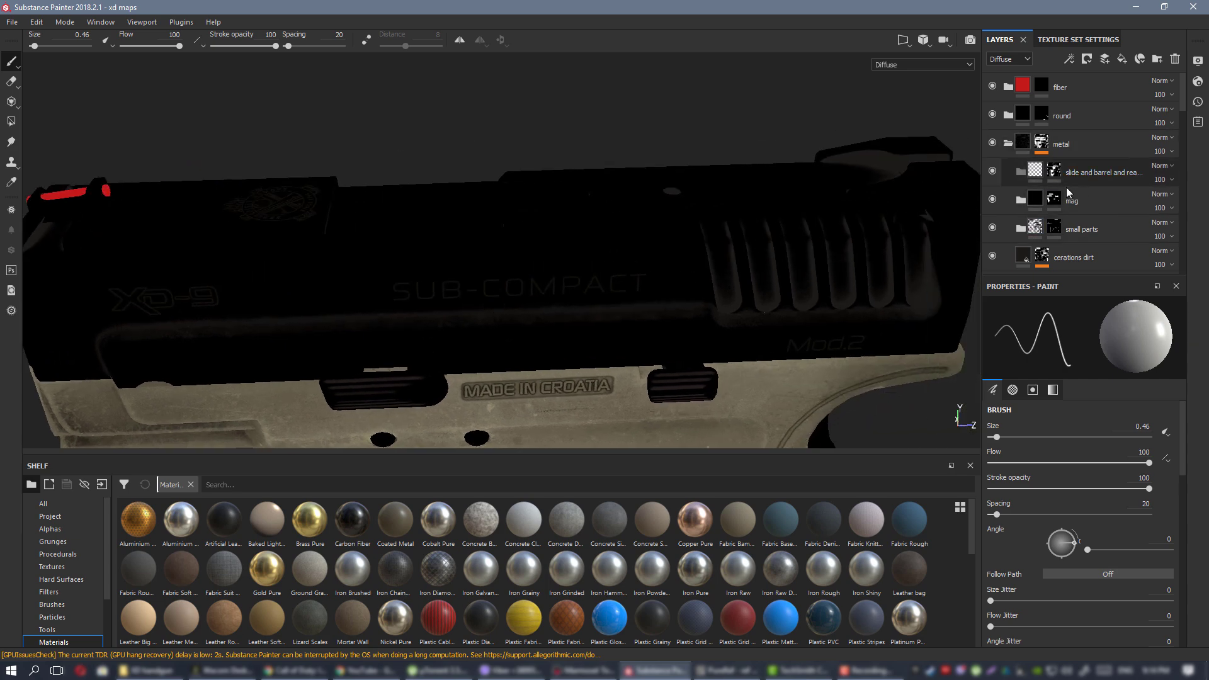
Add a paint effect to the cerations dirt mask and set the brush to size 2.01 and flow 60.
scroll(1053, 178, "down", 1)
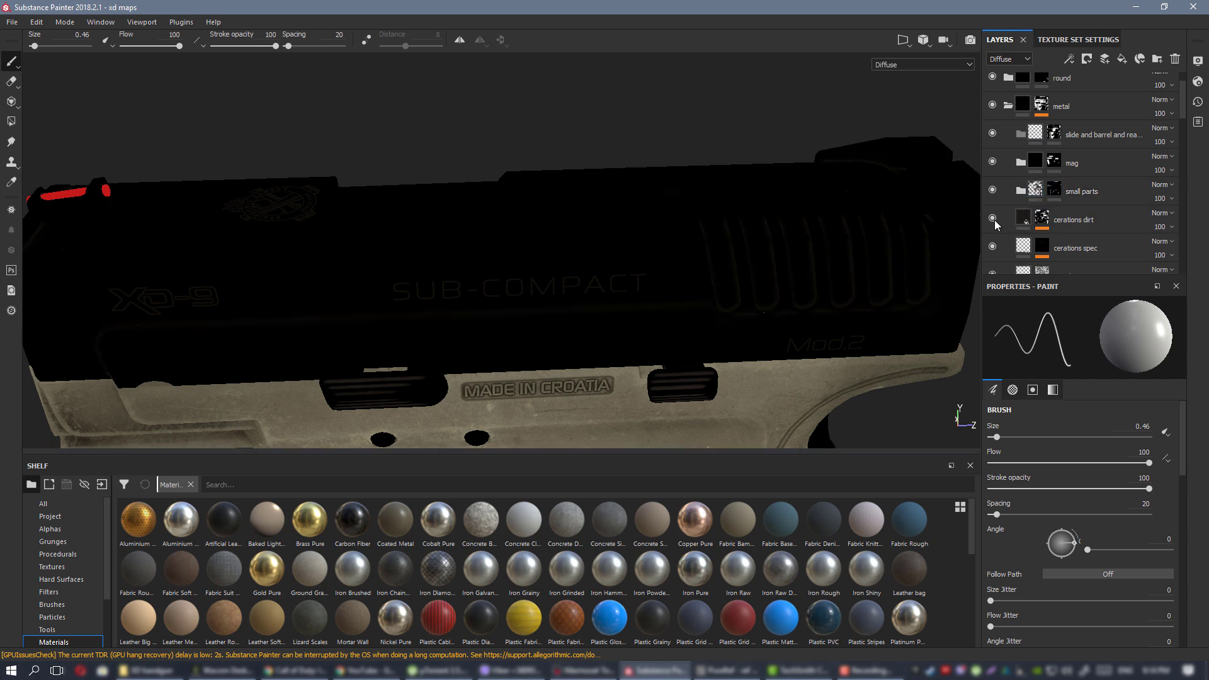
left_click(1015, 223)
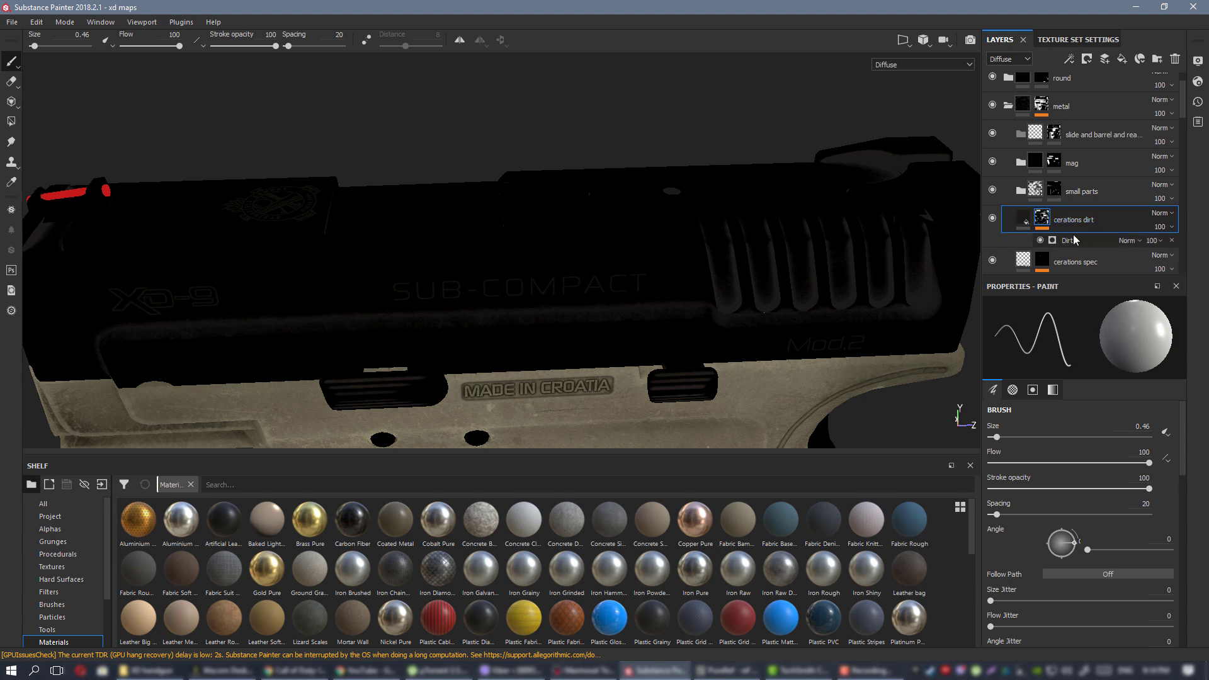
right_click(1049, 218)
left_click(1126, 449)
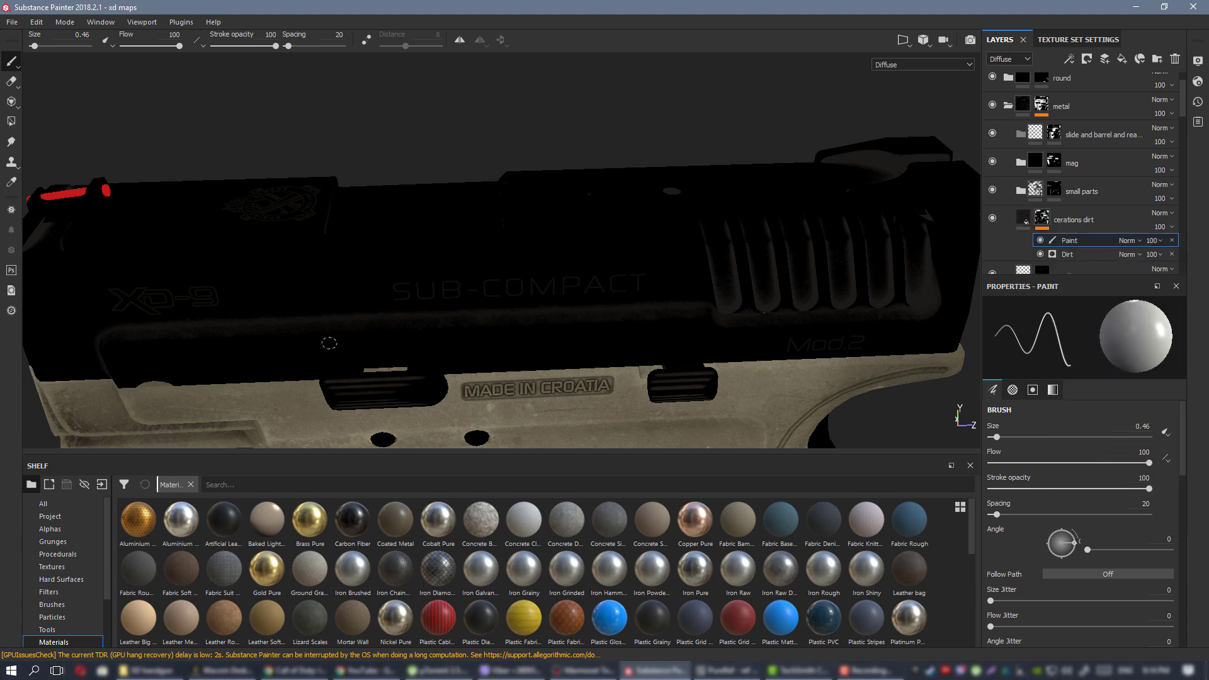
mouse_move(563, 327)
left_mouse_down("alt")
mouse_move(459, 248)
mouse_move(390, 272)
left_mouse_up("alt")
right_click_drag(390, 272, 474, 247, "ctrl")
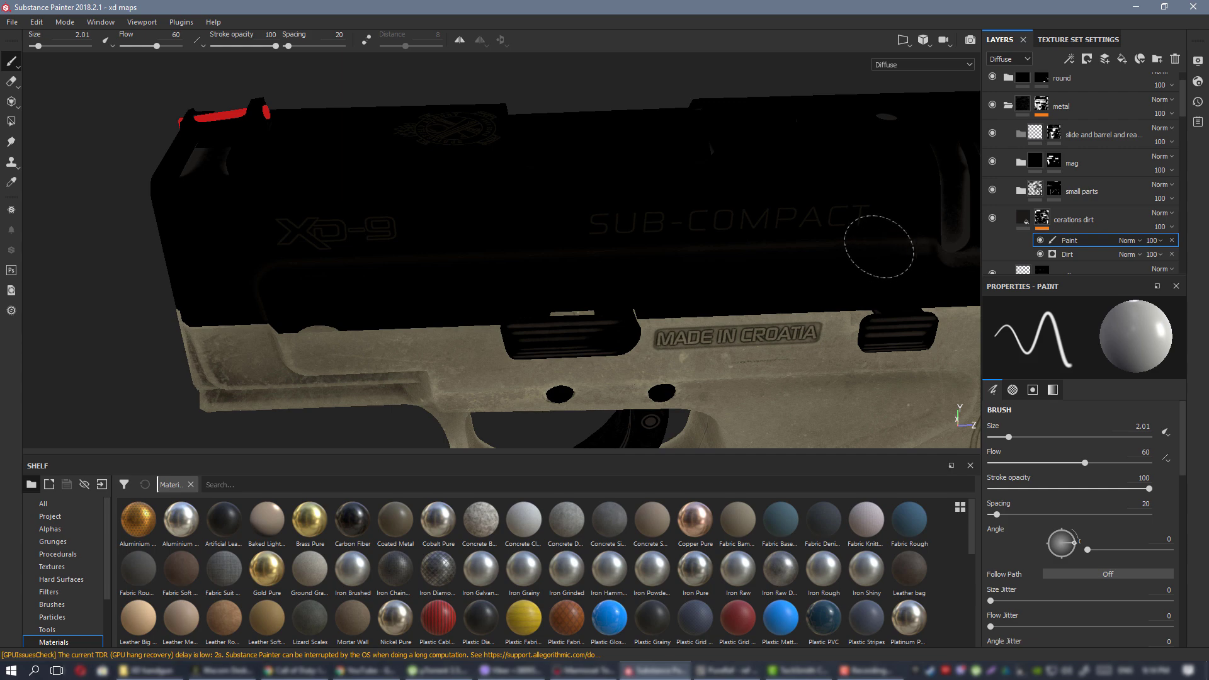
Examine the dirt along both sides of the assembled pistol and on the separate slide.
mouse_move(415, 236)
left_mouse_down("alt")
mouse_move(553, 304)
mouse_move(626, 289)
left_mouse_up("alt")
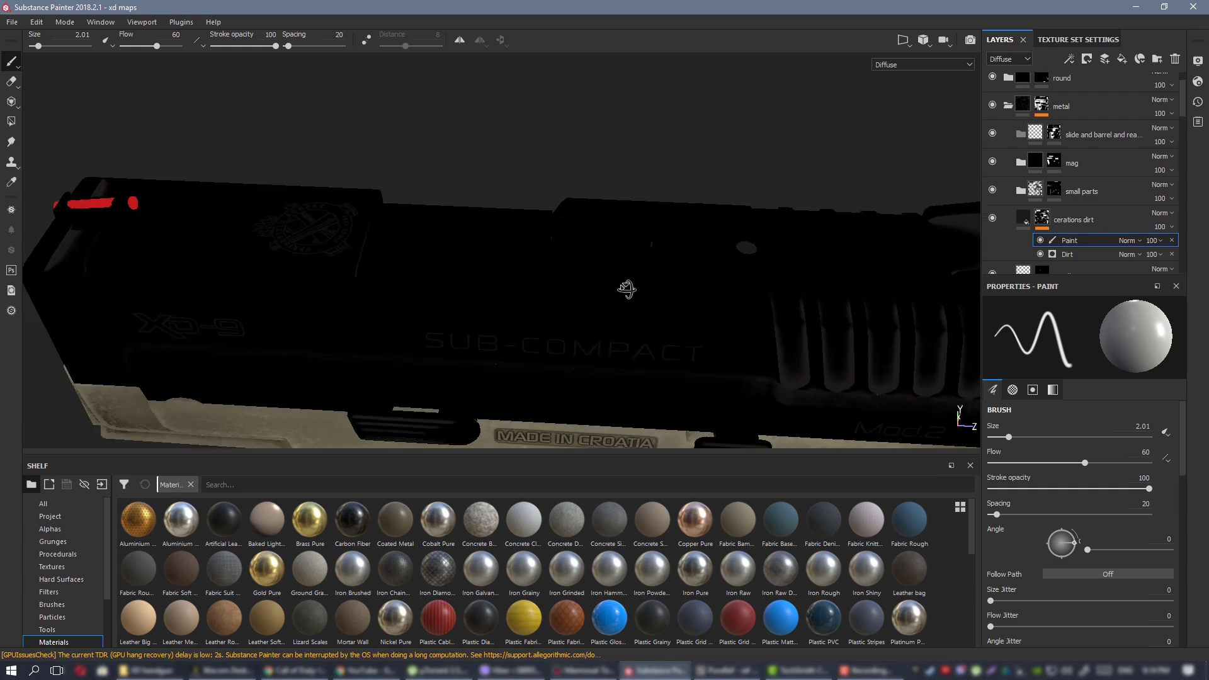
mouse_move(243, 142)
left_mouse_down("alt")
mouse_move(512, 247)
mouse_move(604, 302)
mouse_move(642, 283)
mouse_move(294, 134)
mouse_move(466, 218)
left_mouse_up("alt")
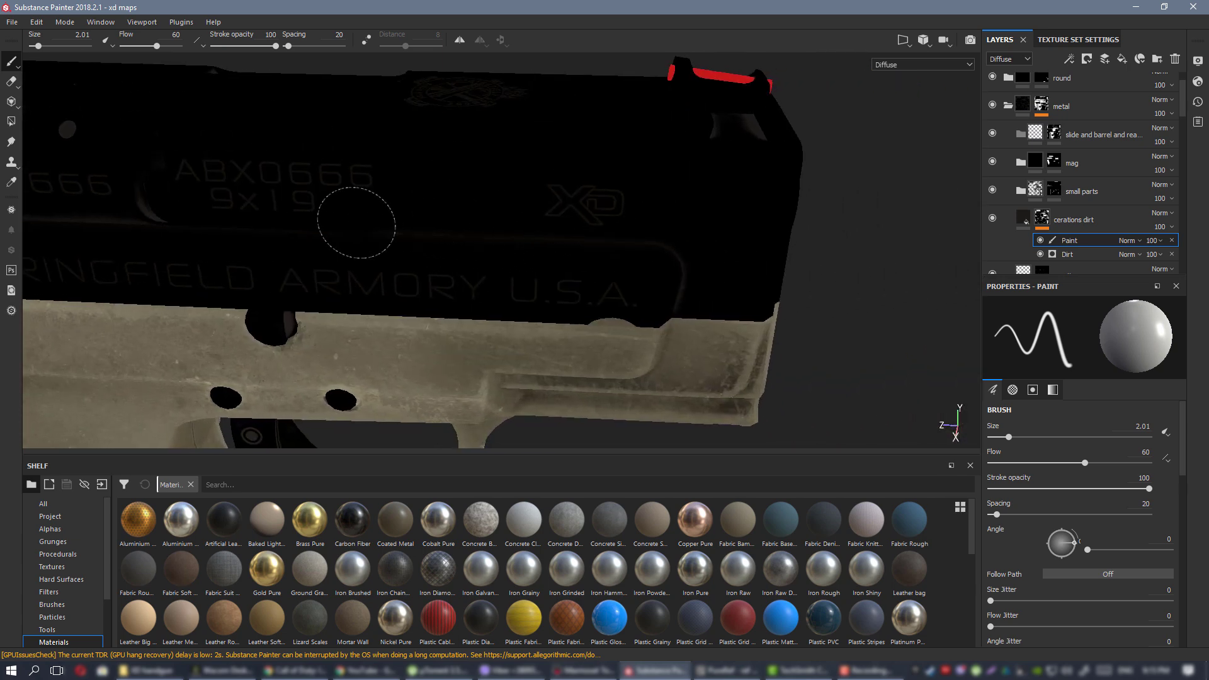
left_click_drag(357, 223, 679, 246, "alt")
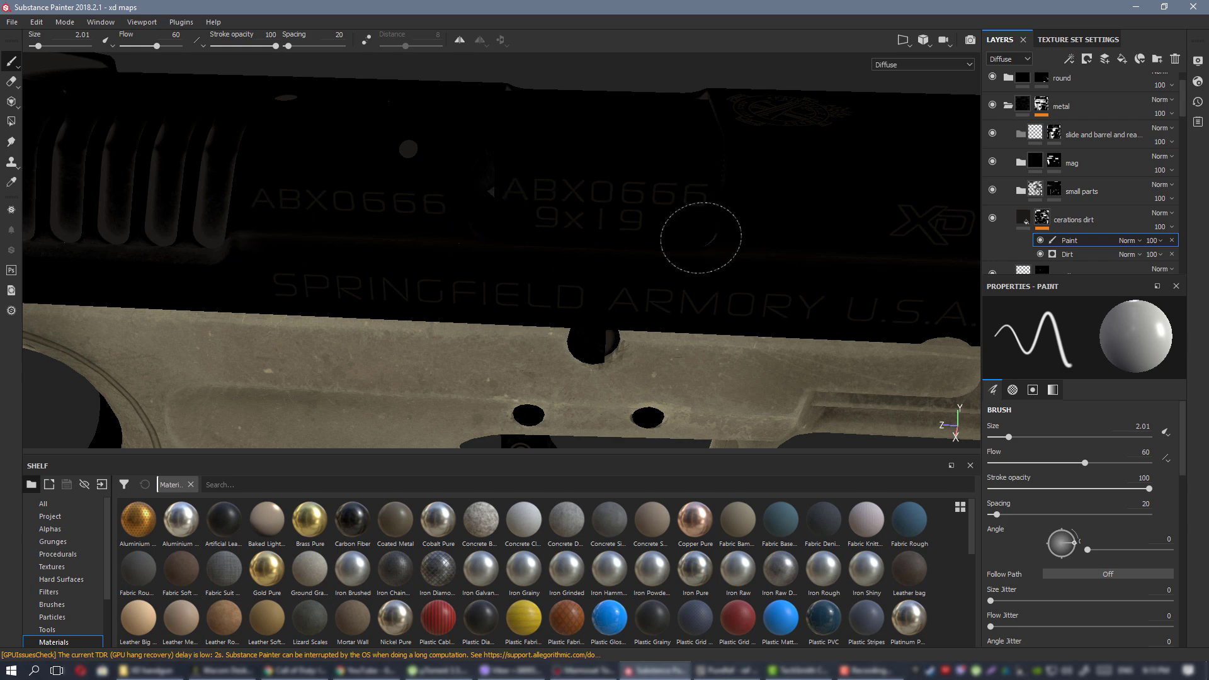
right_click_drag(672, 215, 454, 221, "alt")
middle_click_drag(699, 233, 705, 451, "alt")
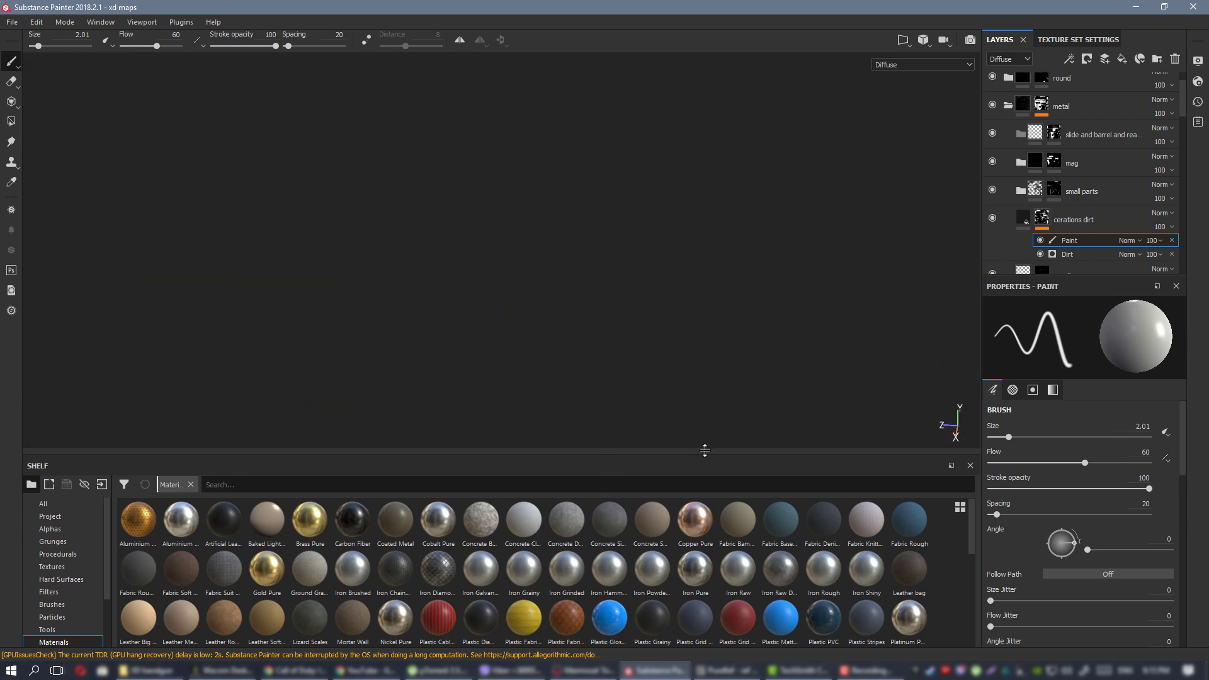
middle_click_drag(677, 183, 650, 426, "alt")
middle_click_drag(493, 277, 899, 241, "alt")
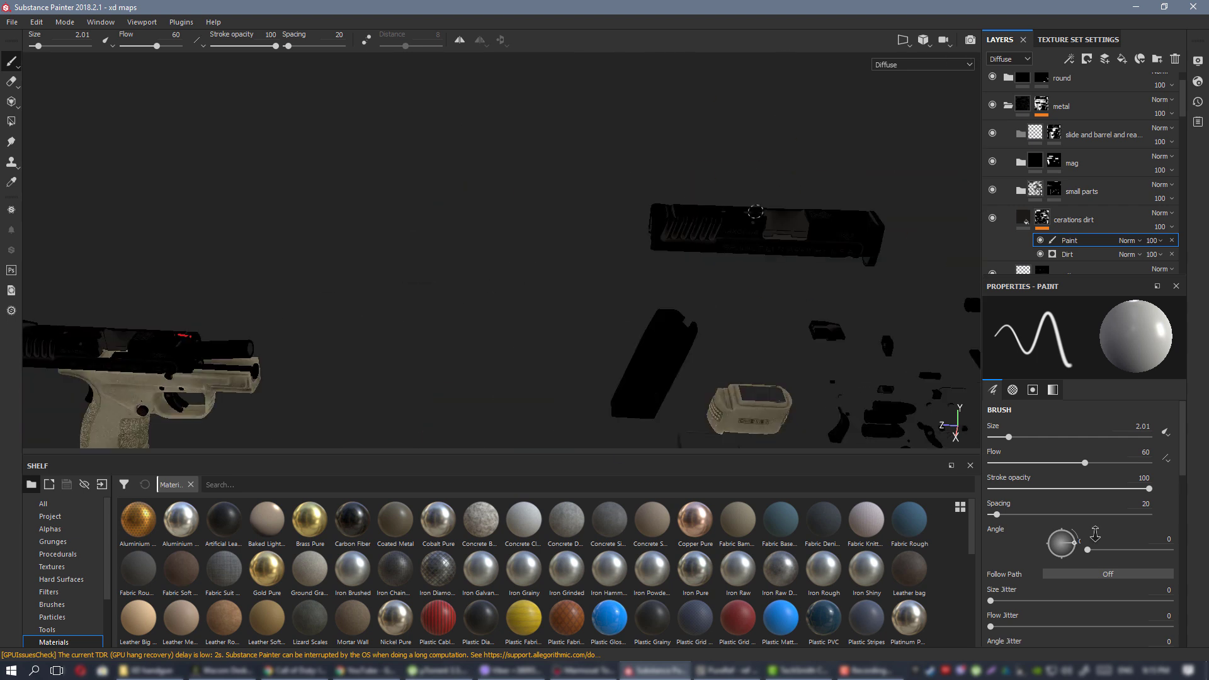
scroll(756, 211, "up", 5)
mouse_move(548, 283)
left_mouse_down("alt")
mouse_move(176, 189)
mouse_move(944, 220)
left_mouse_up("alt")
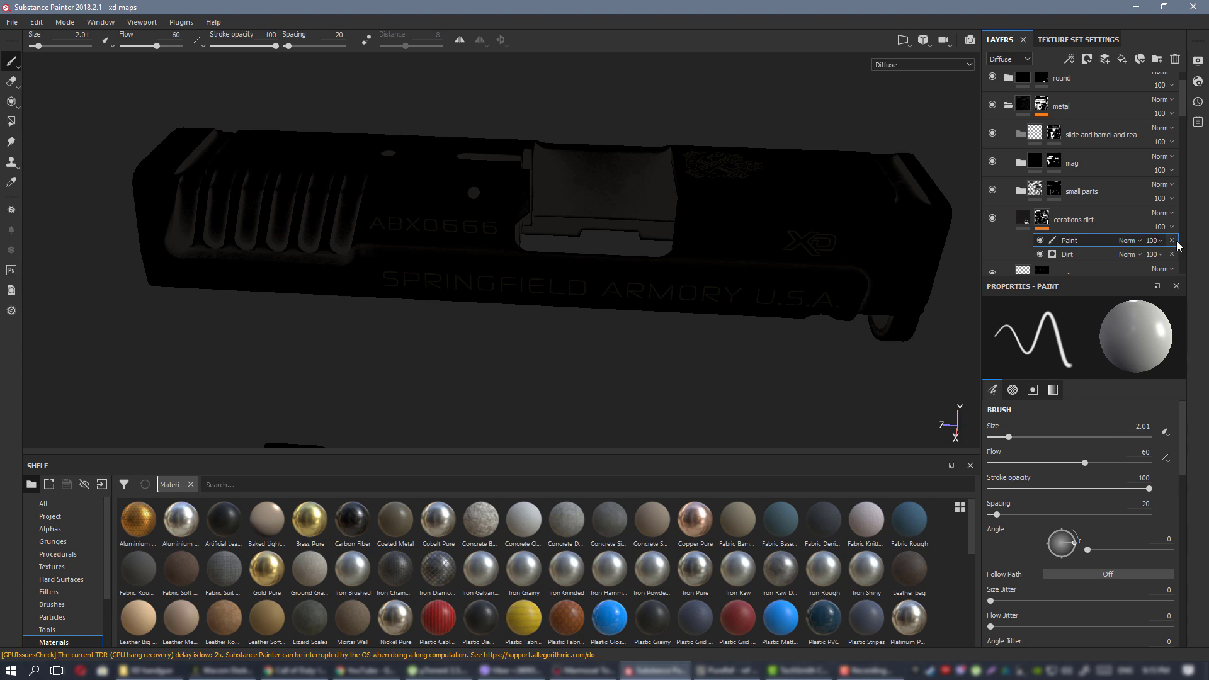
Replace the paint effect on the cerations dirt mask with a new one beneath Dirt, and set Dirt's blend mode to Multiply.
key("Delete")
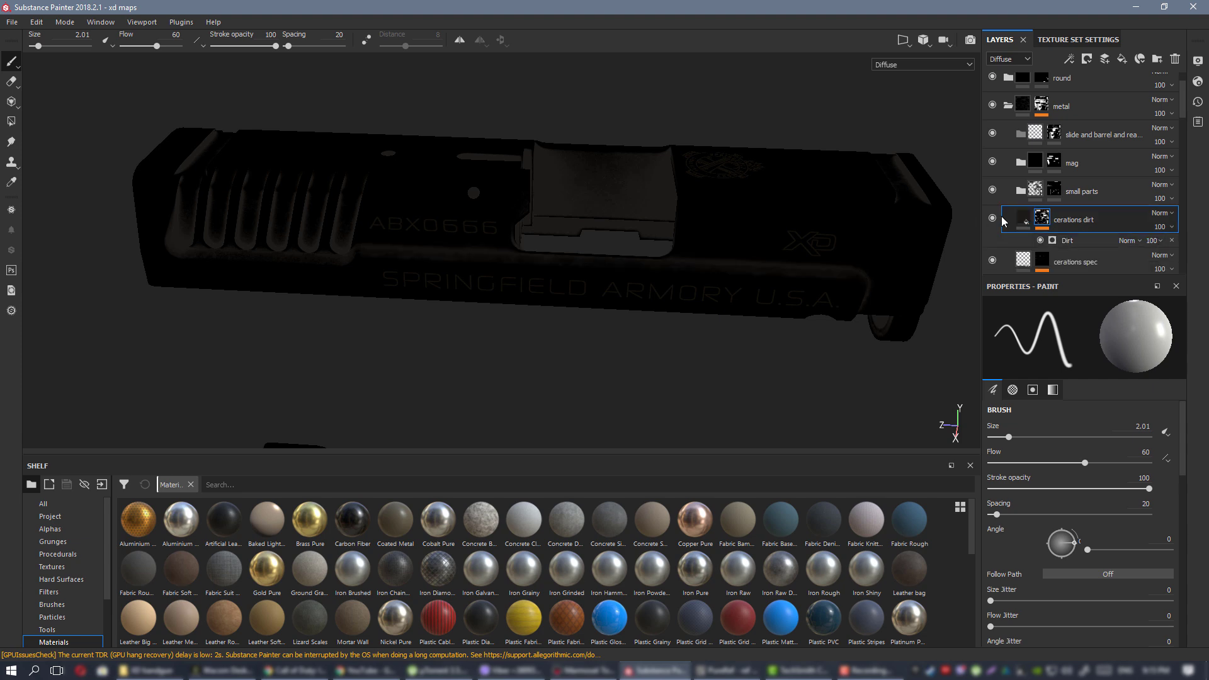
right_click(1041, 219)
left_click(1123, 451)
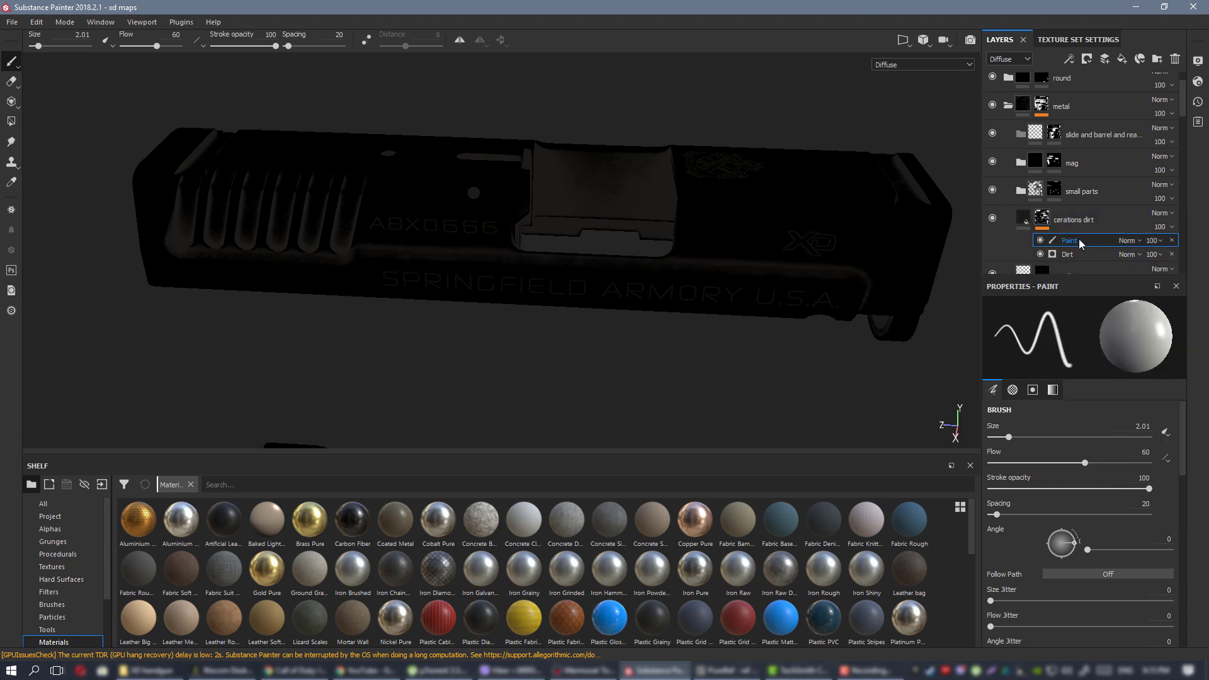
left_click_drag(1079, 239, 1070, 255)
left_click(1135, 242)
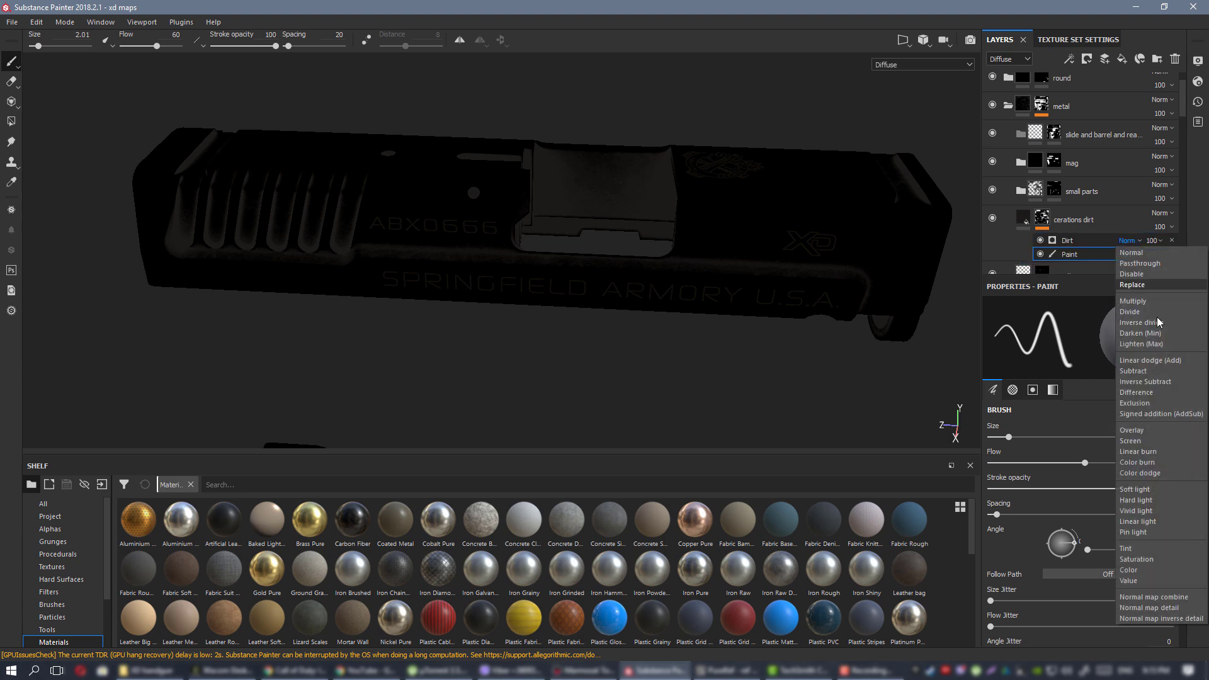
left_click(1157, 301)
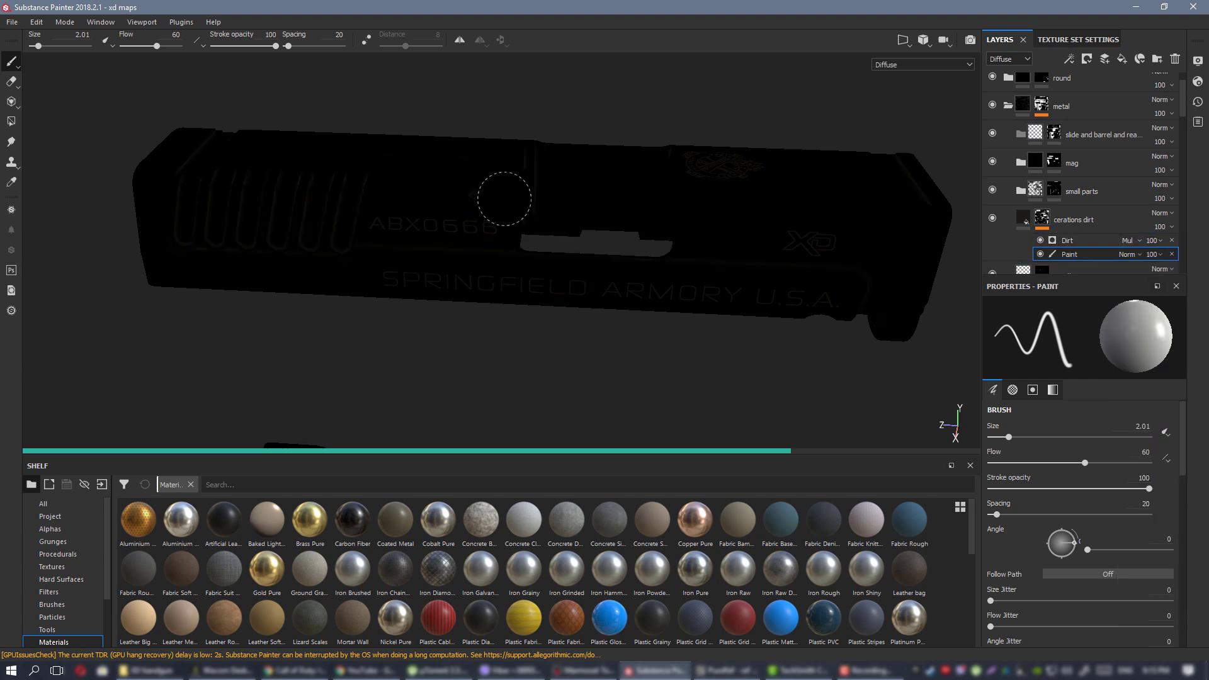
Paint dirt into the rear serrations on both sides of the slide and the sight cuts, with brush flow 100.
left_click_drag(334, 200, 450, 207, "alt")
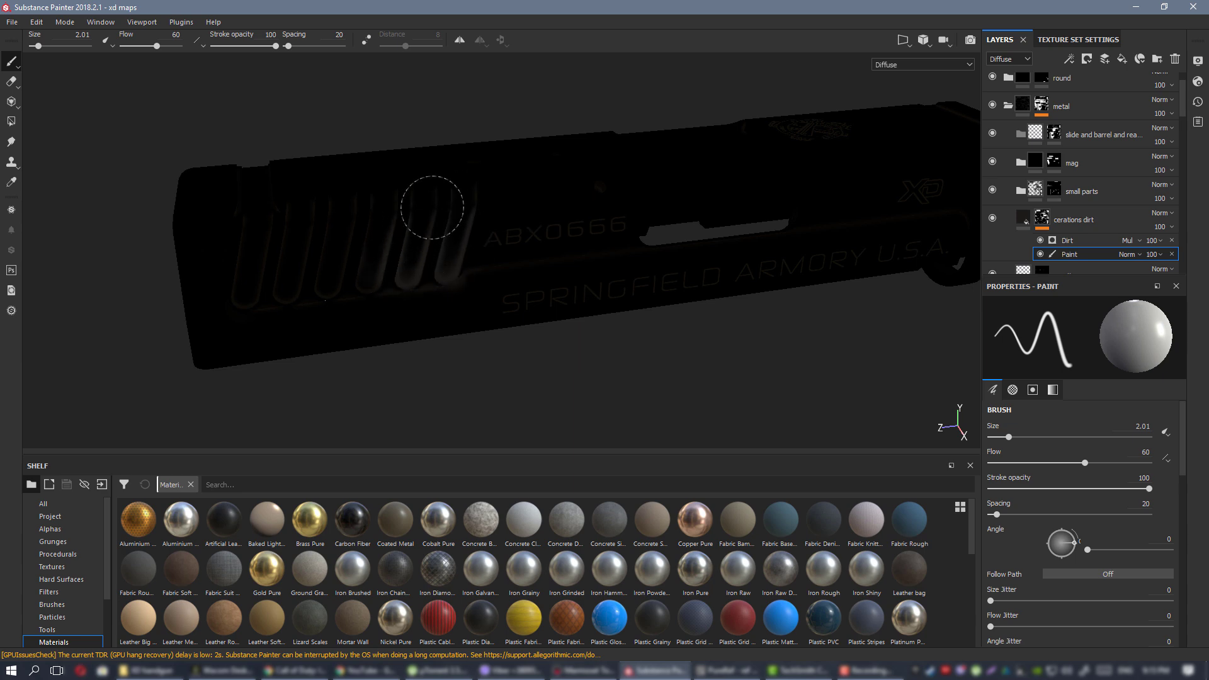
mouse_move(410, 245)
left_mouse_down("ctrl")
mouse_move(443, 243)
mouse_move(395, 275)
mouse_move(318, 269)
mouse_move(256, 296)
left_mouse_up("ctrl")
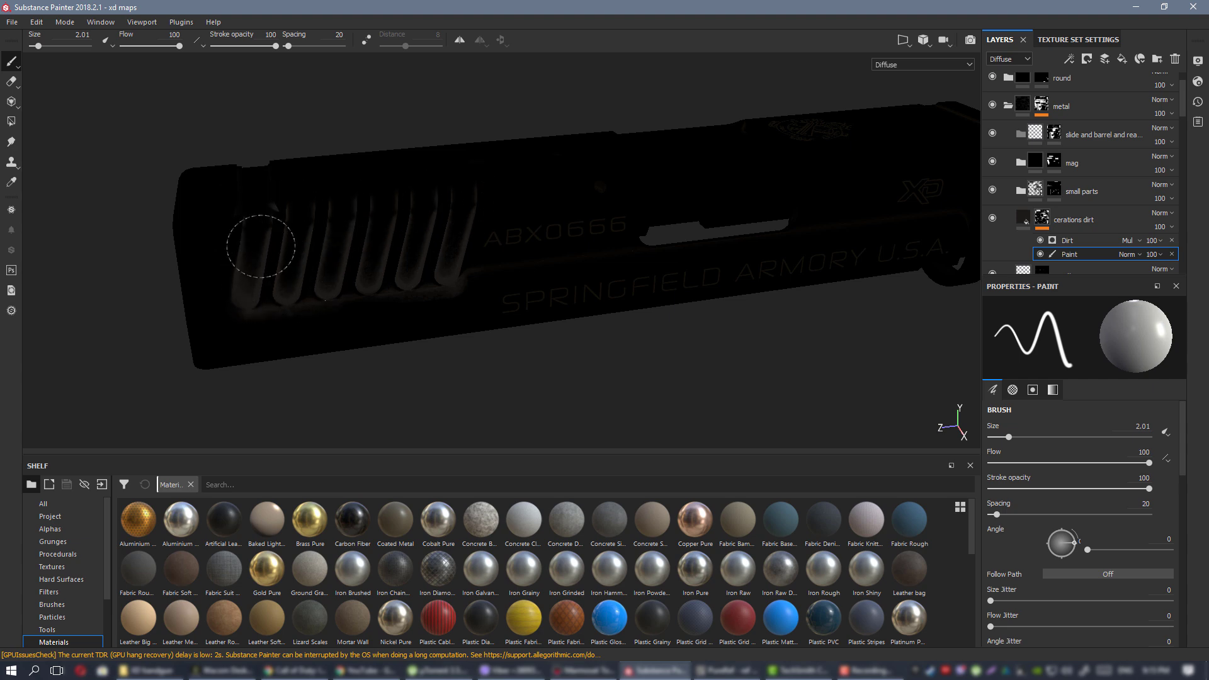
mouse_move(445, 282)
left_mouse_down("alt")
mouse_move(693, 283)
mouse_move(523, 309)
left_mouse_up("alt")
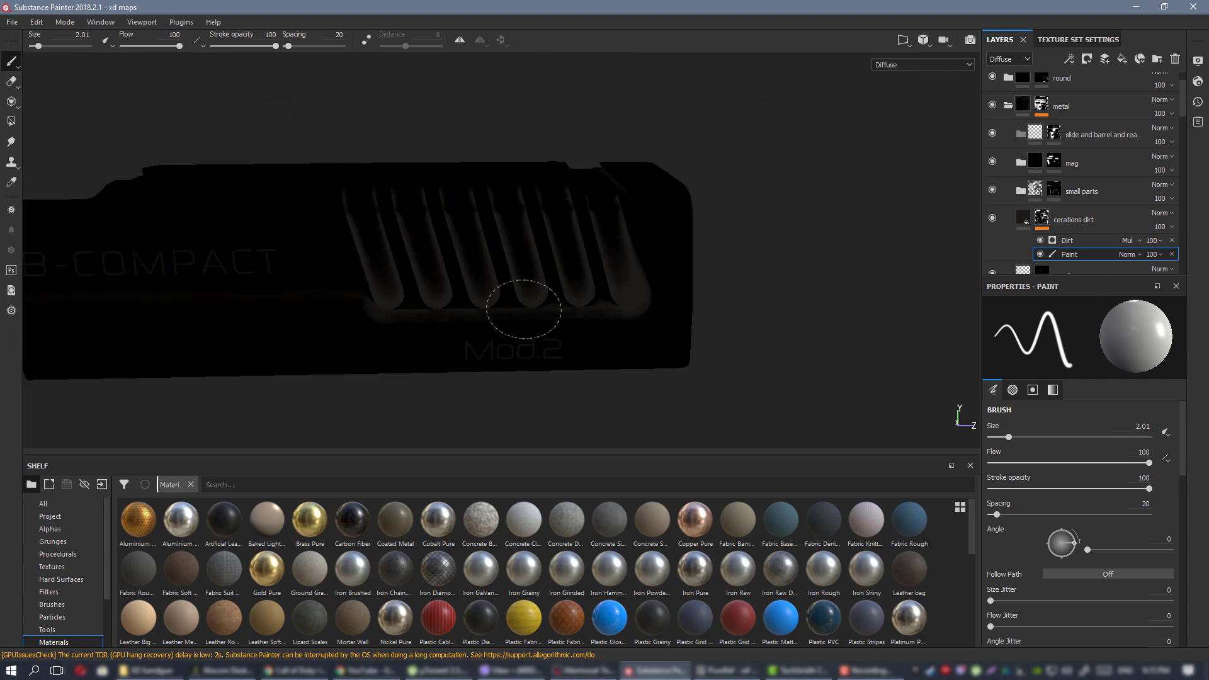
mouse_move(573, 251)
left_mouse_down("alt")
mouse_move(559, 302)
mouse_move(617, 226)
left_mouse_up("alt")
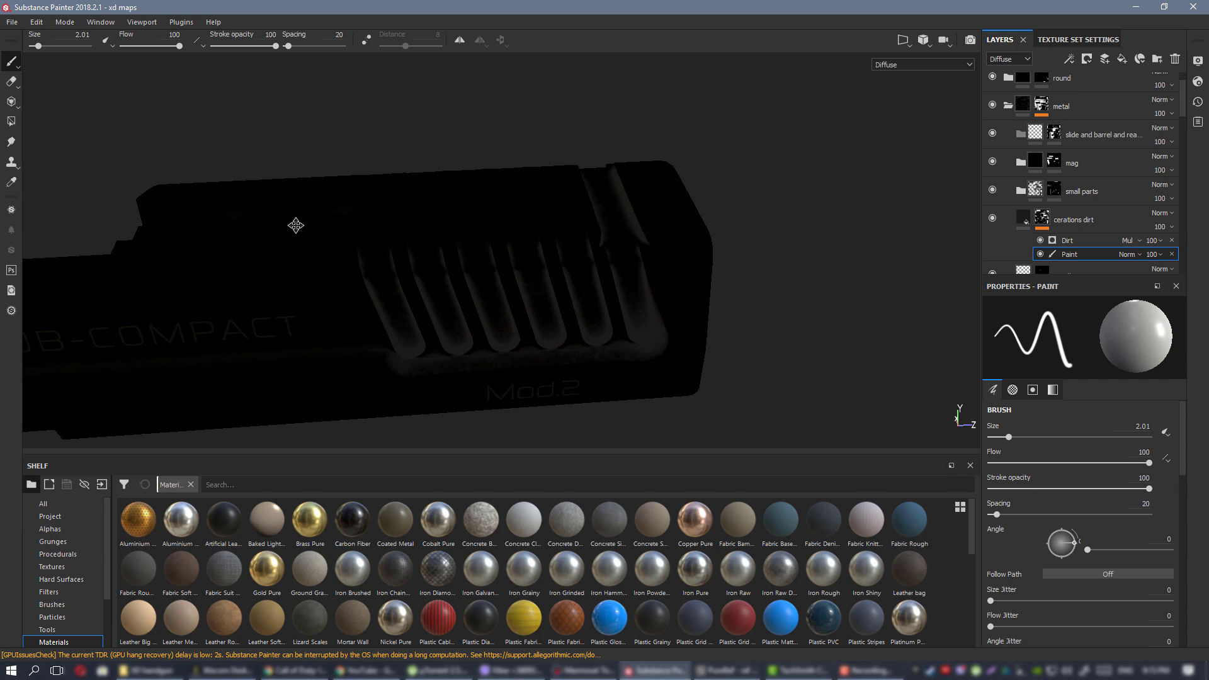
middle_click_drag(295, 225, 666, 218, "alt")
middle_click_drag(243, 210, 602, 238, "alt")
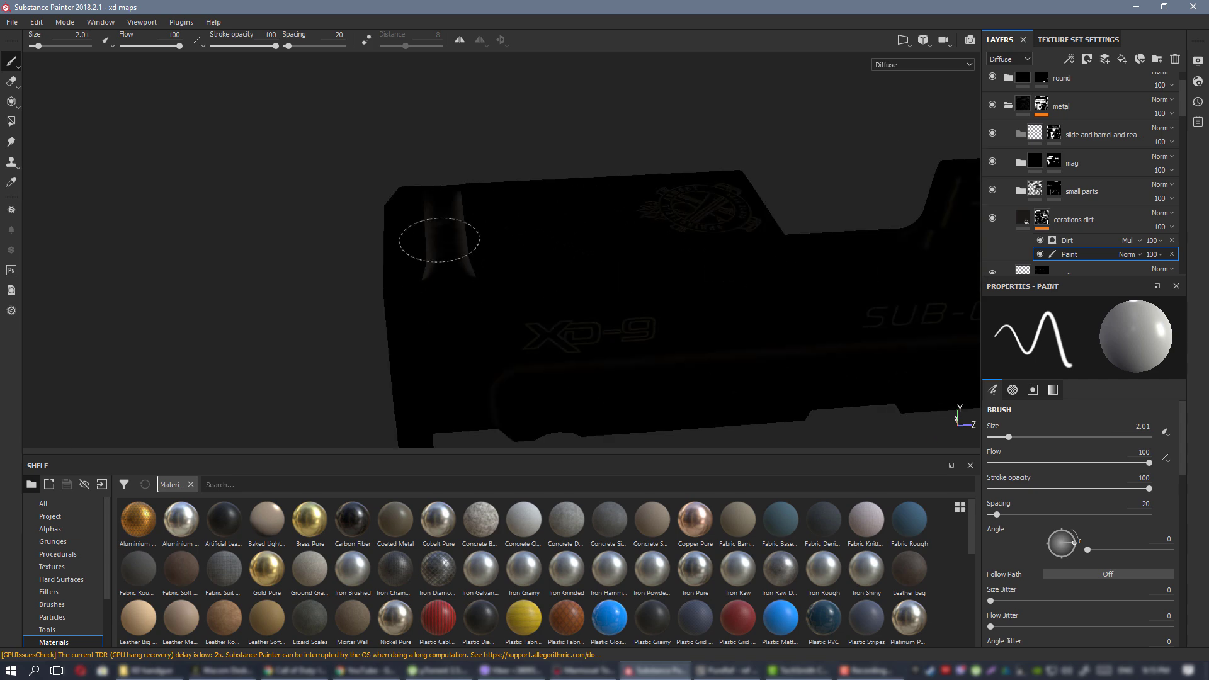
left_click_drag(431, 199, 468, 198, "alt")
Darken the cerations dirt layer's diffuse color to a value of 0.008.
right_click_drag(468, 197, 454, 184, "alt")
key("m")
middle_click_drag(581, 239, 449, 194, "alt")
right_click_drag(448, 194, 469, 211, "alt")
left_click_drag(575, 267, 682, 305, "alt")
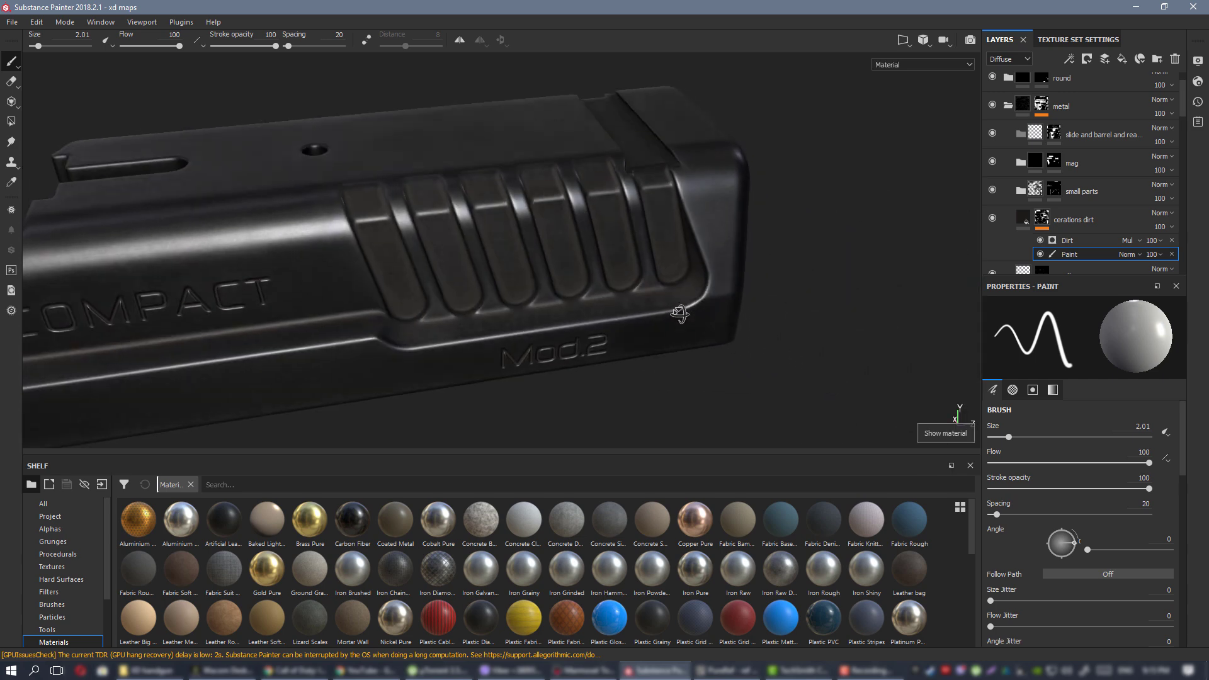
left_click(992, 218)
key("c")
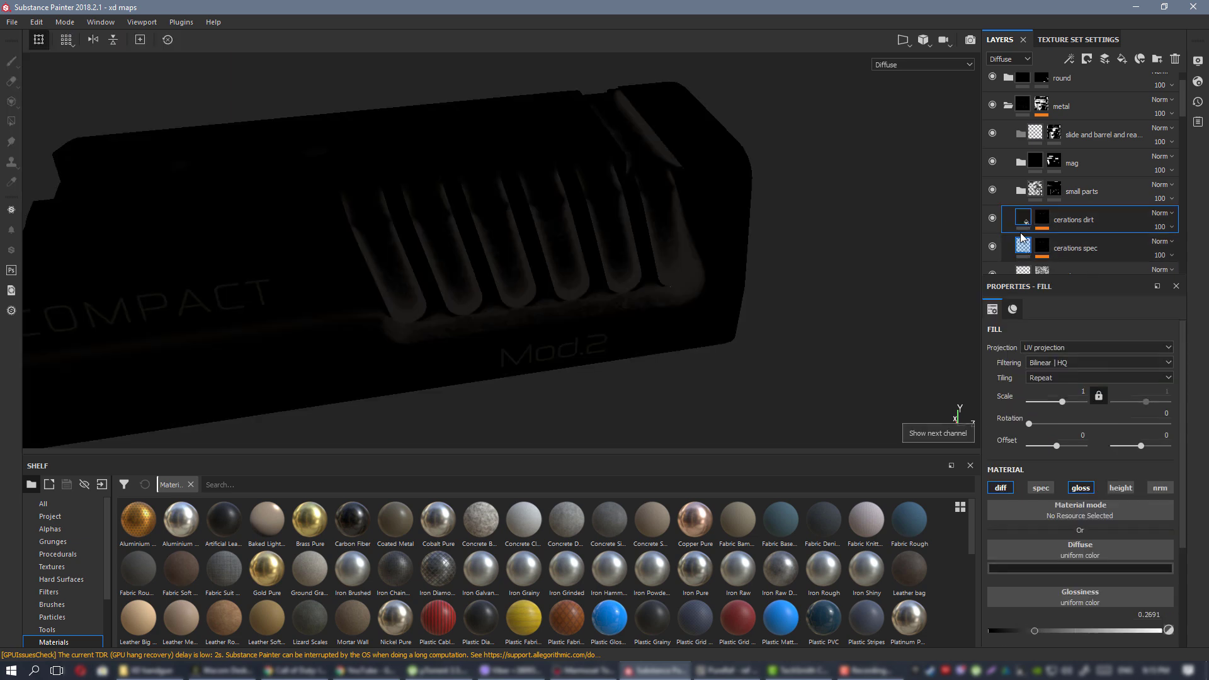
left_click(1110, 566)
left_click_drag(1193, 528, 1193, 530)
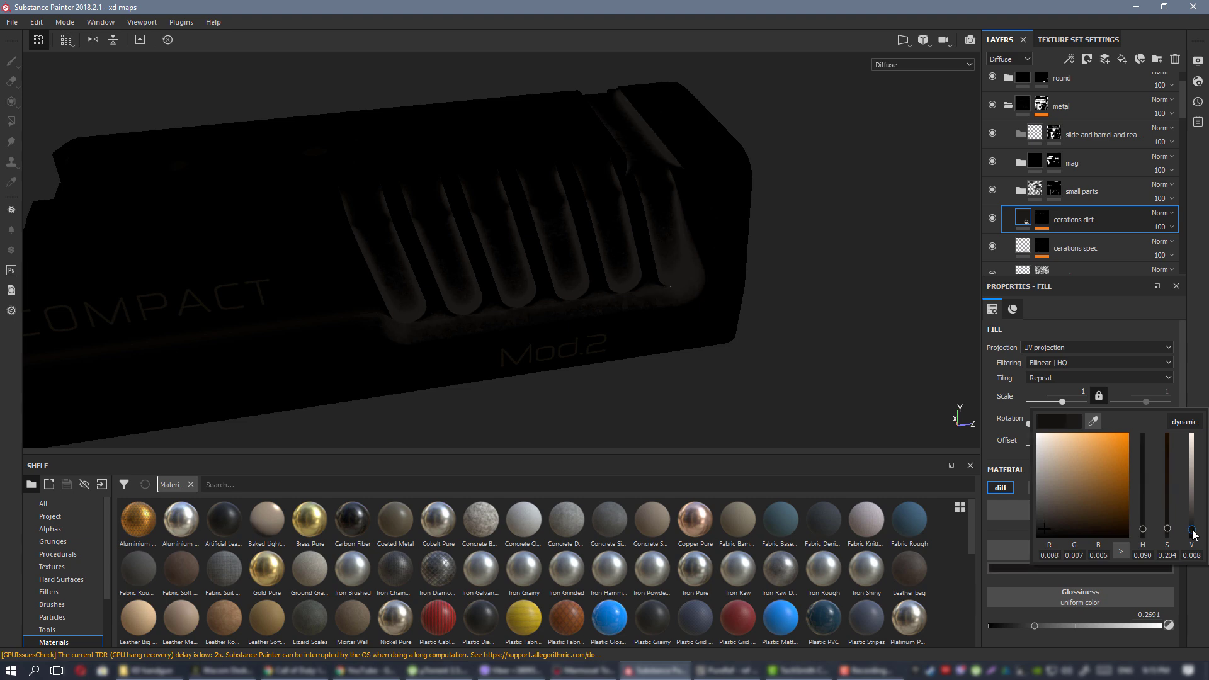
Examine the separate slide and its dirty serrations from several angles with the full material shown.
right_click_drag(724, 277, 321, 205, "alt")
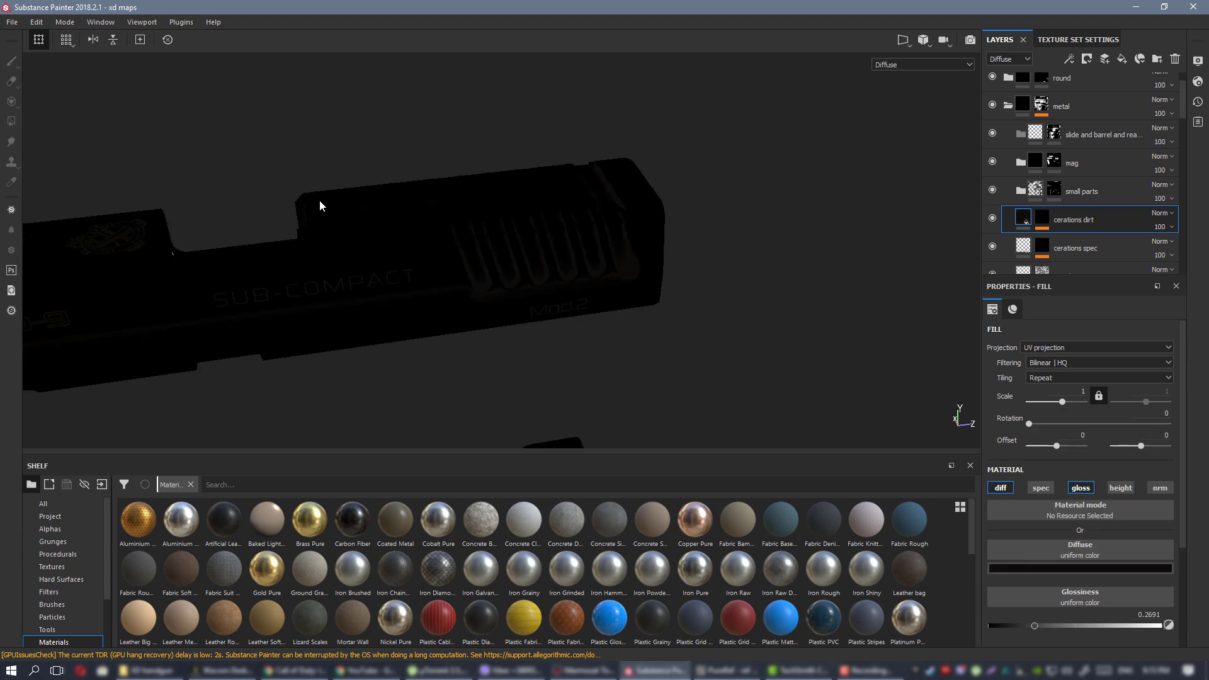
right_click_drag(464, 212, 308, 243, "alt")
middle_click_drag(307, 243, 592, 173, "alt")
left_click_drag(591, 173, 598, 194, "alt")
key("m")
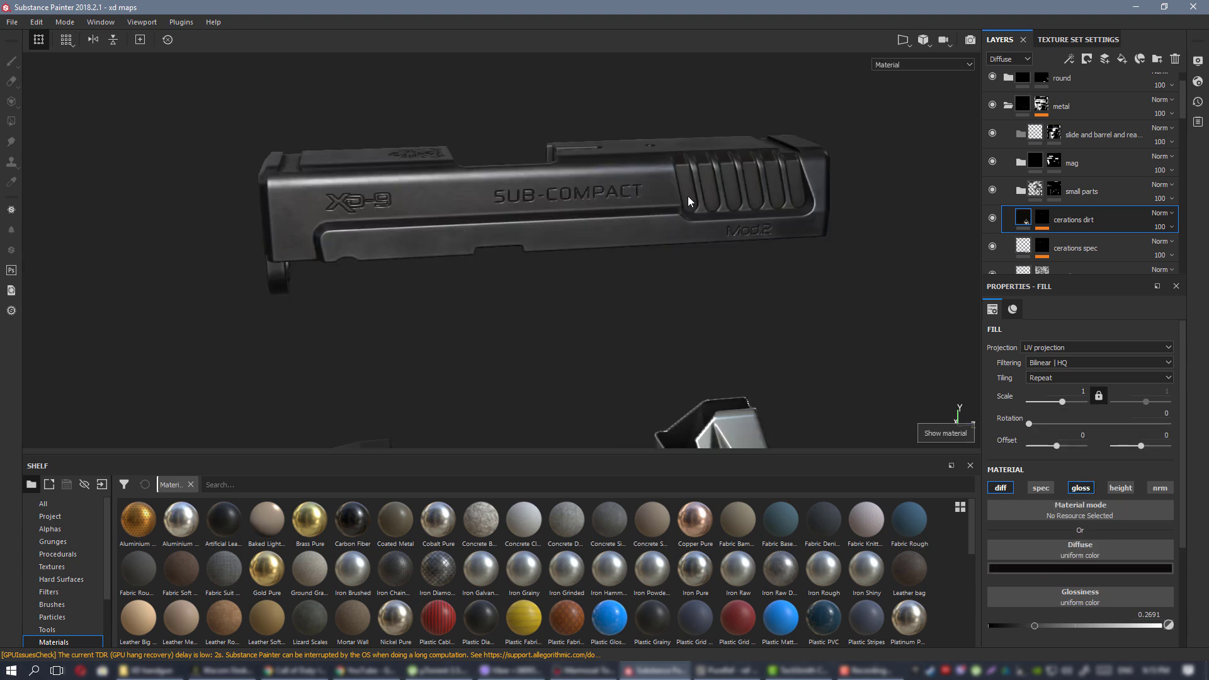
right_click_drag(635, 152, 788, 267, "alt")
middle_click_drag(788, 267, 539, 262, "alt")
left_click_drag(539, 262, 418, 216, "alt")
right_click_drag(724, 277, 607, 289, "alt")
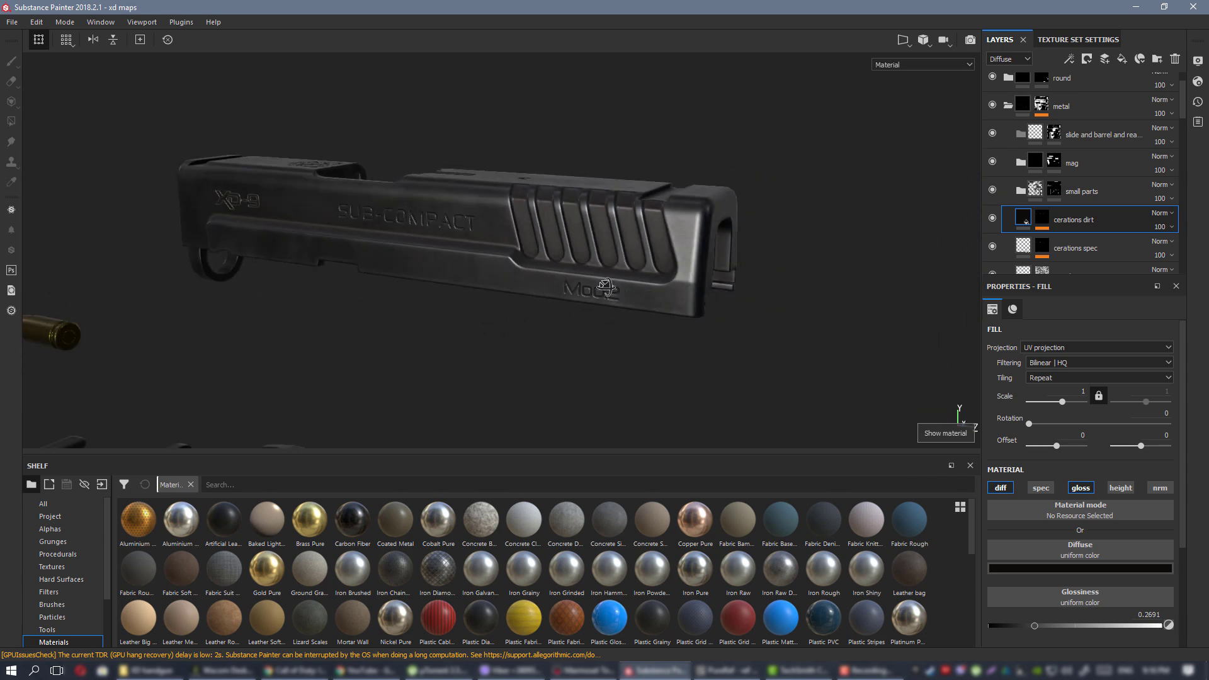
left_click_drag(607, 289, 655, 246, "alt")
right_click_drag(655, 246, 403, 238, "alt")
middle_click_drag(403, 238, 629, 243, "alt")
left_click_drag(629, 243, 863, 350, "alt")
right_click_drag(863, 350, 668, 279, "alt")
middle_click_drag(668, 279, 644, 250, "alt")
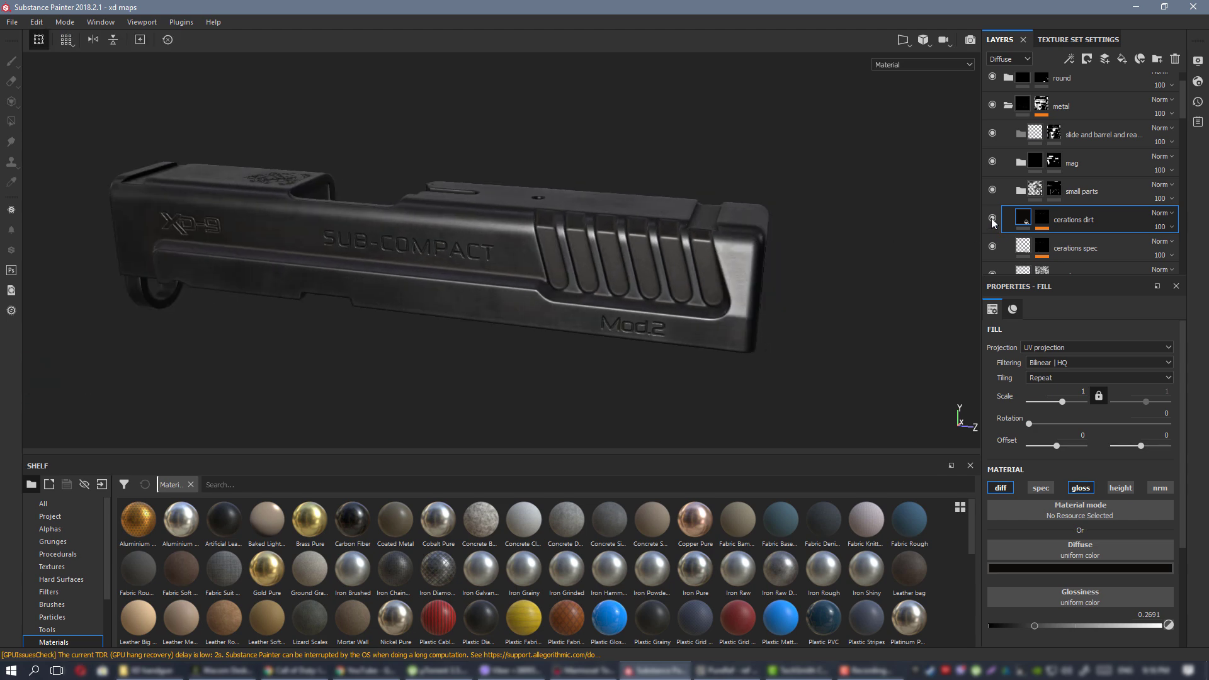
Display the cerations spec mask to check its coverage on the slide serrations.
left_click(1041, 247)
right_click_drag(594, 256, 607, 277, "alt")
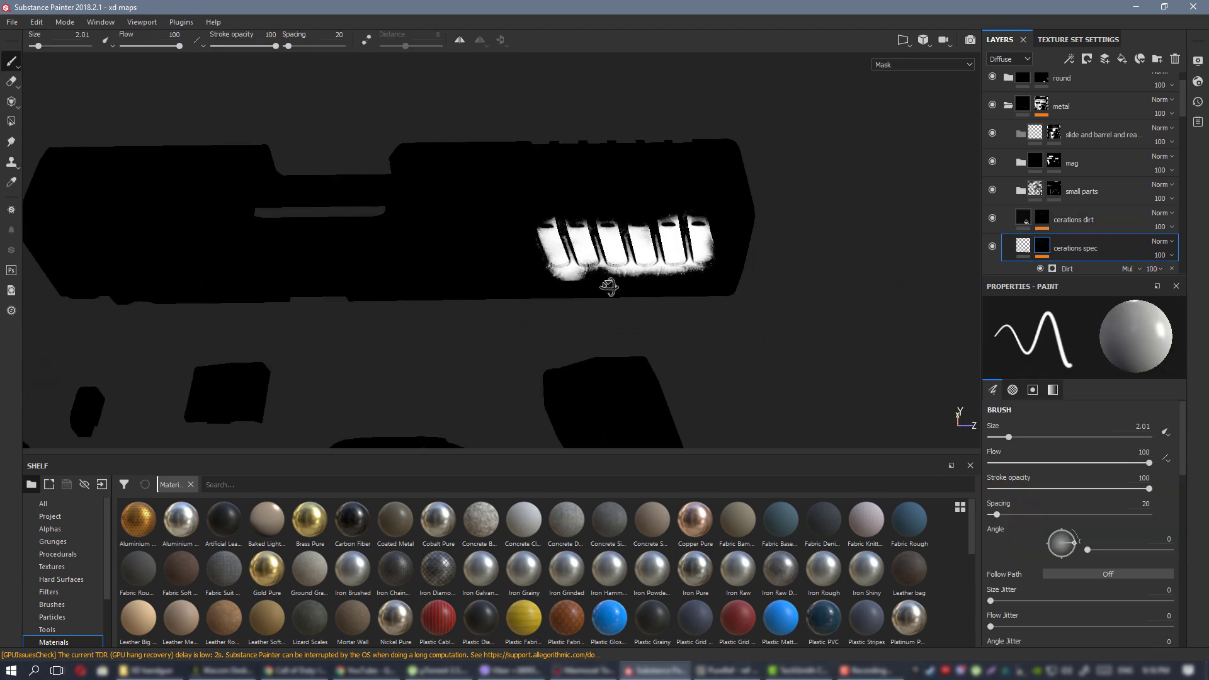
mouse_move(607, 277)
left_mouse_down("alt")
mouse_move(189, 183)
mouse_move(650, 237)
mouse_move(639, 248)
left_mouse_up("alt")
Examine the rear sight and the back of the slide on the assembled pistol under different lighting with the full material shown.
key("m")
right_click_drag(640, 248, 8, 208, "alt")
middle_click_drag(539, 348, 636, 611, "alt")
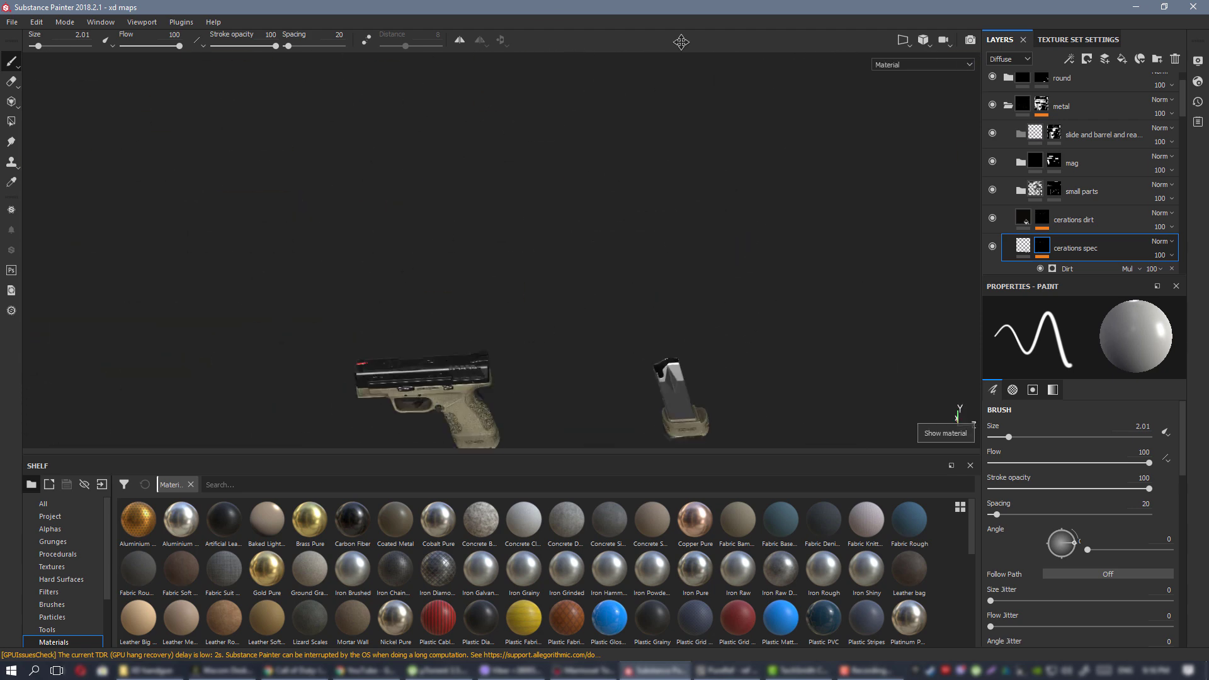
middle_click_drag(436, 403, 499, 252, "alt")
right_click_drag(499, 252, 964, 528, "alt")
middle_click_drag(749, 189, 567, 290, "alt")
left_click_drag(554, 252, 586, 315, "alt")
right_click_drag(567, 277, 711, 258, "shift")
left_click_drag(711, 251, 679, 157, "alt")
middle_click_drag(680, 157, 564, 248, "alt")
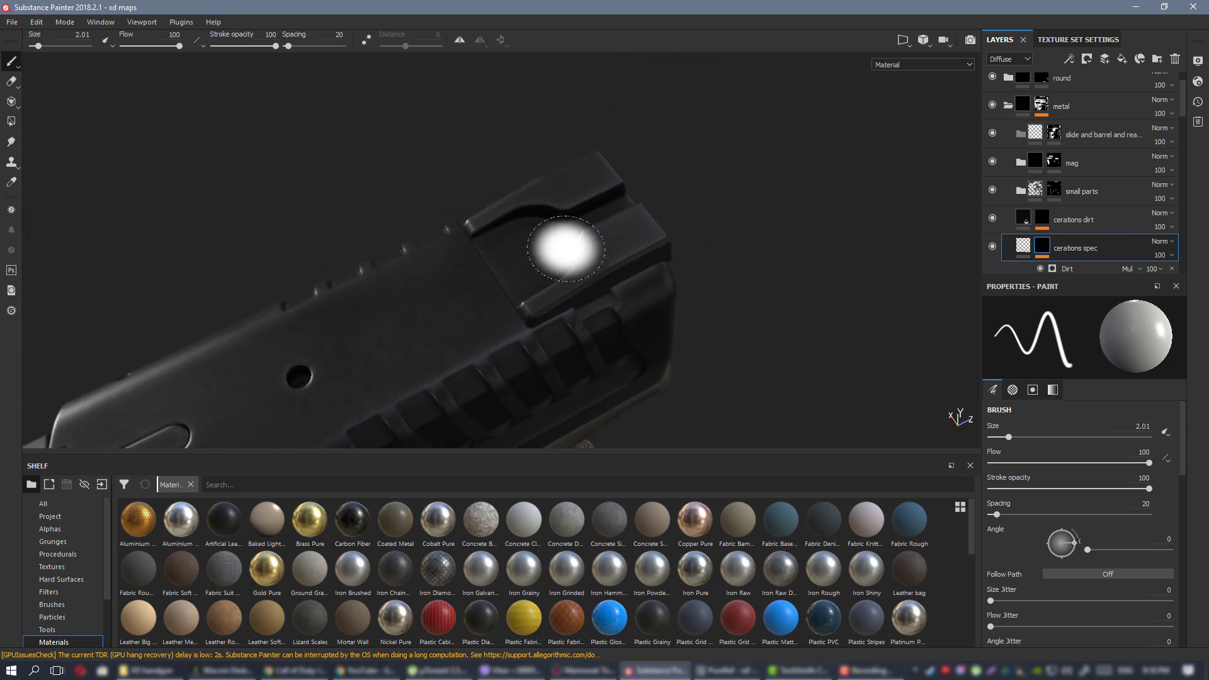
left_click_drag(564, 248, 721, 213, "alt")
mouse_move(721, 214)
right_mouse_down("shift")
mouse_move(676, 212)
mouse_move(699, 210)
right_mouse_up("shift")
right_click_drag(548, 246, 588, 271, "alt")
left_click_drag(588, 271, 476, 231, "alt")
right_click_drag(482, 231, 541, 236, "shift")
left_click_drag(542, 236, 605, 225, "alt")
right_click_drag(604, 226, 630, 271, "alt")
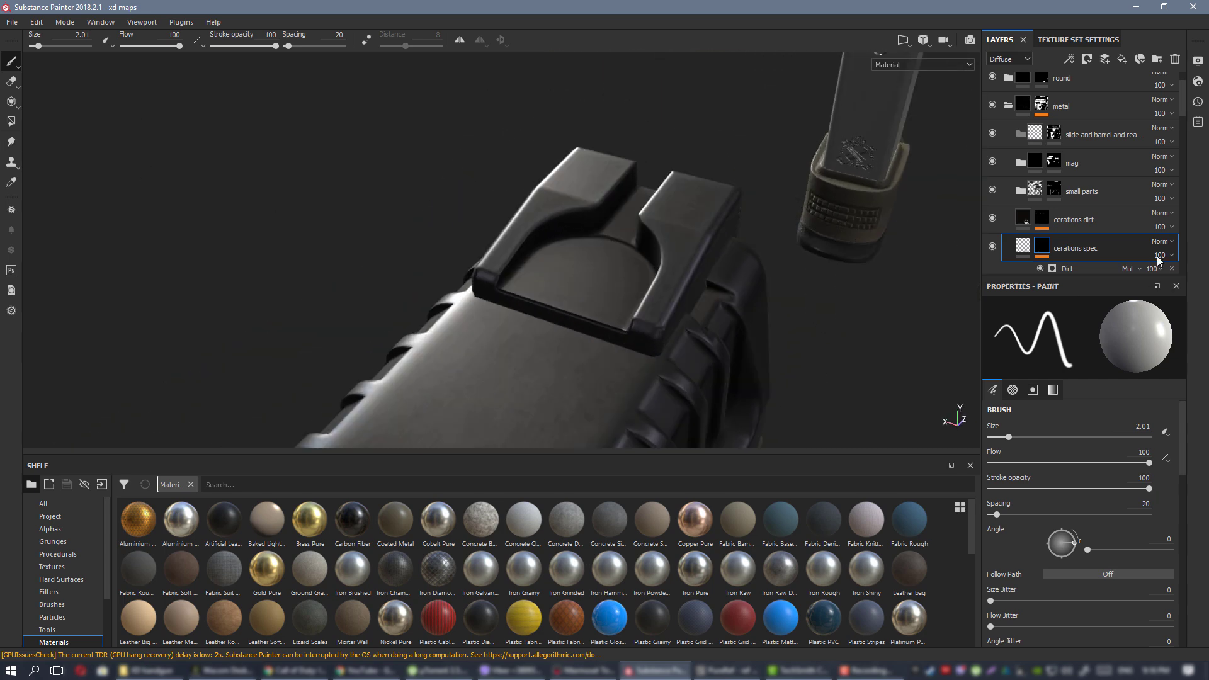
Paint dirt into the rear sight recess on the cerations dirt paint effect, using brush size 3.03 and flow 23.
left_click(1101, 220)
left_click(1108, 254)
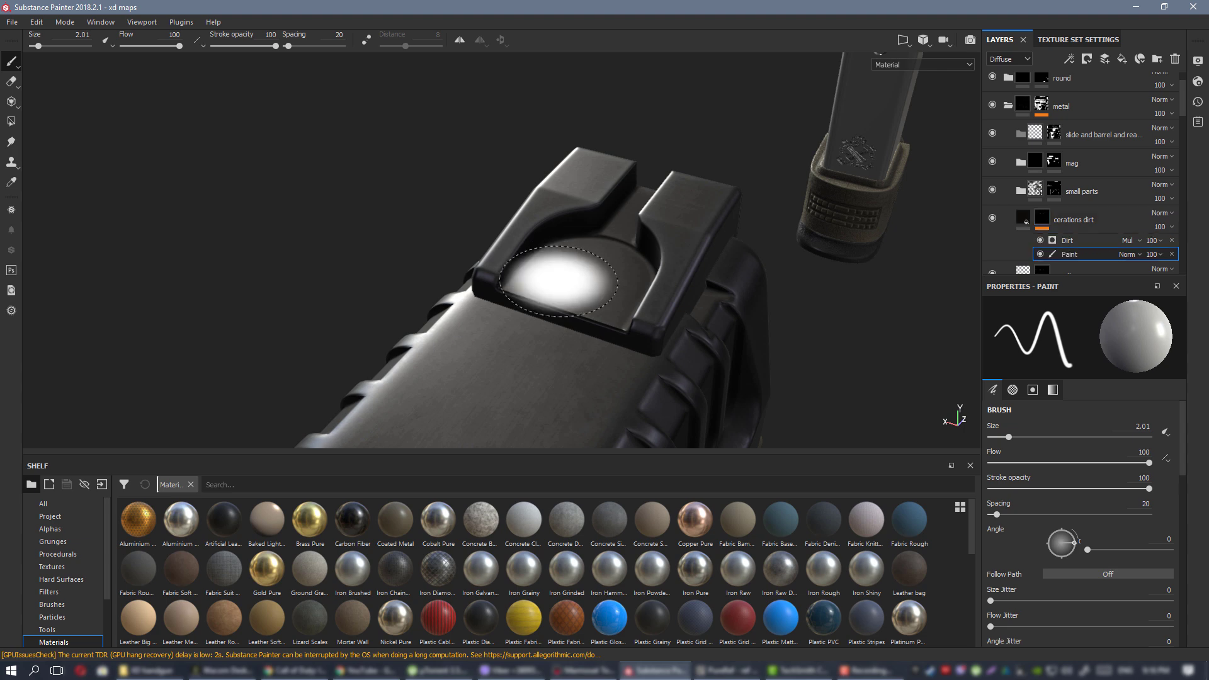
left_click_drag(606, 241, 603, 240, "ctrl")
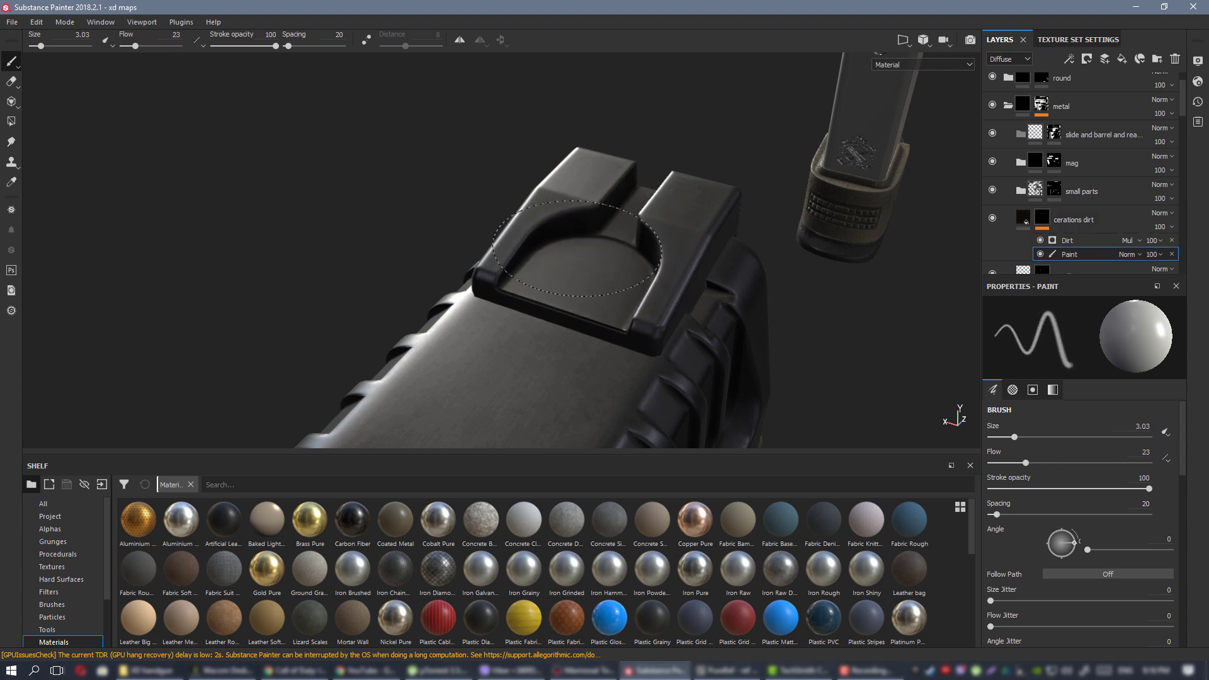
left_click_drag(592, 311, 521, 253, "alt")
right_click_drag(512, 259, 583, 275, "shift")
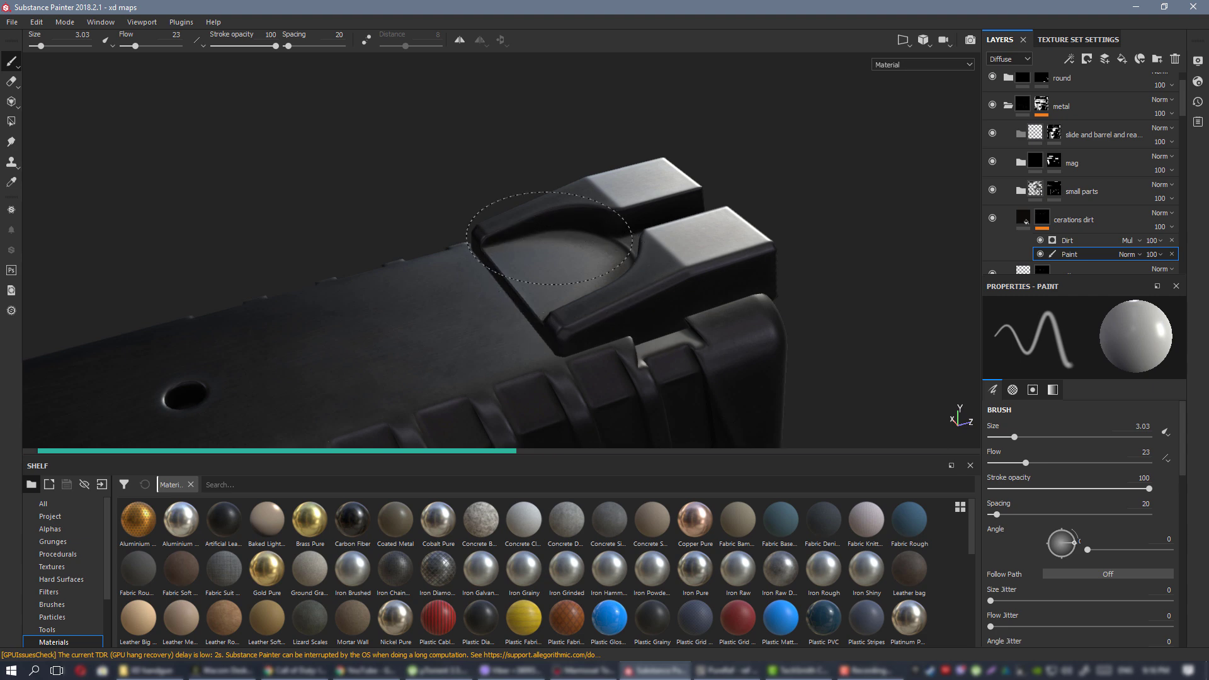
Refine the dirt mask around the rear sight recess with the brush flow reduced to 5.
mouse_move(563, 379)
left_mouse_down("alt")
mouse_move(552, 263)
mouse_move(593, 252)
mouse_move(539, 298)
mouse_move(673, 253)
left_mouse_up("alt")
left_click_drag(579, 278, 135, 318, "alt")
key("c")
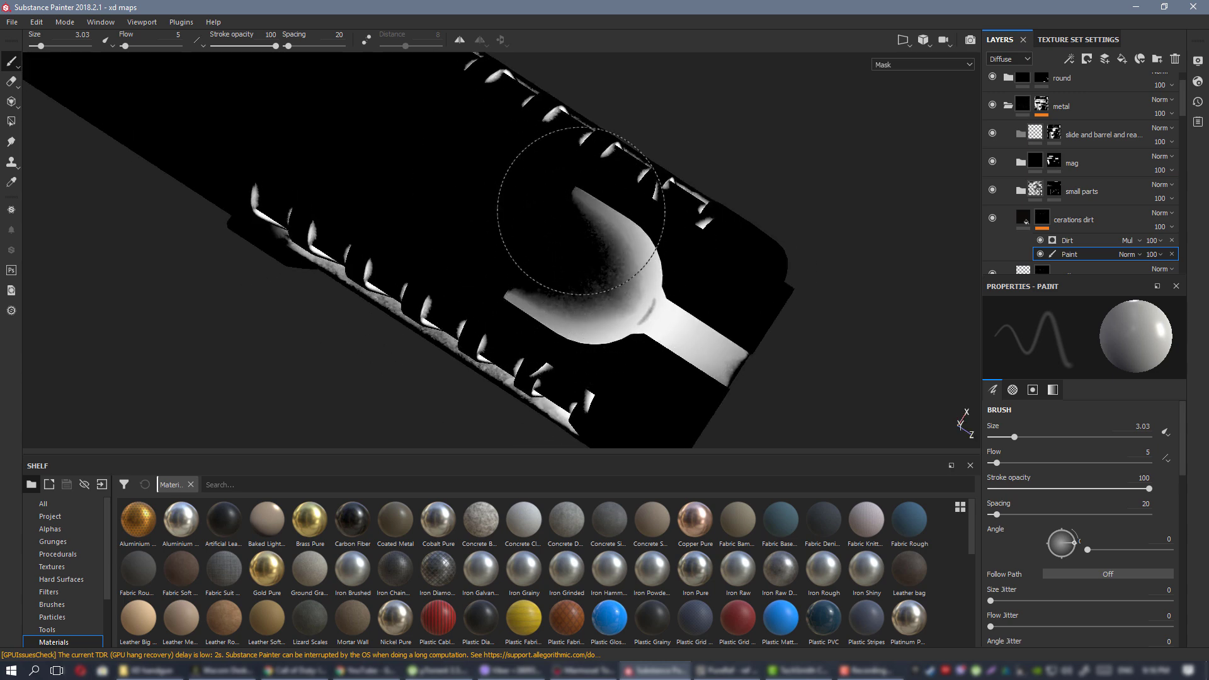
key("c")
left_click_drag(614, 244, 585, 237, "alt")
key("m")
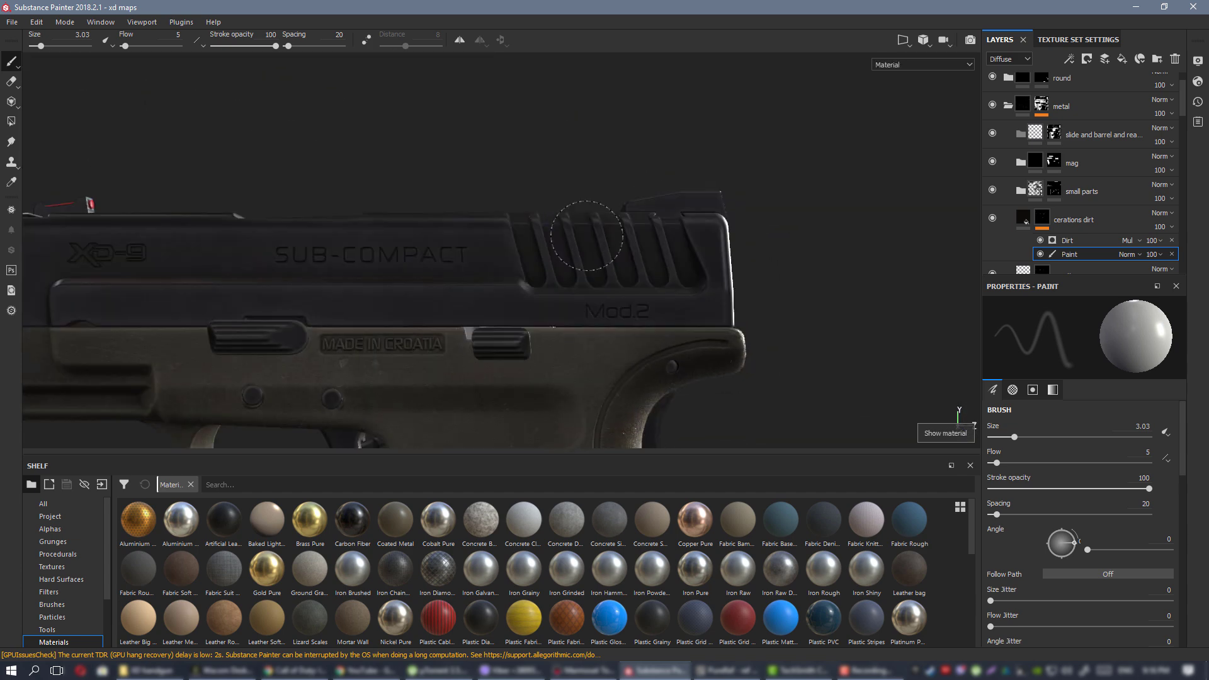
Examine the slide serrations and rear sight under rotated lighting, from the side and from behind.
right_click_drag(586, 238, 329, 271, "shift")
middle_click_drag(329, 271, 671, 275, "alt")
right_click_drag(292, 226, 233, 218, "alt")
middle_click_drag(703, 286, 526, 237, "alt")
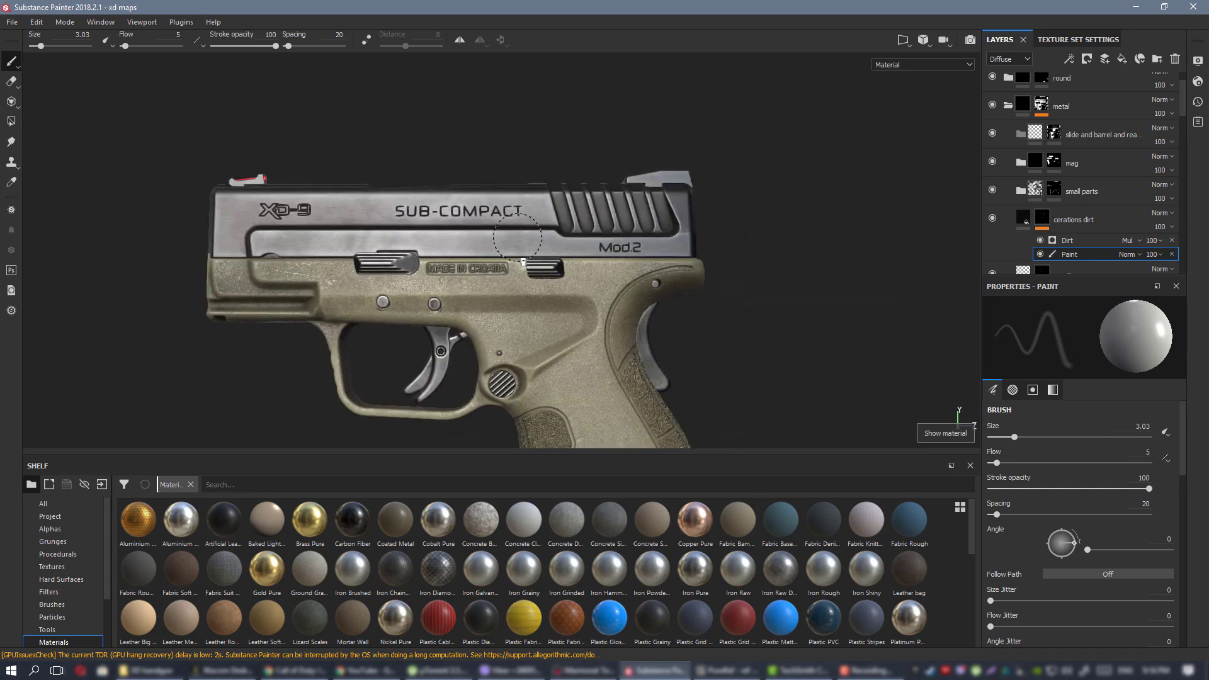
left_click_drag(526, 238, 246, 296, "alt")
middle_click_drag(707, 334, 594, 369, "alt")
left_click_drag(594, 369, 461, 199, "alt")
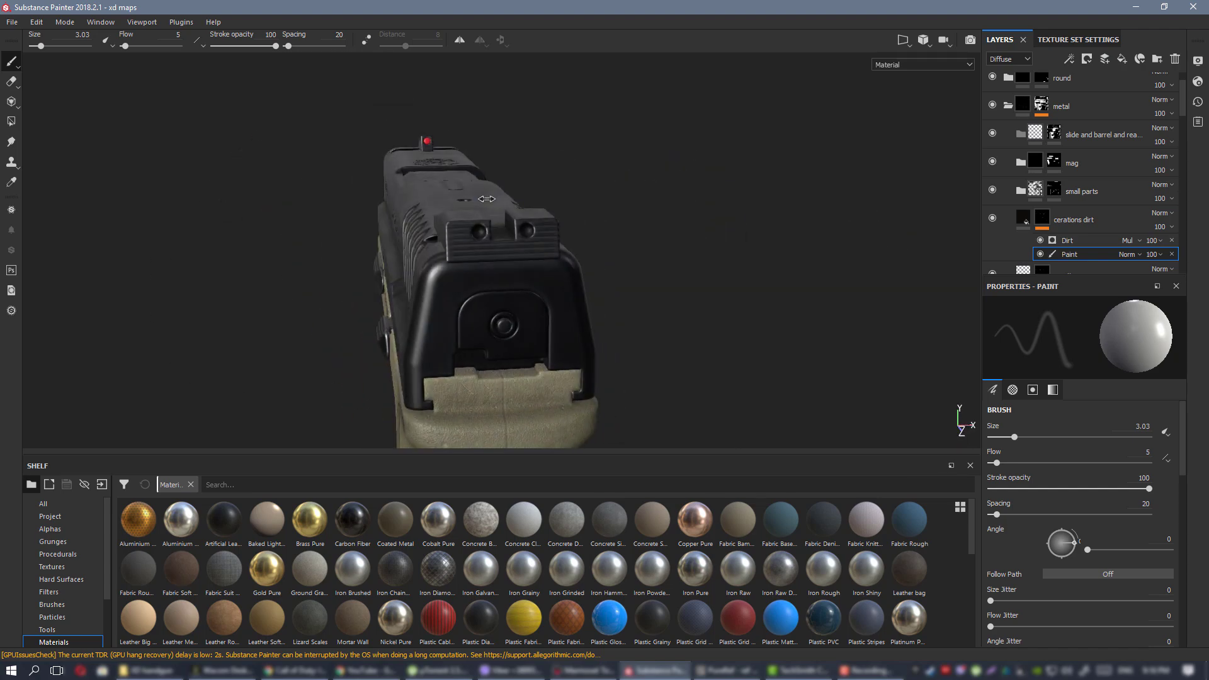
right_click_drag(479, 238, 418, 285, "alt")
left_click_drag(418, 286, 433, 306, "alt")
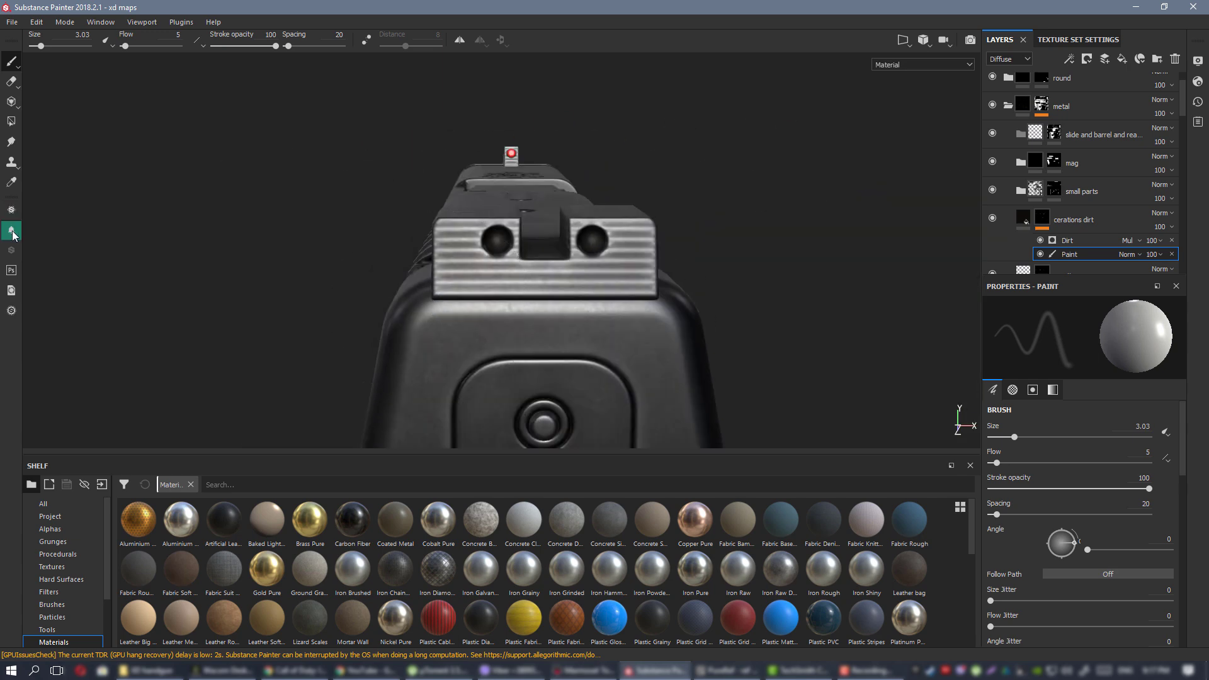
Inspect the rear sight and slide in individual channels, including glossiness, and with the full material shown.
key("c")
left_click_drag(645, 315, 716, 250, "alt")
key("c")
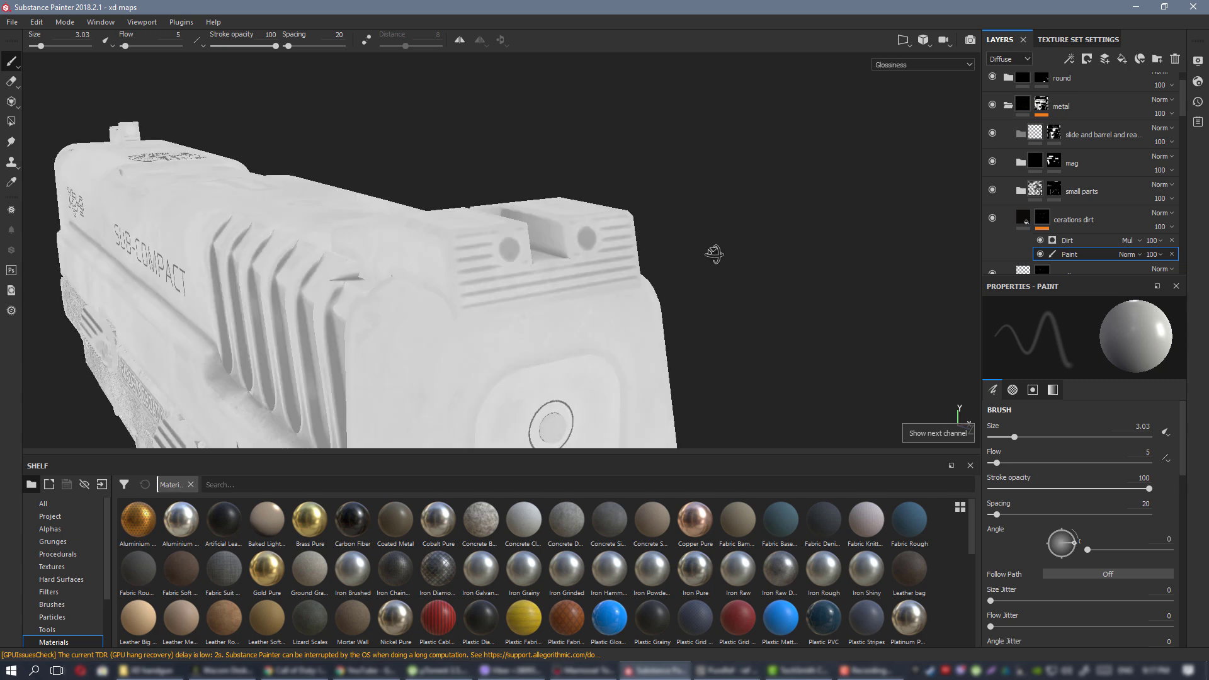
key("c")
key("m")
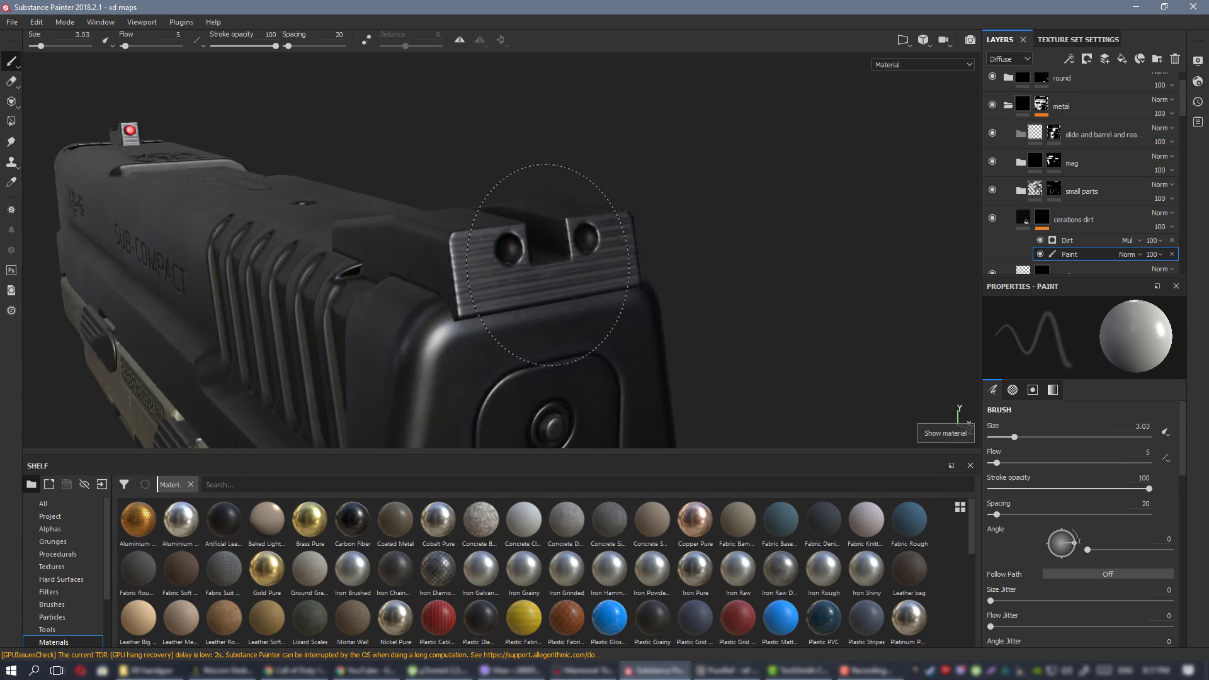
left_click_drag(551, 271, 453, 217, "alt")
right_click_drag(454, 217, 522, 233, "alt")
left_click_drag(523, 233, 638, 197, "alt")
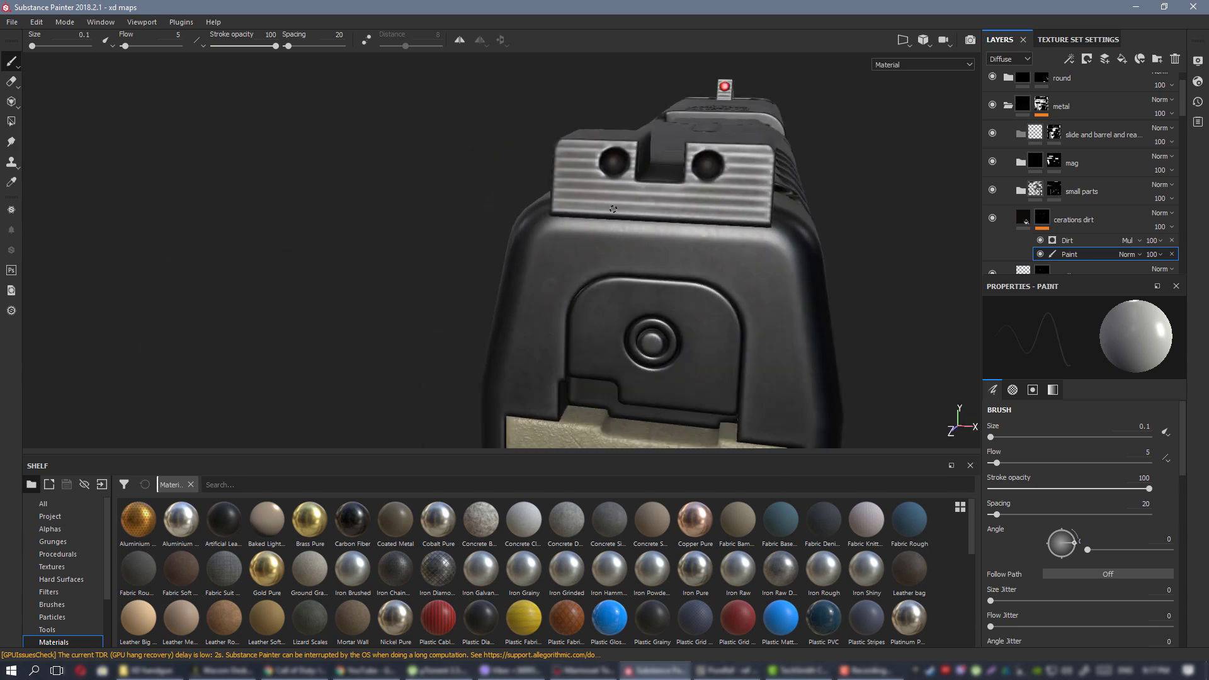
Compare the dirt mask around the rear sight with the individual channels and the full material.
key("c")
key("c")
key("c")
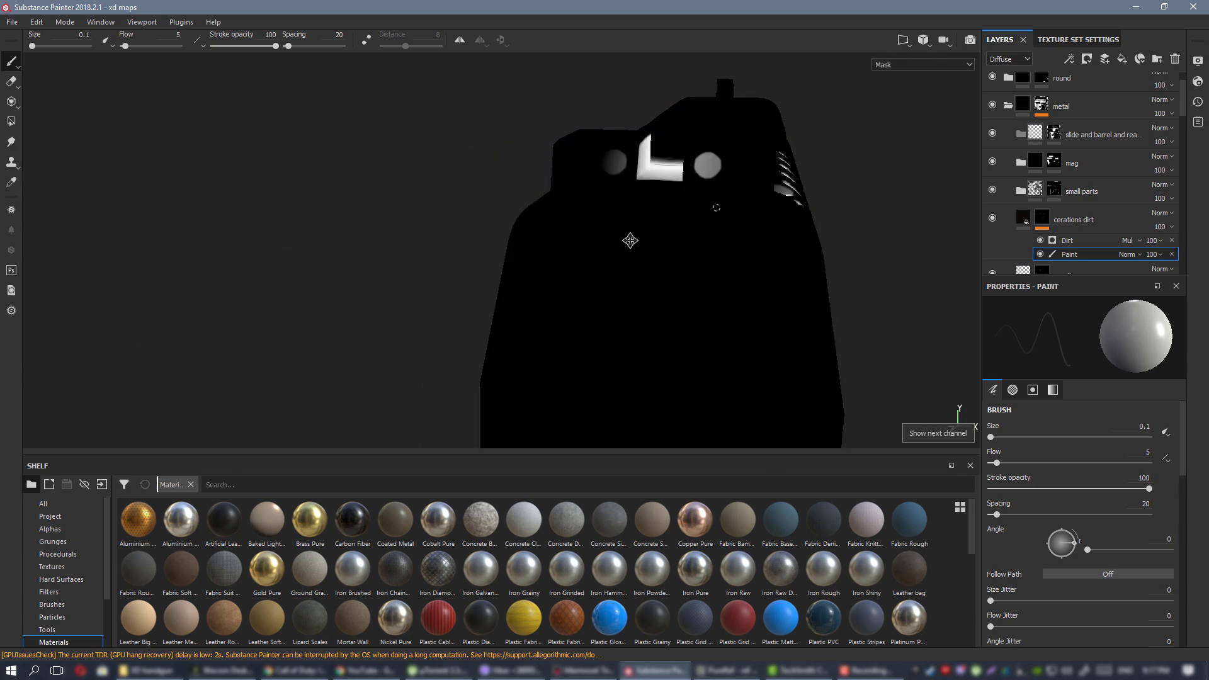
left_click_drag(626, 242, 330, 219, "alt")
key("c")
right_click_drag(329, 218, 287, 204, "alt")
key("m")
left_click_drag(620, 297, 736, 255, "alt")
Switch to Marmoset Toolbag, examine the rear of the rendered pistol up close, and return to Substance Painter.
left_click(574, 669)
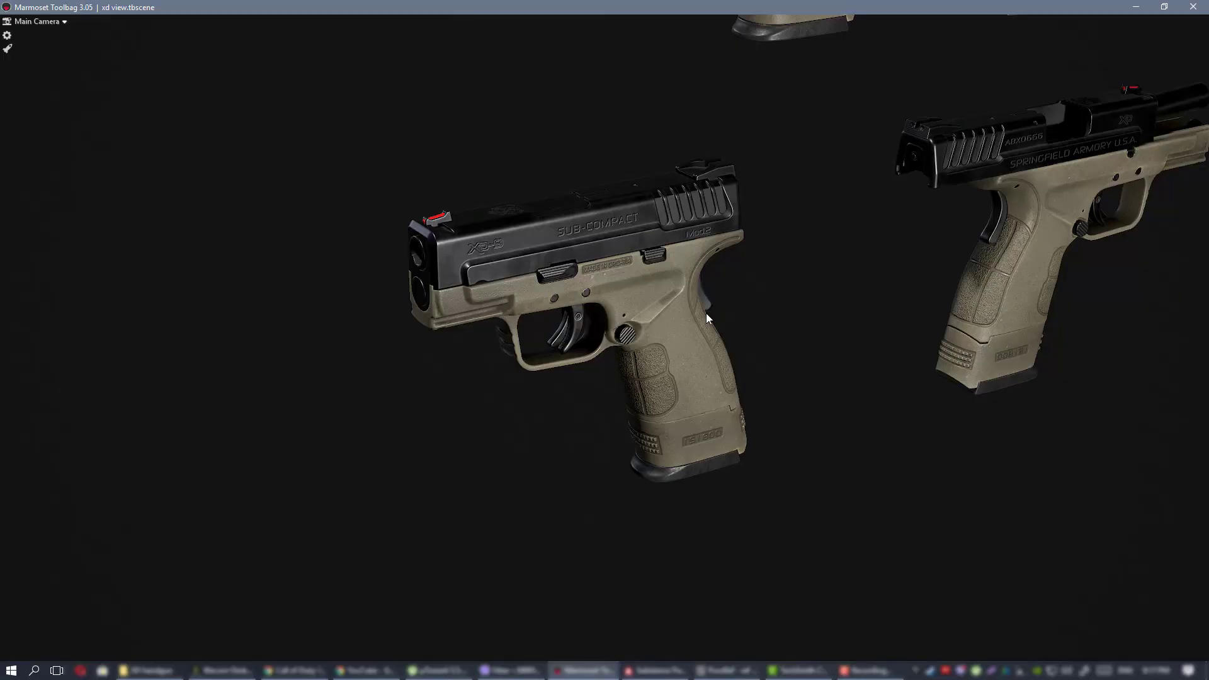
left_click_drag(718, 320, 579, 293, "alt")
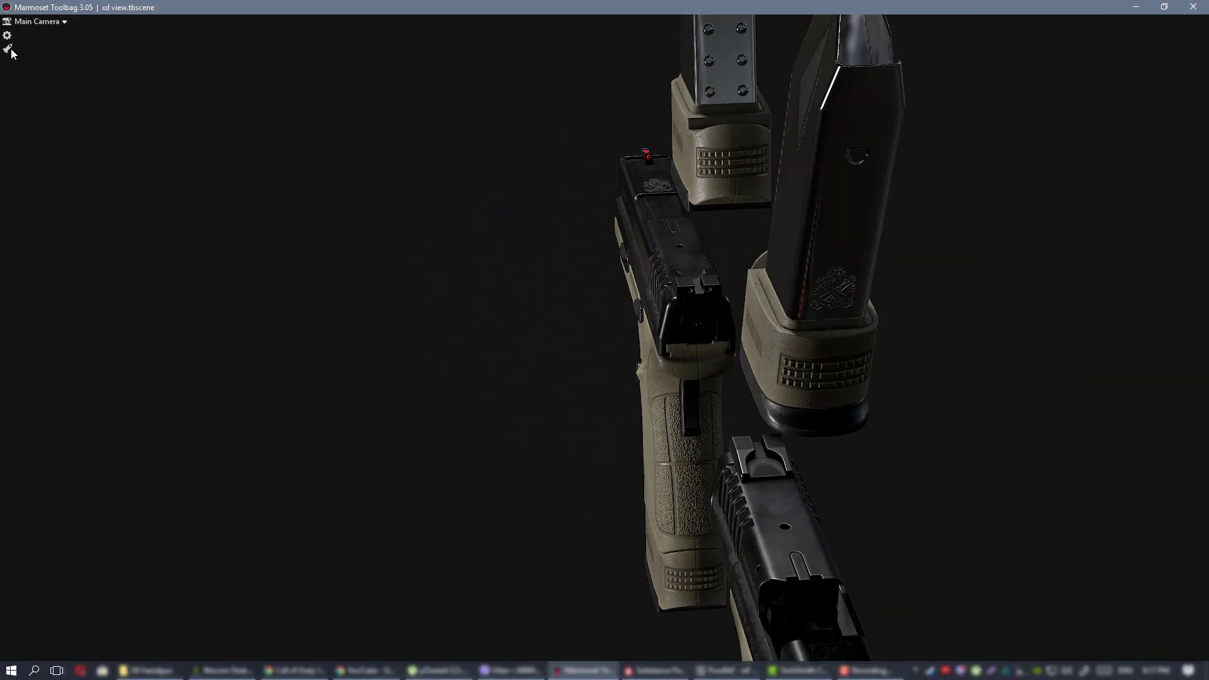
left_click(5, 50)
scroll(722, 301, "up", 5)
left_click_drag(722, 301, 819, 297, "alt")
left_click(654, 670)
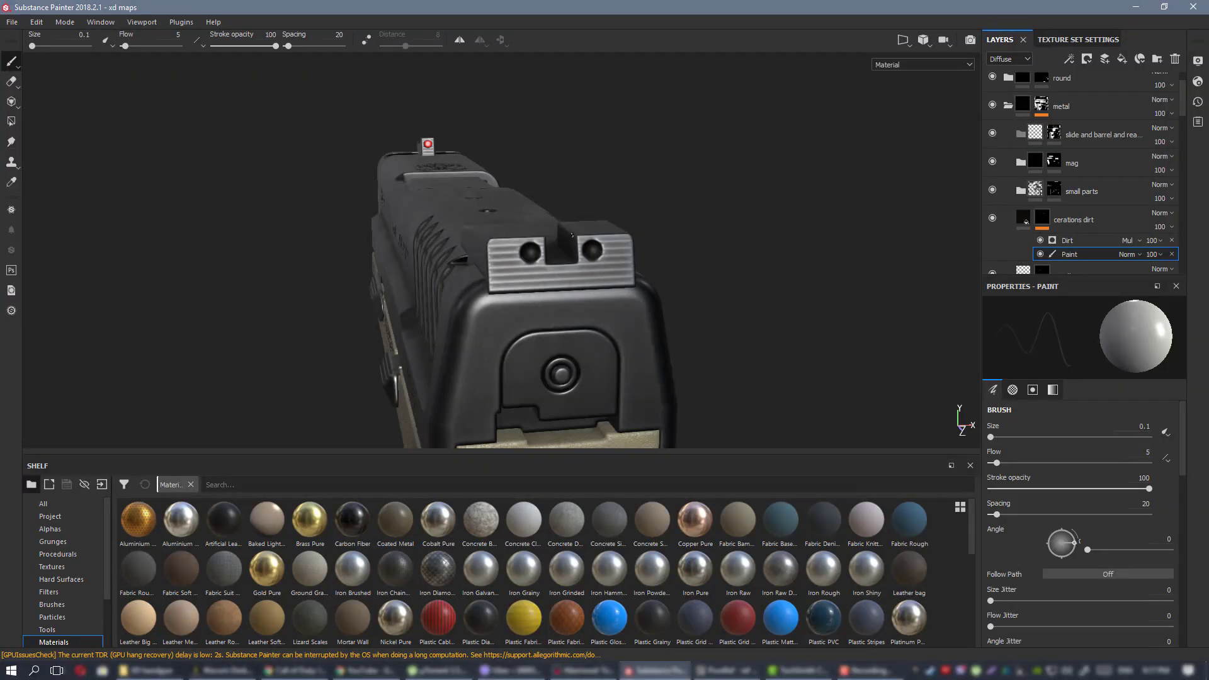
Check the fiber folder's coverage by toggling its visibility and displaying its mask.
scroll(1099, 162, "up", 2)
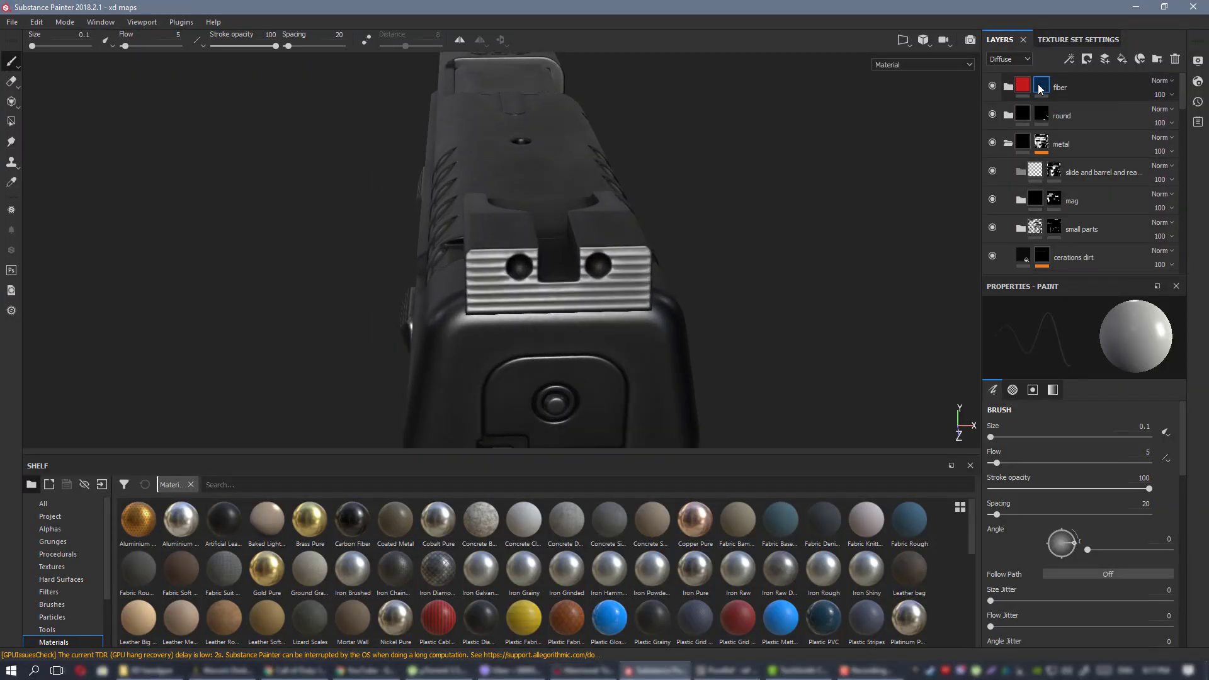
left_click(992, 86)
left_click(992, 85)
left_click(1039, 85, "alt")
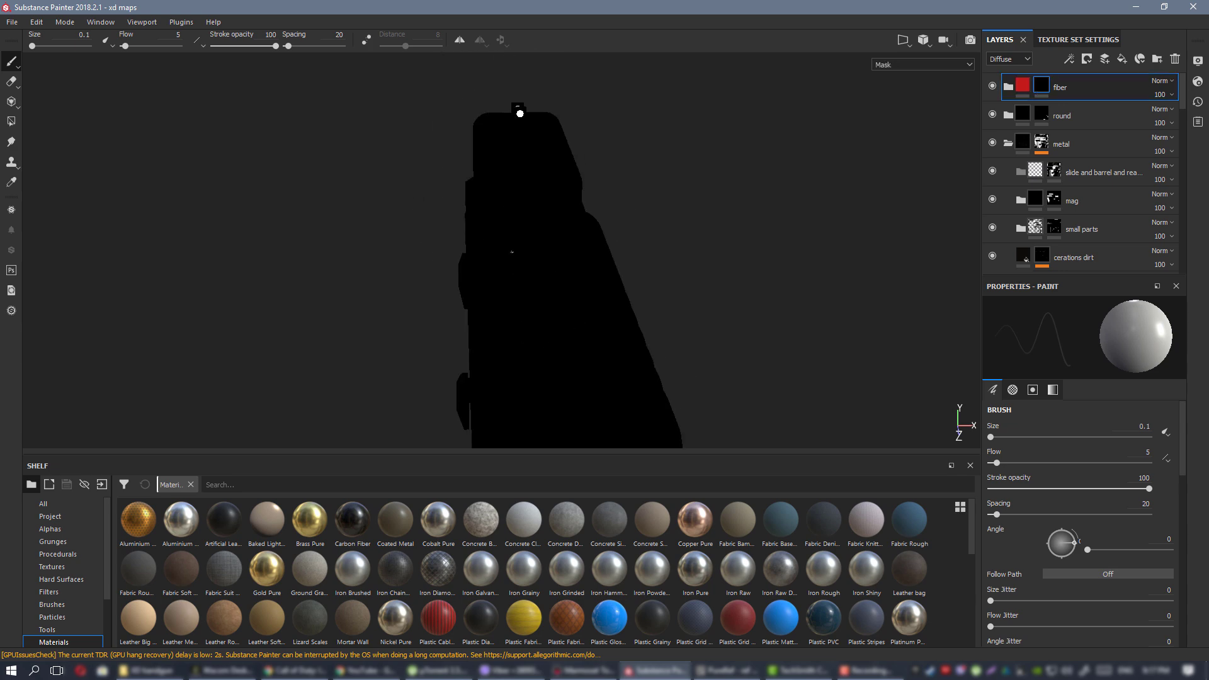
Add a fill layer above the fiber folder and name it "white spots".
left_click(1121, 60)
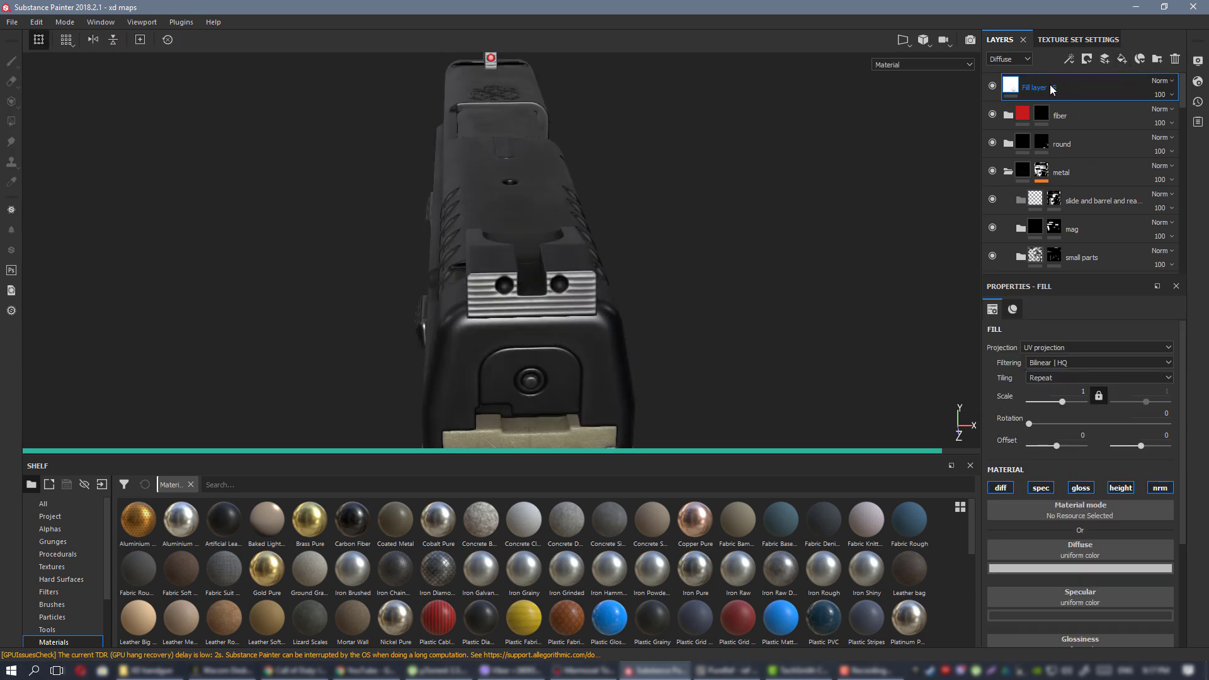
double_click(1049, 86)
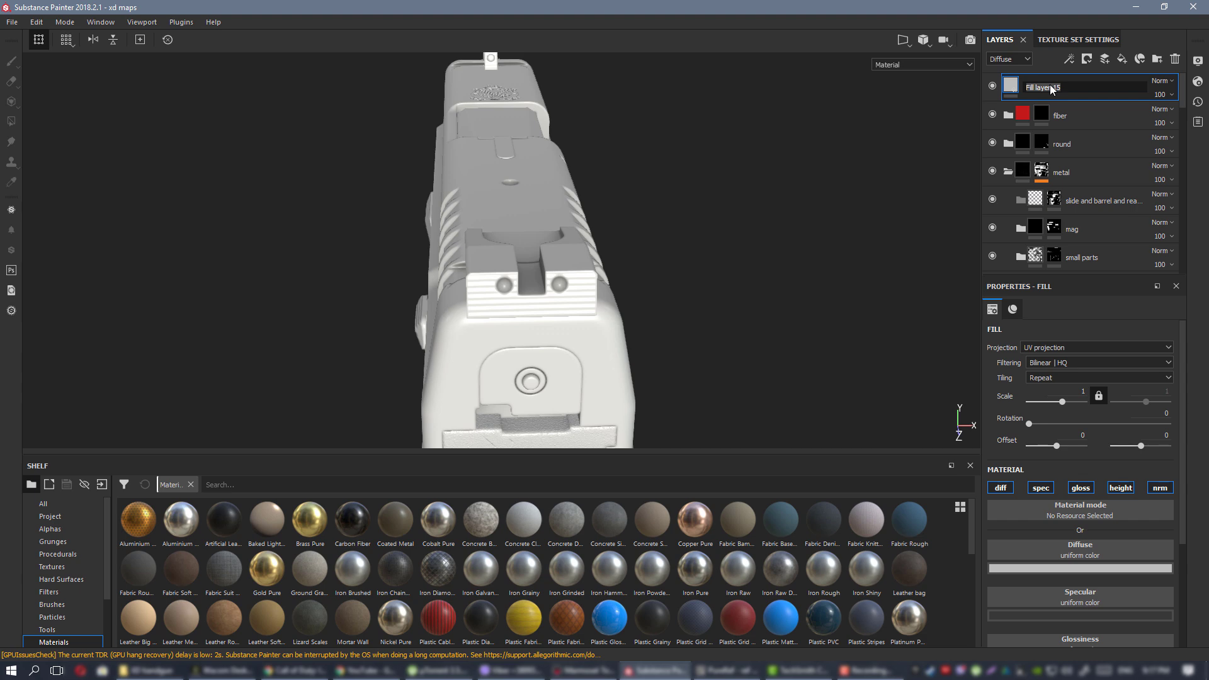
type("white spots")
key("Return")
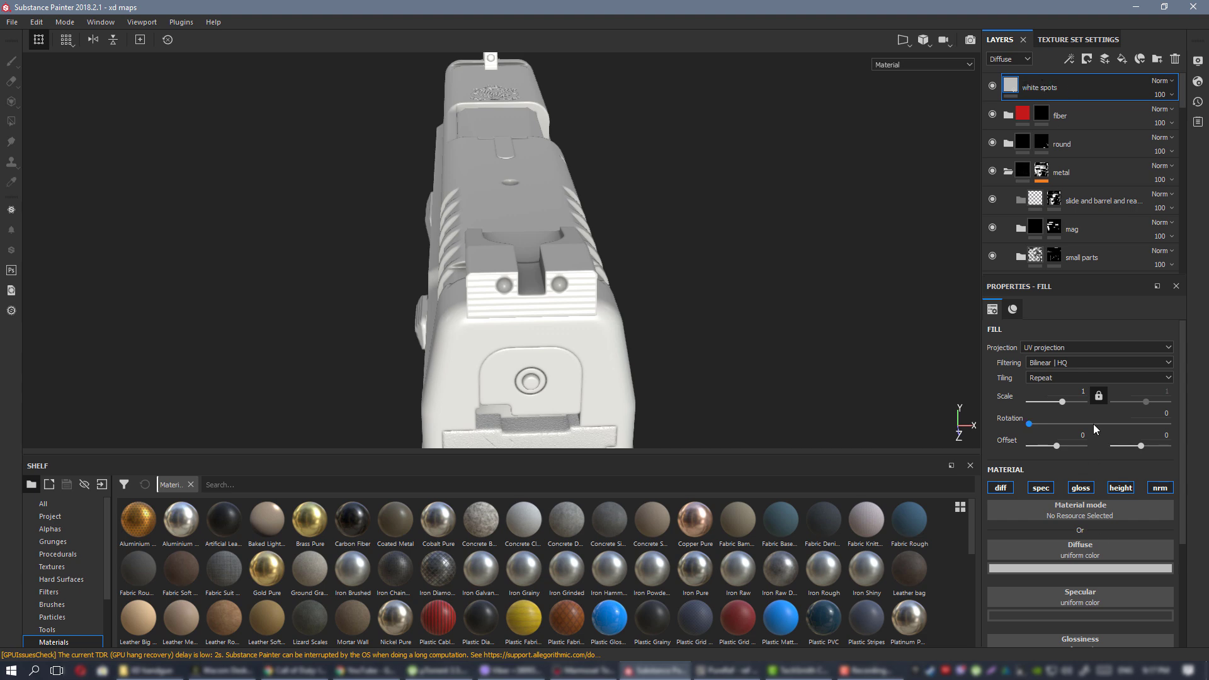
Limit the white spots layer to the diffuse channel and give it a black mask.
left_click(1040, 489)
left_click(1081, 488)
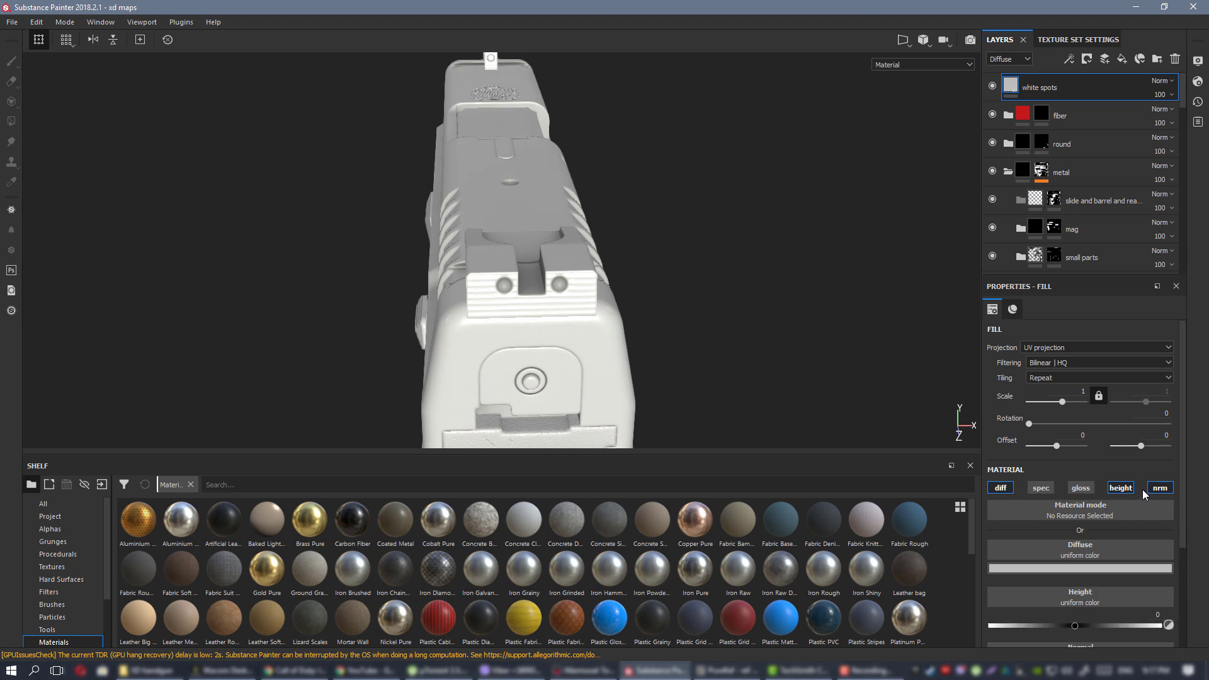
left_click(1130, 488)
left_click(1160, 489)
left_click_drag(669, 258, 606, 274, "alt")
left_click_drag(566, 234, 547, 265, "alt")
right_click(1038, 86)
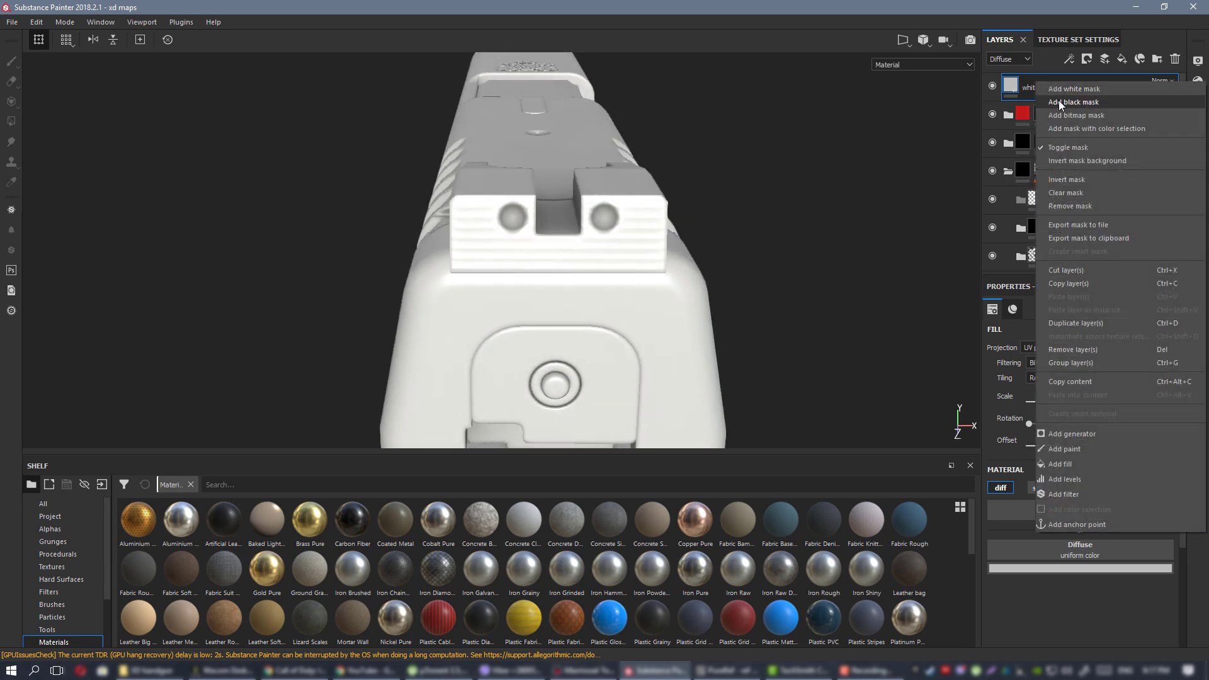
left_click(1059, 101)
Paint a white dot into each round recess on the back of the rear sight, using brush size 0.41 and flow 100.
right_click_drag(523, 258, 423, 255, "alt")
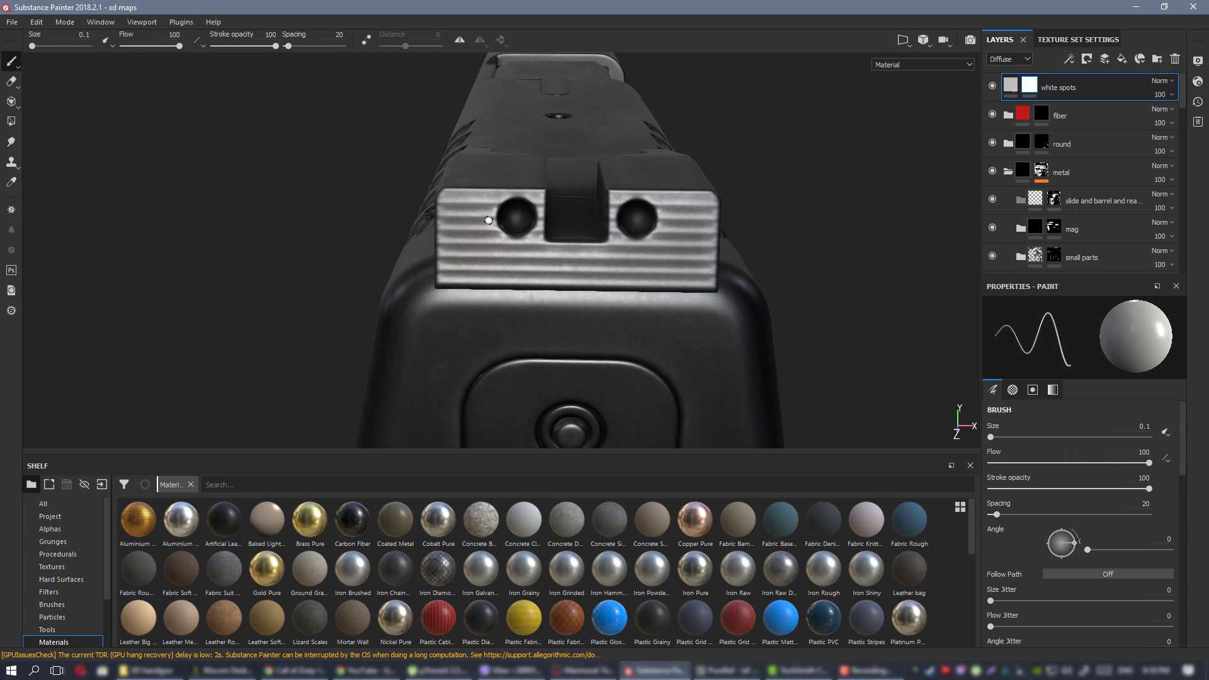
mouse_move(488, 220)
right_mouse_down("ctrl")
mouse_move(523, 220)
mouse_move(507, 220)
right_mouse_up("ctrl")
mouse_move(501, 220)
left_mouse_down("ctrl")
mouse_move(542, 221)
mouse_move(526, 243)
mouse_move(536, 236)
left_mouse_up("ctrl")
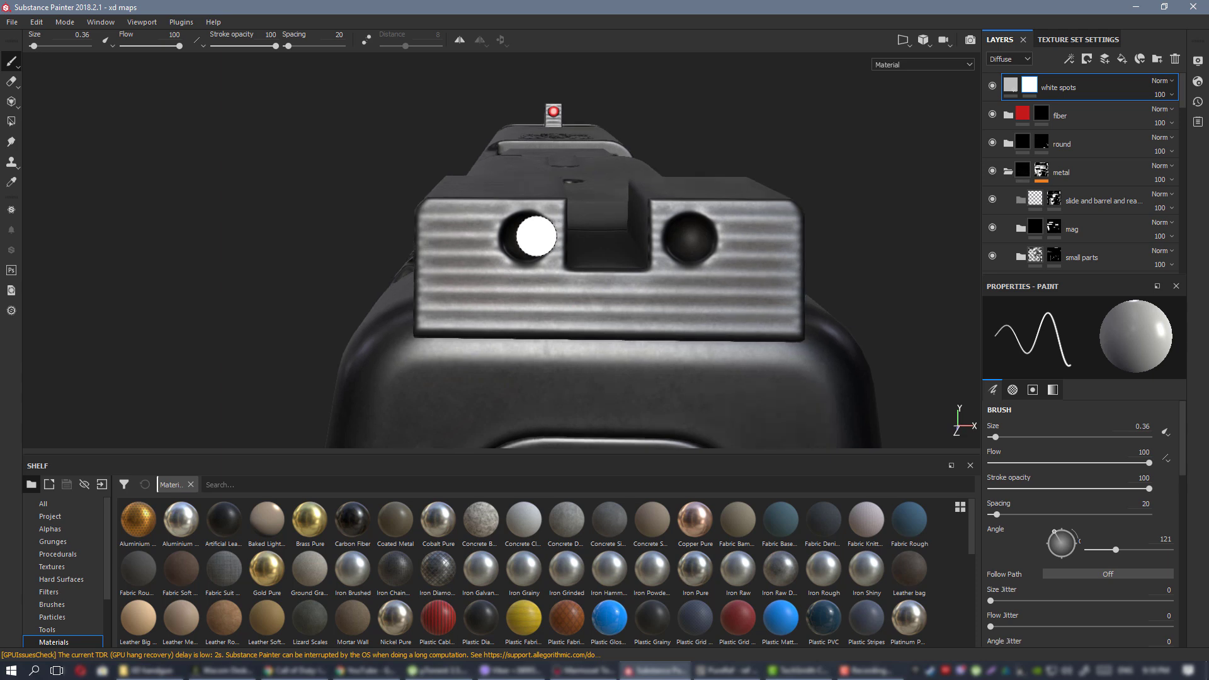
right_click_drag(535, 236, 529, 235, "ctrl")
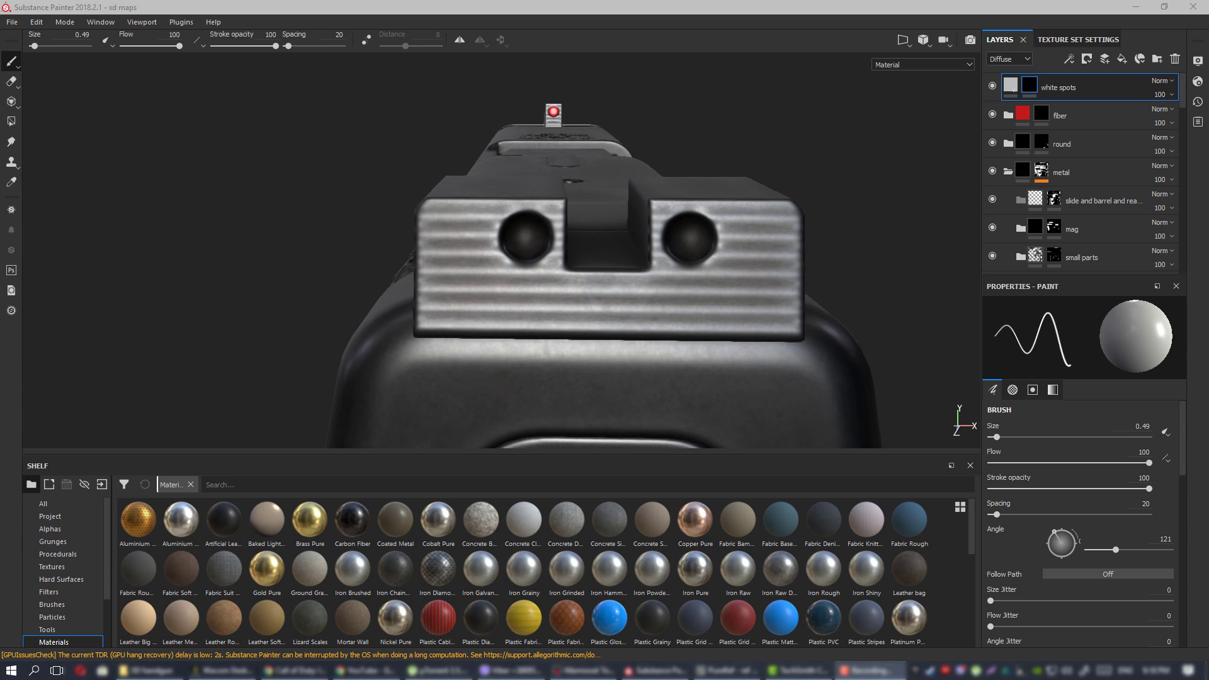
right_click_drag(585, 261, 539, 270, "alt")
left_click_drag(539, 270, 555, 291, "alt")
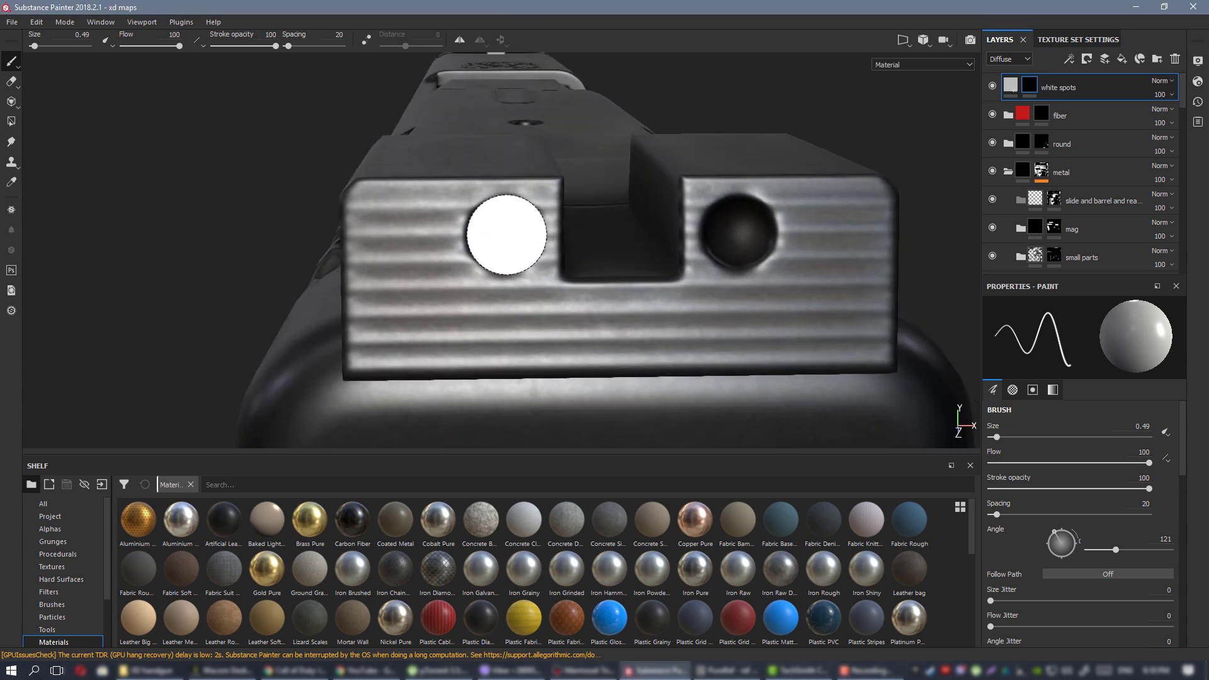
right_click_drag(508, 239, 507, 234, "ctrl")
left_click(504, 234)
mouse_move(605, 312)
left_mouse_down("alt")
mouse_move(589, 281)
mouse_move(595, 221)
left_mouse_up("alt")
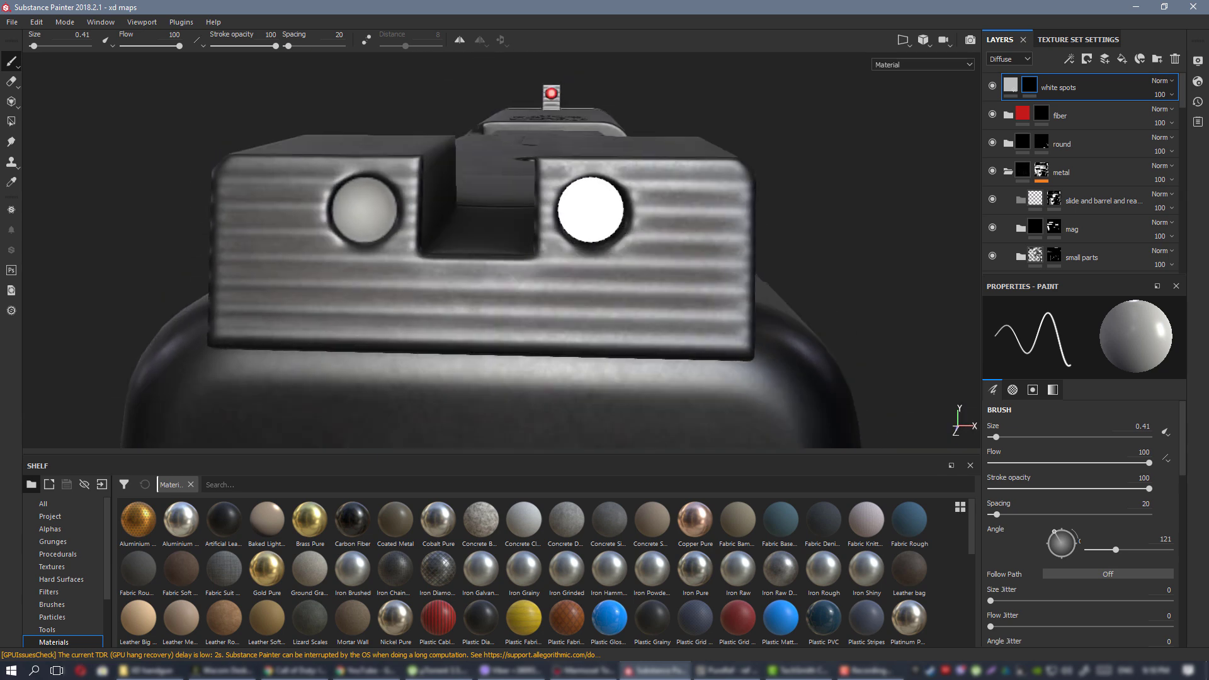
left_click(591, 209)
Examine the white dots on the rear sight up close and from a distance, from several angles behind the pistol.
mouse_move(689, 317)
right_mouse_down("alt")
mouse_move(102, 177)
mouse_move(327, 272)
right_mouse_up("alt")
mouse_move(327, 273)
left_mouse_down("alt")
mouse_move(566, 305)
mouse_move(524, 306)
left_mouse_up("alt")
right_click_drag(523, 305, 352, 220, "alt")
mouse_move(546, 304)
left_mouse_down("alt")
mouse_move(437, 311)
mouse_move(528, 295)
left_mouse_up("alt")
right_click_drag(537, 278, 743, 488, "alt")
left_click_drag(585, 339, 498, 364, "alt")
right_click_drag(558, 332, 453, 258, "alt")
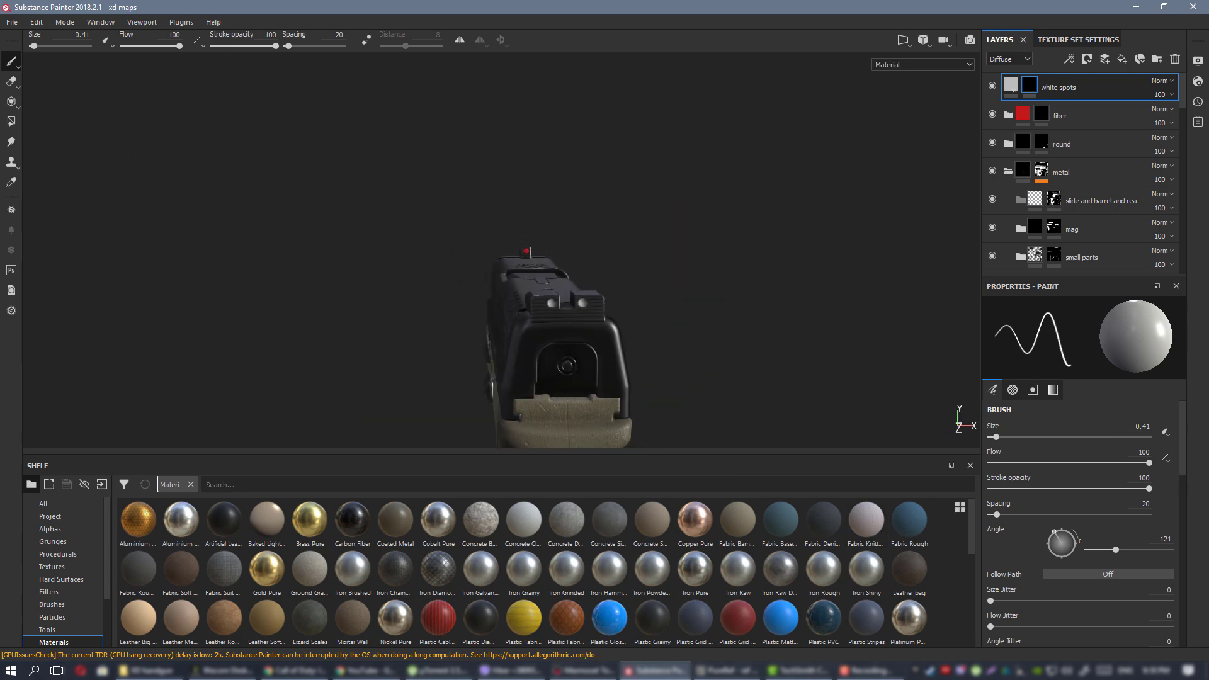
left_click_drag(456, 322, 497, 308, "alt")
left_click_drag(615, 350, 564, 279, "alt")
right_click_drag(563, 279, 59, 202, "alt")
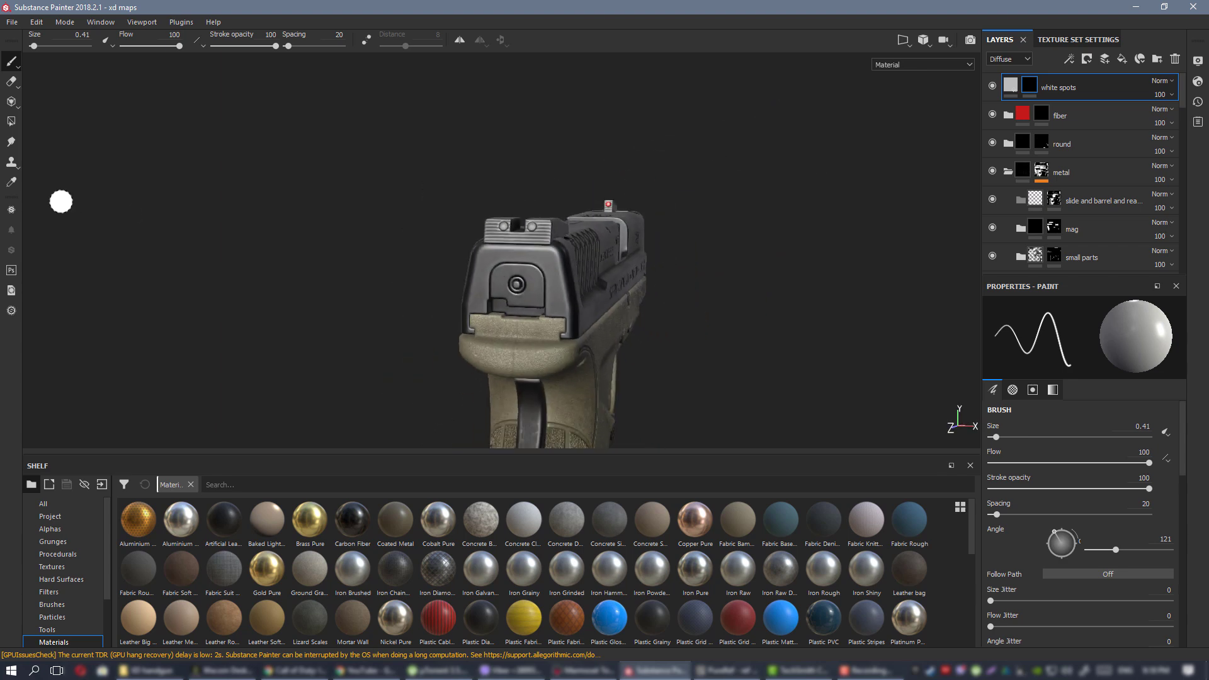
left_click_drag(485, 287, 557, 282, "alt")
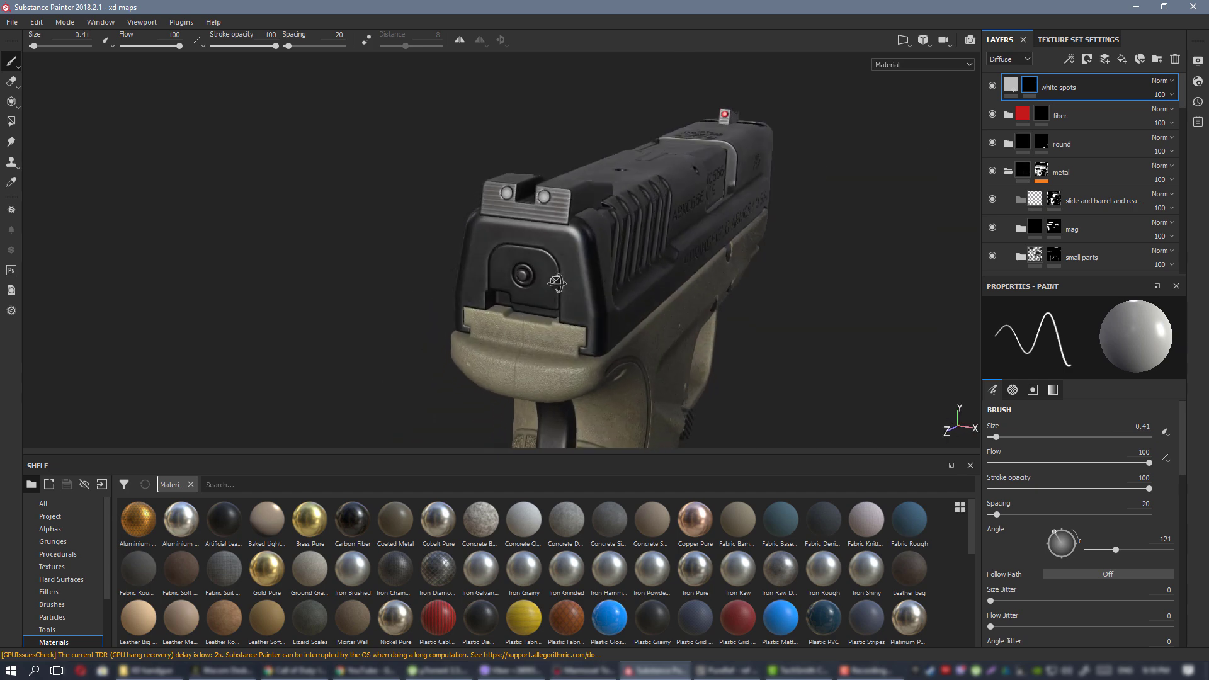
Add a fill layer above white spots and name it "darkening".
left_click(1121, 60)
mouse_move(614, 266)
left_mouse_down("alt")
mouse_move(543, 316)
mouse_move(183, 227)
mouse_move(572, 224)
mouse_move(598, 372)
mouse_move(611, 263)
left_mouse_up("alt")
middle_click_drag(608, 263, 610, 350, "alt")
right_click_drag(578, 209, 570, 280, "alt")
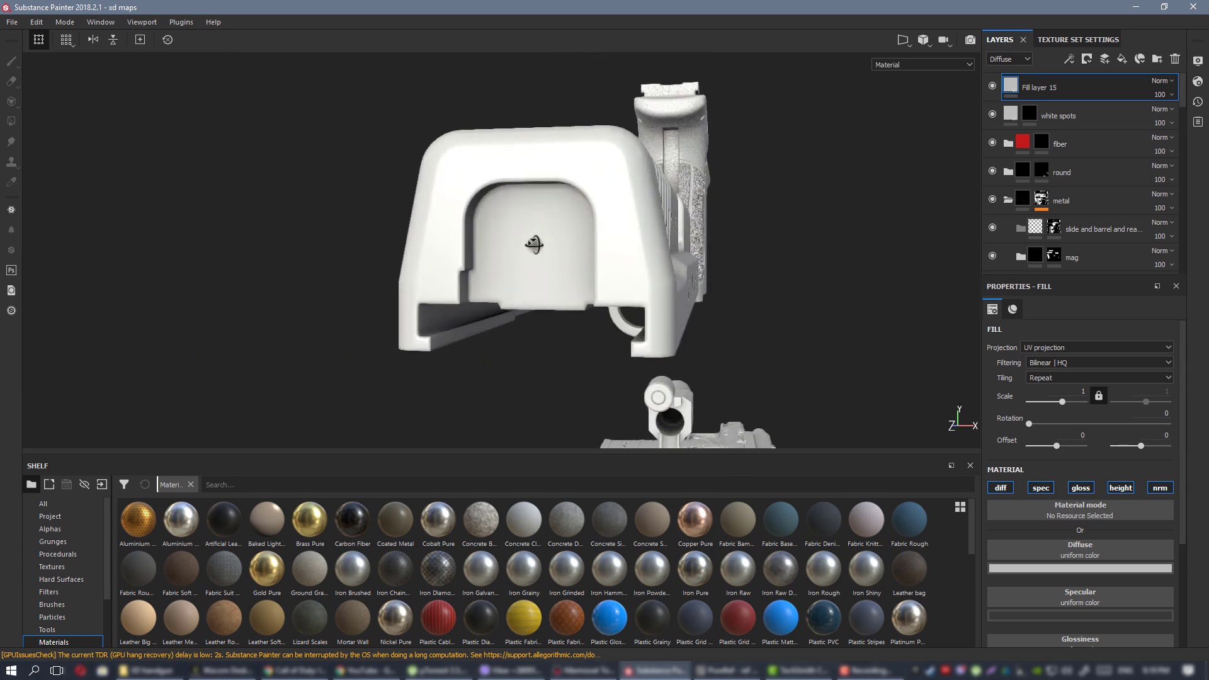
left_click_drag(531, 243, 506, 255, "alt")
double_click(1047, 87)
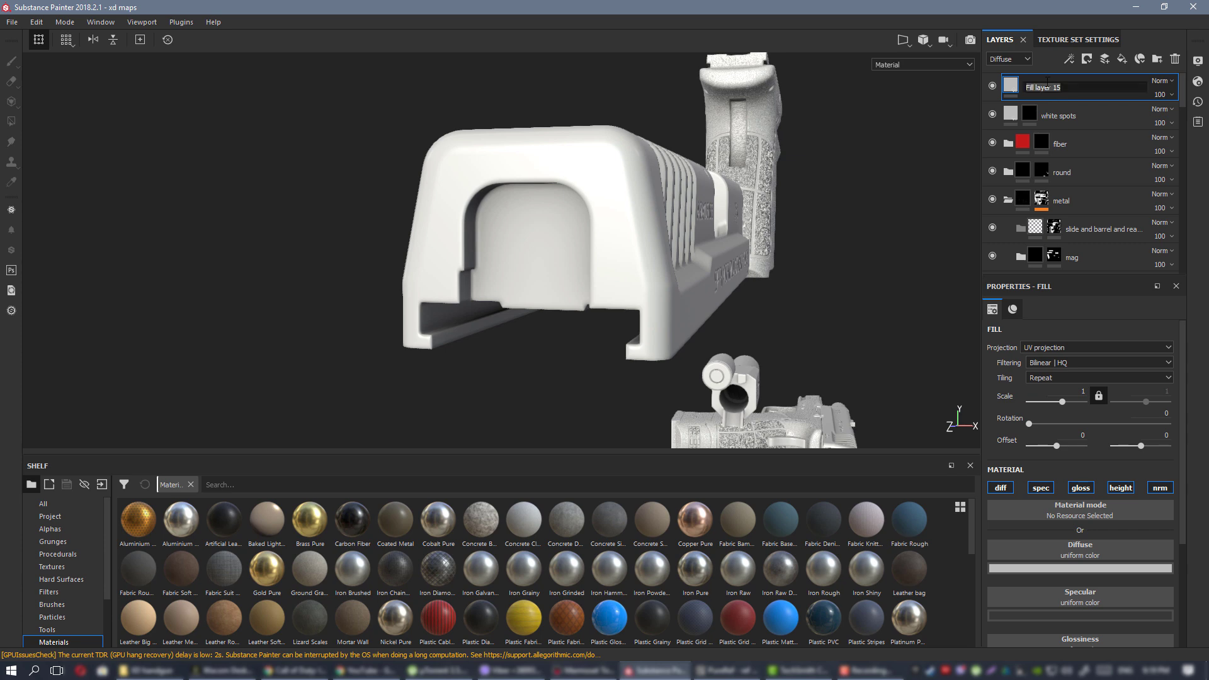
type("darkening")
key("Return")
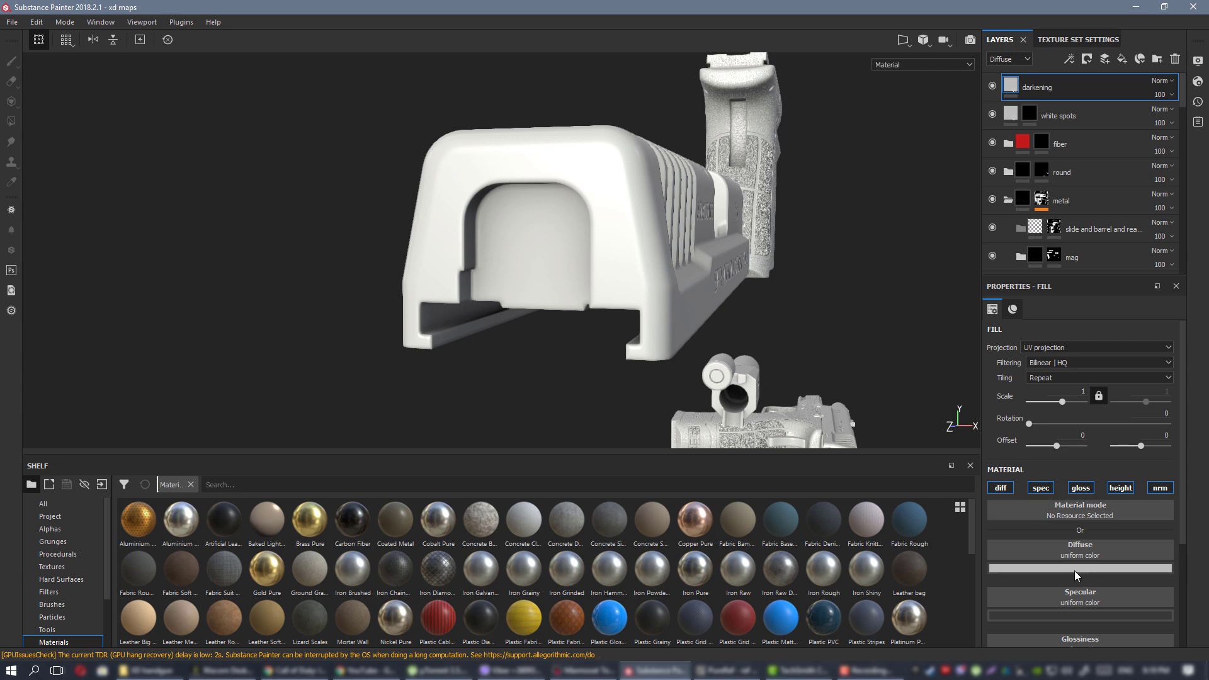
Disable the height and normal channels on the darkening layer and set its diffuse colour to black.
left_click(1119, 488)
left_click(1159, 488)
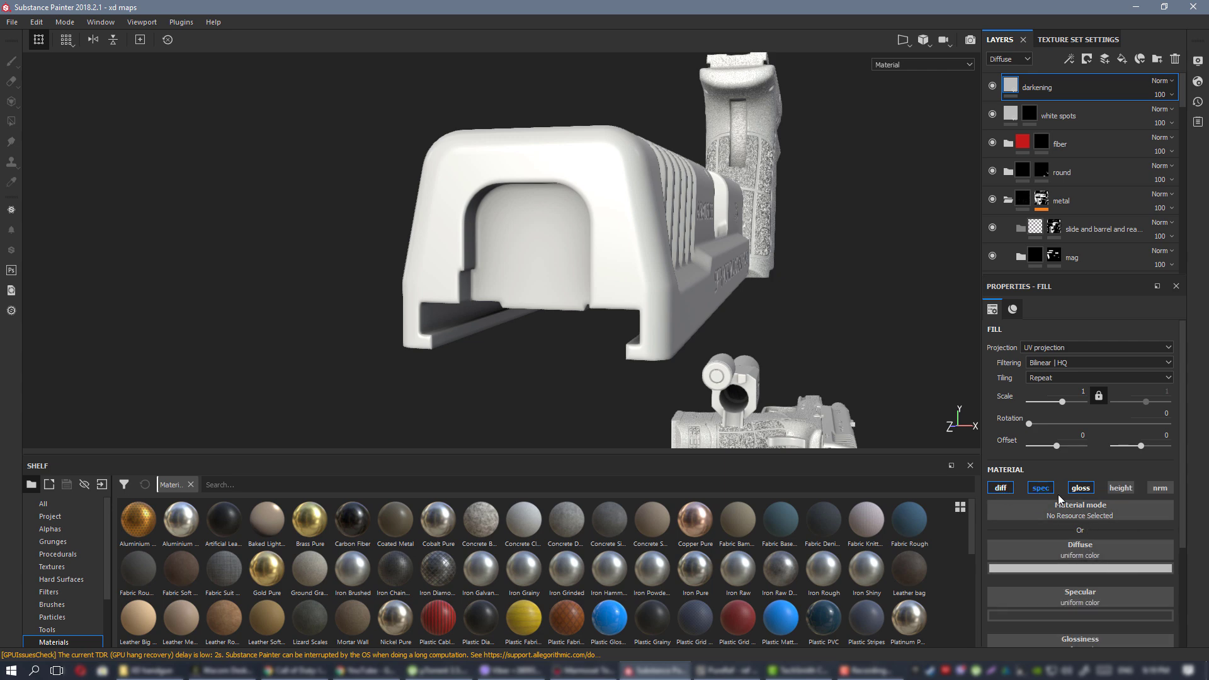
left_click(1079, 568)
left_click_drag(1063, 522, 988, 557)
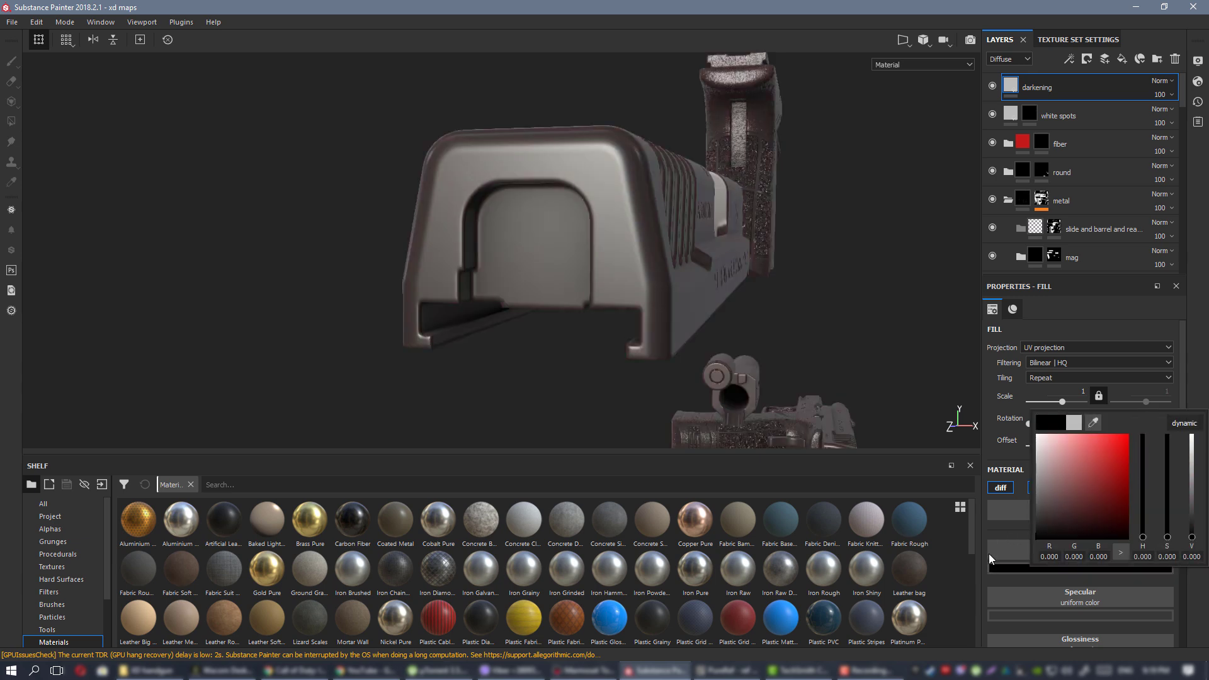
left_click(817, 310)
Set the darkening layer's specular colour to black and its glossiness to 0.2327.
scroll(1077, 578, "down", 1)
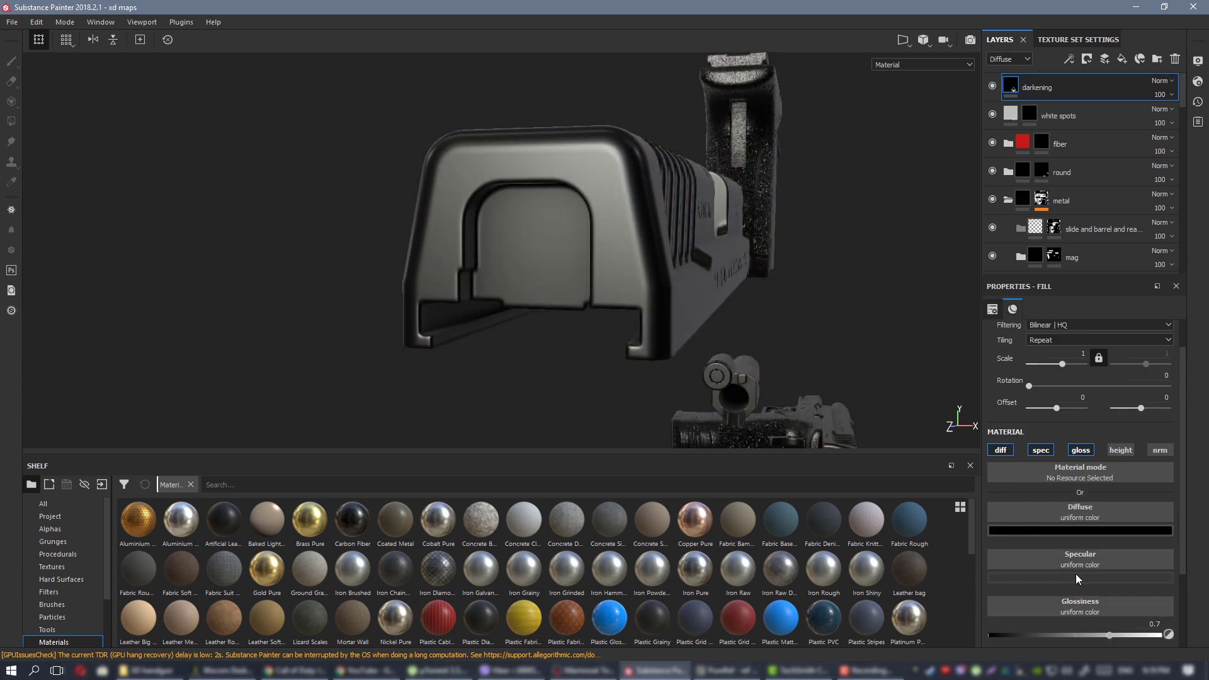
left_click(1077, 577)
left_click_drag(1052, 519, 1015, 544)
left_click(1011, 543)
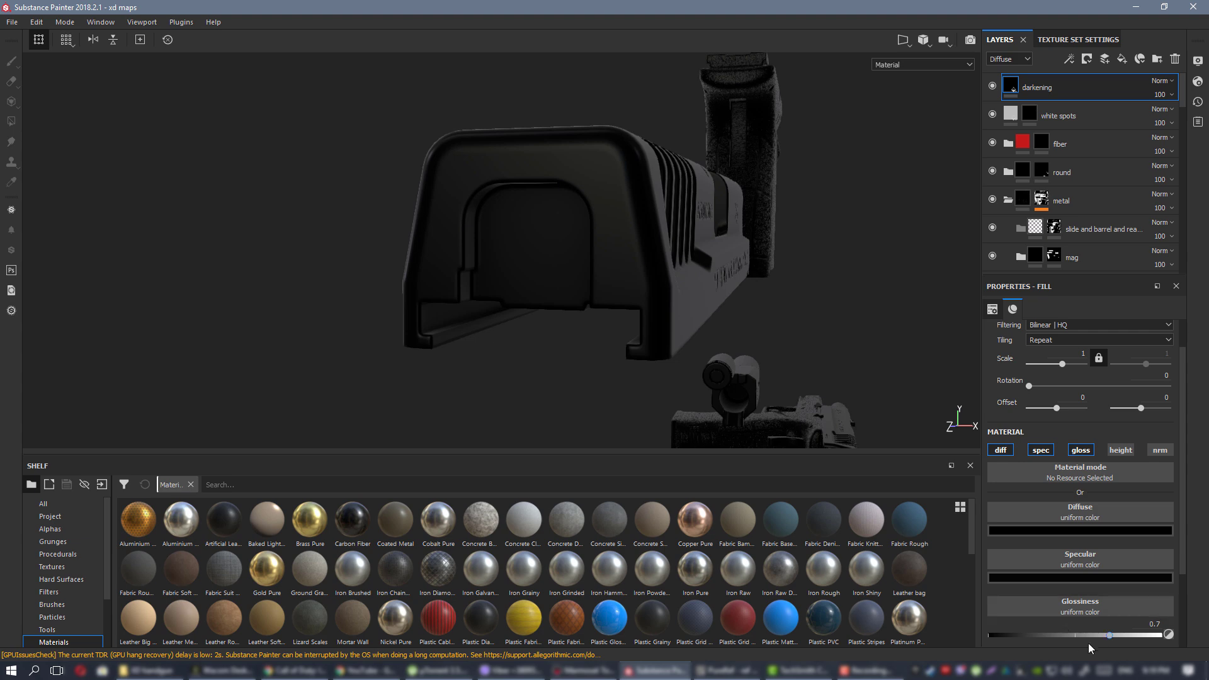
left_click_drag(1055, 635, 1033, 634)
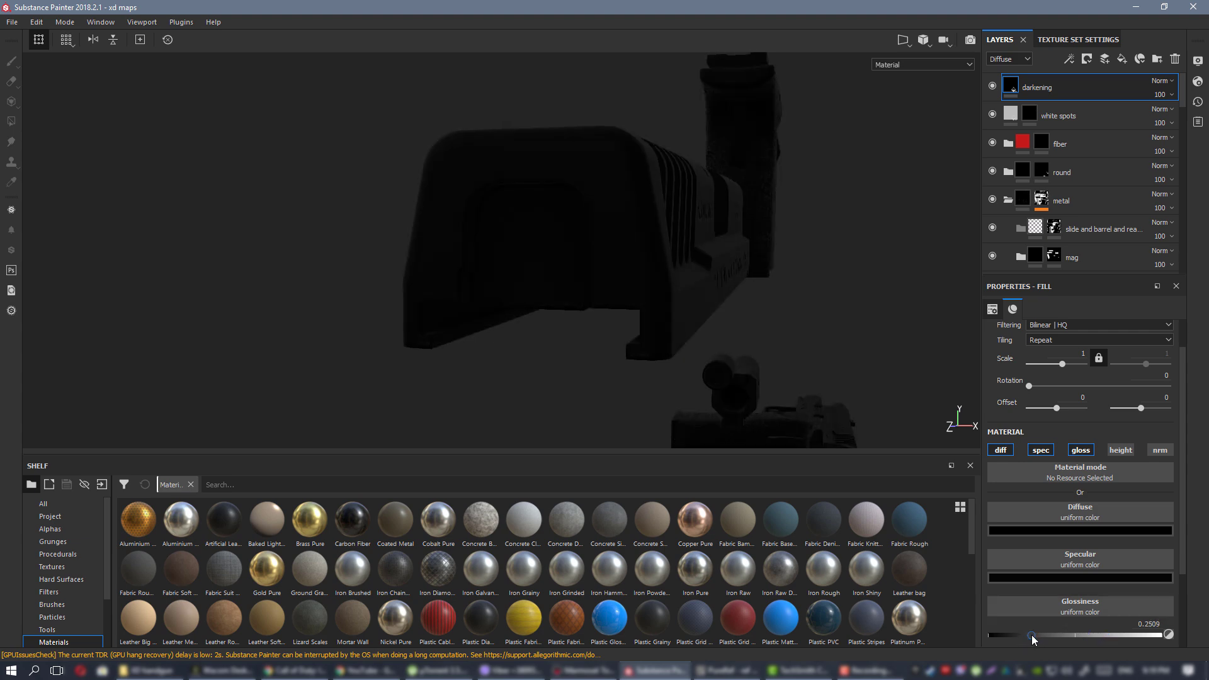
Add a black mask to the darkening layer.
right_click(1042, 92)
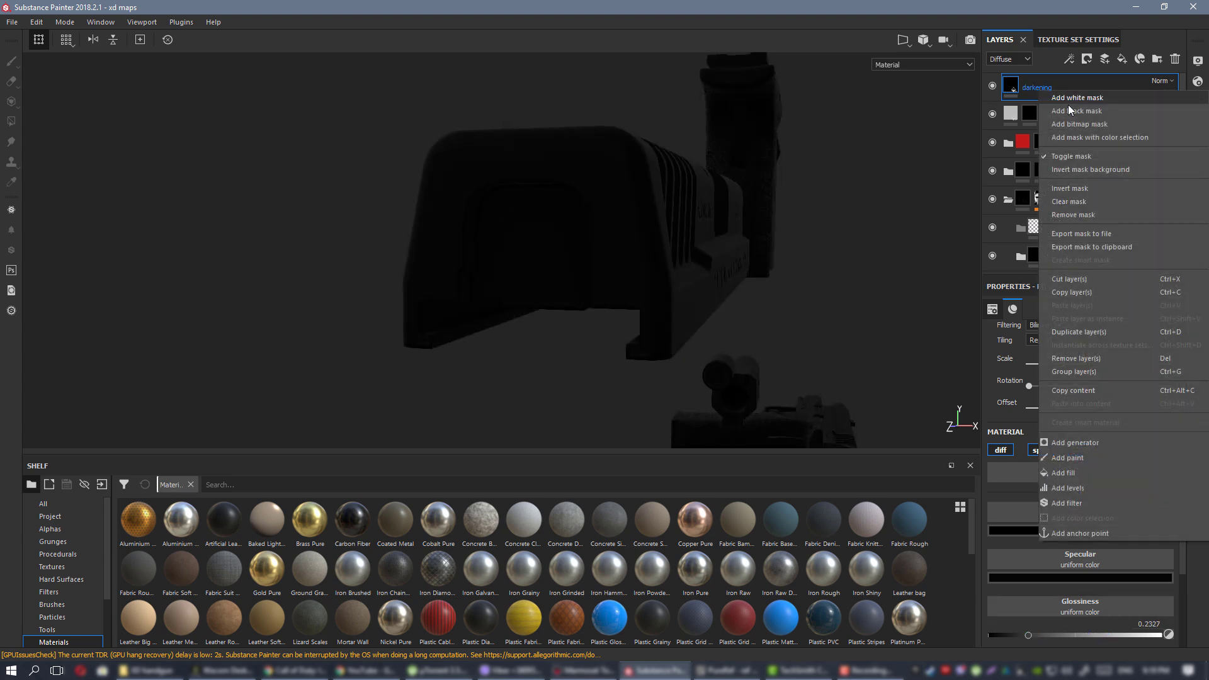
left_click(1072, 110)
left_click_drag(552, 248, 594, 233, "alt")
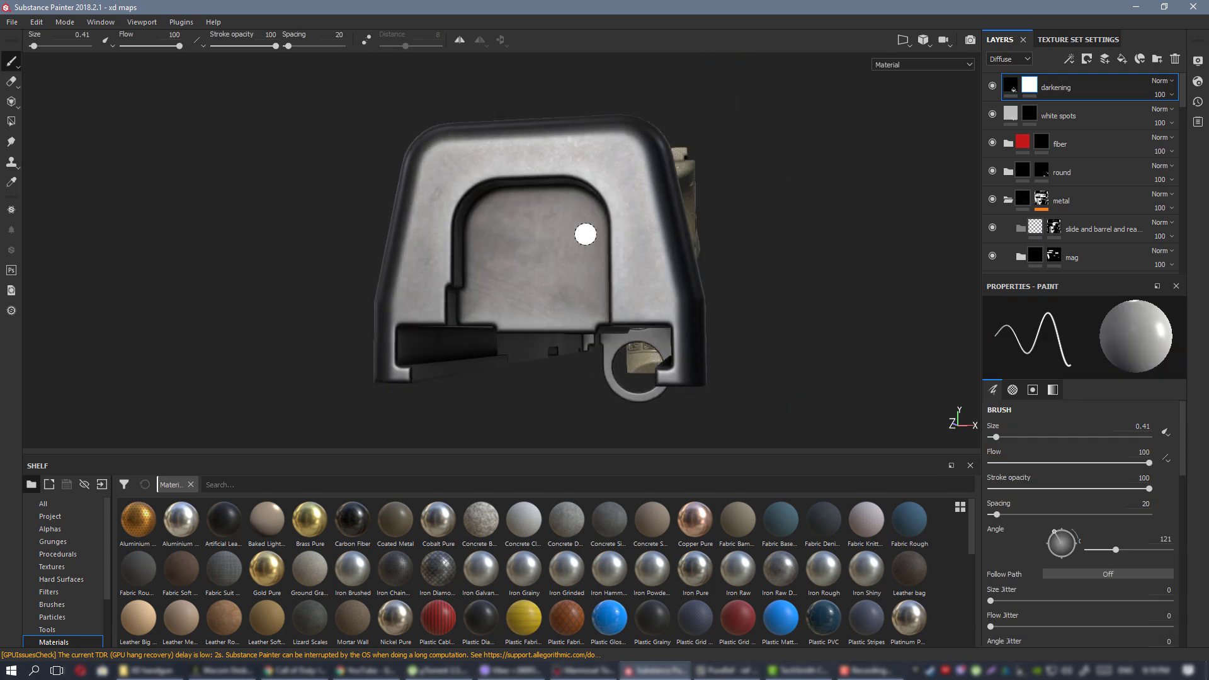
Polygon-fill the lower and middle faces of the recessed panel inside the slide's rear opening into the darkening mask.
left_click(10, 121)
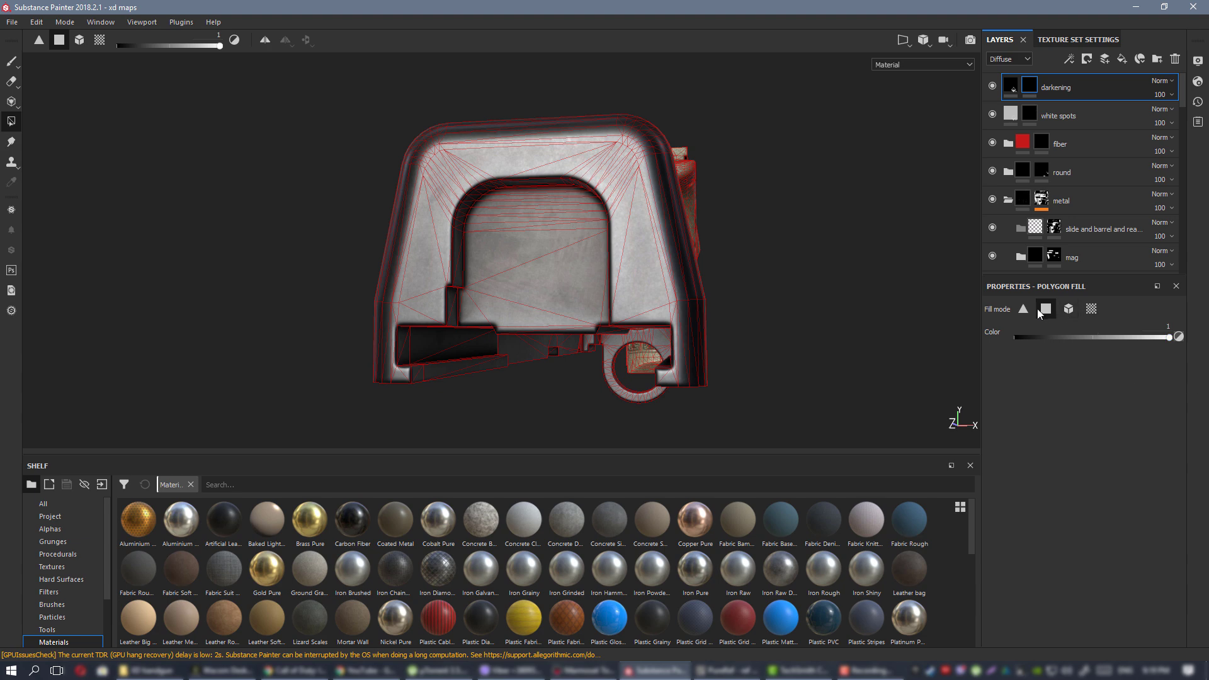
left_click_drag(561, 258, 593, 251, "alt")
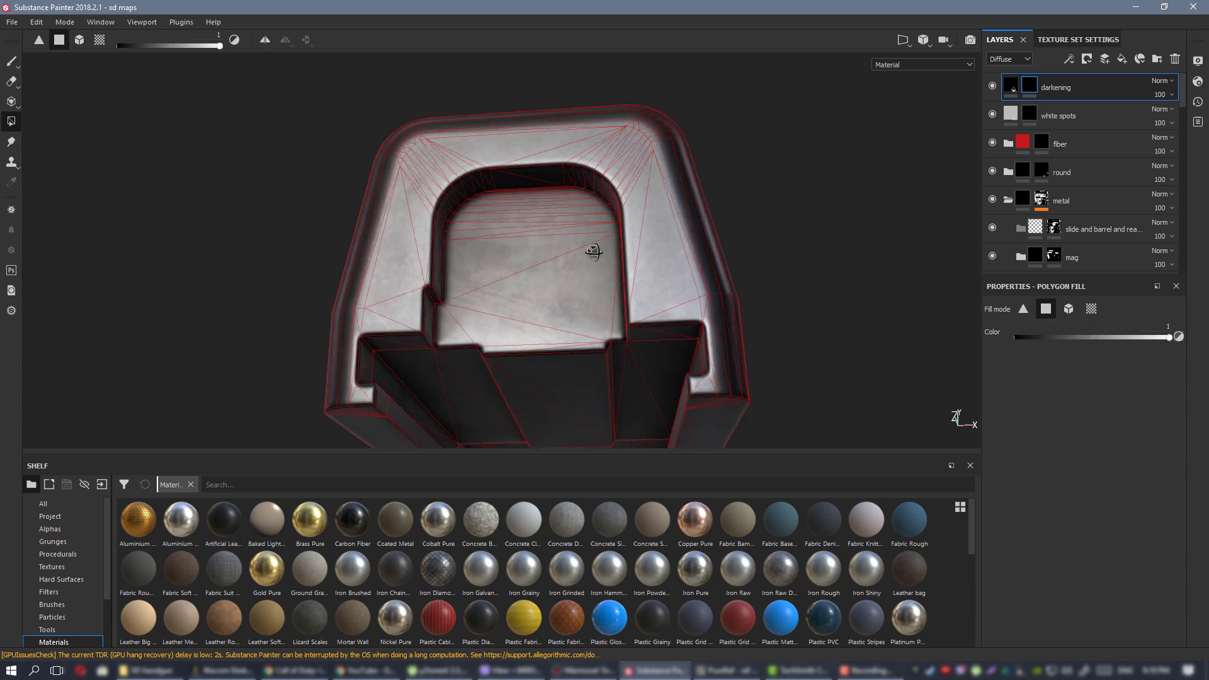
scroll(391, 348, "up", 4)
left_click(421, 370)
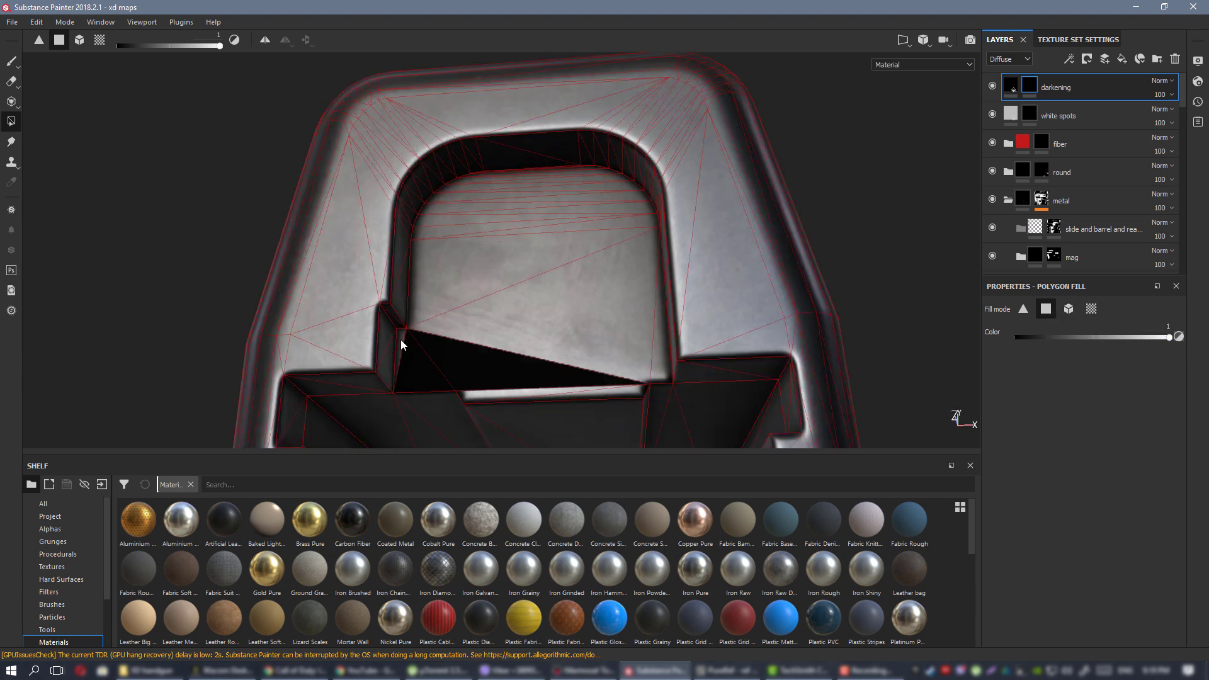
left_click(503, 395)
left_click(614, 364)
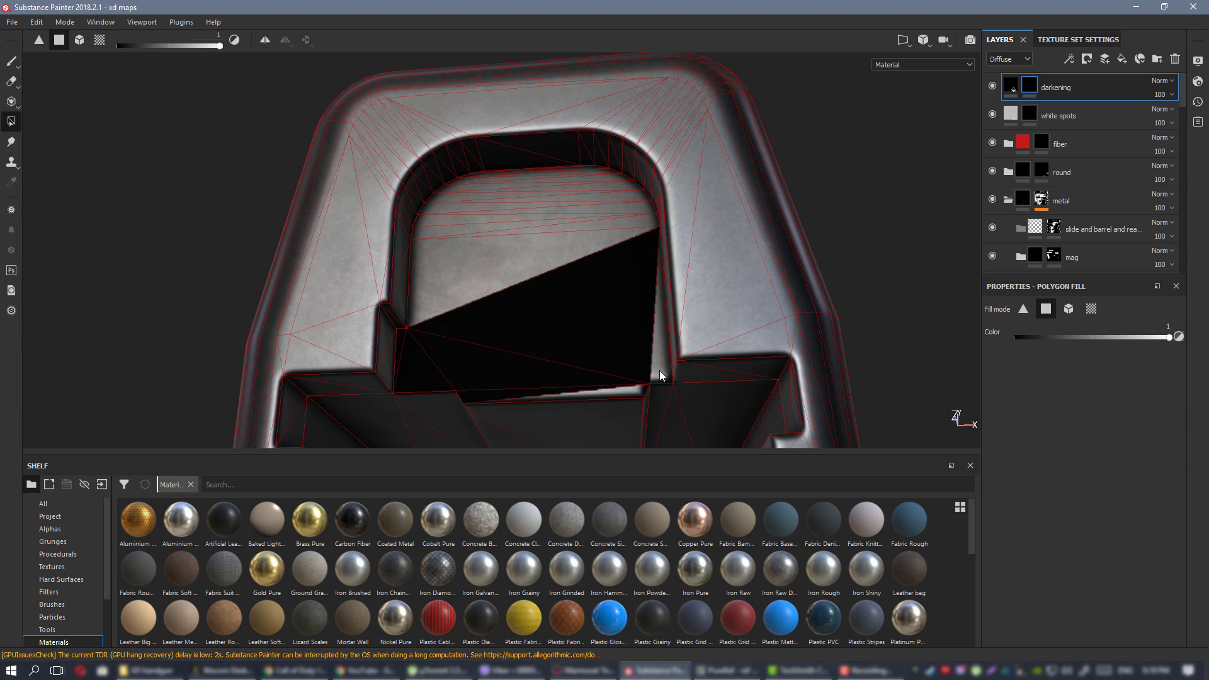
left_click(659, 375)
left_click(640, 397)
left_click(542, 253)
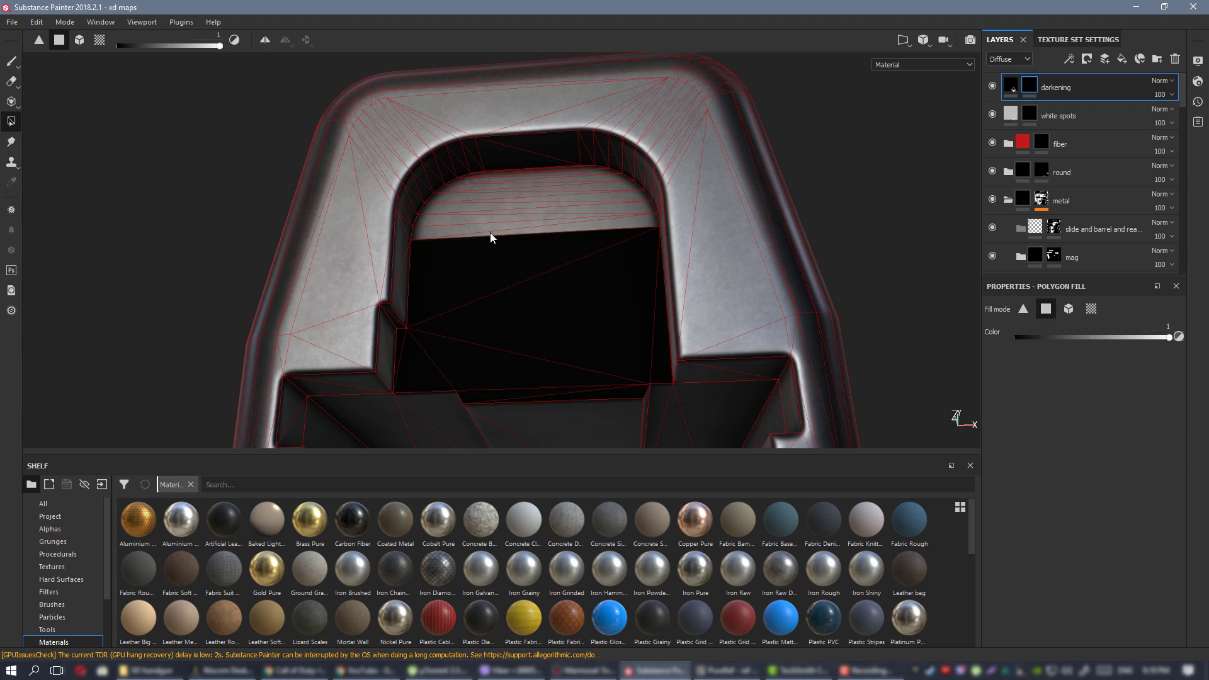
Fill the remaining thin polygons under the rear opening's arch to finish masking the recessed panel in black.
left_click(542, 229)
left_click(528, 222)
left_click(517, 216)
left_click(548, 208)
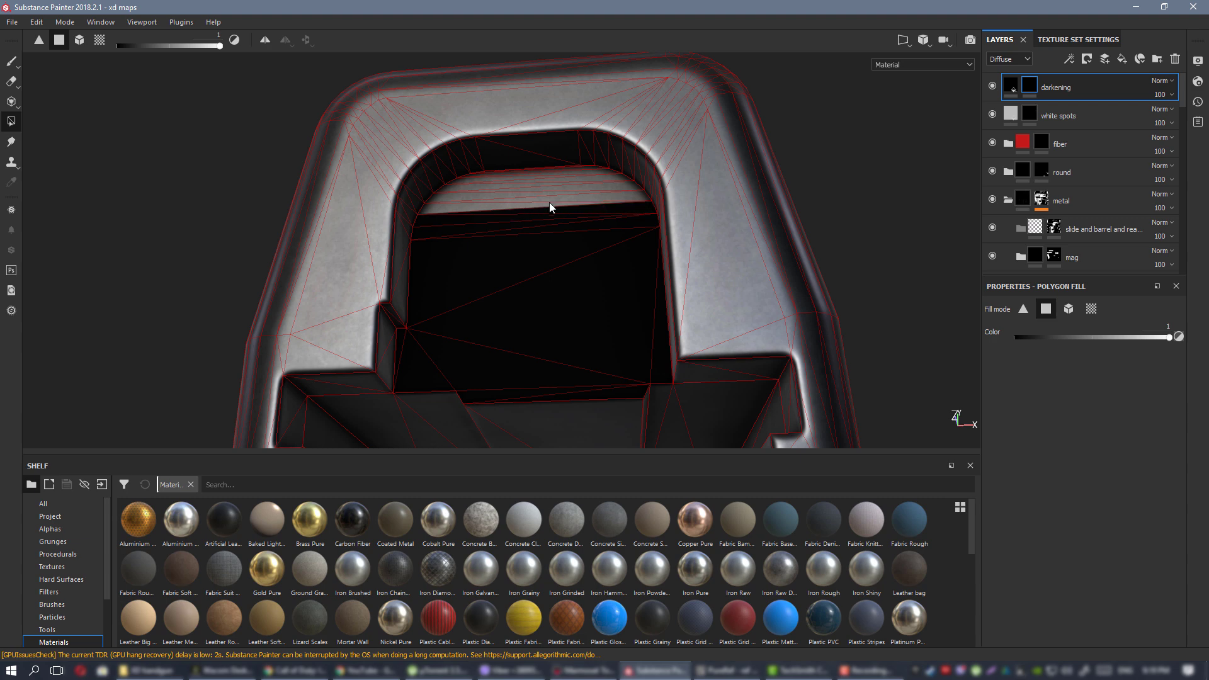
left_click(524, 202)
left_click(516, 201)
left_click(507, 191)
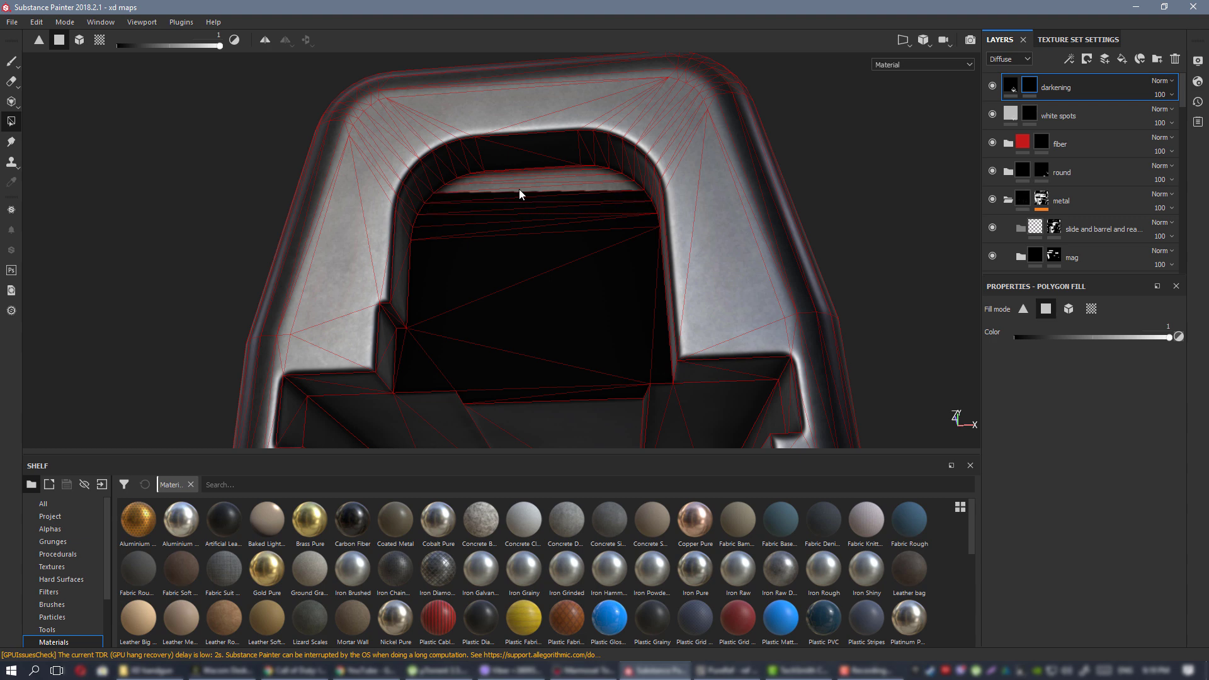
left_click(519, 189)
left_click(519, 185)
left_click(507, 180)
right_click_drag(535, 171, 571, 206, "alt")
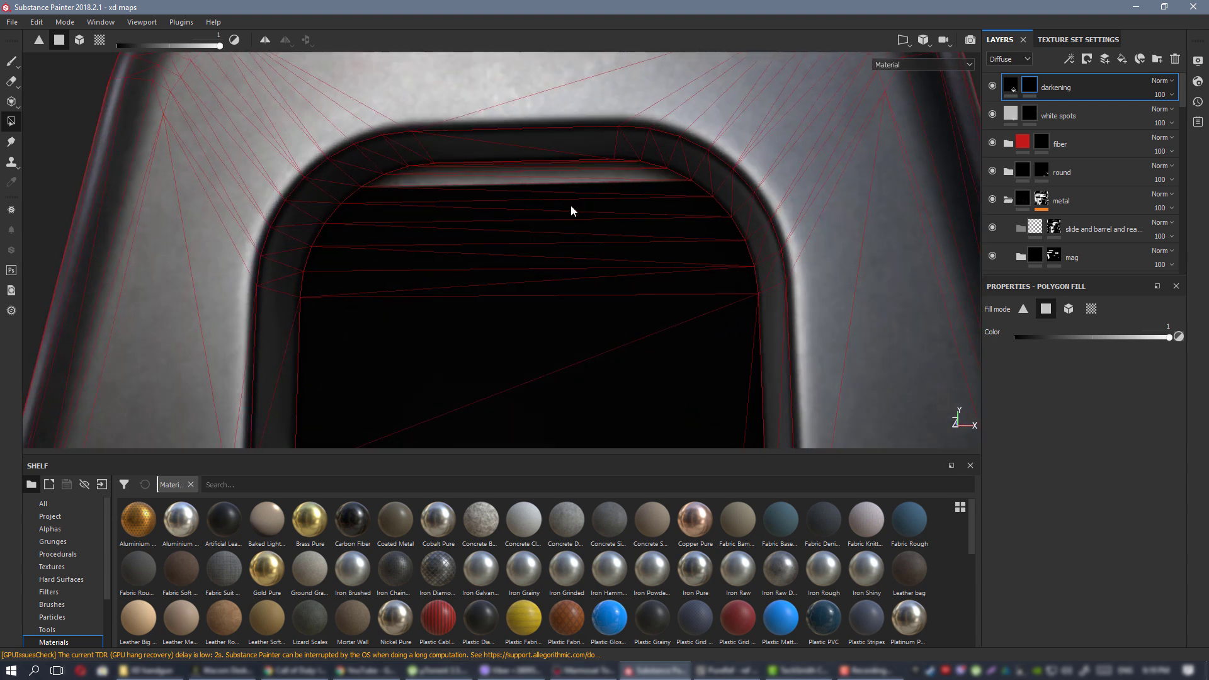
left_click(493, 182)
left_click(511, 170)
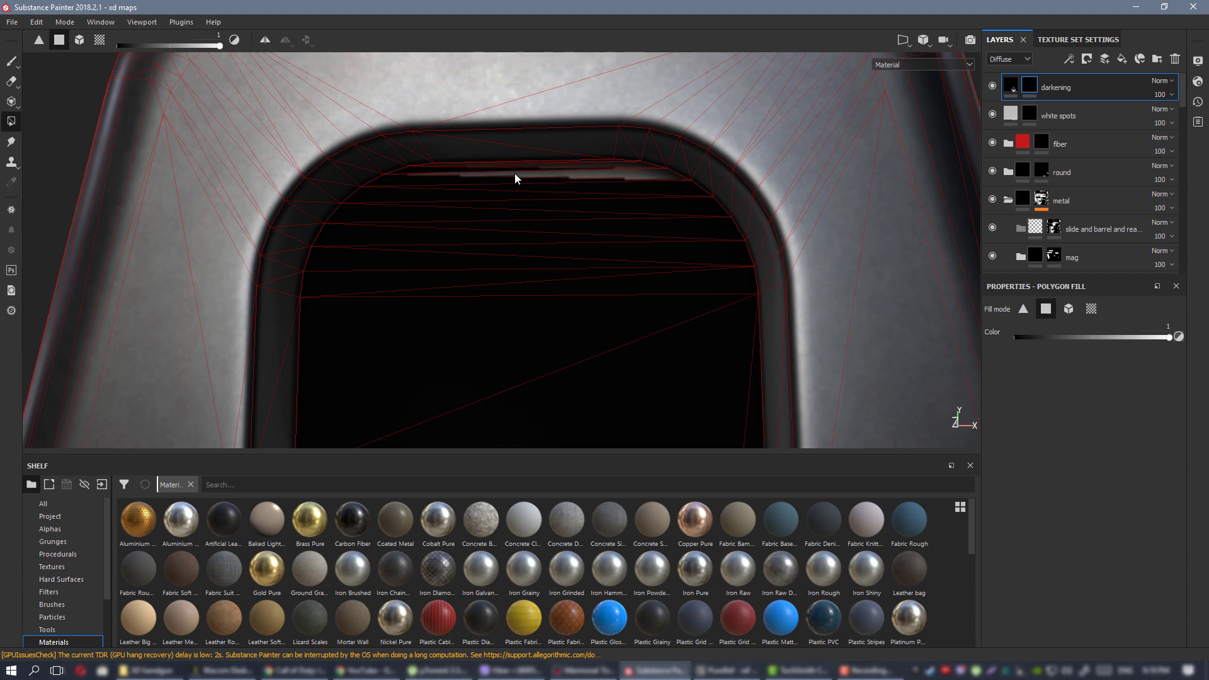
left_click(574, 175)
left_click(573, 170)
Return to the Paint brush and examine the darkened rear opening on the assembled pistol.
right_click_drag(573, 171, 2, 32, "alt")
left_click(11, 61)
mouse_move(370, 221)
left_mouse_down("alt")
mouse_move(598, 262)
mouse_move(632, 333)
left_mouse_up("alt")
key("f")
right_click_drag(438, 296, 567, 327, "alt")
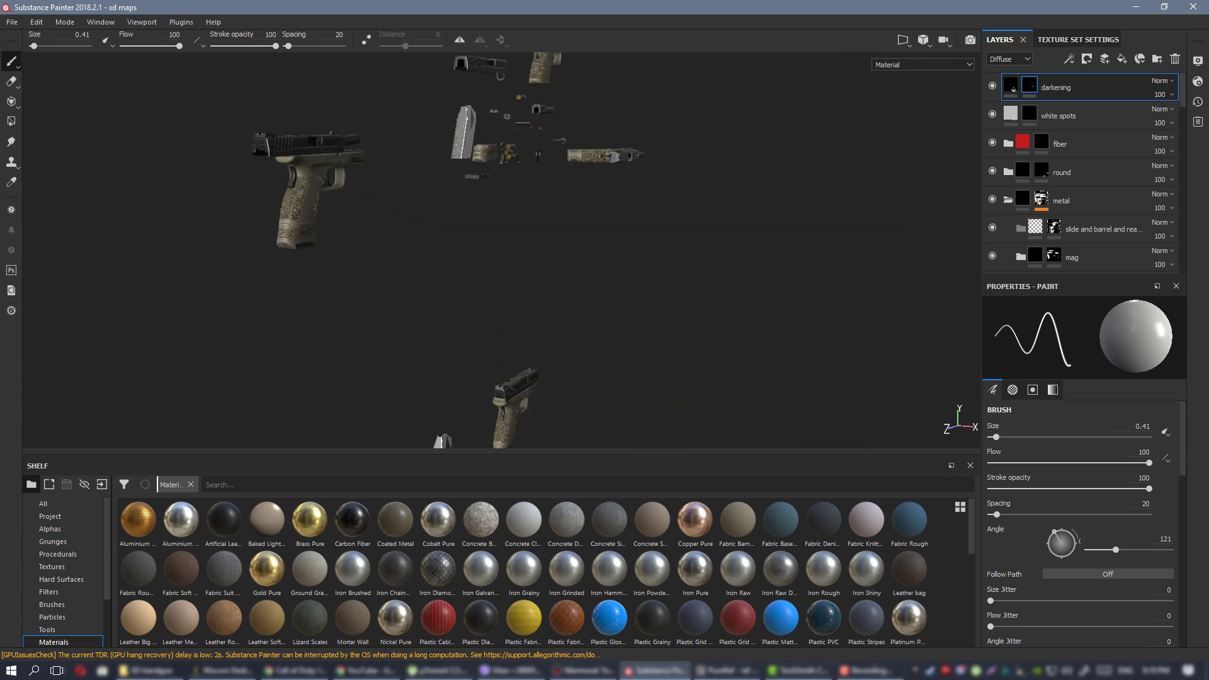
middle_click_drag(491, 390, 529, 189, "alt")
right_click_drag(529, 252, 913, 515, "alt")
right_click_drag(403, 107, 471, 136, "alt")
left_click_drag(472, 135, 509, 219, "alt")
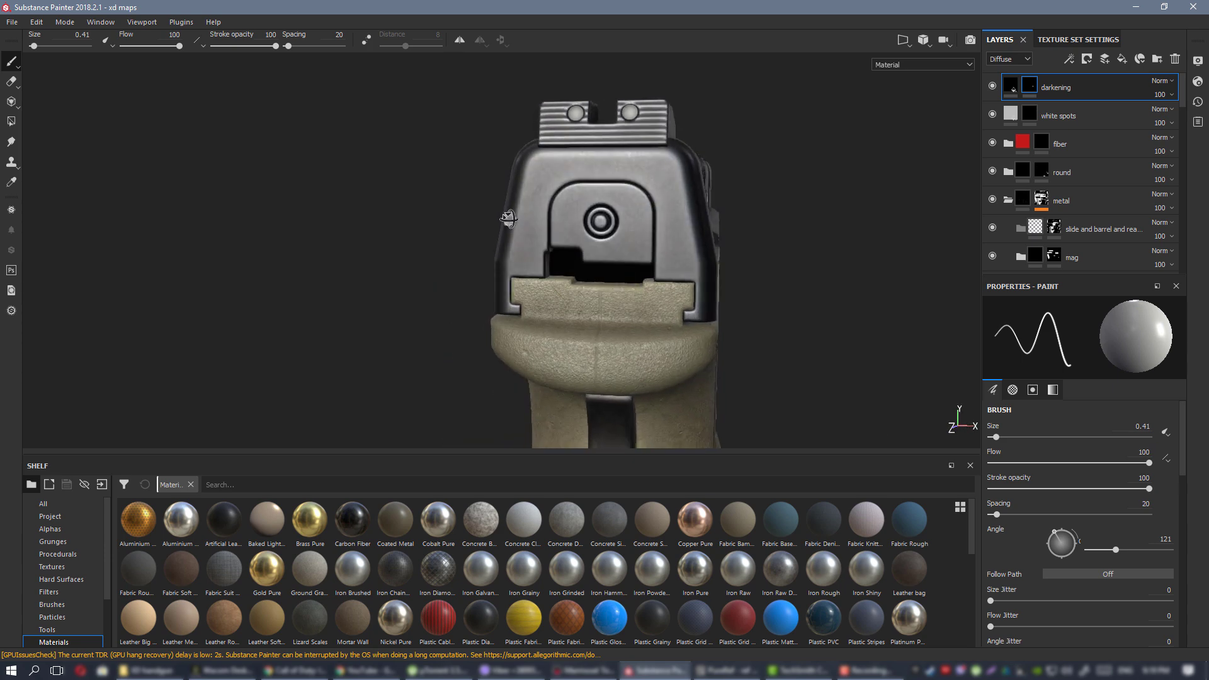
Examine the pistol's rear sight and the side of the slide from several angles.
left_click_drag(524, 258, 818, 271, "alt")
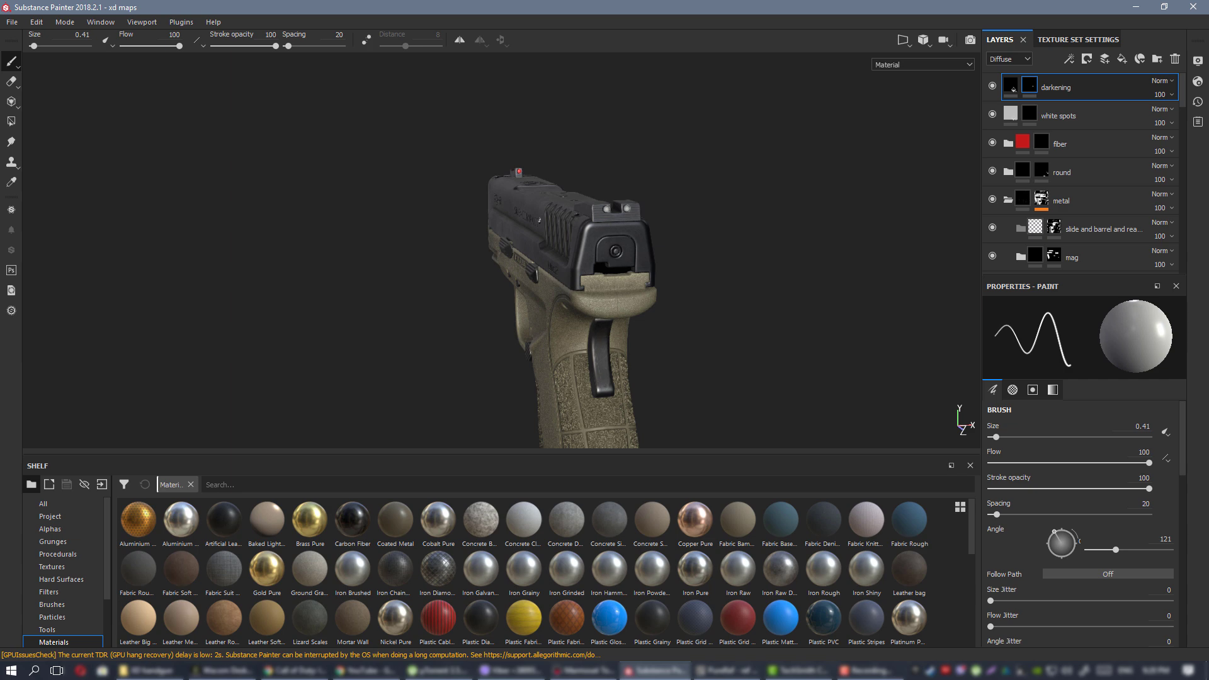
right_click_drag(657, 354, 680, 247, "alt")
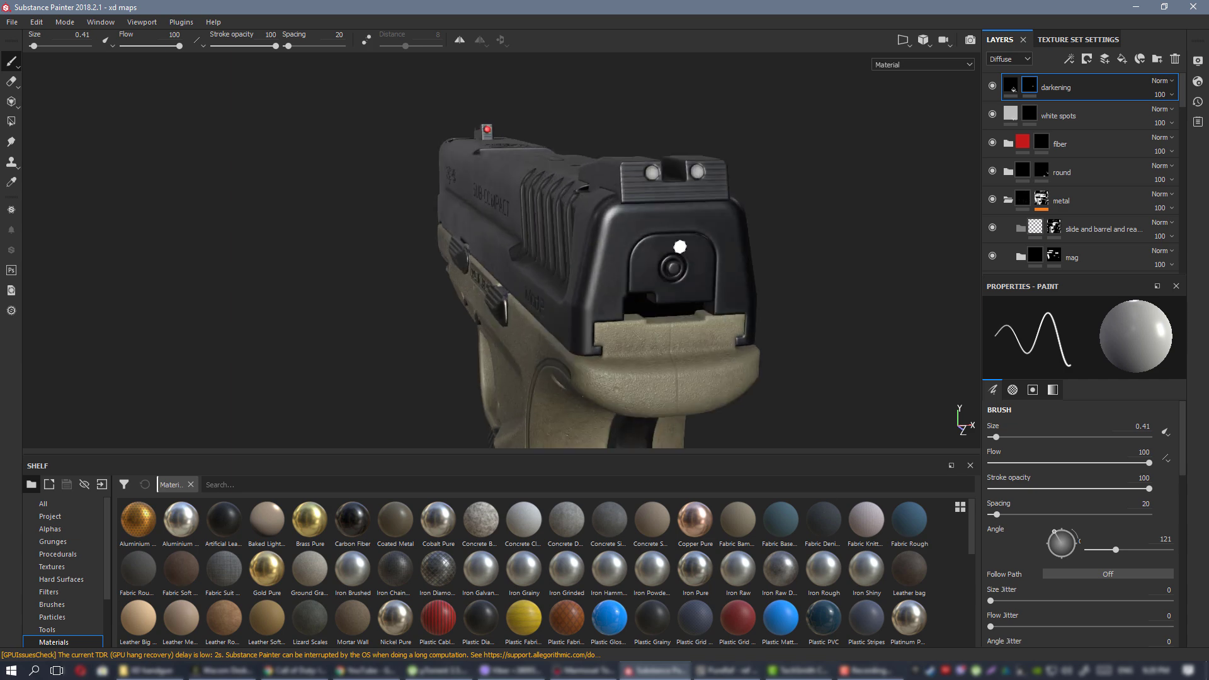
left_click_drag(680, 246, 730, 308, "alt")
middle_click_drag(583, 255, 443, 192, "alt")
left_click_drag(443, 192, 601, 223, "alt")
middle_click_drag(600, 222, 651, 235, "alt")
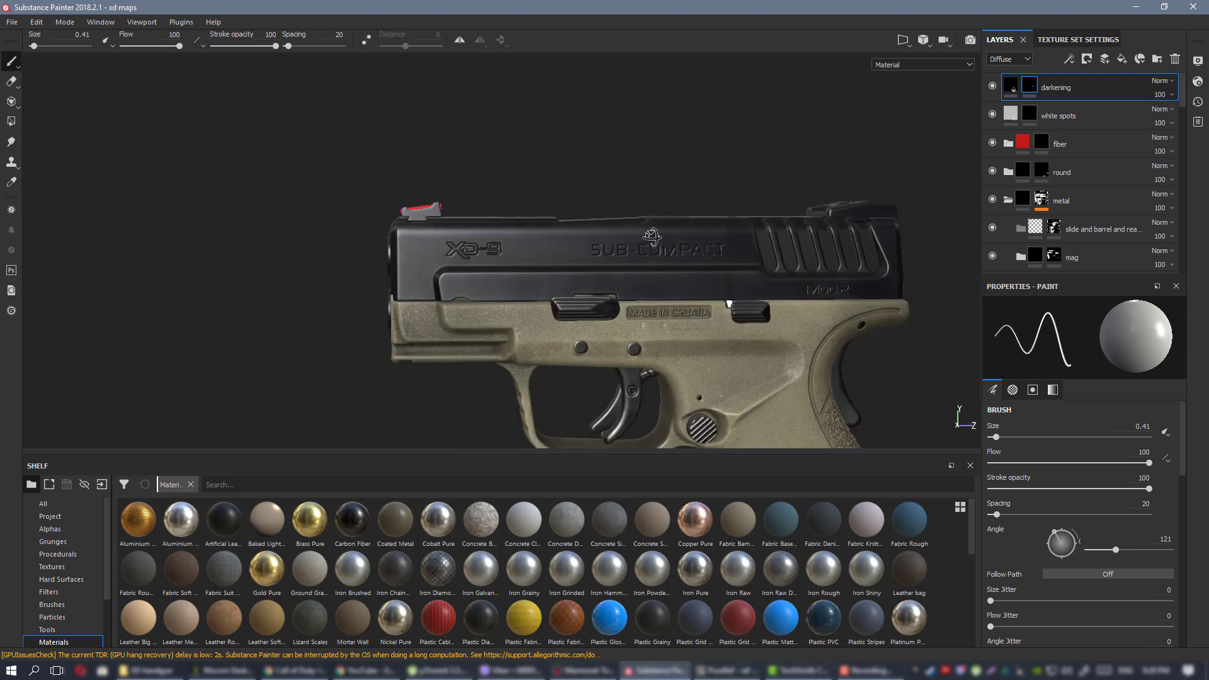
left_click_drag(651, 235, 662, 259, "alt")
right_click_drag(662, 259, 698, 299, "alt")
left_click_drag(686, 291, 648, 289, "alt")
right_click_drag(647, 288, 268, 145, "alt")
middle_click_drag(673, 283, 596, 264, "alt")
left_click_drag(596, 264, 634, 274, "alt")
right_click_drag(600, 273, 638, 287, "alt")
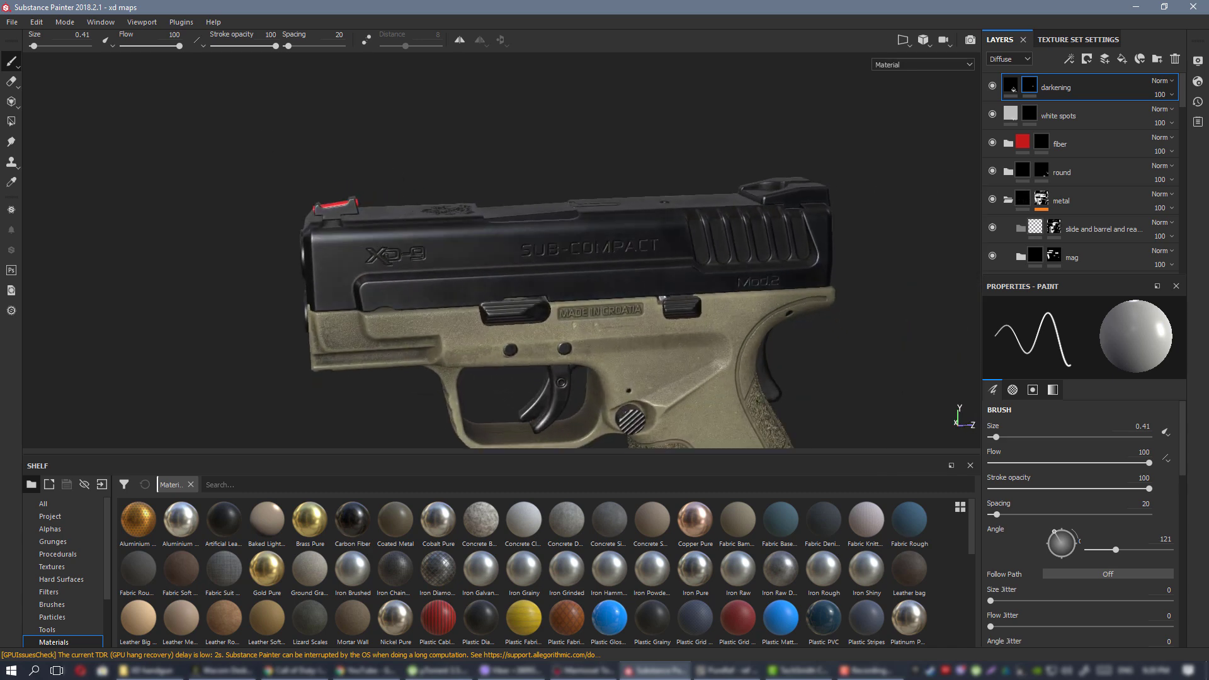
Switch to the PureRef board and browse the reference photos of tan-framed pistols with worn slides.
key("alt+Tab")
right_click_drag(836, 366, 564, 335)
scroll(710, 440, "up", 3)
middle_click_drag(760, 321, 749, 423)
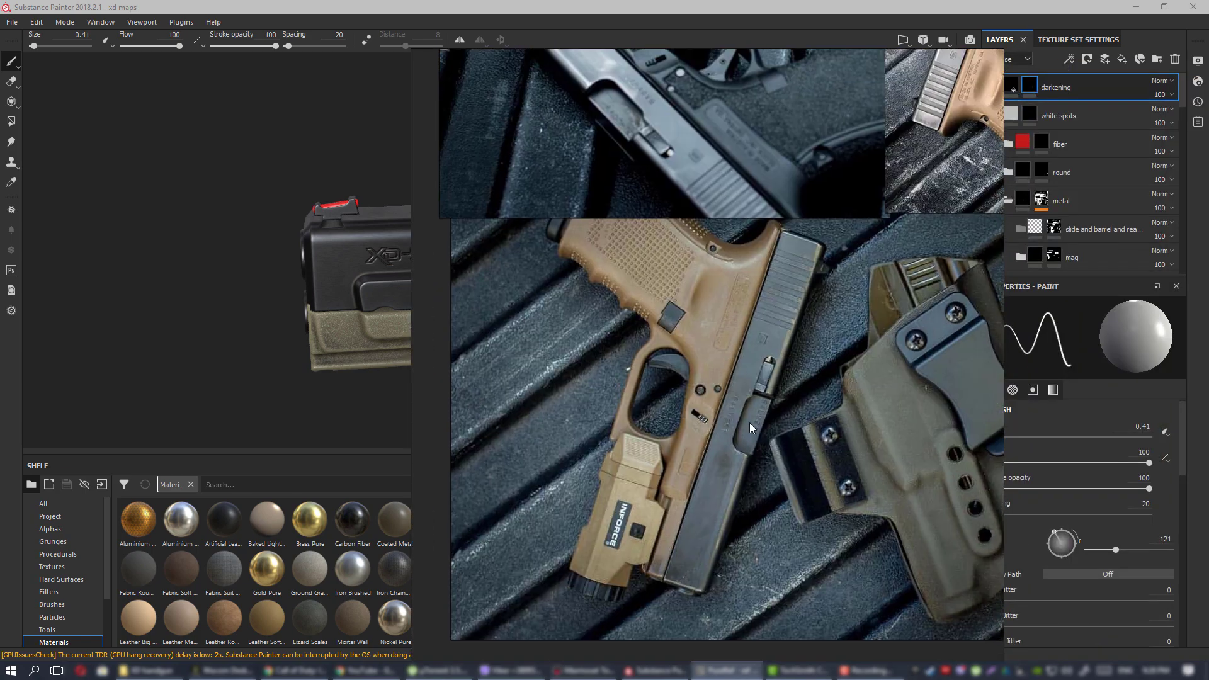
scroll(750, 422, "down", 3)
scroll(749, 229, "up", 5)
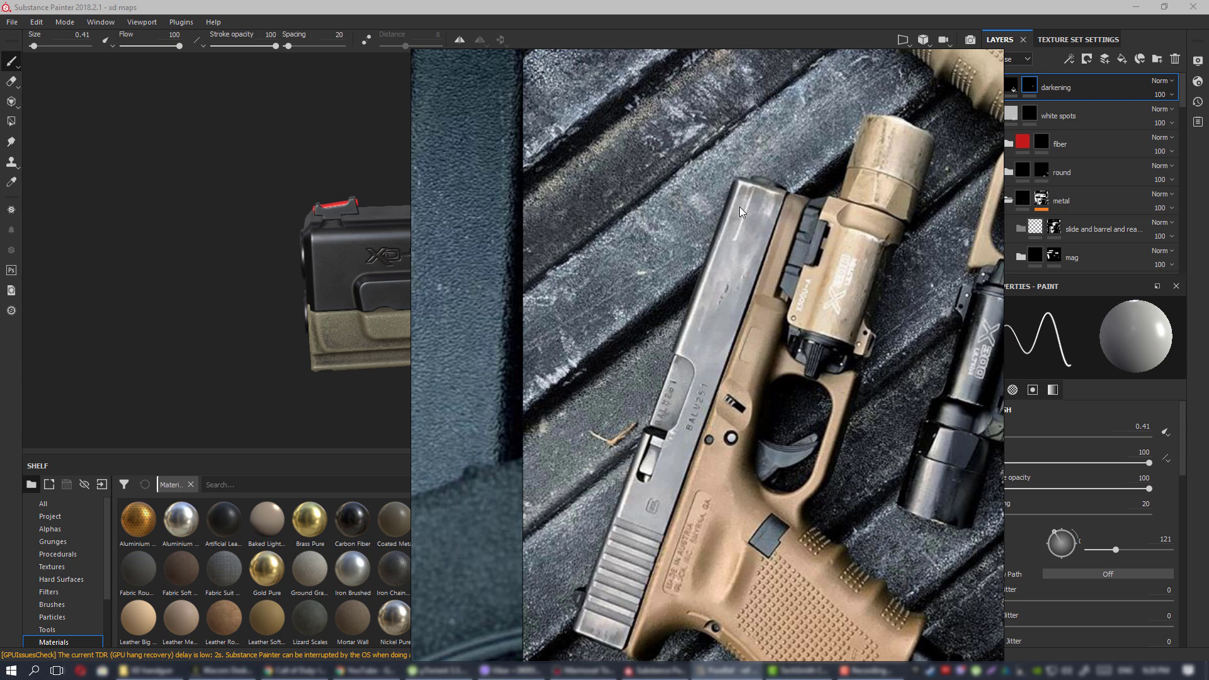
scroll(683, 324, "down", 3)
middle_click_drag(670, 315, 614, 322)
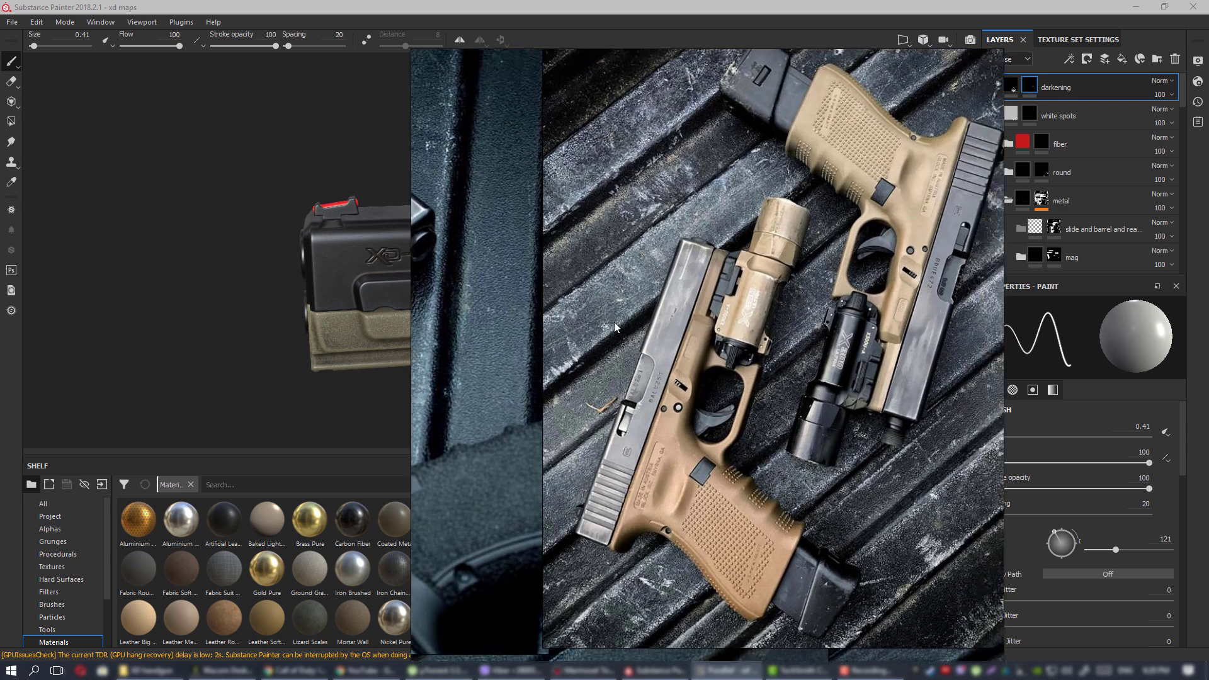
scroll(928, 319, "up", 5)
Study the slide wear and edge scratches in the photo of the two INFORCE-light pistols, then return to Substance Painter.
middle_click_drag(623, 271, 878, 357)
scroll(912, 304, "up", 2)
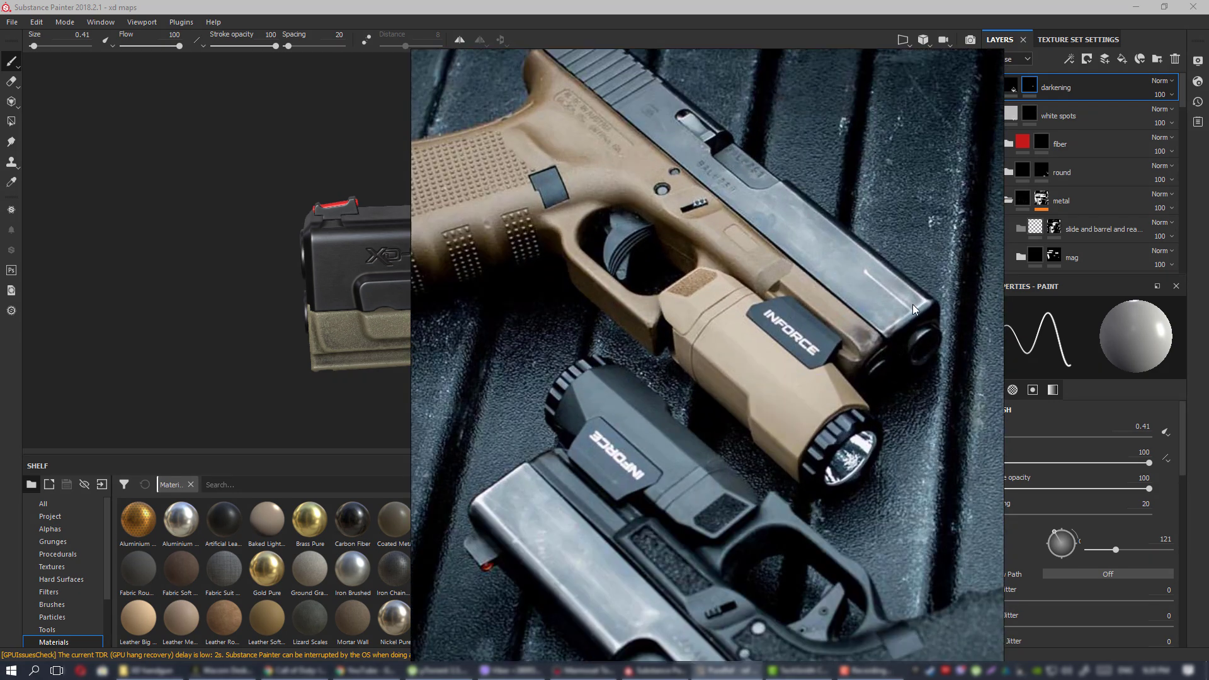
middle_click_drag(912, 304, 832, 349)
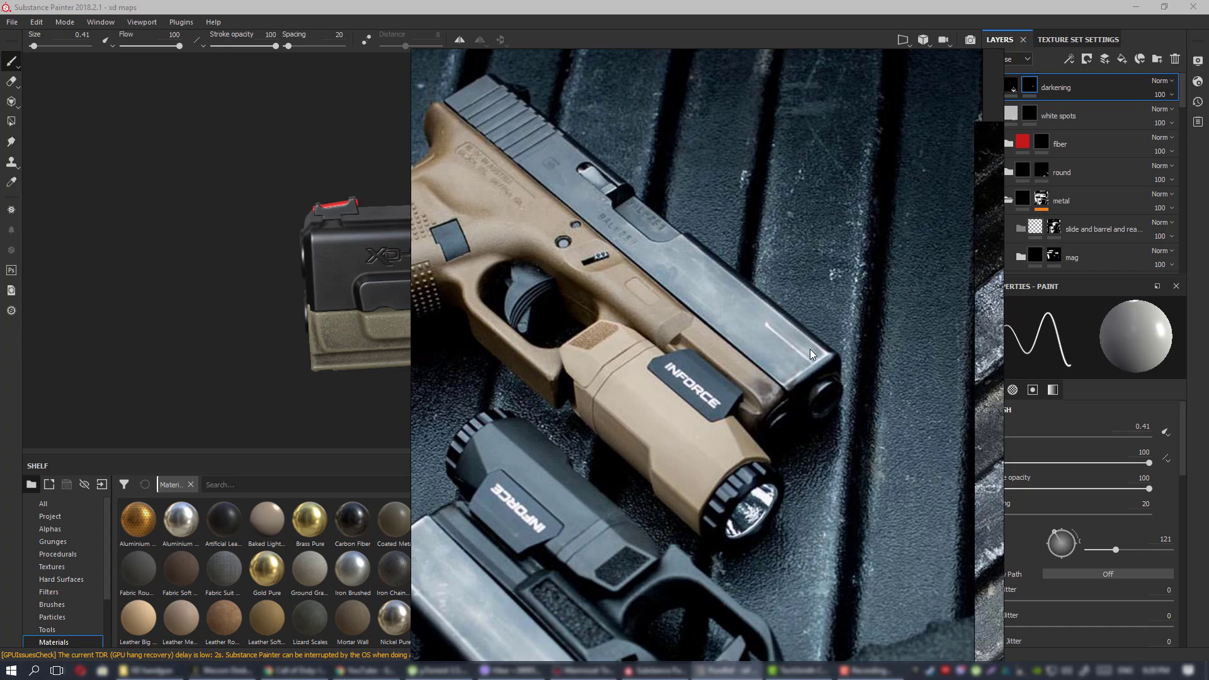
scroll(810, 349, "down", 1)
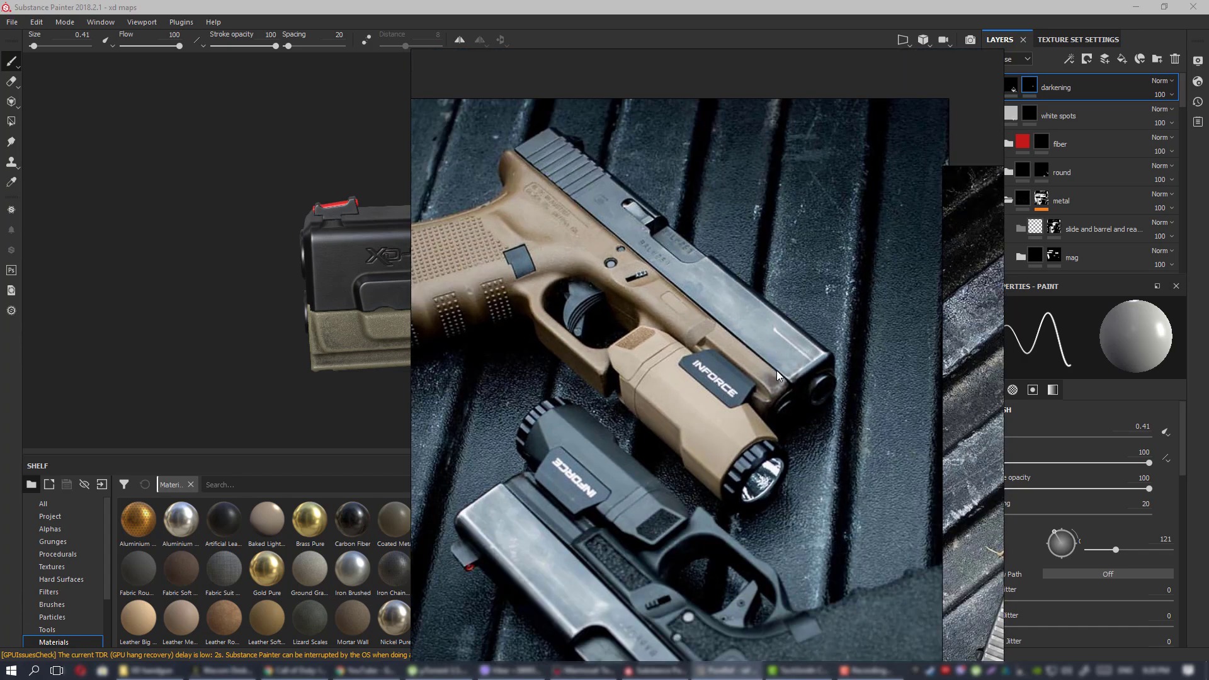
middle_click_drag(764, 384, 786, 349)
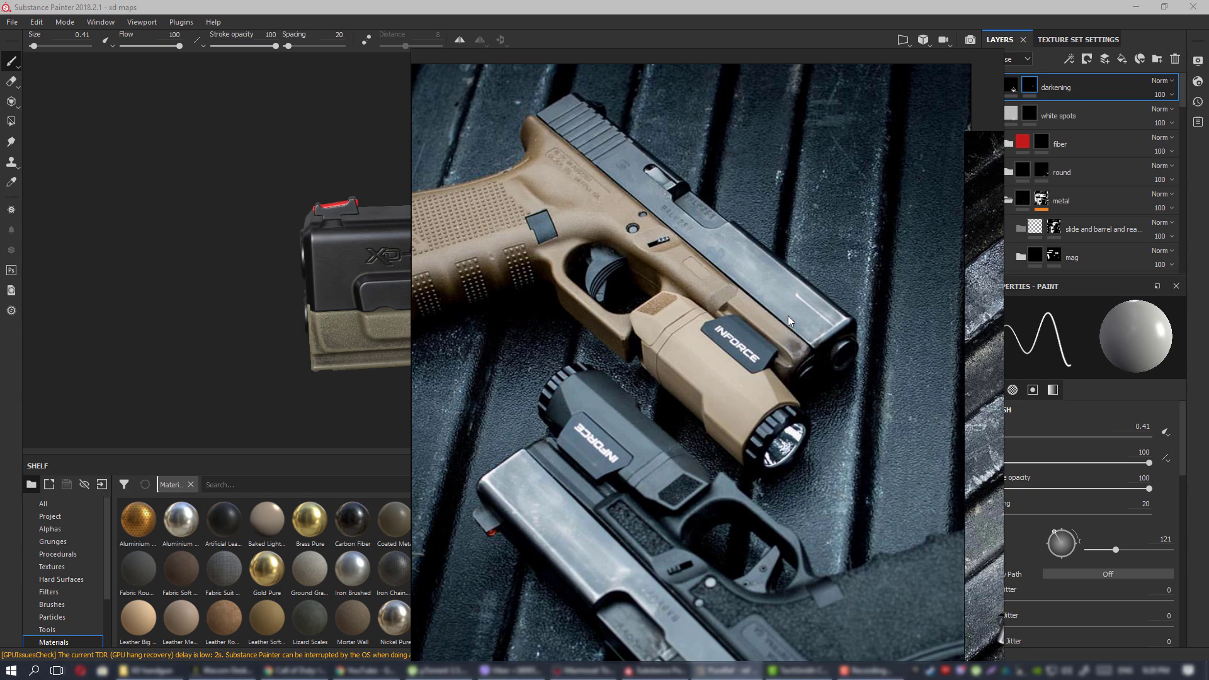
middle_click_drag(806, 353, 832, 315)
middle_click_drag(704, 416, 742, 373)
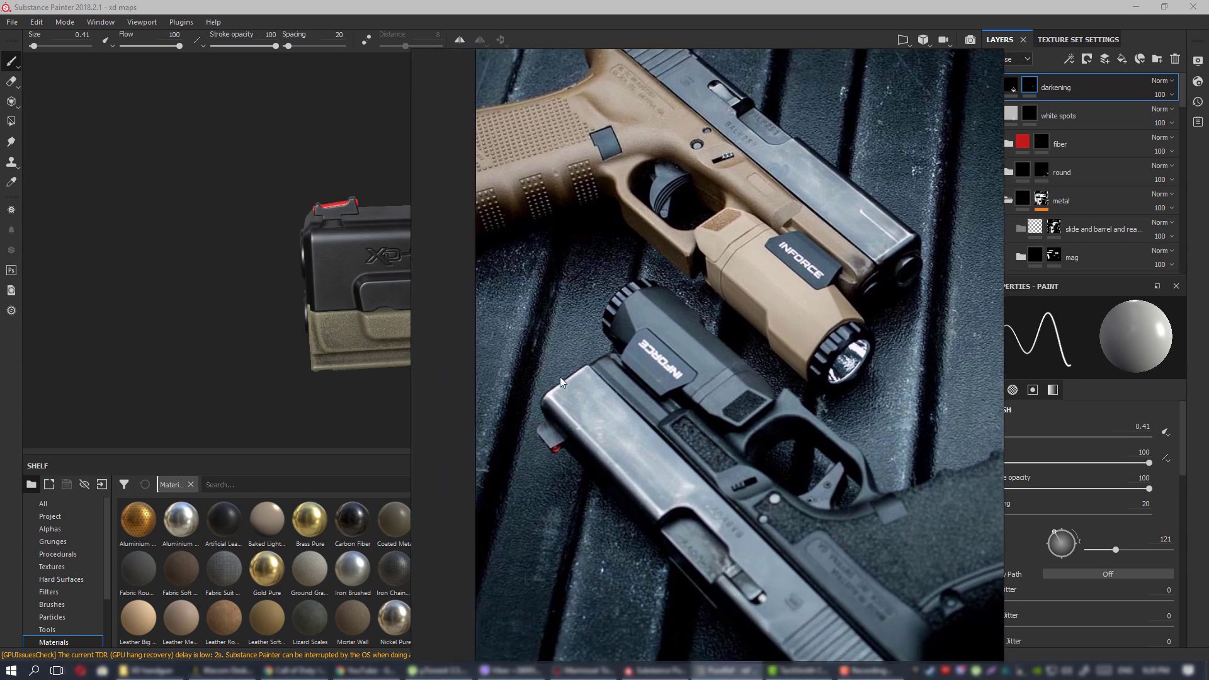
middle_click_drag(612, 404, 598, 346)
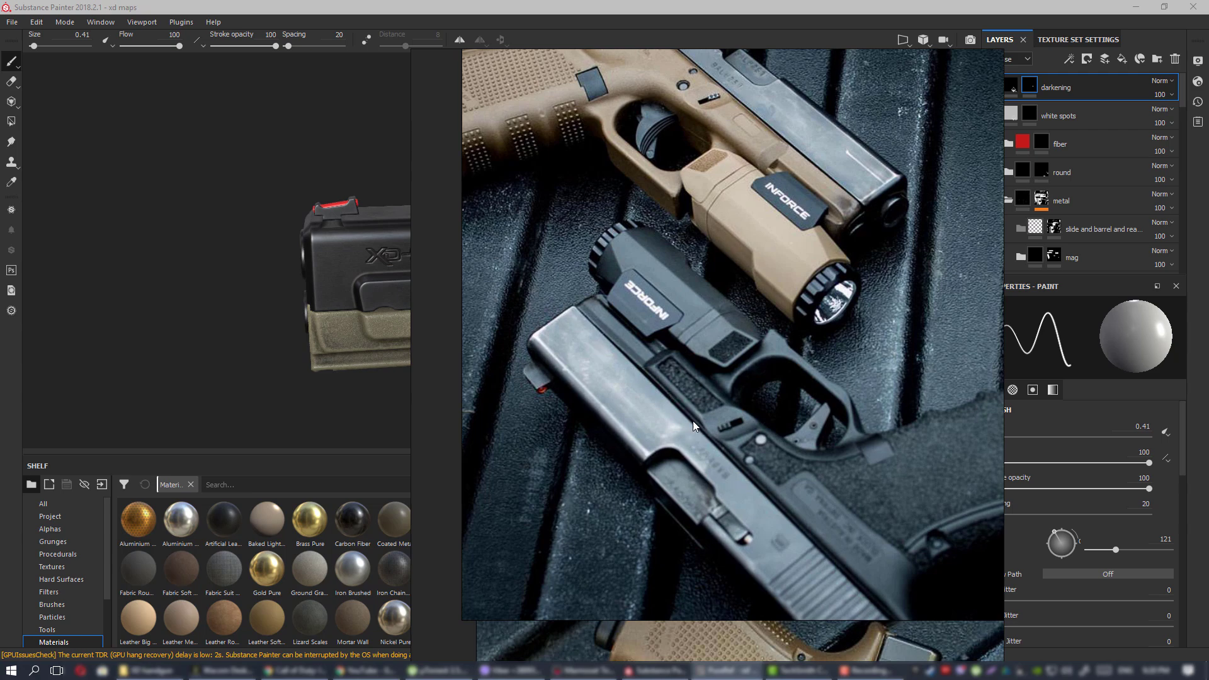
scroll(760, 269, "up", 1)
middle_click_drag(843, 145, 695, 308)
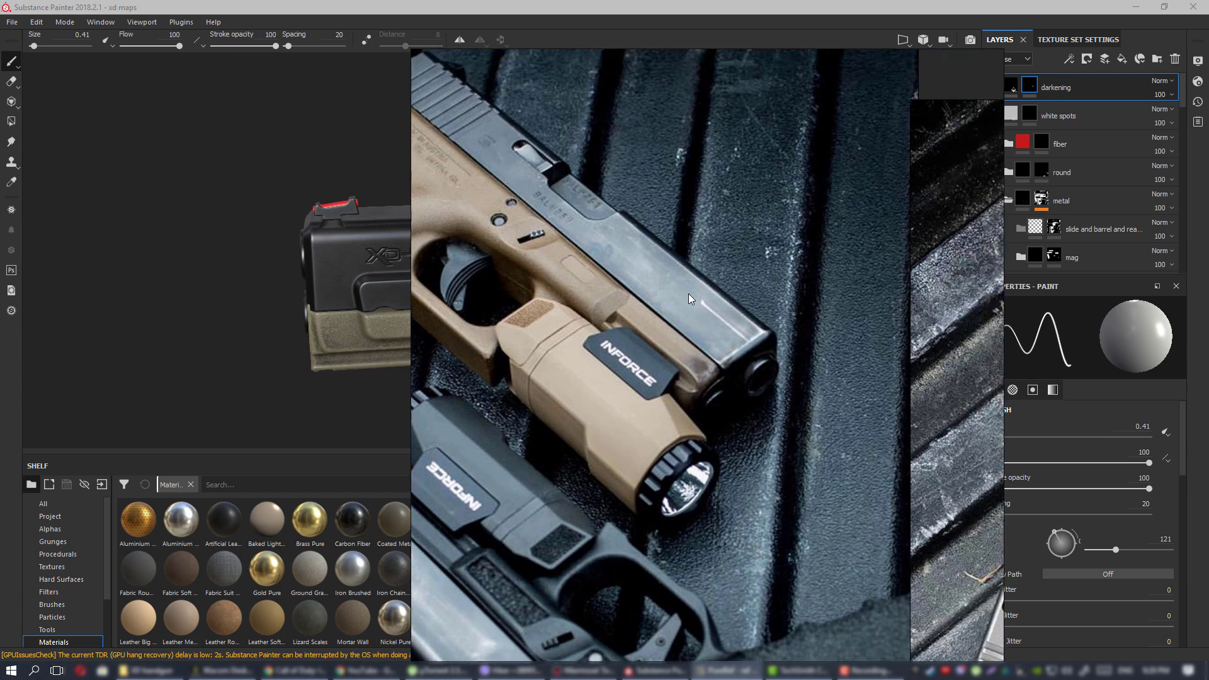
middle_click_drag(688, 297, 690, 357)
scroll(749, 342, "down", 1)
scroll(769, 358, "up", 1)
scroll(689, 356, "up", 1)
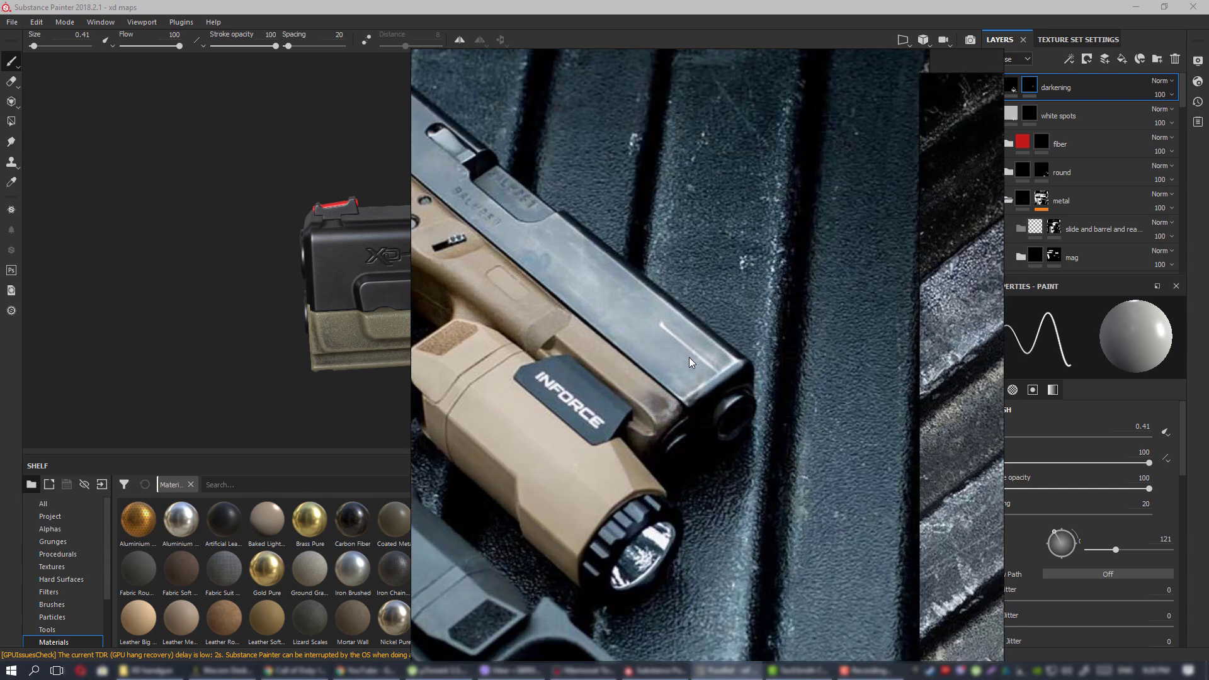
scroll(703, 367, "down", 6)
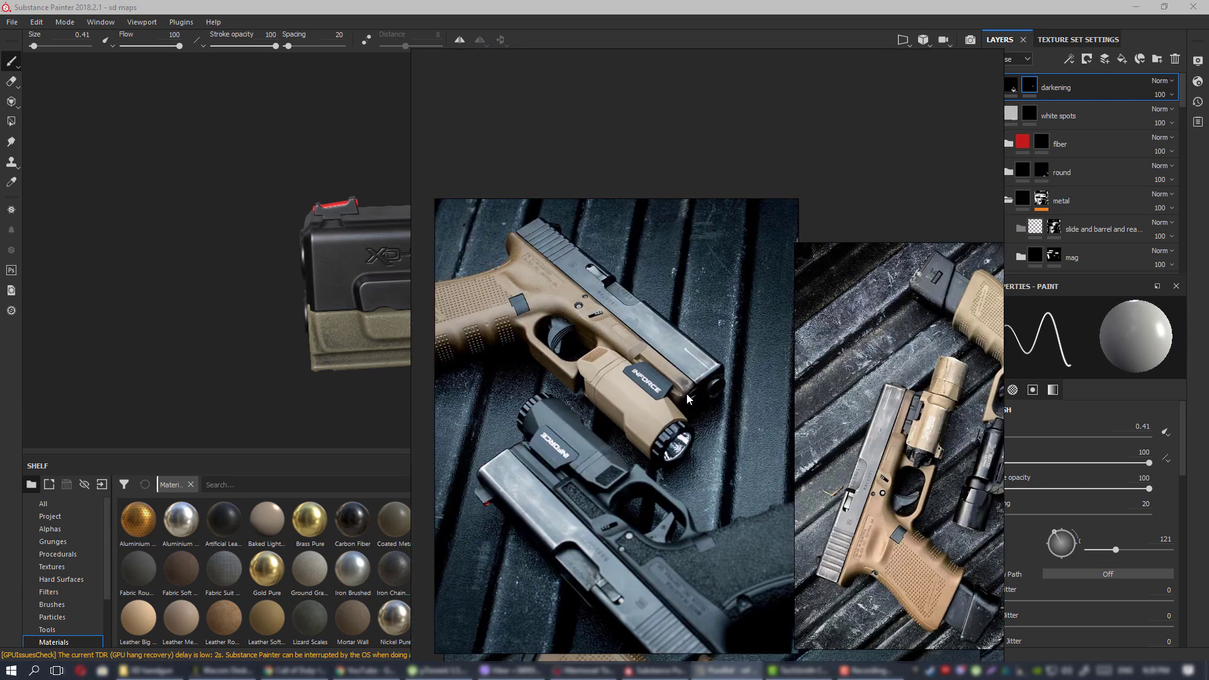
scroll(793, 398, "up", 6)
left_click(1018, 391)
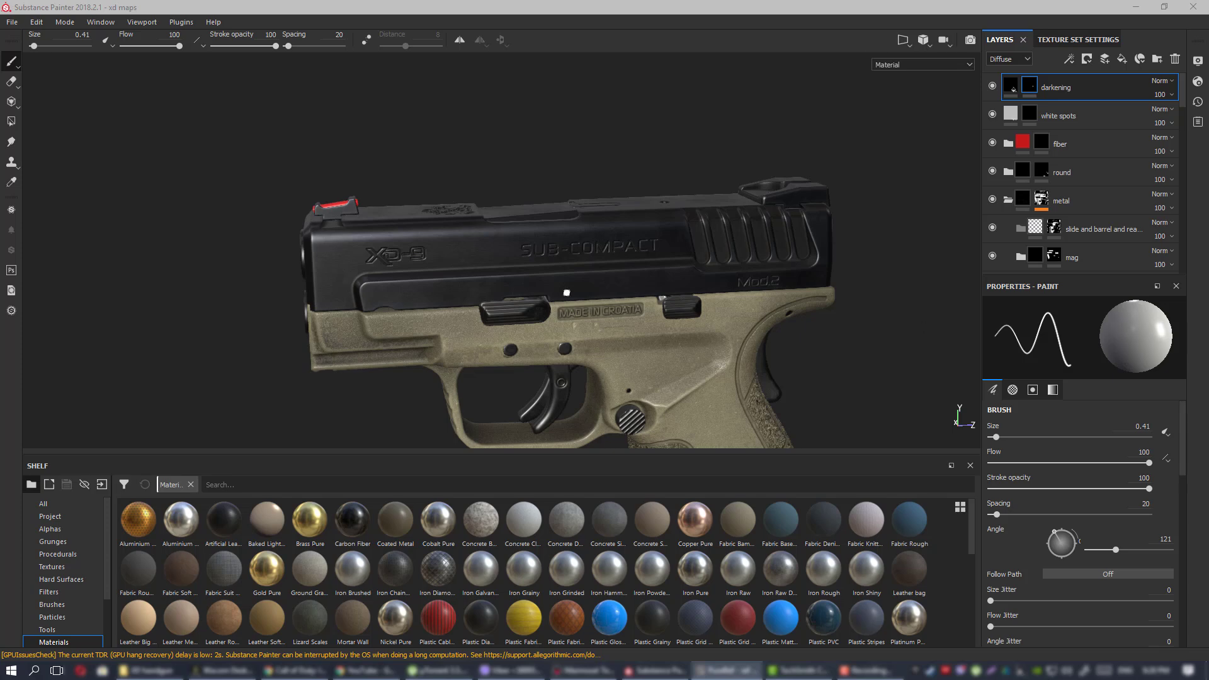
Examine how the slide's metal finish reflects light from different angles for comparison with the references.
left_click_drag(567, 292, 587, 207, "alt")
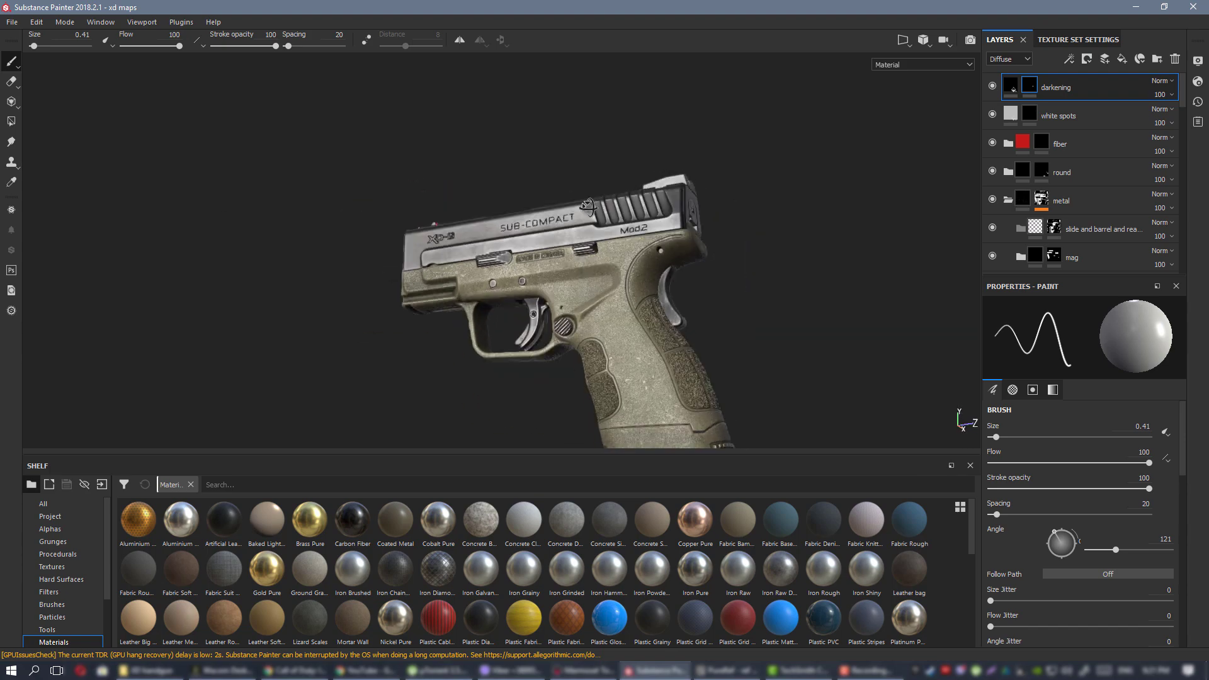
right_click_drag(587, 206, 724, 332, "alt")
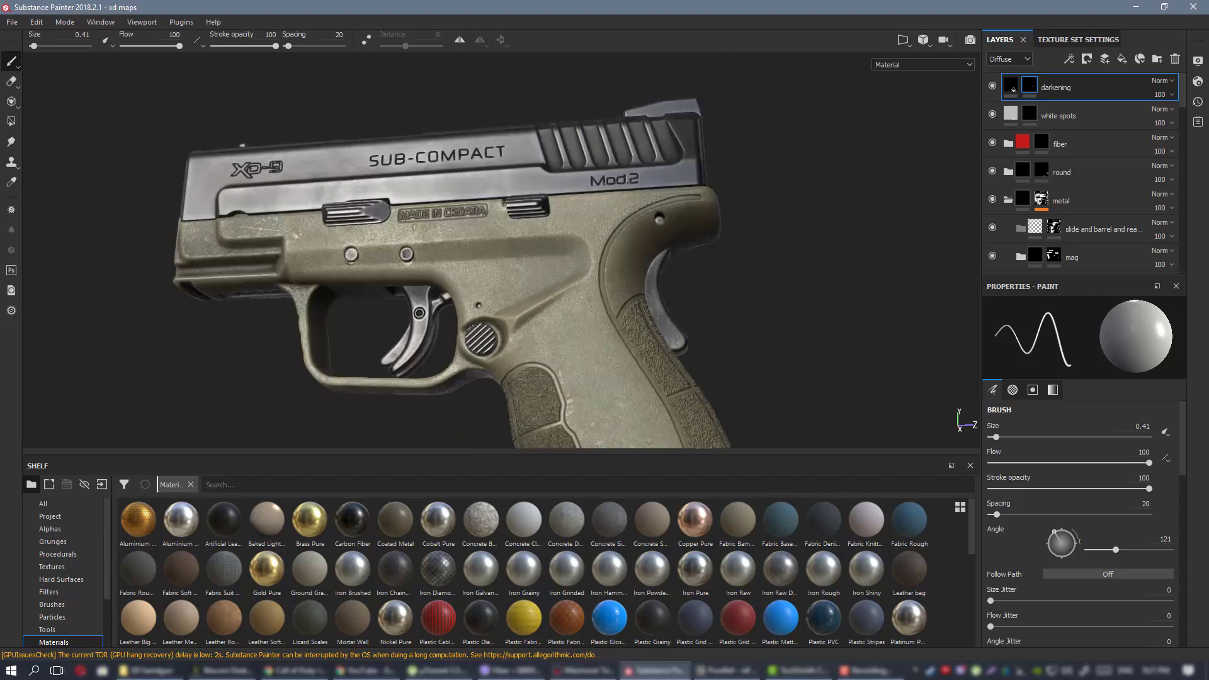
middle_click_drag(412, 220, 540, 276, "alt")
left_click_drag(539, 277, 440, 248, "alt")
right_click_drag(440, 248, 378, 226, "alt")
left_click_drag(556, 264, 580, 237, "alt")
right_click_drag(580, 237, 582, 330, "alt")
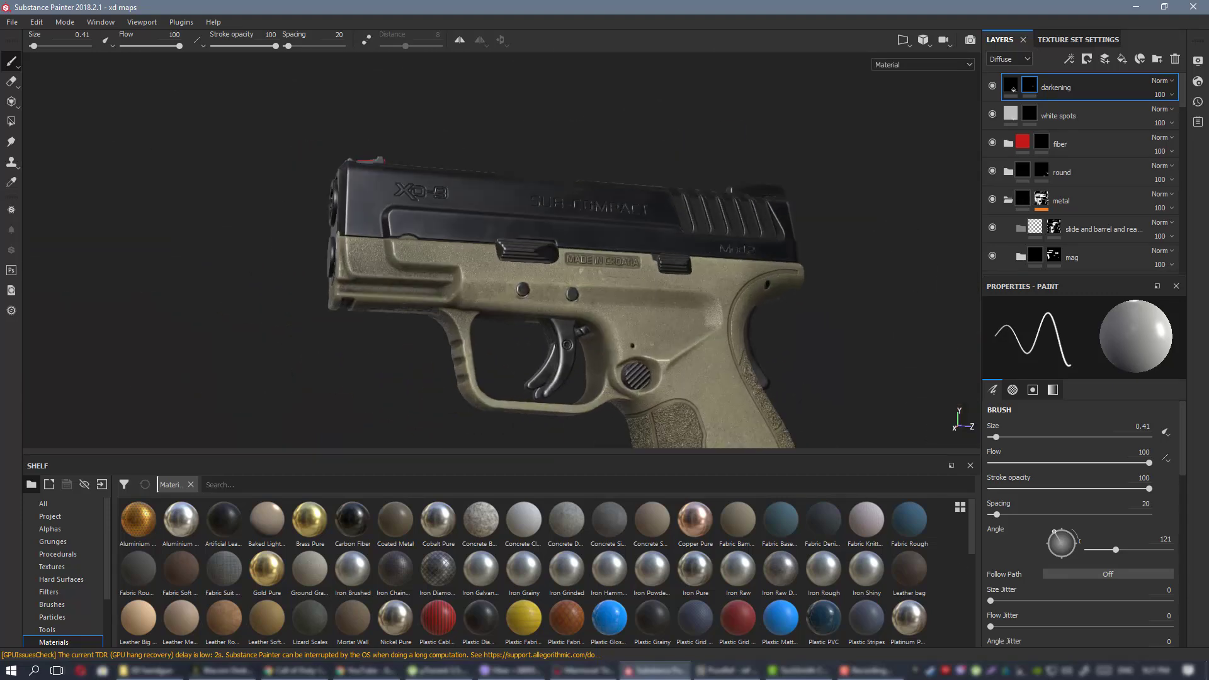
left_click_drag(582, 302, 568, 347, "alt")
middle_click_drag(557, 248, 581, 313, "alt")
right_click_drag(580, 313, 598, 322, "alt")
left_click_drag(598, 313, 558, 310, "alt")
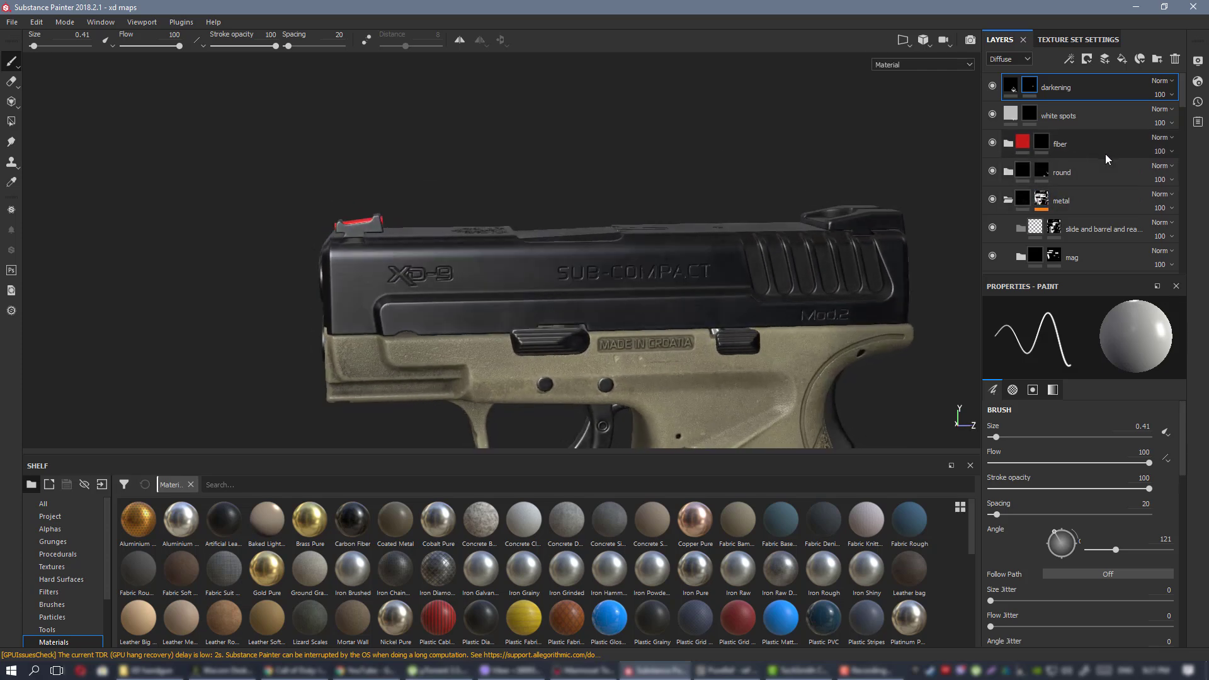
Check the effect of the slide and barrel folder in the metal group by toggling its visibility, and delete it.
scroll(1087, 139, "down", 2)
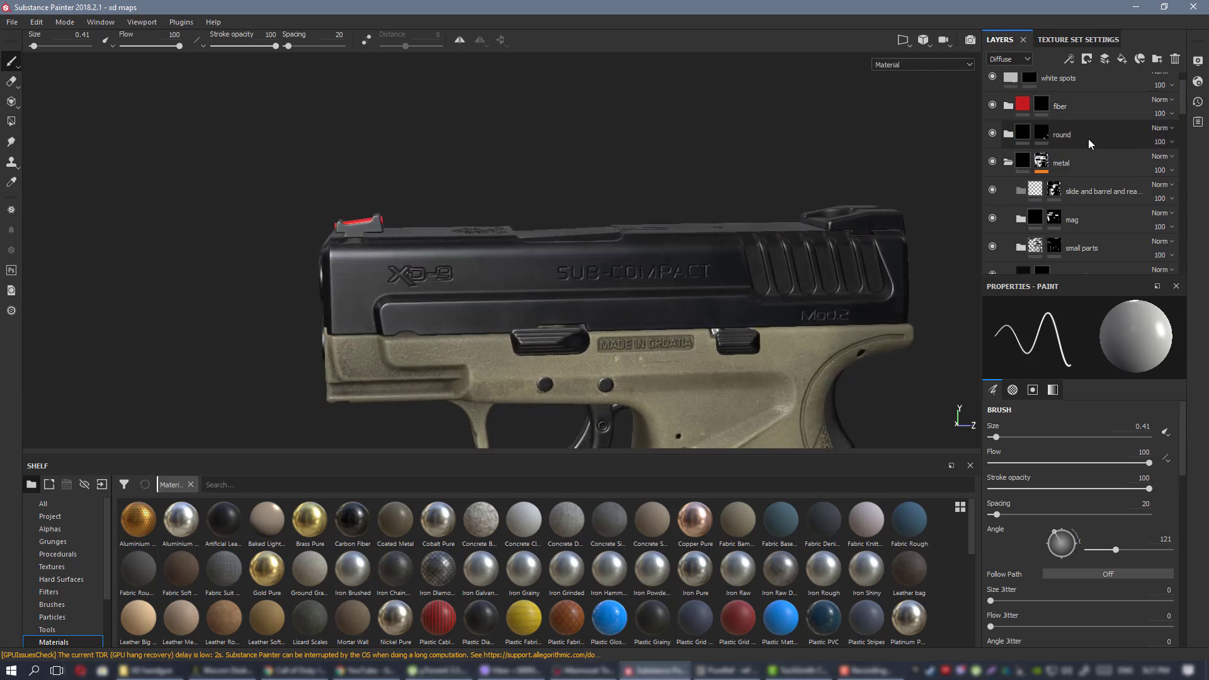
left_click(992, 190)
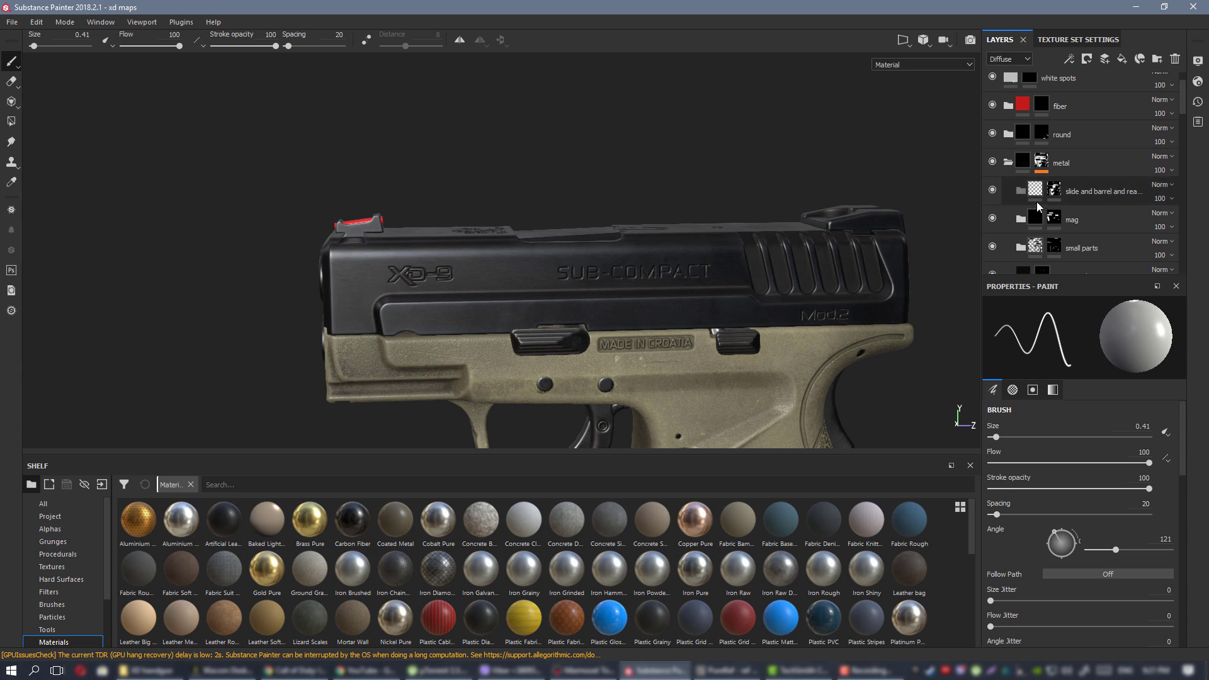
scroll(963, 328, "up", 3)
scroll(963, 327, "down", 3)
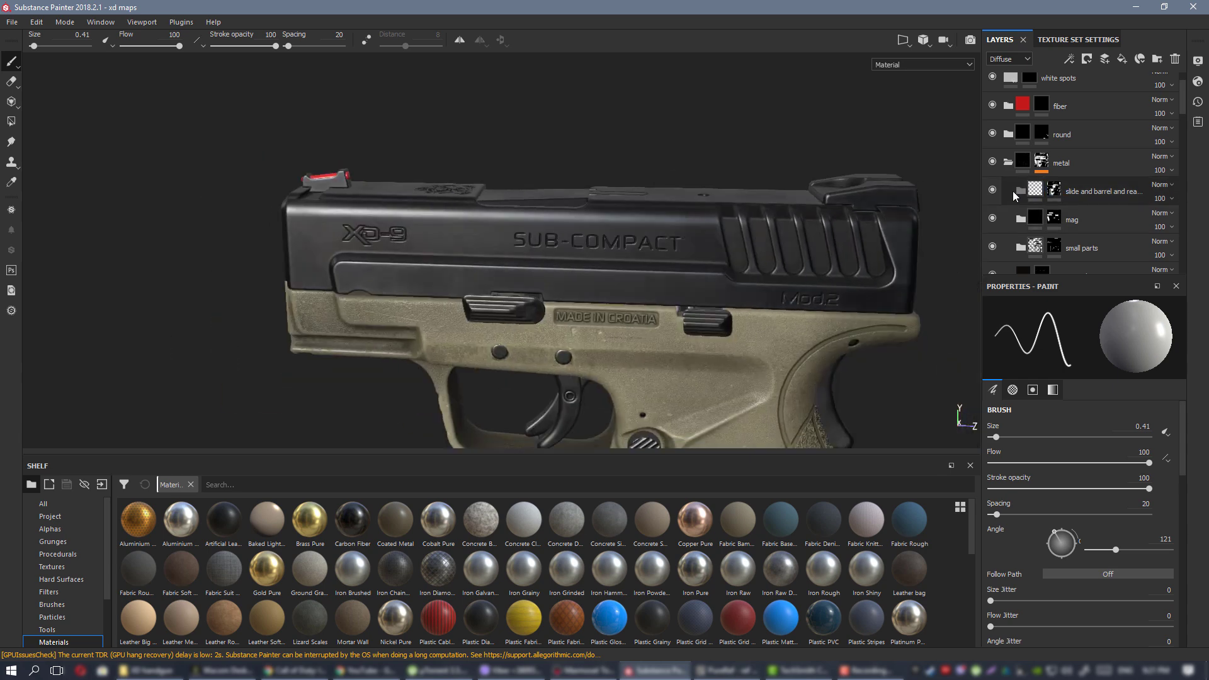
left_click(992, 190)
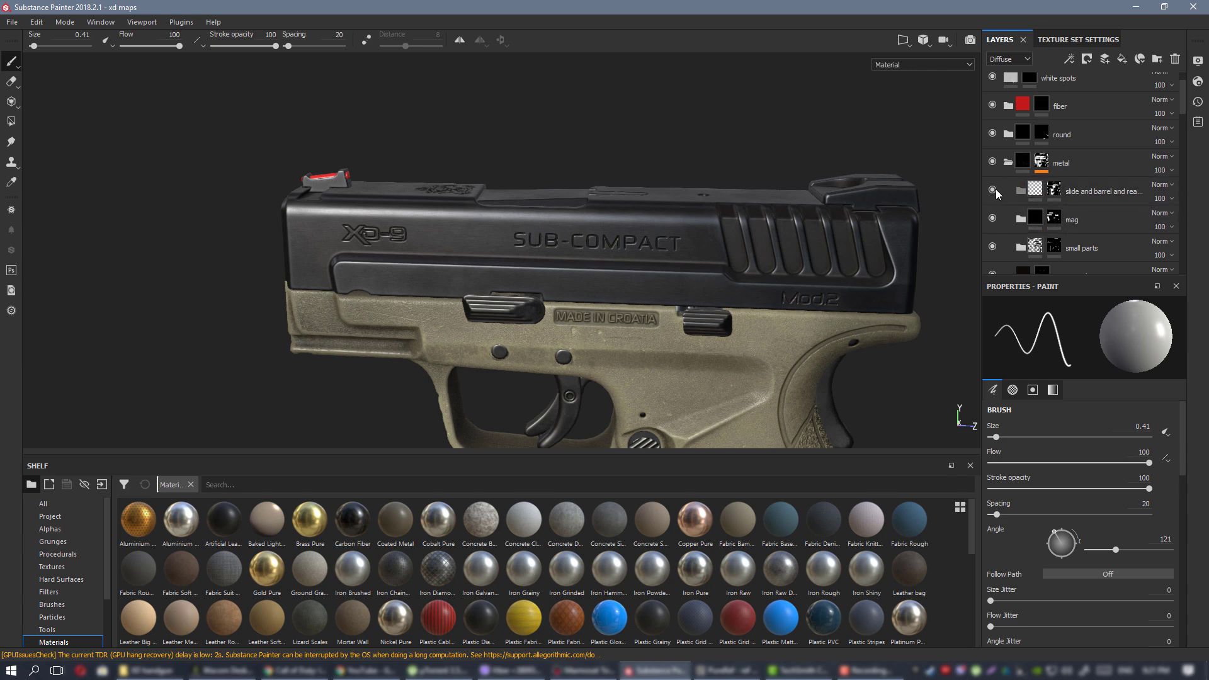
left_click(1094, 192)
key("Delete")
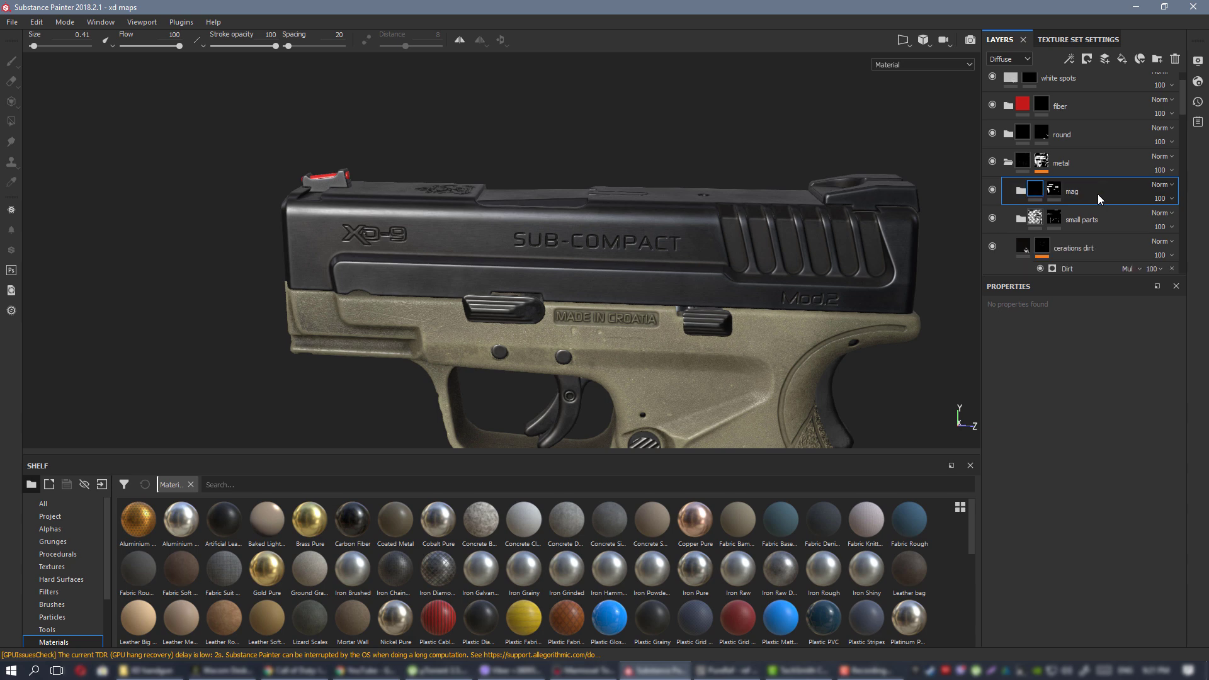
Add a fill layer above the cerations dirt layer and name it "edges hard".
scroll(1097, 181, "down", 2)
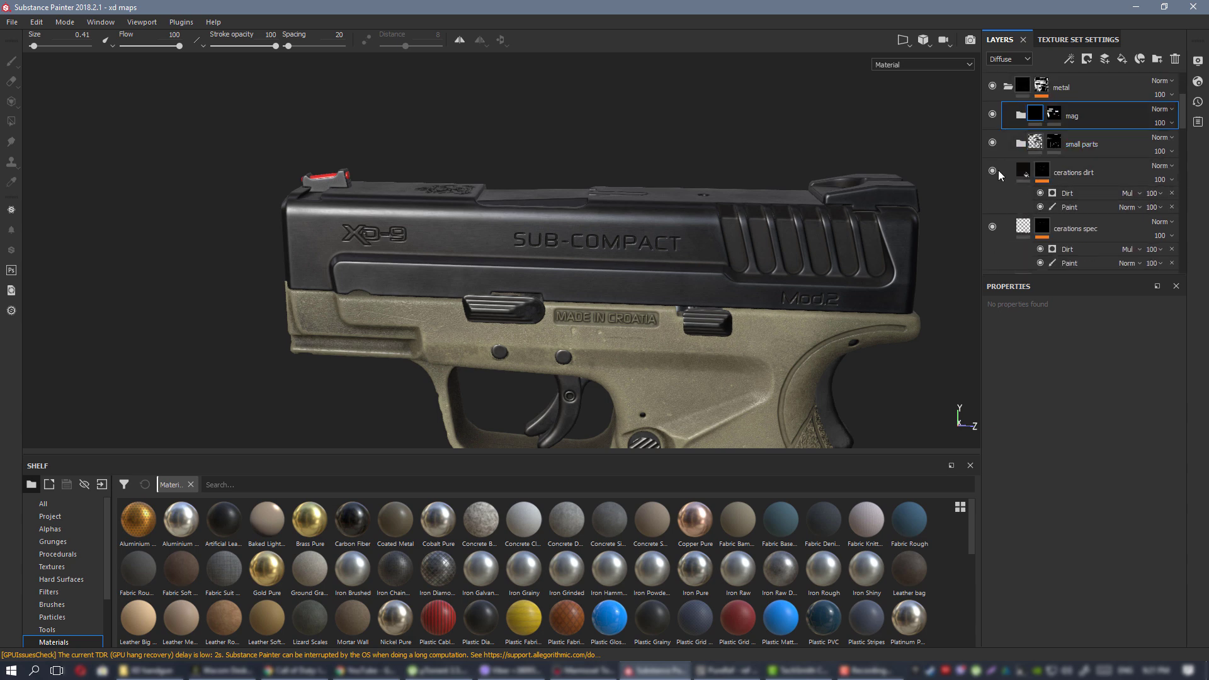
left_click(1064, 175)
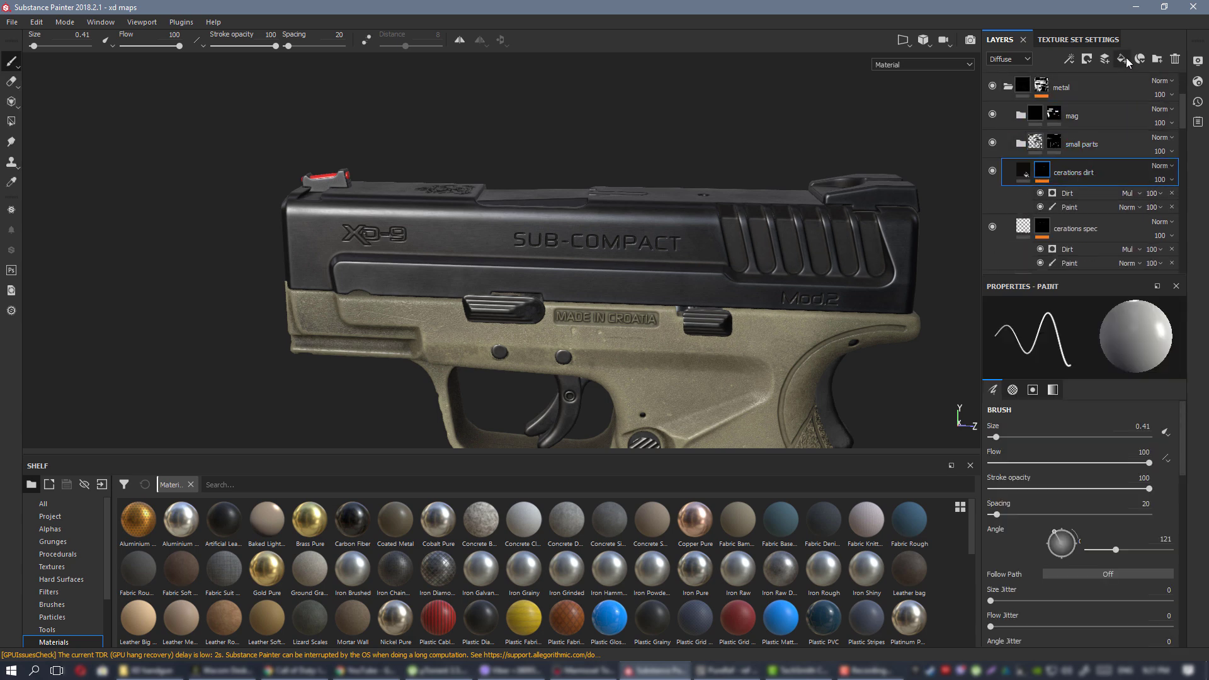
key("ctrl+shift+f")
double_click(1055, 173)
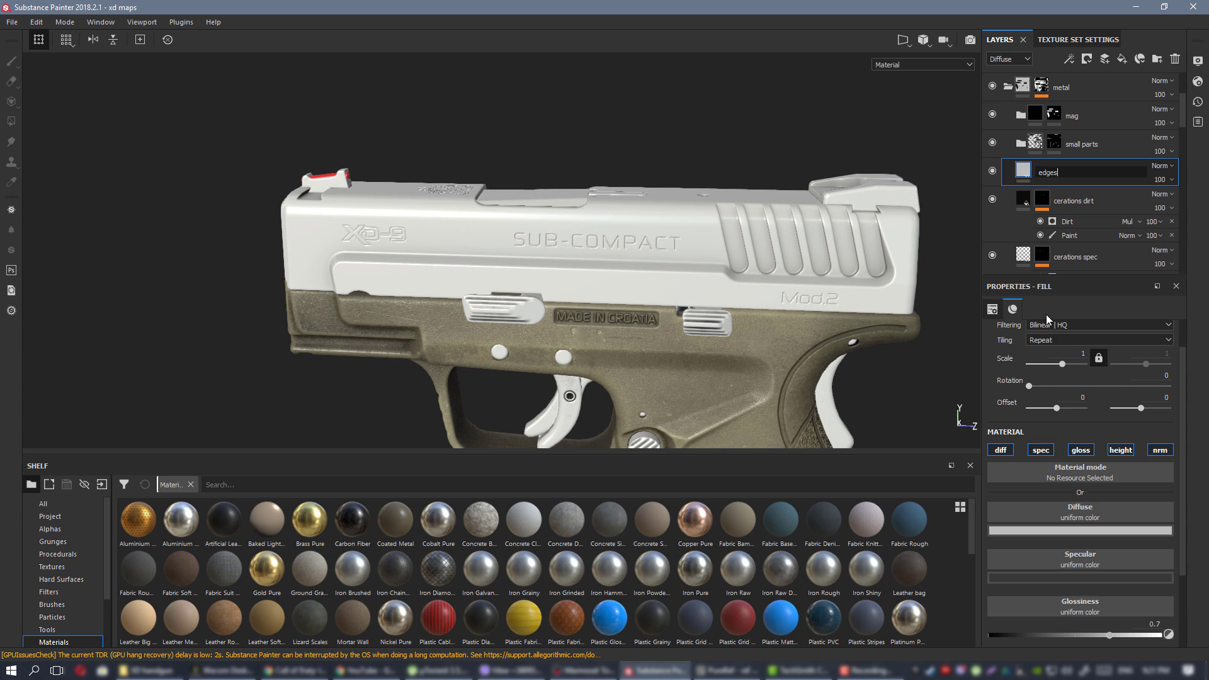
type("hard")
key("Return")
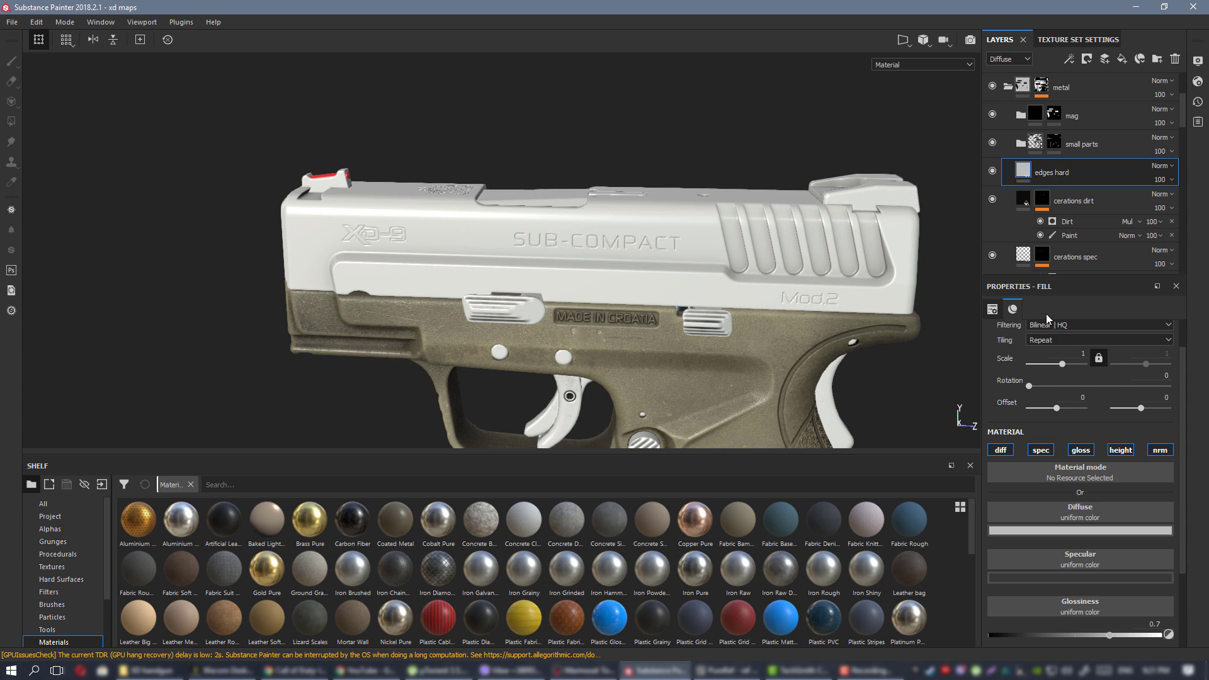
Limit the edges hard fill to the specular channel and set its specular color to a light grey of 0.671.
left_click(1001, 449)
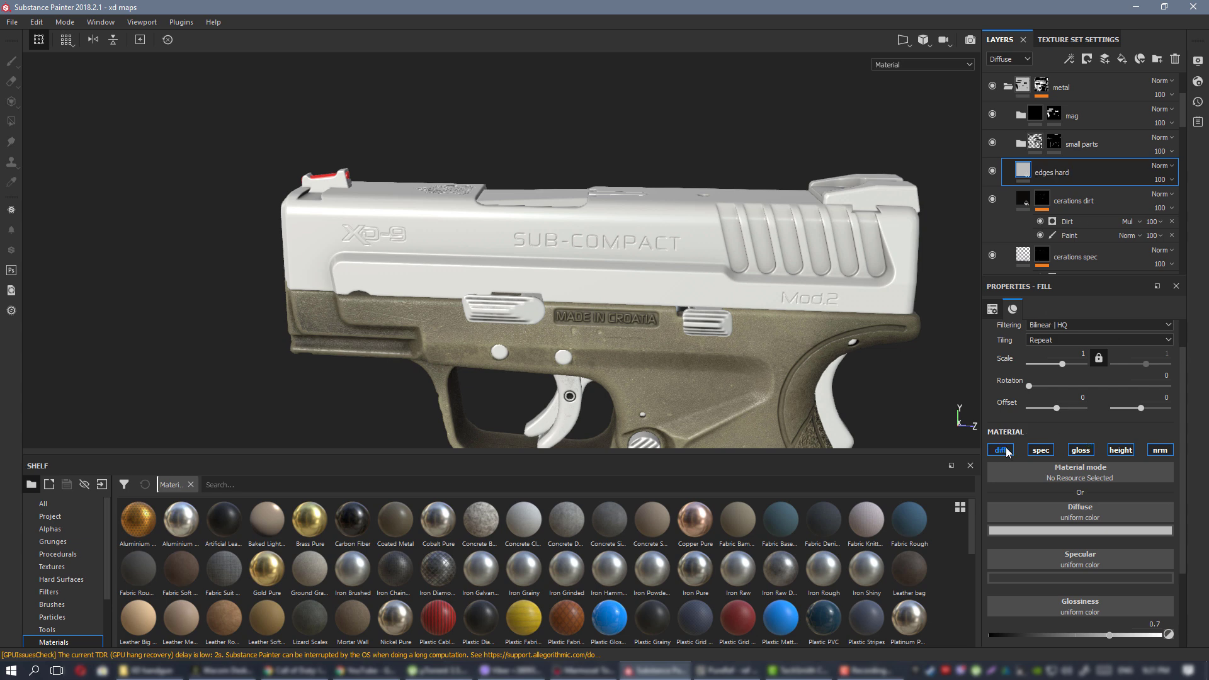
left_click(1081, 450)
left_click(1120, 449)
left_click(1168, 449)
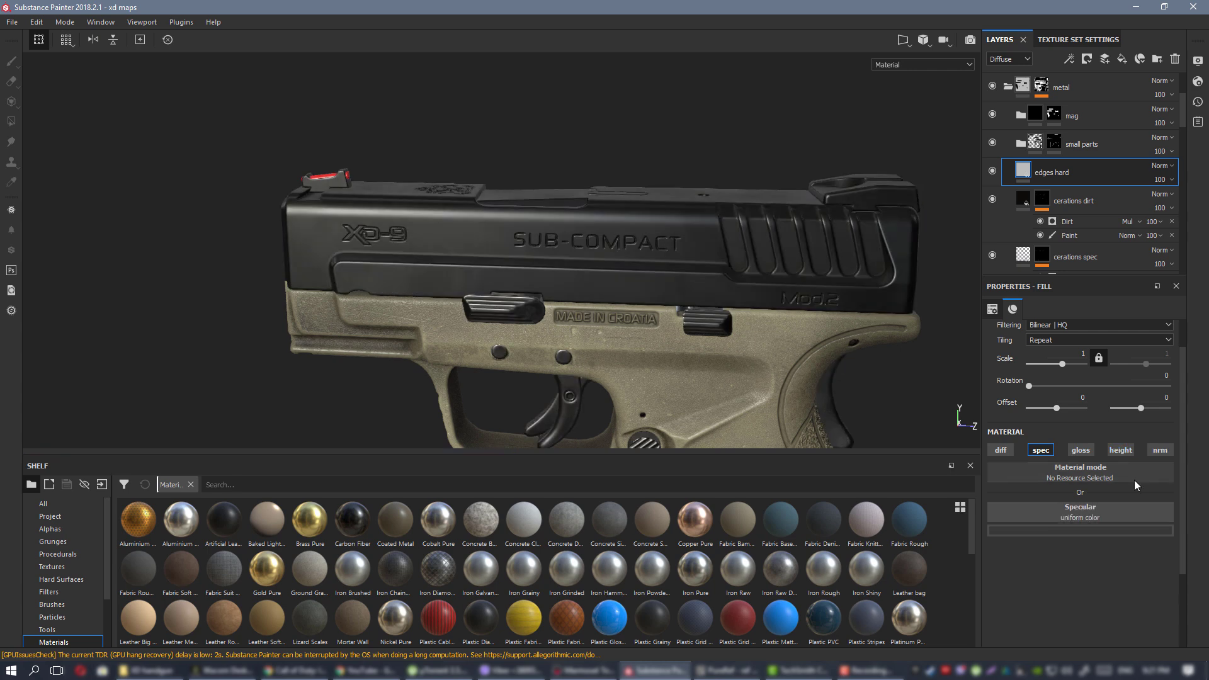
left_click(1095, 532)
left_click(1194, 422)
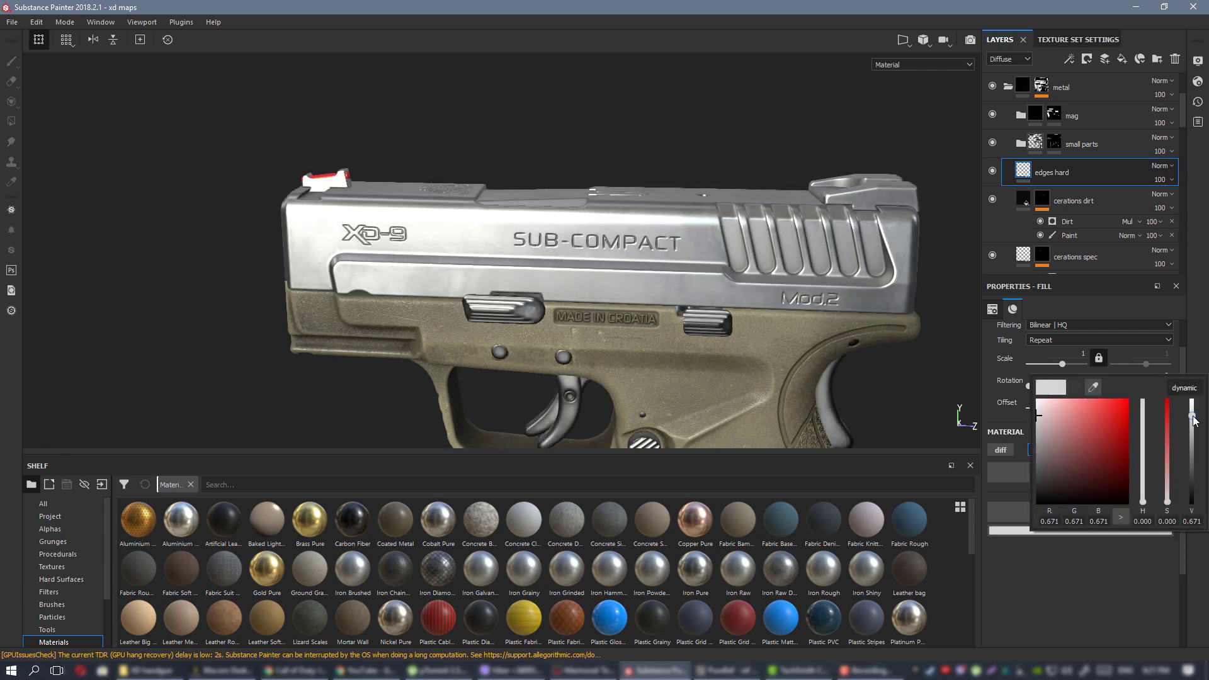
left_click(524, 274)
left_click_drag(524, 273, 724, 272, "alt")
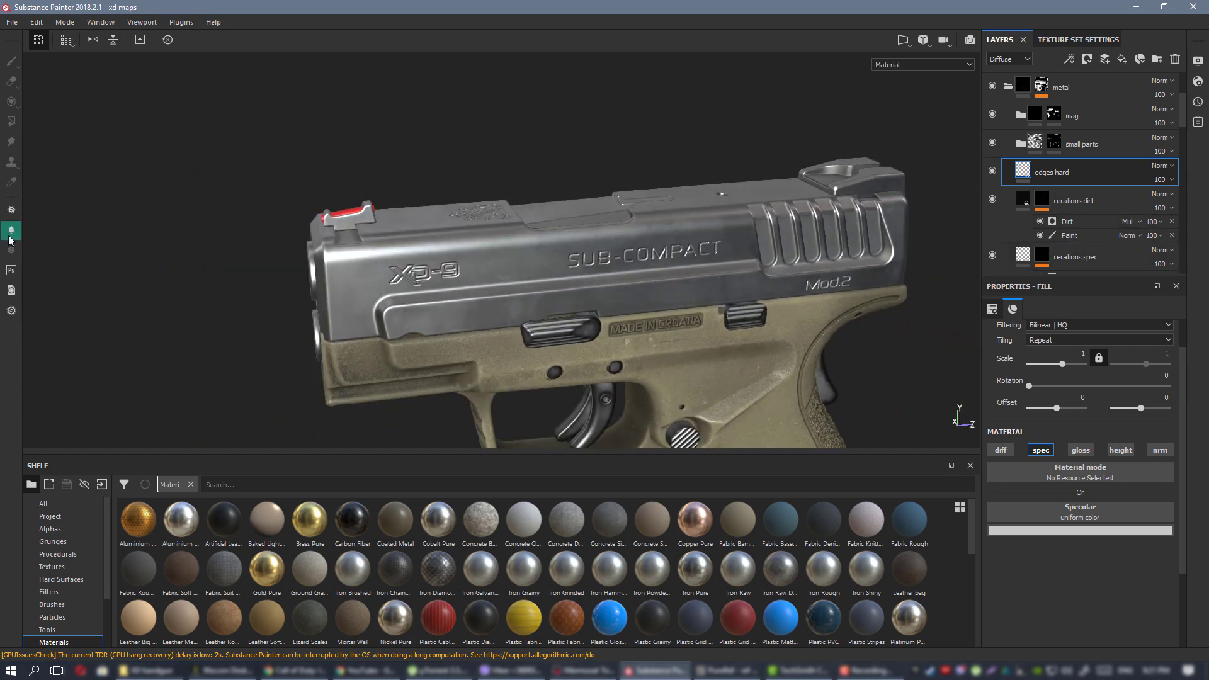
Give the edges hard layer a black mask driven by a Metal Edge Wear generator.
right_click(1094, 181)
left_click(1078, 184)
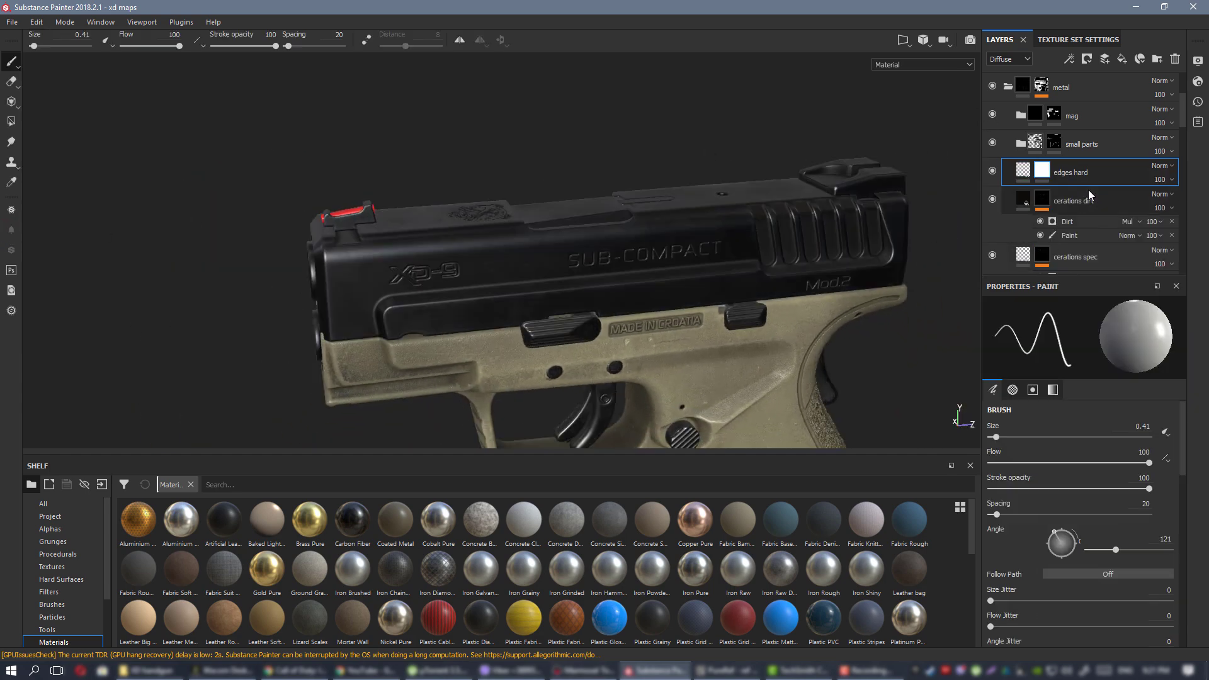
right_click(1040, 174)
left_click(1110, 394)
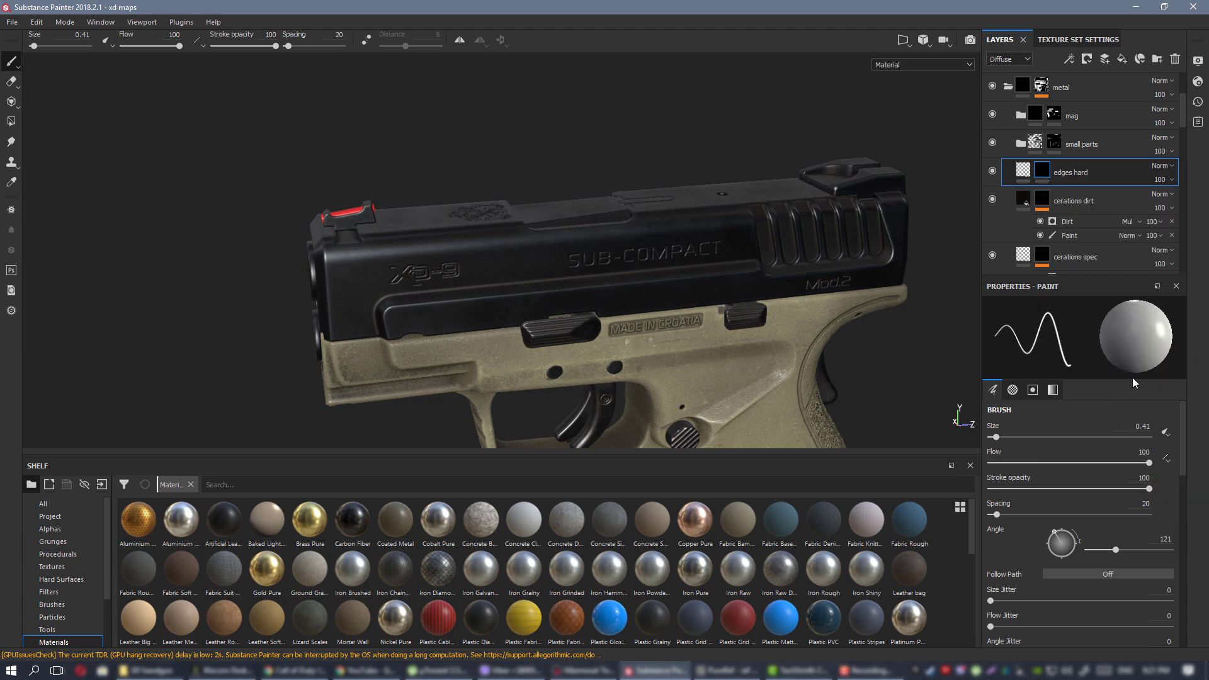
left_click(1098, 325)
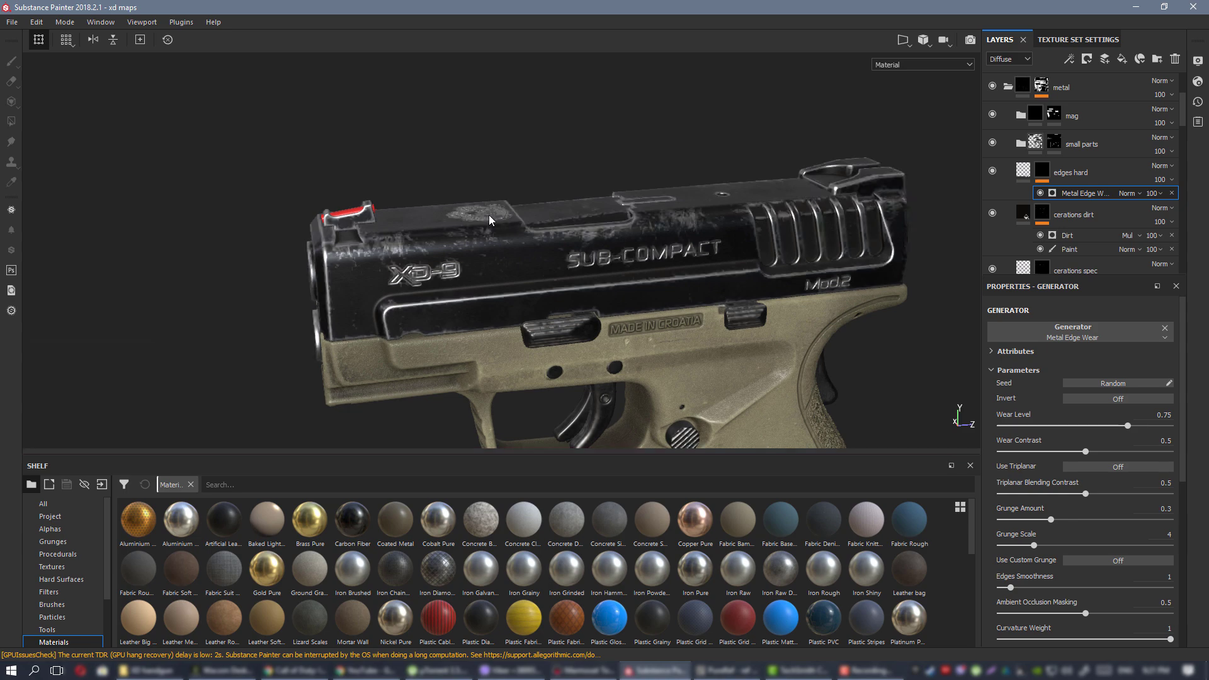
Set the Metal Edge Wear generator's Grunge Amount to 0.07.
scroll(552, 319, "up", 3)
left_click_drag(545, 319, 693, 278, "alt")
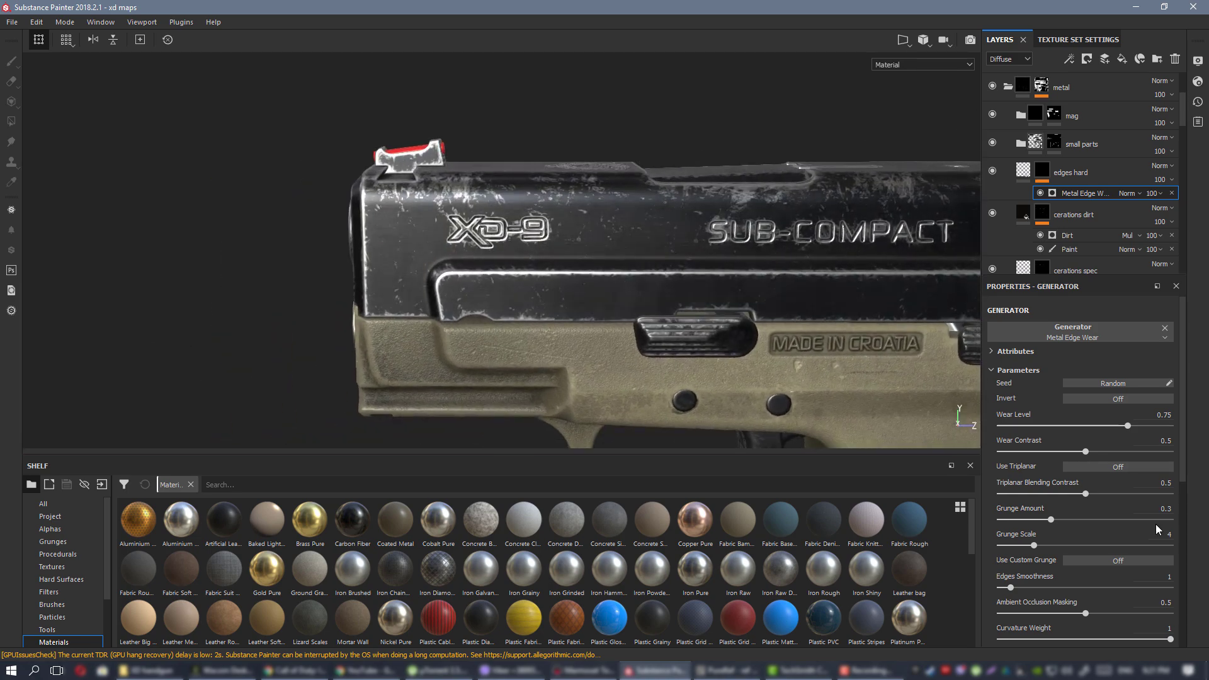
left_click(1010, 520)
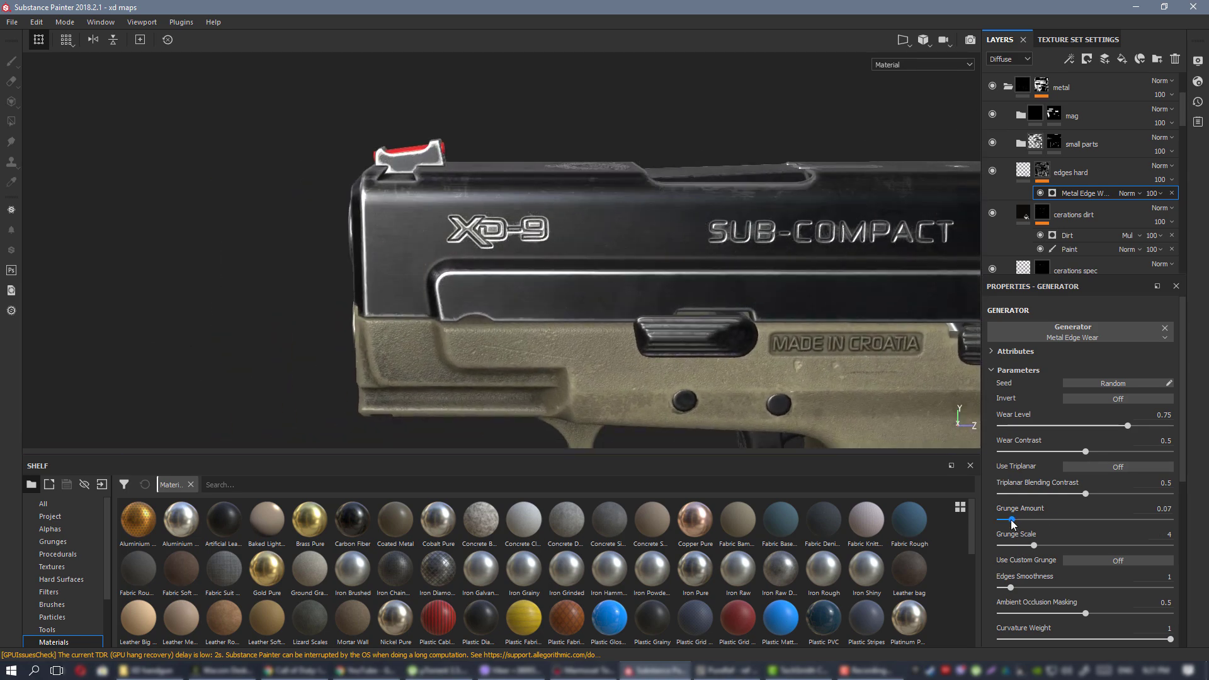
Check the edge highlights around the front of the slide and set the generator's Wear Level to 0.62.
left_click_drag(351, 194, 481, 254, "alt")
left_click_drag(519, 219, 584, 288, "alt")
left_click_drag(522, 226, 567, 245, "alt")
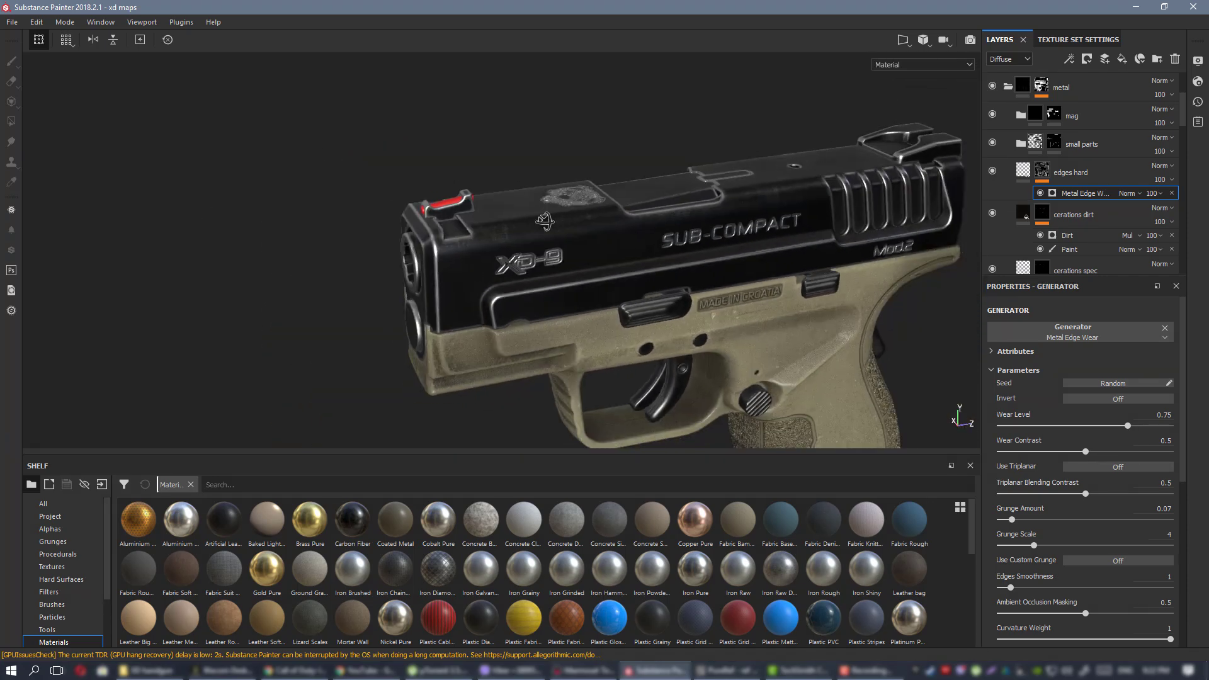
right_click_drag(566, 246, 591, 305, "alt")
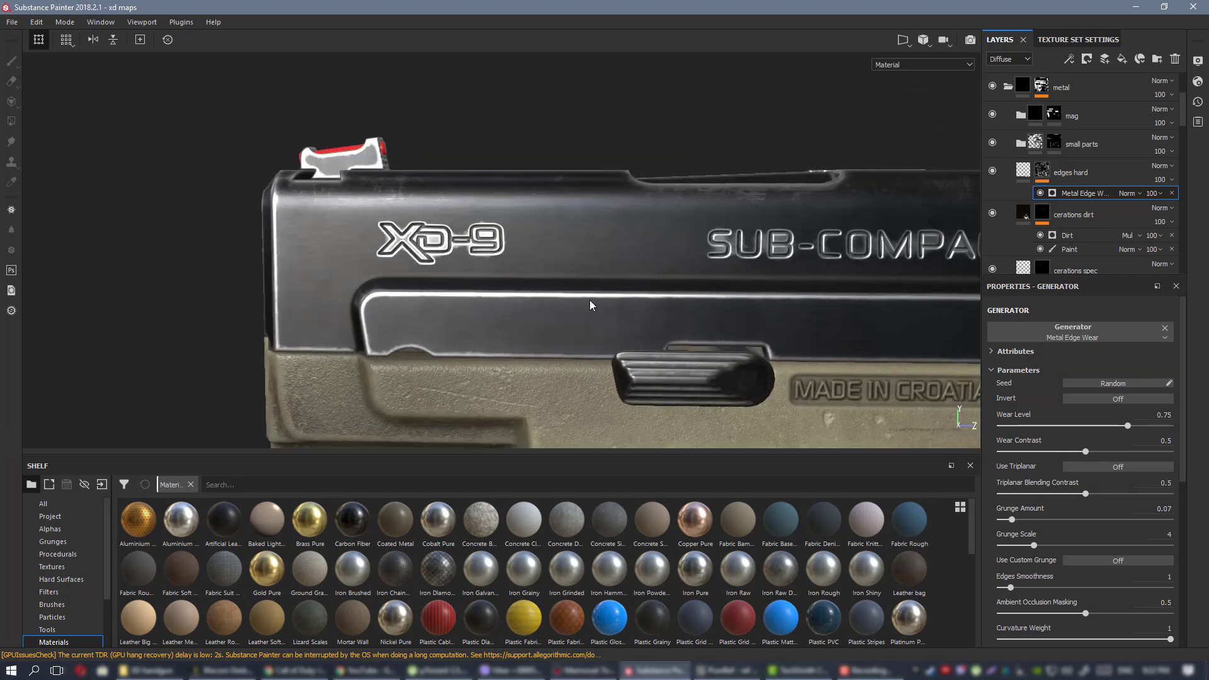
left_click_drag(591, 305, 569, 340, "alt")
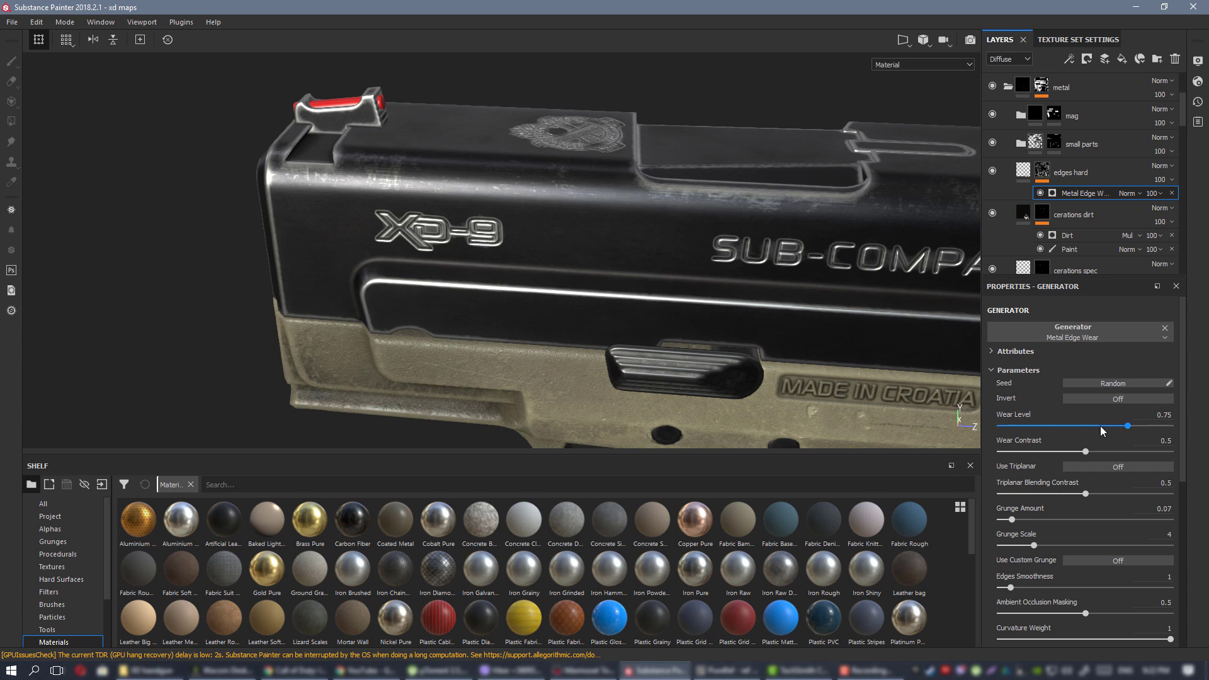
left_click(1101, 426)
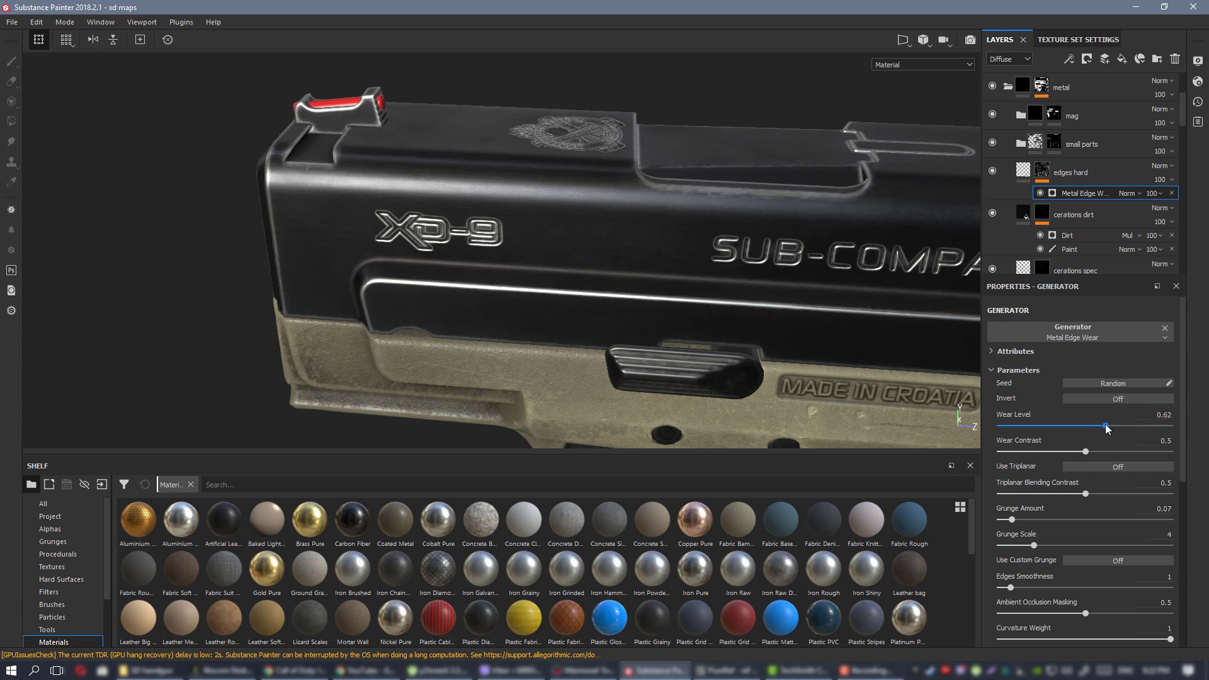
Examine the edge wear on the lettering, front sight and slide edges from both sides of the pistol.
left_click_drag(629, 271, 479, 263, "alt")
right_click_drag(479, 263, 567, 264, "shift")
left_click_drag(566, 264, 460, 250, "alt")
right_click_drag(459, 249, 170, 227, "shift")
left_click_drag(170, 227, 510, 189, "alt")
right_click_drag(510, 189, 396, 191, "alt")
middle_click_drag(397, 191, 567, 220, "alt")
left_click_drag(566, 220, 545, 250, "alt")
middle_click_drag(544, 249, 507, 187, "alt")
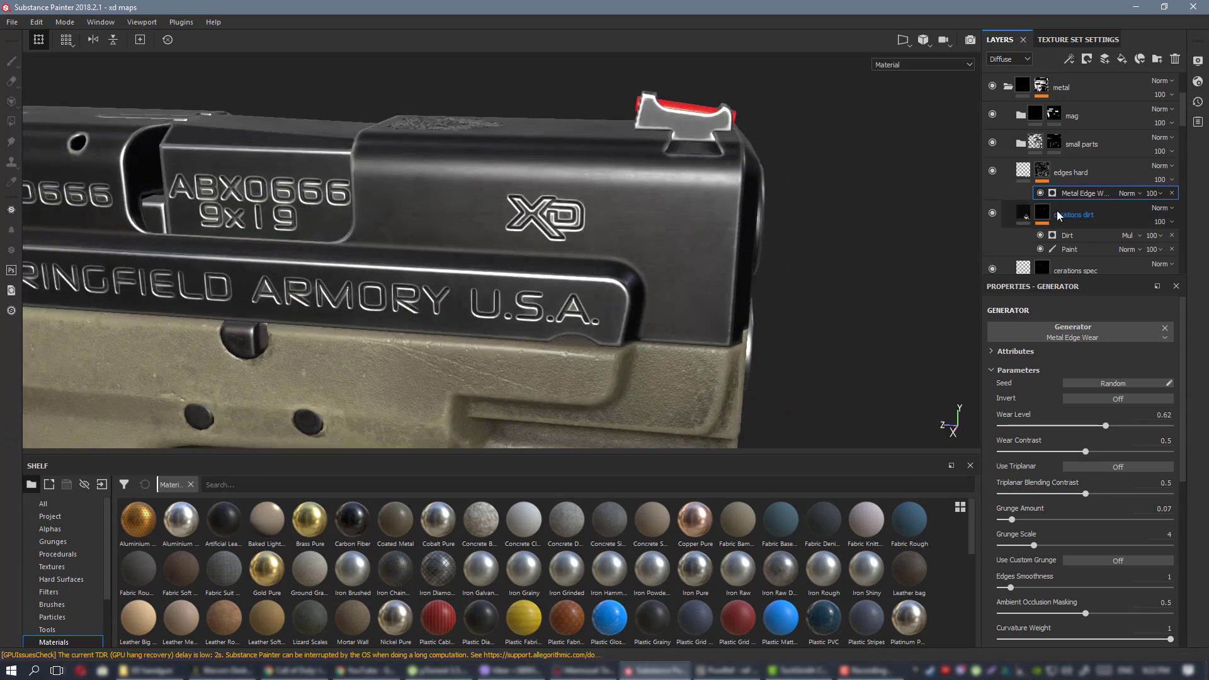
right_click_drag(542, 262, 391, 220, "alt")
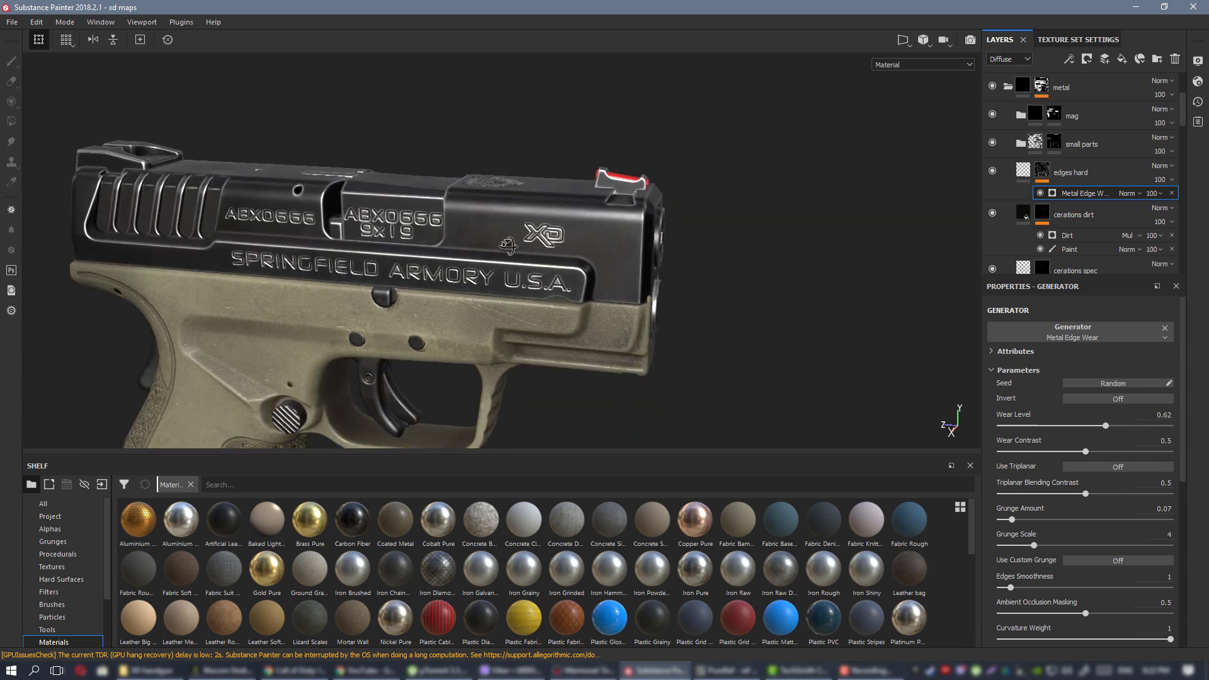
Try a Metal Edge Wear level of 0.79 while viewing the front corner of the slide.
left_click_drag(390, 220, 371, 252, "alt")
right_click_drag(542, 265, 743, 319, "alt")
mouse_move(743, 319)
left_mouse_down("alt")
mouse_move(480, 247)
mouse_move(734, 323)
left_mouse_up("alt")
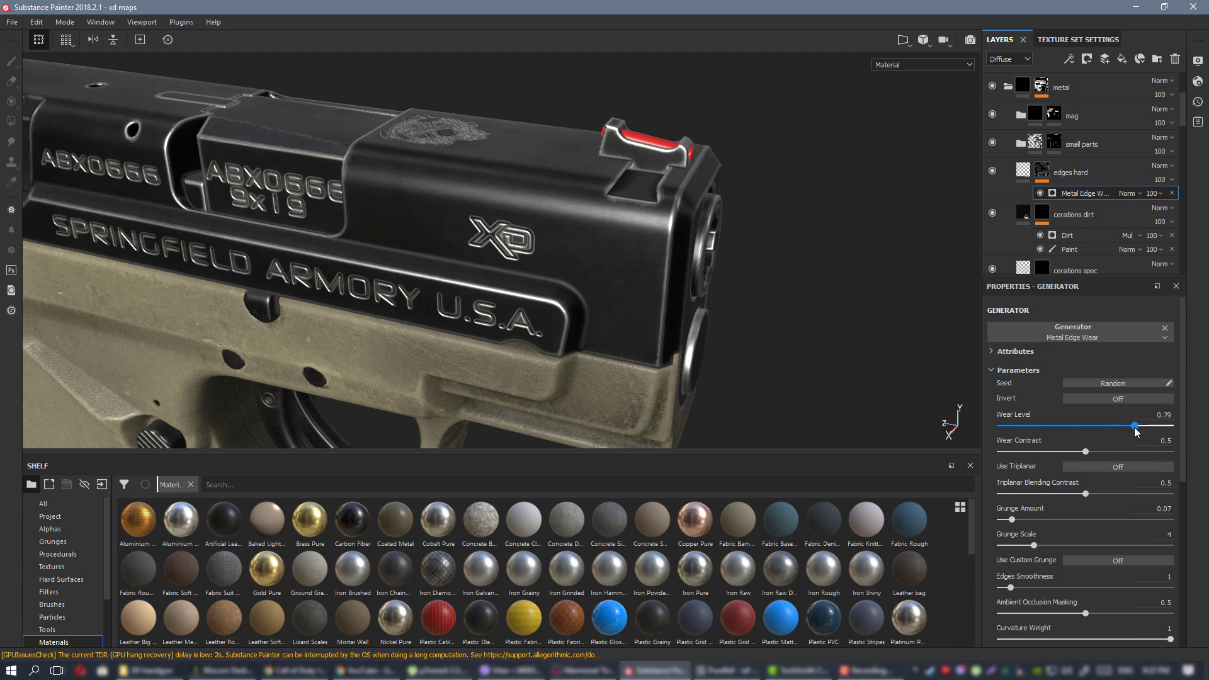
left_click_drag(623, 334, 524, 205, "alt")
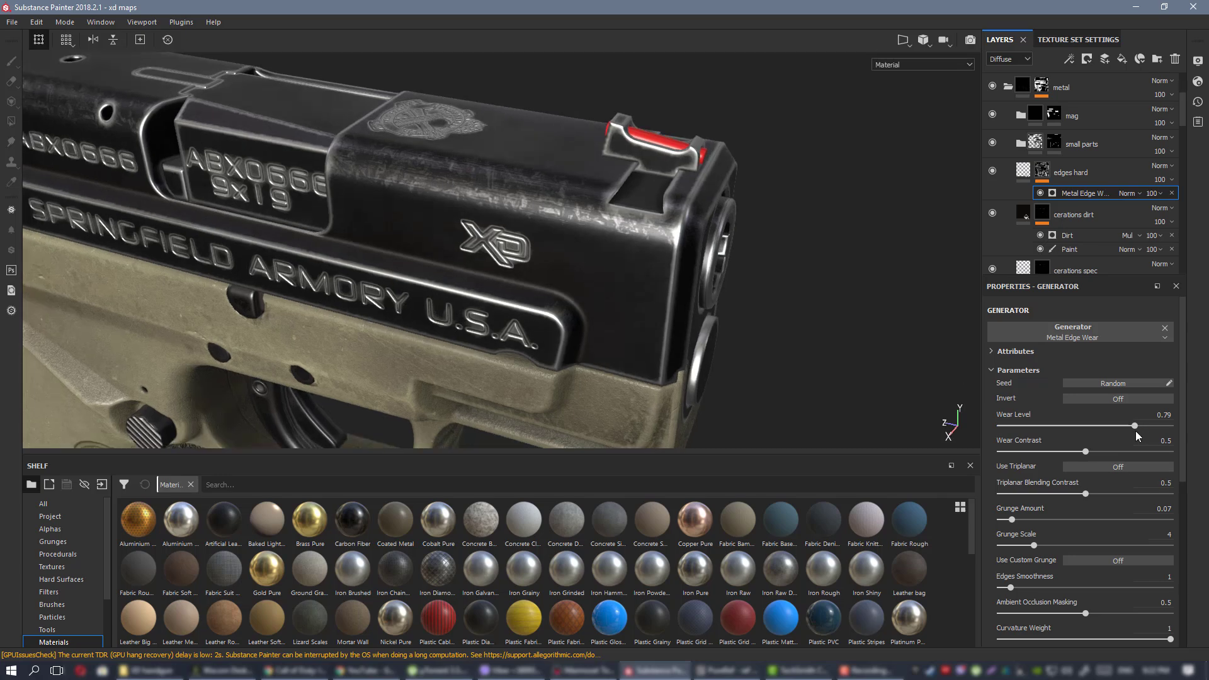
Set the Metal Edge Wear generator's Wear Level to 0.51.
left_click_drag(595, 211, 545, 205, "alt")
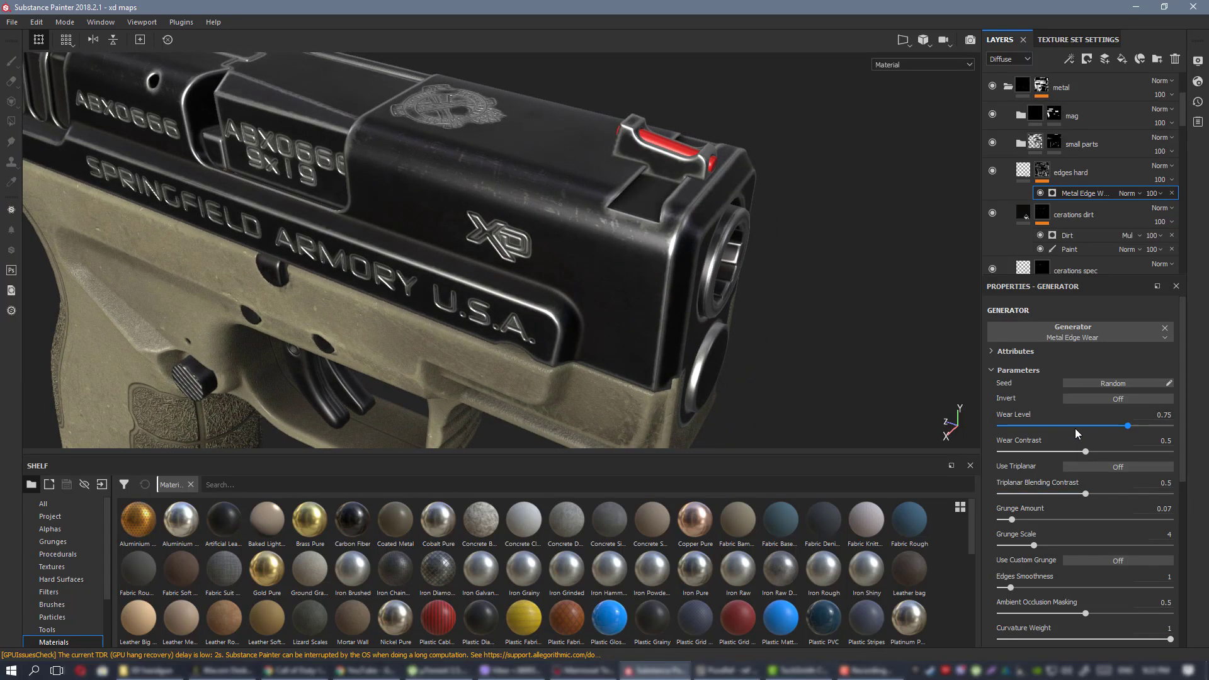
left_click(1074, 426)
left_click_drag(567, 245, 777, 243, "alt")
left_click(1087, 427)
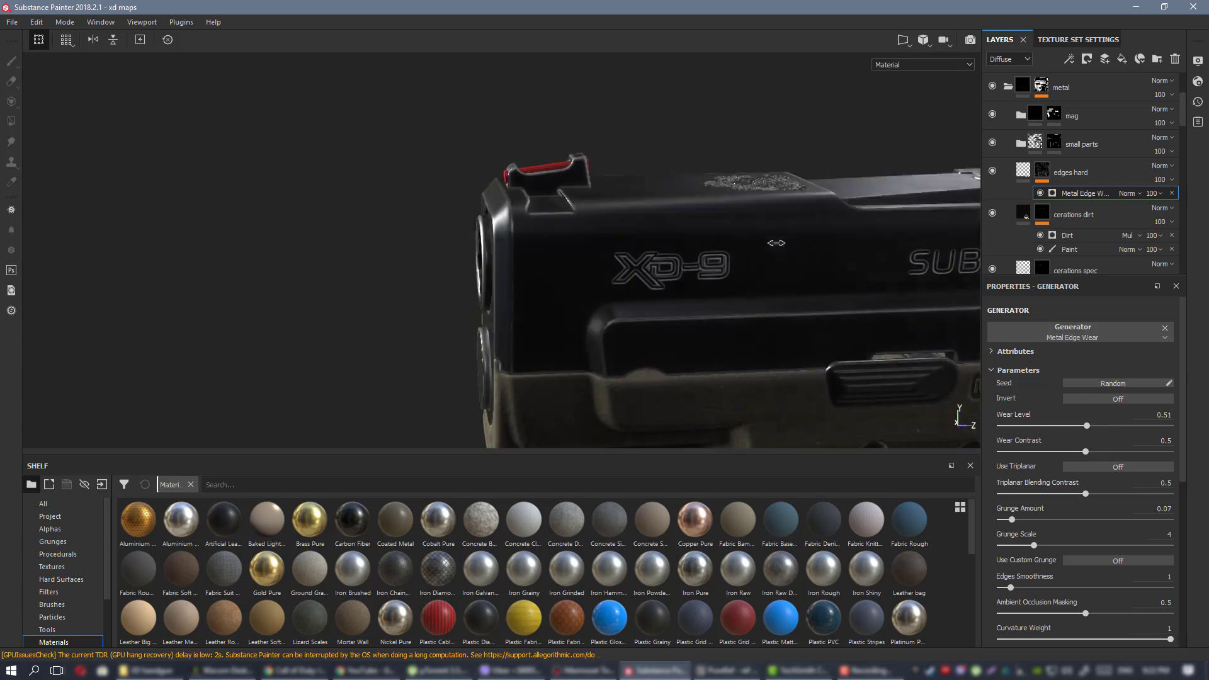
Examine the slide's edge wear on the XD-9 side under different lighting and viewing angles.
right_click_drag(776, 243, 441, 189, "shift")
right_click_drag(440, 189, 347, 165, "alt")
middle_click_drag(714, 241, 518, 195, "alt")
left_click_drag(518, 194, 542, 222, "alt")
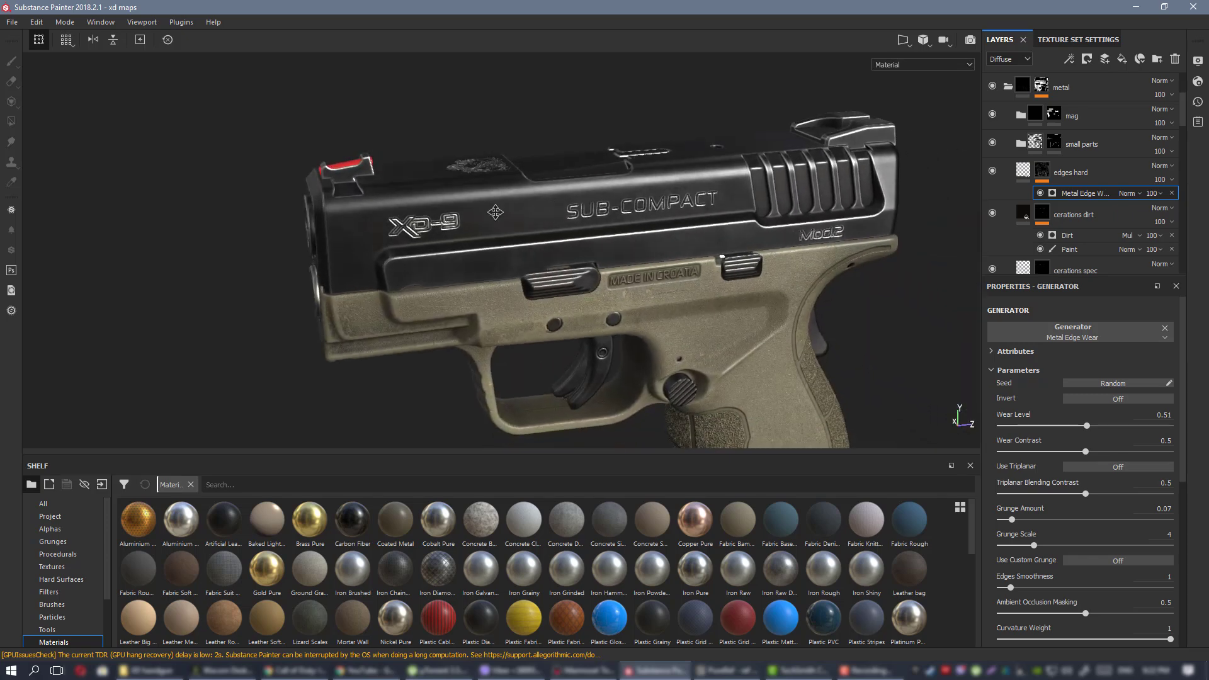
middle_click_drag(535, 222, 648, 253, "alt")
right_click_drag(648, 253, 619, 237, "alt")
left_click_drag(619, 237, 647, 267, "alt")
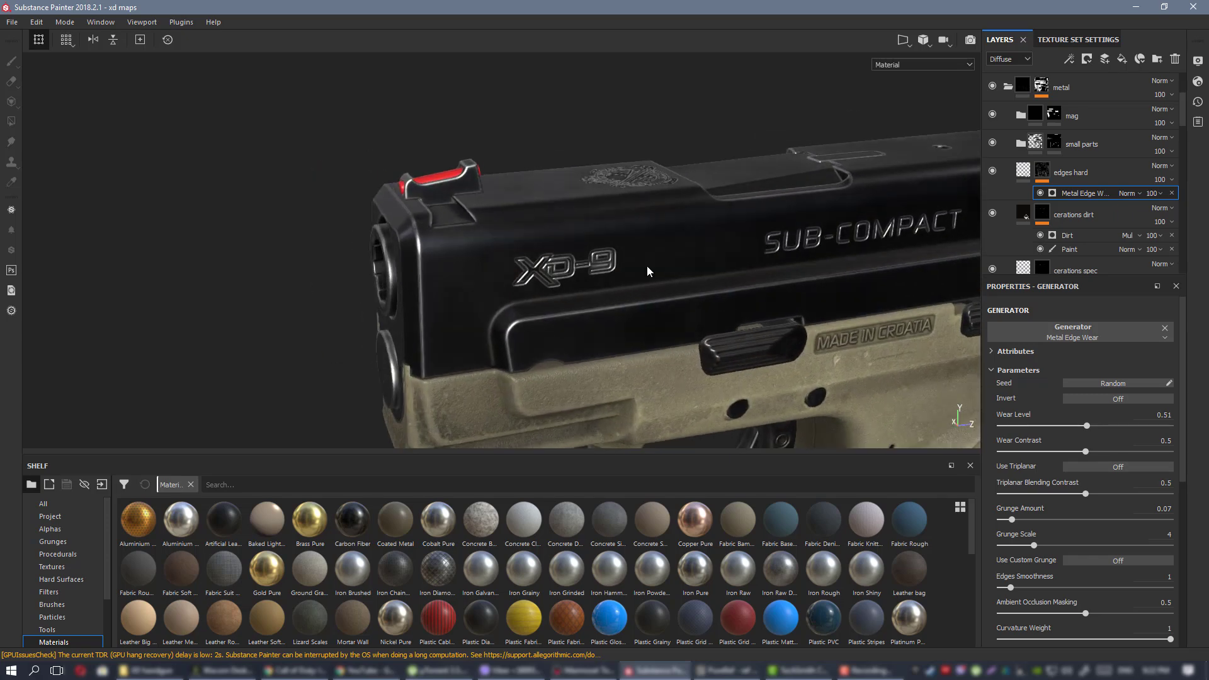
mouse_move(416, 265)
left_mouse_down("alt")
mouse_move(667, 268)
mouse_move(550, 302)
left_mouse_up("alt")
Add a paint effect beneath the Metal Edge Wear generator in the edges hard mask and set the generator's blending to Multiply.
right_click(1042, 168)
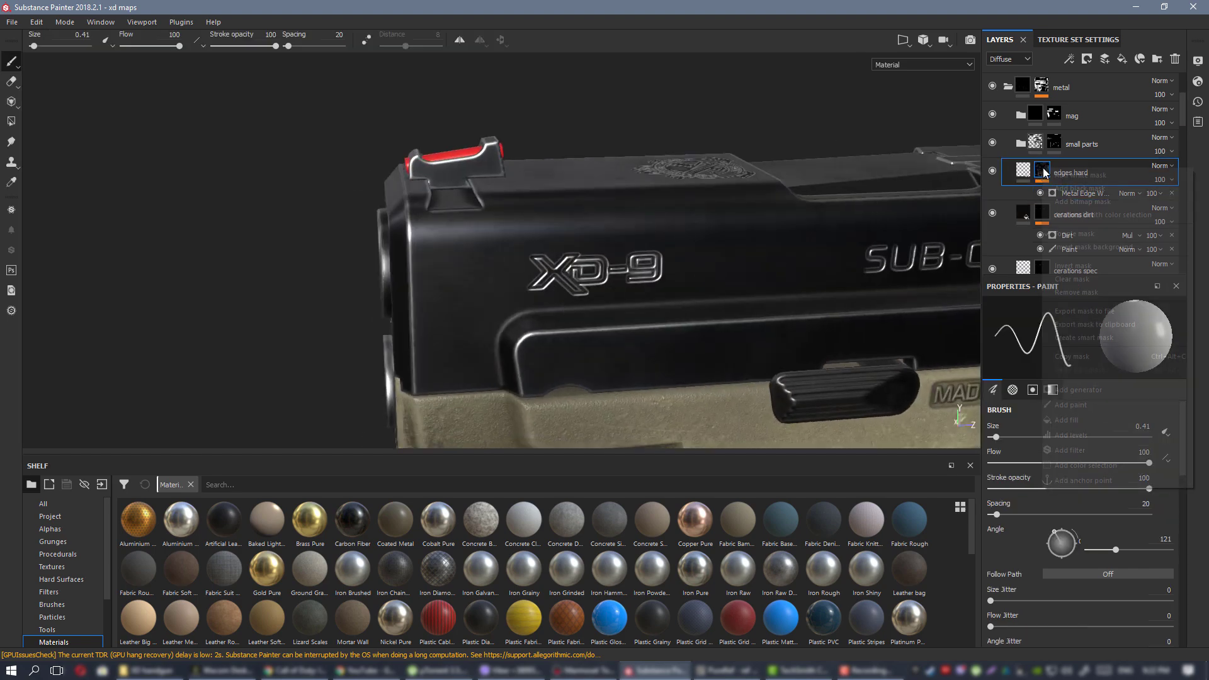
left_click(1112, 407)
left_click_drag(1071, 192, 1070, 213)
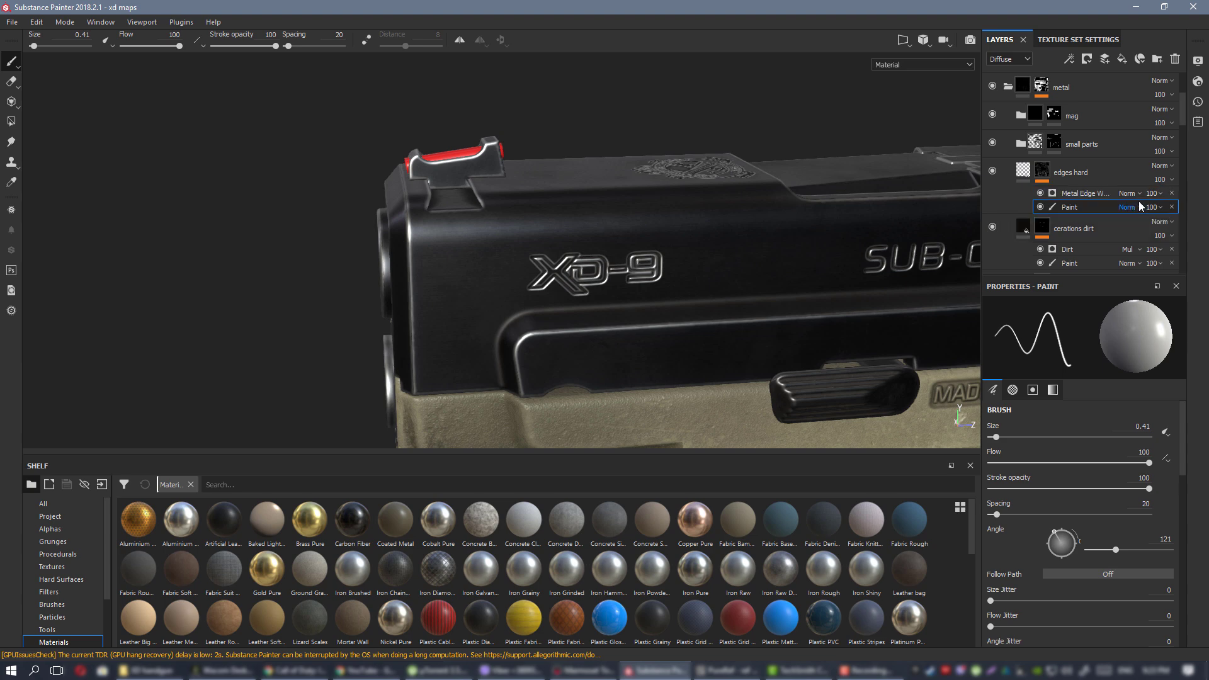
left_click(1136, 197)
left_click(1145, 254)
Paint edge wear along the raised step edge beneath the XD-9 and SUB-COMPACT lettering with a 1.95 brush.
left_click_drag(567, 313, 458, 207, "alt")
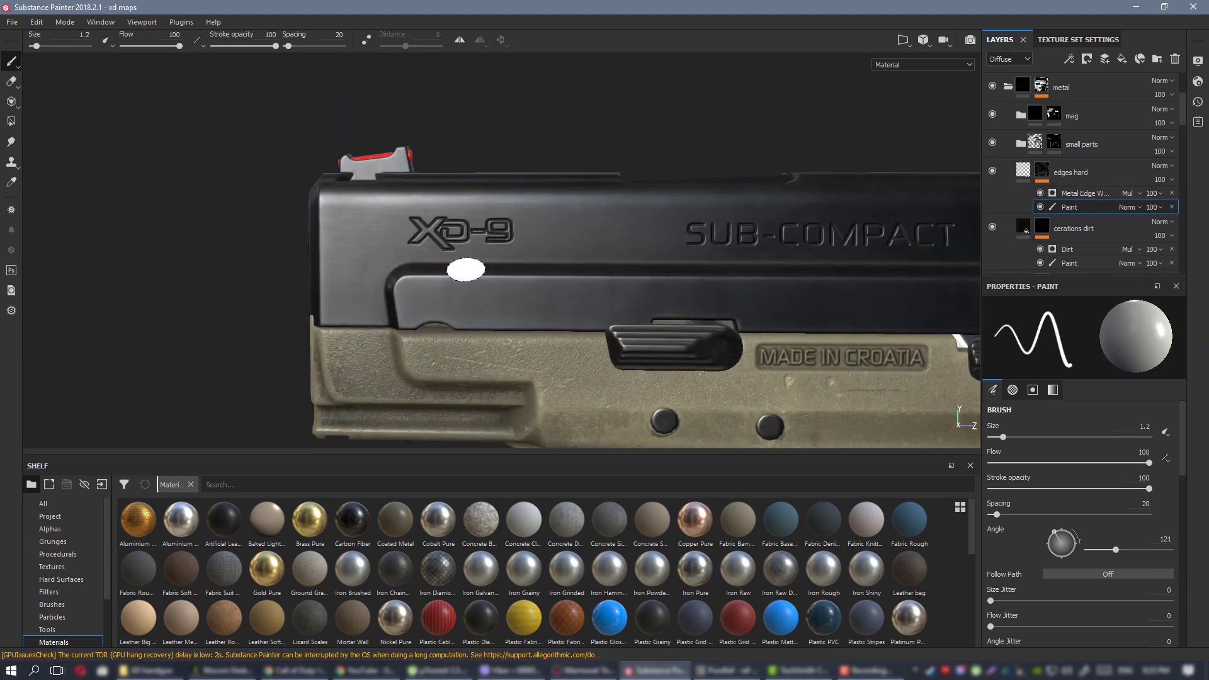
right_click_drag(466, 269, 486, 264, "ctrl")
mouse_move(547, 239)
right_mouse_down("ctrl")
mouse_move(547, 261)
mouse_move(502, 272)
right_mouse_up("ctrl")
left_click_drag(502, 273, 724, 298, "alt")
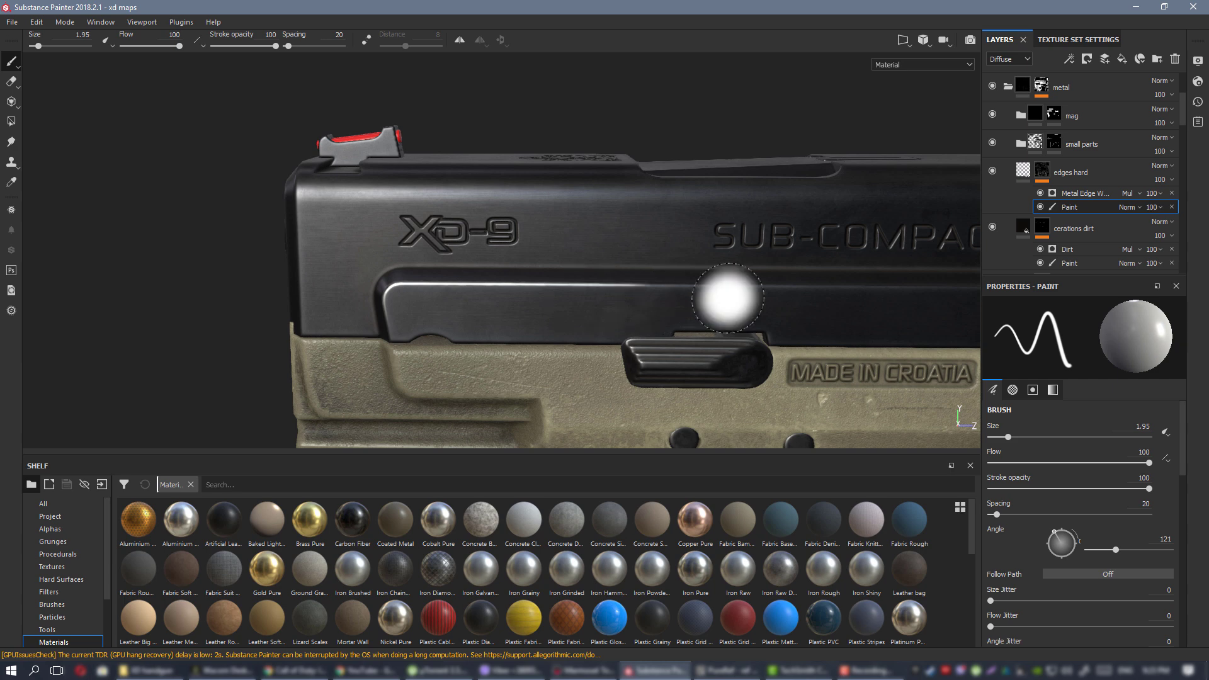
right_click_drag(805, 314, 685, 313, "alt")
middle_click_drag(685, 312, 515, 292, "alt")
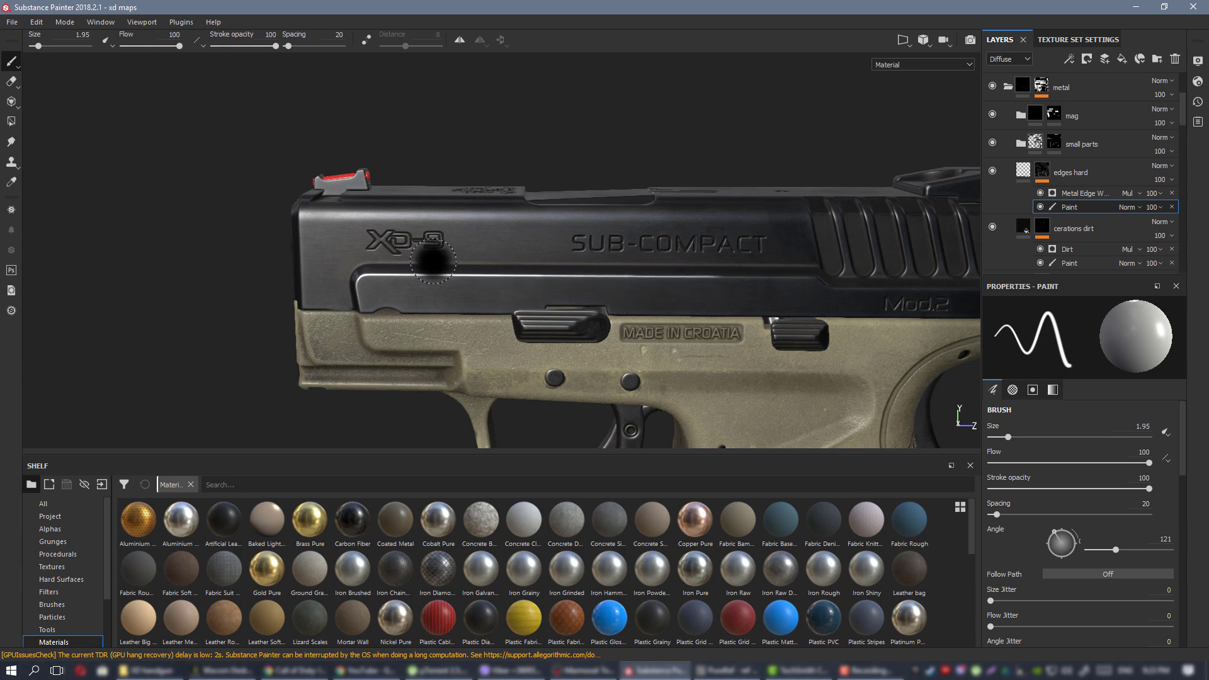
Paint wear along the slide's front vertical edge beside the muzzle, up to the corner near the front sight.
left_click_drag(483, 261, 548, 299, "alt")
right_click_drag(408, 232, 453, 243, "alt")
right_click_drag(367, 243, 409, 246, "alt")
middle_click_drag(409, 246, 655, 287, "alt")
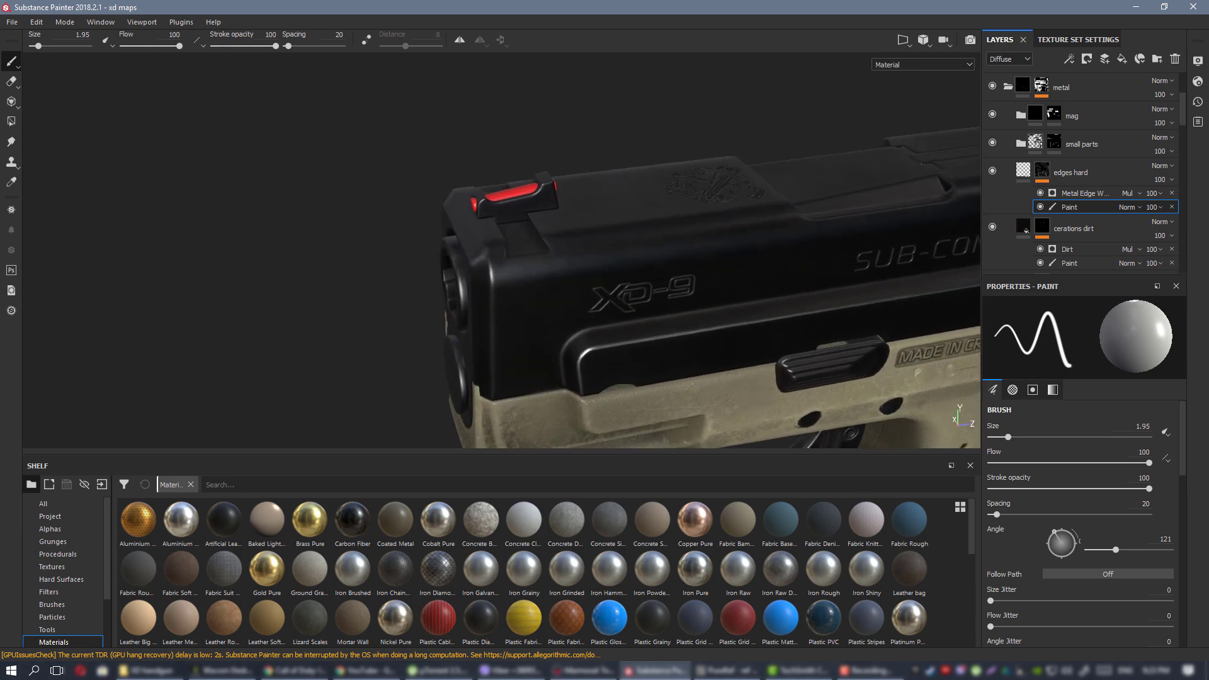
left_click_drag(493, 365, 512, 335, "alt")
left_click_drag(502, 385, 496, 332)
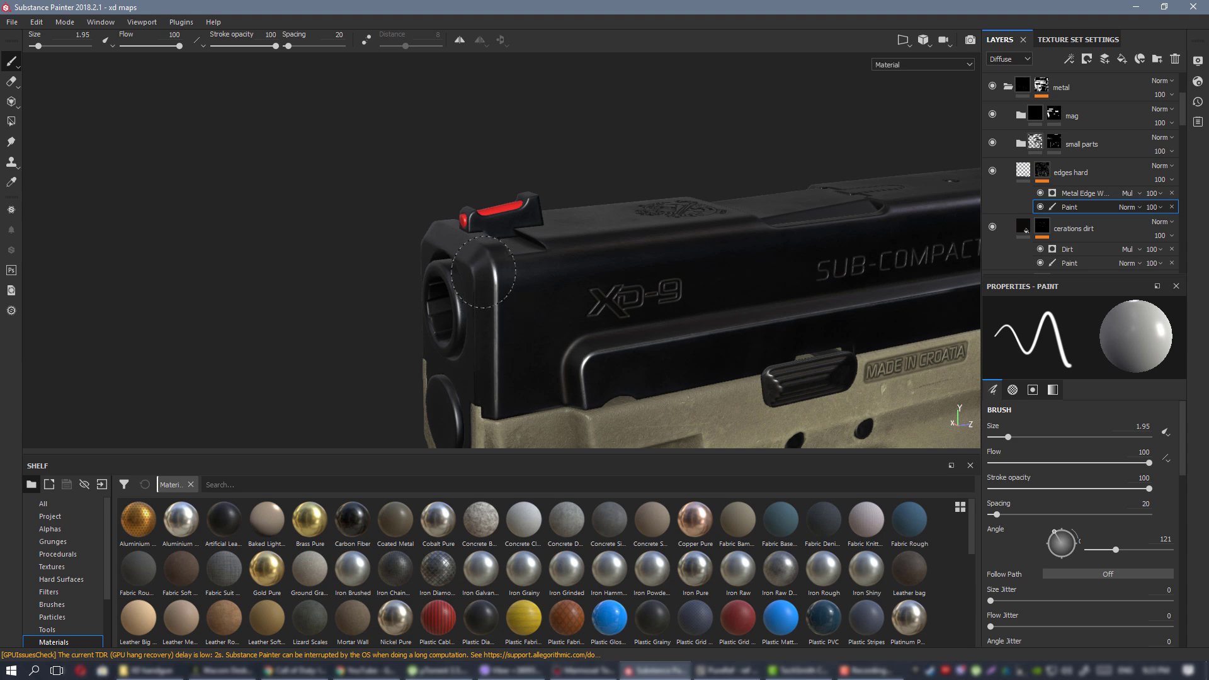
left_click_drag(477, 258, 507, 240, "alt")
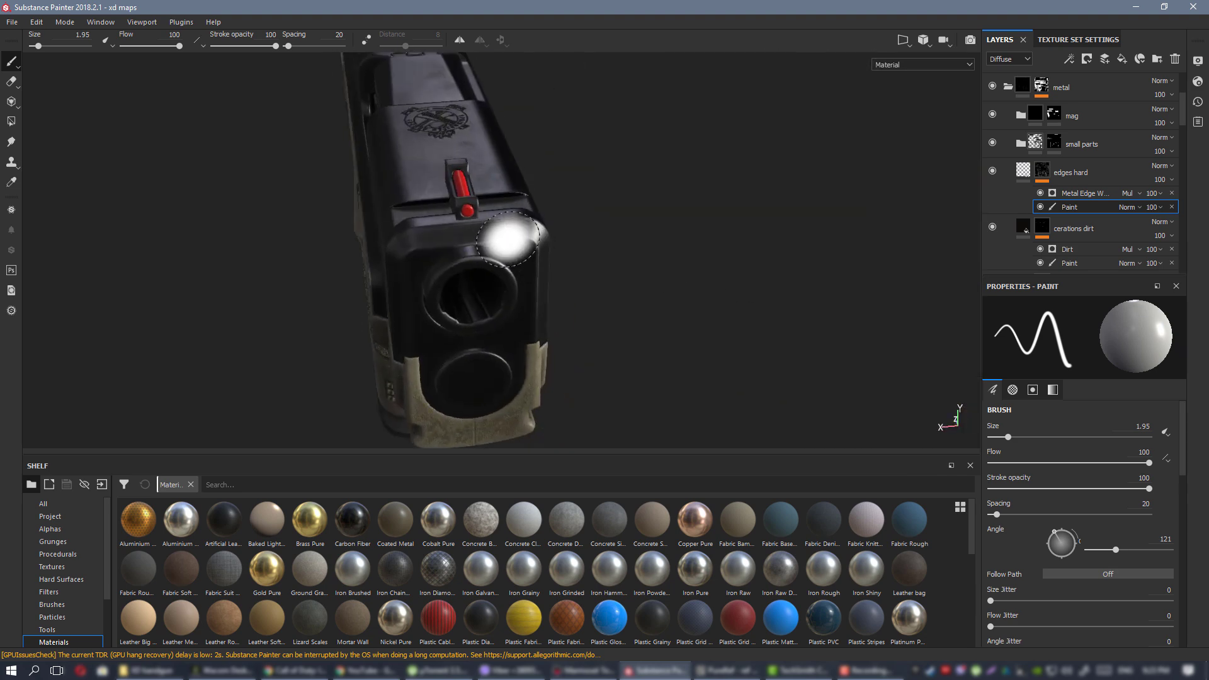
Paint wear on the front edges of the slide's opposite side and display only the Specular channel.
mouse_move(396, 278)
left_mouse_down("alt")
mouse_move(604, 235)
mouse_move(557, 251)
left_mouse_up("alt")
key("c")
key("c")
key("c")
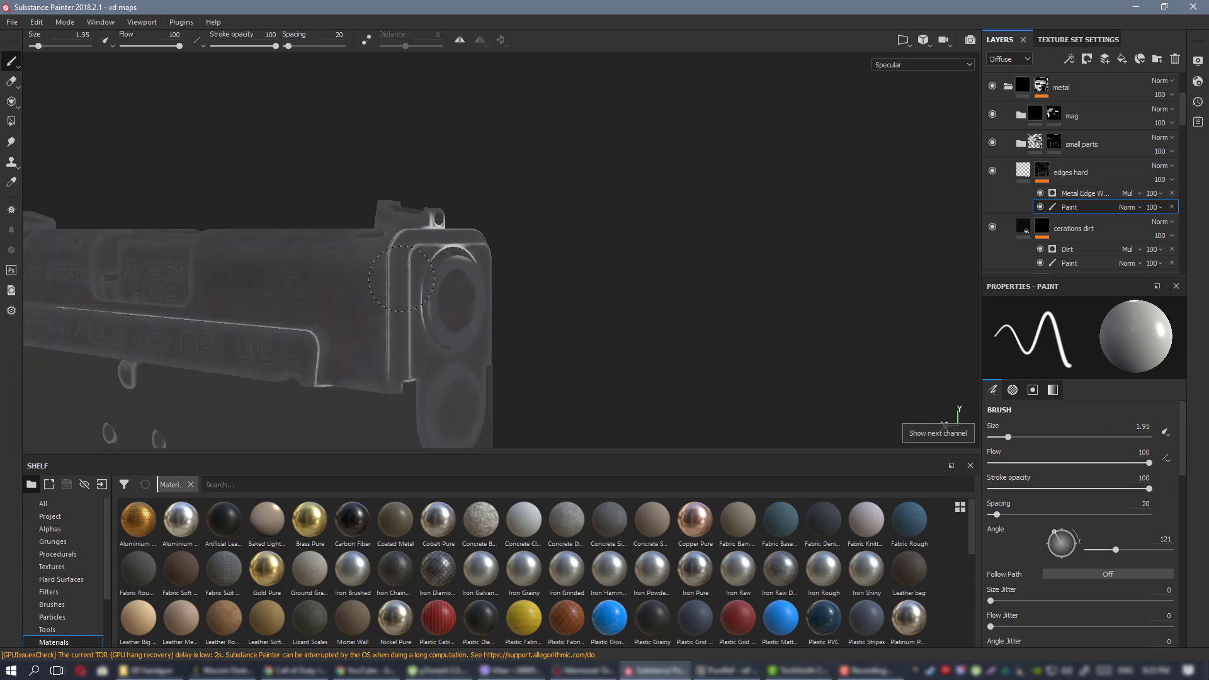
On the separate exploded copy of the slide, mask the wear out around the barrel opening, reducing the brush to 1.04.
left_click_drag(448, 256, 275, 278, "alt")
mouse_move(406, 244)
right_mouse_down("alt")
mouse_move(562, 414)
mouse_move(661, 277)
mouse_move(632, 88)
right_mouse_up("alt")
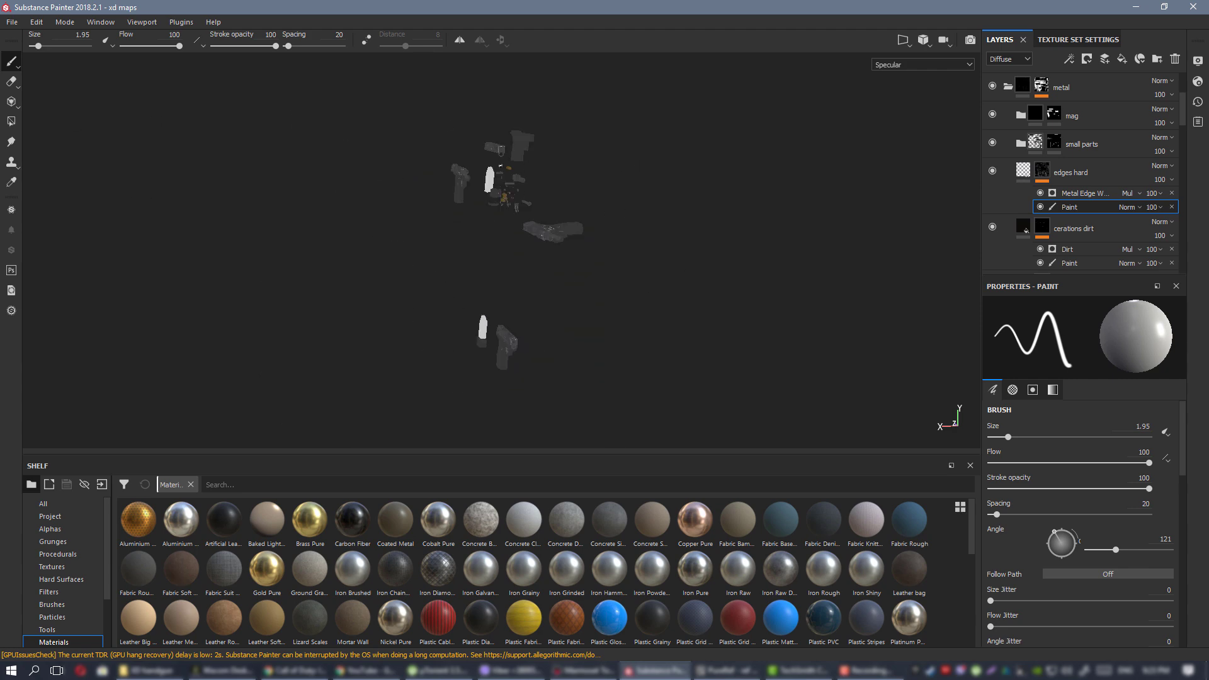
right_click_drag(422, 101, 462, 162, "alt")
middle_click_drag(462, 162, 527, 259, "alt")
right_click_drag(528, 259, 687, 350, "alt")
middle_click_drag(687, 350, 506, 268, "alt")
mouse_move(507, 273)
left_mouse_down("alt")
mouse_move(277, 267)
mouse_move(201, 233)
left_mouse_up("alt")
key("x")
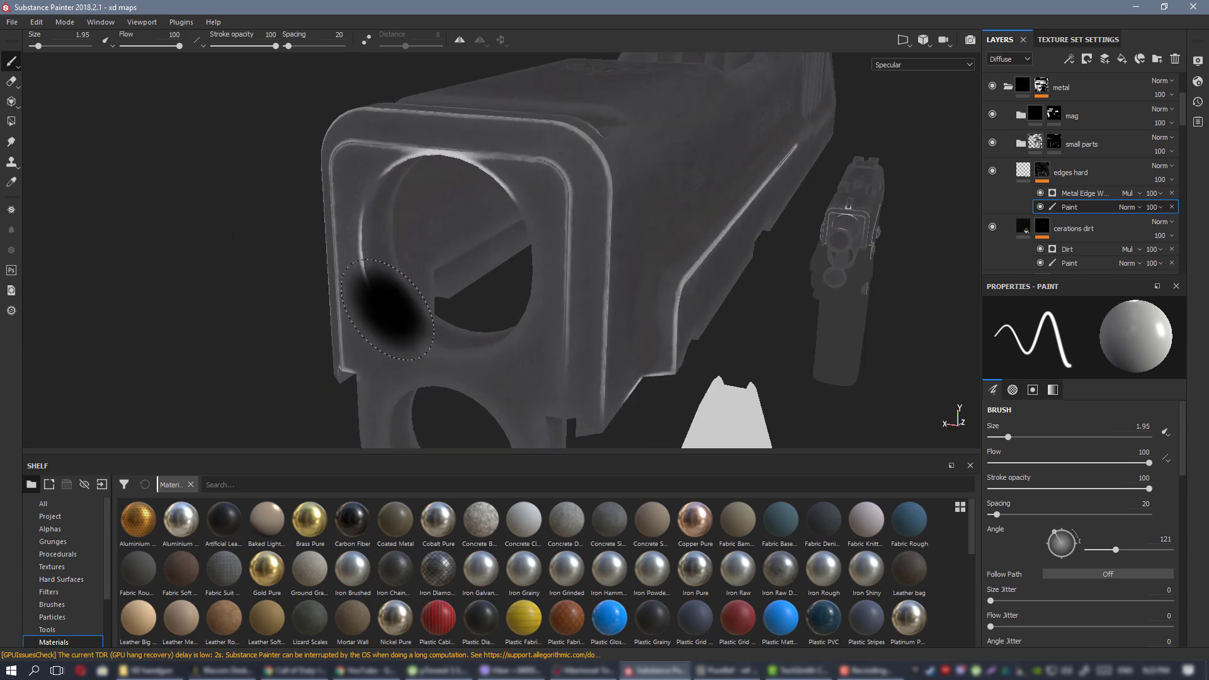
left_click_drag(387, 308, 373, 242)
right_click_drag(380, 292, 365, 292, "ctrl")
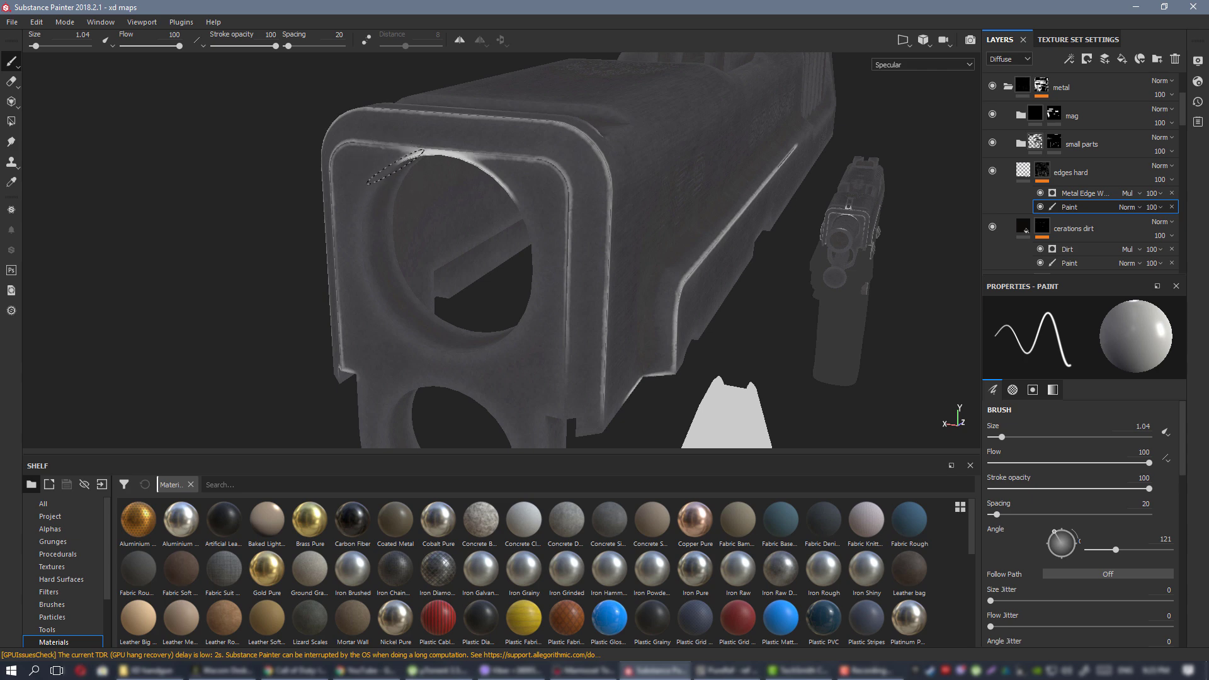
Mask out the remaining wear above the barrel opening with a 0.52 brush and repaint the straight edge line above it.
left_click_drag(427, 200, 566, 101, "alt")
middle_click_drag(567, 101, 526, 200, "alt")
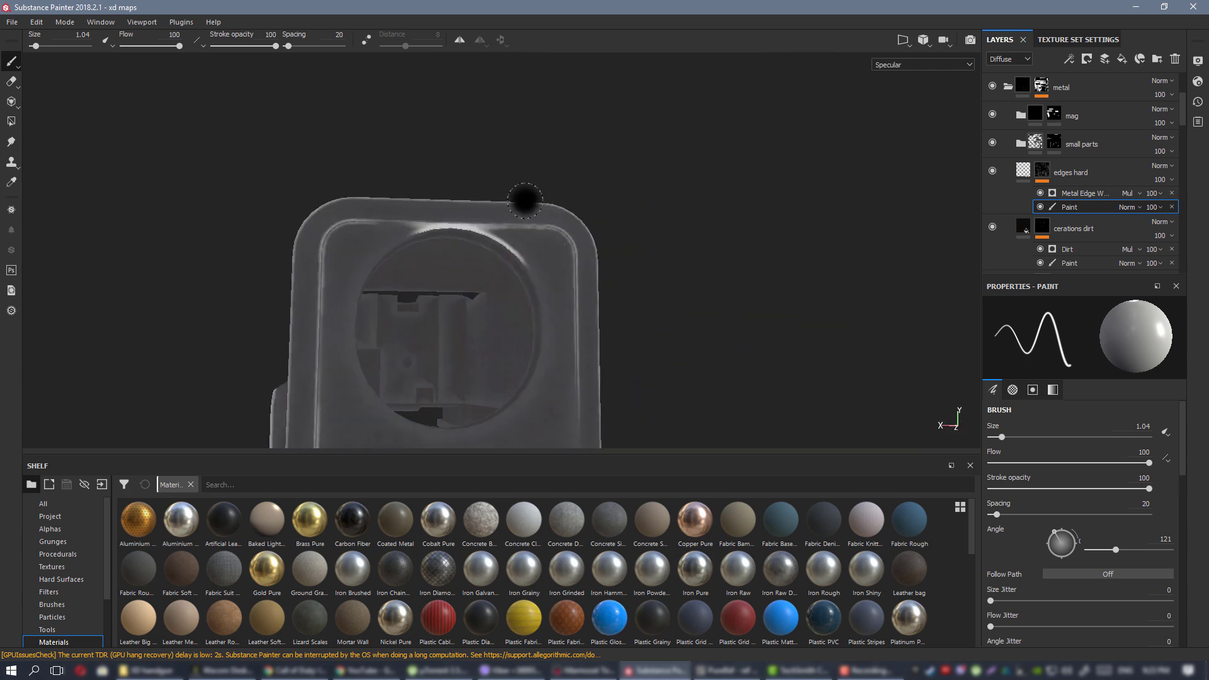
right_click_drag(526, 199, 616, 289, "alt")
right_click_drag(522, 288, 508, 288, "ctrl")
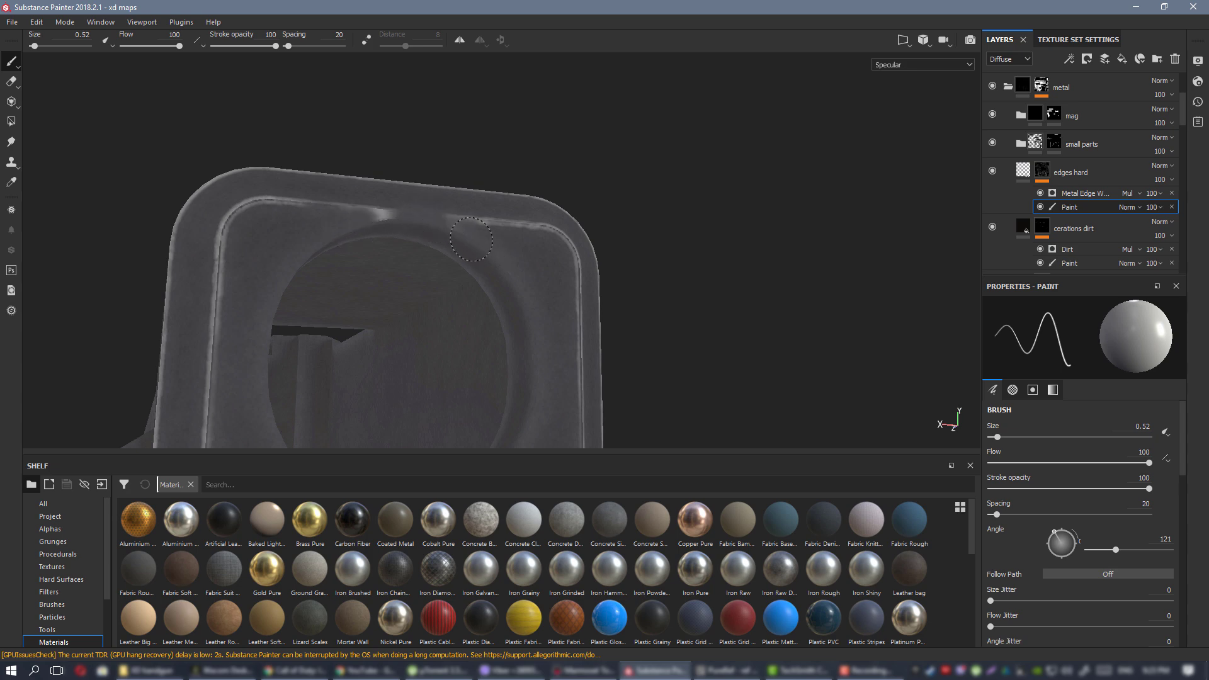
left_click_drag(341, 232, 298, 214, "alt")
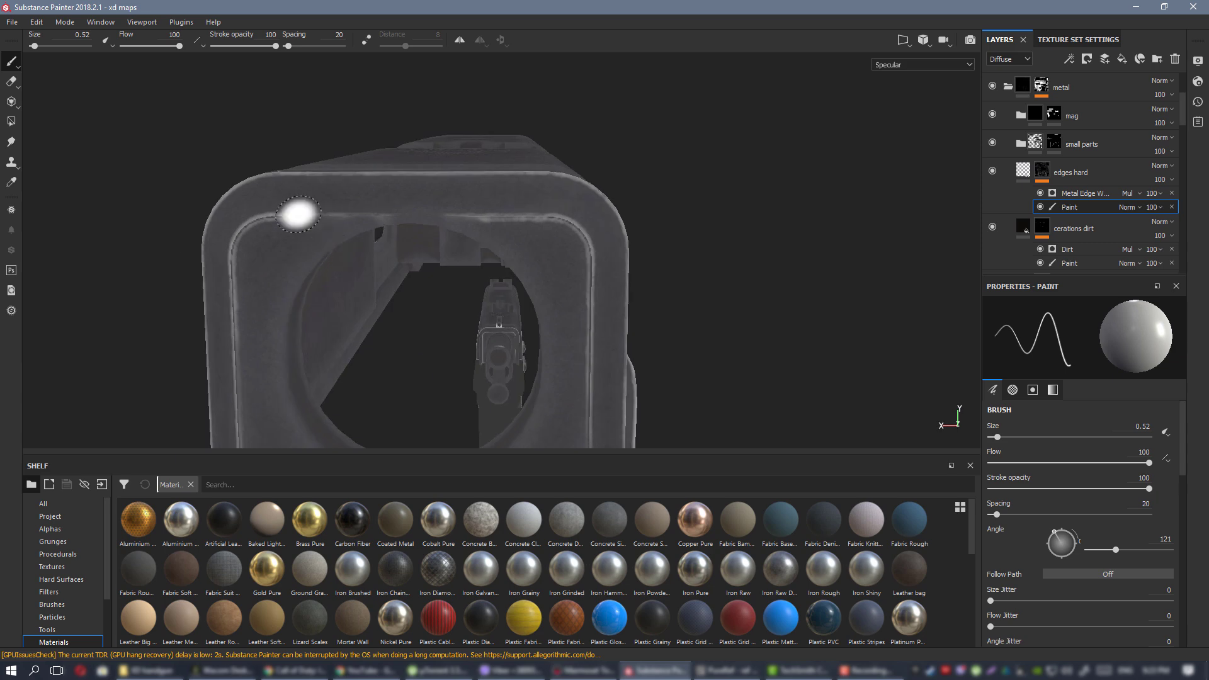
left_click(485, 204, "shift")
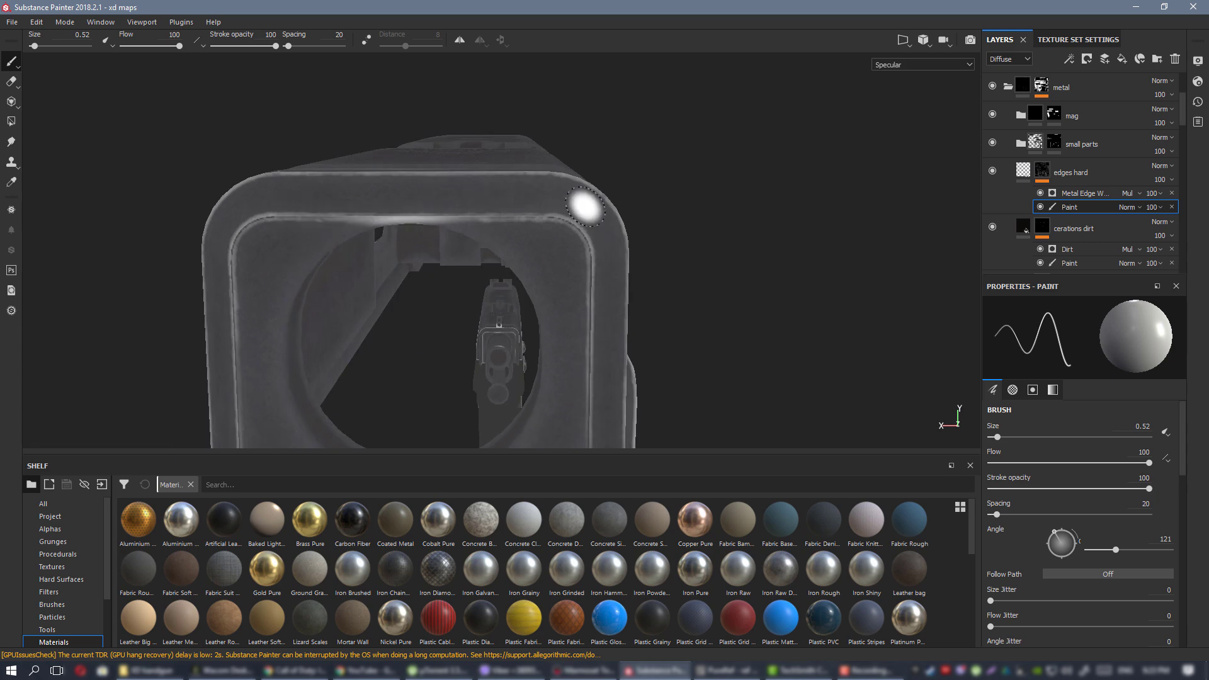
Paint wear around the front bend of the step edge on the SPRINGFIELD ARMORY side, down to the slide's lower edge.
left_click_drag(488, 237, 580, 215, "alt")
right_click_drag(580, 215, 367, 278, "alt")
left_click_drag(437, 313, 409, 346, "alt")
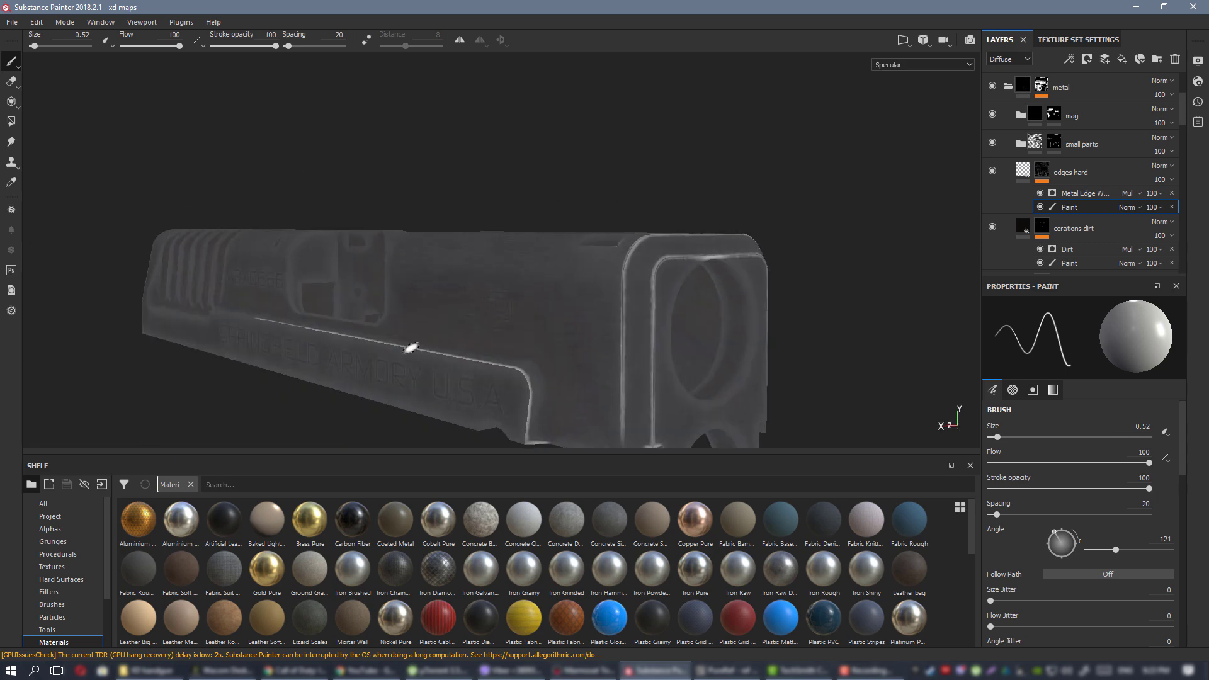
middle_click_drag(409, 346, 407, 208, "alt")
left_click_drag(407, 208, 383, 207, "alt")
right_click_drag(384, 207, 428, 189, "alt")
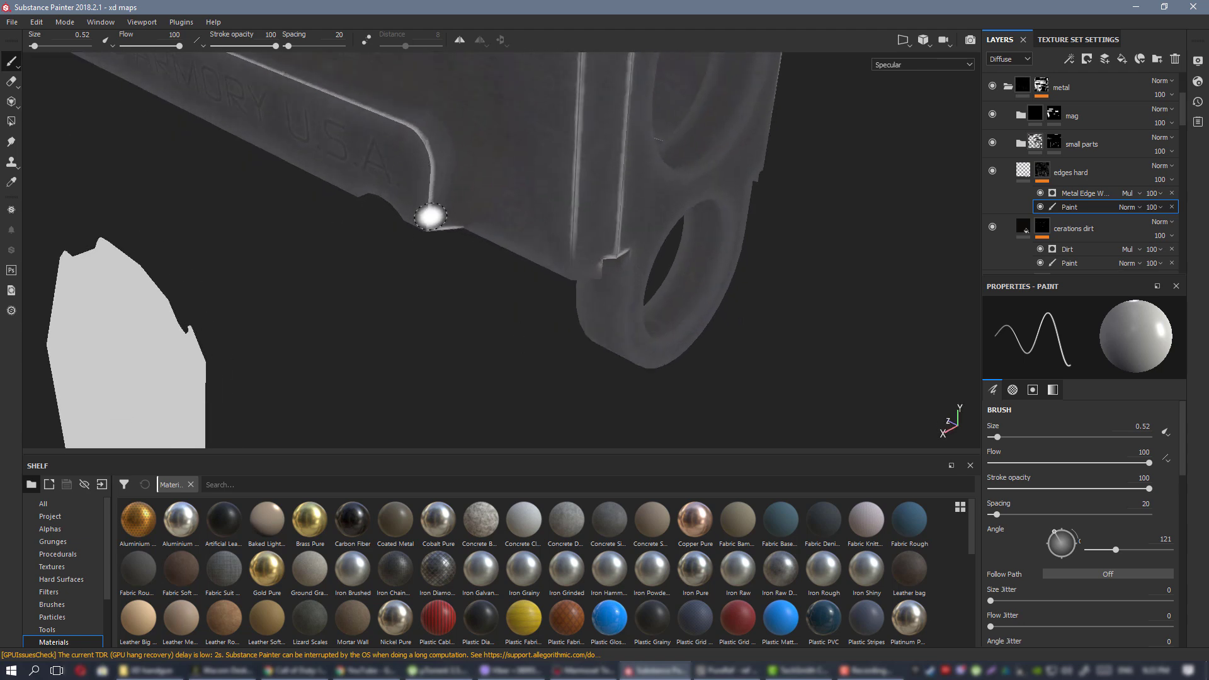
left_click_drag(527, 208, 420, 231, "alt")
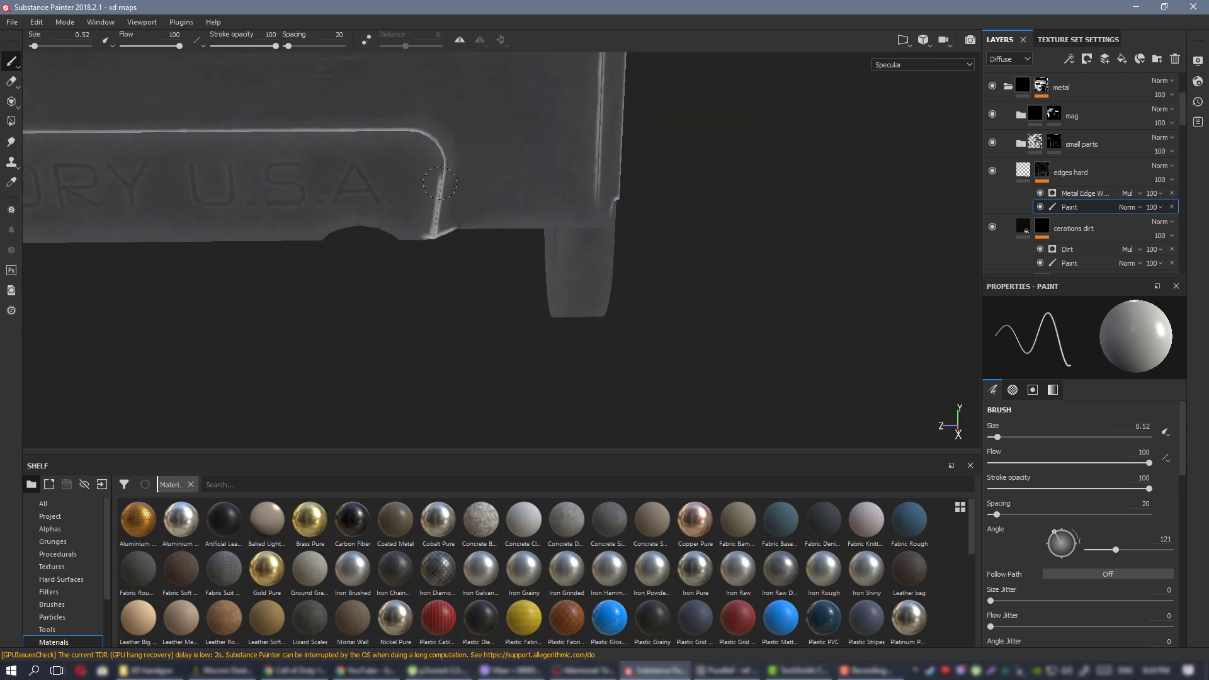
Extend the wear rearward along the edge above SPRINGFIELD ARMORY with a 0.98 brush and mask out the overspill on the lettering.
middle_click_drag(188, 135, 703, 293, "alt")
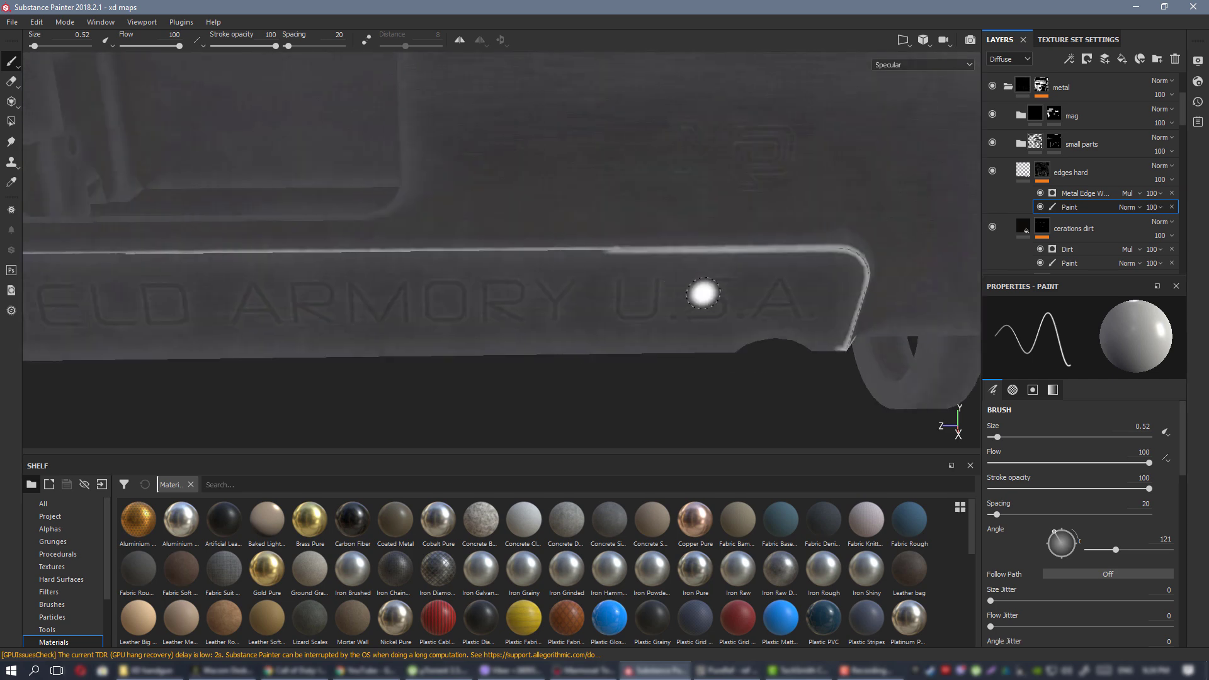
mouse_move(603, 243)
right_mouse_down("ctrl")
mouse_move(648, 251)
mouse_move(609, 250)
right_mouse_up("ctrl")
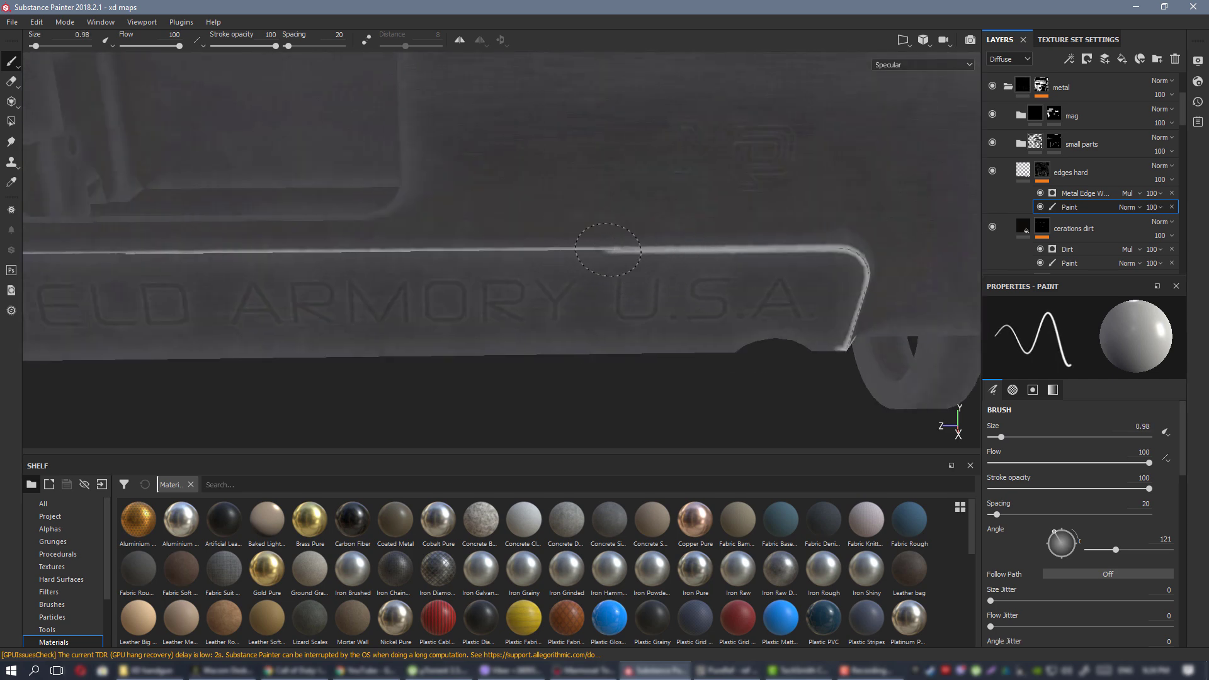
left_click_drag(368, 256, 187, 258)
right_click_drag(446, 267, 356, 232, "alt")
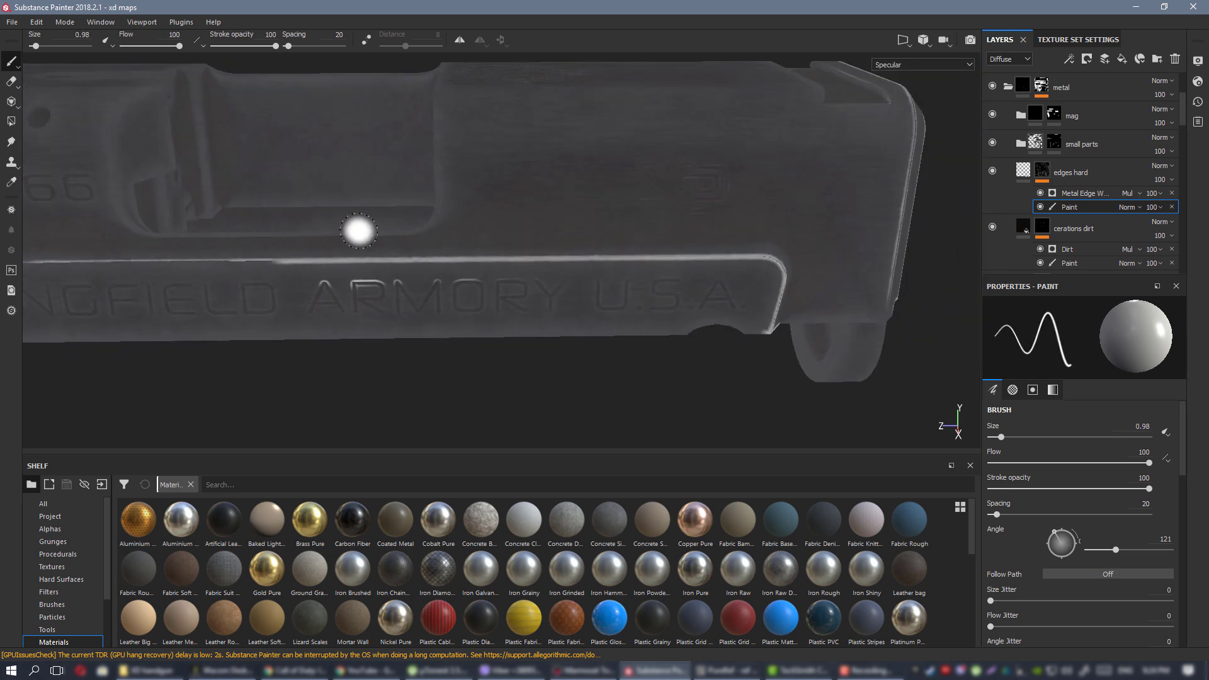
middle_click_drag(356, 232, 478, 199, "alt")
key("x")
left_click_drag(576, 255, 678, 258)
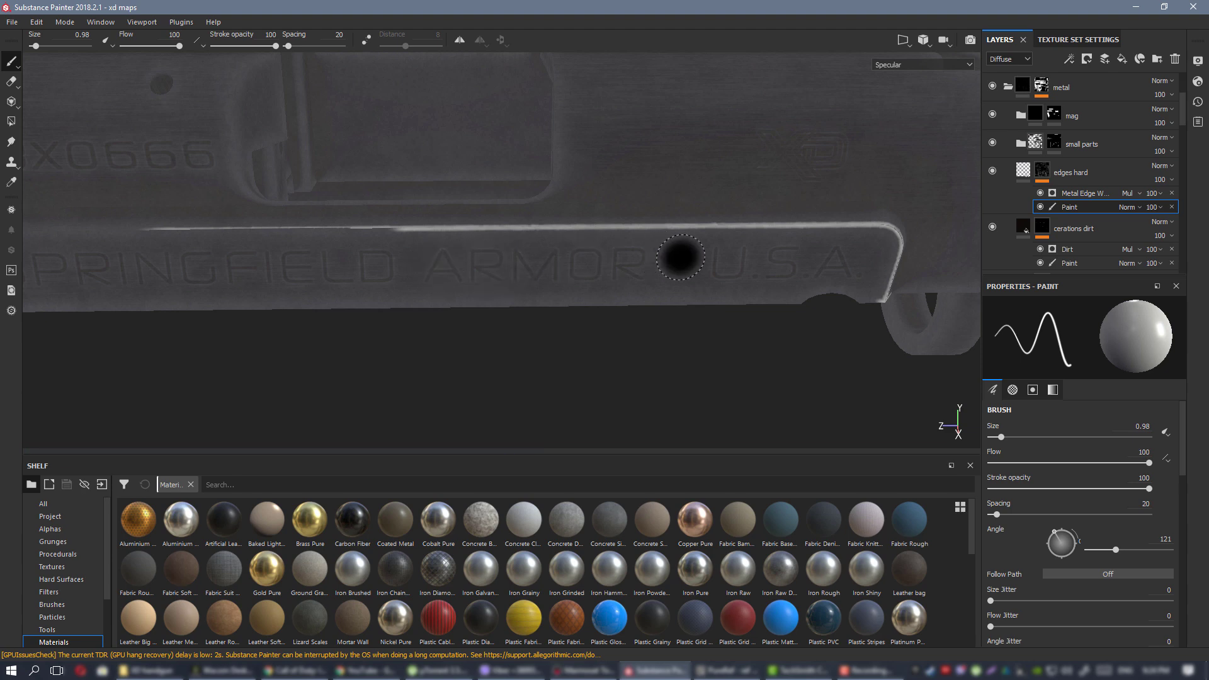
key("x")
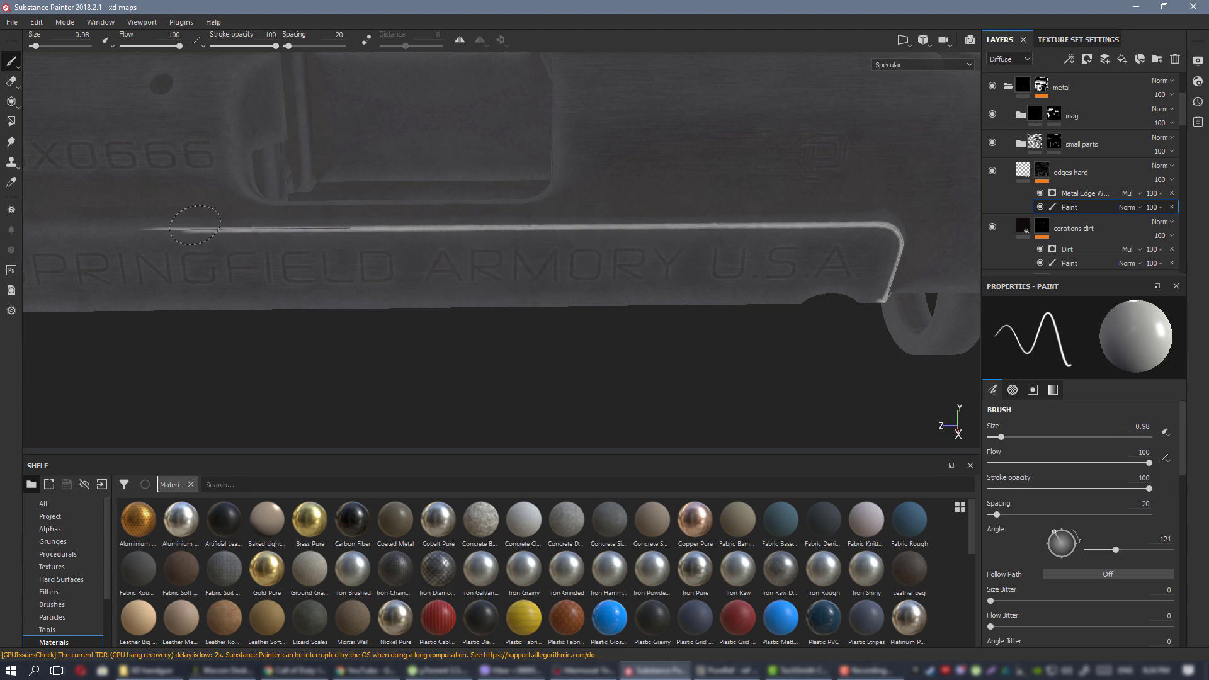
Paint wear along the front edge of the slide's ejection port with a 1.51 brush.
right_click_drag(431, 235, 186, 204, "alt")
middle_click_drag(624, 203, 469, 283, "alt")
mouse_move(479, 270)
left_mouse_down("alt")
mouse_move(471, 283)
mouse_move(535, 270)
left_mouse_up("alt")
right_click_drag(535, 270, 589, 257, "alt")
middle_click_drag(452, 283, 655, 251, "alt")
left_click_drag(656, 252, 678, 248, "alt")
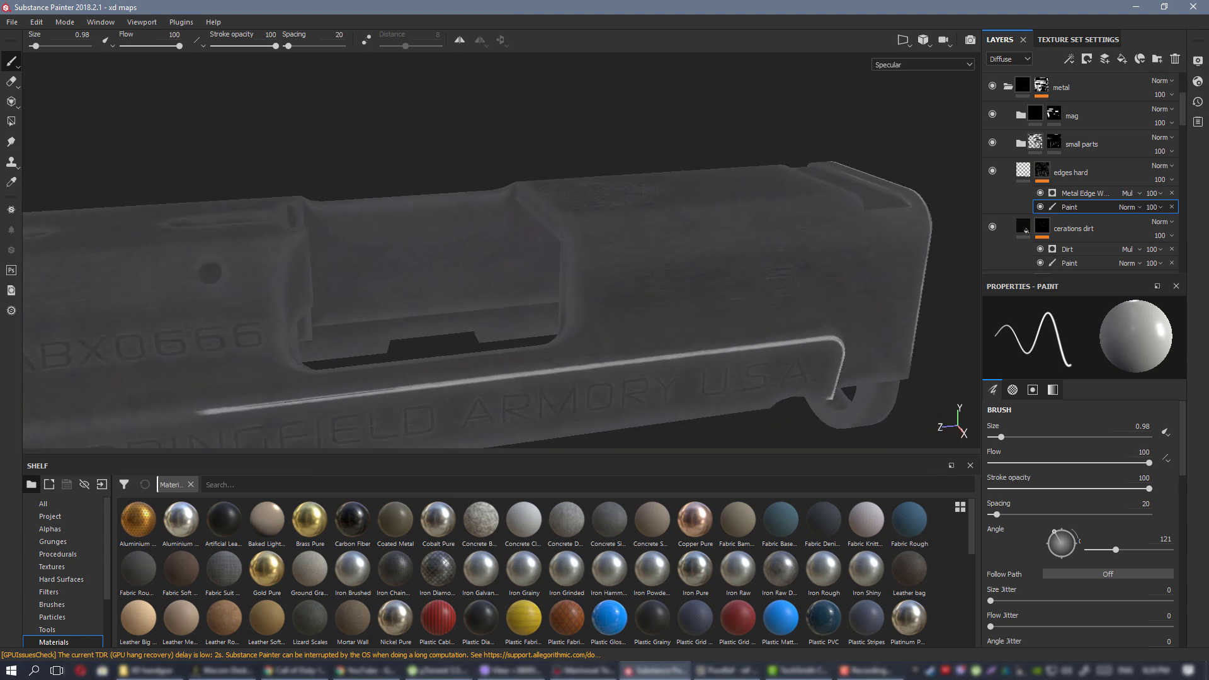
right_click_drag(591, 245, 609, 246, "ctrl")
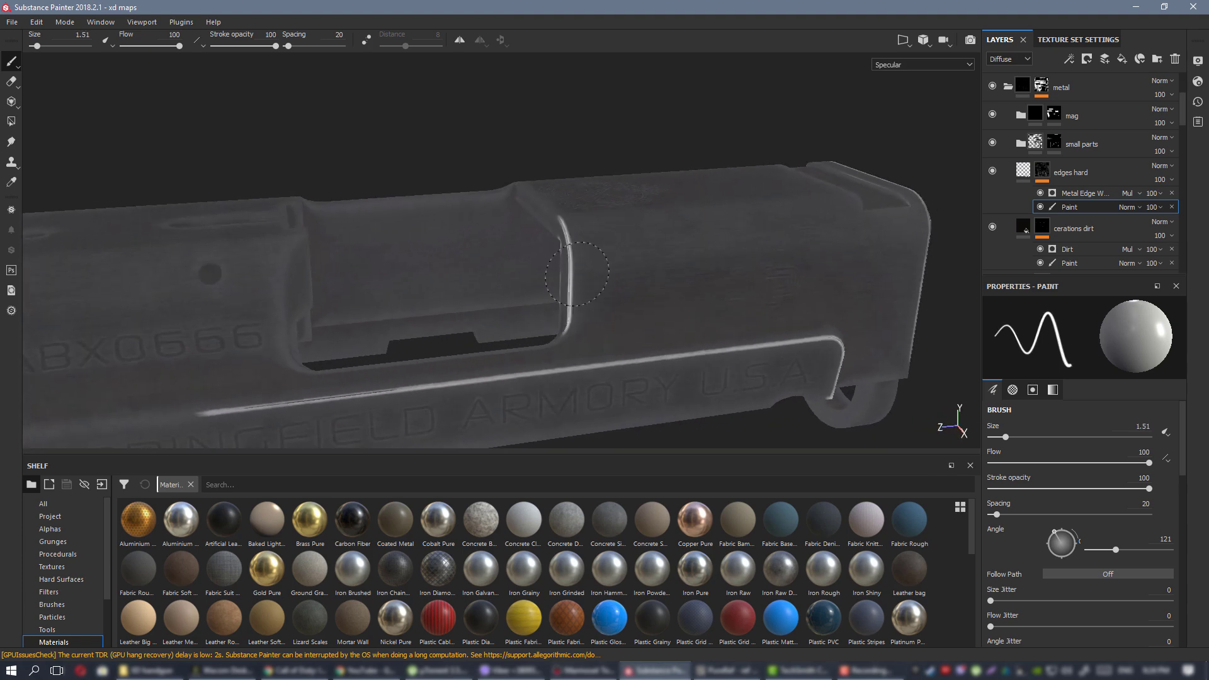
Extend the ejection port wear over the top of the slide and clean its overspill off the engraved emblem.
left_click_drag(554, 212, 521, 180, "alt")
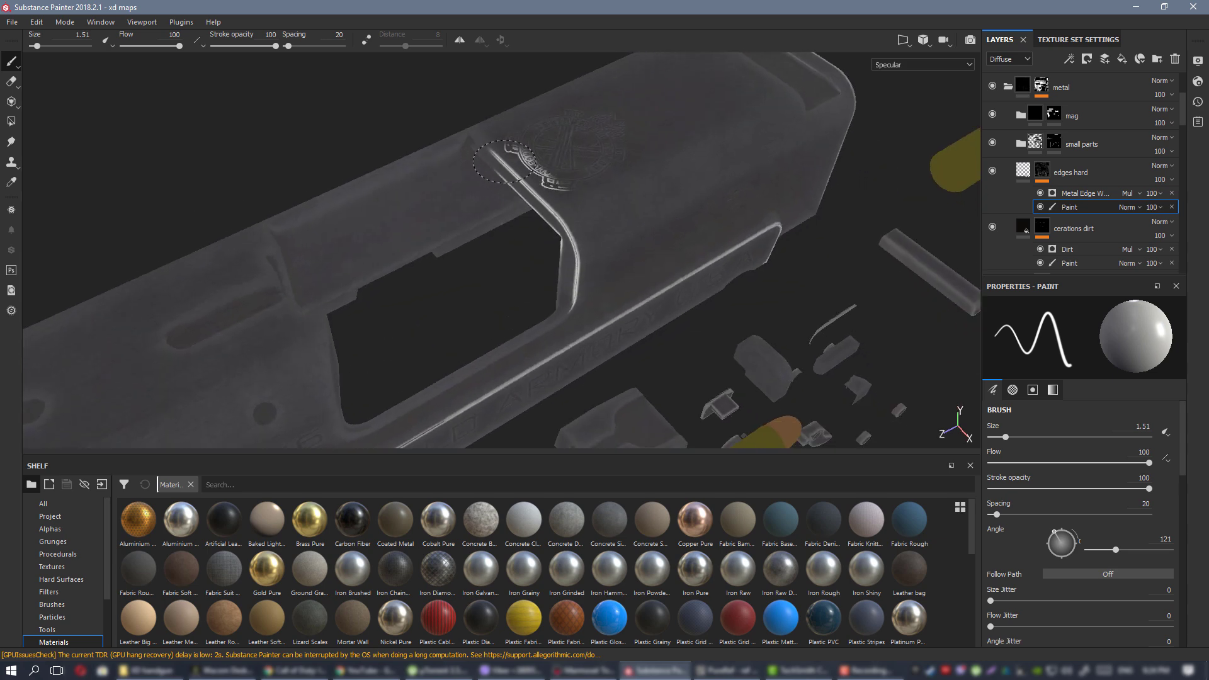
key("ctrl+z")
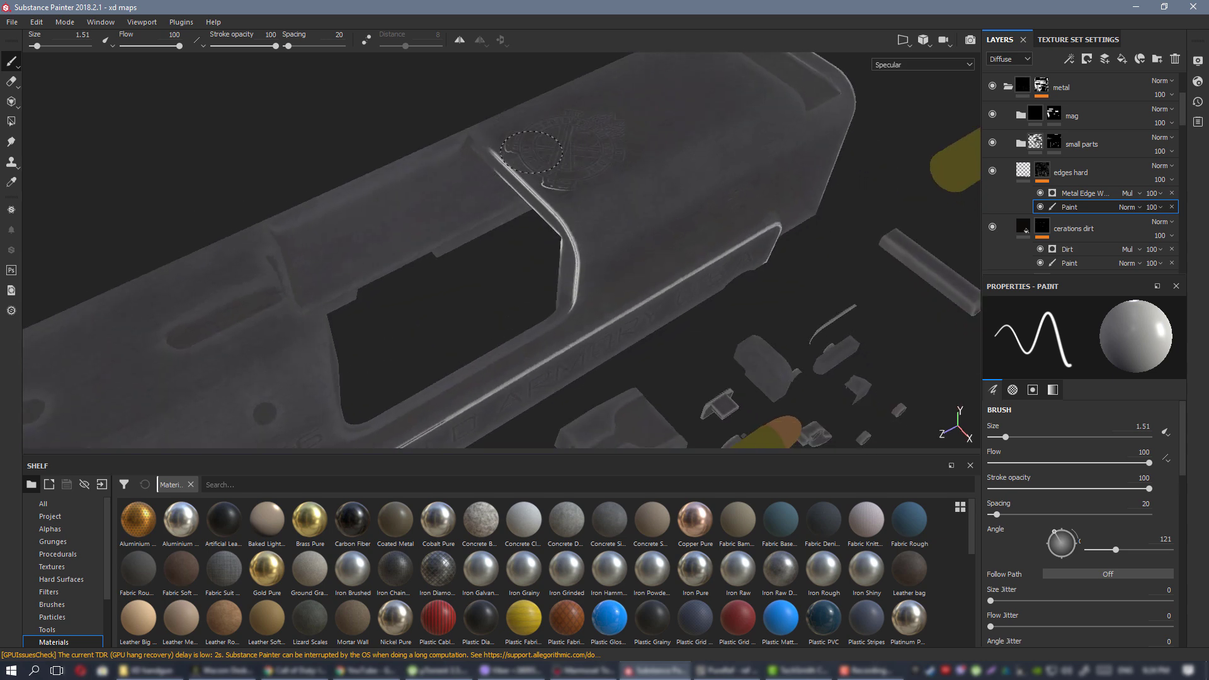
left_click_drag(565, 187, 728, 245, "alt")
right_click_drag(574, 281, 573, 283, "ctrl")
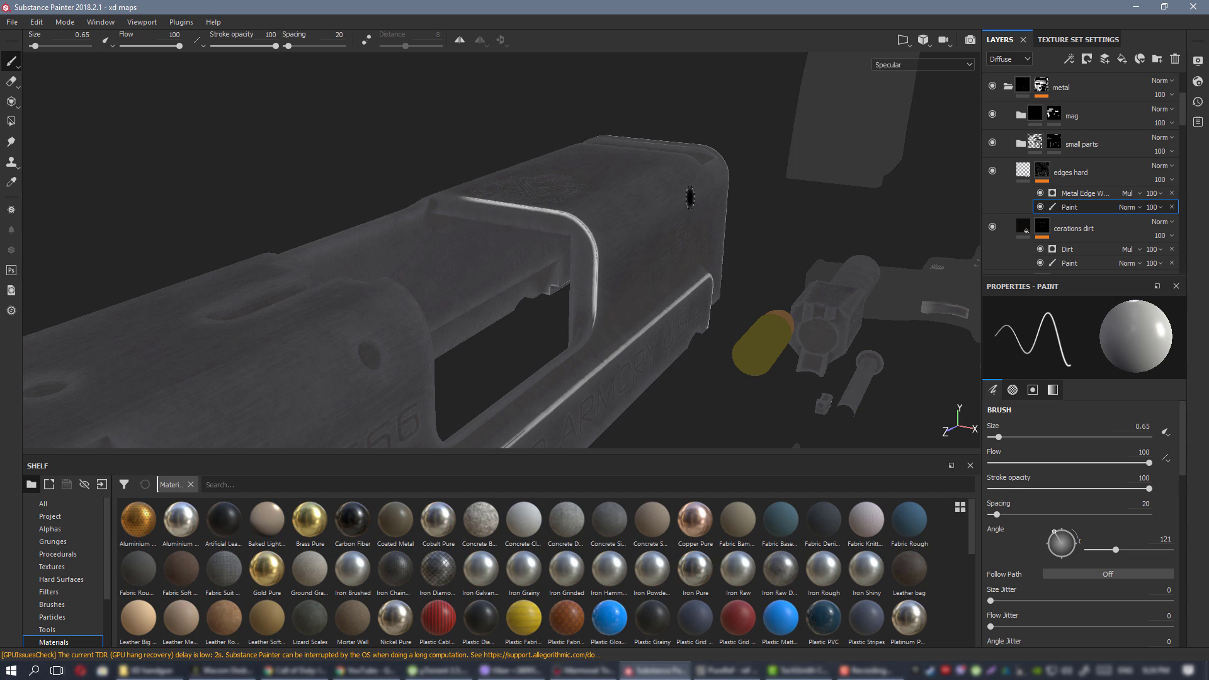
Paint wear along the edge behind and below the rear serrations on the Mod.2 side with a size 2 brush.
left_click_drag(690, 197, 451, 232, "alt")
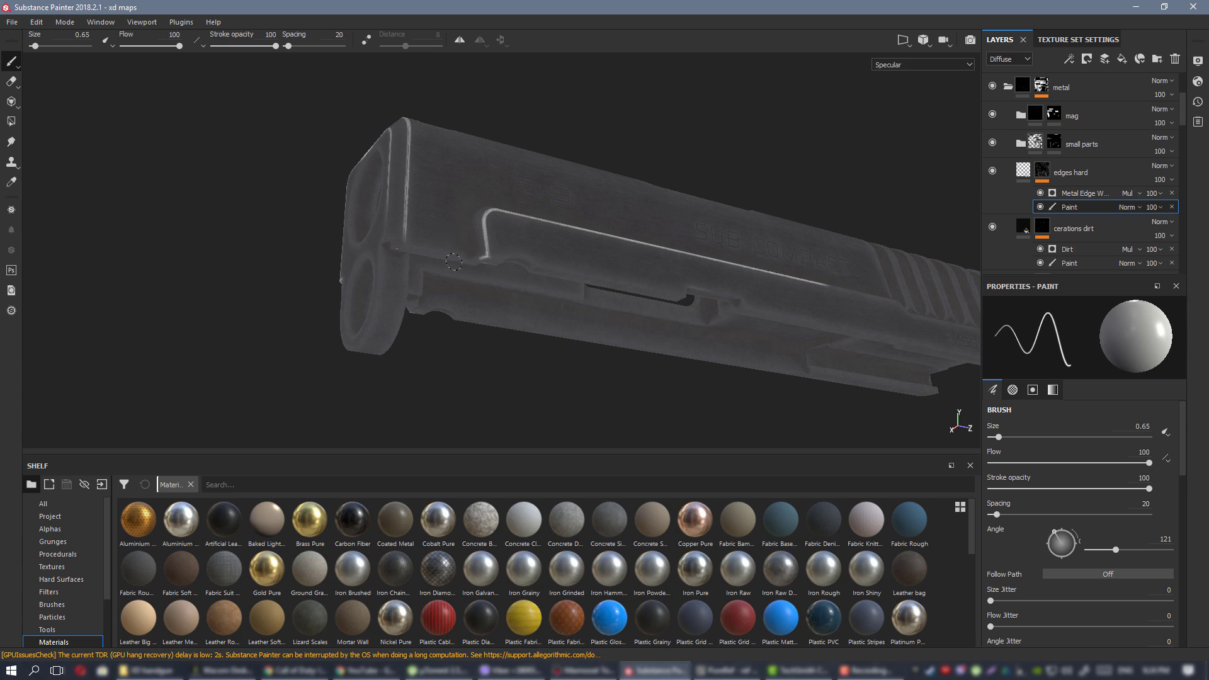
left_click_drag(453, 262, 531, 277, "alt")
middle_click_drag(507, 281, 201, 243, "alt")
right_click_drag(636, 334, 753, 413, "alt")
left_click_drag(497, 286, 558, 290, "alt")
right_click_drag(579, 277, 587, 271, "ctrl")
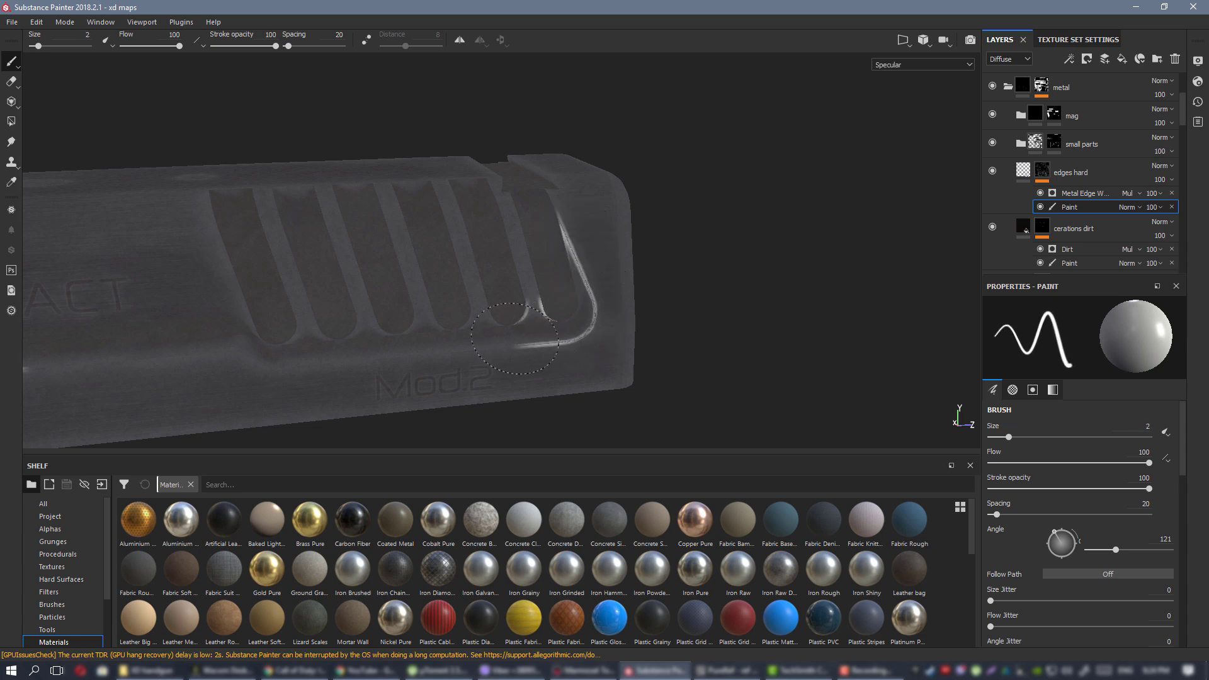
left_click_drag(490, 346, 430, 351)
Mask out the stray wear inside the rear serrations on the Mod.2 side with a 0.87 brush.
left_click_drag(566, 267, 508, 241, "alt")
right_click_drag(429, 222, 569, 349, "alt")
key("x")
right_click_drag(589, 396, 564, 391, "ctrl")
middle_click_drag(564, 391, 592, 351, "alt")
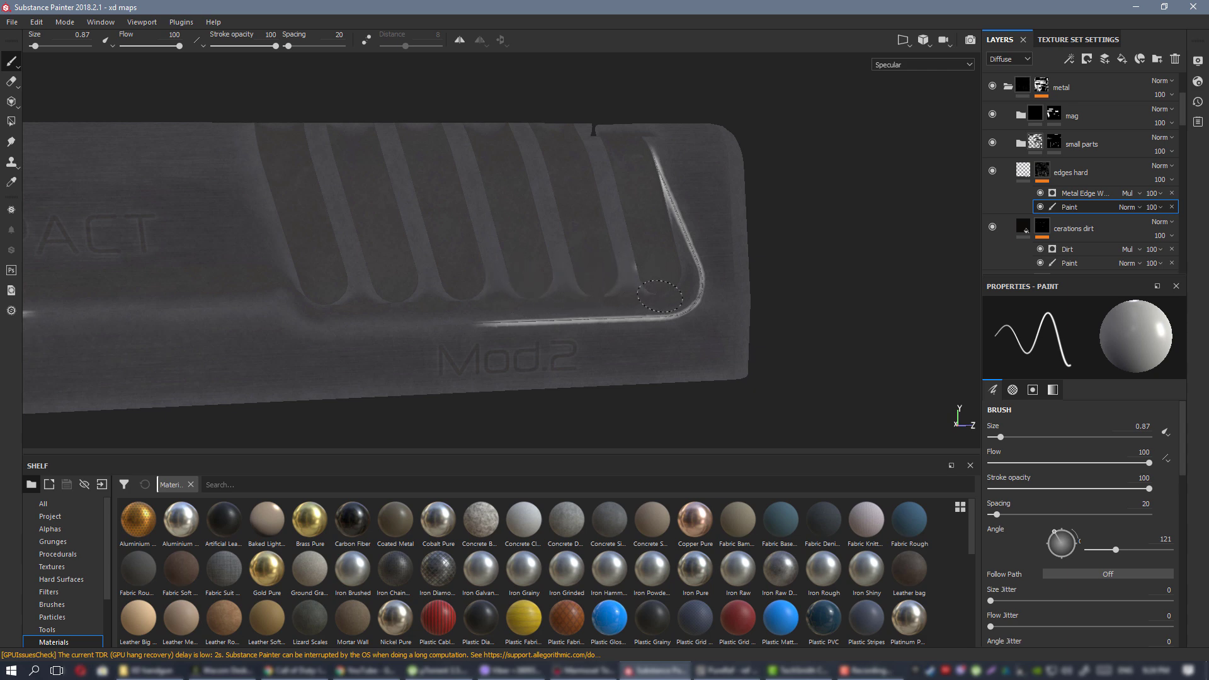
Paint matching wear along the edge behind and below the rear serrations on the SPRINGFIELD ARMORY side.
right_click_drag(655, 247, 592, 252, "alt")
left_click_drag(592, 252, 535, 246, "alt")
right_click_drag(535, 245, 604, 252, "alt")
mouse_move(503, 247)
left_mouse_down("alt")
mouse_move(480, 243)
mouse_move(415, 311)
mouse_move(418, 344)
left_mouse_up("alt")
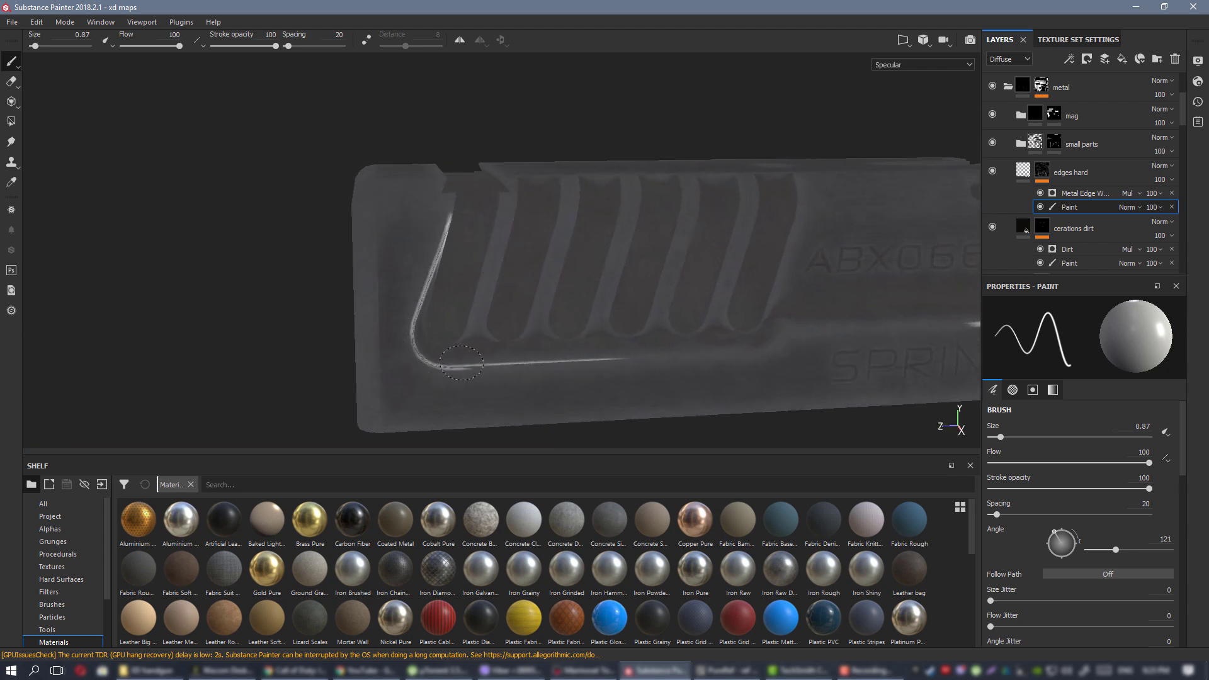
Fade the rear end of the wear line above the SPRINGFIELD lettering with a 3.72 brush at 21 flow.
right_click_drag(685, 370, 289, 186, "alt")
left_click_drag(289, 186, 443, 202, "alt")
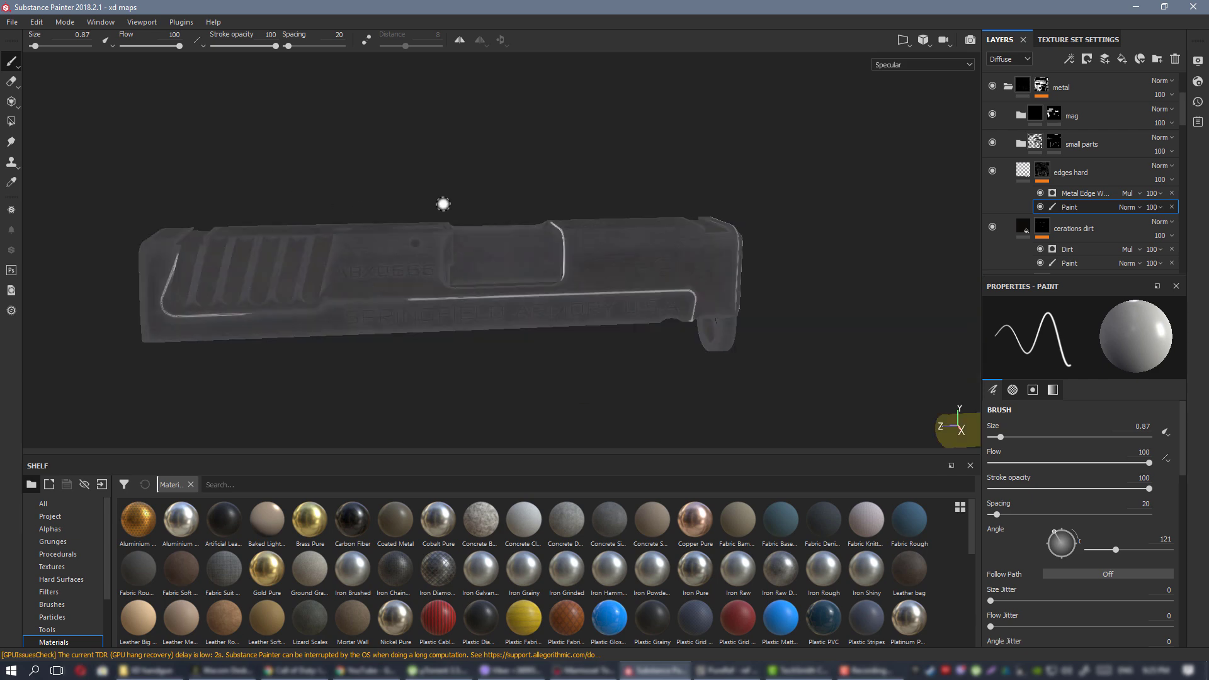
right_click_drag(443, 202, 724, 352, "alt")
mouse_move(724, 352)
left_mouse_down("alt")
mouse_move(569, 305)
mouse_move(529, 308)
left_mouse_up("alt")
middle_click_drag(529, 308, 626, 184, "alt")
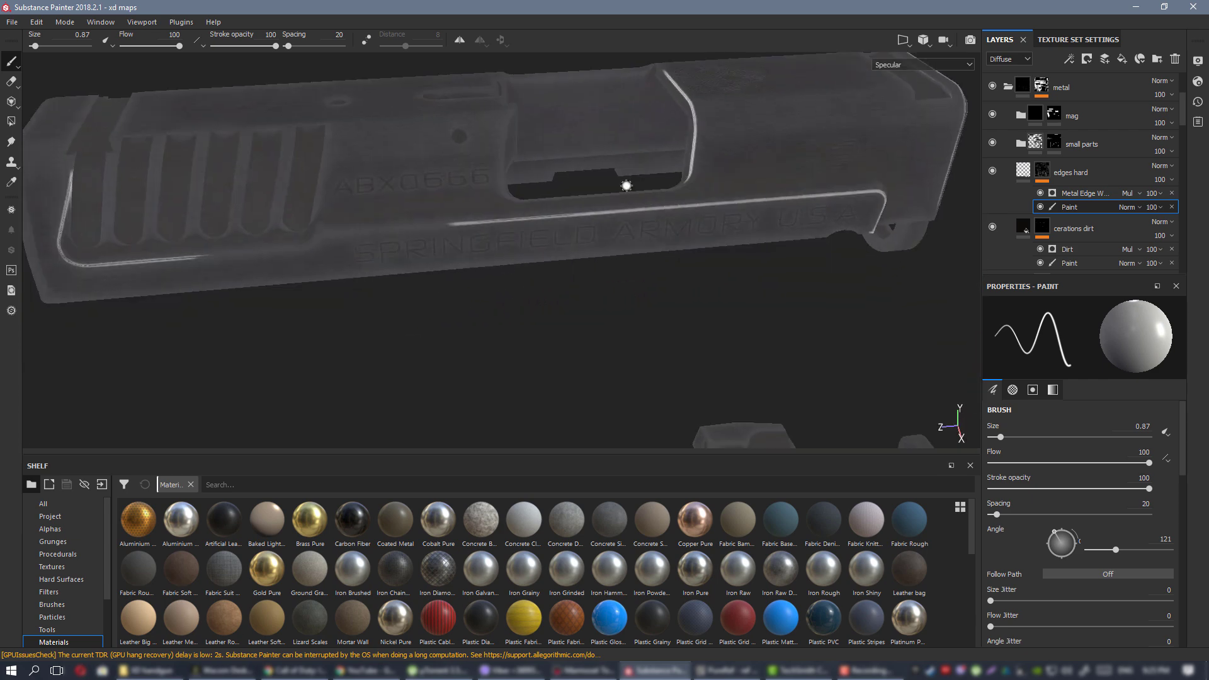
right_click_drag(557, 280, 551, 226, "alt")
left_click_drag(550, 226, 553, 230, "alt")
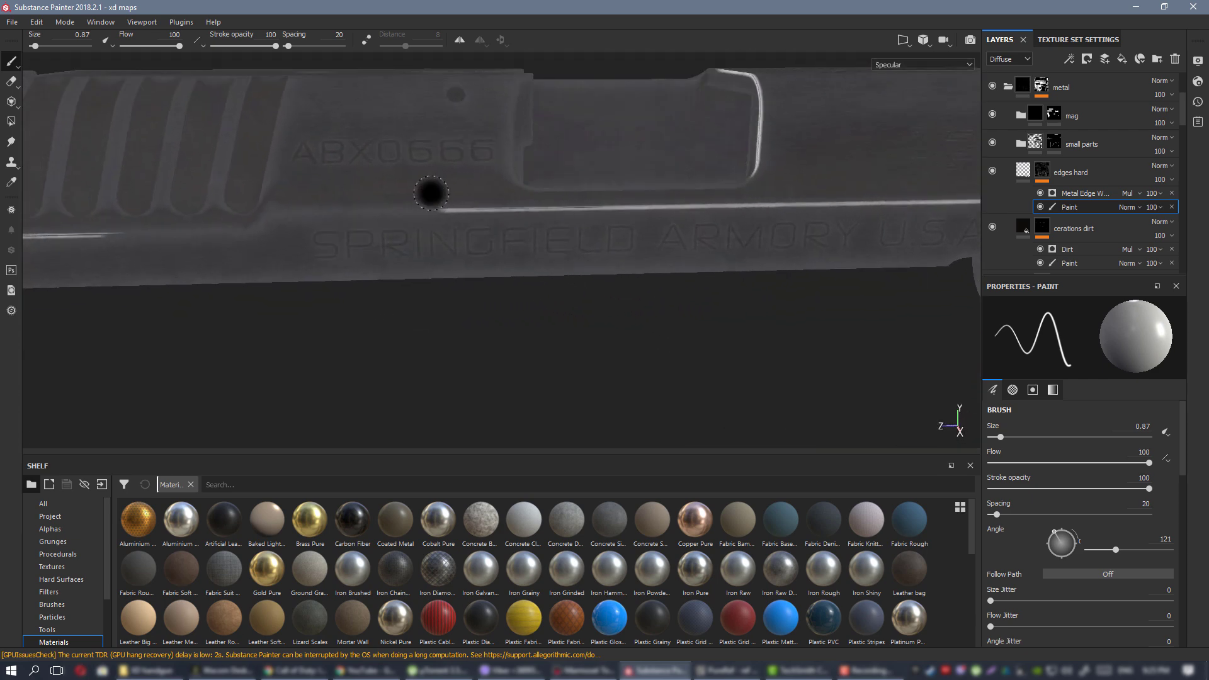
mouse_move(443, 210)
right_mouse_down("ctrl")
mouse_move(454, 208)
mouse_move(436, 210)
right_mouse_up("ctrl")
middle_click_drag(436, 210, 388, 233, "alt")
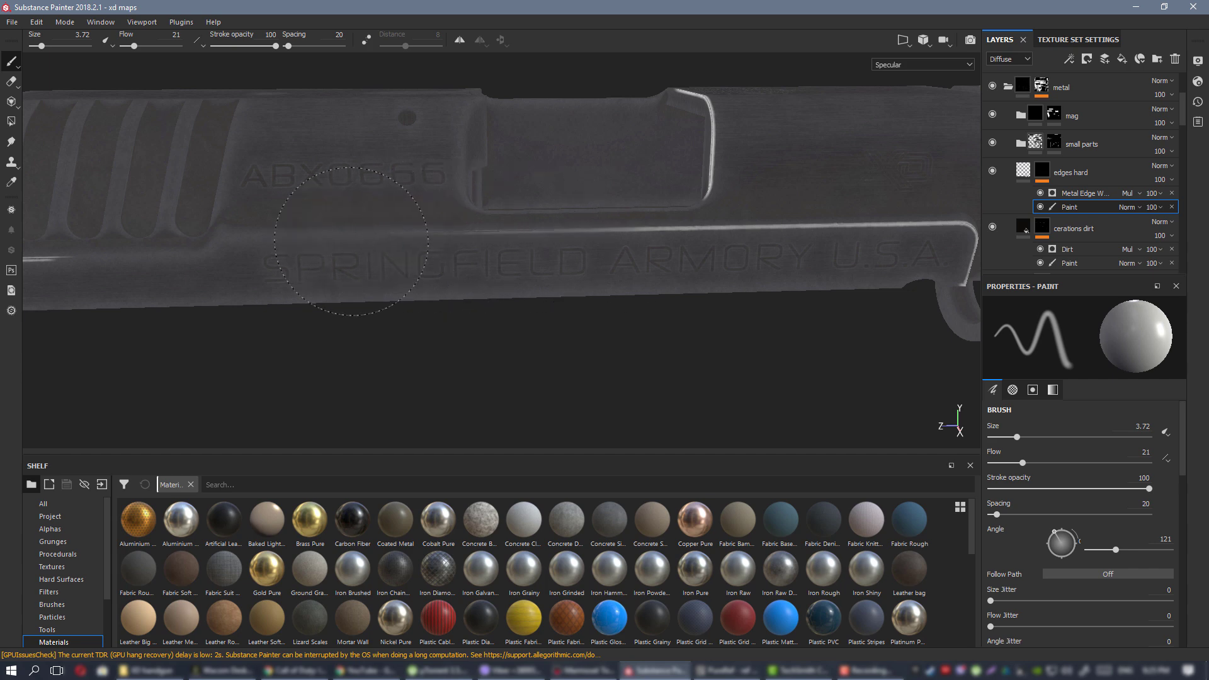
Soften the rear fade of the wear line above the SPRINGFIELD ARMORY lettering and fade the matching line on the SUB-COMPACT side.
left_click_drag(352, 241, 519, 245)
right_click_drag(664, 238, 543, 215, "alt")
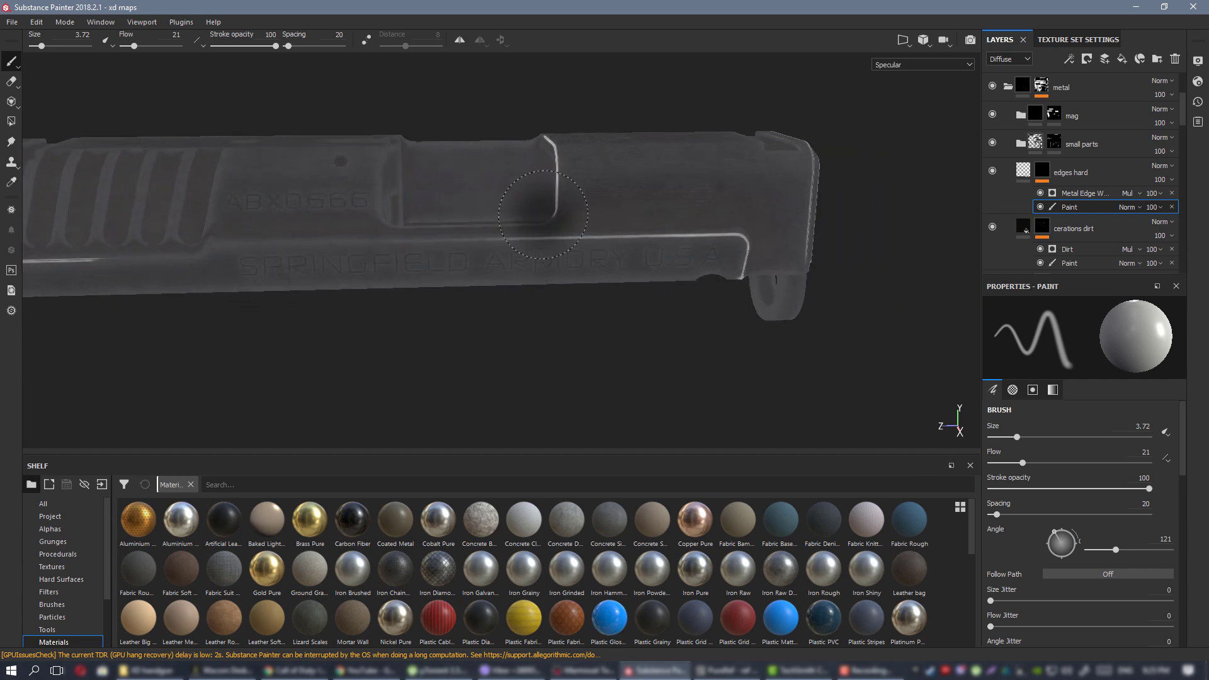
left_click_drag(543, 215, 569, 203, "alt")
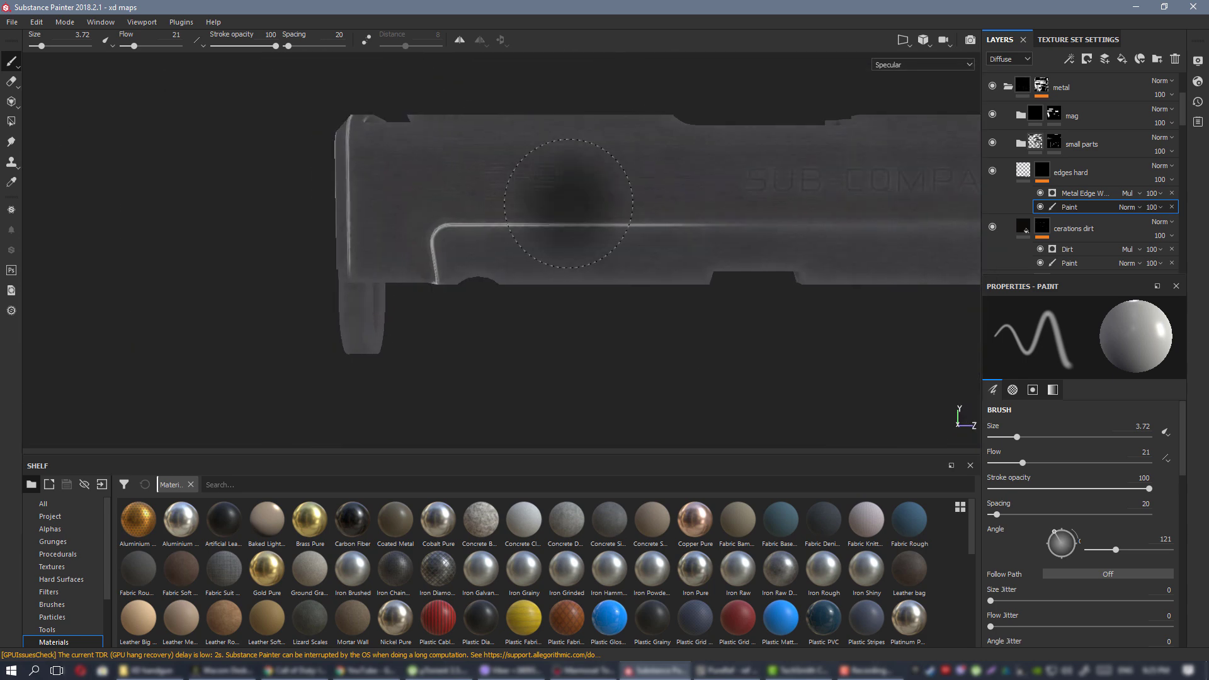
Mask out the lower end of the curved front wear line on the XD-9 SUB-COMPACT side with 0.86 and 1.22 brushes.
right_click_drag(568, 203, 577, 237, "alt")
left_click_drag(578, 237, 586, 242, "alt")
right_click_drag(508, 317, 463, 317, "ctrl")
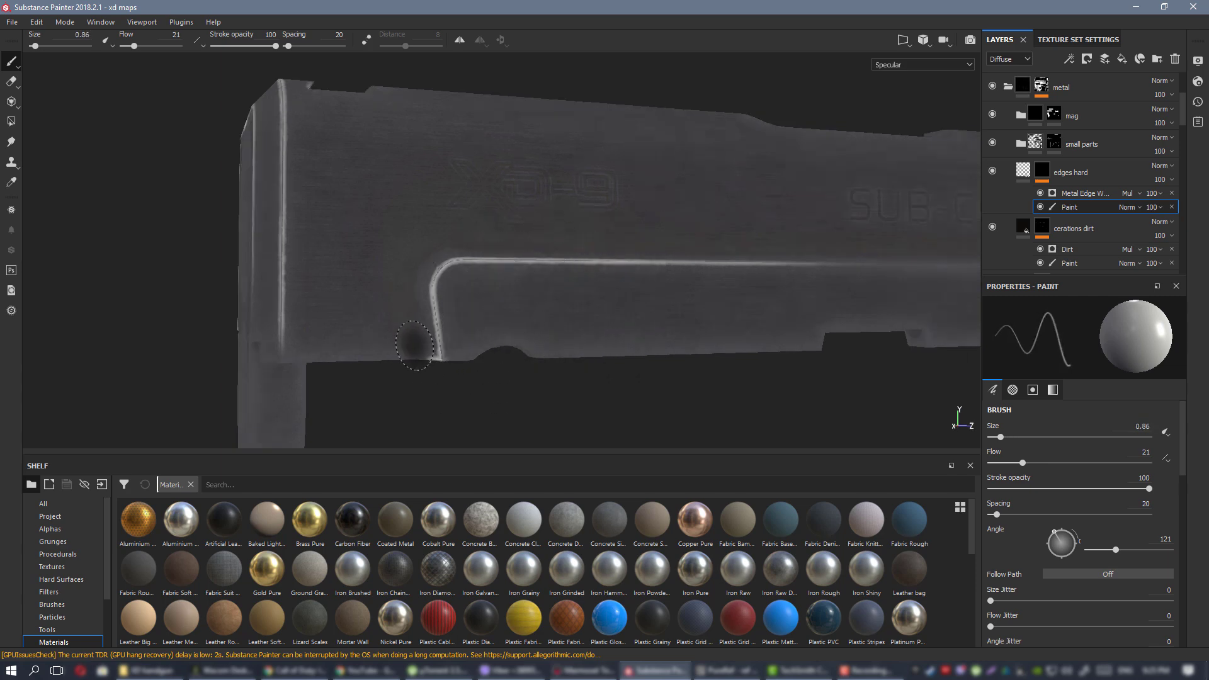
left_click_drag(430, 352, 435, 351)
right_click_drag(443, 343, 446, 343, "ctrl")
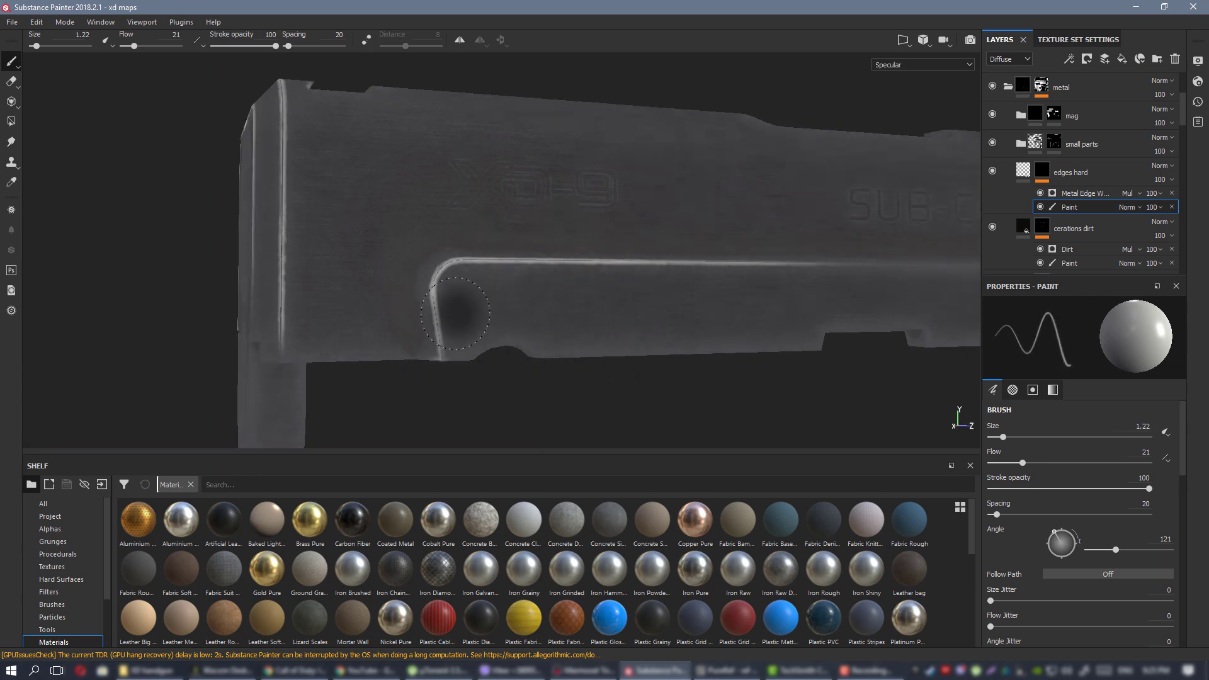
left_click(455, 368)
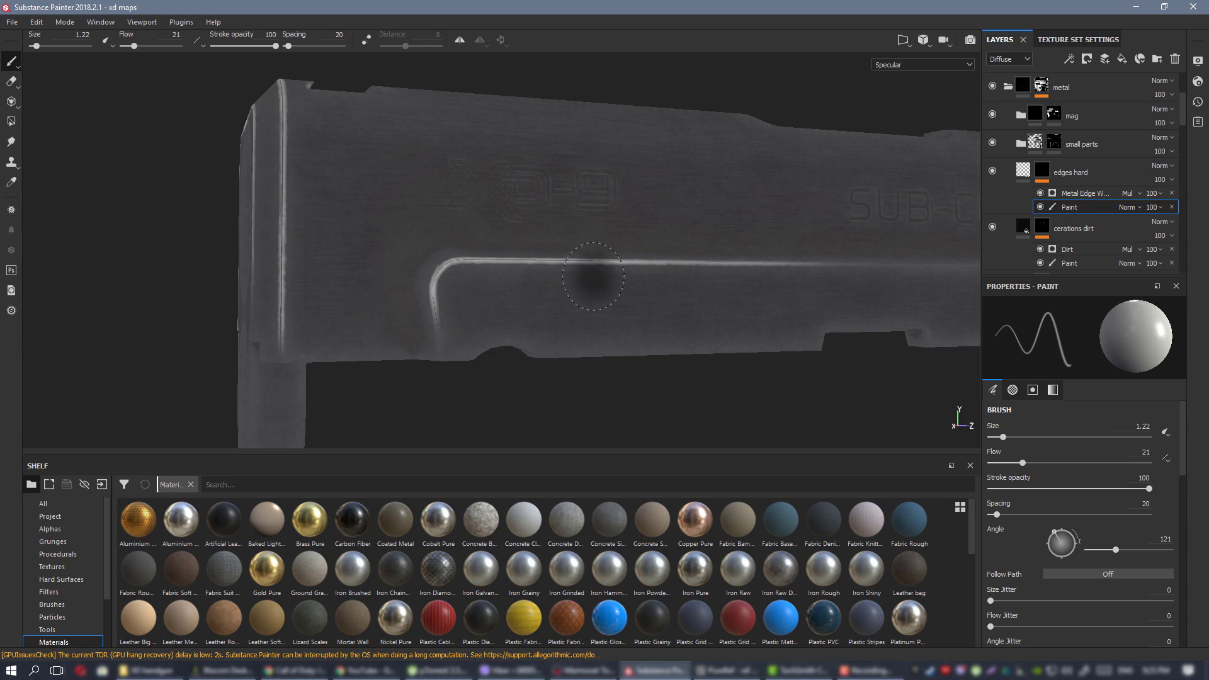
Fade the lower end of the curved front wear line beside the U.S.A. lettering with the 1.22 brush.
left_click_drag(722, 340, 239, 395, "alt")
middle_click_drag(267, 348, 507, 230, "alt")
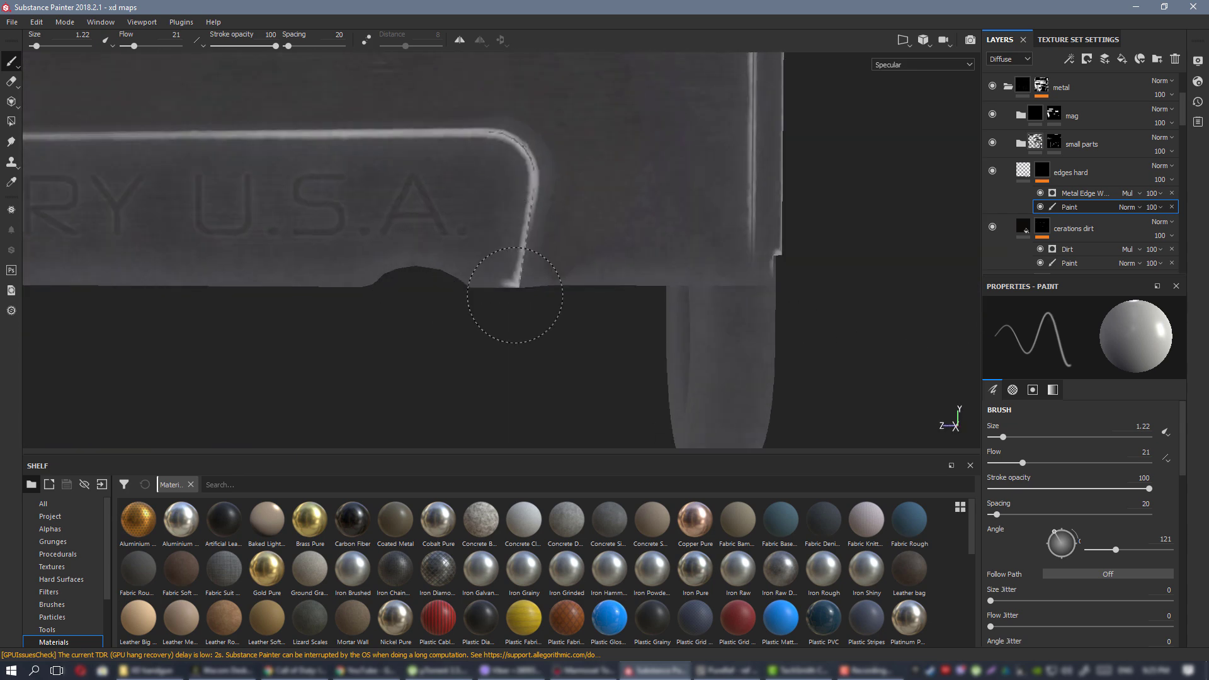
scroll(500, 256, "down", 5)
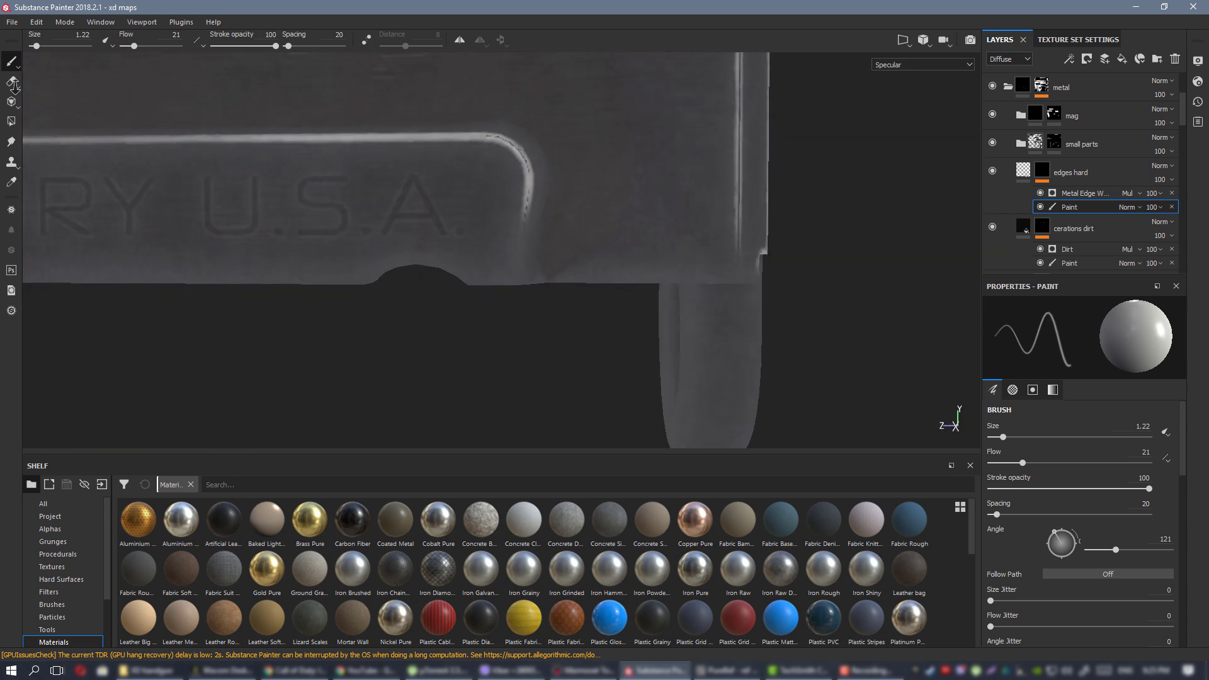
Fade the lower ends of the wear along the slide's muzzle edges on both sides with a 3.05 brush.
mouse_move(497, 252)
left_mouse_down("alt")
mouse_move(440, 205)
mouse_move(460, 315)
left_mouse_up("alt")
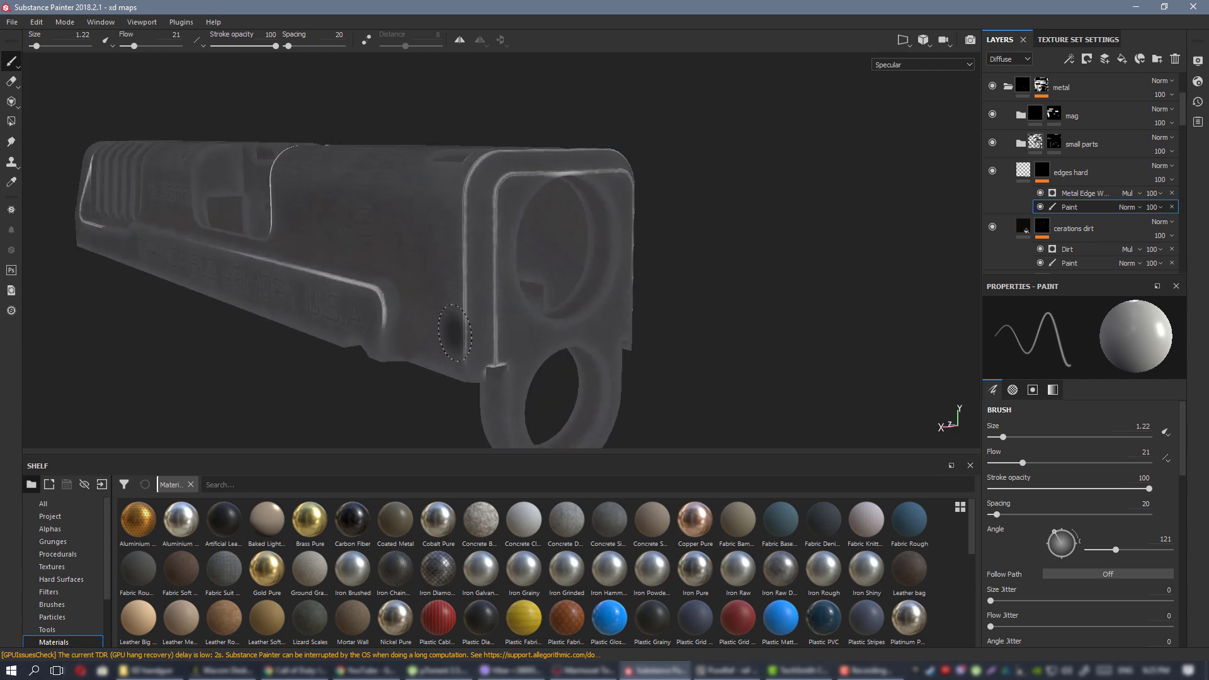
right_click_drag(459, 315, 472, 308, "ctrl")
left_click(471, 308)
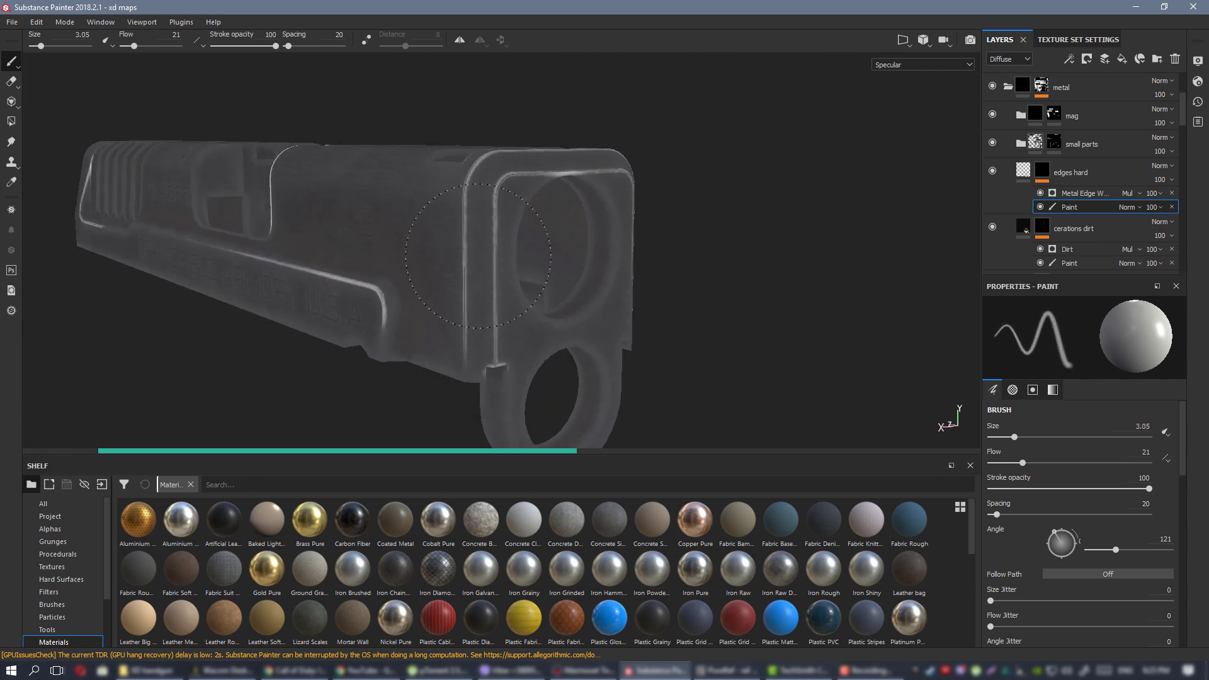
mouse_move(743, 289)
left_mouse_down("alt")
mouse_move(592, 268)
mouse_move(619, 258)
left_mouse_up("alt")
middle_click_drag(619, 258, 558, 259, "alt")
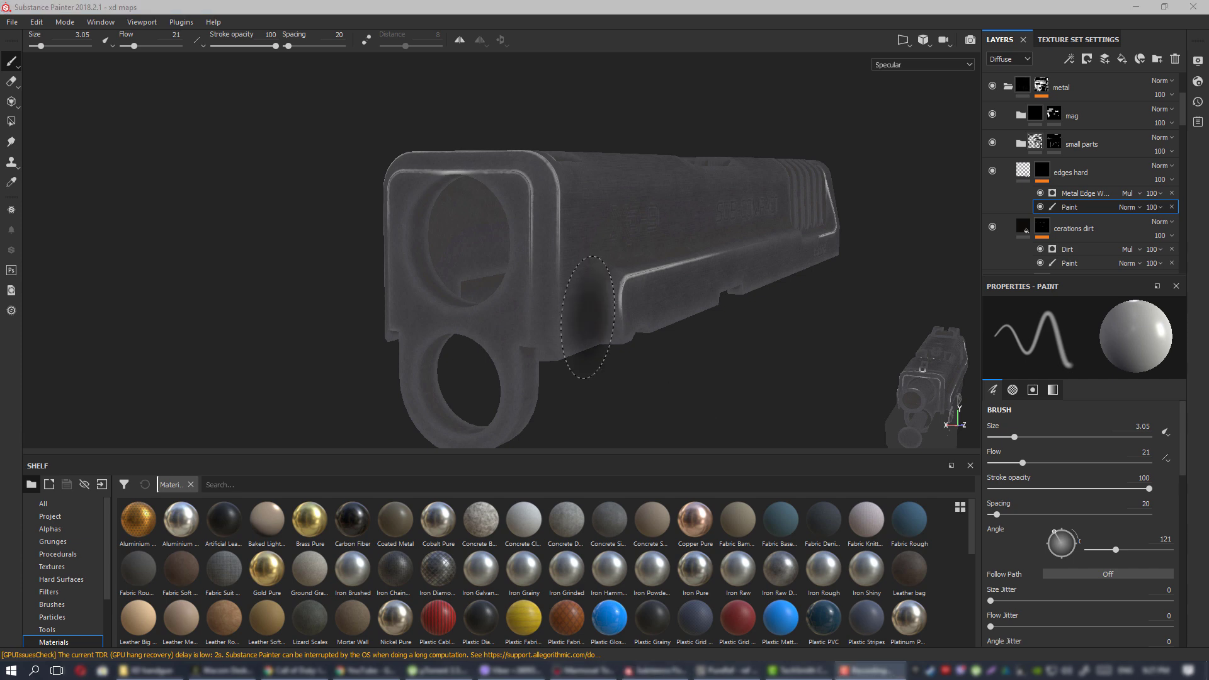
Examine the slide's edge wear from several sides in the Material view.
middle_click_drag(645, 217, 651, 278, "alt")
left_click_drag(651, 278, 559, 237, "alt")
right_click_drag(558, 237, 642, 255, "alt")
left_click_drag(787, 274, 718, 278, "alt")
middle_click_drag(717, 278, 610, 293, "alt")
key("m")
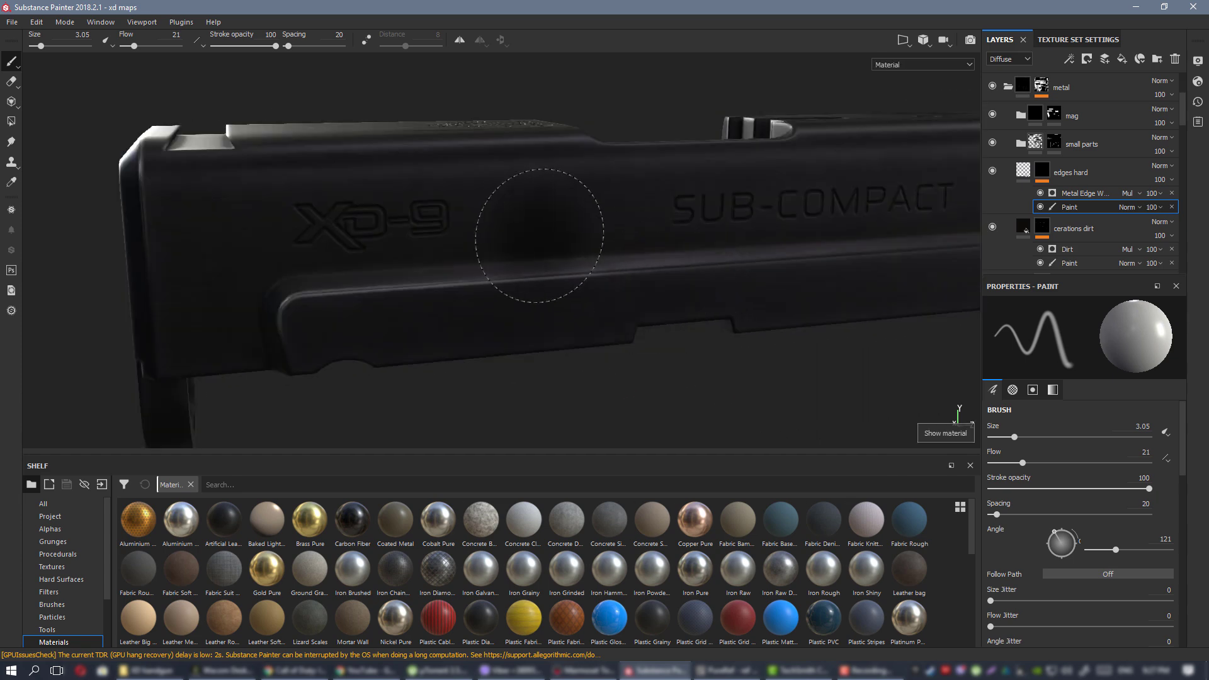
left_click_drag(513, 229, 626, 237, "alt")
right_click_drag(626, 237, 708, 238, "alt")
right_click_drag(708, 239, 629, 239, "alt")
middle_click_drag(629, 239, 599, 235, "alt")
mouse_move(598, 235)
left_mouse_down("alt")
mouse_move(661, 261)
mouse_move(539, 289)
mouse_move(851, 478)
left_mouse_up("alt")
left_click_drag(680, 207, 1014, 267, "alt")
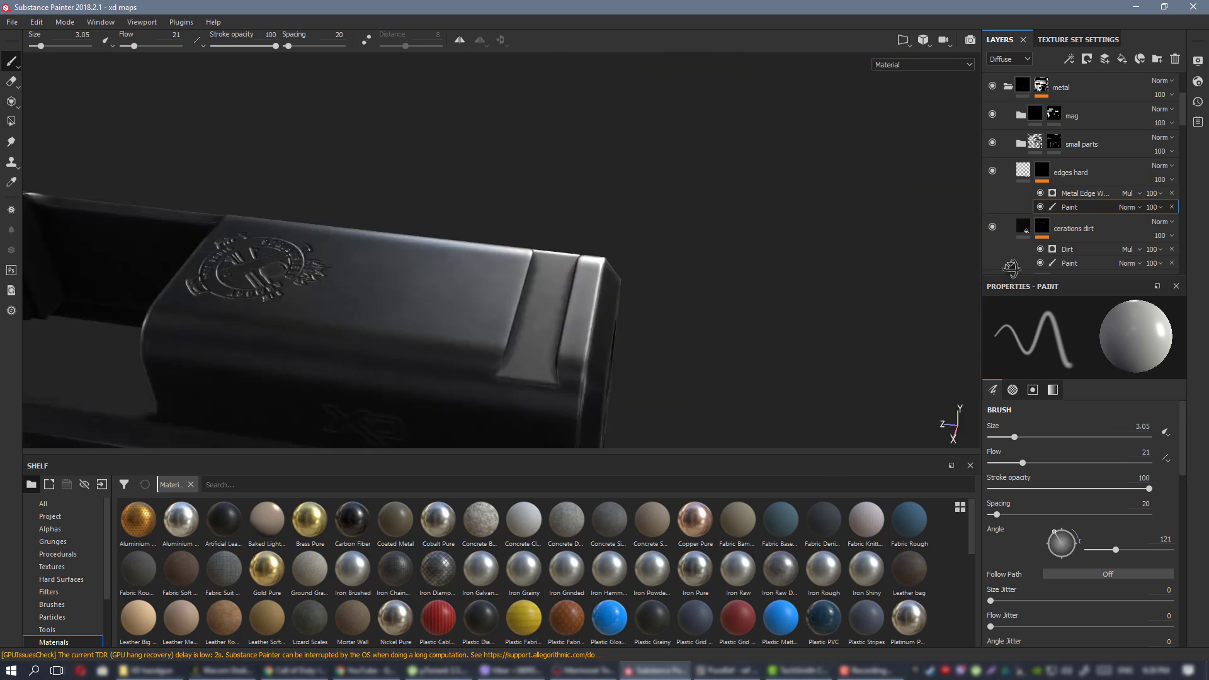
left_click_drag(466, 365, 527, 234, "alt")
right_click_drag(528, 235, 510, 238, "shift")
left_click_drag(623, 317, 488, 299, "alt")
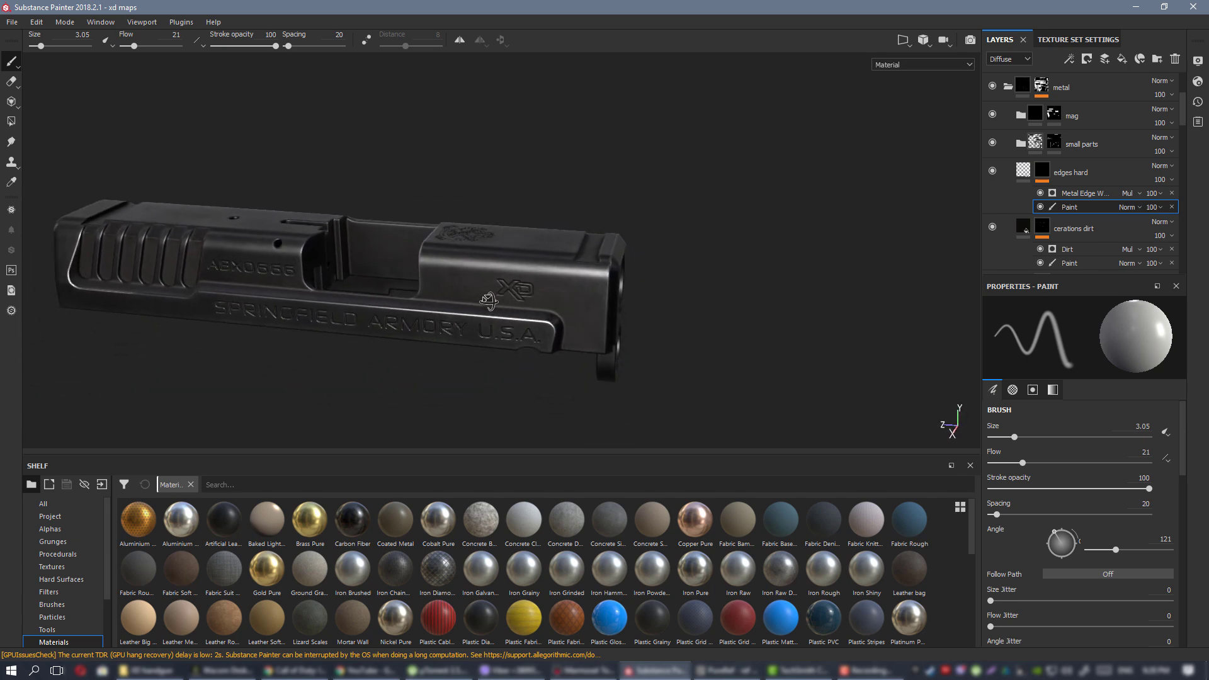
middle_click_drag(489, 299, 572, 275, "alt")
right_click_drag(535, 303, 615, 351, "alt")
left_click_drag(560, 302, 725, 297, "alt")
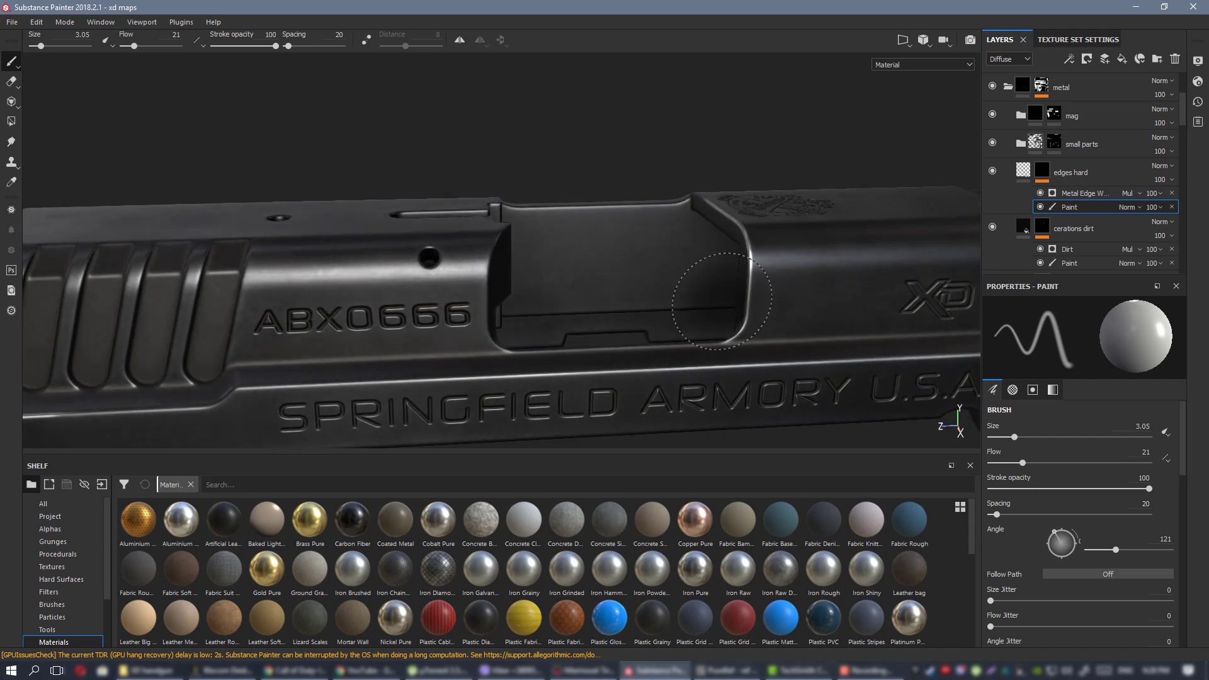
In the Specular view, fade and thin the wear along the ejection port's front edge with 1.45 and 0.65 brushes.
middle_click_drag(725, 296, 623, 297, "alt")
key("c")
key("c")
right_click_drag(623, 297, 615, 362, "alt")
left_click_drag(615, 362, 565, 331, "alt")
right_click_drag(565, 332, 571, 340, "ctrl")
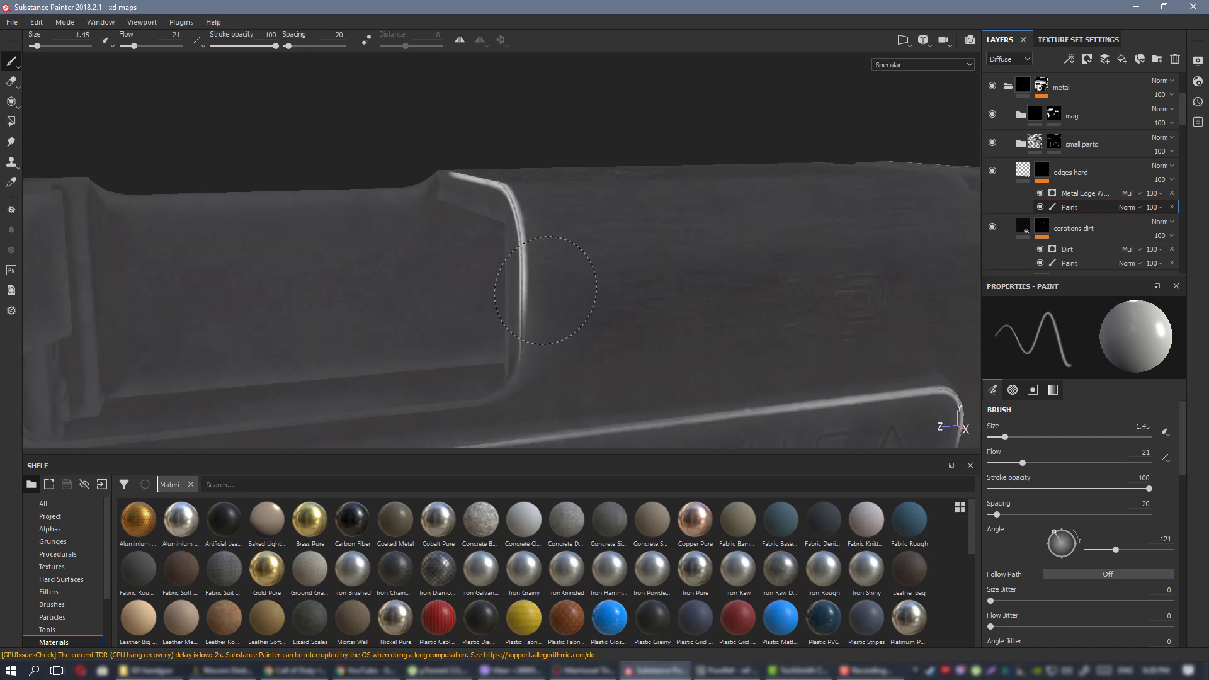
mouse_move(583, 202)
left_mouse_down("alt")
mouse_move(558, 202)
mouse_move(532, 274)
left_mouse_up("alt")
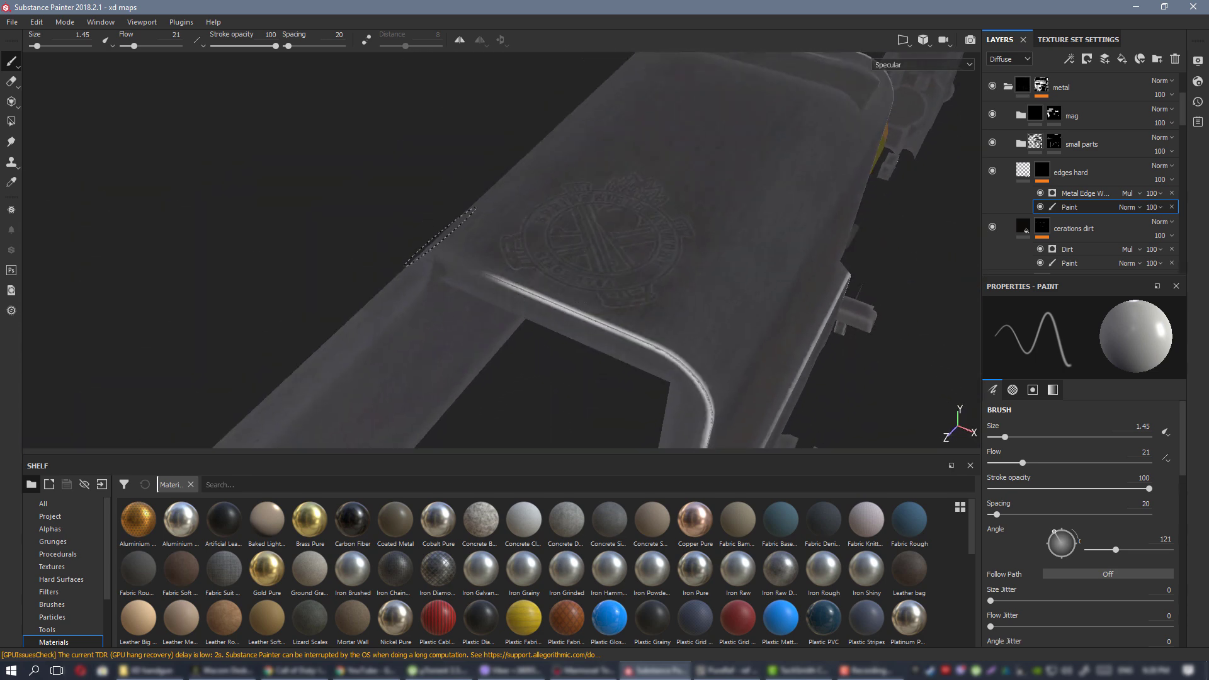
mouse_move(418, 221)
left_mouse_down("alt")
mouse_move(505, 171)
mouse_move(445, 204)
left_mouse_up("alt")
right_click_drag(408, 205, 403, 202, "ctrl")
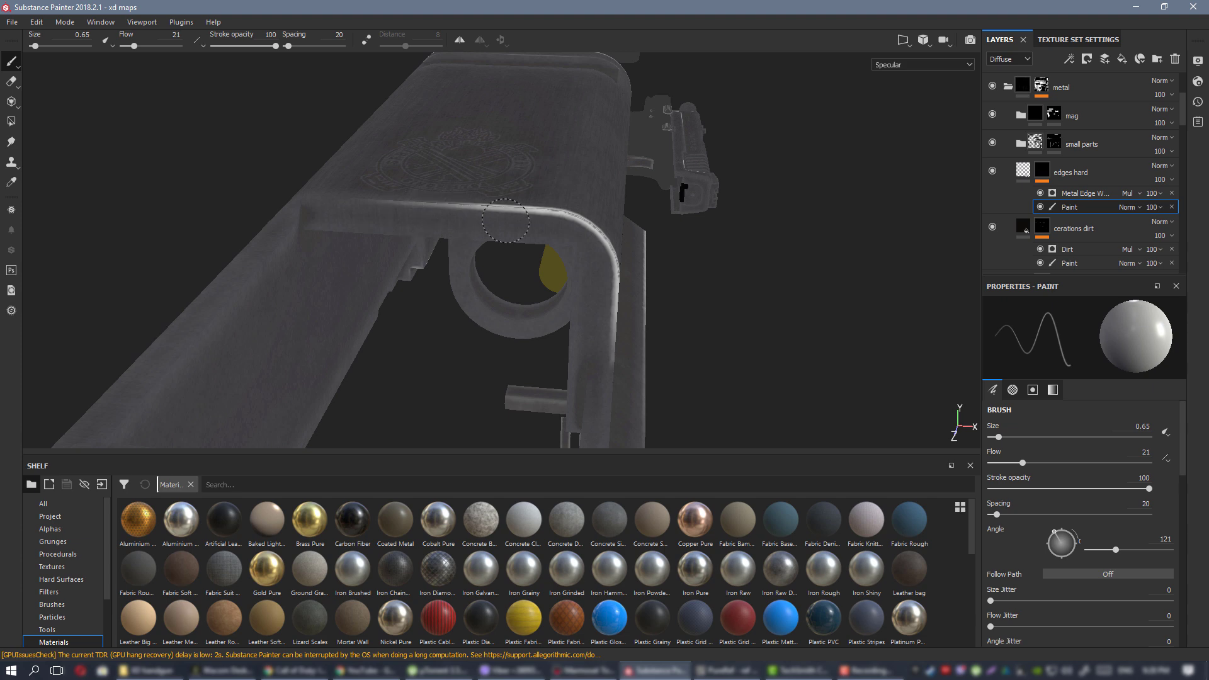
mouse_move(501, 221)
left_mouse_down("alt")
mouse_move(522, 227)
mouse_move(652, 396)
left_mouse_up("alt")
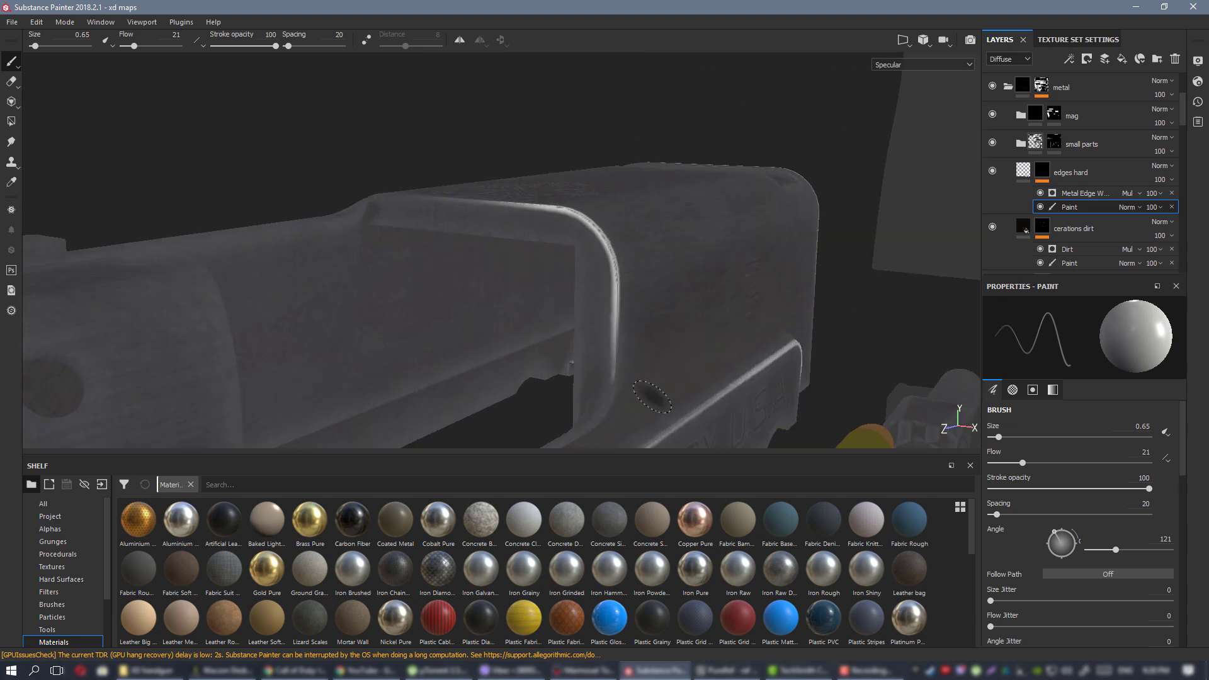
scroll(584, 257, "down", 5)
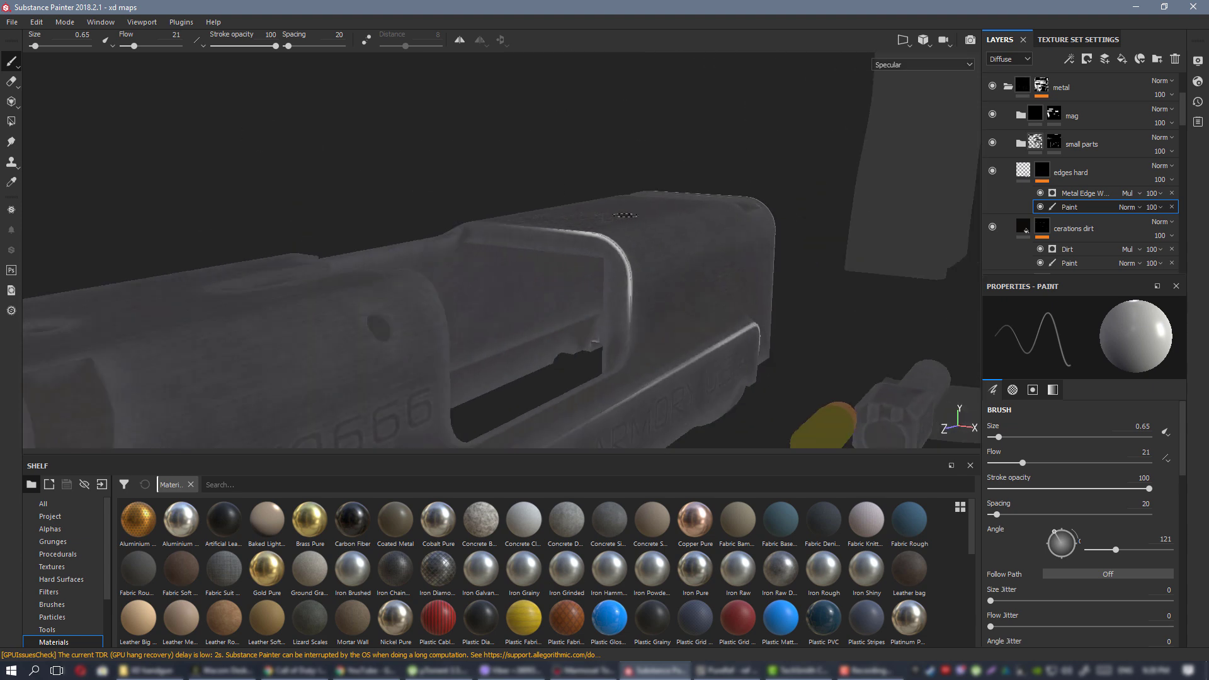
Paint wear along the ejection port's lower edge and around both lower corners on the ABX0666 side with the 0.65 brush.
mouse_move(585, 257)
left_mouse_down("alt")
mouse_move(667, 283)
mouse_move(711, 280)
mouse_move(648, 263)
mouse_move(776, 209)
mouse_move(554, 211)
mouse_move(599, 178)
mouse_move(646, 286)
left_mouse_up("alt")
scroll(623, 251, "up", 3)
left_click_drag(556, 303, 643, 291, "alt")
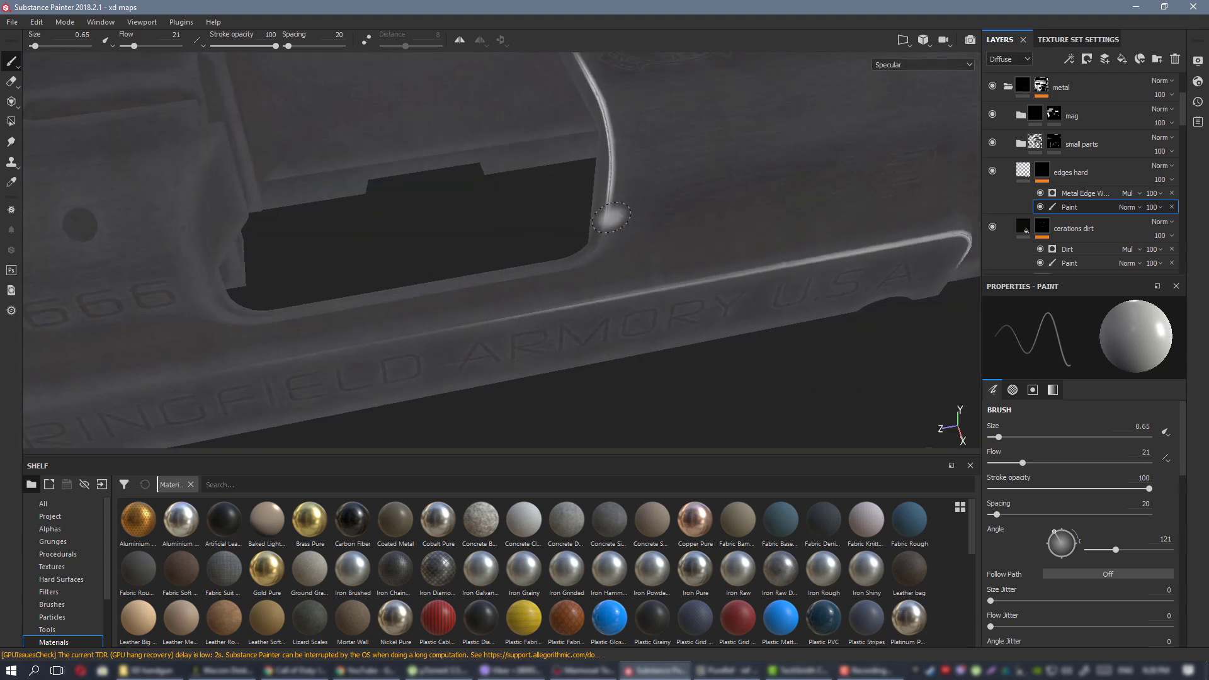
left_click_drag(397, 292, 591, 273, "alt")
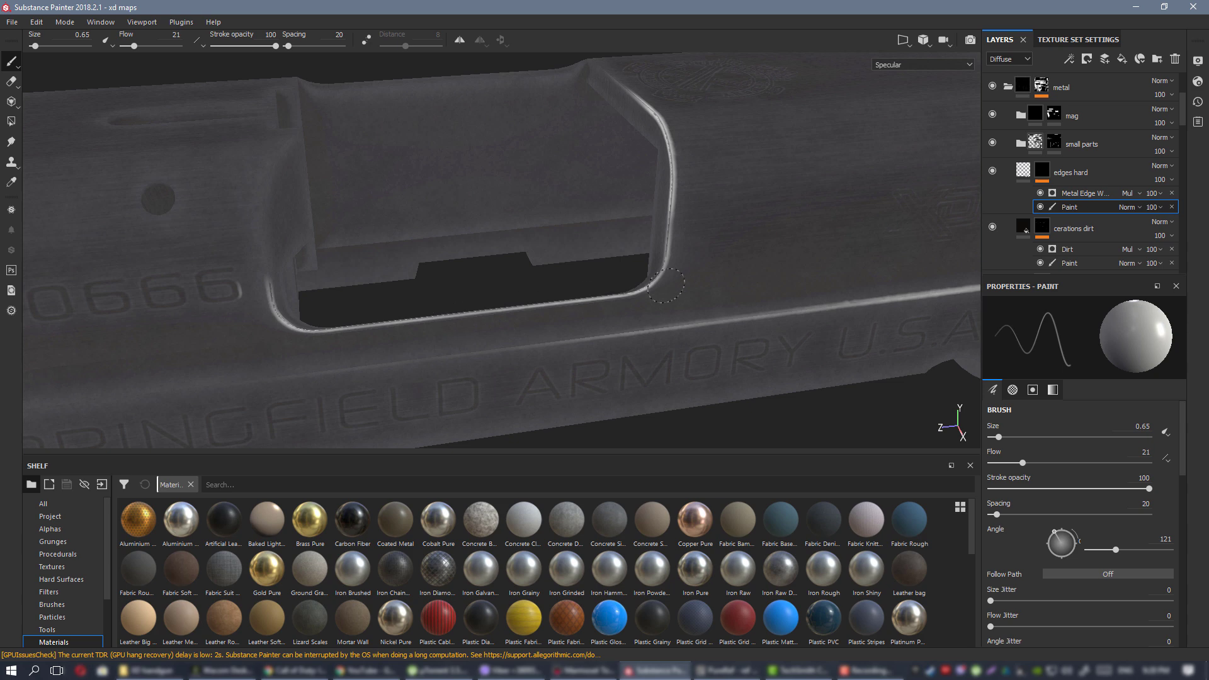
left_click_drag(663, 259, 615, 241, "alt")
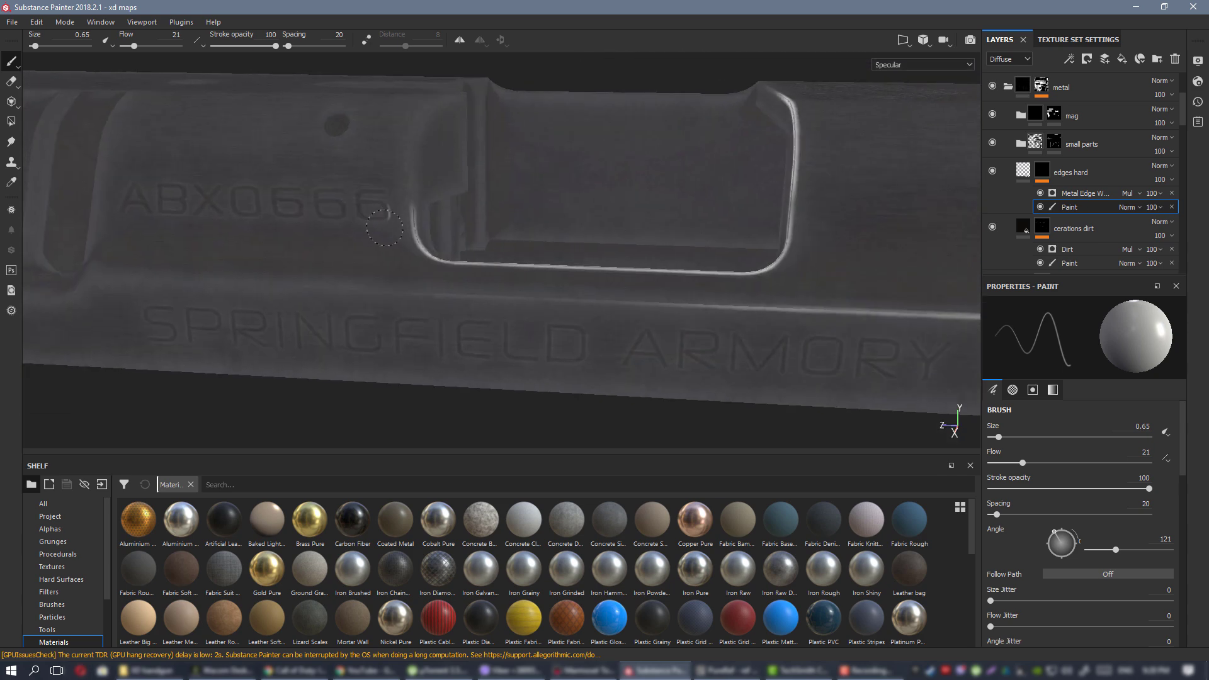
Fade the wear at the ejection port's lower rear corner beside the ABX0666 marking with a 1.55 brush.
right_click_drag(386, 169, 409, 170, "ctrl")
left_click_drag(403, 183, 392, 230)
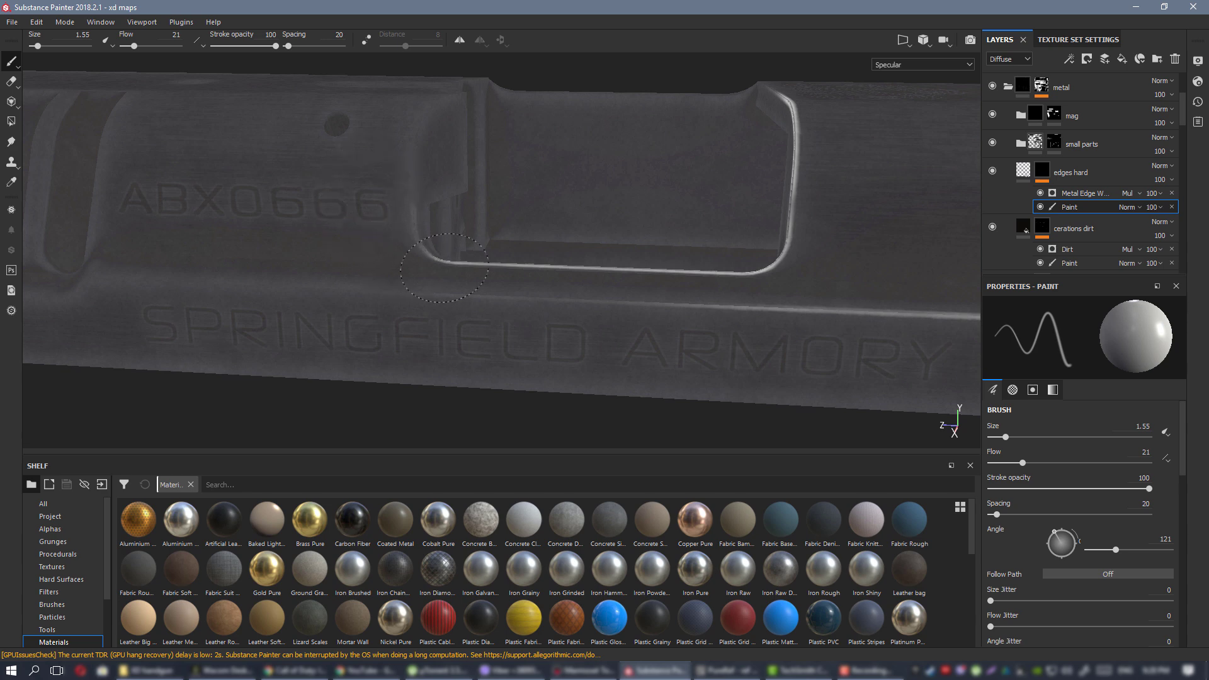
left_click_drag(445, 268, 535, 267)
Examine the wear around the ejection port and rear serrations in the Specular and Material views.
mouse_move(401, 238)
left_mouse_down("alt")
mouse_move(426, 275)
mouse_move(566, 255)
left_mouse_up("alt")
mouse_move(423, 129)
left_mouse_down("alt")
mouse_move(474, 142)
mouse_move(456, 136)
left_mouse_up("alt")
middle_click_drag(865, 146, 622, 221, "alt")
left_click_drag(572, 227, 641, 242, "alt")
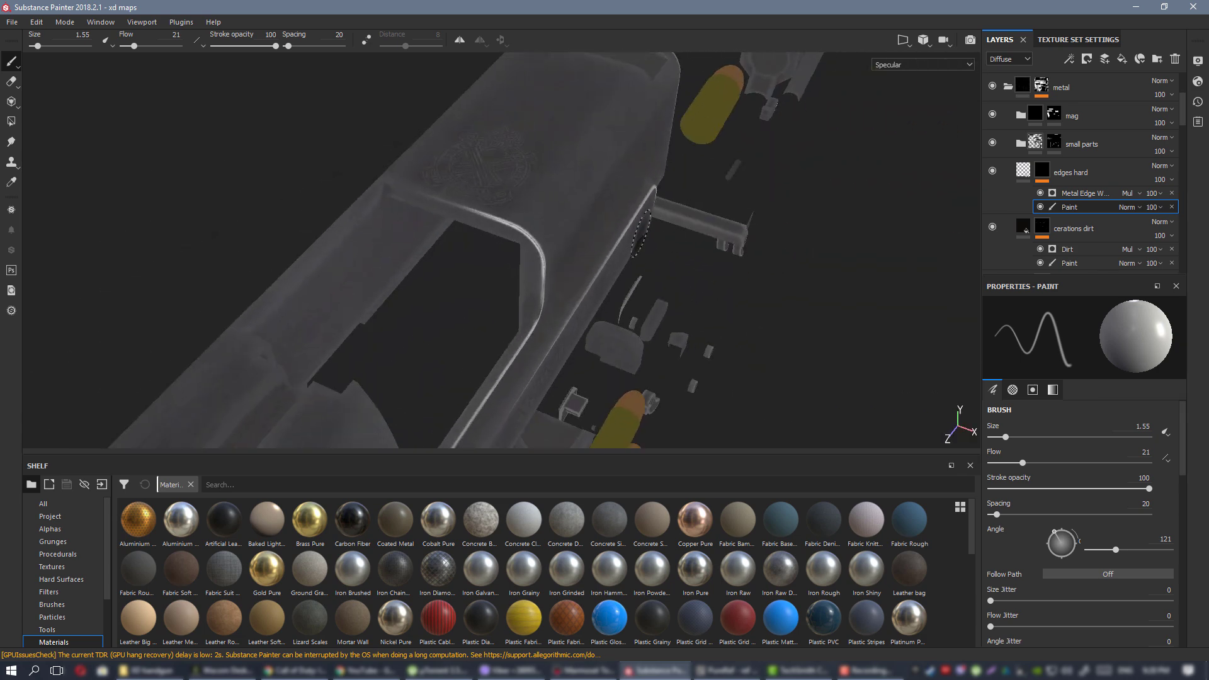
left_click_drag(488, 192, 506, 269, "alt")
middle_click_drag(506, 269, 611, 293, "alt")
left_click_drag(540, 251, 573, 251, "alt")
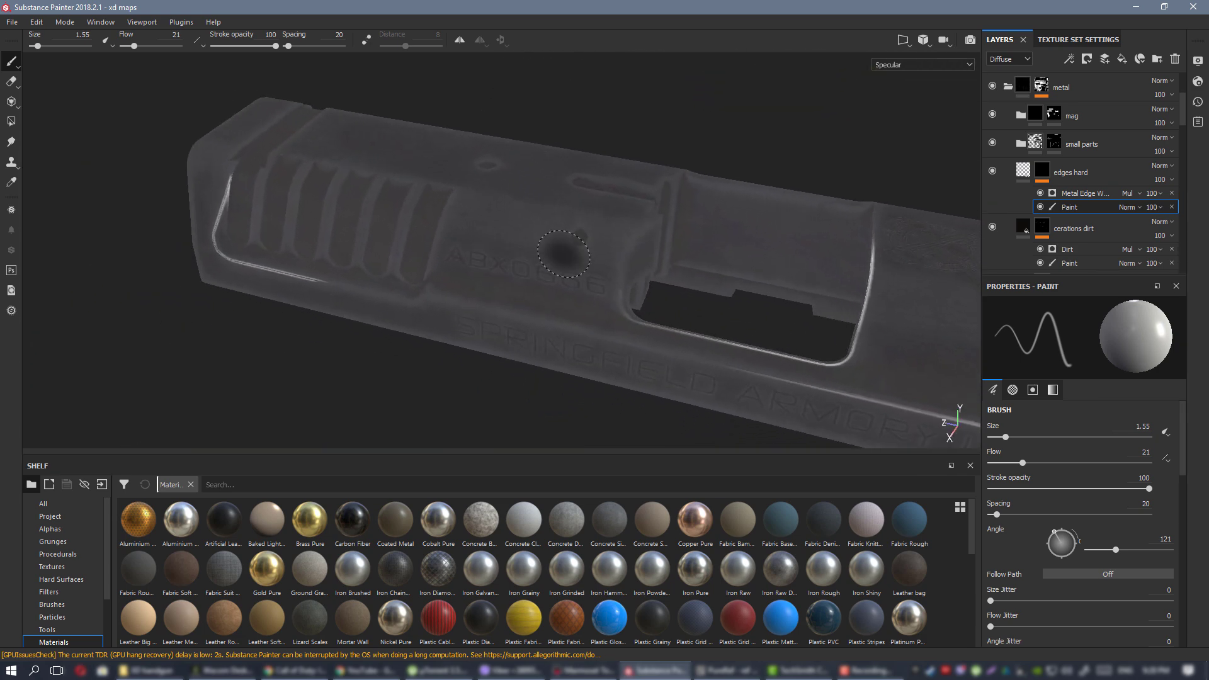
middle_click_drag(573, 251, 463, 252, "alt")
right_click_drag(513, 254, 532, 254, "alt")
left_click_drag(532, 253, 378, 211, "alt")
middle_click_drag(168, 202, 526, 197, "alt")
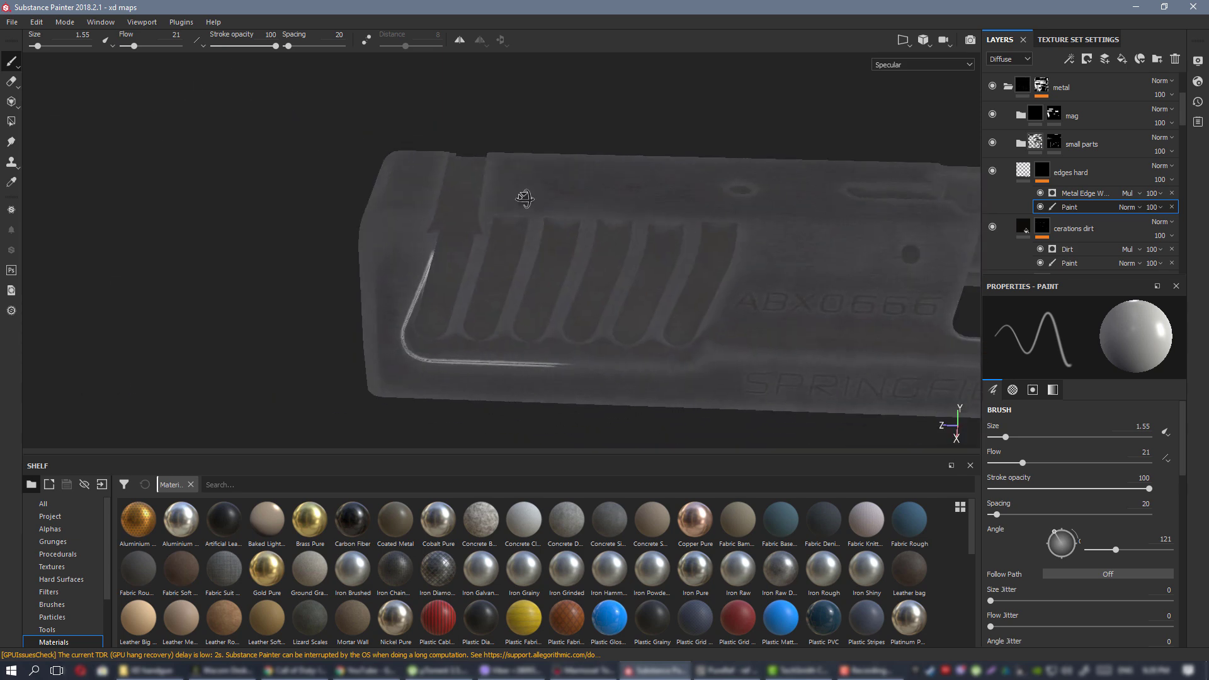
left_click_drag(526, 197, 615, 181, "alt")
left_click_drag(579, 242, 558, 233, "alt")
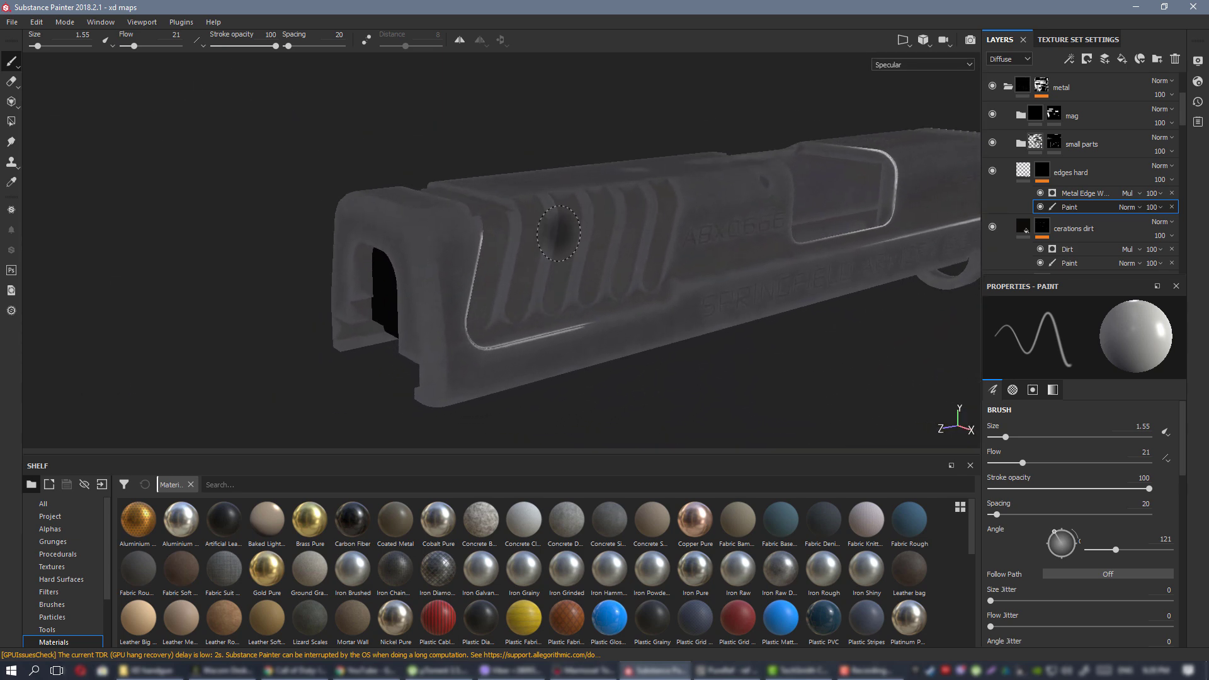
key("m")
left_click_drag(639, 249, 560, 230, "alt")
right_click_drag(591, 289, 661, 330, "alt")
Fade the upper ends of the wear lines behind the rear serrations on both slide sides with the 1.55 brush.
key("c")
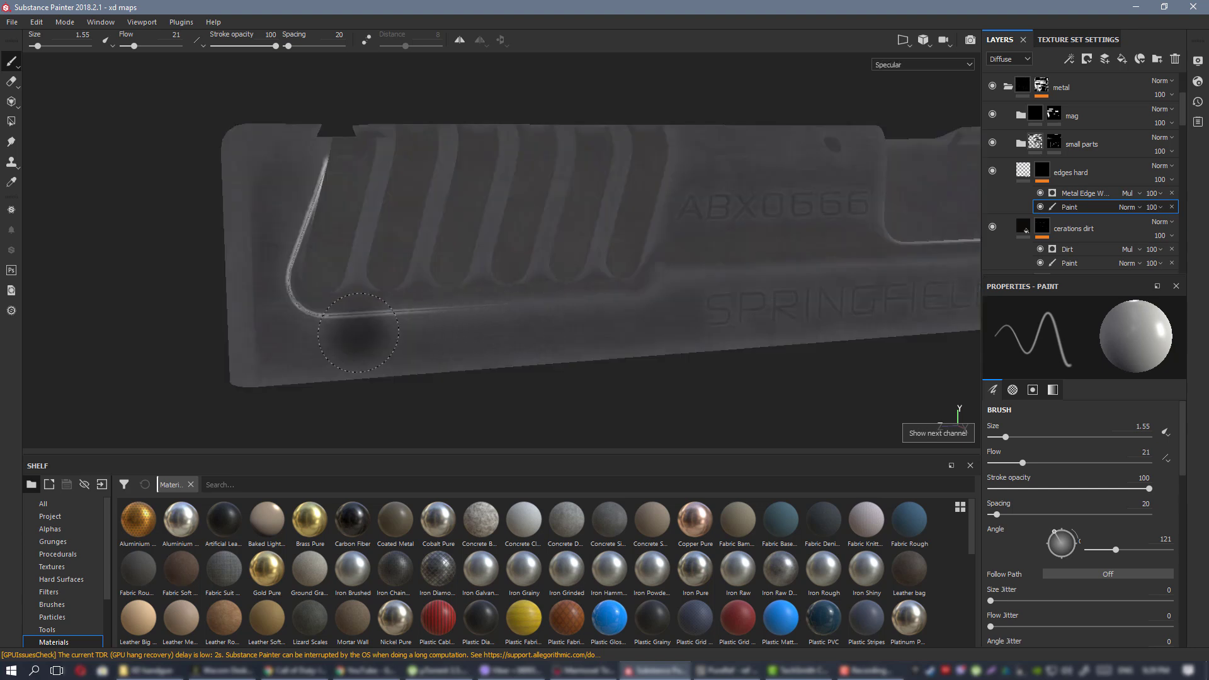
left_click_drag(359, 333, 422, 301, "alt")
left_click_drag(420, 142, 413, 158)
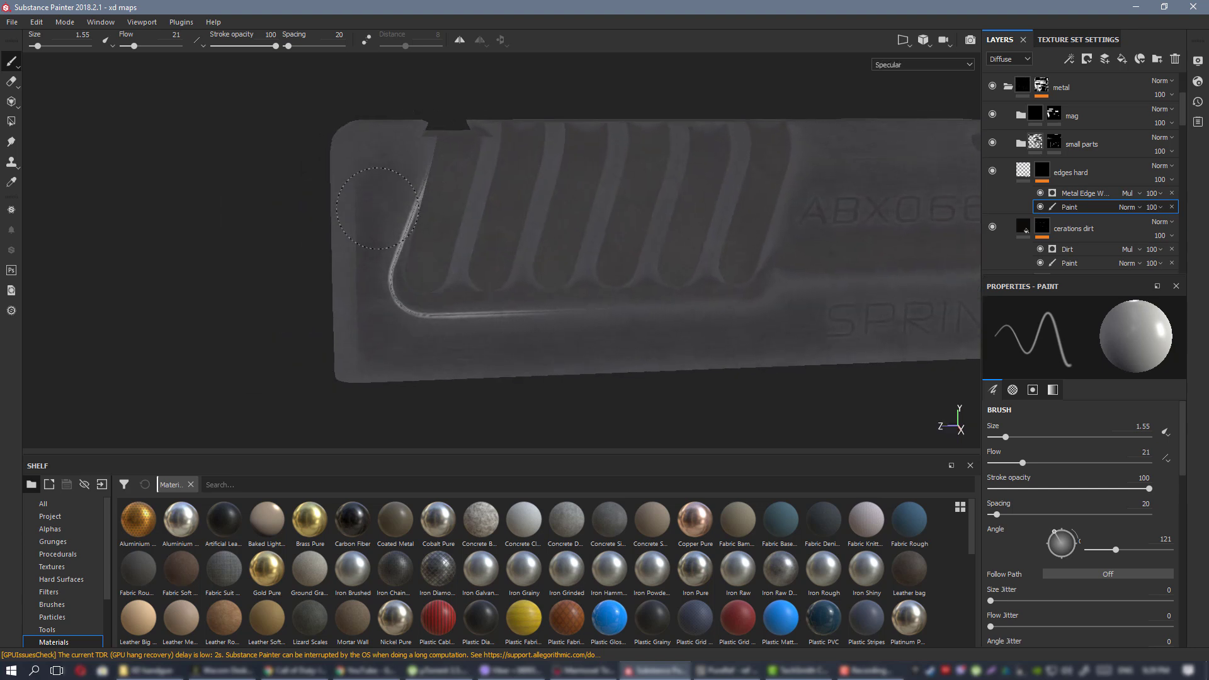
mouse_move(648, 315)
left_mouse_down("alt")
mouse_move(554, 296)
mouse_move(661, 224)
left_mouse_up("alt")
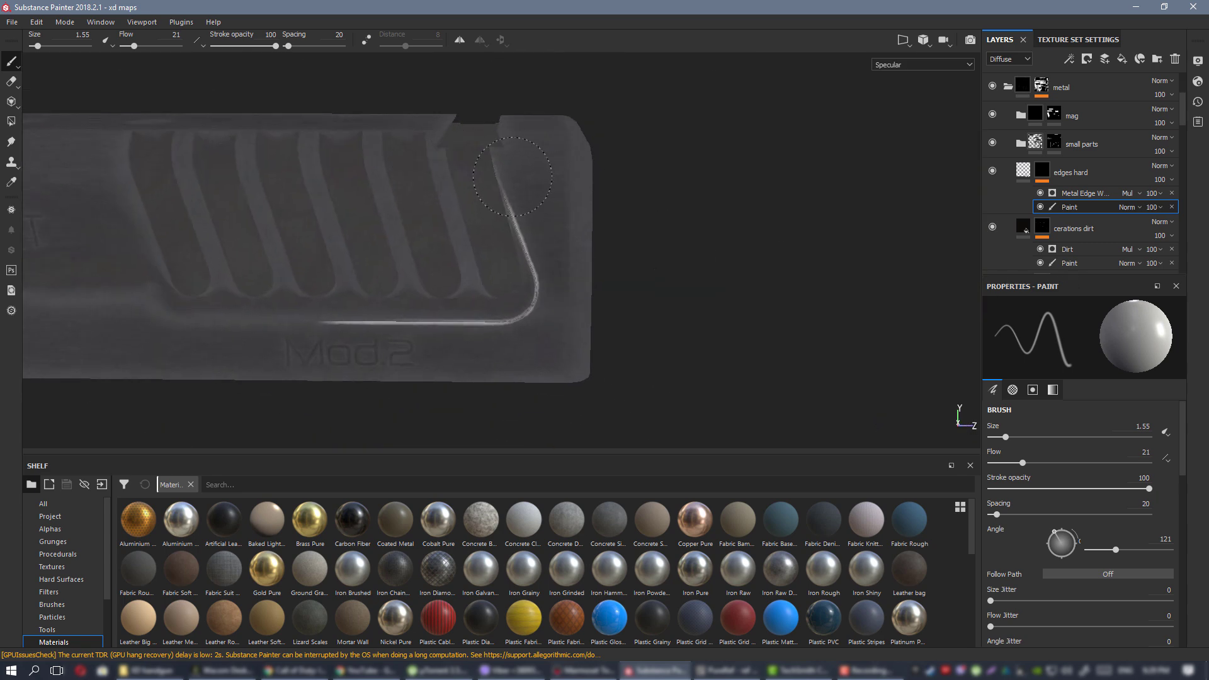
Extend the wear across the top front edge of the ejection port and around its SUB-COMPACT side corner with the 1.55 brush.
mouse_move(501, 148)
left_mouse_down("alt")
mouse_move(377, 351)
mouse_move(406, 352)
left_mouse_up("alt")
right_click_drag(505, 350, 240, 259, "alt")
middle_click_drag(239, 258, 442, 259, "alt")
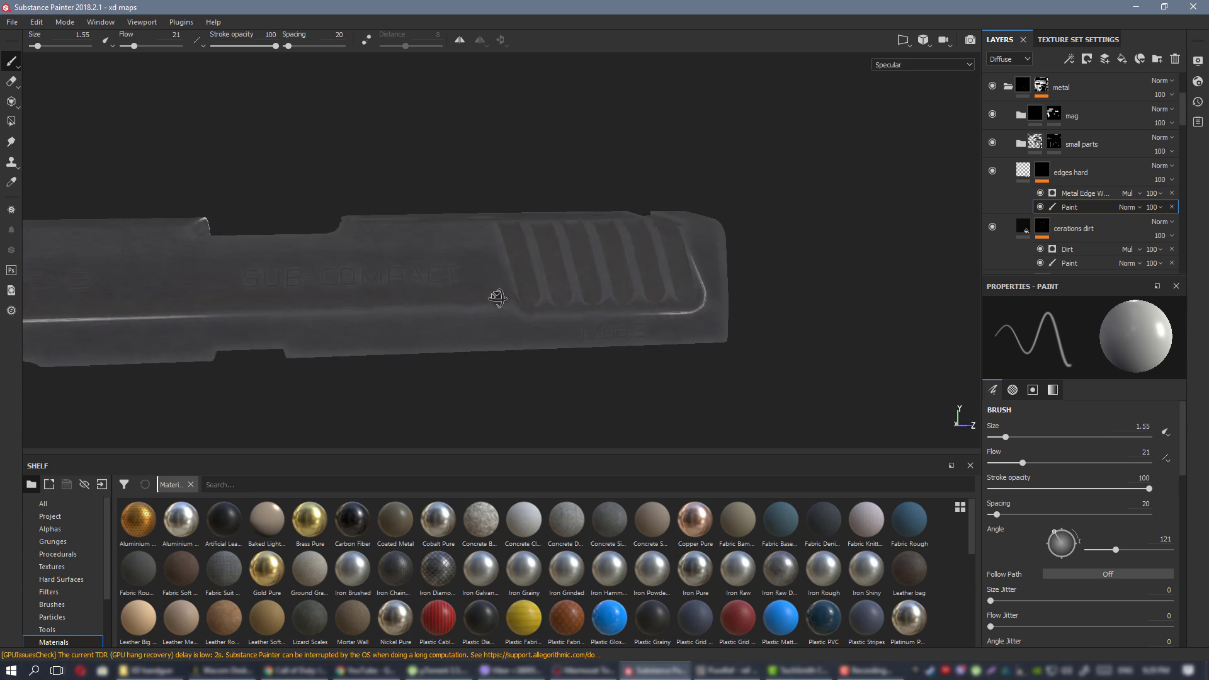
left_click_drag(442, 259, 535, 293, "alt")
middle_click_drag(353, 239, 545, 262, "alt")
left_click_drag(546, 262, 474, 258, "alt")
right_click_drag(474, 258, 677, 350, "alt")
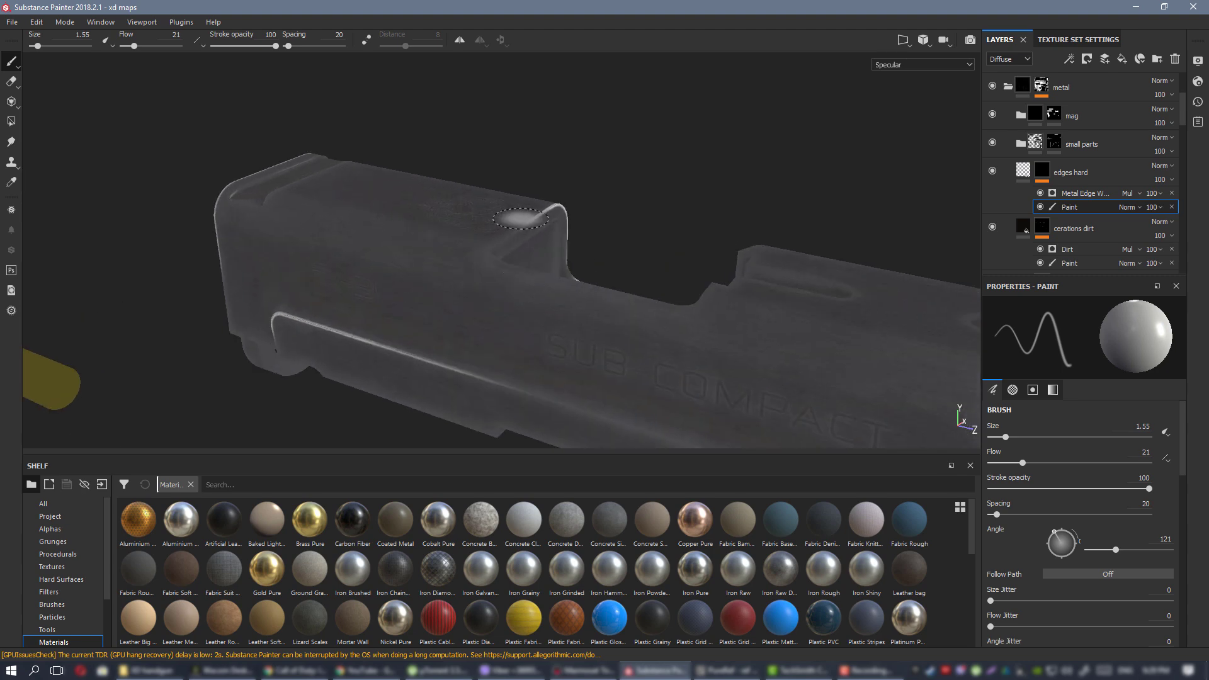
mouse_move(477, 247)
left_mouse_down()
mouse_move(526, 223)
mouse_move(504, 272)
mouse_move(580, 302)
left_mouse_up()
mouse_move(535, 141)
left_mouse_down("alt")
mouse_move(540, 205)
mouse_move(518, 246)
left_mouse_up("alt")
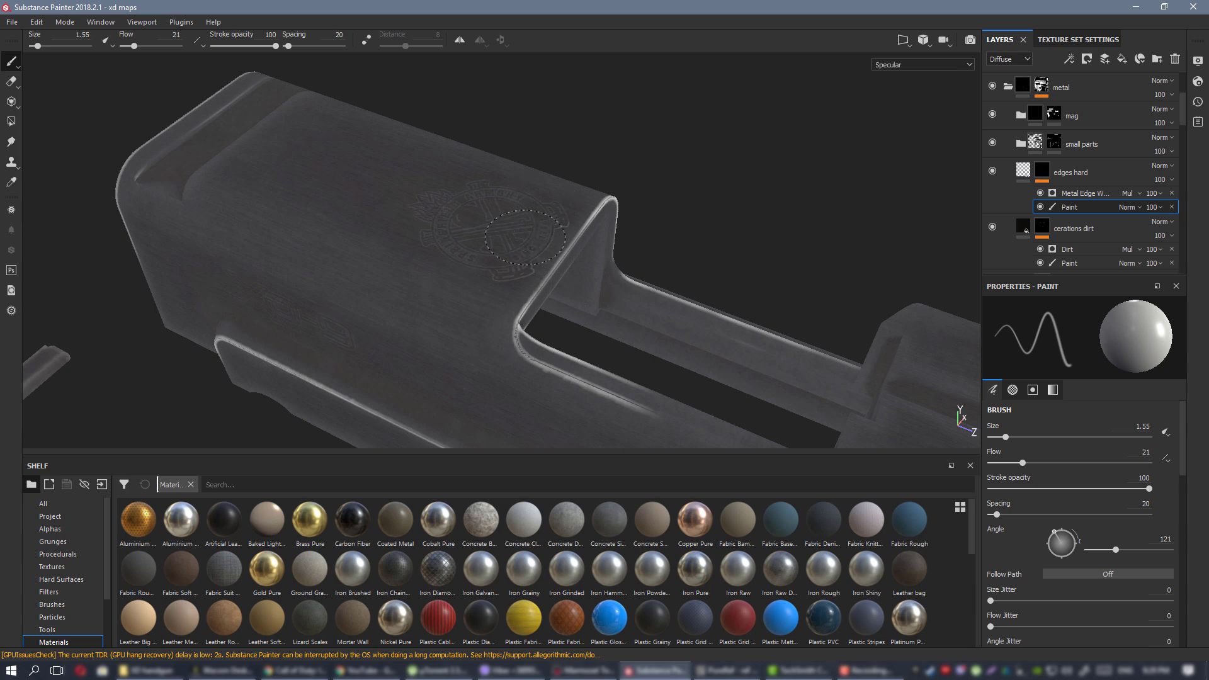
Mask down the outer wear line at the ejection port corner above the SUB-COMPACT lettering with the 1.55 brush.
left_click_drag(499, 205, 566, 158, "alt")
right_click_drag(501, 257, 510, 239, "alt")
left_click_drag(510, 240, 505, 260, "alt")
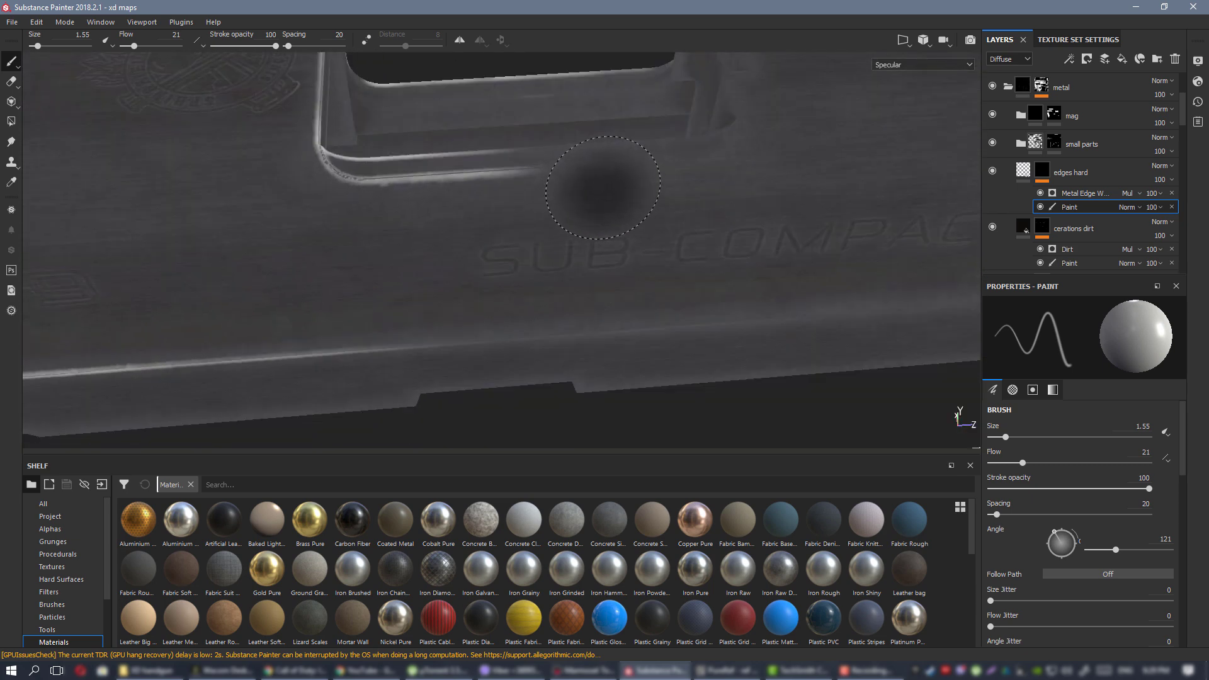
left_click_drag(529, 179, 343, 183)
left_click_drag(513, 165, 522, 230, "alt")
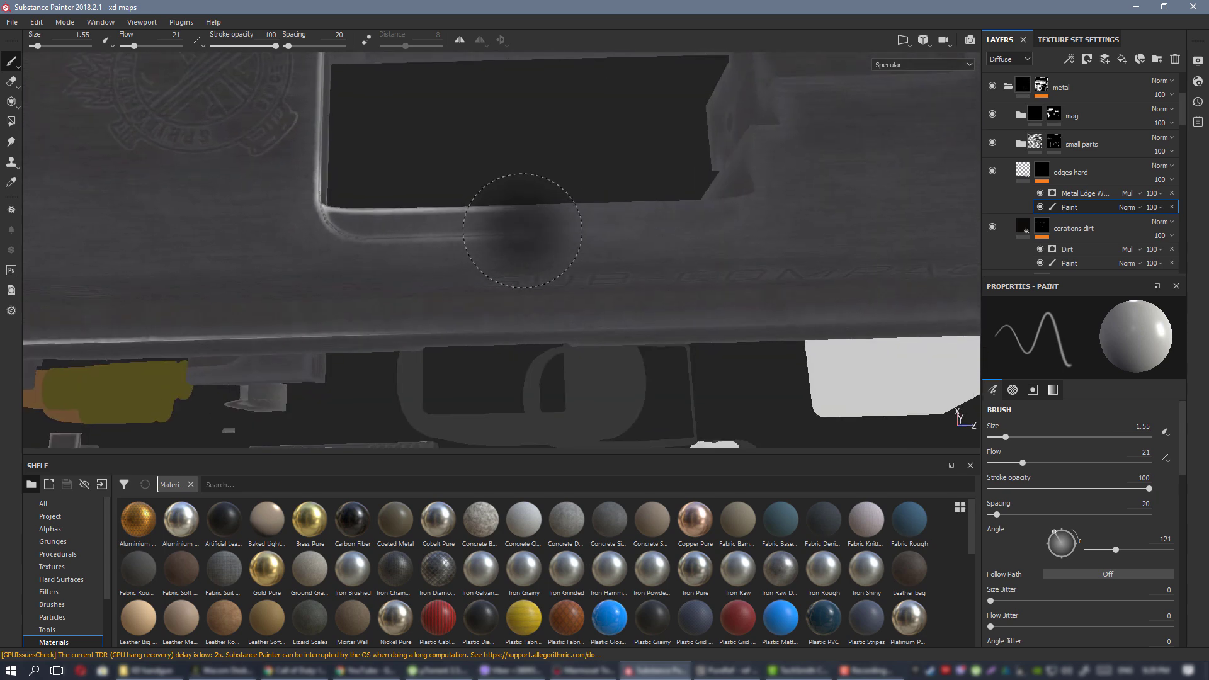
Set the grunge amount of the edges hard mask's Metal Edge Wear generator to 0.18 and check the slide's front edges.
mouse_move(626, 283)
left_mouse_down("alt")
mouse_move(445, 203)
mouse_move(631, 197)
mouse_move(606, 225)
left_mouse_up("alt")
left_click(1084, 194)
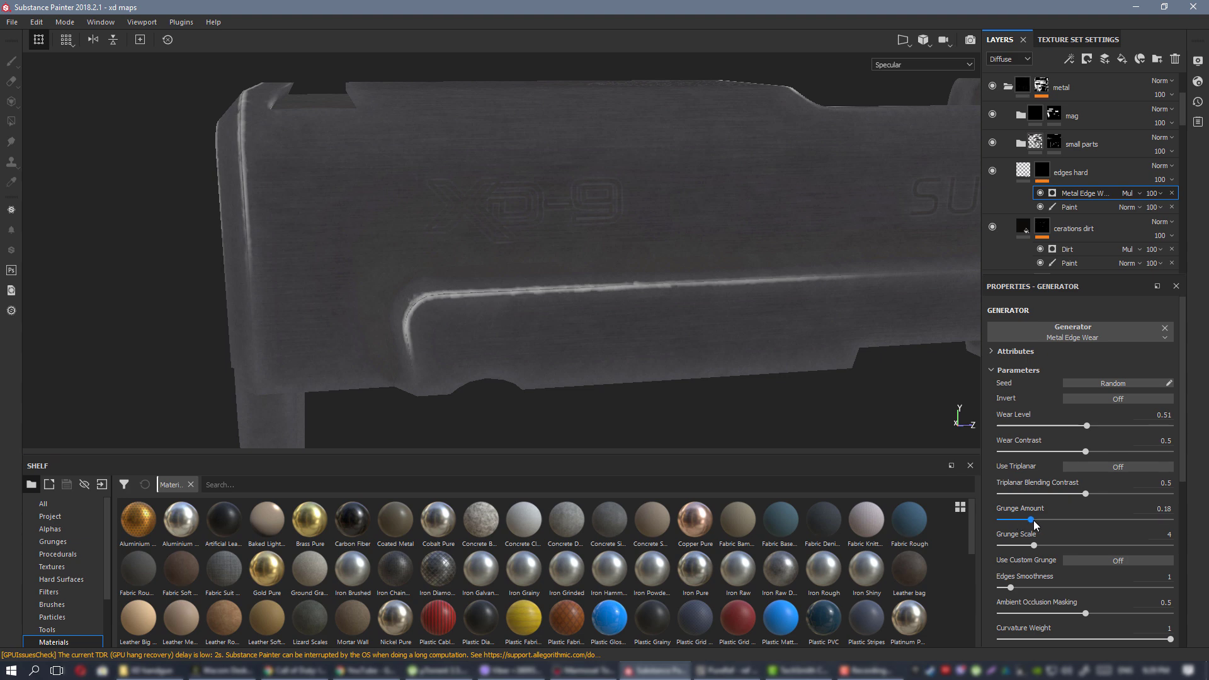
left_click_drag(365, 159, 307, 185, "alt")
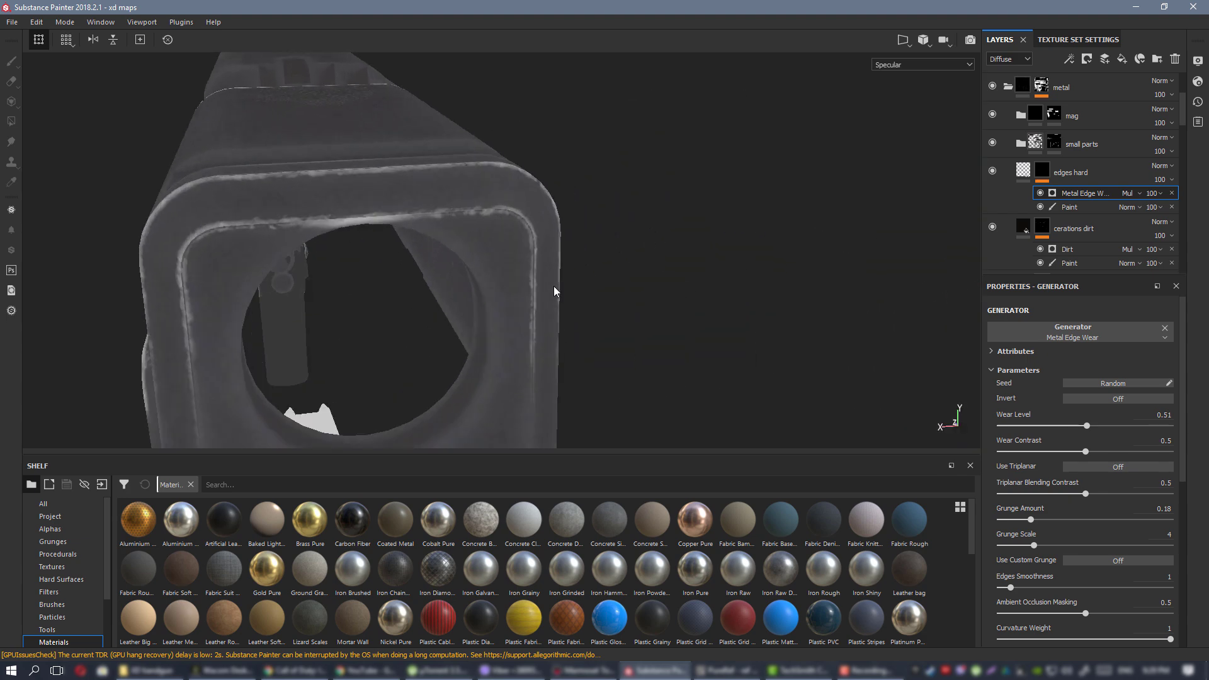
left_click_drag(553, 289, 528, 270, "alt")
Examine the slide's edge wear in the Material view from several angles and under different lighting.
key("m")
right_click_drag(529, 270, 526, 270, "shift")
scroll(530, 272, "down", 4)
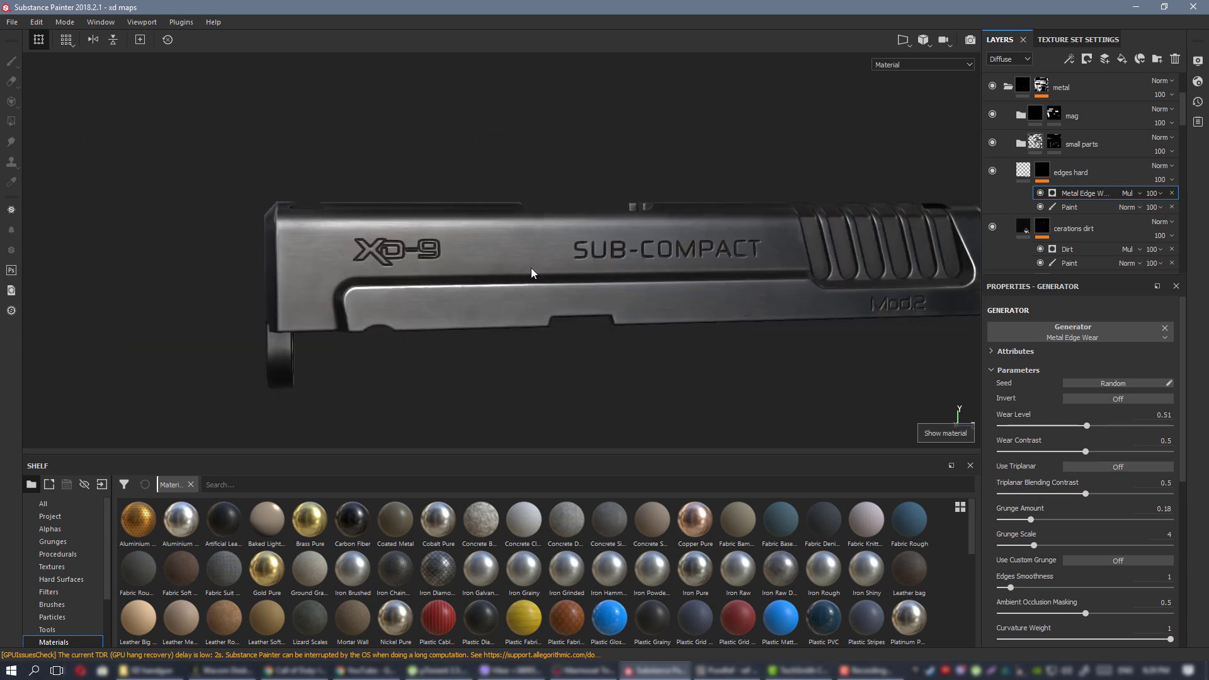
left_click_drag(532, 273, 591, 264, "alt")
right_click_drag(592, 264, 113, 221, "shift")
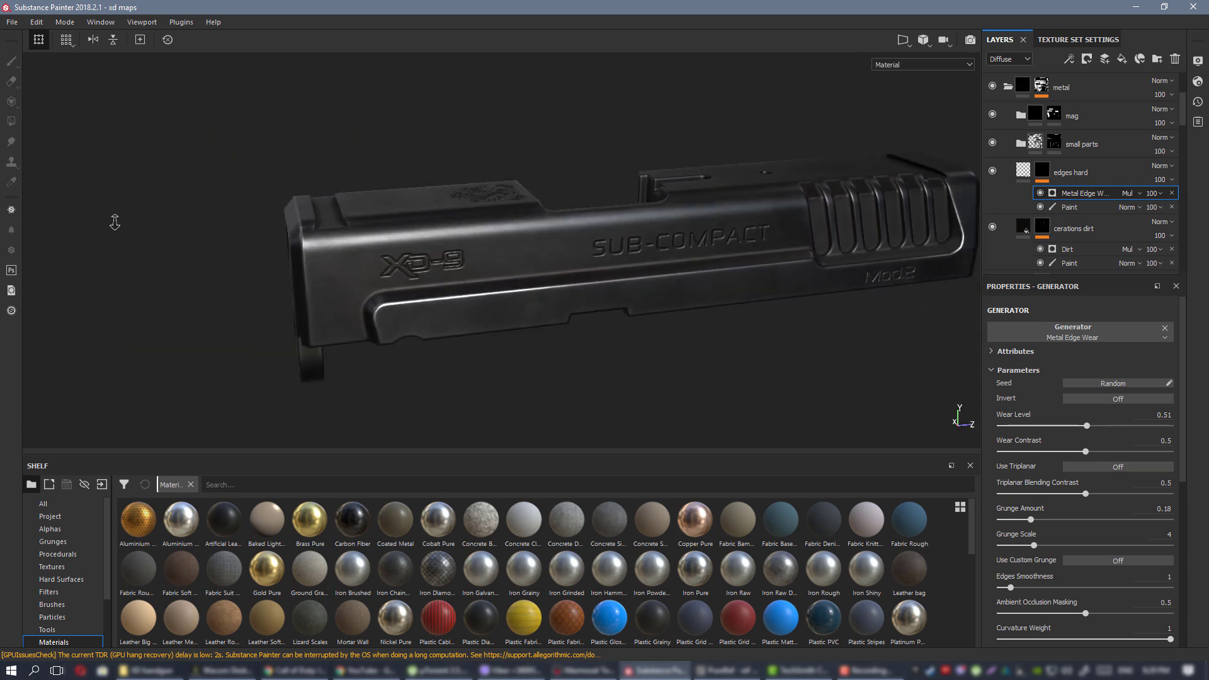
scroll(539, 247, "down", 4)
left_click_drag(539, 247, 688, 270, "alt")
scroll(688, 270, "up", 3)
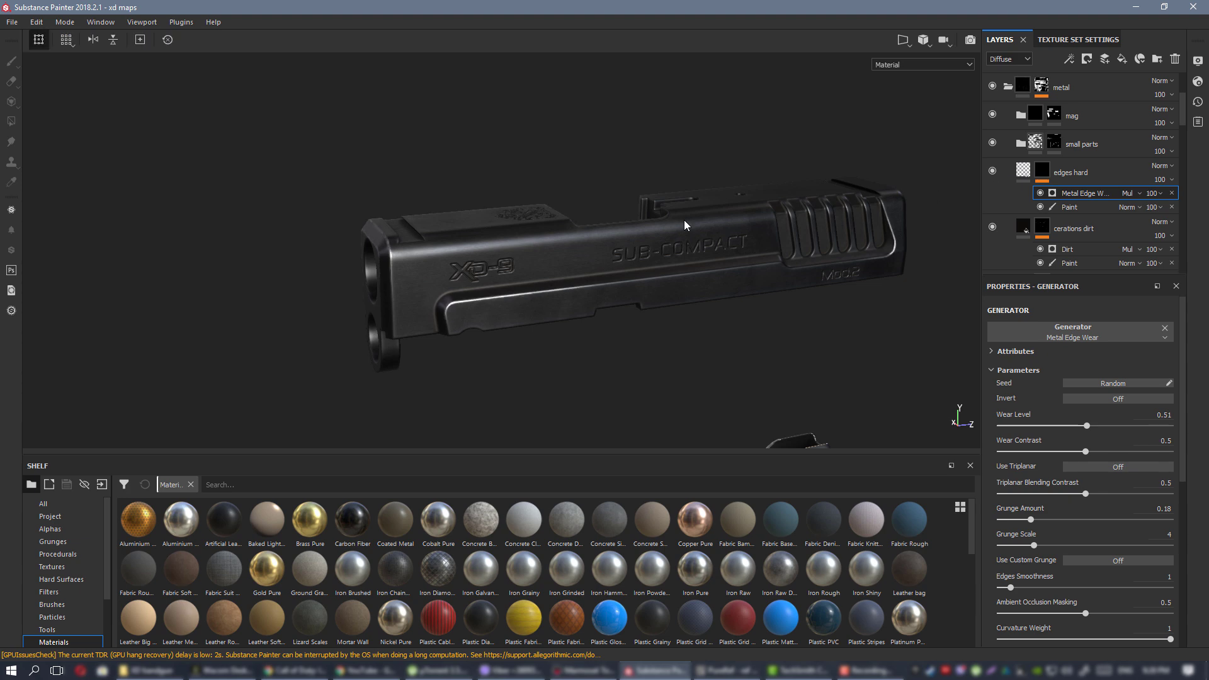
Enable the gloss channel on the edges hard fill and set its glossiness to 0.4073.
key("c")
scroll(547, 291, "up", 3)
left_click_drag(548, 292, 534, 292, "alt")
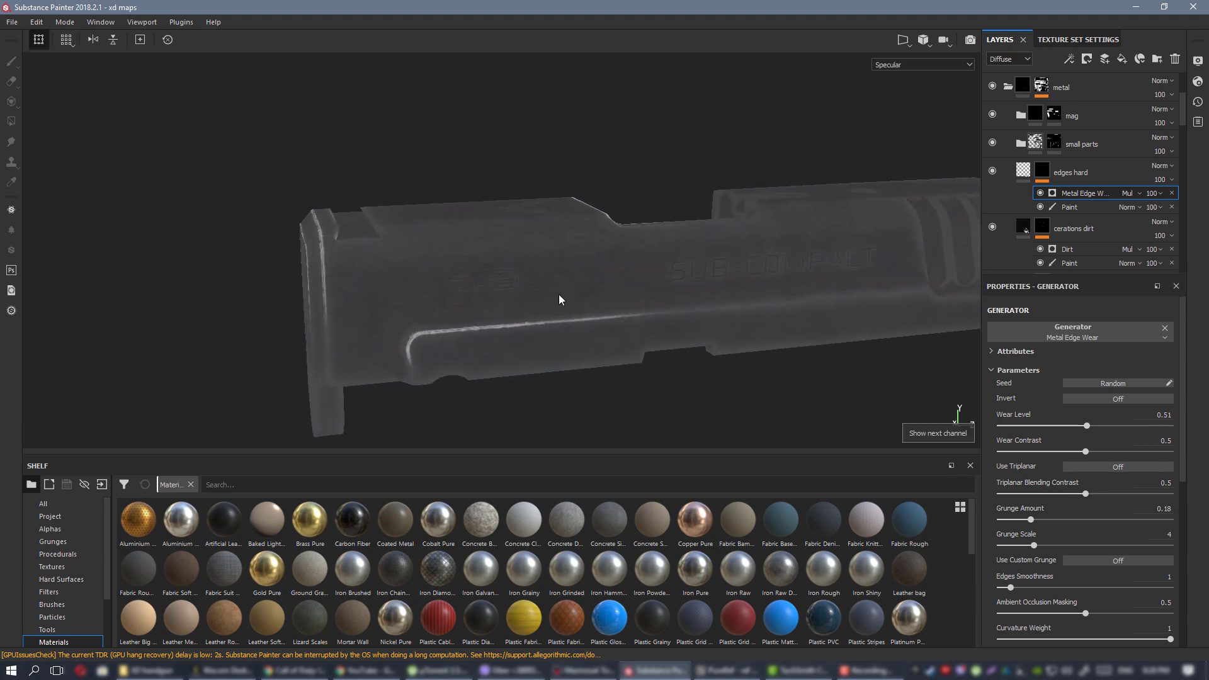
key("c")
left_click(1023, 171)
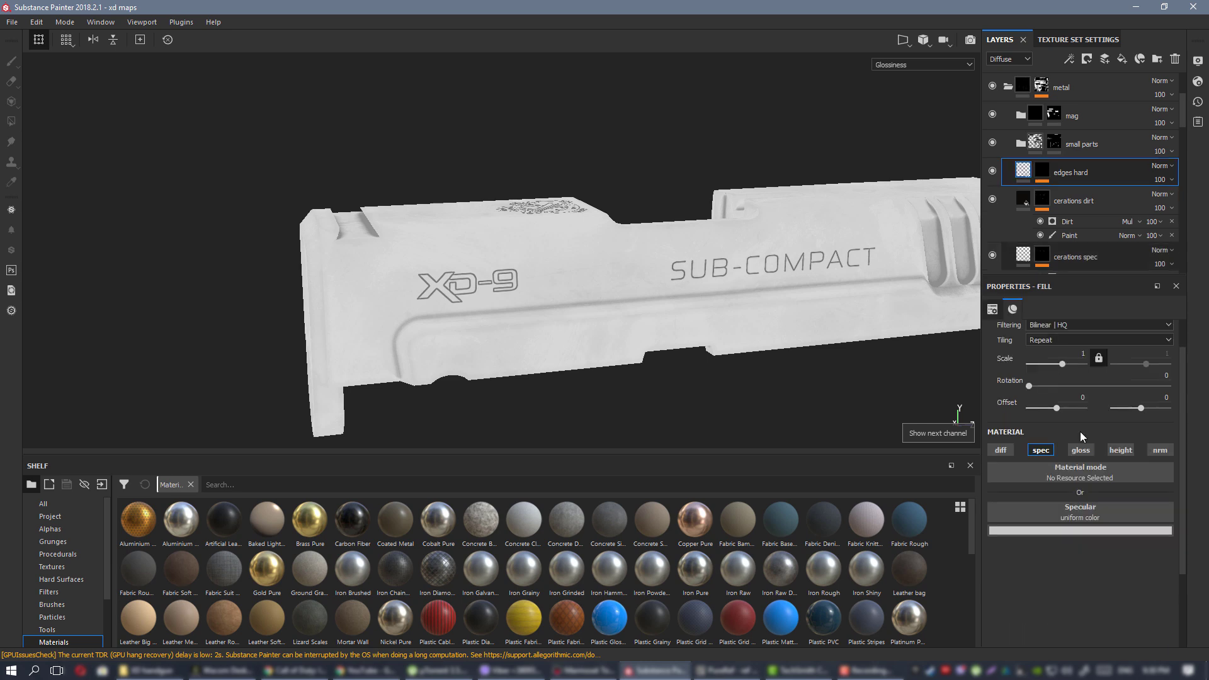
left_click(1088, 453)
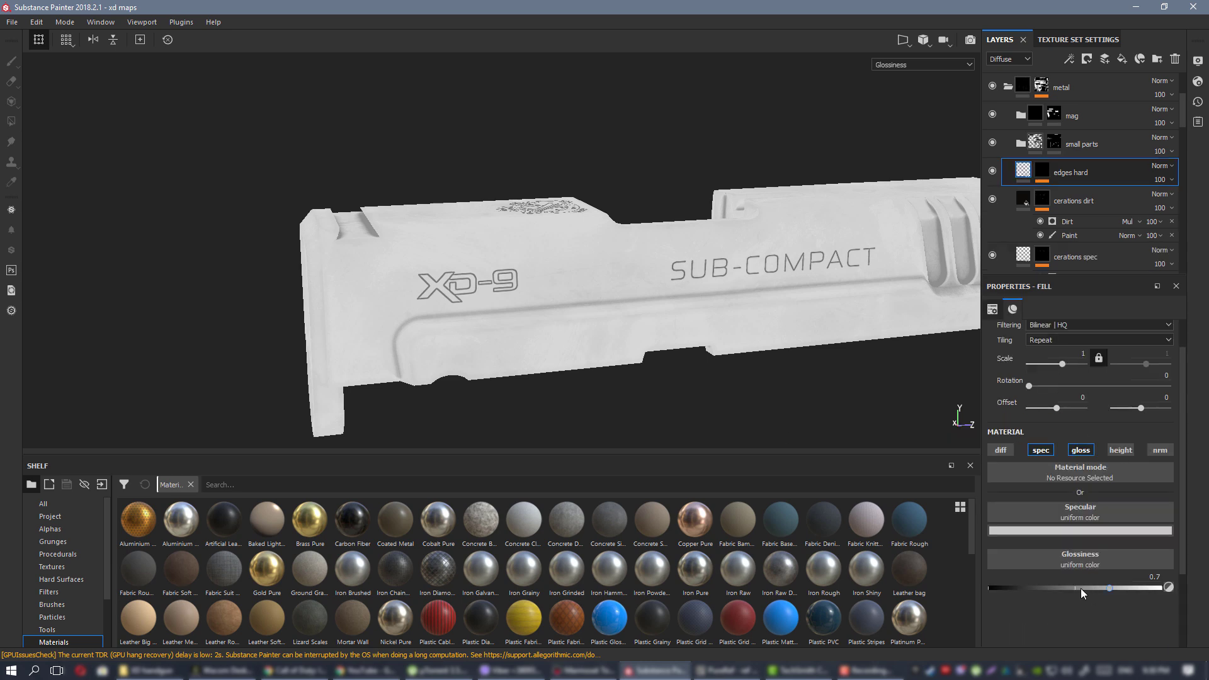
left_click_drag(1086, 588, 1058, 588)
Compare the Material view with the edges hard gloss channel switched off and on, and inspect the slide's muzzle end.
key("m")
left_click_drag(570, 380, 535, 292, "alt")
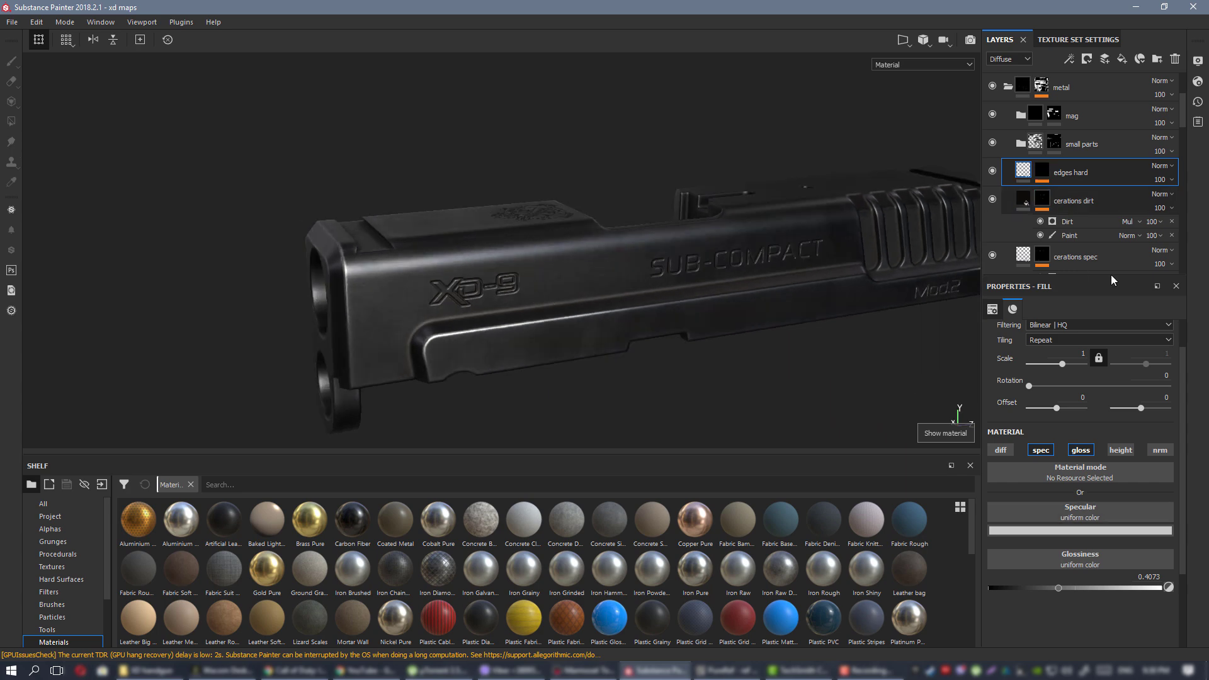
left_click(1087, 453)
left_click(1087, 450)
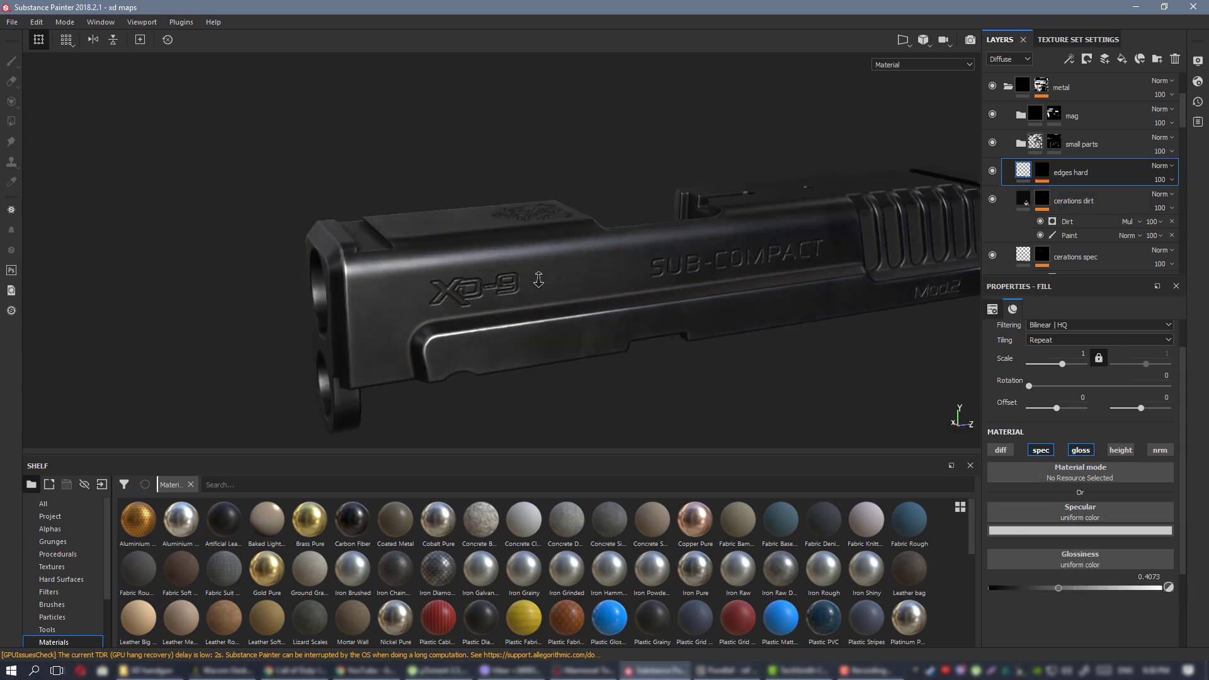
left_click_drag(537, 278, 722, 296, "alt")
left_click_drag(727, 294, 537, 276, "alt")
right_click_drag(537, 275, 509, 272, "shift")
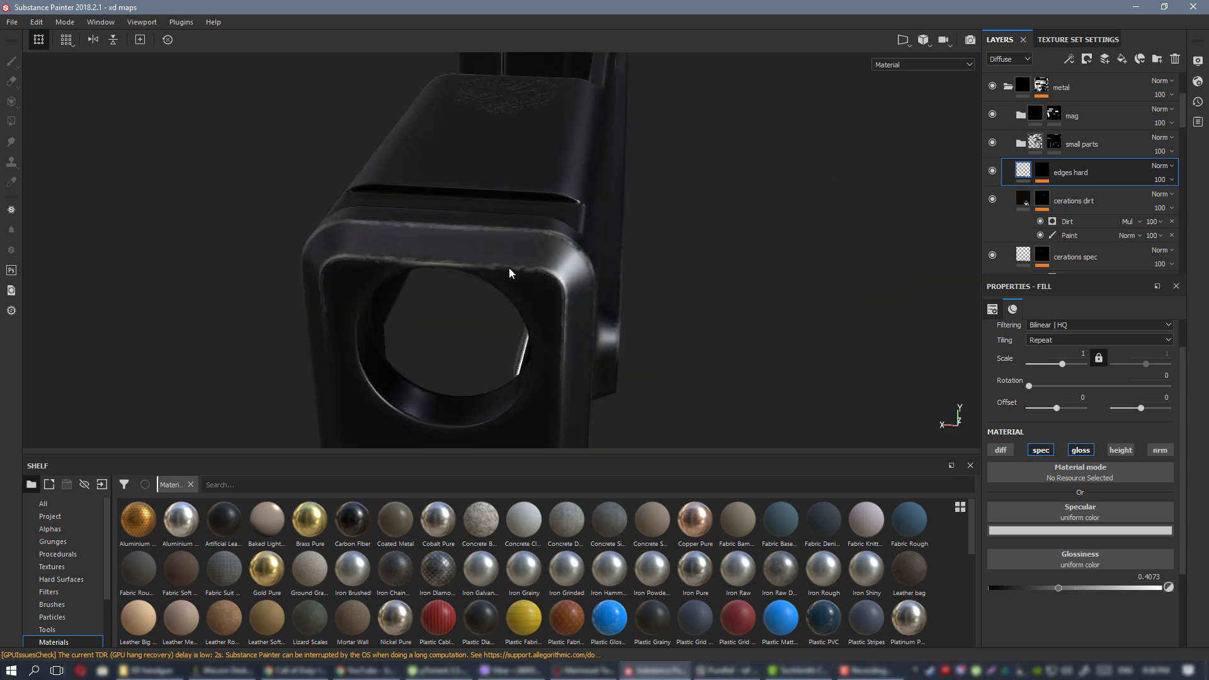
left_click_drag(535, 269, 590, 275, "alt")
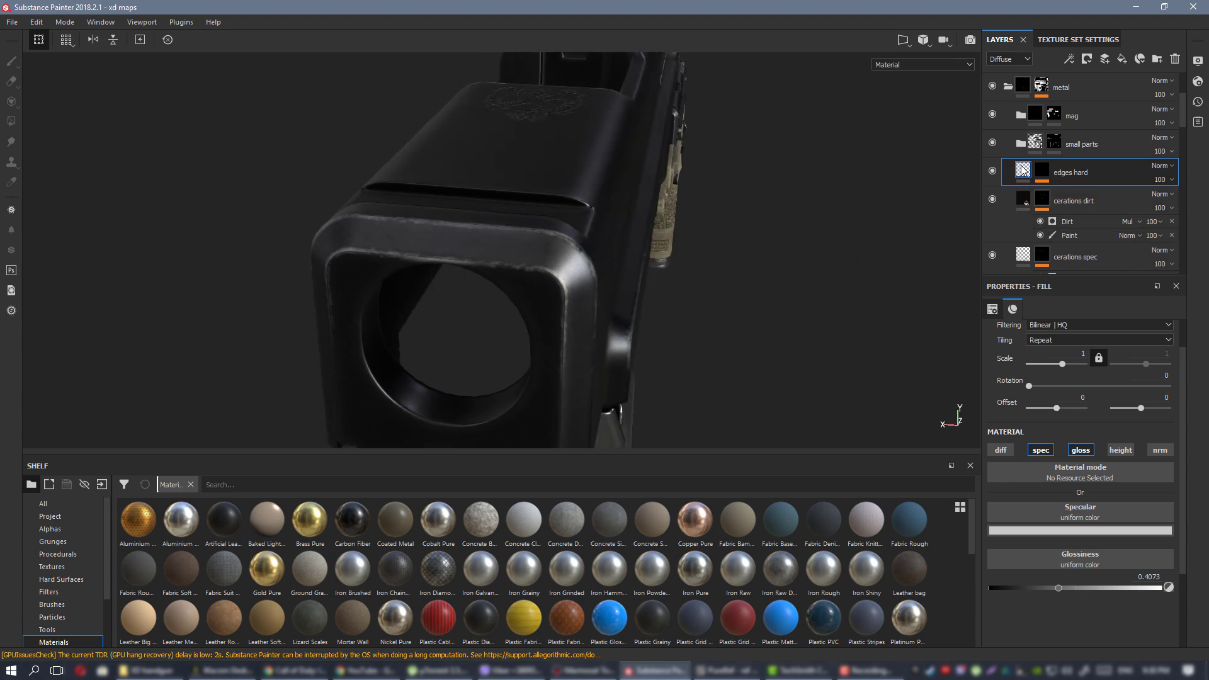
Lower the Metal Edge Wear generator's grunge amount to 0.08 and check the wear on the front edges.
left_click(1078, 193)
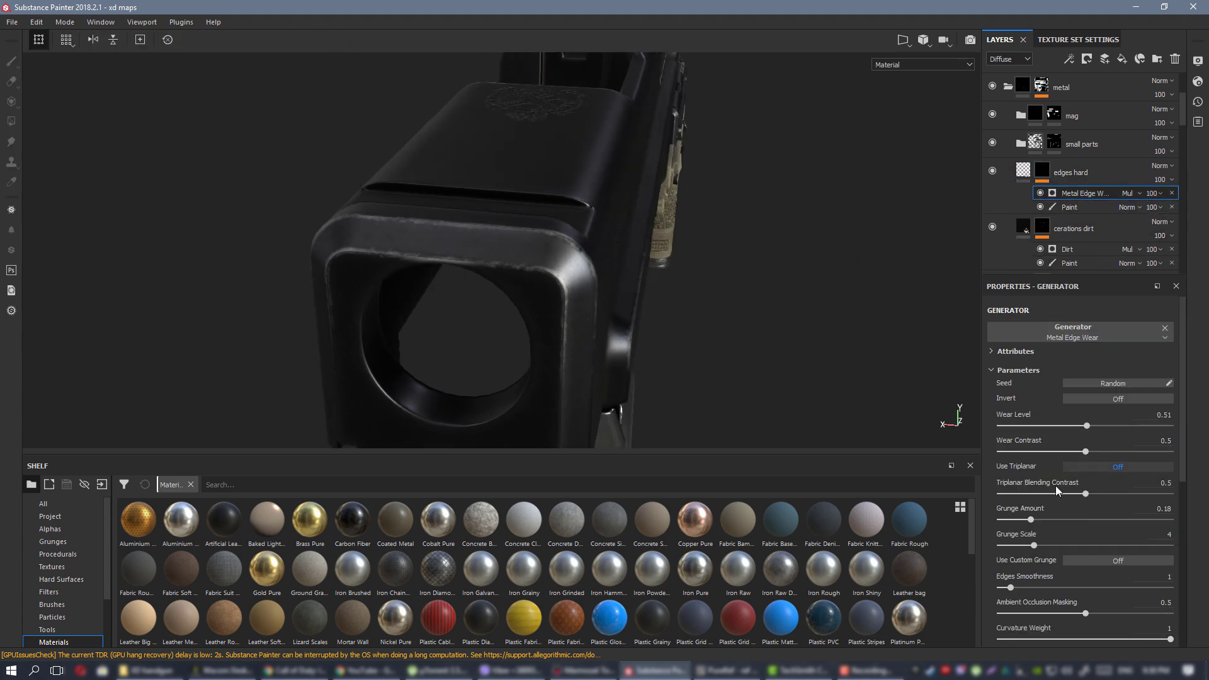
left_click(1021, 520)
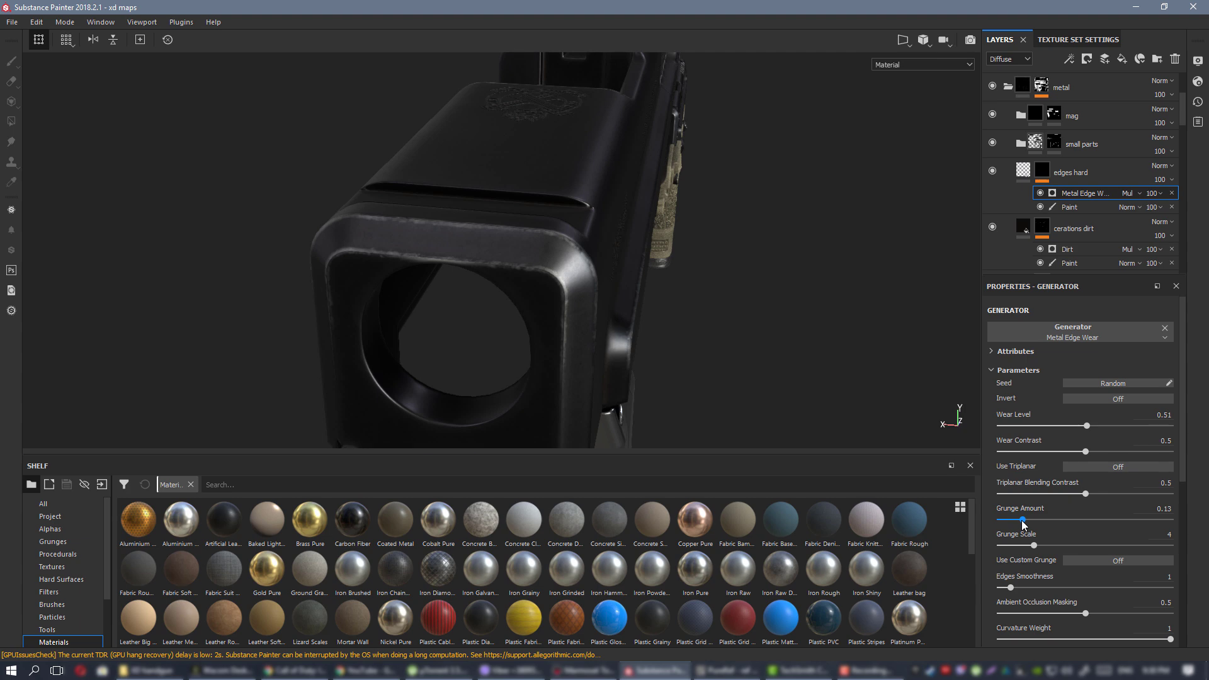
left_click(1012, 520)
left_click_drag(542, 208, 459, 211, "alt")
right_click_drag(458, 211, 535, 276, "alt")
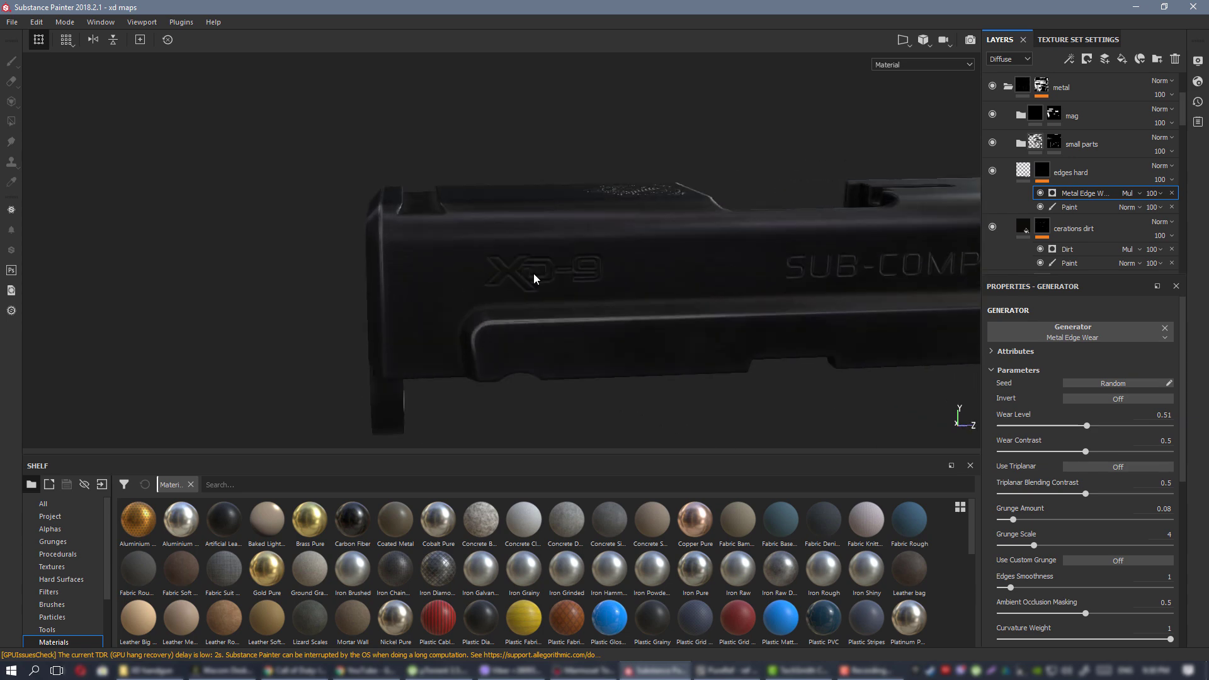
Add a paint effect above the Metal Edge Wear generator in the edges hard mask and show the Specular channel.
right_click(1044, 168)
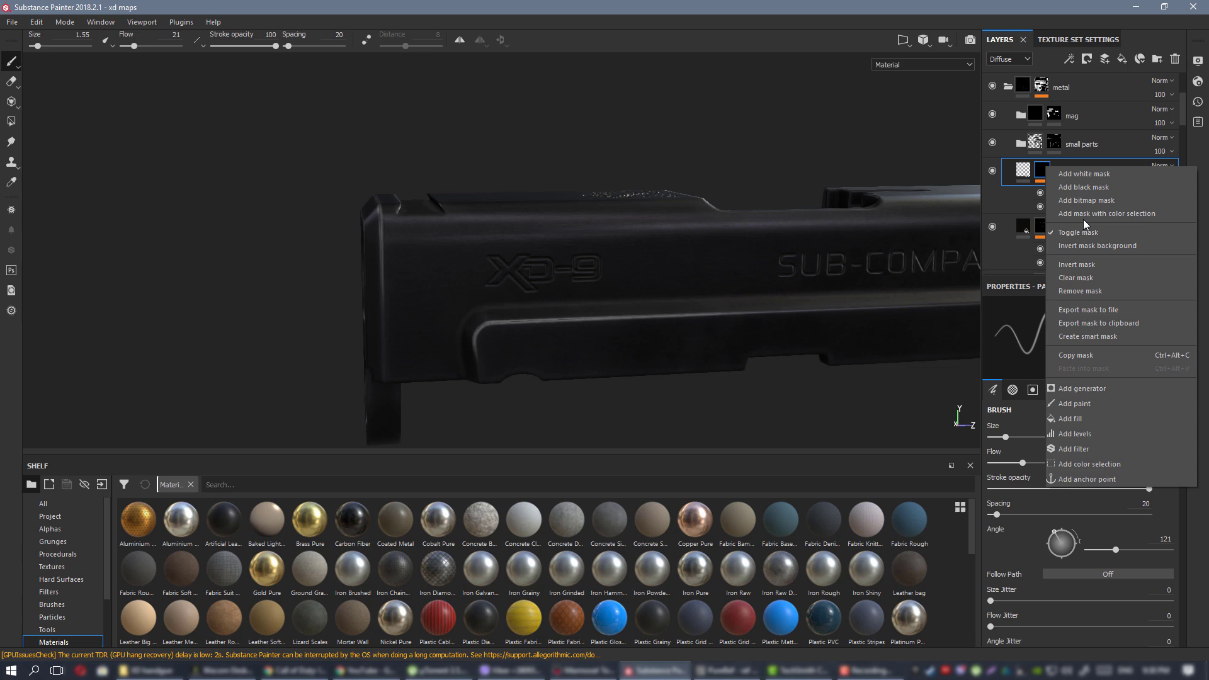
left_click(1091, 404)
right_click_drag(504, 305, 650, 307, "alt")
key("c")
key("c")
key("c")
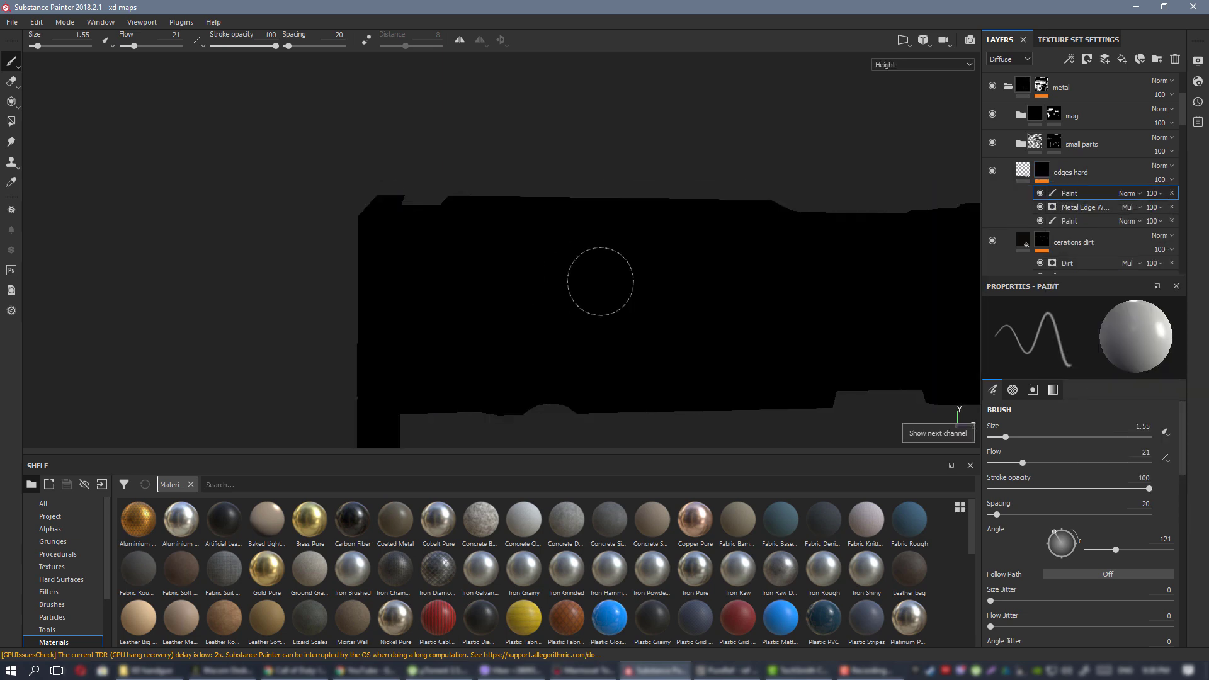
key("m")
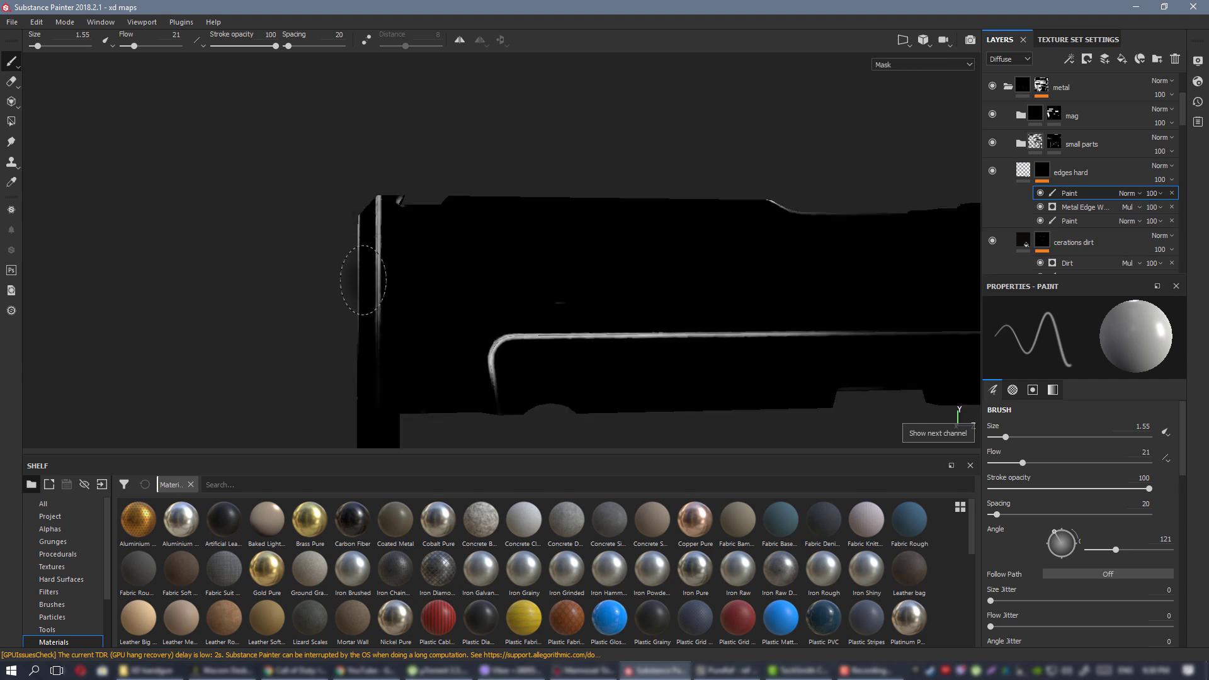
key("c")
left_click_drag(485, 248, 477, 320, "alt")
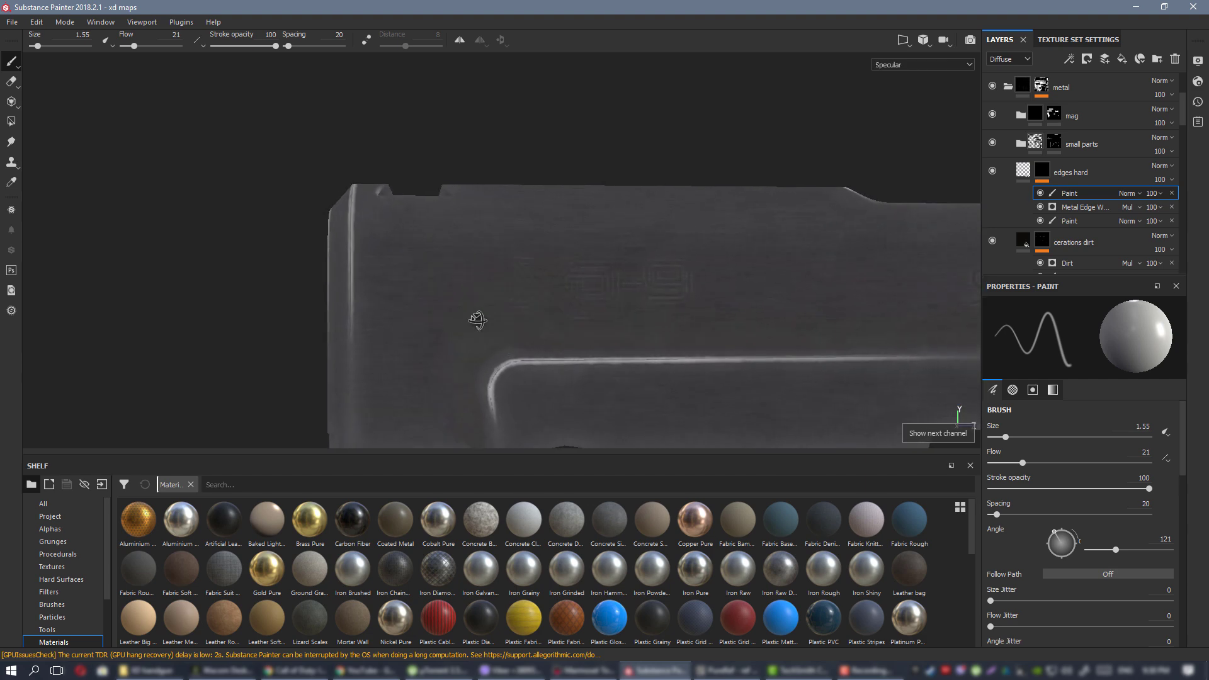
middle_click_drag(477, 319, 486, 256, "alt")
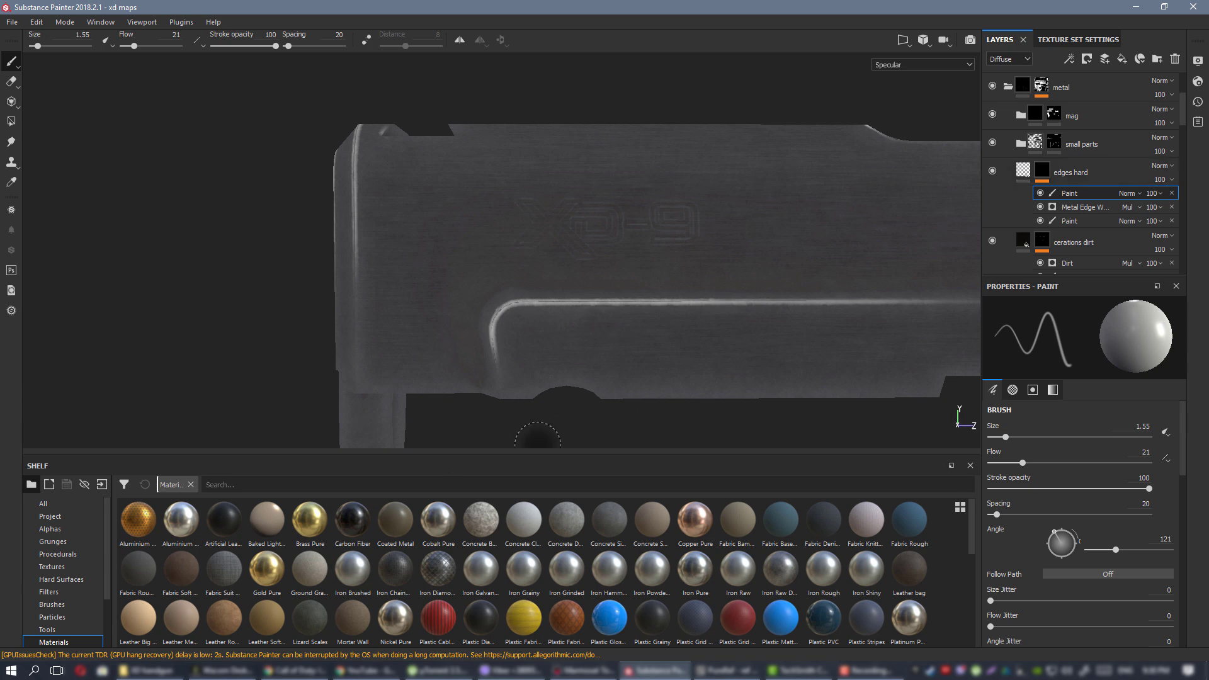
Search the alphas for "edg" and load edge6 as the brush alpha.
left_click(57, 530)
left_click(265, 484)
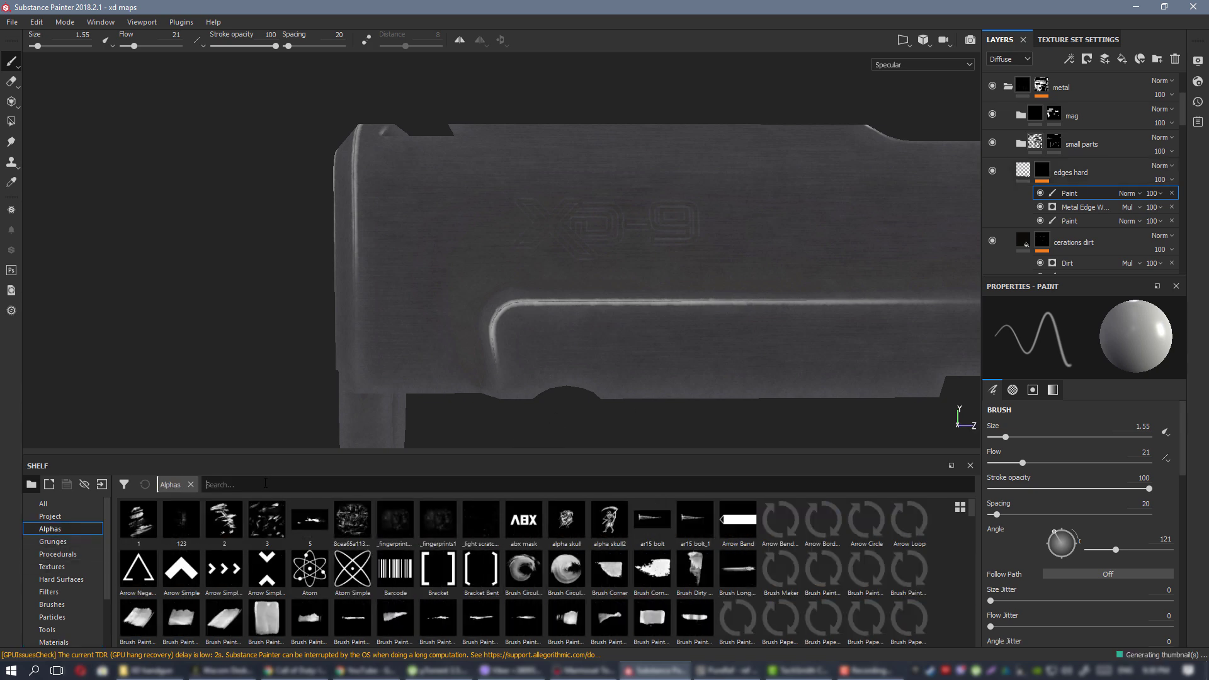
type("edg")
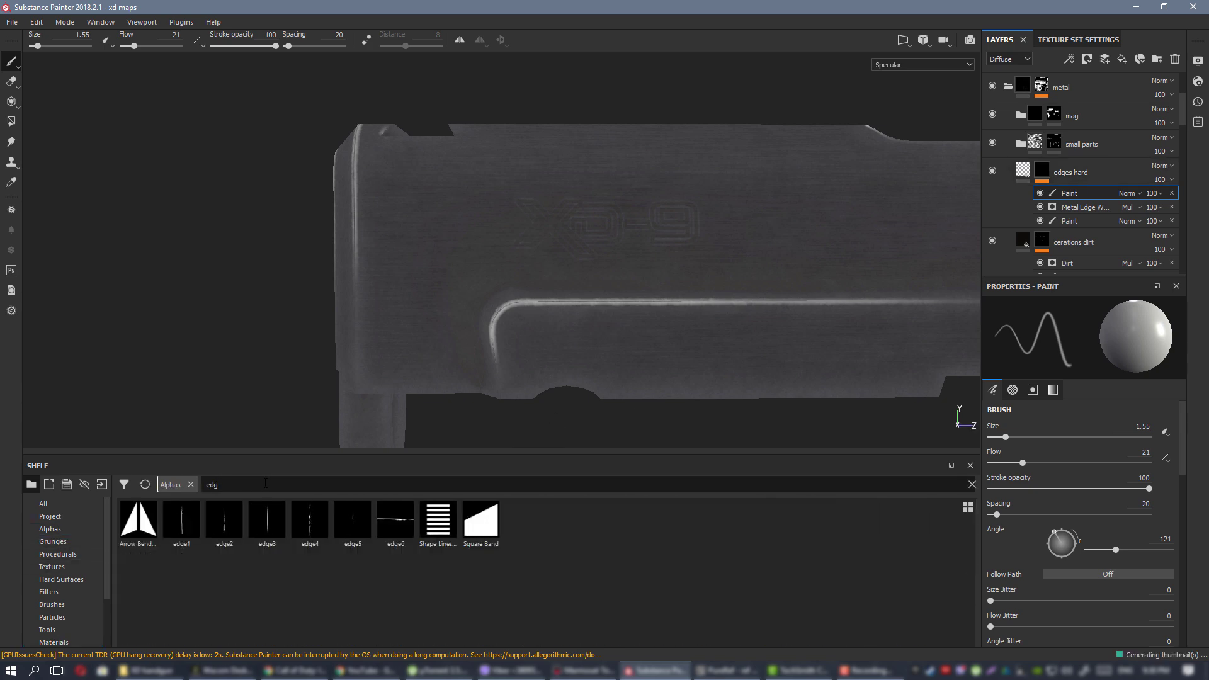
left_click(403, 531)
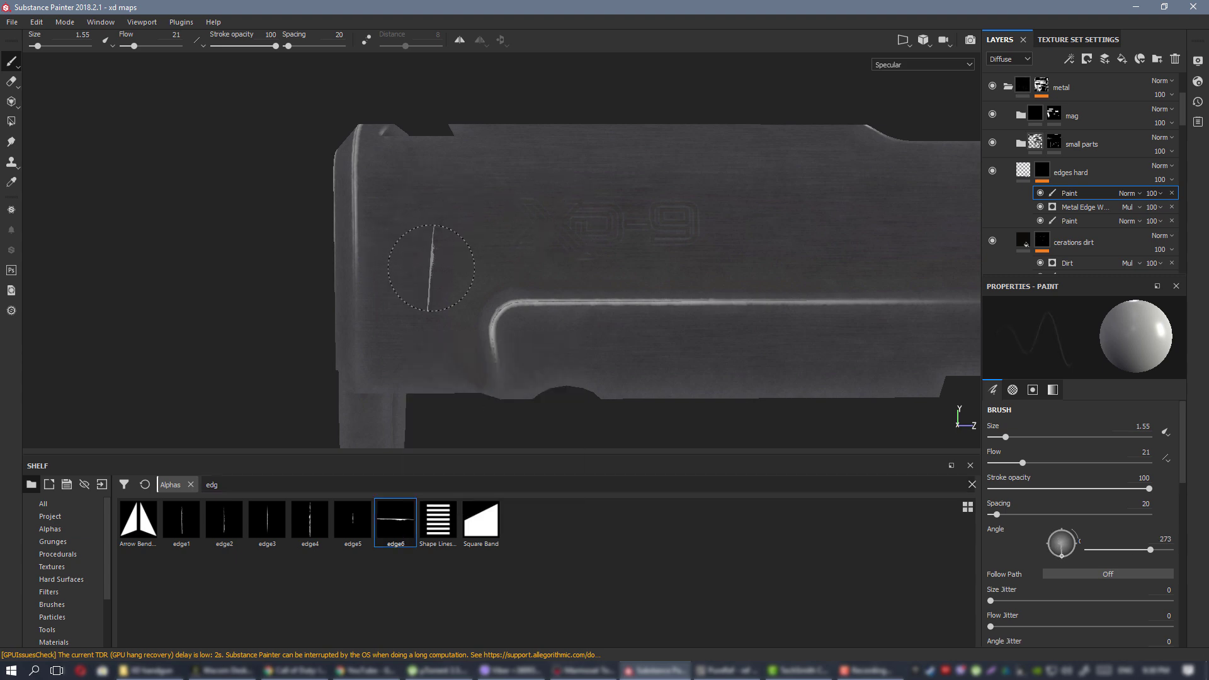
Stamp edge6 wear along the slide's front vertical edge with brush size 2.62, flow 100 and angle 268.
left_click_drag(455, 276, 441, 296, "alt")
scroll(440, 269, "up", 4)
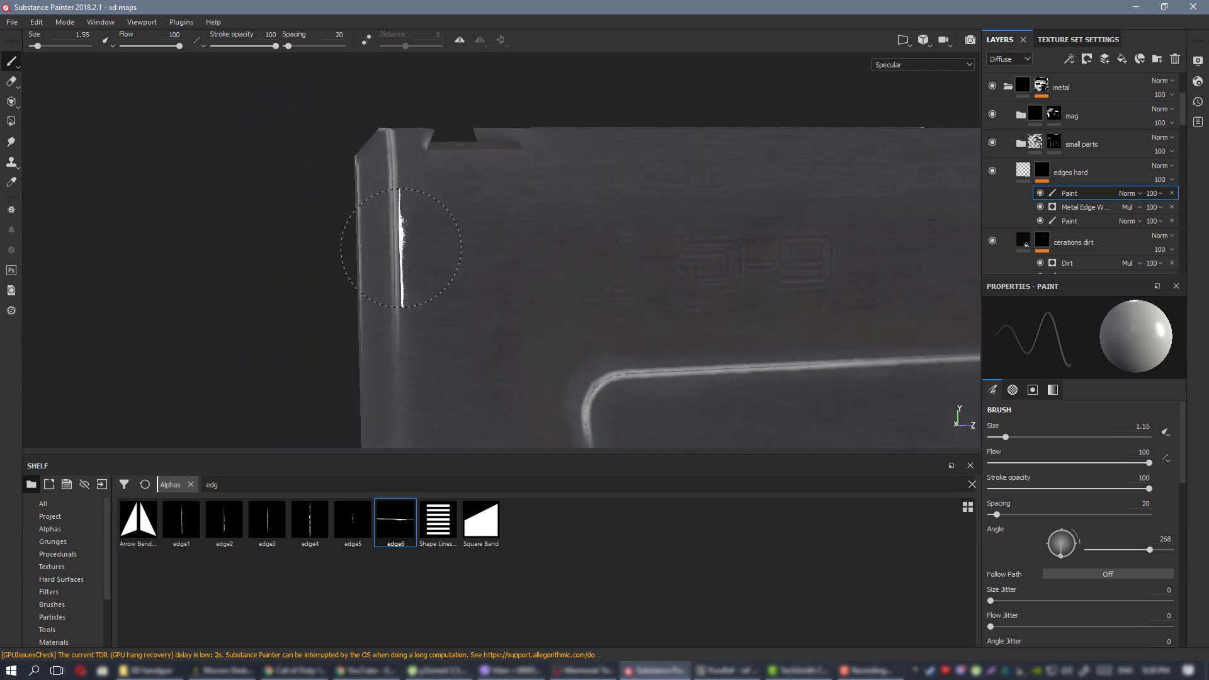
mouse_move(402, 247)
left_mouse_down("alt")
mouse_move(540, 257)
mouse_move(466, 257)
mouse_move(491, 248)
mouse_move(478, 264)
mouse_move(463, 247)
mouse_move(494, 289)
mouse_move(464, 319)
mouse_move(459, 248)
mouse_move(495, 268)
mouse_move(473, 229)
mouse_move(475, 248)
mouse_move(483, 243)
mouse_move(460, 251)
mouse_move(475, 256)
mouse_move(460, 245)
left_mouse_up("alt")
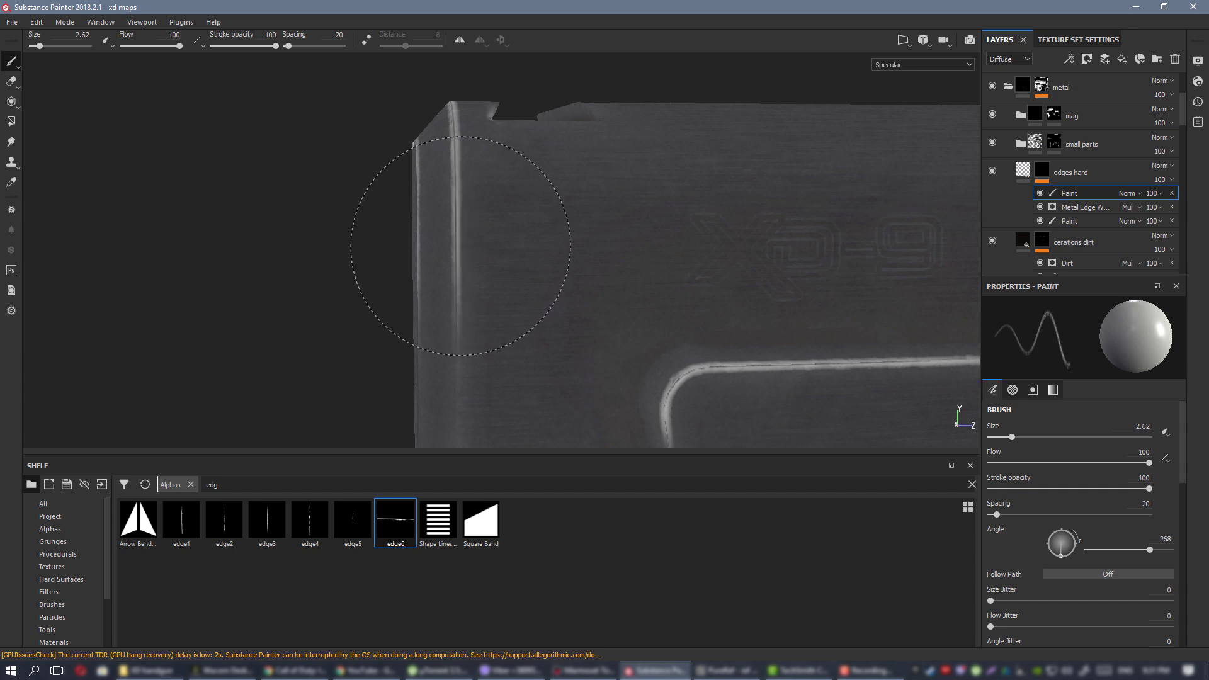
mouse_move(592, 260)
left_mouse_down("alt")
mouse_move(594, 229)
mouse_move(703, 287)
mouse_move(588, 284)
mouse_move(493, 189)
mouse_move(494, 216)
mouse_move(495, 189)
mouse_move(539, 243)
left_mouse_up("alt")
Fade the lower end of the stamped front-edge wear with the eraser at size 1.47 and flow 16.
left_click(11, 83)
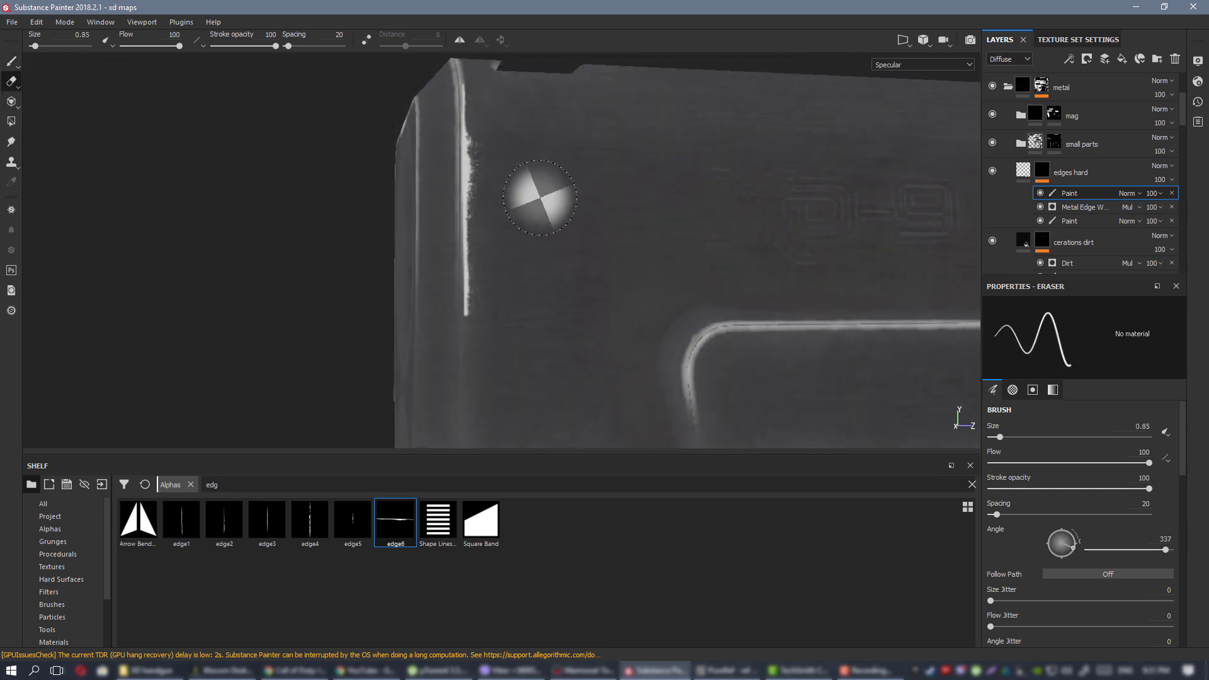
mouse_move(540, 192)
right_mouse_down("ctrl")
mouse_move(529, 190)
mouse_move(539, 187)
right_mouse_up("ctrl")
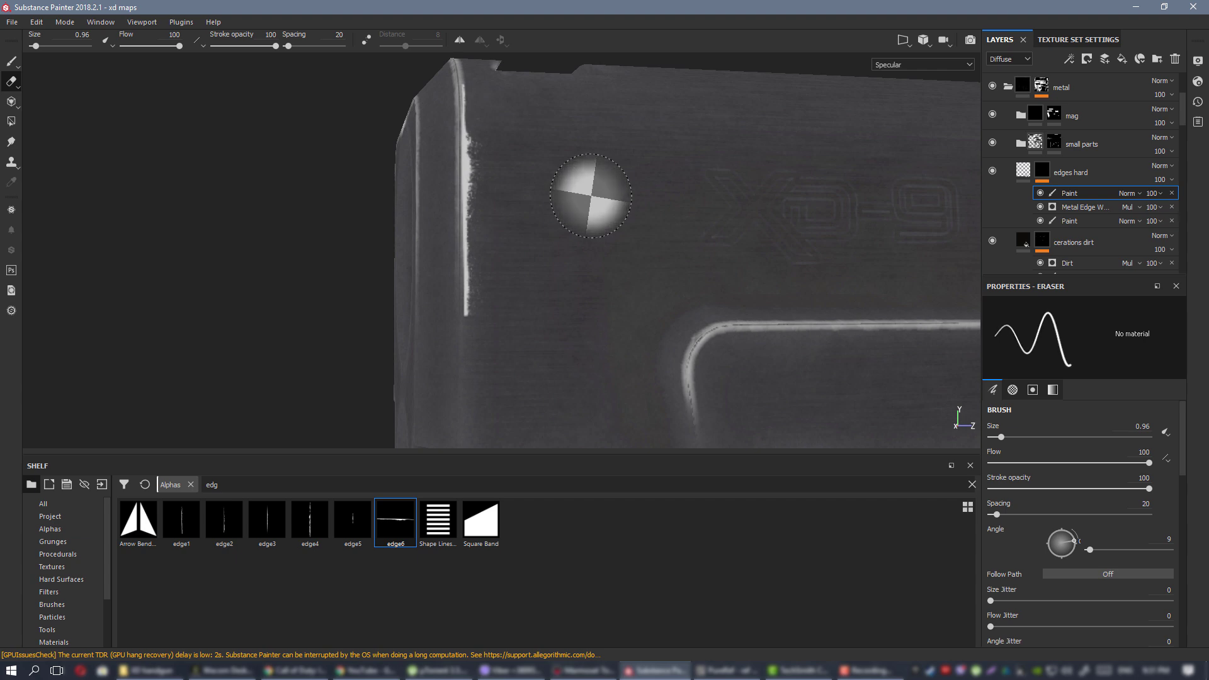
mouse_move(595, 183)
right_mouse_down("ctrl")
mouse_move(620, 184)
mouse_move(649, 227)
right_mouse_up("ctrl")
right_click_drag(554, 315, 515, 299, "ctrl")
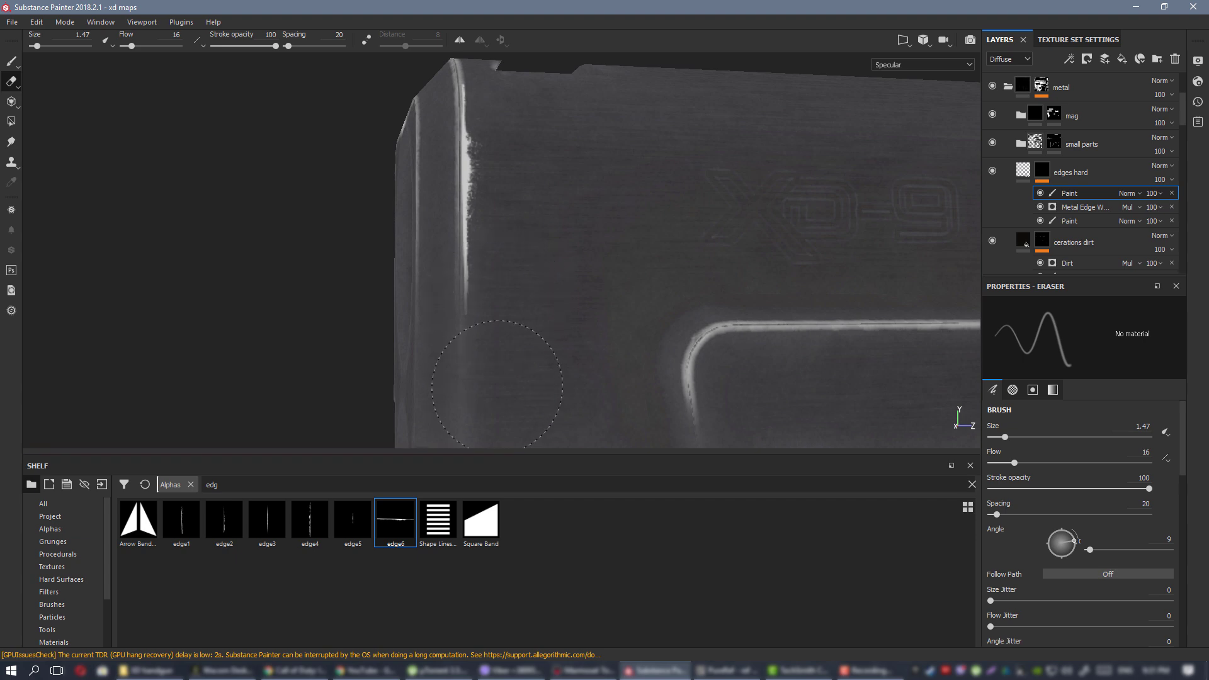
Examine the stamped front-edge wear in the Specular and Material views from several angles.
mouse_move(513, 318)
left_mouse_down("alt")
mouse_move(564, 286)
mouse_move(479, 192)
mouse_move(548, 256)
mouse_move(513, 191)
left_mouse_up("alt")
scroll(518, 173, "down", 5)
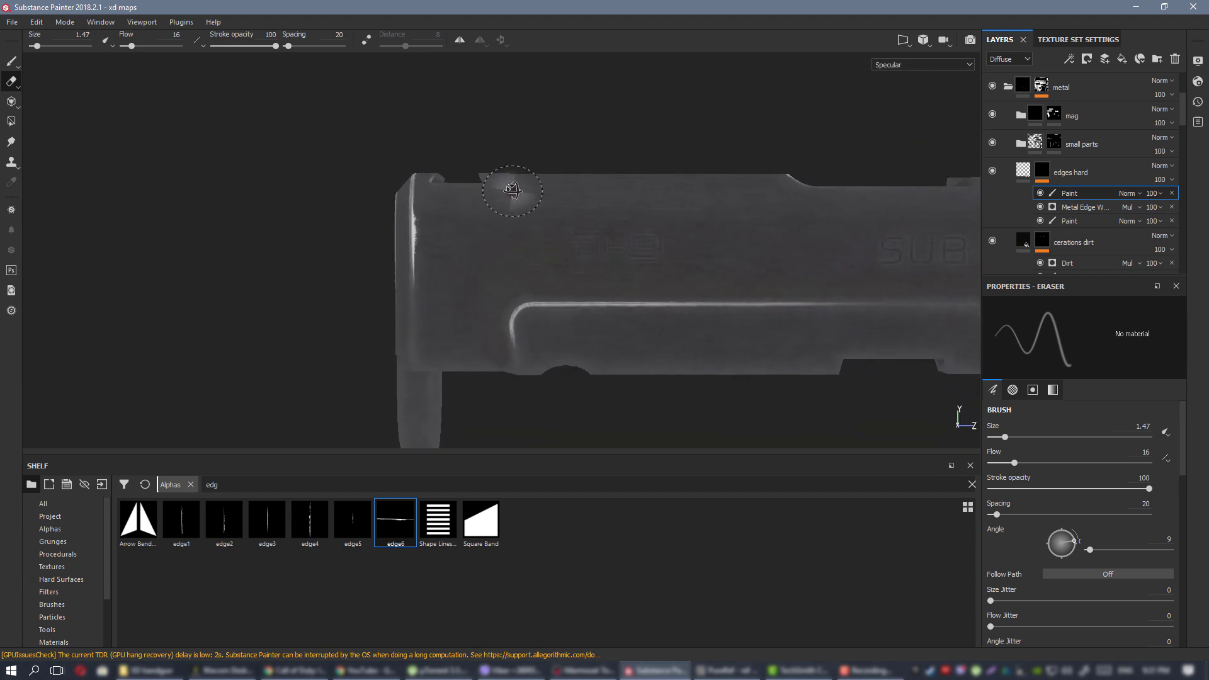
key("m")
mouse_move(608, 233)
left_mouse_down("alt")
mouse_move(608, 264)
mouse_move(592, 236)
left_mouse_up("alt")
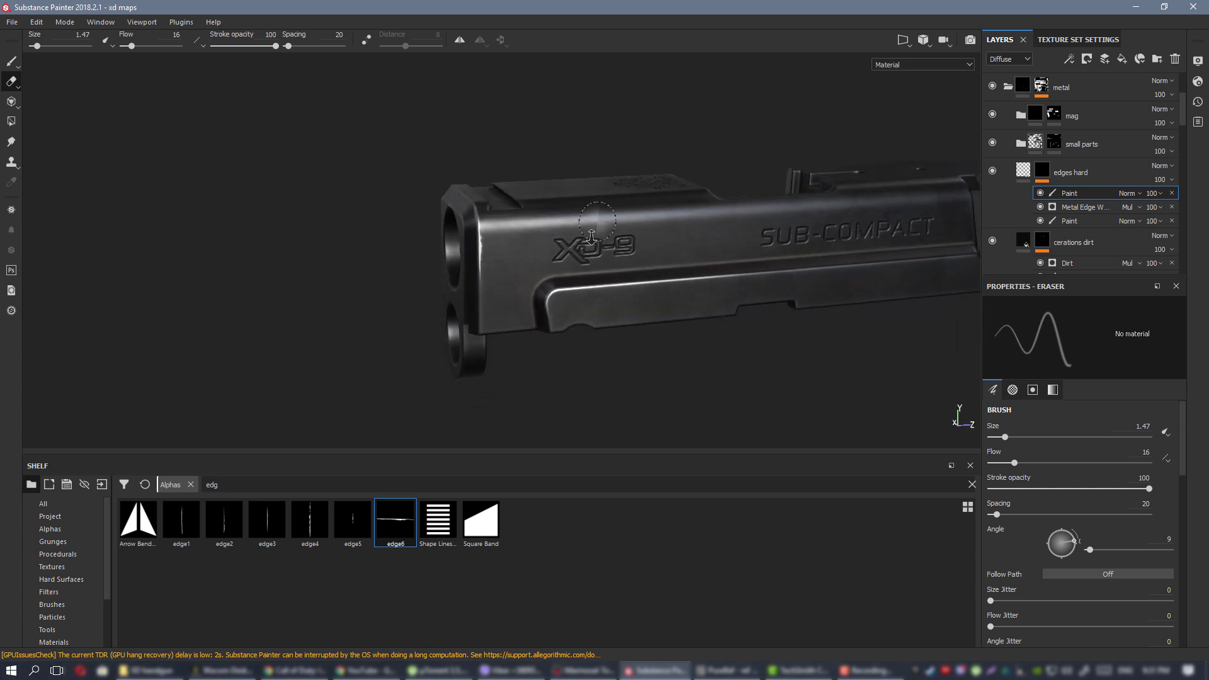
right_click_drag(591, 236, 593, 275, "alt")
middle_click_drag(593, 275, 536, 248, "alt")
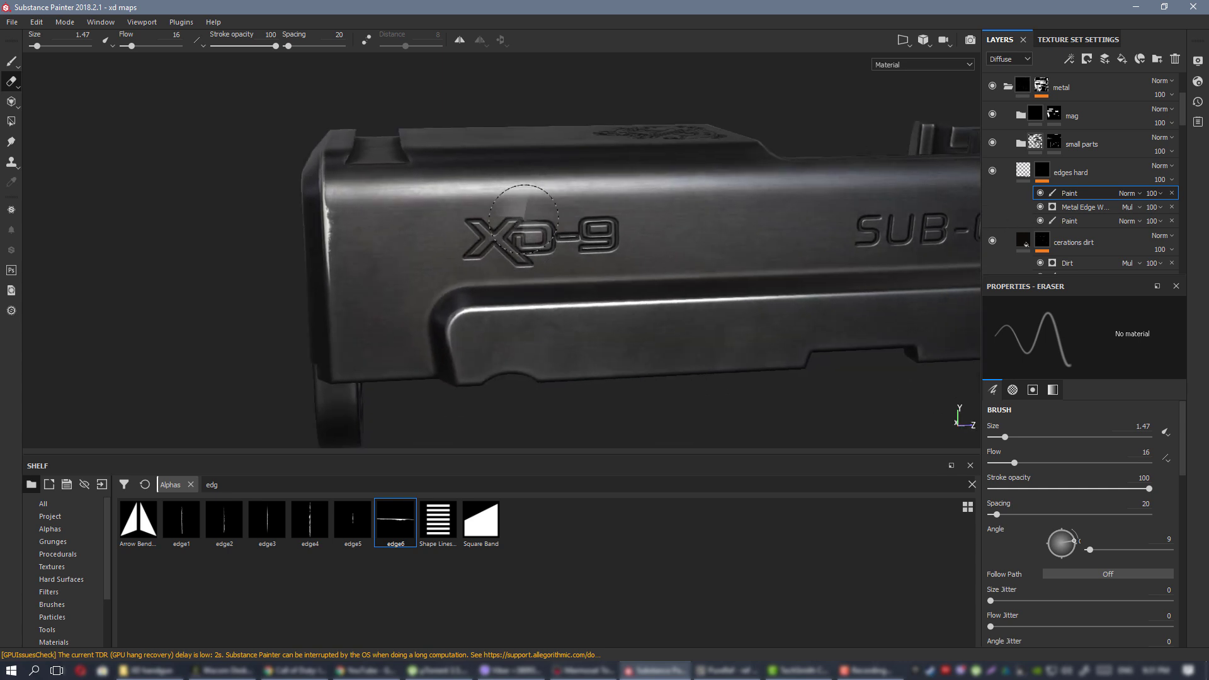
left_click_drag(523, 217, 545, 236, "alt")
Load the edge3 alpha on the paint brush in the Specular view and set it to size 6.04 and angle 89.
key("c")
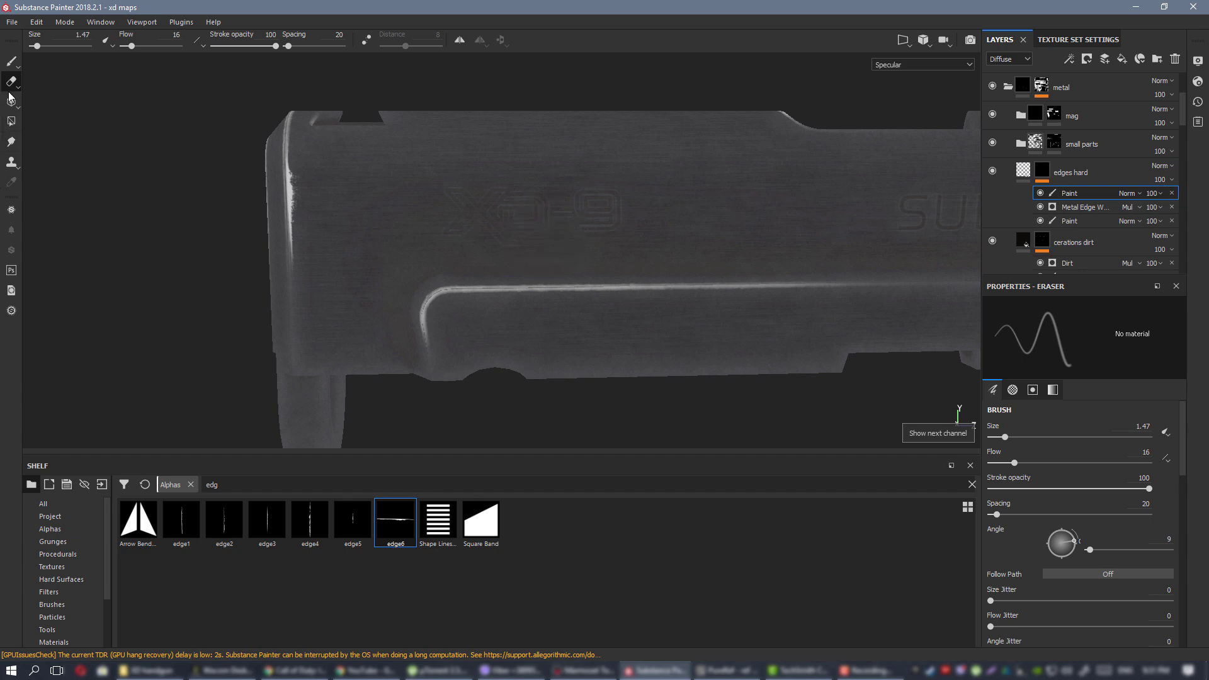
key("p")
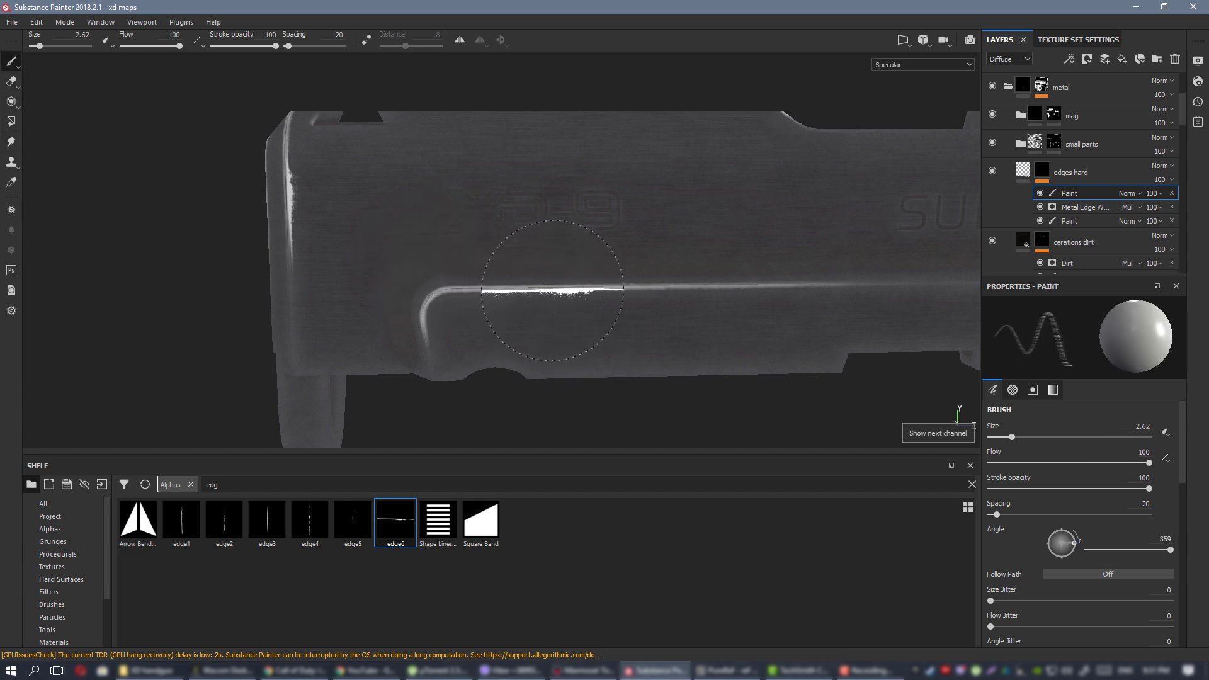
right_click_drag(550, 304, 579, 386, "alt")
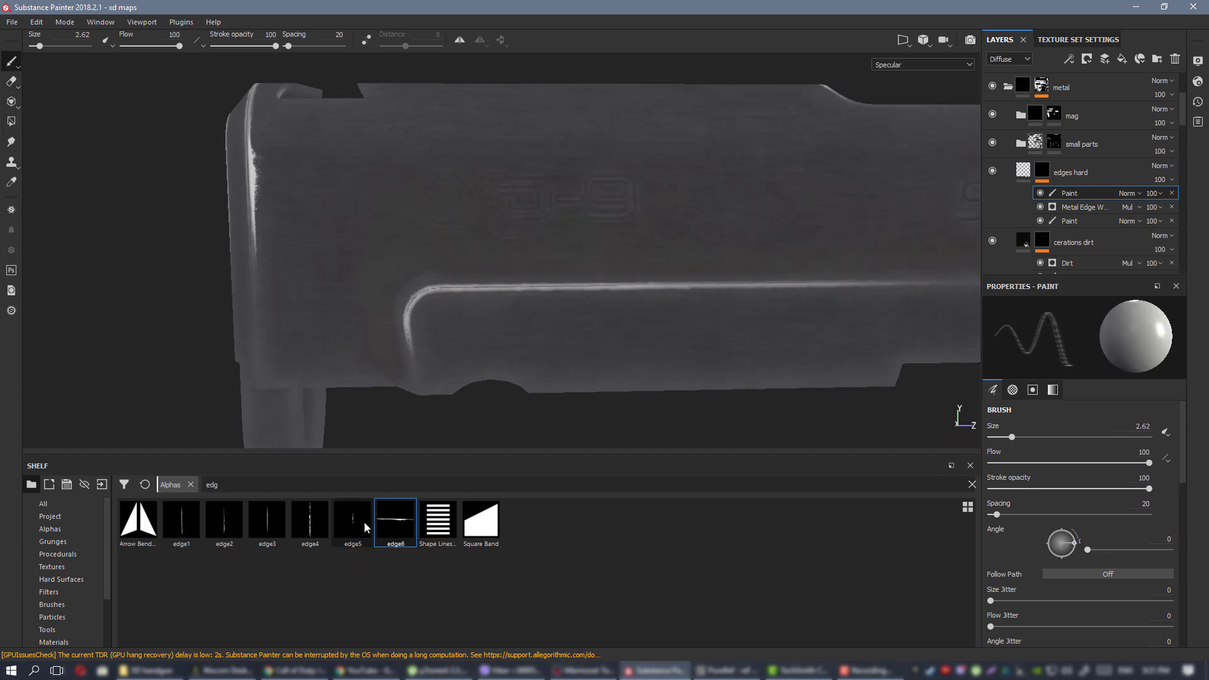
left_click(267, 521)
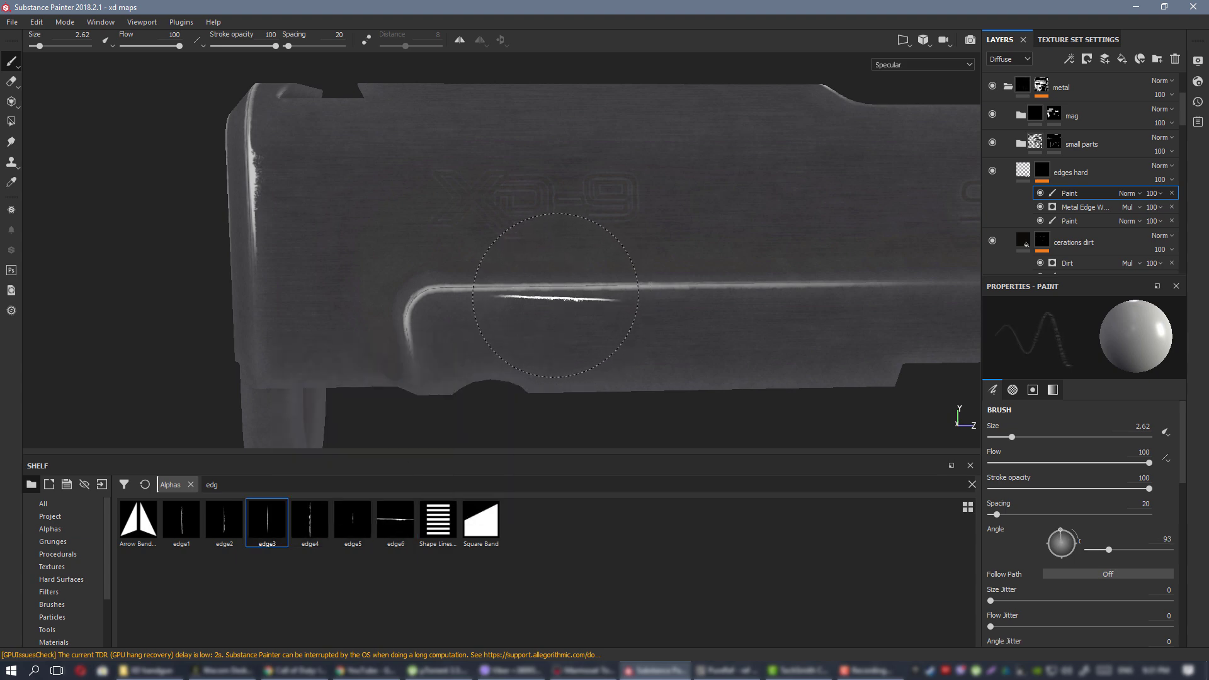
right_click_drag(527, 289, 542, 283, "ctrl")
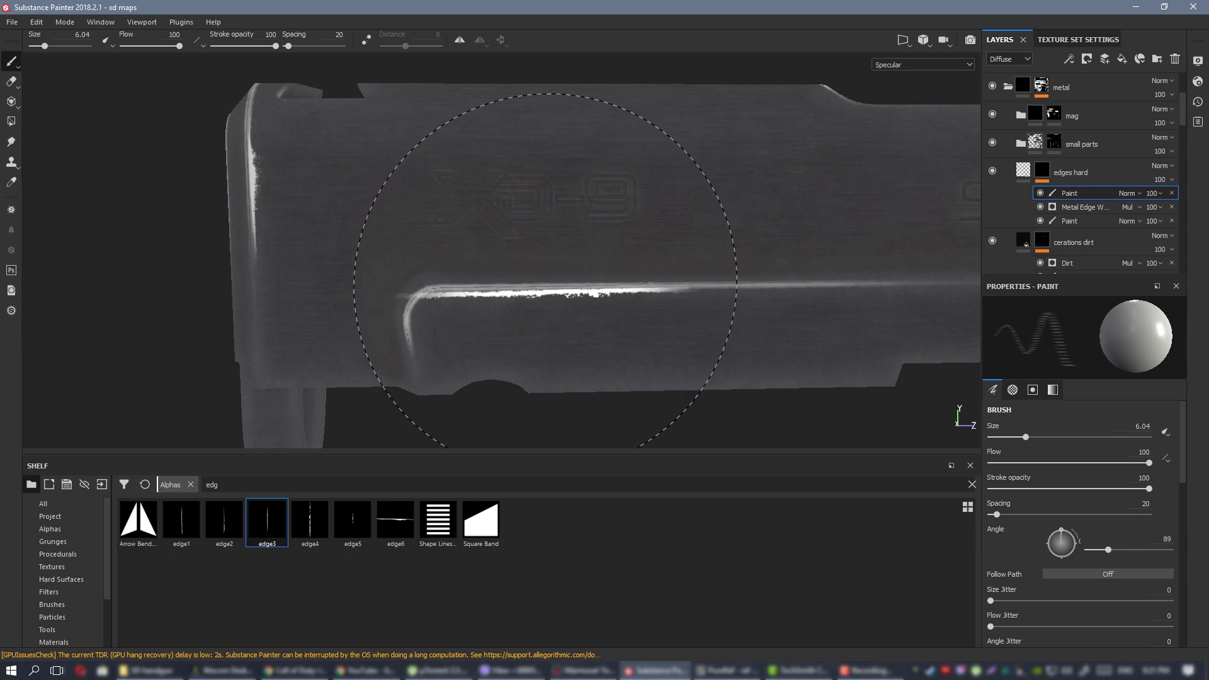
Stamp edge3 wear along the slide's horizontal side edge below the XD-9 logo, with flow lowered to 95.
mouse_move(587, 305)
right_mouse_down("alt")
mouse_move(602, 304)
mouse_move(589, 289)
right_mouse_up("alt")
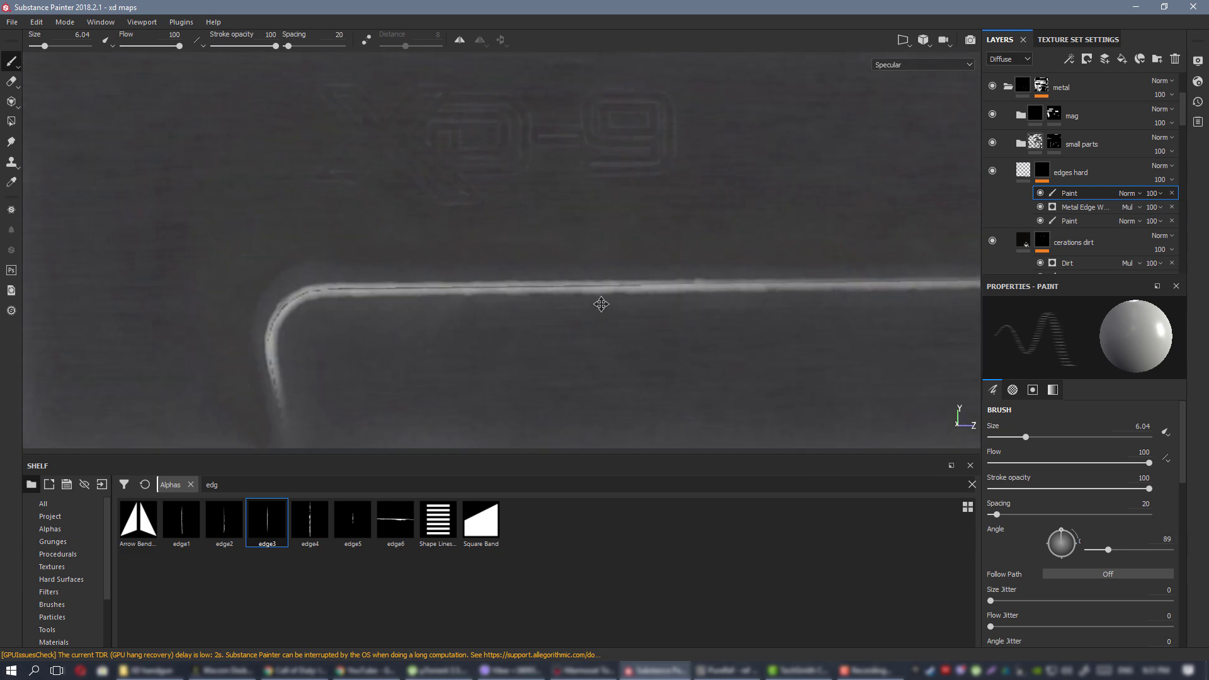
left_click(570, 312)
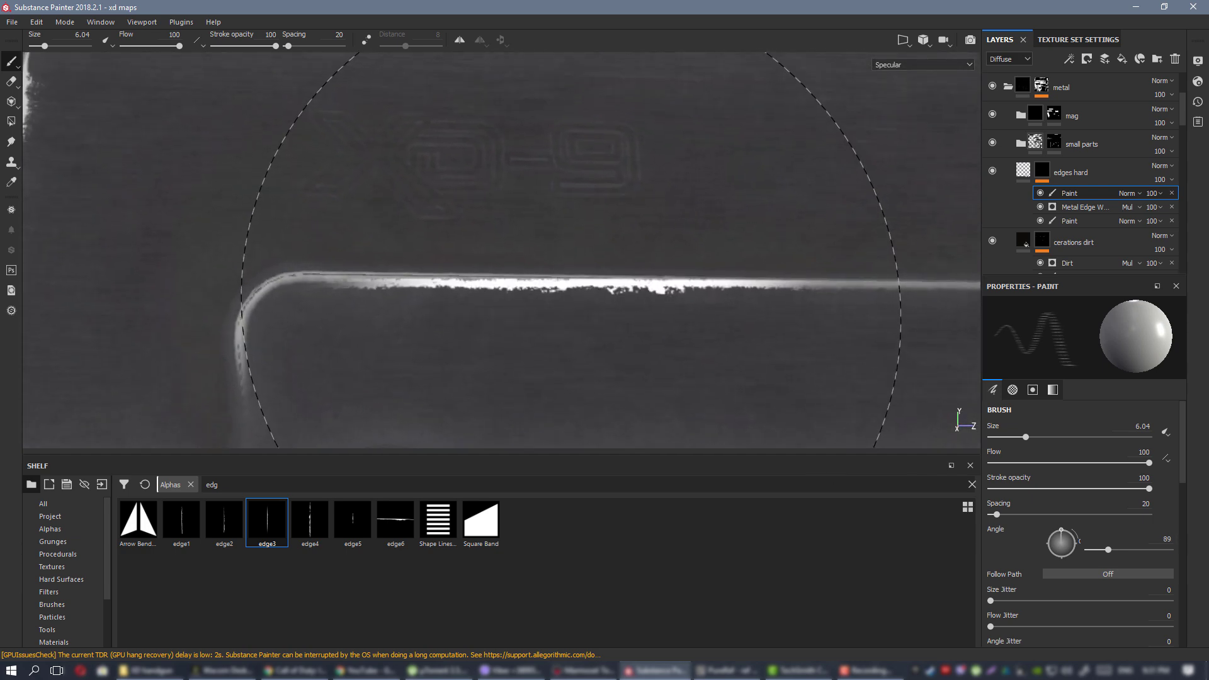
left_click_drag(569, 309, 566, 309, "ctrl")
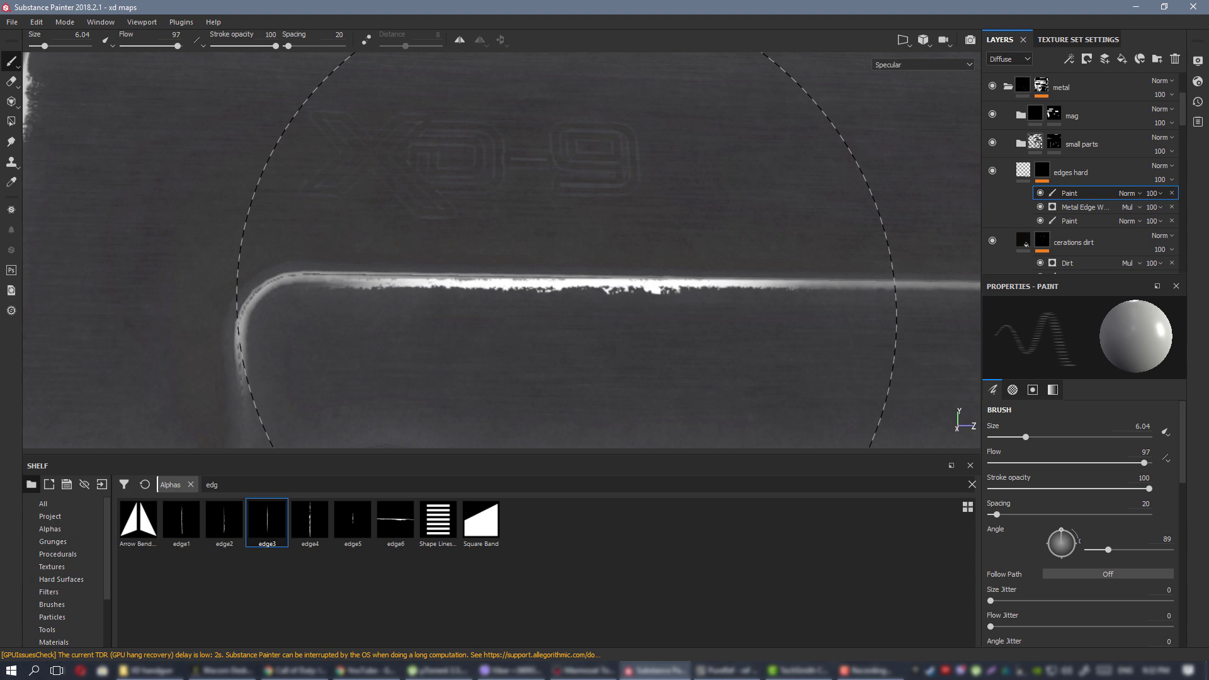
left_click_drag(567, 311, 567, 311, "ctrl")
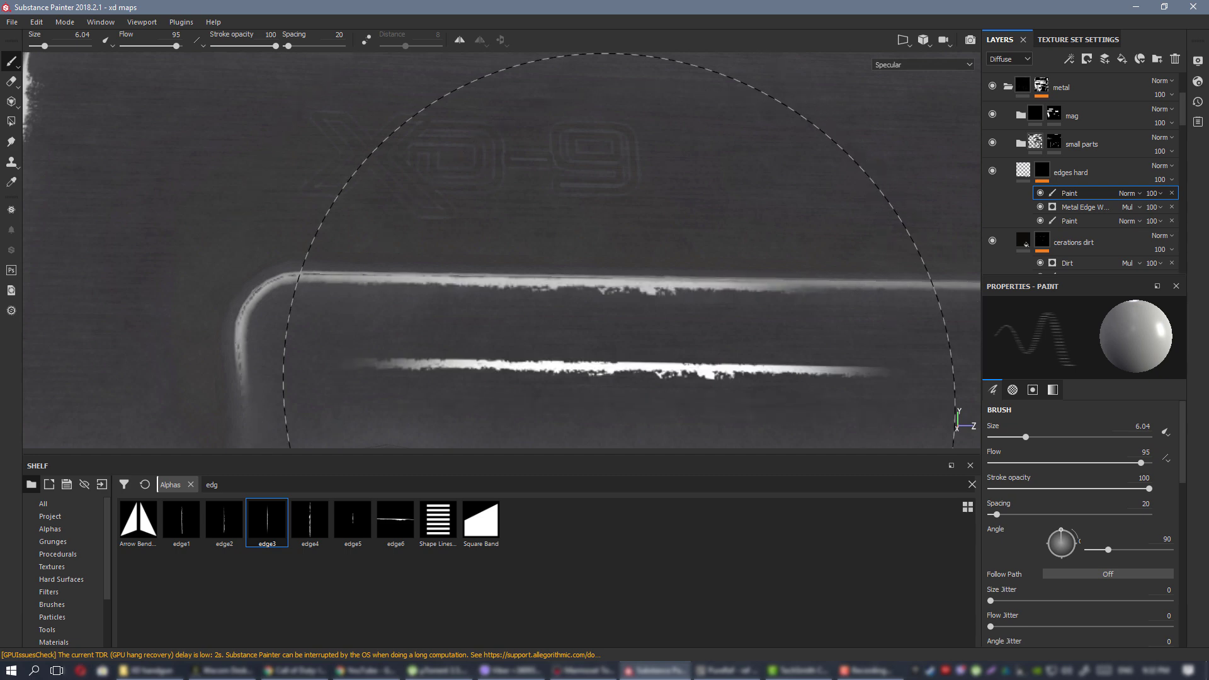
Break up the top edge of the slide's front face by stamping edge3 in black at size 6.04 and angle 89.
scroll(614, 386, "down", 4)
scroll(589, 334, "down", 4)
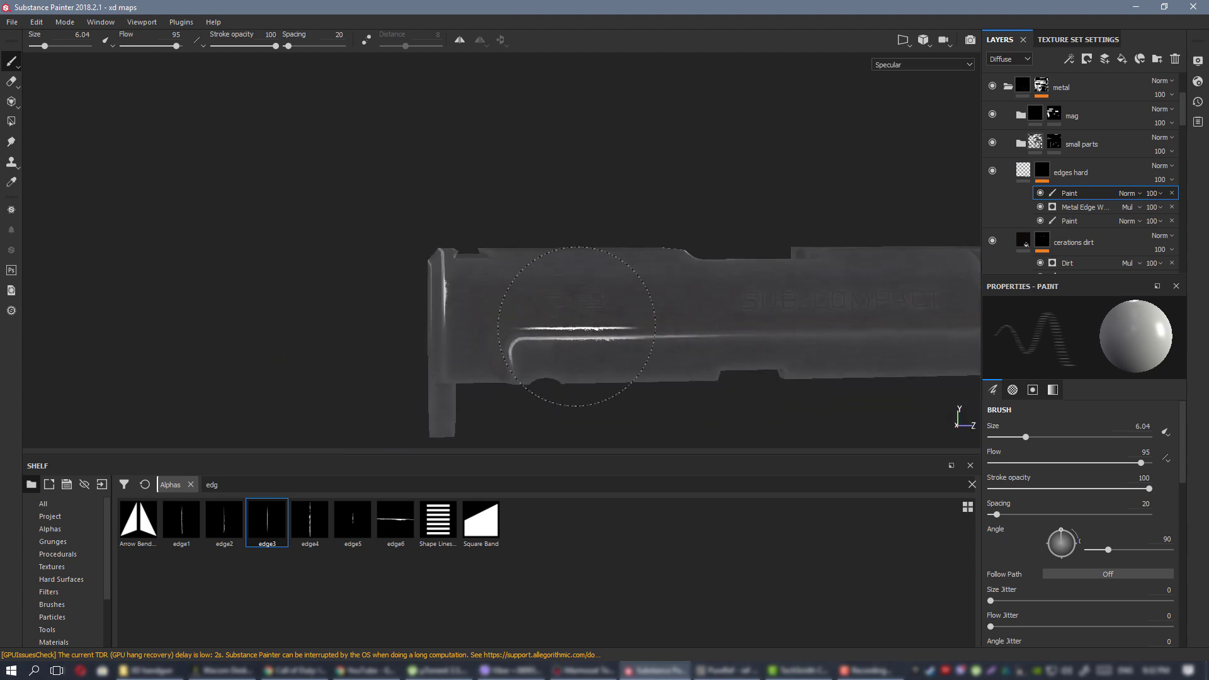
left_click_drag(576, 331, 599, 426, "alt")
scroll(504, 252, "up", 4)
mouse_move(504, 246)
left_mouse_down("alt")
mouse_move(672, 314)
mouse_move(648, 315)
left_mouse_up("alt")
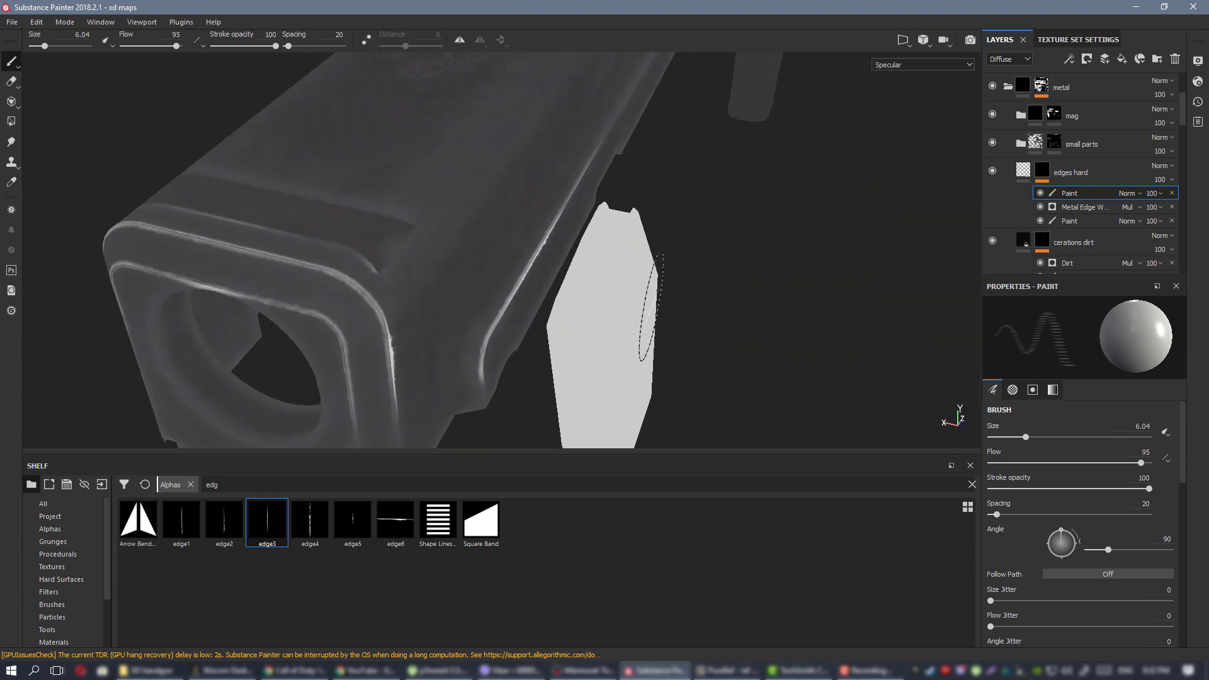
left_click_drag(276, 211, 379, 245, "alt")
middle_click_drag(274, 242, 415, 233, "alt")
left_click_drag(387, 228, 397, 237, "alt")
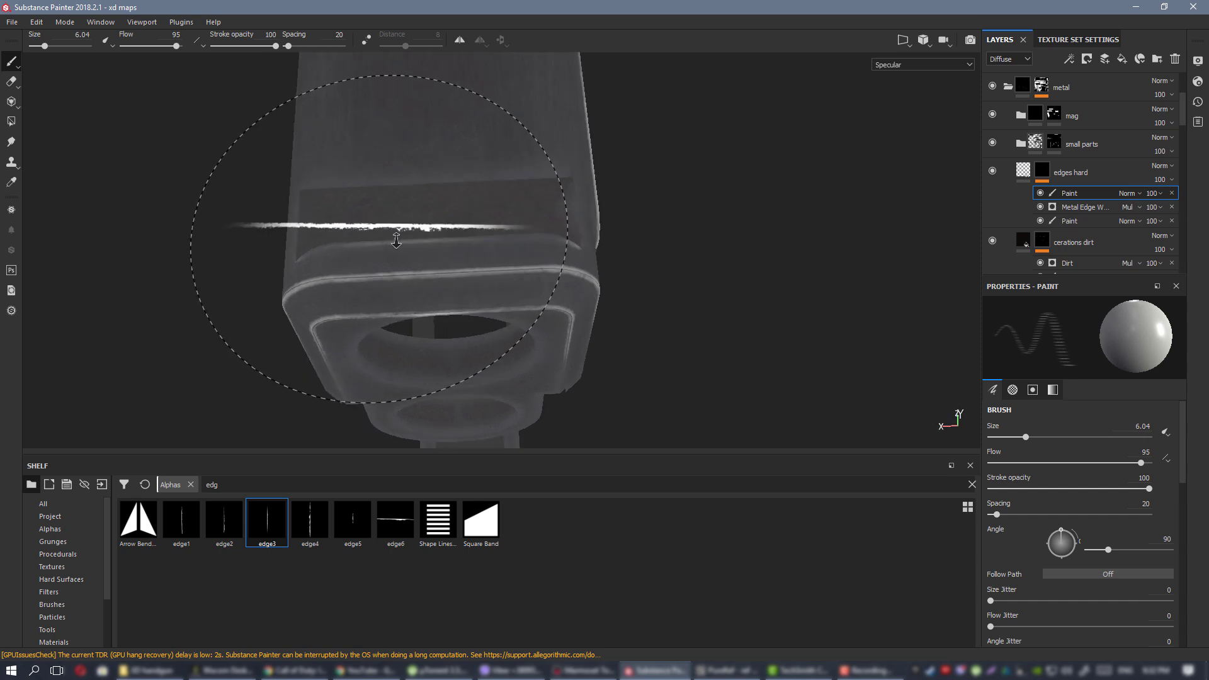
right_click_drag(397, 238, 453, 305, "alt")
key("x")
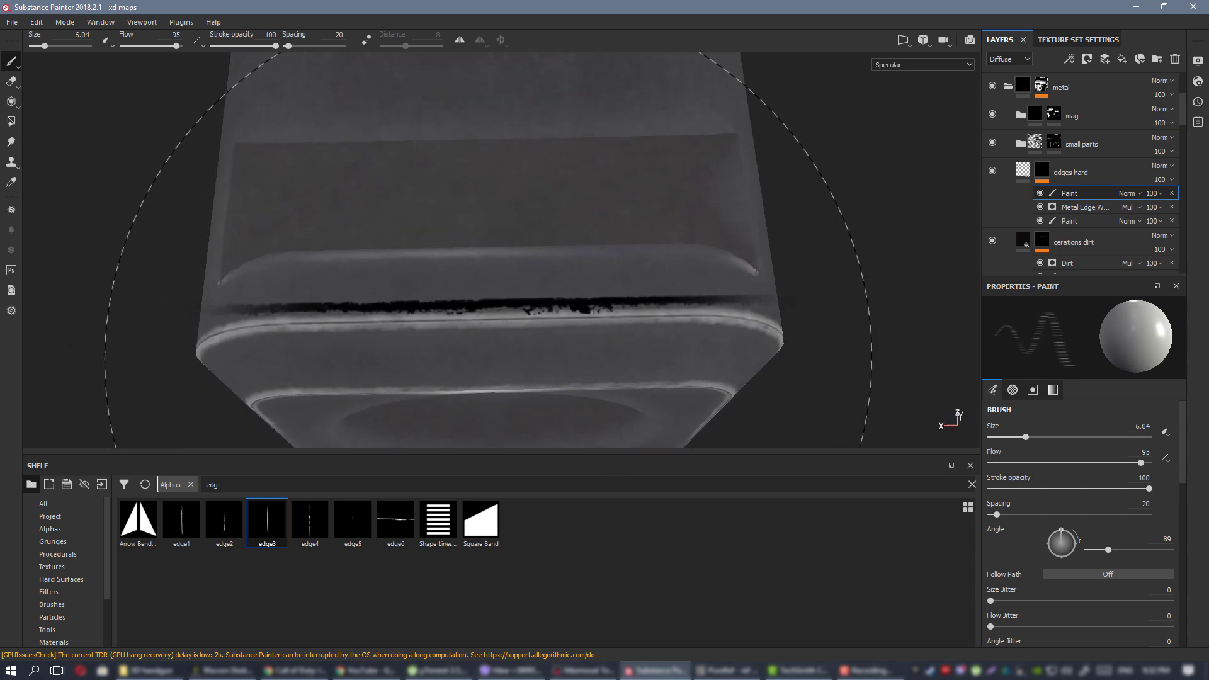
left_click(486, 315)
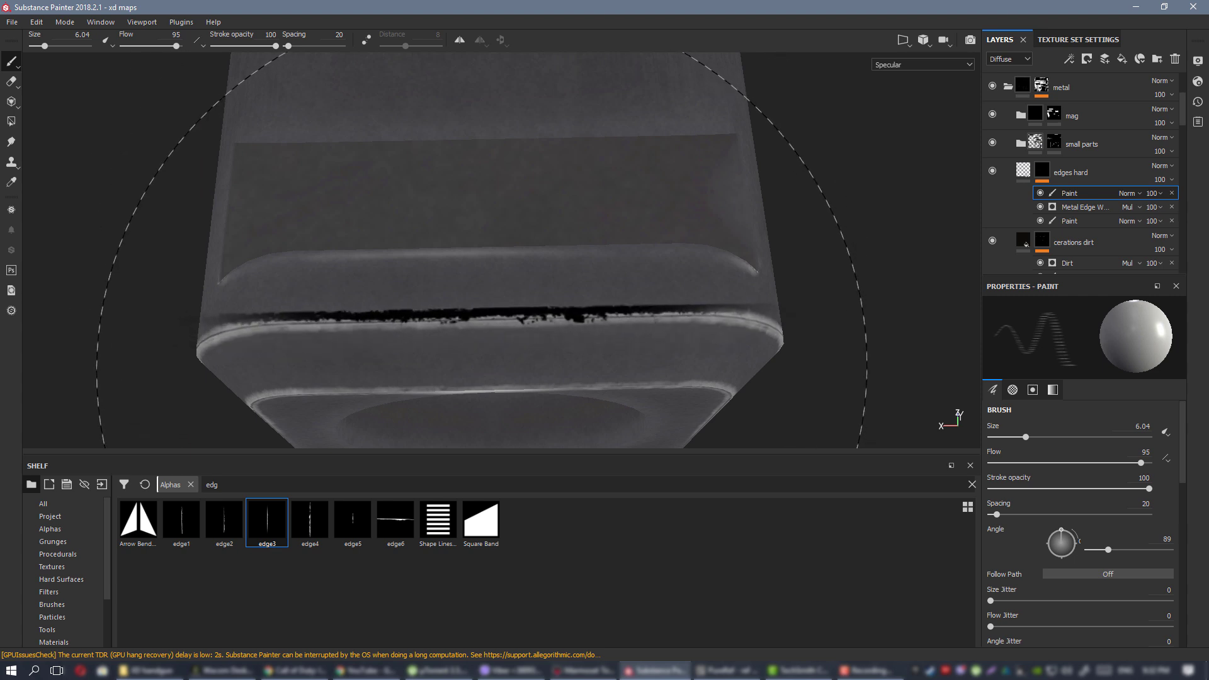
Flip the black edge3 stamp to angle 270 at size 5.01 and cut into the front top edge from below.
mouse_move(614, 220)
left_mouse_down("alt")
mouse_move(447, 281)
mouse_move(418, 160)
left_mouse_up("alt")
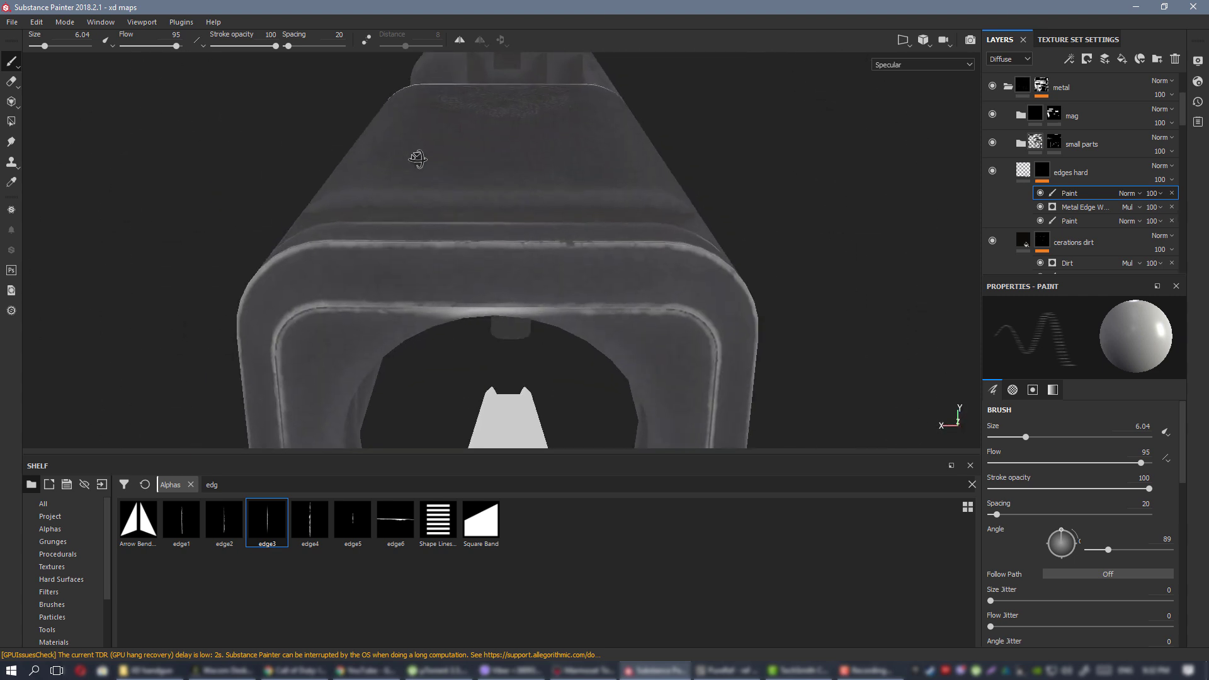
right_click_drag(418, 159, 513, 327, "alt")
left_click_drag(517, 321, 517, 207, "ctrl")
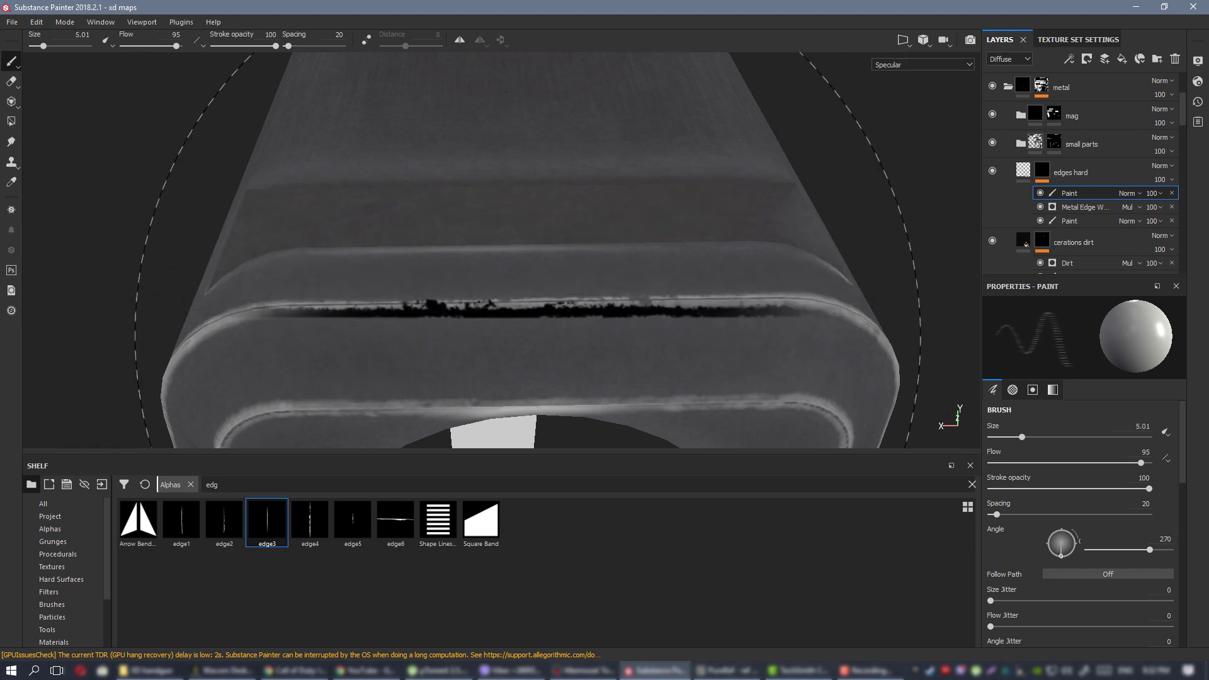
left_click_drag(559, 398, 538, 360, "alt")
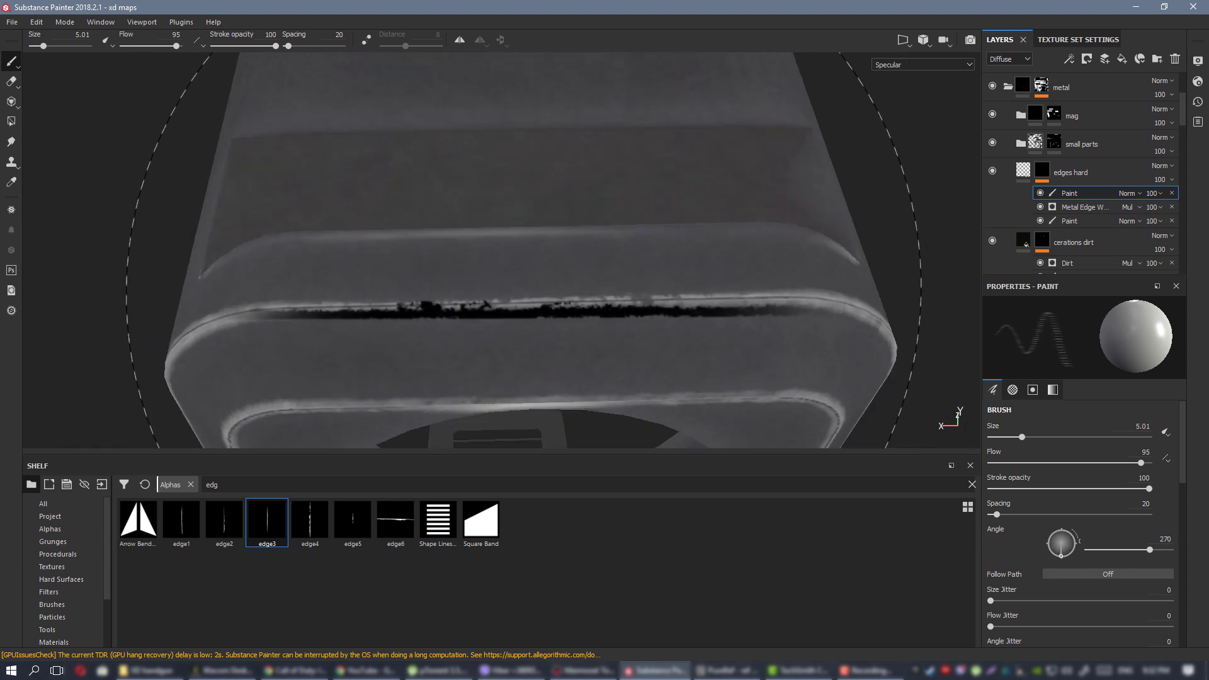
left_click(528, 310)
right_click_drag(567, 415, 564, 392, "alt")
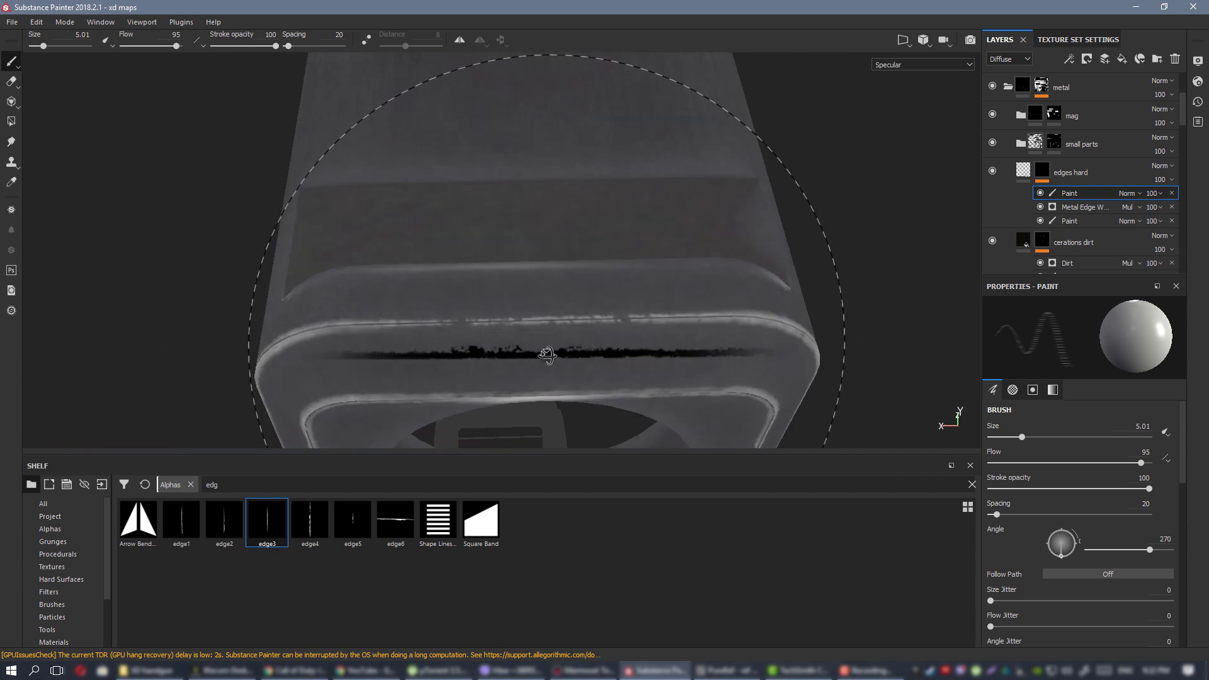
Add finer breaks to the front top edge with the black edge3 stamp at size 3.02.
mouse_move(548, 353)
left_mouse_down("alt")
mouse_move(436, 327)
mouse_move(655, 330)
left_mouse_up("alt")
right_click_drag(542, 353, 554, 409, "alt")
left_click_drag(554, 409, 509, 423, "alt")
right_click_drag(563, 325, 549, 319, "ctrl")
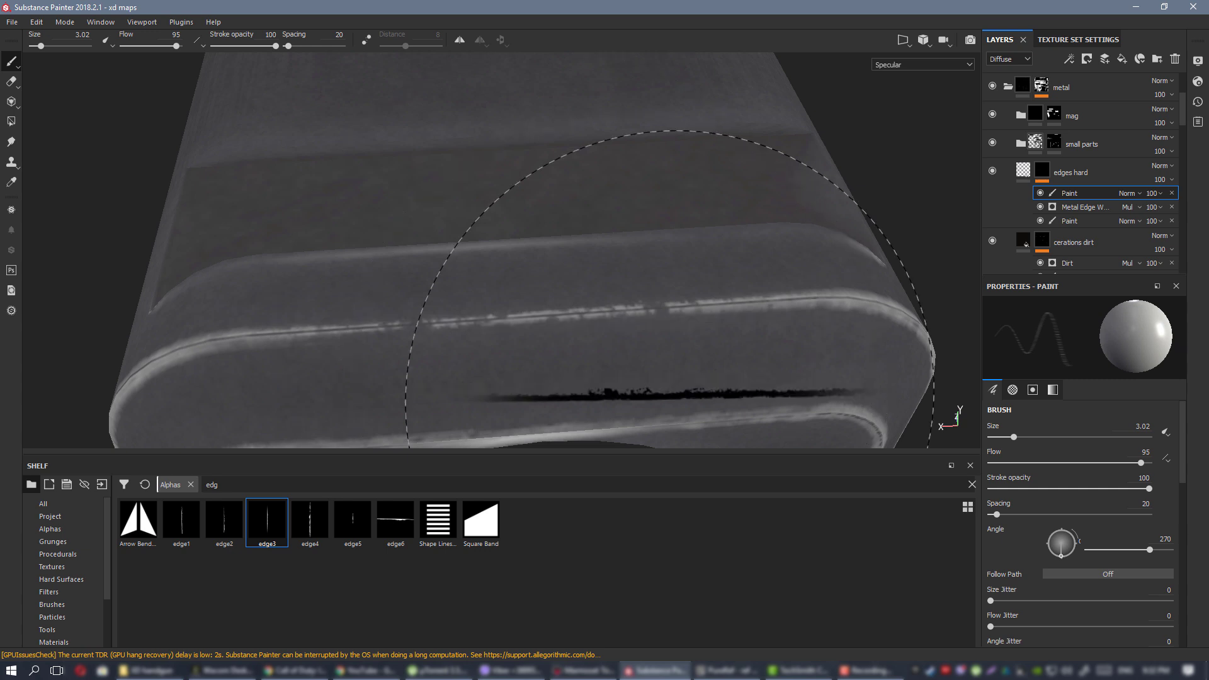
left_click_drag(612, 331, 560, 330, "alt")
left_click(550, 314)
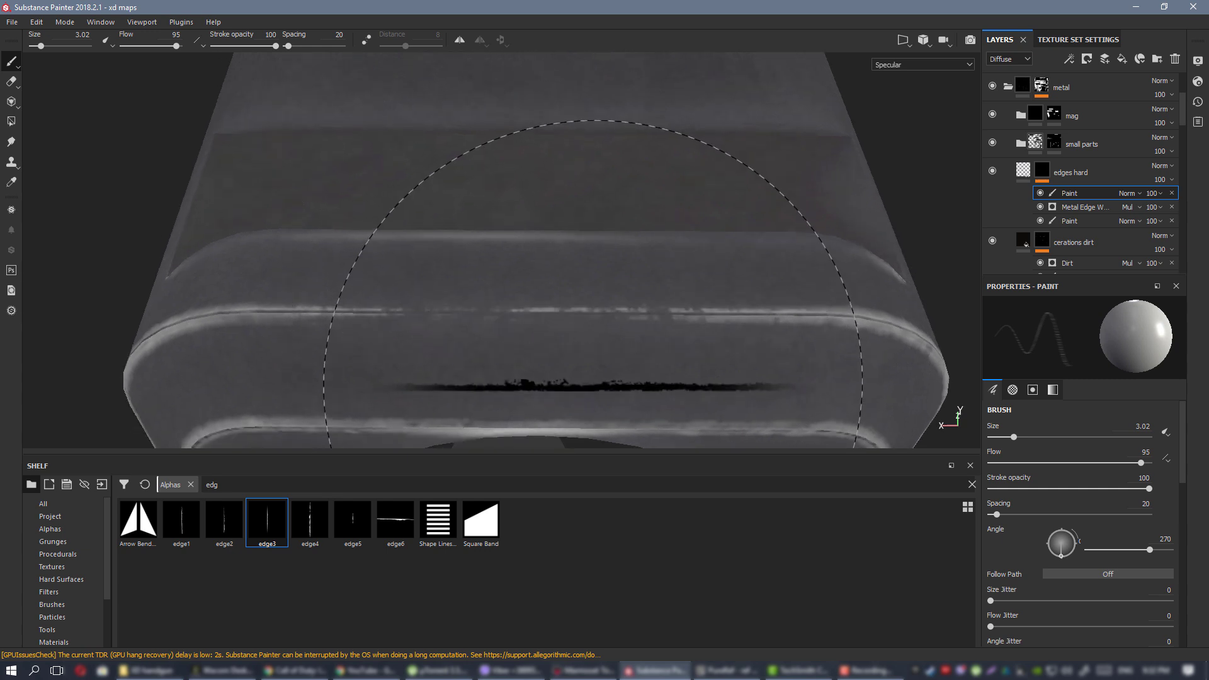
Stamp black edge3 breaks along the top of the front face's inner rim at size 4.22 and angle 270.
right_click_drag(650, 413, 630, 362, "alt")
left_click_drag(557, 352, 585, 258, "alt")
right_click_drag(591, 334, 677, 448, "alt")
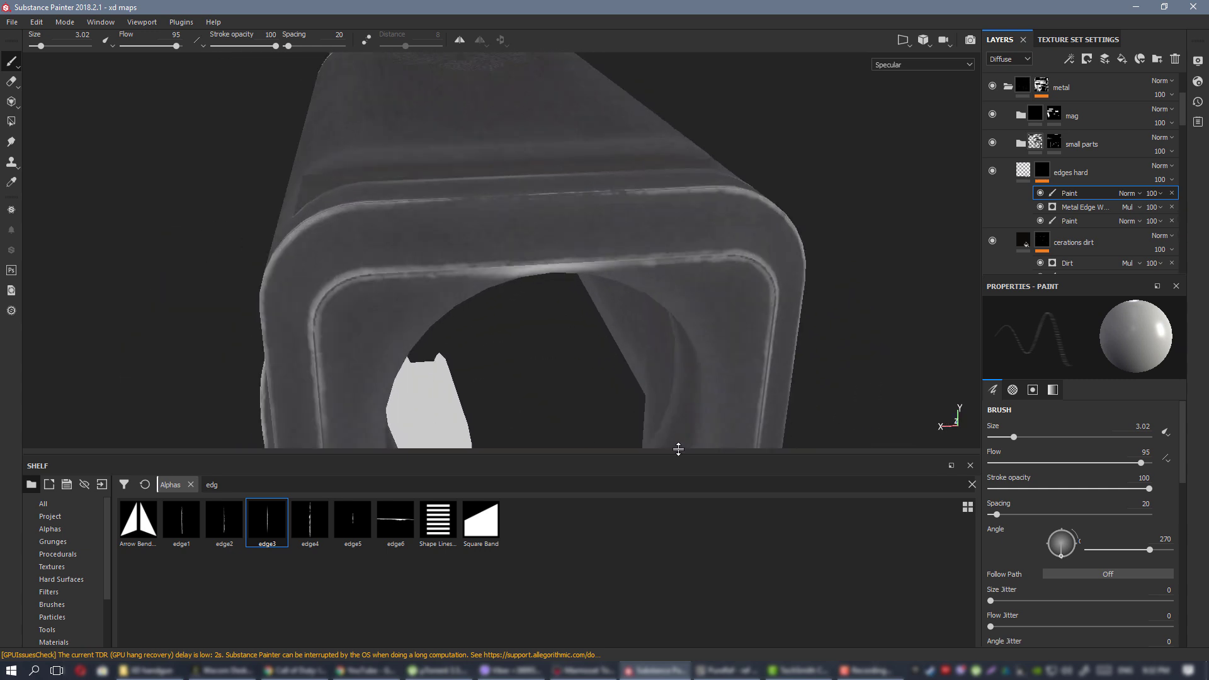
left_click_drag(598, 340, 576, 359, "alt")
left_click_drag(534, 256, 513, 261, "alt")
right_click_drag(553, 260, 574, 260, "ctrl")
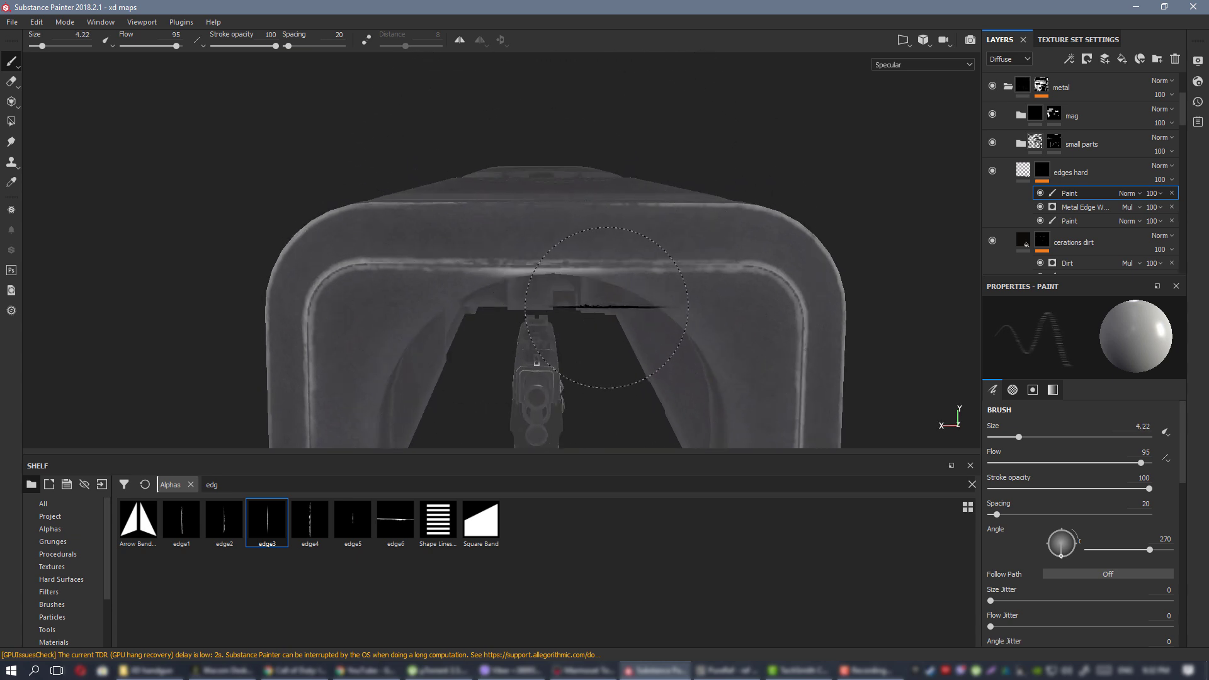
mouse_move(529, 209)
left_mouse_down("alt")
mouse_move(564, 254)
mouse_move(557, 281)
left_mouse_up("alt")
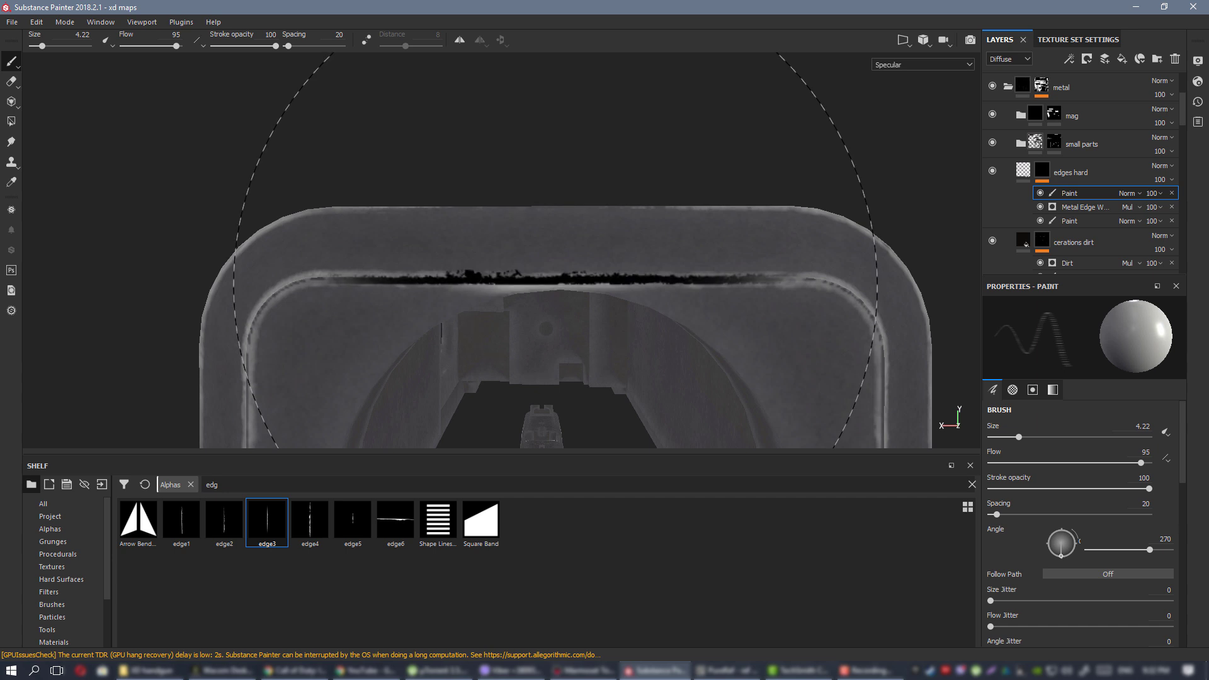
Cut smaller black edge3 breaks into the inner rim's top edge at size 1.91 and about angle 258.
left_click_drag(573, 267, 582, 224, "alt")
left_click_drag(533, 285, 530, 295, "ctrl")
right_click_drag(526, 293, 498, 294, "ctrl")
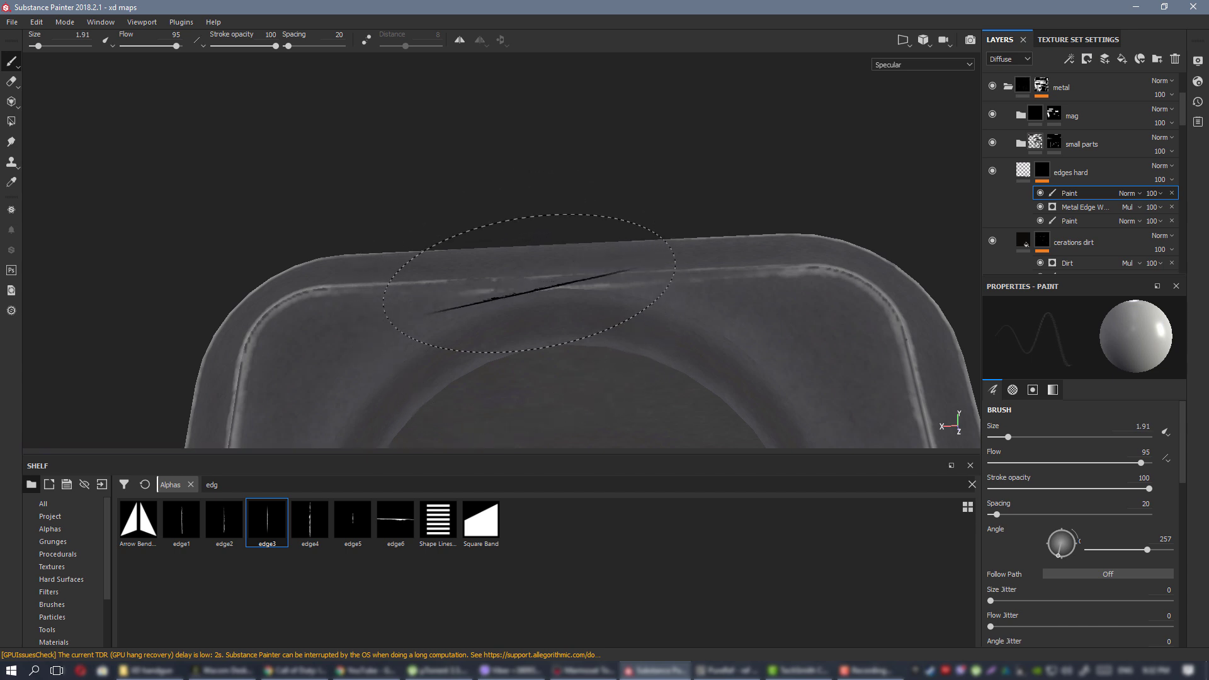
left_click_drag(573, 289, 576, 284, "alt")
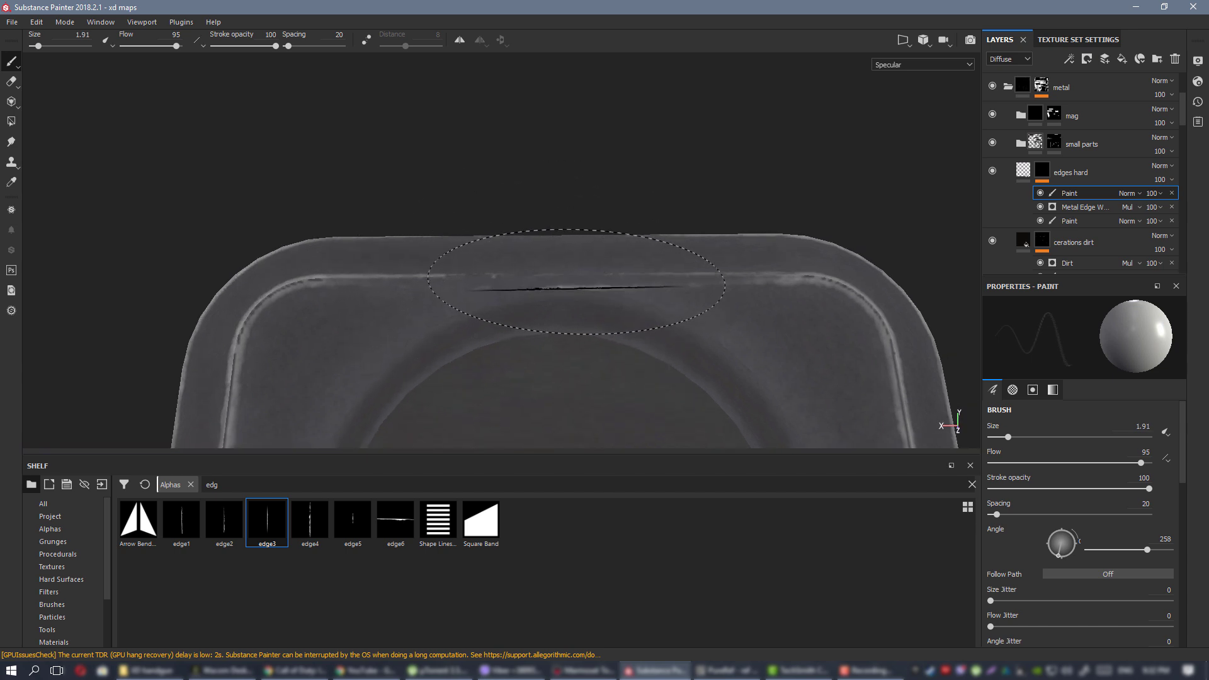
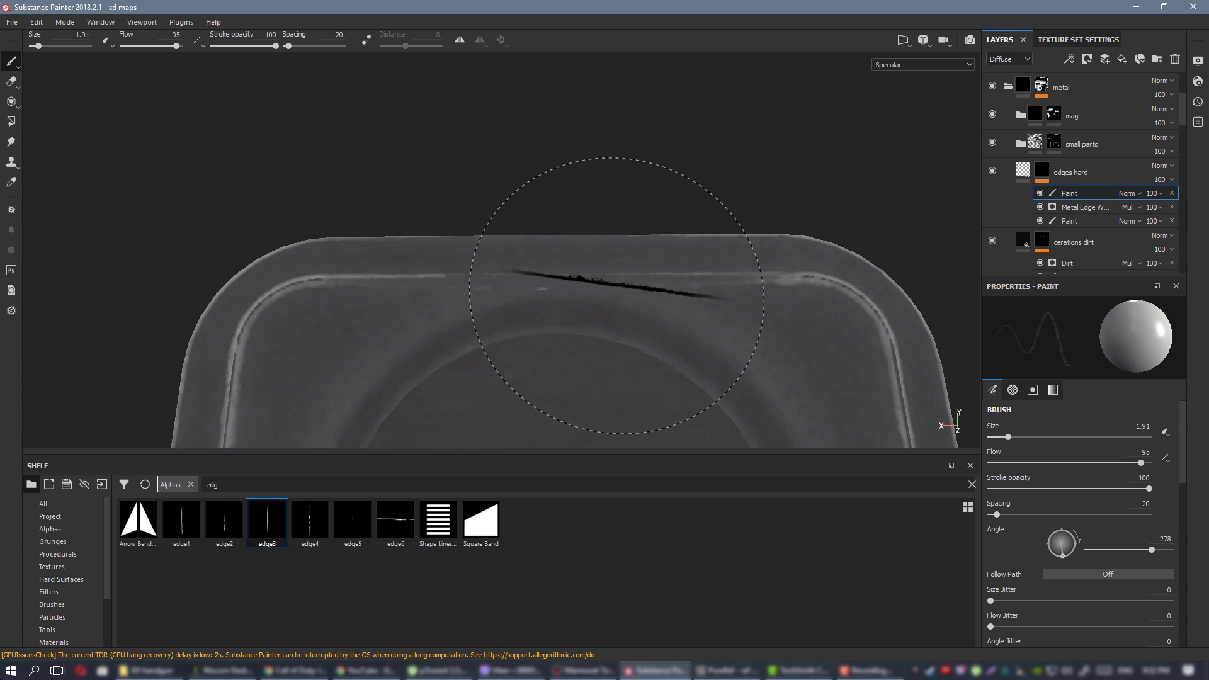
Stamp the inner rim's top edge with black edge3 at size 2.57 and angle 264, and undo the last stamp.
mouse_move(616, 295)
left_mouse_down("alt")
mouse_move(648, 351)
mouse_move(629, 303)
mouse_move(667, 311)
left_mouse_up("alt")
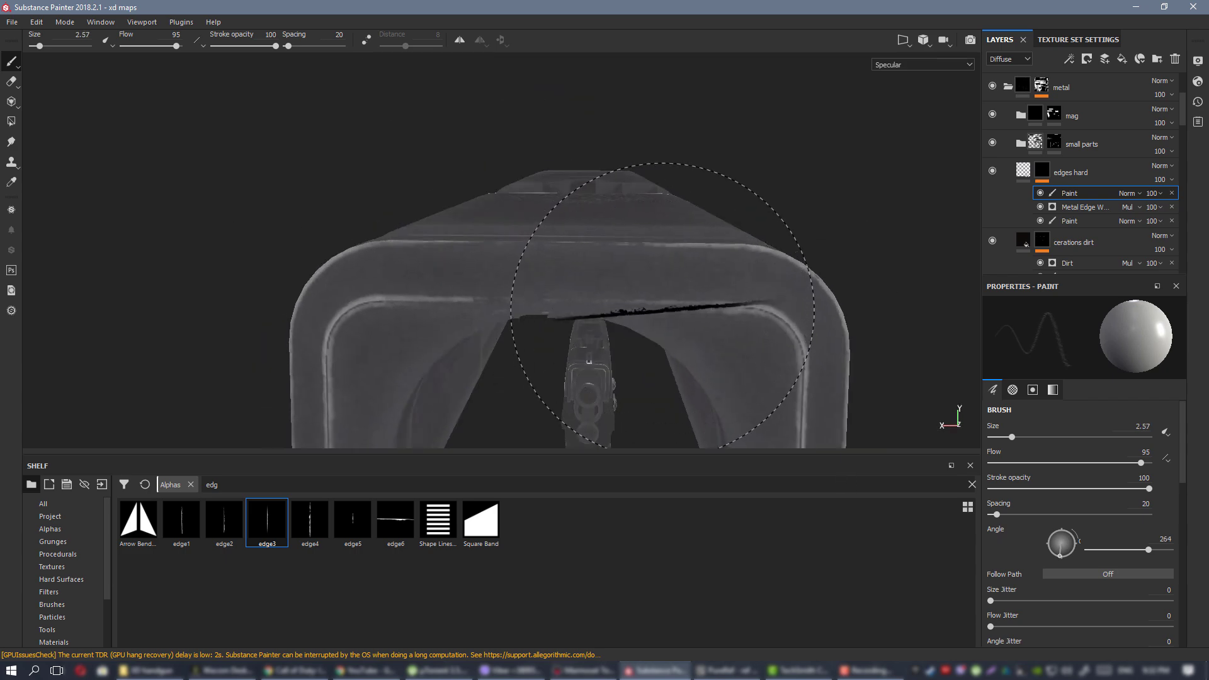
left_click_drag(657, 305, 629, 255, "alt")
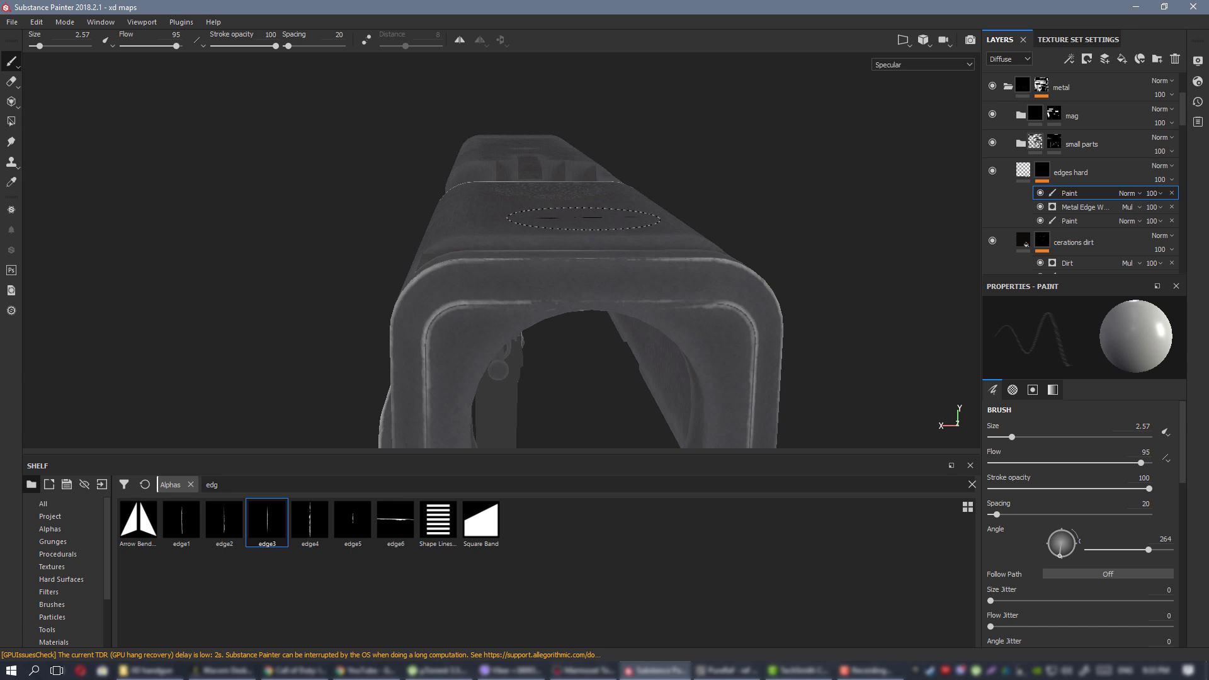
key("ctrl+z")
left_click_drag(654, 371, 704, 388, "alt")
right_click_drag(704, 388, 721, 399, "alt")
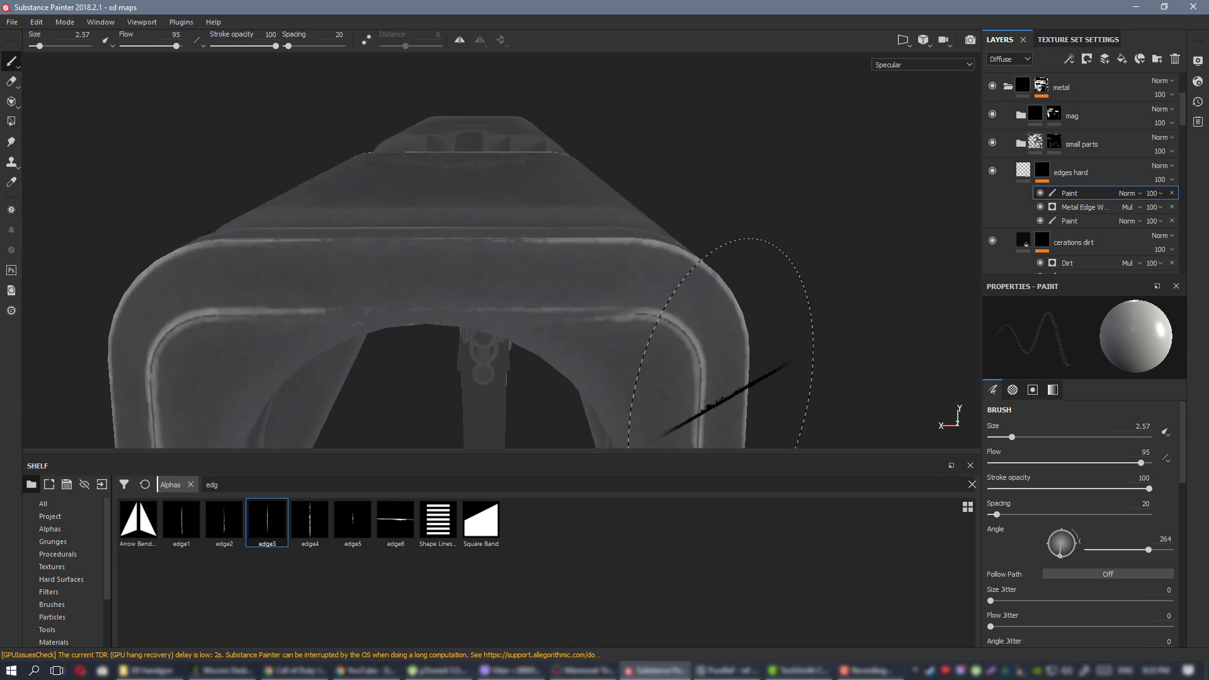
key("ctrl")
Soften the inner rim's remaining wear on the lower Paint effect of edges hard with the eraser at size 0.15 and flow 16.
key("2")
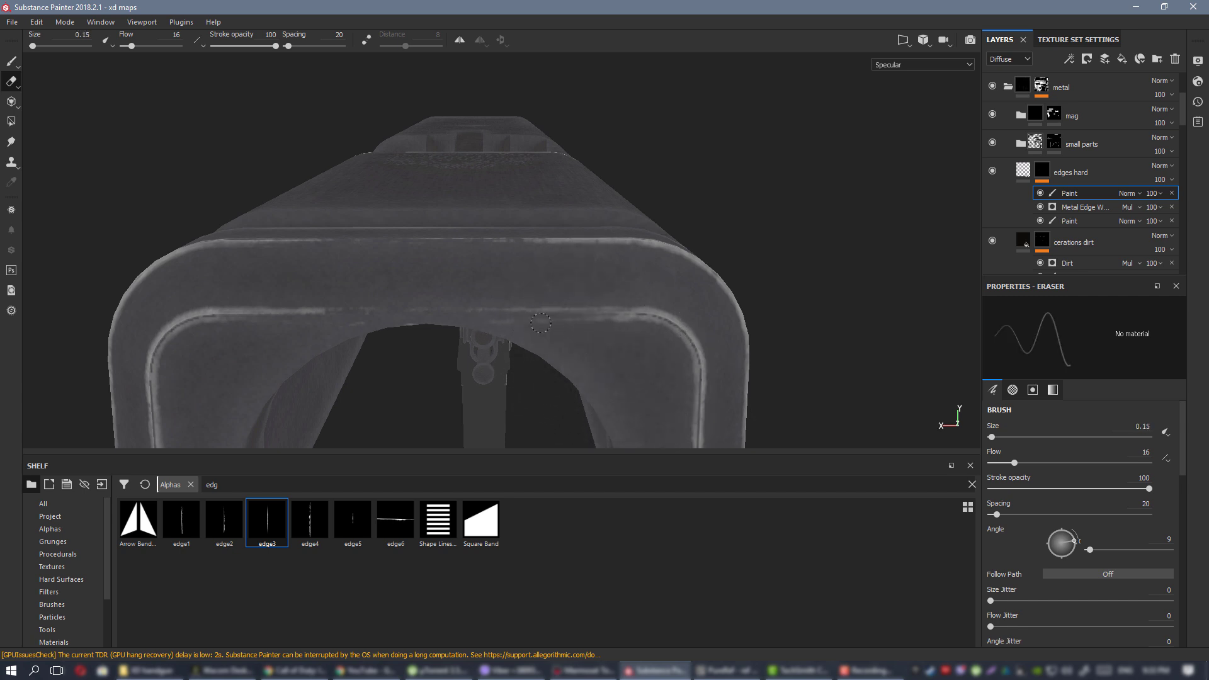
left_click(1073, 219)
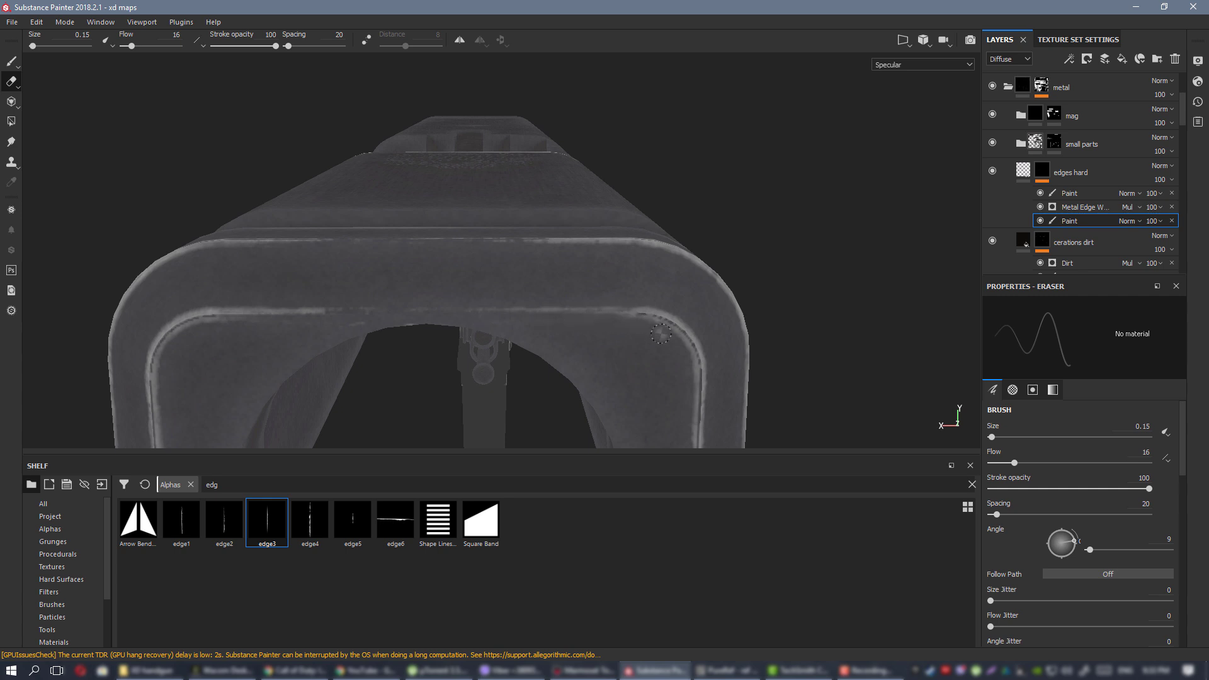
right_click_drag(661, 333, 510, 281, "alt")
middle_click_drag(510, 281, 554, 294, "alt")
right_click_drag(554, 294, 464, 381, "alt")
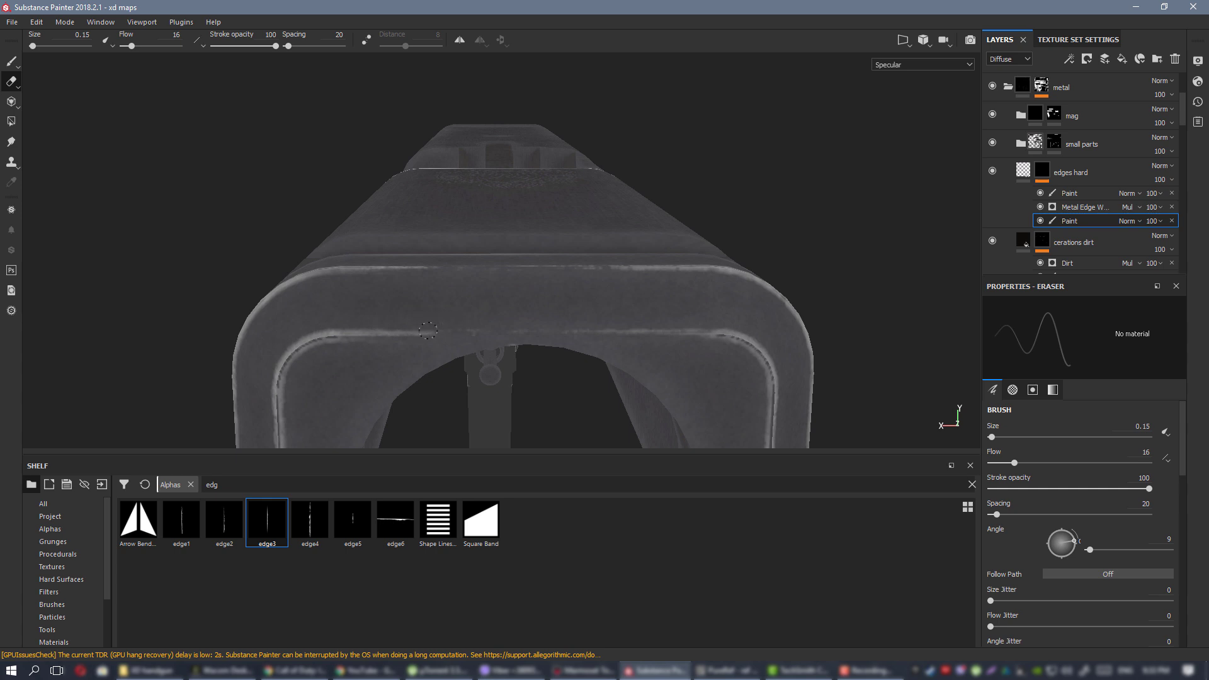
right_click_drag(469, 318, 233, 170, "alt")
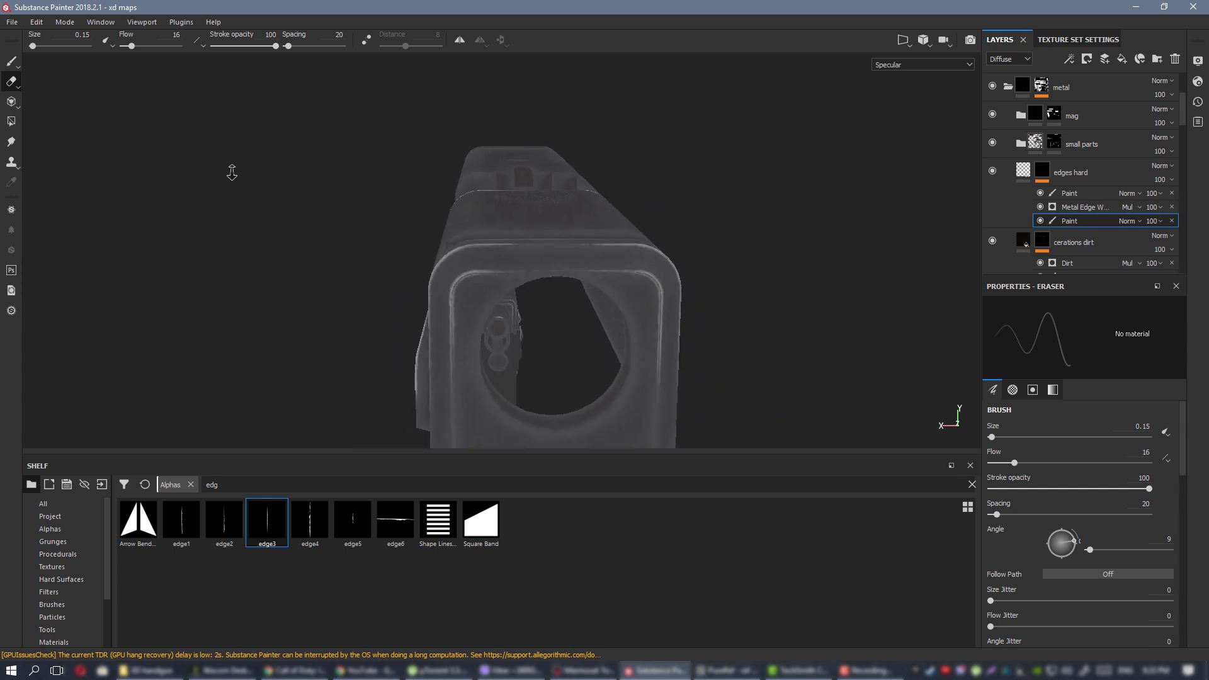
On the upper Paint effect of edges hard, stamp white edge6 wear down the U.S.A. side's front edge at size 3.18 and angle 89.
left_click_drag(517, 264, 333, 272, "alt")
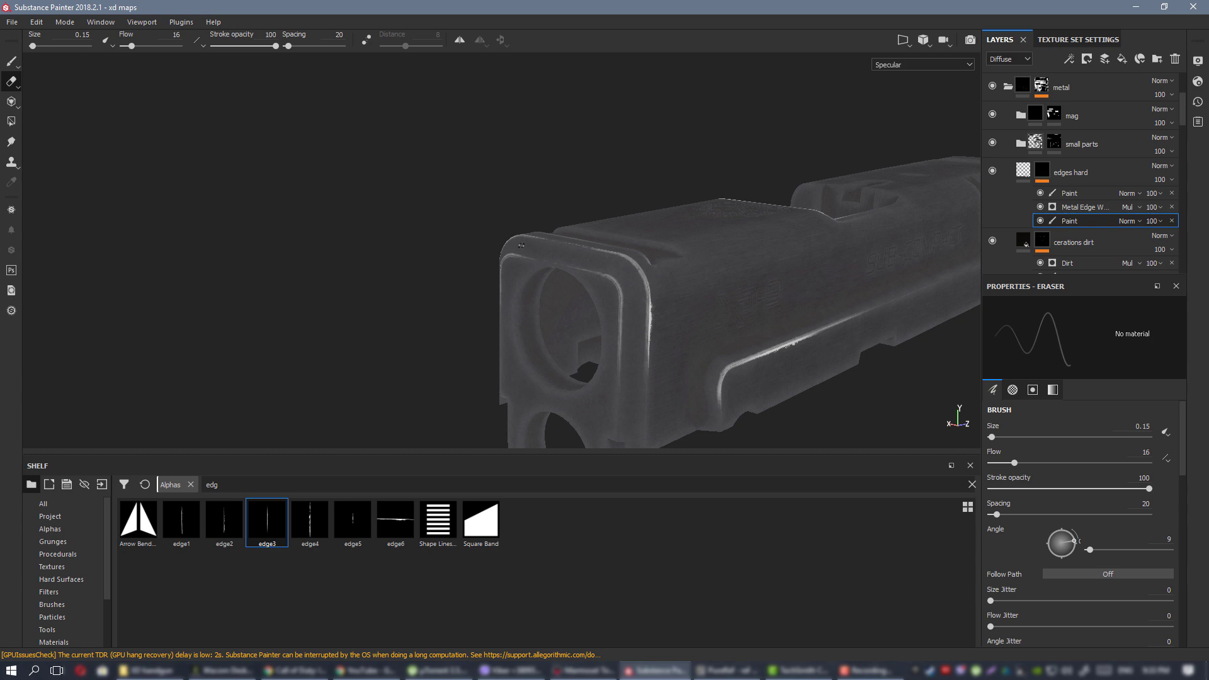
mouse_move(520, 246)
left_mouse_down("alt")
mouse_move(620, 261)
mouse_move(860, 243)
mouse_move(626, 427)
mouse_move(595, 231)
left_mouse_up("alt")
left_click(1075, 194)
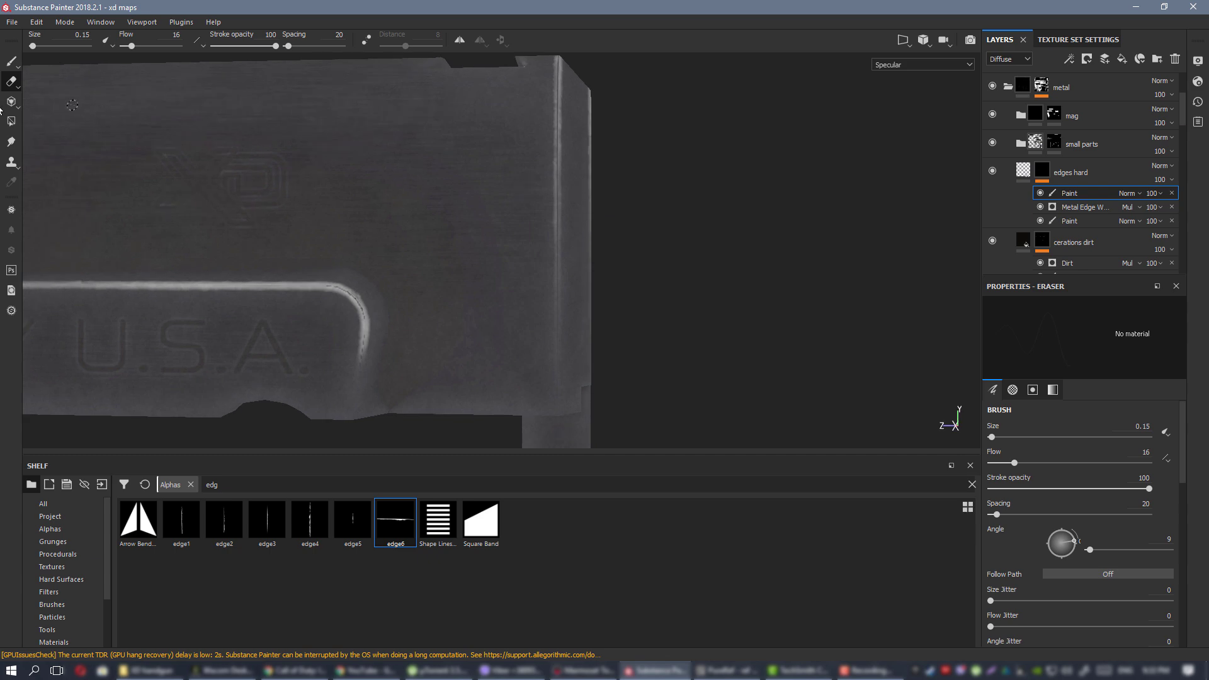
left_click(11, 62)
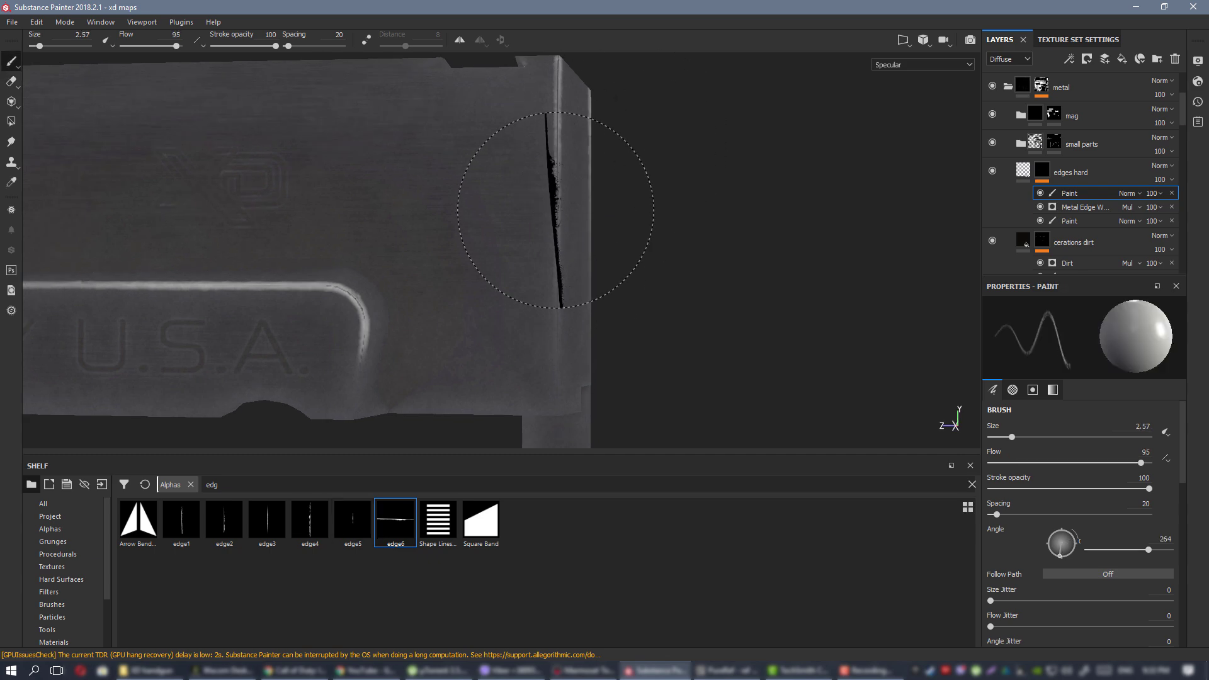
left_click_drag(557, 195, 557, 200, "ctrl")
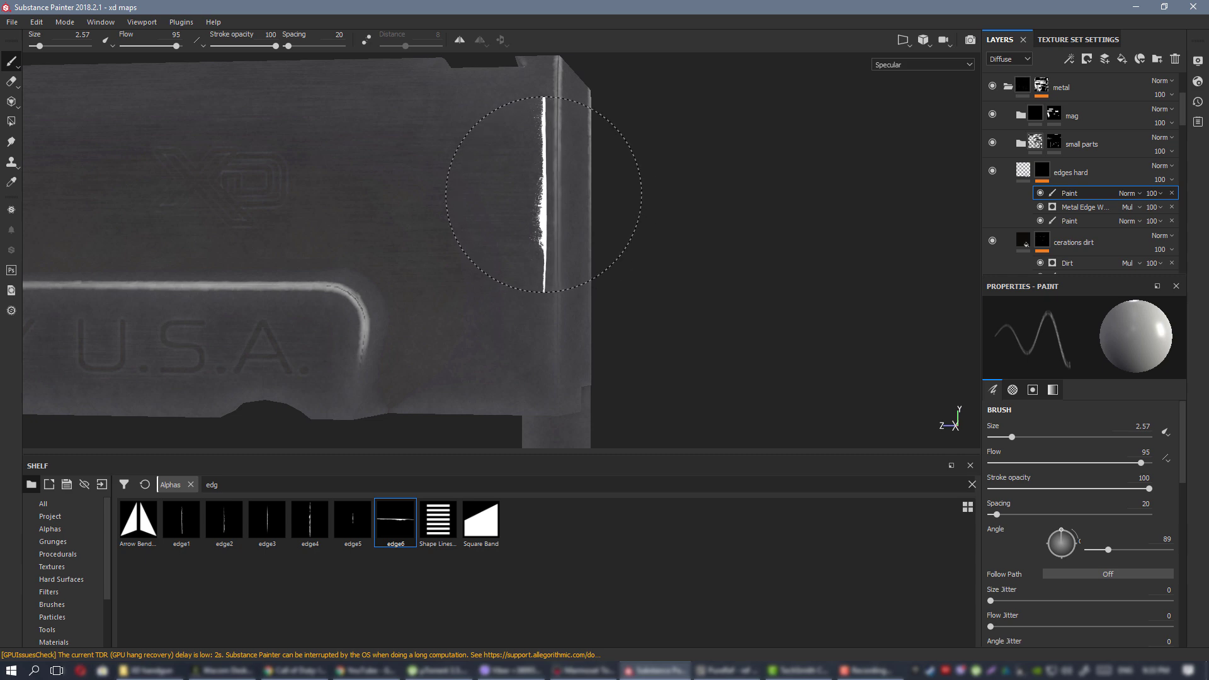
right_click_drag(545, 193, 582, 192, "ctrl")
mouse_move(572, 195)
left_mouse_down("alt")
mouse_move(548, 267)
mouse_move(549, 231)
left_mouse_up("alt")
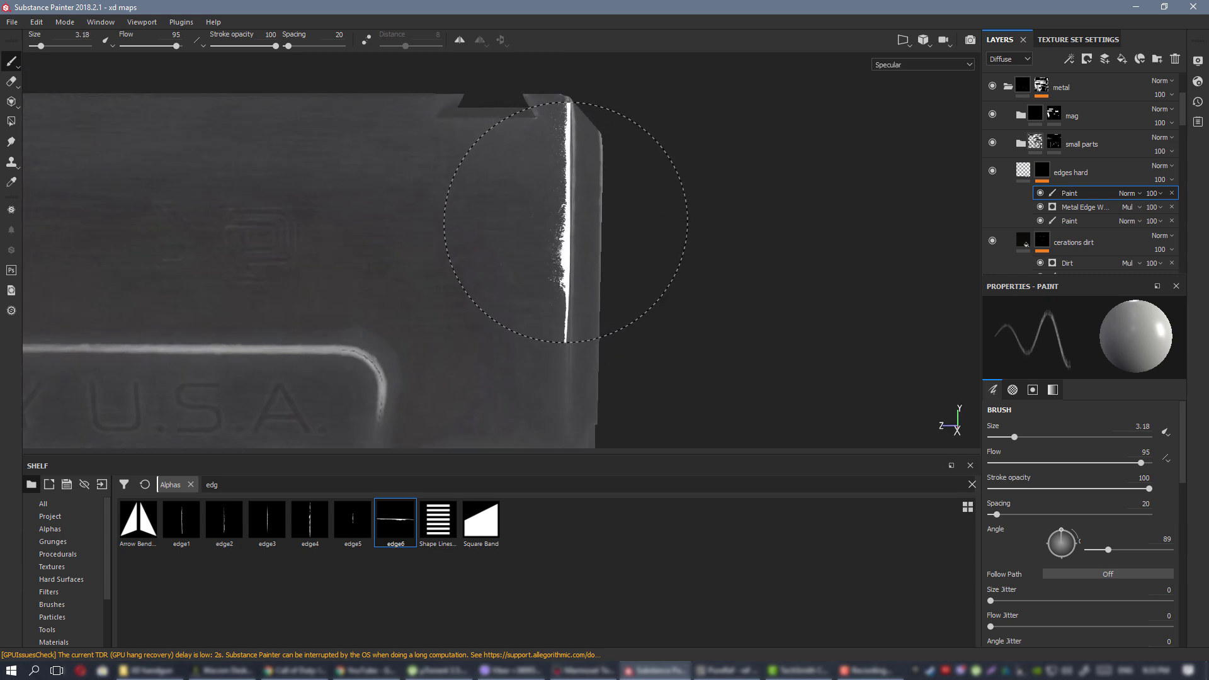
left_click(565, 221)
mouse_move(450, 193)
left_mouse_down("alt")
mouse_move(432, 235)
mouse_move(448, 271)
left_mouse_up("alt")
Give the eraser the Cement 1 brush and set its angle jitter to 0.
left_click(11, 80)
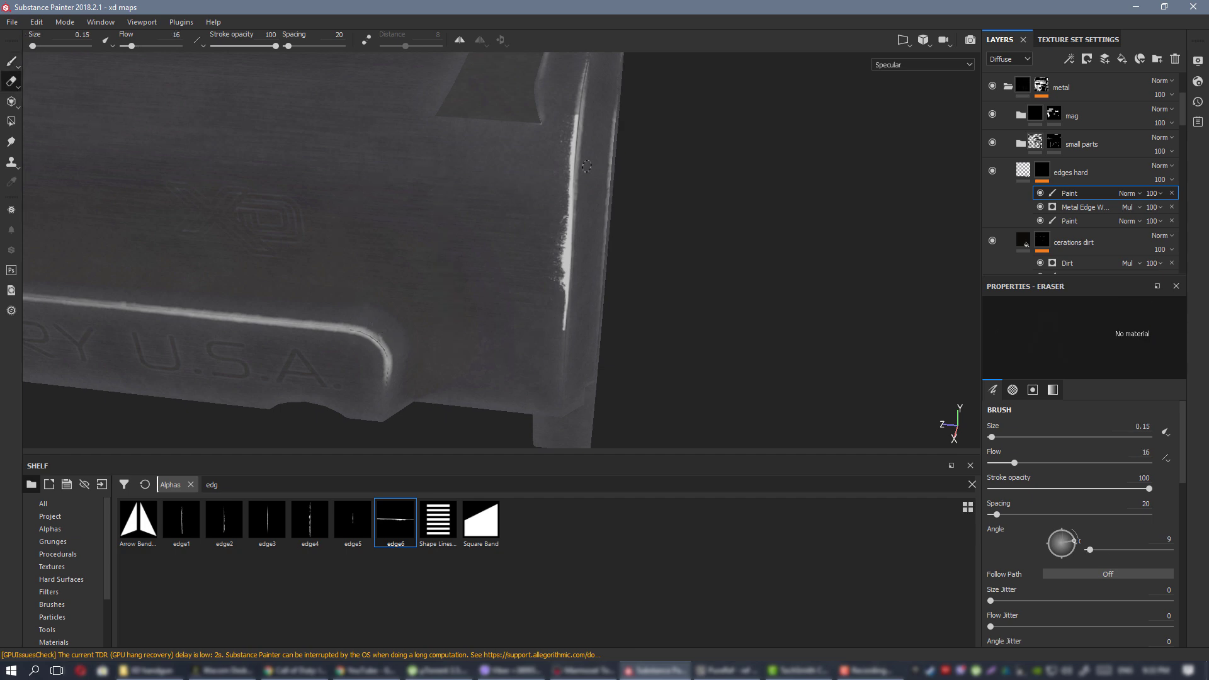
scroll(38, 315, "up", 2)
left_click(54, 605)
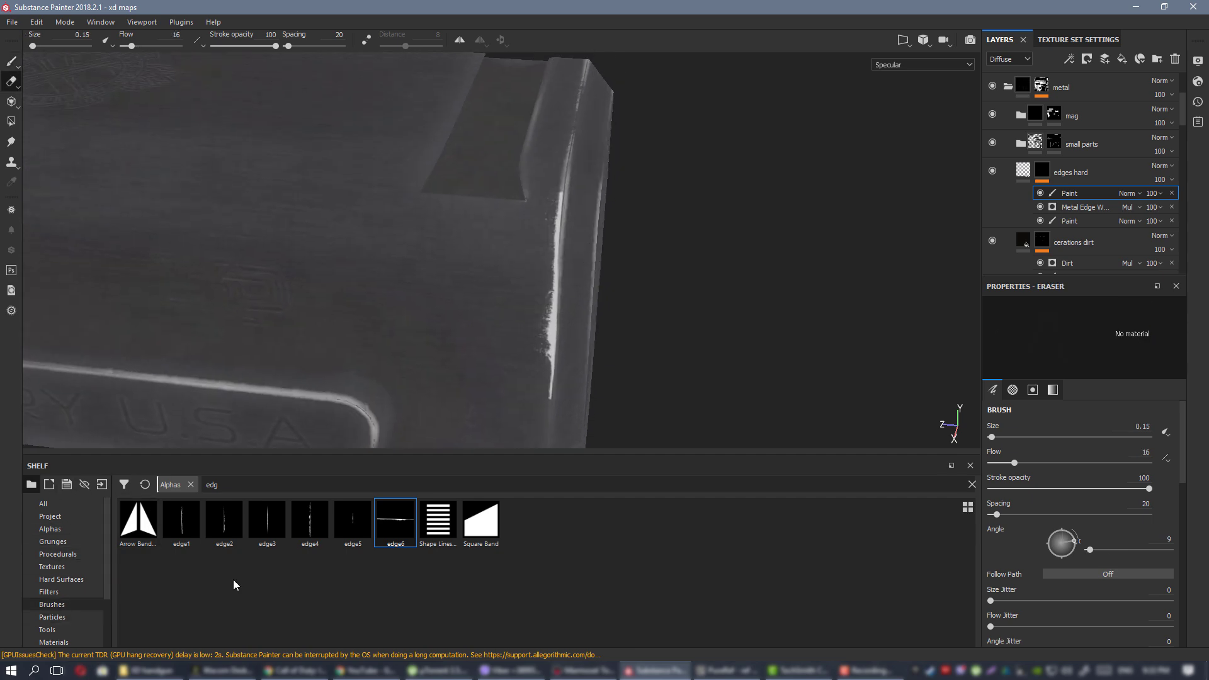
left_click(695, 522)
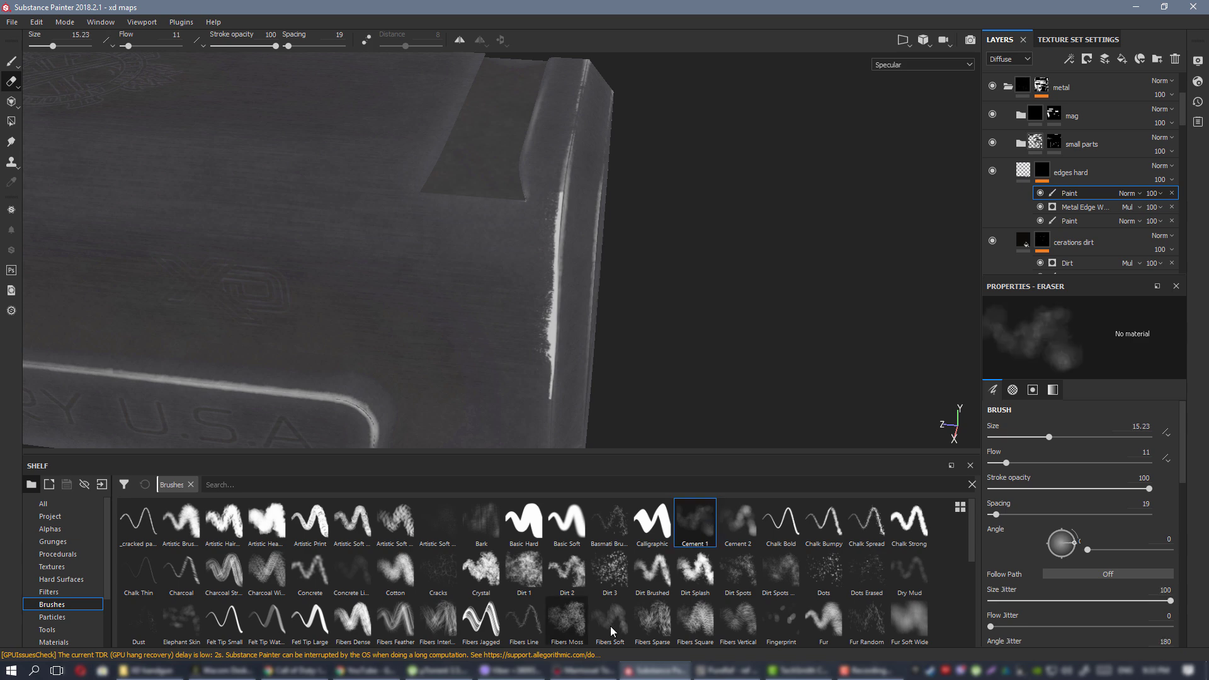
scroll(1045, 598, "down", 2)
mouse_move(1021, 604)
left_mouse_down()
mouse_move(987, 603)
mouse_move(986, 576)
left_mouse_up()
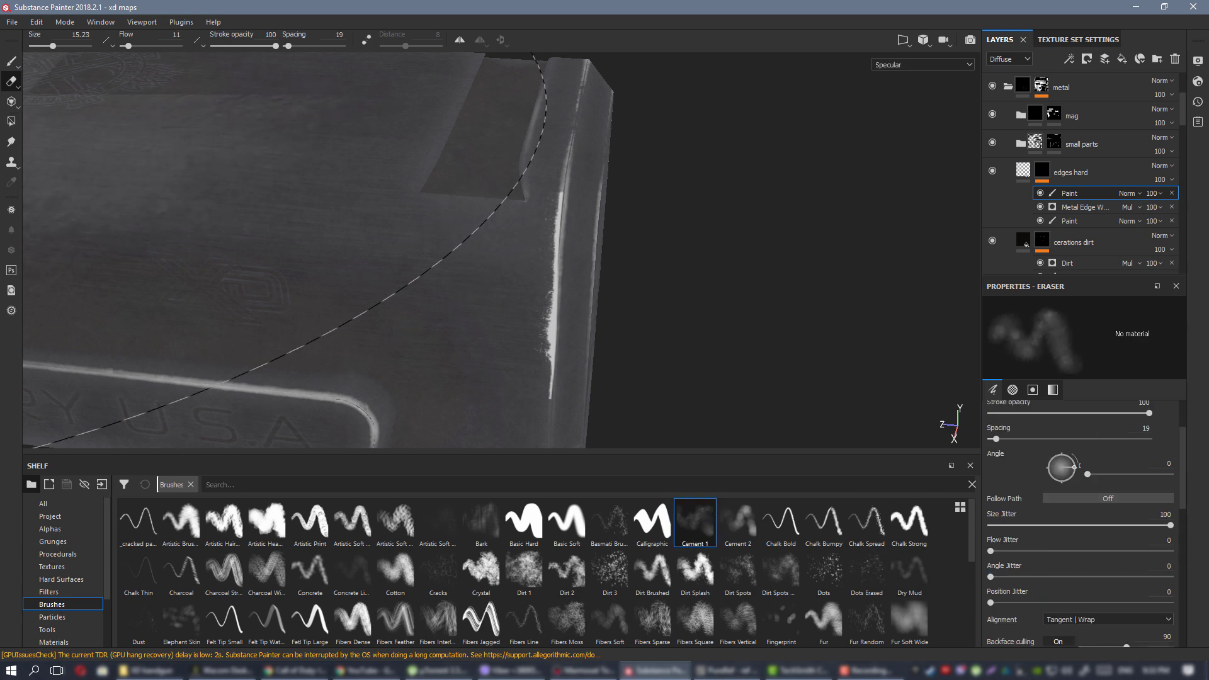
left_click(62, 528)
Soften the new wear on the slide's vertical front edge with the eraser at sizes 0.41 and 0.77.
right_click_drag(590, 245, 554, 246, "ctrl")
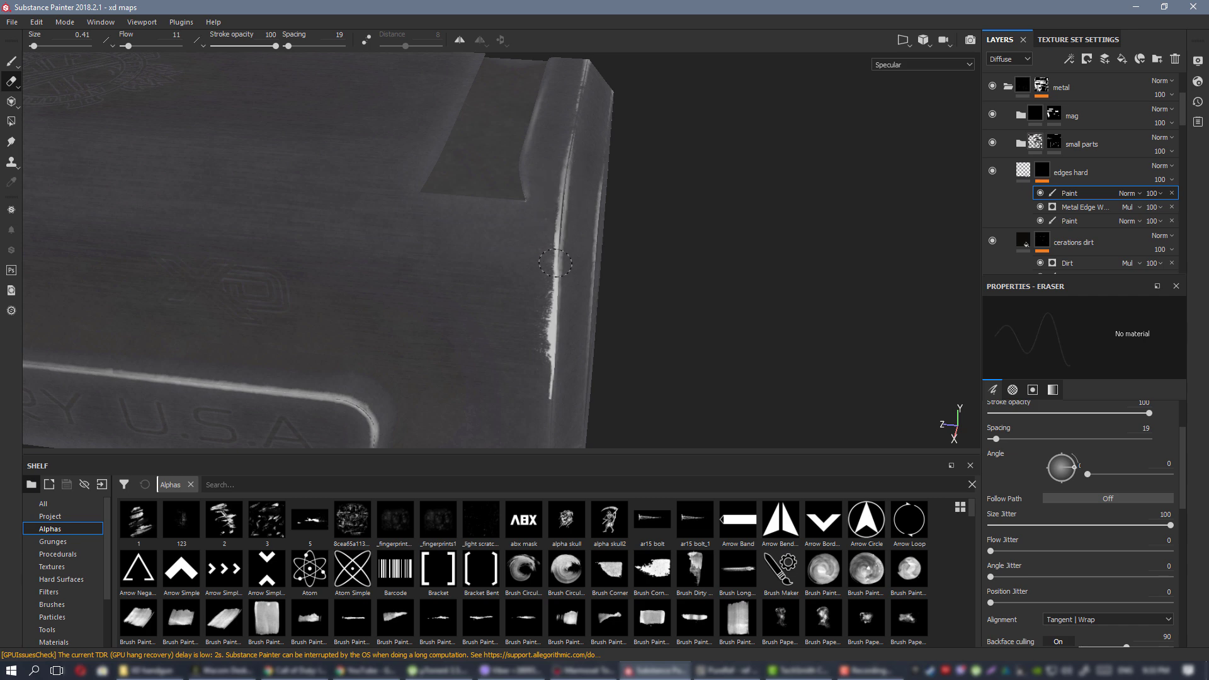
left_click_drag(555, 263, 523, 247, "alt")
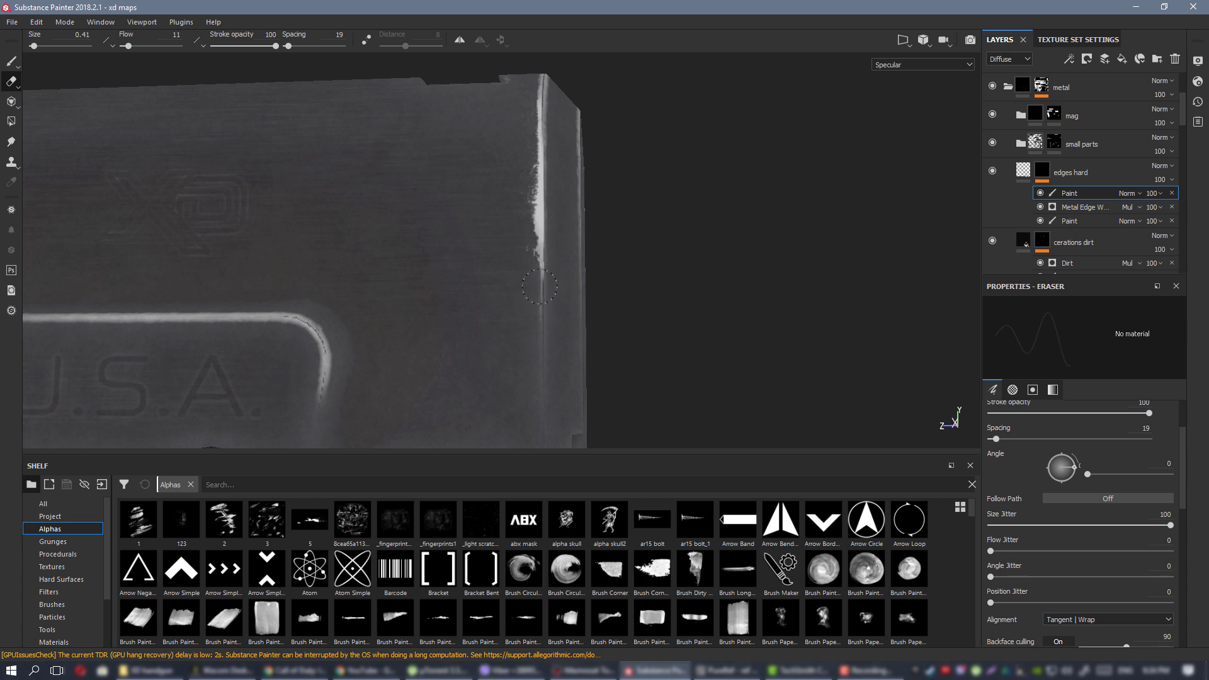
mouse_move(506, 313)
right_mouse_down("alt")
mouse_move(458, 246)
mouse_move(534, 375)
right_mouse_up("alt")
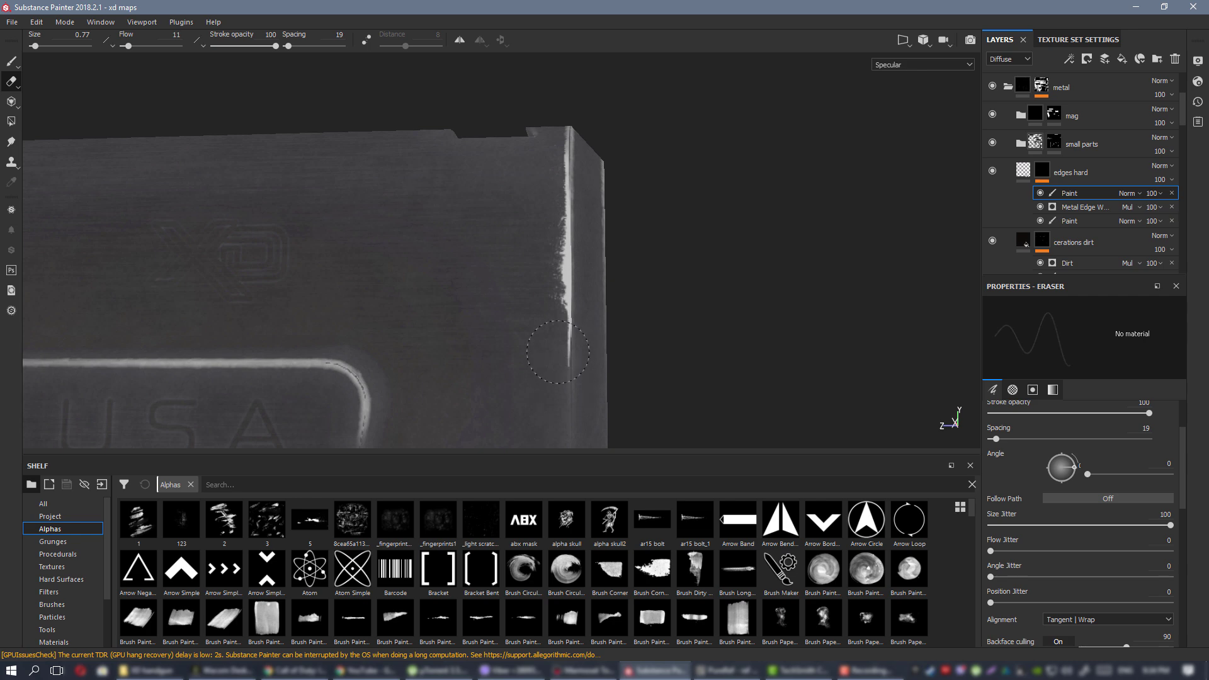
left_click_drag(521, 308, 252, 205, "alt")
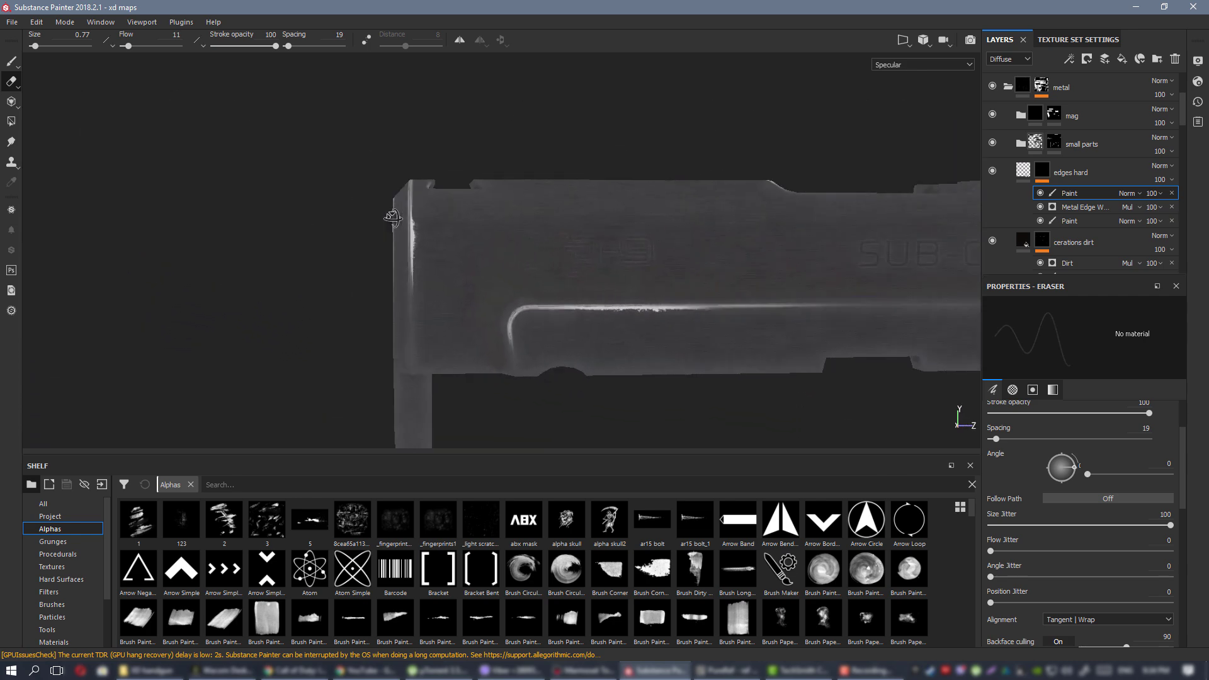
left_click_drag(400, 211, 780, 273, "alt")
middle_click_drag(589, 308, 476, 185, "alt")
left_click_drag(476, 185, 493, 187, "alt")
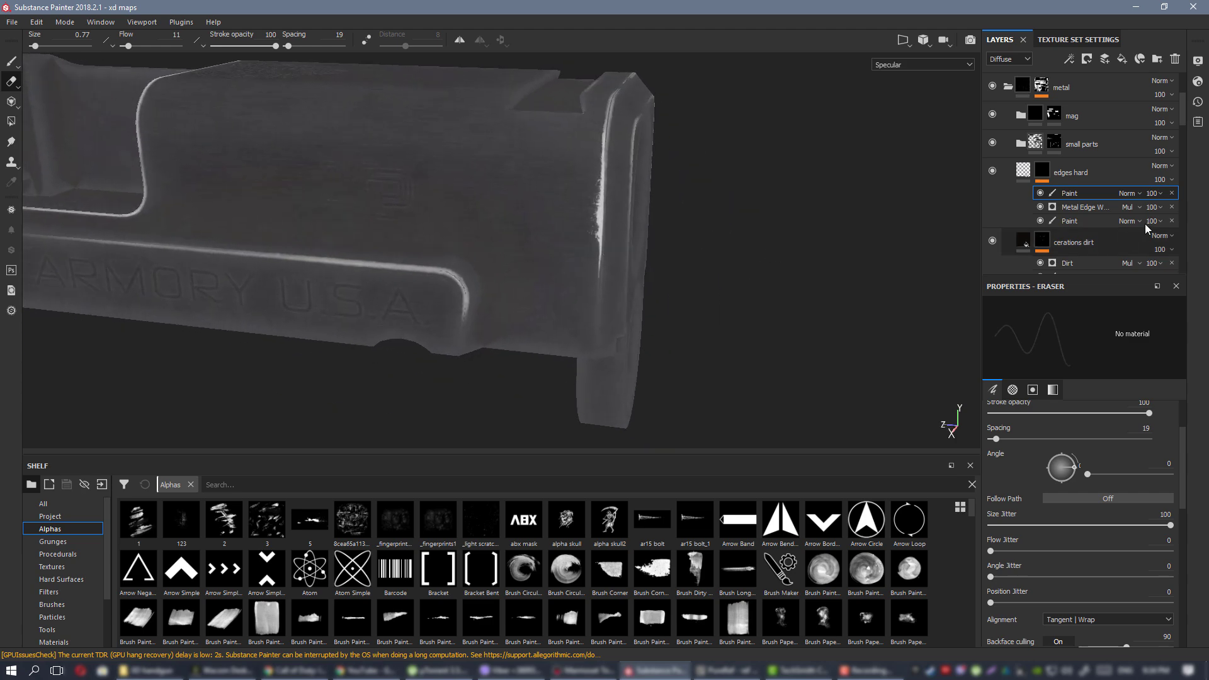
scroll(610, 224, "up", 2)
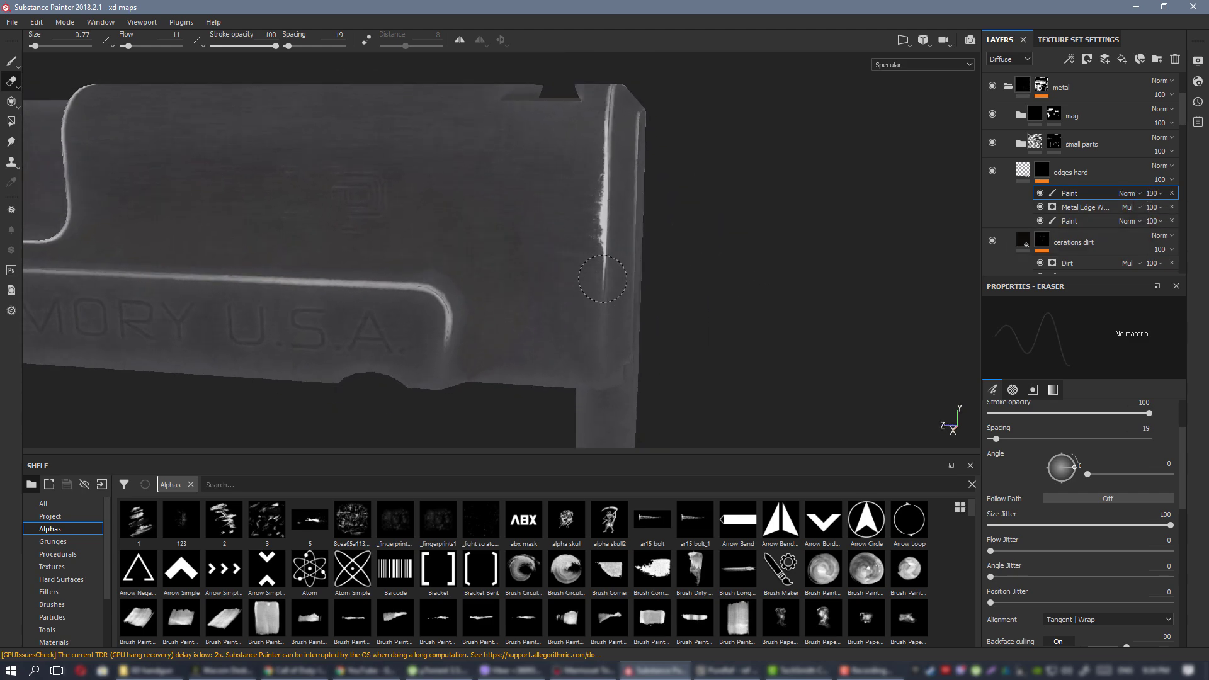
scroll(596, 350, "down", 2)
Search the alphas for "edg", compare the previews and choose edge3.
left_click(245, 485)
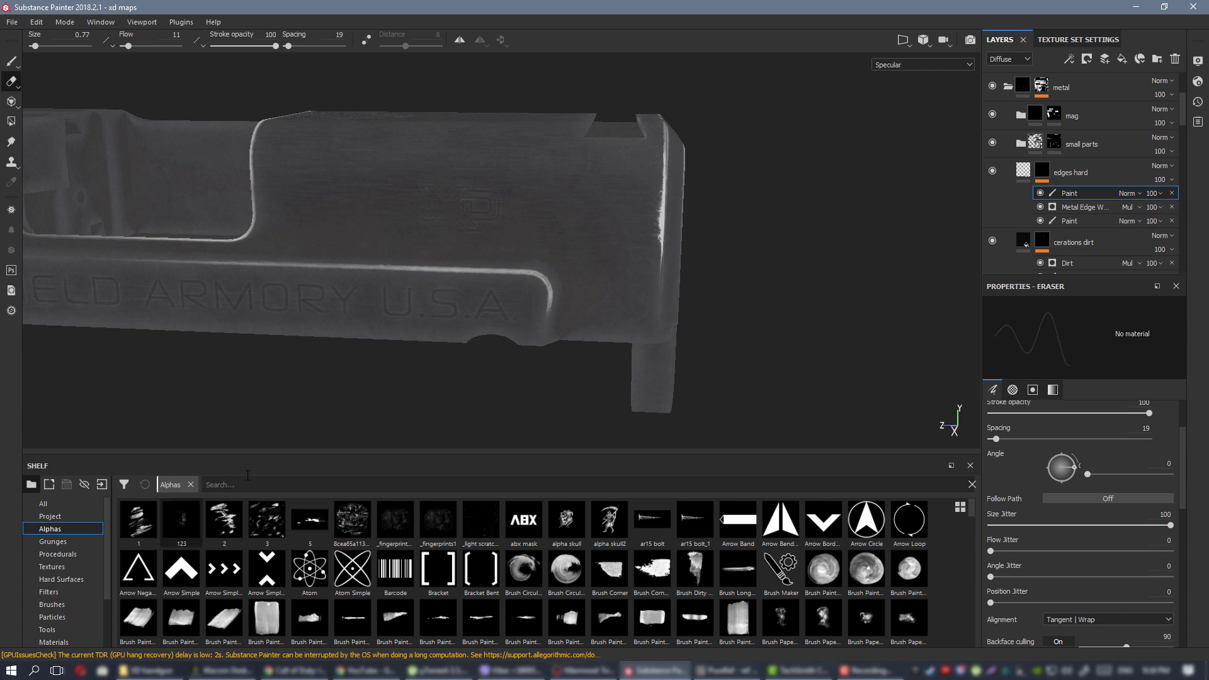
type("edg")
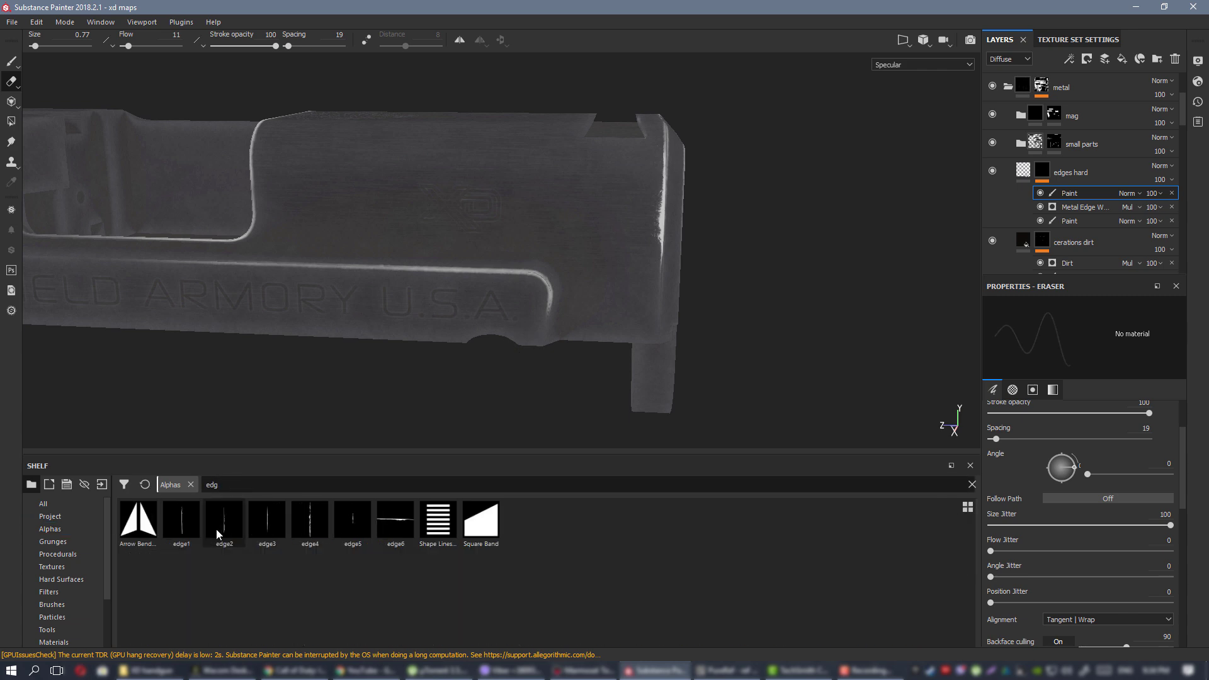
mouse_move(185, 532)
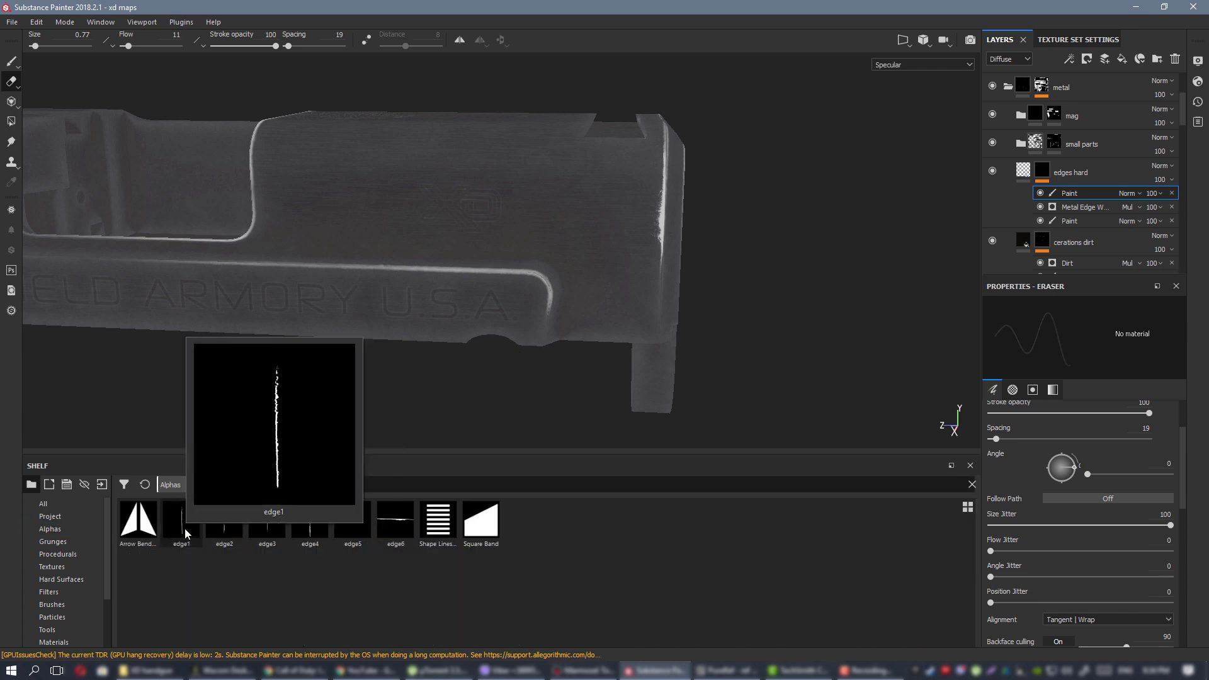
mouse_move(281, 535)
mouse_move(318, 538)
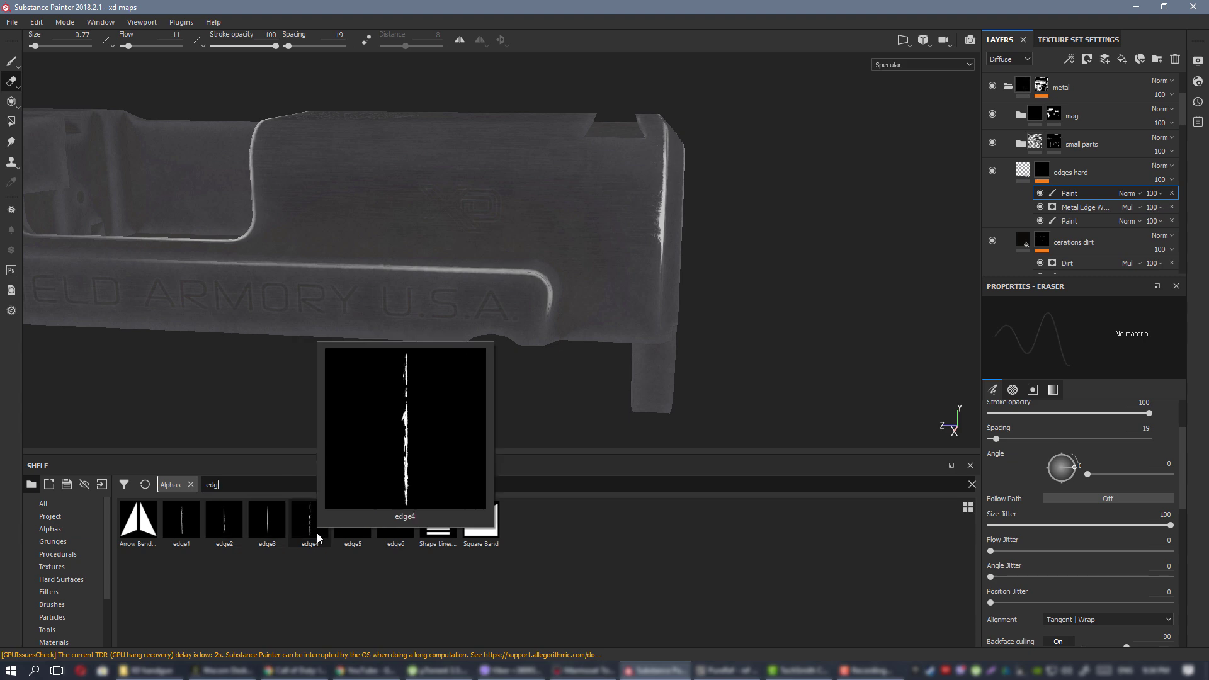
left_click(266, 539)
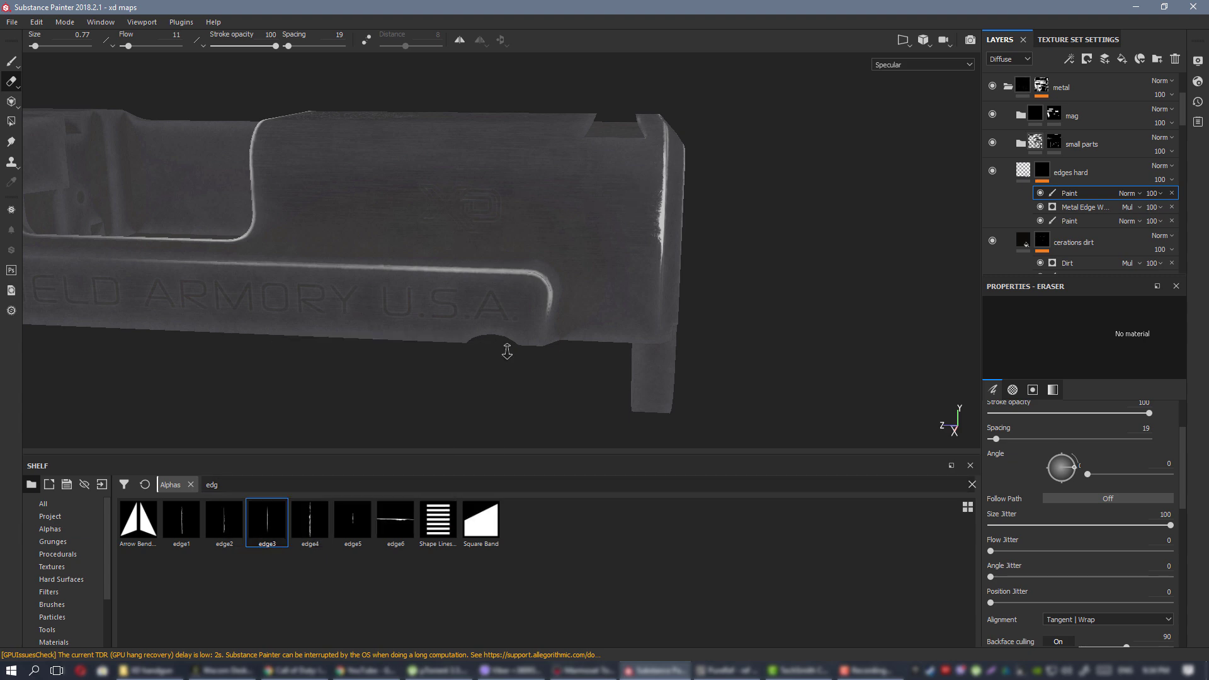
Stamp white edge3 wear along the ridge above the ARMORY U.S.A. lettering with the Paint tool at size 6.07 and angle 90.
right_click_drag(507, 351, 478, 307, "alt")
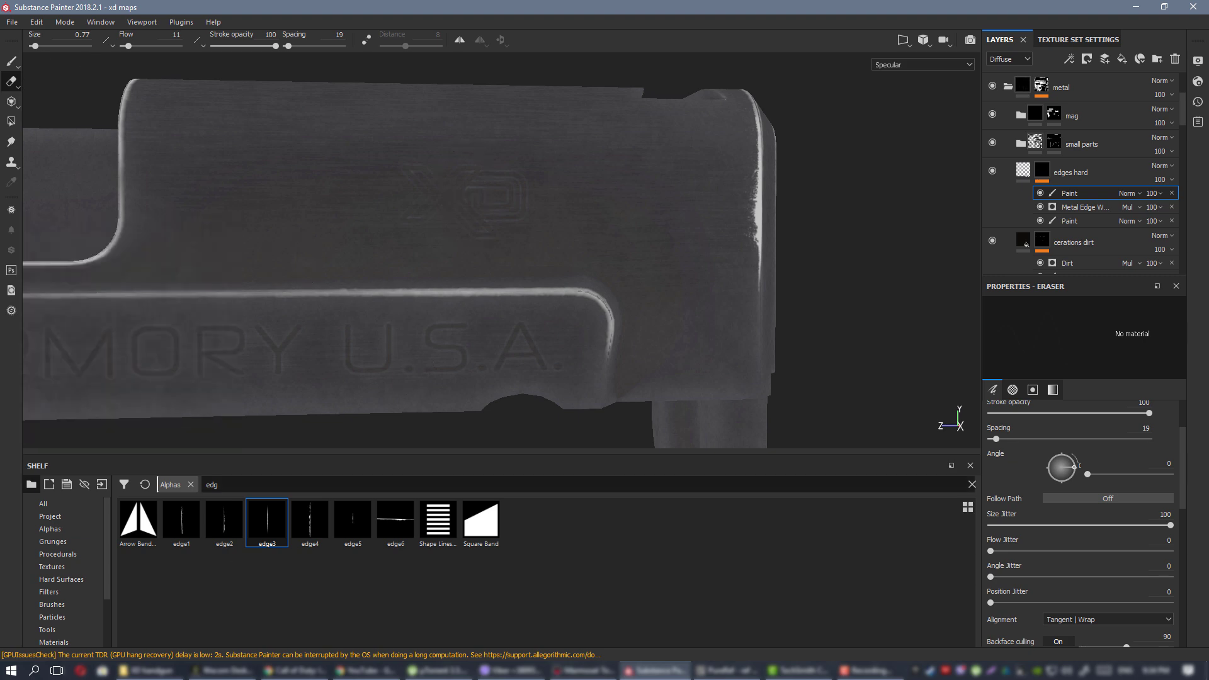
middle_click_drag(435, 305, 476, 302, "alt")
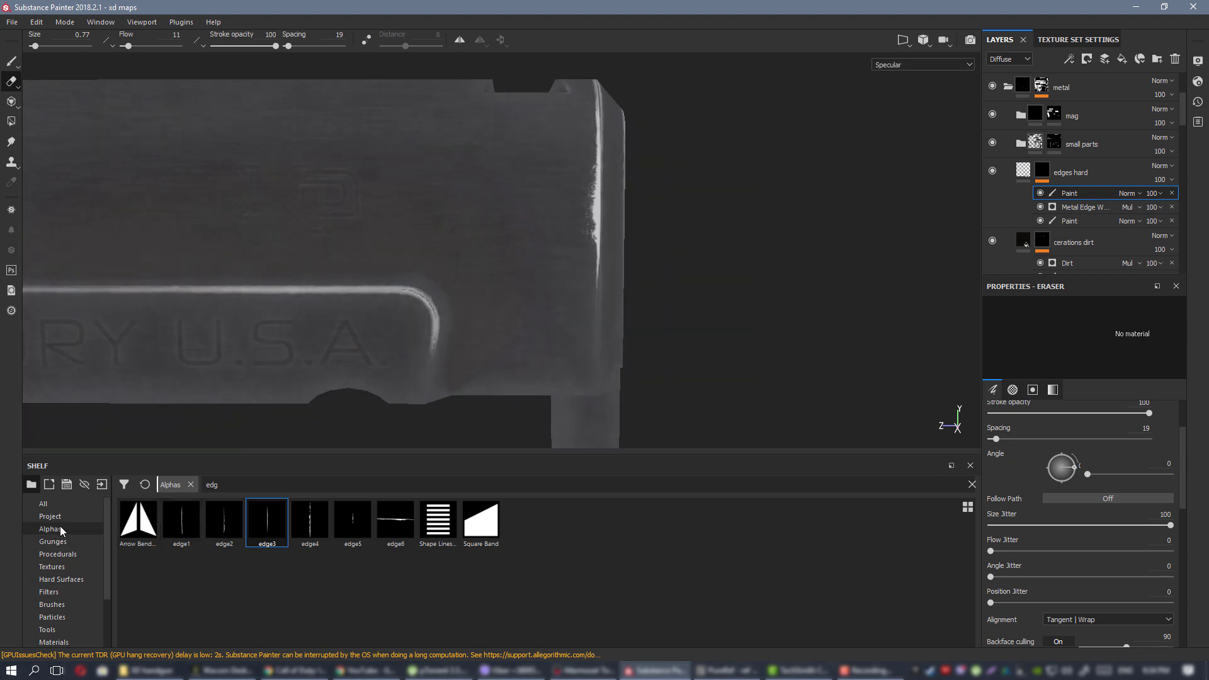
key("1")
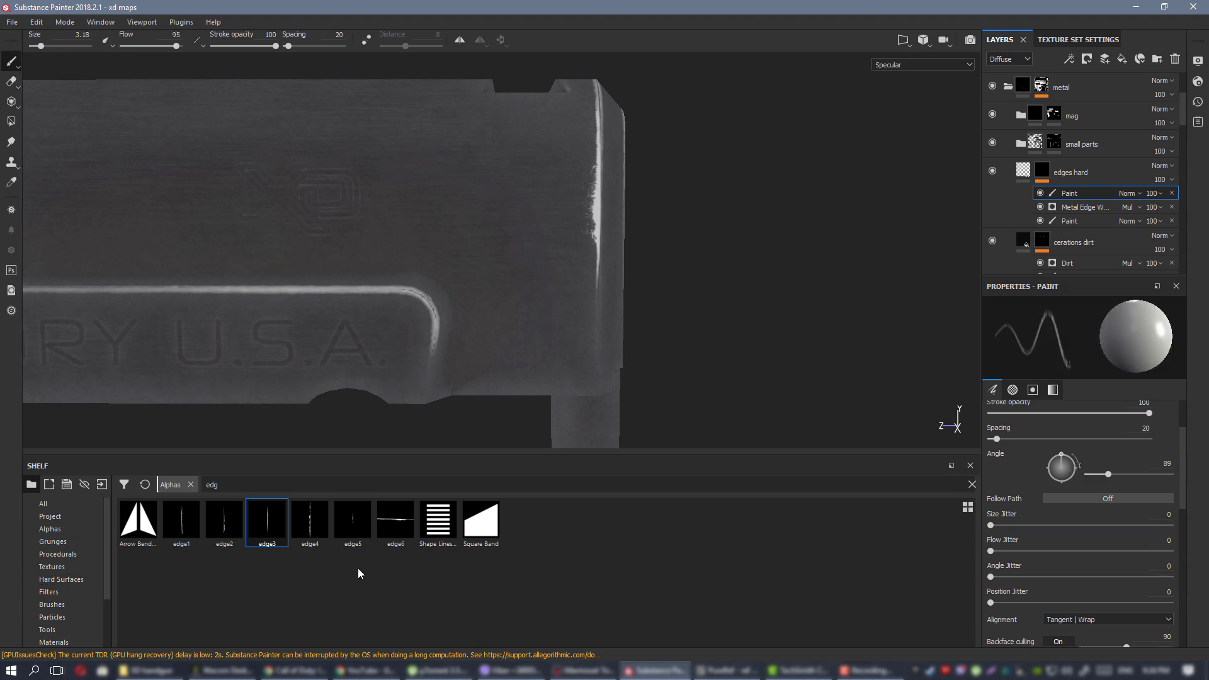
middle_click_drag(270, 289, 469, 298, "alt")
right_click_drag(457, 299, 507, 299, "ctrl")
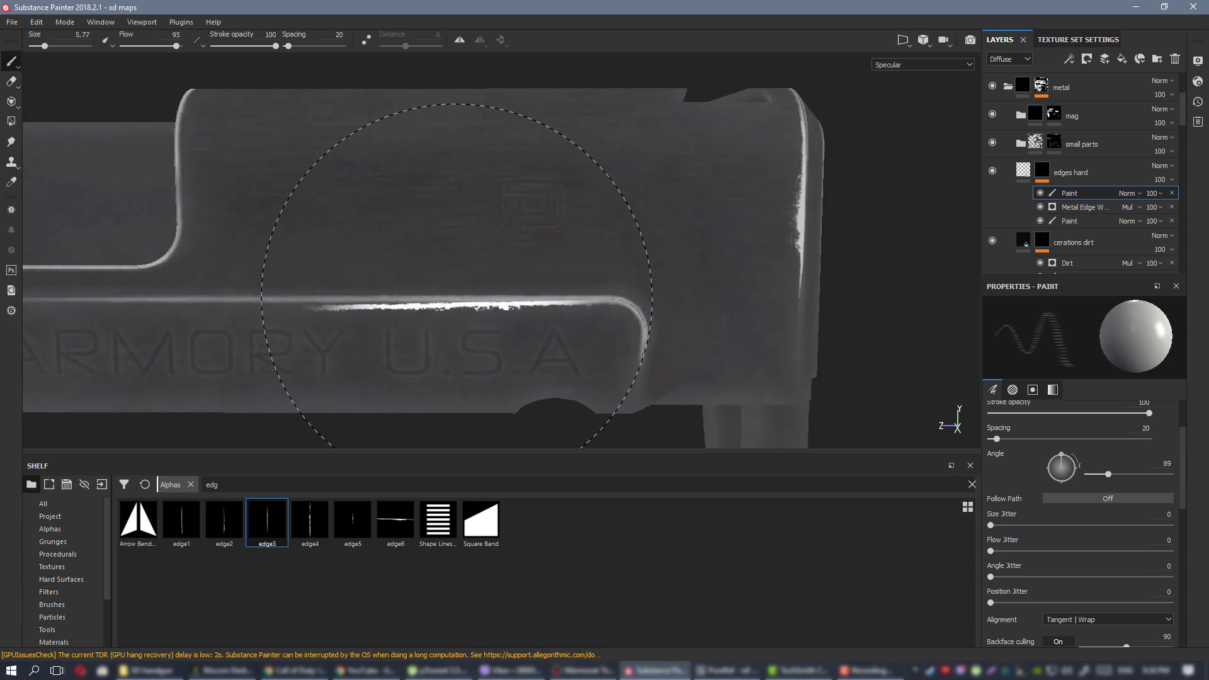
left_click_drag(460, 297, 460, 297, "ctrl")
left_click(459, 300)
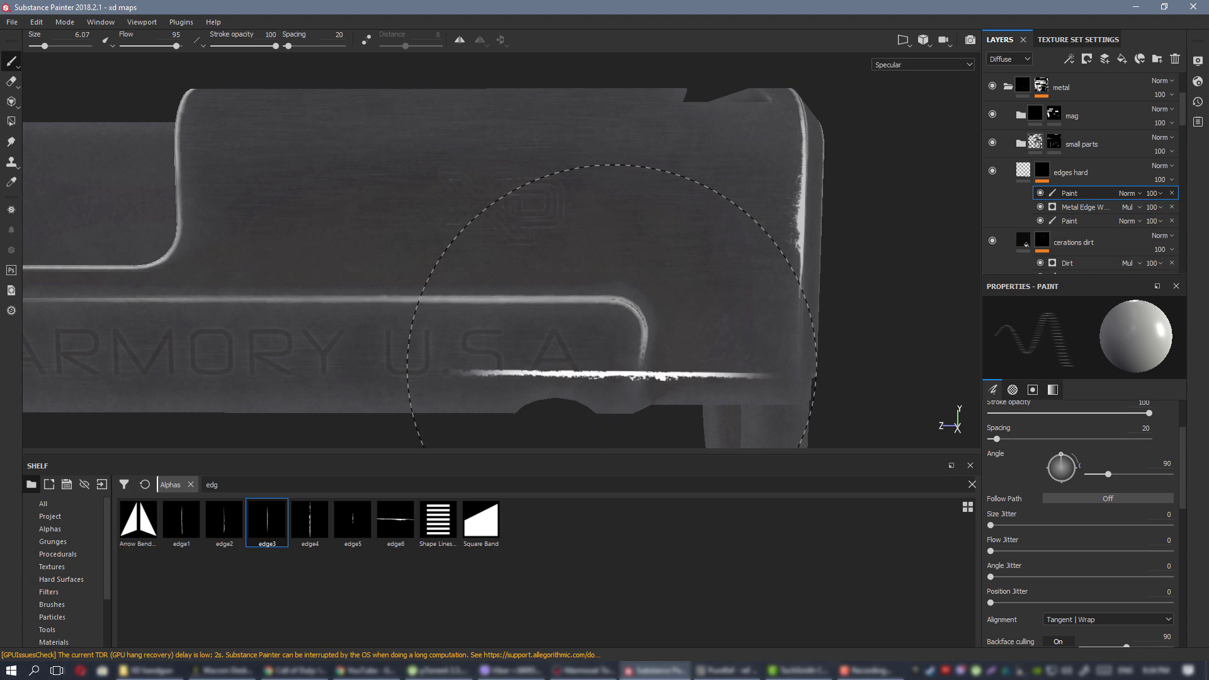
Examine the edge wear along the SUB-COMPACT side and the top of the slide.
right_click_drag(542, 360, 491, 360, "alt")
mouse_move(494, 296)
left_mouse_down("alt")
mouse_move(378, 283)
mouse_move(510, 284)
left_mouse_up("alt")
right_click_drag(165, 229, 137, 229, "alt")
mouse_move(499, 264)
left_mouse_down("alt")
mouse_move(455, 262)
mouse_move(674, 270)
mouse_move(599, 272)
left_mouse_up("alt")
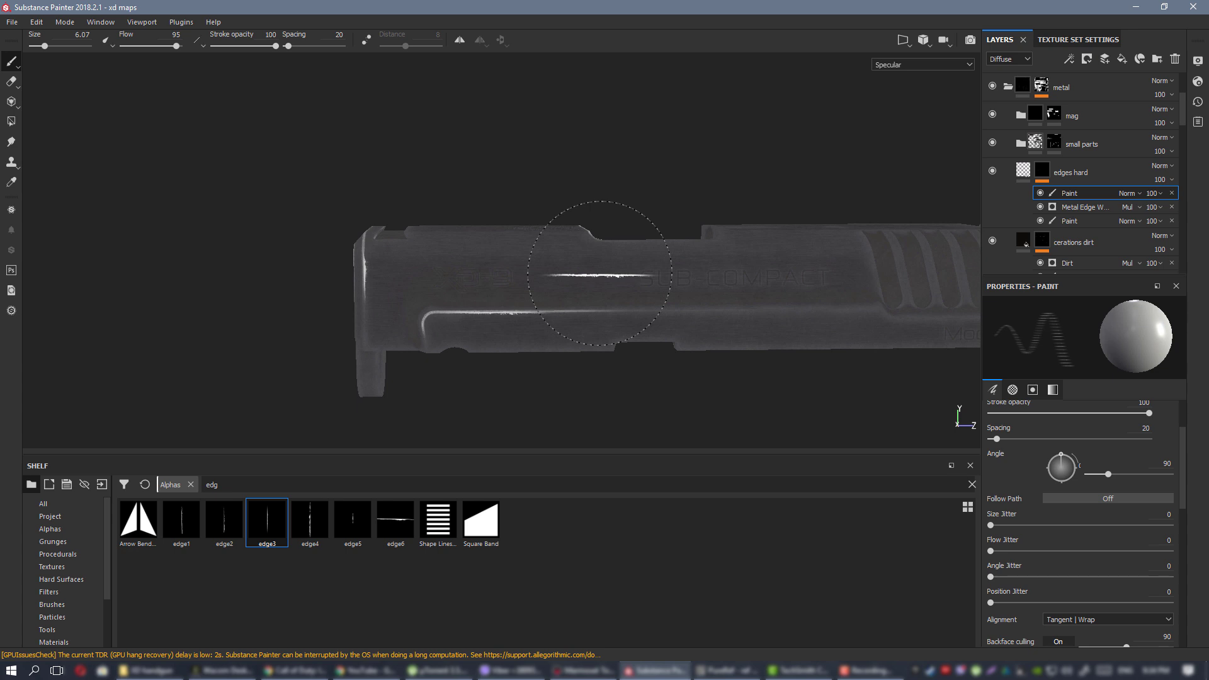
right_click_drag(524, 221, 733, 309, "alt")
middle_click_drag(734, 309, 525, 291, "alt")
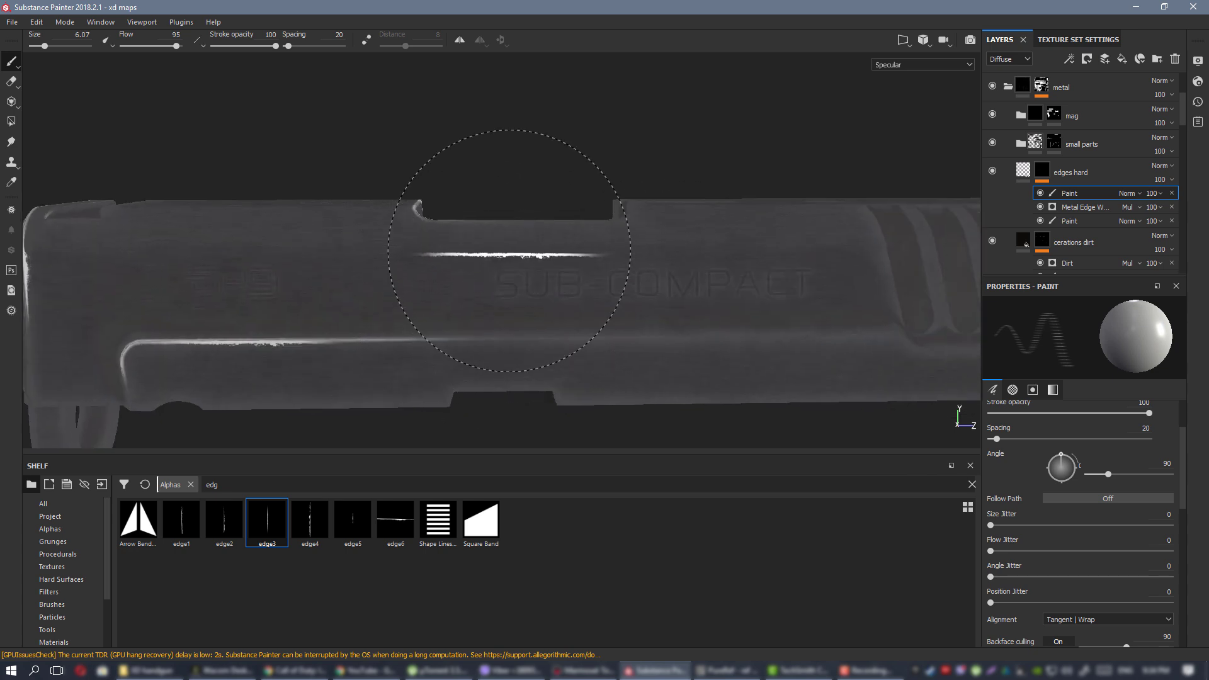
mouse_move(529, 254)
left_mouse_down("alt")
mouse_move(530, 326)
mouse_move(711, 422)
left_mouse_up("alt")
right_click_drag(321, 184, 623, 451, "alt")
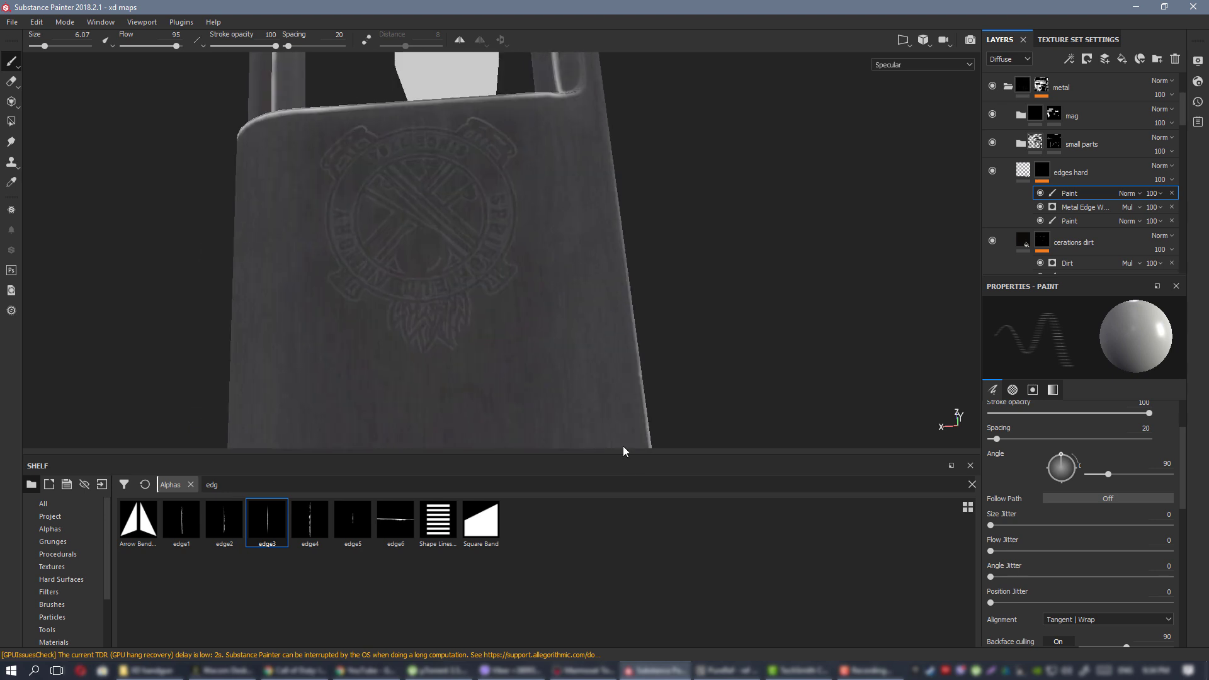
Undo a trial stamp and break up the SUB-COMPACT side's ridge with a black edge3 stamp at size 6.07 and angle 269.
mouse_move(387, 252)
left_mouse_down("alt")
mouse_move(404, 234)
mouse_move(454, 277)
mouse_move(482, 309)
mouse_move(491, 352)
left_mouse_up("alt")
mouse_move(489, 308)
left_mouse_down("ctrl")
mouse_move(485, 291)
mouse_move(494, 377)
mouse_move(512, 391)
mouse_move(240, 265)
left_mouse_up("ctrl")
left_click(485, 291)
key("ctrl+z")
middle_click_drag(504, 416, 491, 284, "alt")
left_click_drag(491, 283, 380, 208, "alt")
right_click_drag(385, 220, 504, 283, "alt")
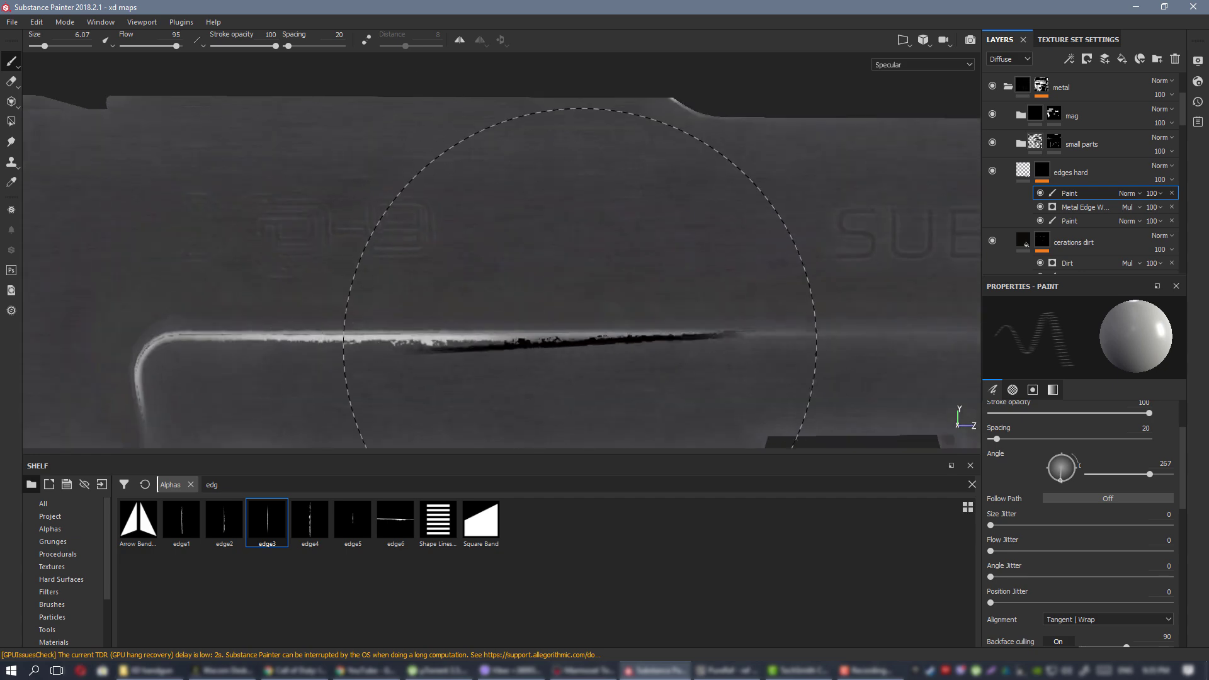
left_click_drag(598, 342, 596, 337, "ctrl")
left_click(596, 340)
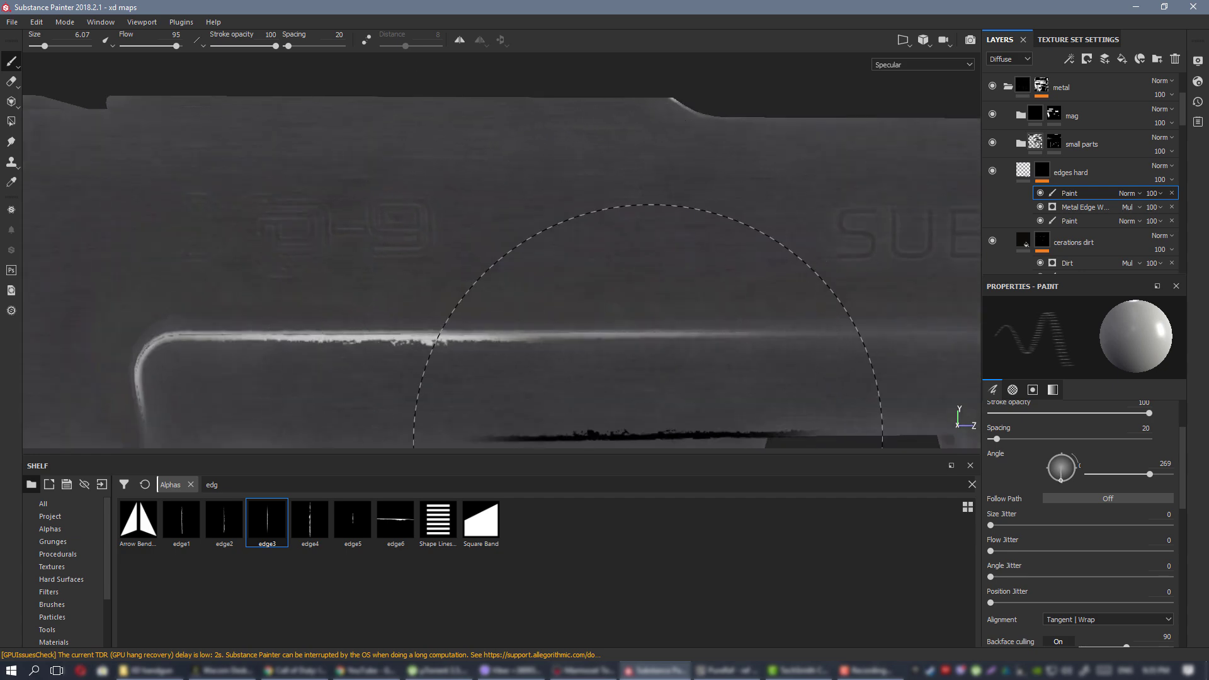
Break up the ridge highlight above the ARMORY lettering with a black edge3 stamp at size 6.07 and angle 269.
right_click_drag(646, 439, 475, 327, "alt")
middle_click_drag(476, 359, 500, 249, "alt")
middle_click_drag(340, 183, 488, 188, "alt")
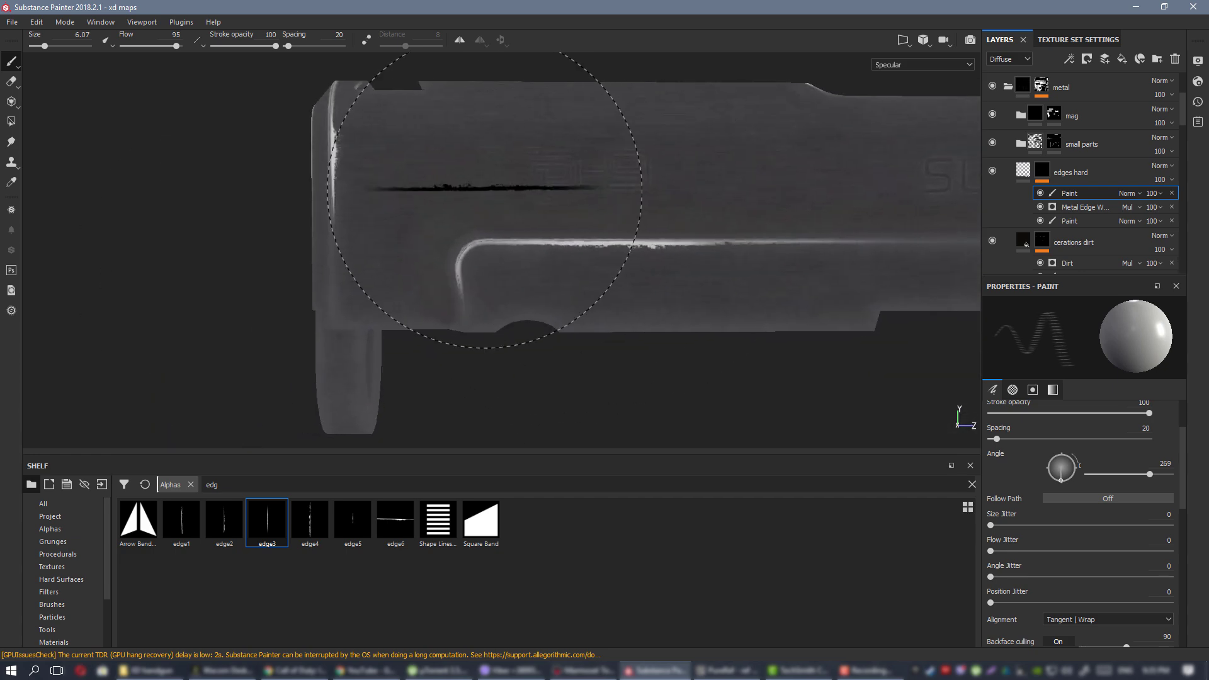
middle_click_drag(384, 122, 534, 209, "alt")
left_click_drag(534, 209, 858, 246, "alt")
left_click_drag(591, 248, 780, 251, "alt")
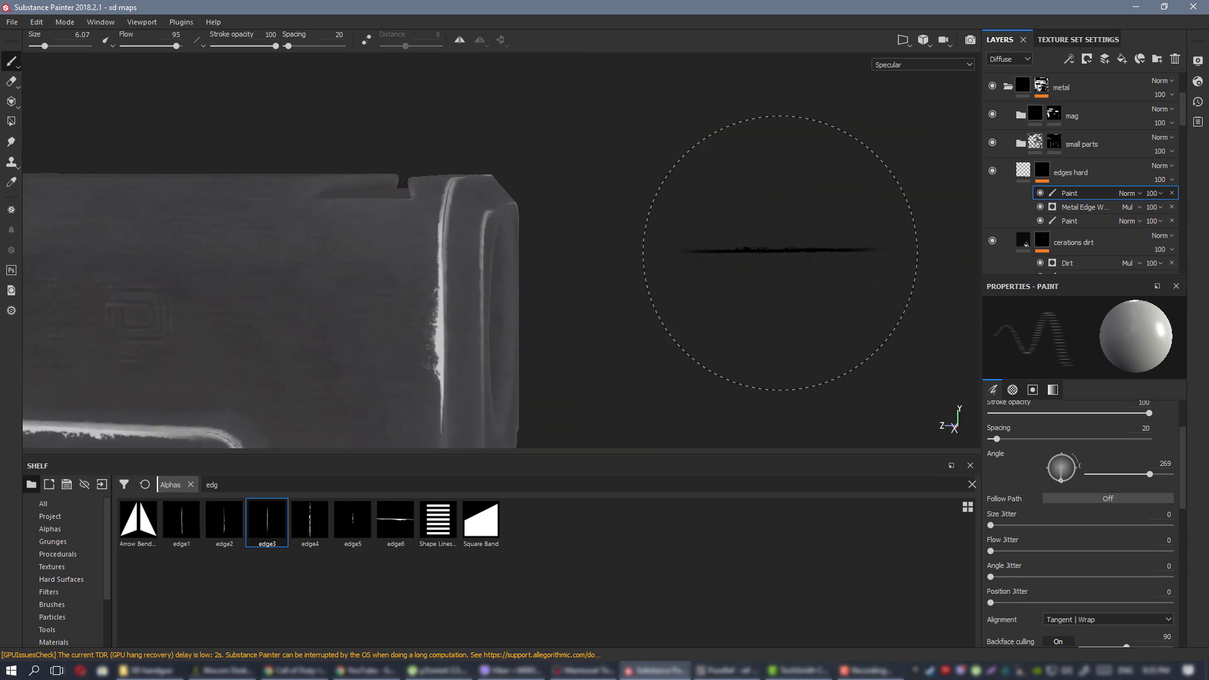
middle_click_drag(377, 245, 774, 252, "alt")
middle_click_drag(89, 377, 278, 197, "alt")
mouse_move(277, 197)
left_mouse_down("alt")
mouse_move(441, 242)
mouse_move(483, 241)
left_mouse_up("alt")
left_click(344, 219)
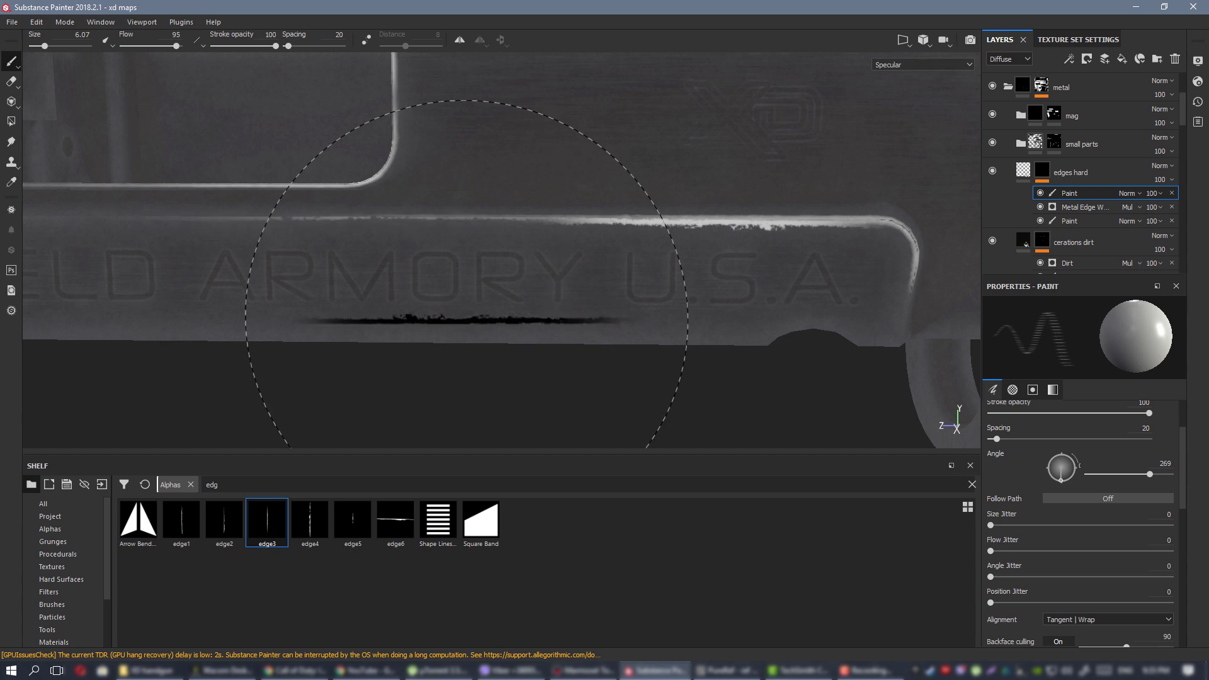
Switch the viewport to Material and examine the front ridge and edge wear on the slide.
right_click_drag(505, 318, 441, 271, "alt")
left_click_drag(491, 233, 424, 240, "alt")
right_click_drag(423, 239, 230, 162, "alt")
middle_click_drag(229, 162, 200, 164, "alt")
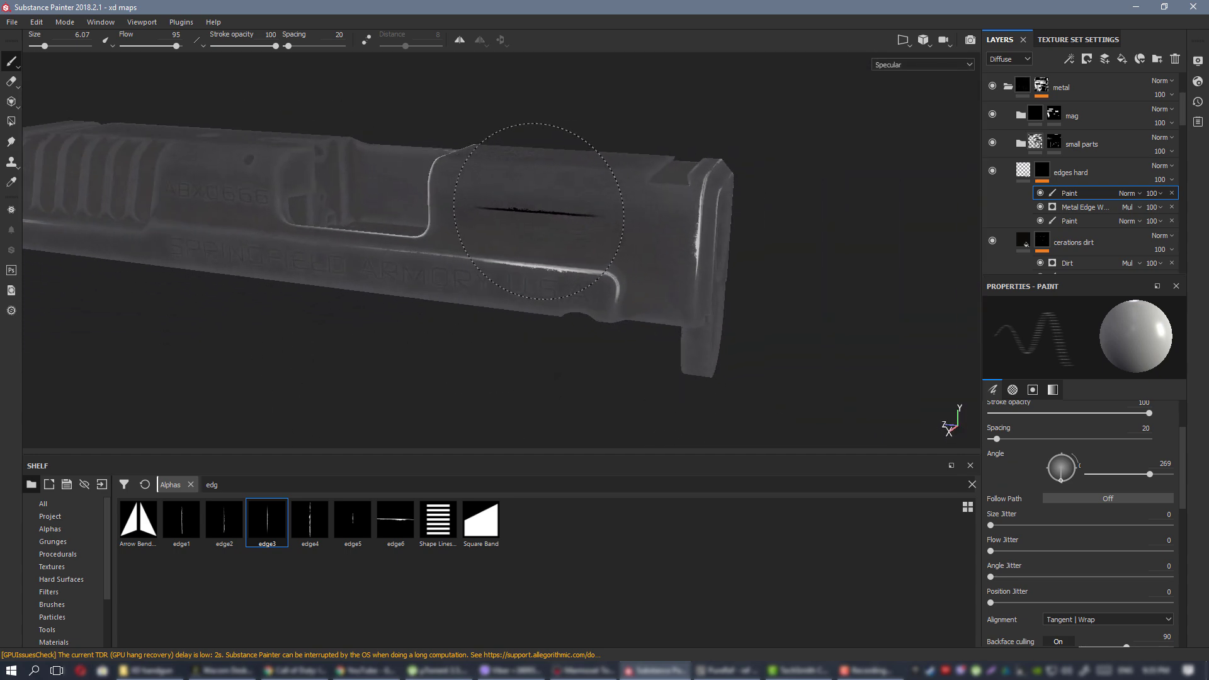
key("m")
mouse_move(590, 209)
left_mouse_down("alt")
mouse_move(723, 200)
mouse_move(607, 212)
left_mouse_up("alt")
left_click(605, 212)
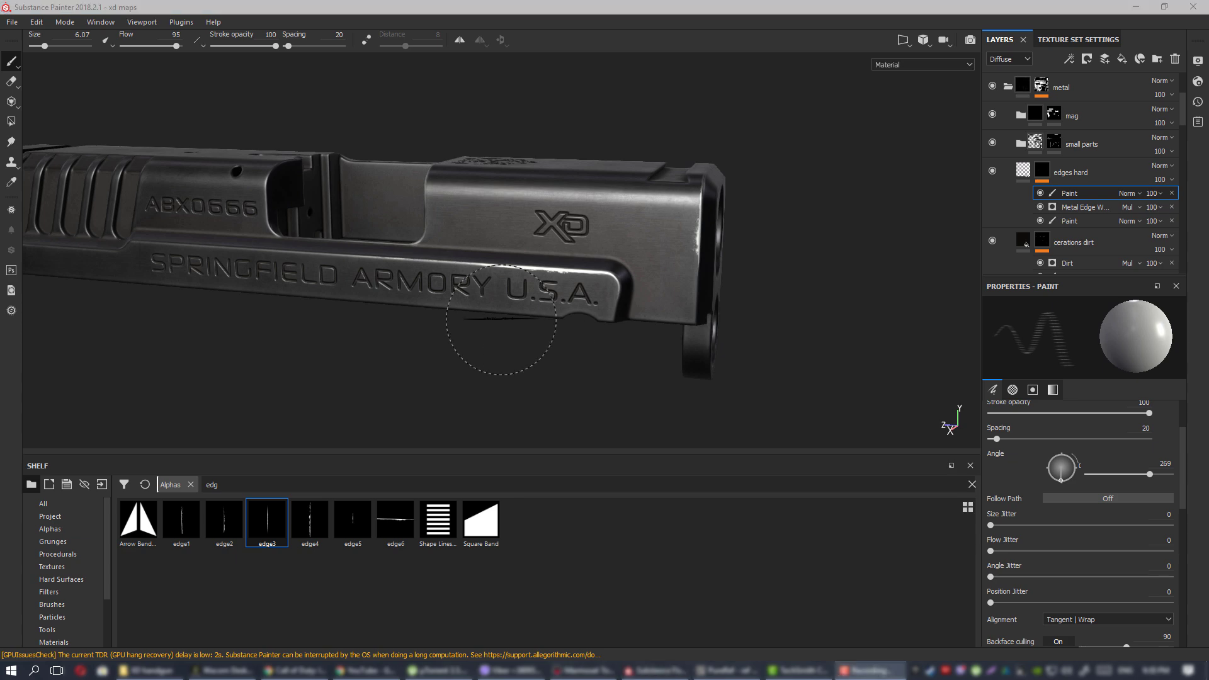
mouse_move(485, 208)
left_mouse_down("alt")
mouse_move(168, 283)
mouse_move(543, 296)
mouse_move(553, 215)
left_mouse_up("alt")
Frame the assembled pistol and rotate the environment lighting to check how the slide's wear catches the light.
scroll(560, 289, "down", 8)
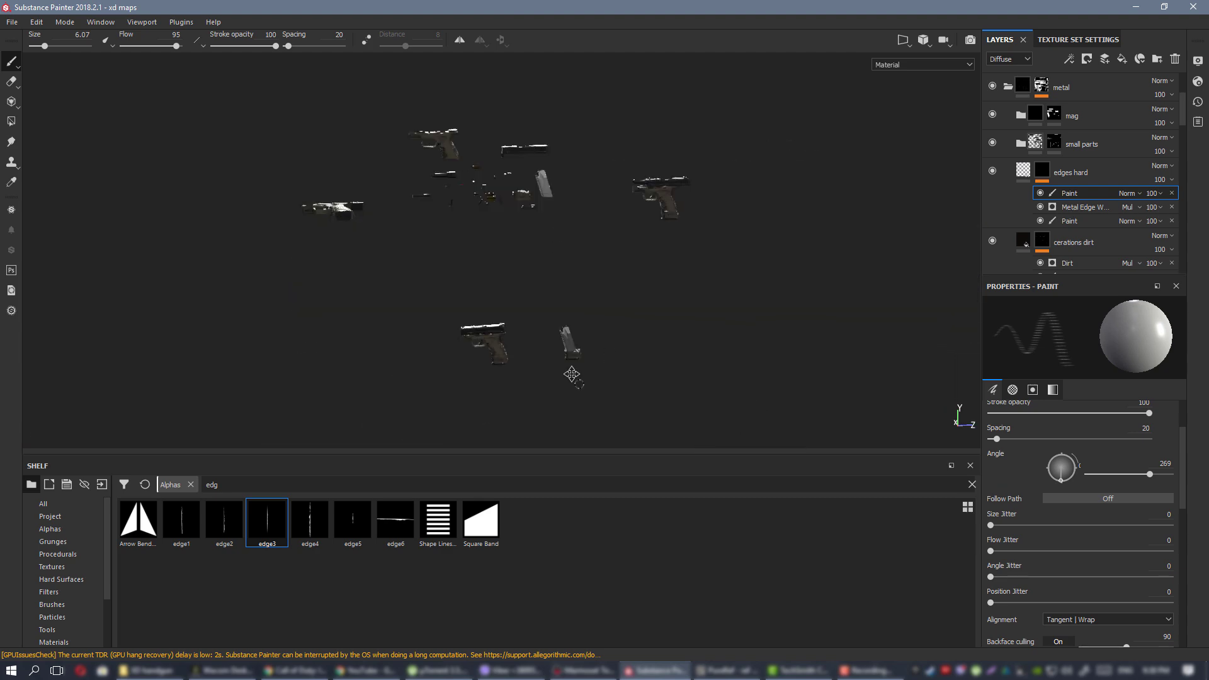
right_click_drag(561, 216, 742, 542, "alt")
left_click_drag(523, 129, 521, 159, "alt")
right_click_drag(522, 158, 585, 245, "shift")
left_click_drag(586, 245, 557, 164, "alt")
Show the Specular channel and examine the ridge wear on the assembled pistol's SUB-COMPACT side.
key("c")
key("c")
middle_click_drag(557, 164, 626, 227, "alt")
right_click_drag(535, 217, 582, 255, "alt")
middle_click_drag(581, 255, 569, 205, "alt")
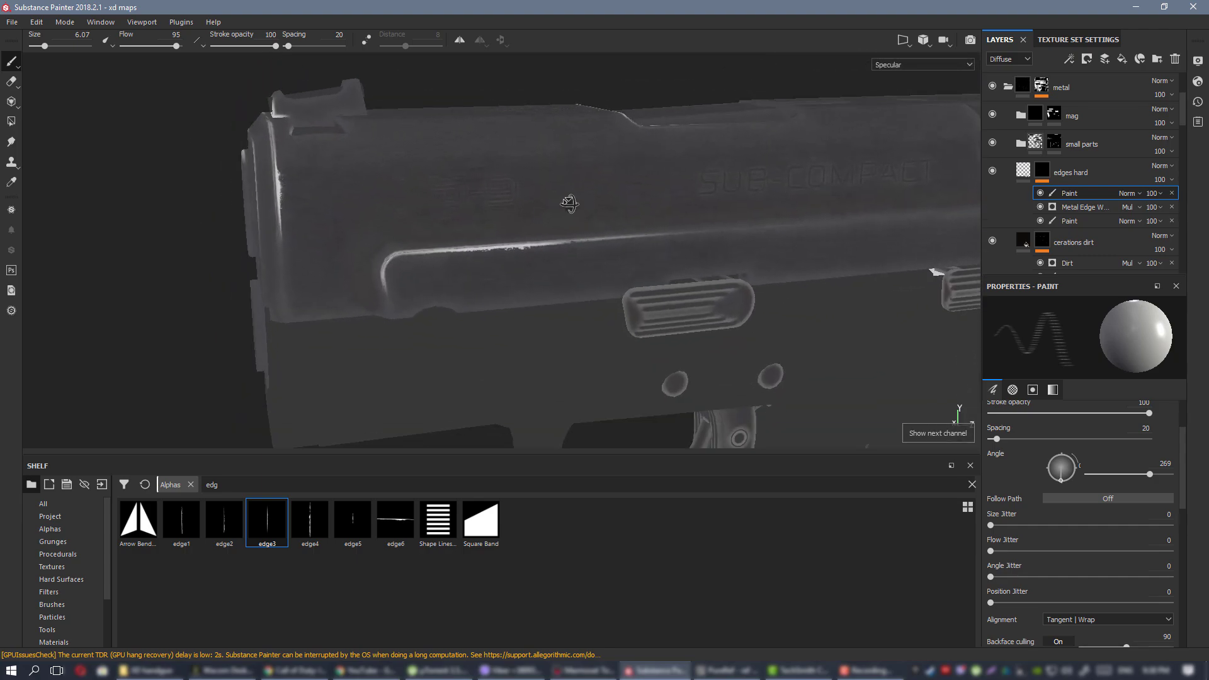
Lower the opacity of the upper Paint effect in the edges hard mask to 55.
left_click_drag(569, 206, 551, 211, "alt")
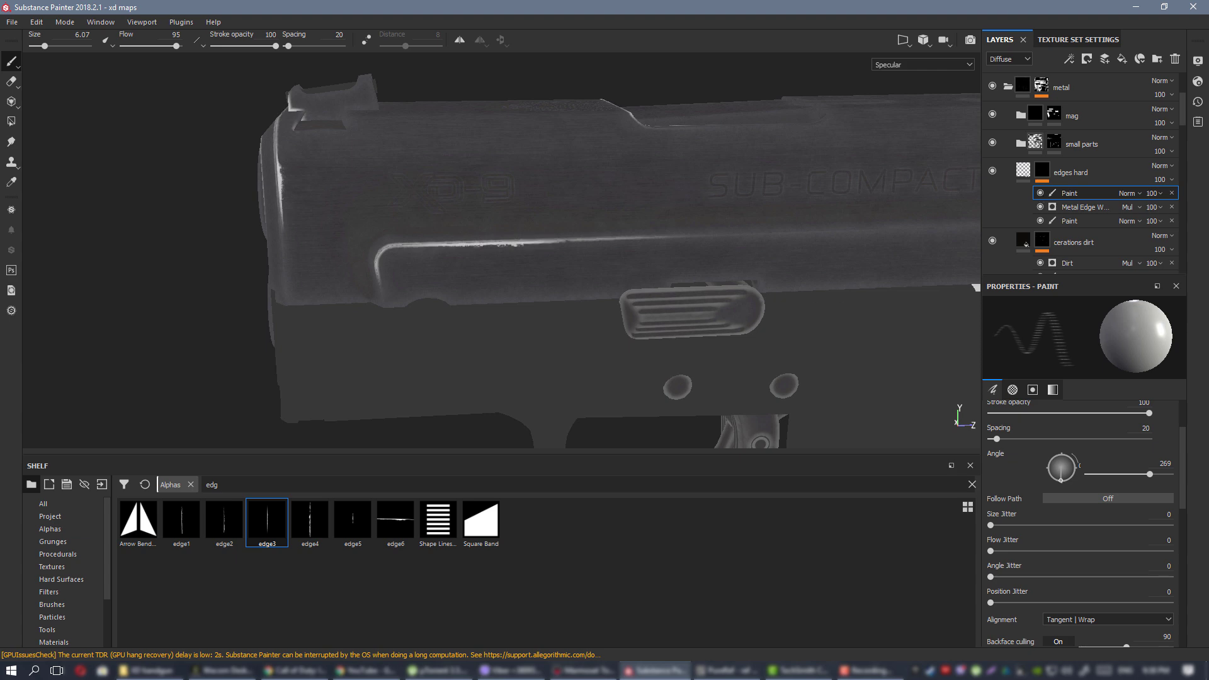
left_click_drag(560, 173, 590, 199, "alt")
middle_click_drag(590, 199, 603, 214, "alt")
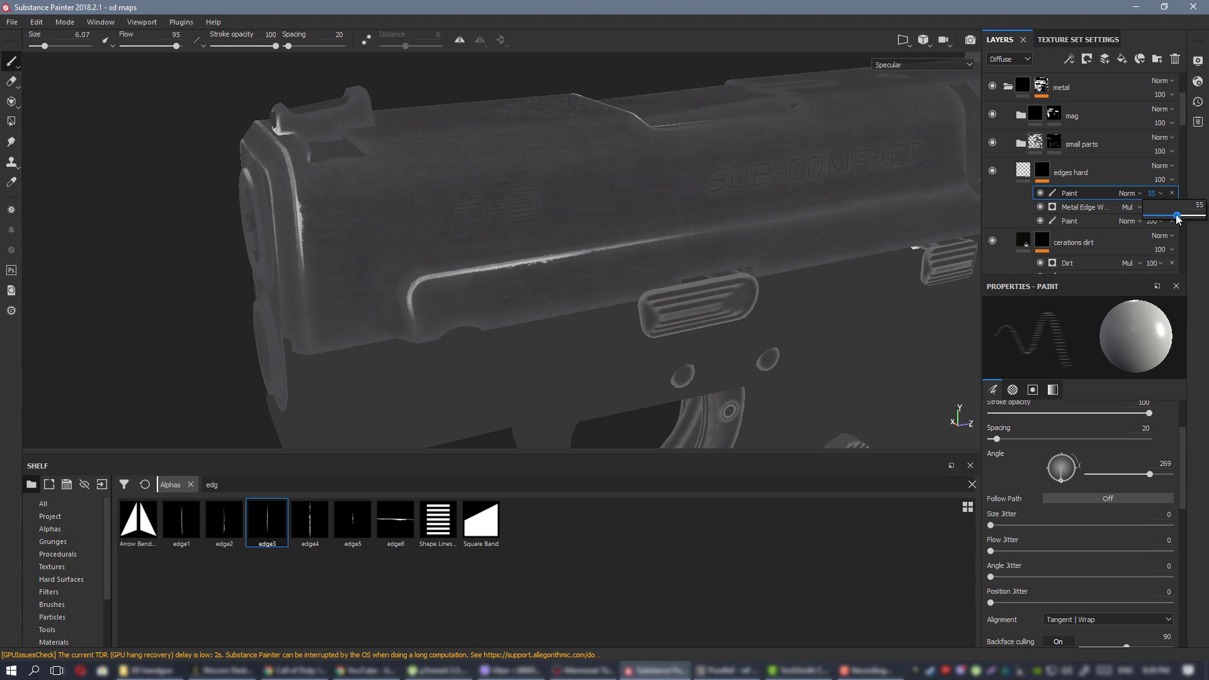
left_click_drag(576, 221, 481, 187, "alt")
scroll(560, 234, "down", 3)
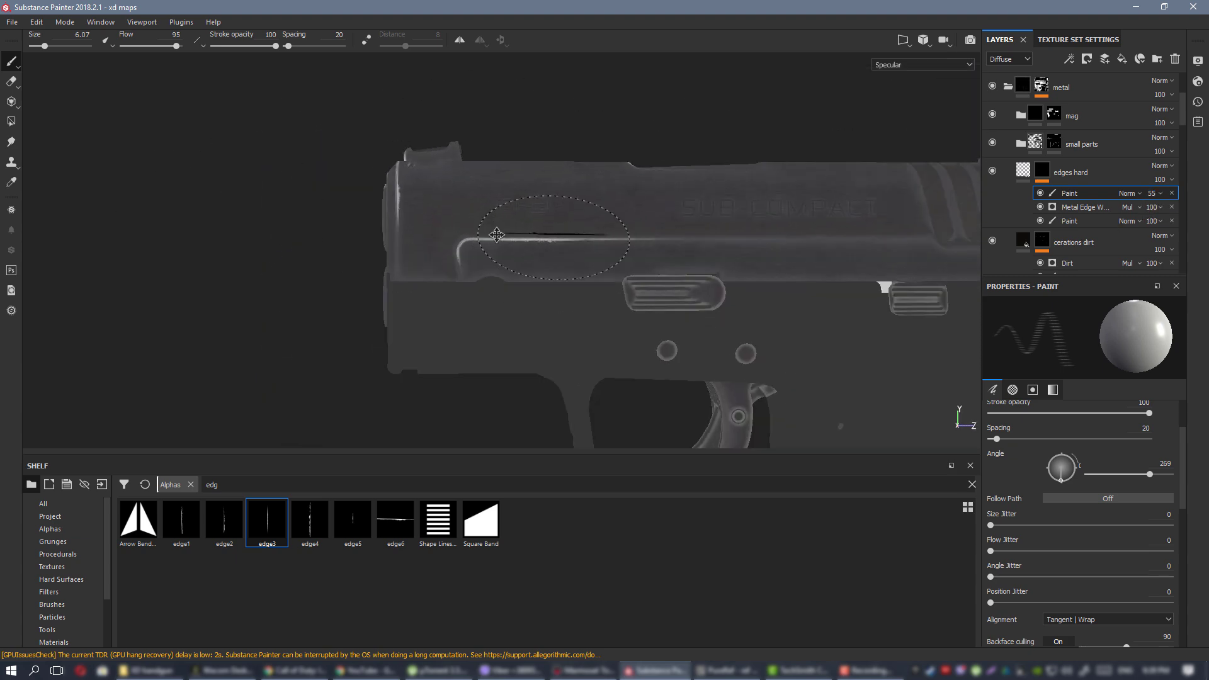
Select the lower Paint effect of the edges hard mask and load the Cement 1 brush into the Eraser.
left_click_drag(560, 234, 825, 275, "alt")
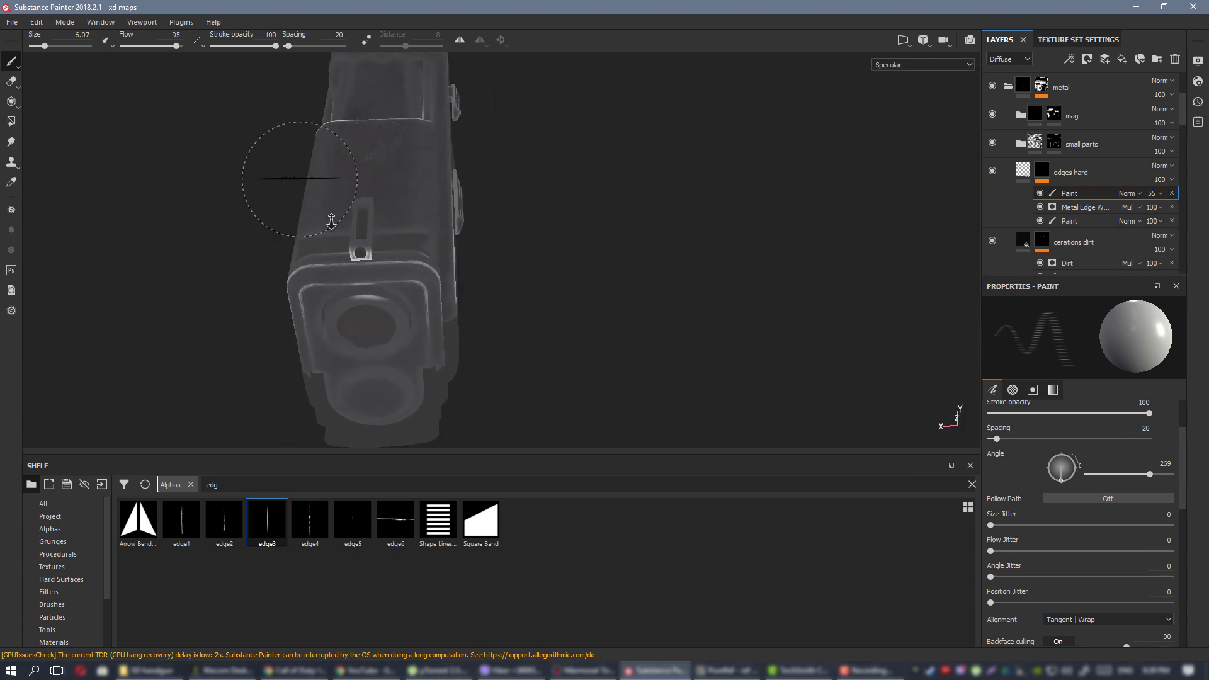
scroll(332, 217, "up", 3)
left_click_drag(416, 243, 526, 197, "alt")
scroll(526, 197, "up", 2)
left_click_drag(518, 277, 483, 309, "alt")
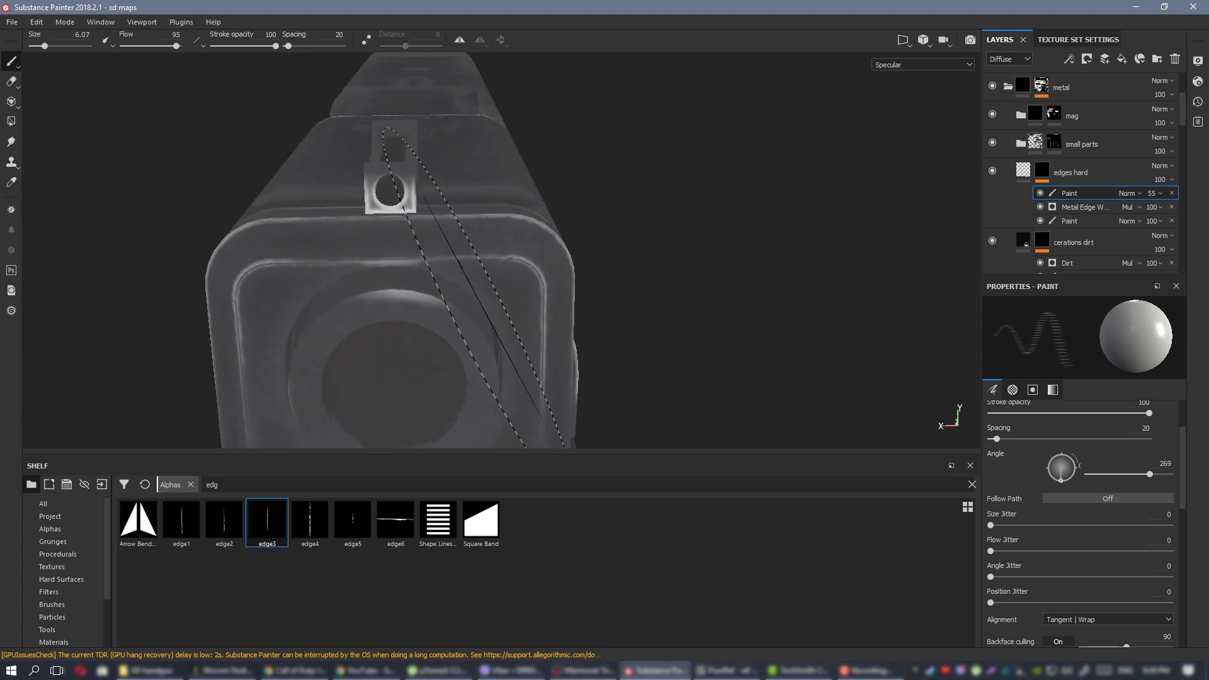
left_click(1089, 223)
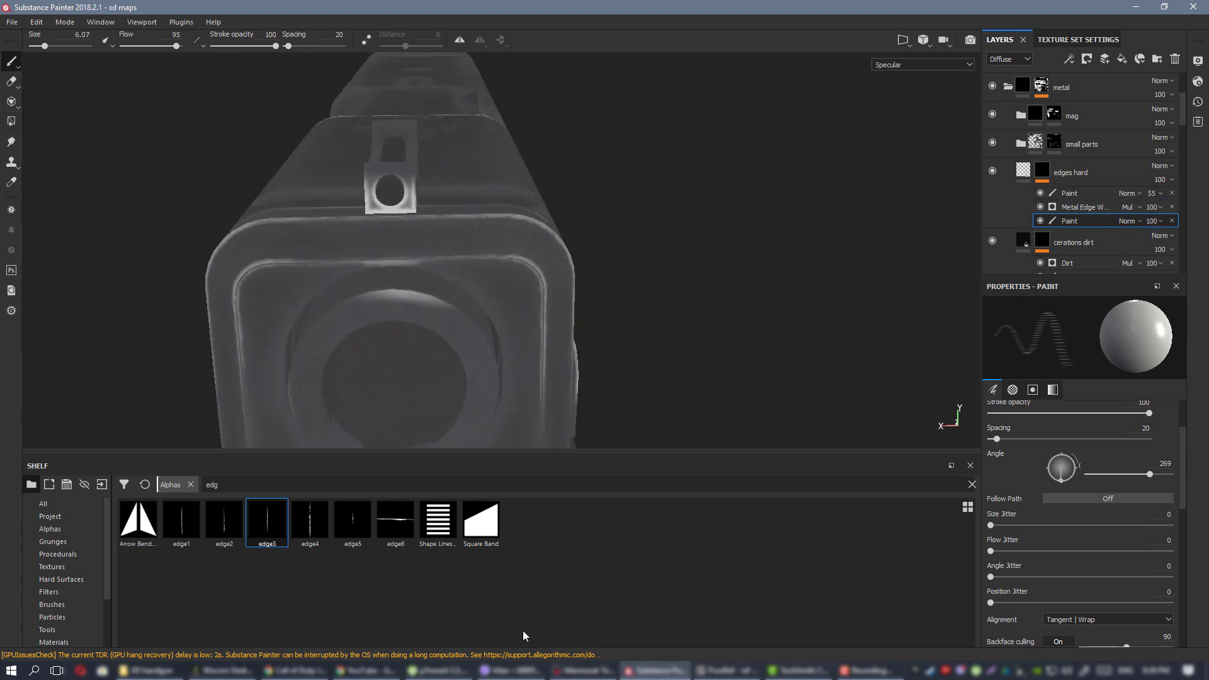
left_click(63, 605)
left_click(11, 81)
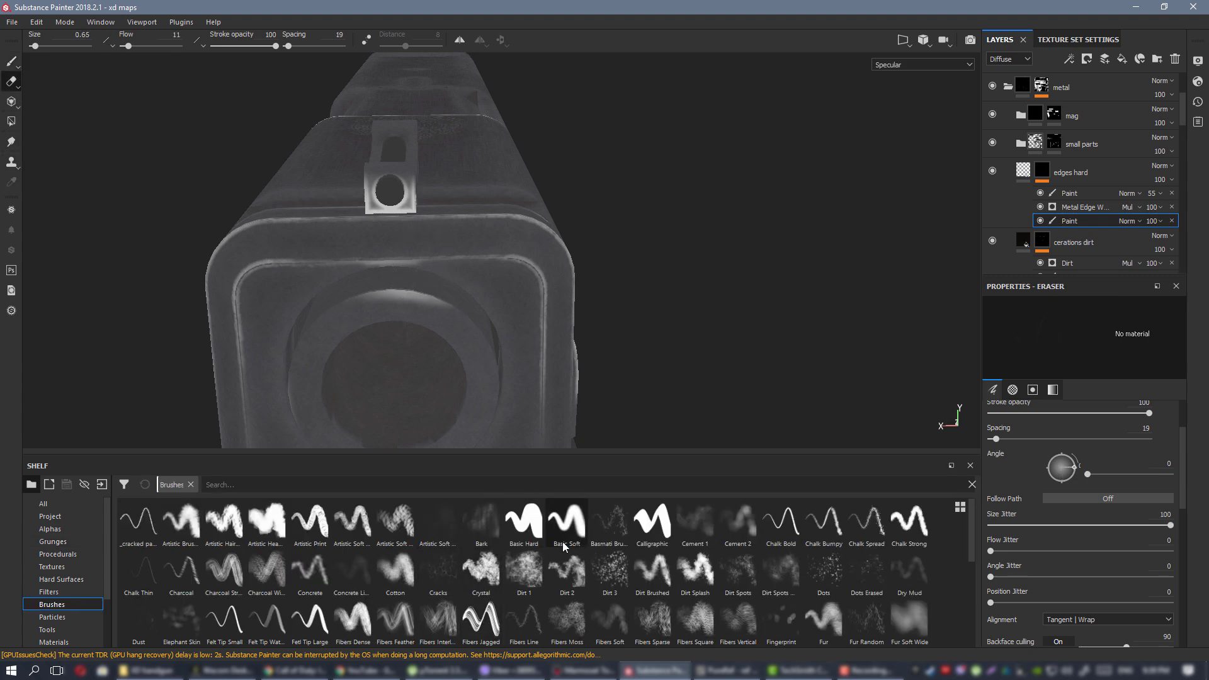
left_click(688, 534)
Set the eraser to size 0.78 and flow 100, and erase the bright wear above the muzzle opening.
mouse_move(1022, 603)
left_mouse_down()
mouse_move(982, 603)
mouse_move(956, 575)
left_mouse_up()
mouse_move(404, 304)
right_mouse_down("ctrl")
mouse_move(296, 304)
mouse_move(398, 304)
right_mouse_up("ctrl")
right_click_drag(398, 304, 426, 332, "alt")
left_click_drag(426, 331, 459, 338, "ctrl")
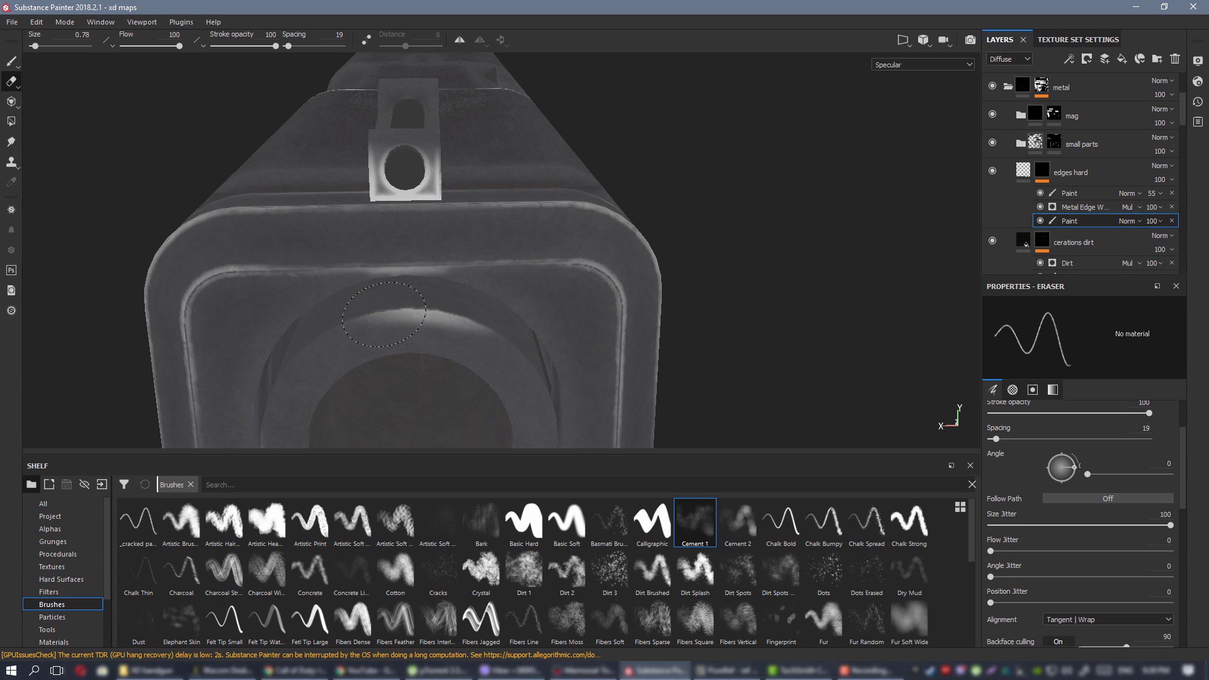
left_click_drag(383, 314, 428, 321)
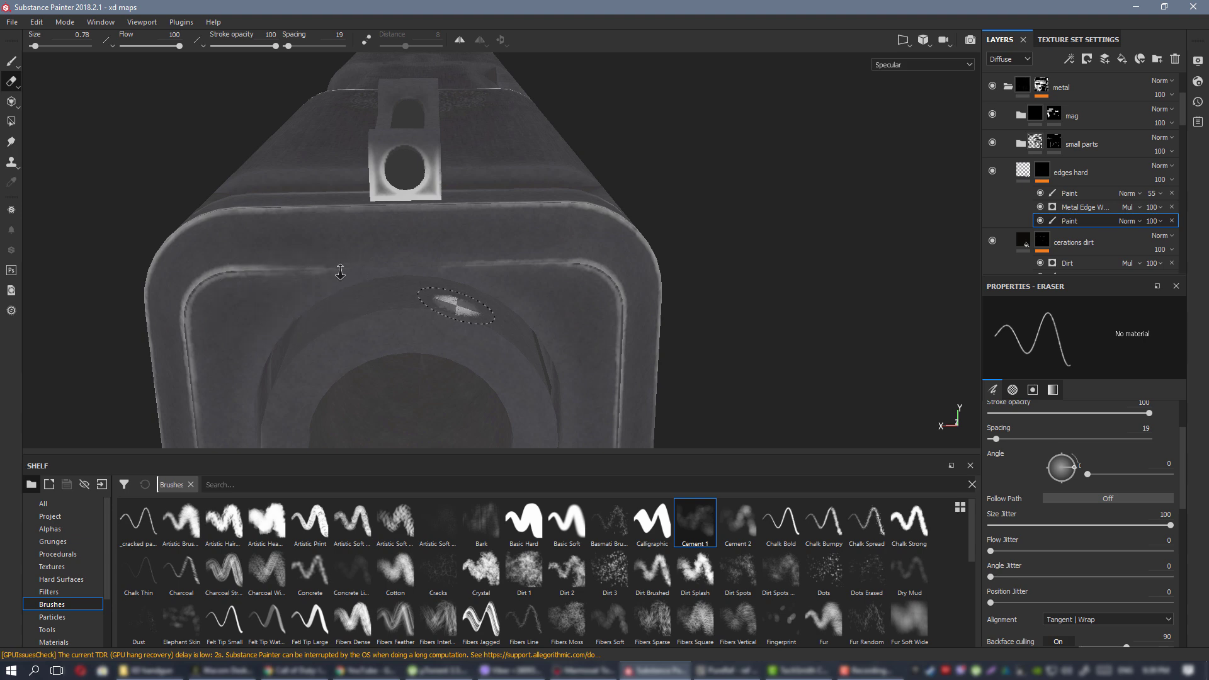
Set the eraser's size jitter to 0 and angle jitter to 141, and erase the bright wear on the front sight.
right_click_drag(340, 271, 328, 255, "alt")
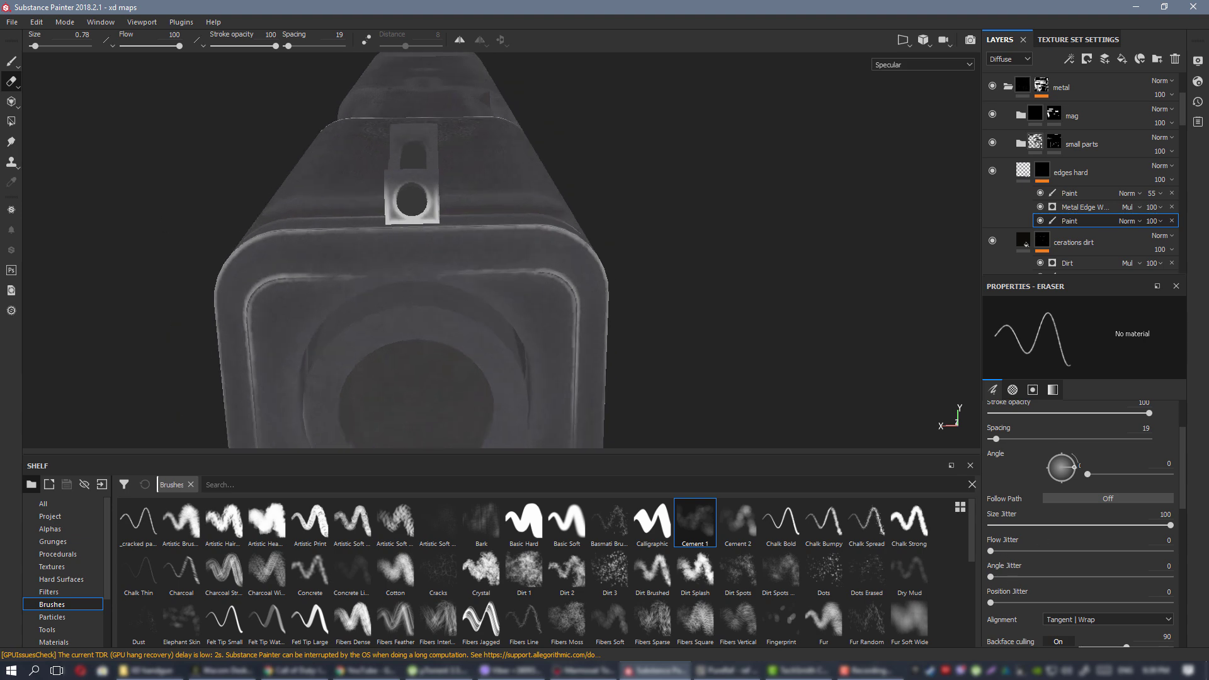
right_click_drag(264, 230, 214, 199, "alt")
left_click_drag(491, 229, 377, 237, "alt")
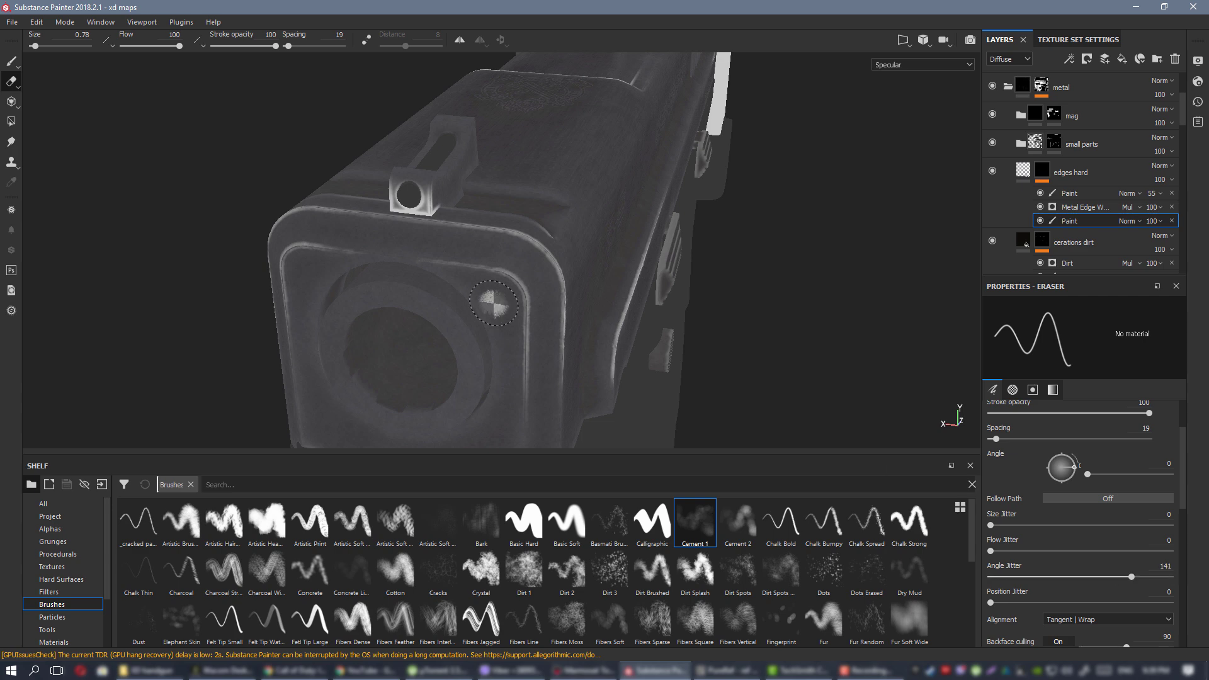
mouse_move(493, 303)
left_mouse_down("alt")
mouse_move(615, 254)
mouse_move(434, 236)
mouse_move(442, 256)
left_mouse_up("alt")
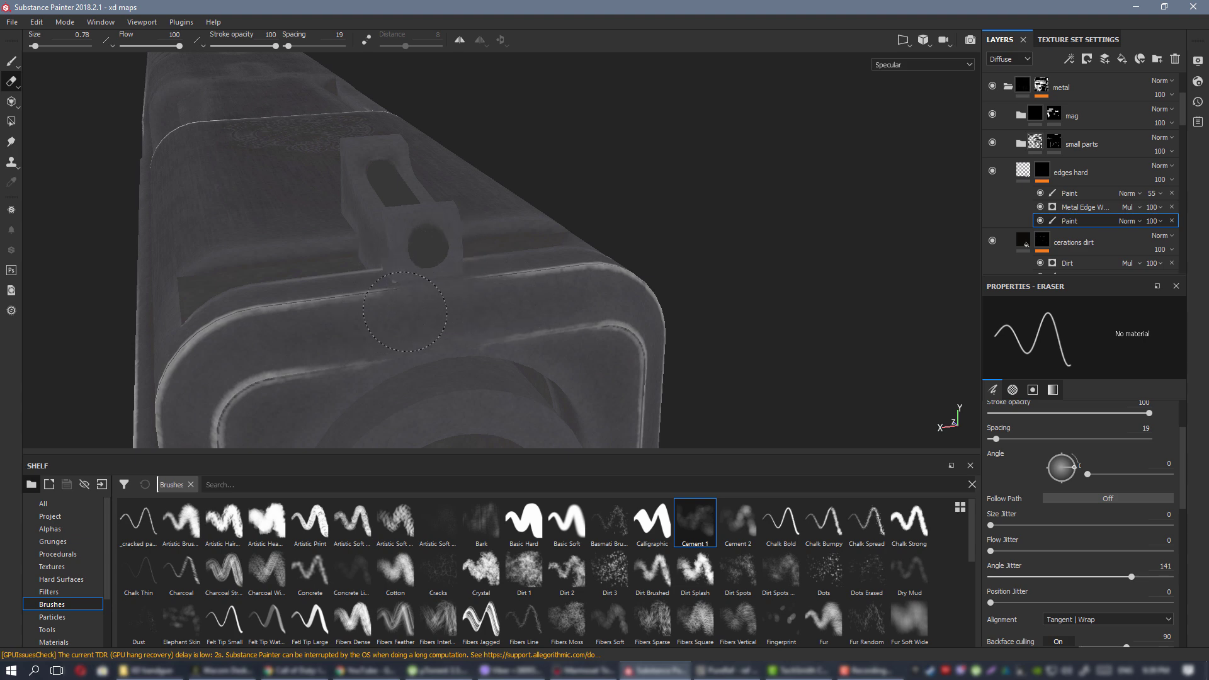
Examine the slide's edge wear on both sides of the pistol, switching from the specular channel to the full material view.
left_click_drag(392, 293, 598, 327, "alt")
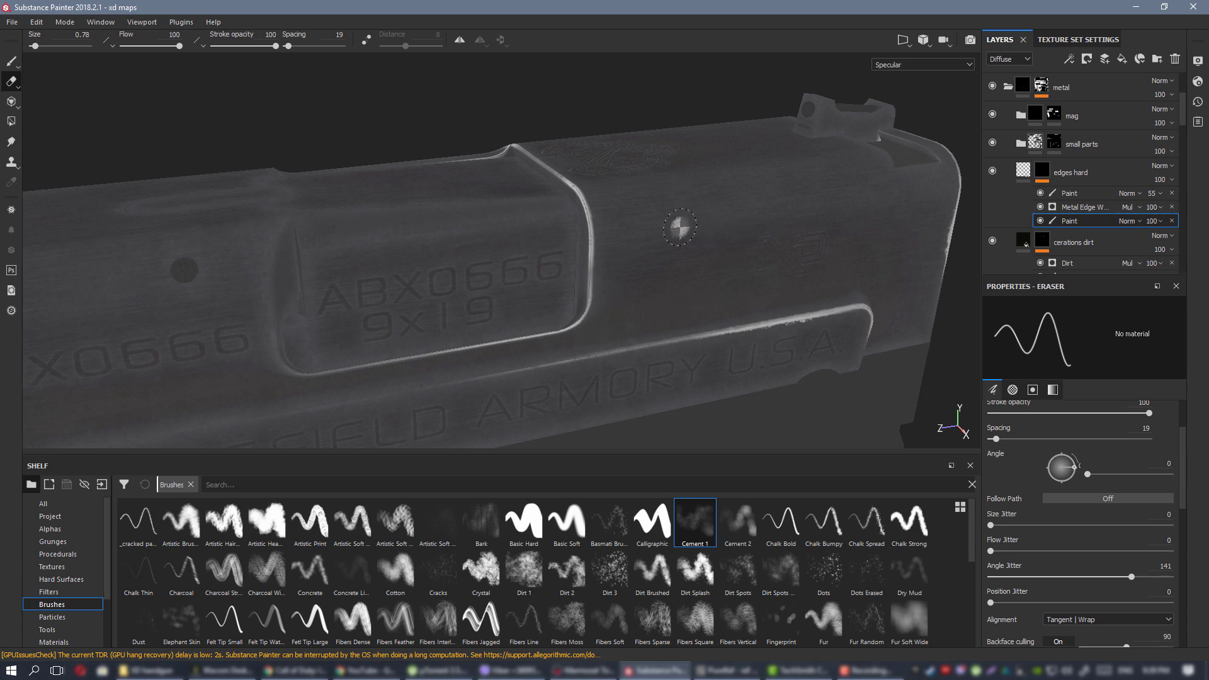
right_click_drag(680, 228, 645, 243, "alt")
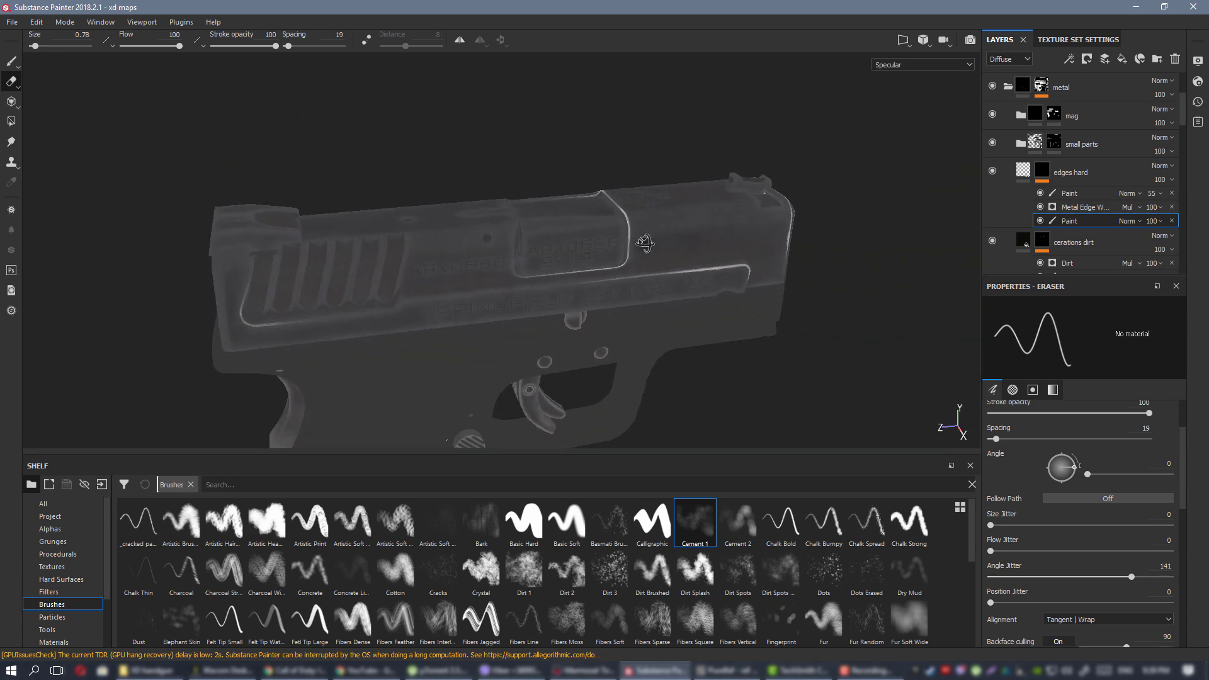
left_click_drag(645, 243, 653, 214, "alt")
key("m")
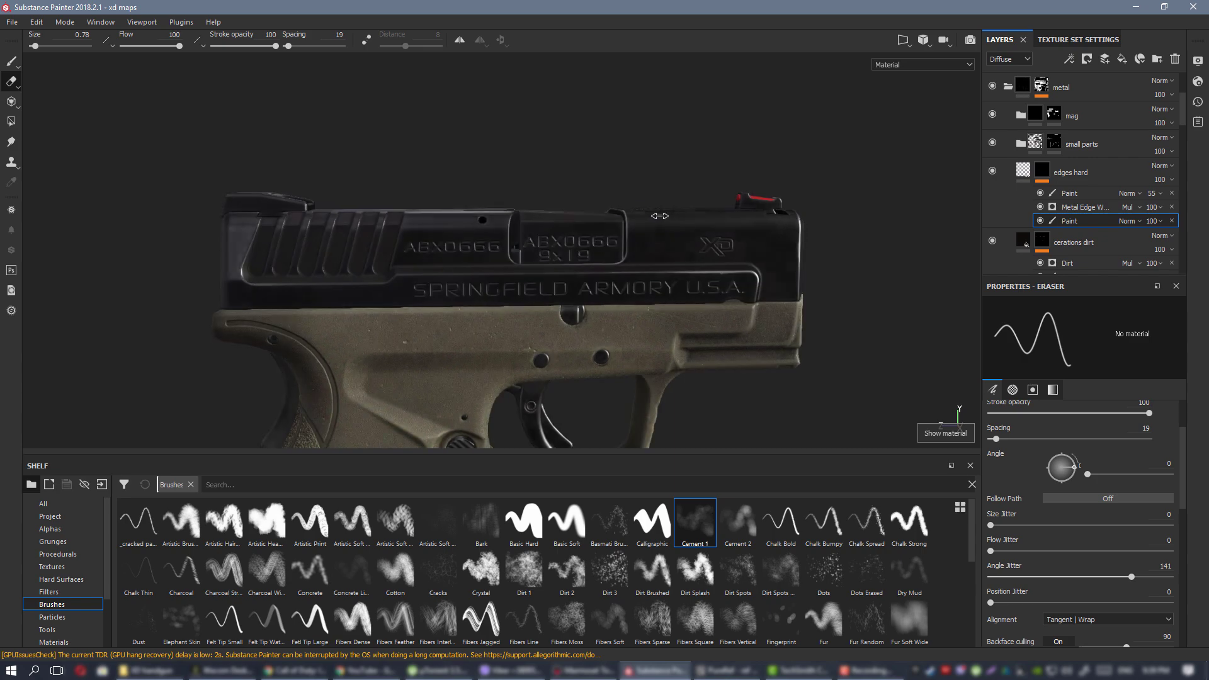
middle_click_drag(702, 236, 460, 262, "alt")
right_click_drag(460, 261, 377, 264, "alt")
left_click_drag(377, 264, 668, 286, "alt")
mouse_move(667, 287)
right_mouse_down("alt")
mouse_move(595, 283)
mouse_move(658, 289)
right_mouse_up("alt")
left_click_drag(657, 289, 585, 270, "alt")
right_click_drag(585, 271, 474, 244, "alt")
middle_click_drag(474, 244, 389, 168, "alt")
left_click_drag(390, 168, 302, 165, "alt")
mouse_move(157, 151)
right_mouse_down("alt")
mouse_move(208, 151)
mouse_move(113, 165)
right_mouse_up("alt")
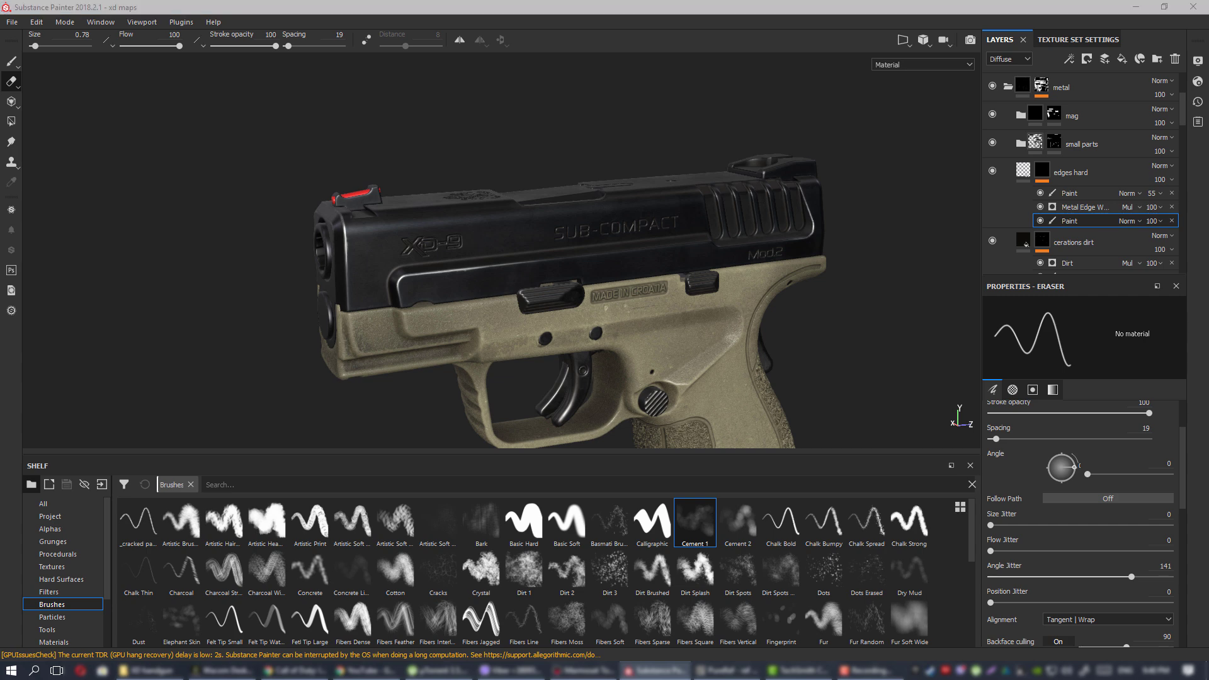
mouse_move(584, 289)
left_mouse_down("alt")
mouse_move(534, 260)
mouse_move(567, 252)
left_mouse_up("alt")
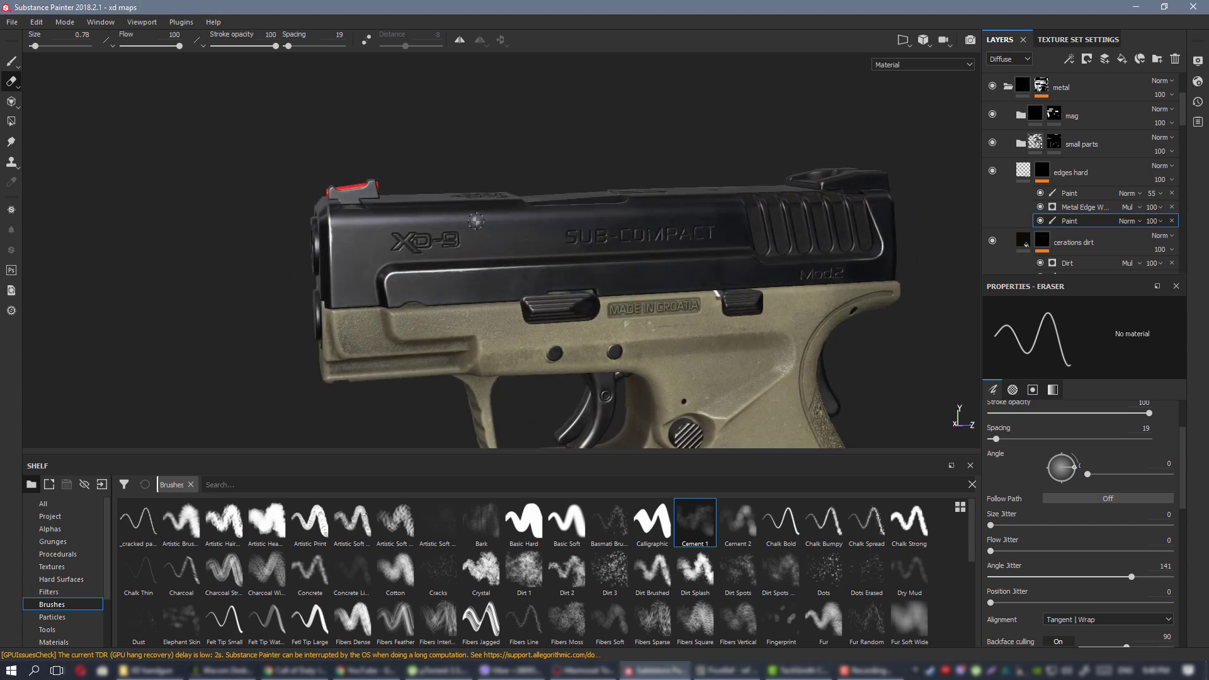
Duplicate the edges hard layer and remove both Paint effects from the copy's mask.
left_click(1041, 170)
right_click(1042, 170)
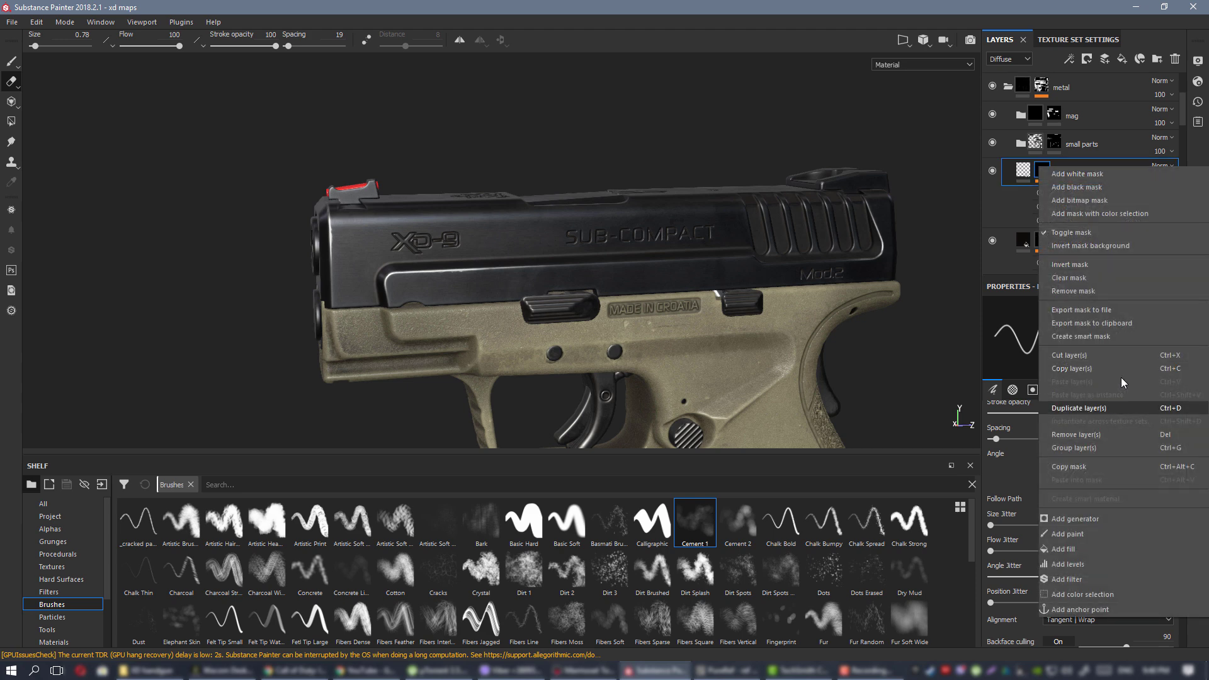
left_click(1116, 410)
left_click(1172, 194)
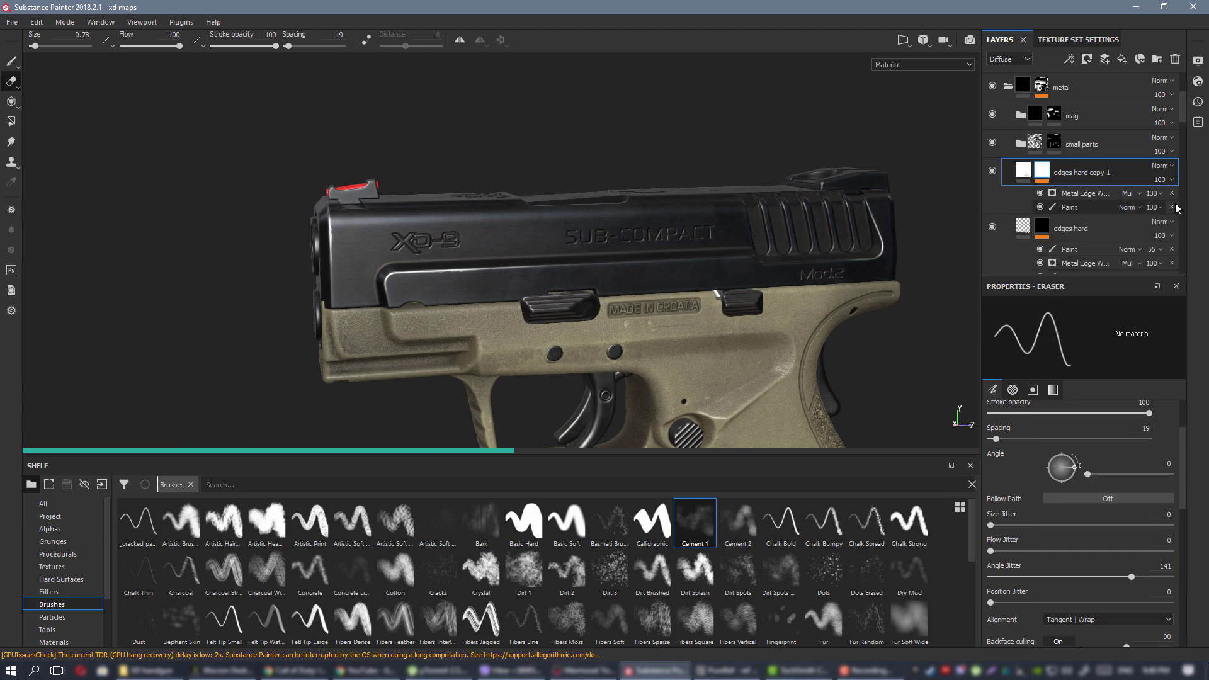
left_click(1172, 207)
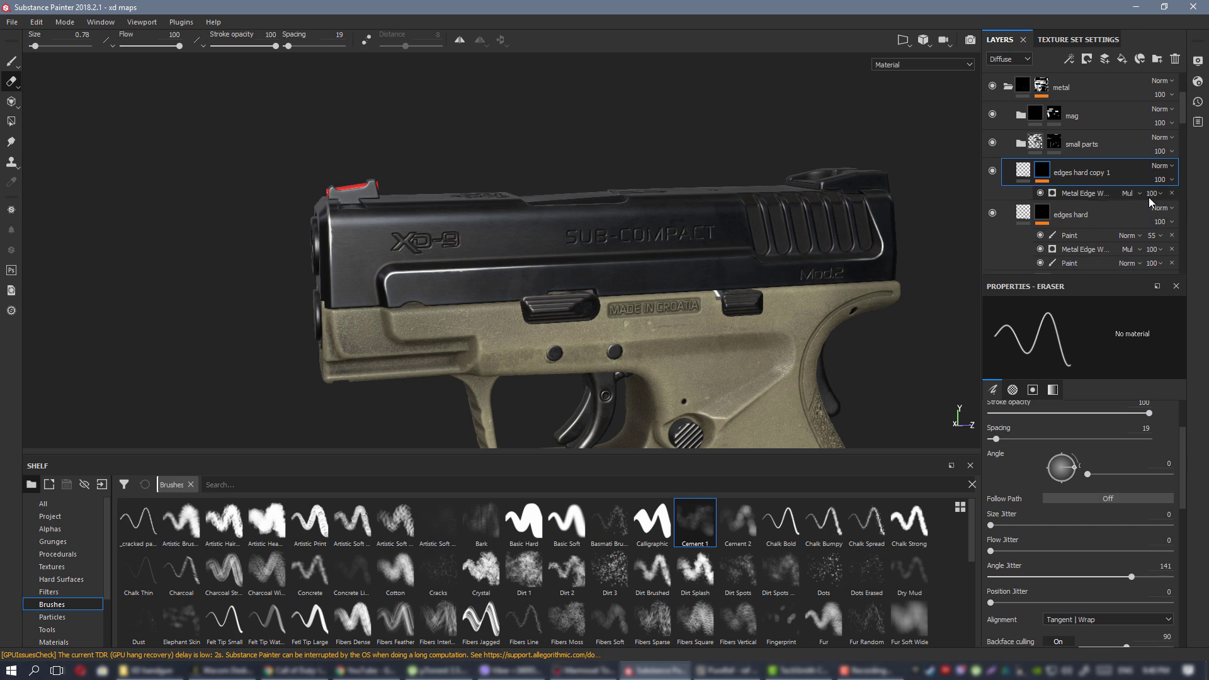
Set the copied Metal Edge Wear generator's blending to Normal and its wear level to 0.74.
left_click(1130, 193)
left_click(1139, 206)
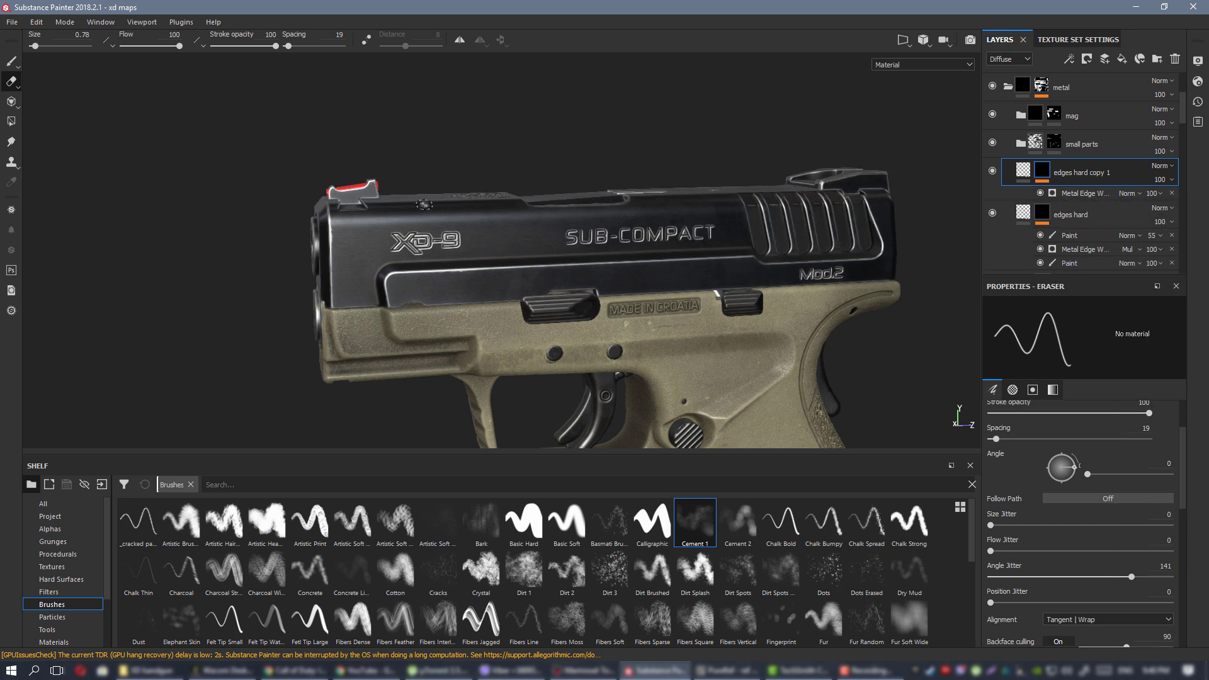
scroll(504, 271, "up", 3)
left_click_drag(500, 271, 529, 334, "alt")
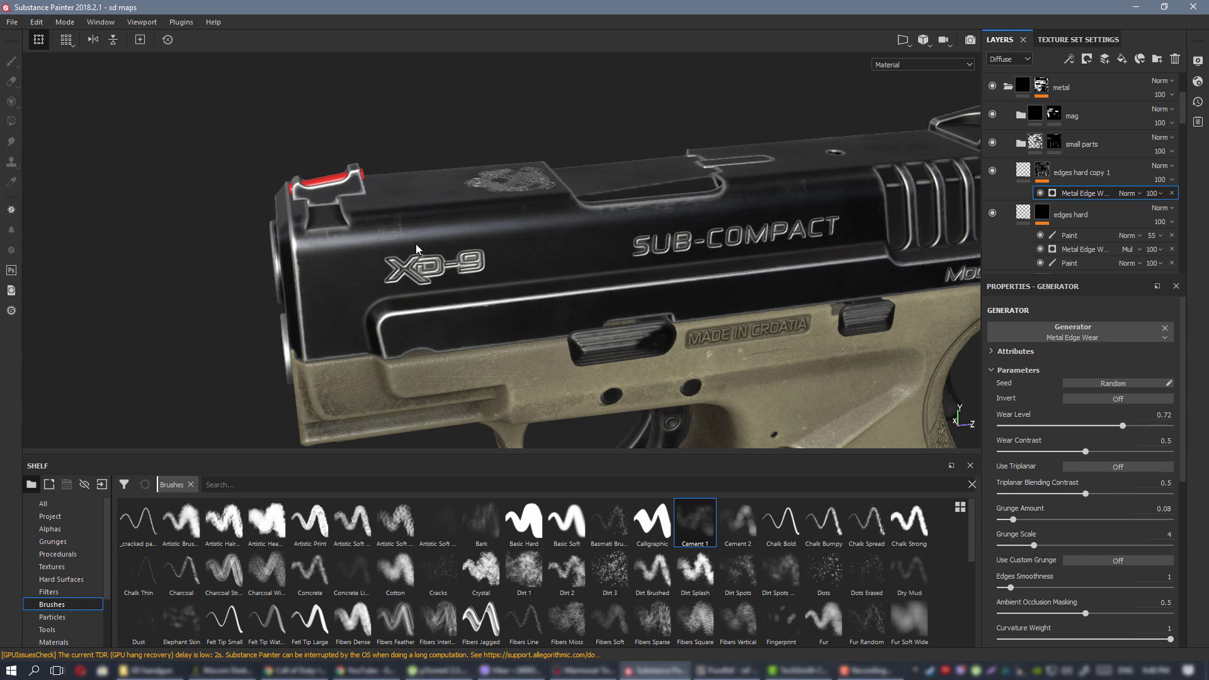
left_click_drag(416, 248, 453, 271, "alt")
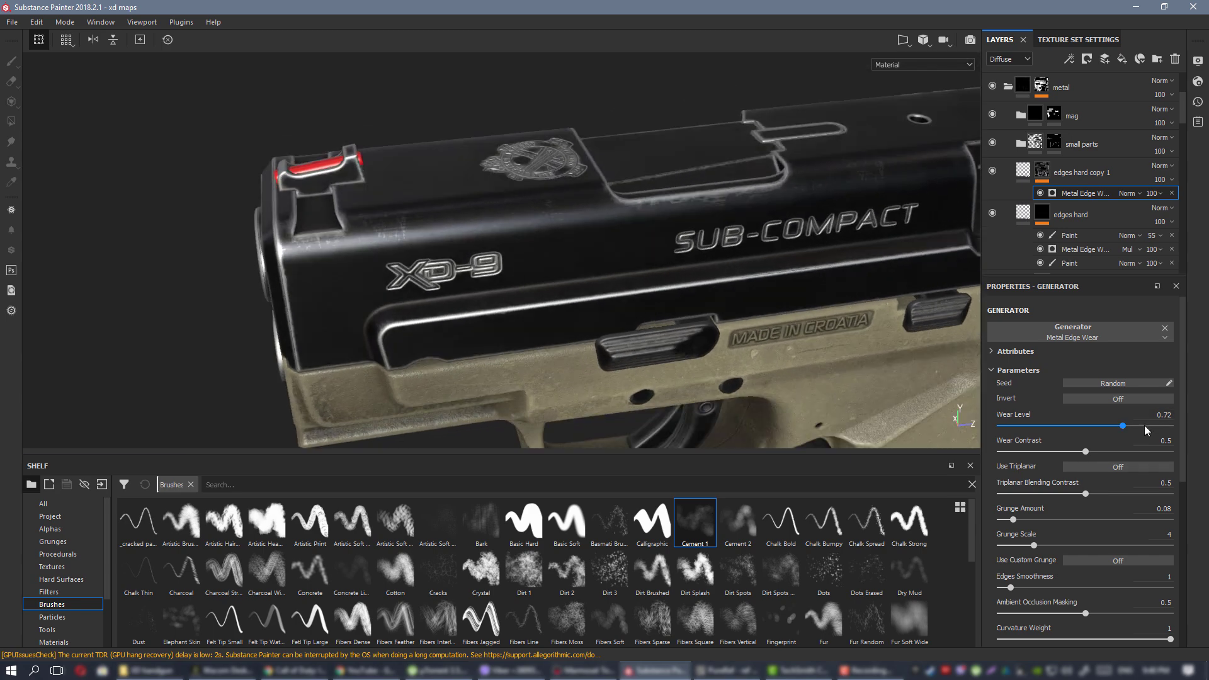
left_click(1143, 425)
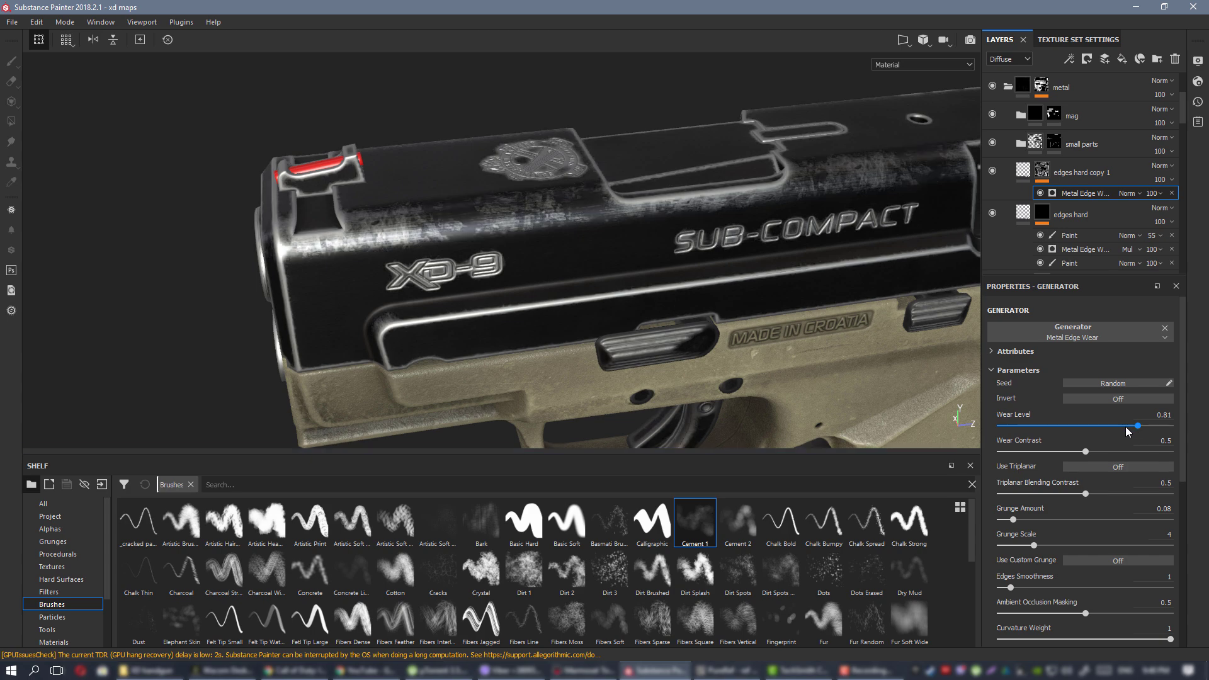
mouse_move(538, 217)
left_mouse_down("alt")
mouse_move(545, 232)
mouse_move(478, 164)
mouse_move(416, 135)
mouse_move(1130, 188)
mouse_move(707, 195)
mouse_move(666, 210)
mouse_move(596, 189)
mouse_move(620, 193)
left_mouse_up("alt")
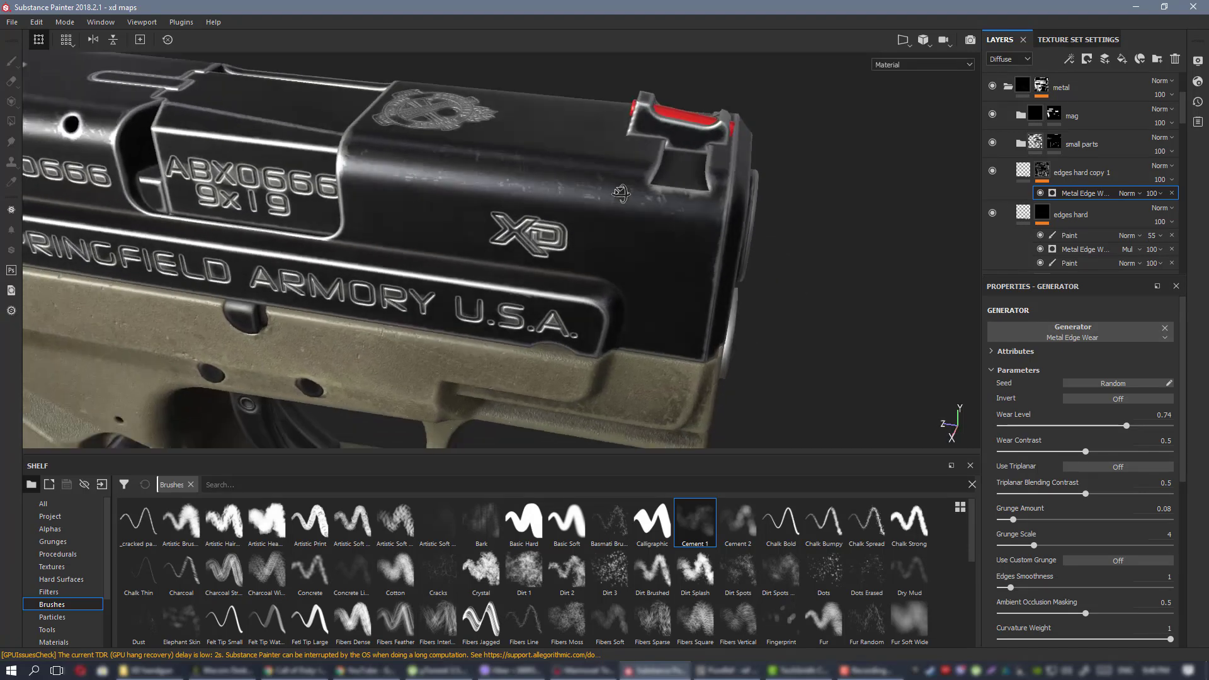
Add a Paint effect beneath the copied mask's Metal Edge Wear generator and set the generator's blending to Multiply.
left_click(1042, 170)
right_click(1041, 170)
left_click(1072, 407)
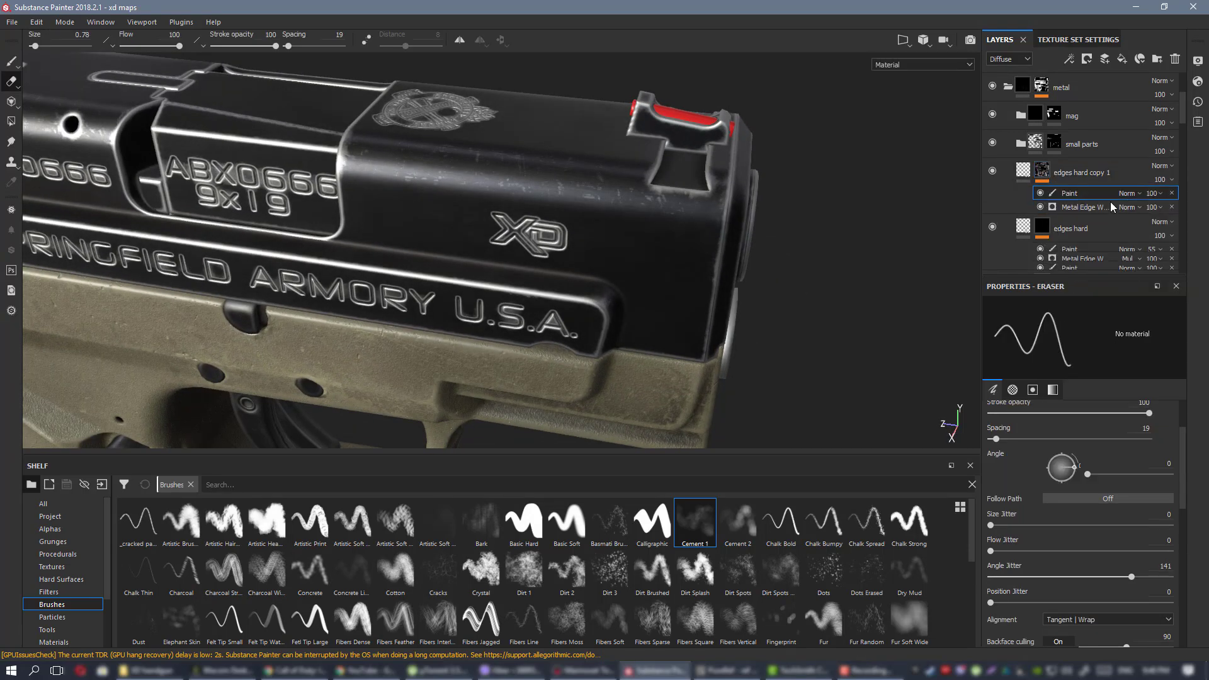
left_click_drag(1083, 213, 1138, 203)
left_click(1140, 196)
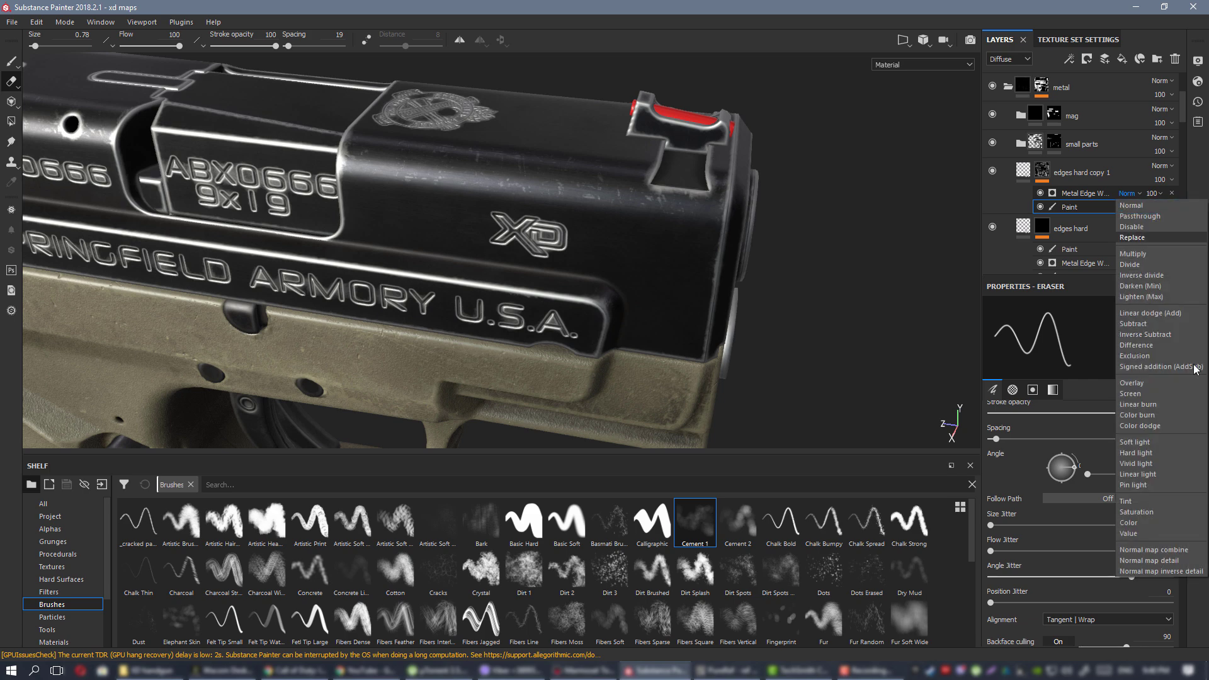
left_click(1133, 253)
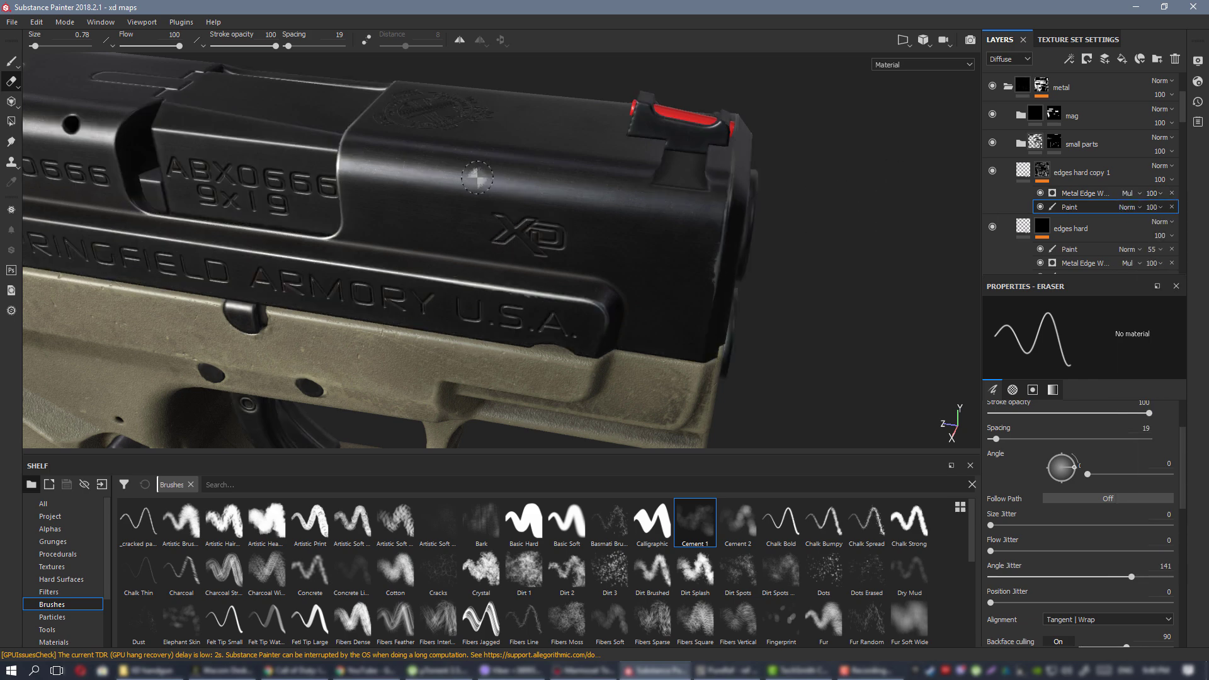
Paint wear on the slide above the XD logo using the Cement 1 brush at size 2.45, flow 100 and size jitter 0.
scroll(584, 234, "up", 3)
left_click(12, 62)
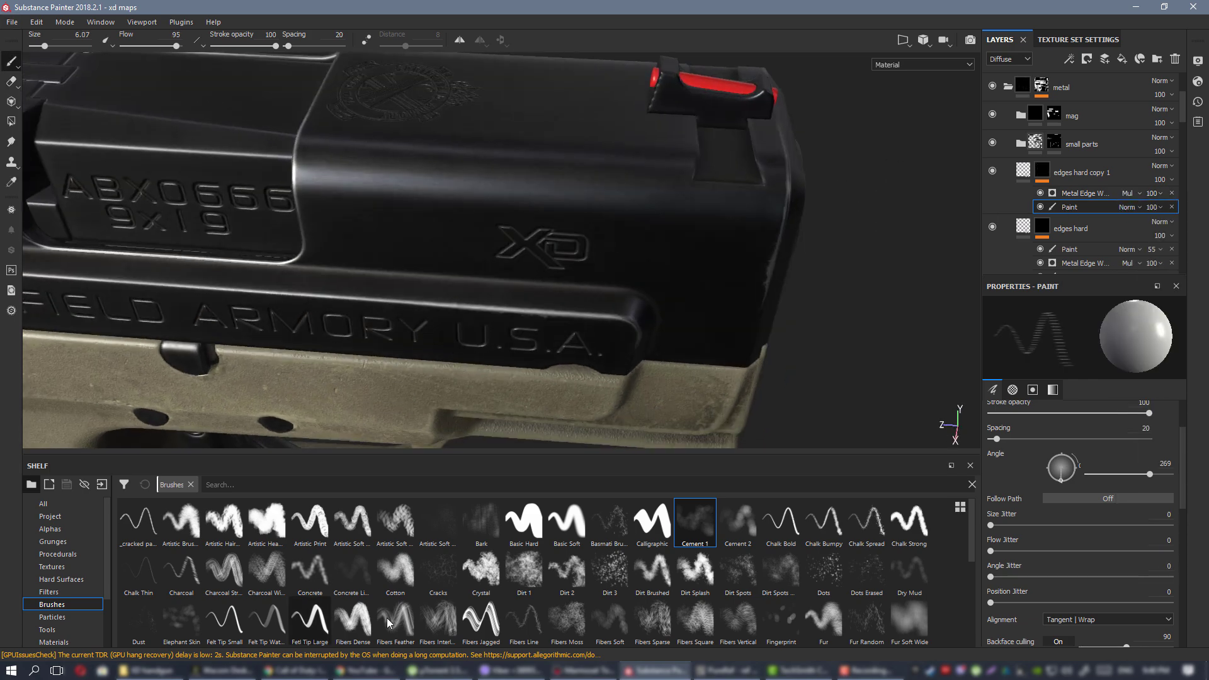
left_click(696, 526)
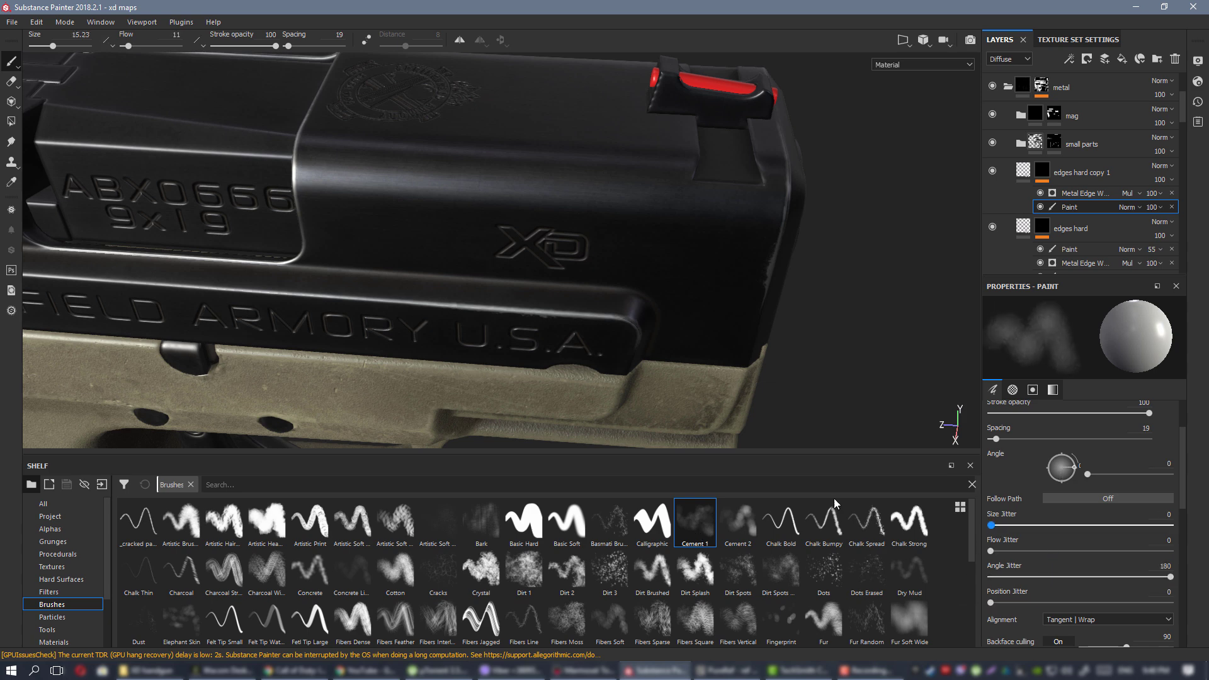
right_click_drag(511, 188, 486, 193, "ctrl")
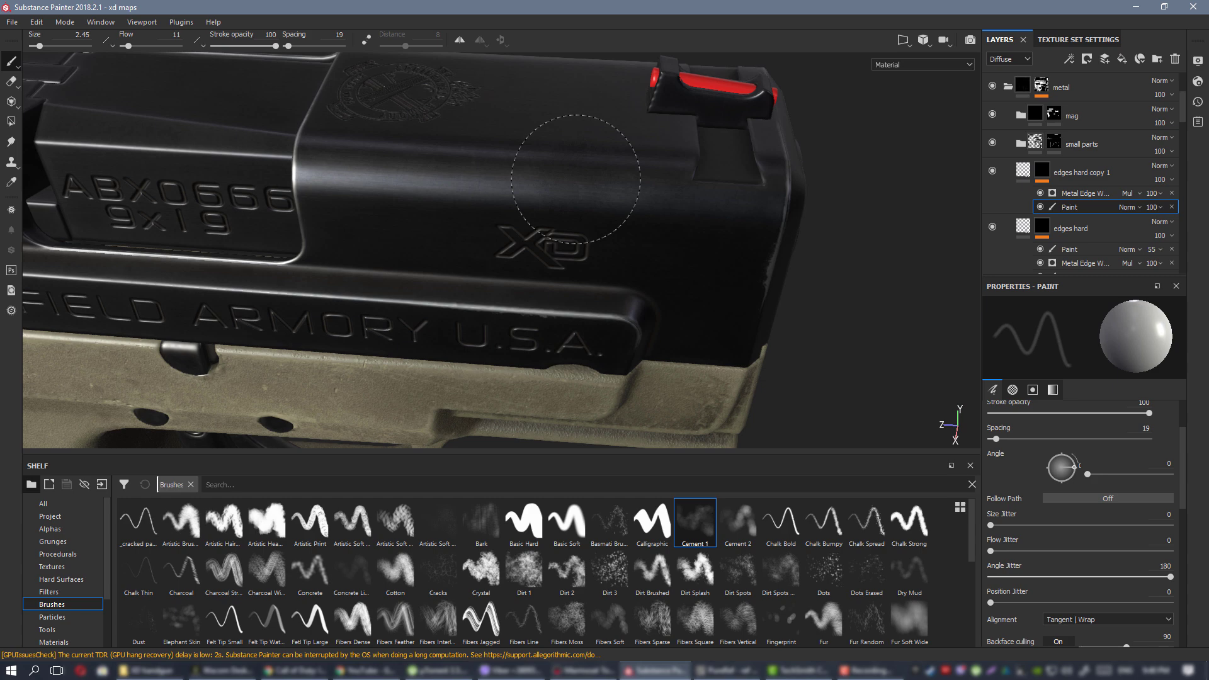
left_click_drag(575, 180, 463, 175, "ctrl")
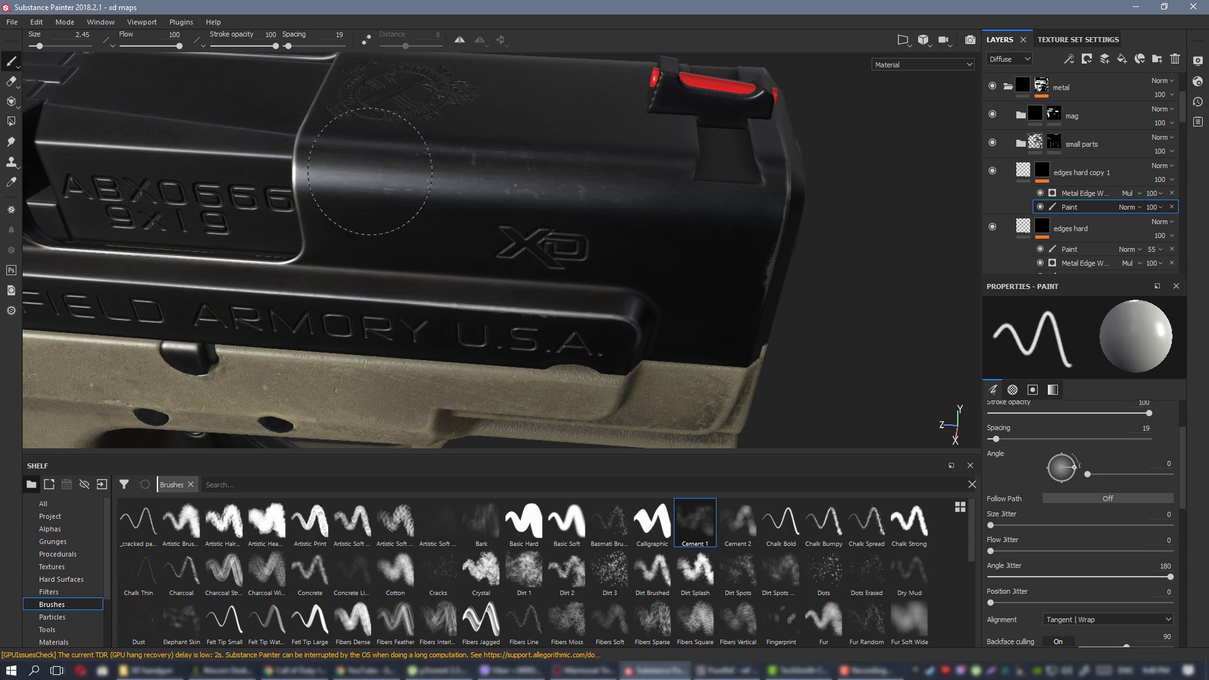
left_click_drag(622, 184, 545, 219, "alt")
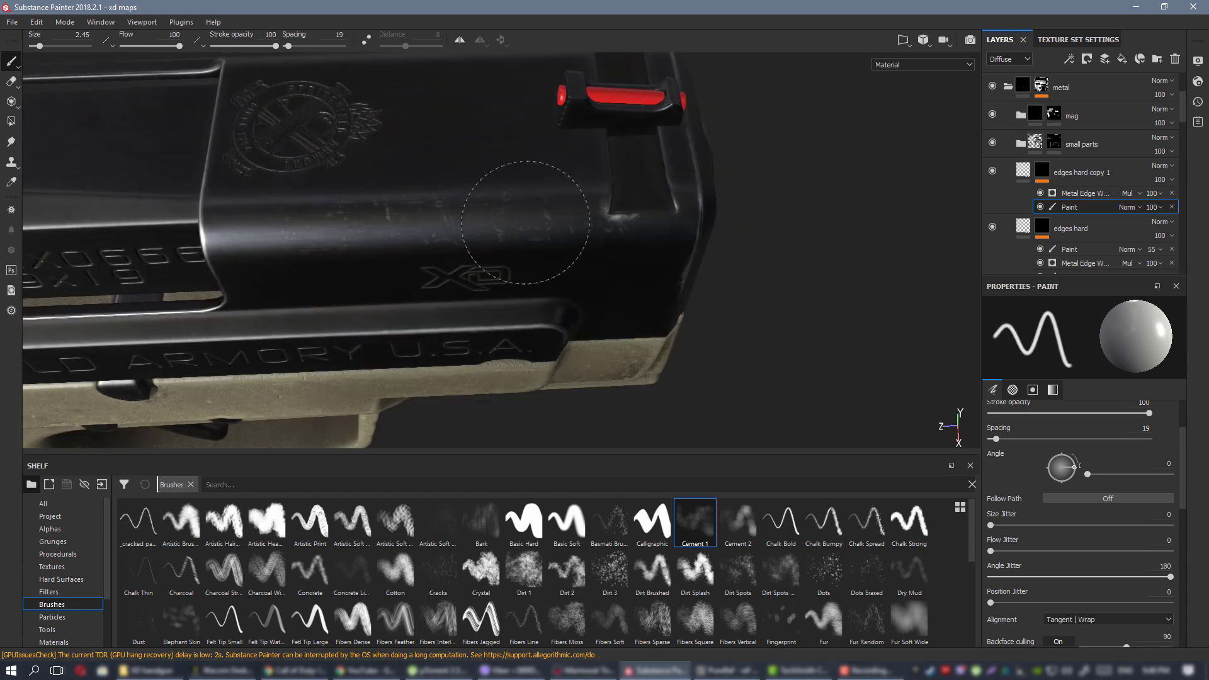
Show the specular channel and paint wear on the slide's opposite side between the front sight and the XD-9 logo.
mouse_move(606, 182)
left_mouse_down("ctrl+alt")
mouse_move(552, 205)
mouse_move(567, 233)
mouse_move(552, 253)
mouse_move(288, 162)
mouse_move(622, 163)
left_mouse_up("ctrl+alt")
key("c")
key("c")
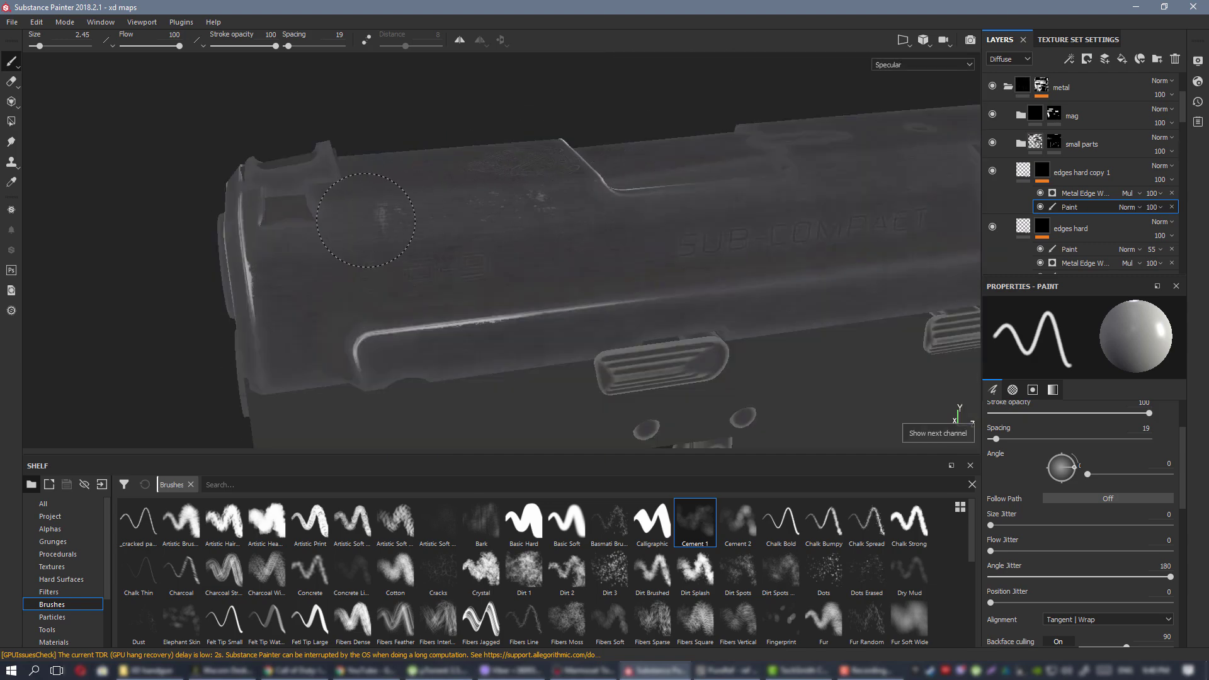
left_click(399, 288)
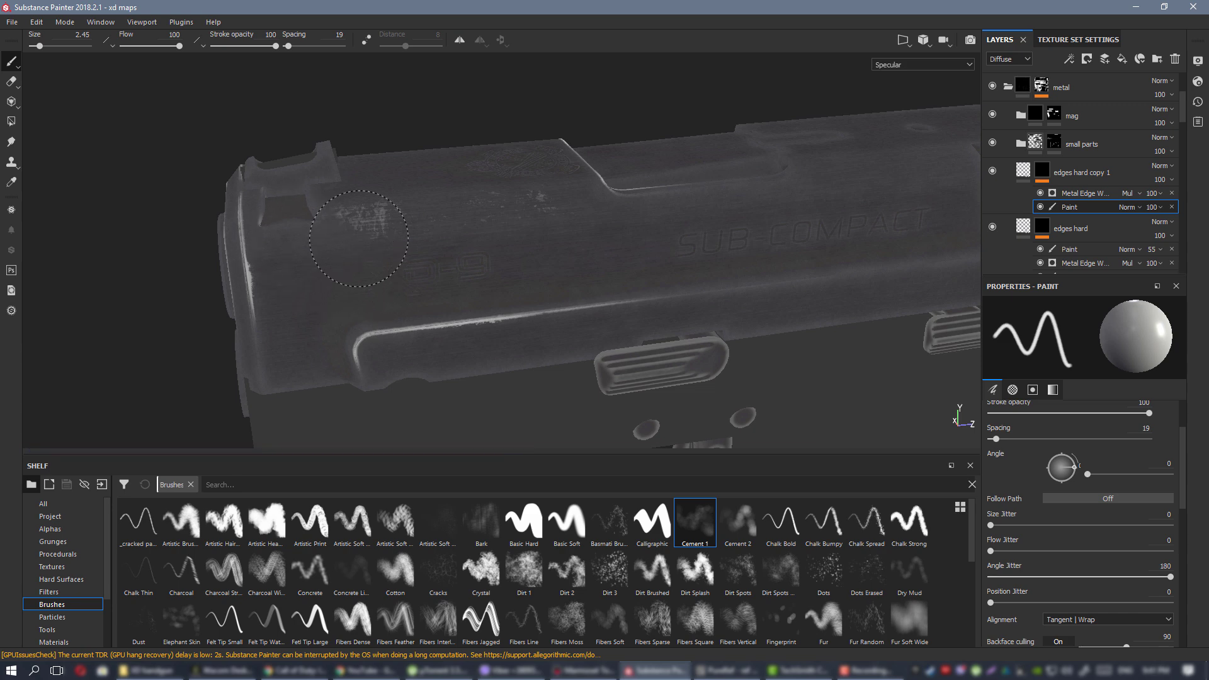
Paint wear on the slide beside the front sight with the Cement 1 brush reduced to size 1.41.
left_click_drag(553, 239, 513, 202, "alt")
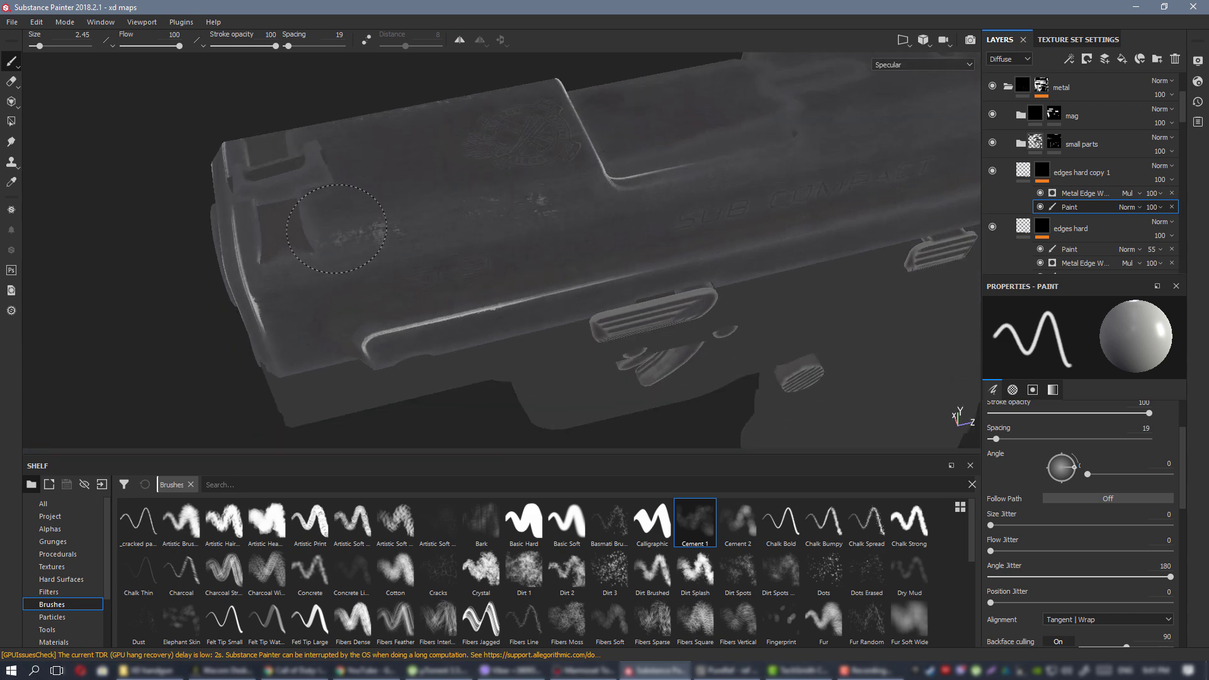
right_click_drag(478, 211, 444, 208, "ctrl")
left_click(297, 216)
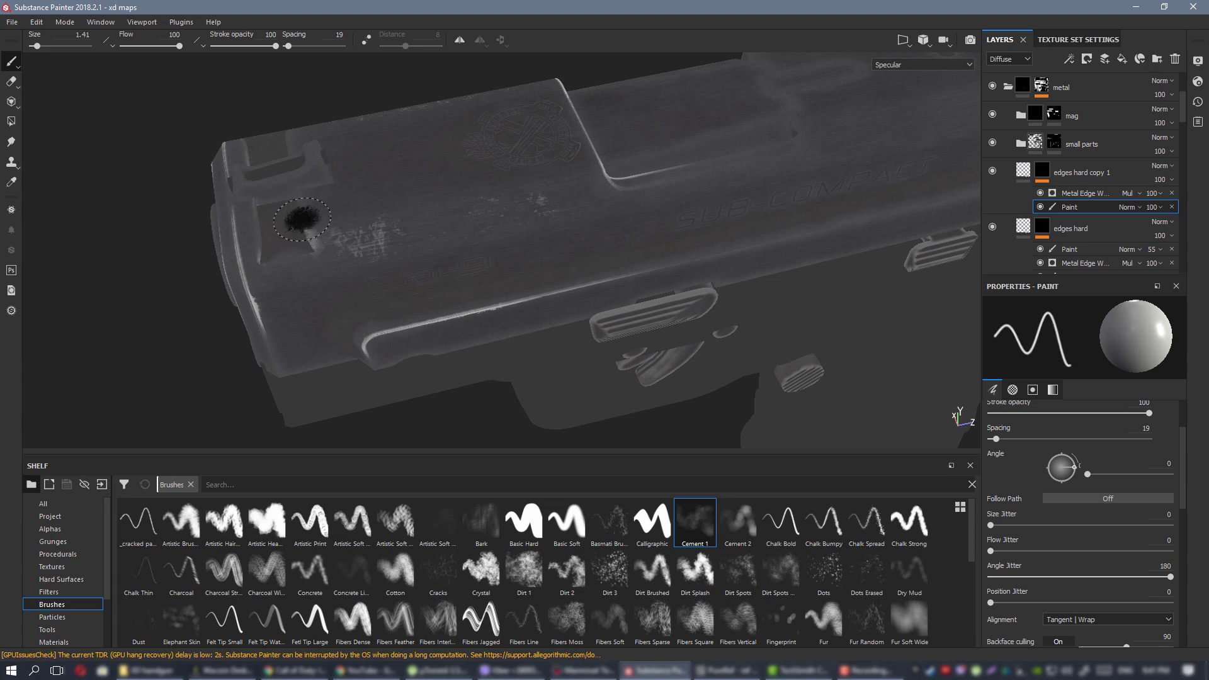
Paint wear above the SUB-COMPACT lettering and beside the ABX0666 marking with the brush at size 2.29.
left_click_drag(301, 223, 476, 278, "alt")
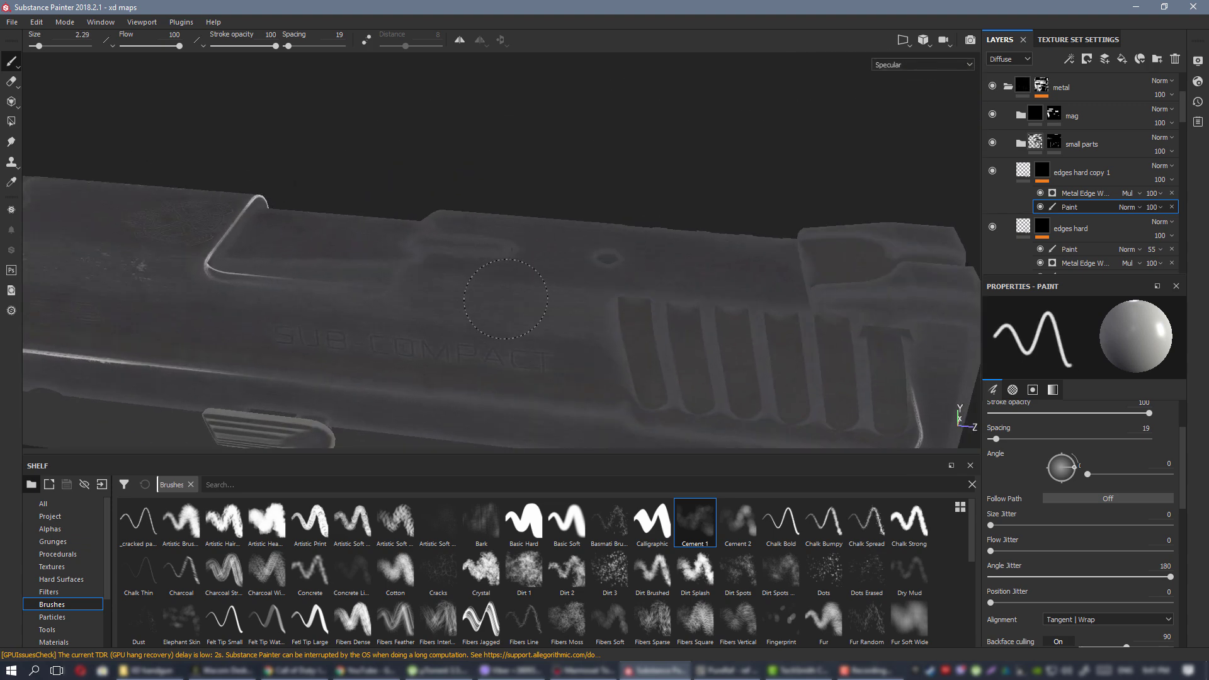
left_click(554, 326)
mouse_move(550, 319)
left_mouse_down("alt")
mouse_move(574, 328)
mouse_move(561, 356)
mouse_move(588, 243)
mouse_move(496, 250)
left_mouse_up("alt")
left_click(564, 353)
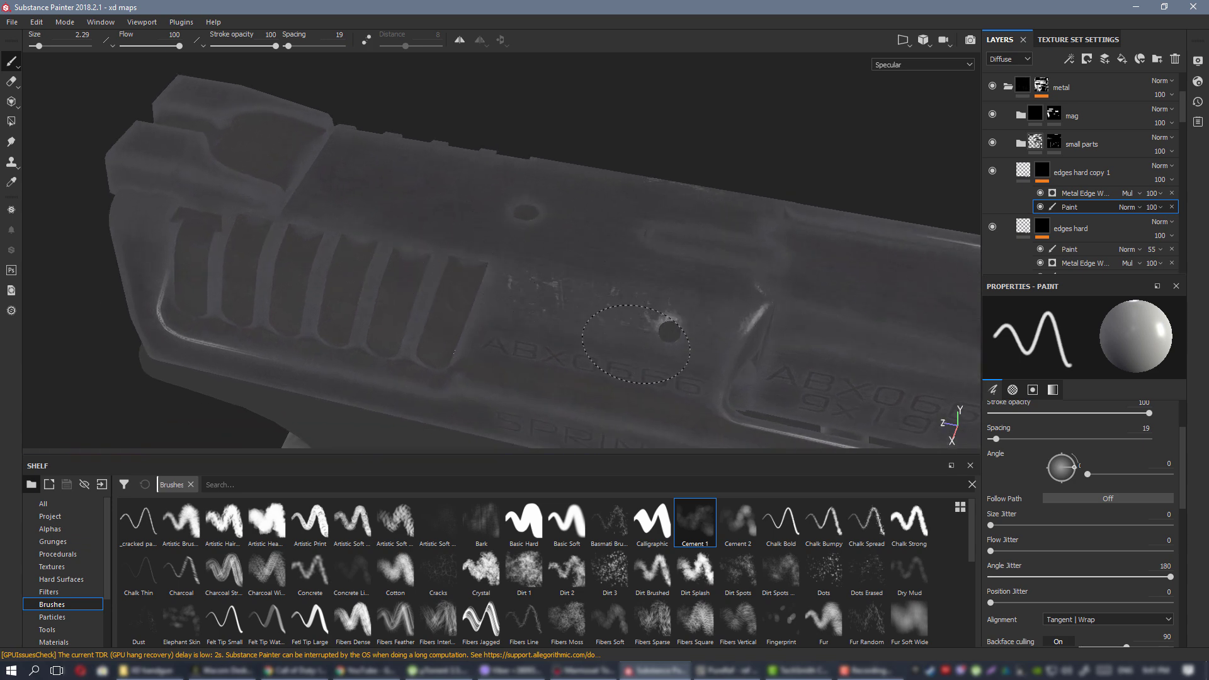
mouse_move(563, 318)
left_mouse_down("alt")
mouse_move(418, 183)
mouse_move(523, 198)
left_mouse_up("alt")
Return to the full material display and set the wear level of the edges hard copy 1 layer's Metal Edge Wear generator to 0.72.
key("m")
left_click_drag(741, 194, 706, 157, "alt")
right_click_drag(706, 166, 690, 188, "shift")
right_click_drag(700, 239, 494, 194, "alt")
left_click_drag(494, 194, 120, 129, "alt")
right_click_drag(572, 196, 516, 168, "shift")
scroll(516, 168, "up", 5)
left_click_drag(516, 167, 591, 271, "alt")
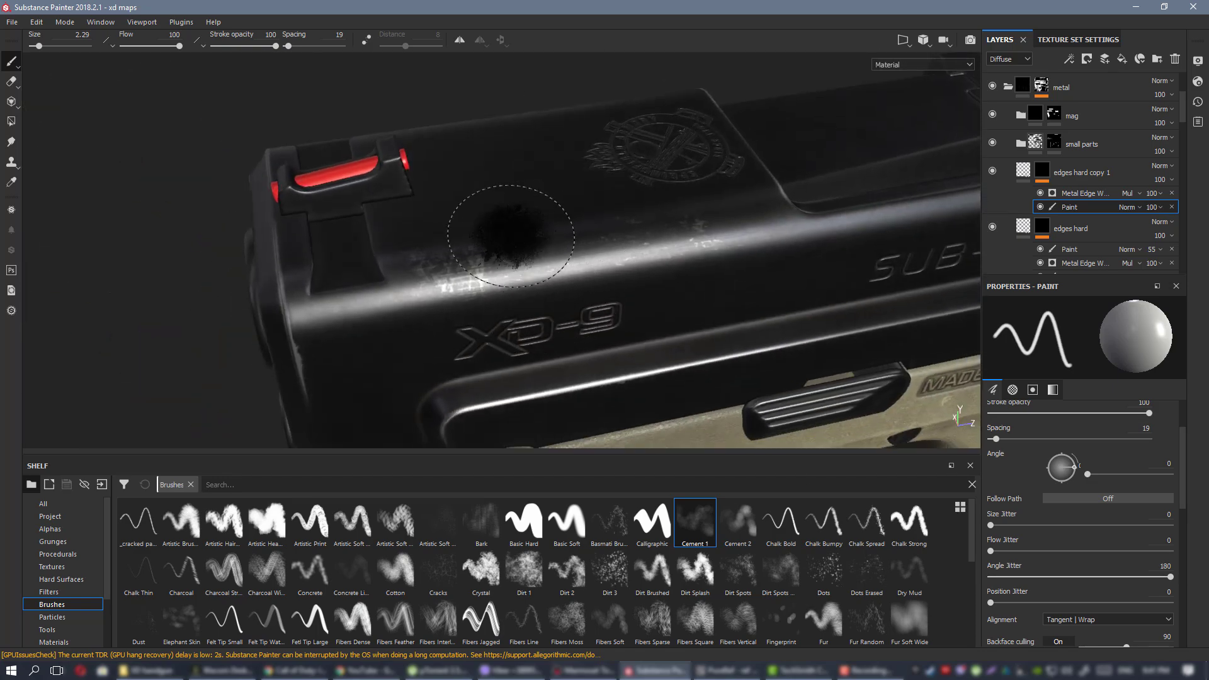
left_click(1078, 193)
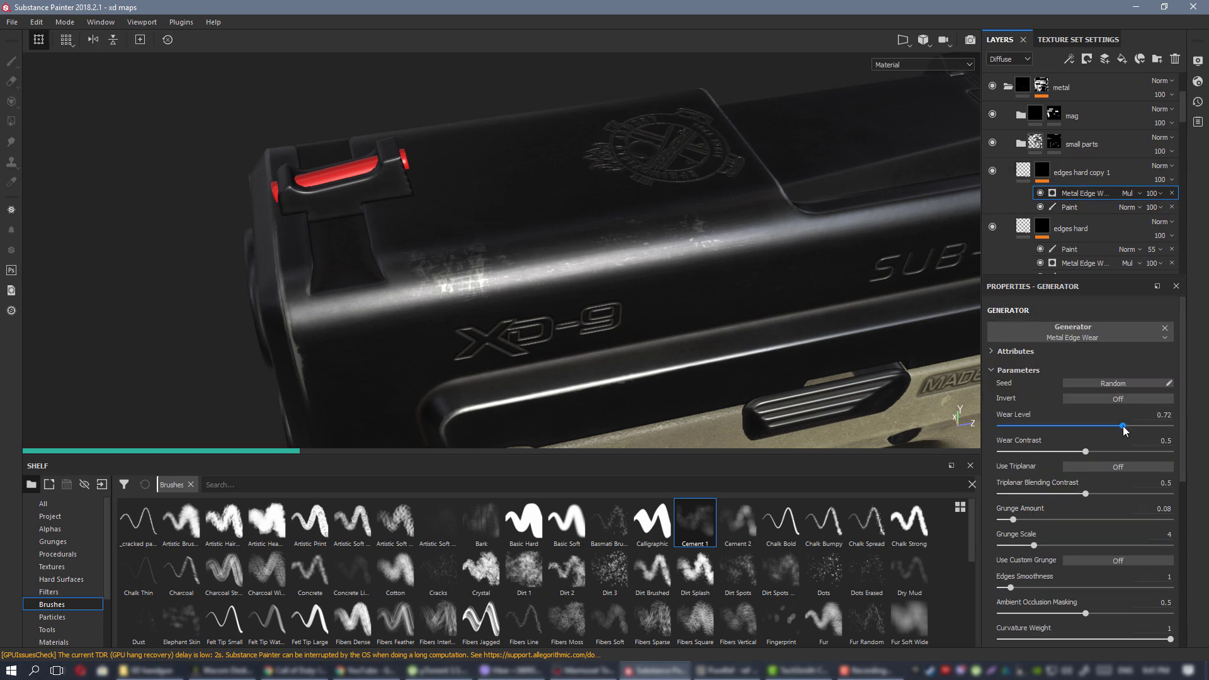
Examine the adjusted slide wear on the pistol's XD-9 side from close up, from a distance and at an angle.
scroll(732, 322, "down", 5)
left_click_drag(711, 321, 682, 269, "alt")
middle_click_drag(682, 269, 621, 228, "alt")
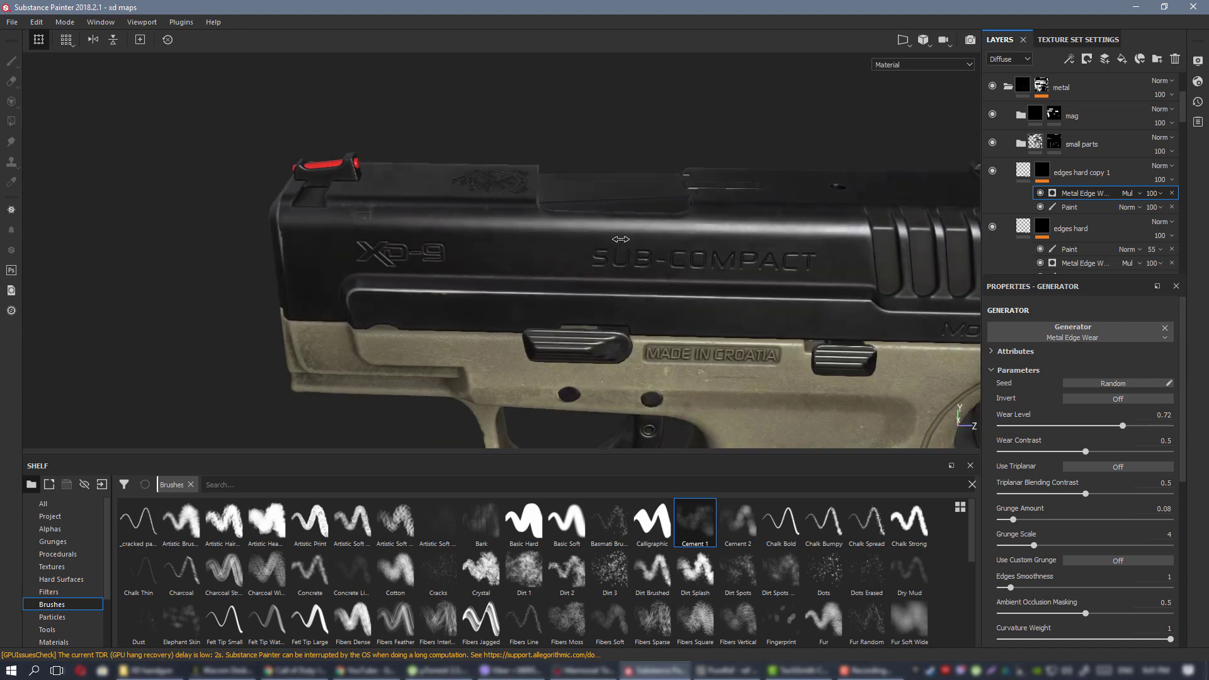
left_click_drag(621, 228, 622, 243, "alt")
right_click_drag(622, 247, 507, 256, "alt")
left_click_drag(507, 256, 481, 175, "alt")
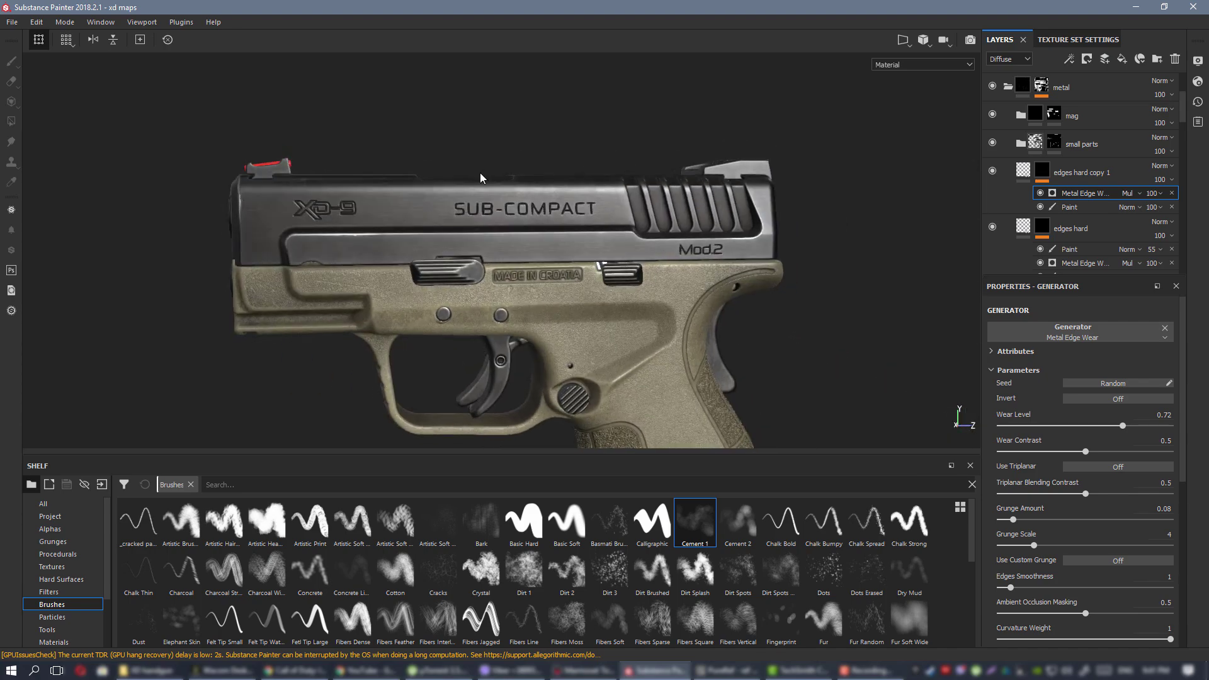
middle_click_drag(480, 175, 559, 208, "alt")
right_click_drag(560, 207, 622, 226, "alt")
left_click_drag(622, 223, 721, 259, "alt")
right_click_drag(720, 259, 702, 246, "alt")
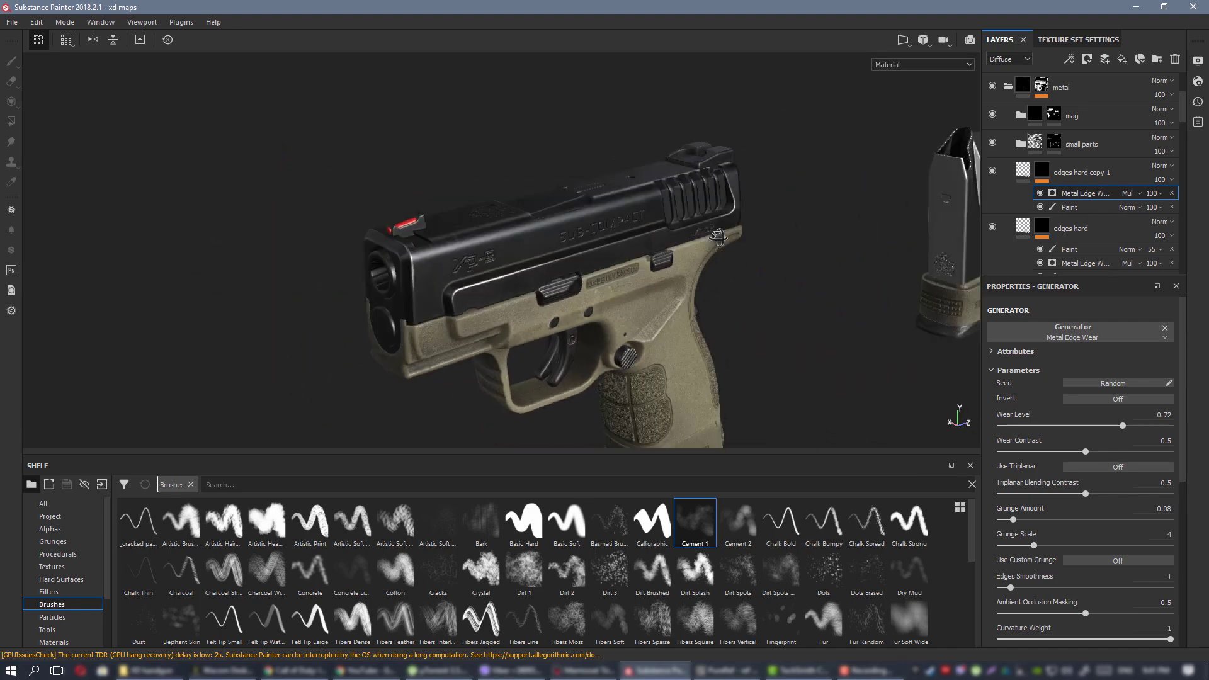
mouse_move(702, 246)
left_mouse_down("alt")
mouse_move(720, 227)
mouse_move(668, 237)
left_mouse_up("alt")
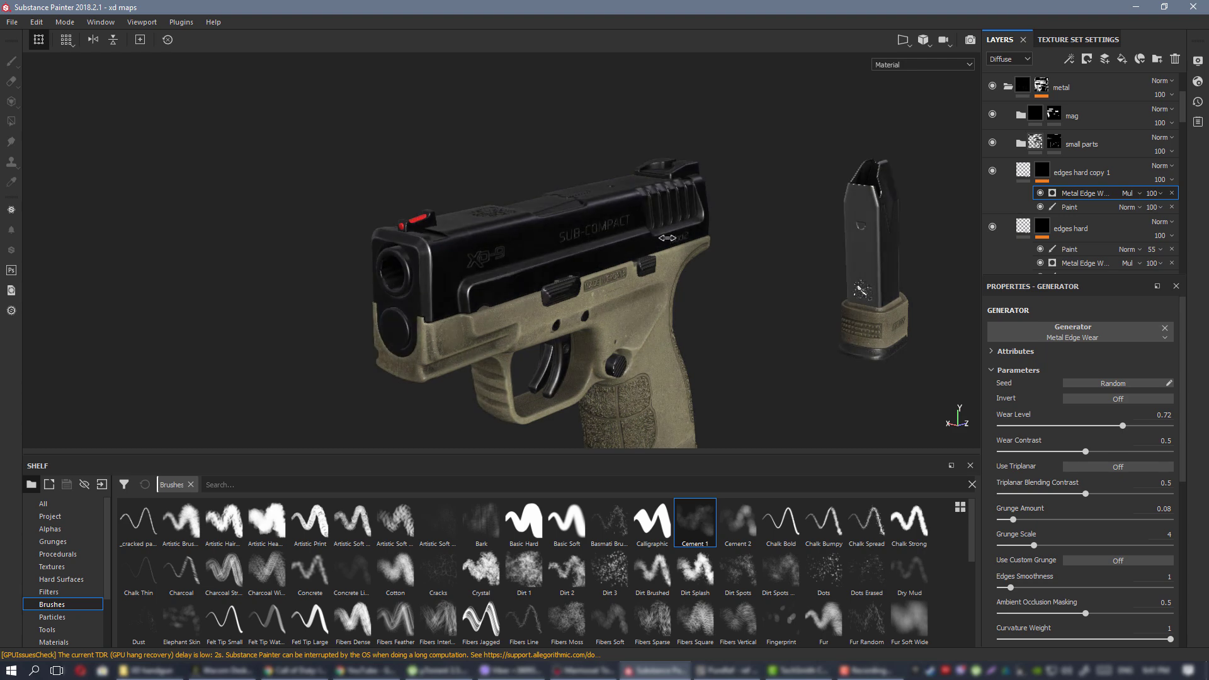
Inspect the wear around the muzzle end on both sides of the slide under different lighting directions.
key("alt+Tab")
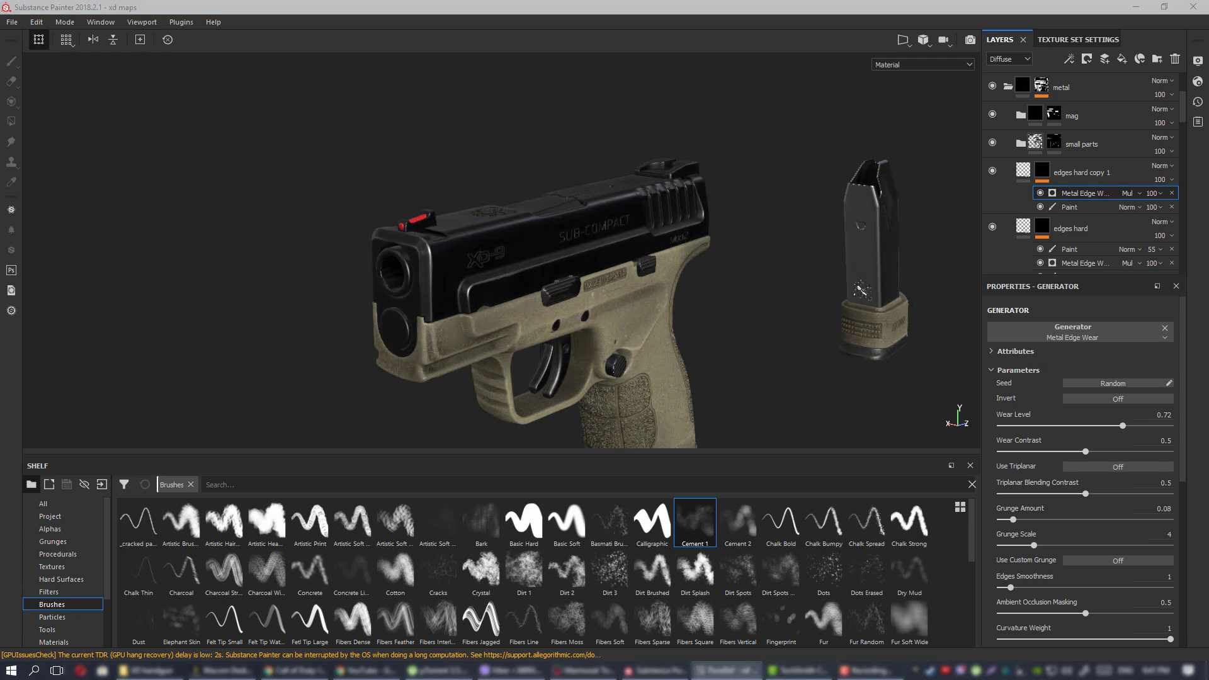
left_click_drag(349, 207, 766, 227, "alt")
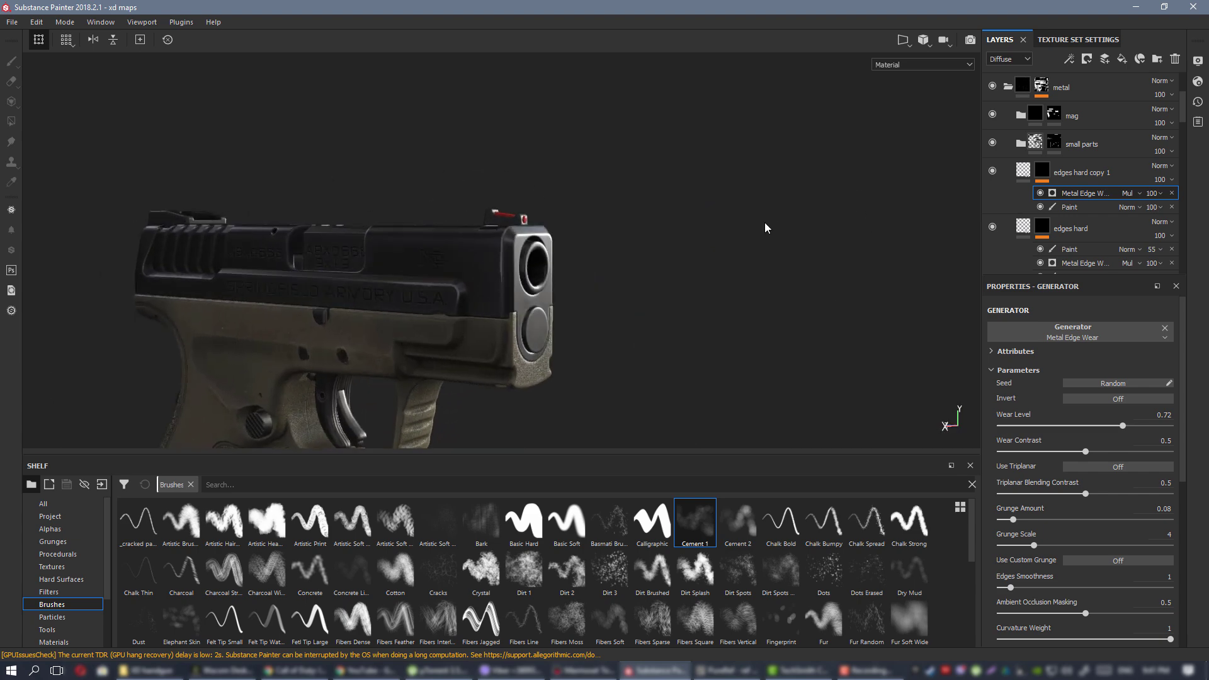
right_click_drag(766, 228, 646, 223, "shift")
left_click_drag(488, 229, 602, 258, "alt")
scroll(606, 324, "up", 3)
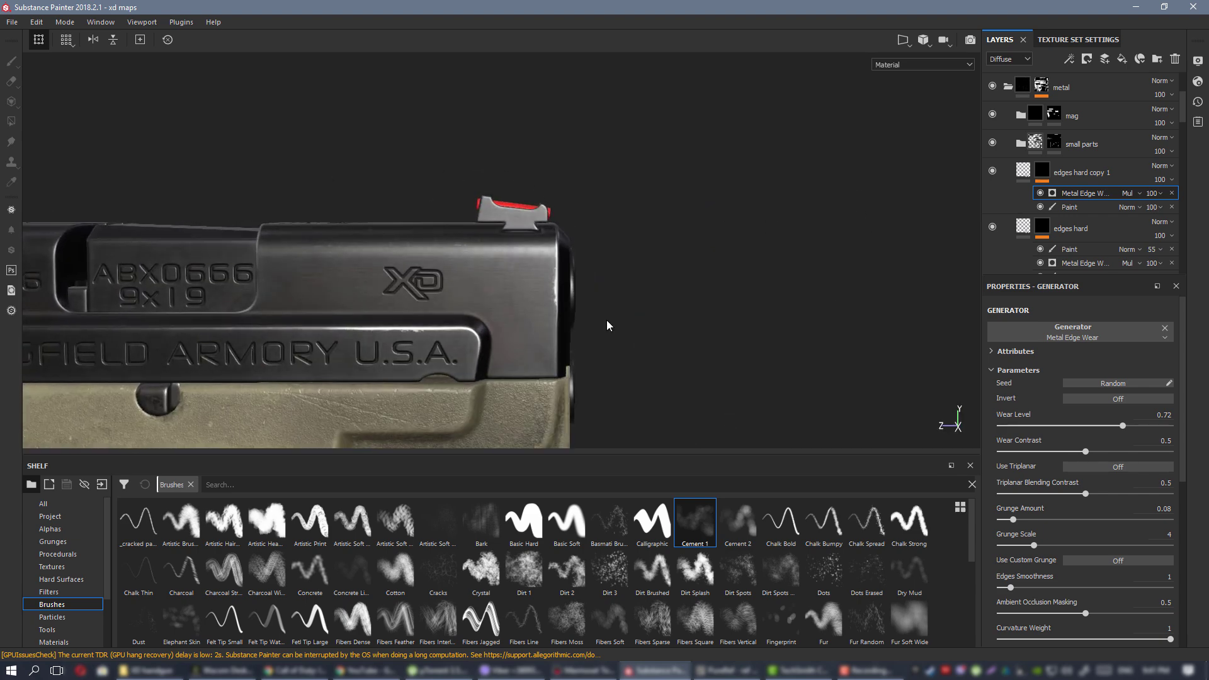
scroll(491, 295, "down", 2)
left_click_drag(492, 295, 496, 210, "alt")
right_click_drag(496, 210, 540, 210, "shift")
left_click_drag(540, 210, 559, 290, "alt")
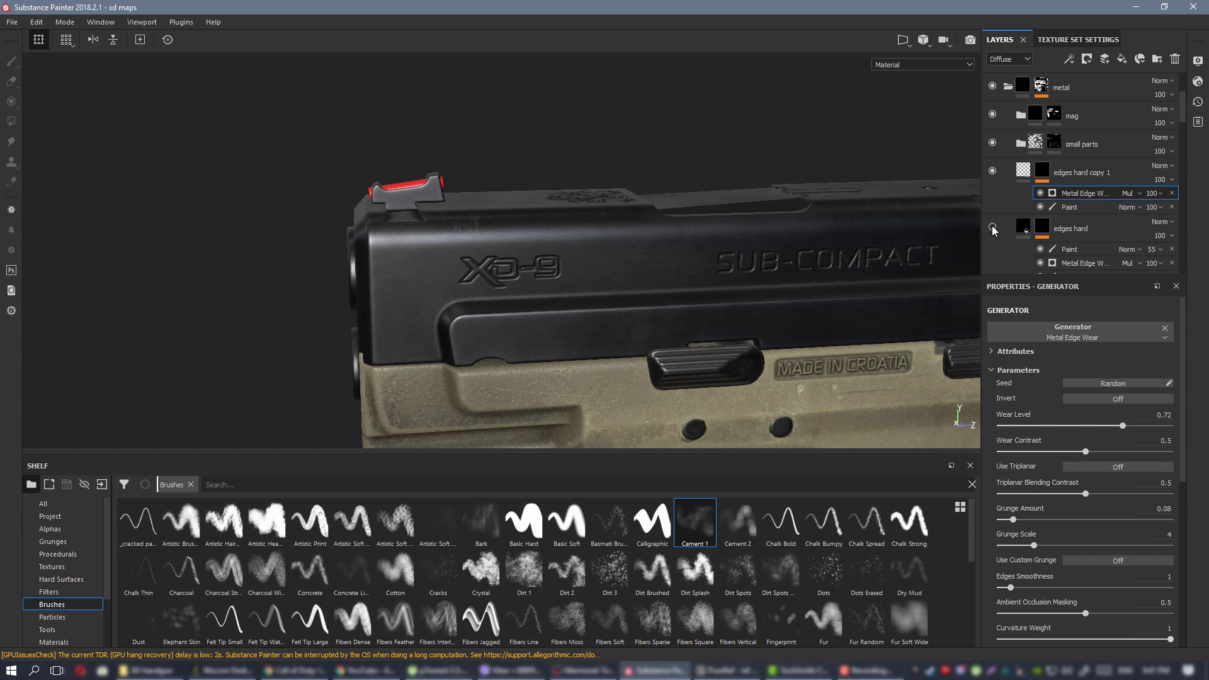
Switch to the PureRef reference board and examine the wear on the photographed pistol's slide.
left_click(725, 671)
right_click_drag(761, 173, 772, 197)
scroll(772, 196, "up", 4)
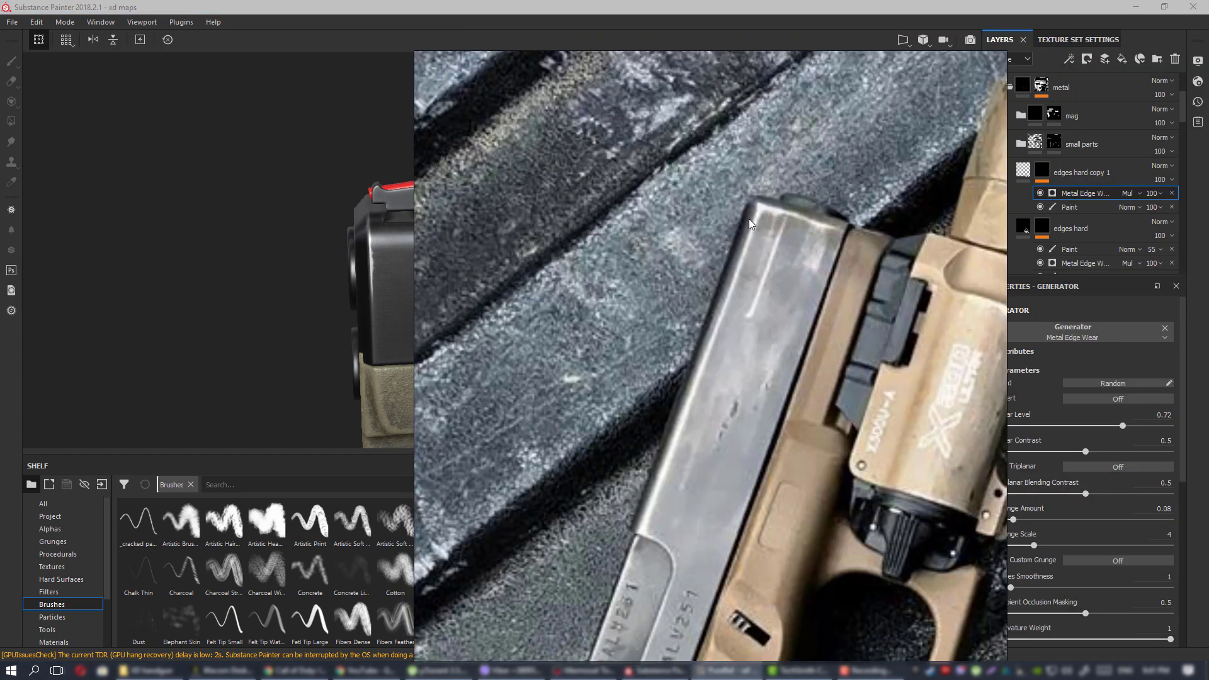
right_click_drag(681, 263, 1208, 262)
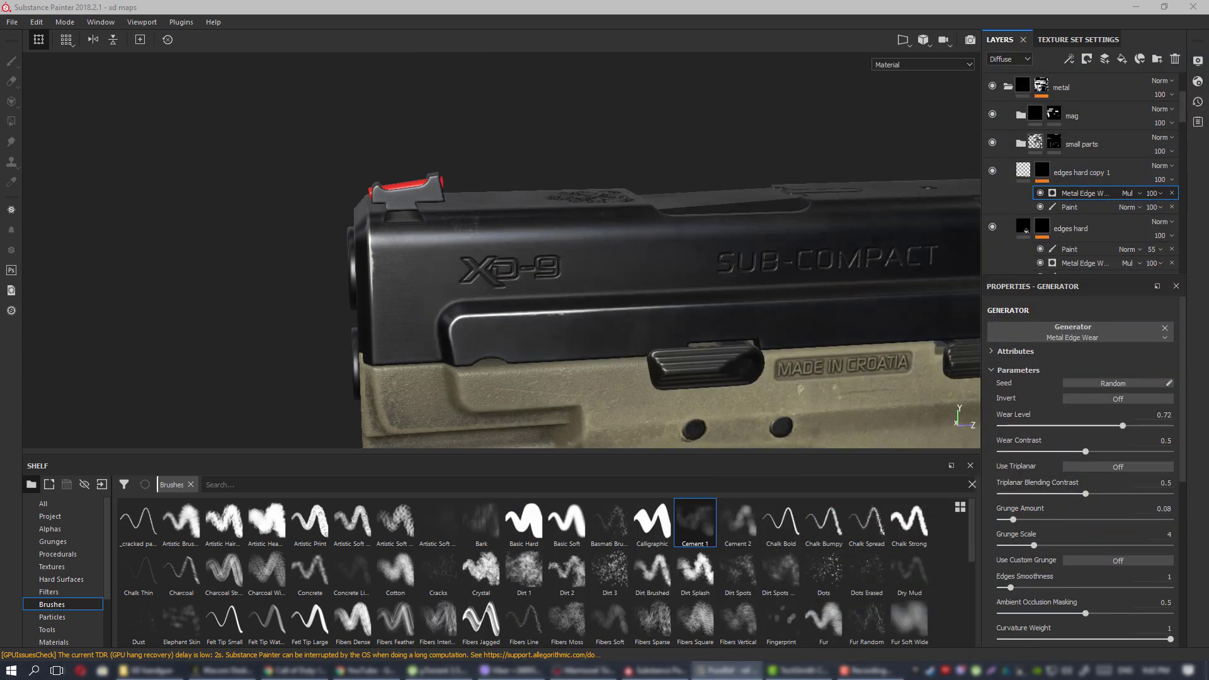
Examine the slide's front edges and raised borders near the XD-9 and XD logos against the reference.
mouse_move(485, 277)
left_mouse_down("alt")
mouse_move(839, 263)
mouse_move(469, 265)
mouse_move(474, 253)
left_mouse_up("alt")
middle_click_drag(542, 276, 527, 232, "alt")
scroll(347, 199, "down", 2)
left_click_drag(441, 234, 498, 280, "alt")
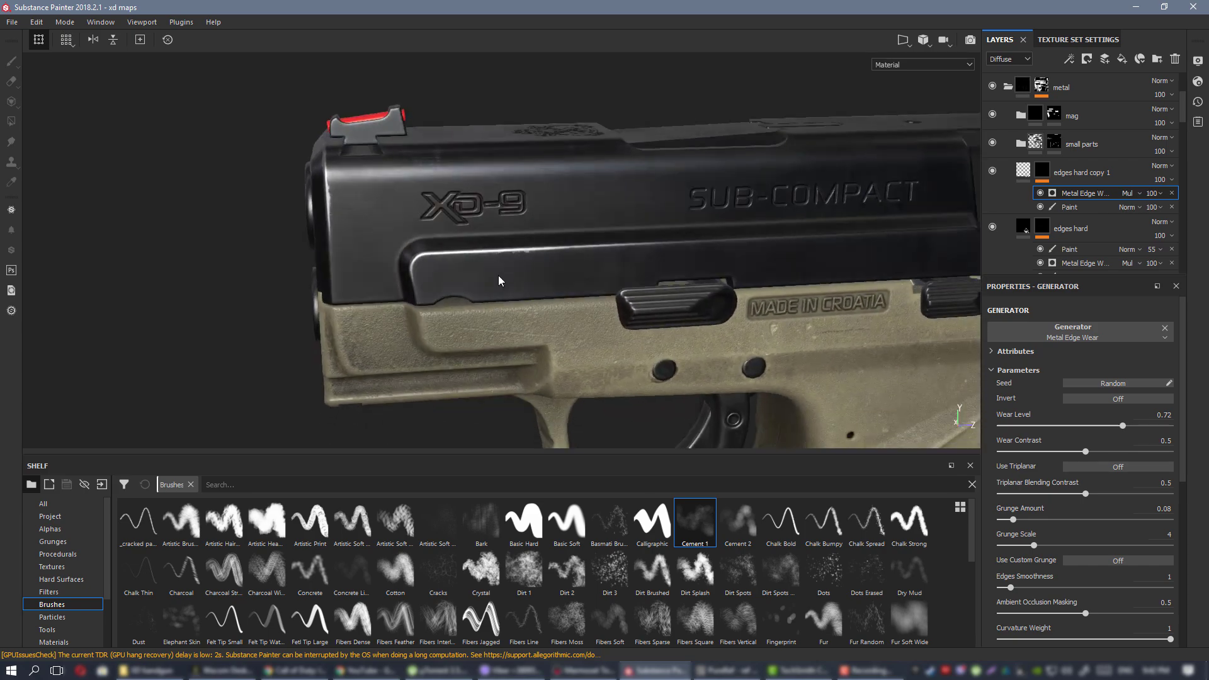
left_click_drag(458, 206, 406, 266, "alt")
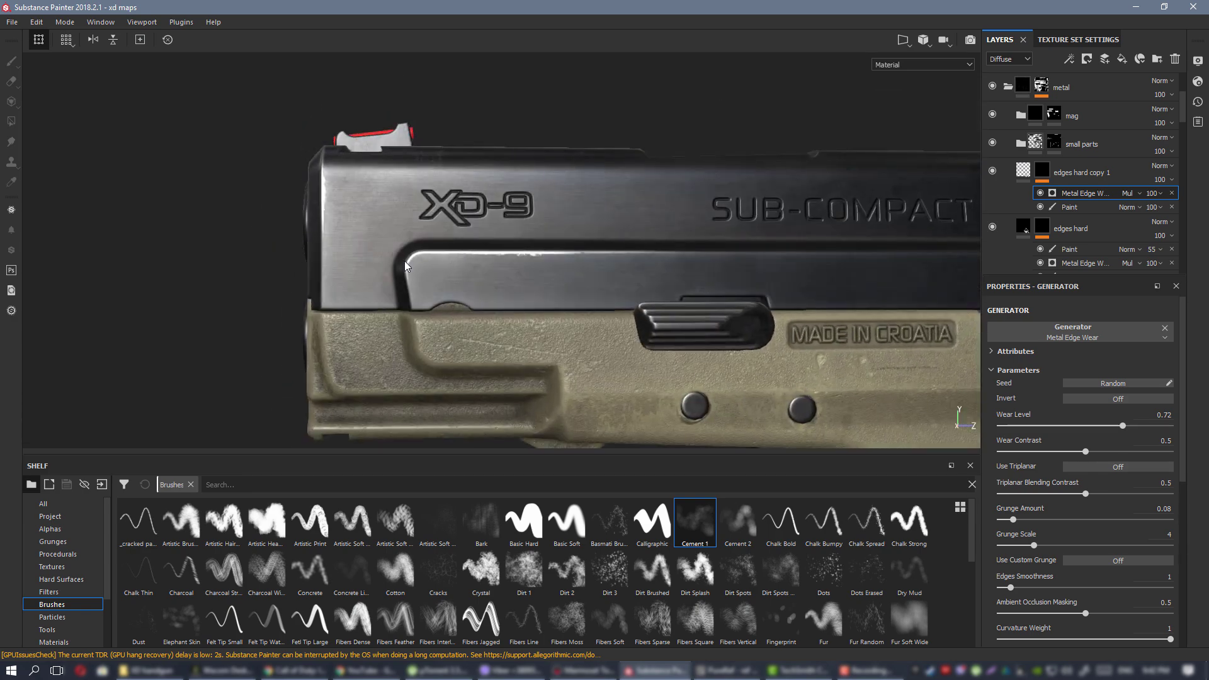
left_click_drag(515, 268, 554, 255, "alt")
right_click_drag(554, 255, 516, 249, "alt")
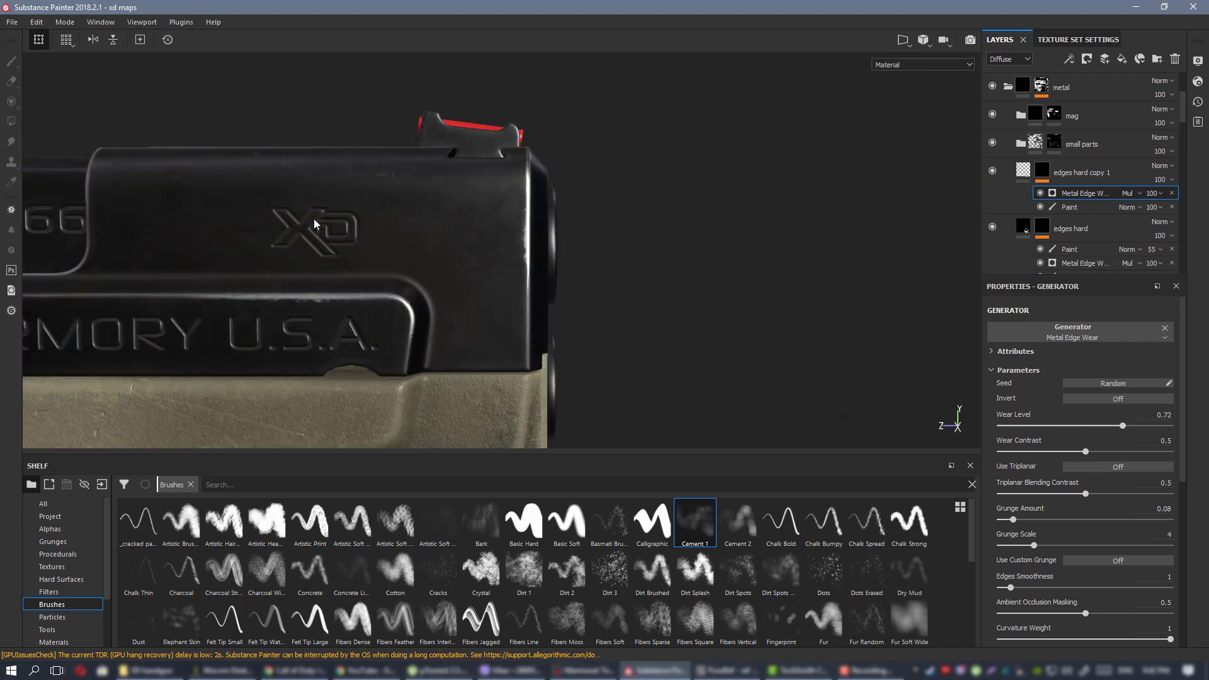
left_click_drag(421, 243, 569, 268, "alt")
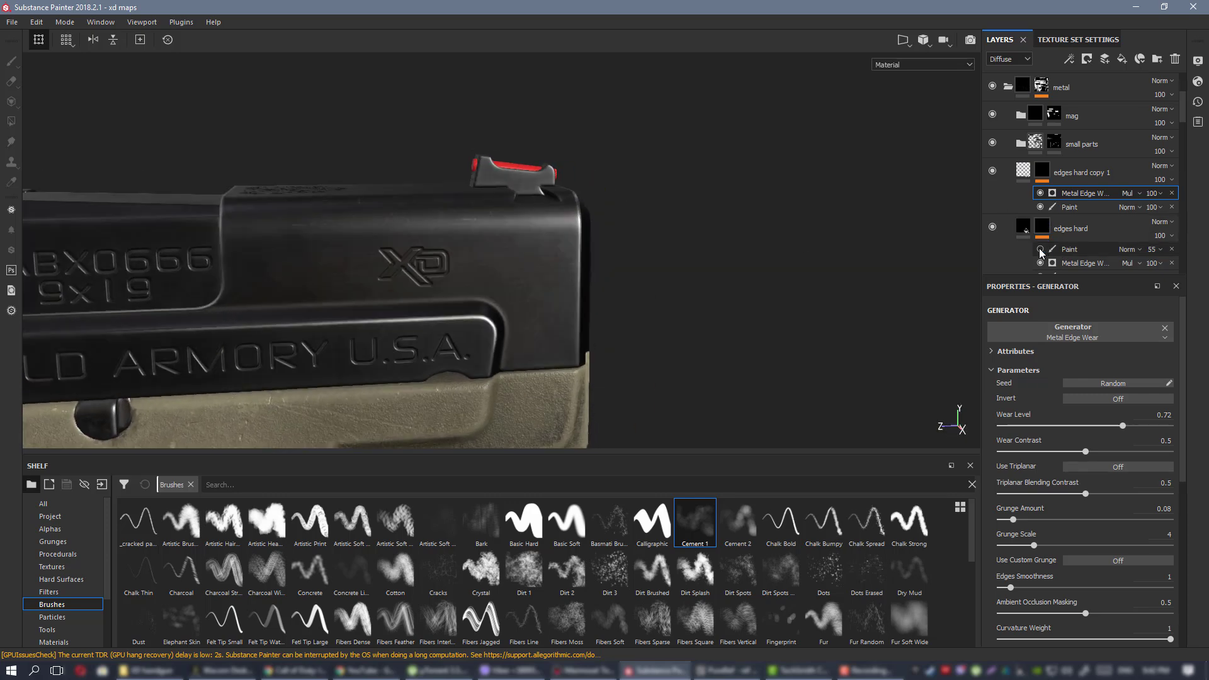
Add a new Paint effect to the edges hard layer's mask.
left_click(1041, 225)
right_click(1041, 226)
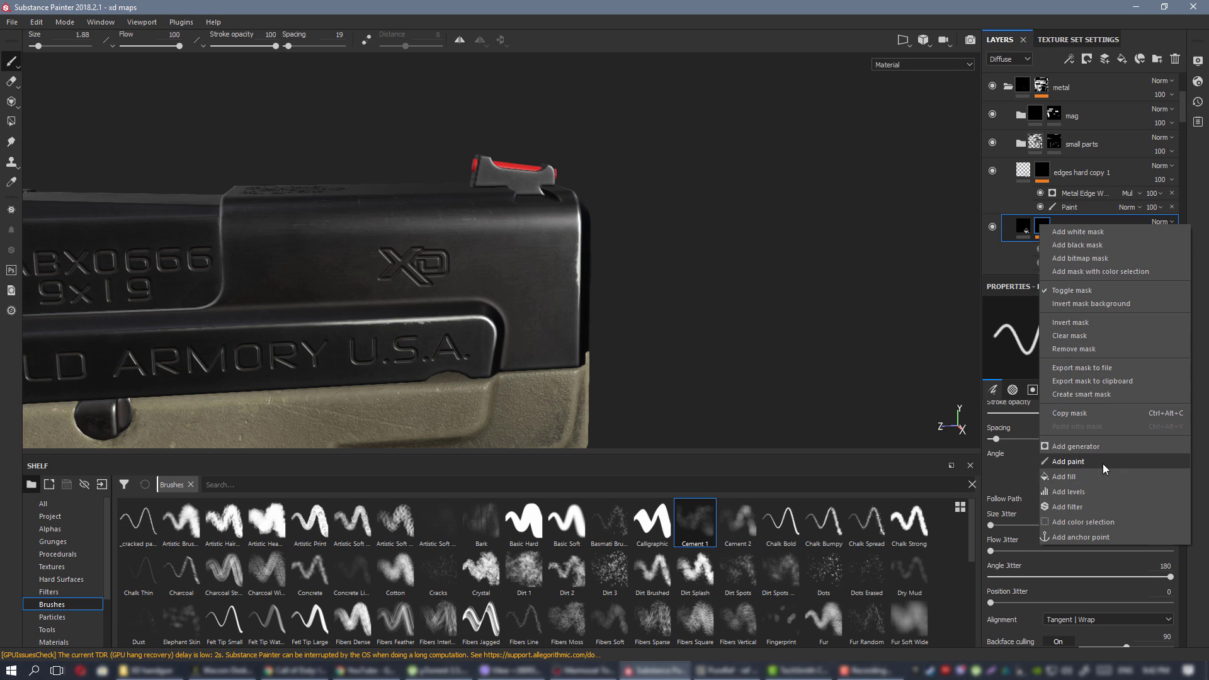
left_click(1101, 464)
Browse the shelf's alphas and load the TexturesCom scratch alpha next to TexturesCom_new3 into the brush.
left_click(49, 529)
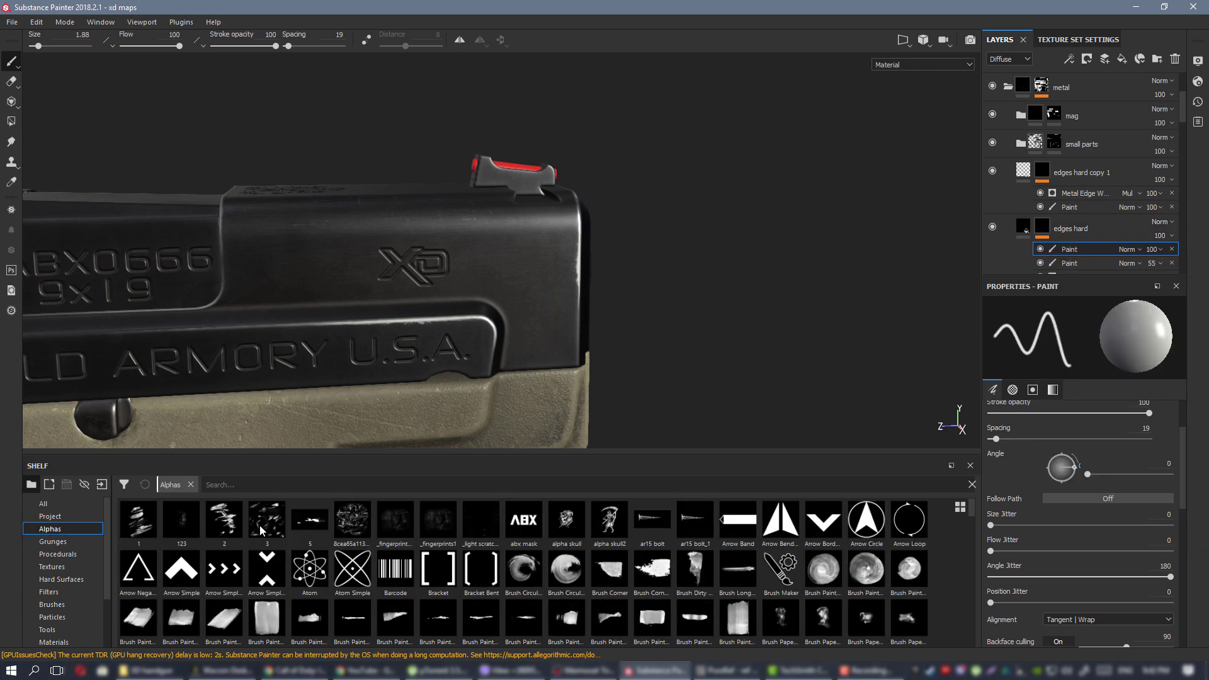
scroll(473, 532, "down", 10)
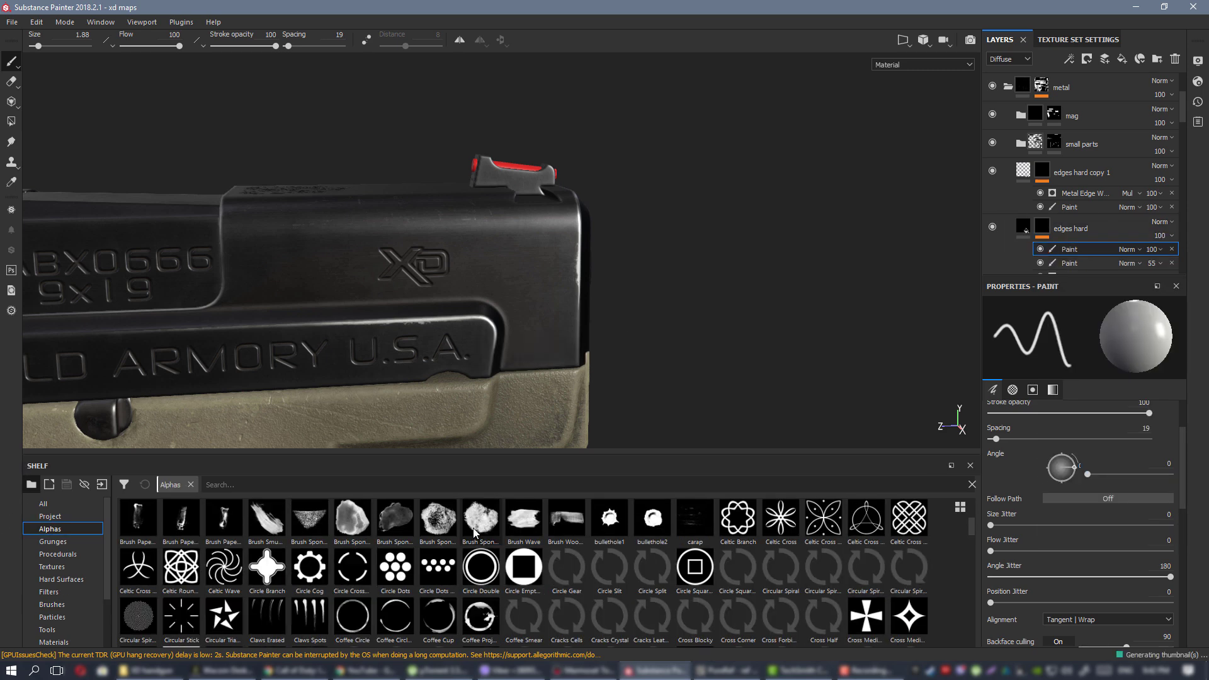
scroll(474, 532, "down", 10)
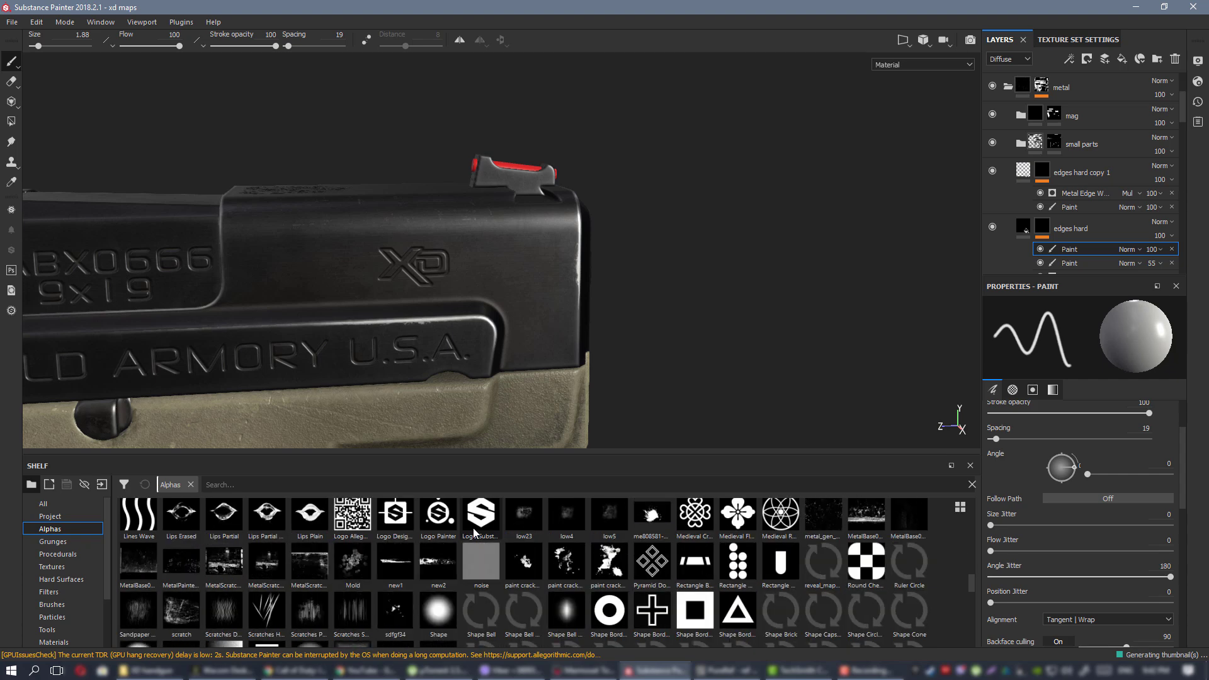
scroll(473, 533, "down", 10)
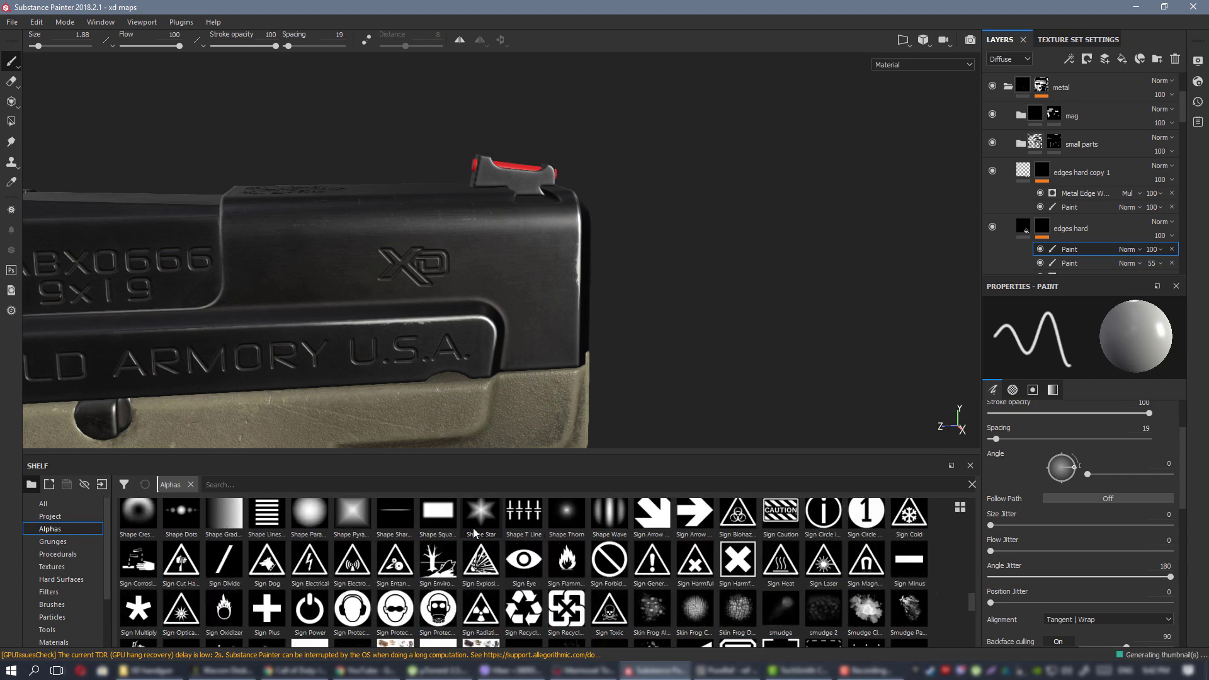
scroll(473, 532, "down", 5)
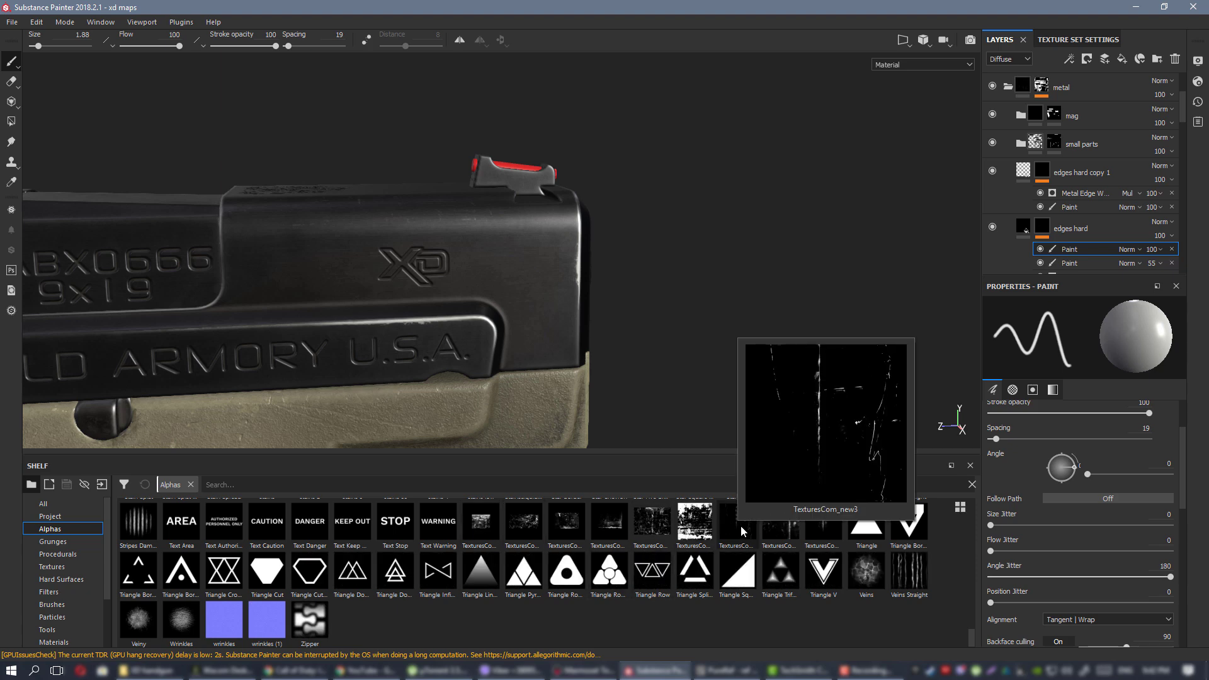
left_click(780, 524)
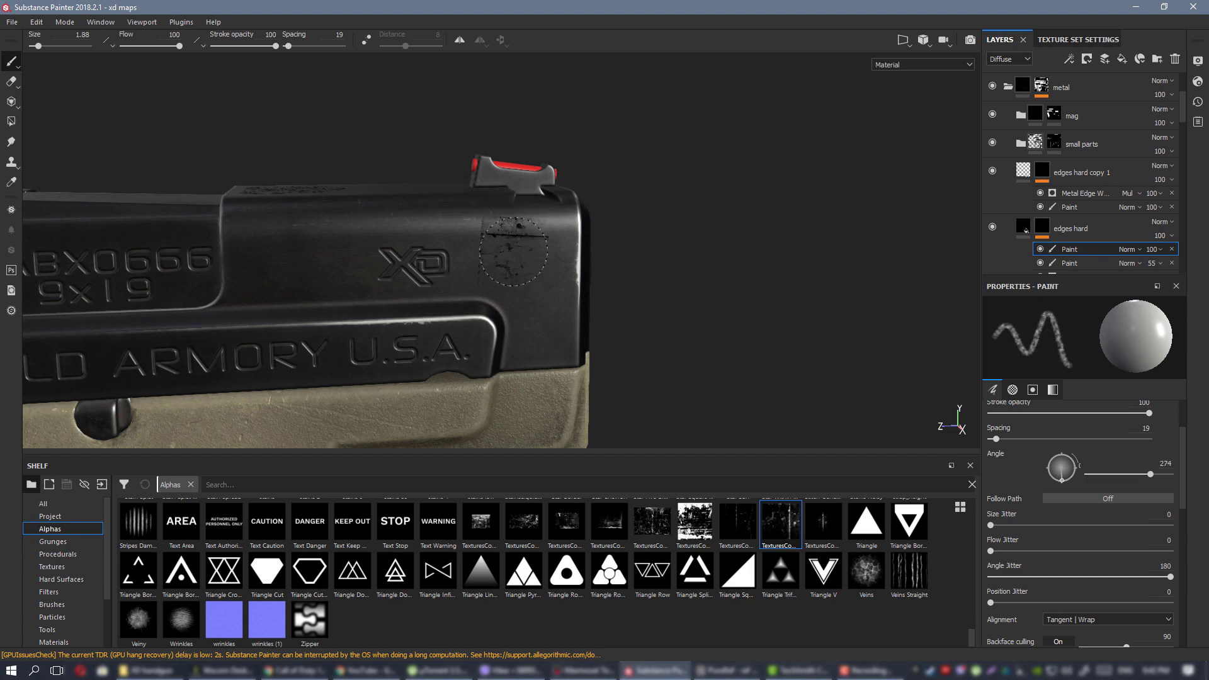
Enlarge the brush to size 8.56, rotate the scratch alpha to 270 degrees and stamp it over the slide's XD logo.
mouse_move(497, 293)
right_mouse_down("ctrl")
mouse_move(567, 293)
mouse_move(545, 293)
right_mouse_up("ctrl")
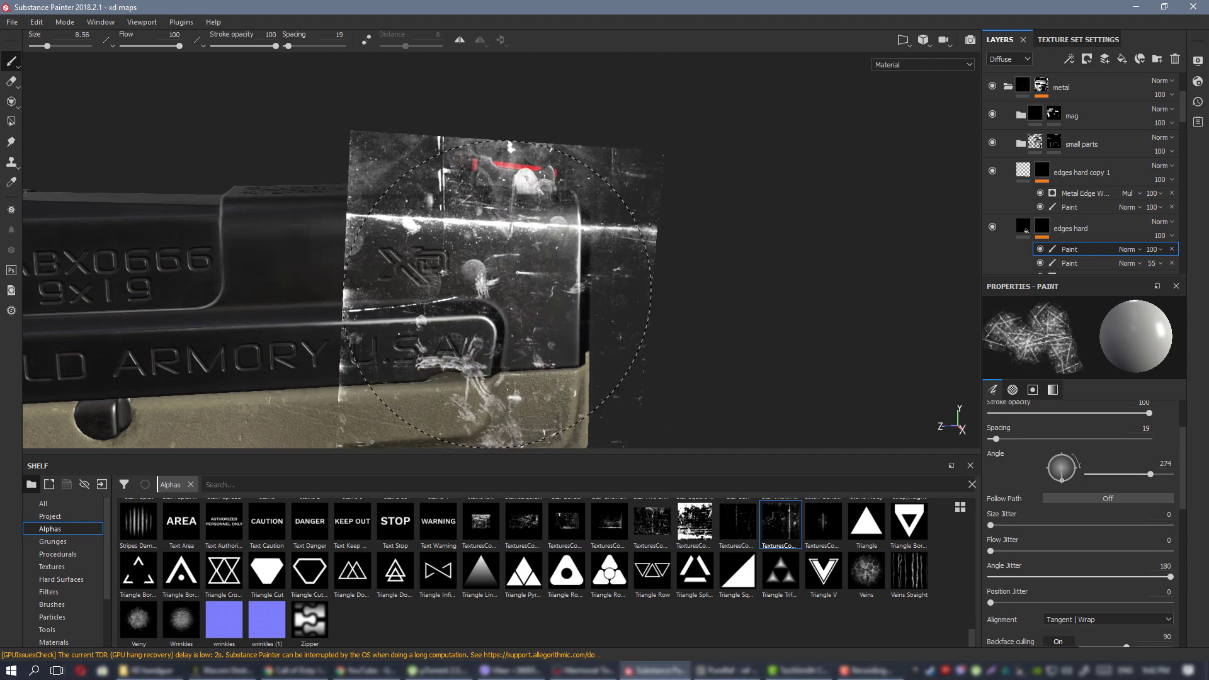
mouse_move(497, 294)
left_mouse_down("ctrl")
mouse_move(491, 259)
mouse_move(447, 233)
left_mouse_up("ctrl")
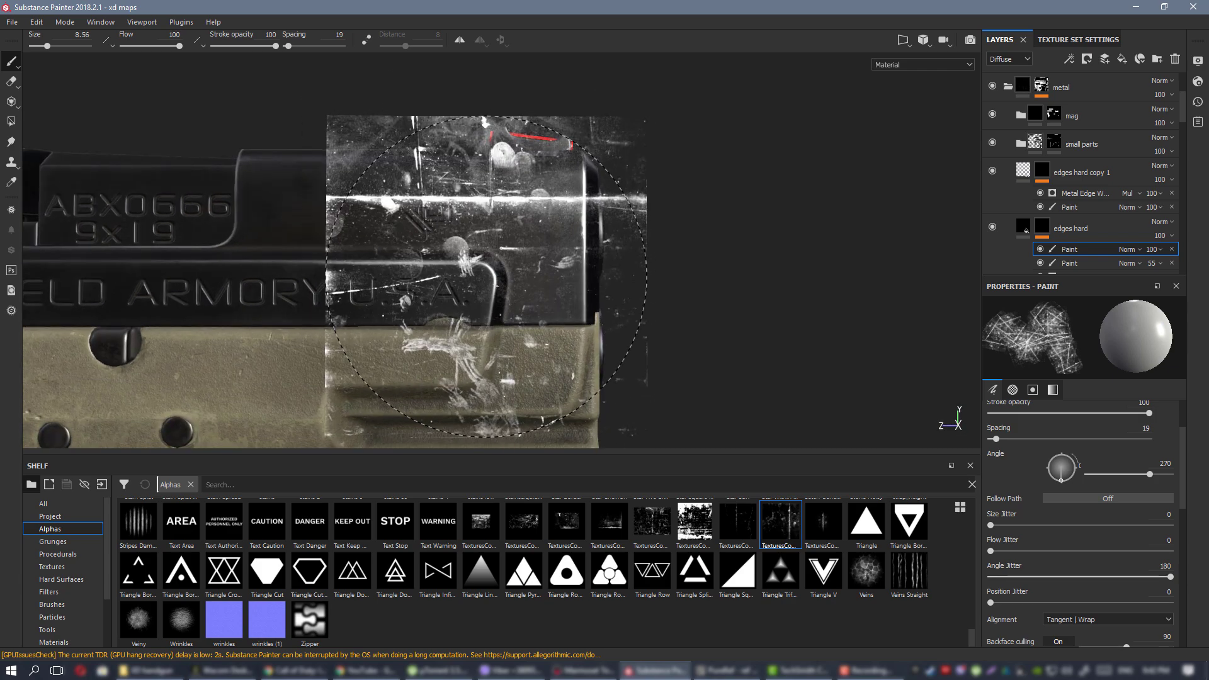
mouse_move(364, 266)
left_mouse_down("alt")
mouse_move(230, 256)
mouse_move(359, 269)
left_mouse_up("alt")
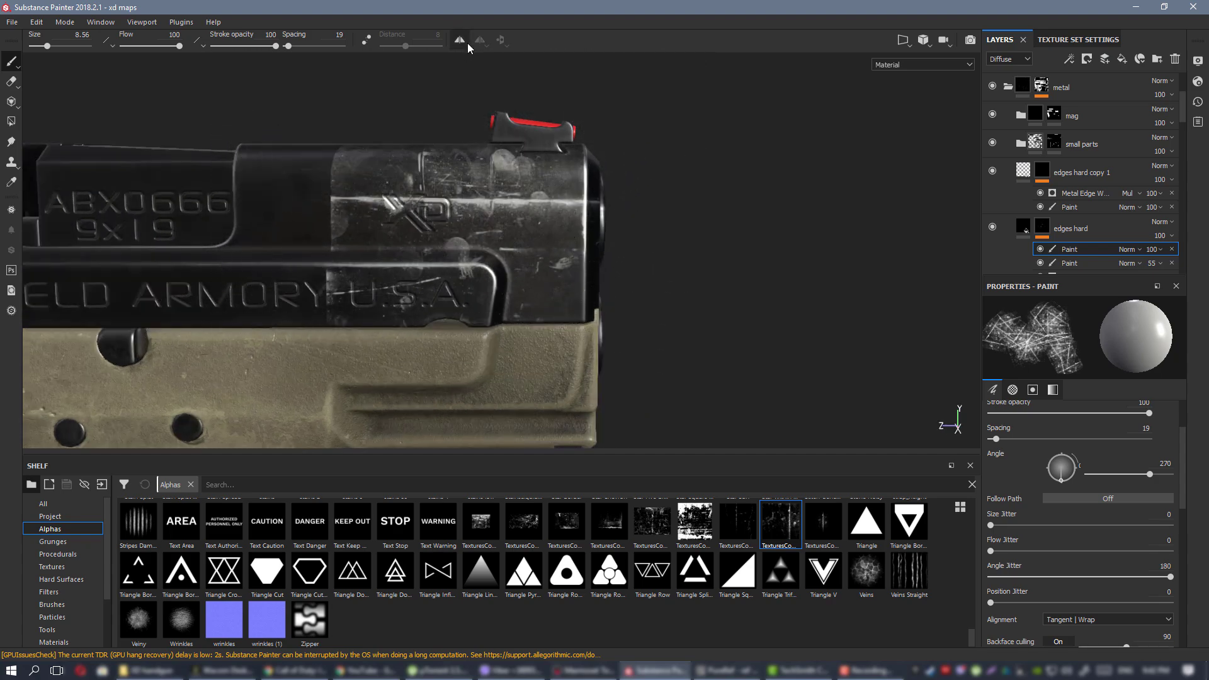
Try stamping the scratch alpha over the XD logo again with the flow at 99.
mouse_move(527, 191)
left_mouse_down("alt")
mouse_move(459, 191)
mouse_move(495, 193)
left_mouse_up("alt")
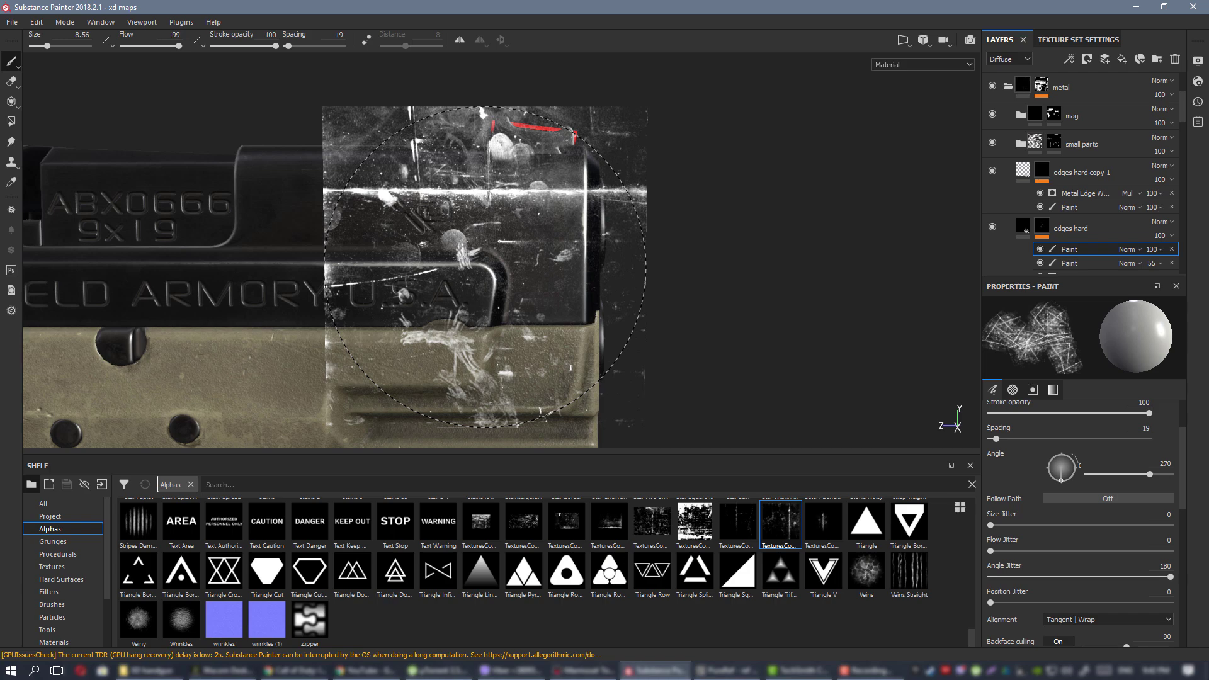
mouse_move(478, 268)
left_mouse_down("ctrl")
mouse_move(479, 249)
mouse_move(478, 264)
left_mouse_up("ctrl")
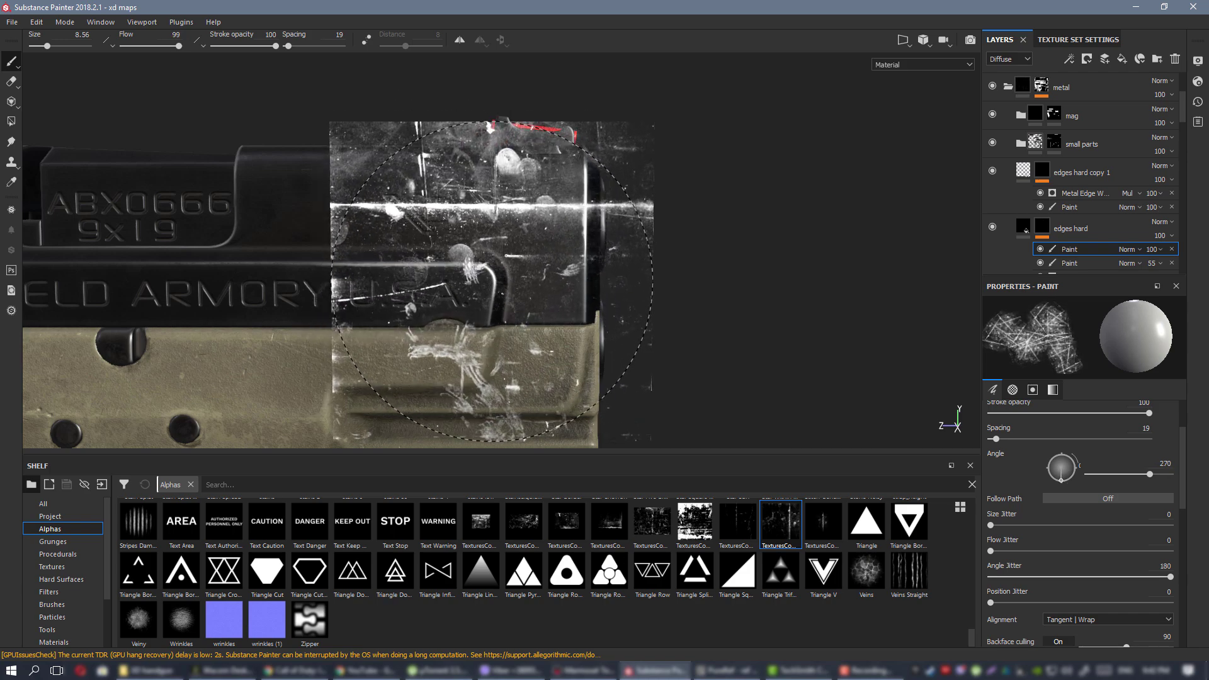
left_click(444, 218)
left_click_drag(440, 222, 424, 223, "alt")
Set the brush's angle jitter to 0 and stamp the scratches across the slide's front end around the XD logo.
left_click_drag(1170, 577, 990, 577)
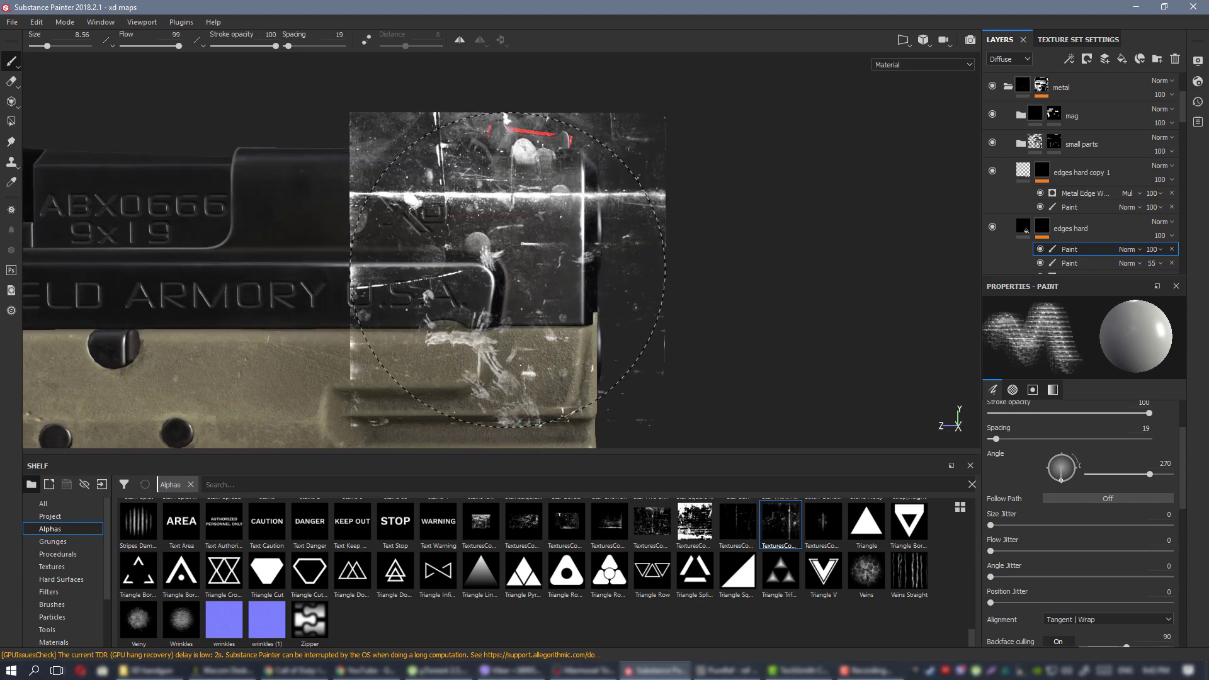
left_click(517, 267)
mouse_move(448, 223)
left_mouse_down("alt")
mouse_move(328, 233)
mouse_move(431, 227)
left_mouse_up("alt")
right_click_drag(431, 227, 353, 234, "alt")
mouse_move(353, 235)
left_mouse_down("alt")
mouse_move(403, 258)
mouse_move(353, 233)
left_mouse_up("alt")
right_click_drag(353, 233, 428, 227, "alt")
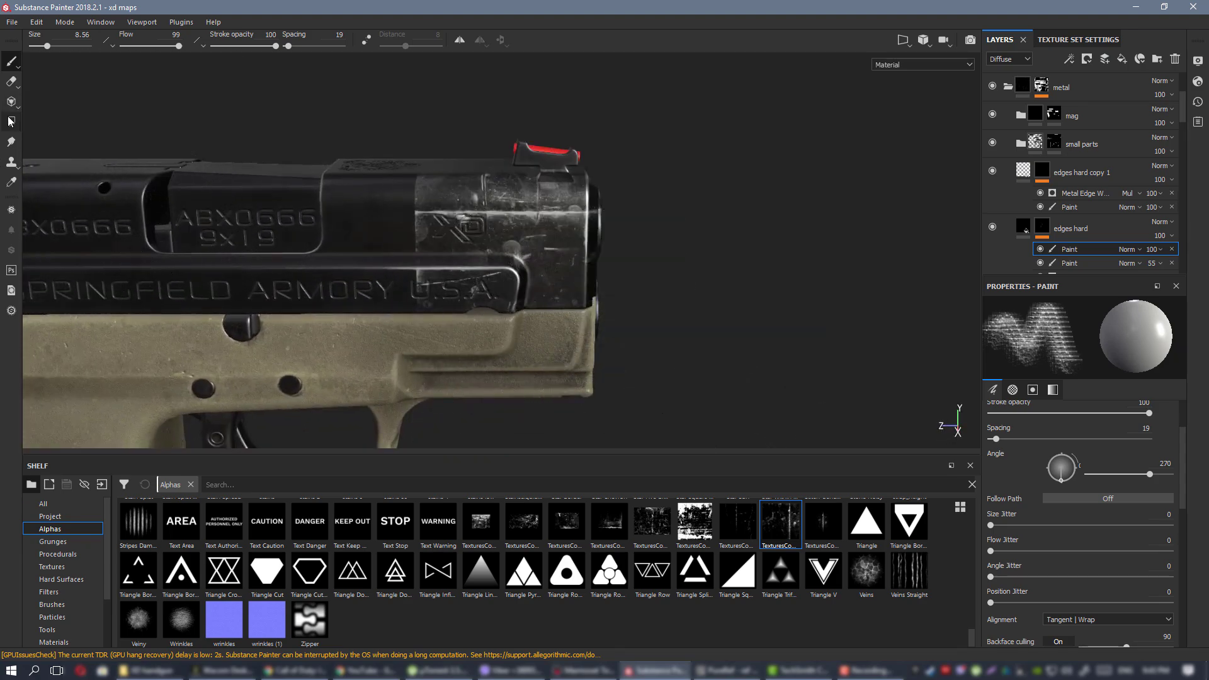
Switch to the eraser, reduce it to size 3.4 and clear the stamped scratches around the front sight in the specular view.
left_click(11, 82)
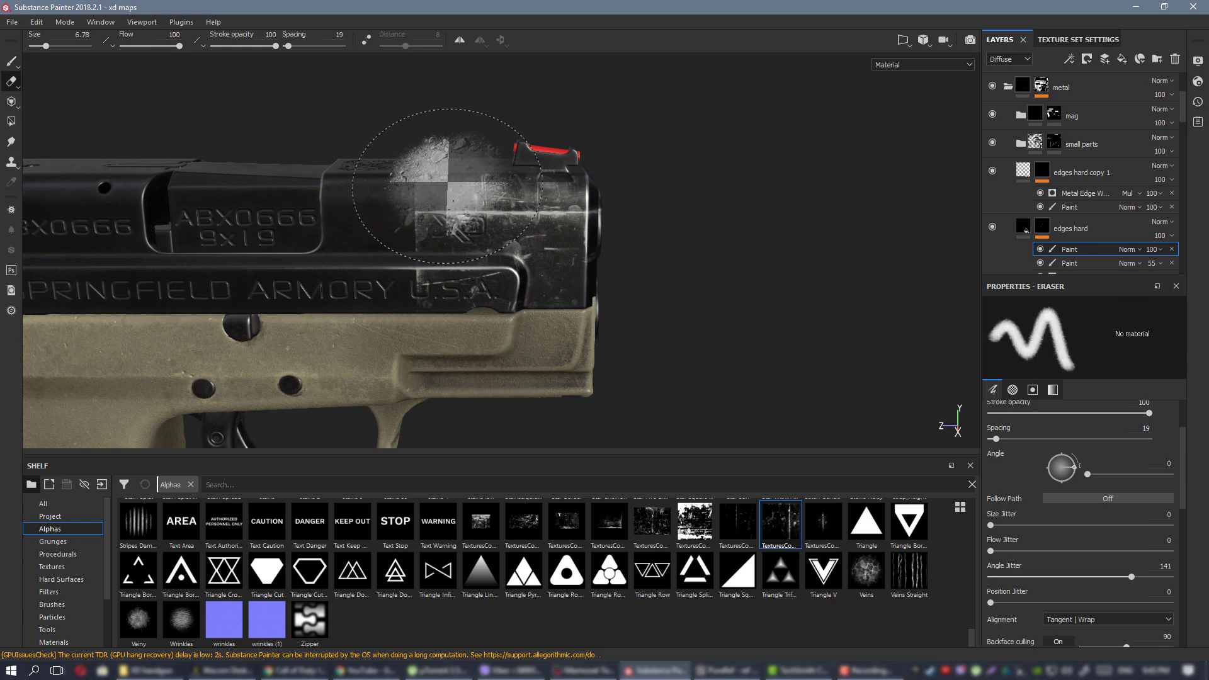
right_click_drag(447, 186, 576, 233, "alt")
key("c")
middle_click_drag(541, 191, 502, 225, "alt")
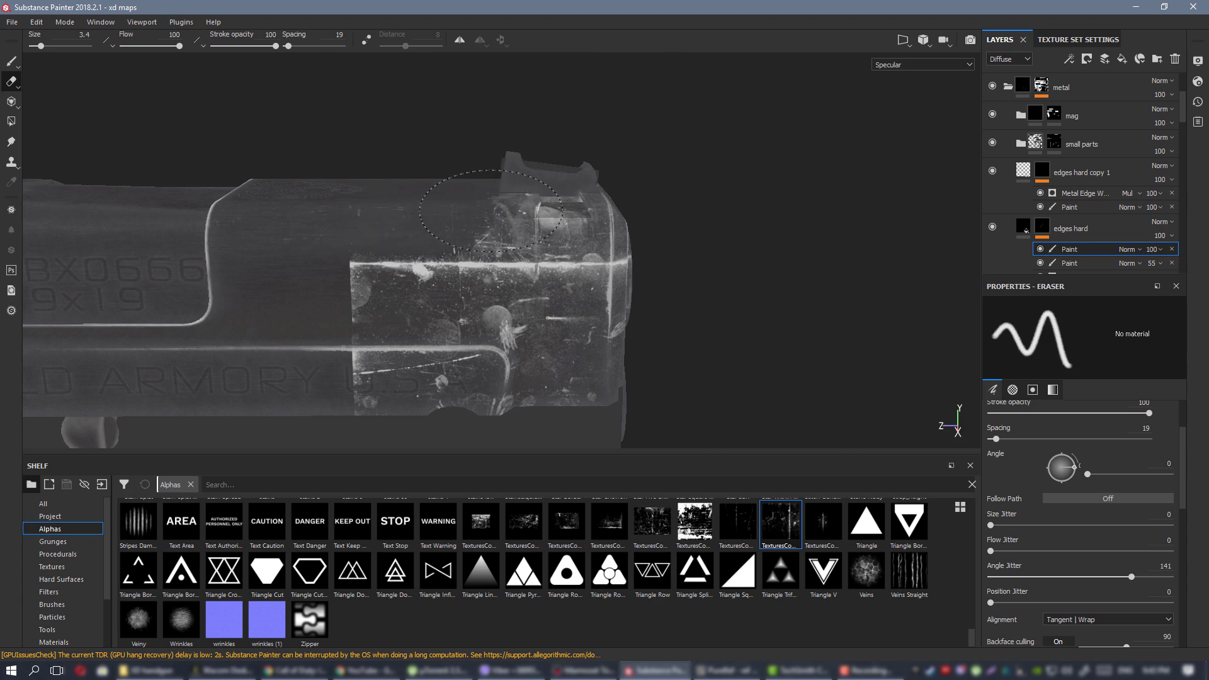
left_click_drag(535, 202, 540, 219, "alt")
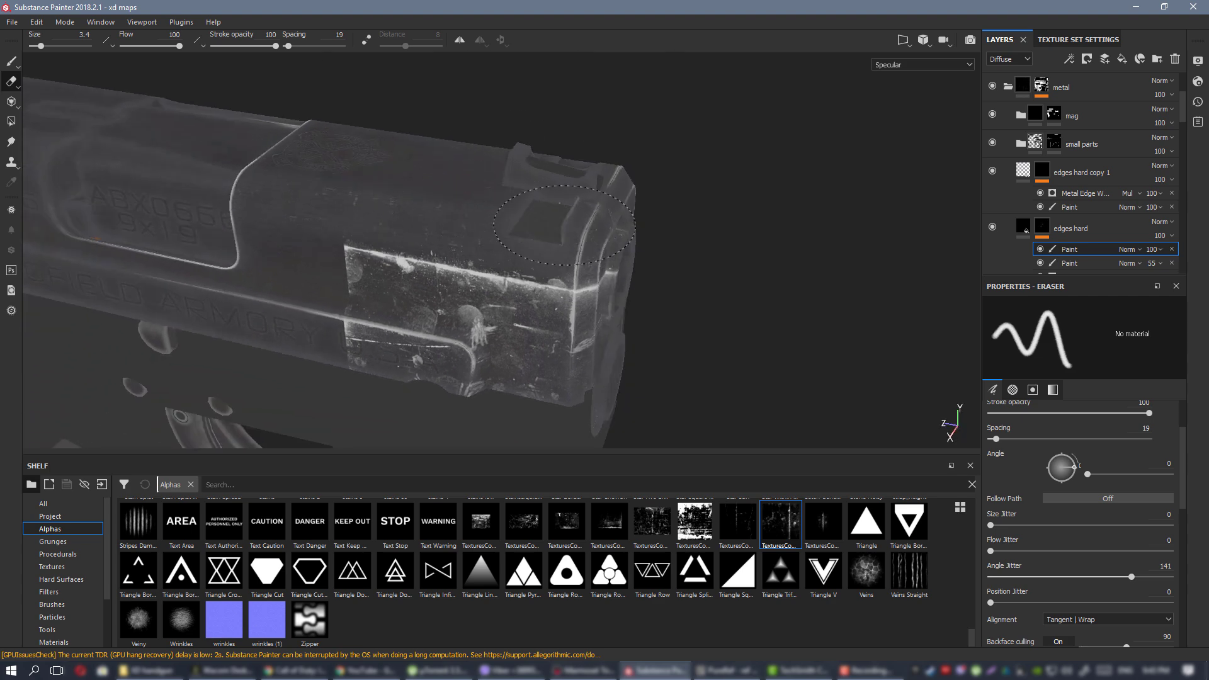
left_click_drag(611, 201, 322, 343, "alt")
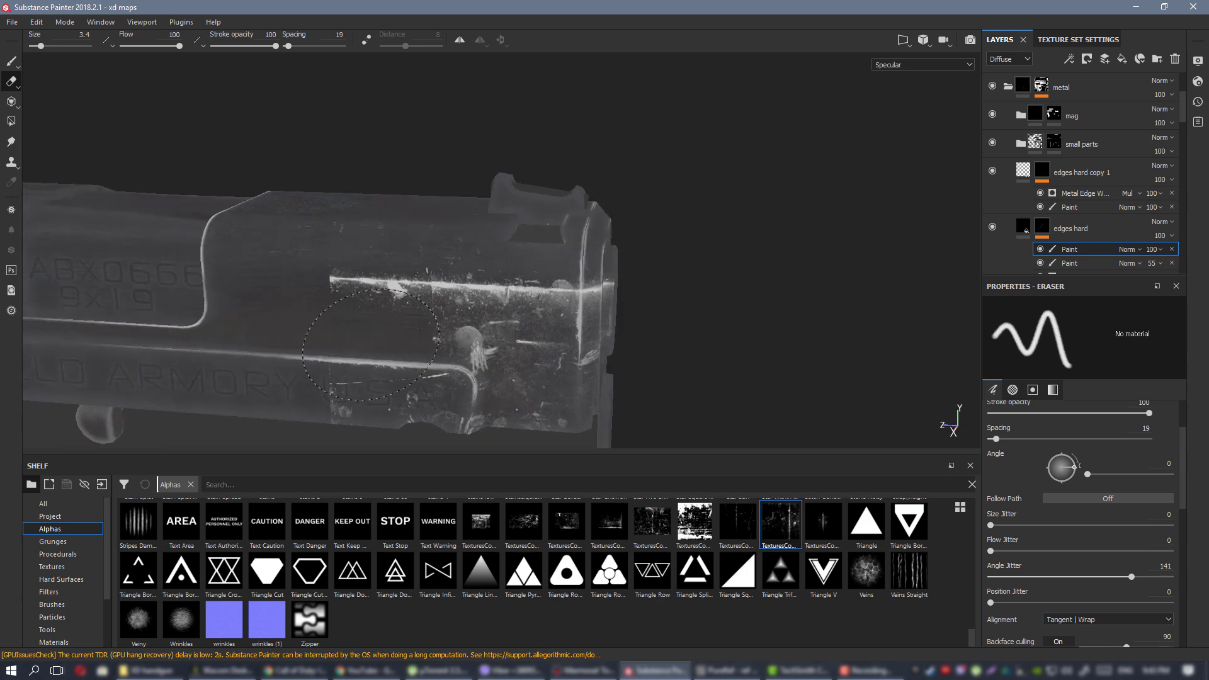
Erase the stamped scratches from the slide's side around the XD logo and lower front, keeping the wear along the edges.
mouse_move(289, 307)
left_mouse_down()
mouse_move(377, 348)
mouse_move(388, 271)
left_mouse_up()
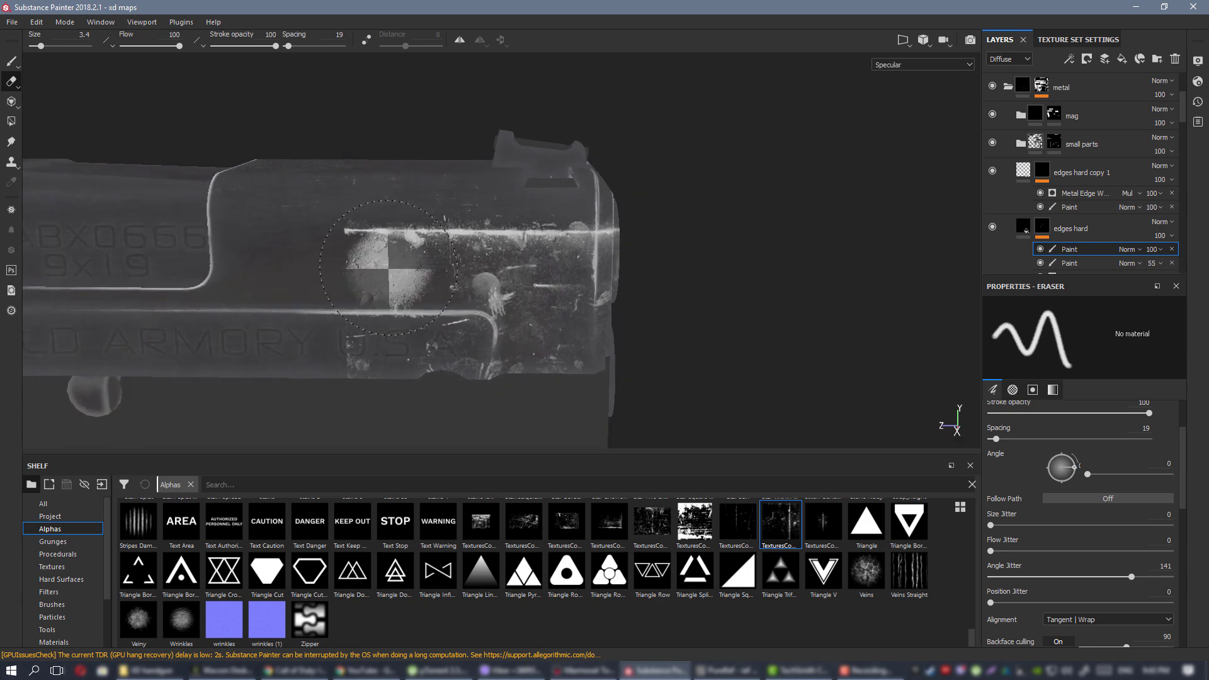
left_click_drag(317, 254, 446, 299)
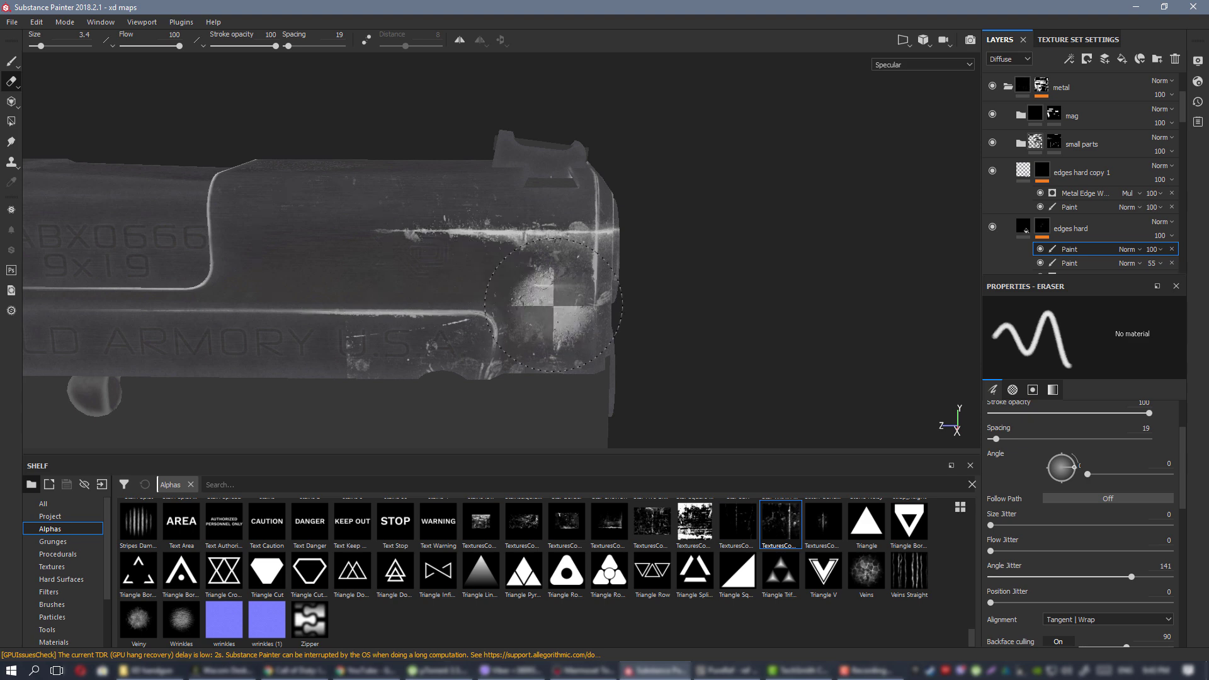
left_click_drag(553, 305, 412, 346, "alt")
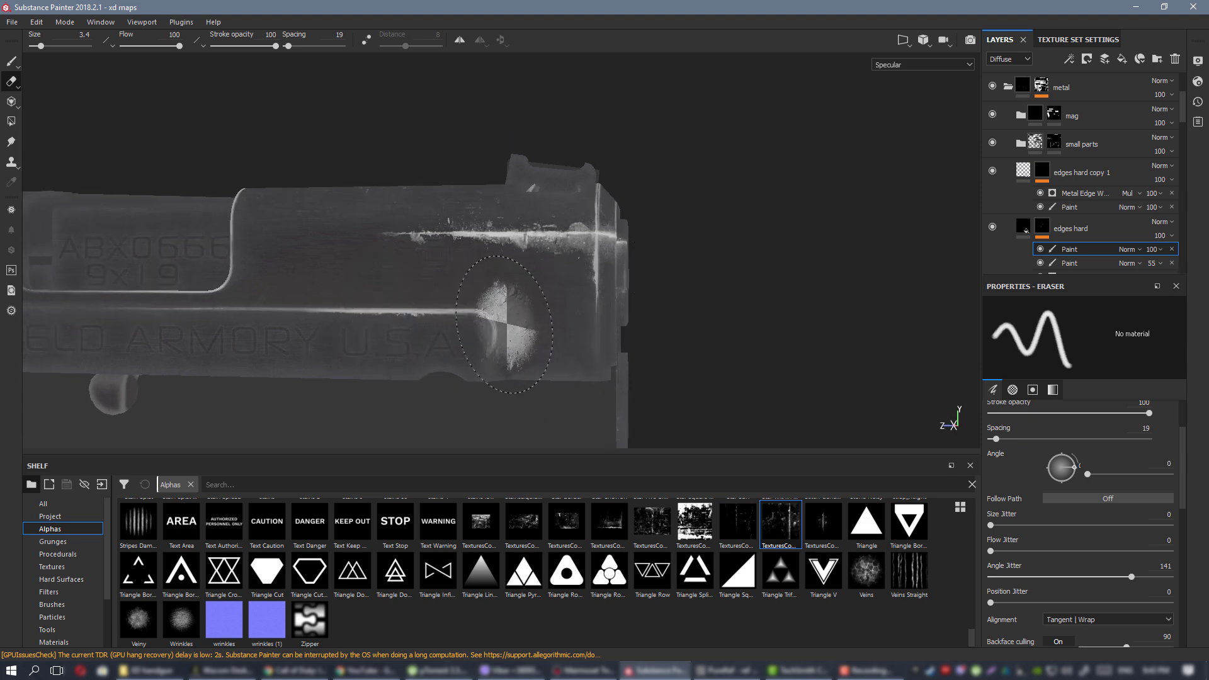
mouse_move(513, 345)
left_mouse_down("alt")
mouse_move(548, 312)
mouse_move(512, 307)
left_mouse_up("alt")
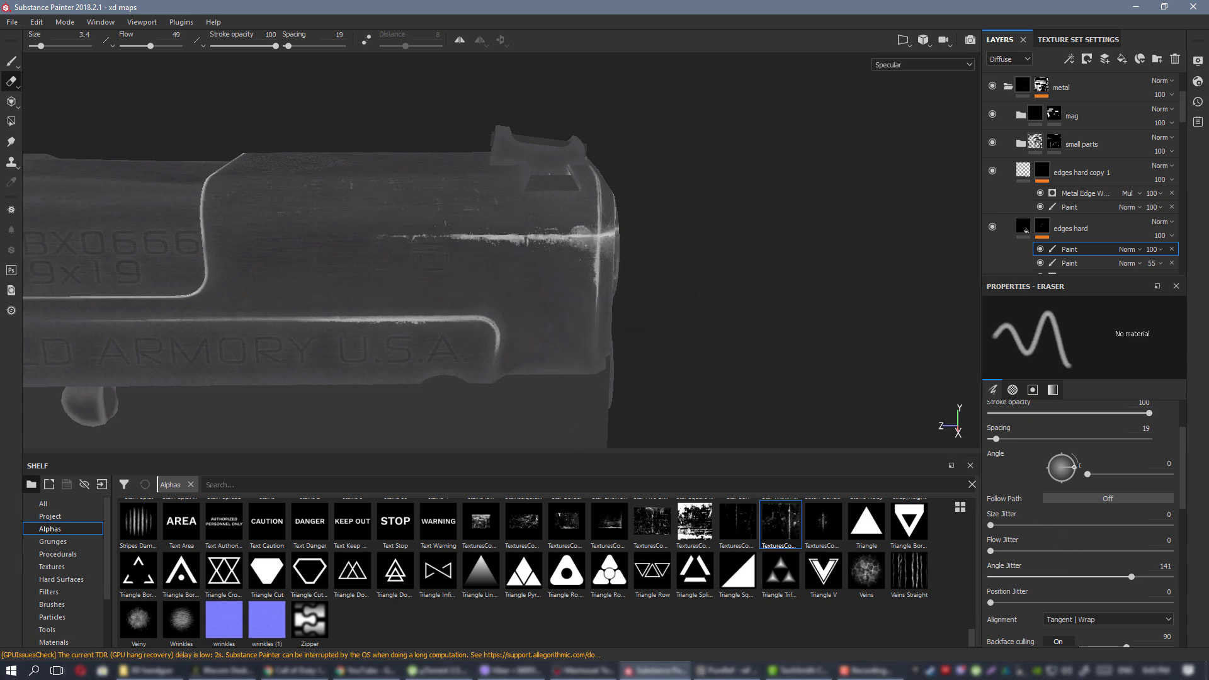
Erase the scratches around the slide's front corner and muzzle face at flow 49, reducing the eraser to size 1.62.
mouse_move(535, 233)
left_mouse_down("alt")
mouse_move(391, 237)
mouse_move(435, 239)
left_mouse_up("alt")
mouse_move(618, 224)
right_mouse_down("alt")
mouse_move(701, 372)
mouse_move(596, 241)
right_mouse_up("alt")
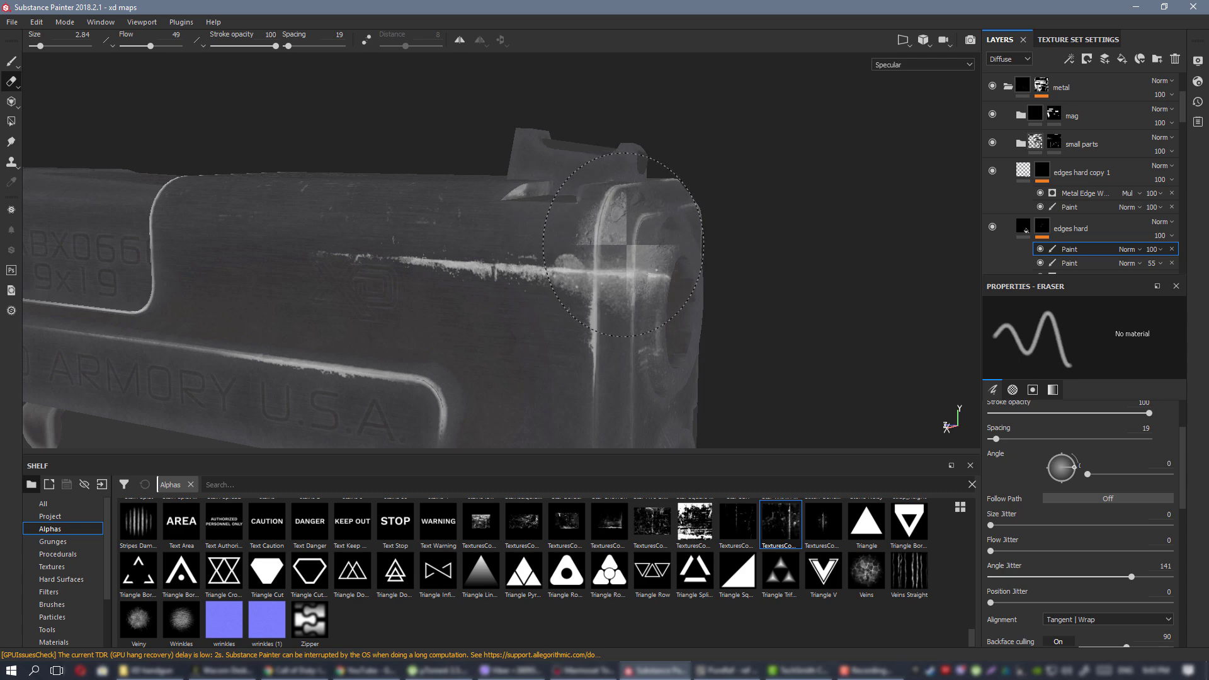
left_click_drag(623, 244, 583, 236, "alt")
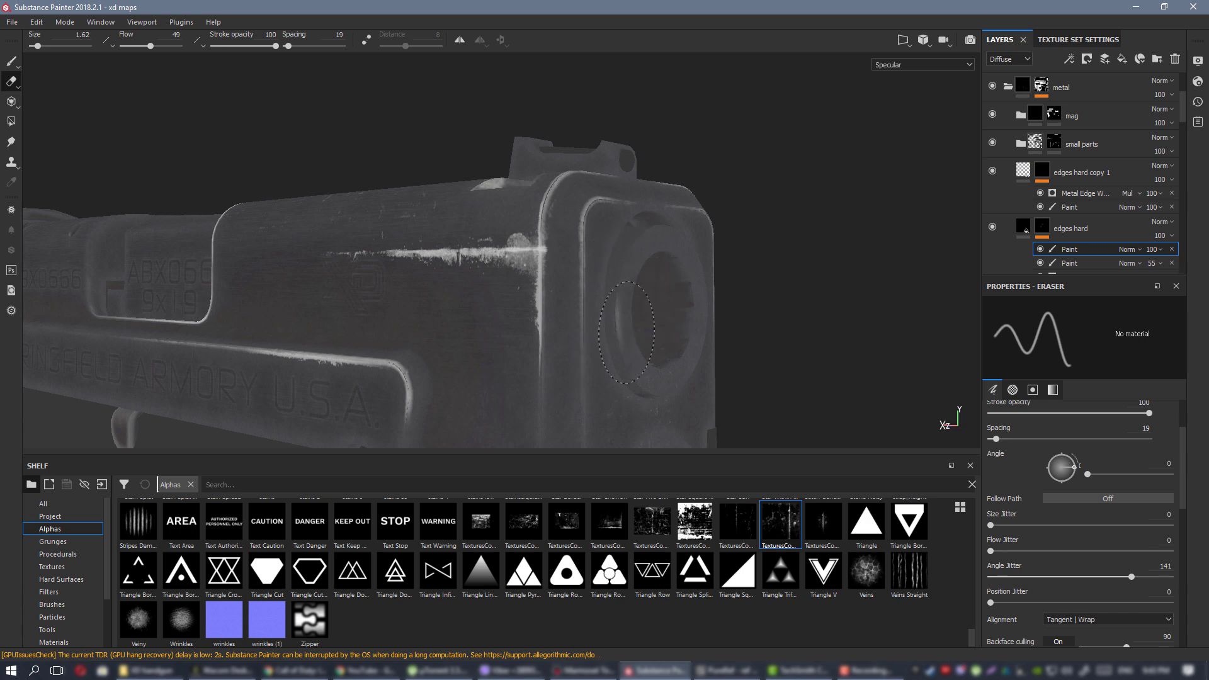
Erase the stray scratches from the separate barrel and guide rod with the eraser enlarged to size 7.47 and flow 100.
right_click_drag(626, 332, 28, 189, "alt")
left_click_drag(566, 314, 688, 332, "alt")
middle_click_drag(688, 332, 503, 277, "alt")
right_click_drag(608, 255, 701, 323, "alt")
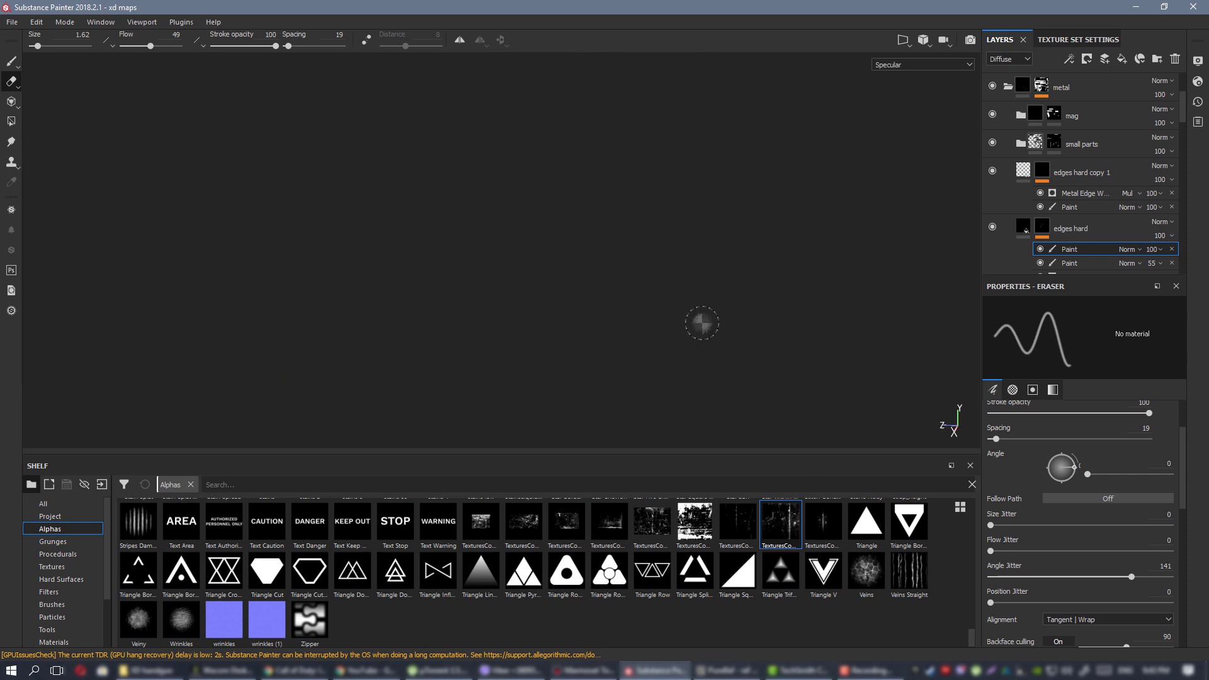
key("f")
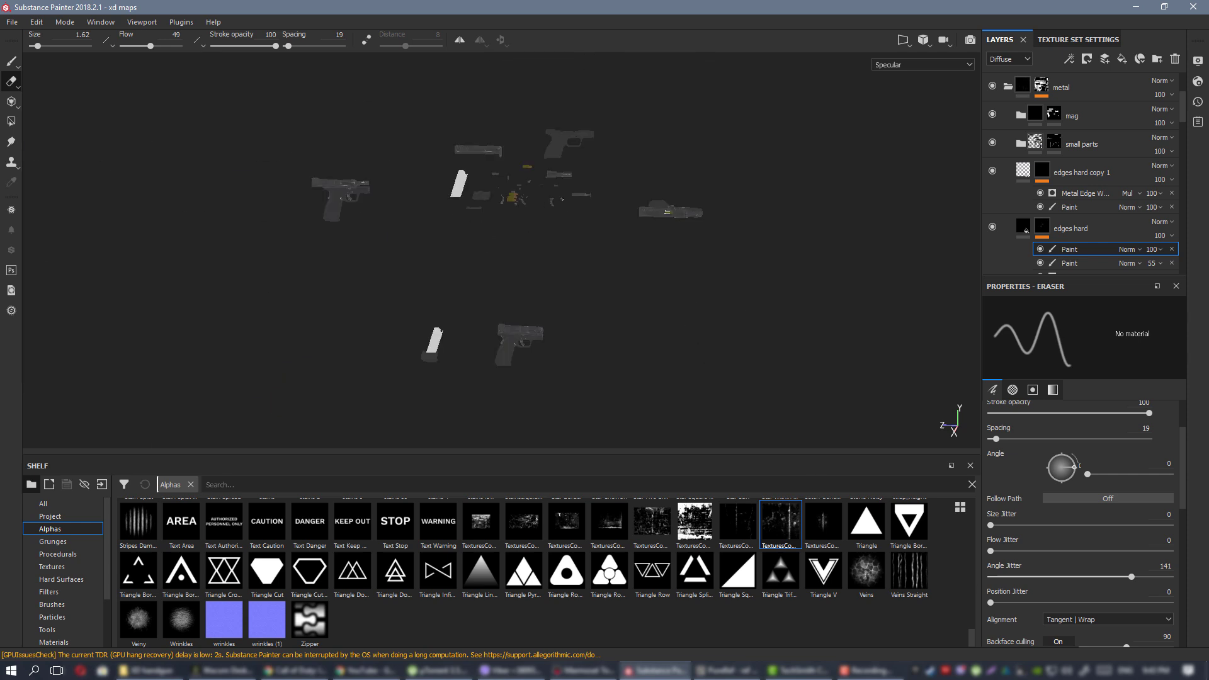
scroll(503, 252, "up", 5)
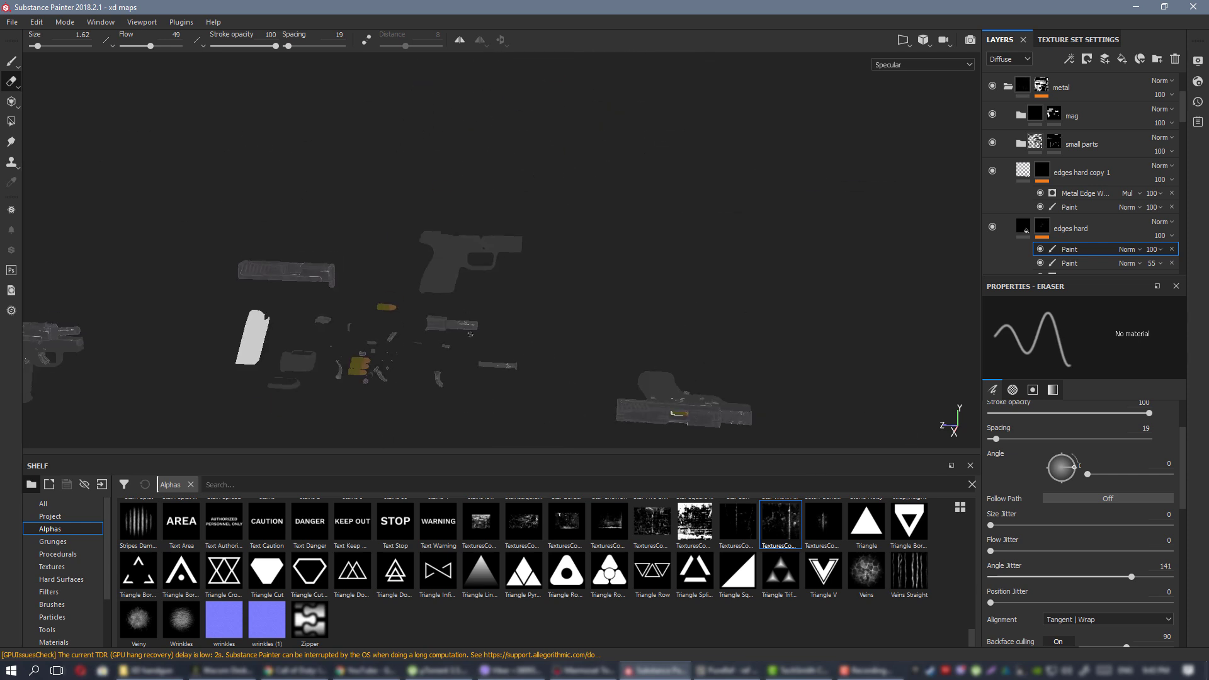
scroll(561, 333, "up", 5)
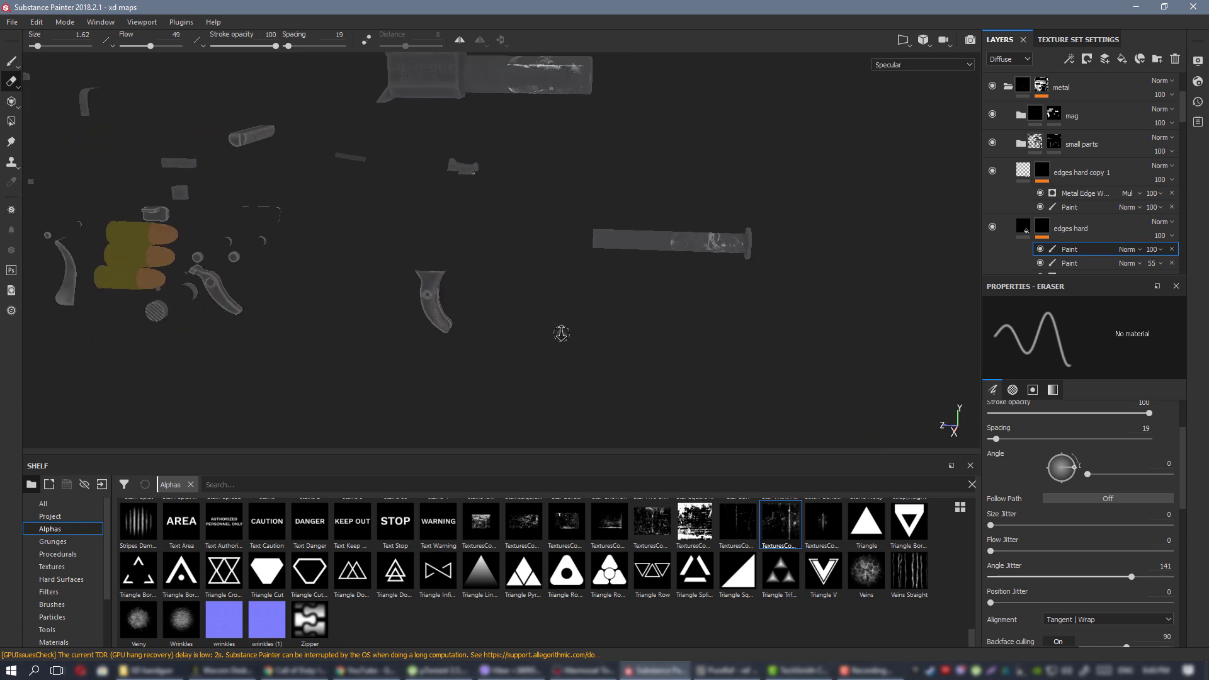
mouse_move(511, 191)
middle_mouse_down("alt")
mouse_move(477, 343)
mouse_move(522, 297)
middle_mouse_up("alt")
scroll(535, 252, "up", 1)
right_click_drag(548, 185, 585, 182, "ctrl")
mouse_move(687, 173)
left_mouse_down()
mouse_move(566, 178)
mouse_move(578, 182)
left_mouse_up()
left_click_drag(569, 176, 680, 179, "ctrl")
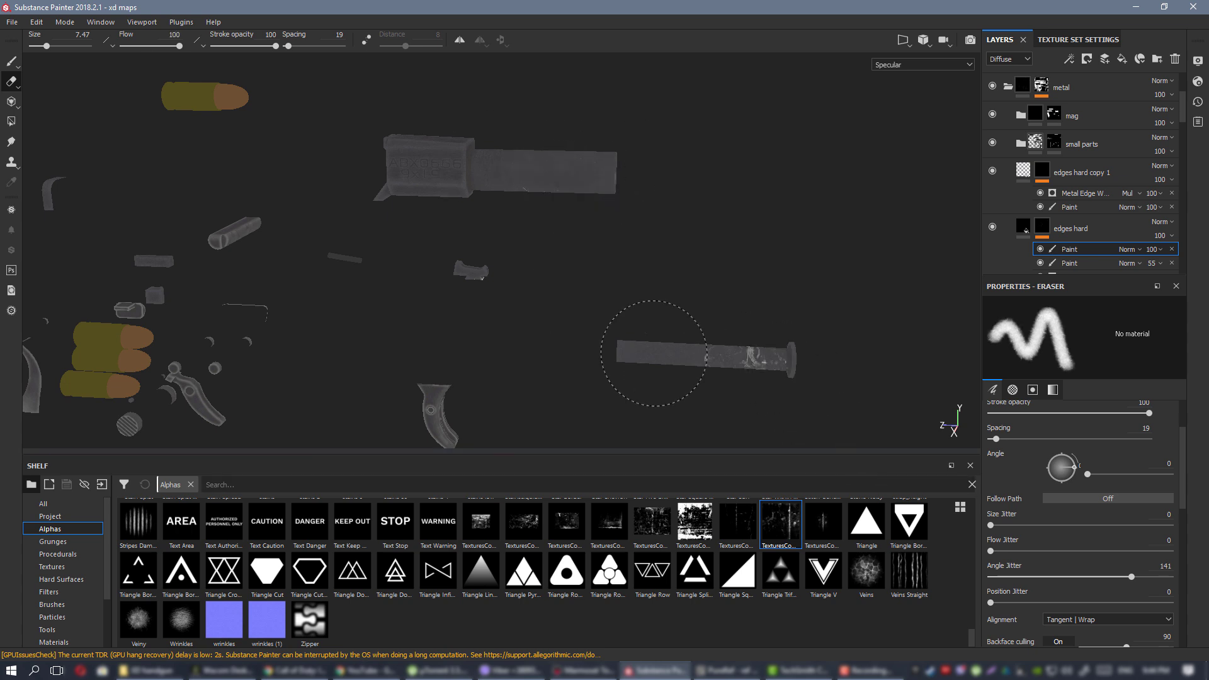
left_click_drag(718, 360, 512, 202, "alt")
Return to the full material display at the slide's front end and shrink the eraser to size 0.1.
scroll(513, 202, "up", 6)
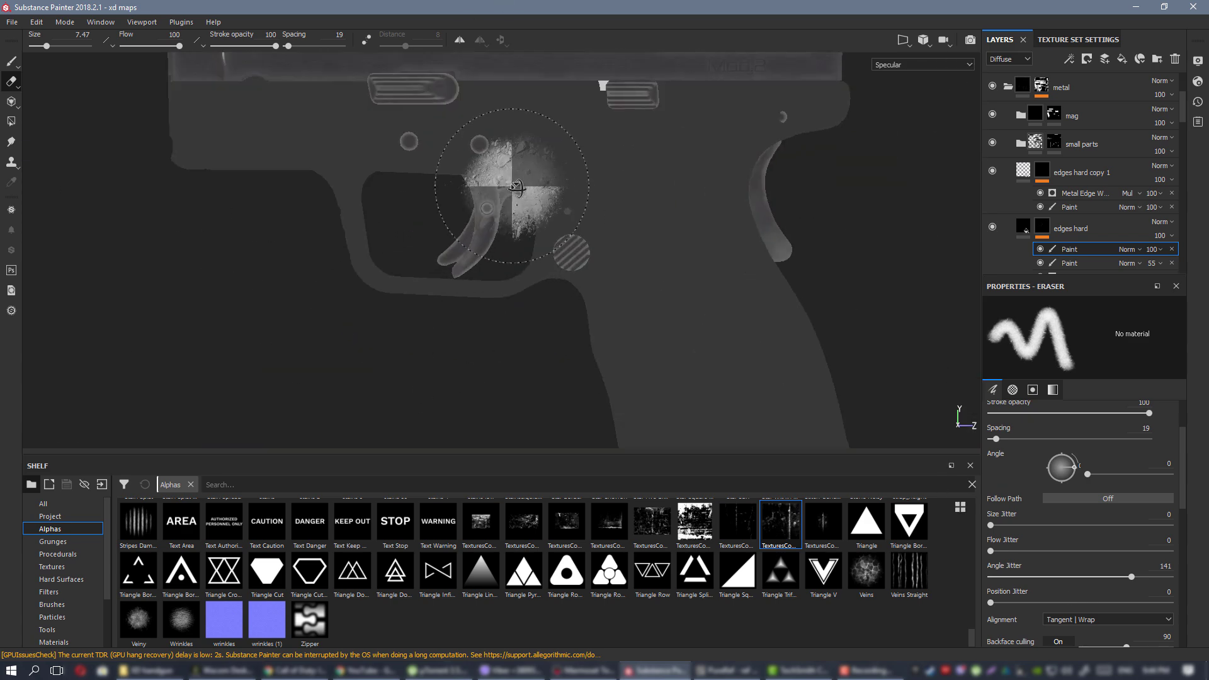
middle_click_drag(727, 170, 556, 224, "alt")
left_click_drag(556, 224, 655, 205, "alt")
key("m")
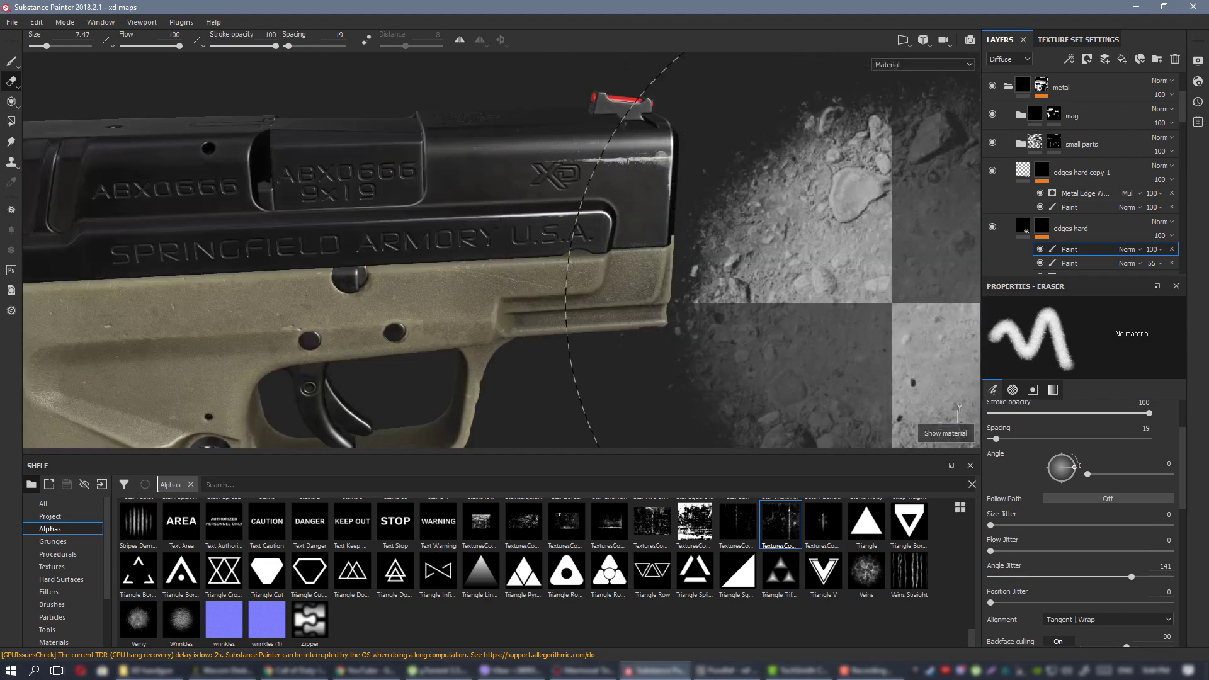
mouse_move(723, 254)
right_mouse_down("ctrl")
mouse_move(646, 216)
mouse_move(678, 237)
mouse_move(596, 224)
mouse_move(563, 249)
right_mouse_up("ctrl")
left_click_drag(563, 250, 605, 244, "alt")
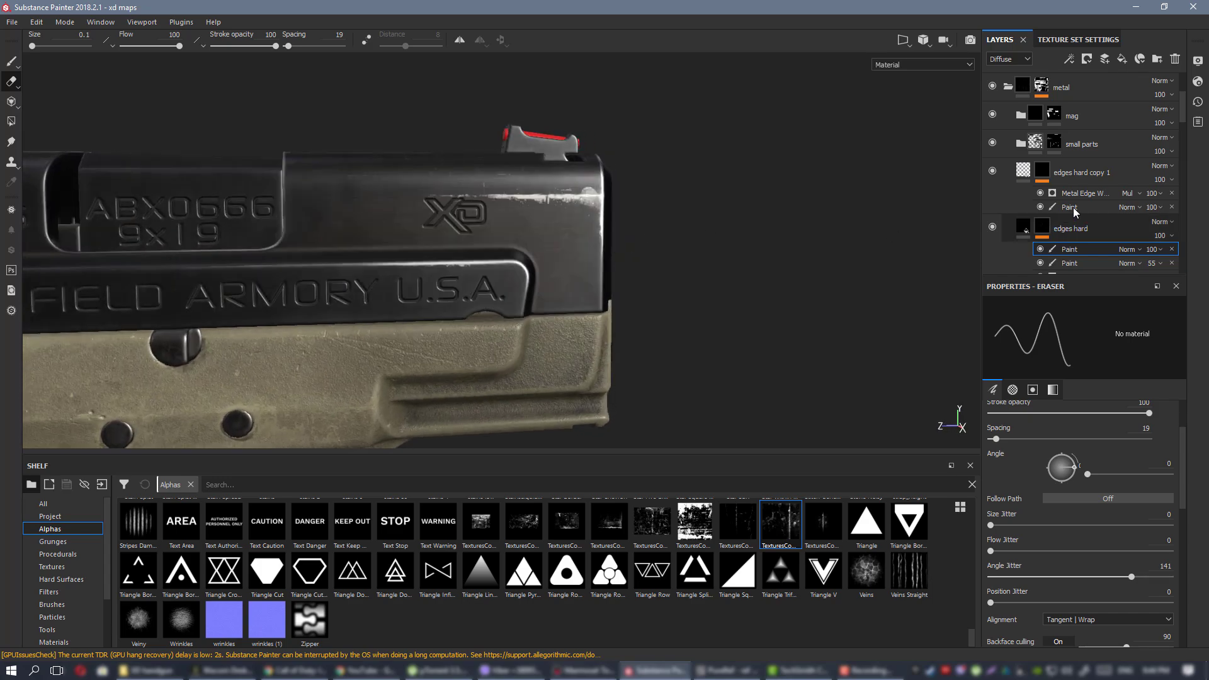
Duplicate the edges hard layer and delete the topmost paint effect from the original layer.
scroll(1076, 202, "down", 1)
right_click(1089, 190)
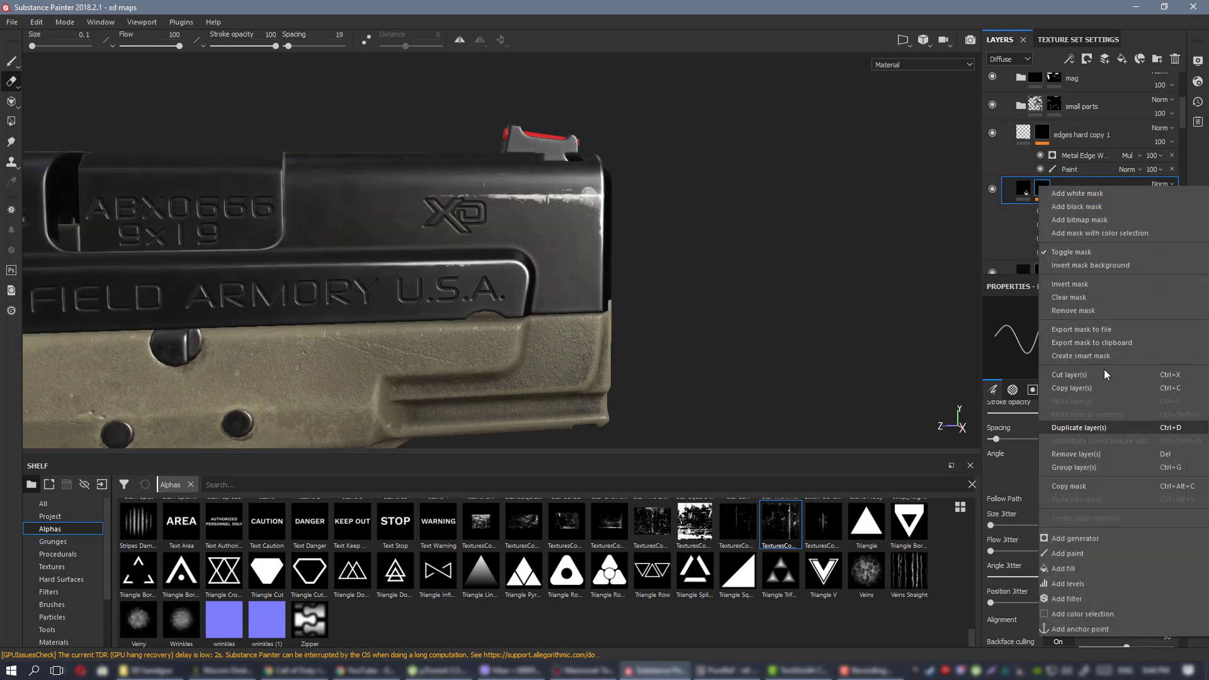
left_click(1109, 426)
scroll(1108, 197, "down", 1)
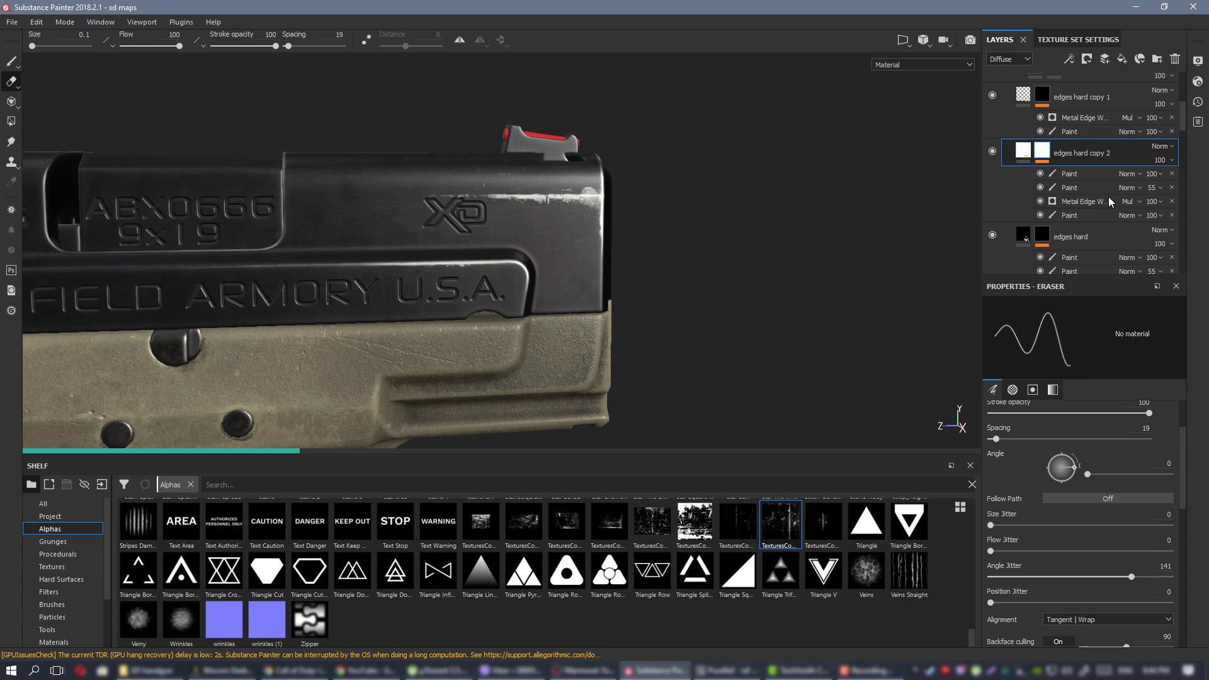
left_click(1171, 257)
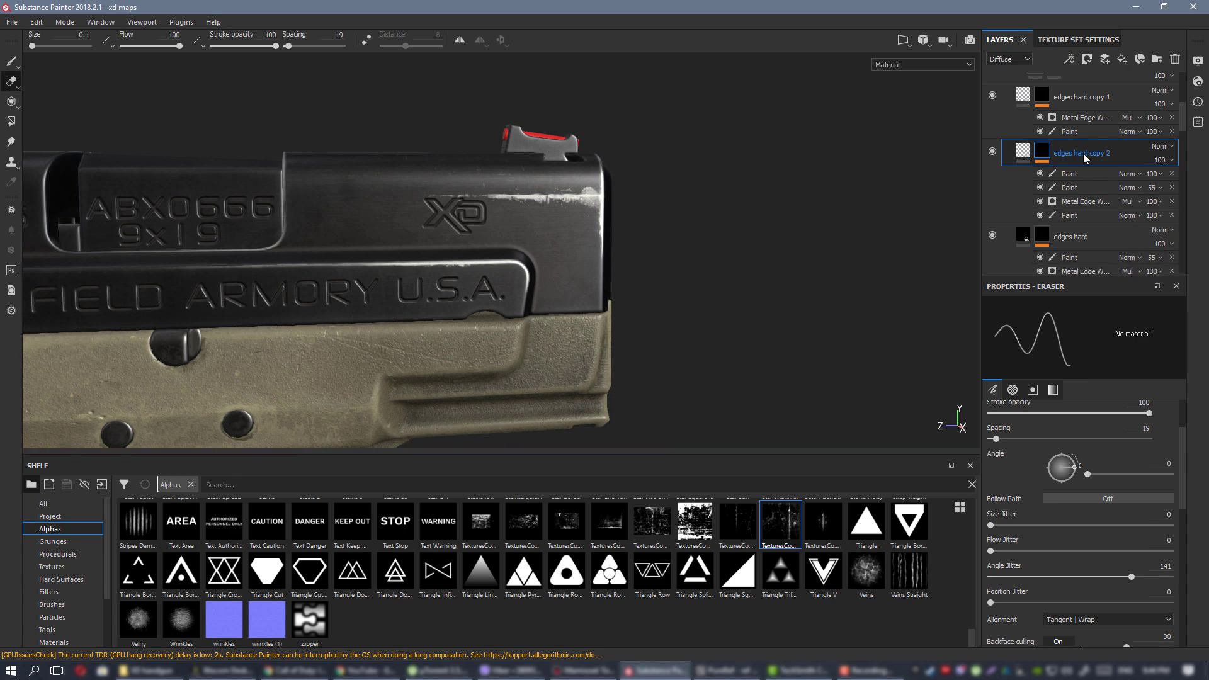
Delete the 55-opacity paint, the metal edge wear generator and the lowest paint from the duplicate, keeping only its top paint effect.
left_click(1171, 188)
left_click(1171, 188)
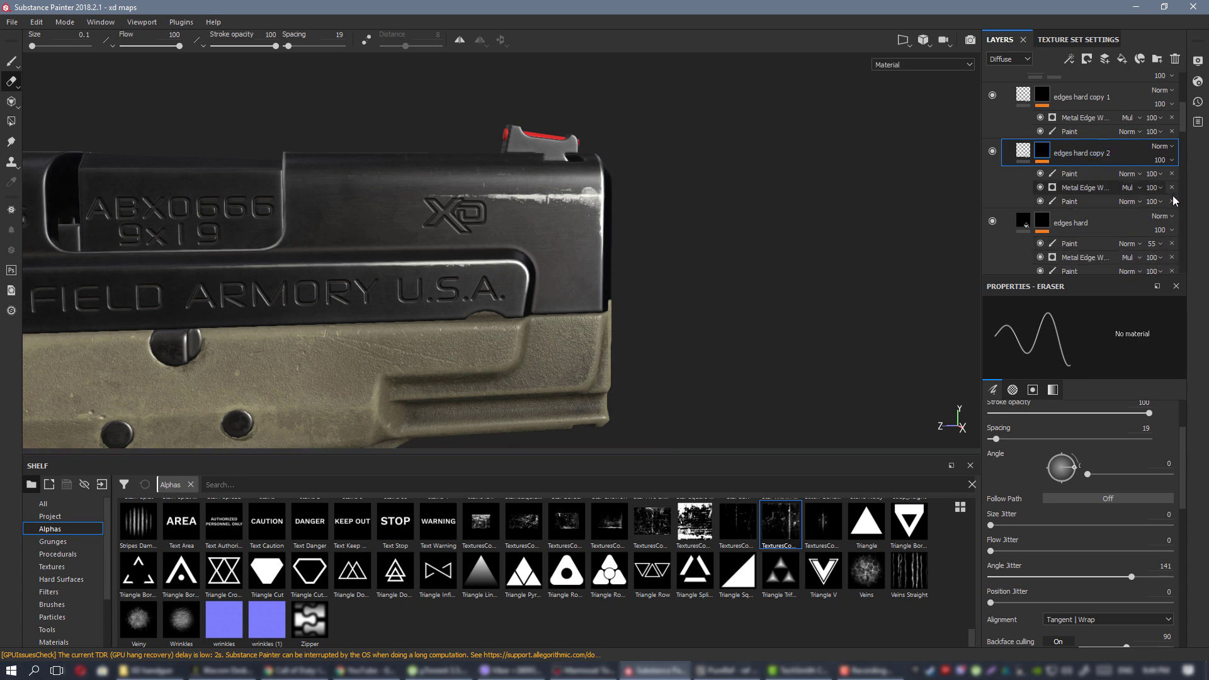
left_click(1170, 201)
left_click(1172, 188)
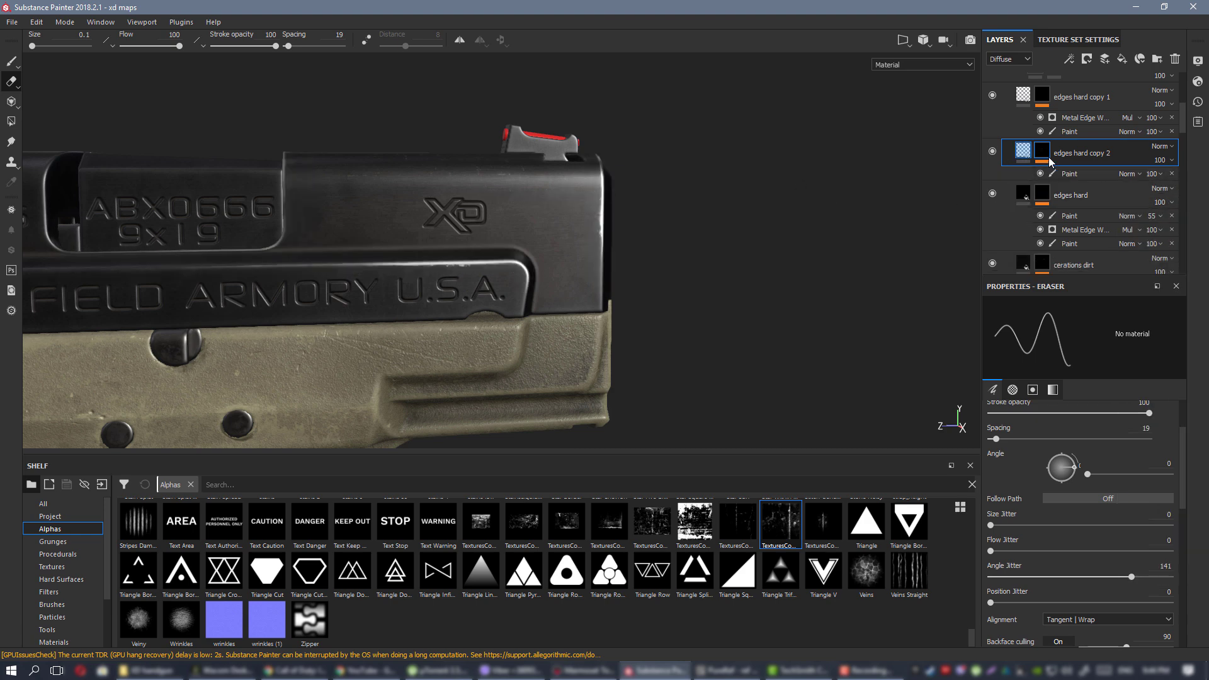
Rename the duplicated layer to "edges hard manual".
double_click(1083, 152)
left_click_drag(1116, 153, 1100, 166)
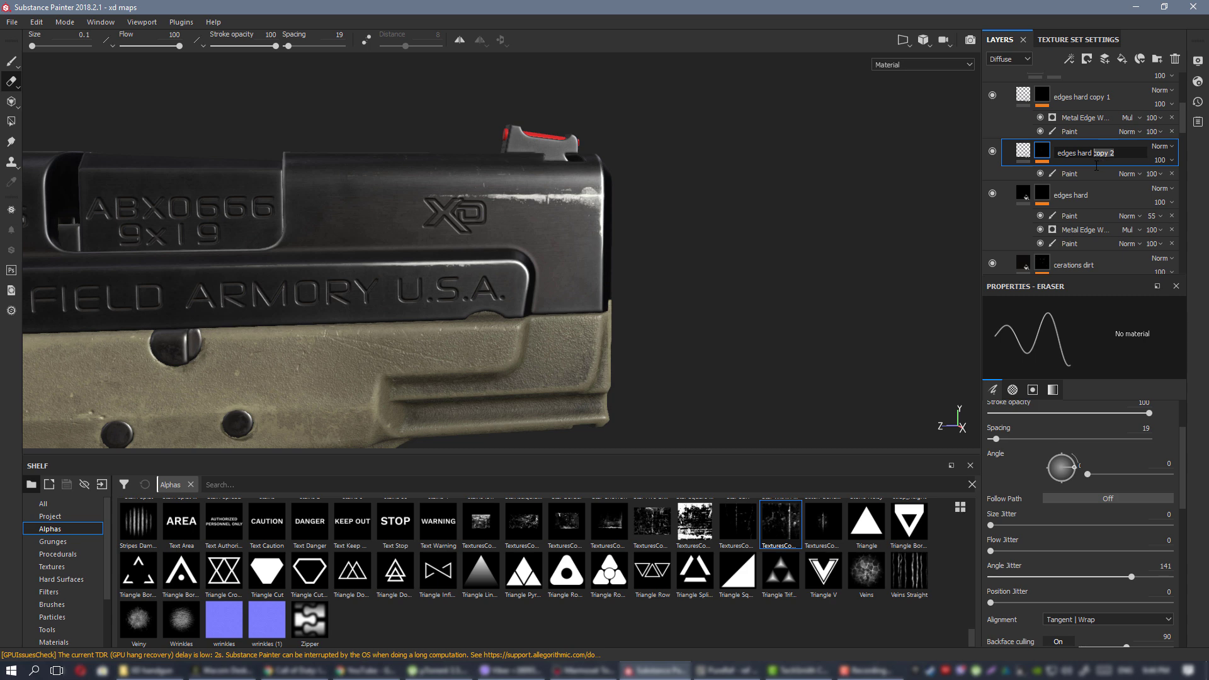
type("manual")
key("Return")
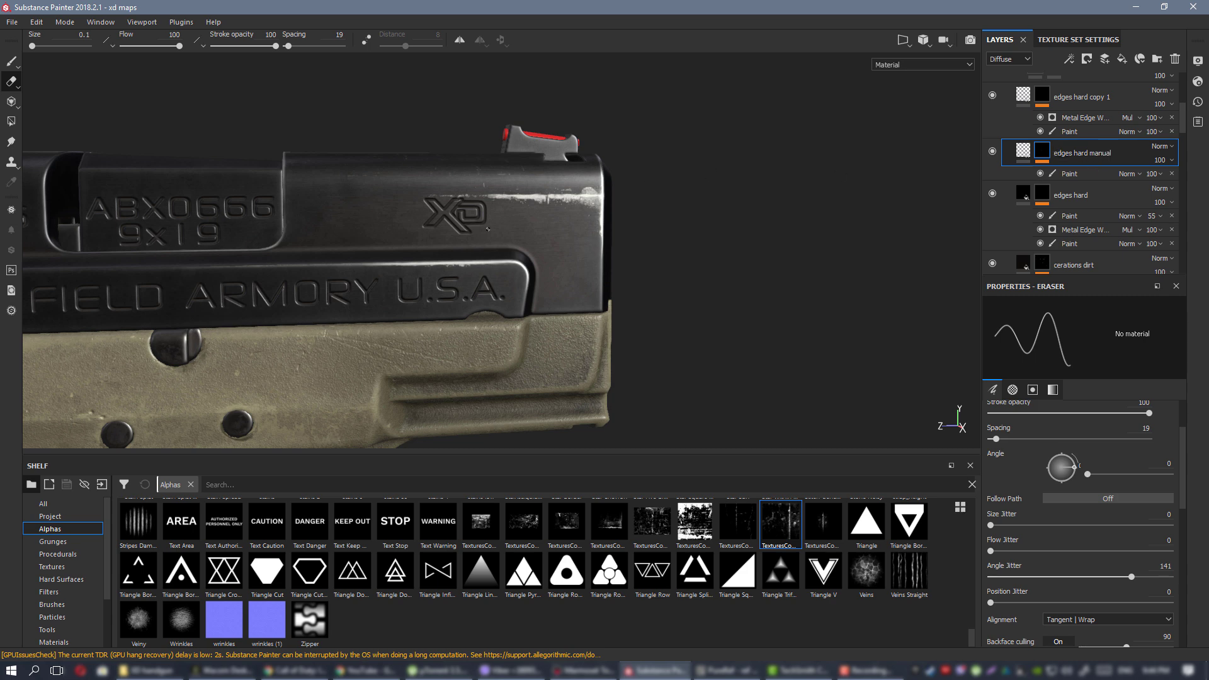
Trim the painted wear below the slide's front edge on the edges hard manual paint effect with a size 1.25 eraser at flow 30.
scroll(488, 228, "up", 3)
scroll(653, 266, "up", 2)
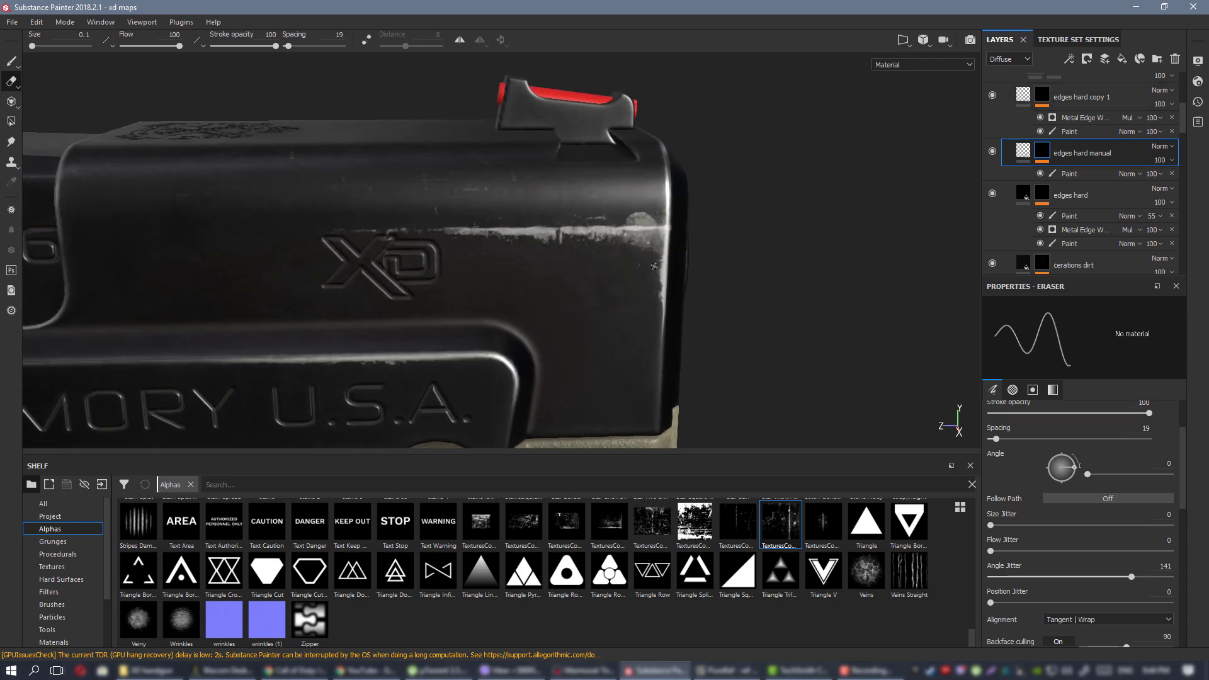
left_click_drag(653, 267, 606, 213, "alt")
left_click(1077, 174)
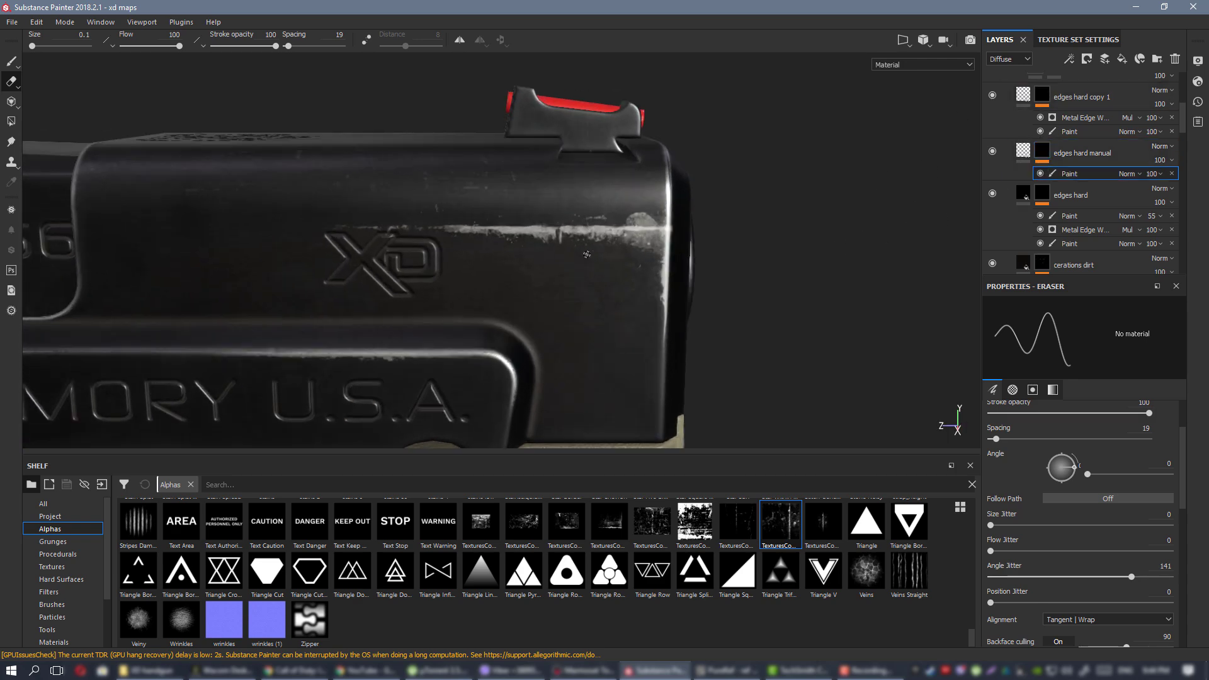
right_click_drag(586, 254, 601, 255, "ctrl")
left_click_drag(561, 260, 503, 254)
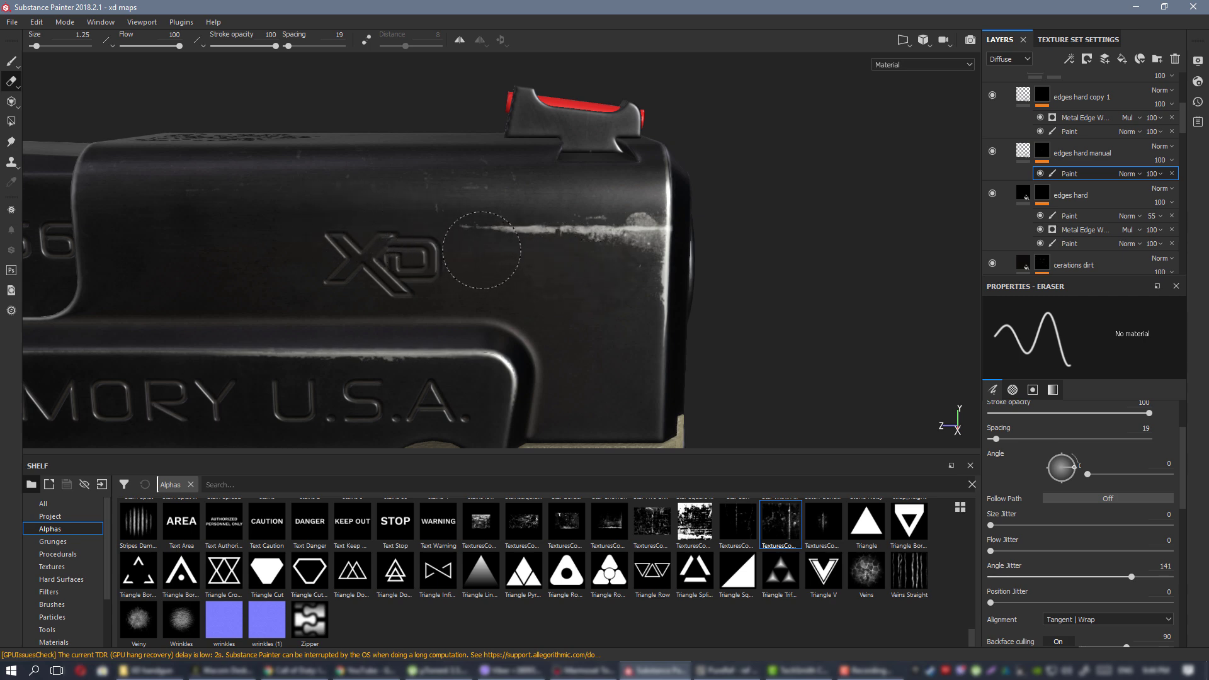
mouse_move(547, 252)
left_mouse_down("alt")
mouse_move(604, 258)
mouse_move(593, 255)
left_mouse_up("alt")
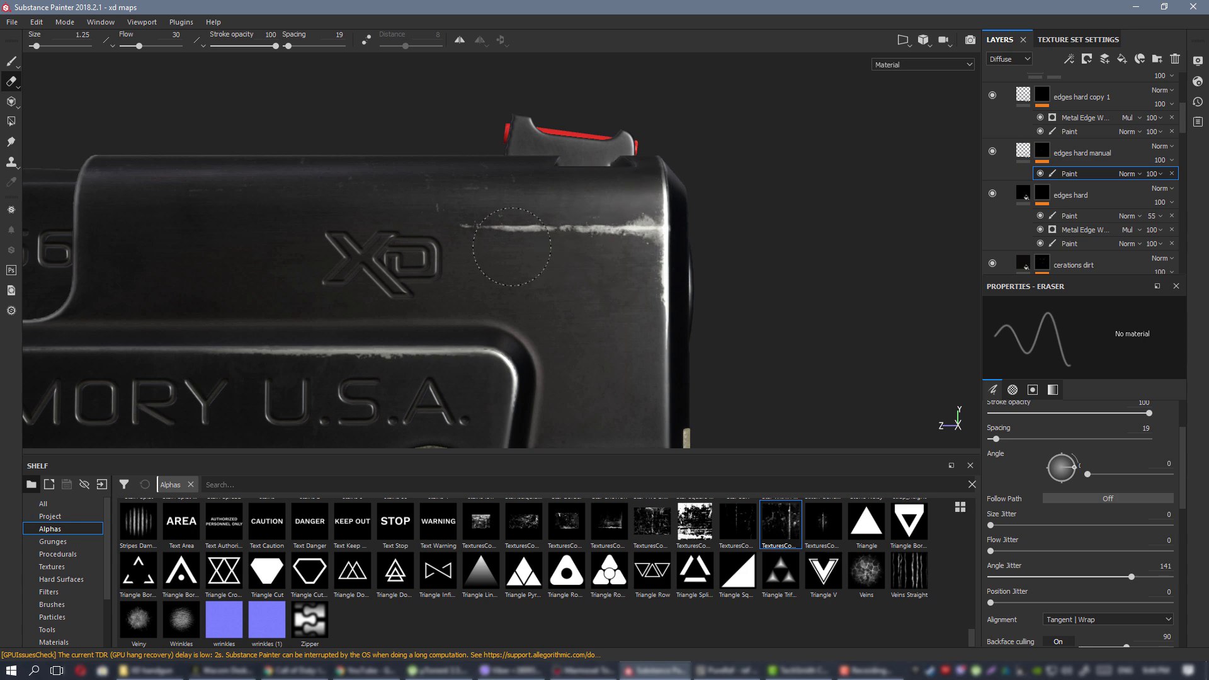
Inspect the edge wear on the slide's front end near the XD logo from several angles and distances.
right_click_drag(561, 251, 478, 252, "alt")
left_click_drag(478, 252, 367, 273, "alt")
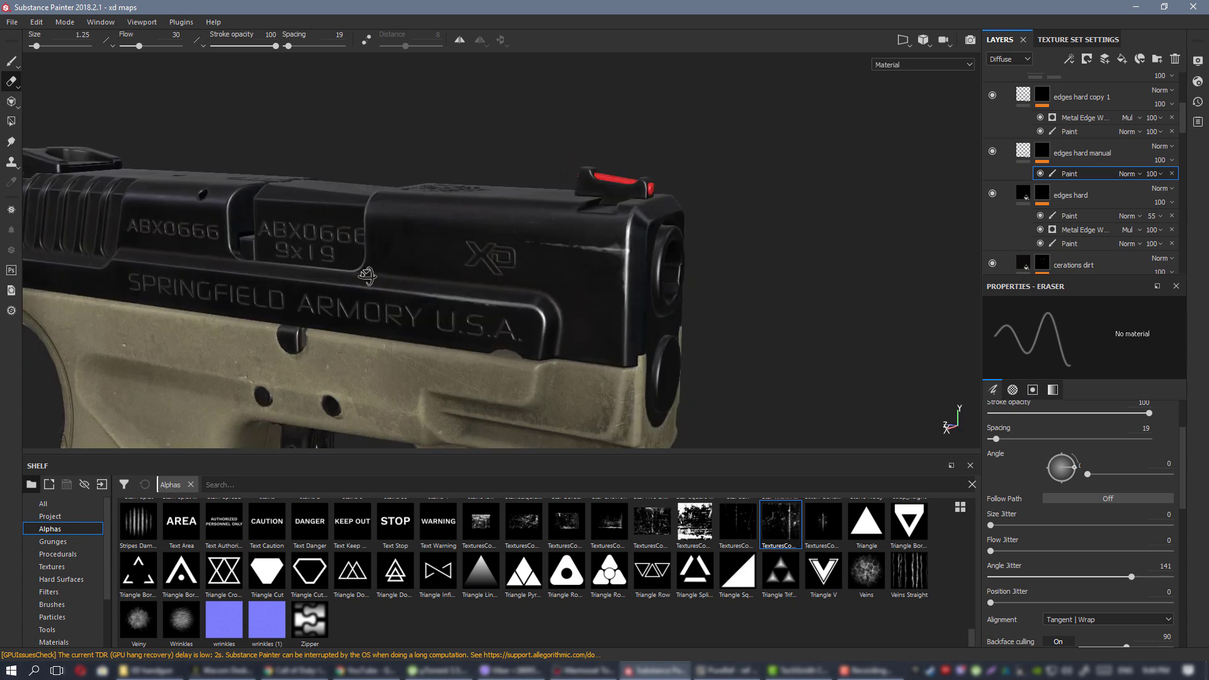
right_click_drag(367, 272, 403, 239, "alt")
left_click_drag(403, 240, 548, 161, "alt")
right_click_drag(548, 161, 624, 164, "alt")
middle_click_drag(623, 164, 554, 252, "alt")
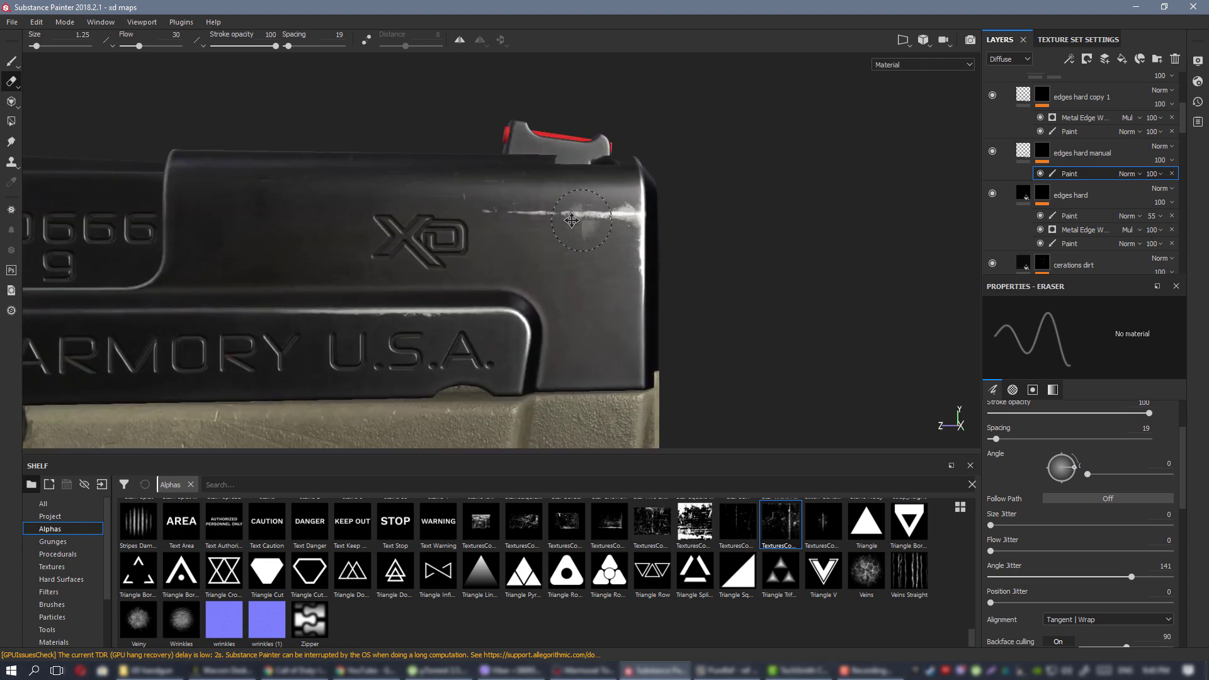
mouse_move(554, 251)
left_mouse_down("alt")
mouse_move(507, 221)
mouse_move(566, 252)
left_mouse_up("alt")
right_click_drag(567, 252, 721, 357, "alt")
mouse_move(720, 358)
left_mouse_down("alt")
mouse_move(557, 267)
mouse_move(640, 261)
mouse_move(520, 280)
left_mouse_up("alt")
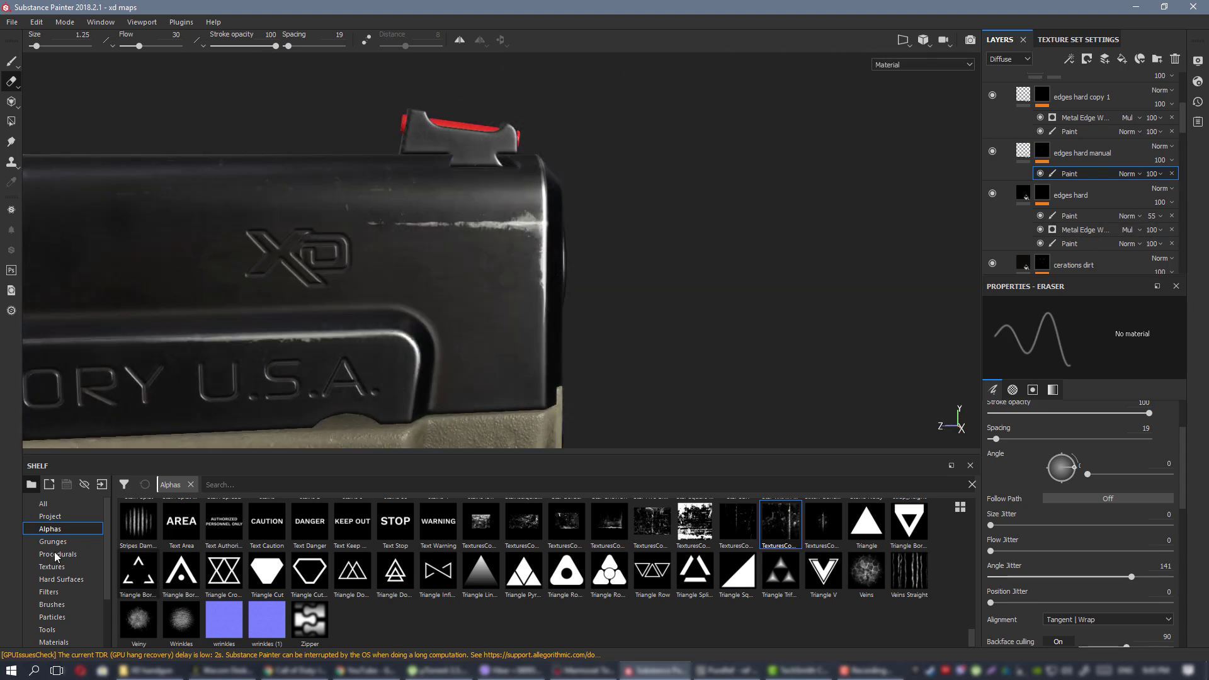
Add another paint effect to the edges hard manual mask and load the edge6 alpha on the paint brush.
right_click(1039, 150)
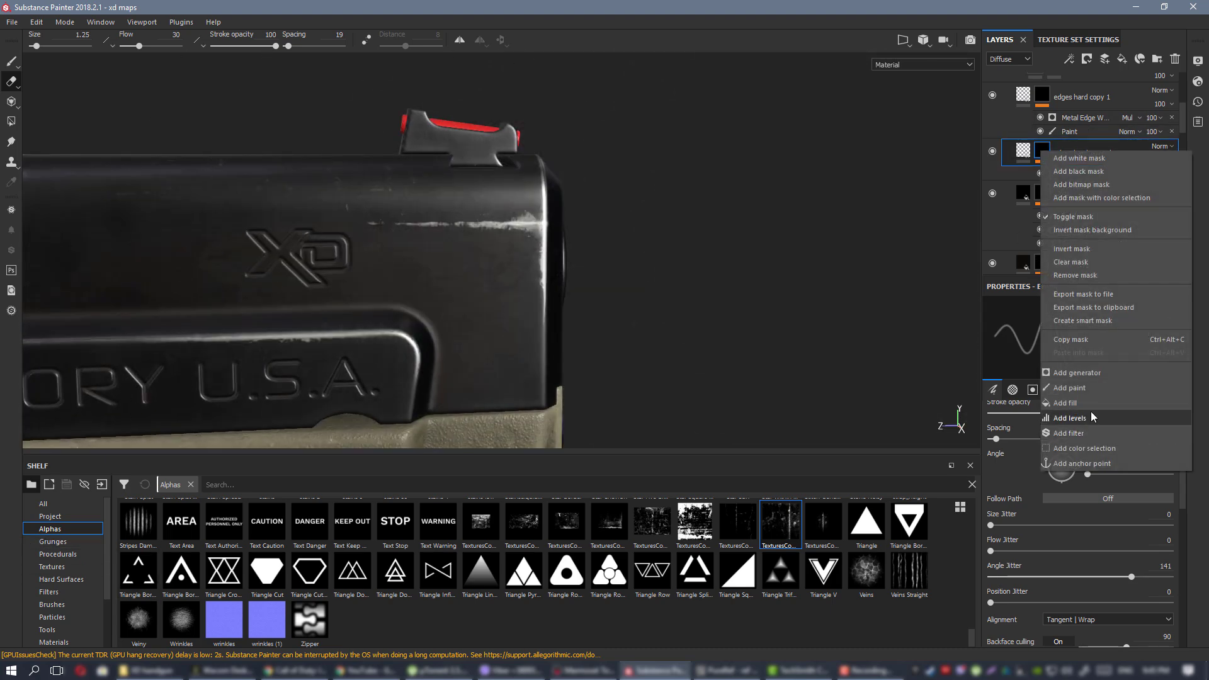
left_click(1078, 387)
left_click(52, 528)
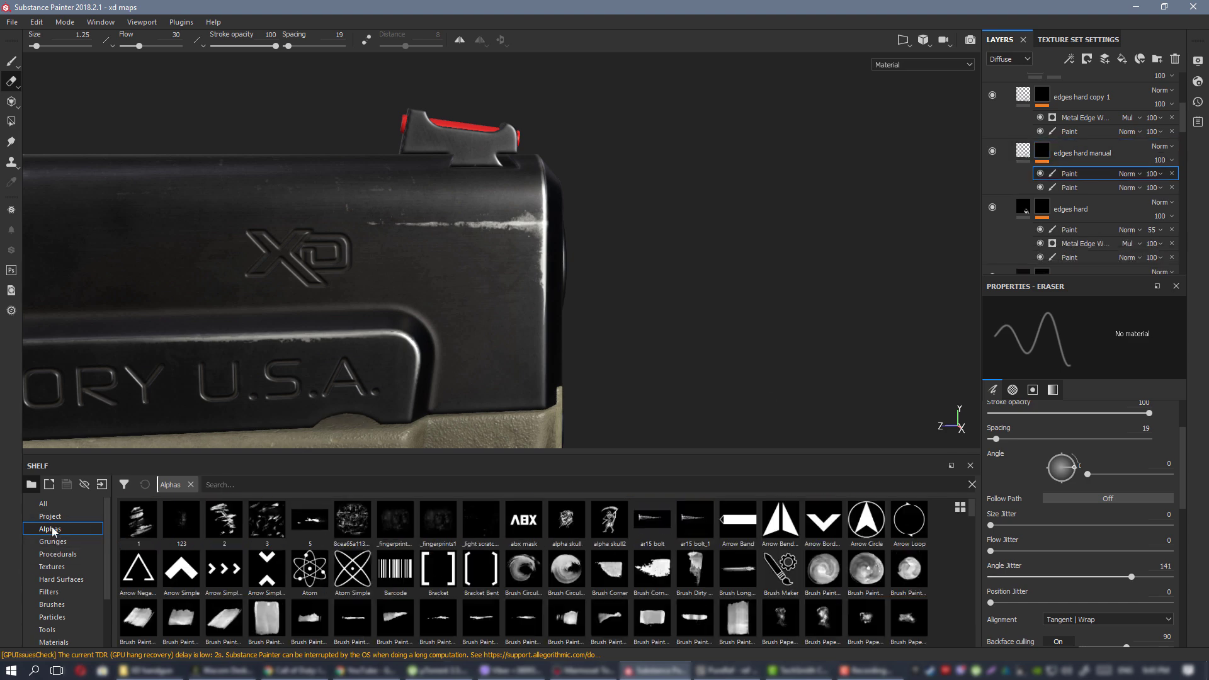
left_click(309, 489)
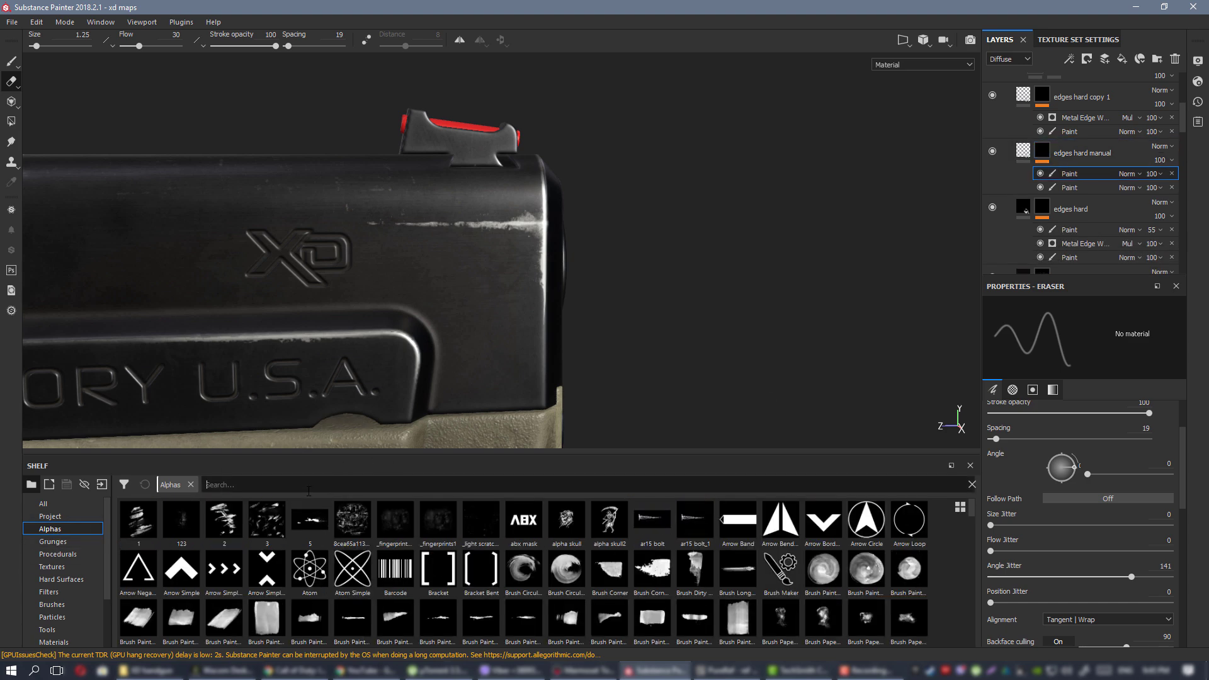
left_click(10, 61)
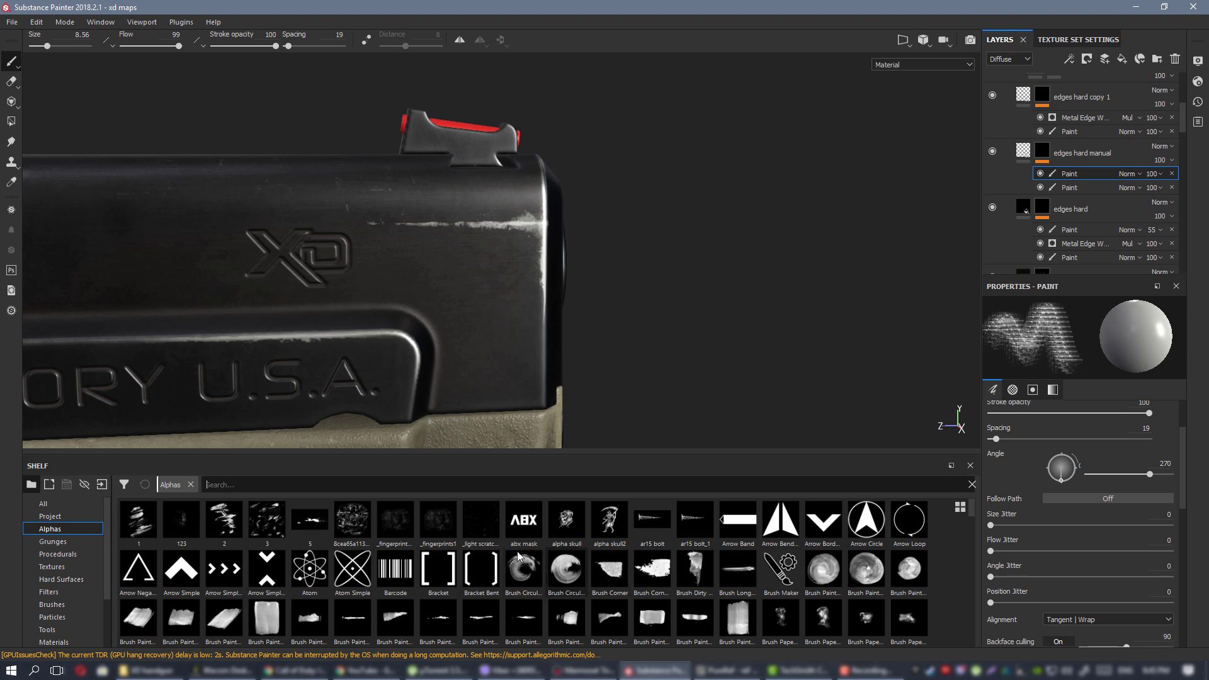
type("edg")
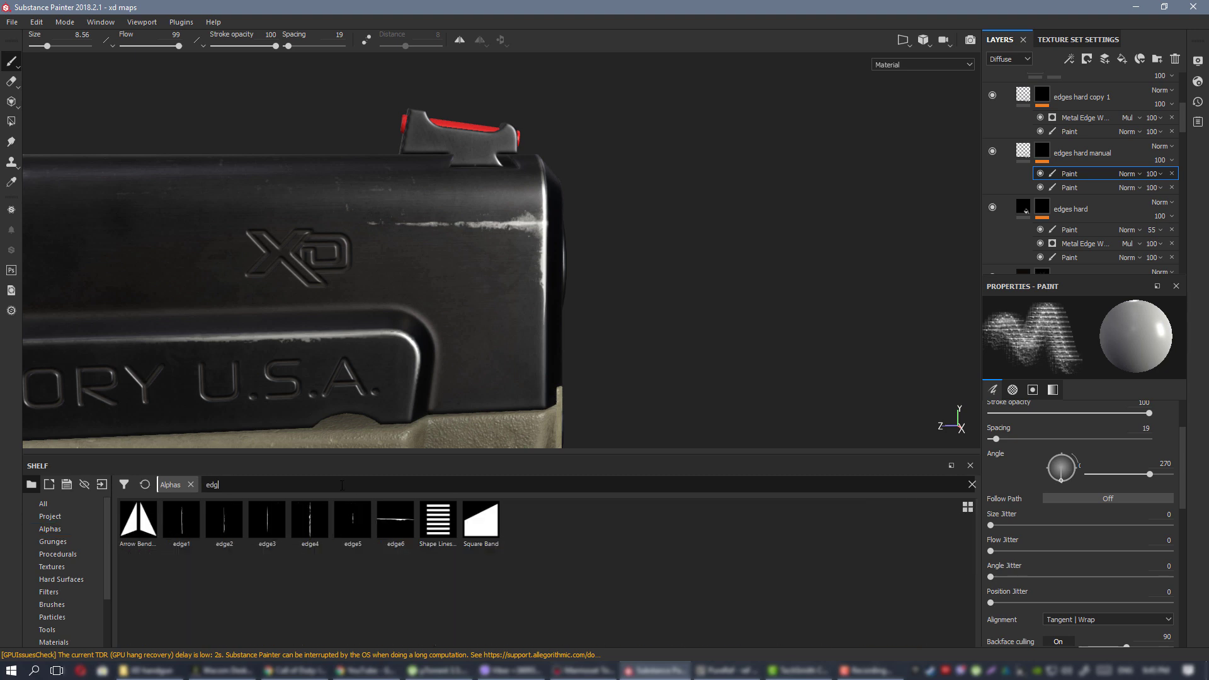
left_click(383, 527)
Stamp the edge6 alpha vertically along the slide's front edge, with brush size 4.35 and angle 89.
mouse_move(495, 215)
left_mouse_down("ctrl")
mouse_move(495, 339)
mouse_move(496, 328)
left_mouse_up("ctrl")
mouse_move(495, 215)
right_mouse_down("ctrl")
mouse_move(452, 215)
mouse_move(542, 200)
right_mouse_up("ctrl")
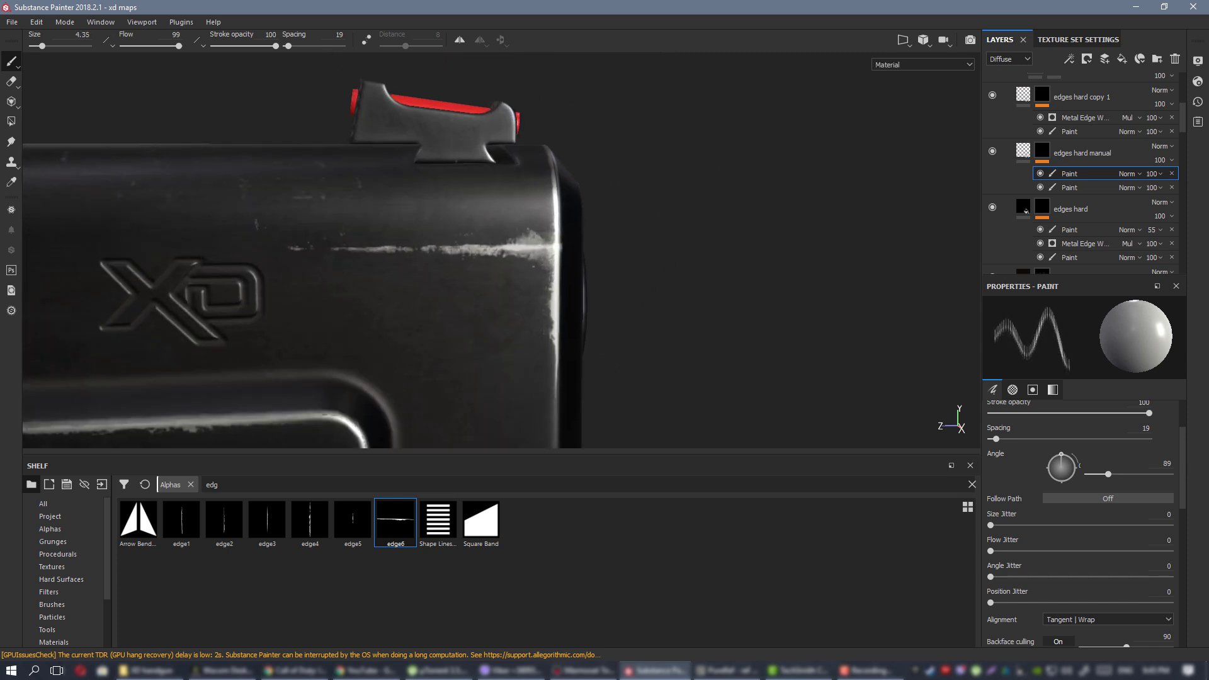
left_click(538, 197)
left_click_drag(527, 324, 421, 247, "alt")
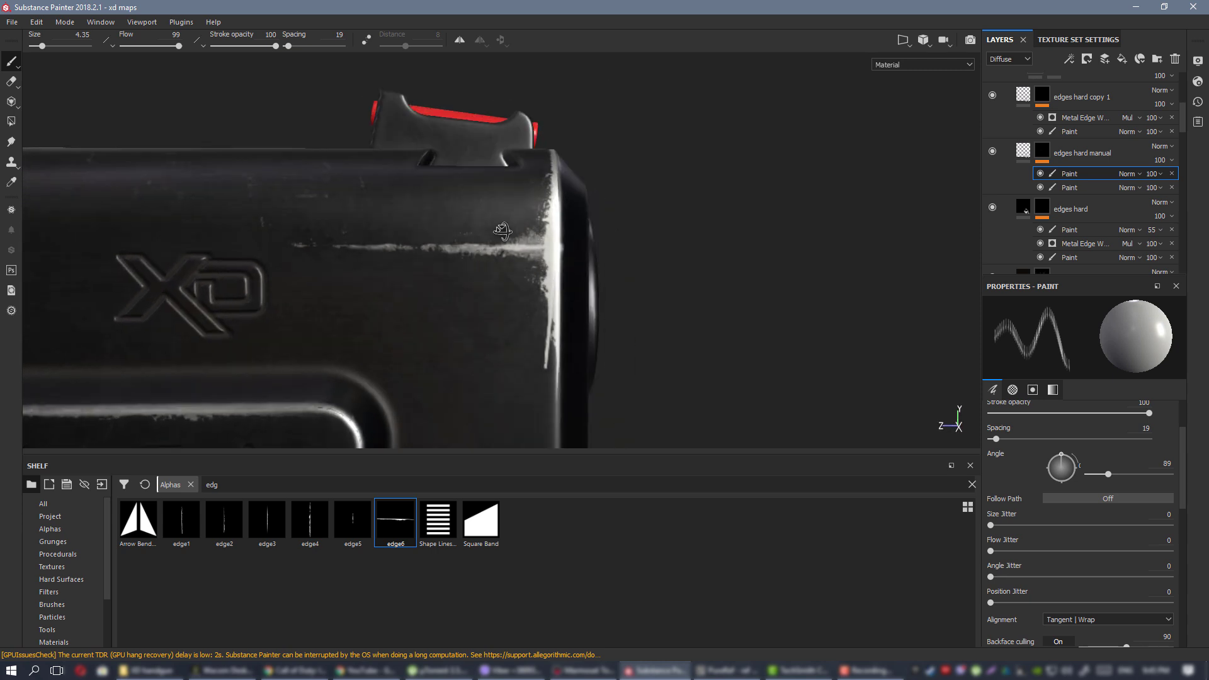
Erase the excess wear beside the slide's front edge using a size 1.25 eraser at flow 30.
key("e")
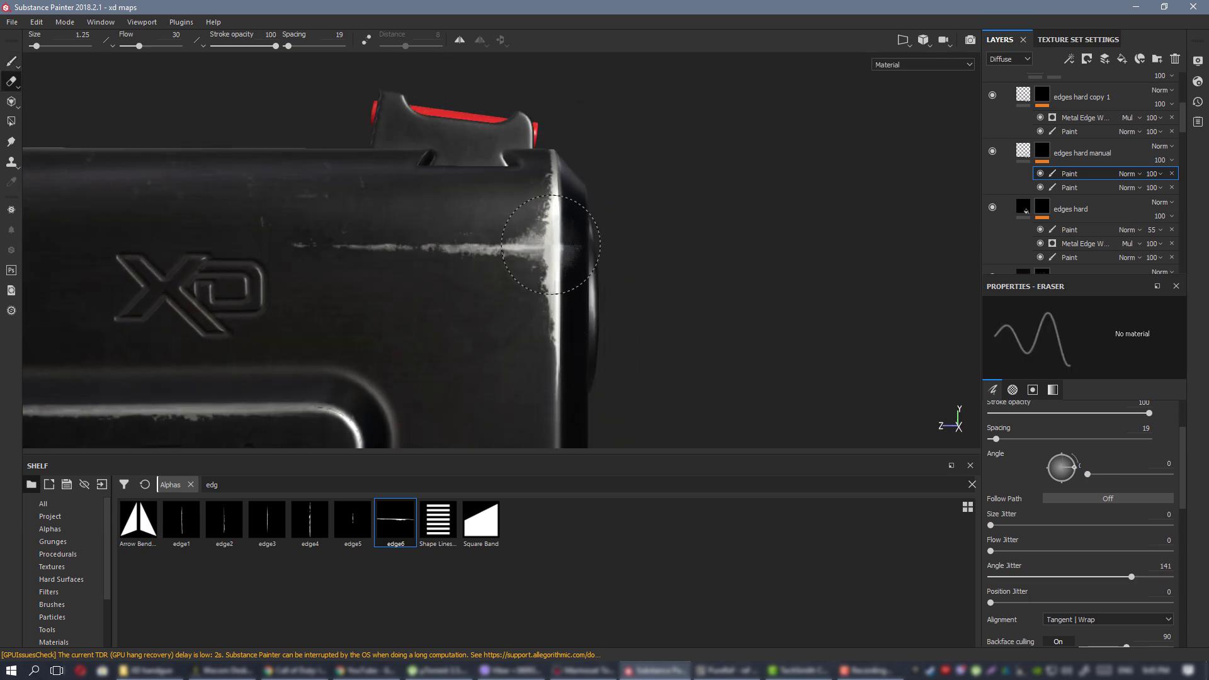
mouse_move(546, 142)
left_mouse_down("alt")
mouse_move(554, 184)
mouse_move(532, 205)
left_mouse_up("alt")
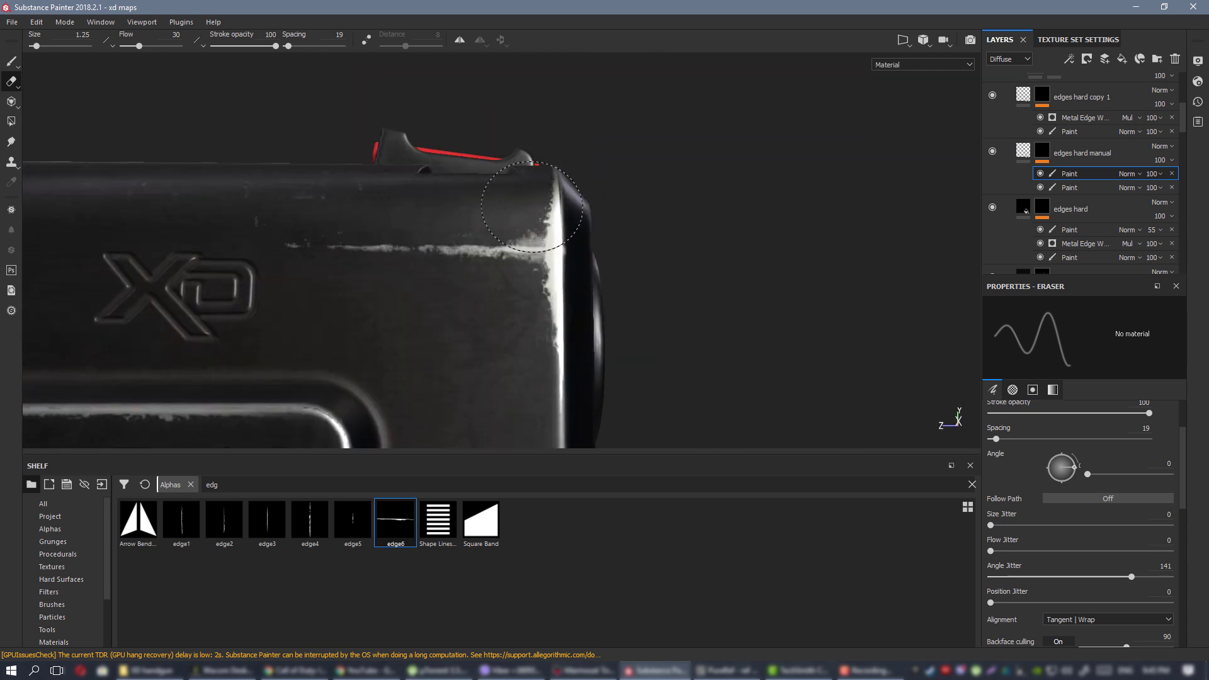
left_click_drag(543, 291, 521, 239)
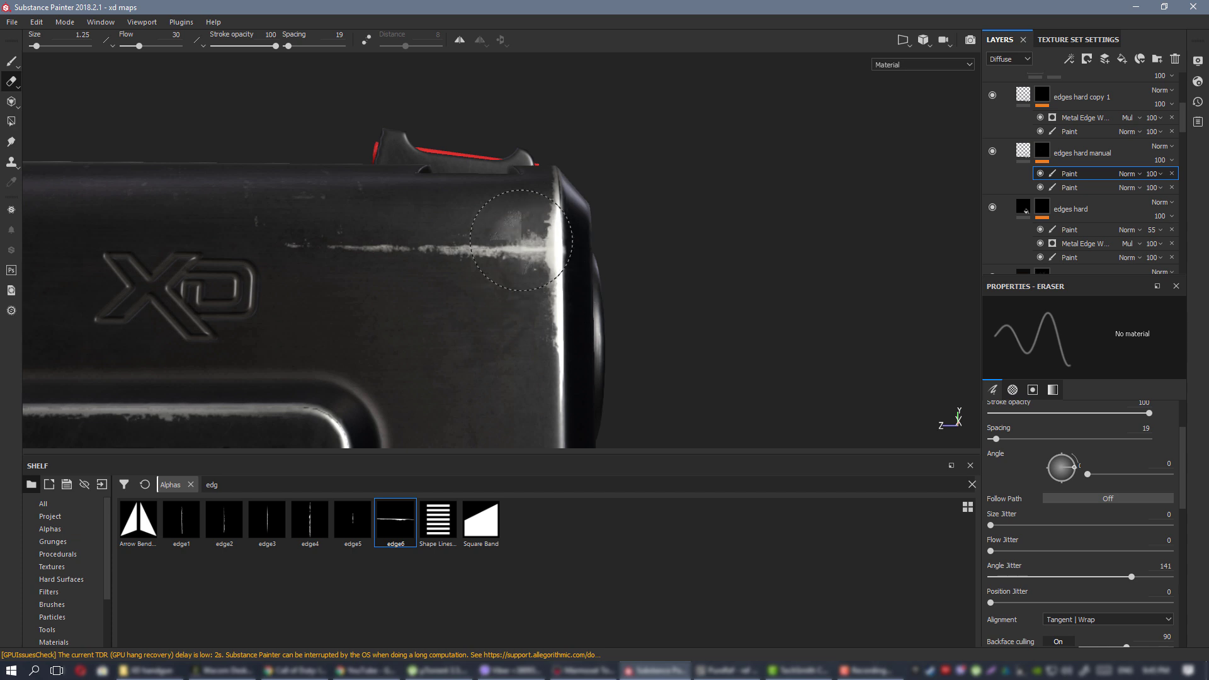
right_click_drag(576, 211, 372, 187, "alt")
left_click_drag(655, 205, 522, 226, "alt")
mouse_move(521, 227)
right_mouse_down("alt")
mouse_move(661, 284)
mouse_move(647, 291)
right_mouse_up("alt")
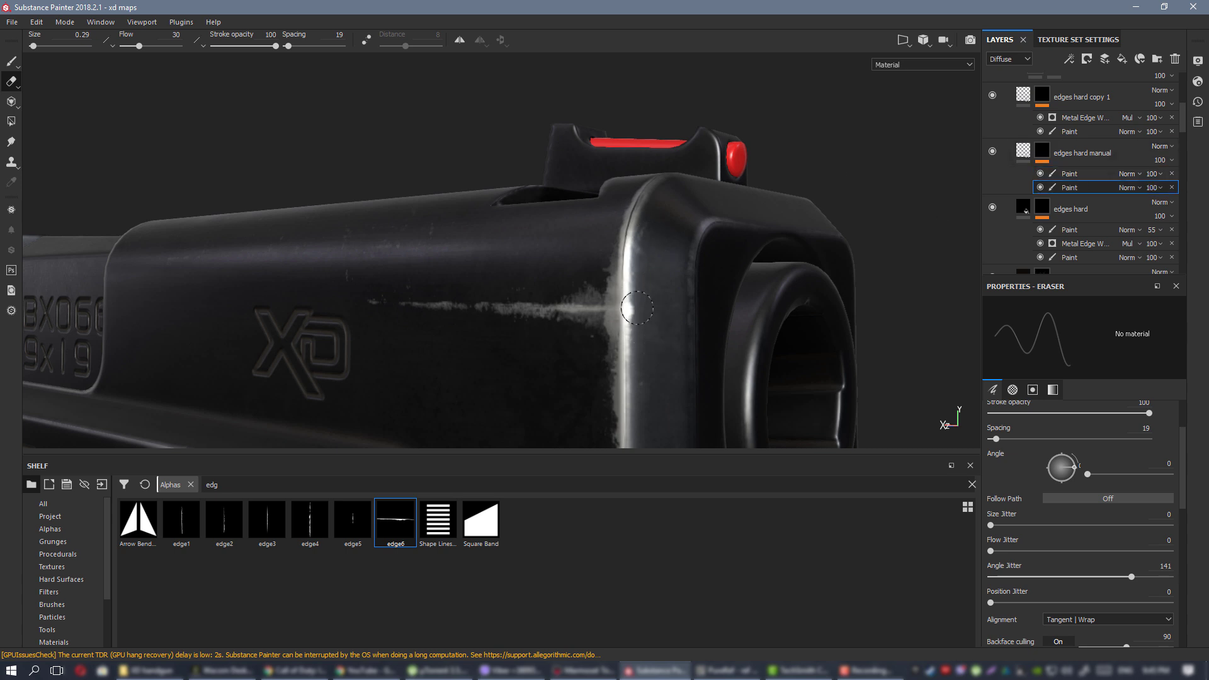
Inspect the edge wear on the slide from several distances and angles and under rotated lighting.
right_click_drag(641, 373, 50, 135, "alt")
left_click_drag(507, 217, 673, 181, "alt")
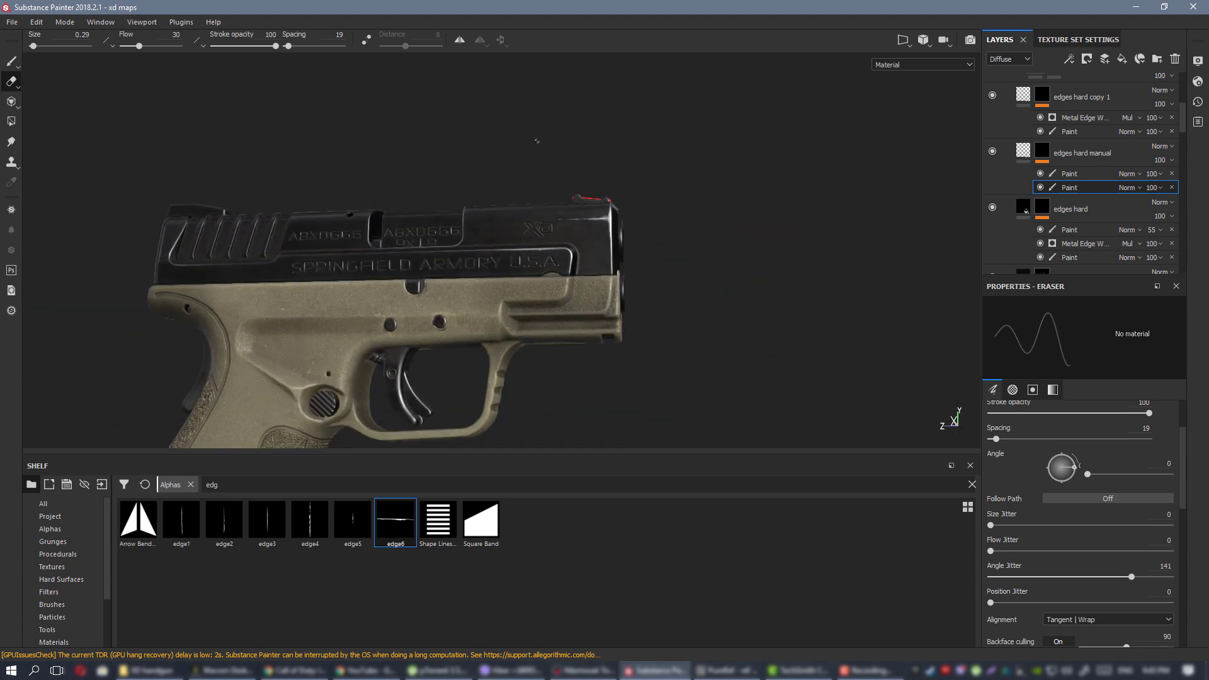
left_click_drag(536, 141, 451, 217, "alt")
right_click_drag(450, 218, 521, 215, "shift")
left_click_drag(755, 223, 611, 242, "alt")
right_click_drag(610, 242, 511, 242, "shift")
left_click_drag(604, 258, 554, 236, "alt")
right_click_drag(554, 236, 578, 269, "alt")
left_click_drag(578, 269, 594, 243, "alt")
right_click_drag(463, 296, 410, 258, "alt")
mouse_move(409, 258)
left_mouse_down("alt")
mouse_move(369, 243)
mouse_move(416, 251)
left_mouse_up("alt")
right_click_drag(416, 251, 491, 242, "alt")
left_click_drag(491, 220, 435, 236, "alt")
right_click_drag(409, 188, 450, 207, "alt")
left_click_drag(450, 207, 557, 217, "alt")
right_click_drag(557, 218, 589, 236, "alt")
Darken the specular colour of the edges hard manual fill to a mid grey.
left_click(1023, 151)
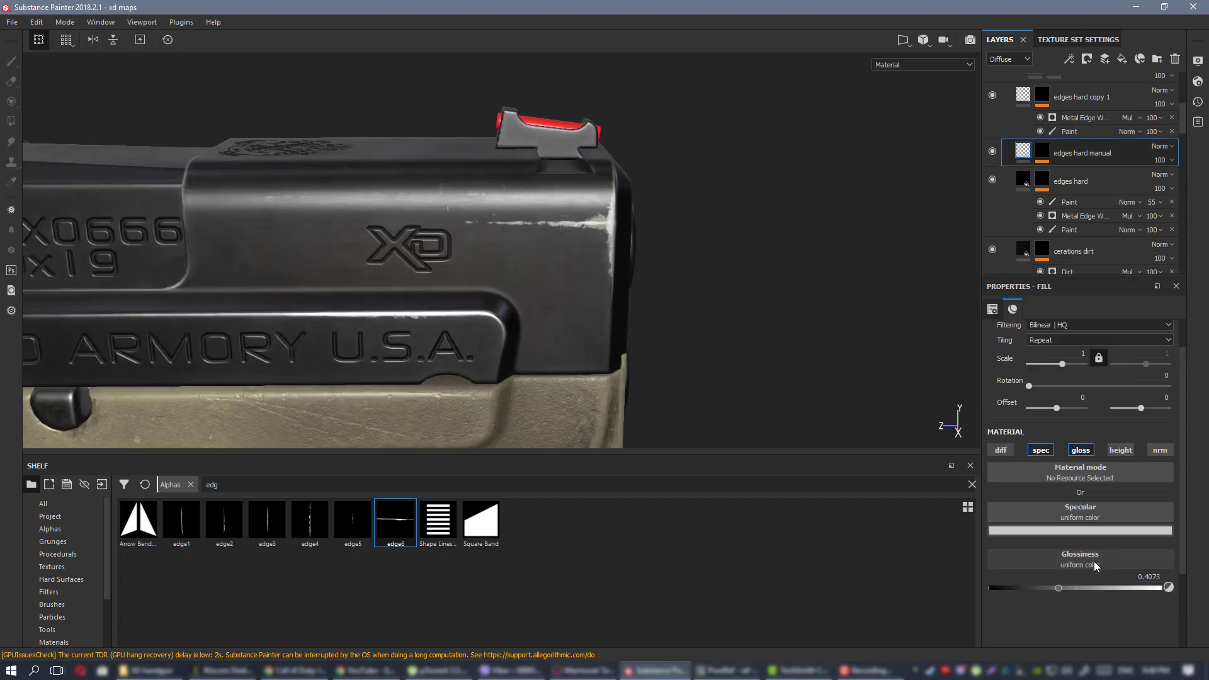
left_click(1075, 532)
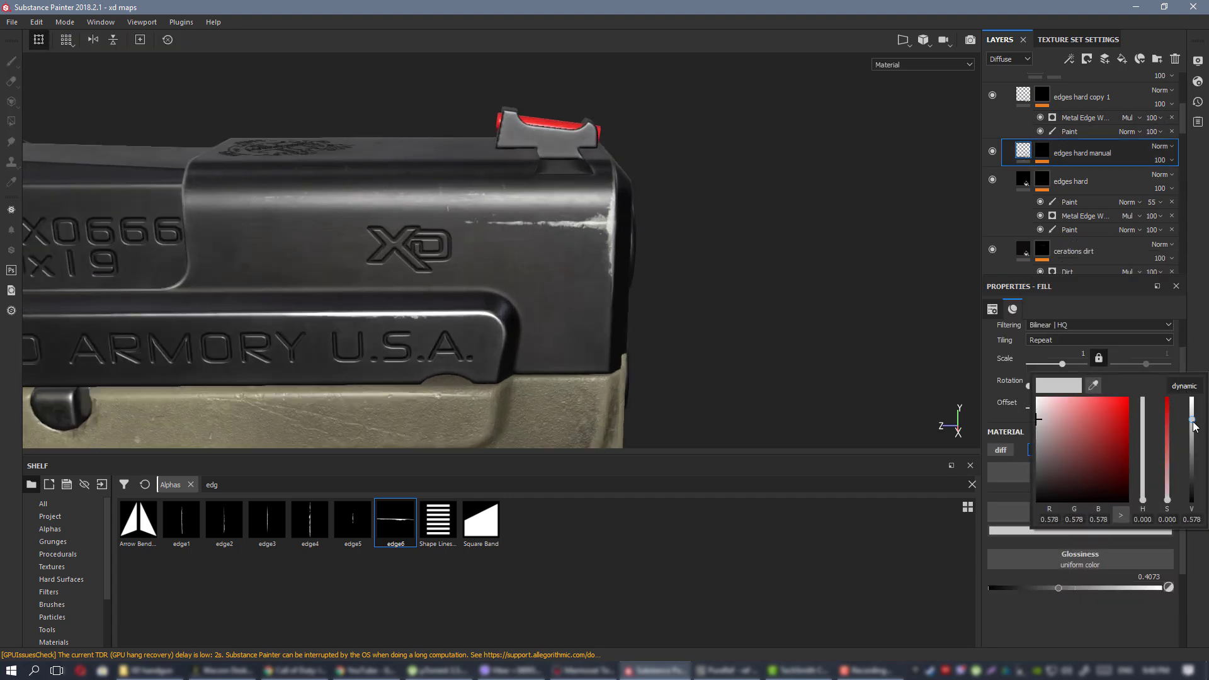
left_click_drag(1194, 434, 1196, 452)
right_click_drag(618, 307, 516, 310, "alt")
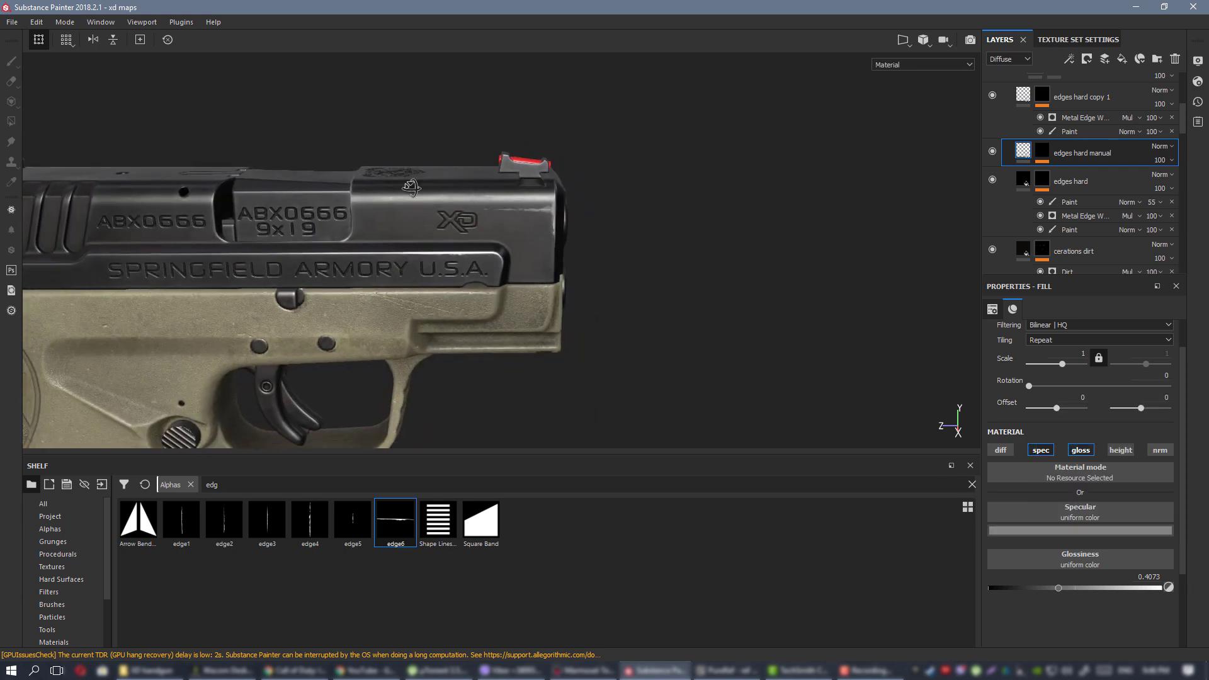
left_click_drag(743, 308, 691, 318, "alt")
right_click_drag(690, 319, 640, 346, "alt")
left_click_drag(640, 347, 642, 292, "alt")
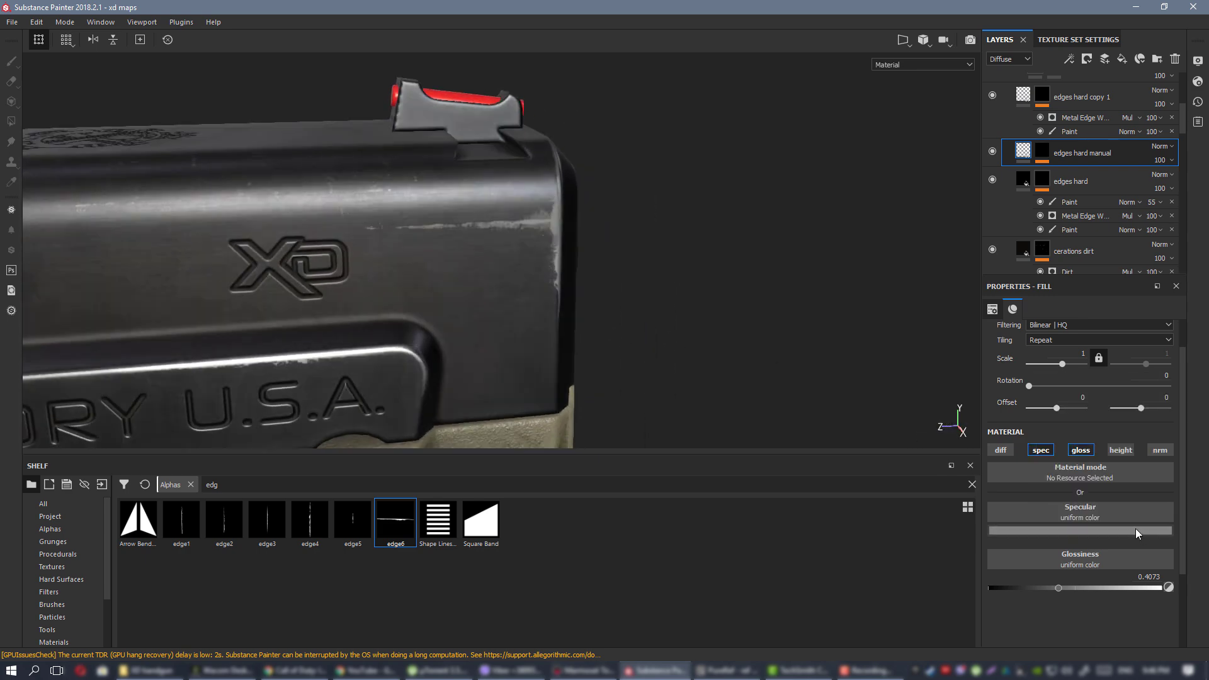
left_click(1135, 531)
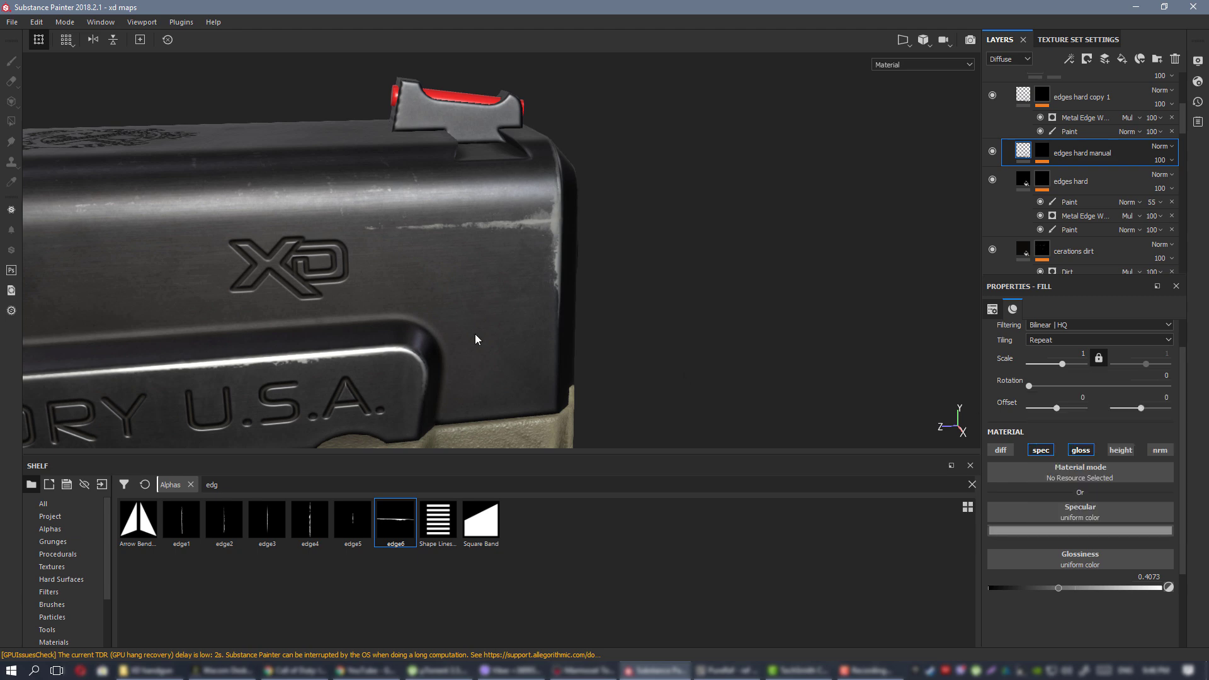
Examine the darkened wear around the XD logo and front edge from near and far.
right_click_drag(475, 337, 314, 277, "alt")
left_click_drag(314, 277, 225, 291, "alt")
right_click_drag(225, 291, 376, 246, "alt")
middle_click_drag(376, 246, 382, 205, "alt")
right_click_drag(383, 204, 585, 312, "alt")
left_click_drag(585, 312, 542, 277, "alt")
right_click_drag(468, 204, 607, 238, "alt")
left_click_drag(607, 237, 582, 305, "alt")
Display only the specular channel and examine the wear on the slide's side and muzzle end.
key("c")
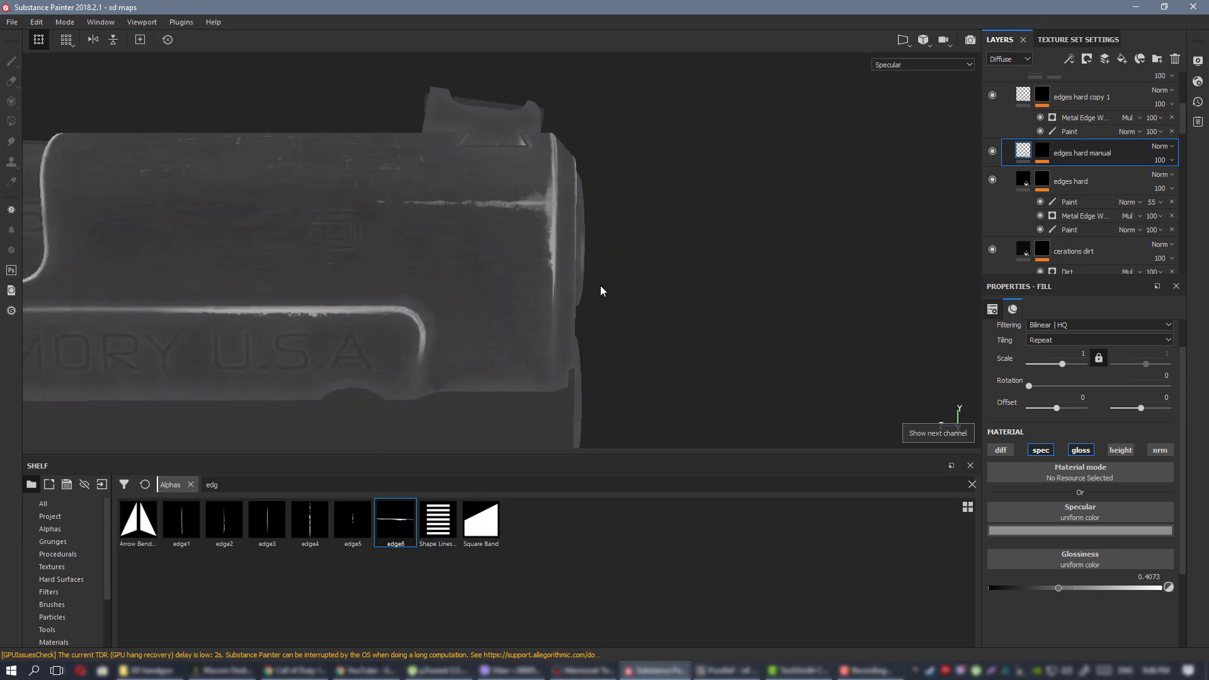
right_click(582, 275)
right_click_drag(353, 224, 207, 173, "alt")
left_click_drag(453, 227, 371, 220, "alt")
right_click_drag(501, 221, 605, 268, "alt")
left_click_drag(699, 287, 774, 290, "alt")
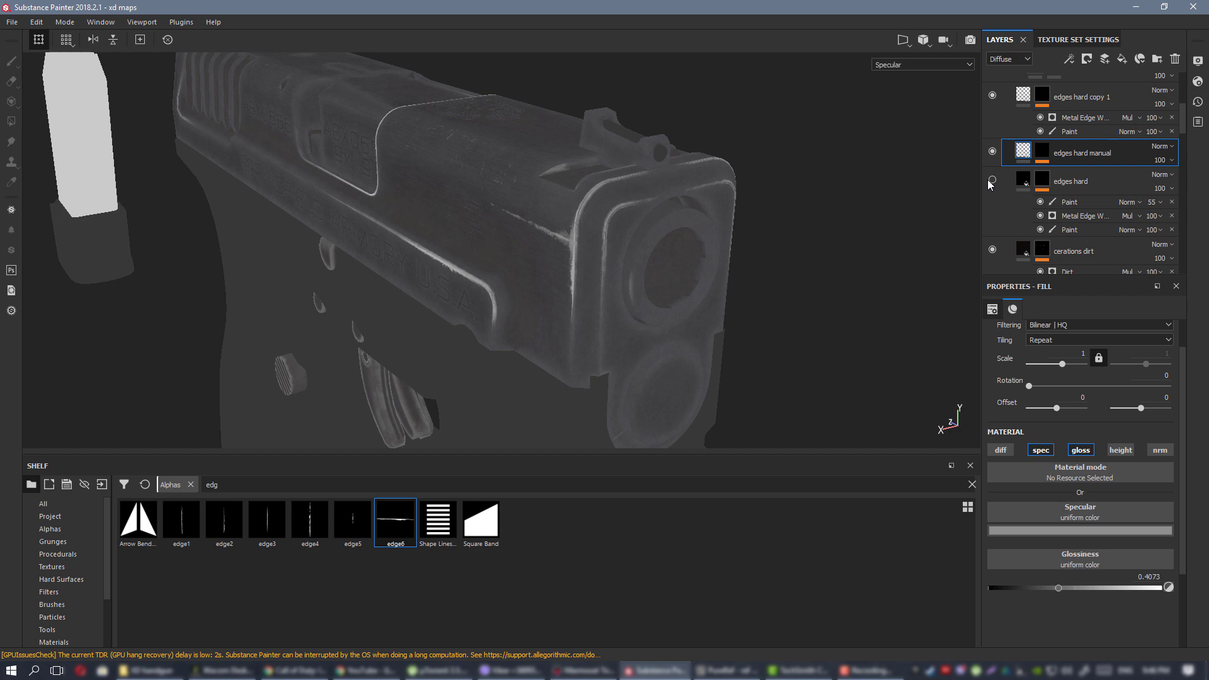
Toggle the visibility of the edges hard, cerations and edges hard manual layers to compare their contribution to the wear.
left_click(992, 181)
left_click(993, 249)
scroll(1001, 246, "down", 2)
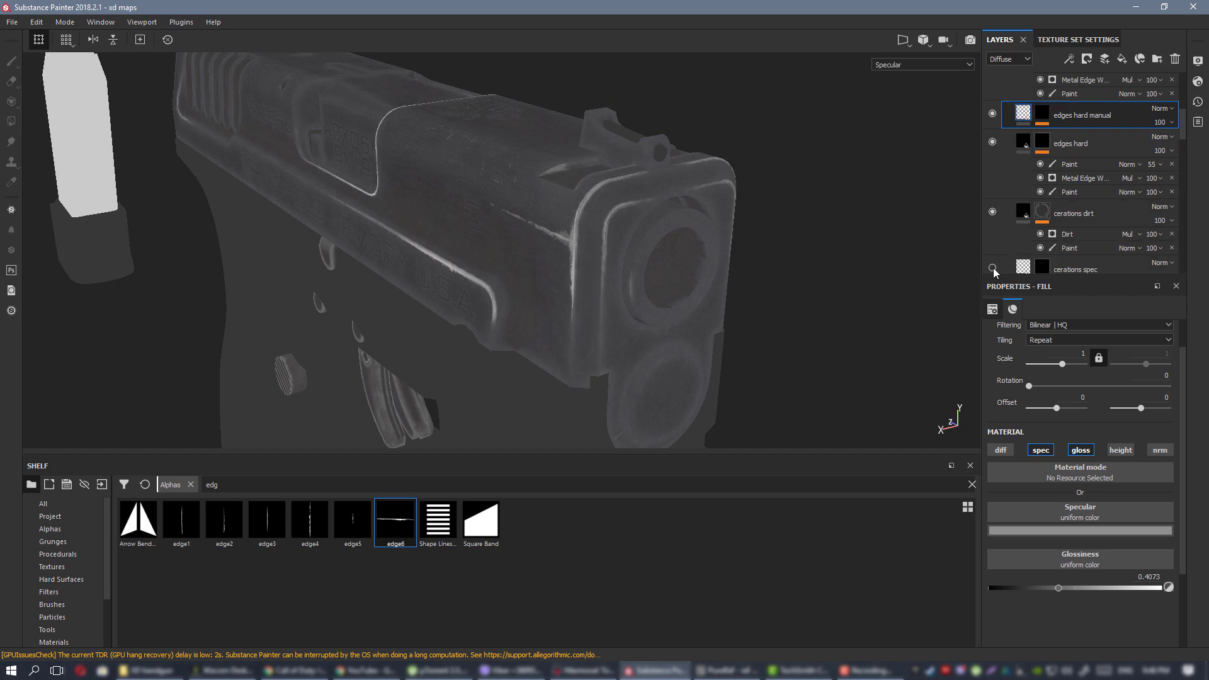
left_click(992, 268)
scroll(1001, 239, "down", 4)
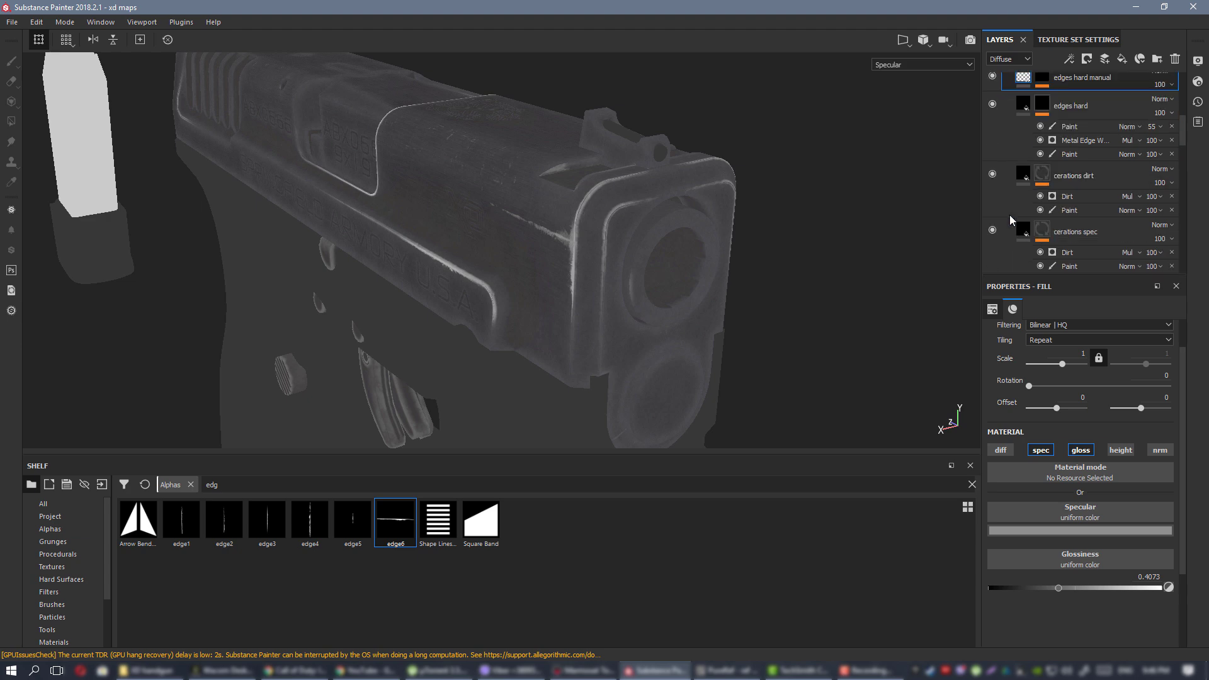
scroll(1002, 229, "up", 8)
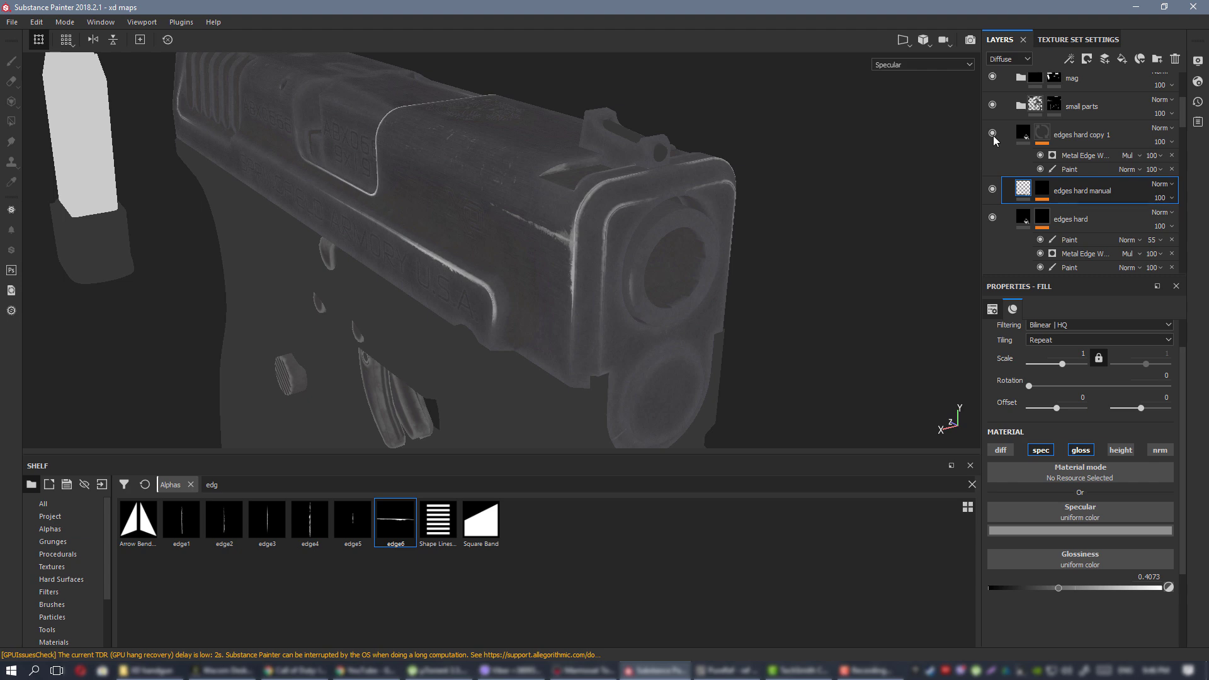
left_click(992, 189)
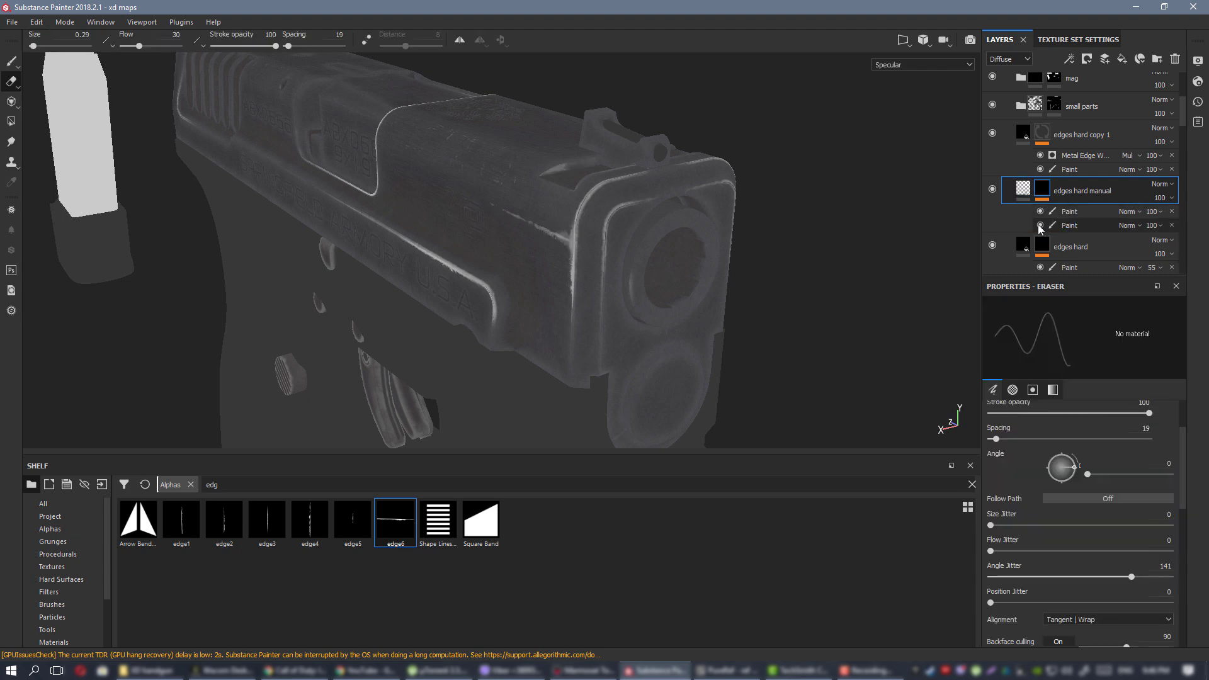
left_click(1039, 225)
left_click(1040, 226)
Erase stray wear near the front sight on the lower paint of edges hard manual, with eraser size 1.15 and flow 100.
left_click(1083, 227)
right_click_drag(647, 262, 592, 199, "alt")
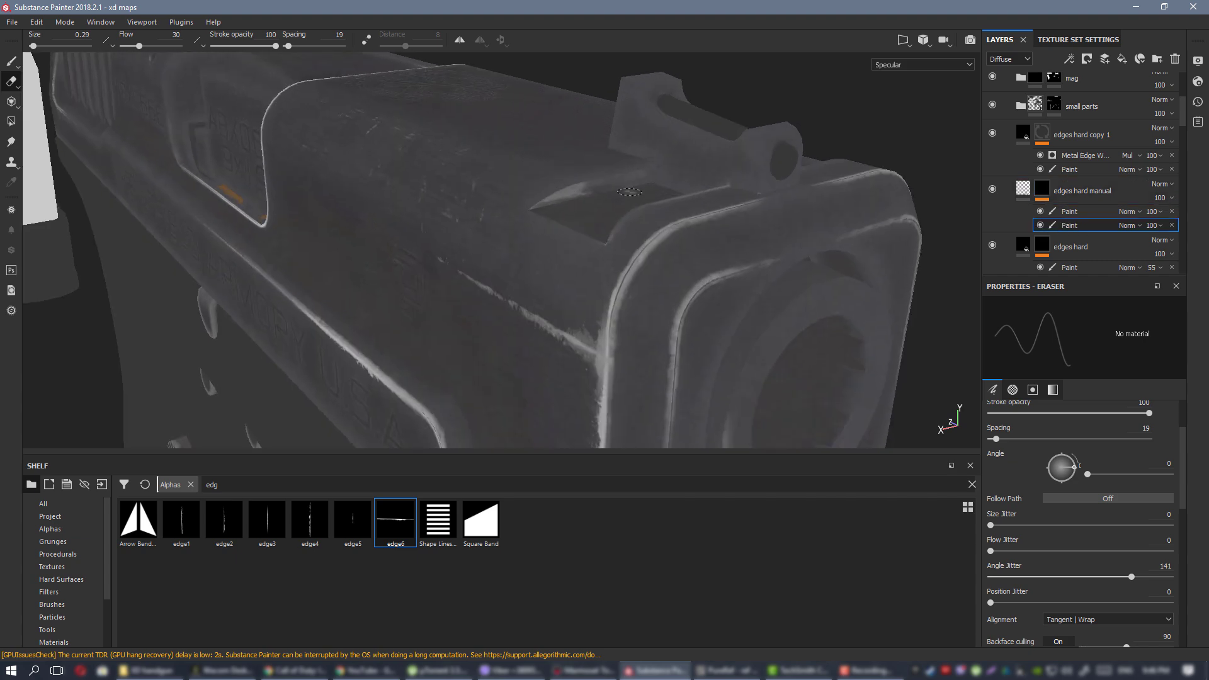
mouse_move(592, 199)
left_mouse_down("alt")
mouse_move(542, 190)
mouse_move(580, 190)
left_mouse_up("alt")
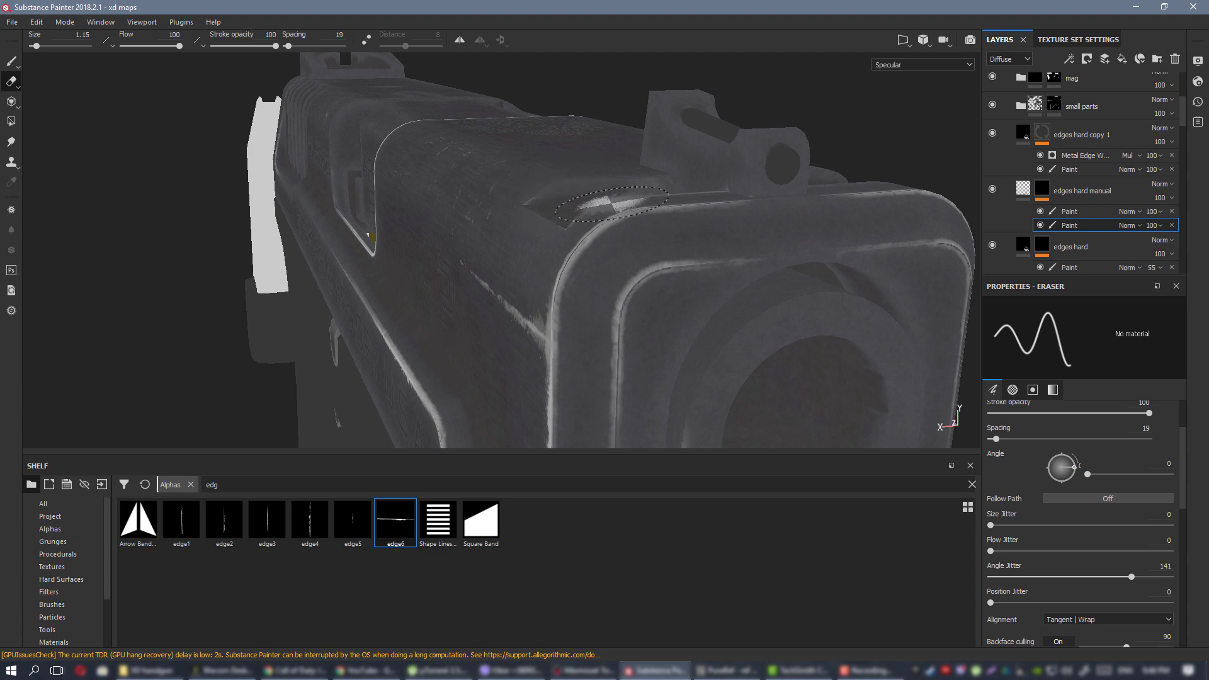
left_click_drag(611, 204, 755, 207, "alt")
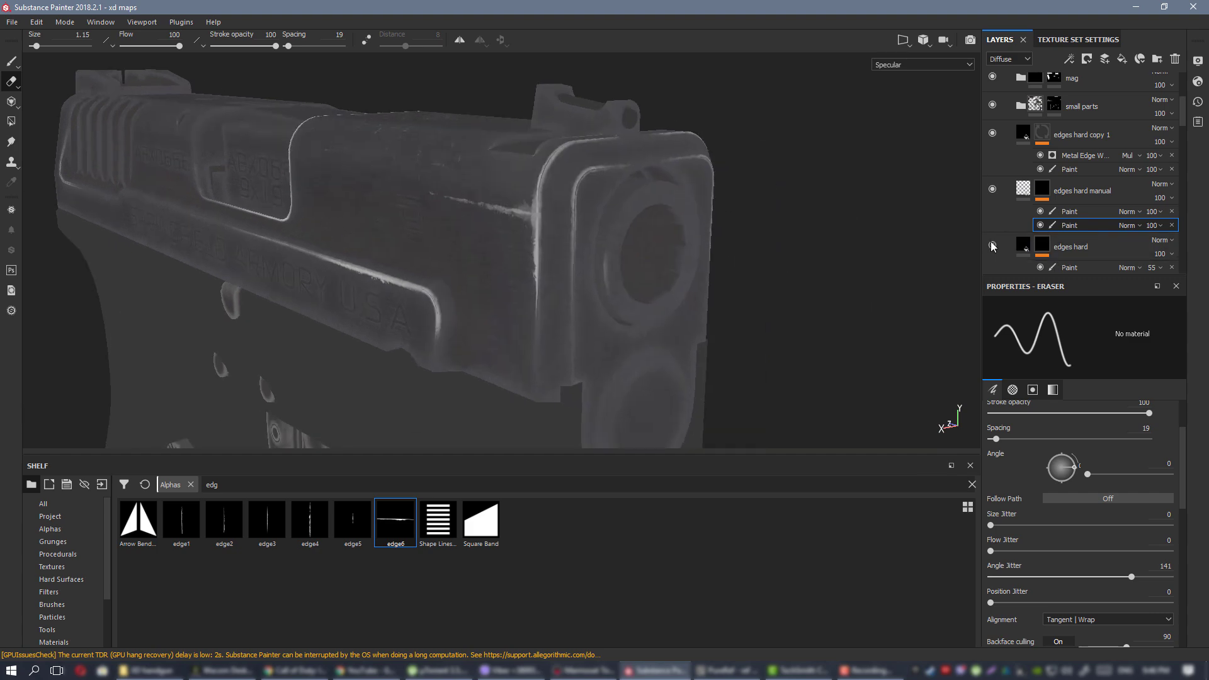
Check the edges hard layer's visibility and its paint effects, and view the slide's opposite side.
left_click(992, 245)
left_click(992, 245)
left_click(1070, 267)
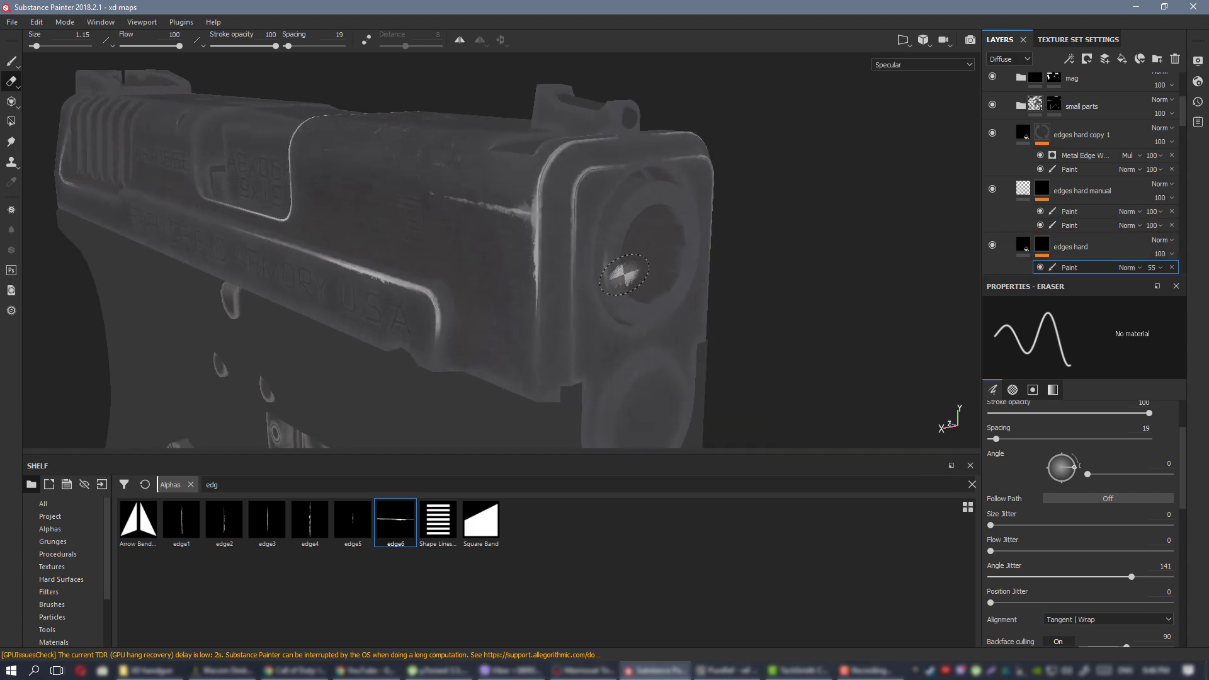
scroll(1054, 230, "down", 4)
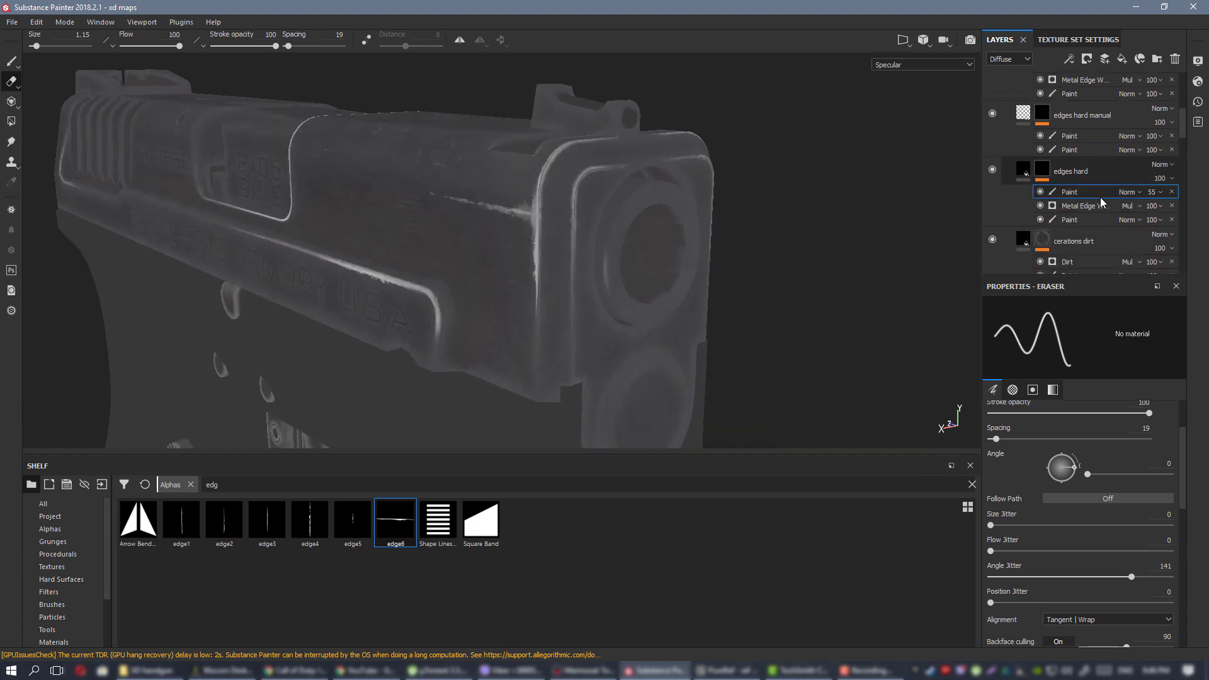
left_click(1040, 222)
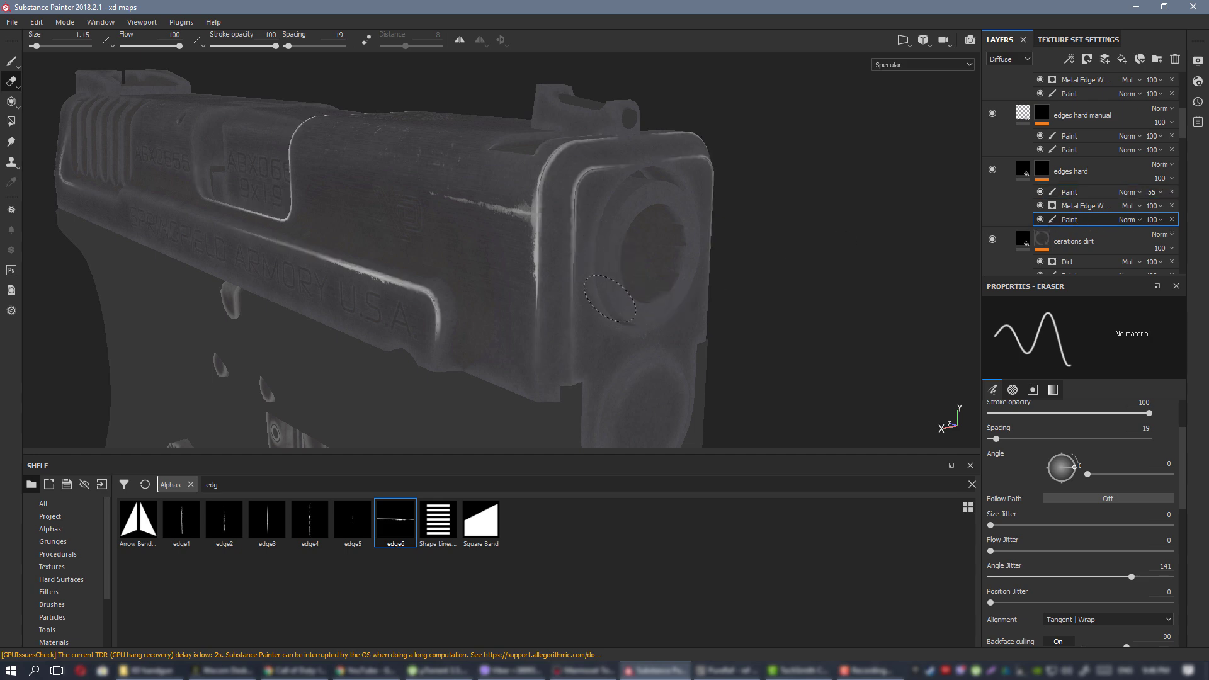
left_click_drag(609, 299, 649, 234, "alt")
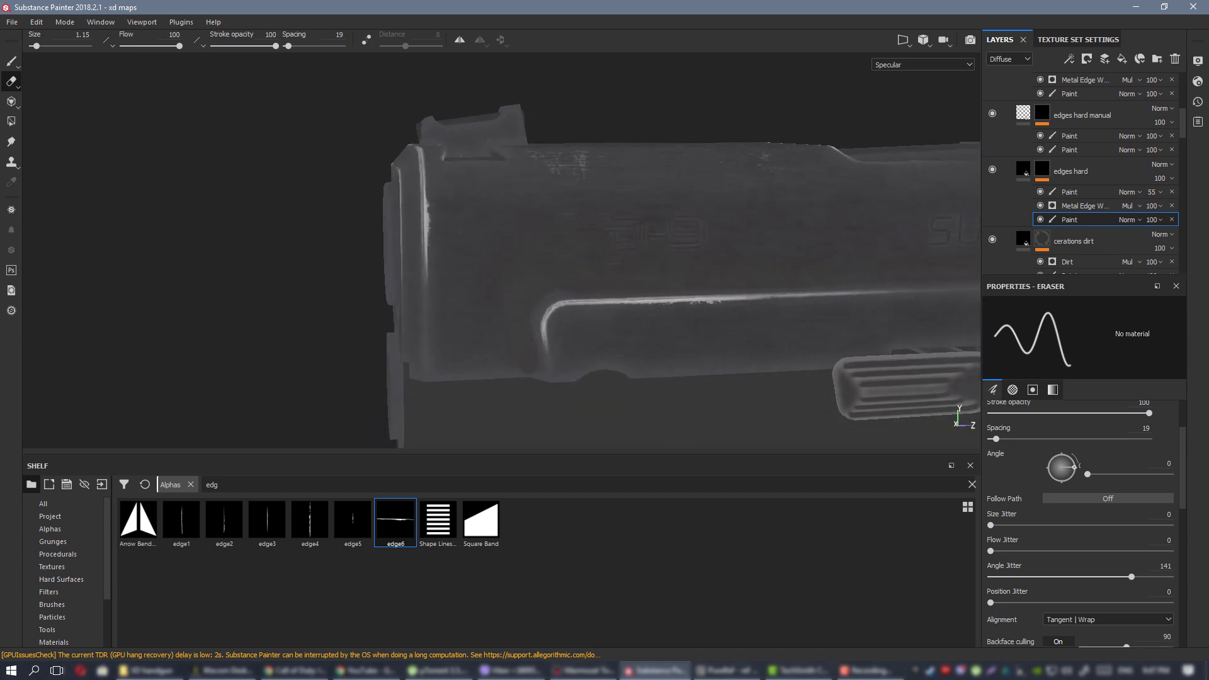
Stamp a TexturesCom scratch alpha across the slide's front side on the lower paint of edges hard manual, at brush size 4.96.
left_click(1070, 149)
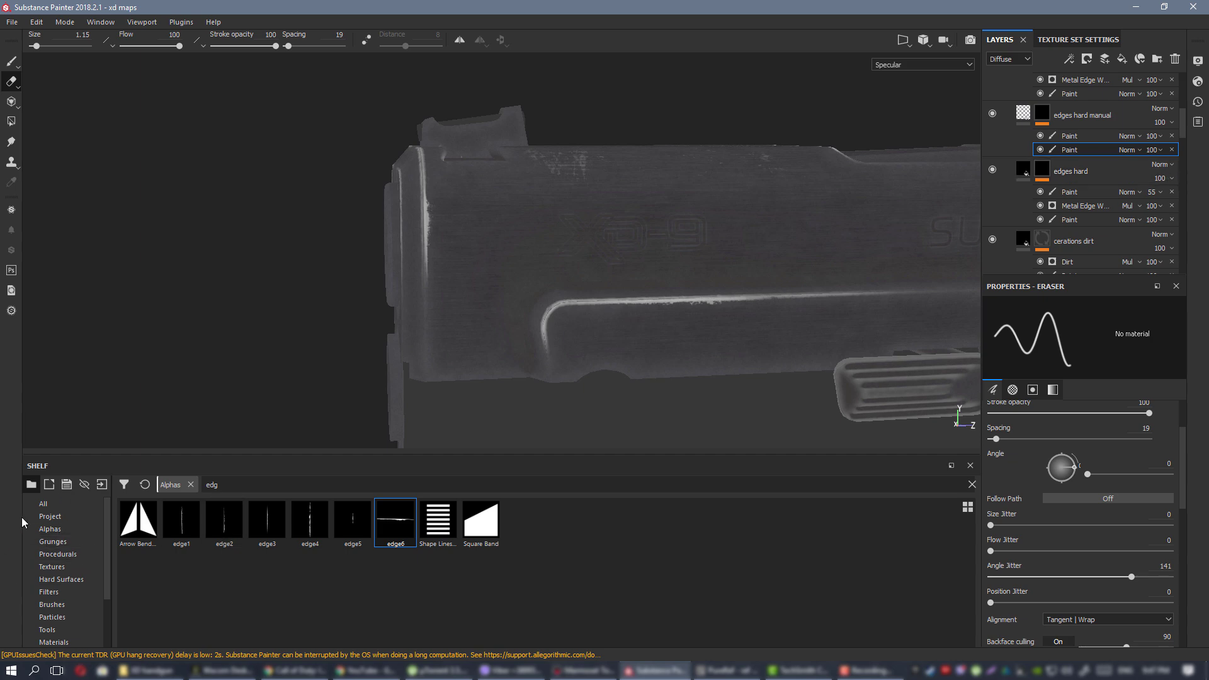
left_click(11, 63)
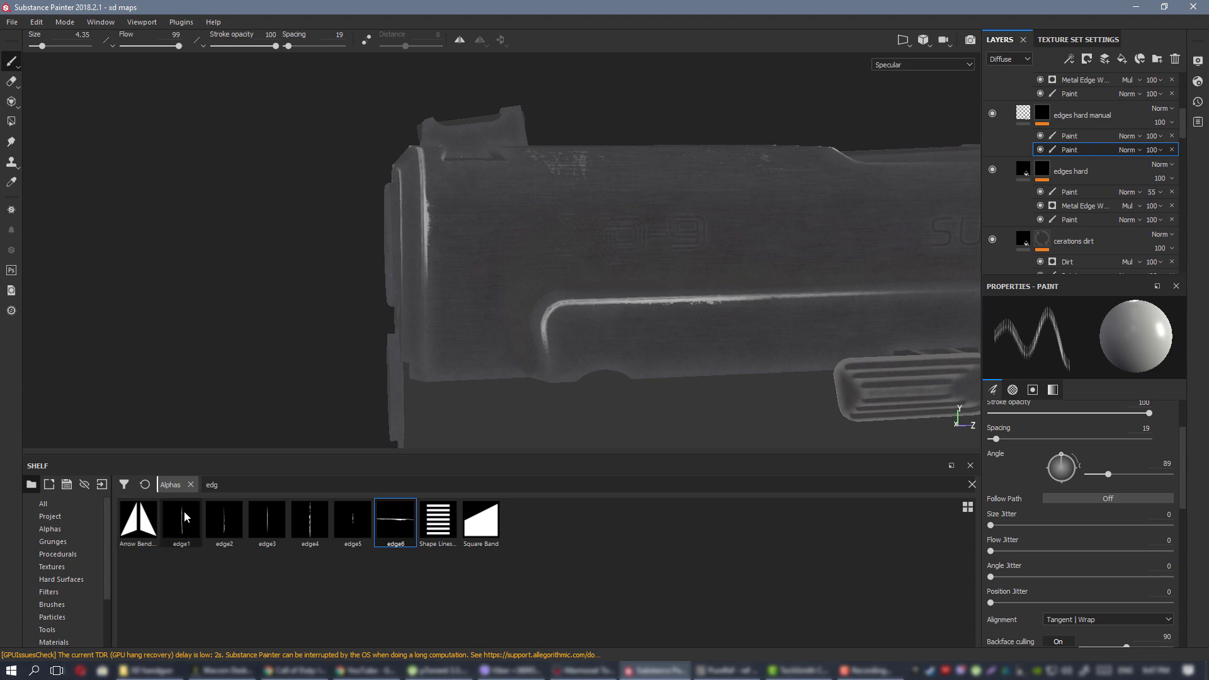
left_click(49, 529)
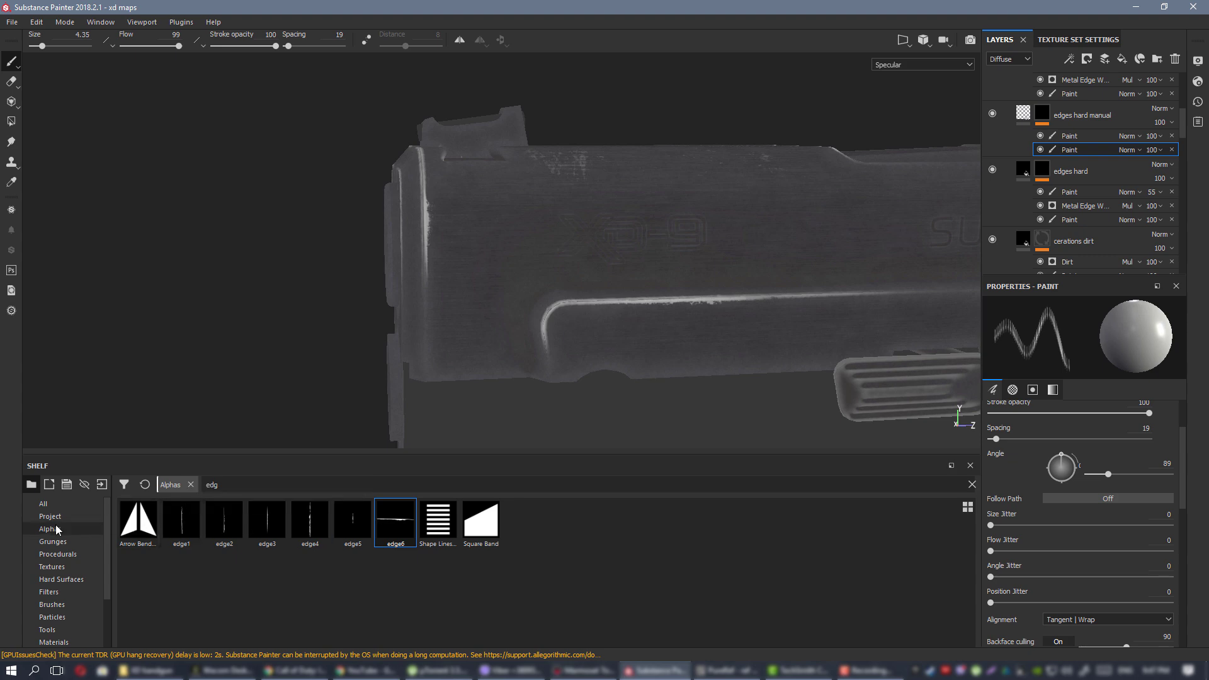
scroll(504, 578, "down", 15)
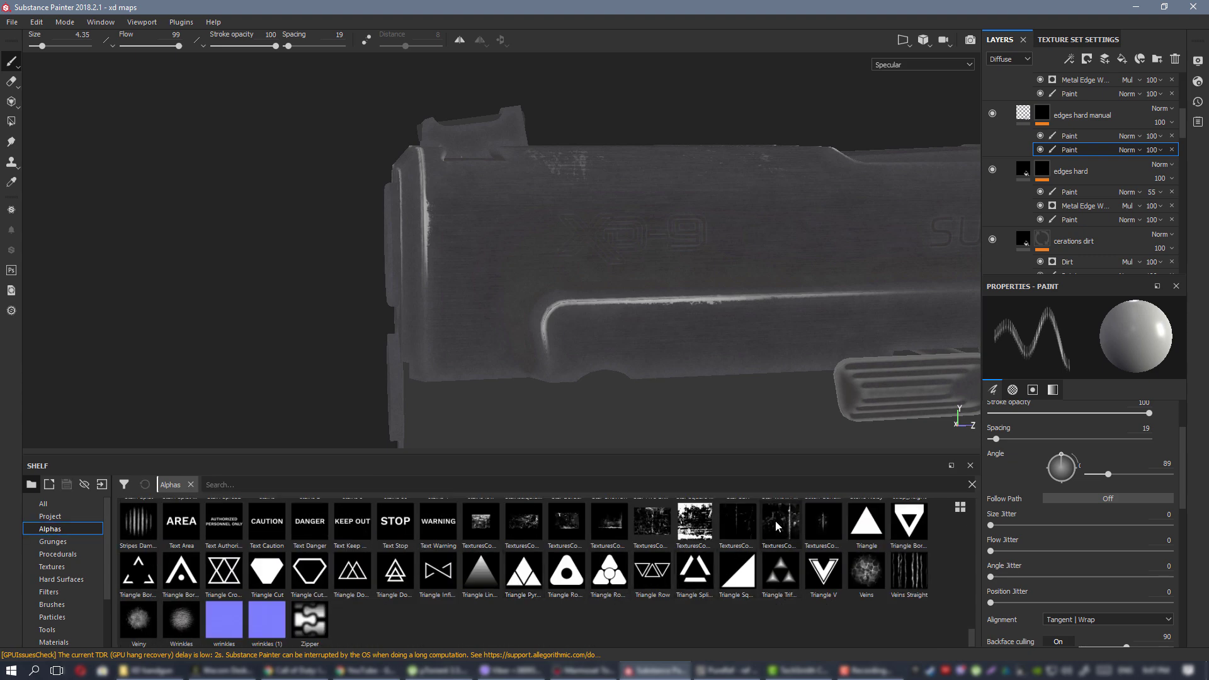
left_click(727, 518)
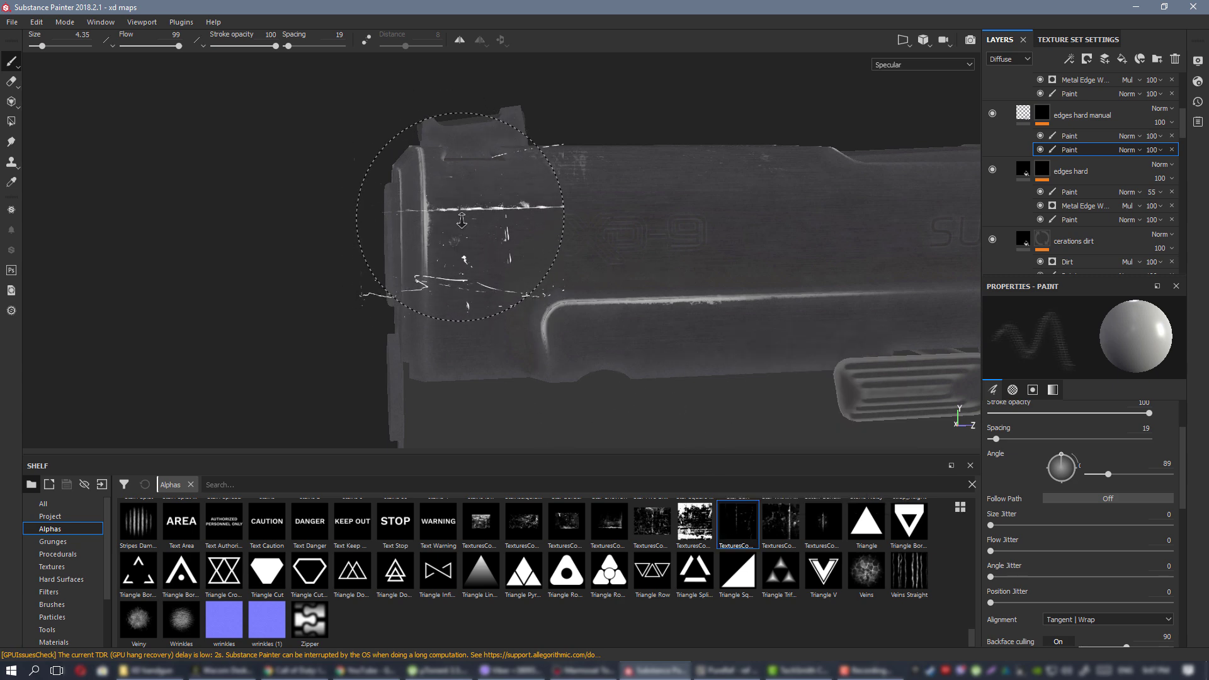
scroll(455, 240, "up", 3)
left_click_drag(481, 277, 488, 220, "ctrl")
right_click_drag(488, 212, 486, 209, "ctrl")
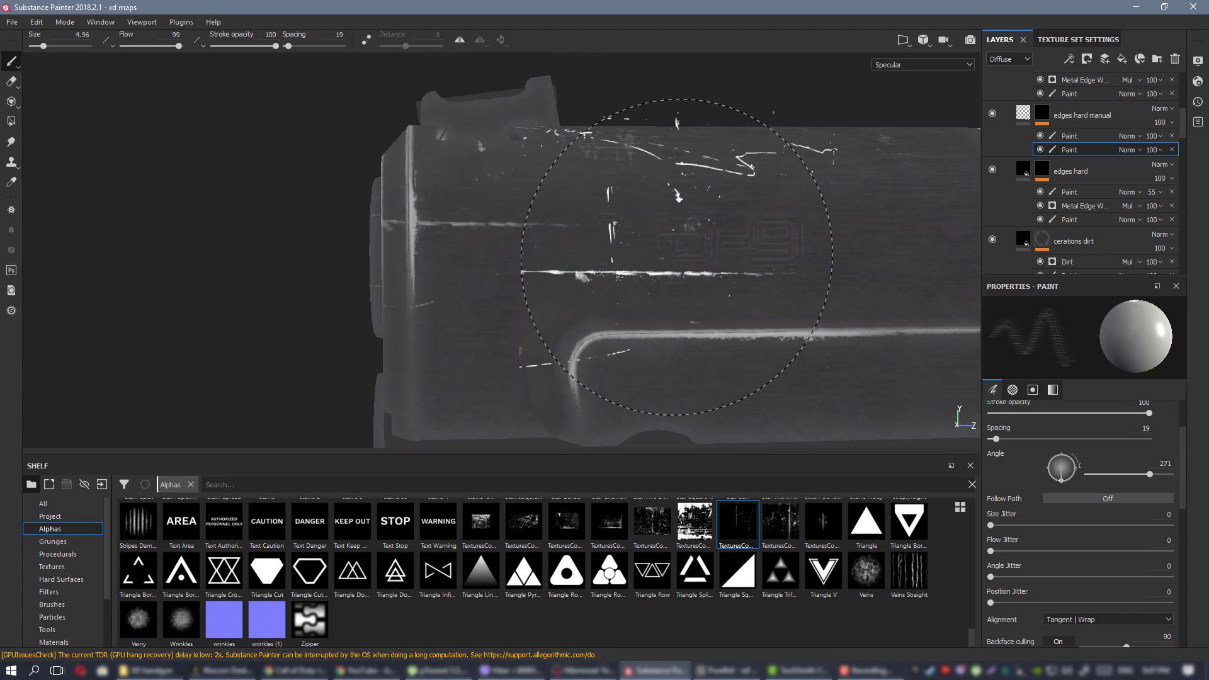
mouse_move(661, 157)
left_mouse_down("alt")
mouse_move(586, 202)
mouse_move(624, 233)
left_mouse_up("alt")
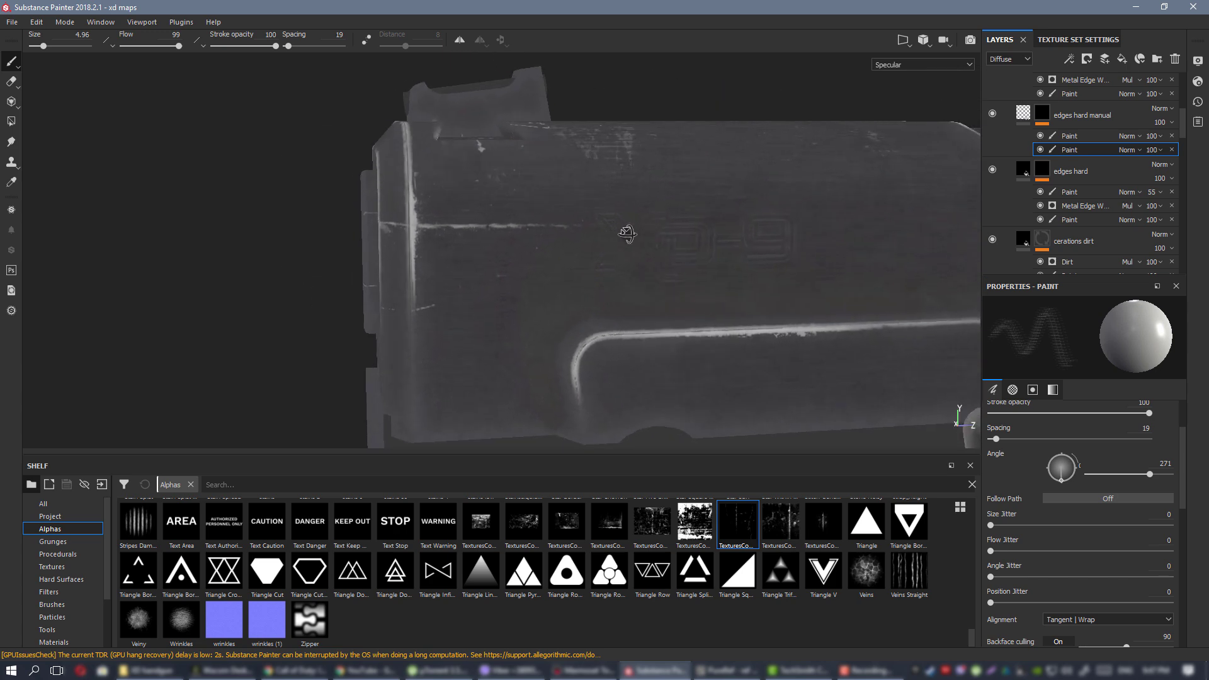
mouse_move(648, 121)
left_mouse_down("alt")
mouse_move(696, 257)
mouse_move(787, 261)
mouse_move(642, 275)
mouse_move(522, 214)
mouse_move(527, 202)
mouse_move(494, 208)
left_mouse_up("alt")
scroll(639, 271, "up", 4)
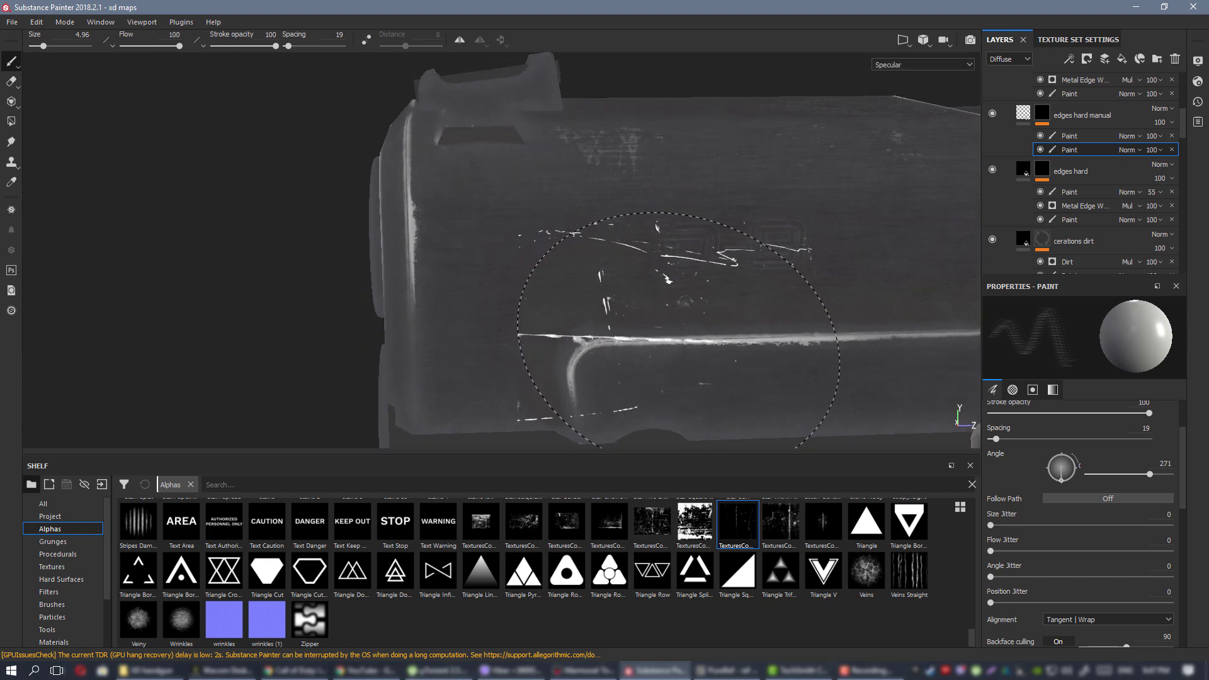
left_click_drag(679, 330, 757, 325, "alt")
Erase the stray scratch marks beneath the front sight with the eraser at size 1.15 and flow 100.
left_click(9, 81)
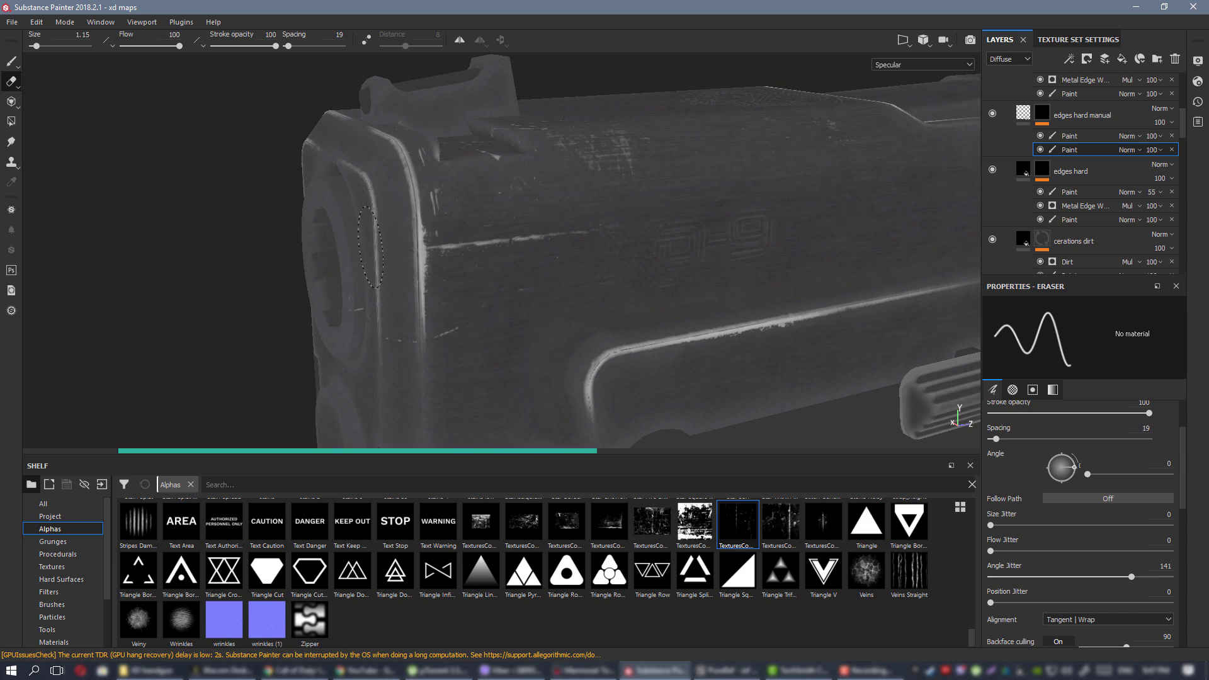
left_click_drag(413, 332, 408, 151, "alt")
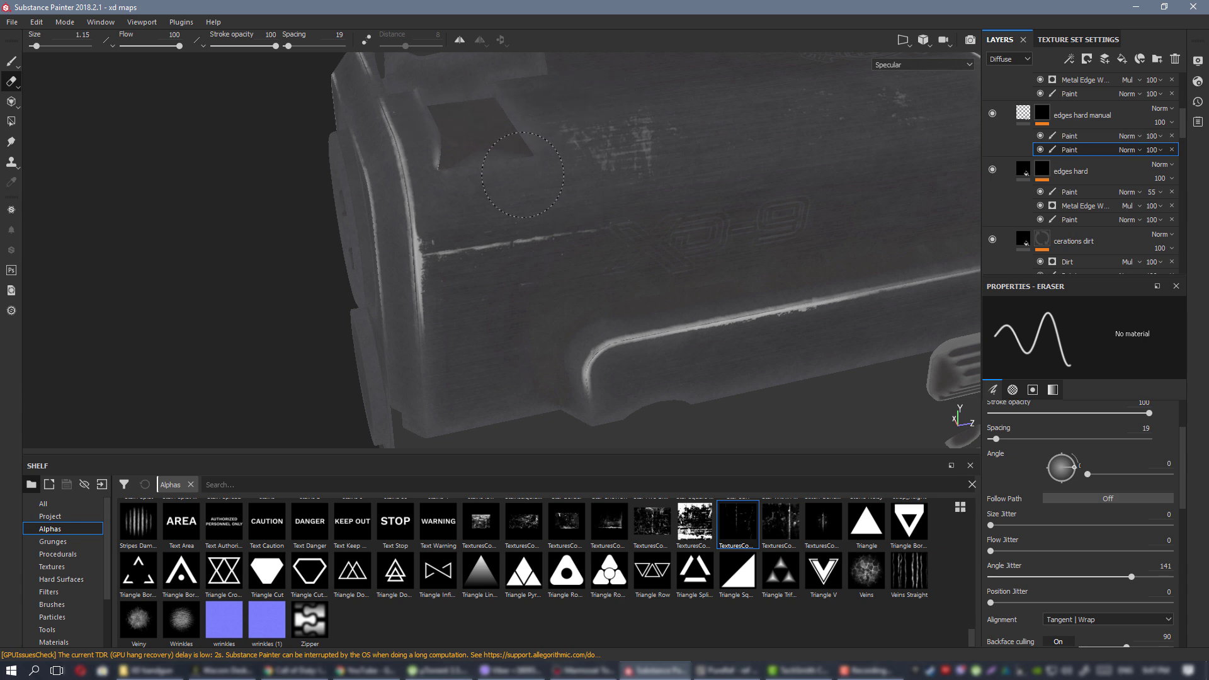
left_click_drag(639, 294, 579, 265, "alt")
right_click_drag(580, 265, 522, 277, "alt")
left_click_drag(907, 361, 881, 361, "alt")
right_click_drag(882, 361, 847, 368, "alt")
middle_click_drag(847, 368, 572, 289, "alt")
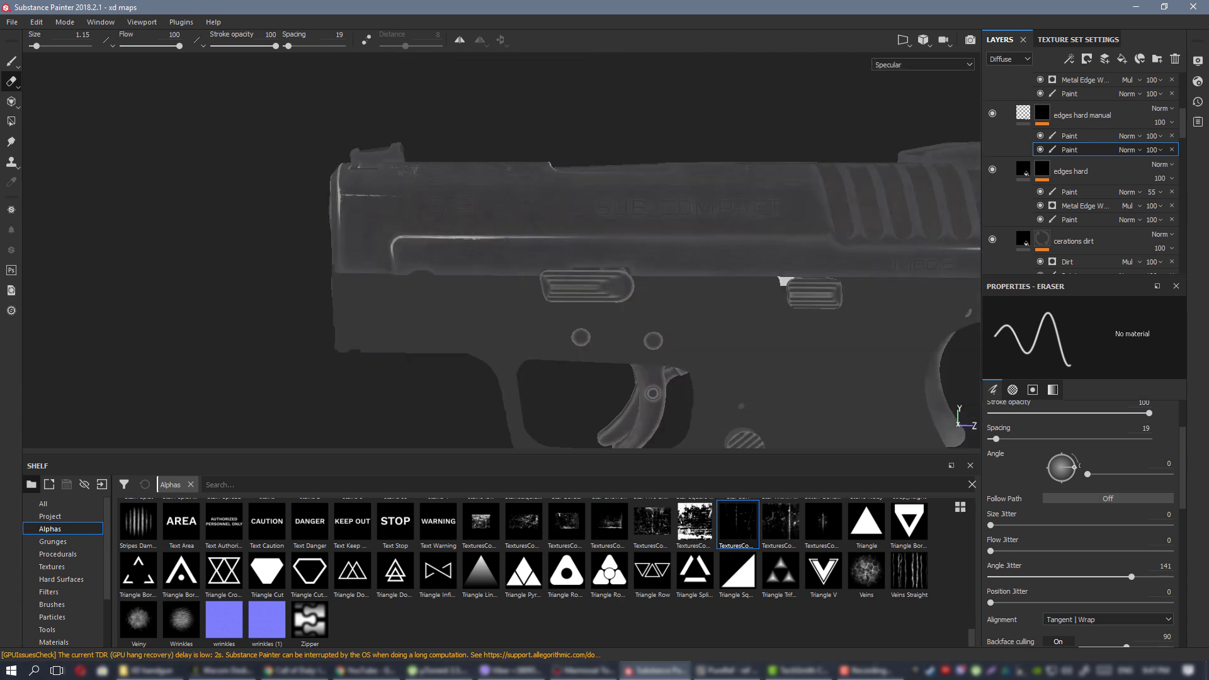
left_click_drag(572, 289, 667, 293, "alt")
right_click_drag(541, 251, 415, 265, "alt")
middle_click_drag(416, 264, 697, 337, "alt")
right_click_drag(696, 337, 625, 375, "alt")
left_click_drag(626, 376, 626, 290, "alt")
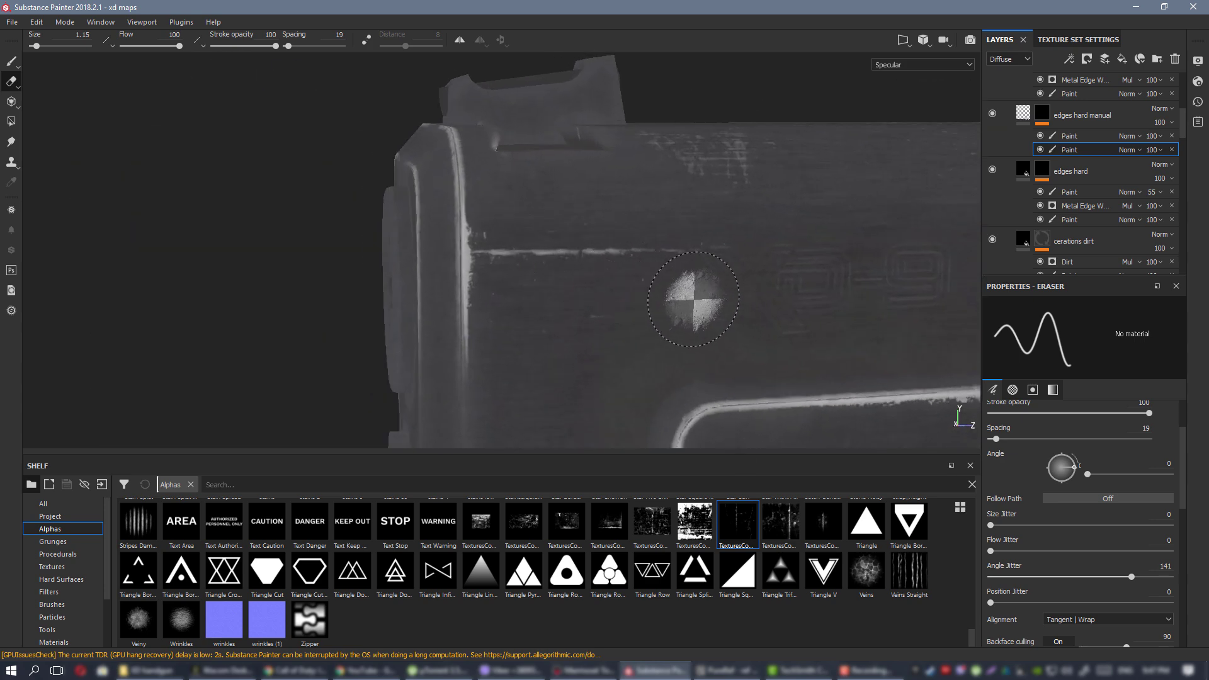
Erase the stray wear marks from both sides of the separate barrel's muzzle end, ending on the upper paint of edges hard manual.
right_click_drag(755, 303, 659, 170, "alt")
middle_click_drag(658, 170, 582, 416, "alt")
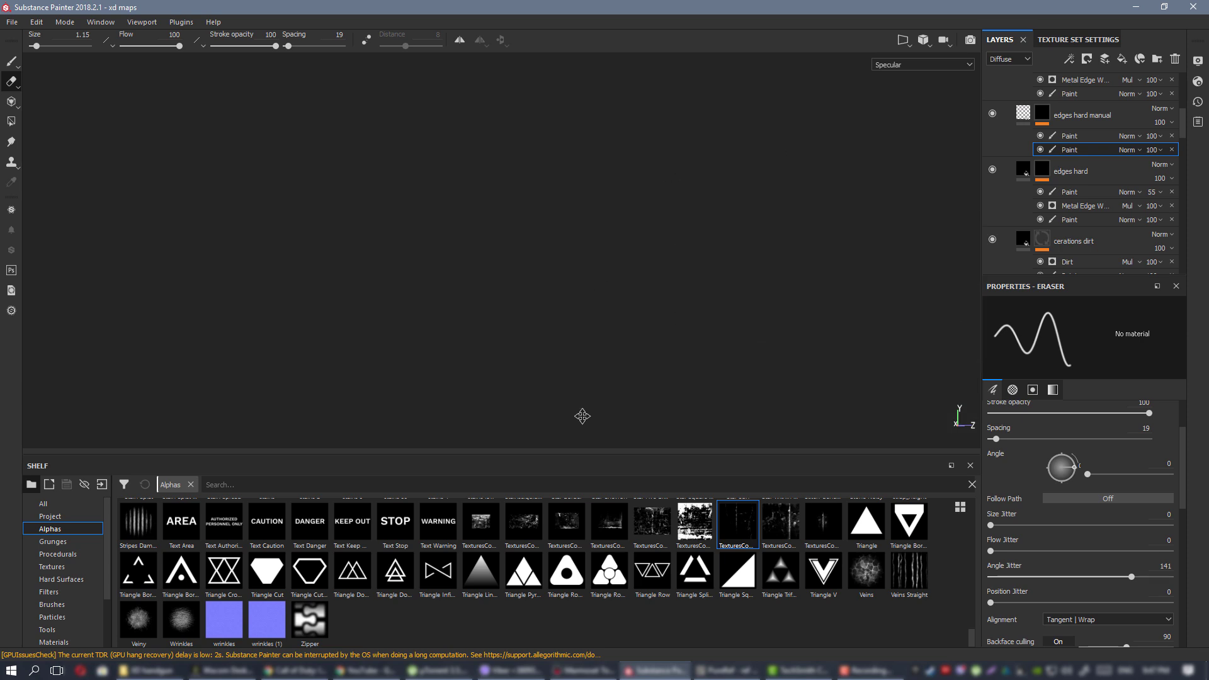
key("f")
right_click_drag(688, 325, 636, 377, "alt")
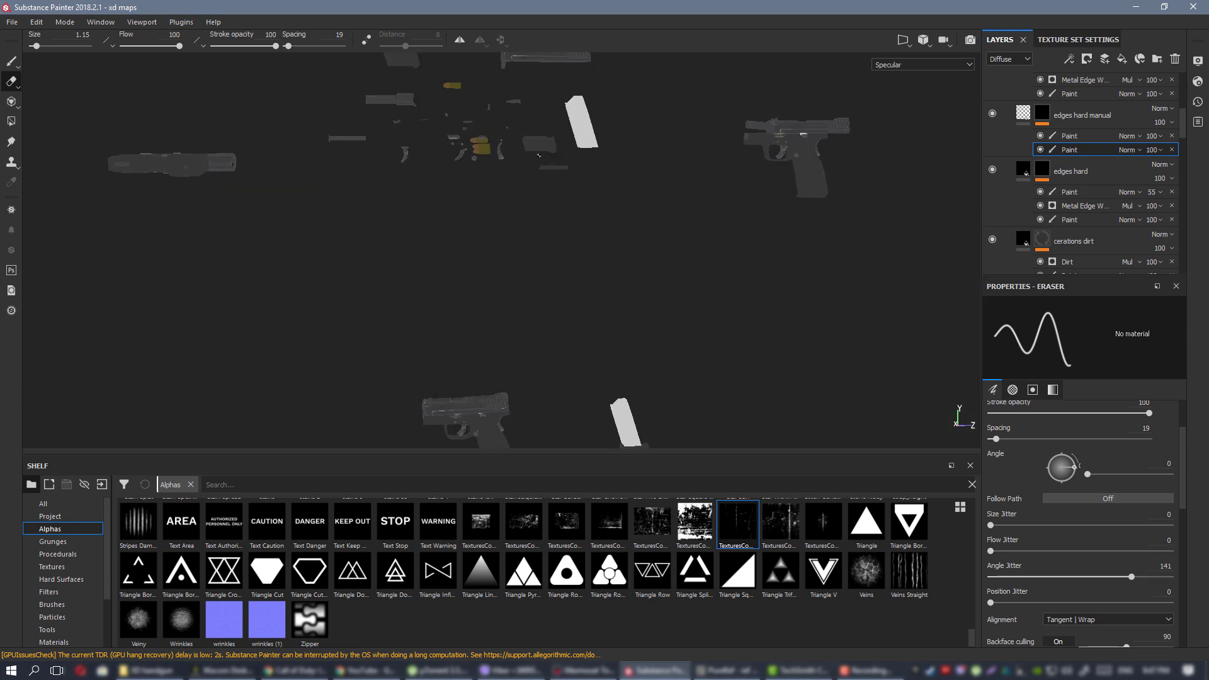
middle_click_drag(522, 215, 546, 264, "alt")
right_click_drag(546, 265, 487, 308, "alt")
middle_click_drag(488, 309, 743, 491, "alt")
right_click_drag(504, 217, 593, 291, "alt")
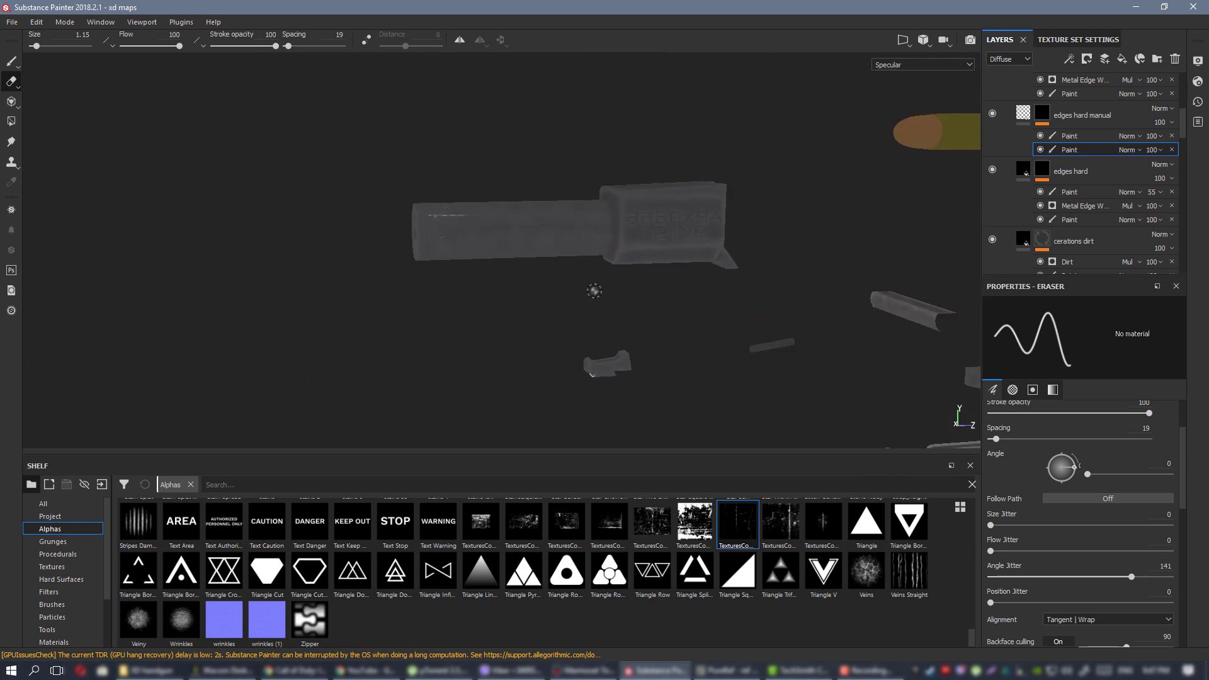
mouse_move(580, 272)
left_mouse_down("alt")
mouse_move(494, 208)
mouse_move(547, 217)
left_mouse_up("alt")
left_click_drag(448, 185, 1097, 208, "alt")
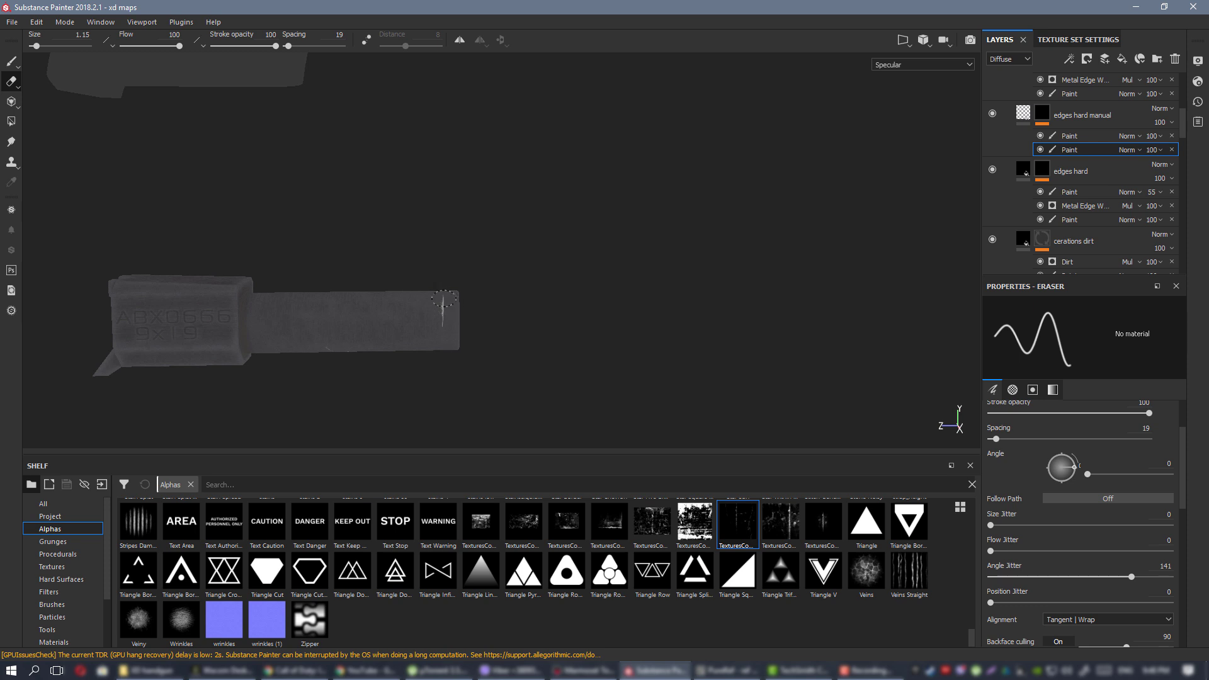
left_click_drag(441, 304, 451, 348, "alt")
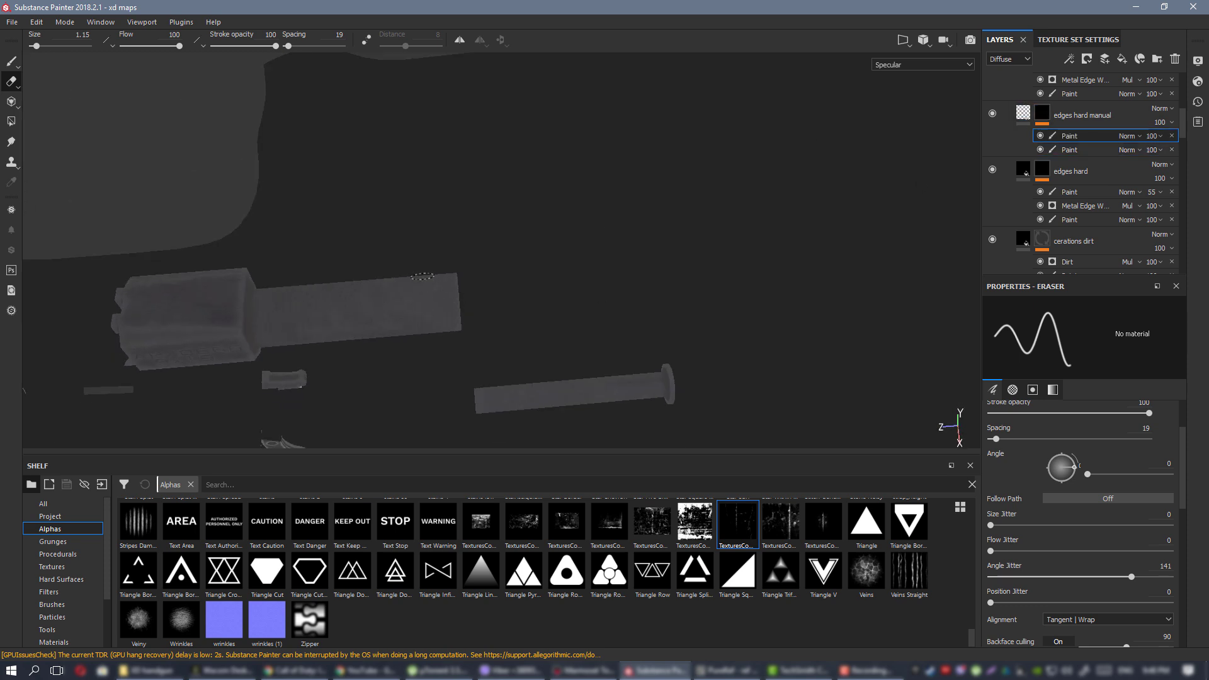
Try a denser TexturesCom scratch alpha at brush size 4.96 on the front side of the slide without its sight.
left_click_drag(291, 177, 628, 396, "alt")
mouse_move(628, 396)
right_mouse_down("alt")
mouse_move(666, 340)
mouse_move(667, 309)
right_mouse_up("alt")
right_click_drag(492, 226, 539, 320, "alt")
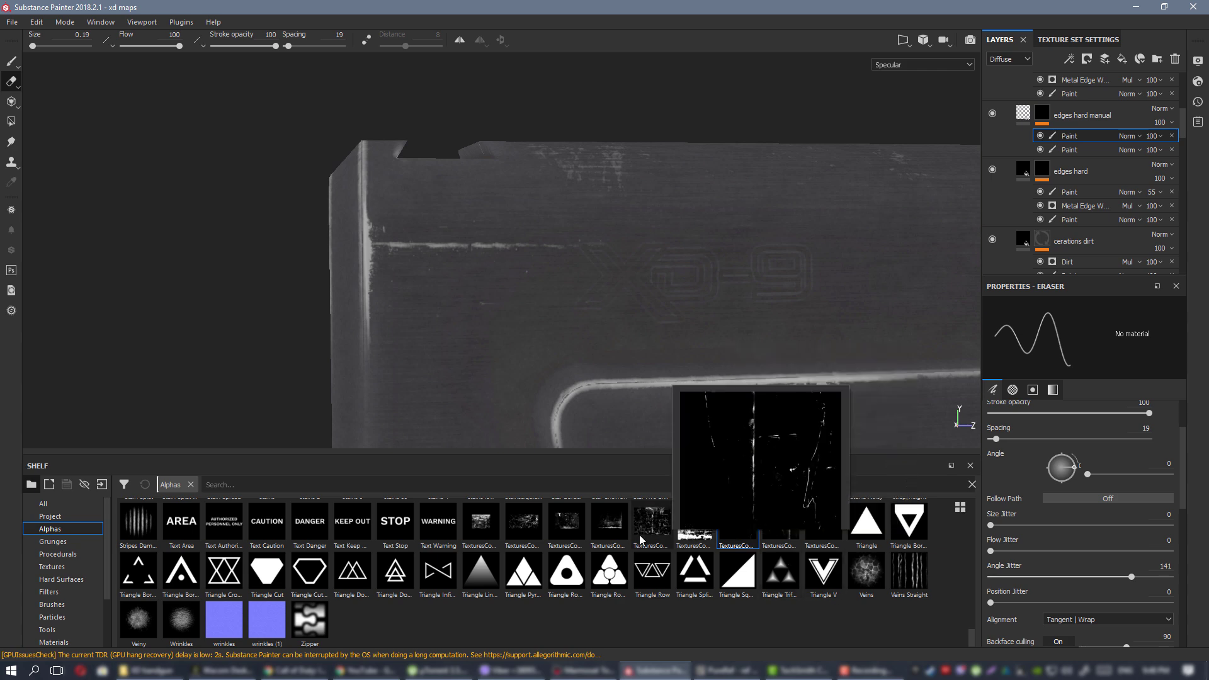
left_click(606, 535)
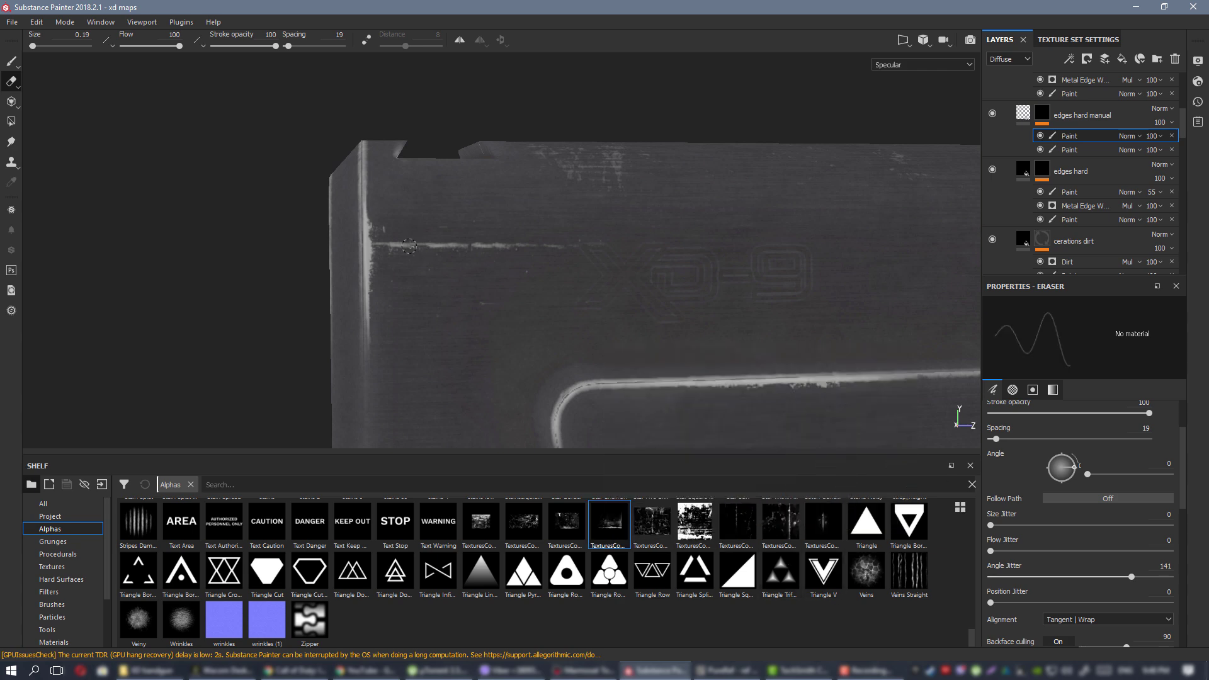
right_click_drag(408, 246, 463, 247, "ctrl")
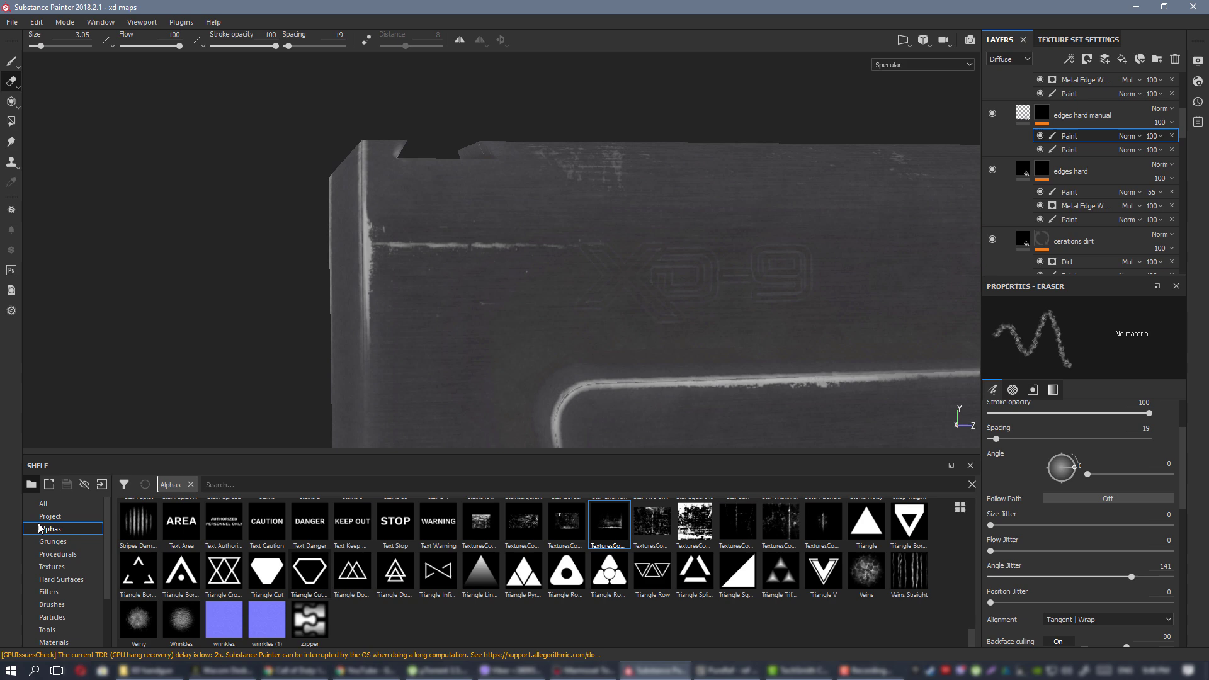
left_click(11, 62)
left_click_drag(431, 258, 425, 224, "ctrl")
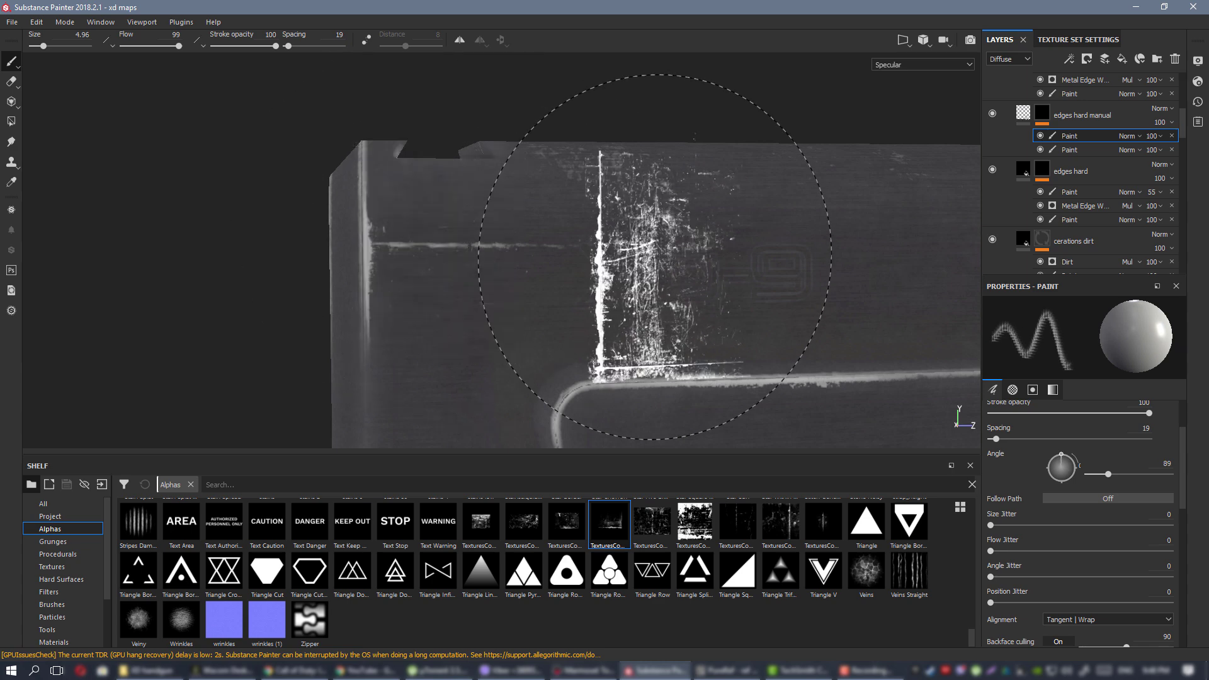
mouse_move(589, 270)
left_mouse_down("alt")
mouse_move(724, 256)
mouse_move(637, 229)
left_mouse_up("alt")
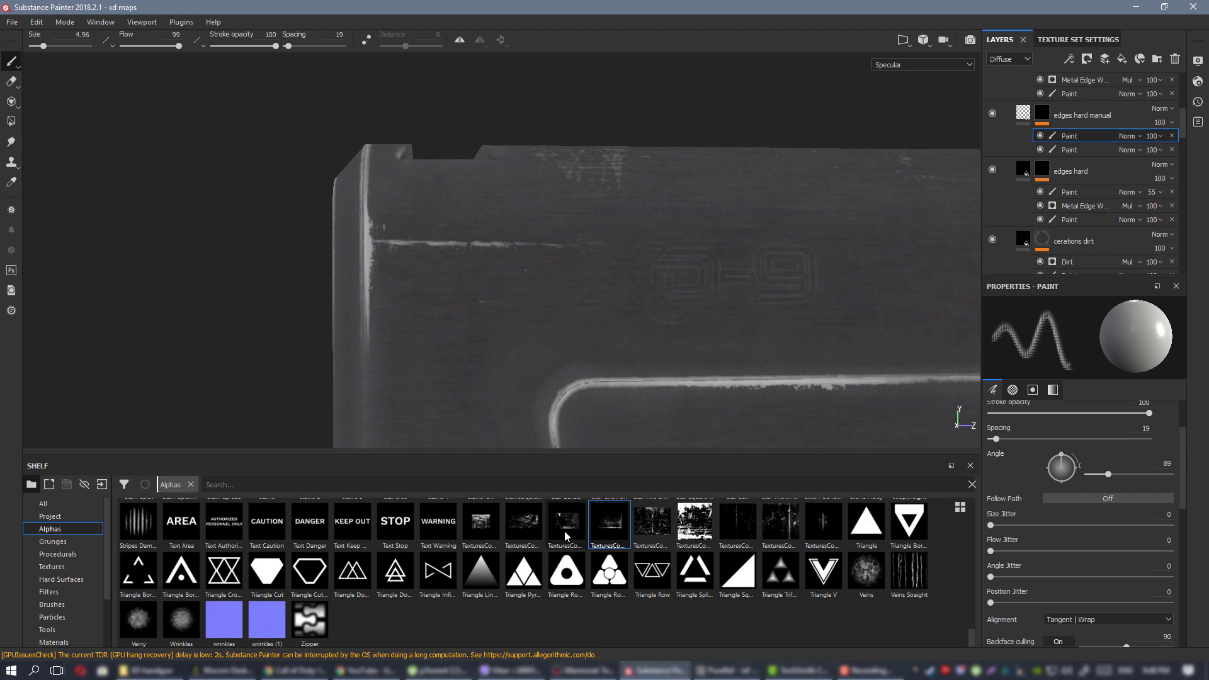
Try stamping a heavily scratched TexturesCom alpha over the slide's front end at angle 179, with brush sizes 4.96 and 5.99.
mouse_move(566, 536)
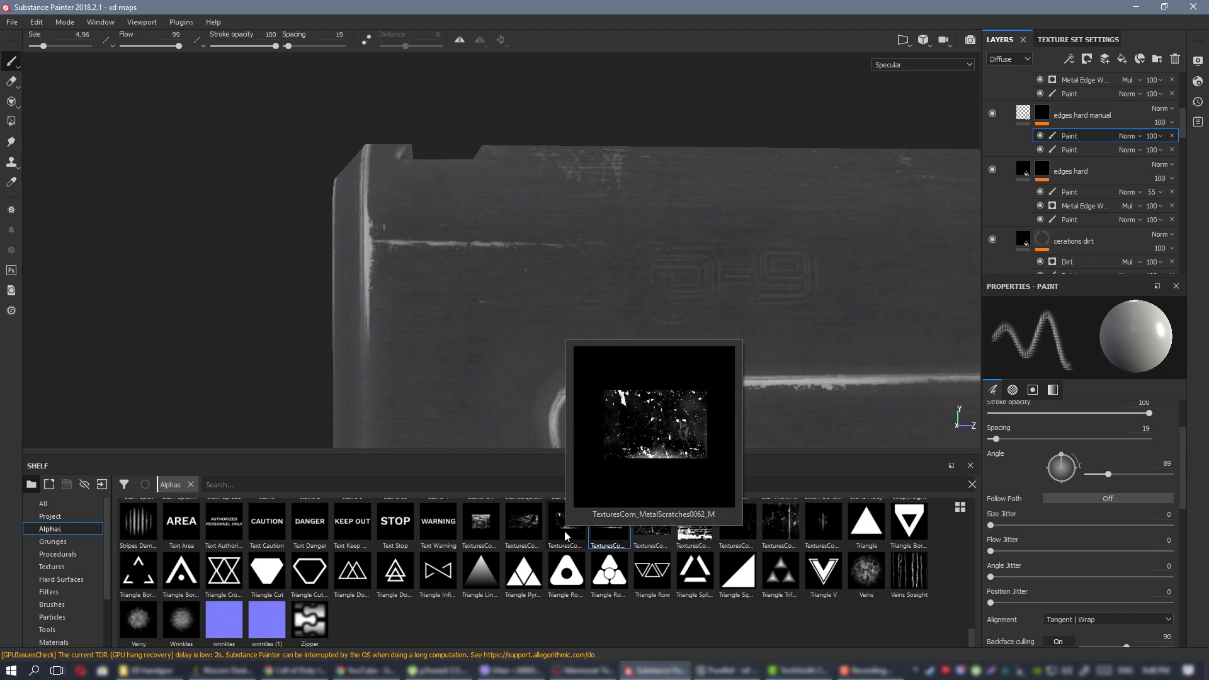
left_click(787, 527)
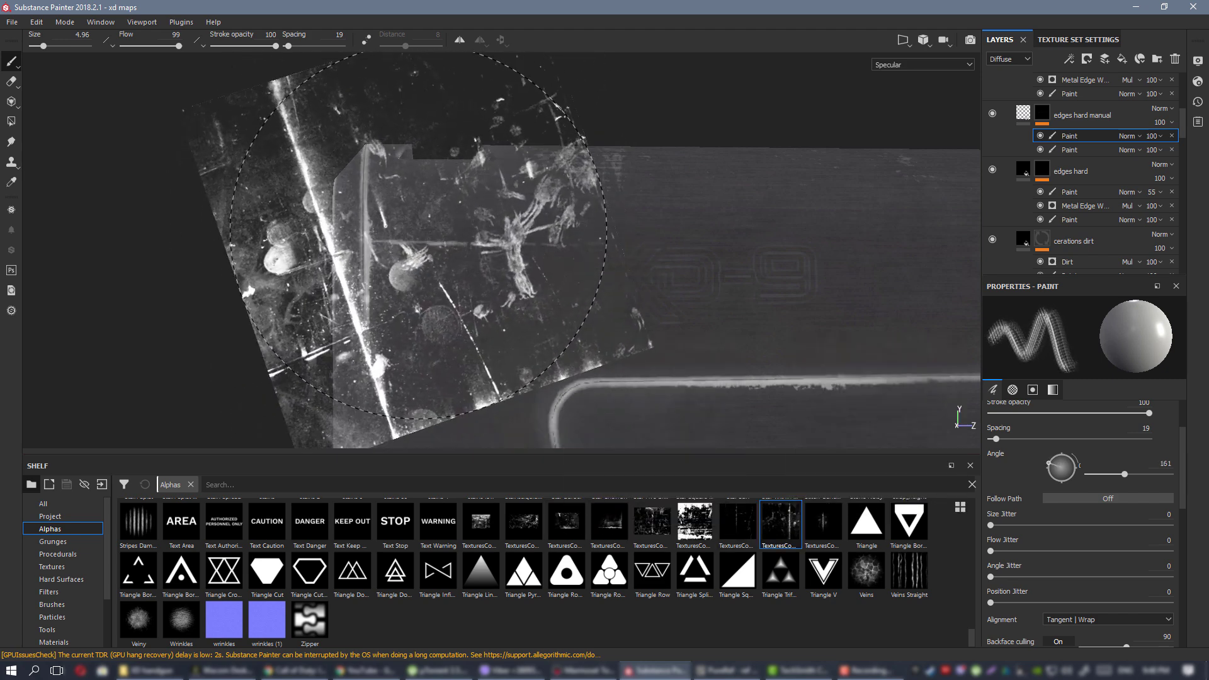
mouse_move(419, 231)
left_mouse_down("ctrl")
mouse_move(430, 261)
mouse_move(462, 242)
left_mouse_up("ctrl")
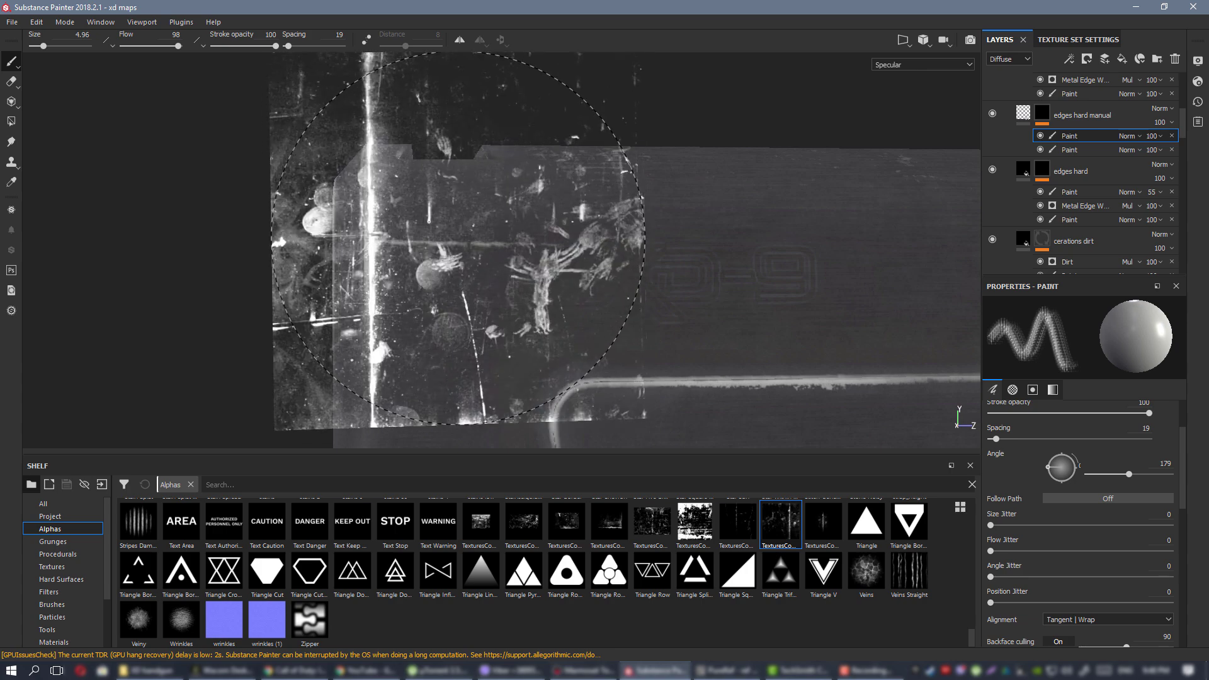
left_click_drag(823, 267, 806, 267, "alt")
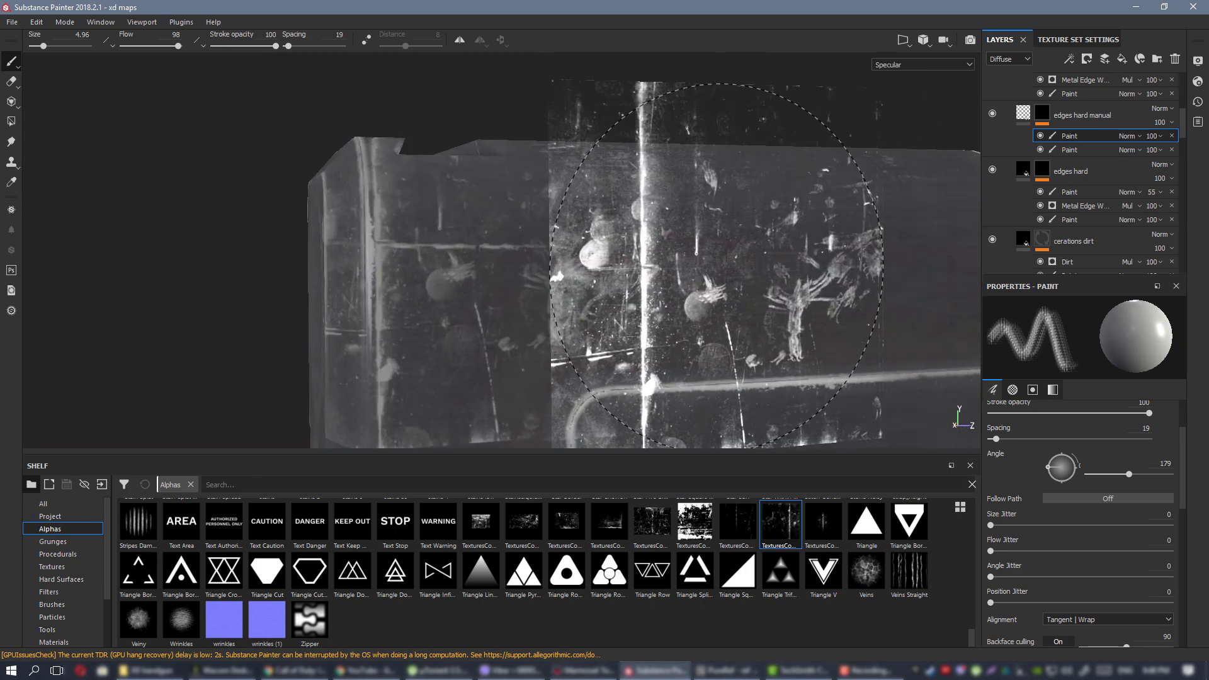
key("ctrl+z")
left_click_drag(463, 252, 467, 253, "alt")
right_click_drag(467, 253, 485, 253, "ctrl")
left_click(481, 252)
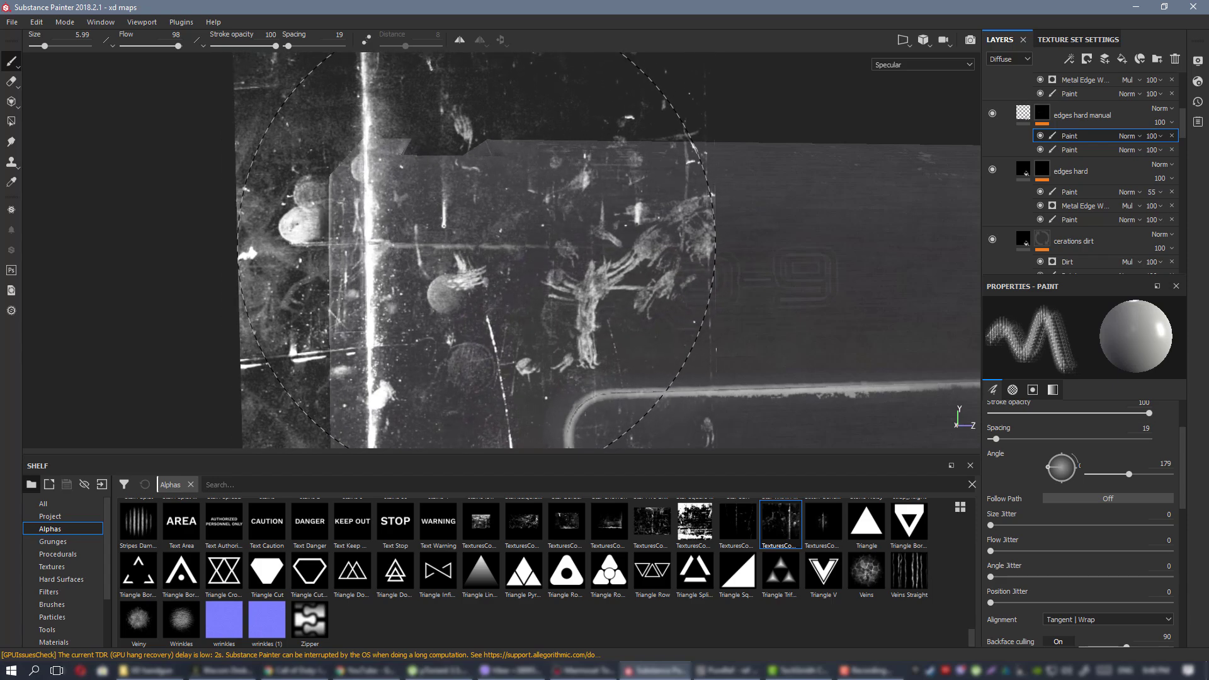
mouse_move(739, 258)
left_mouse_down("alt")
mouse_move(715, 264)
mouse_move(781, 255)
mouse_move(764, 256)
mouse_move(773, 248)
left_mouse_up("alt")
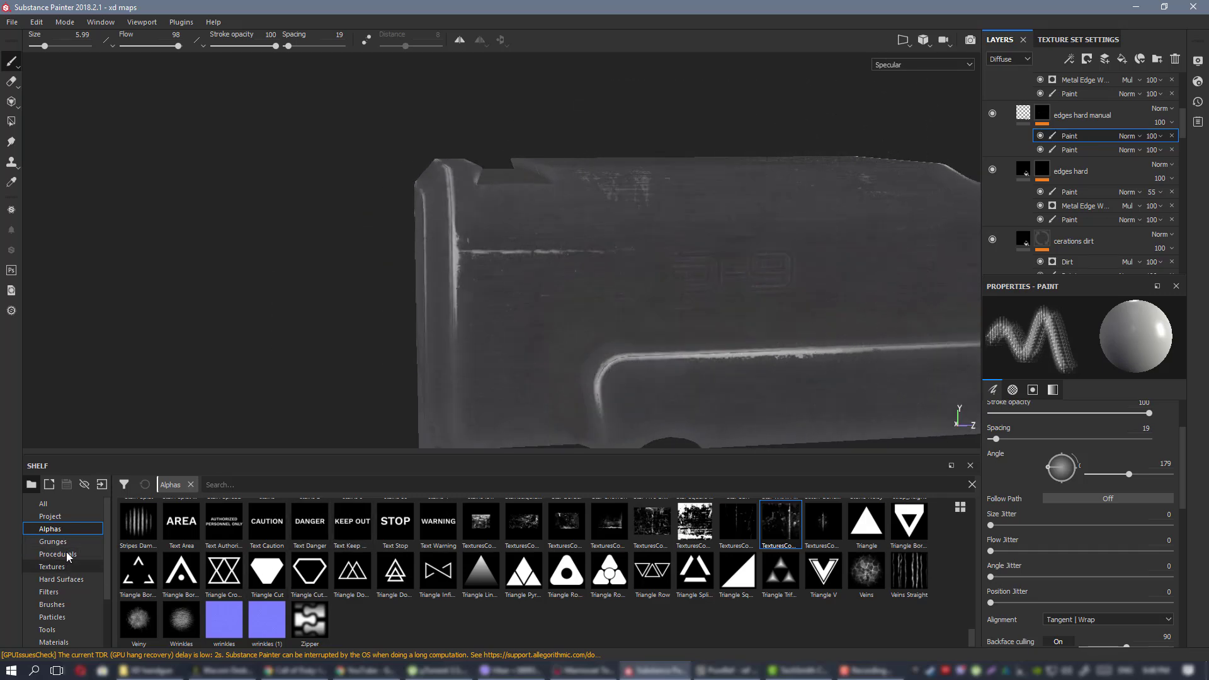
Find the edge6 alpha with the search "edg" and stamp it vertically along the slide's front edge at size 5.99 and angle 269.
left_click(289, 482)
type("e")
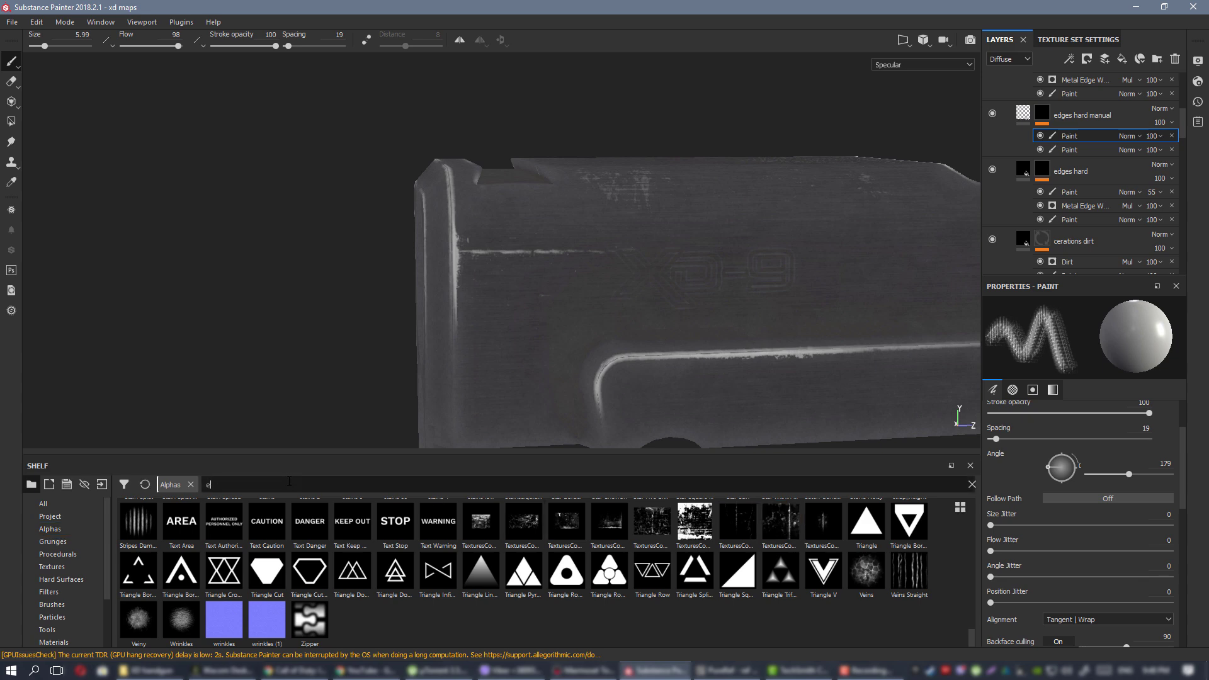
type("dg")
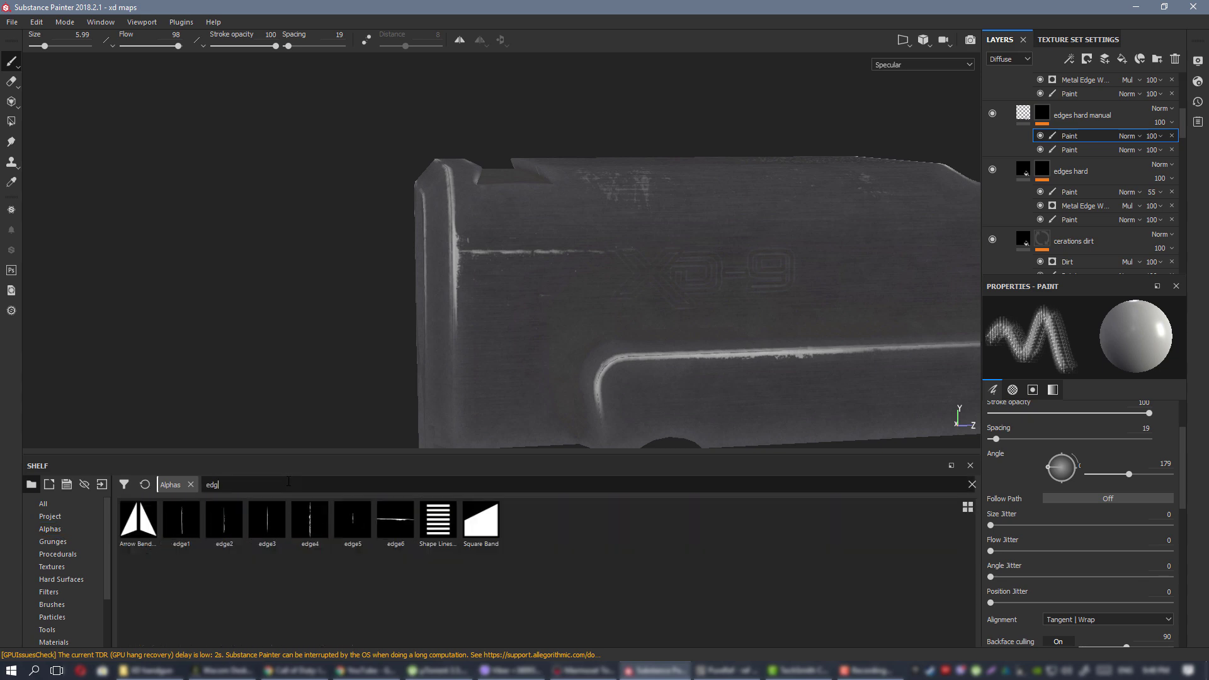
left_click(408, 531)
right_click_drag(540, 234, 501, 285, "alt")
left_click_drag(500, 283, 500, 230, "ctrl")
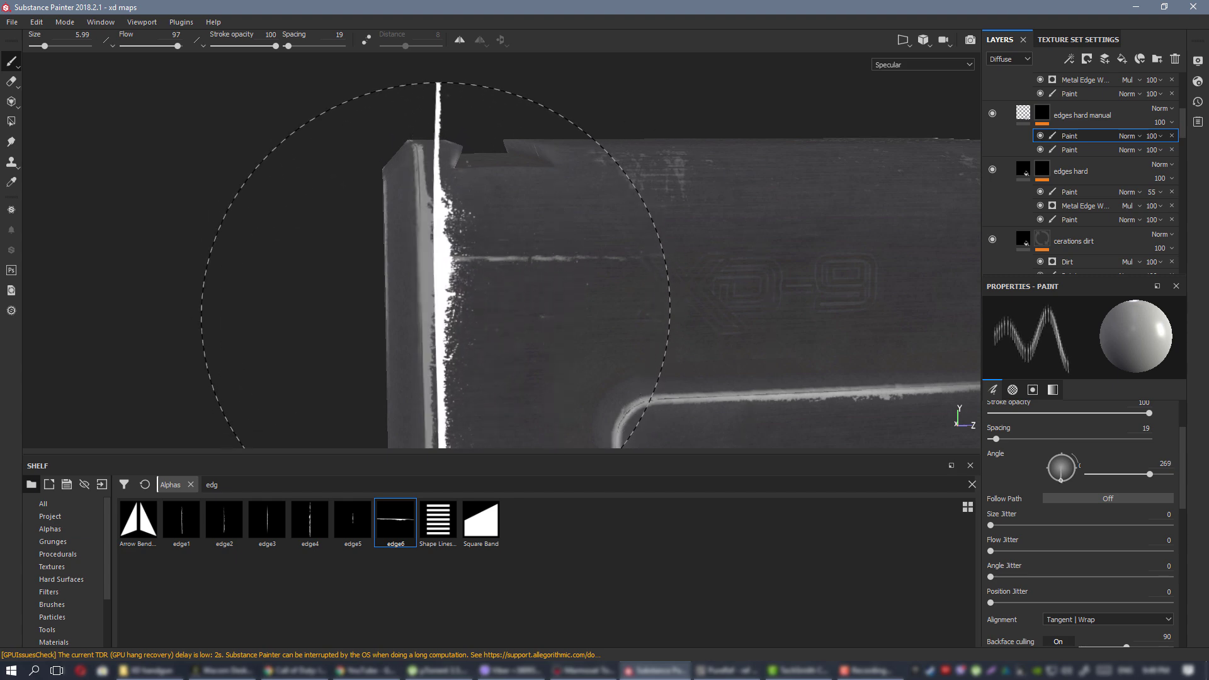
left_click(433, 315)
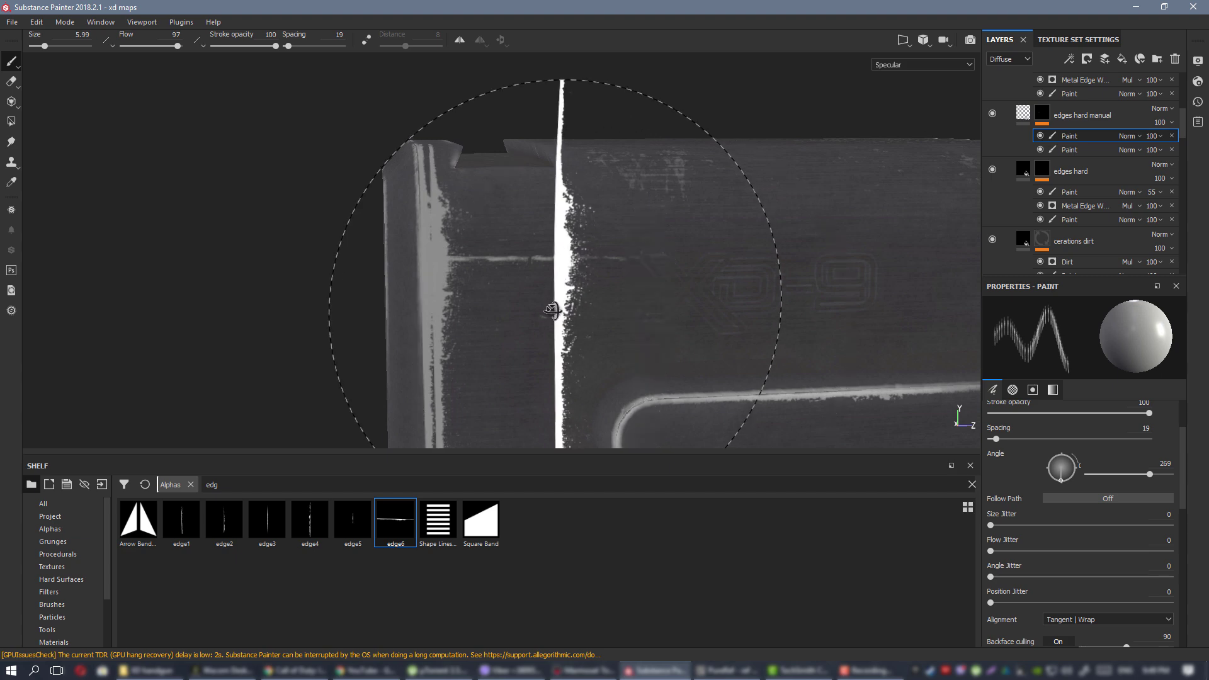
left_click_drag(558, 303, 548, 301, "alt+shift")
key("ctrl+z")
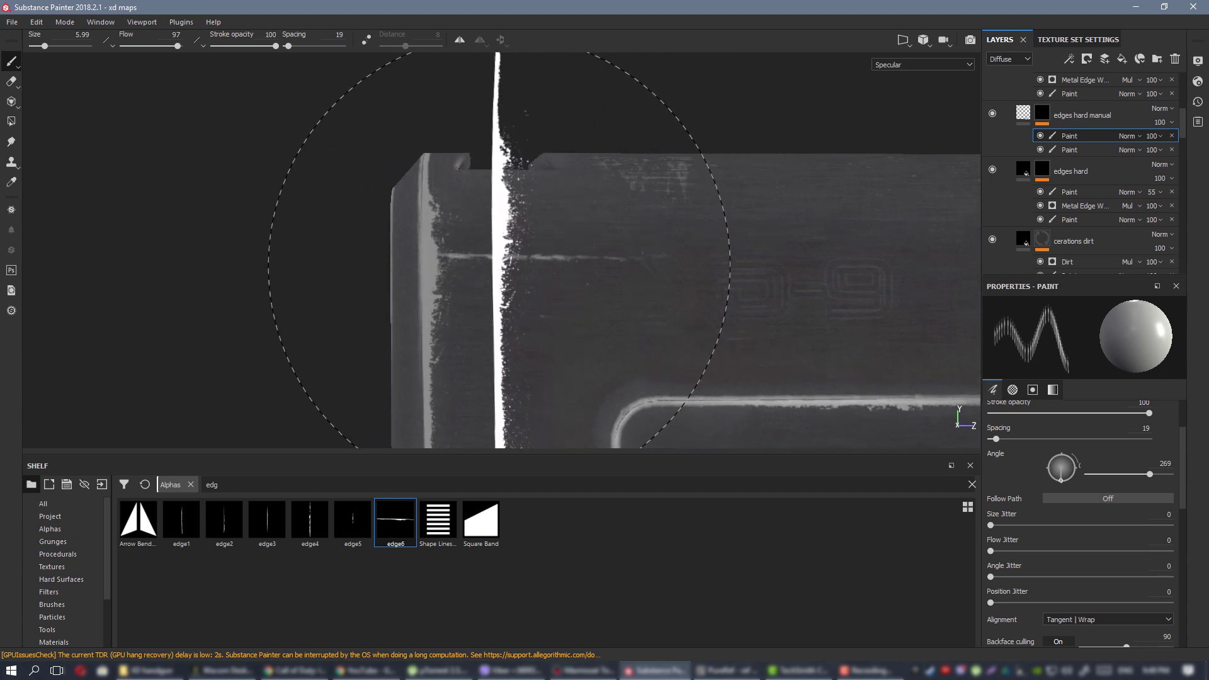
Reduce the brush size to 2.46 and stamp edge6 horizontally along the scratch line, across the slide's front corner.
mouse_move(498, 266)
left_mouse_down("ctrl")
mouse_move(498, 327)
mouse_move(500, 262)
left_mouse_up("ctrl")
mouse_move(512, 243)
right_mouse_down("ctrl")
mouse_move(469, 244)
mouse_move(563, 349)
right_mouse_up("ctrl")
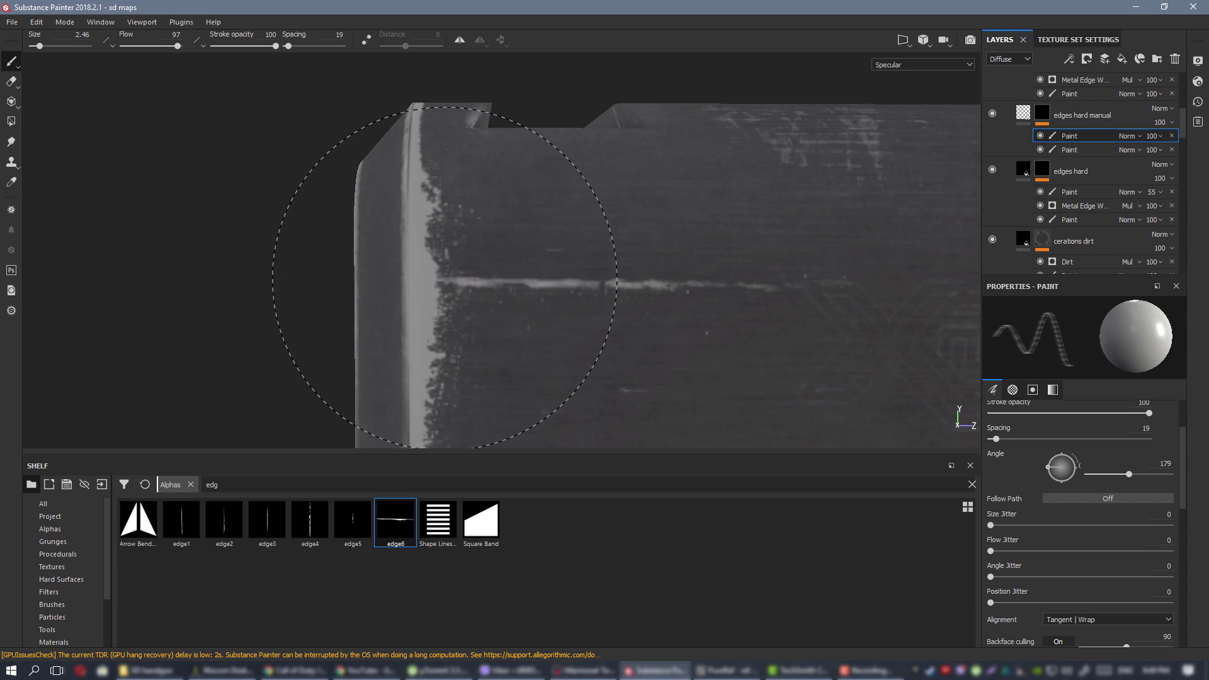
mouse_move(487, 277)
left_mouse_down("ctrl")
mouse_move(487, 201)
mouse_move(472, 277)
left_mouse_up("ctrl")
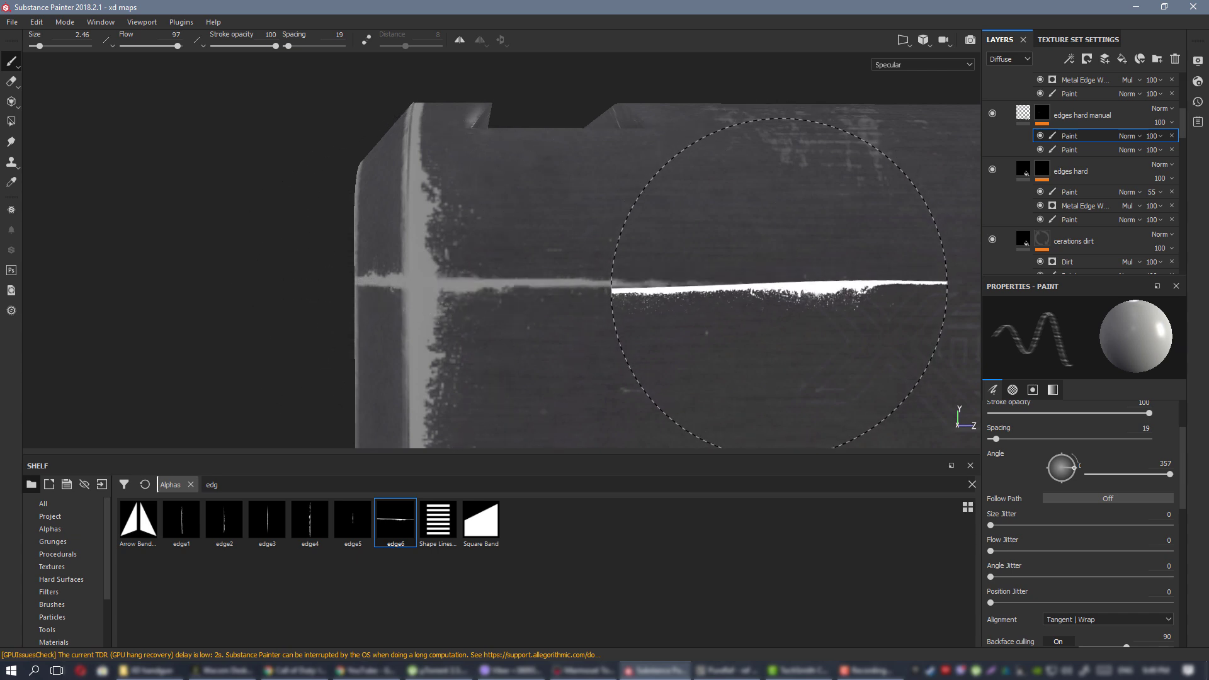
Erase the scratch's overrun on the slide's front bevel with the Cement 1 eraser, with size and position jitter at 0.
left_click_drag(779, 283, 692, 264, "alt")
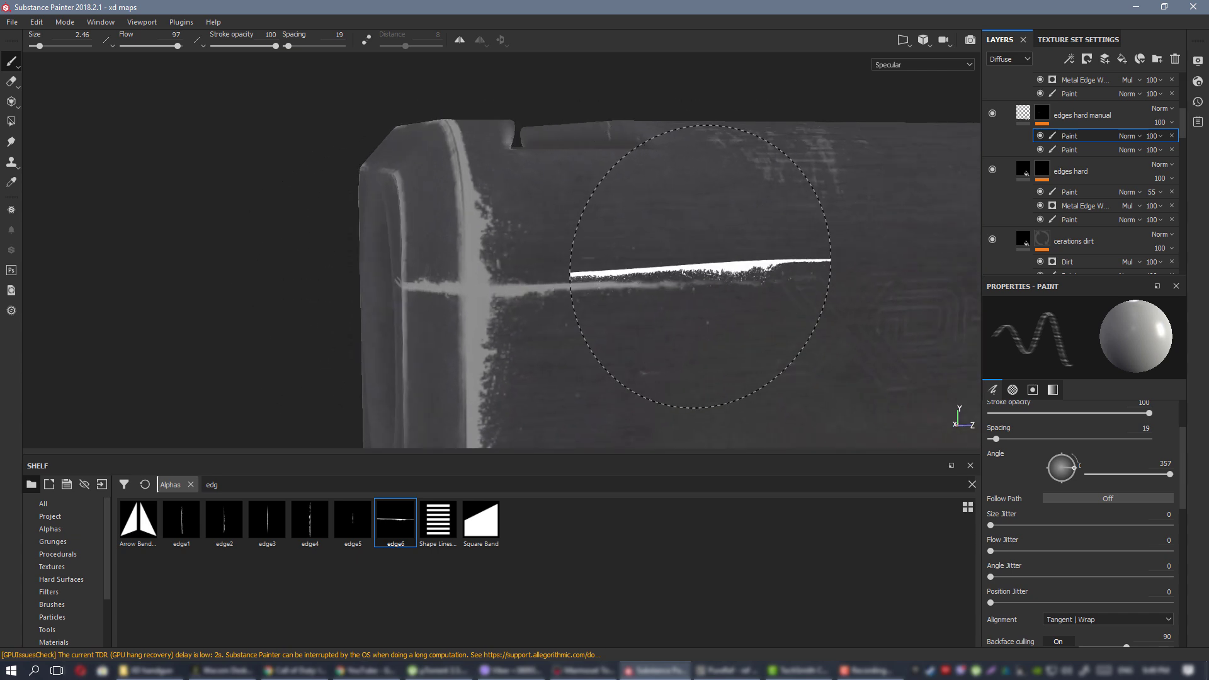
left_click(11, 83)
left_click(52, 604)
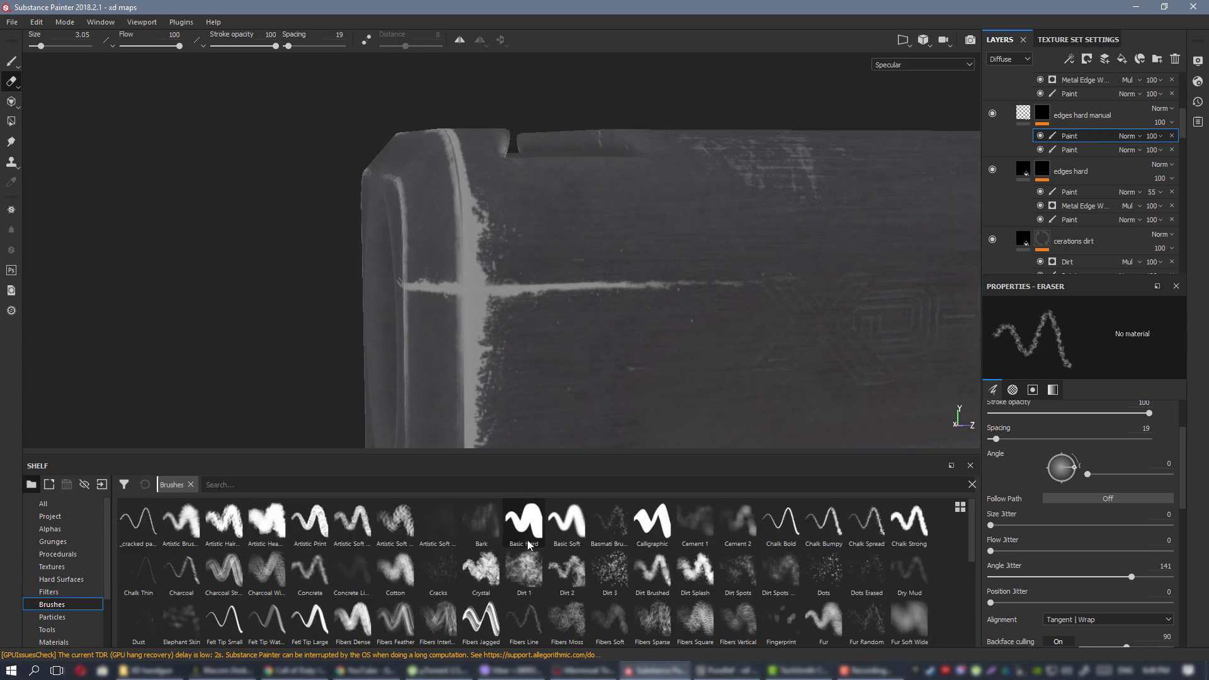
left_click(695, 523)
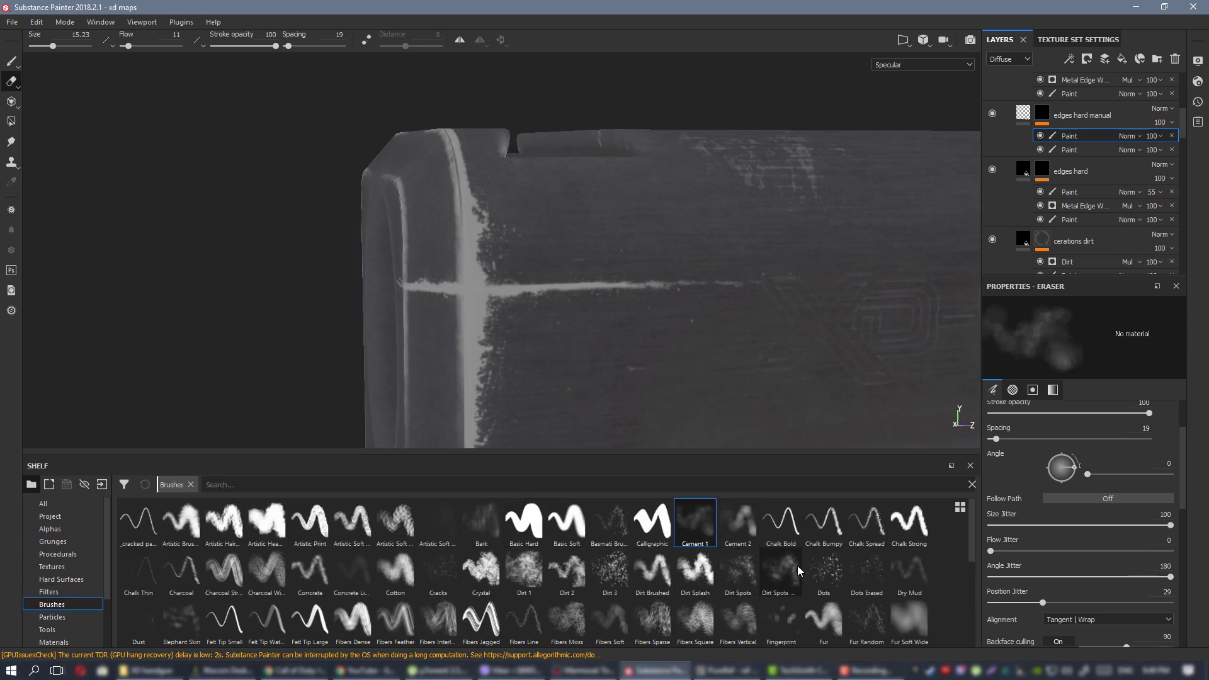
left_click(990, 525)
right_click_drag(507, 242, 378, 241, "ctrl")
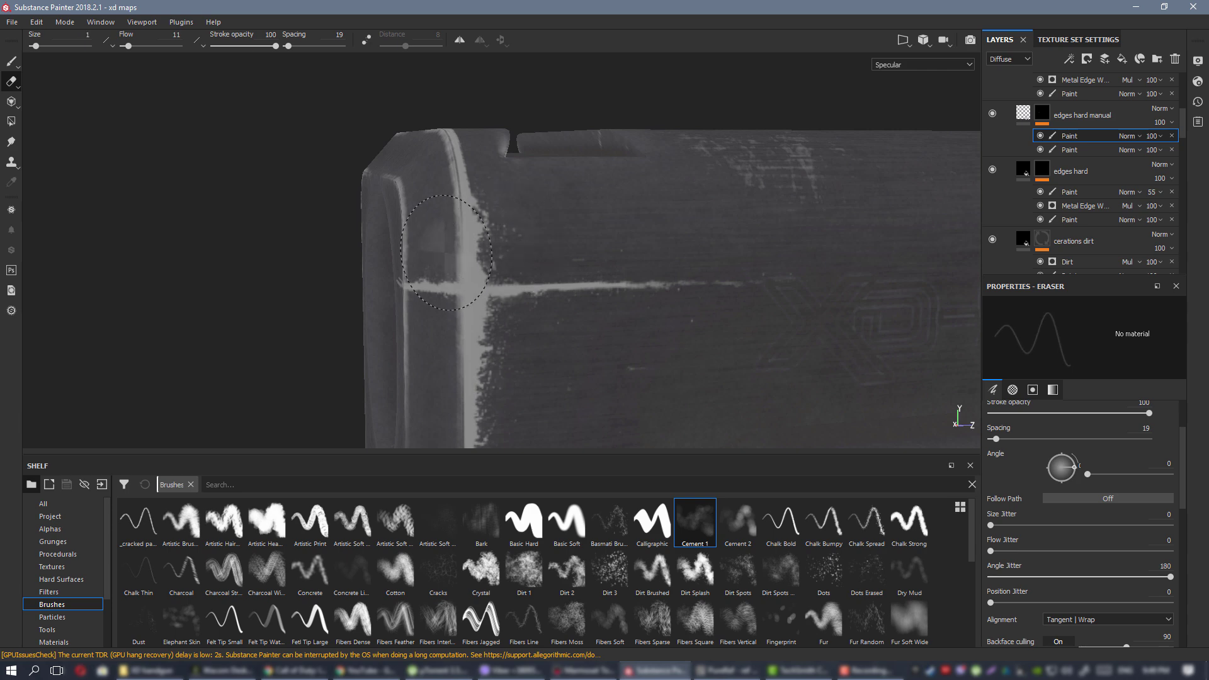
left_click_drag(382, 260, 581, 264, "alt")
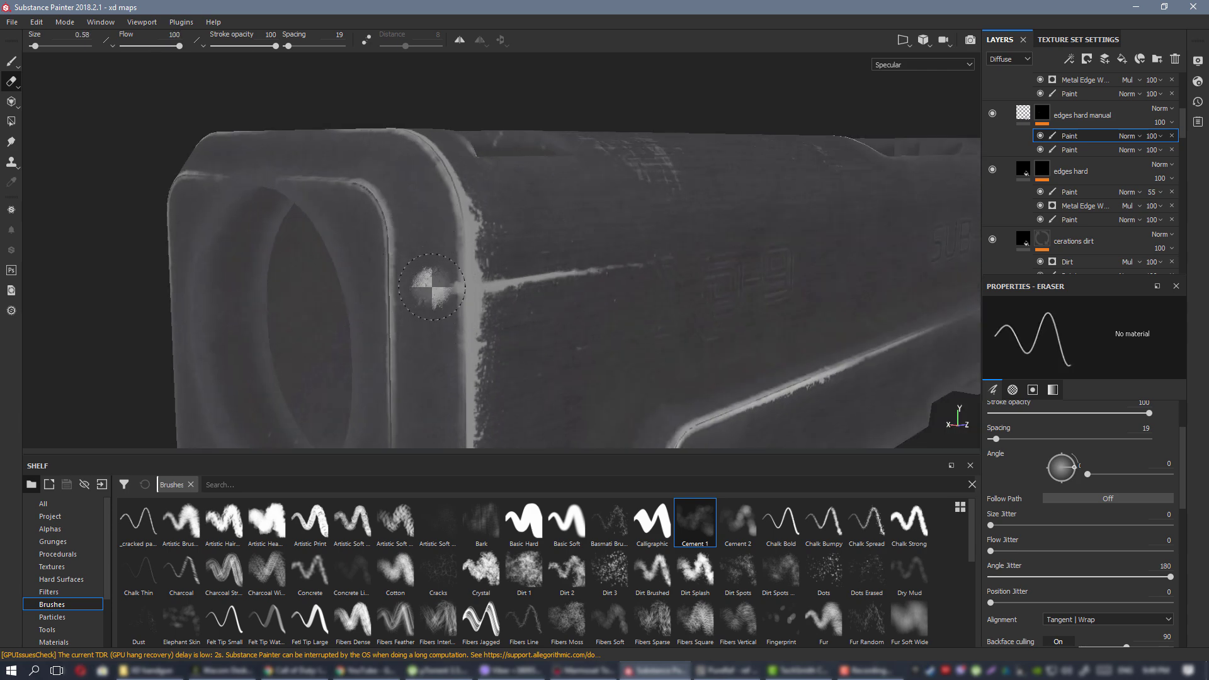
Thin and soften the wear along the slide's front vertical edge with the eraser, reducing its size from 1.74 to 0.57 and flow to 47.
mouse_move(439, 292)
left_mouse_down("alt")
mouse_move(528, 186)
mouse_move(564, 343)
mouse_move(495, 213)
mouse_move(479, 339)
mouse_move(521, 275)
mouse_move(513, 351)
mouse_move(507, 295)
mouse_move(505, 324)
left_mouse_up("alt")
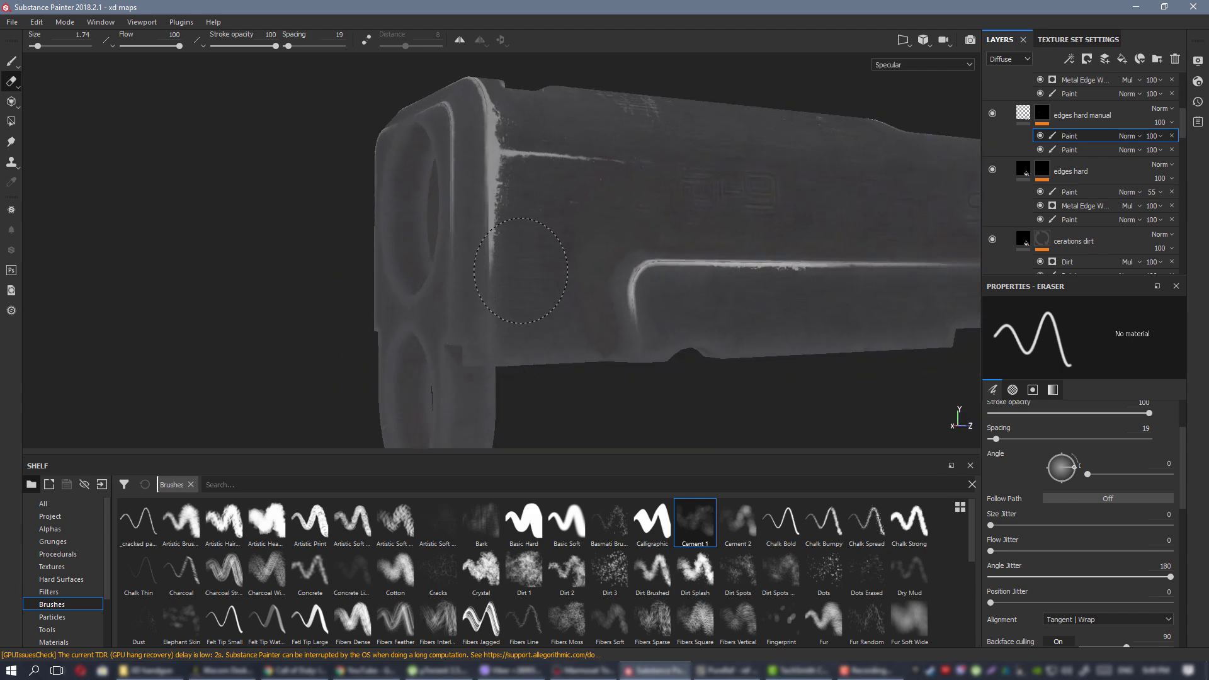
right_click_drag(519, 258, 509, 315, "alt")
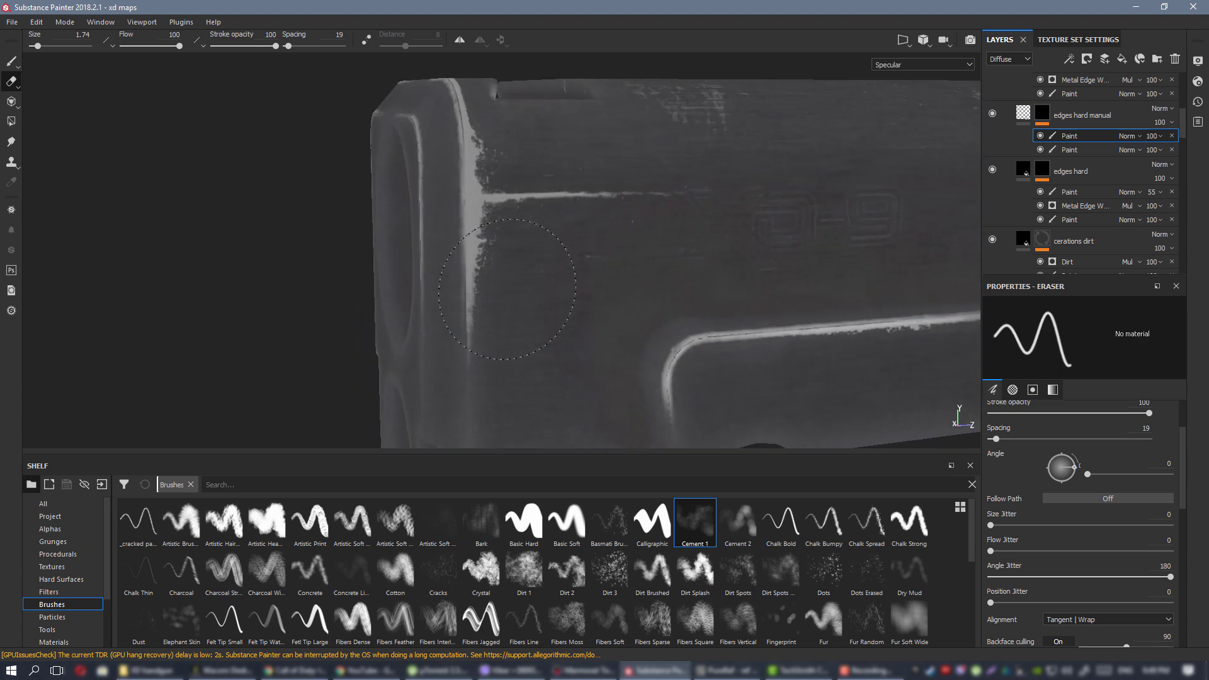
middle_click_drag(499, 271, 501, 296, "alt")
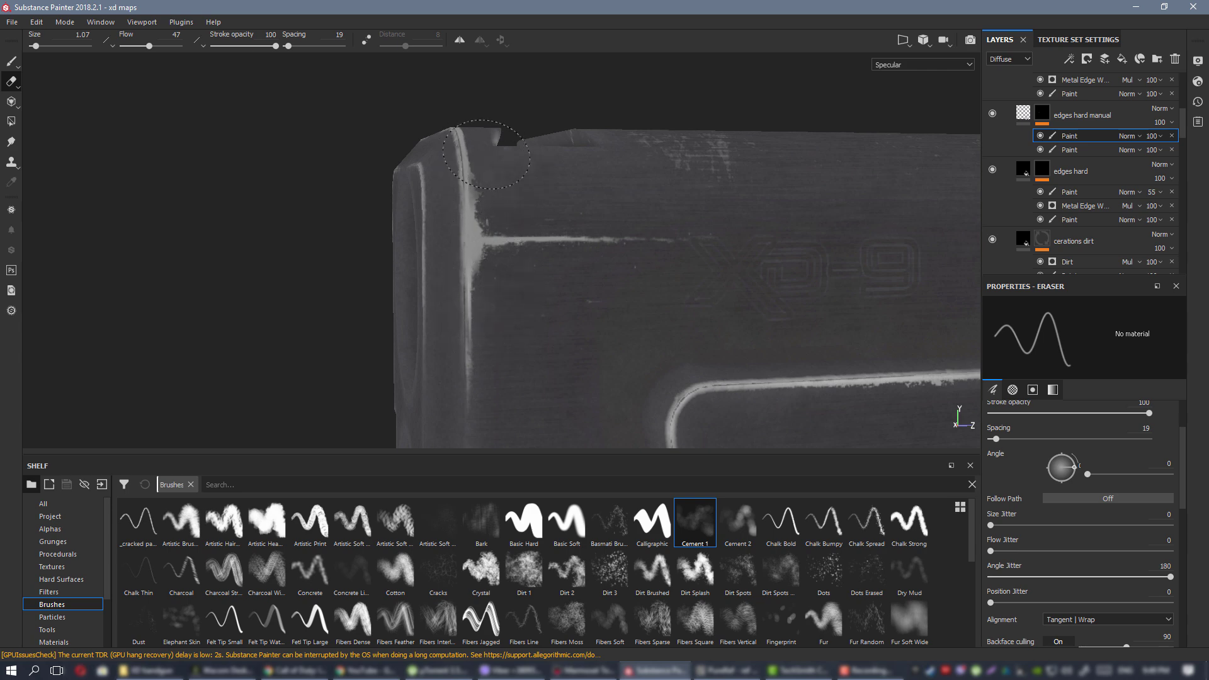
right_click_drag(588, 230, 494, 321, "alt")
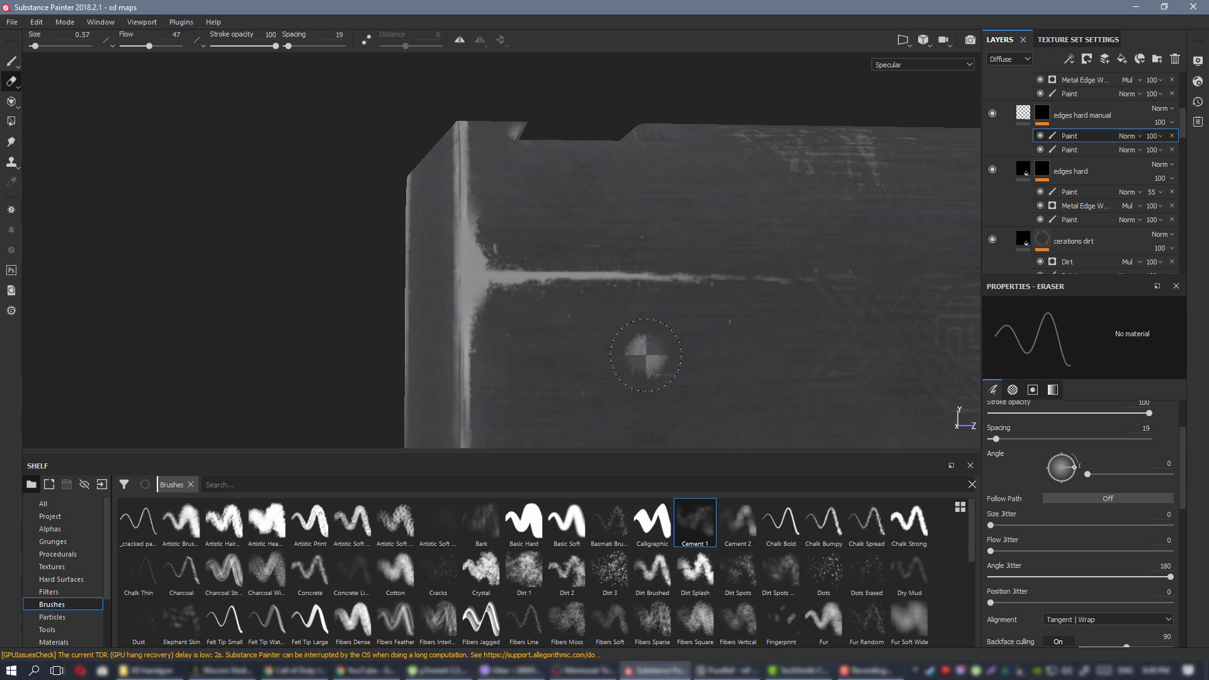
right_click_drag(645, 355, 576, 286, "alt")
mouse_move(576, 286)
left_mouse_down("alt")
mouse_move(595, 265)
mouse_move(542, 245)
left_mouse_up("alt")
right_click_drag(542, 245, 627, 280, "alt")
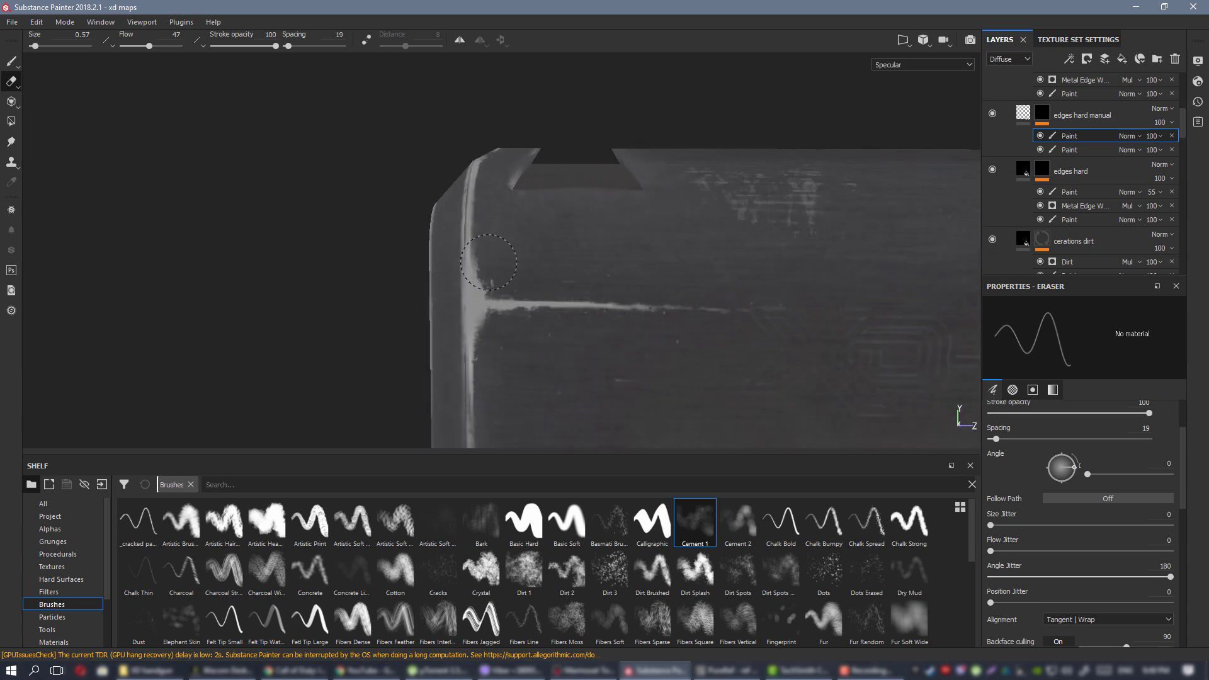
right_click_drag(676, 269, 676, 290, "alt")
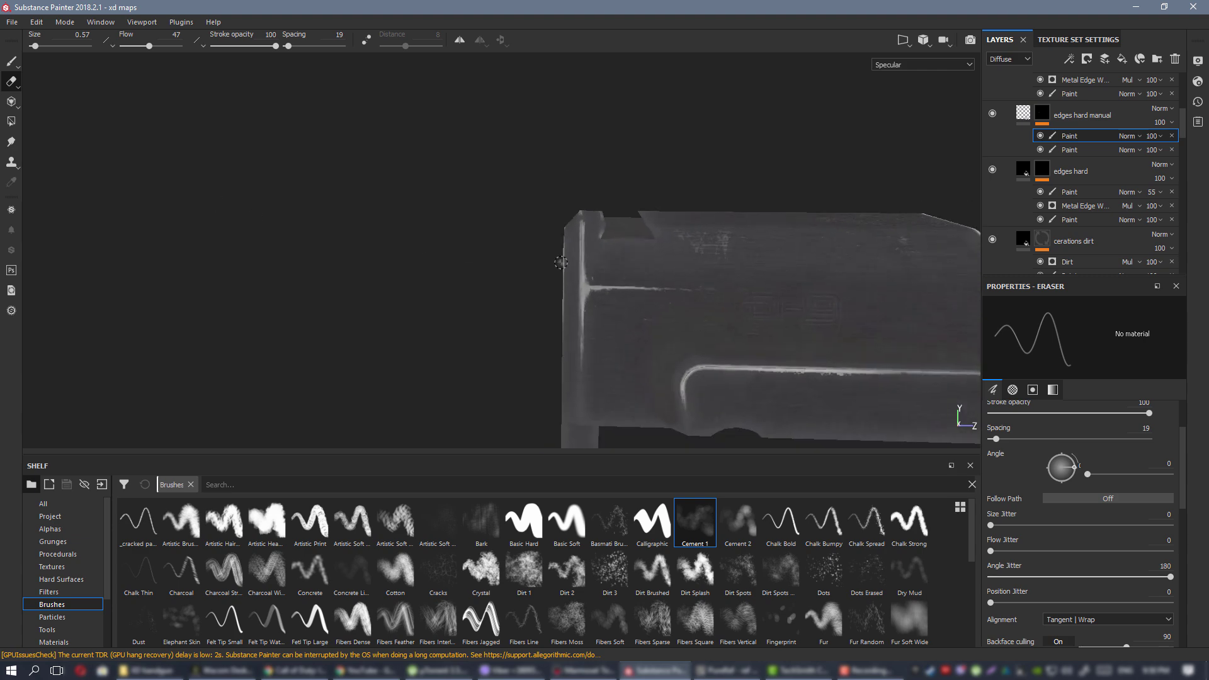
Display the full material and examine the front edge wear on both sides of the slide.
left_click_drag(677, 289, 649, 248, "alt")
key("m")
right_click_drag(649, 248, 406, 248, "alt")
middle_click_drag(406, 248, 302, 234, "alt")
left_click_drag(302, 234, 763, 443, "alt")
scroll(477, 240, "up", 3)
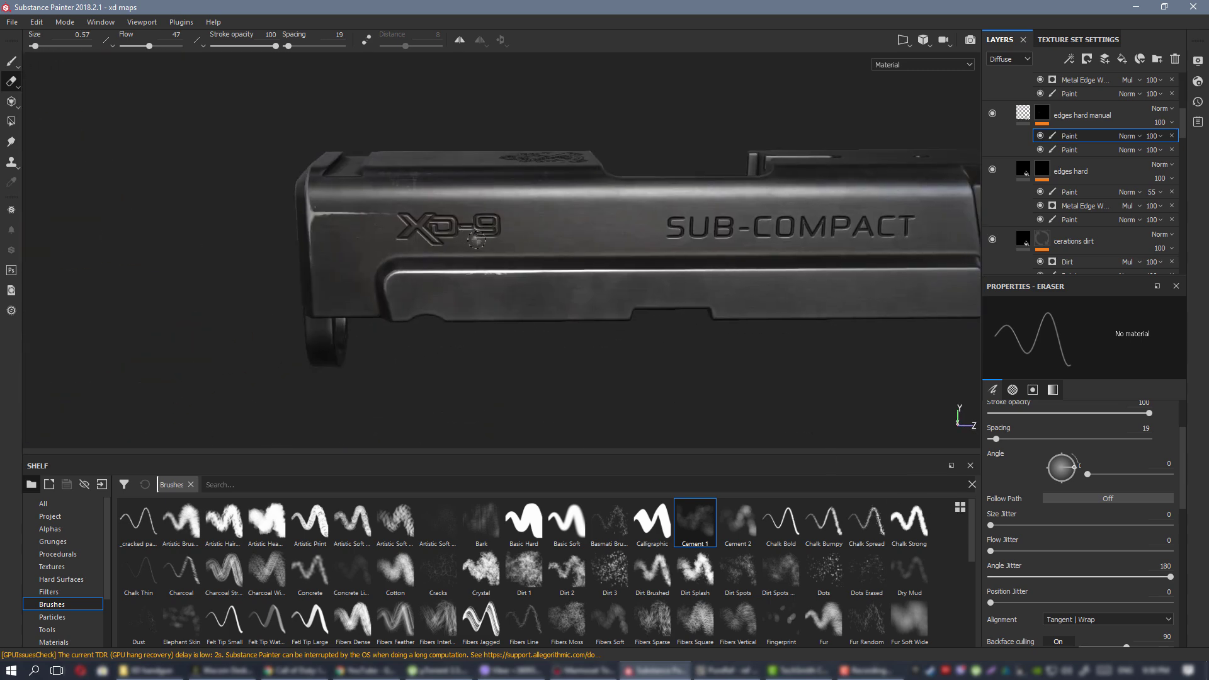
left_click_drag(404, 248, 495, 245, "alt")
scroll(495, 245, "up", 5)
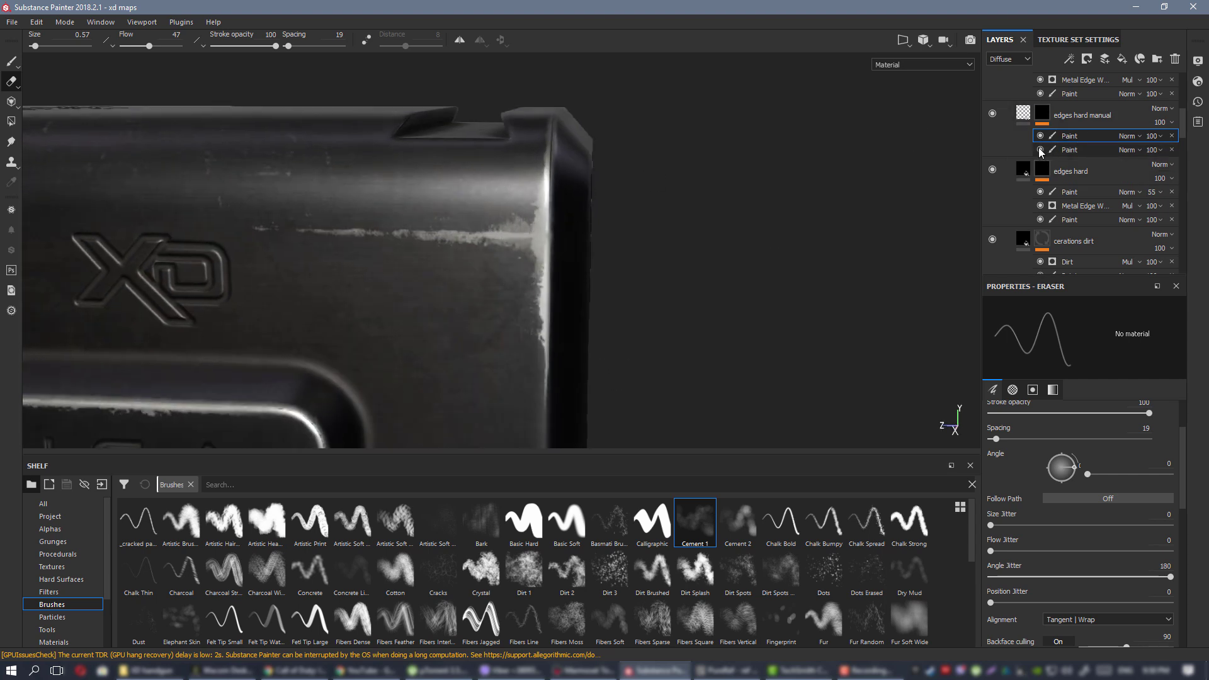
Select the lower Paint effect of the edges hard manual layer and inspect the slide's wear from several angles.
left_click(1073, 149)
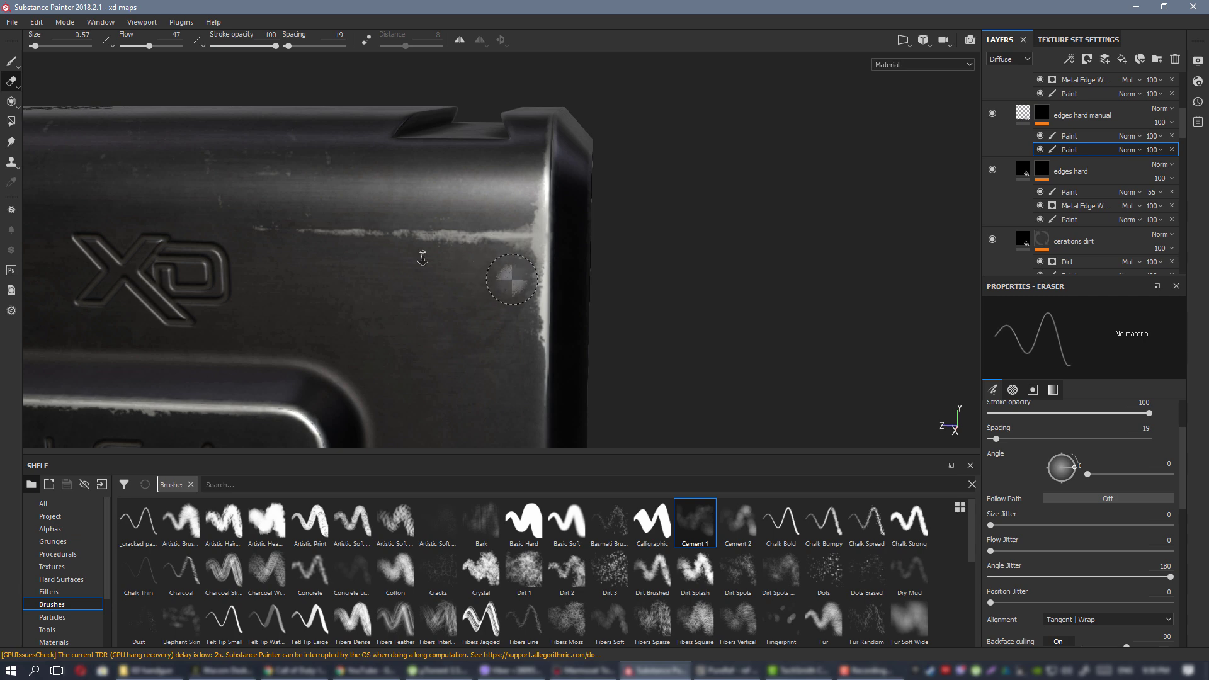
left_click_drag(422, 258, 611, 268, "alt")
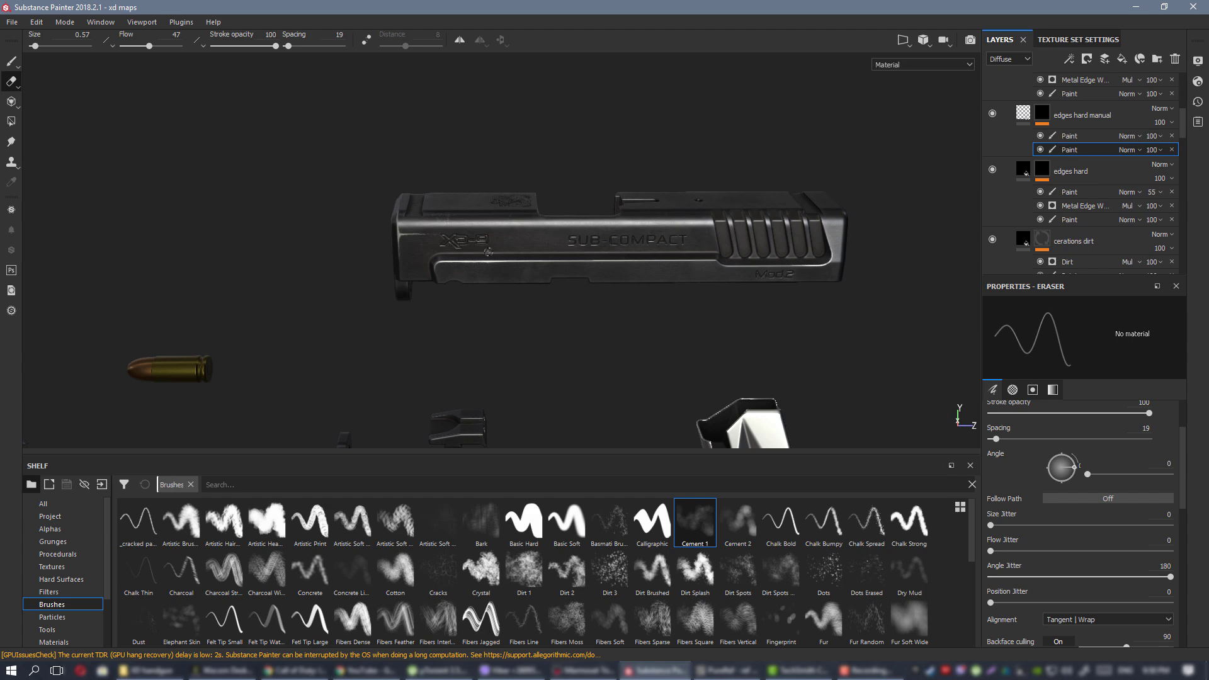
scroll(488, 252, "up", 6)
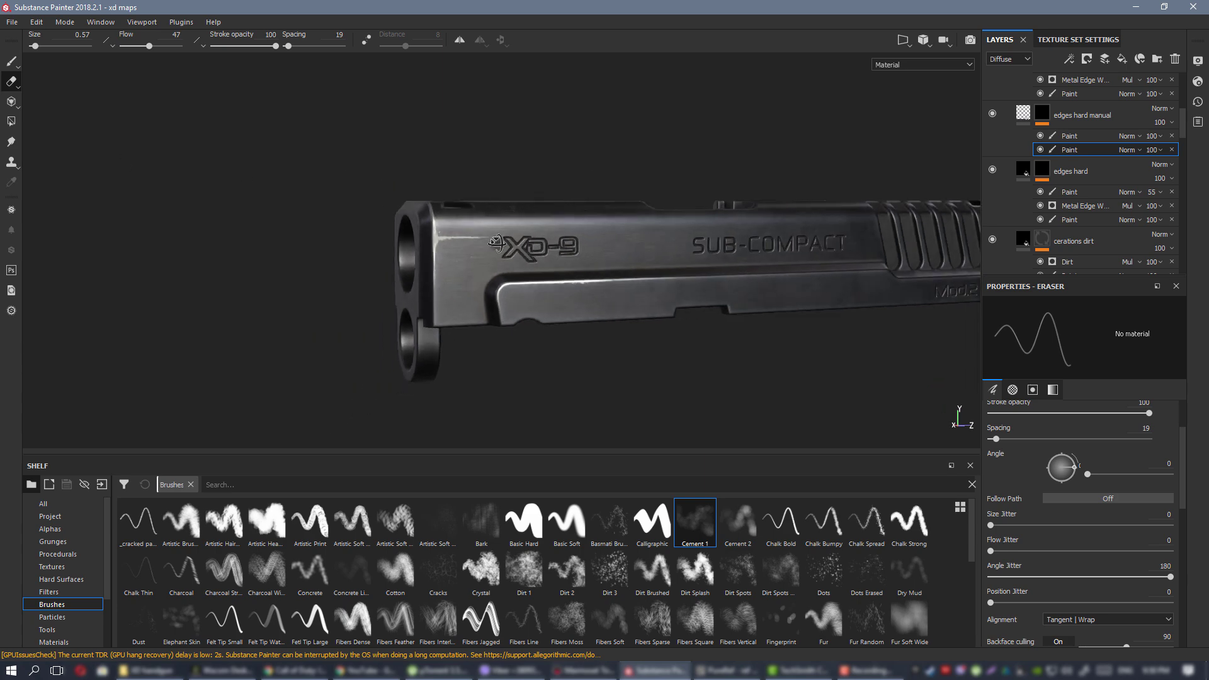
left_click_drag(497, 243, 443, 260, "alt")
left_click_drag(537, 258, 84, 147, "alt")
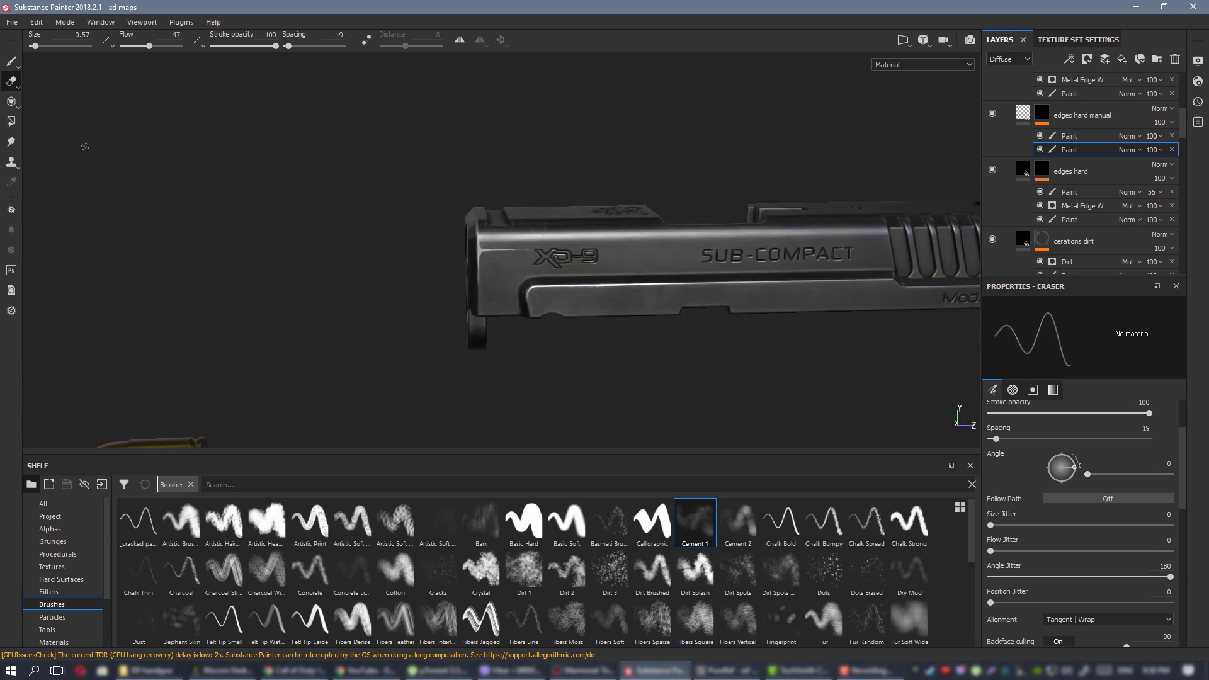
right_click_drag(85, 147, 44, 135, "alt")
middle_click_drag(265, 220, 161, 205, "alt")
left_click_drag(161, 205, 453, 272, "alt")
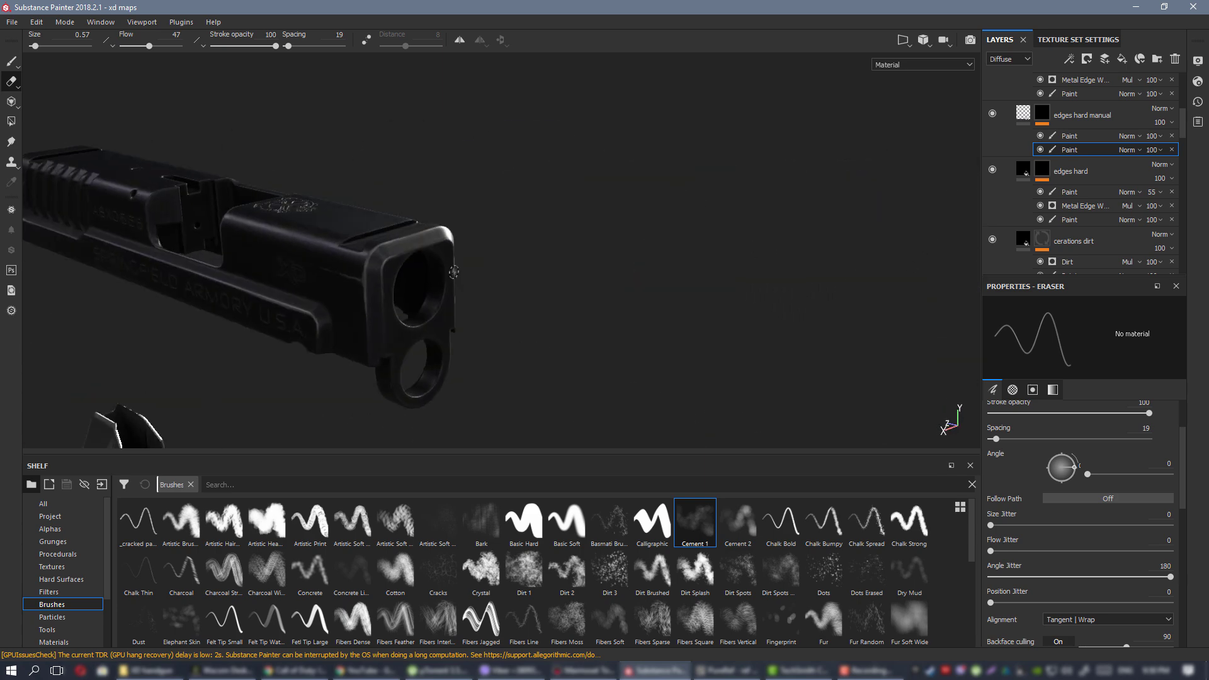
left_click_drag(567, 251, 449, 265, "alt")
right_click_drag(455, 267, 418, 268, "shift")
left_click_drag(417, 269, 481, 261, "alt")
right_click_drag(482, 261, 562, 283, "alt")
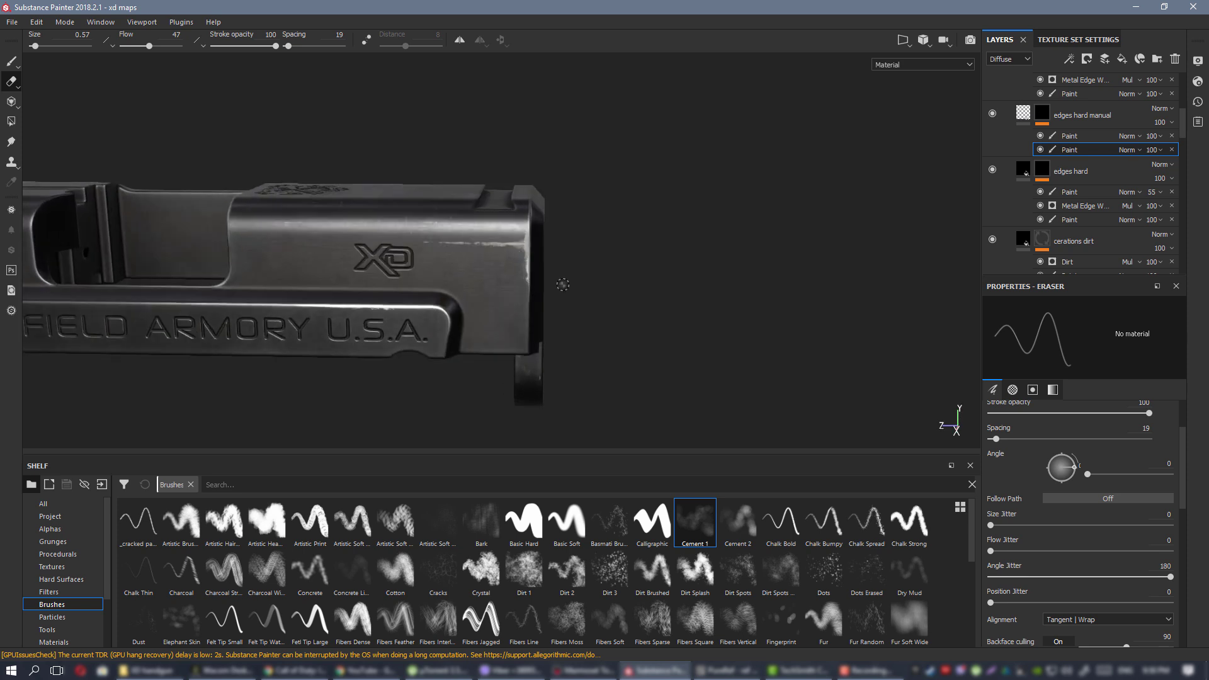
Set up the Cement 1 paint brush at size 1.6 without size jitter on the bottom Paint effect of edges hard, viewing the Specular channel.
left_click(992, 169)
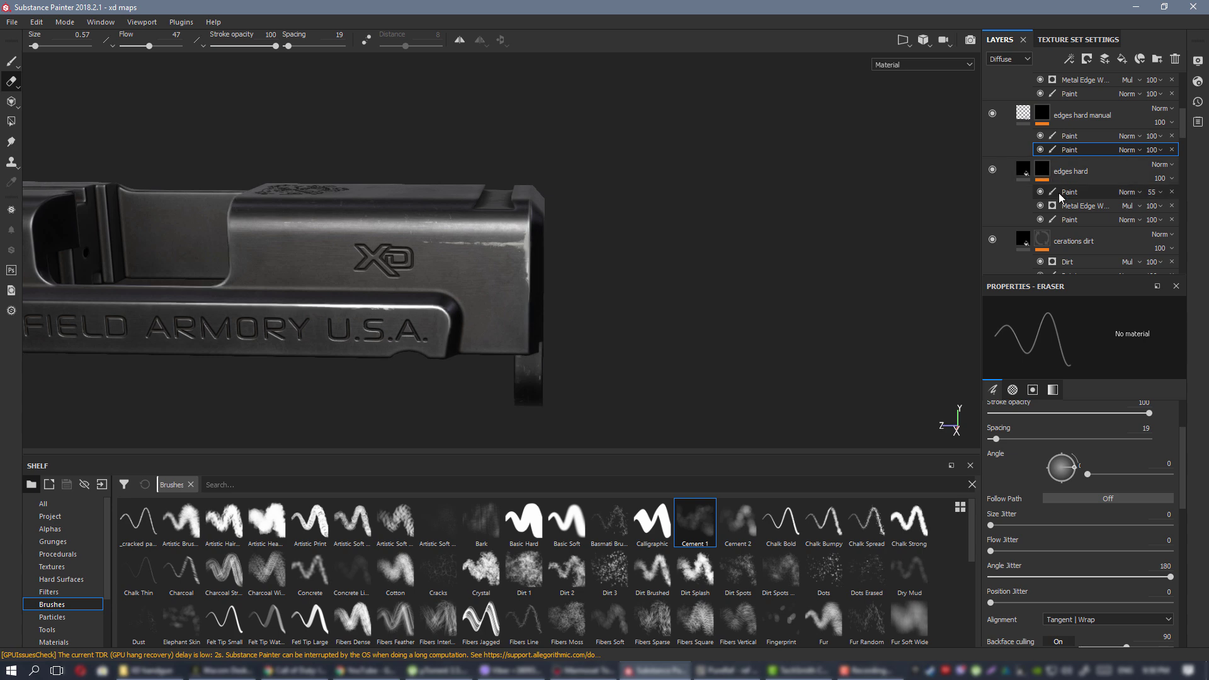
left_click(1069, 220)
scroll(529, 309, "up", 3)
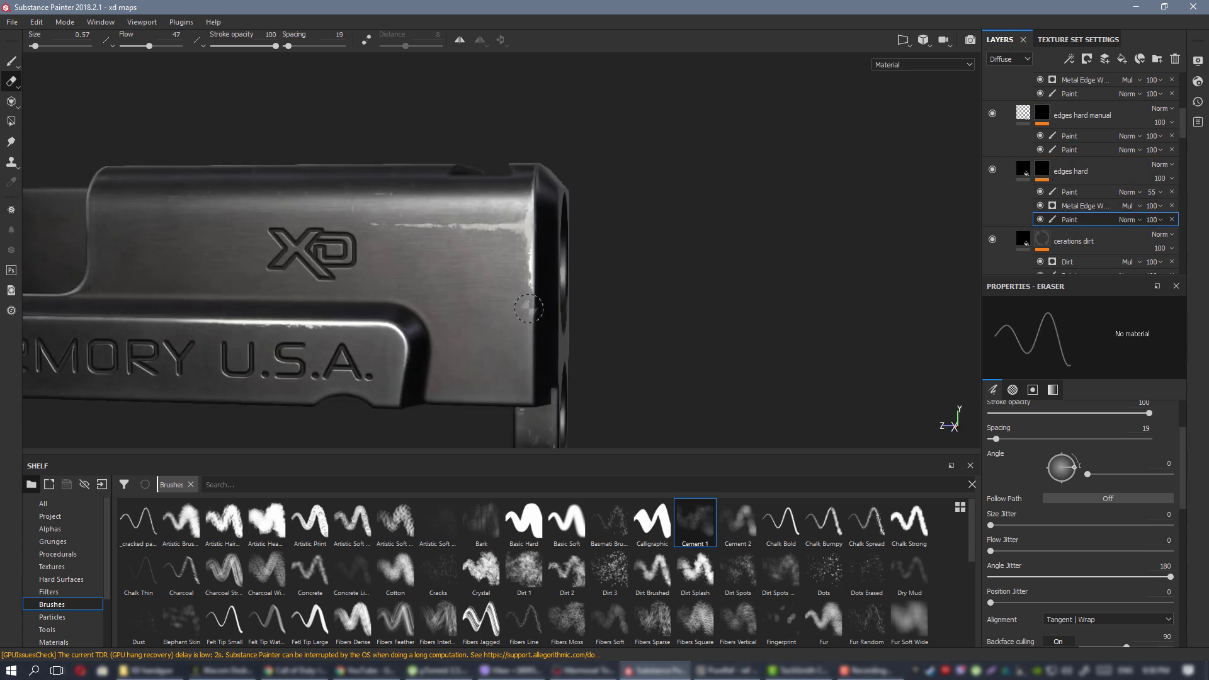
left_click(7, 61)
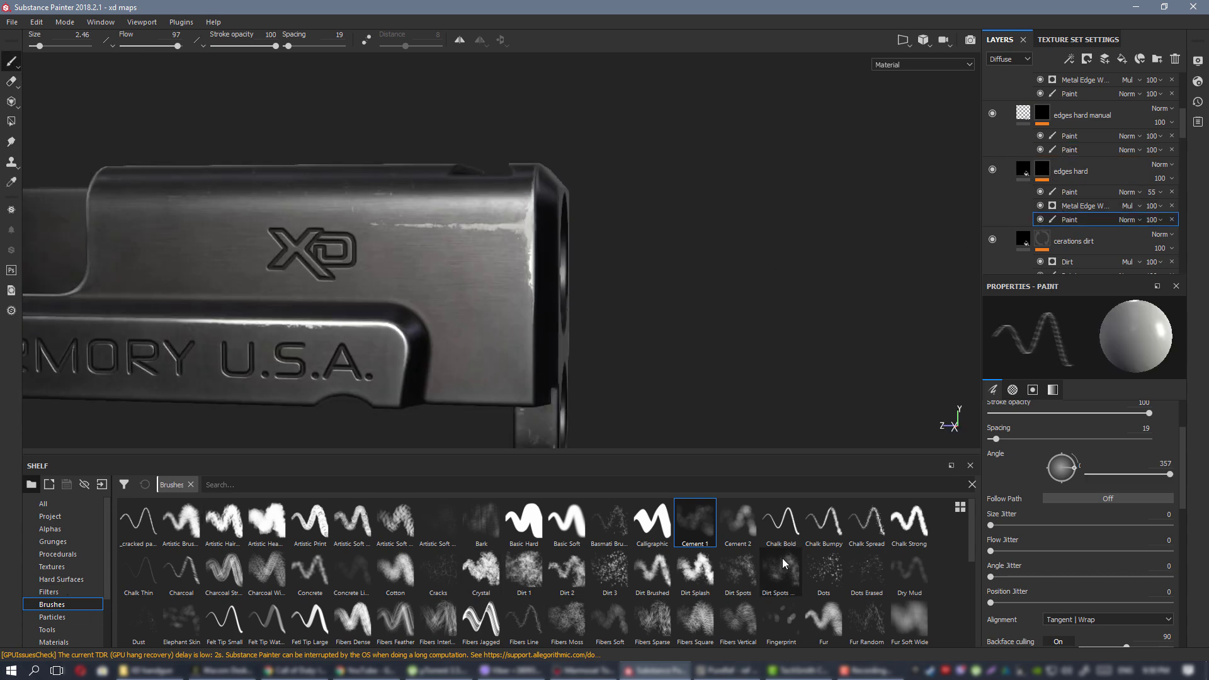
left_click(697, 531)
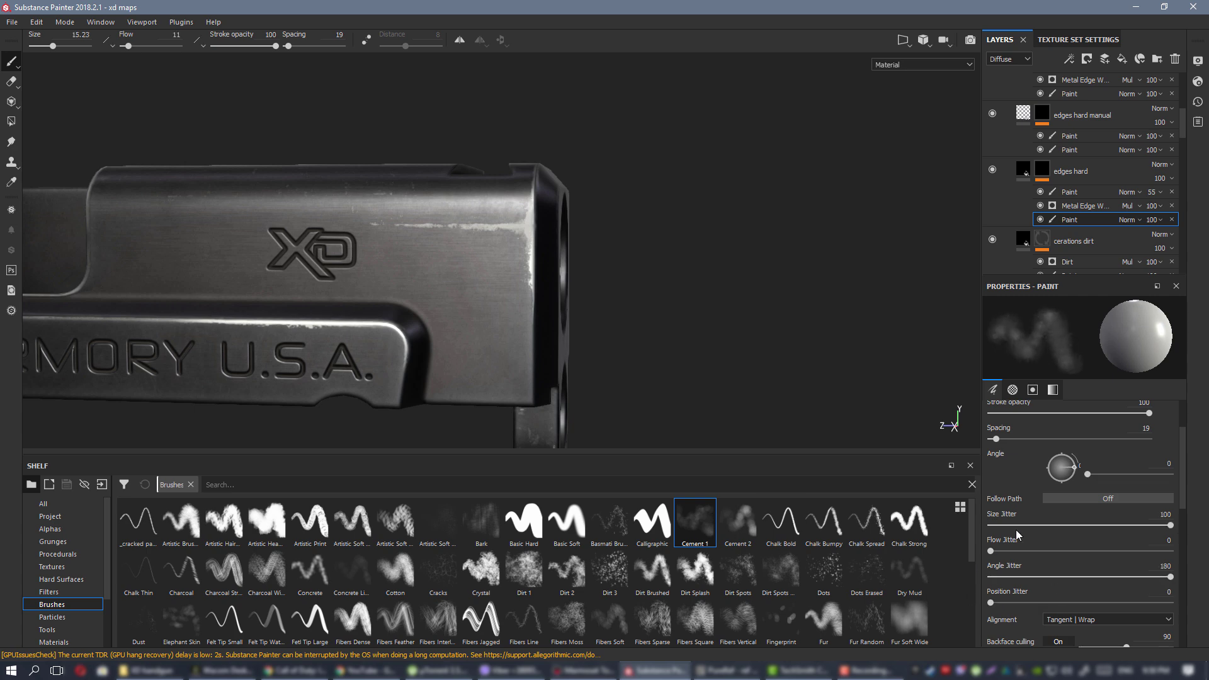
right_click_drag(522, 280, 440, 280, "ctrl")
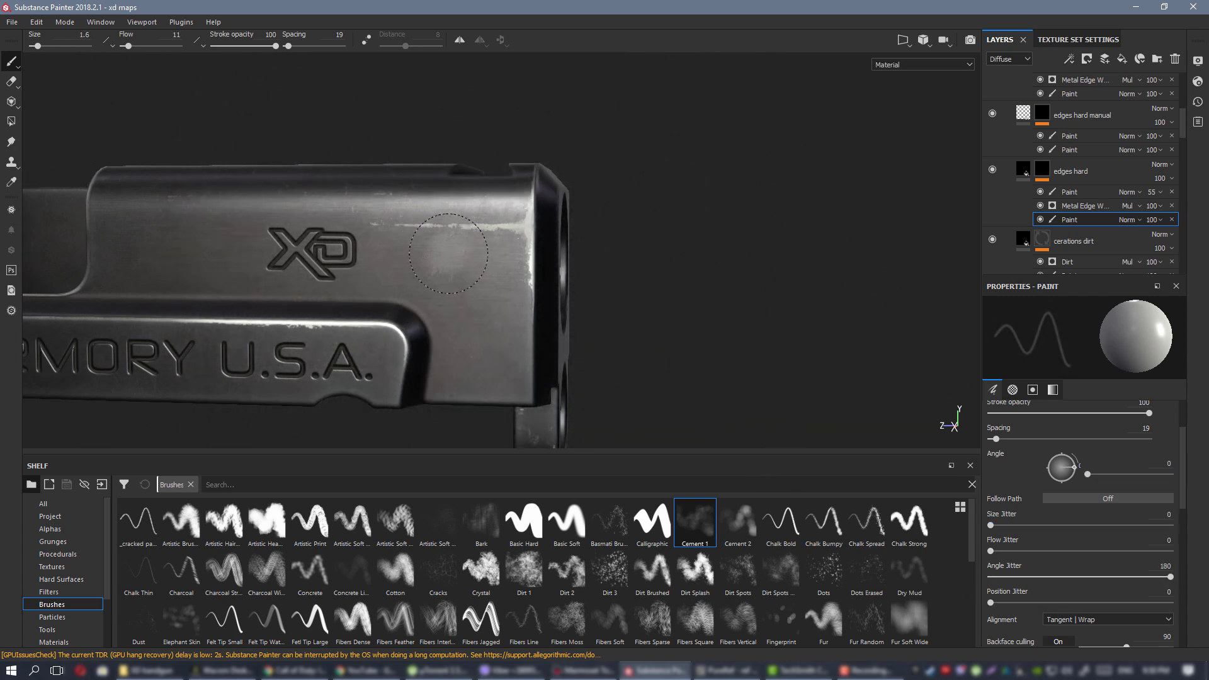
key("c")
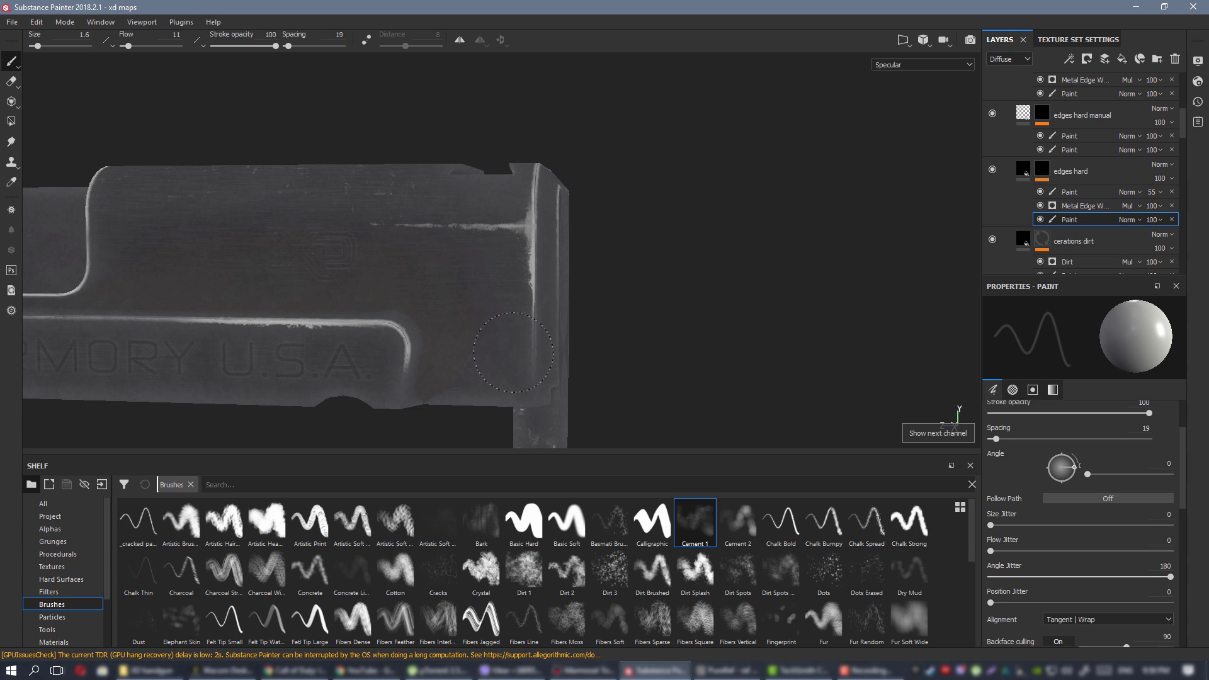
Paint soft wear down the lower part of the slide's front edge on both sides and compare it without the edges hard manual layer.
left_click_drag(548, 312, 517, 346, "alt")
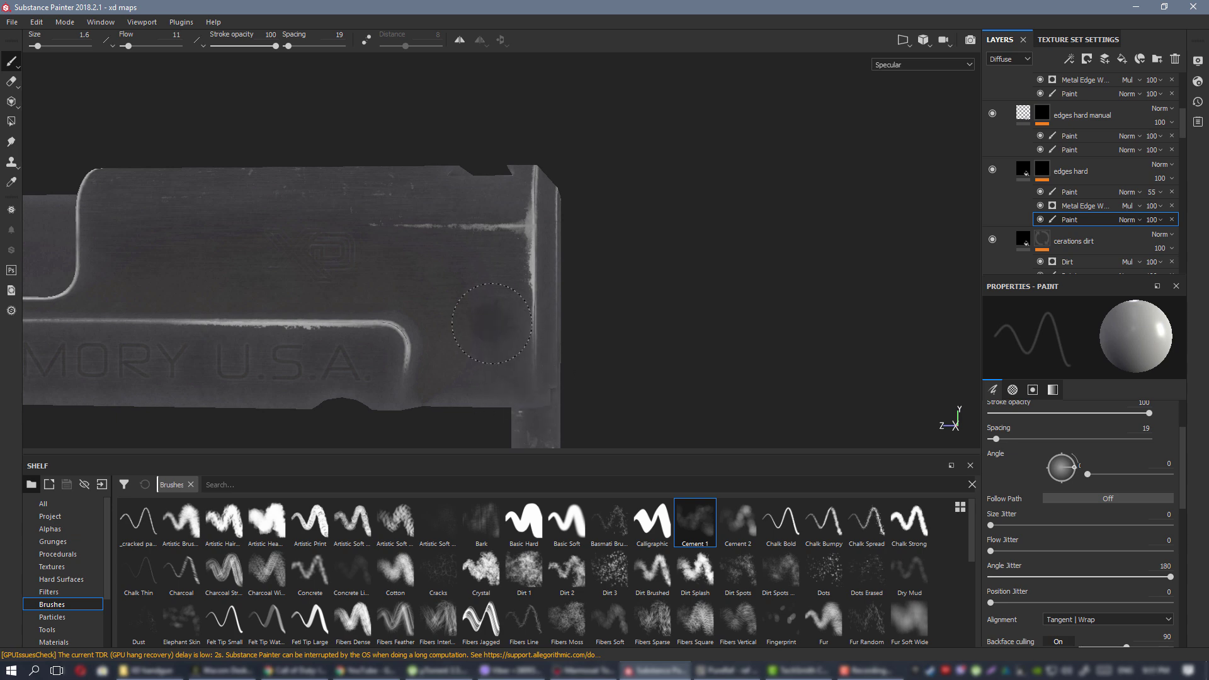
mouse_move(492, 323)
left_mouse_down("alt")
mouse_move(281, 262)
mouse_move(386, 203)
left_mouse_up("alt")
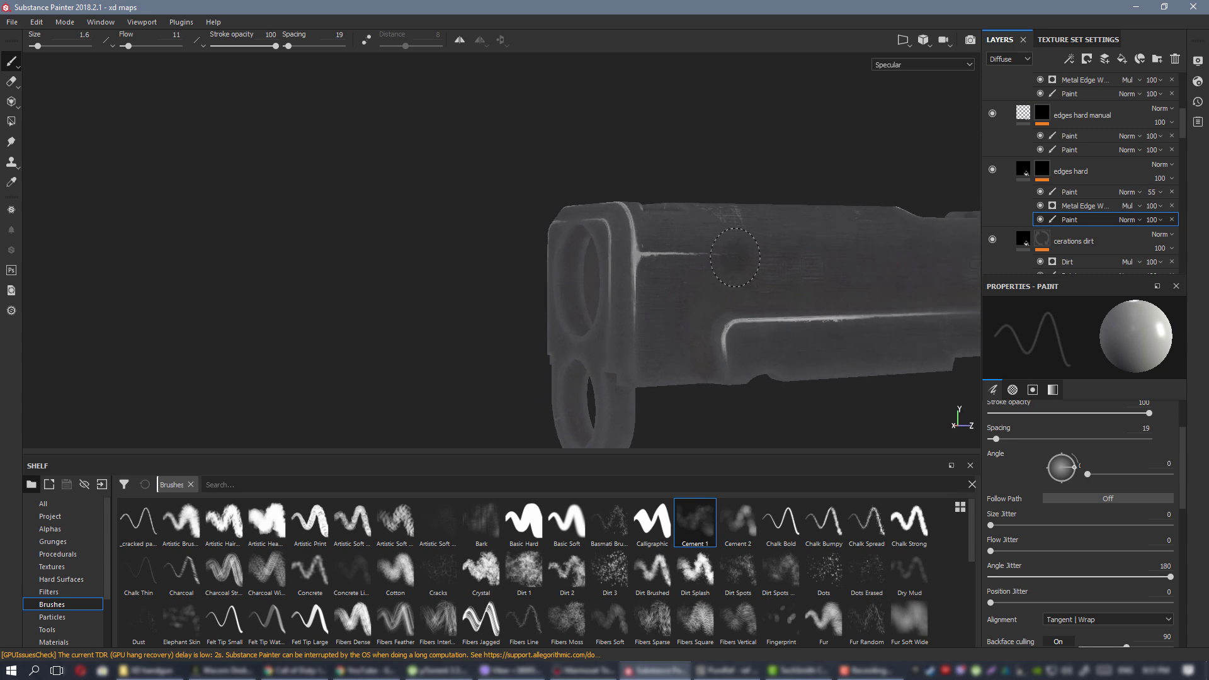
left_click_drag(734, 257, 617, 226, "alt")
left_click_drag(504, 306, 478, 315)
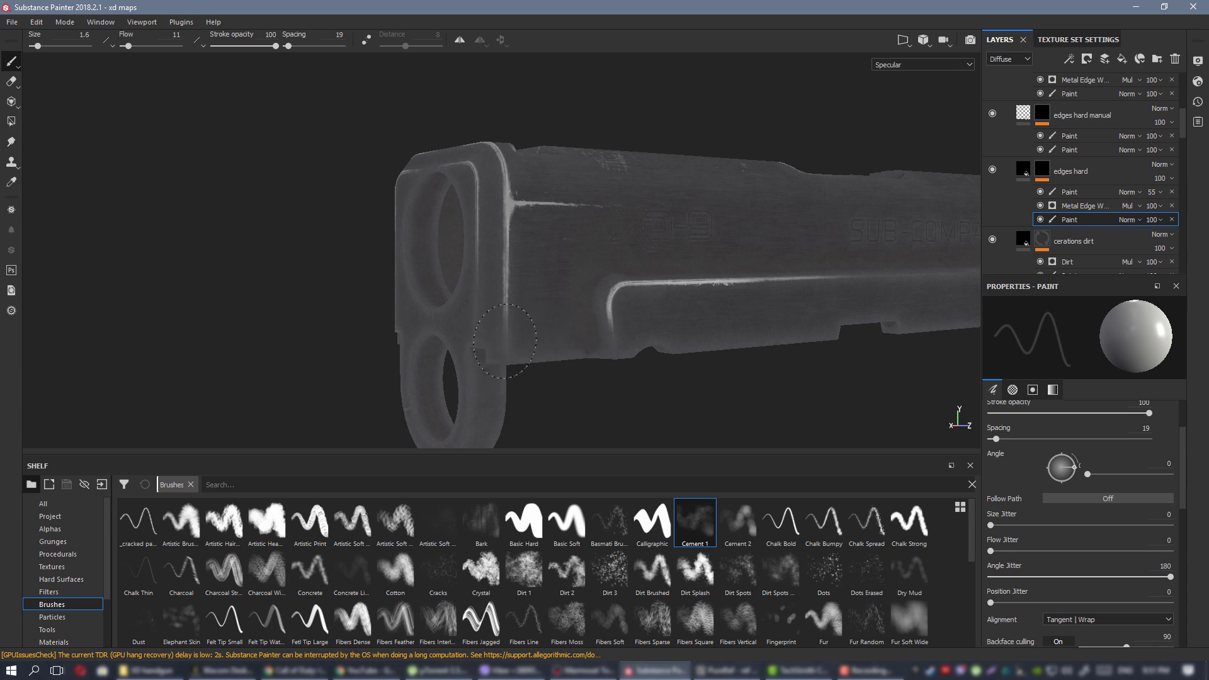
left_click_drag(543, 266, 455, 177, "alt")
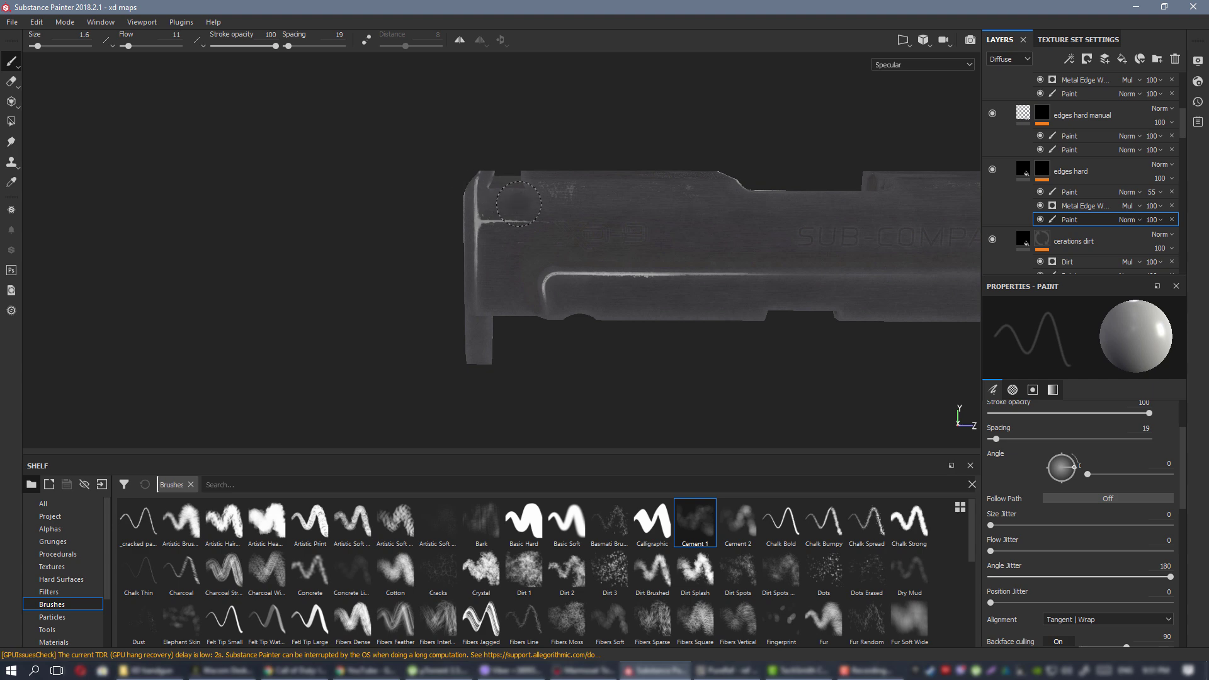
left_click_drag(518, 203, 95, 239, "alt")
right_click_drag(531, 229, 799, 359, "alt")
left_click_drag(799, 359, 502, 232, "alt")
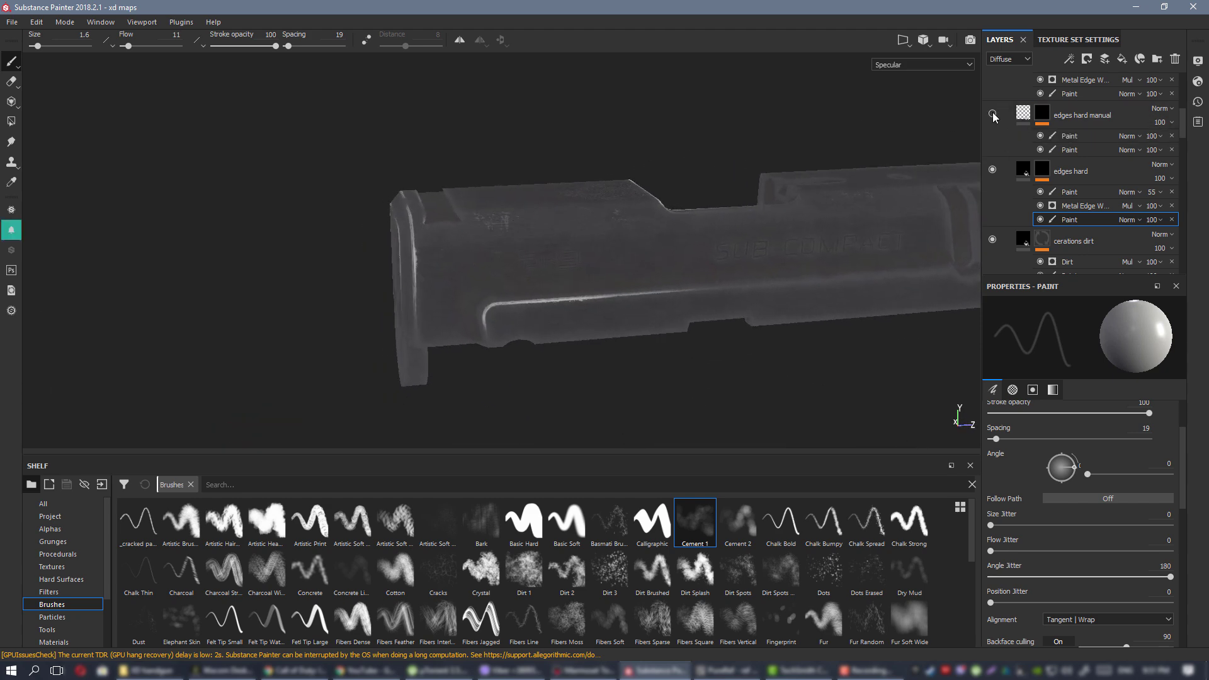
left_click_drag(705, 283, 644, 254, "alt")
Add a new paint effect to the edges hard manual mask and check the wear on the pistol reference photo.
right_click(1041, 114)
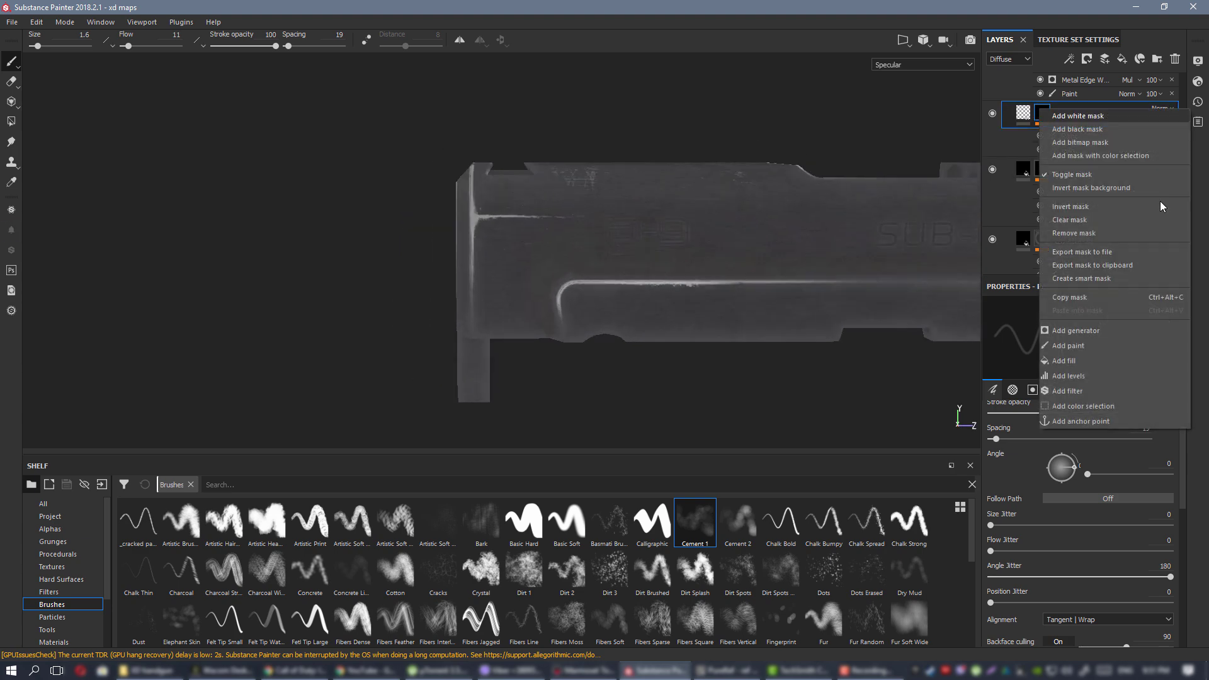
left_click(1074, 345)
key("alt+Tab")
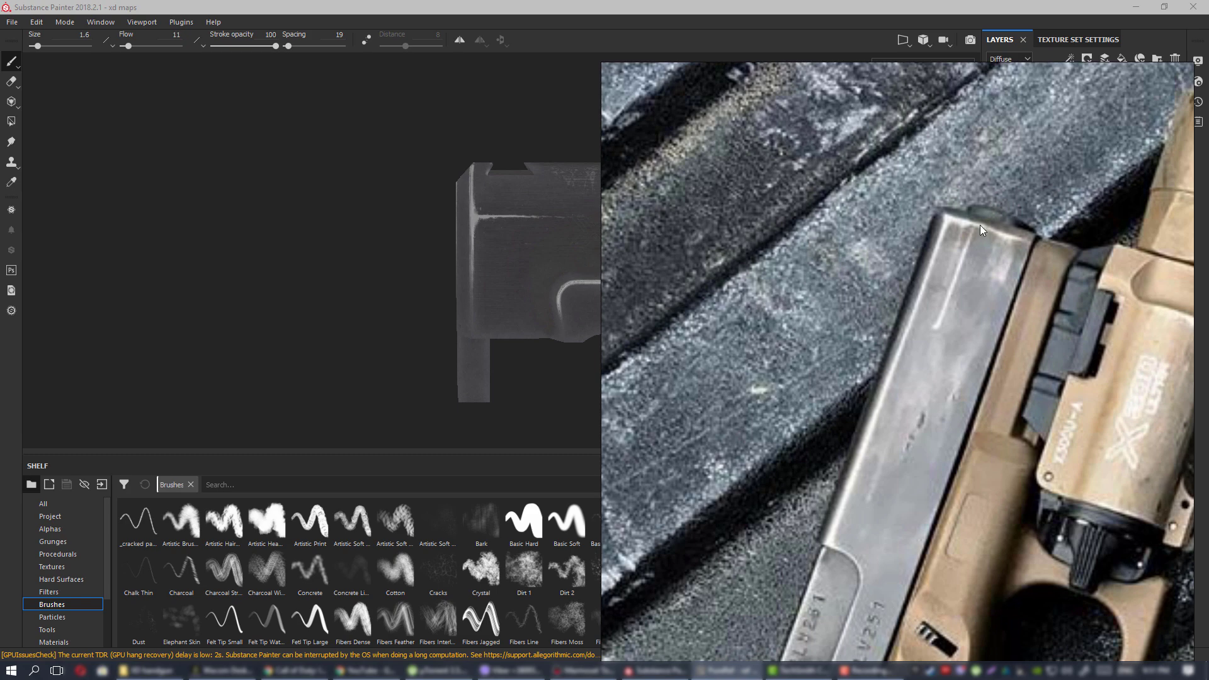
key("alt+Tab")
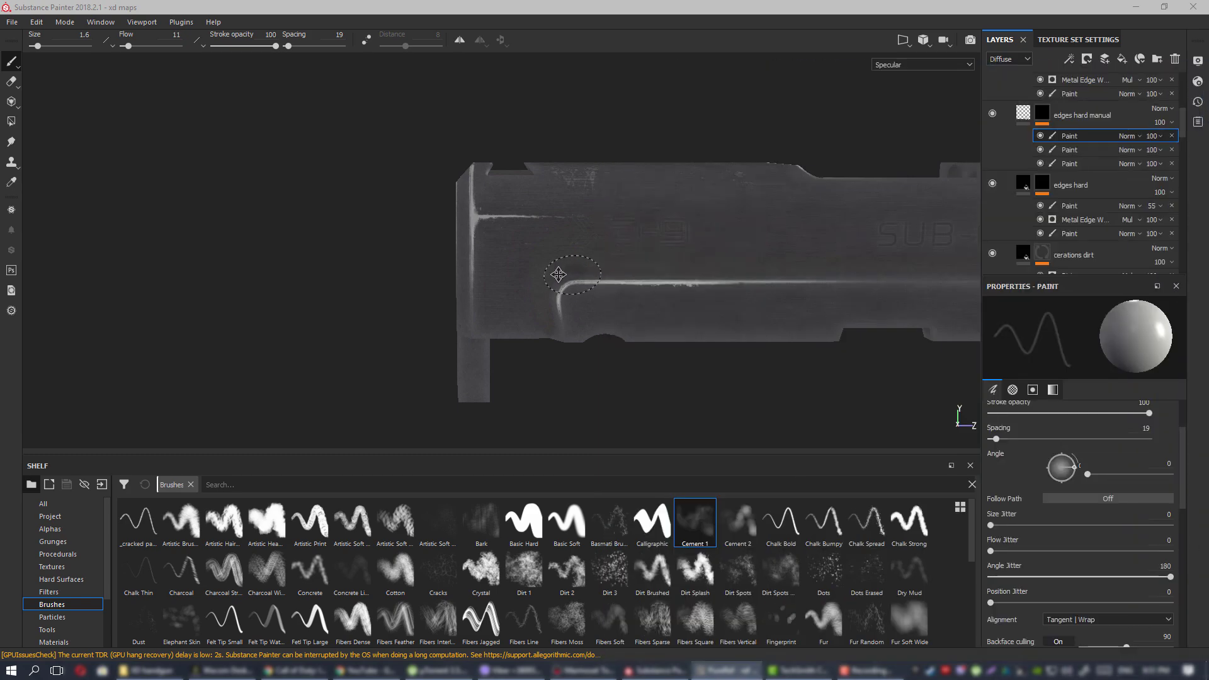
Stamp the Brush Dirty alpha on the front of the slide's XD-9 side at size 5.92, angle 265 and angle jitter 0.
left_click(61, 530)
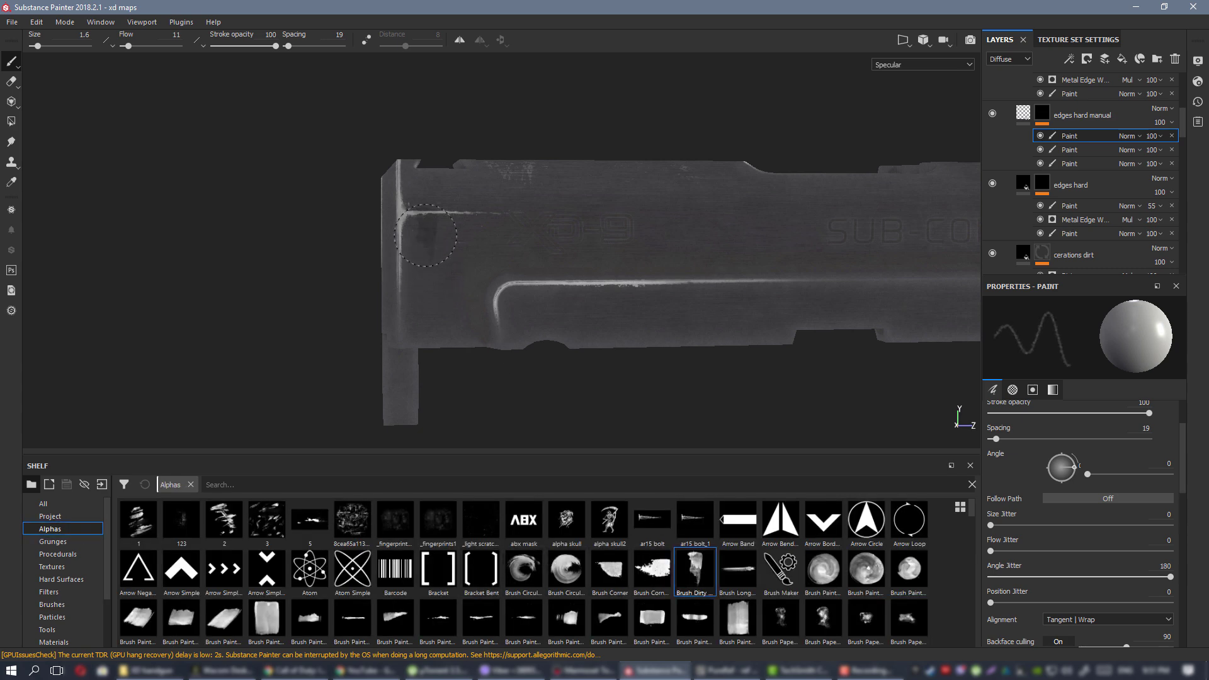
left_click_drag(442, 247, 443, 257, "ctrl")
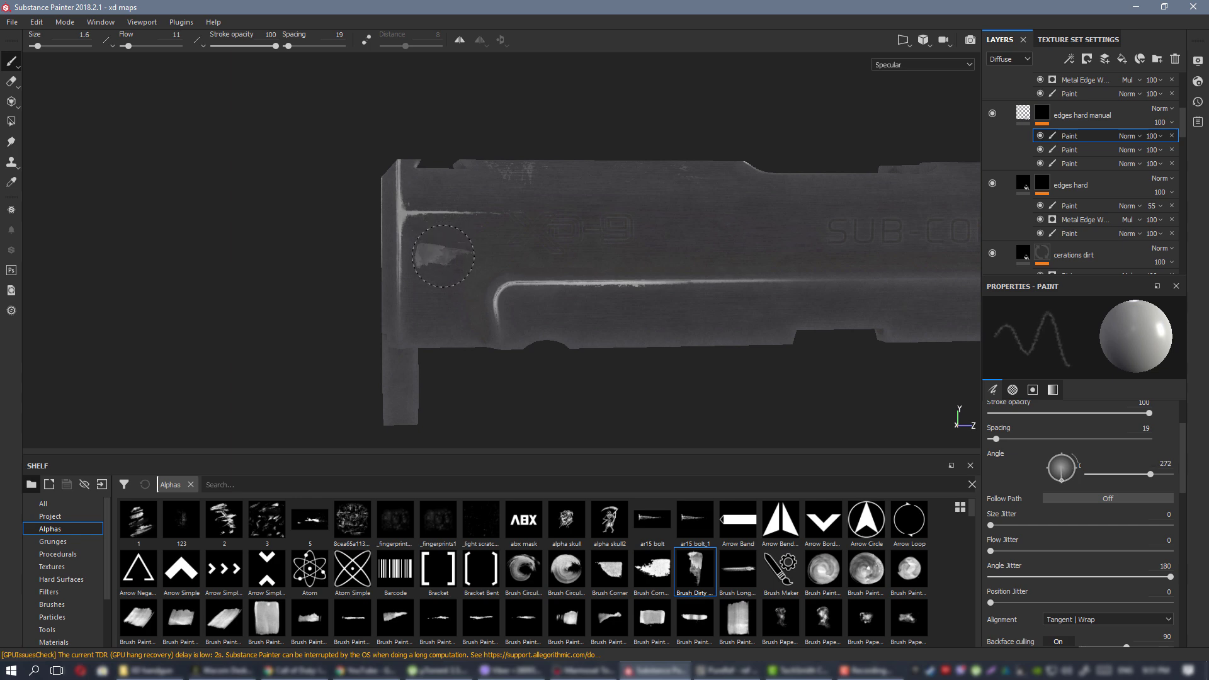
right_click_drag(442, 256, 491, 252, "ctrl")
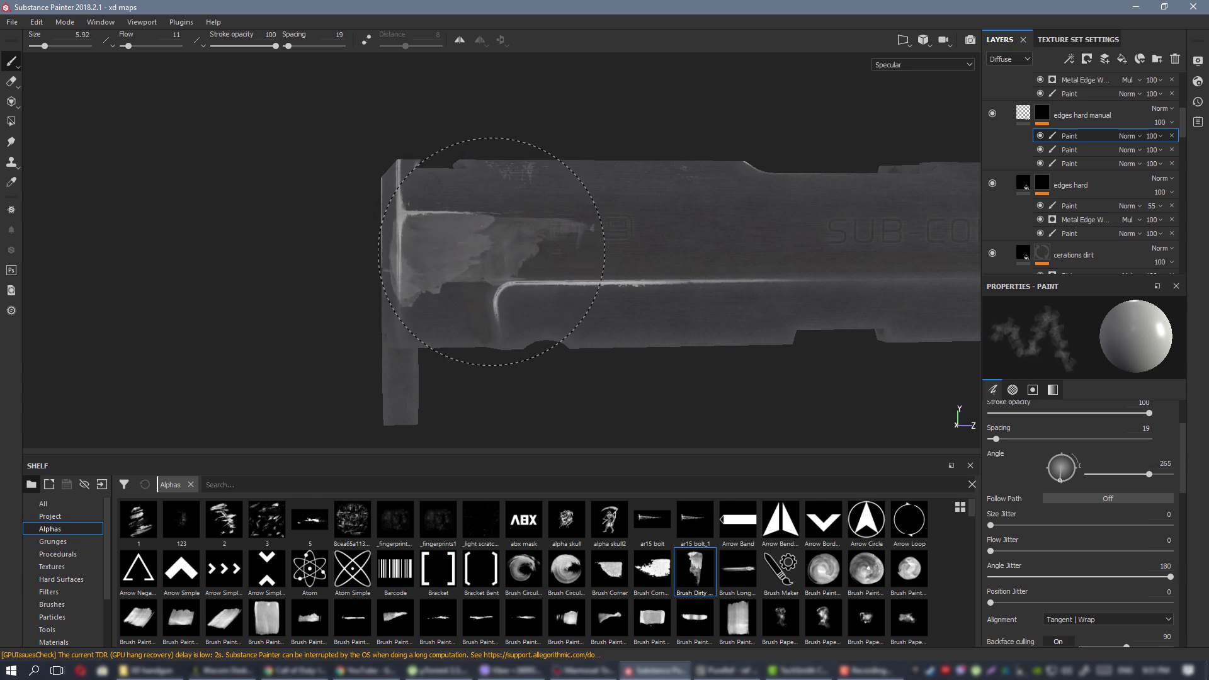
left_click(491, 252)
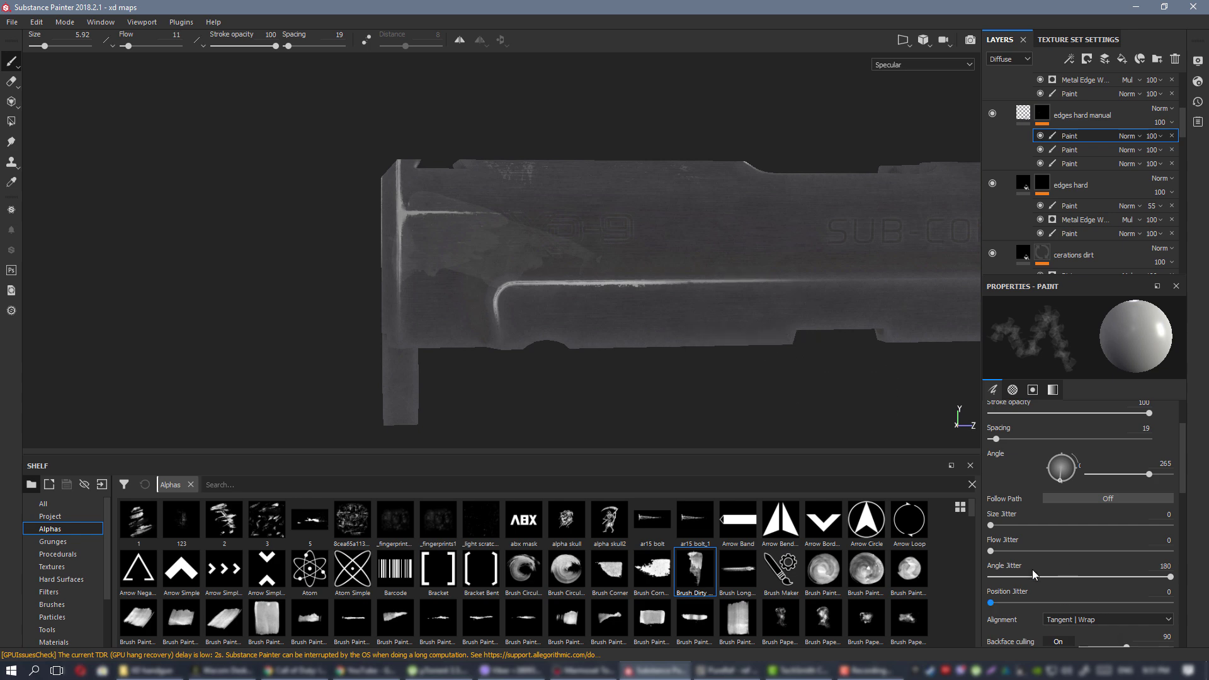
left_click_drag(1033, 574, 990, 576)
left_click(498, 249)
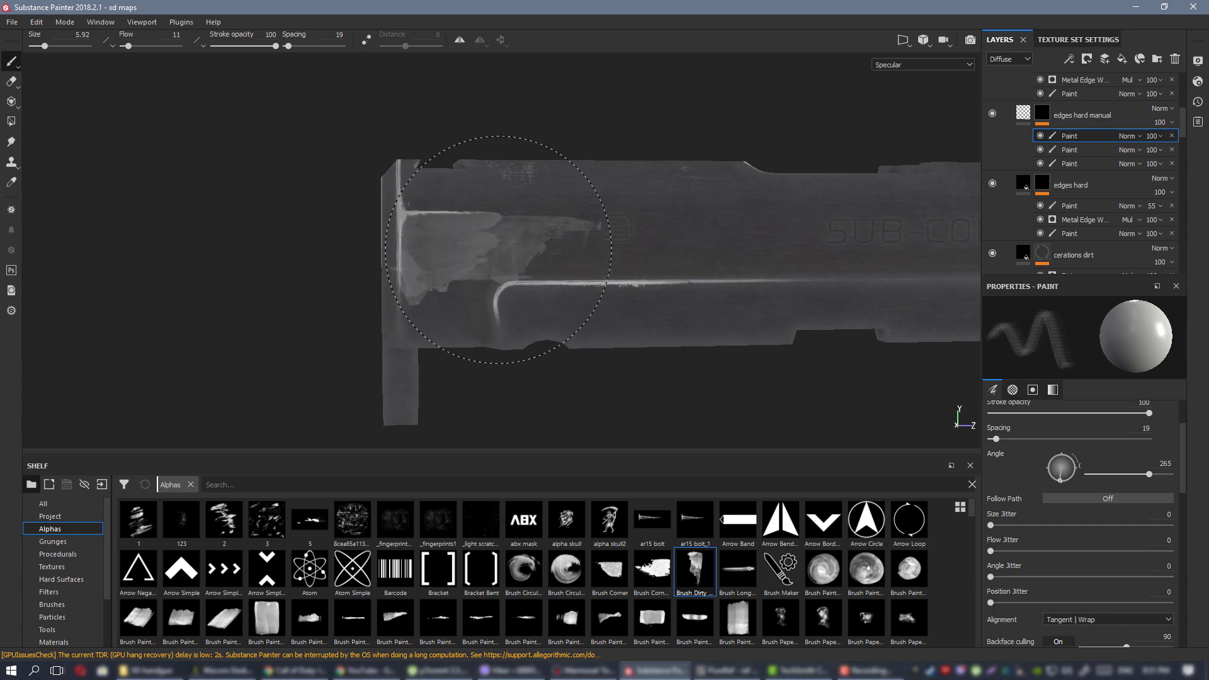
Inspect the stamped wear at the front of the slide's XD-9 side in the Material view.
mouse_move(728, 321)
left_mouse_down("alt")
mouse_move(829, 291)
mouse_move(319, 149)
mouse_move(572, 183)
mouse_move(566, 158)
mouse_move(768, 296)
left_mouse_up("alt")
key("m")
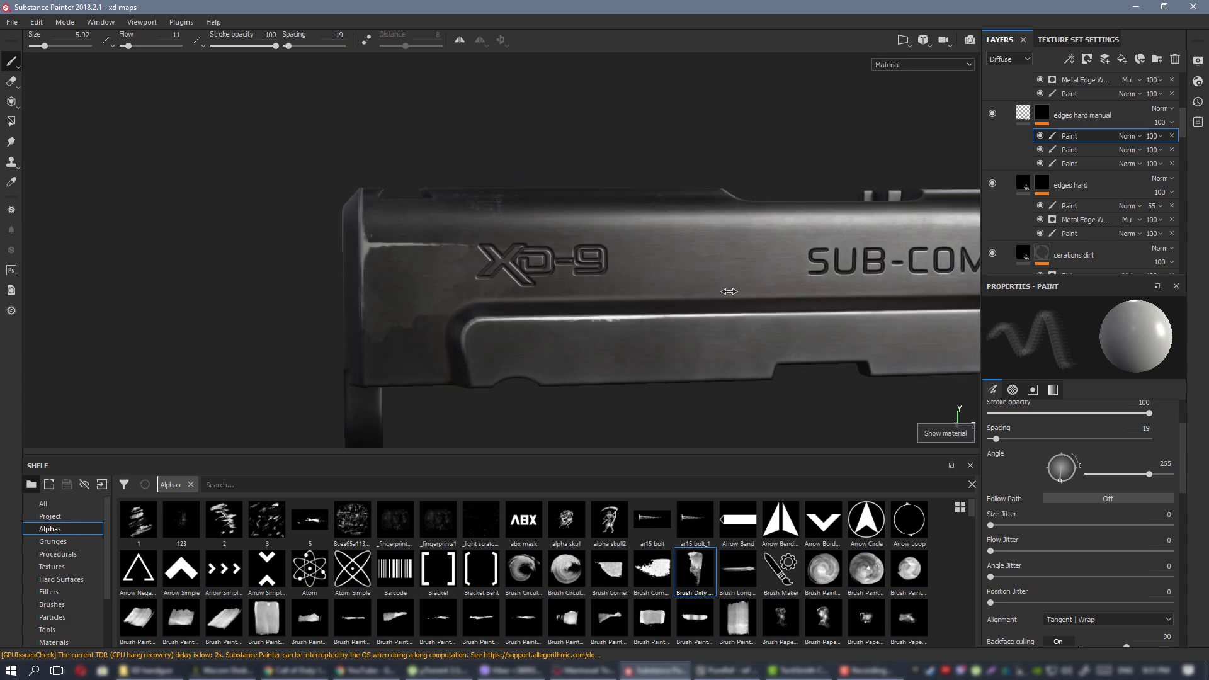
right_click_drag(725, 290, 710, 289, "shift")
right_click_drag(567, 246, 207, 132, "alt")
left_click_drag(783, 323, 604, 257, "alt")
right_click_drag(538, 219, 562, 262, "alt")
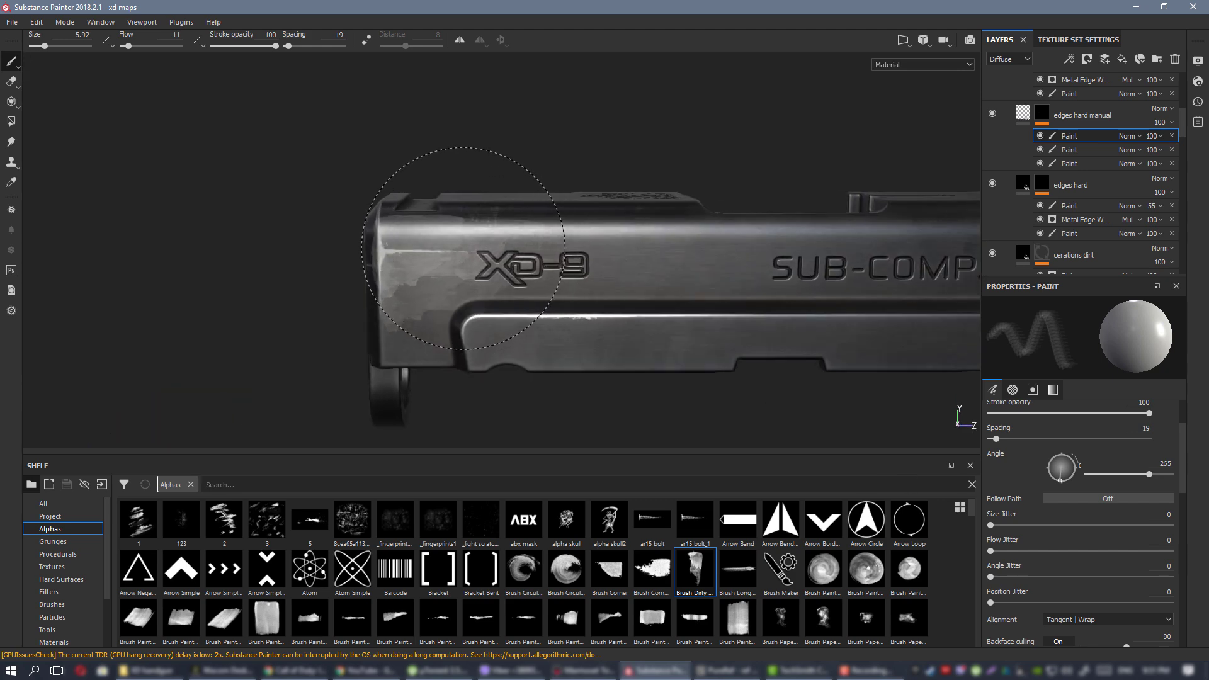
right_click_drag(476, 247, 547, 312, "alt")
middle_click_drag(547, 312, 573, 278, "alt")
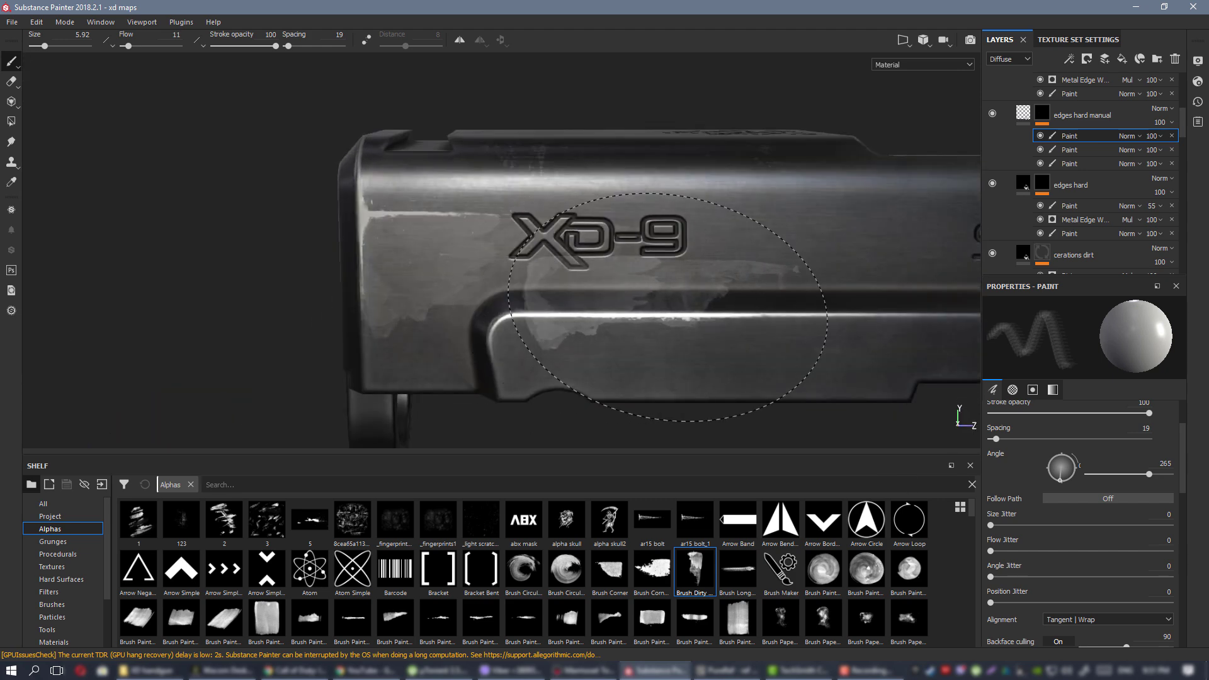
Try softening the stamped wear in the Specular channel with the eraser at flow 4, using sizes 2.88 and 2.01.
key("c")
key("e")
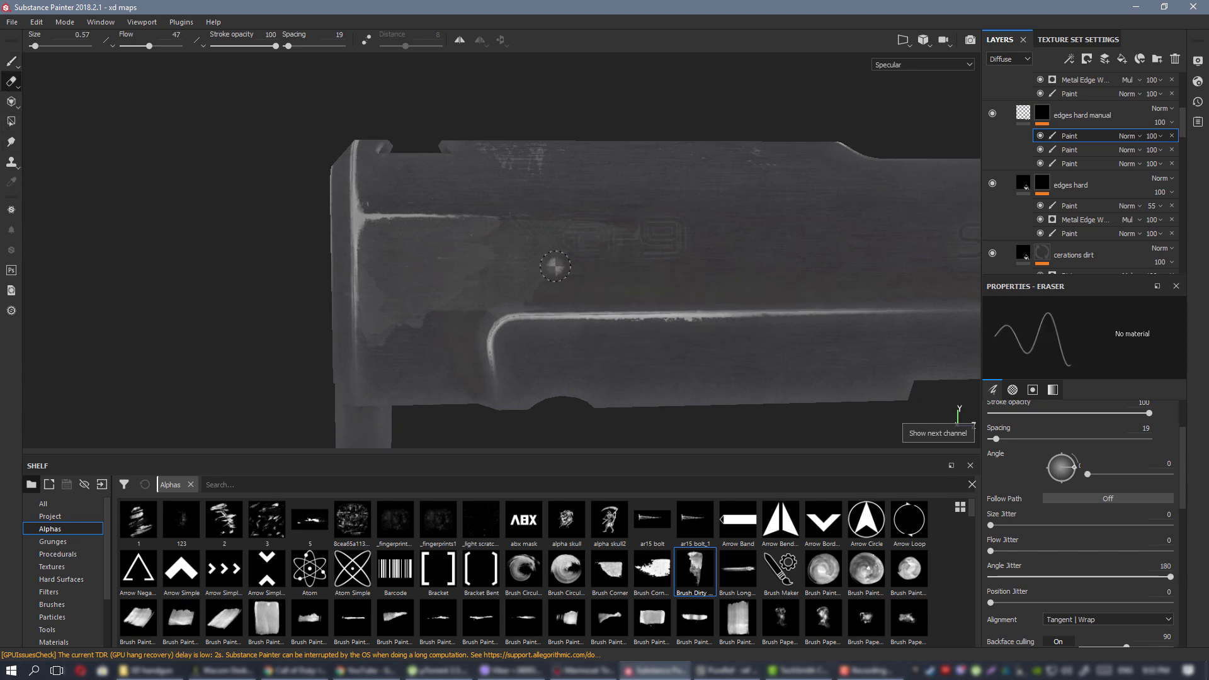
right_click_drag(621, 276, 613, 286, "ctrl")
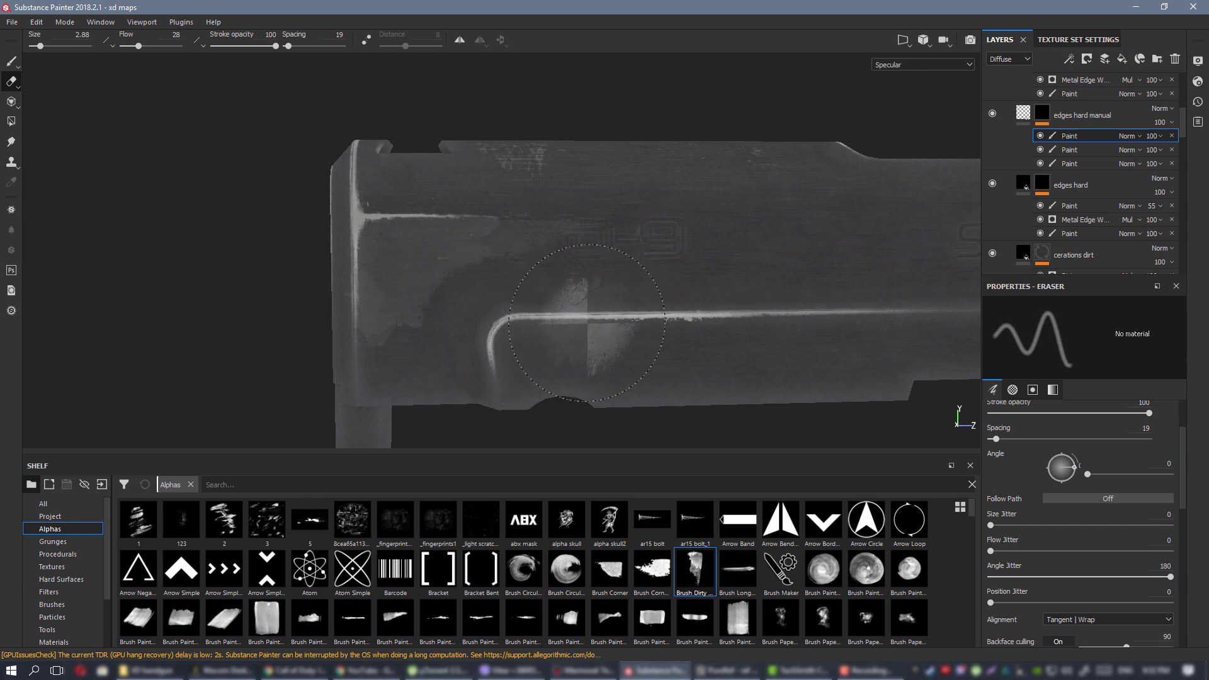
left_click_drag(634, 280, 631, 268, "ctrl")
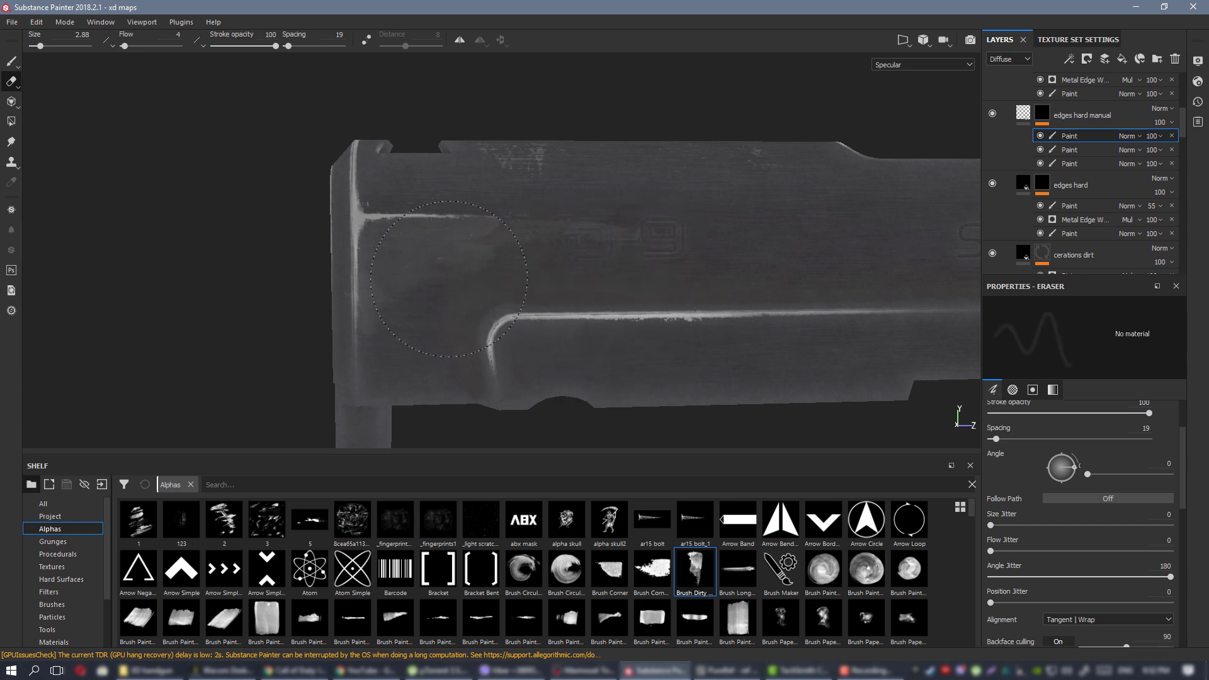
left_click_drag(629, 271, 420, 287, "alt")
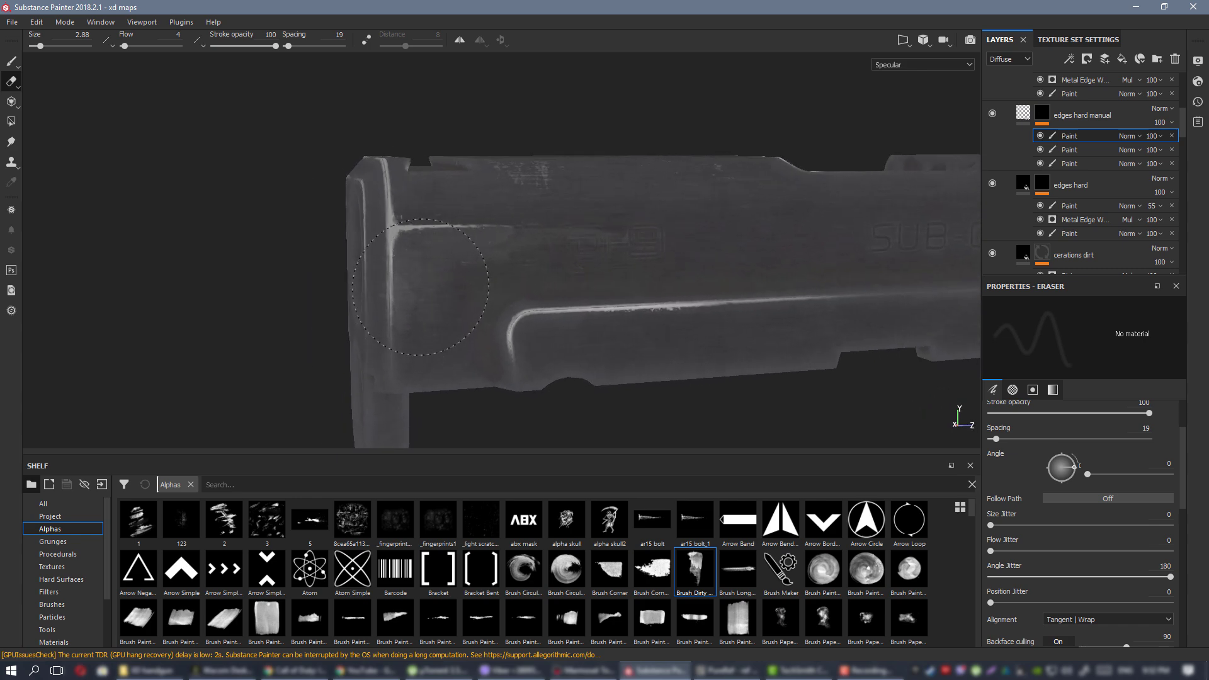
mouse_move(543, 294)
left_mouse_down("alt")
mouse_move(440, 335)
mouse_move(567, 269)
mouse_move(516, 290)
mouse_move(710, 395)
mouse_move(629, 281)
mouse_move(667, 237)
mouse_move(676, 252)
left_mouse_up("alt")
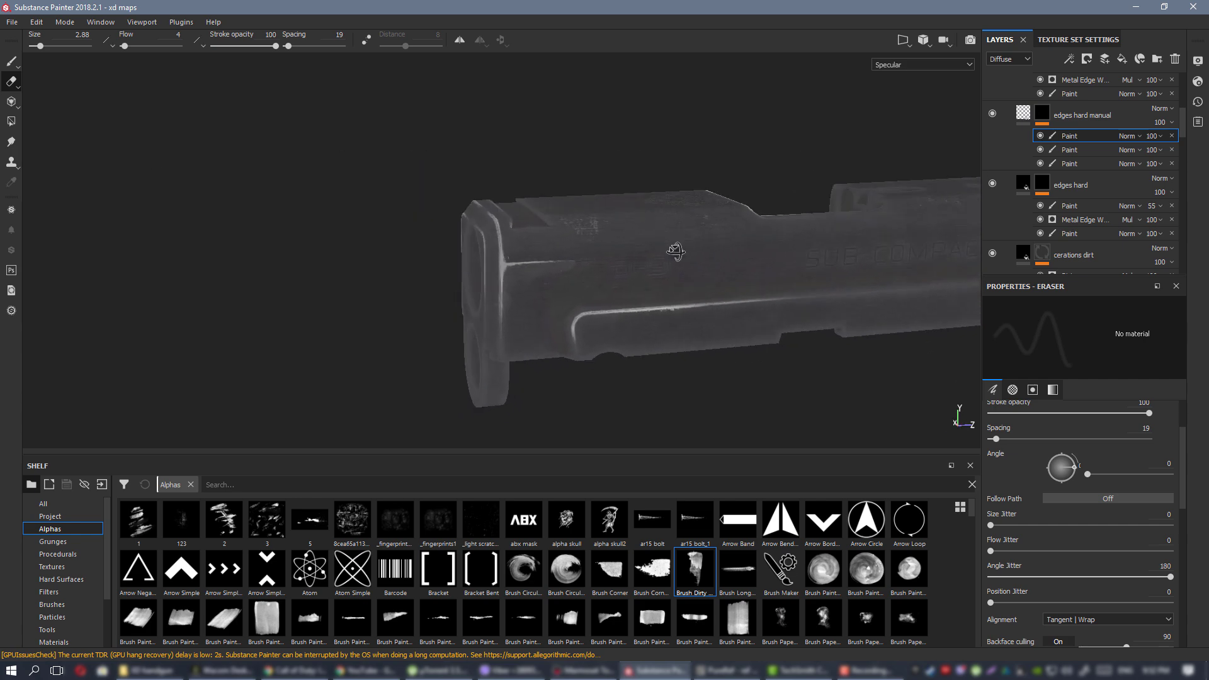
scroll(675, 251, "up", 5)
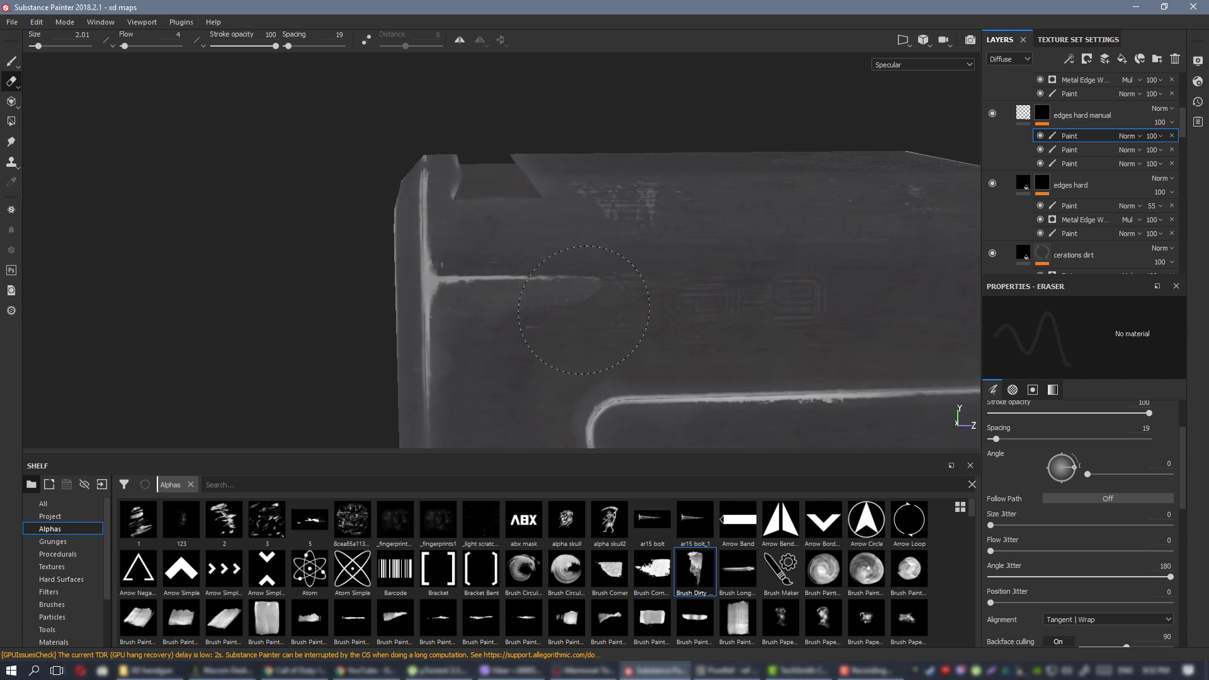
left_click_drag(584, 309, 609, 312)
scroll(772, 353, "down", 3)
middle_click_drag(691, 281, 602, 207, "alt")
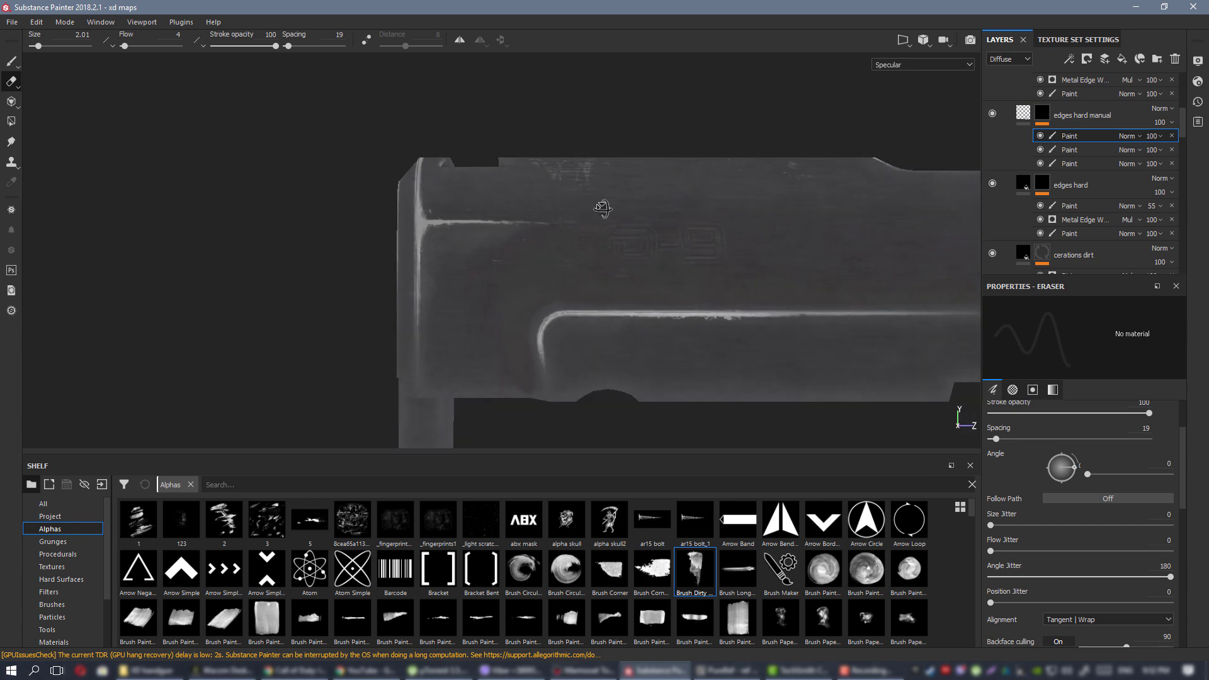
Undo the eraser strokes on the stamped wear near the slide's front.
left_click_drag(602, 208, 668, 233, "alt")
scroll(667, 233, "down", 2)
key("ctrl")
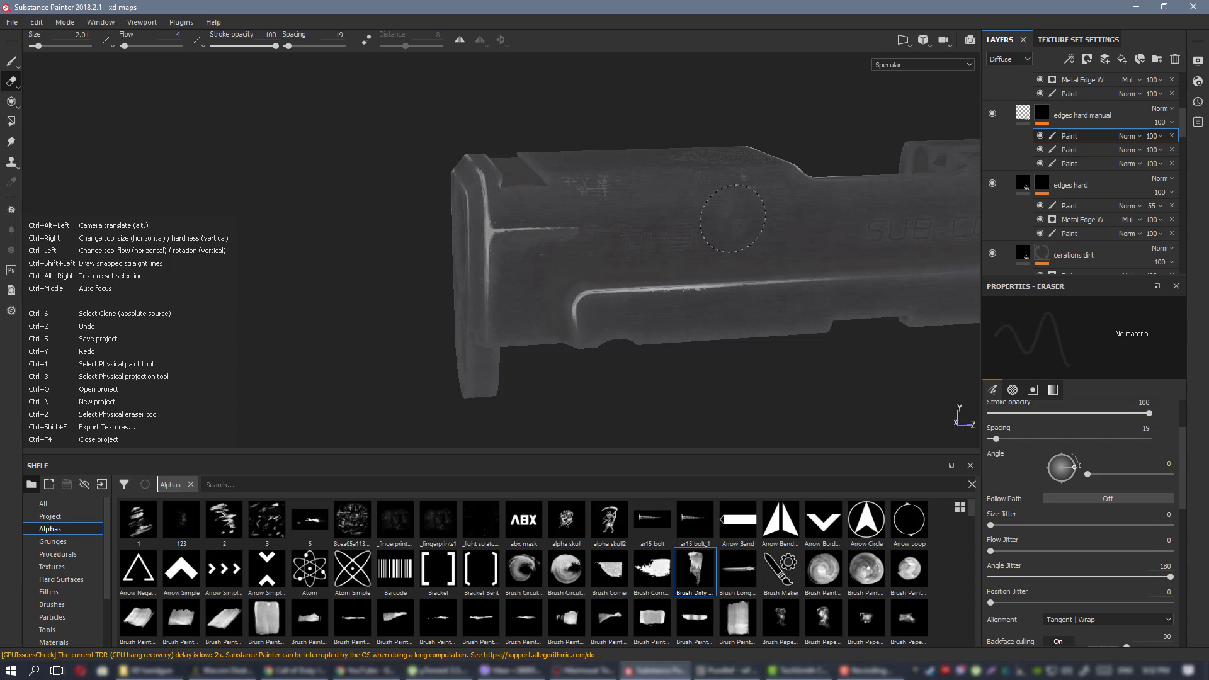
key("ctrl+z")
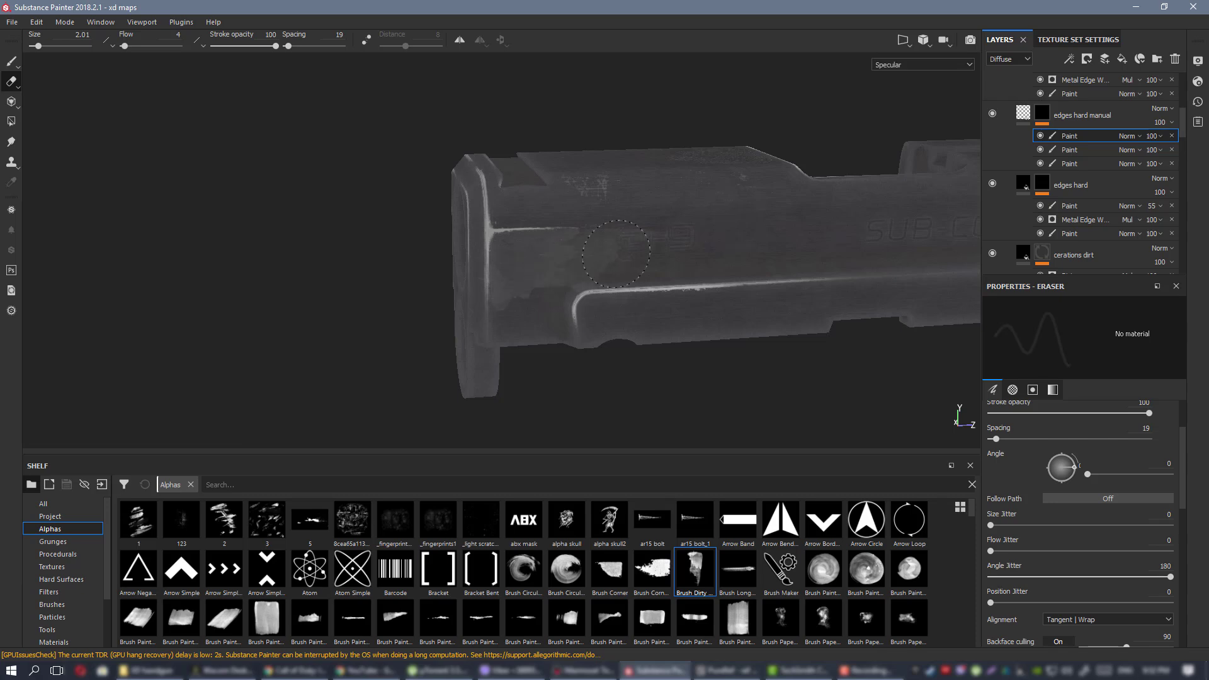
Softly erase the stamped wear on the slide's XD-9 side with the eraser at size 2.01 and flow 1.
scroll(655, 246, "up", 2)
left_click_drag(654, 246, 606, 254, "alt")
scroll(649, 243, "up", 2)
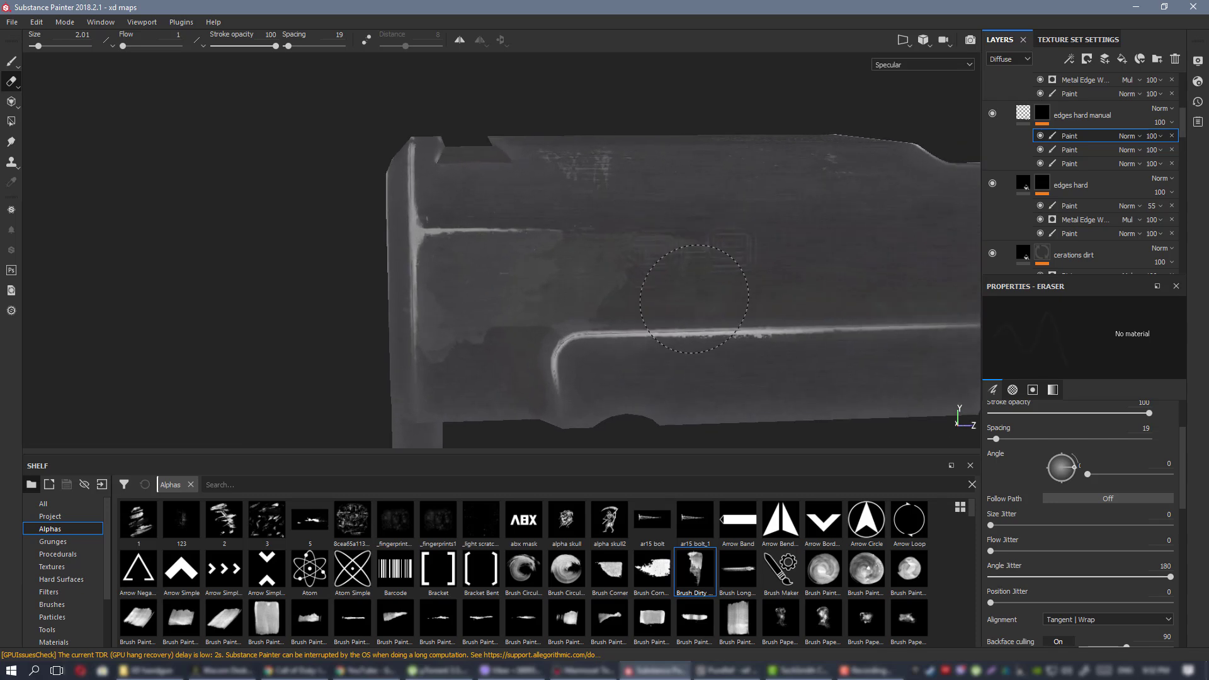
left_click_drag(701, 287, 707, 248, "alt")
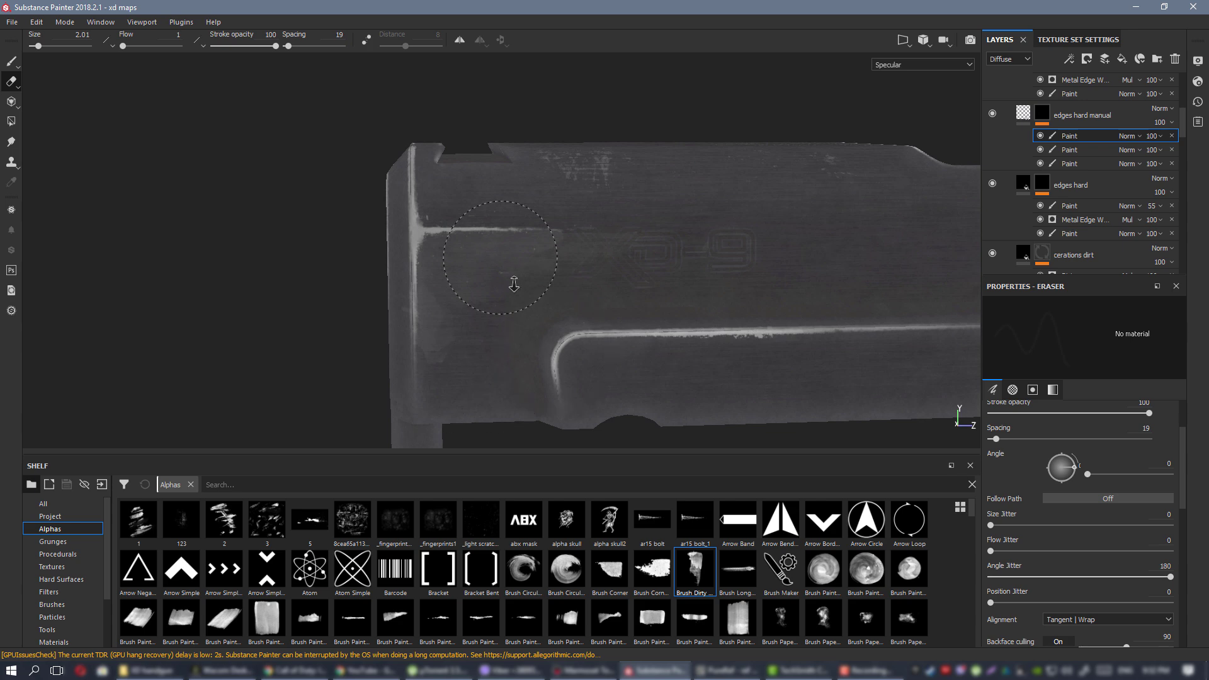
right_click_drag(514, 284, 440, 346, "alt")
left_click_drag(585, 343, 525, 302, "alt")
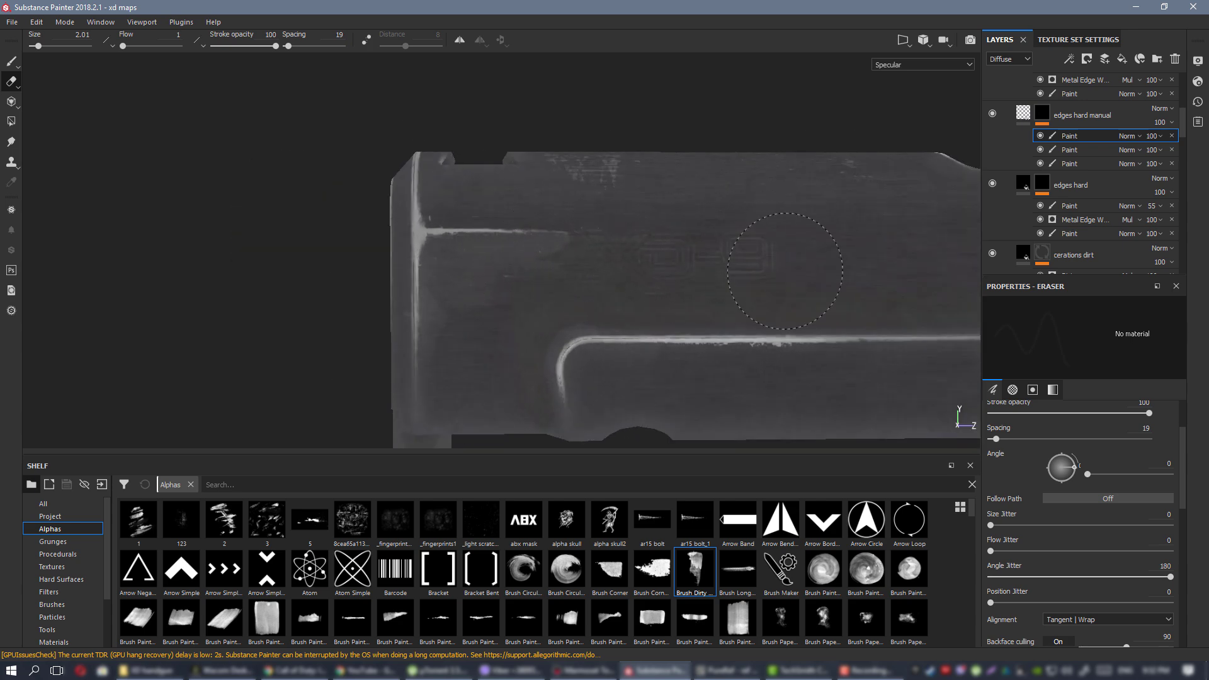
Compare the softened wear in the Specular and Material views, and examine the front of the slide's opposite side.
mouse_move(691, 249)
left_mouse_down("alt")
mouse_move(571, 248)
mouse_move(552, 291)
left_mouse_up("alt")
left_click_drag(637, 291, 655, 221, "alt")
key("m")
scroll(408, 197, "down", 3)
scroll(567, 252, "up", 5)
left_click_drag(541, 252, 615, 233, "alt")
key("c")
key("m")
right_click_drag(615, 232, 769, 466, "alt")
left_click_drag(724, 239, 667, 333, "alt")
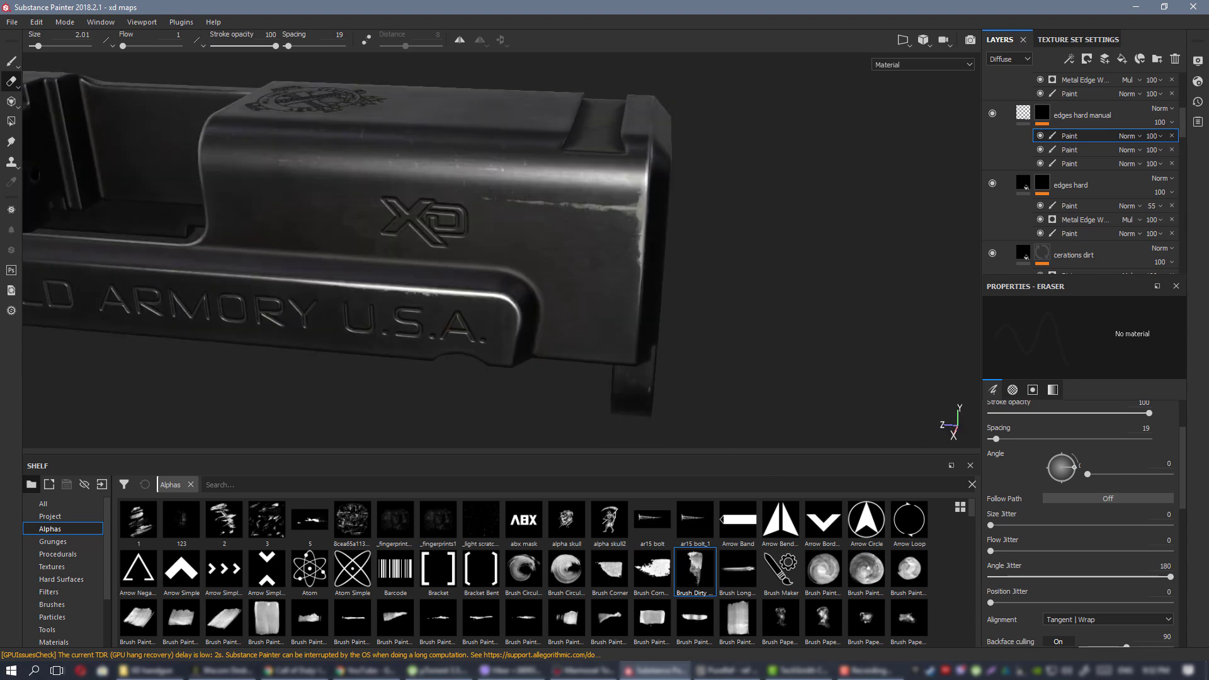
Stamp a Brush Paper alpha beside the front edge wear on the slide's XD side at size 5.92 and angle 264, viewing Specular.
key("c")
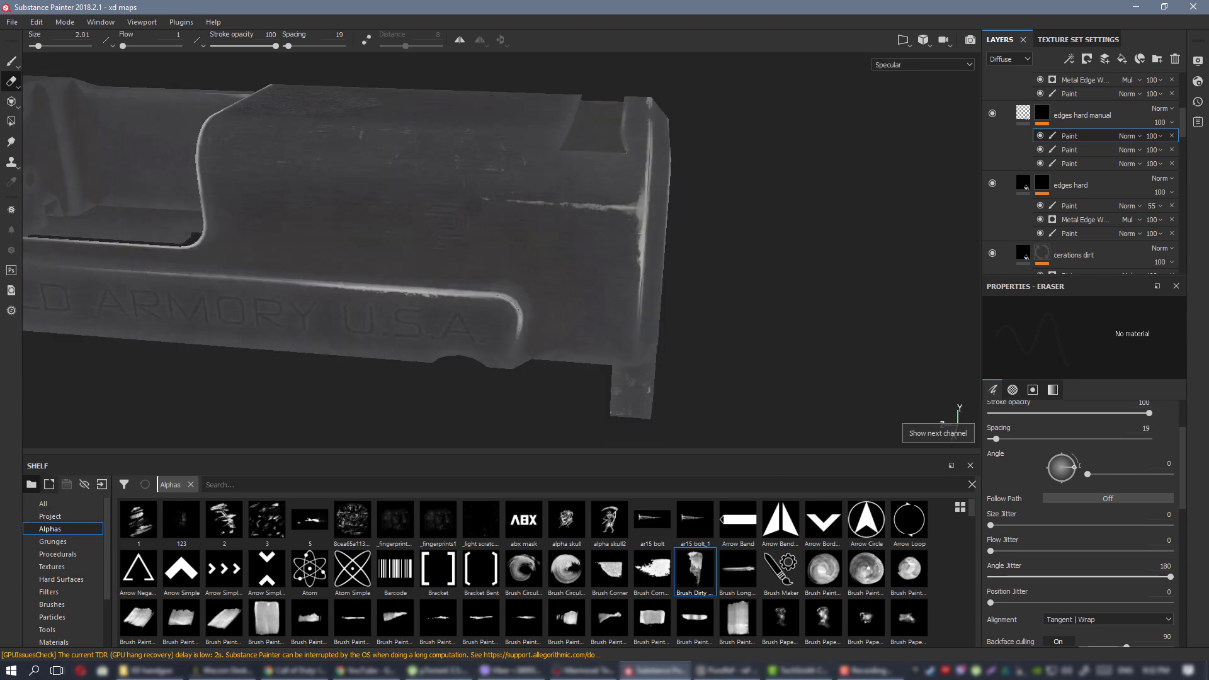
left_click(12, 64)
right_click_drag(528, 251, 577, 224, "ctrl")
left_click_drag(578, 224, 615, 225, "ctrl")
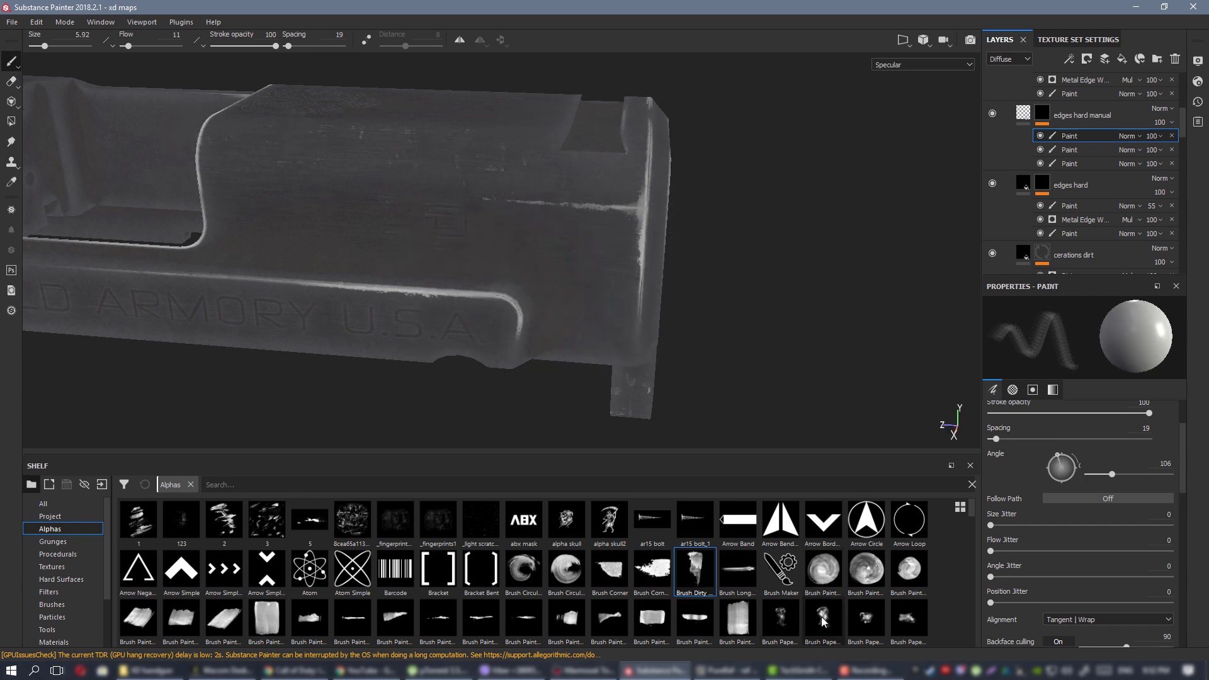
mouse_move(822, 622)
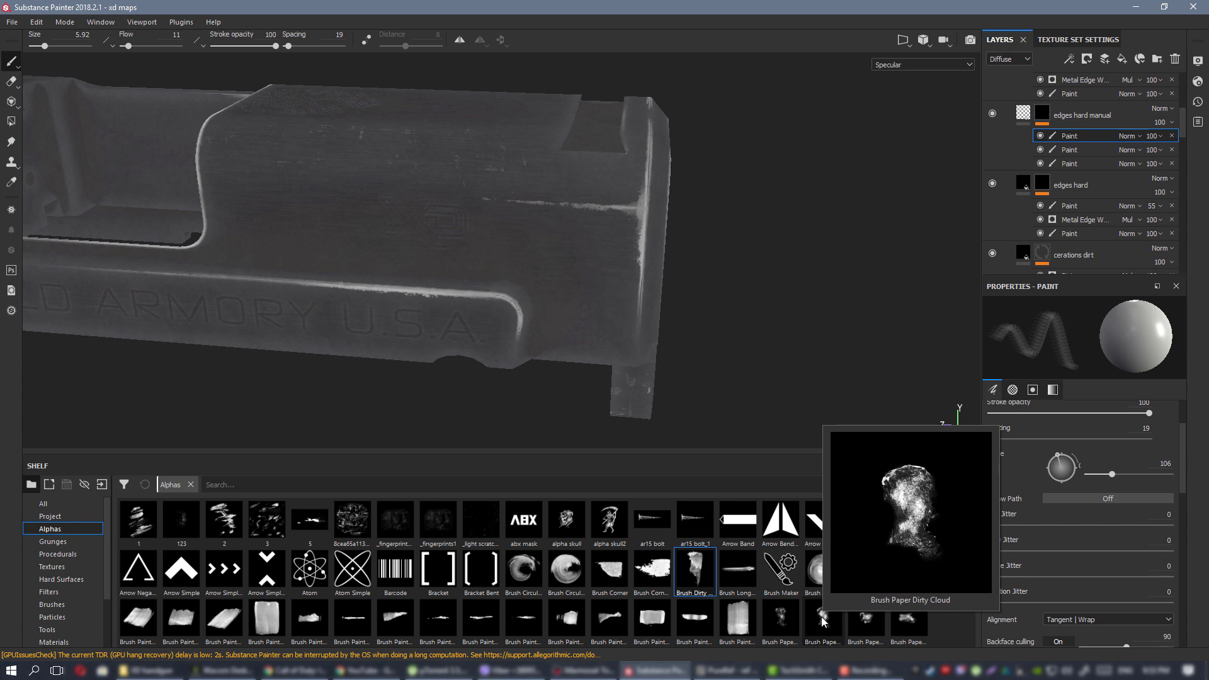
scroll(698, 568, "down", 3)
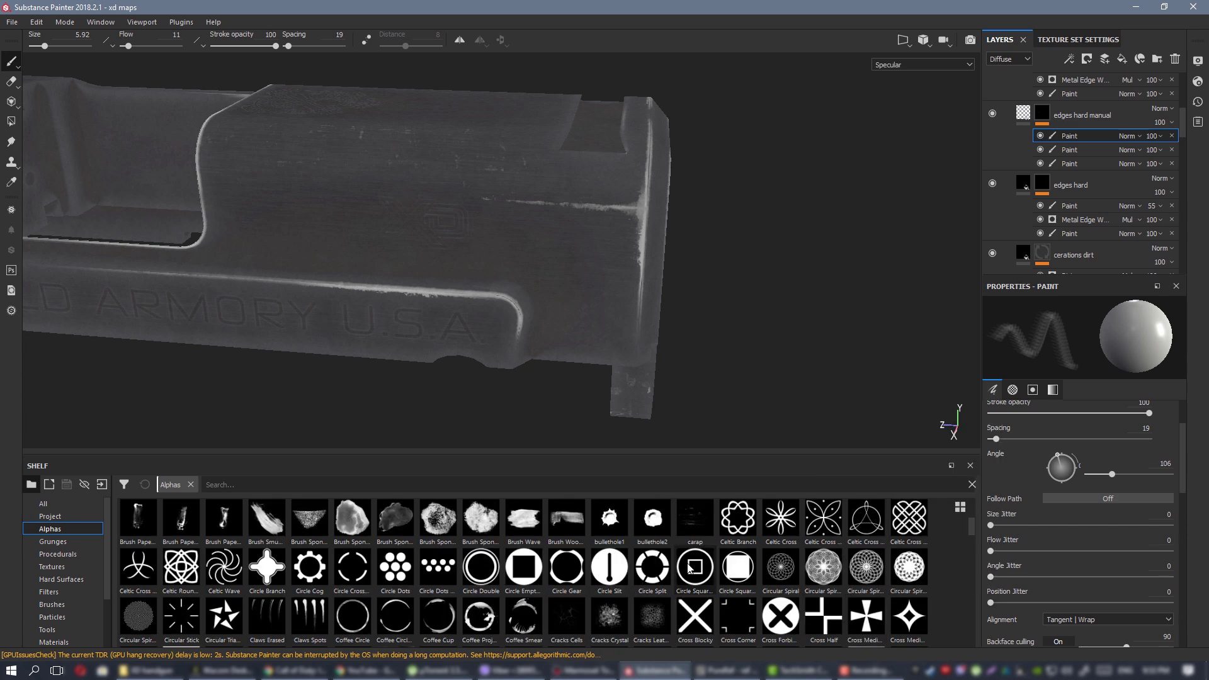
left_click_drag(592, 213, 593, 126, "ctrl")
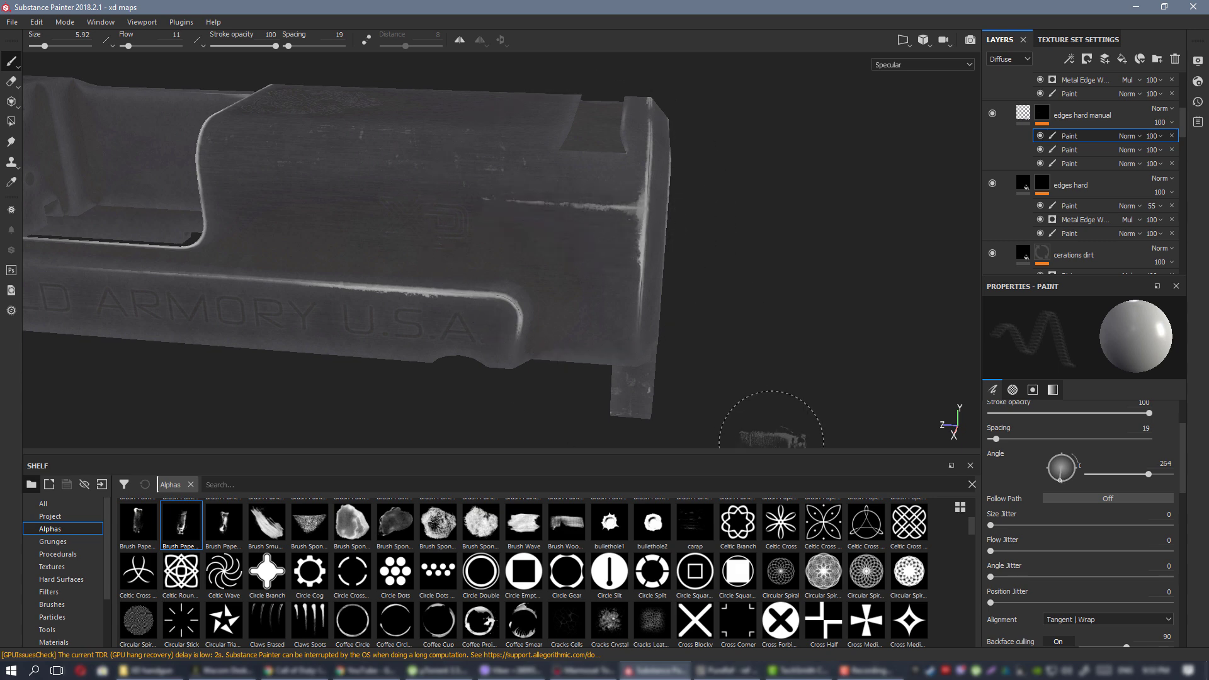
left_click_drag(528, 302, 534, 238, "alt")
Soften the stamped wear on the slide's XD side with the eraser at size 2.01 and flow 1.
key("e")
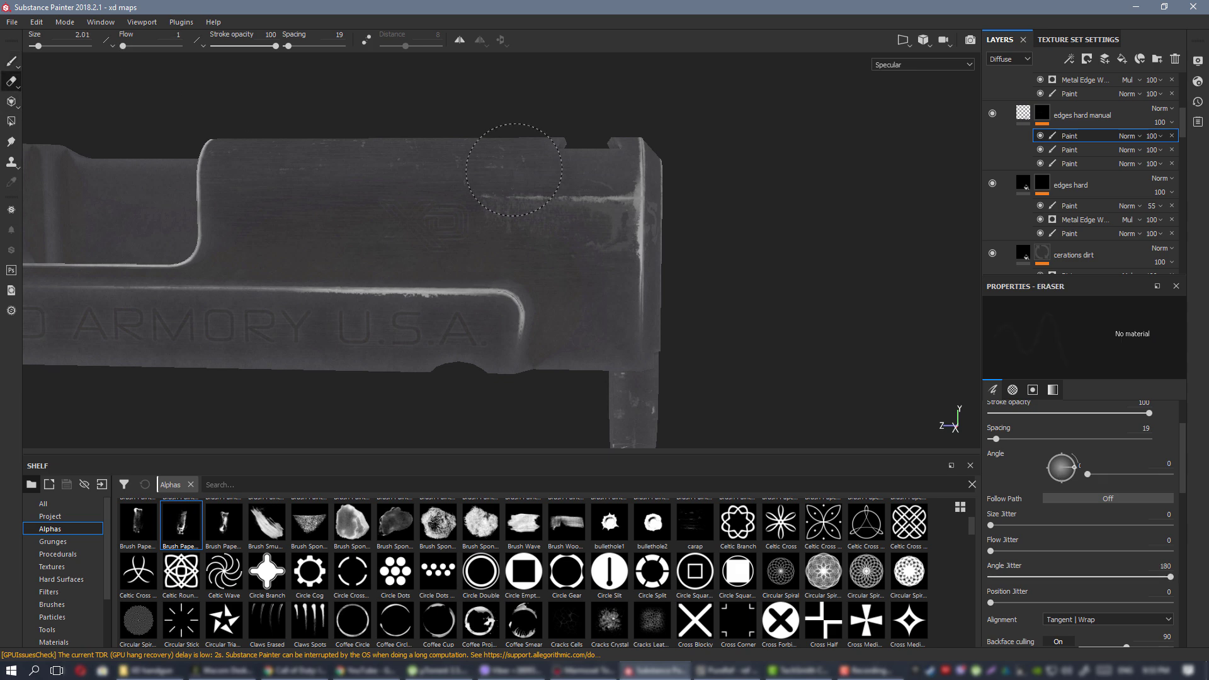
left_click_drag(474, 153, 430, 214, "alt")
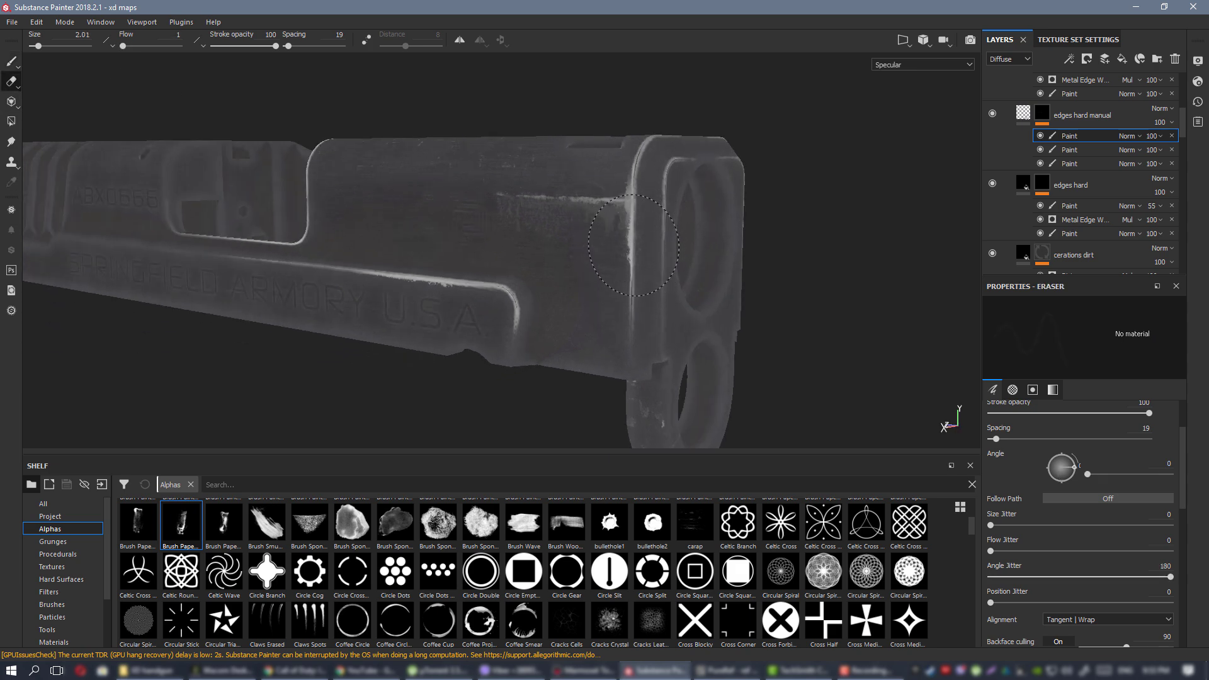
left_click_drag(633, 245, 651, 250, "alt")
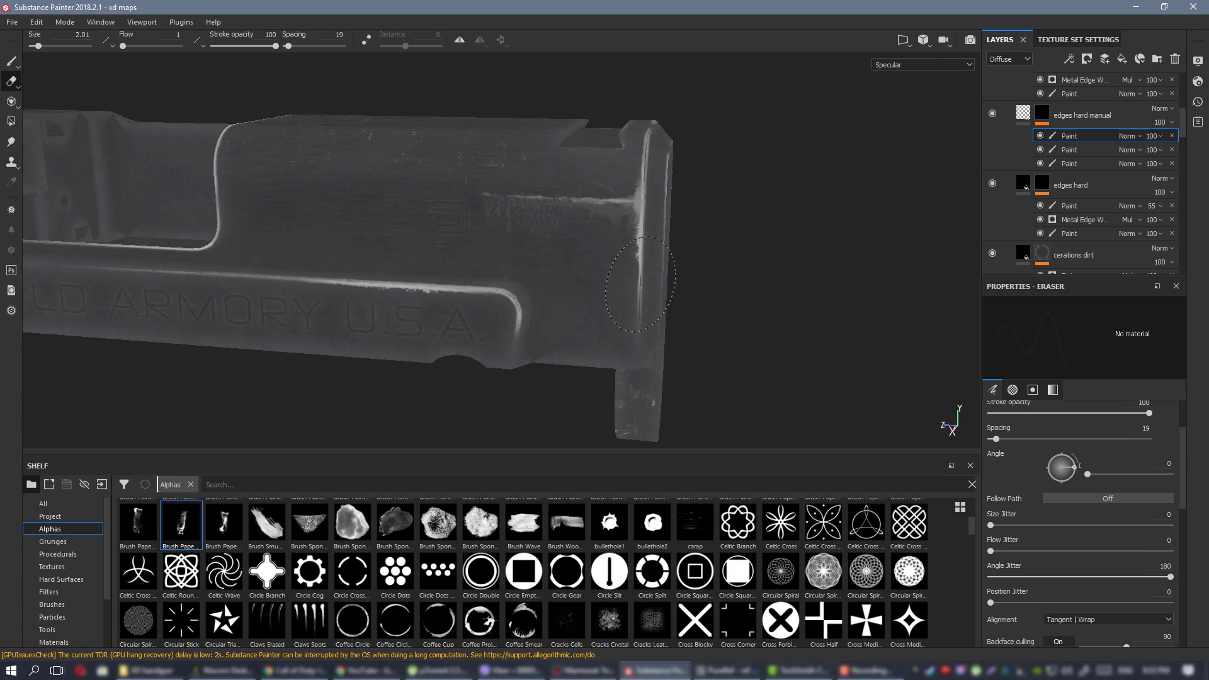
right_click_drag(514, 236, 485, 217, "alt")
left_click_drag(485, 218, 561, 194, "alt")
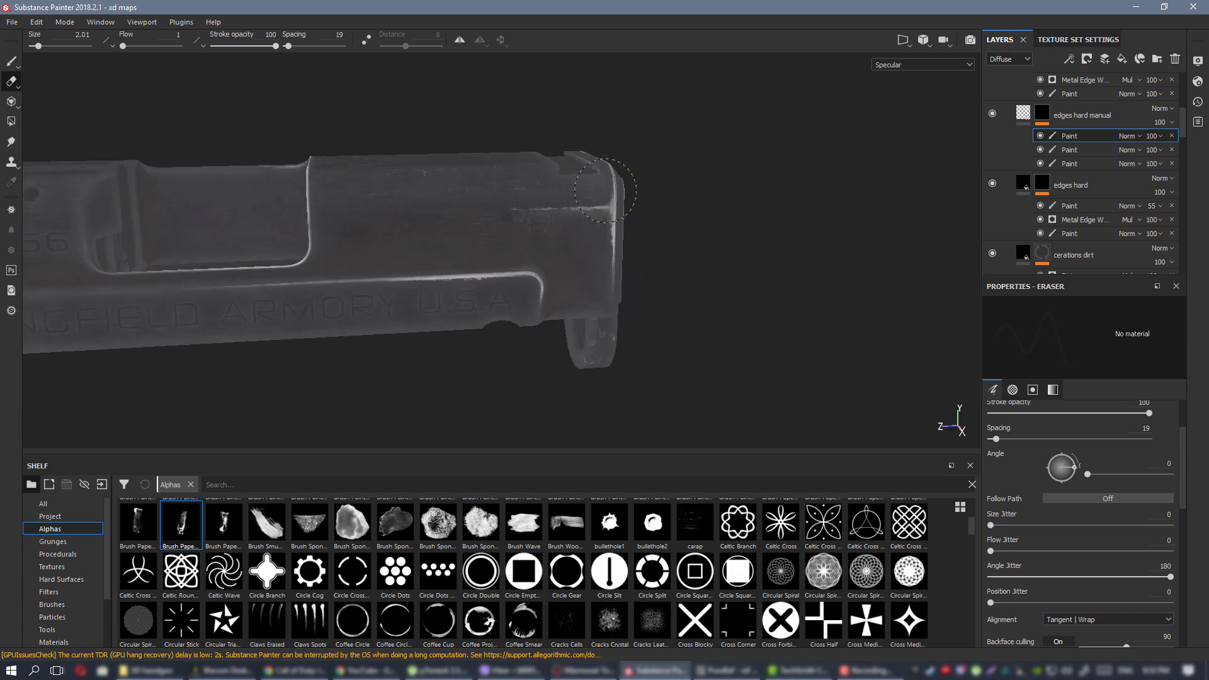
Inspect the wear on both sides of the slide in the Material view and on the whole assembled pistol.
key("m")
left_click_drag(727, 339, 544, 257, "alt")
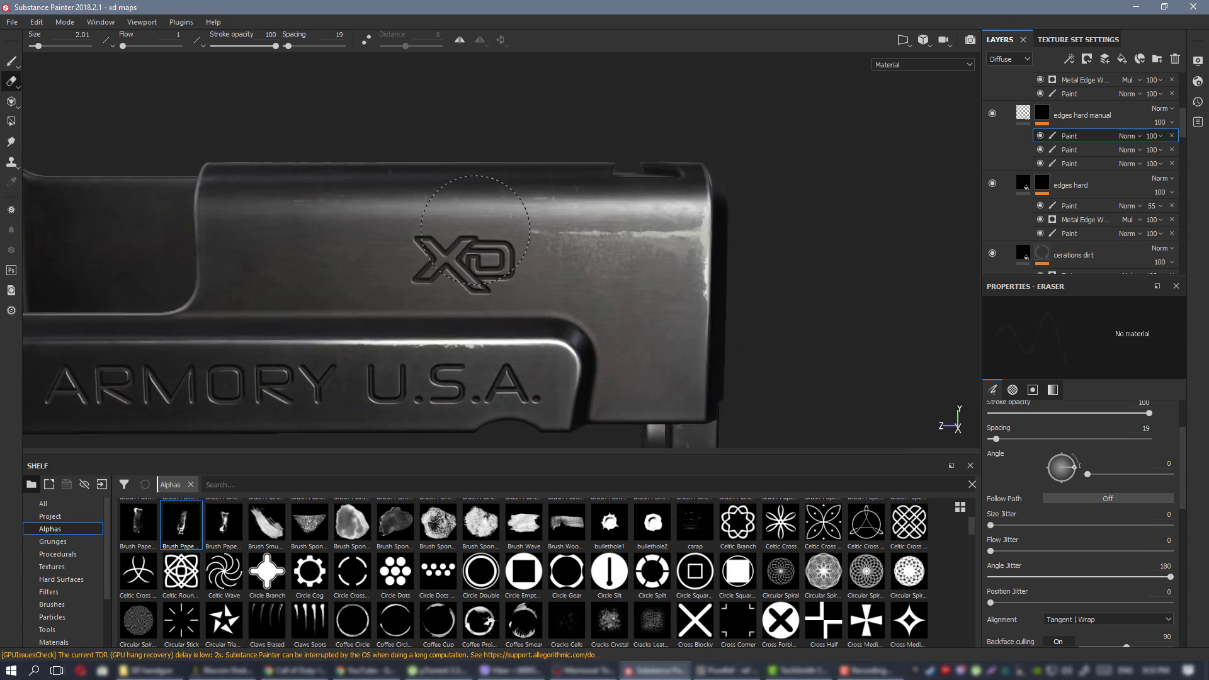
left_click_drag(657, 300, 615, 245, "alt")
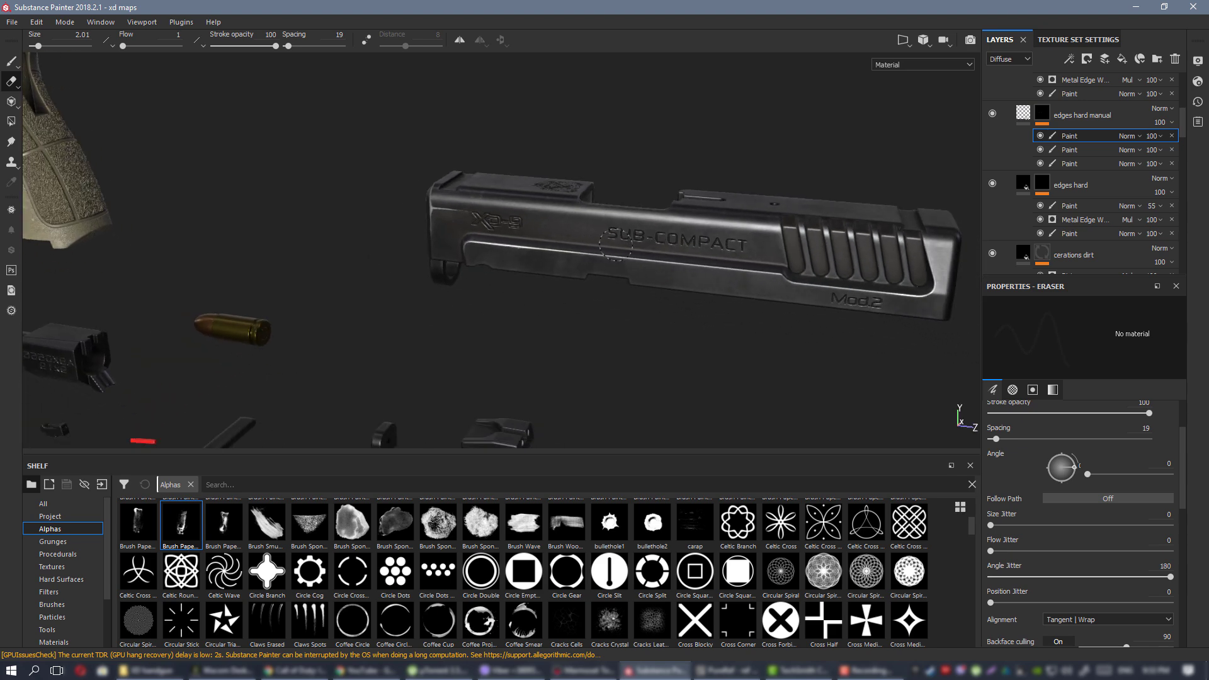
right_click_drag(615, 244, 801, 365, "alt")
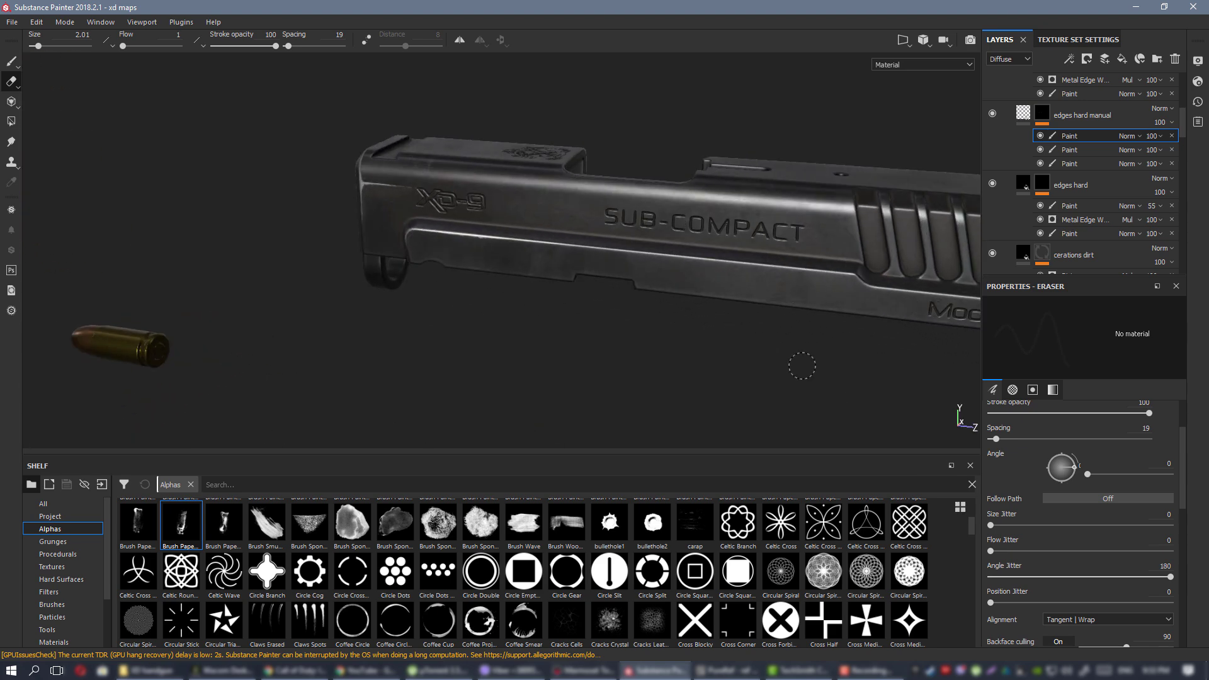
left_click_drag(801, 365, 478, 211, "alt")
right_click_drag(478, 211, 447, 193, "alt")
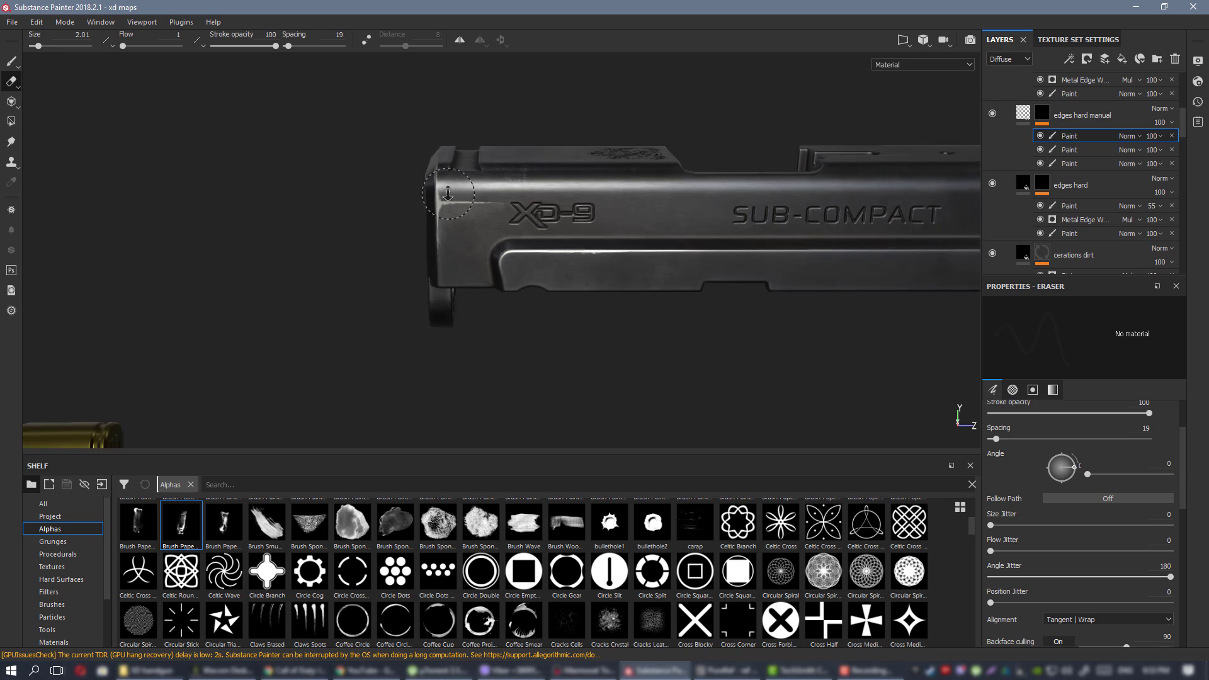
left_click_drag(518, 233, 888, 62, "alt")
right_click_drag(888, 62, 712, 214, "alt")
left_click_drag(711, 214, 654, 208, "alt")
right_click_drag(655, 208, 563, 291, "alt")
middle_click_drag(564, 292, 569, 82, "alt")
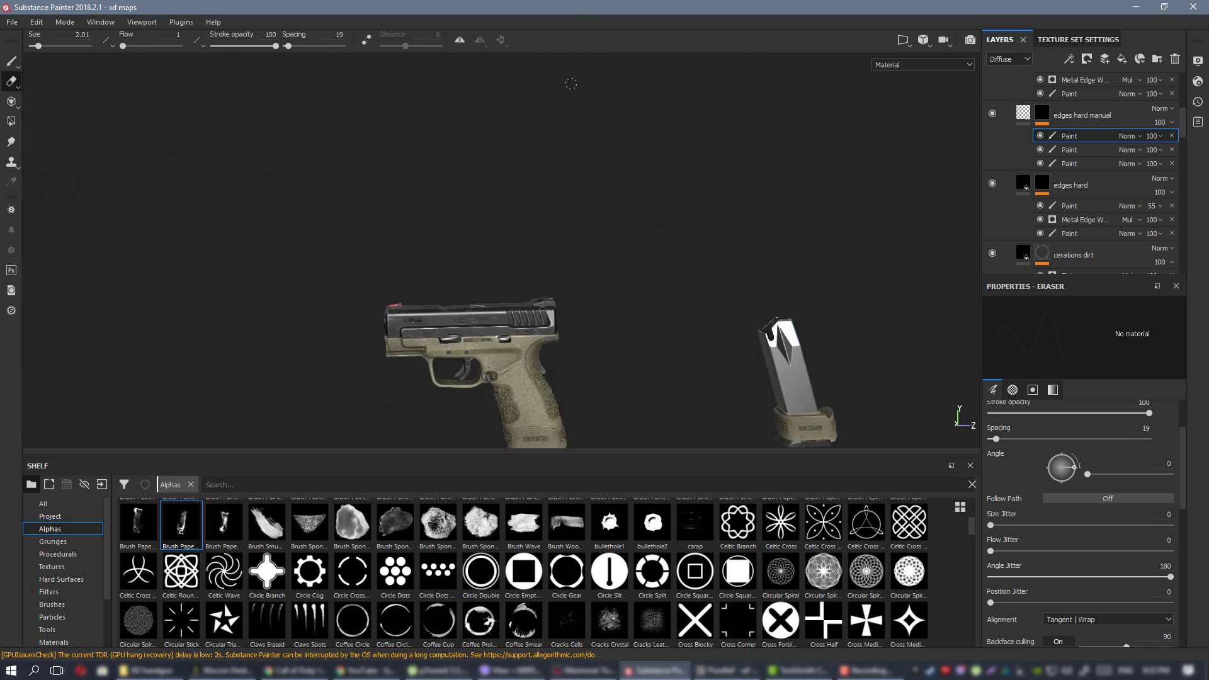
Raise the edges hard manual fill's glossiness to 0.64 and compare the slide's wear in the Glossiness and Material views.
right_click_drag(569, 82, 614, 129, "alt")
left_click_drag(614, 129, 548, 135, "alt")
right_click_drag(547, 136, 567, 205, "alt")
middle_click_drag(567, 205, 589, 217, "alt")
mouse_move(542, 135)
left_mouse_down("alt")
mouse_move(644, 168)
mouse_move(502, 108)
mouse_move(655, 227)
left_mouse_up("alt")
mouse_move(568, 173)
left_mouse_down("alt")
mouse_move(557, 167)
mouse_move(585, 163)
left_mouse_up("alt")
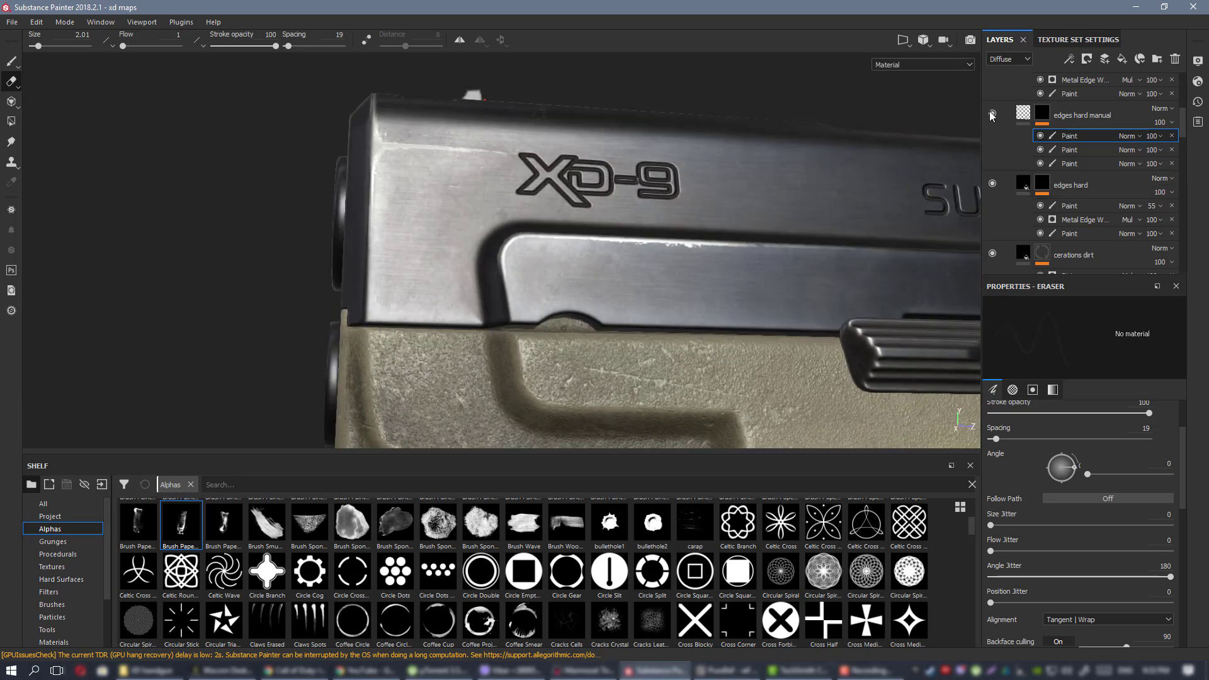
left_click(1020, 113)
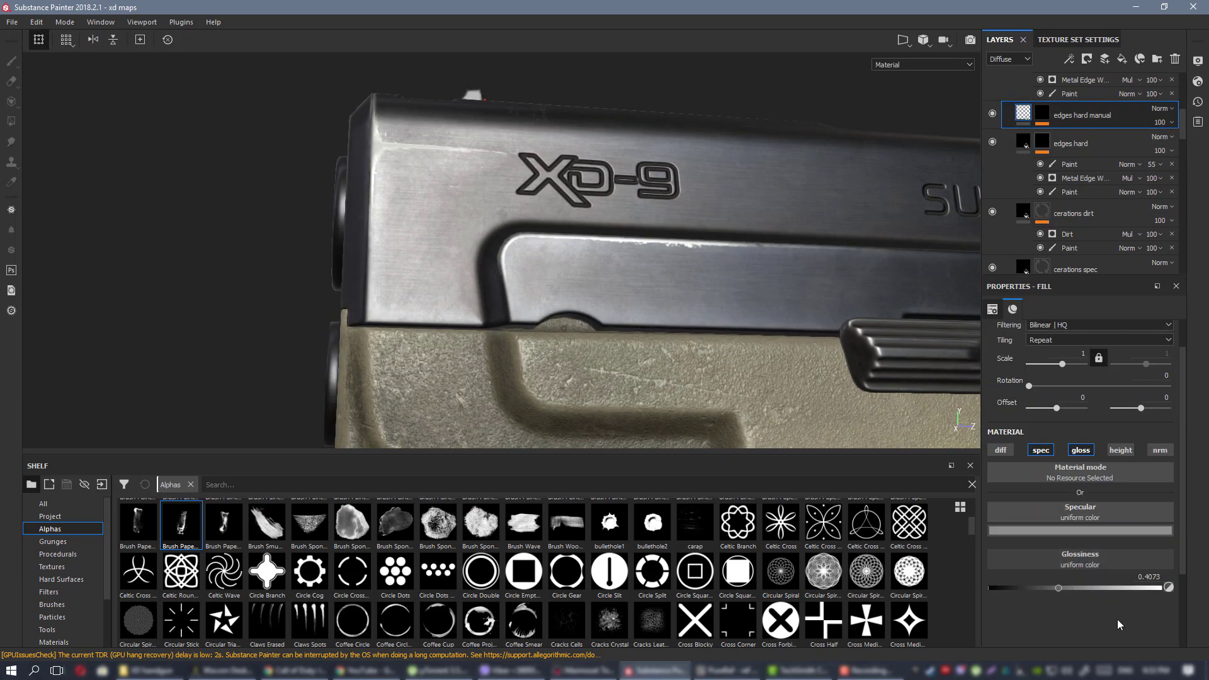
left_click_drag(1078, 584, 1093, 584)
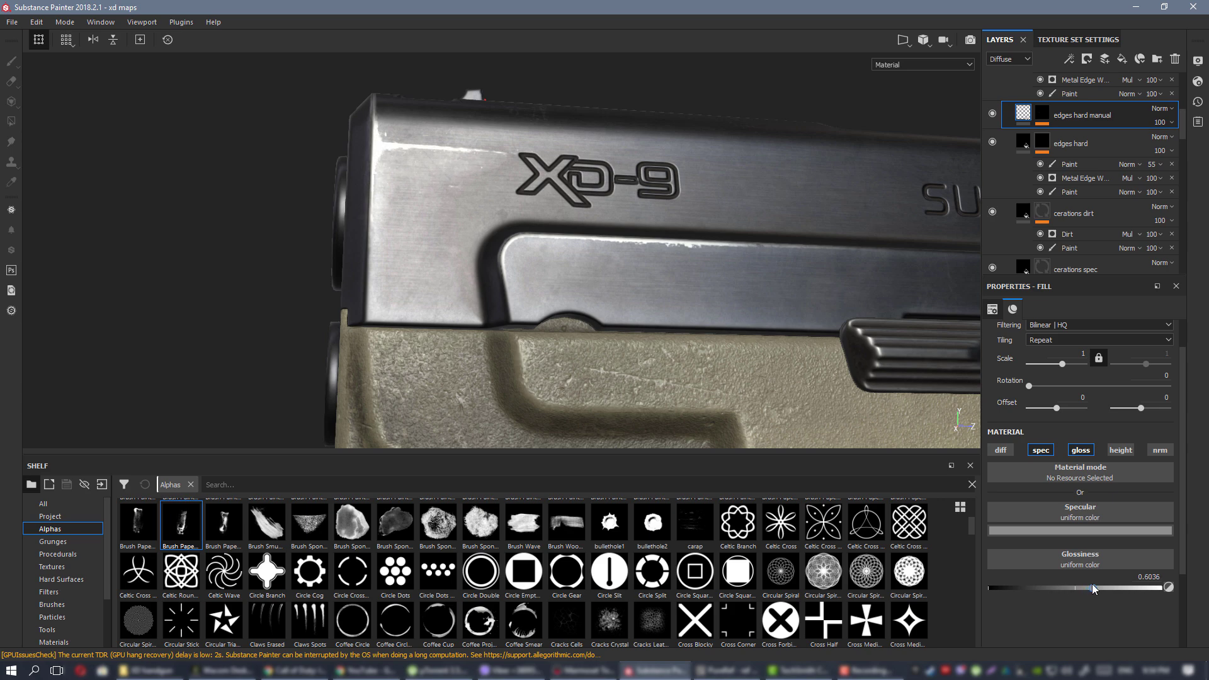
key("c")
key("c")
key("c")
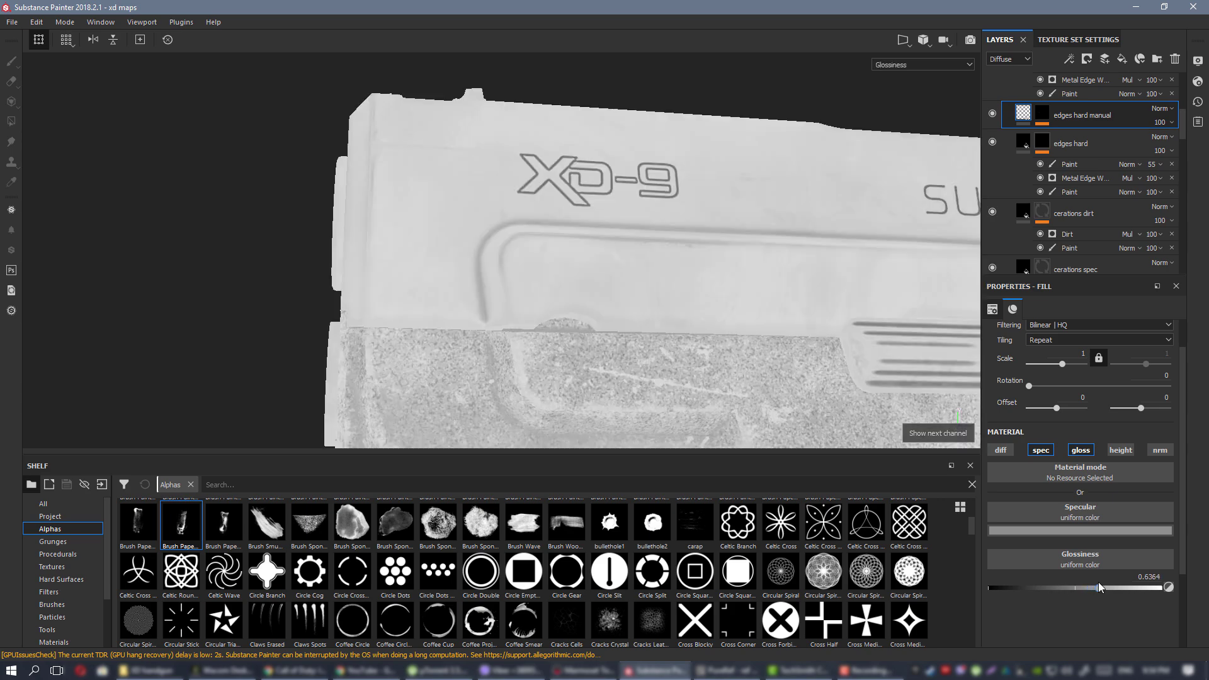
left_click(1098, 585)
key("m")
Switch to PureRef and study the wear at the front of the slide in the worn pistol reference photo.
left_click_drag(661, 314, 599, 228, "alt")
scroll(724, 158, "down", 3)
scroll(599, 228, "up", 2)
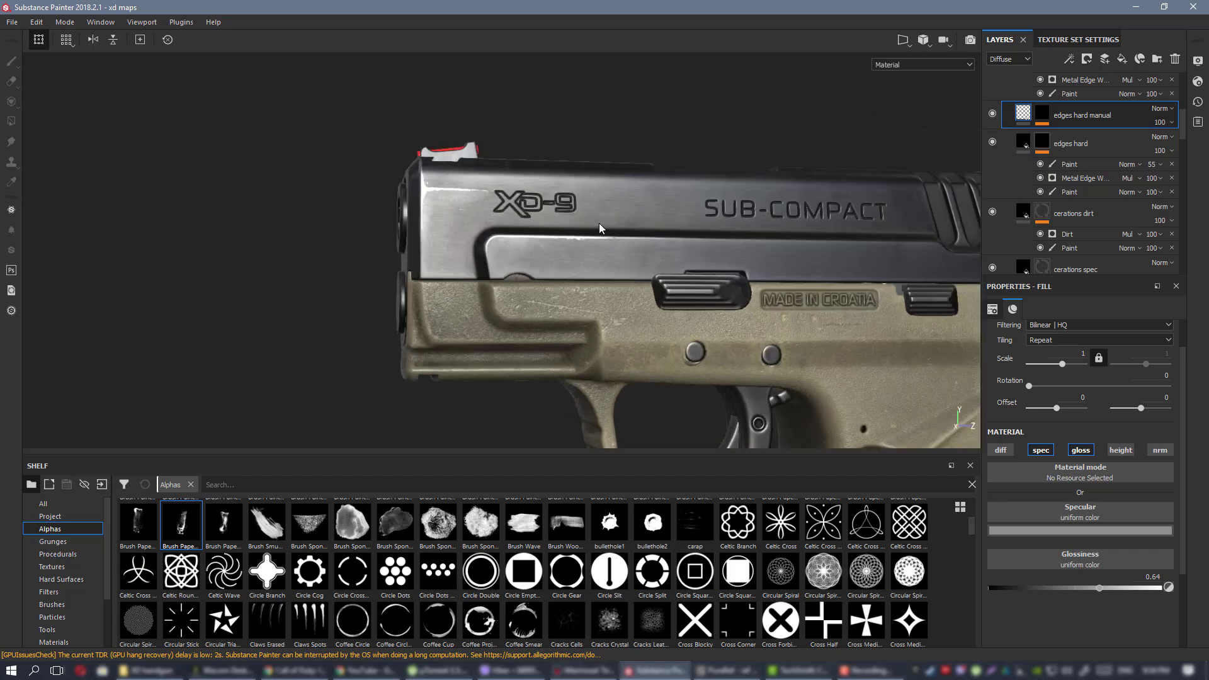
key("alt+Tab")
right_click_drag(818, 257, 746, 257)
middle_click_drag(839, 205, 784, 207)
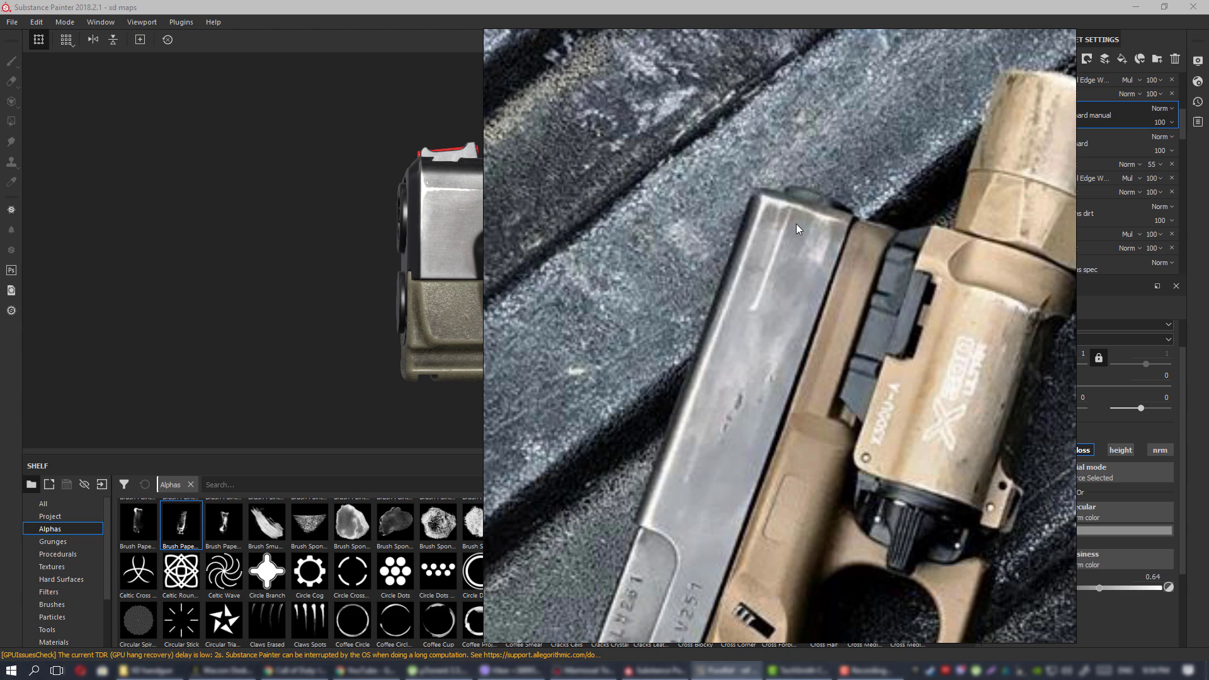
scroll(793, 223, "down", 3)
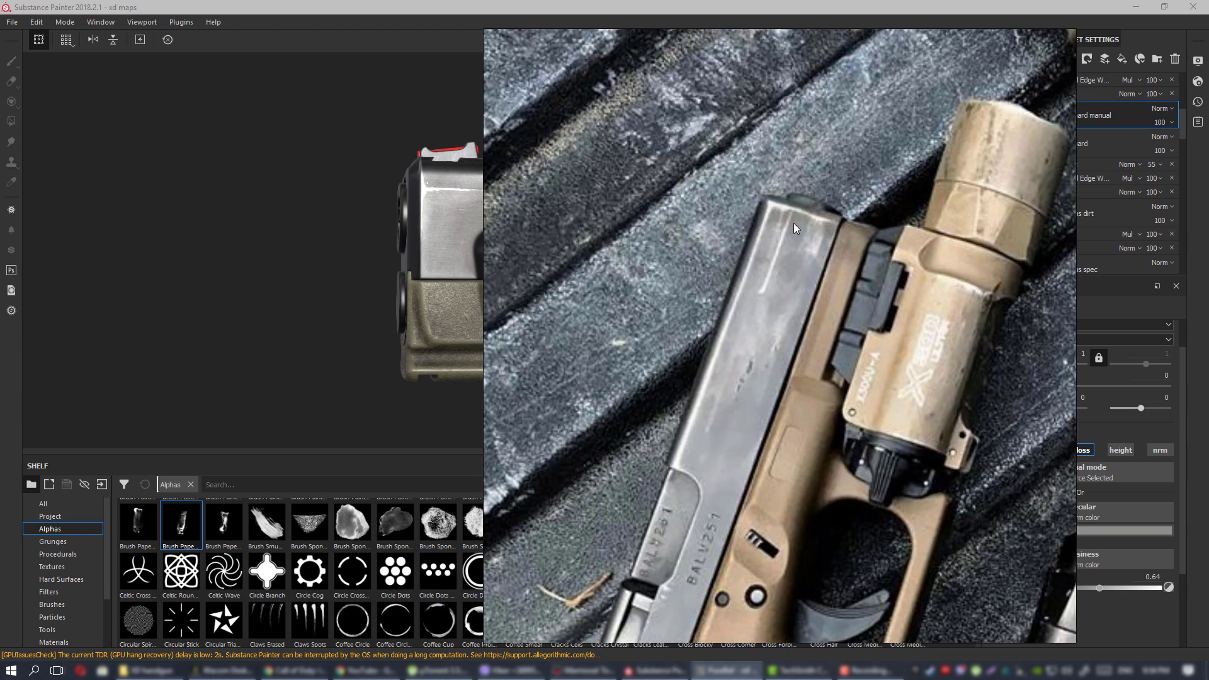
scroll(792, 221, "up", 3)
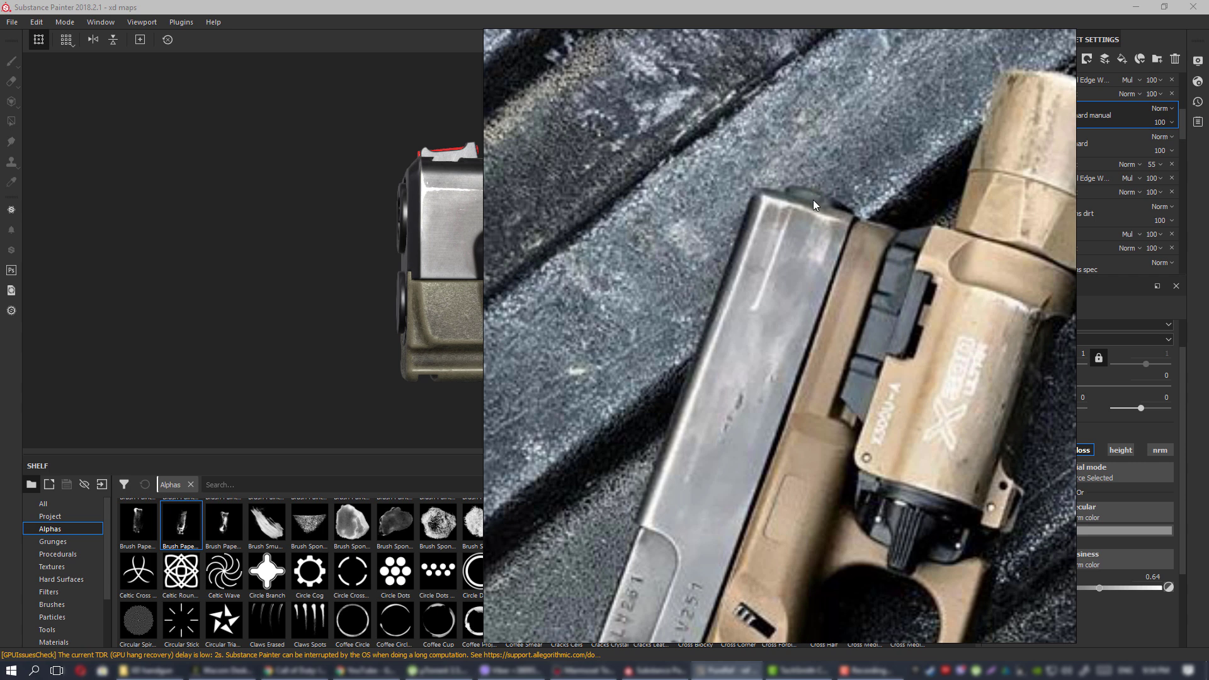
middle_click_drag(783, 182, 769, 206)
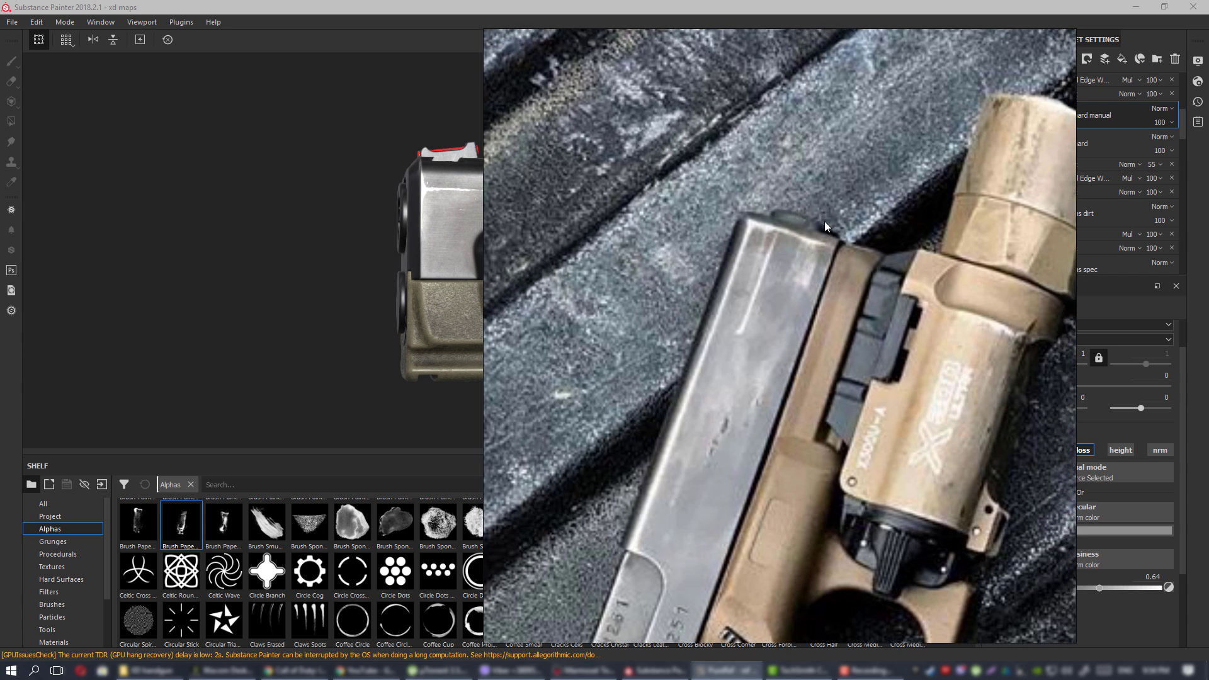
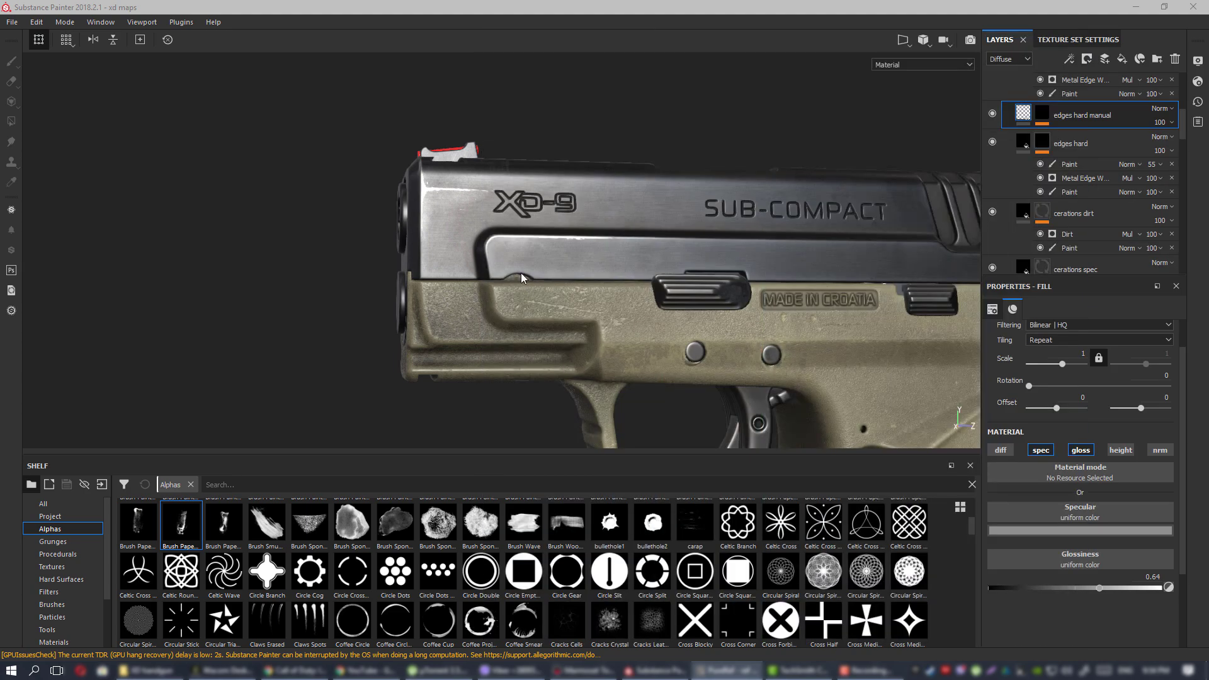
Back in Substance Painter, add a fill layer directly above the cerations dirt layer and name it barrel tip var.
left_click_drag(521, 278, 853, 271, "alt")
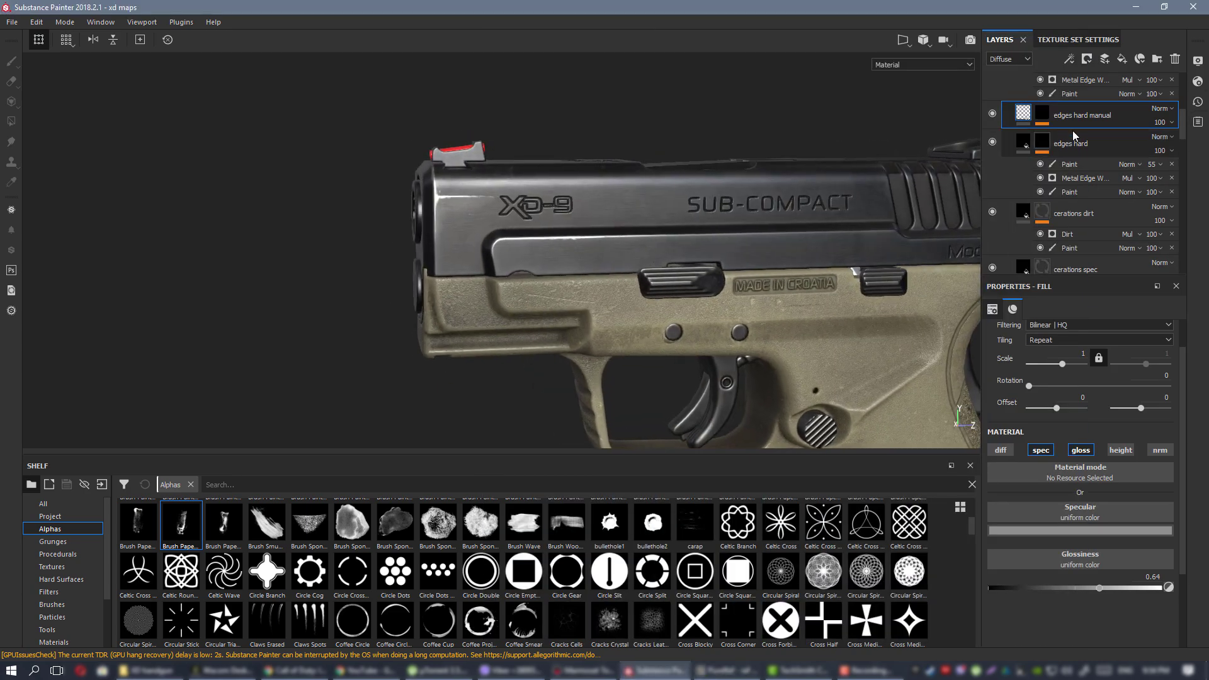
scroll(1082, 202, "down", 2)
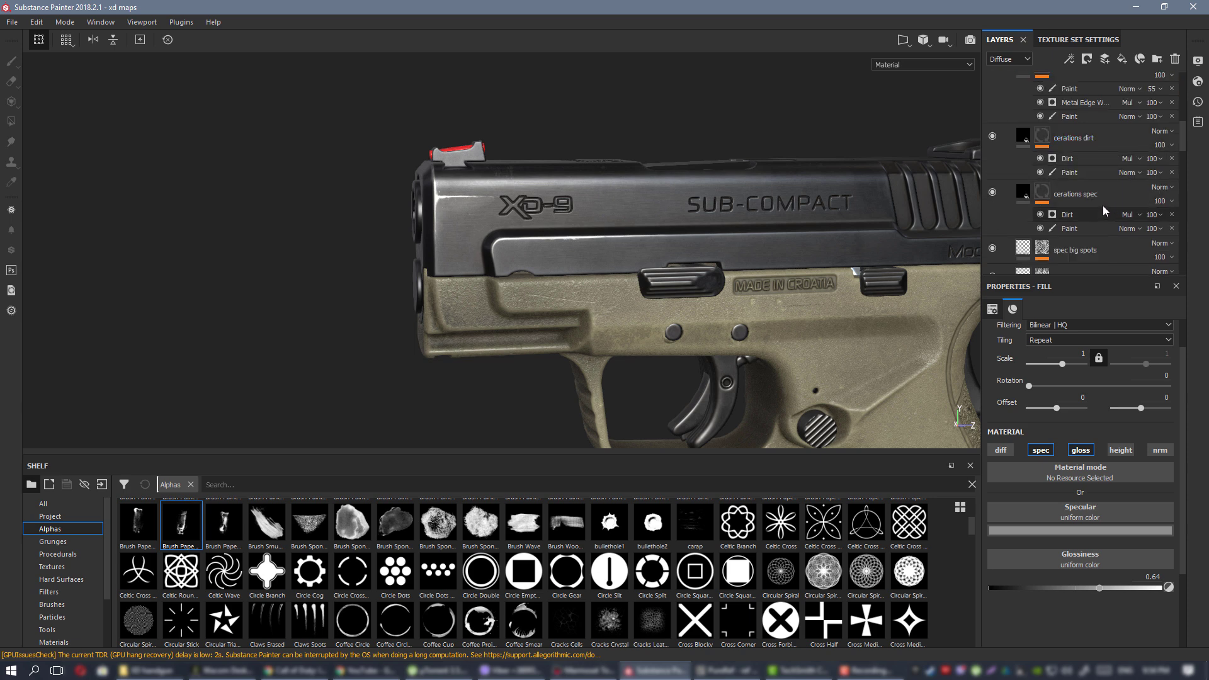
left_click(1110, 154)
left_click(1101, 176)
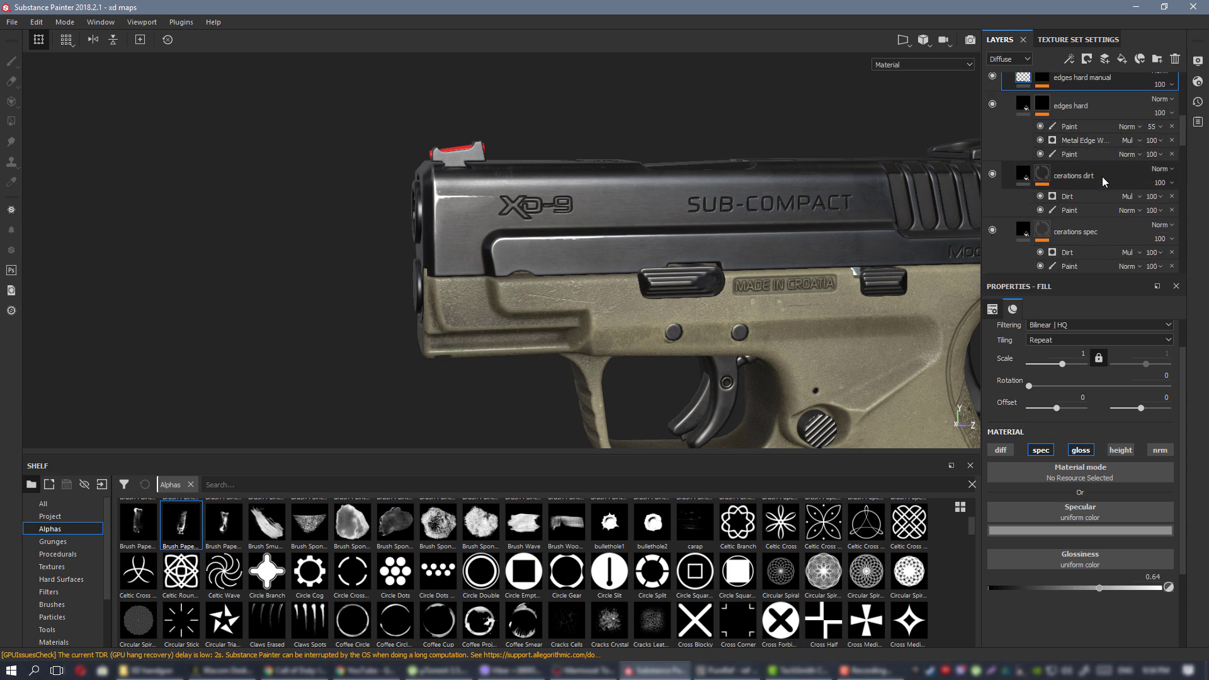
key("2")
left_click(1122, 59)
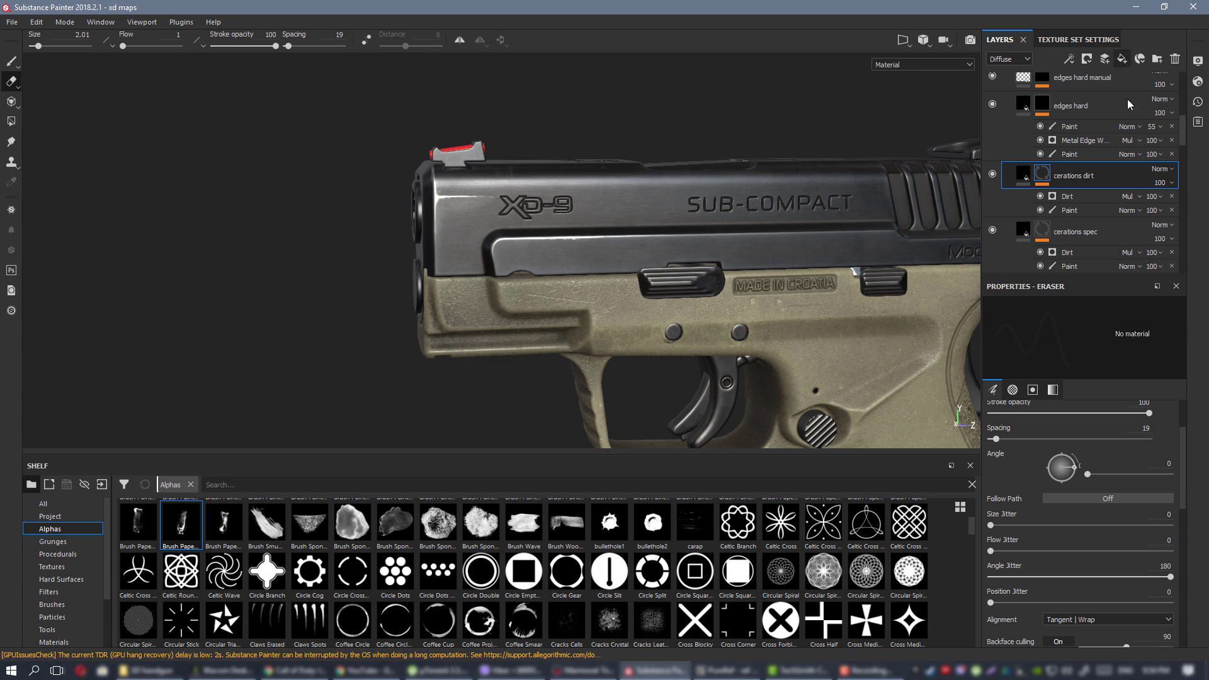
double_click(1064, 176)
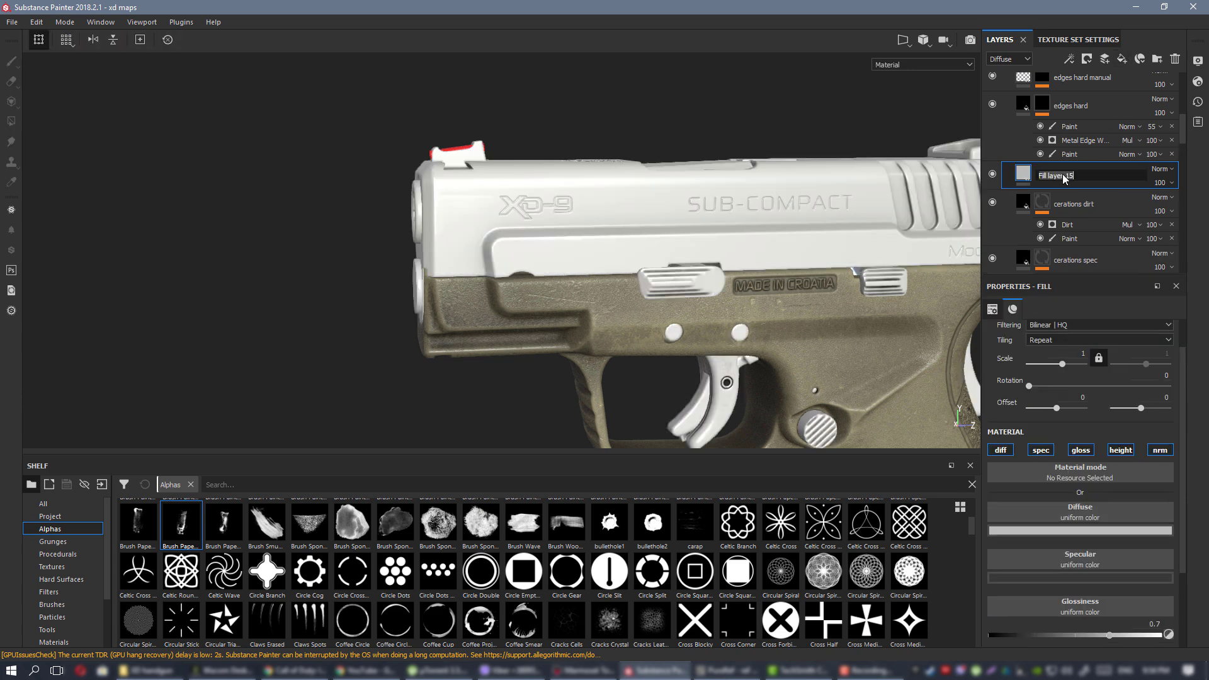
type("barrel tip var")
key("Return")
Disable the diffuse, height and normal channels of the barrel tip var fill and give the layer a black mask.
left_click(1000, 450)
left_click(1080, 449)
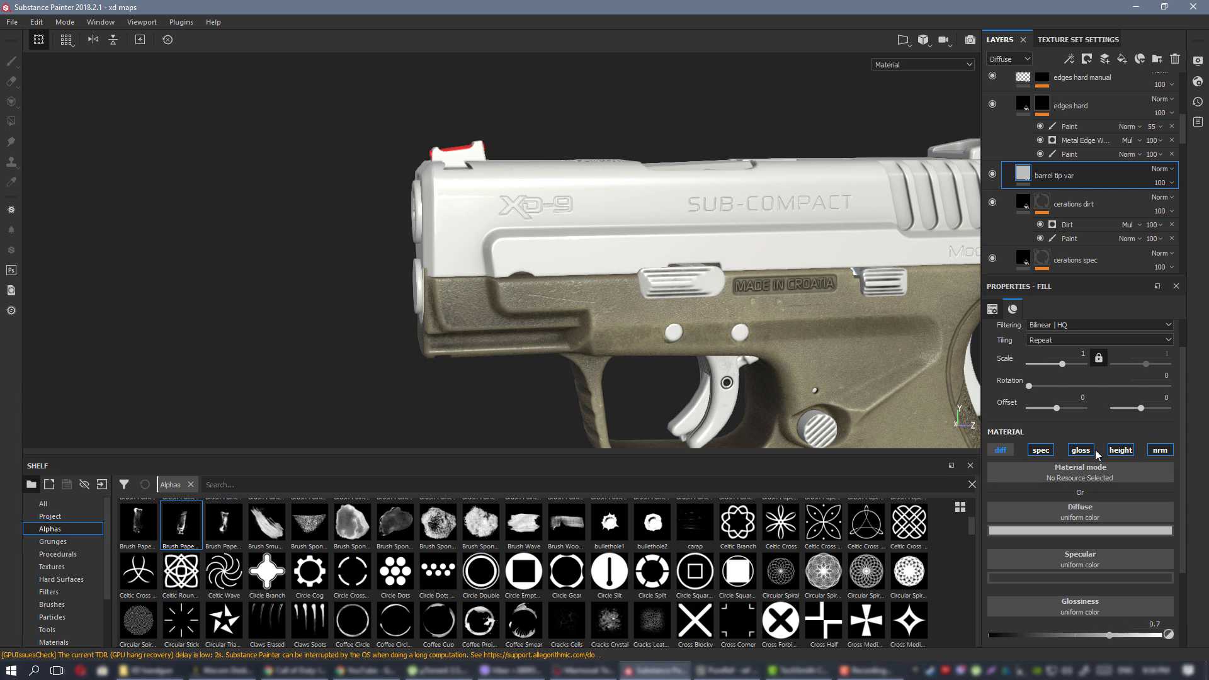
left_click(1120, 449)
left_click(1168, 453)
right_click(1040, 175)
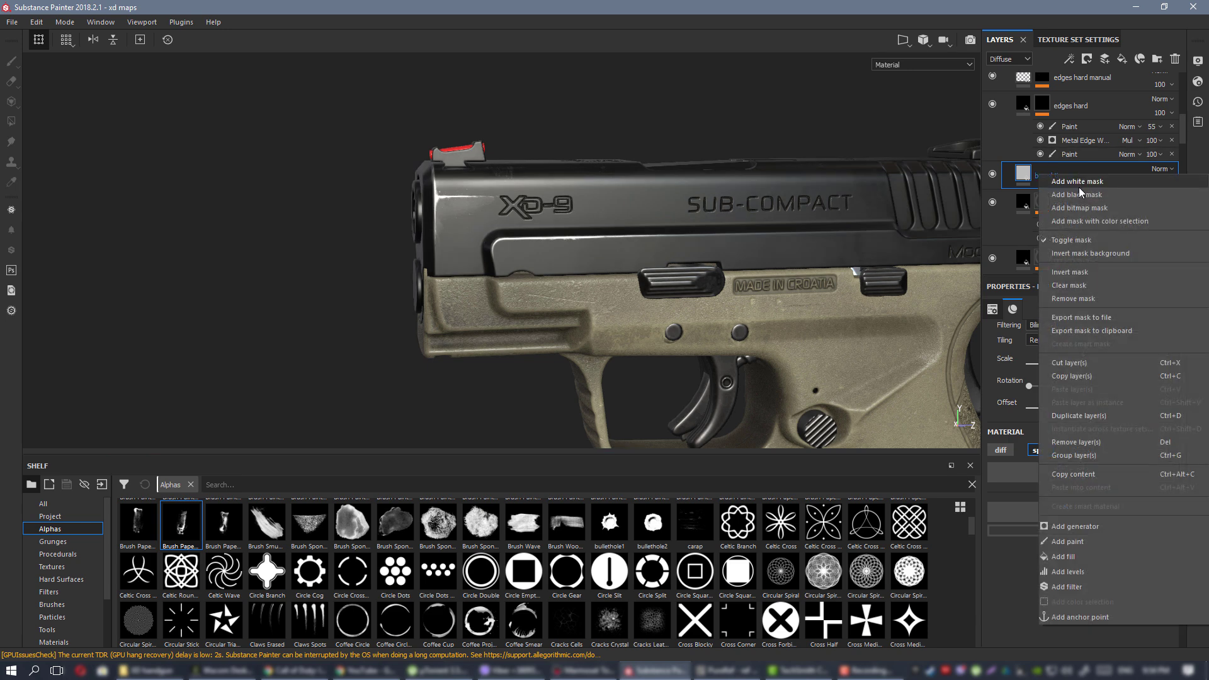
left_click(1078, 182)
Add a Metal Edge Wear generator to the barrel tip var mask.
right_click(1039, 174)
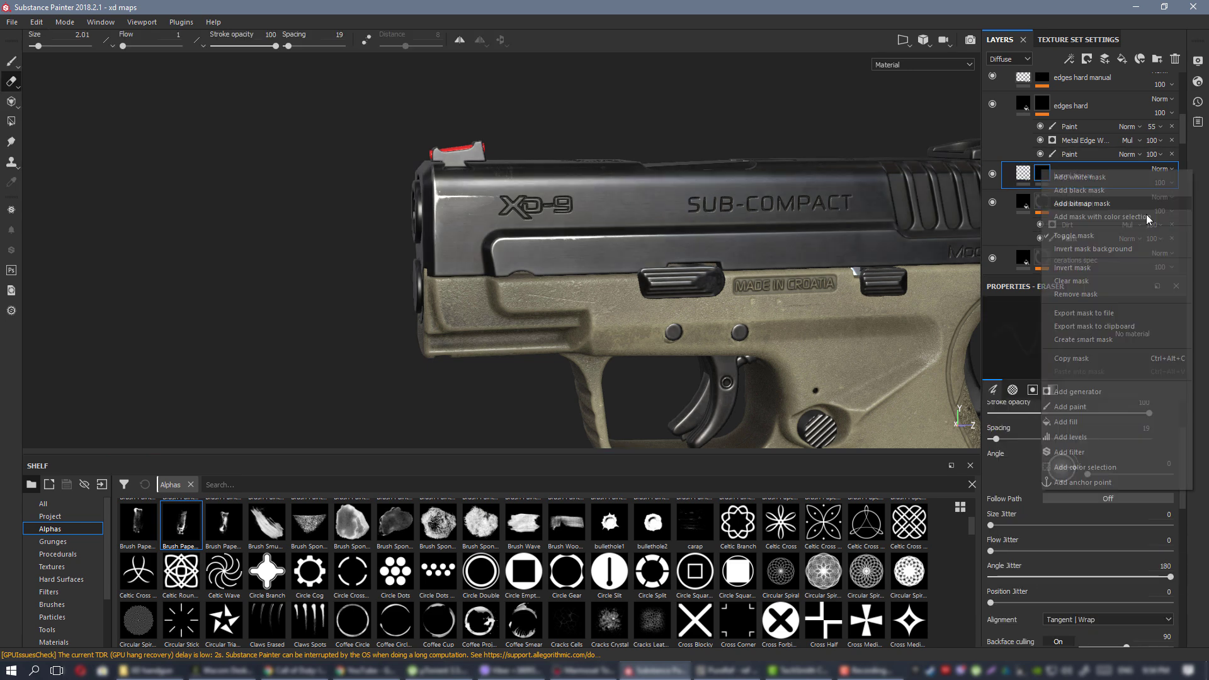
left_click(1102, 393)
left_click(1101, 327)
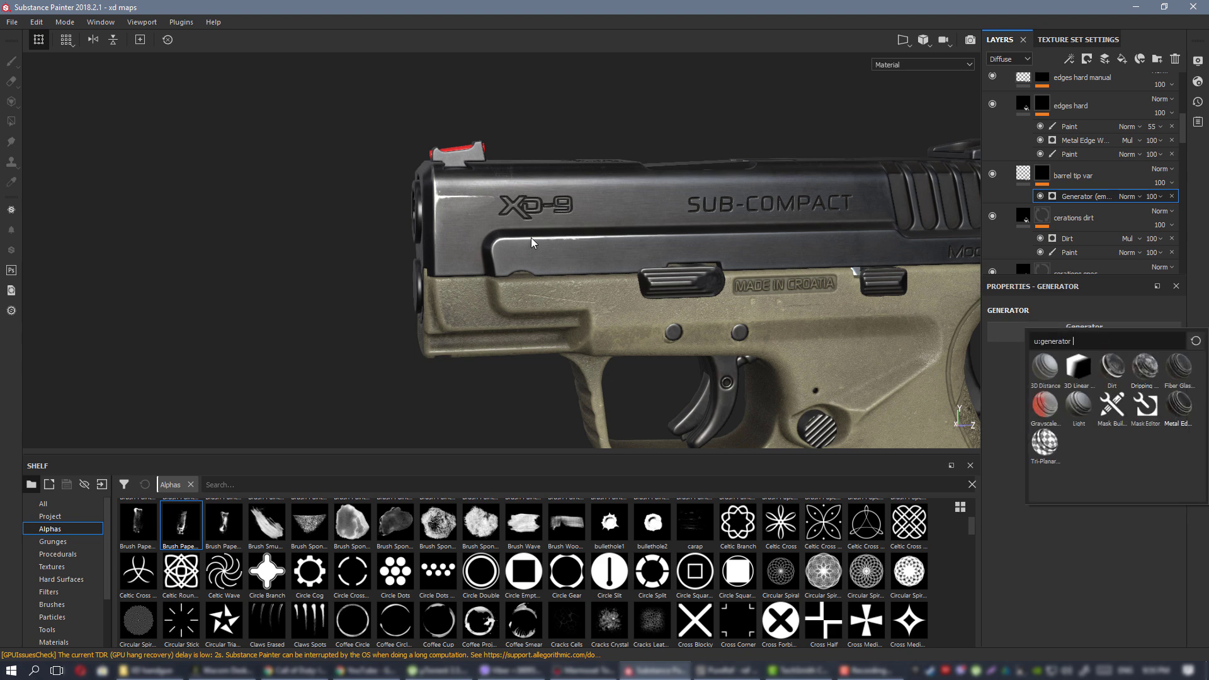
scroll(486, 168, "up", 2)
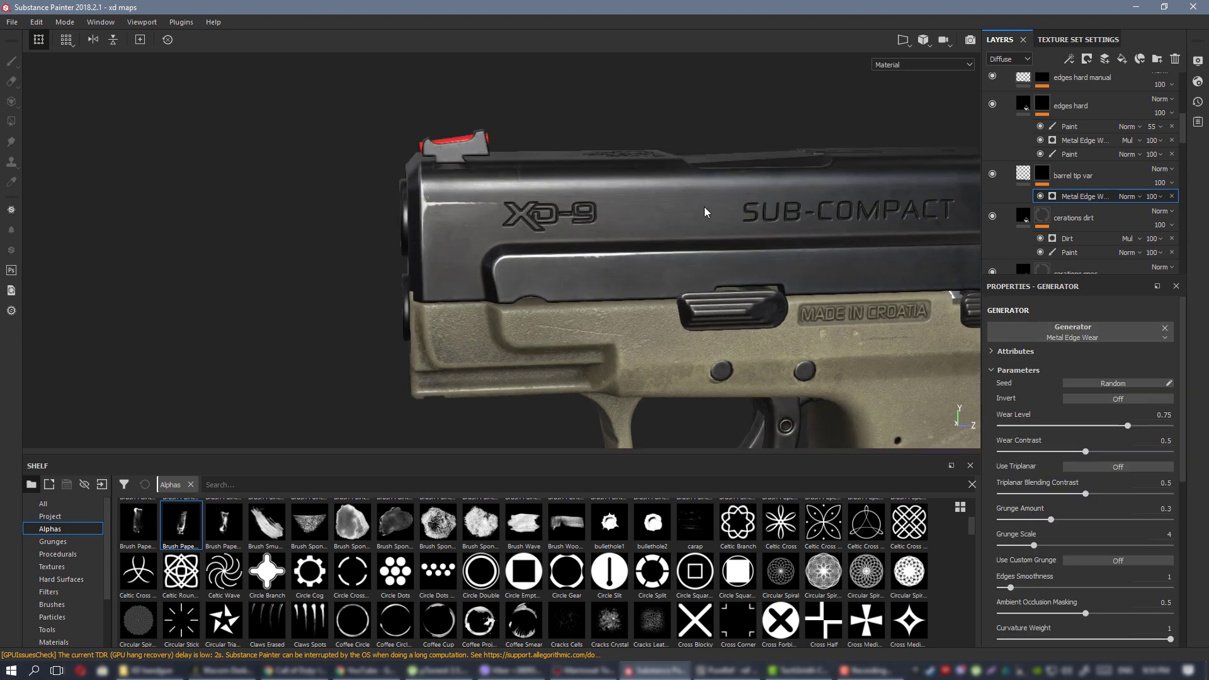
Turn off glossiness on the barrel tip var fill and set the layer's blending to Overlay for the Specular channel.
left_click(1020, 174)
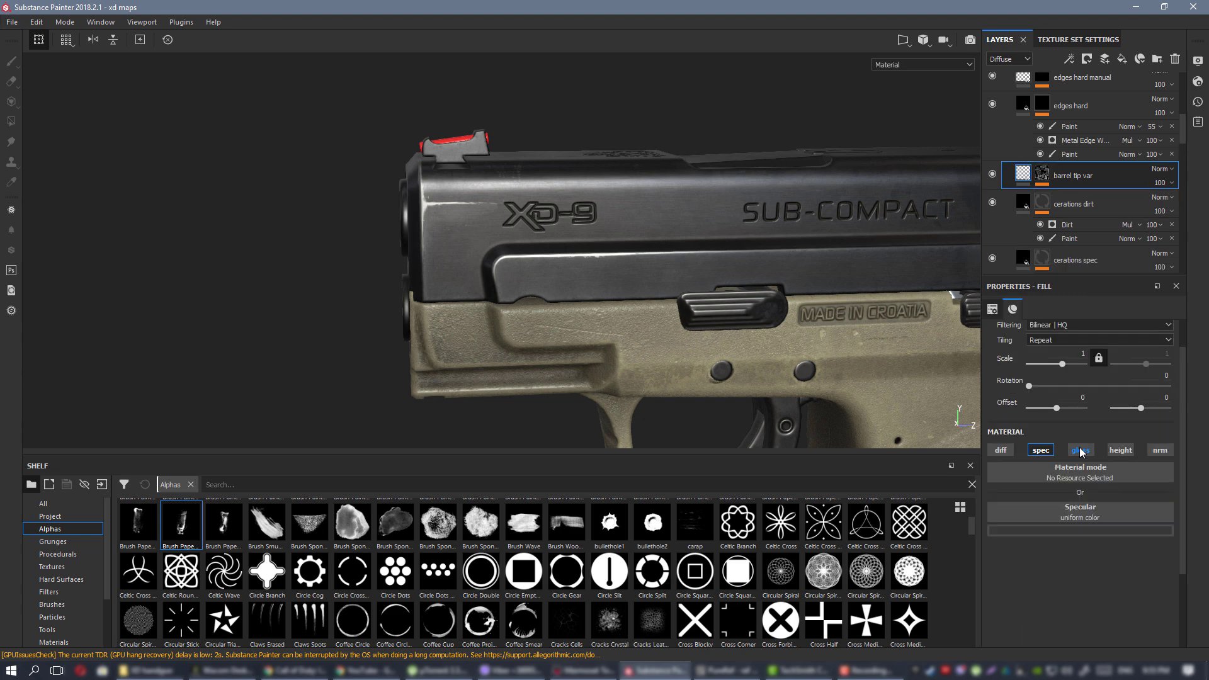
left_click(1010, 53)
left_click(1014, 78)
left_click(1162, 169)
left_click(1146, 357)
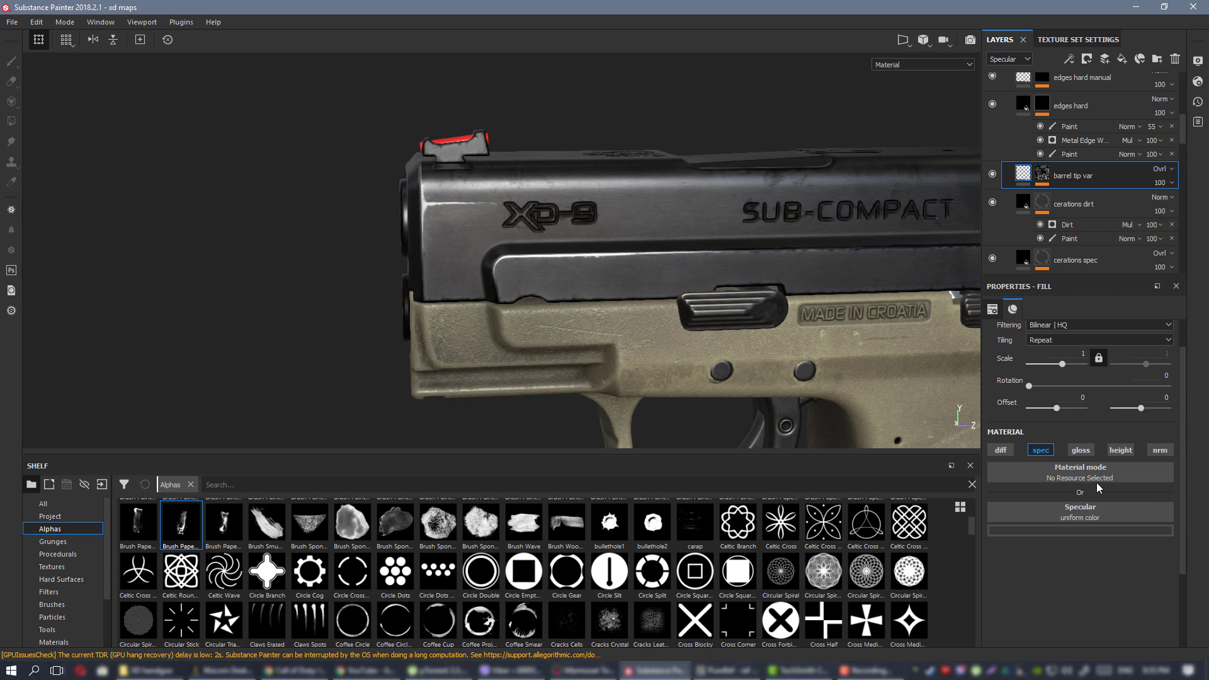
Try inverting the barrel tip var Metal Edge Wear generator with Wear Level 0.84 and Grunge Amount 0.13.
left_click(1042, 175)
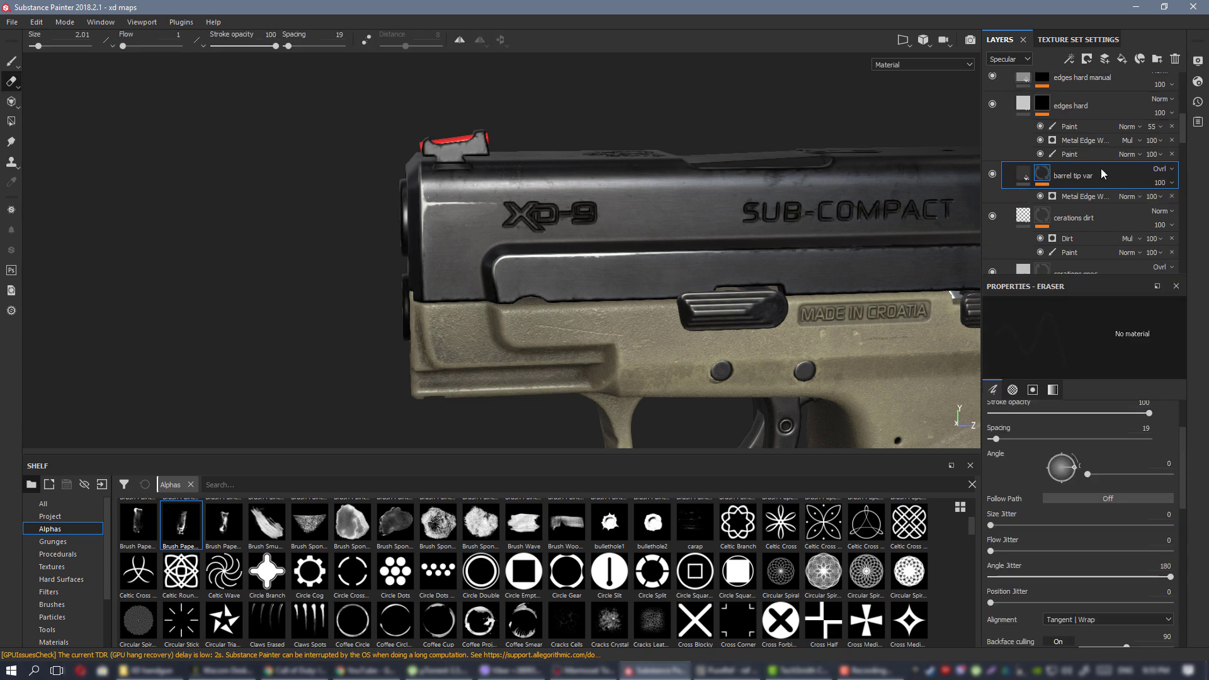
left_click(1082, 196)
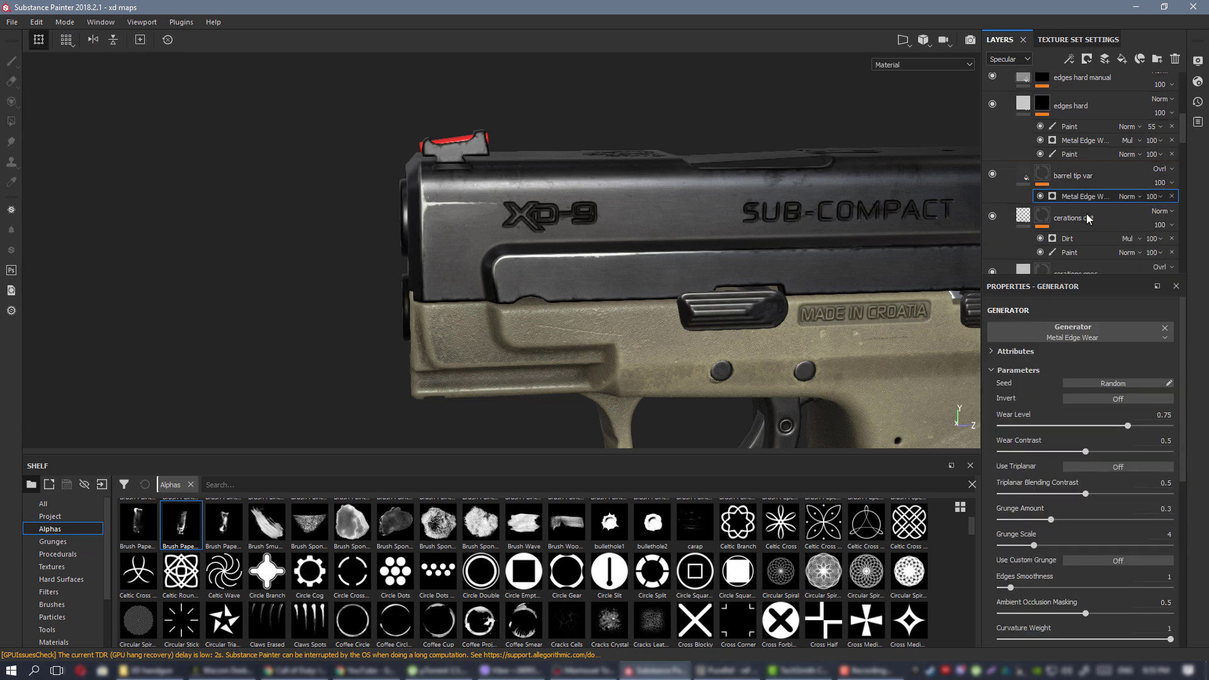
left_click(1118, 399)
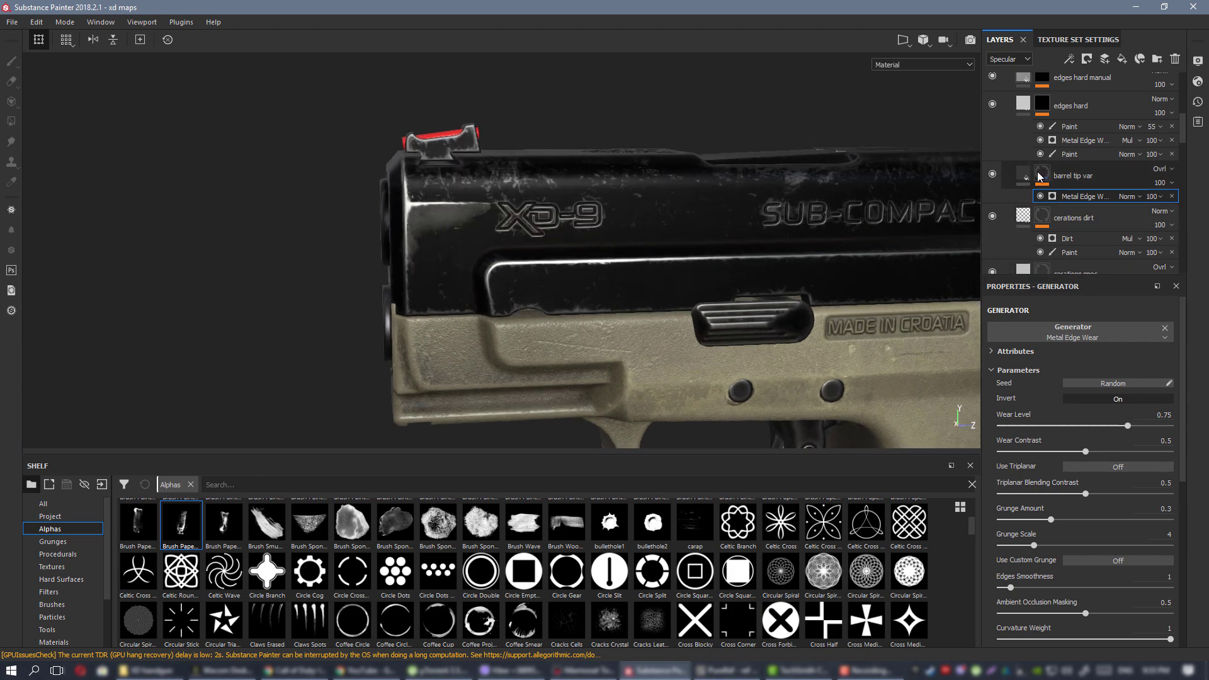
left_click(1042, 169)
left_click(1083, 196)
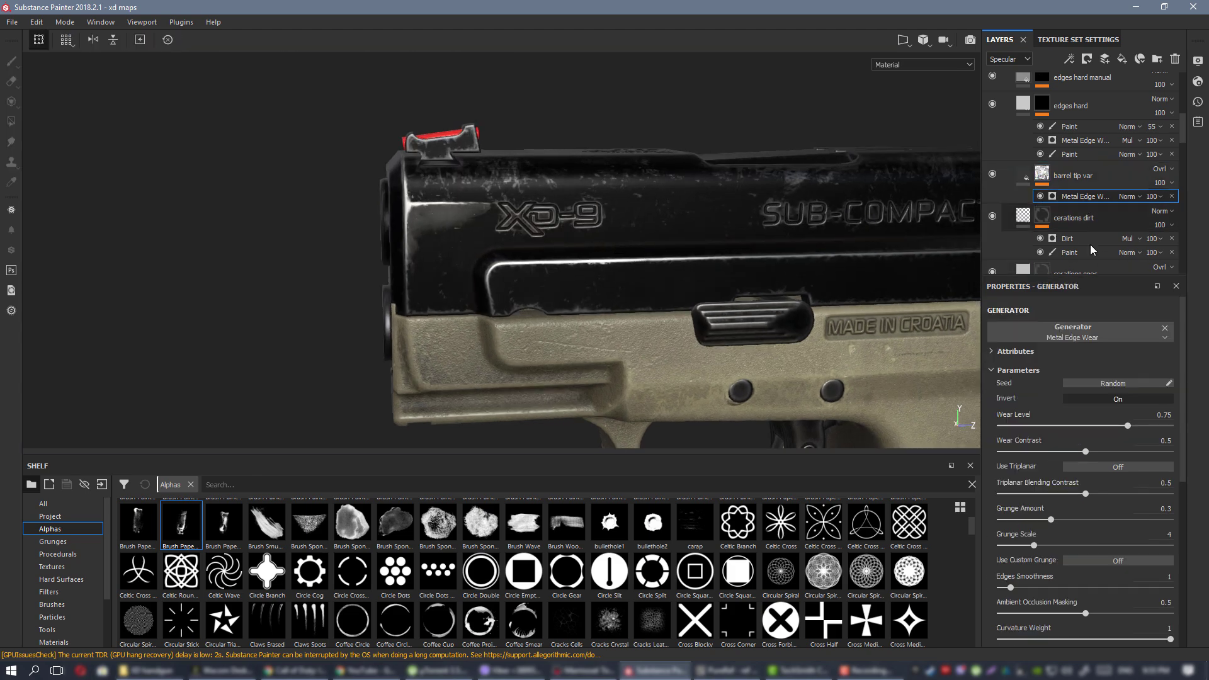
left_click(1143, 426)
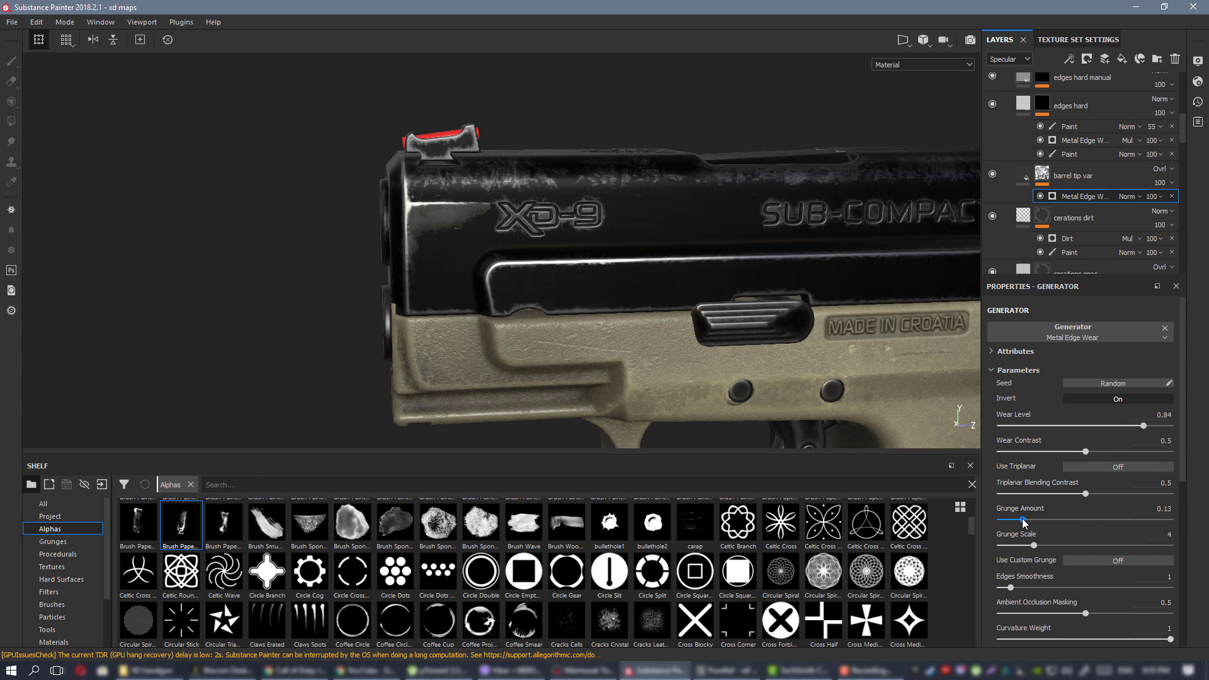
Try Wear Level 0.93 and Grunge Scale 6 on the barrel tip var generator, checking the front of the slide.
left_click_drag(530, 255, 590, 229, "alt")
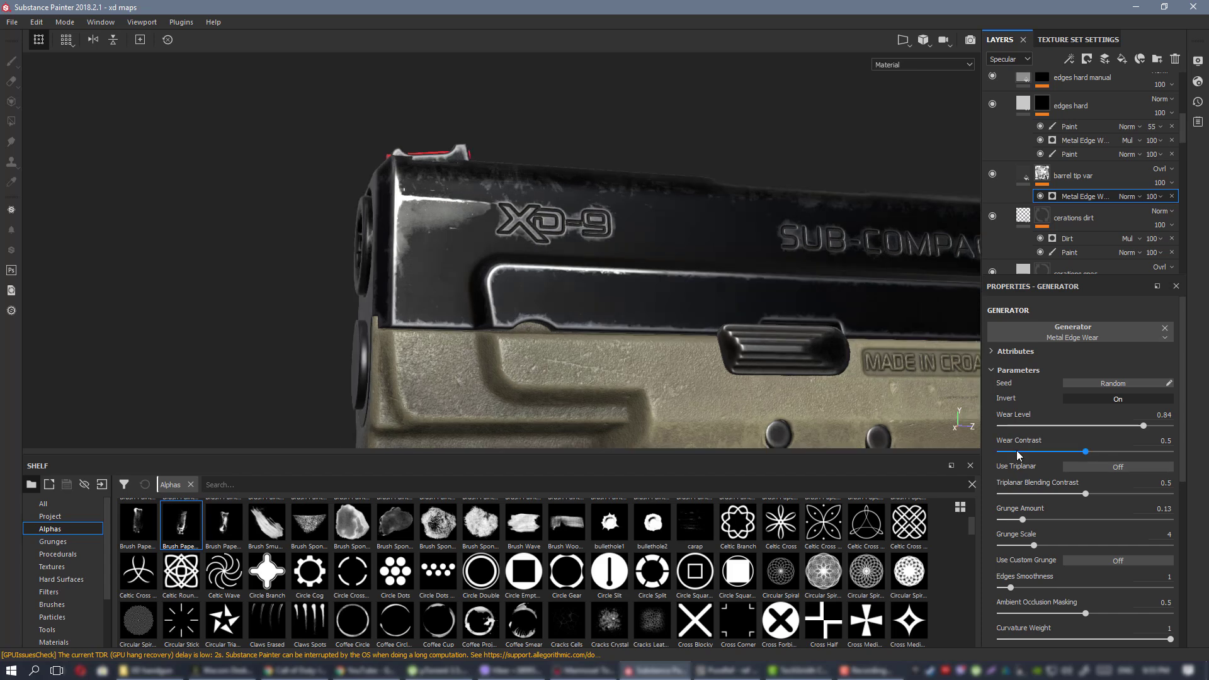
left_click(1158, 426)
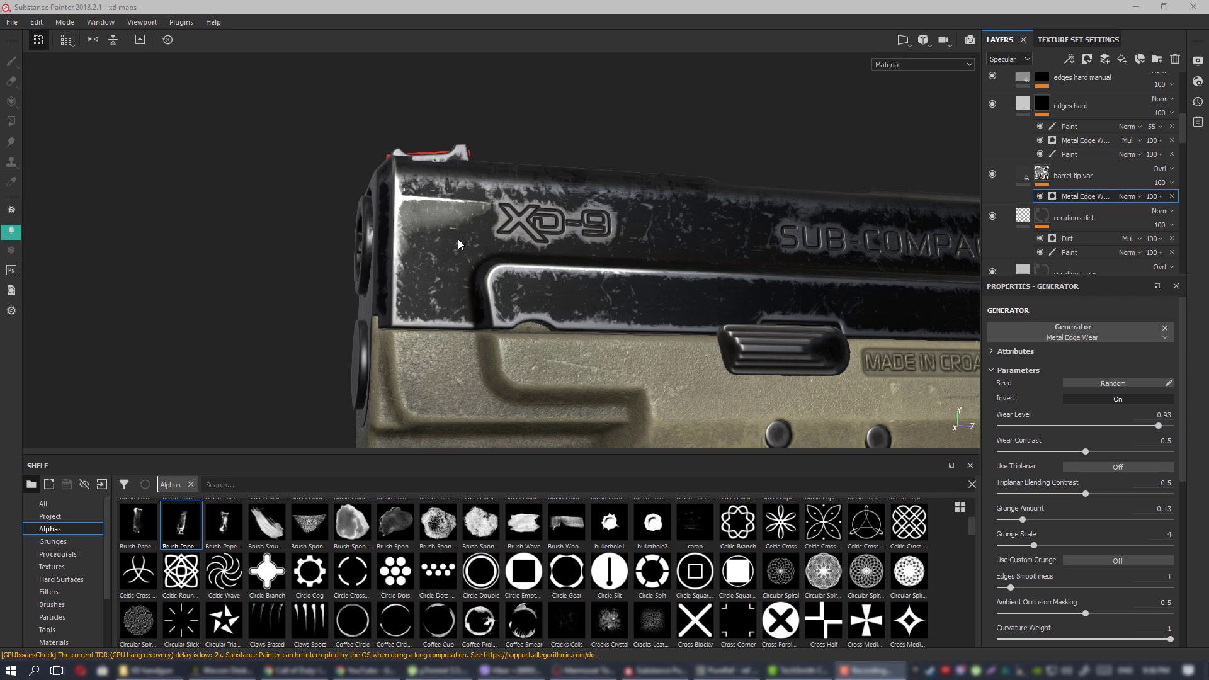
scroll(458, 243, "up", 2)
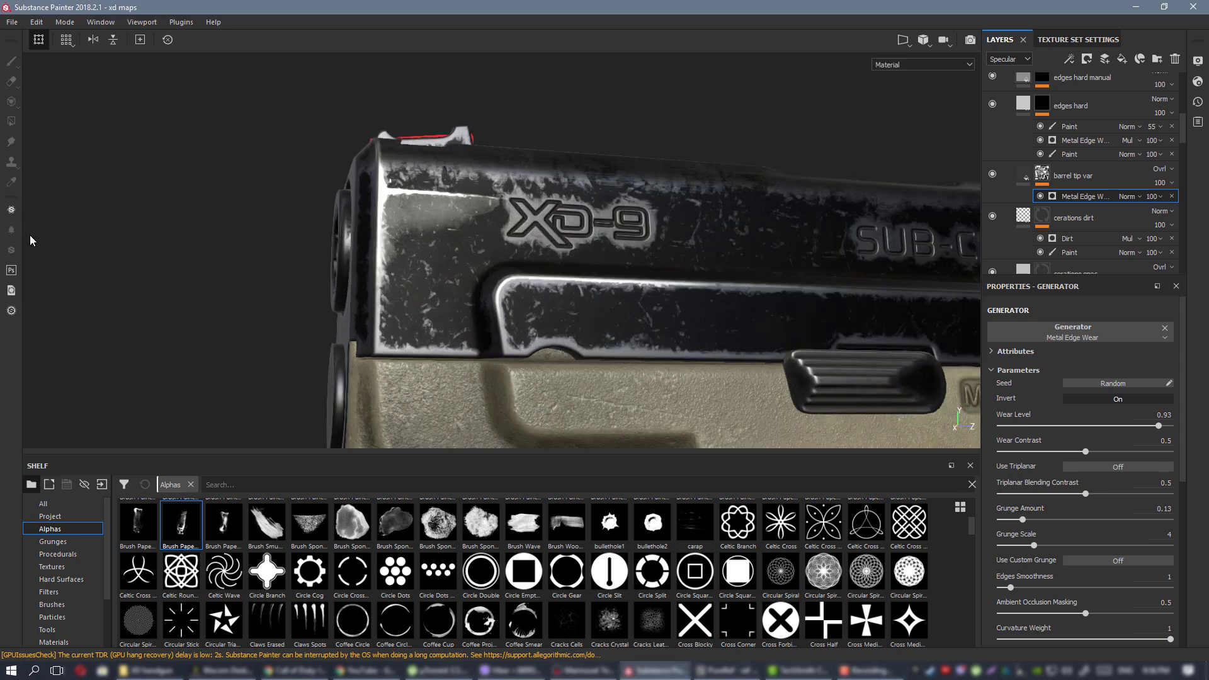
left_click_drag(526, 252, 497, 271, "alt")
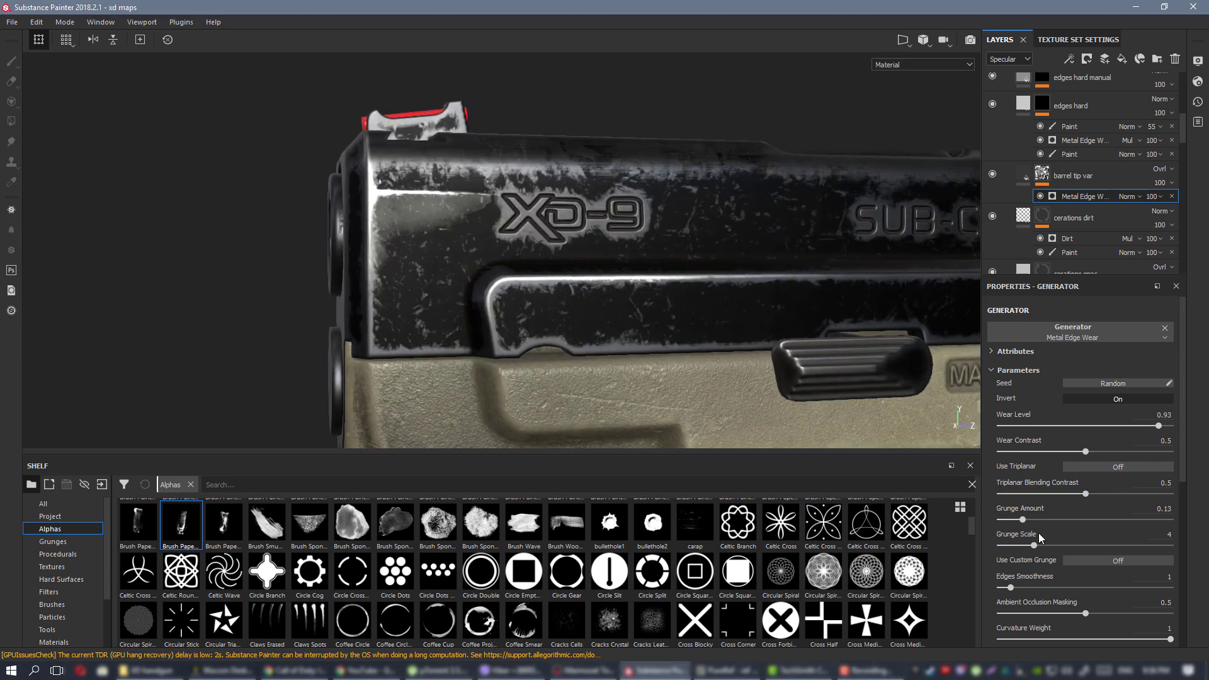
left_click(1056, 545)
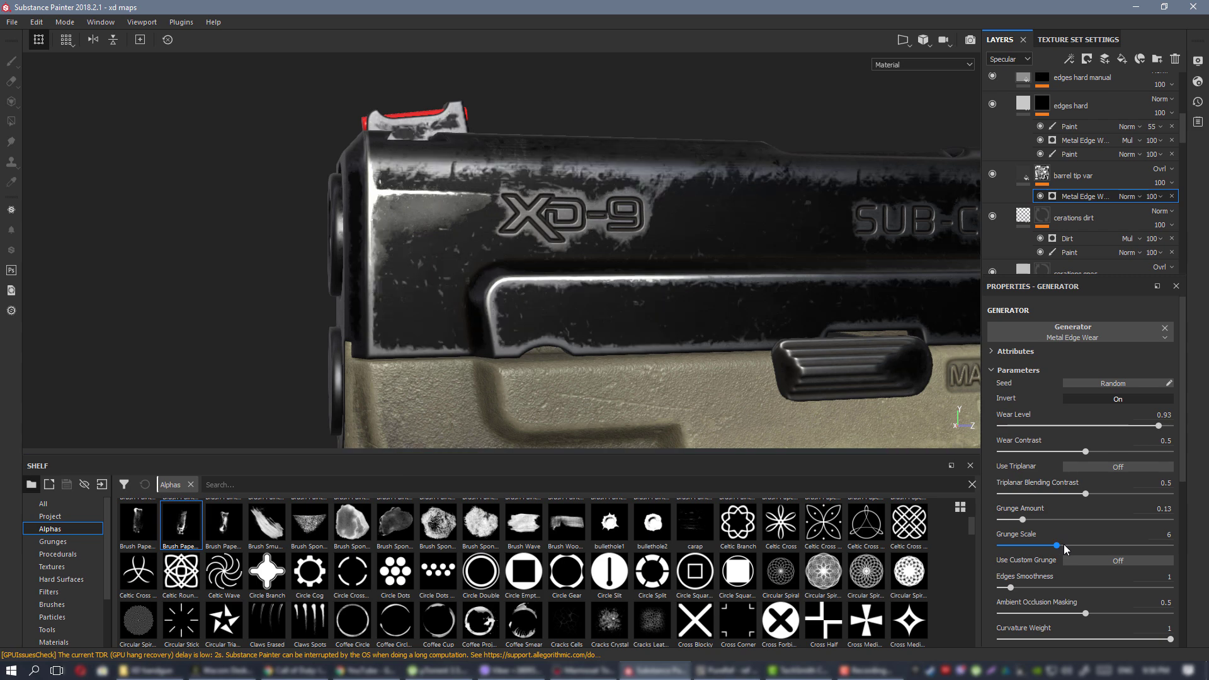
left_click_drag(504, 244, 700, 265, "alt")
scroll(701, 265, "up", 5)
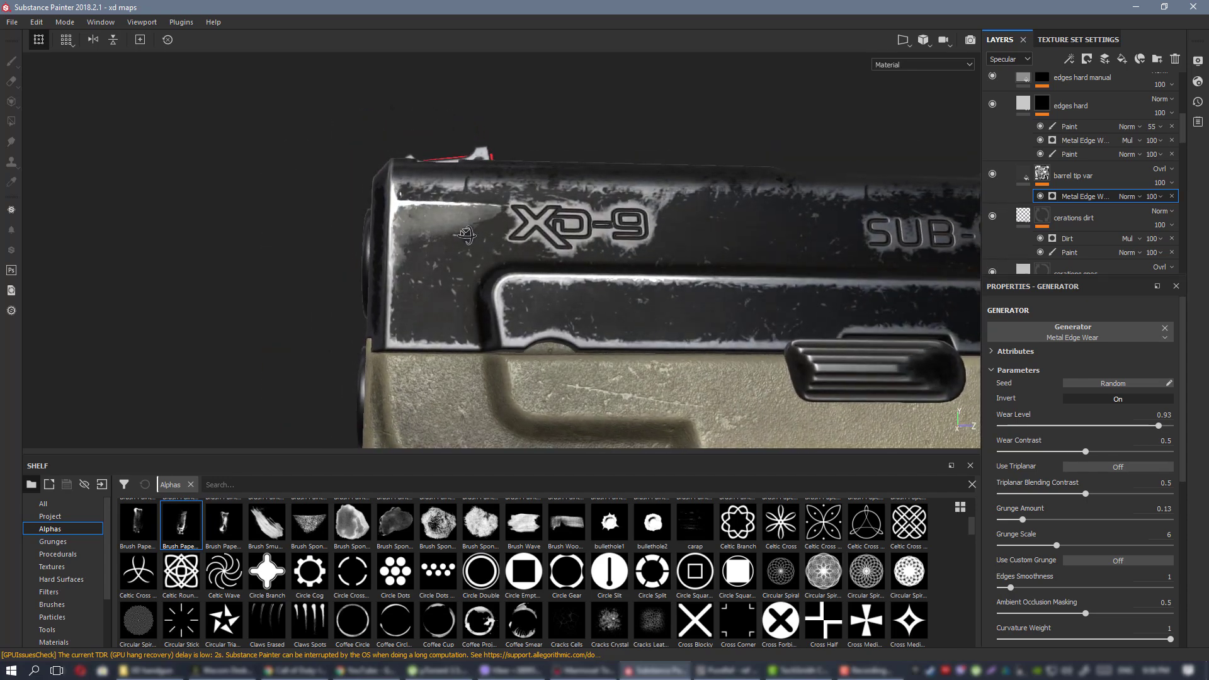
Replace the Metal Edge Wear generator on the barrel tip var mask with a Mask Editor generator.
right_click(1045, 173)
left_click(1108, 397)
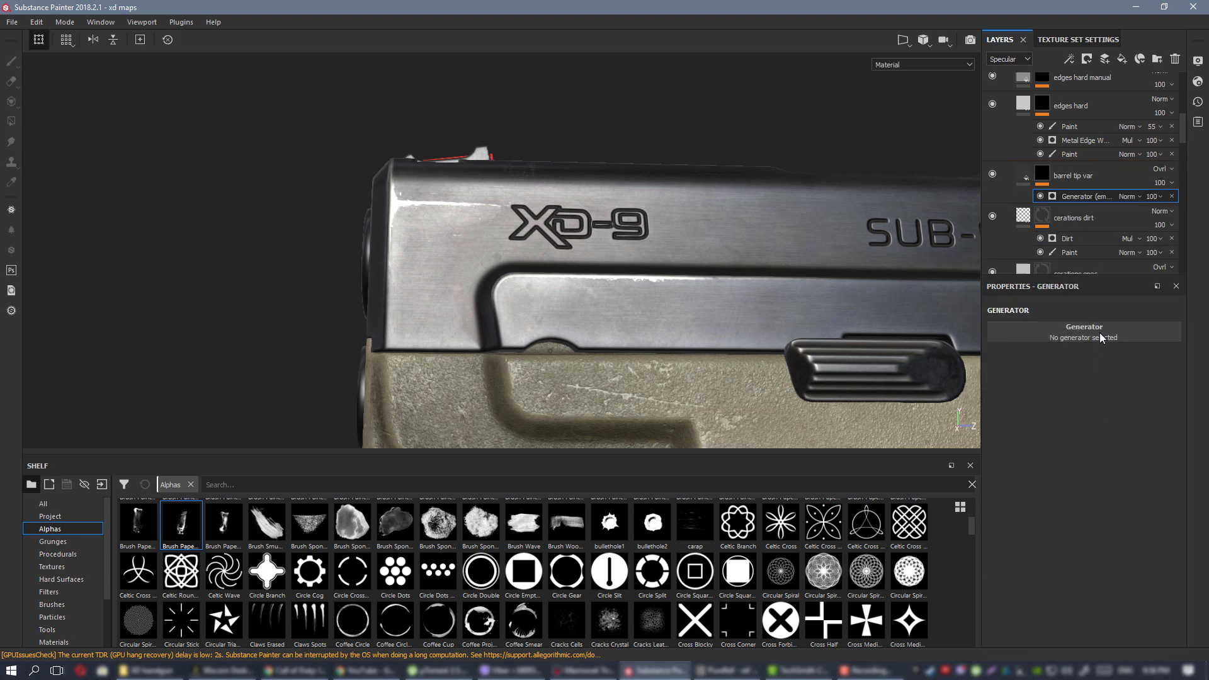
left_click(1099, 330)
left_click(1146, 410)
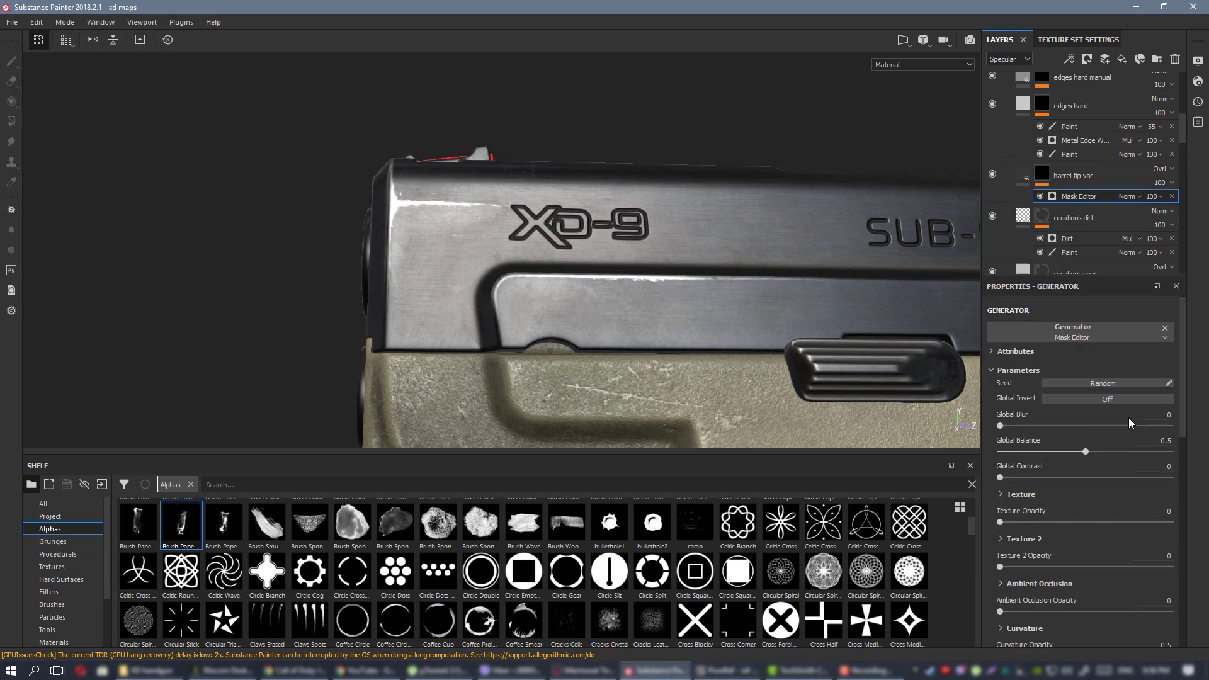
Try Curvature Opacity 1 and Dual curvature mode on the barrel tip var Mask Editor generator.
scroll(1108, 498, "down", 4)
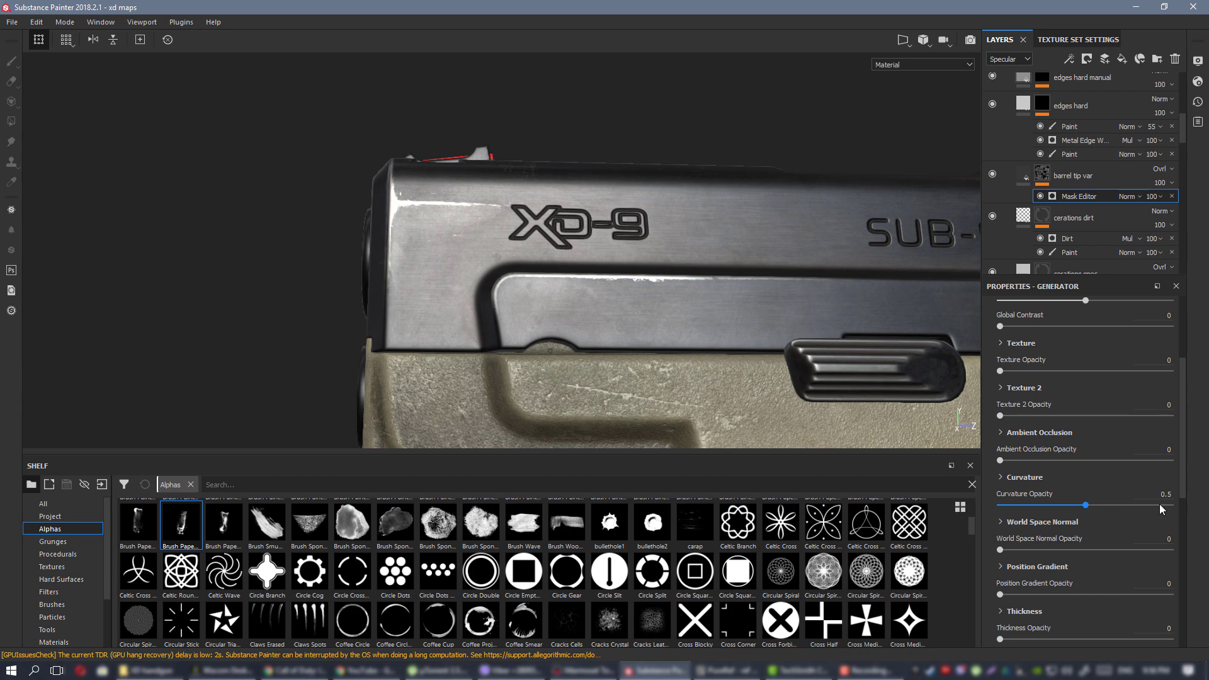
left_click_drag(1162, 509, 1186, 506)
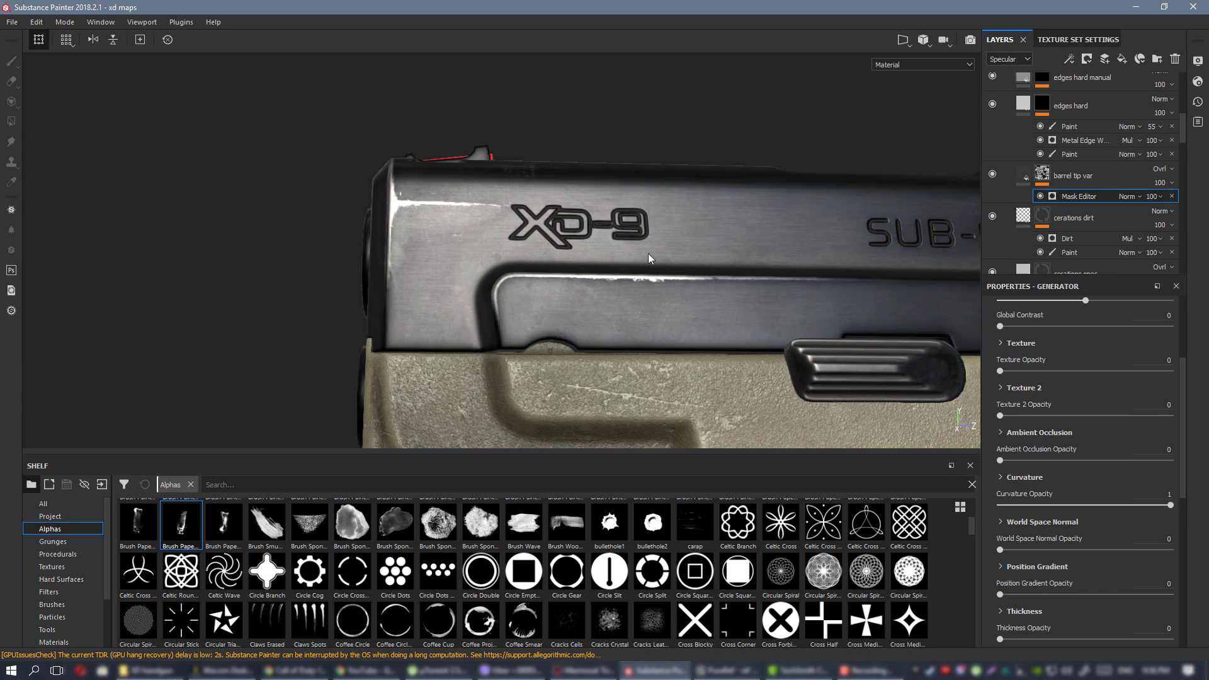
left_click_drag(649, 254, 639, 248, "alt")
left_click(1024, 478)
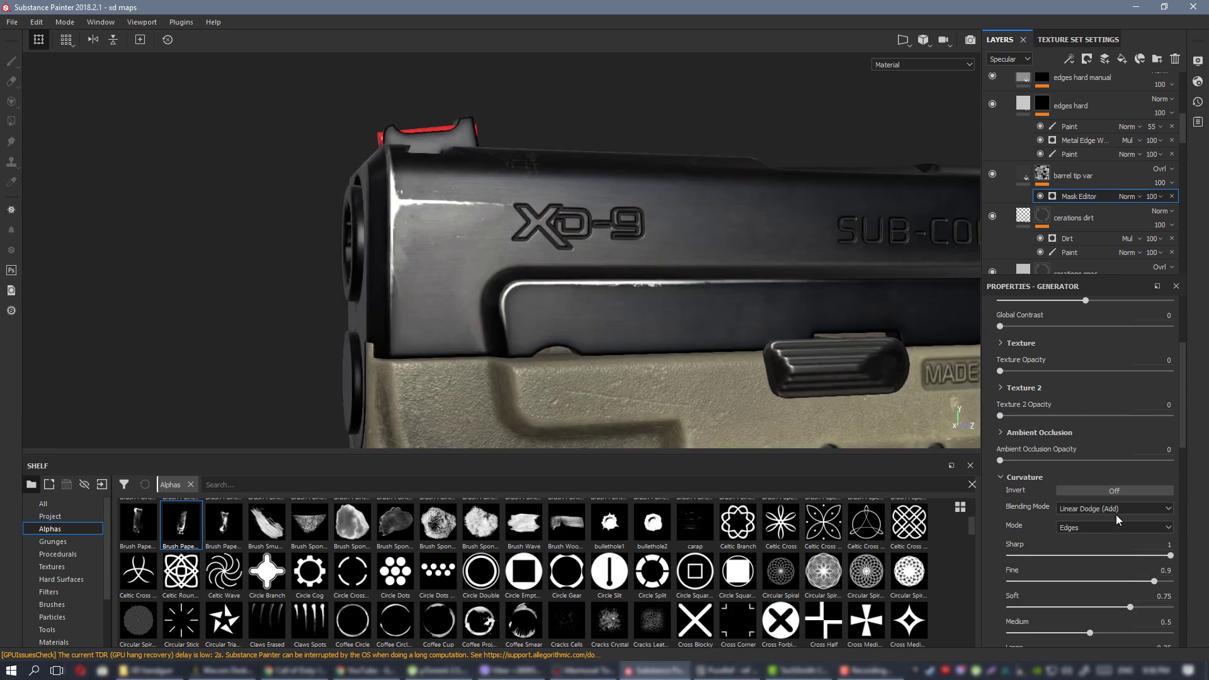
left_click(1109, 528)
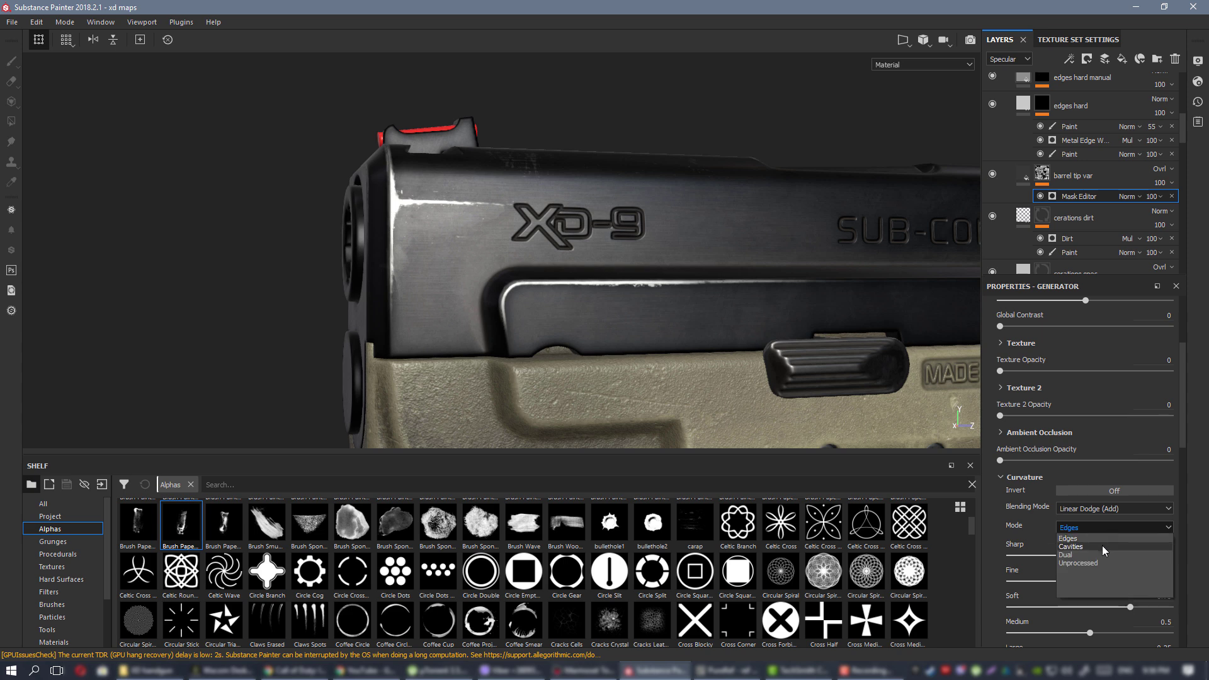
left_click(1094, 554)
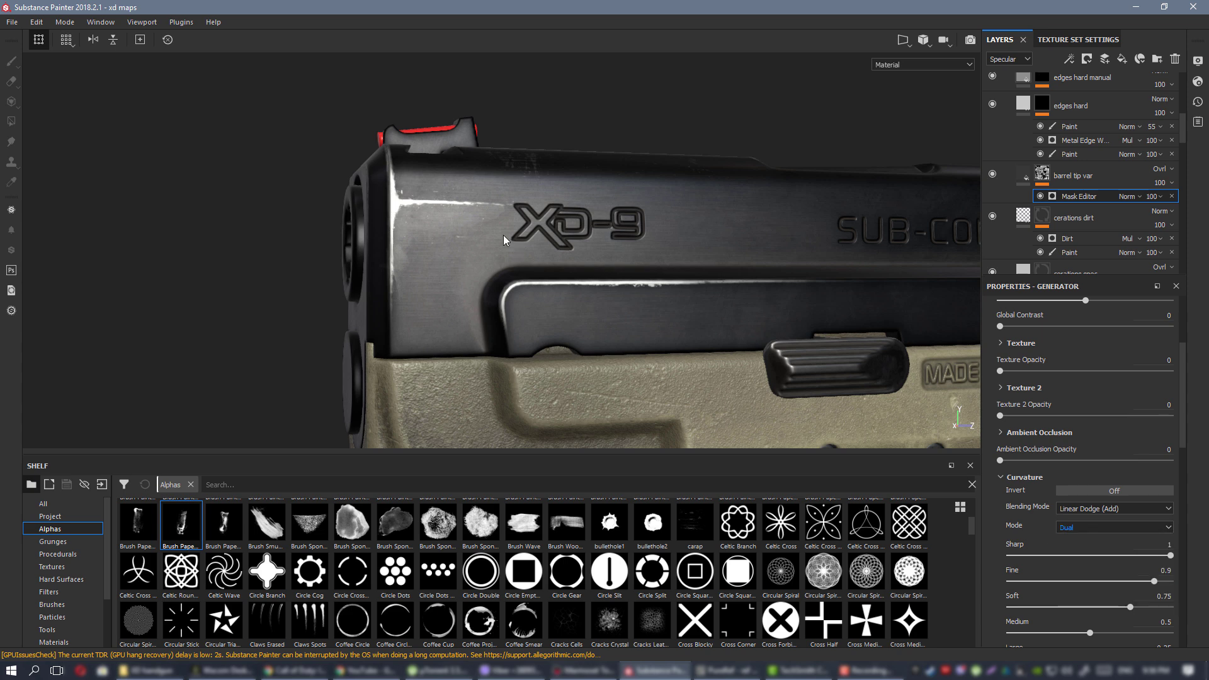
Display the barrel tip var mask and set the curvature's Huge, Big, Sharp, Fine and Soft values to 0.
left_click(1043, 176, "alt")
left_click(1066, 196)
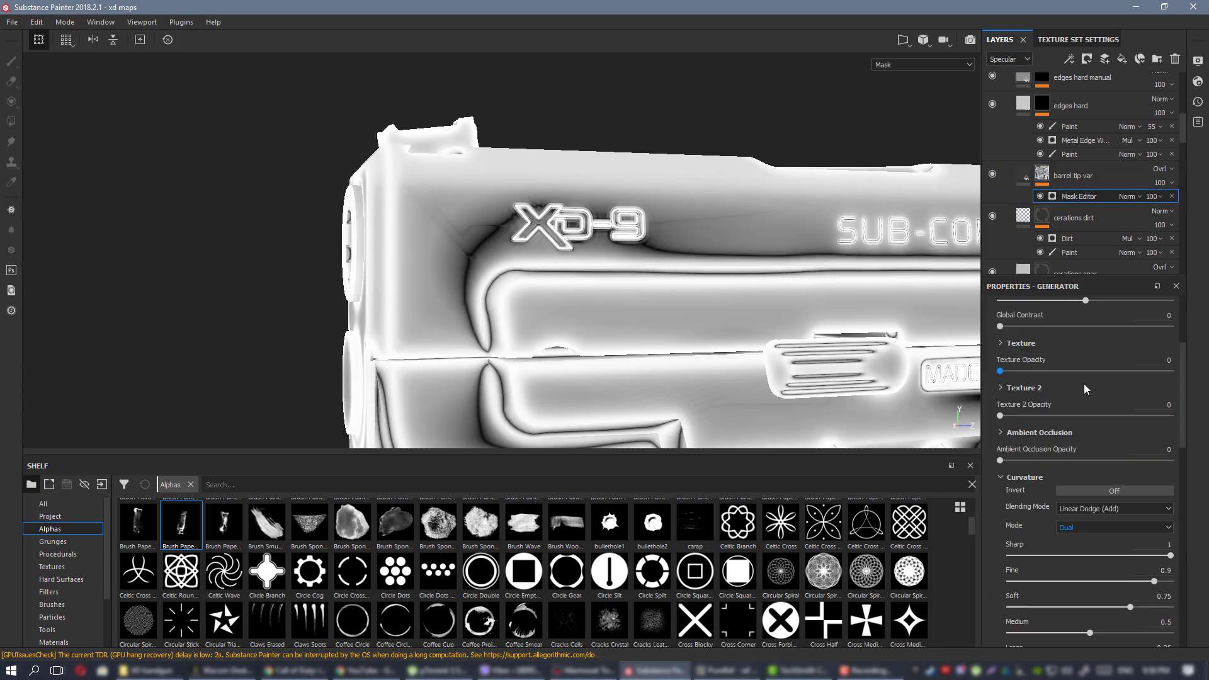
scroll(1033, 570, "down", 3)
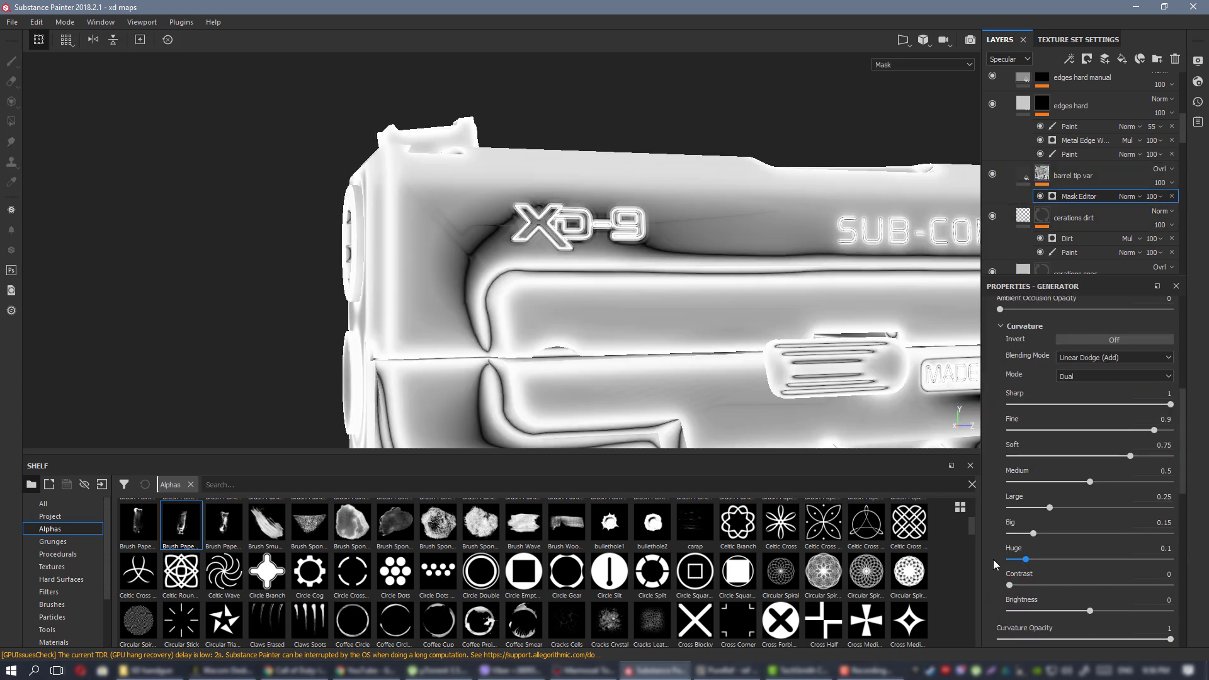
left_click_drag(993, 559, 984, 527)
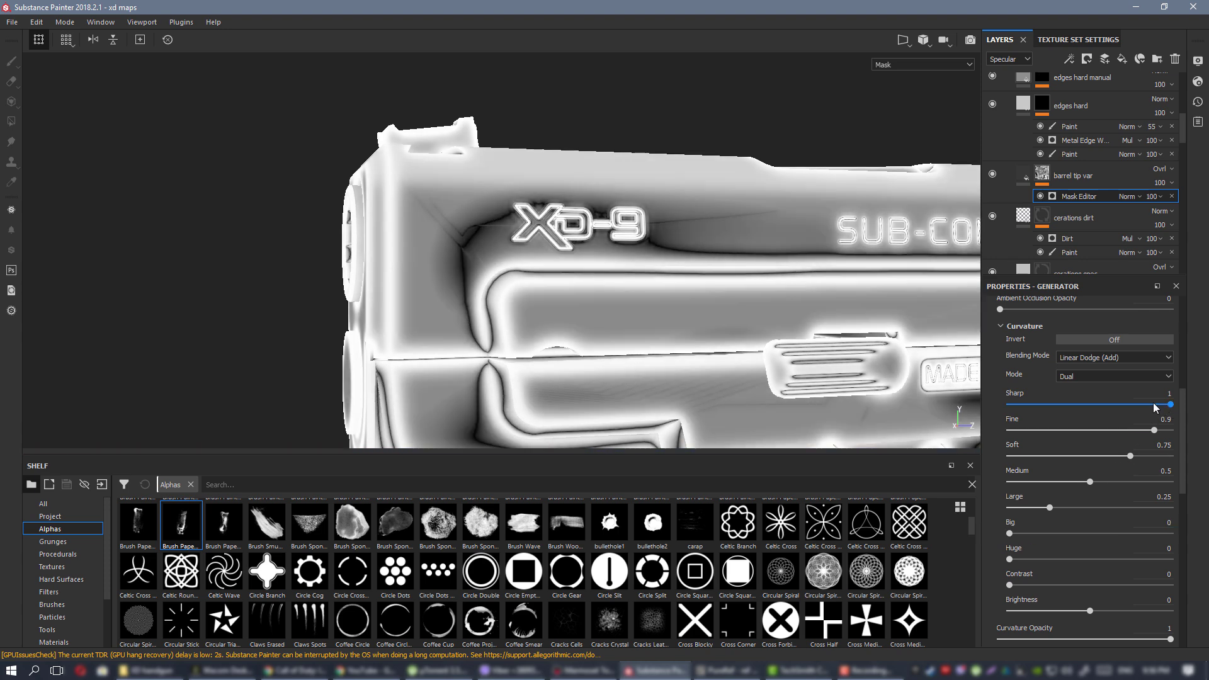
left_click_drag(1155, 405, 993, 399)
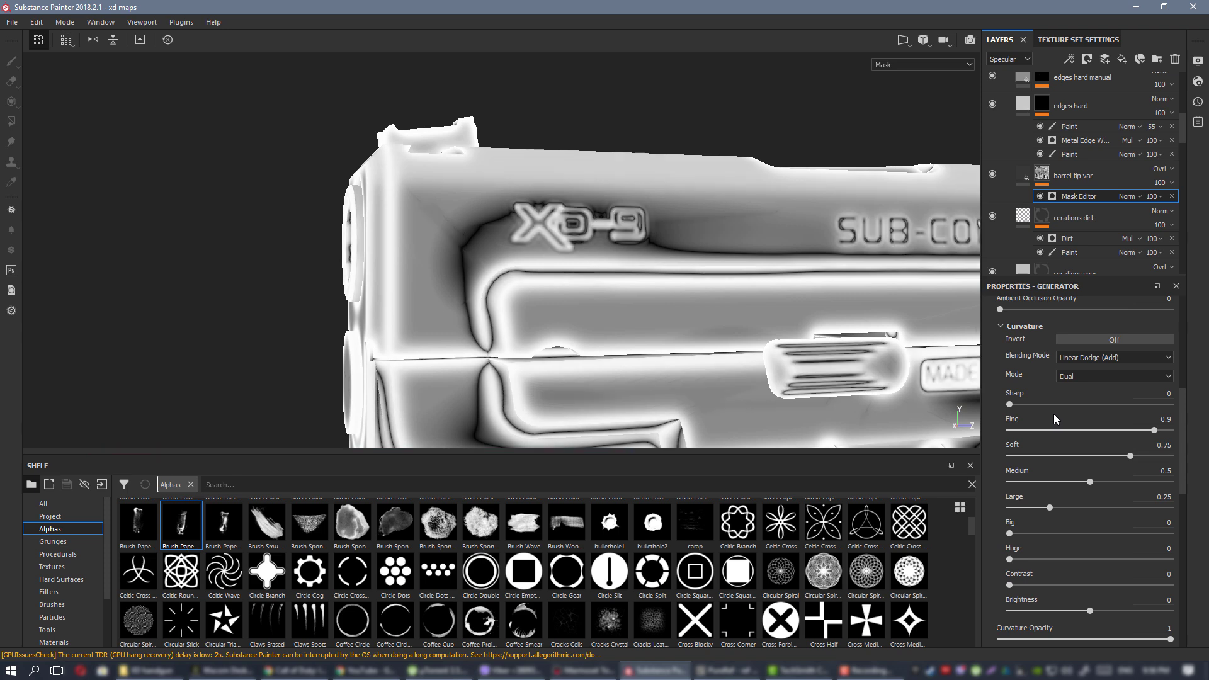
left_click_drag(1155, 431, 959, 432)
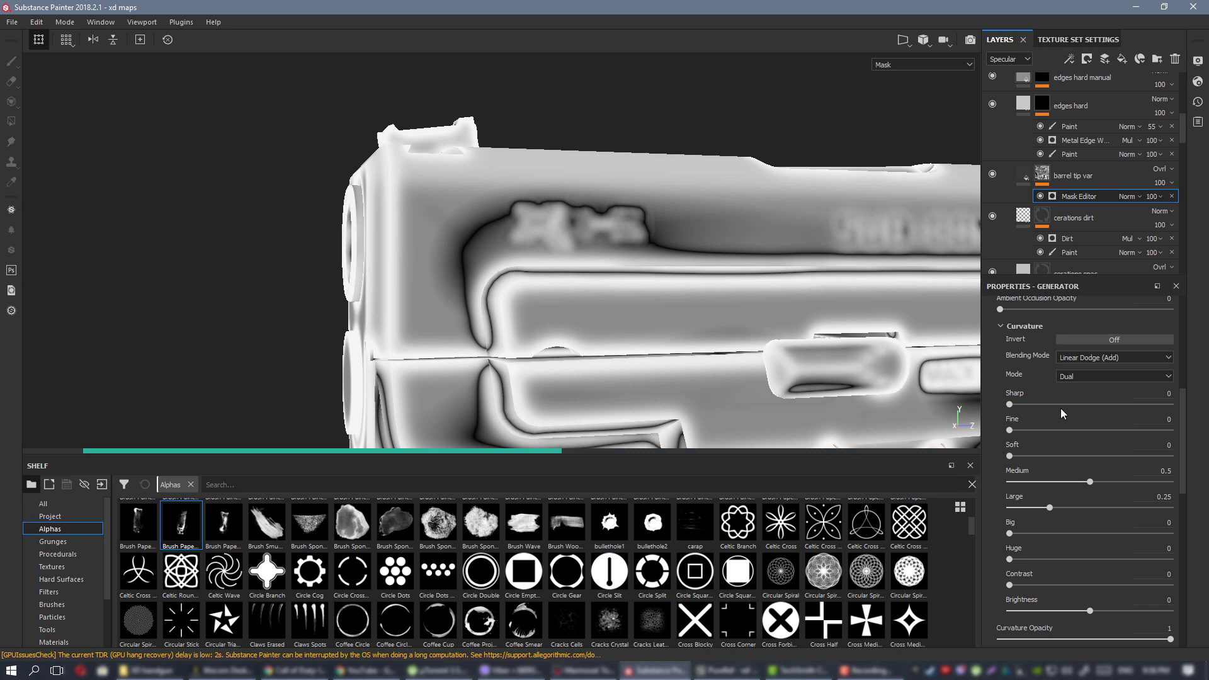
Try the Cavities curvature mode on the barrel tip var mask, and switch it to Edges.
left_click(1089, 376)
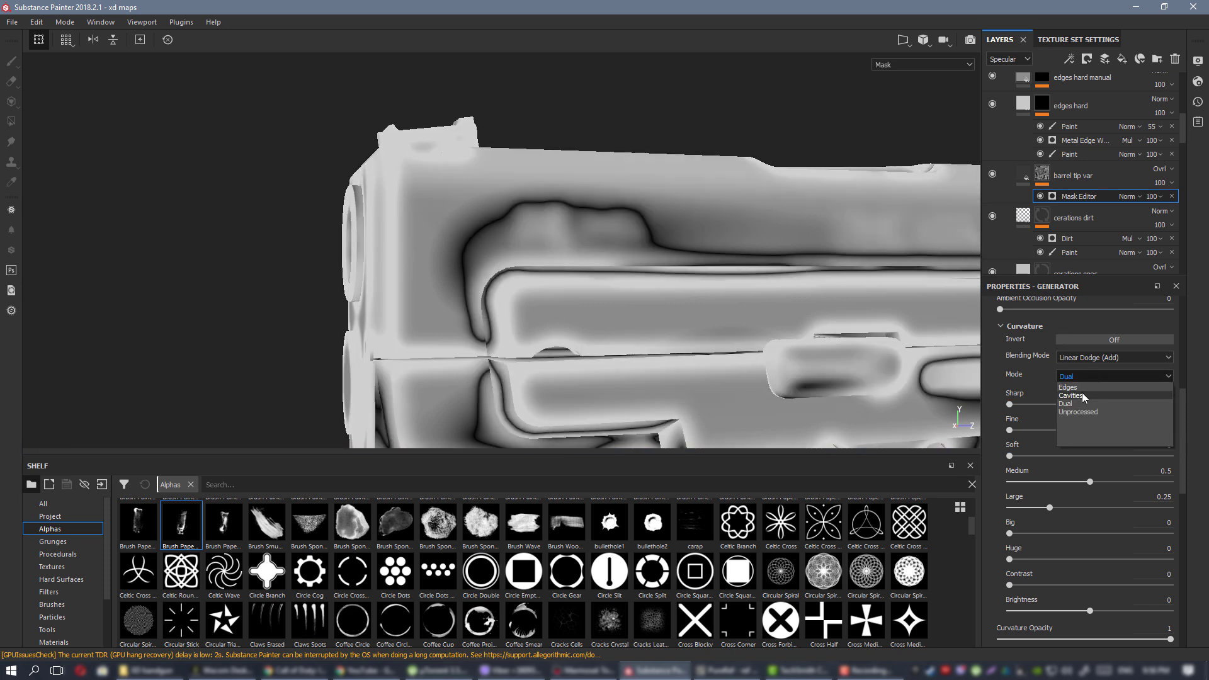
left_click(1081, 392)
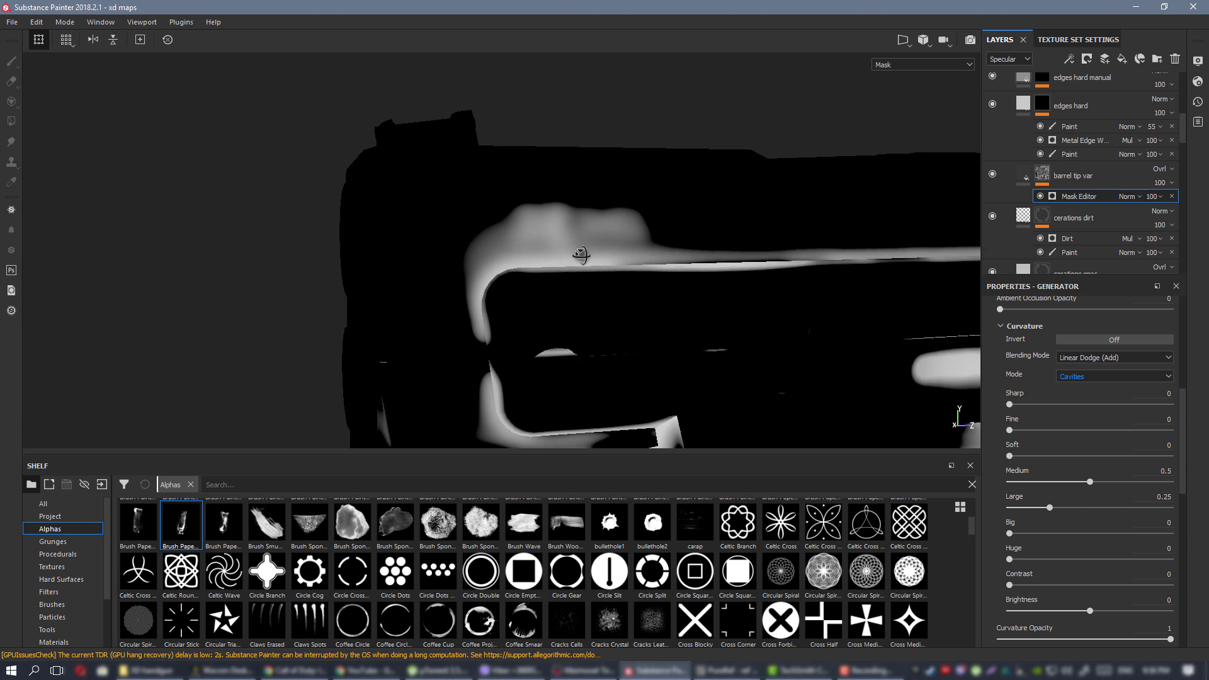
left_click(1099, 376)
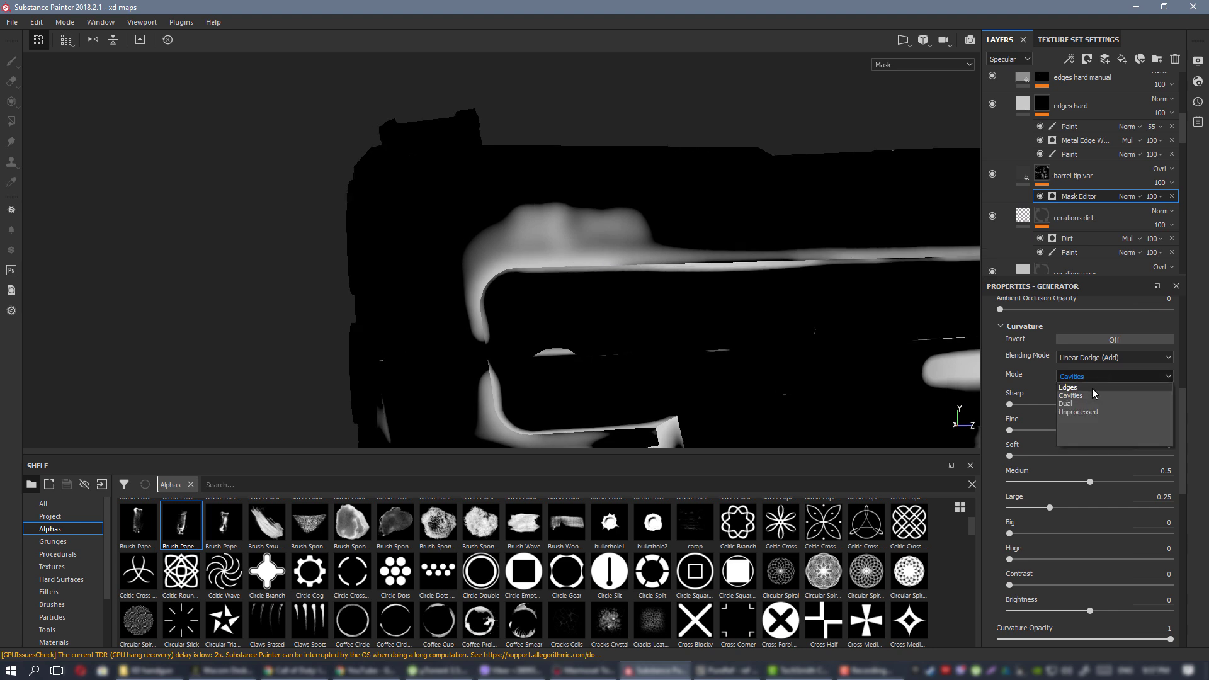
left_click(1092, 387)
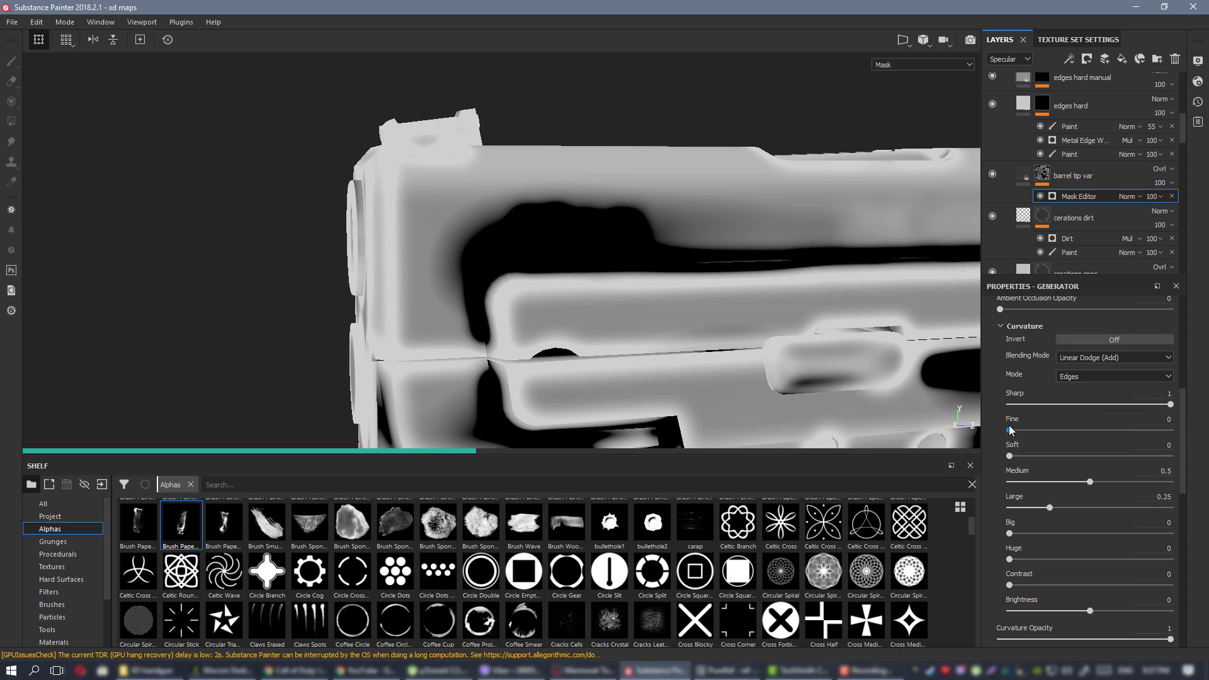
Set the curvature's Sharp, Fine and Soft to 1 and its Medium and Large to 0.
left_click_drag(1009, 430, 1175, 431)
left_click_drag(1009, 455, 1175, 456)
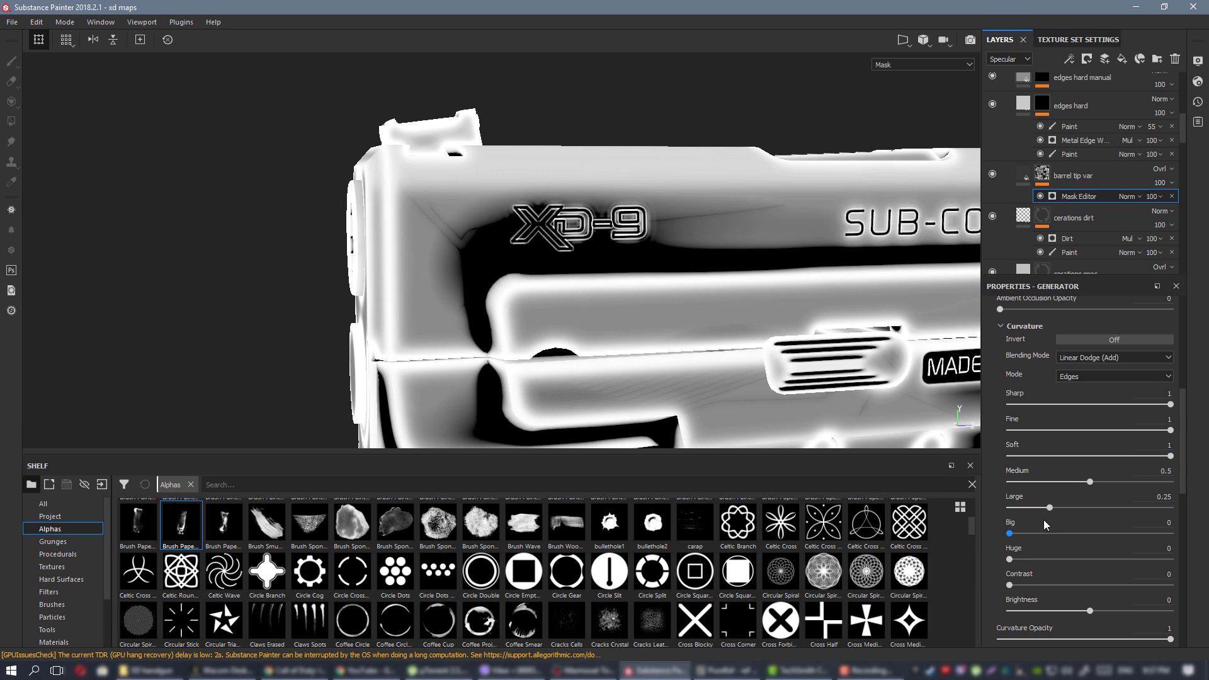
left_click_drag(990, 509, 994, 507)
left_click_drag(1089, 481, 1004, 482)
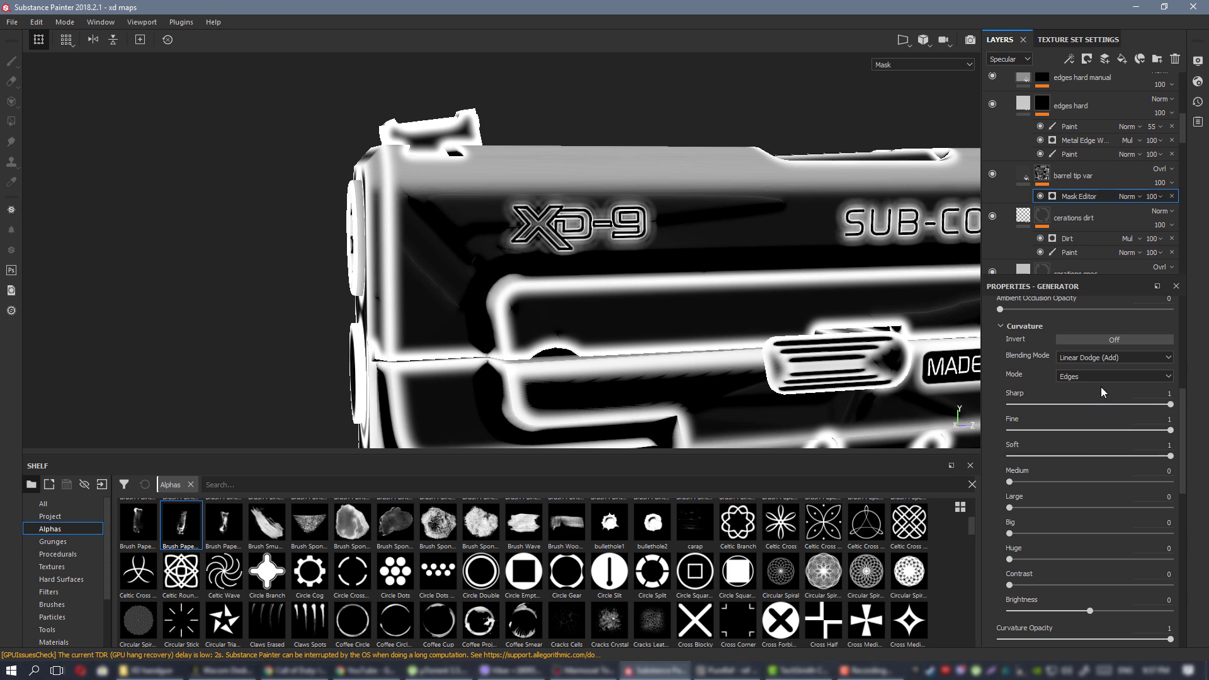
Try inverting the curvature in Dual mode, checking the front of the slide in the mask and material displays.
left_click(1097, 339)
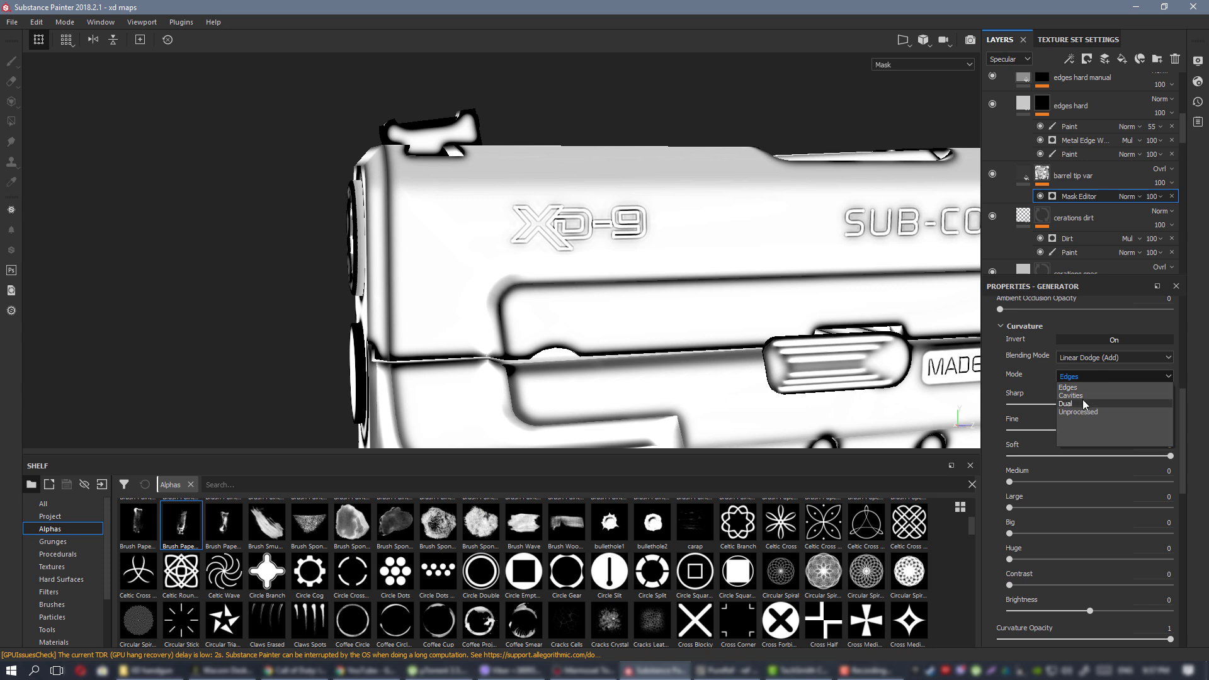
left_click(1083, 404)
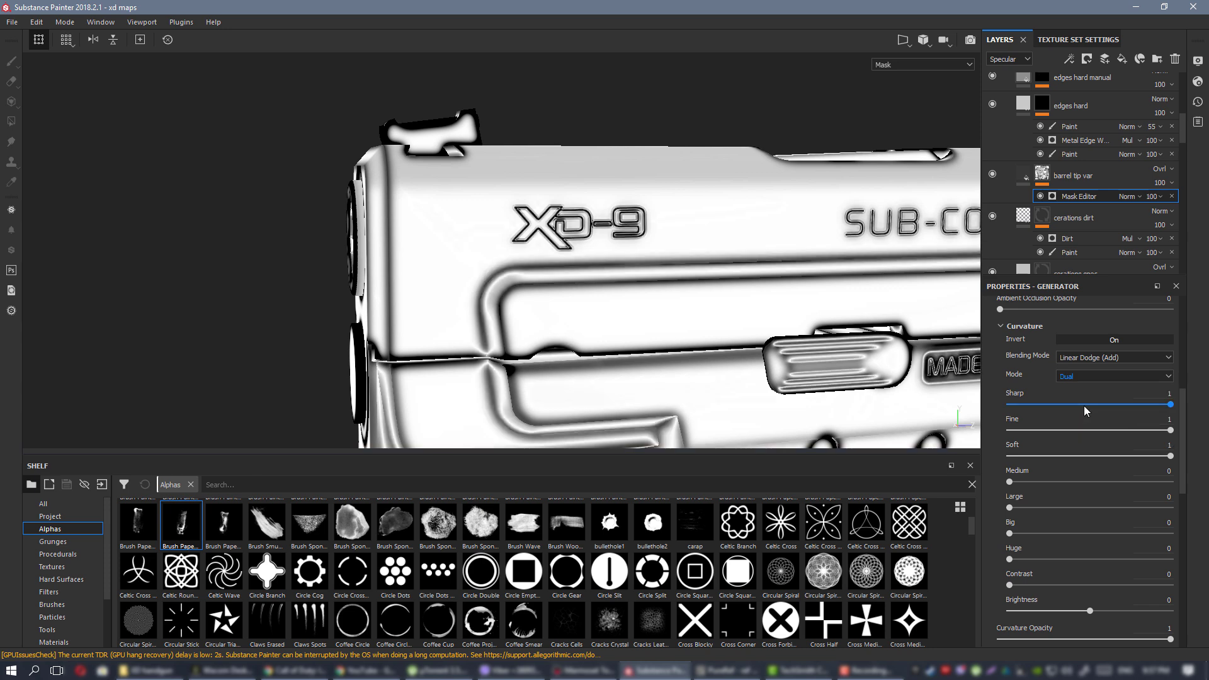
mouse_move(585, 264)
left_mouse_down("alt")
mouse_move(654, 263)
mouse_move(597, 261)
left_mouse_up("alt")
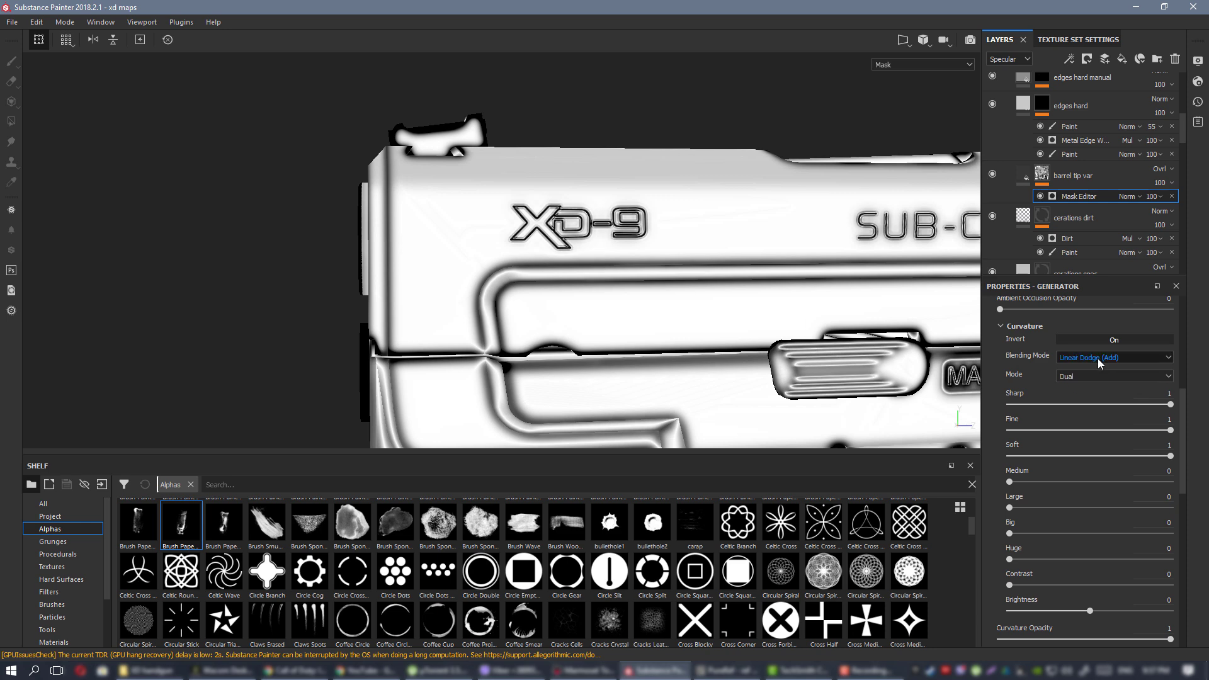
left_click_drag(626, 315, 696, 309, "alt")
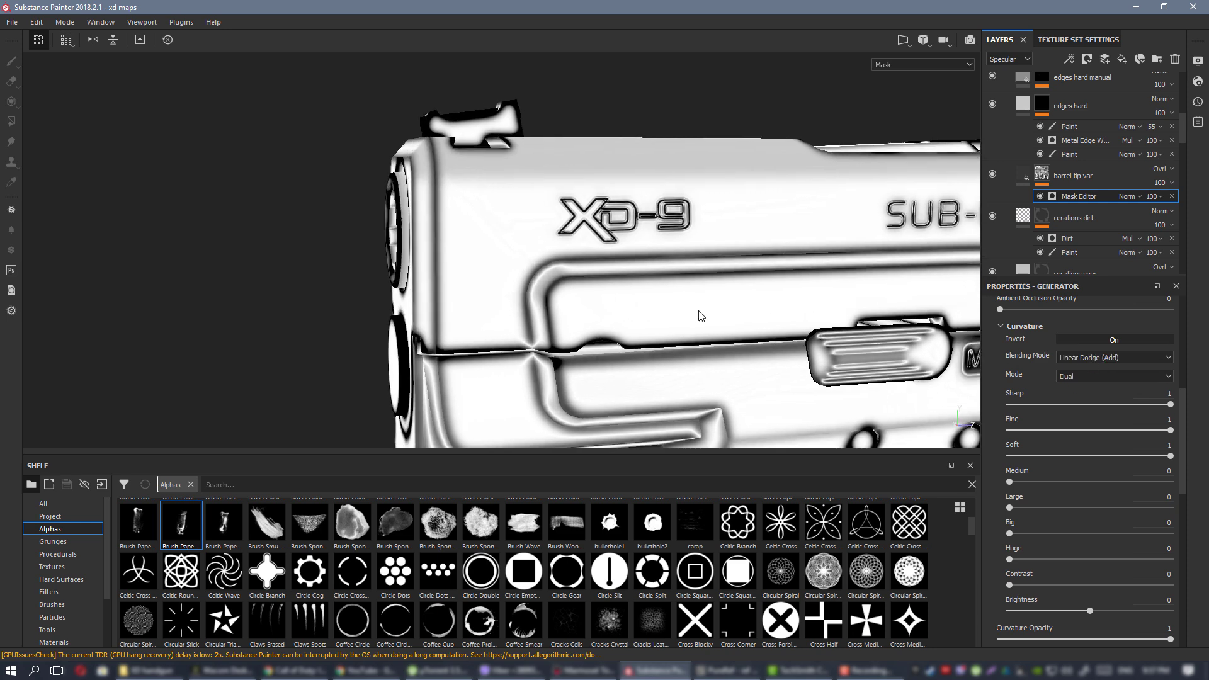
key("m")
left_click_drag(567, 251, 529, 236, "alt")
scroll(646, 324, "up", 5)
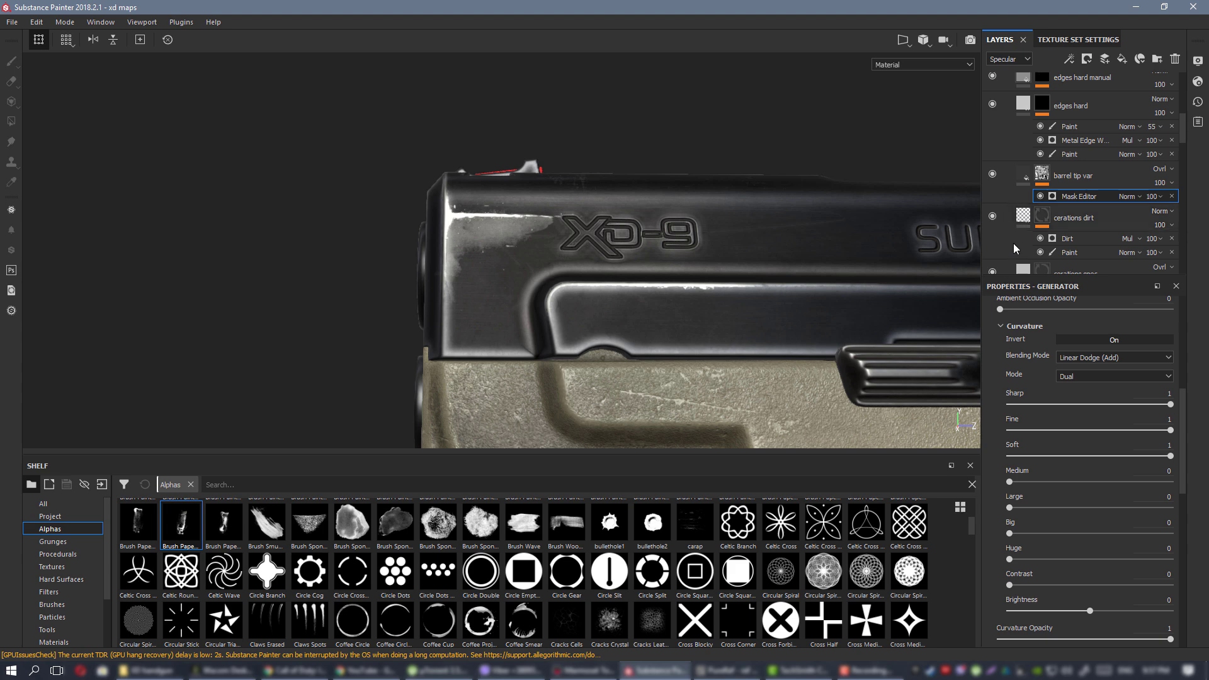
Try the inverted curvature in Cavities mode and inspect the resulting mask around the slide's XD-9 lettering.
left_click(1093, 376)
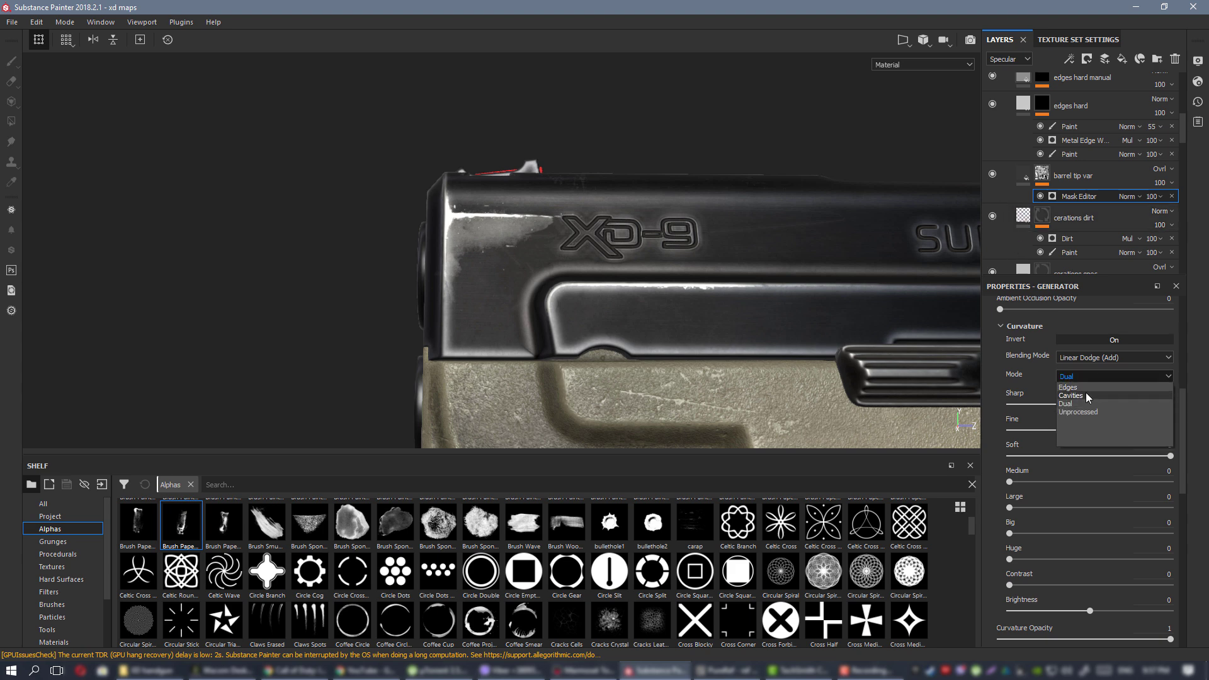
left_click(1085, 392)
left_click_drag(489, 211, 605, 254, "alt")
left_click(1041, 173, "alt")
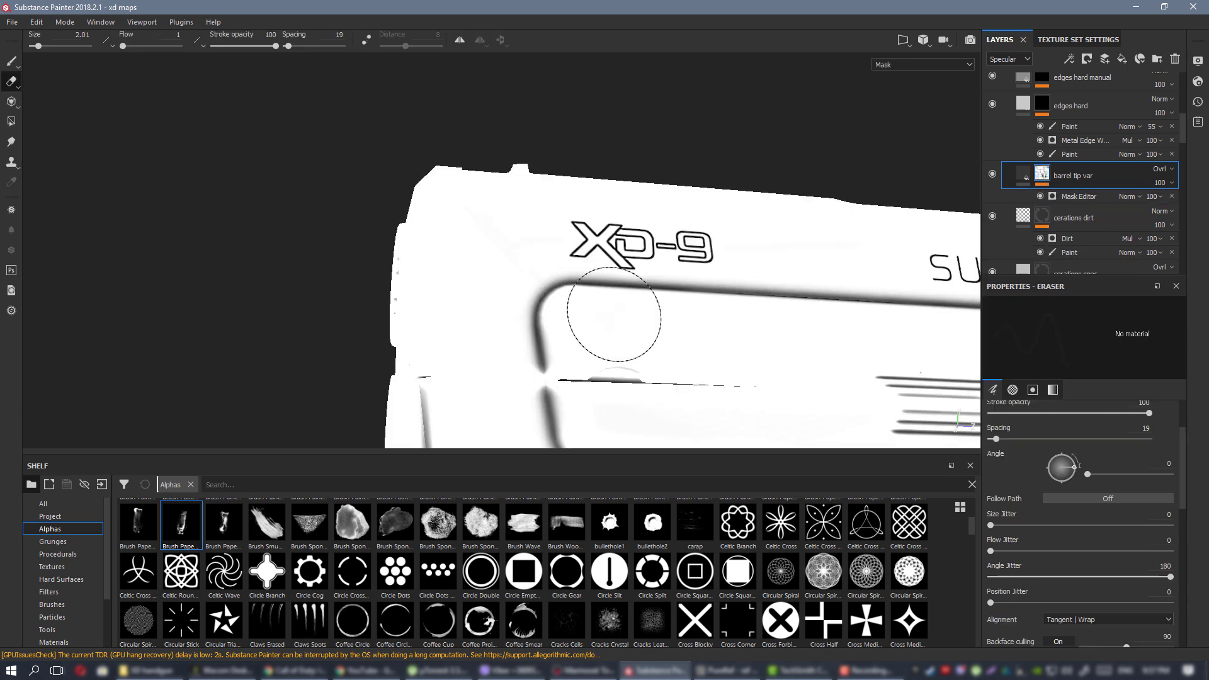
left_click_drag(616, 311, 592, 281, "alt")
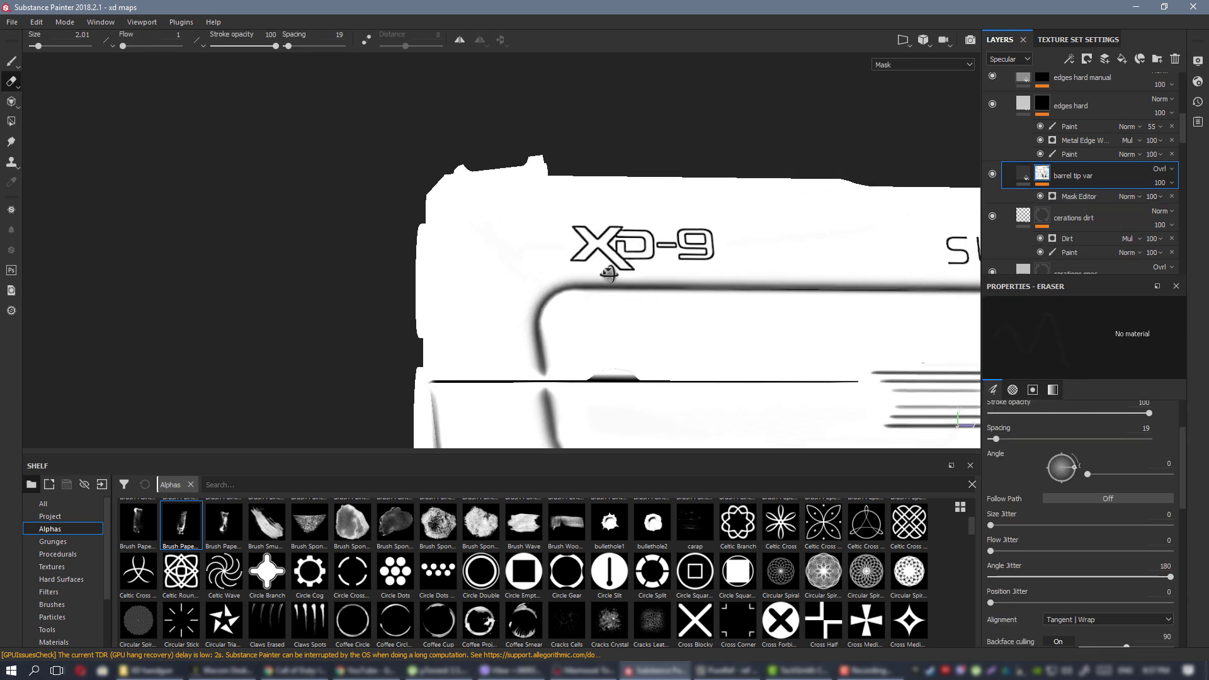
Replace the barrel tip var mask and its Mask Editor generator with an empty black mask.
right_click(1045, 175)
left_click(1097, 202)
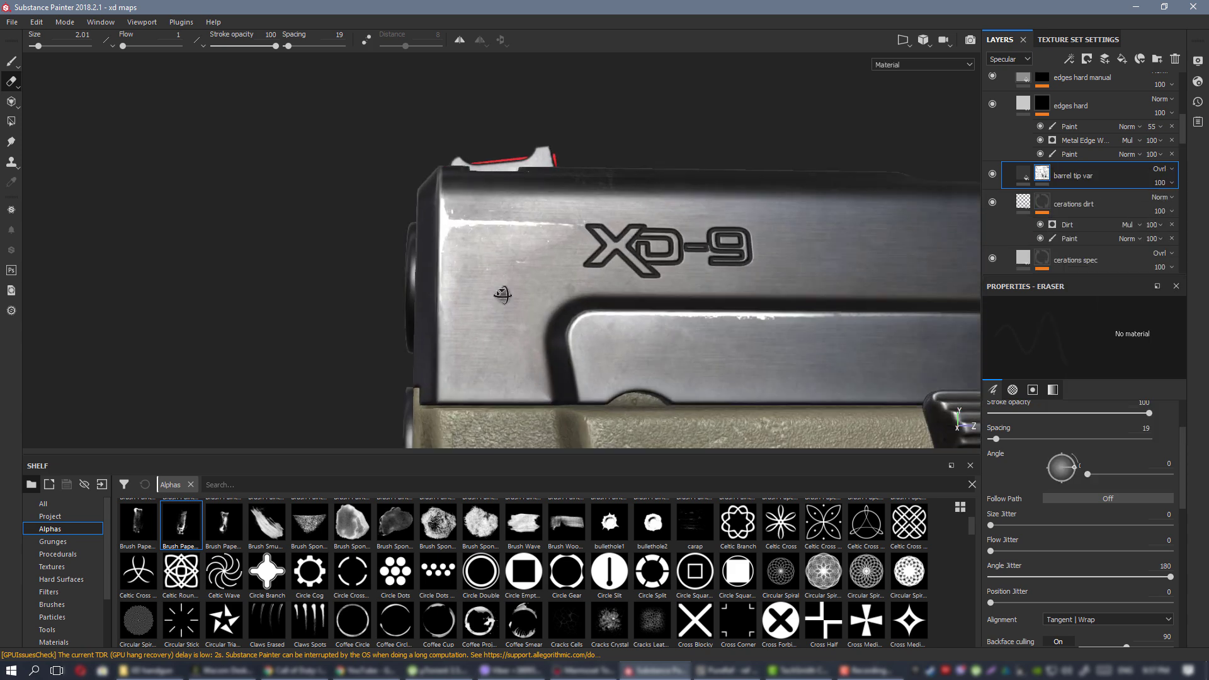
left_click_drag(502, 295, 477, 250, "alt")
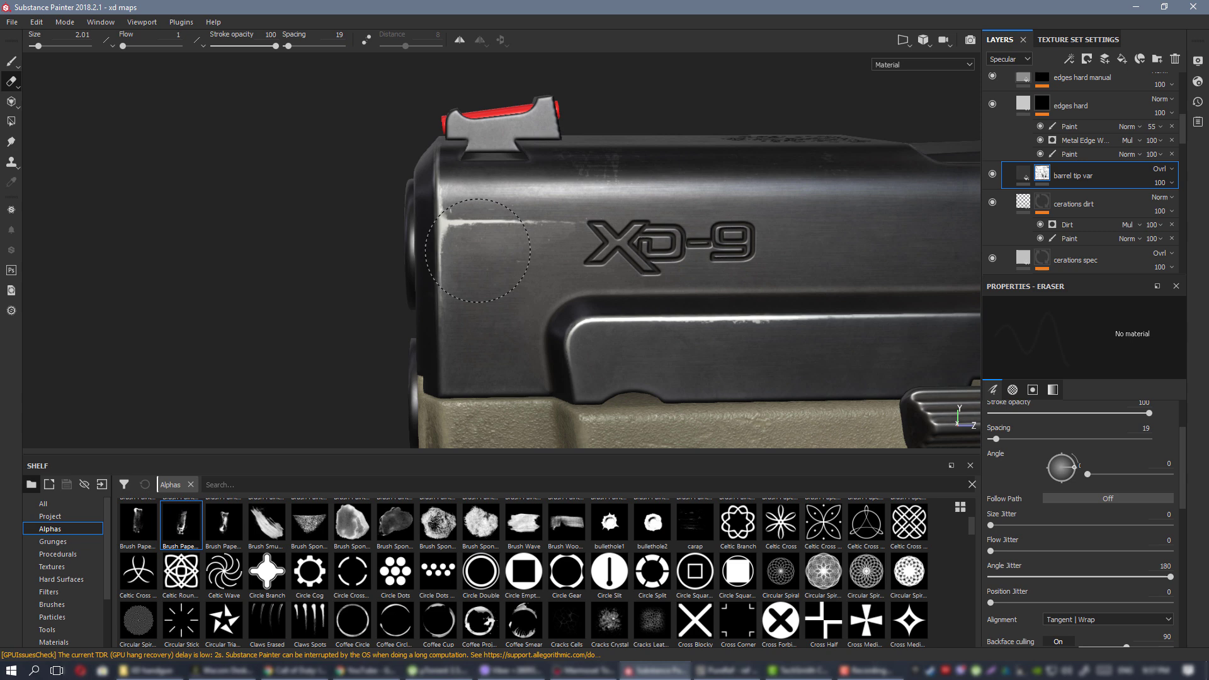
Set up the Cement 1 paint brush with Size Jitter and Position Jitter at 0 and size 2.13.
left_click(10, 61)
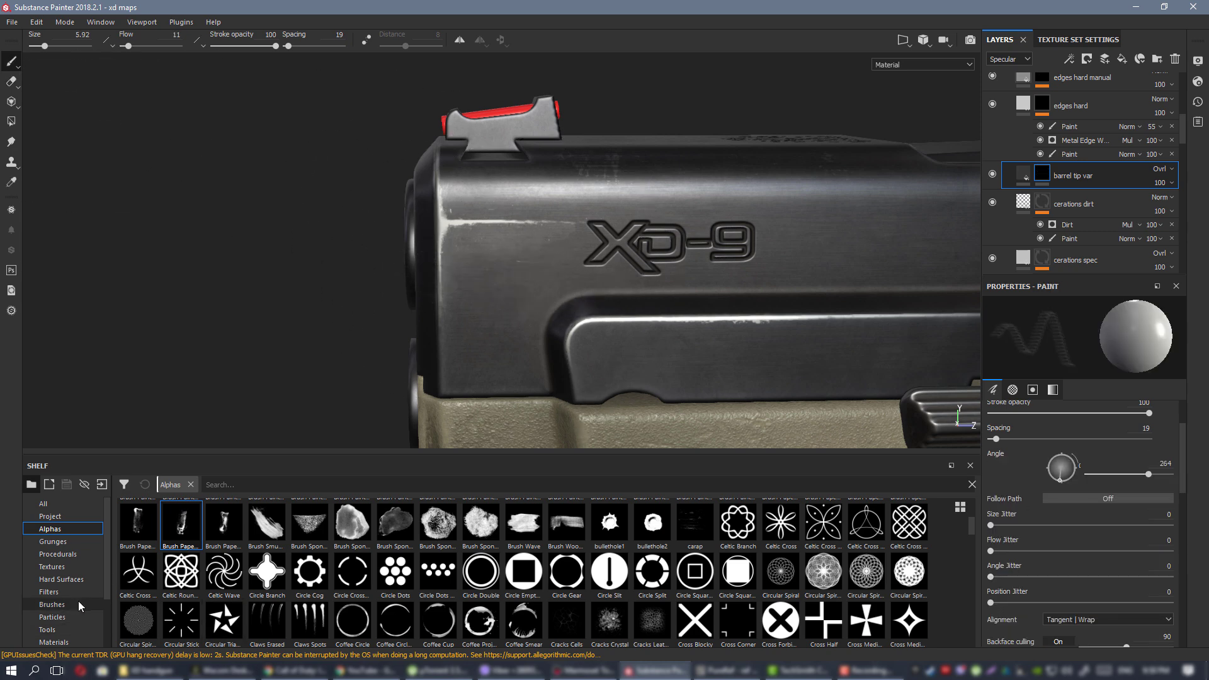
left_click(59, 604)
left_click(688, 527)
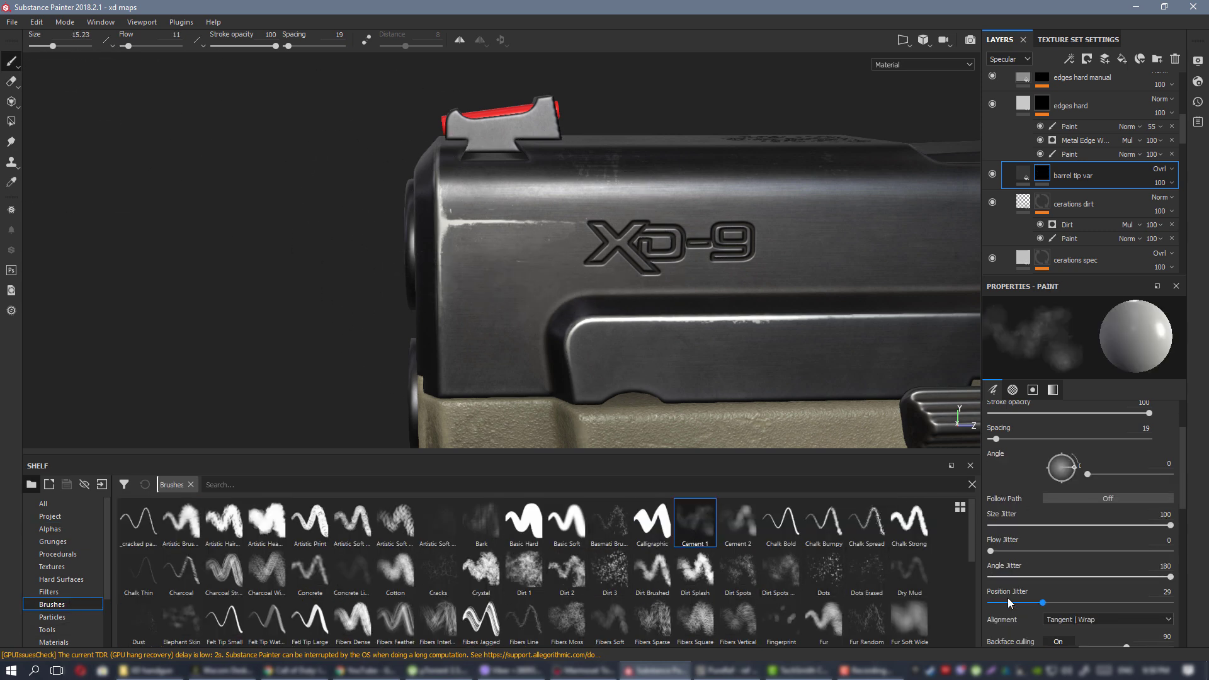
left_click_drag(1024, 525, 986, 526)
right_click_drag(531, 268, 441, 267, "ctrl")
left_click_drag(486, 222, 471, 226, "alt")
right_click_drag(467, 231, 476, 230, "ctrl")
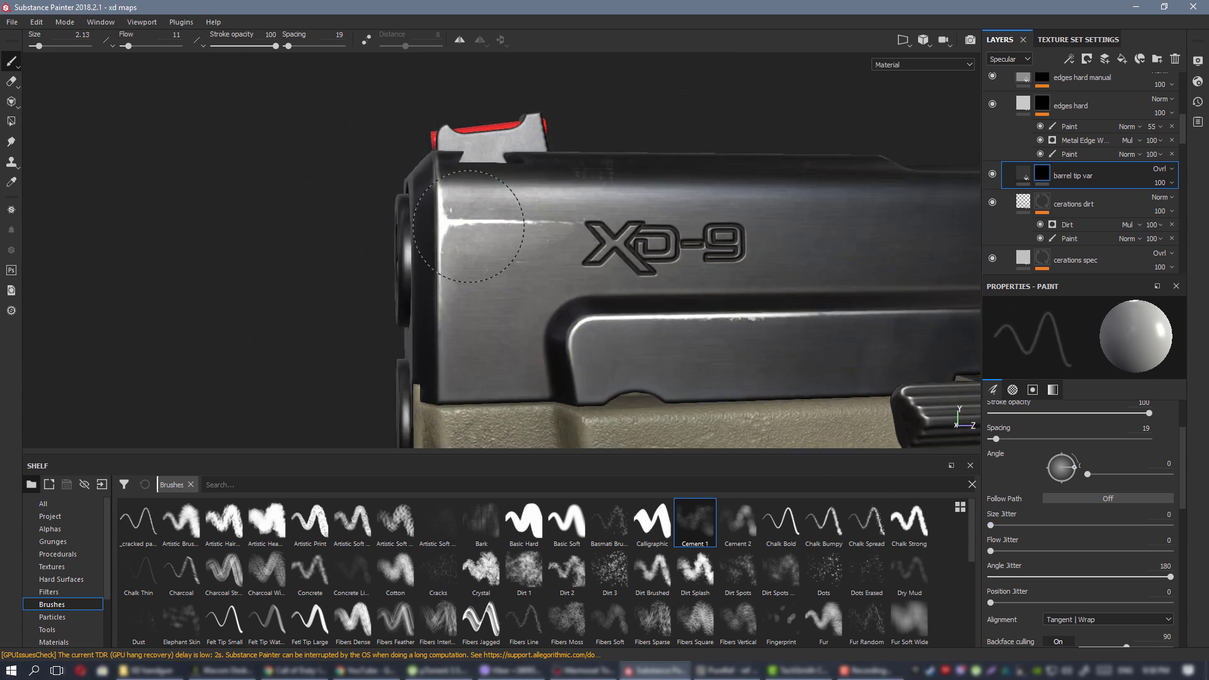
Try painting the barrel tip var mask at the slide's front tip, check the mask, and undo the strokes.
mouse_move(460, 224)
left_mouse_down("alt")
mouse_move(445, 234)
mouse_move(469, 220)
left_mouse_up("alt")
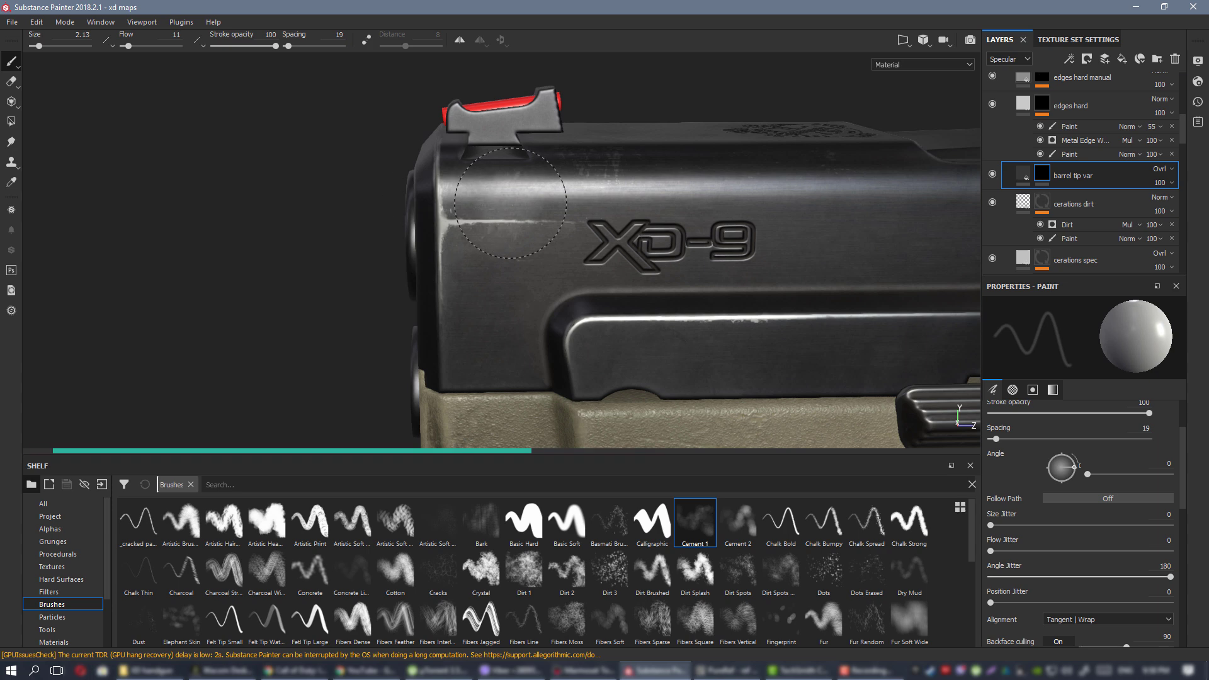
key("c")
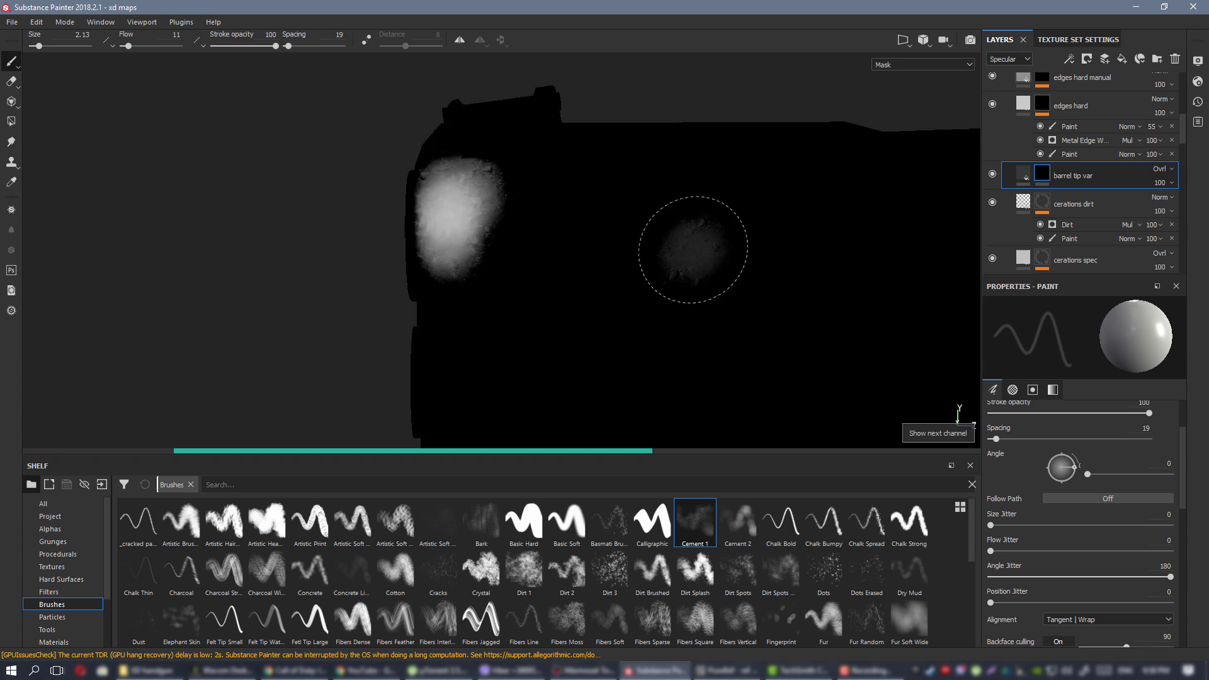
right_click_drag(431, 199, 542, 221, "alt")
key("ctrl+z")
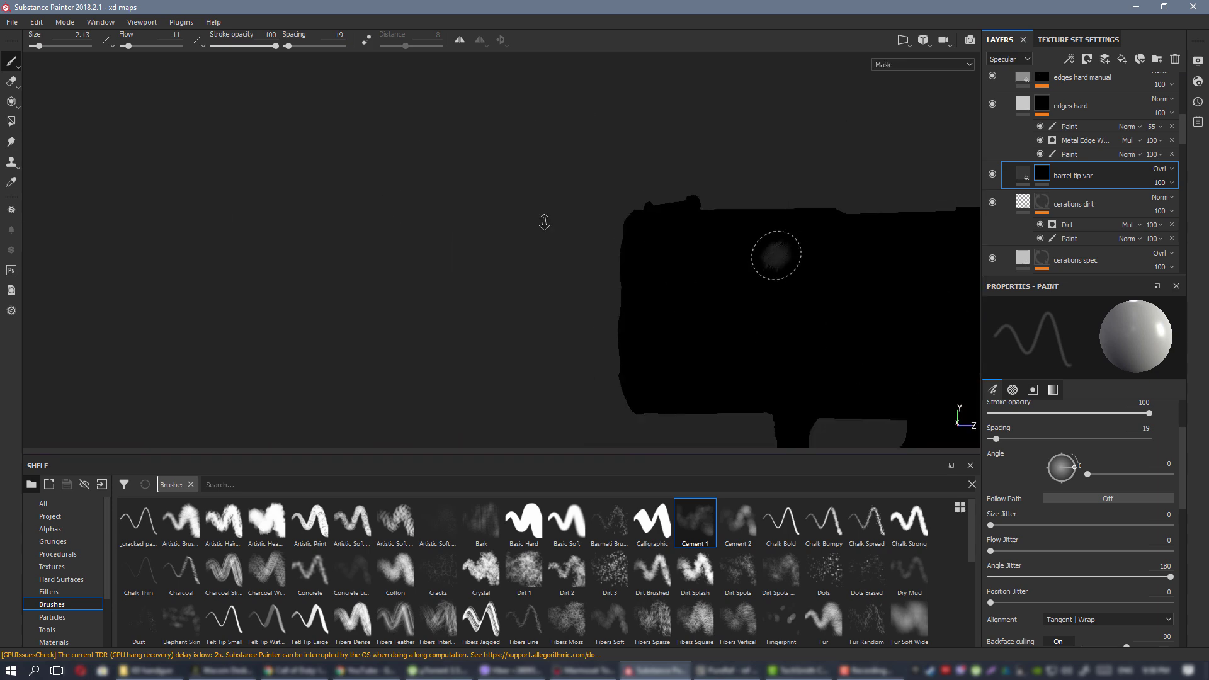
Show the Specular channel on the separate slide piece and paint the barrel tip var mask at its front tip.
left_click_drag(542, 221, 341, 370, "ctrl+alt")
key("f")
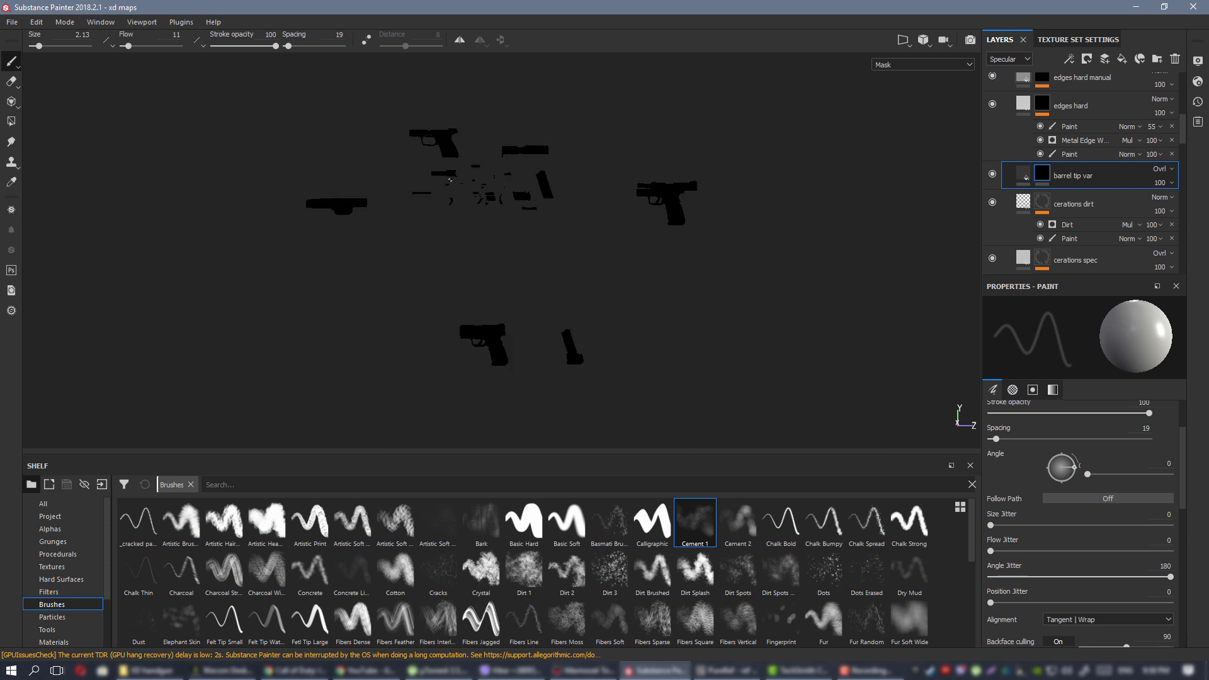
right_click_drag(523, 143, 572, 302, "alt")
right_click_drag(445, 167, 559, 305, "alt")
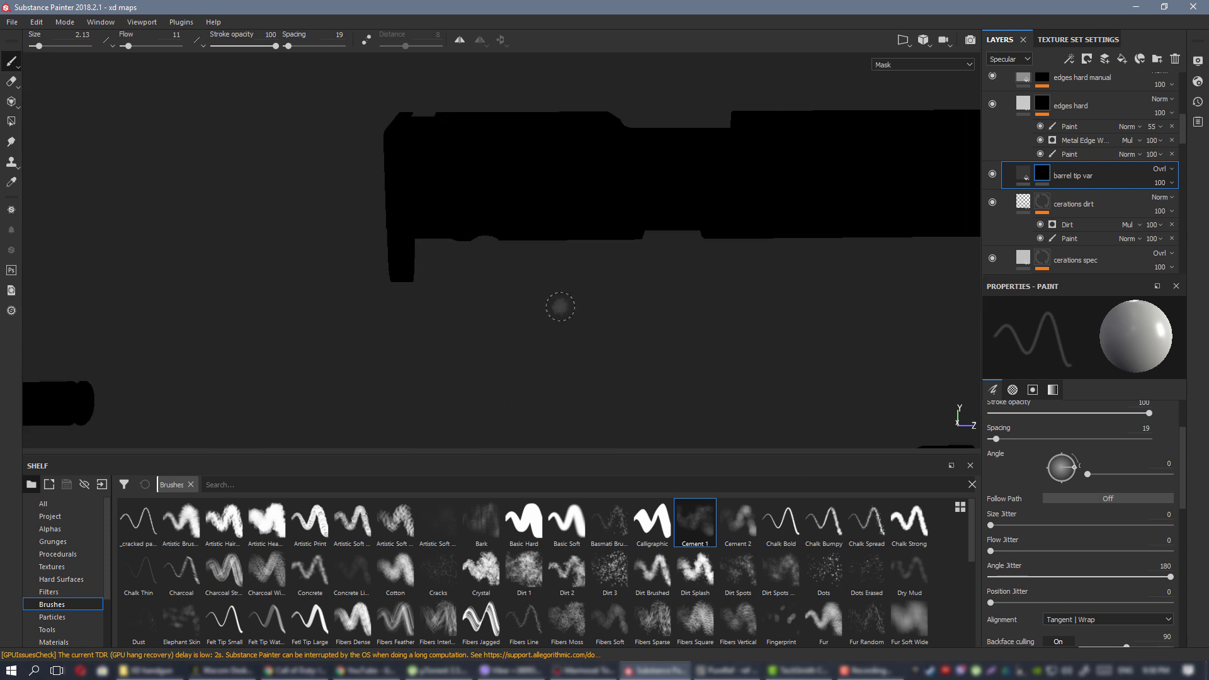
left_click_drag(559, 306, 576, 323, "ctrl+alt")
key("c")
key("c")
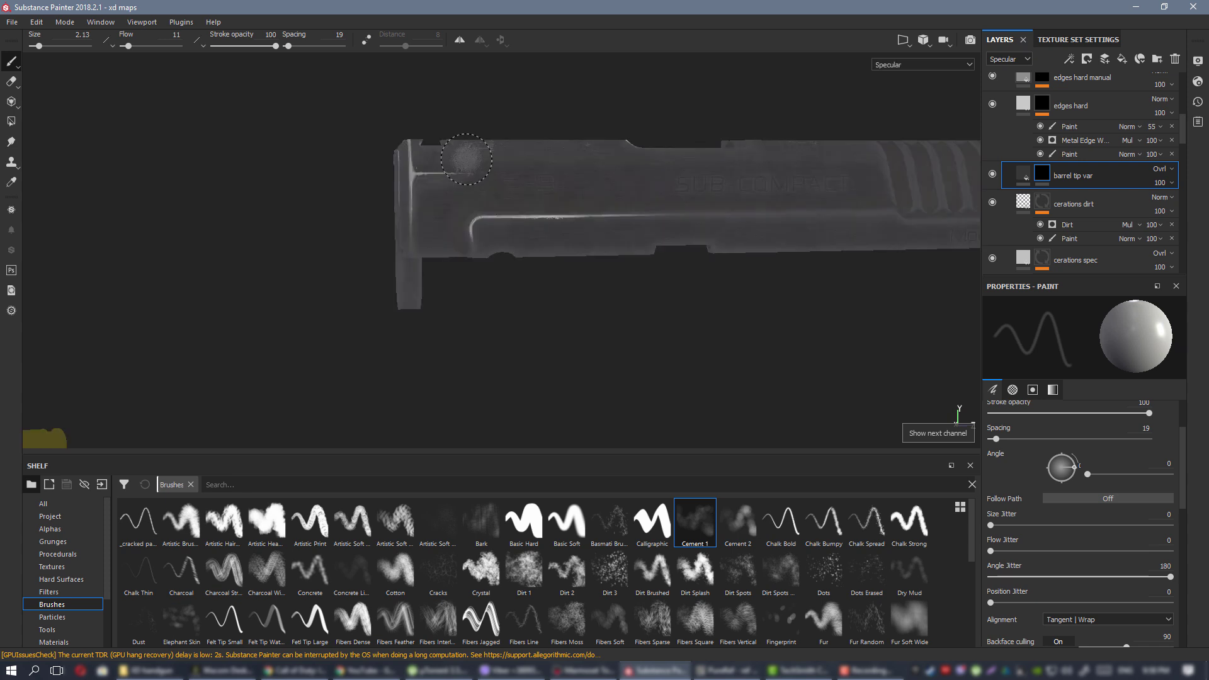
right_click_drag(397, 158, 483, 217, "alt")
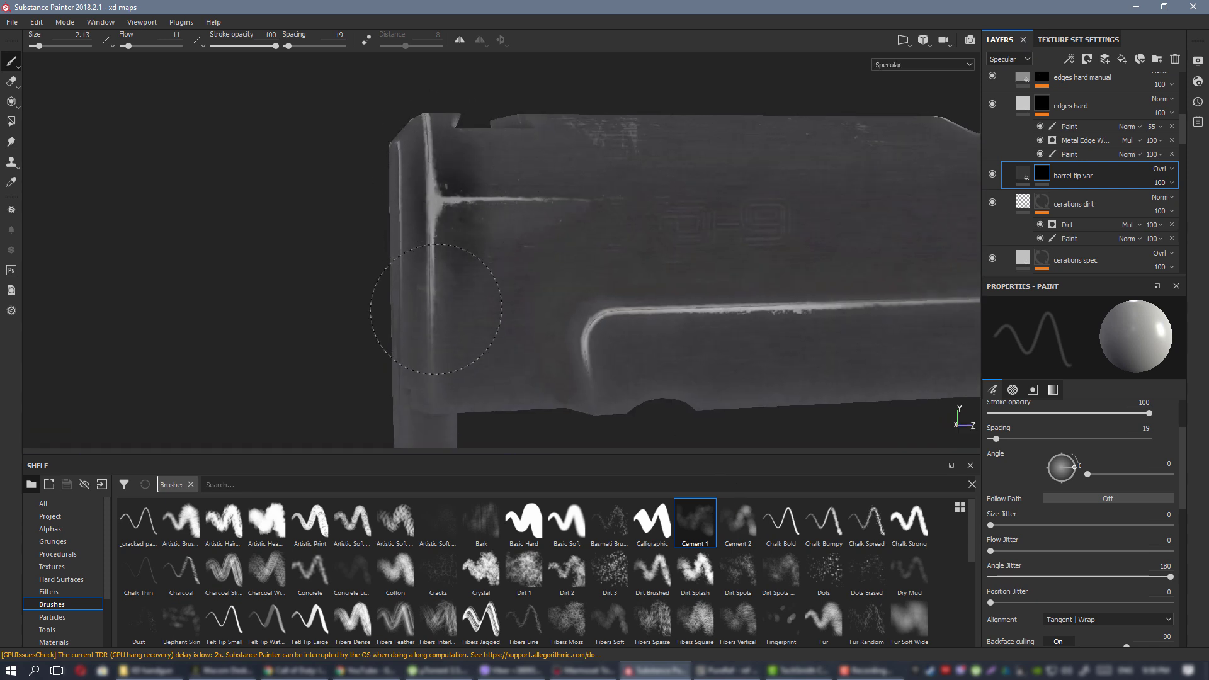
Paint discoloration around the slide's muzzle end on the barrel tip var mask, using the Cement 1 brush at size 2.13 and flow 11.
right_click_drag(578, 296, 565, 237, "alt")
mouse_move(565, 237)
left_mouse_down("alt")
mouse_move(650, 237)
mouse_move(547, 242)
left_mouse_up("alt")
right_click_drag(547, 242, 563, 287, "alt")
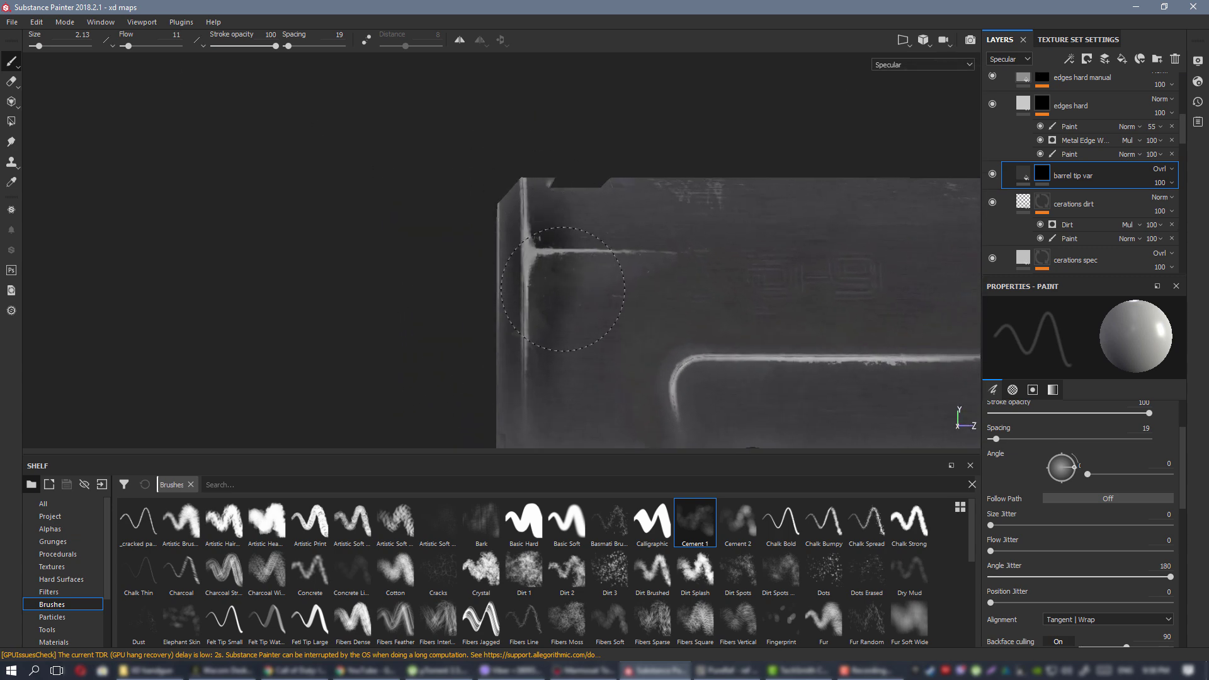
left_click_drag(686, 304, 543, 246, "alt")
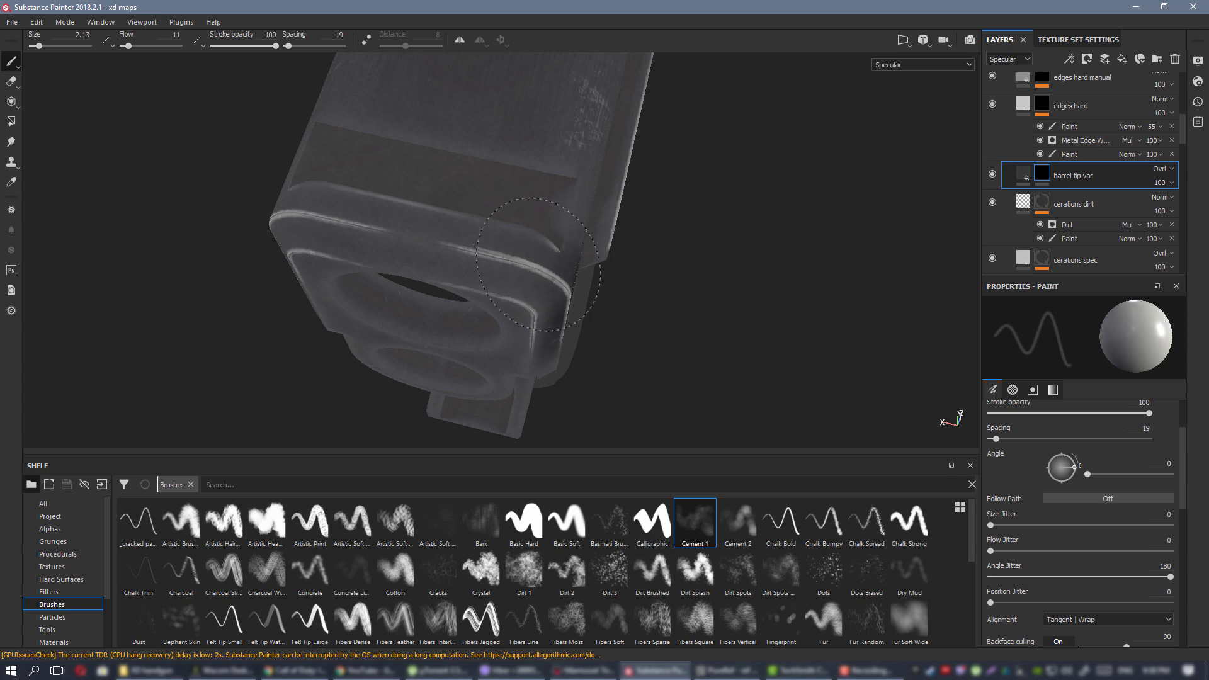
left_click_drag(472, 231, 469, 266, "alt")
middle_click_drag(464, 231, 463, 134, "alt")
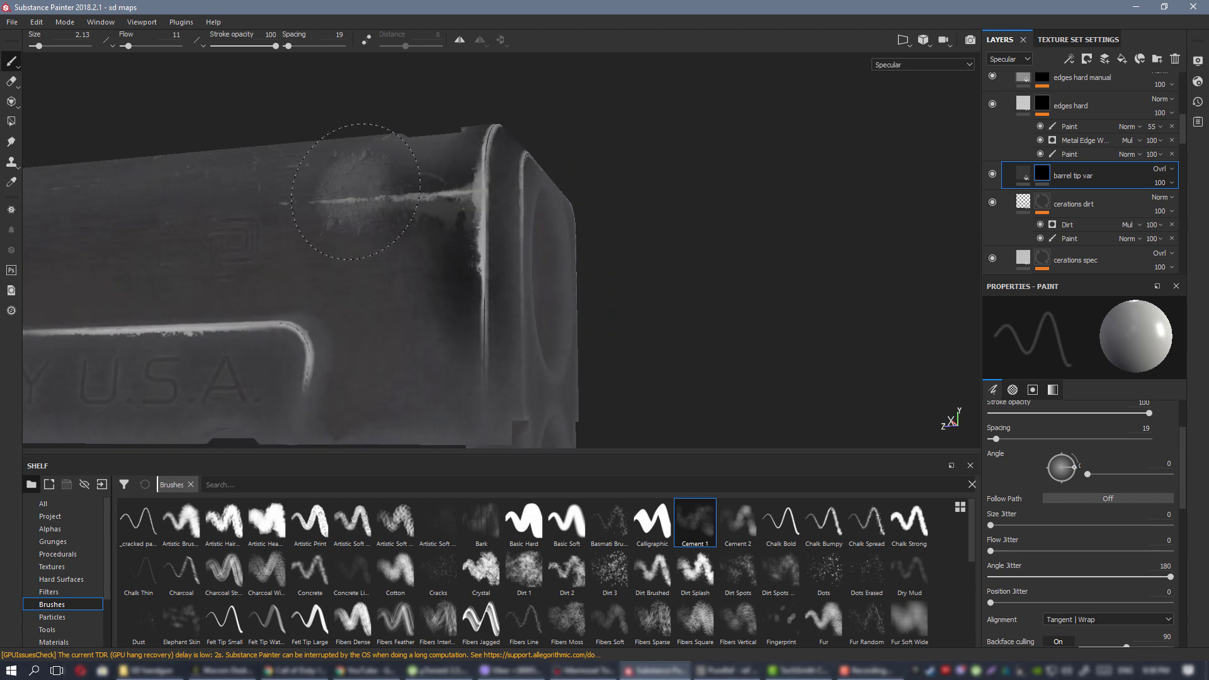
left_click_drag(399, 202, 456, 268, "alt")
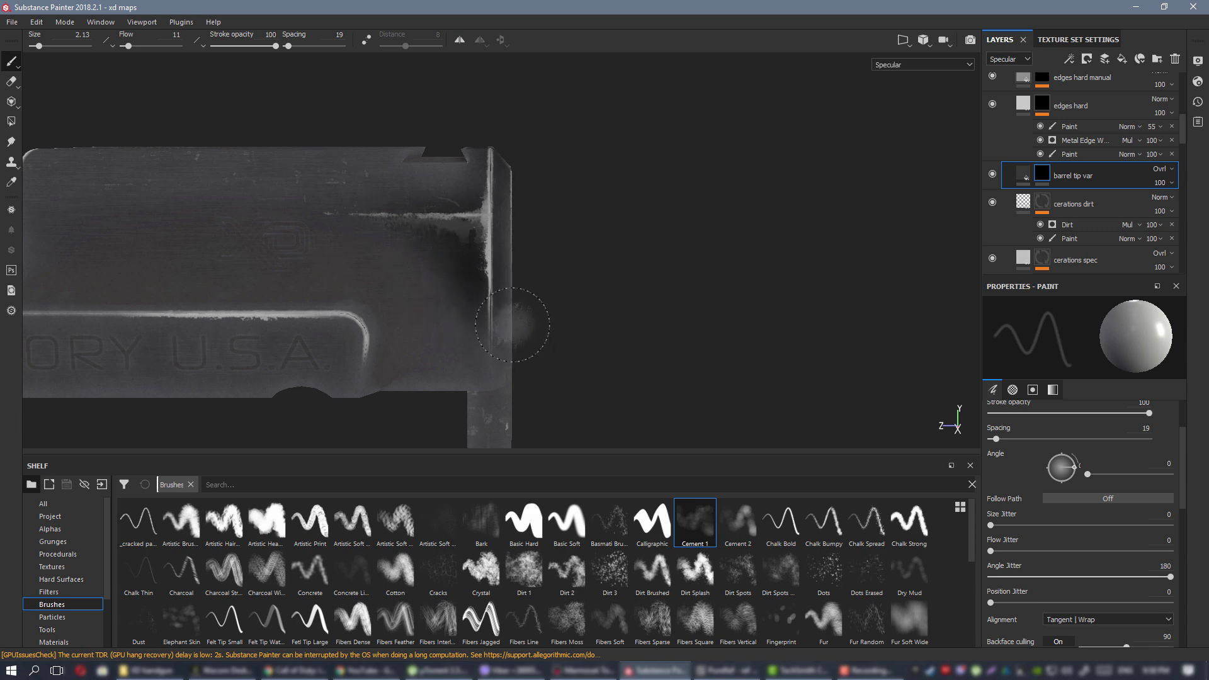
left_click_drag(512, 325, 537, 157, "alt")
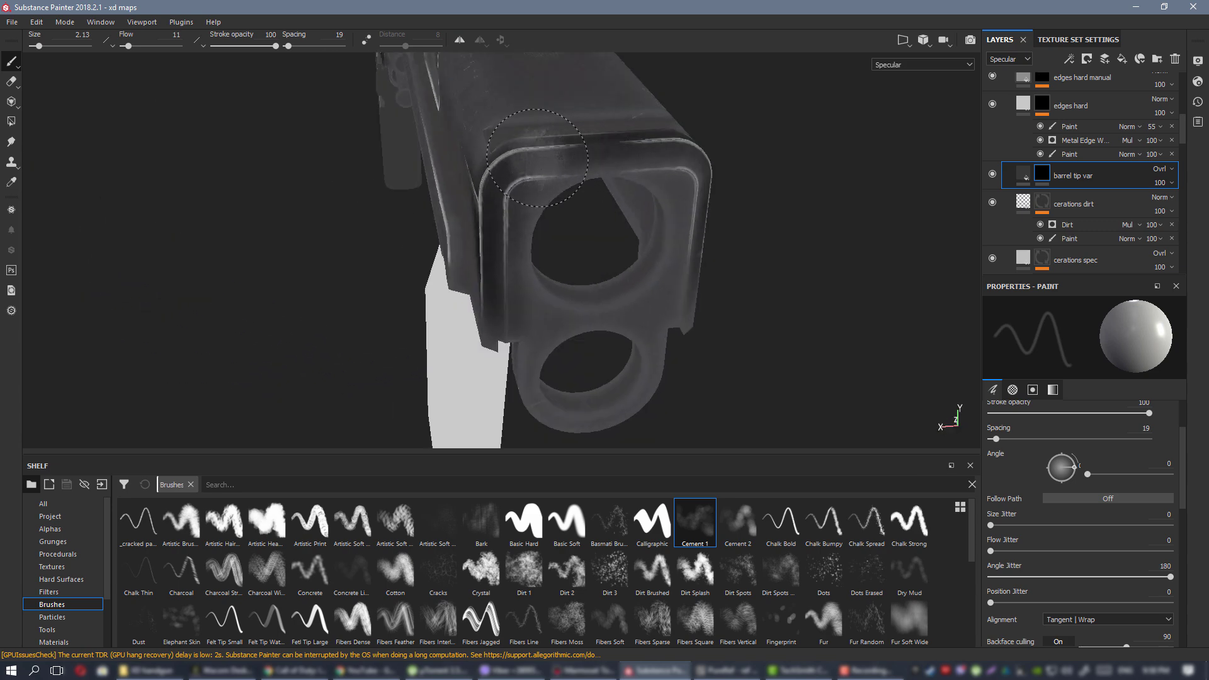
mouse_move(651, 161)
left_mouse_down("alt")
mouse_move(692, 167)
mouse_move(648, 165)
left_mouse_up("alt")
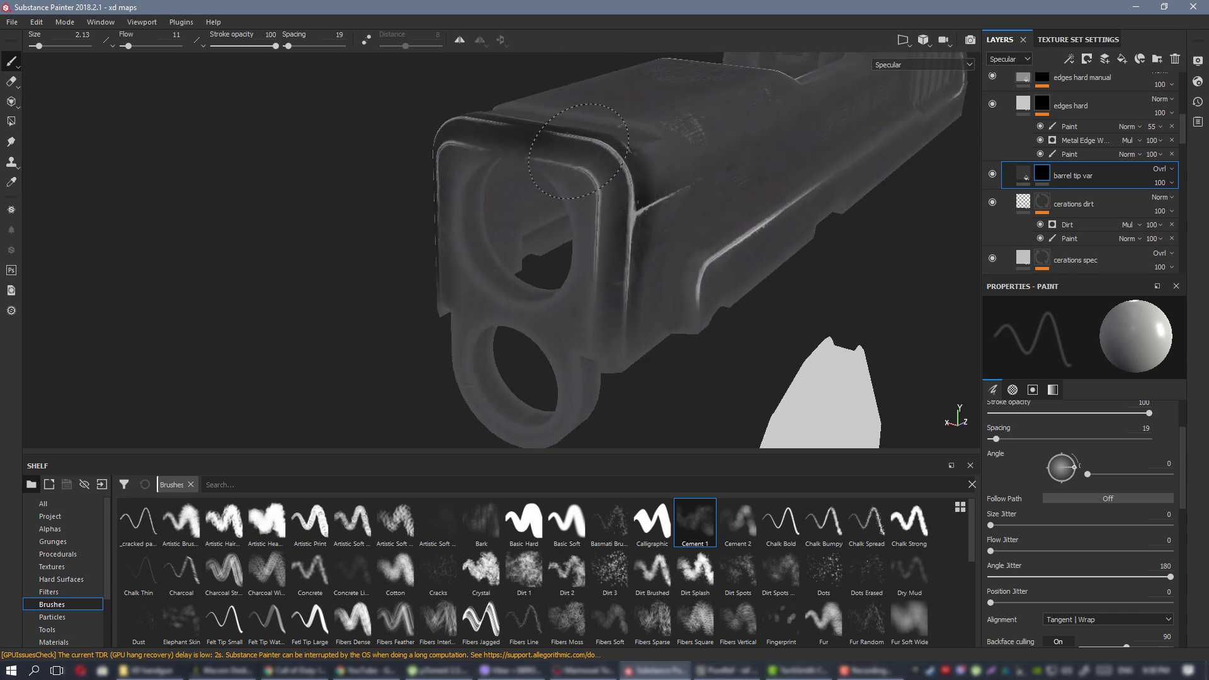
Softly extend the barrel tip var mask onto both sides of the slide's front with a larger brush, about size 3.6 and flow 3.
mouse_move(656, 296)
left_mouse_down("alt")
mouse_move(567, 183)
mouse_move(513, 157)
mouse_move(499, 167)
mouse_move(578, 252)
mouse_move(636, 272)
mouse_move(610, 275)
mouse_move(648, 270)
mouse_move(631, 320)
left_mouse_up("alt")
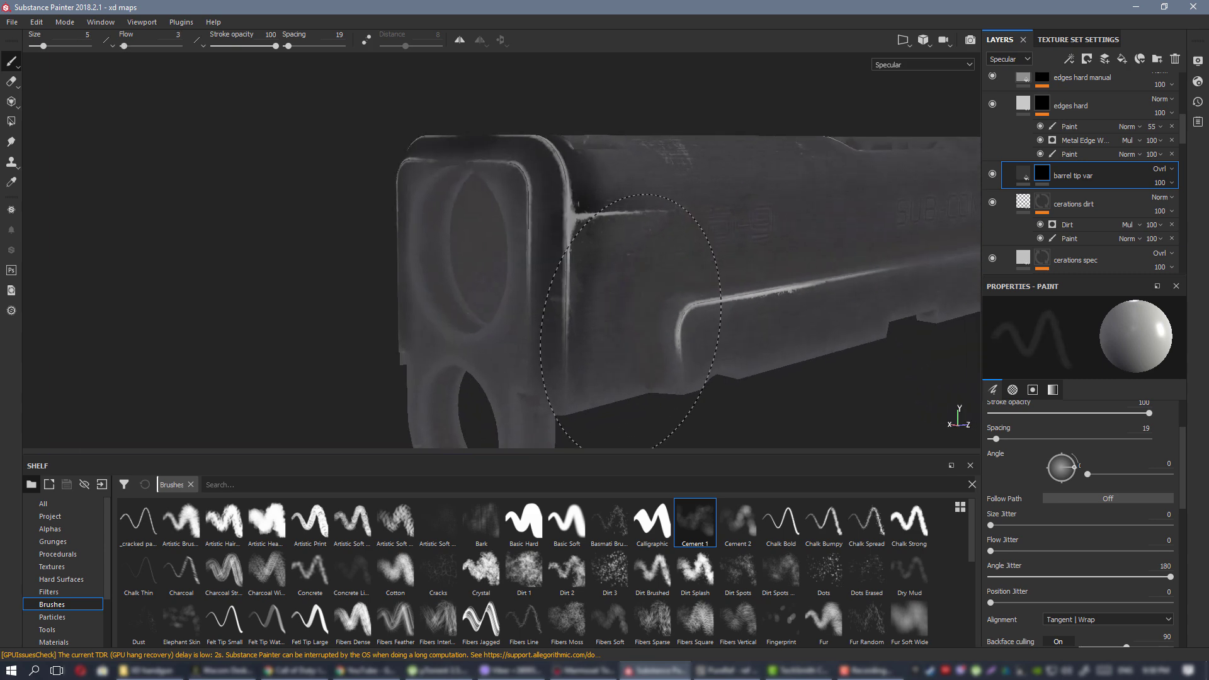
mouse_move(545, 378)
left_mouse_down("alt")
mouse_move(580, 262)
mouse_move(567, 333)
left_mouse_up("alt")
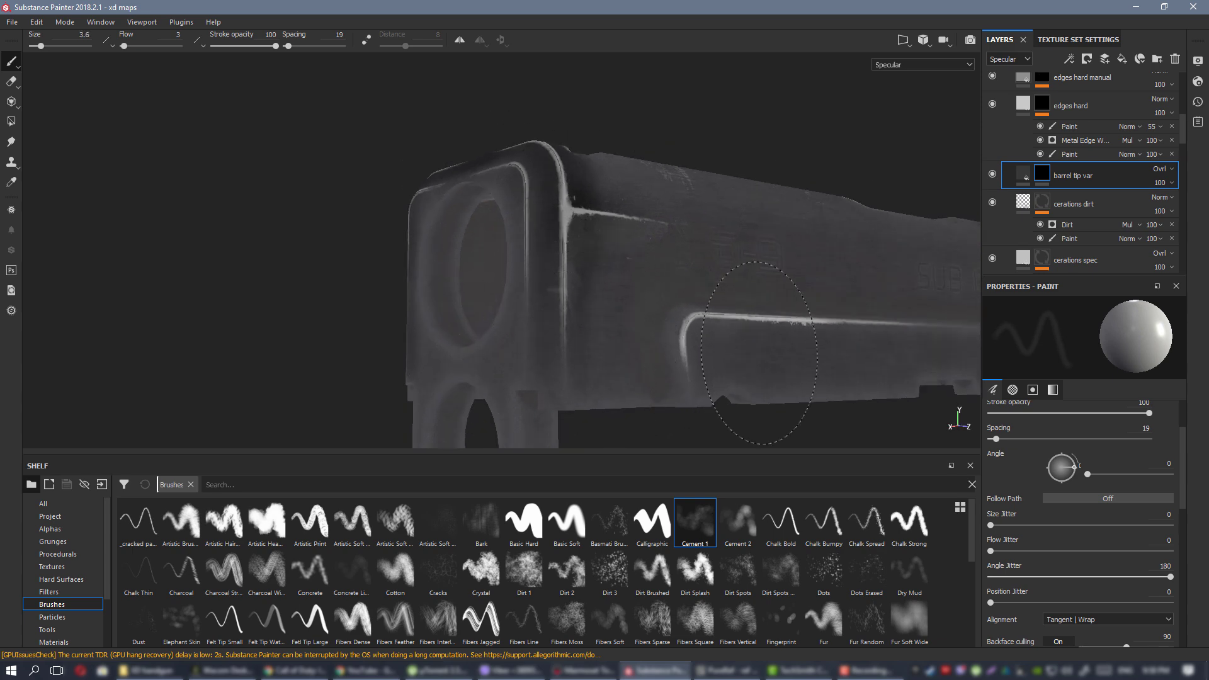
left_click_drag(759, 352, 453, 296, "alt")
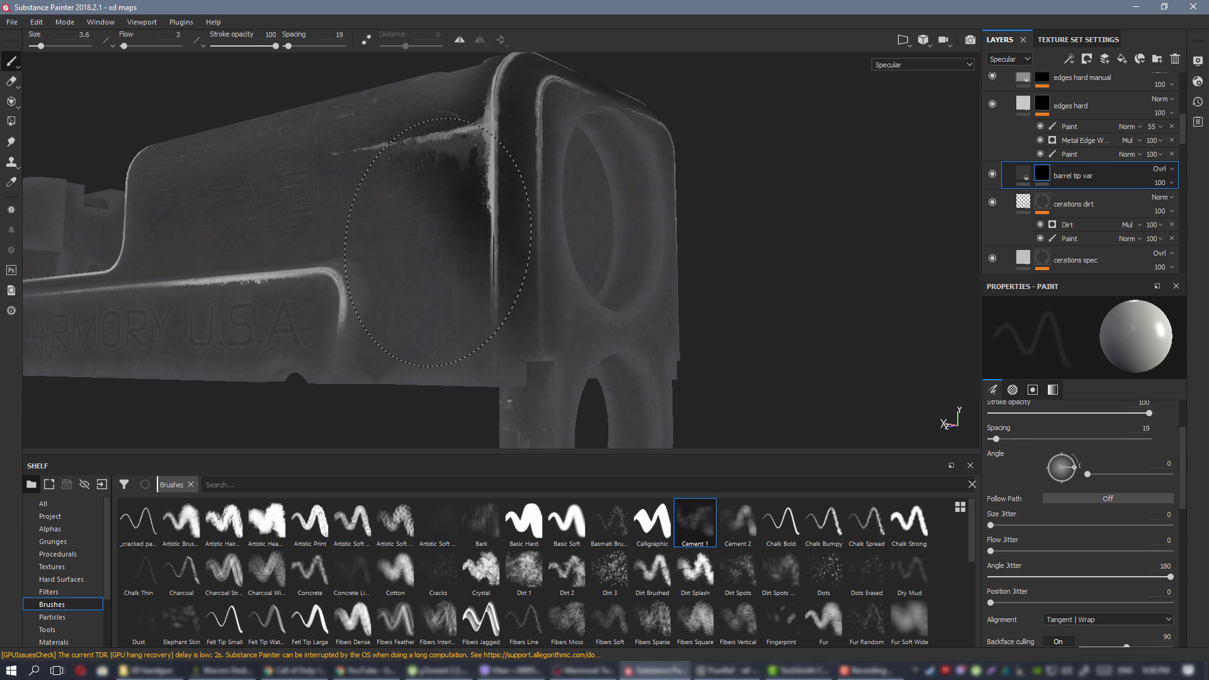
left_click_drag(518, 301, 552, 224, "alt")
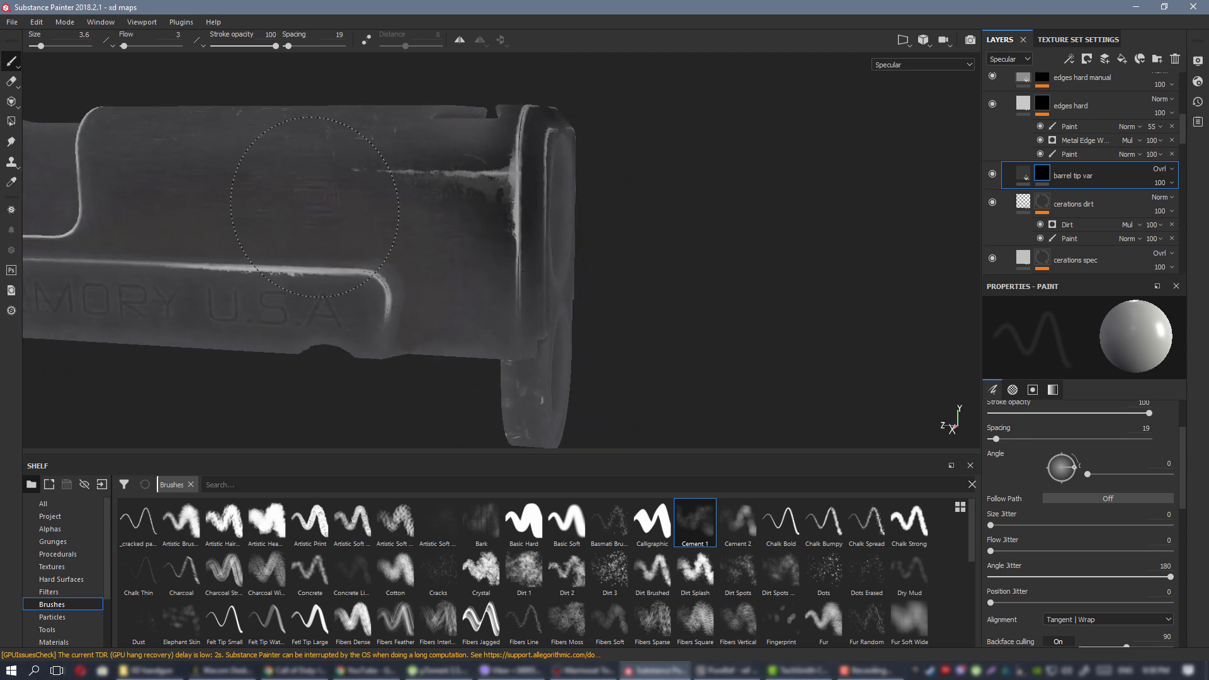
mouse_move(315, 206)
left_mouse_down("alt")
mouse_move(428, 189)
mouse_move(324, 132)
mouse_move(467, 182)
mouse_move(570, 273)
mouse_move(596, 155)
mouse_move(327, 111)
mouse_move(648, 135)
mouse_move(567, 158)
left_mouse_up("alt")
right_click_drag(566, 157, 587, 275, "alt")
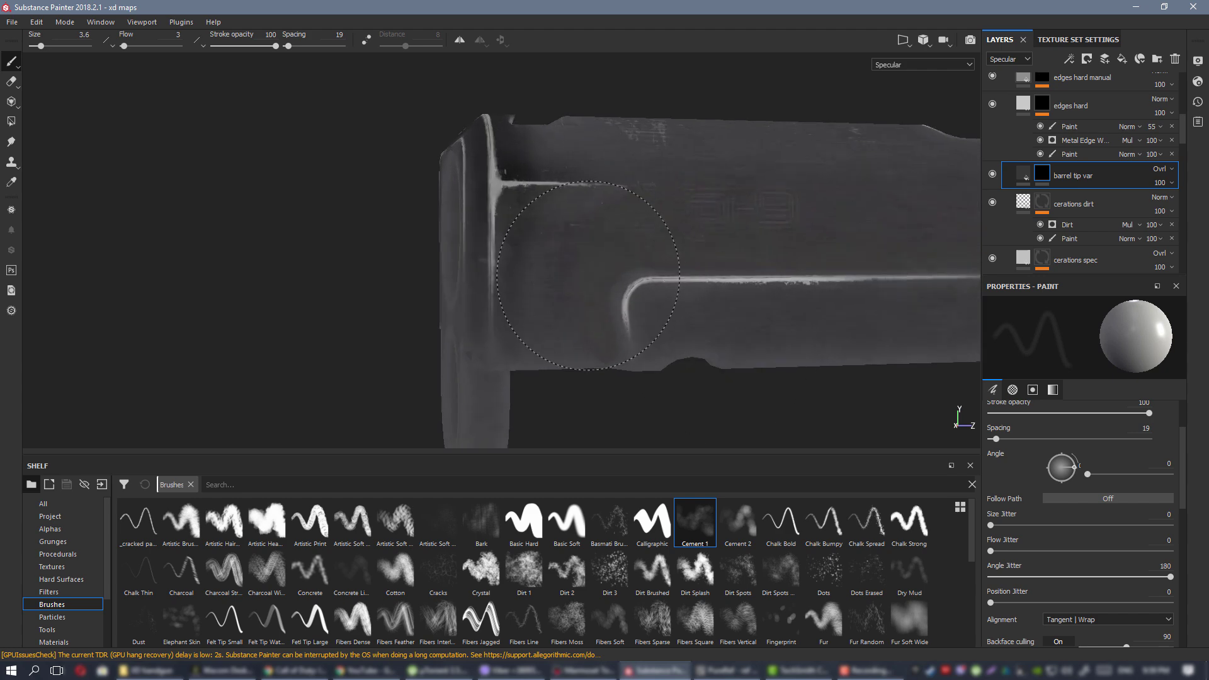
right_click_drag(709, 295, 500, 224, "alt")
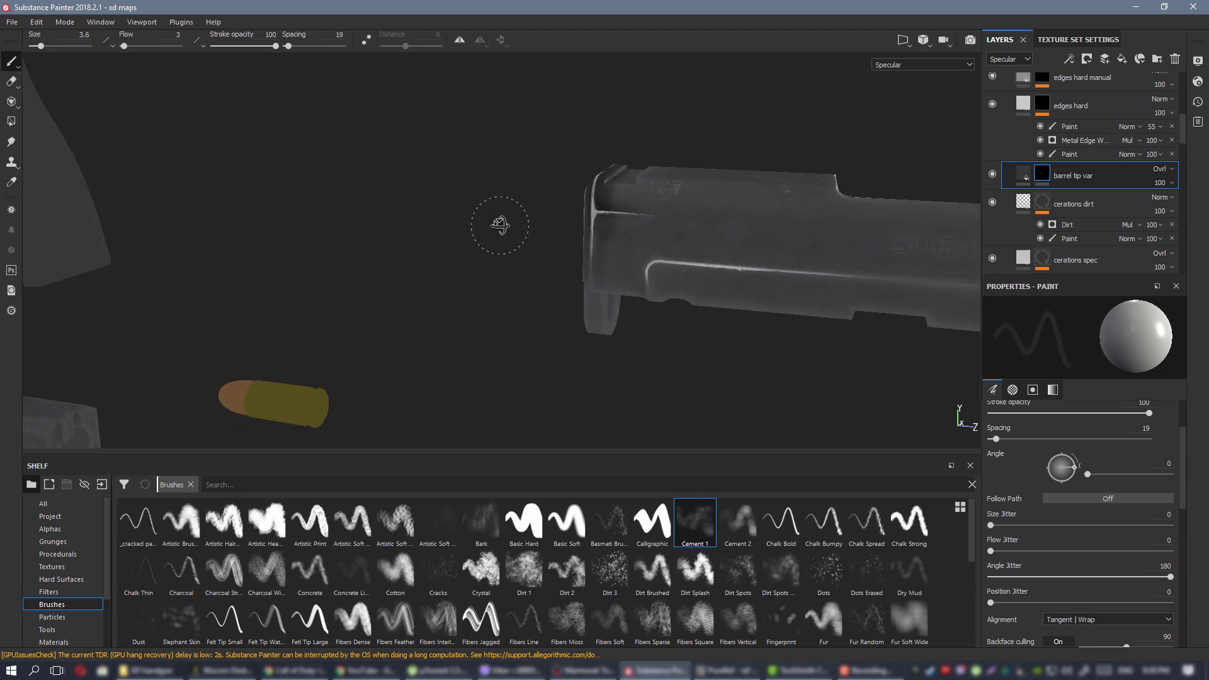
right_click_drag(633, 237, 760, 188, "alt")
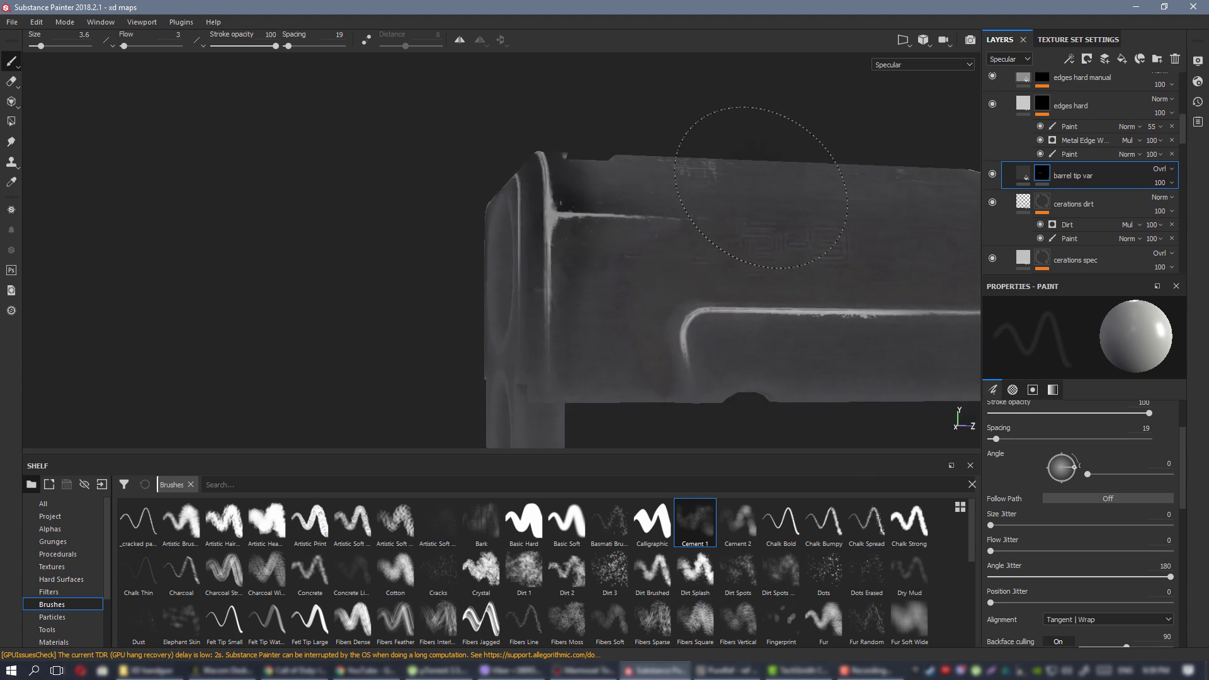
Tint the barrel tip var fill's specular colour orange-brown, with hue 0.090, saturation 0.949 and value 0.114.
left_click(1023, 178)
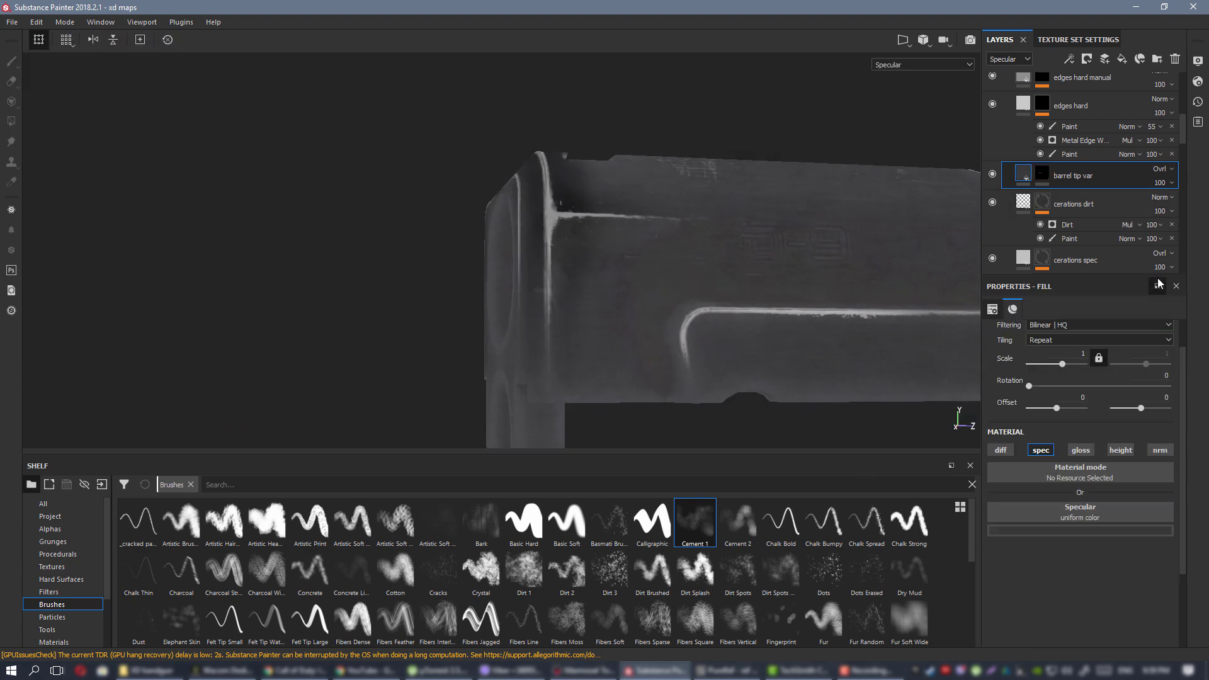
left_click(1123, 531)
left_click(1188, 390)
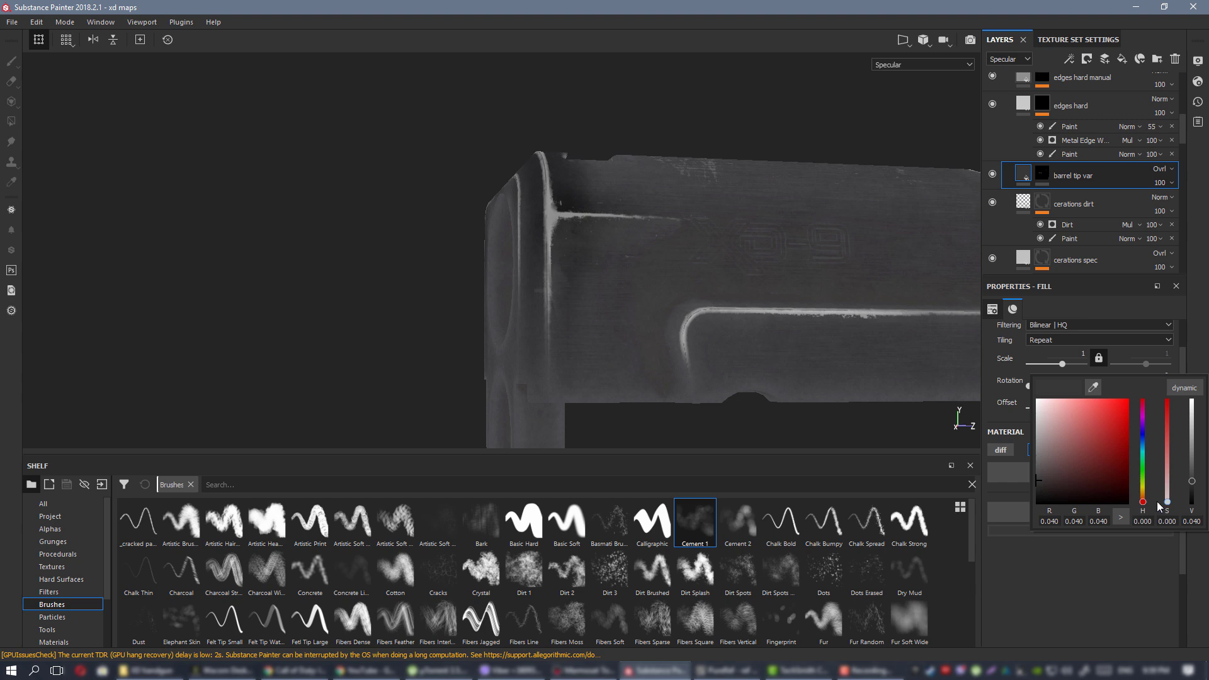
left_click(1142, 495)
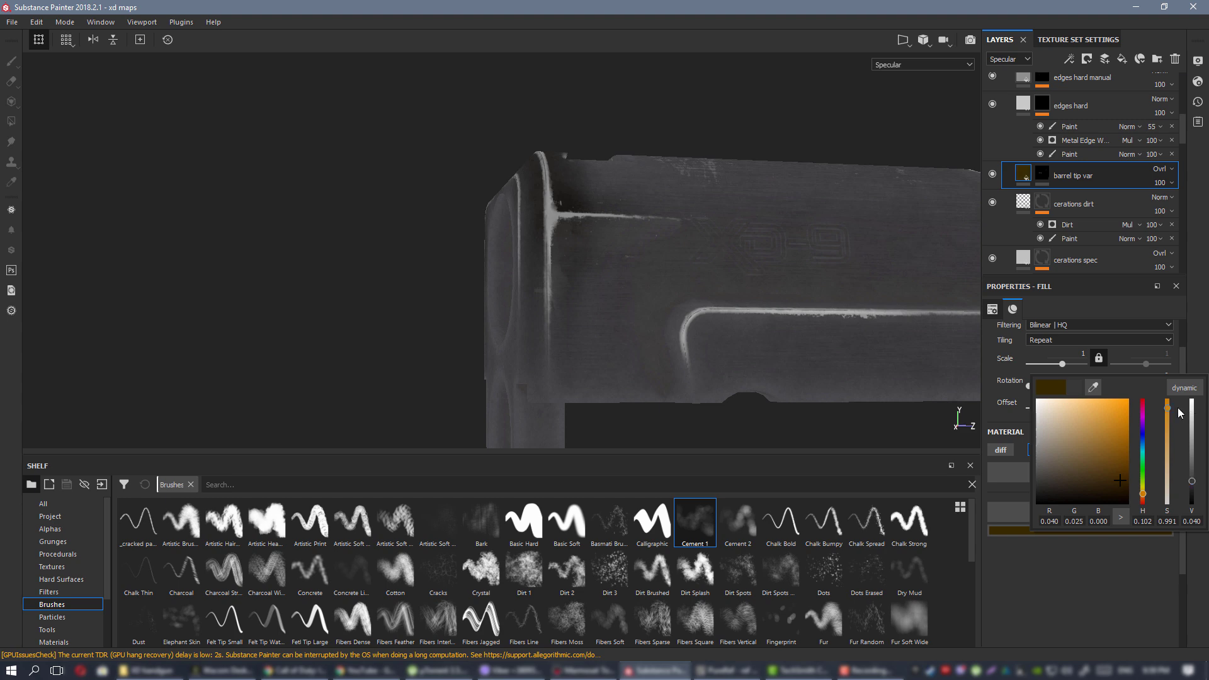
left_click_drag(1145, 499, 1194, 463)
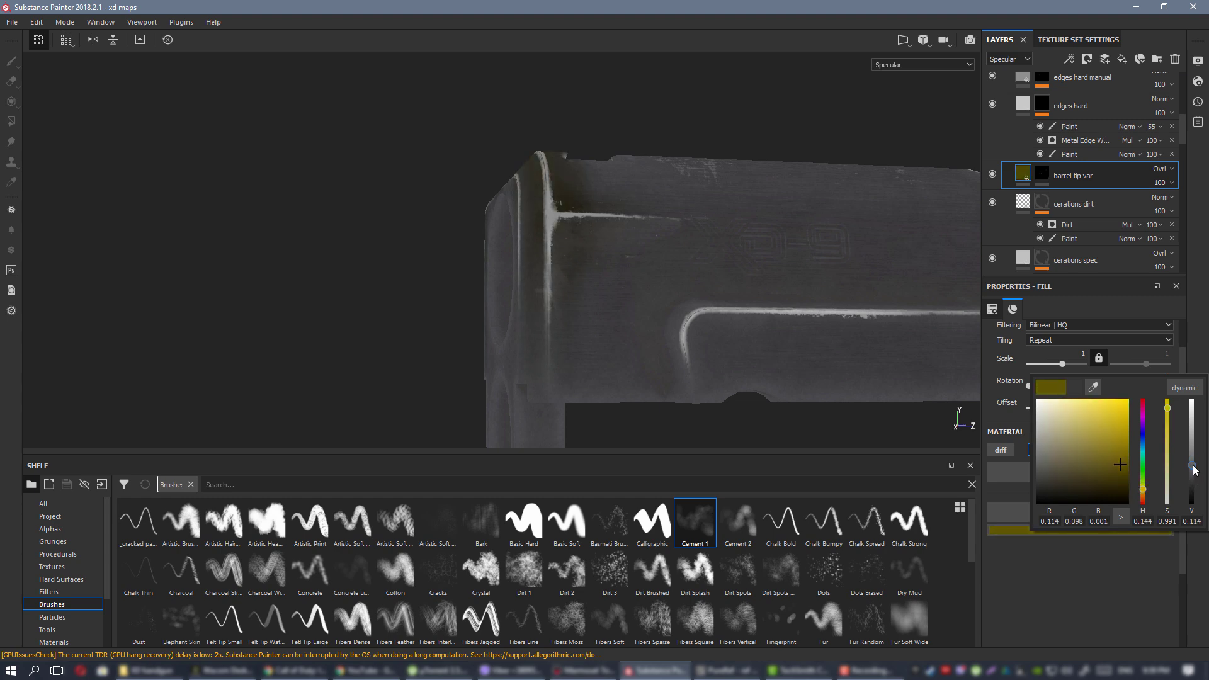
left_click_drag(1147, 496, 1146, 499)
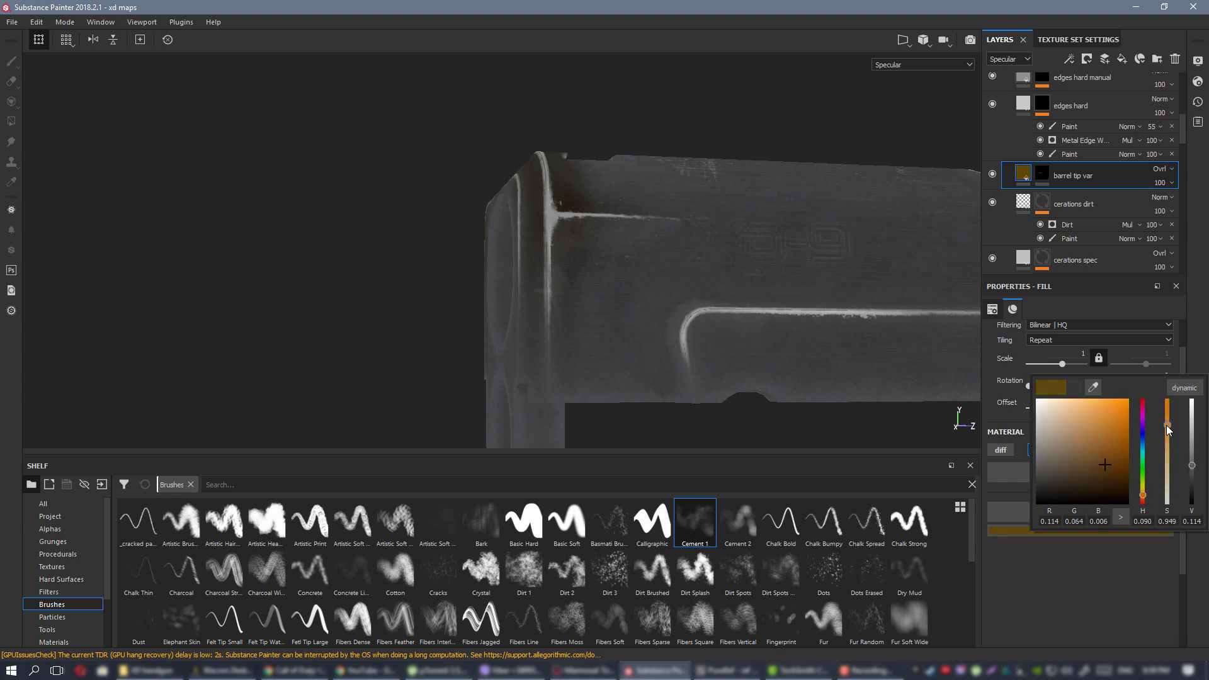
Lighten and desaturate the barrel tip var specular colour to saturation 0.392 and value 0.346.
left_click_drag(633, 177, 541, 253, "alt")
scroll(604, 294, "up", 3)
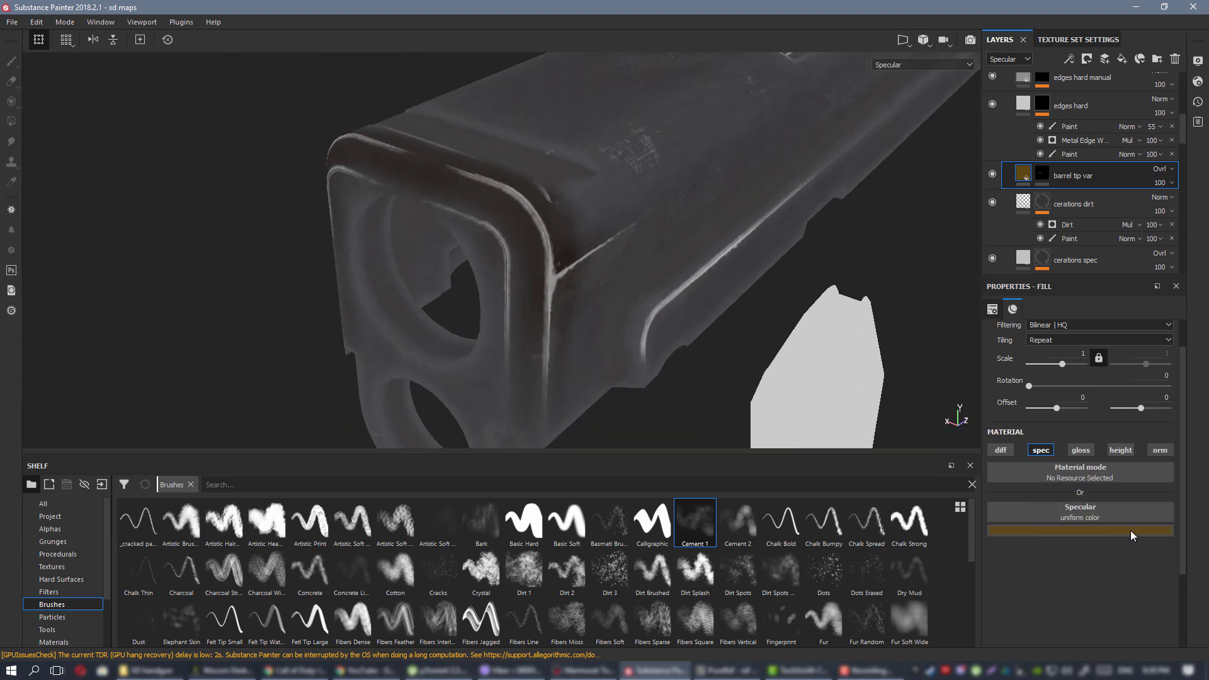
left_click(1055, 532)
left_click_drag(1196, 463, 1174, 491)
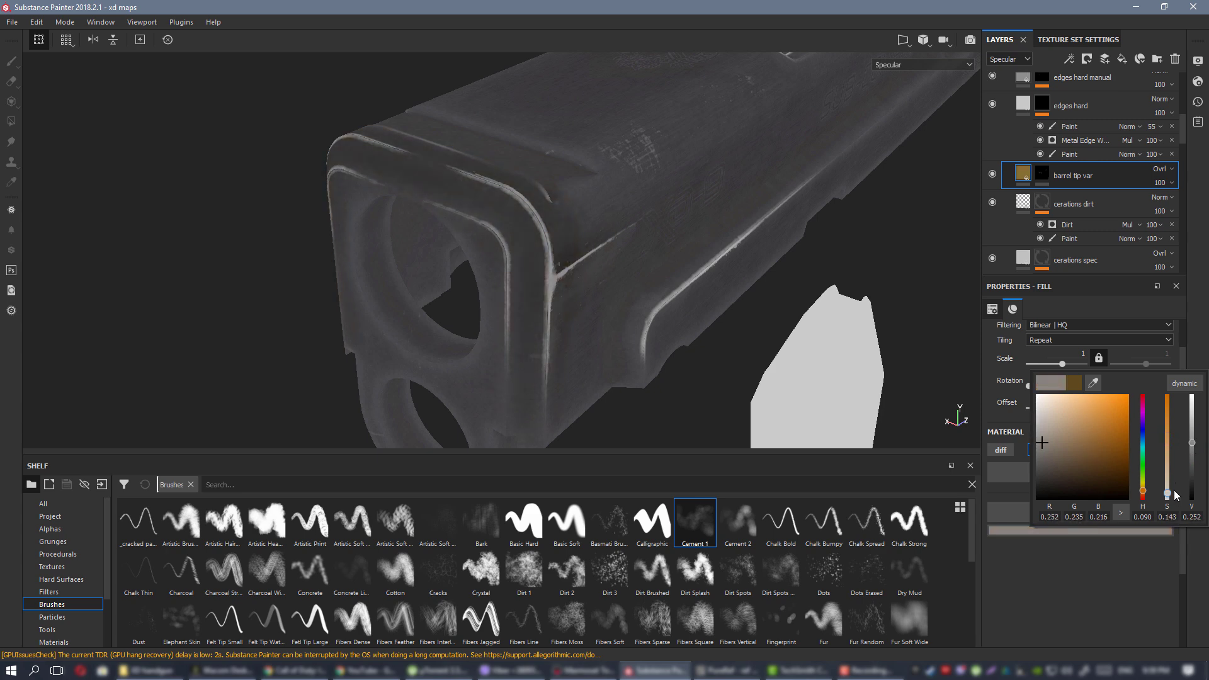
left_click_drag(1196, 449, 1195, 435)
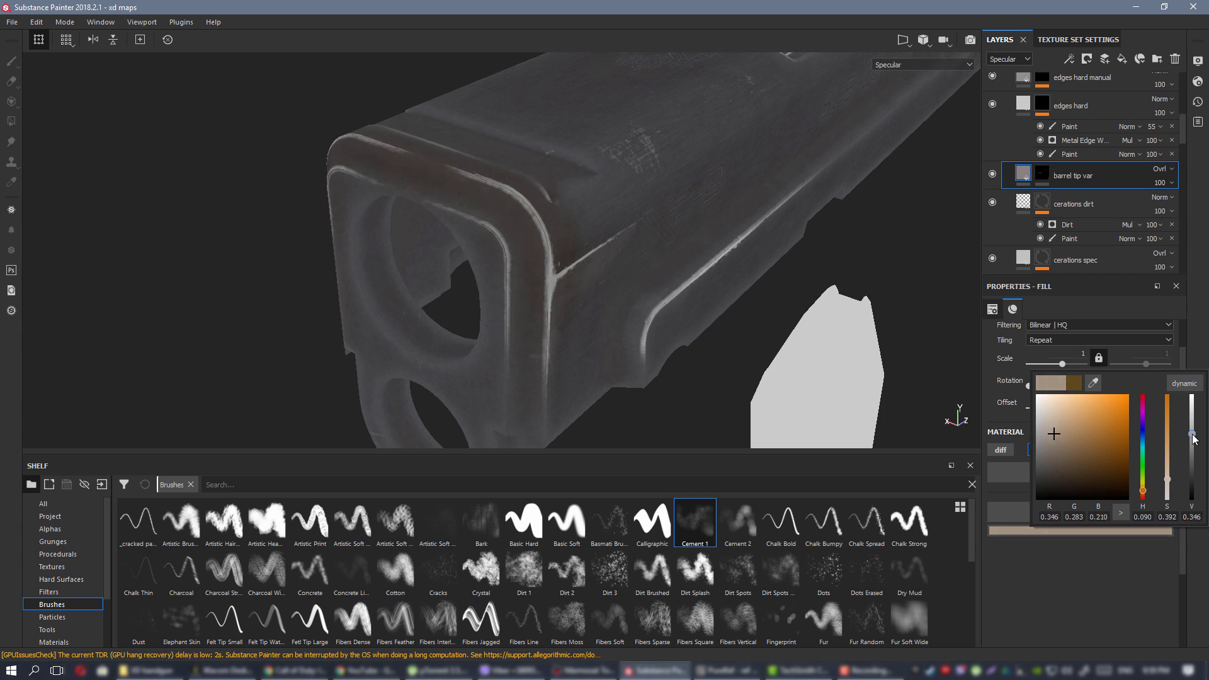
Examine the tinted muzzle end of the slide from several angles in the full Material view.
left_click_drag(661, 336, 603, 254, "alt")
right_click_drag(603, 254, 450, 224, "alt")
left_click_drag(466, 227, 626, 238, "alt")
mouse_move(626, 237)
right_mouse_down("alt")
mouse_move(688, 292)
mouse_move(655, 258)
mouse_move(604, 244)
right_mouse_up("alt")
key("m")
scroll(605, 243, "down", 5)
left_click_drag(609, 243, 582, 242, "alt")
right_click_drag(504, 251, 559, 318, "alt")
left_click_drag(558, 318, 535, 213, "alt")
right_click_drag(535, 213, 730, 331, "alt")
left_click_drag(758, 326, 780, 340, "alt")
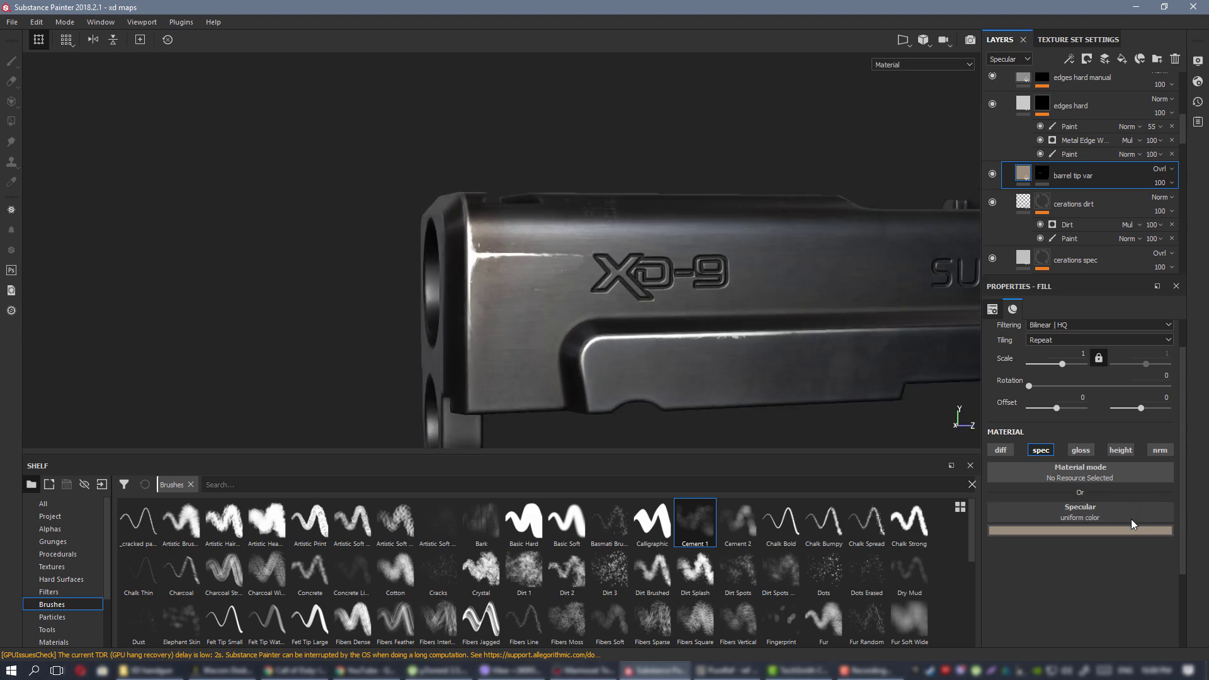
Set the barrel tip var specular colour to saturation 0.329 and value 0.331, checking it under rotated environment lighting.
left_click(1104, 530)
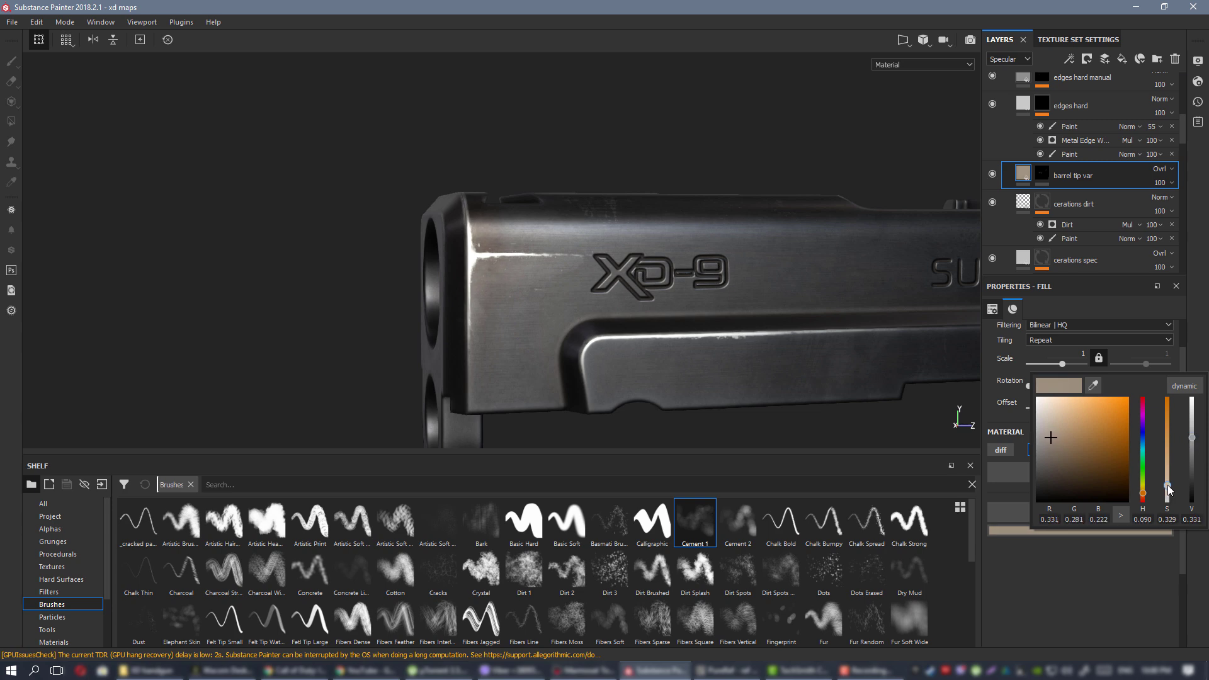
right_click_drag(616, 342, 653, 264, "alt")
left_click_drag(653, 264, 547, 237, "alt")
right_click_drag(548, 242, 644, 295, "shift")
Display the Specular channel and examine the muzzle discoloration from the front and both sides of the slide.
key("c")
left_click_drag(646, 294, 791, 429, "alt")
scroll(791, 429, "up", 5)
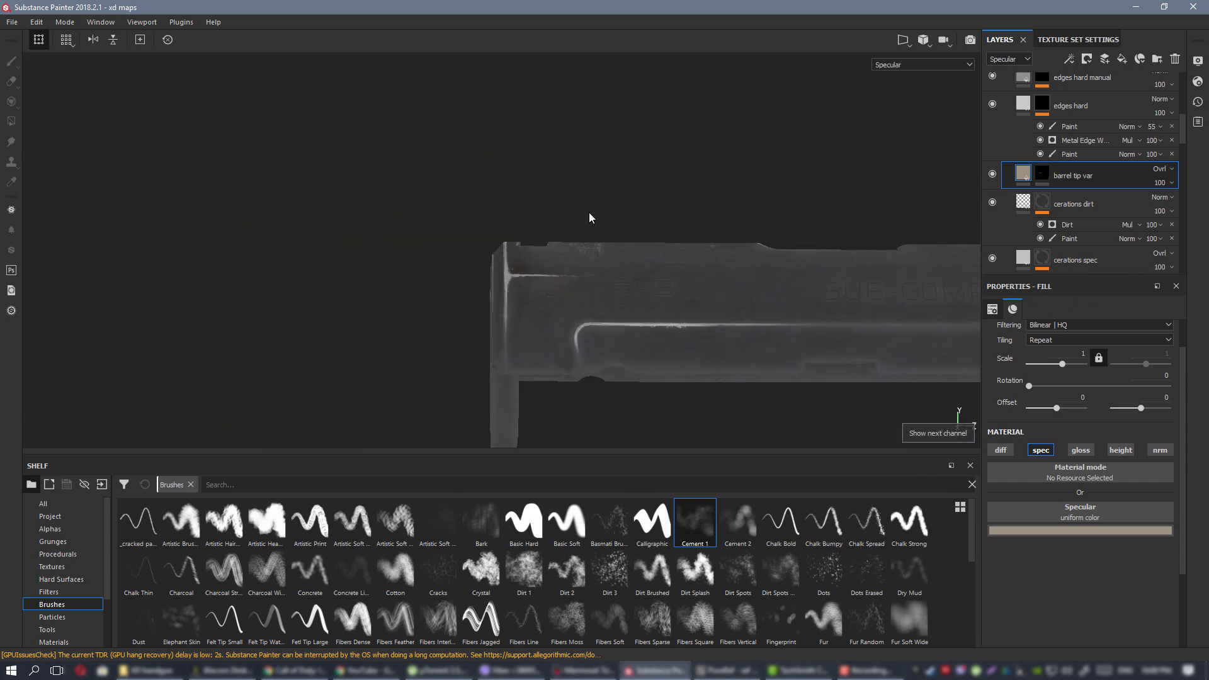
left_click_drag(536, 195, 852, 262, "alt")
scroll(634, 252, "down", 4)
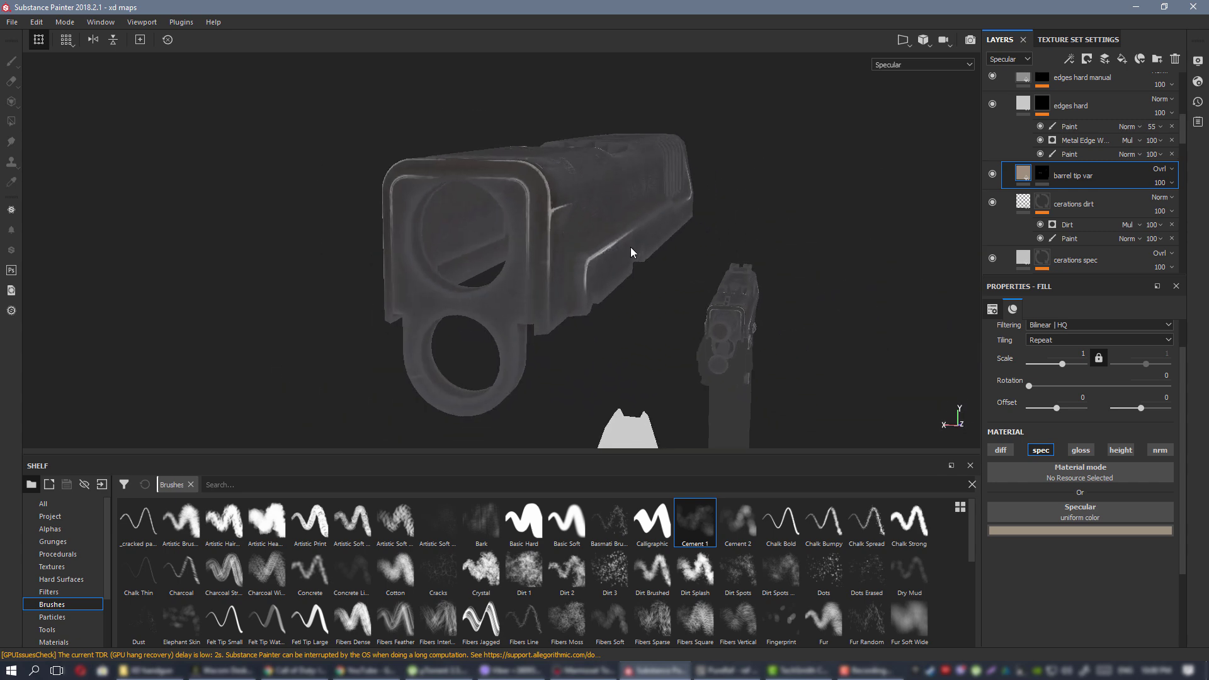
left_click_drag(634, 252, 368, 210, "alt")
scroll(638, 211, "down", 3)
left_click_drag(640, 211, 449, 221, "alt")
middle_click_drag(448, 222, 541, 314, "alt")
scroll(554, 331, "up", 5)
scroll(403, 246, "up", 3)
left_click_drag(304, 195, 591, 235, "alt")
Return to the Material view and examine the wear on both sides of the slide under rotated lighting.
key("m")
right_click_drag(592, 235, 628, 236, "shift")
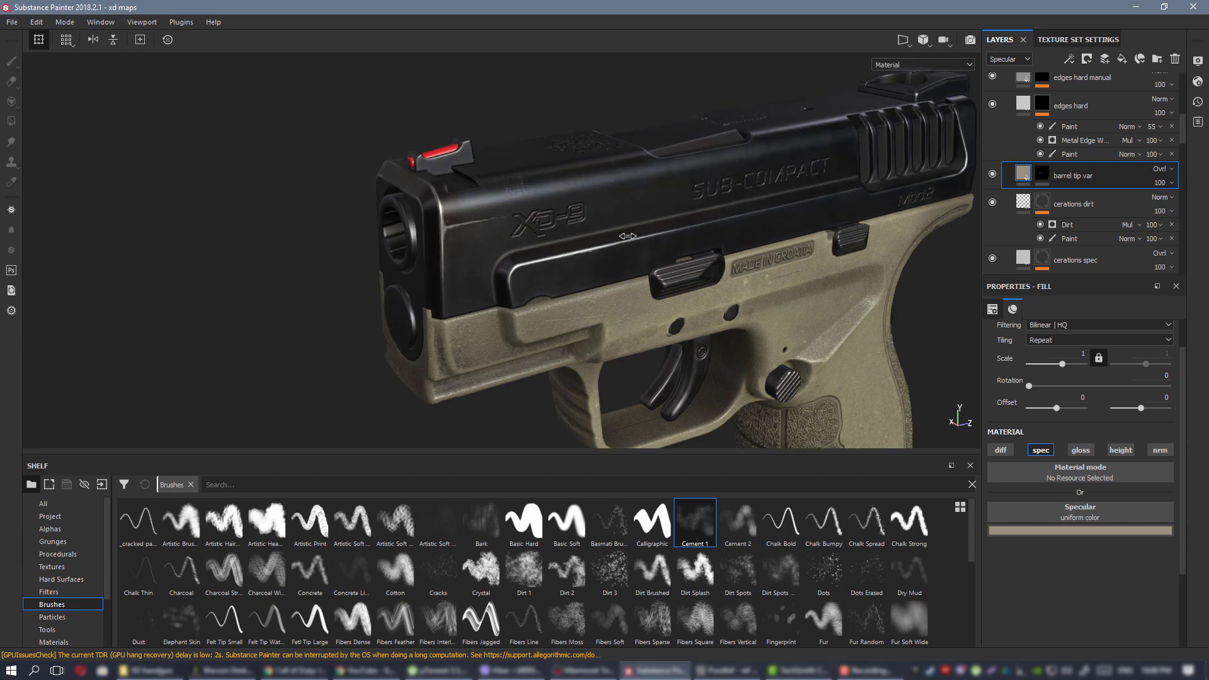
left_click_drag(638, 246, 545, 192, "alt")
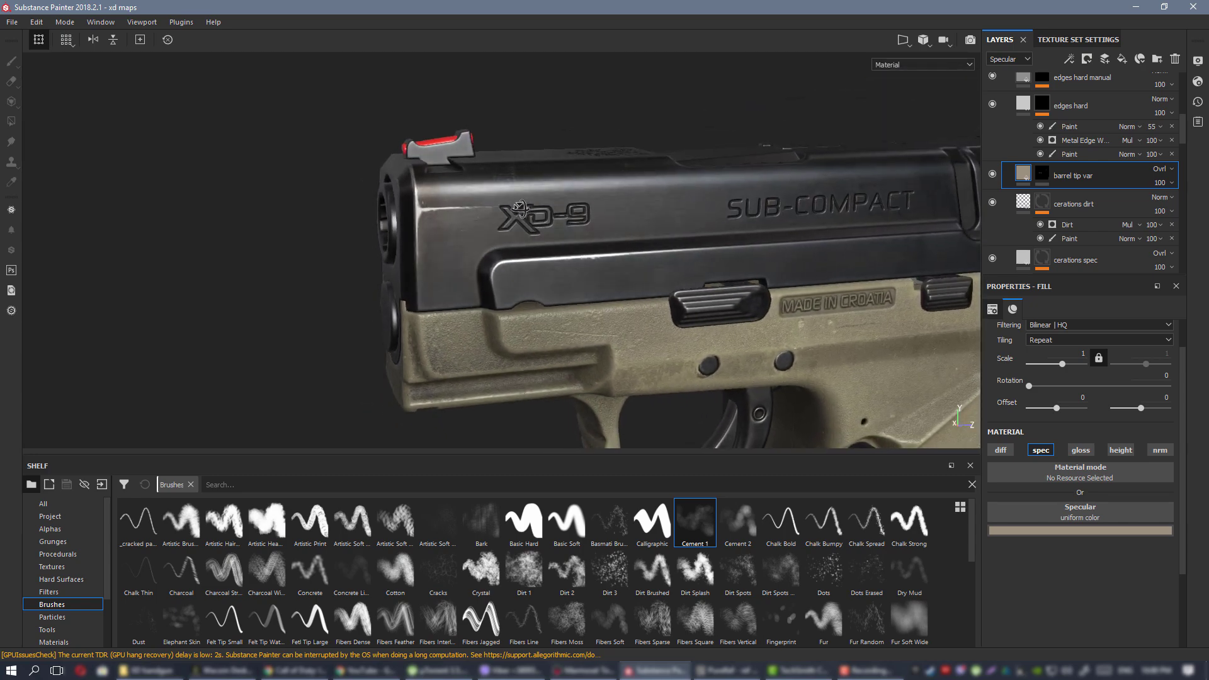
right_click_drag(544, 192, 211, 174, "alt")
left_click_drag(647, 178, 649, 205, "alt")
right_click_drag(579, 206, 566, 211, "shift")
right_click_drag(567, 211, 572, 303, "alt")
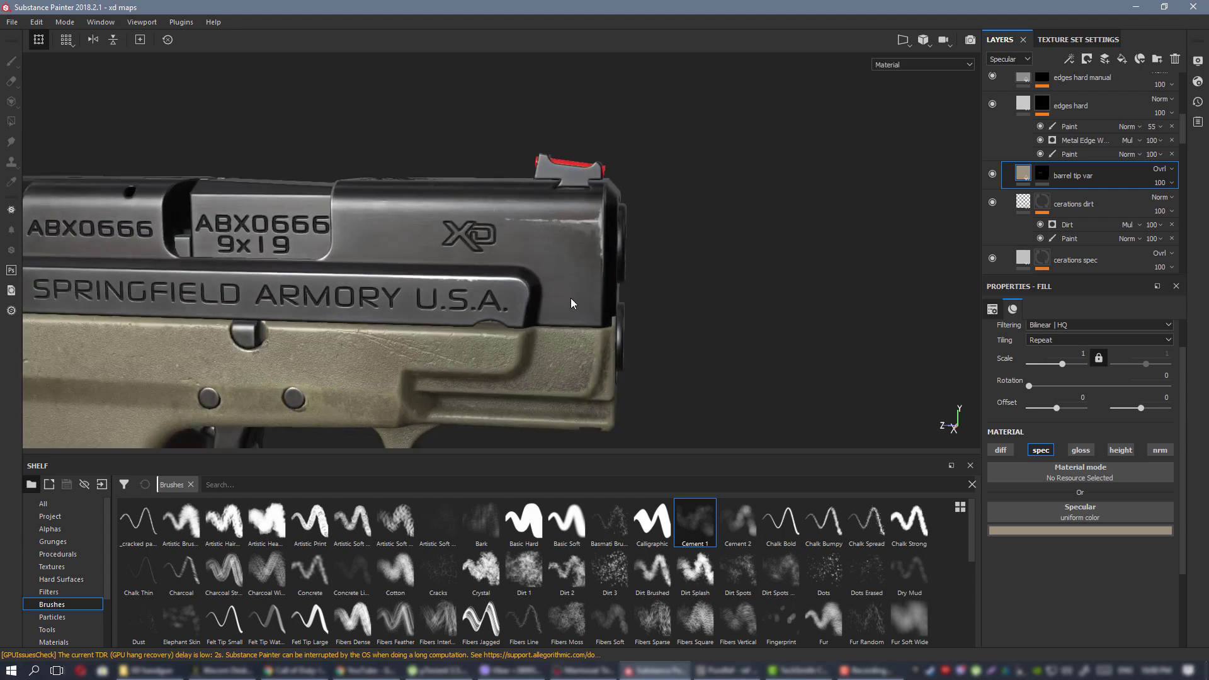
mouse_move(572, 302)
left_mouse_down("alt")
mouse_move(531, 281)
mouse_move(564, 284)
left_mouse_up("alt")
right_click_drag(563, 283, 494, 221, "alt")
left_click_drag(495, 221, 481, 219, "alt")
right_click_drag(480, 219, 743, 325, "alt")
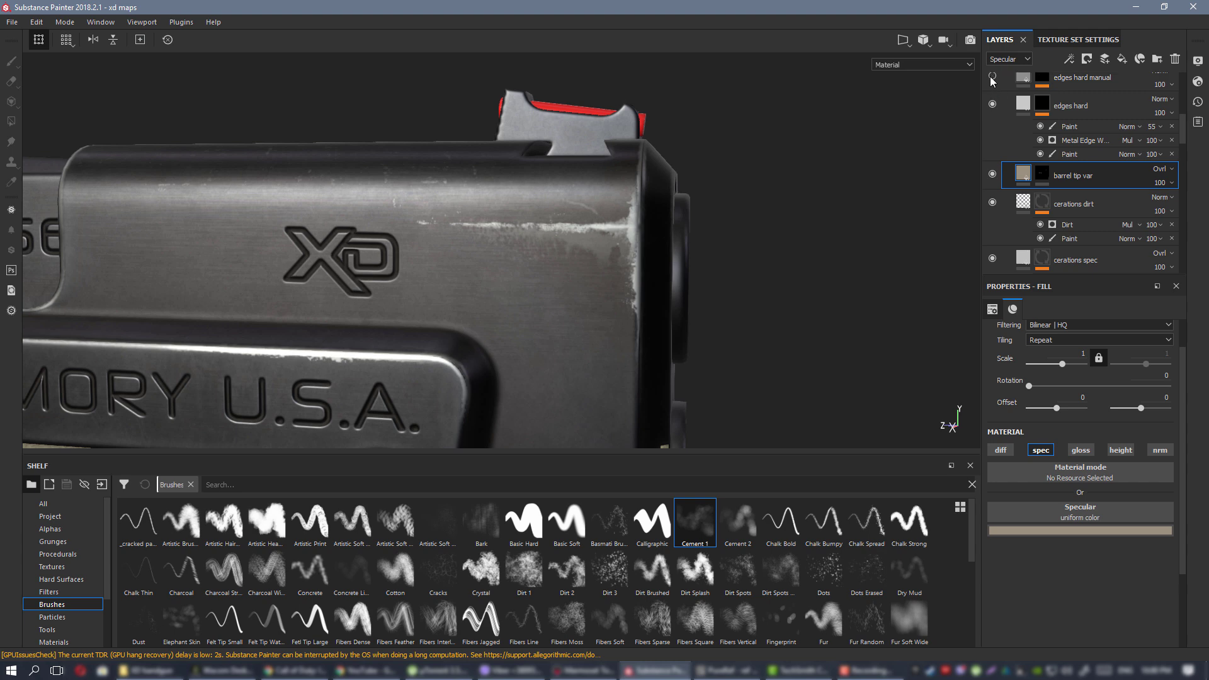
Fade the bright wear beside the XD logo on the topmost Paint effect of edges hard manual, using the eraser at size 2.01, flow 1.
left_click(1042, 78)
left_click(1083, 152)
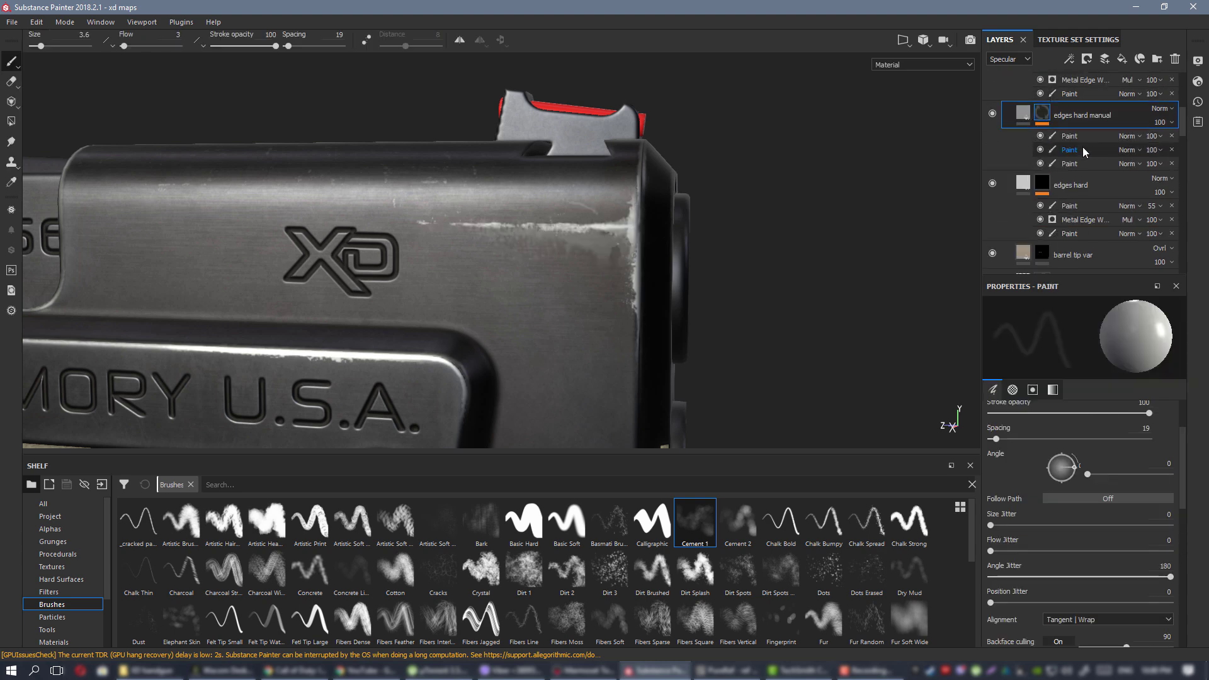
left_click(1082, 137)
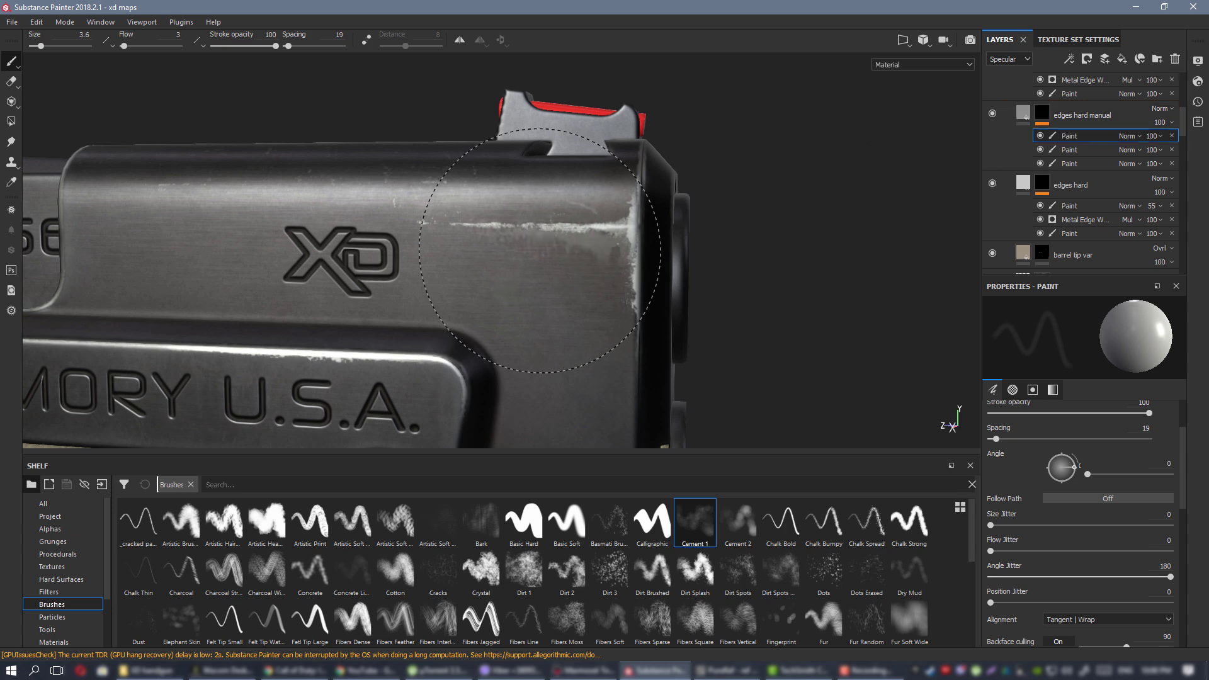
left_click(11, 80)
mouse_move(496, 244)
left_mouse_down("ctrl")
mouse_move(529, 245)
mouse_move(523, 260)
left_mouse_up("ctrl")
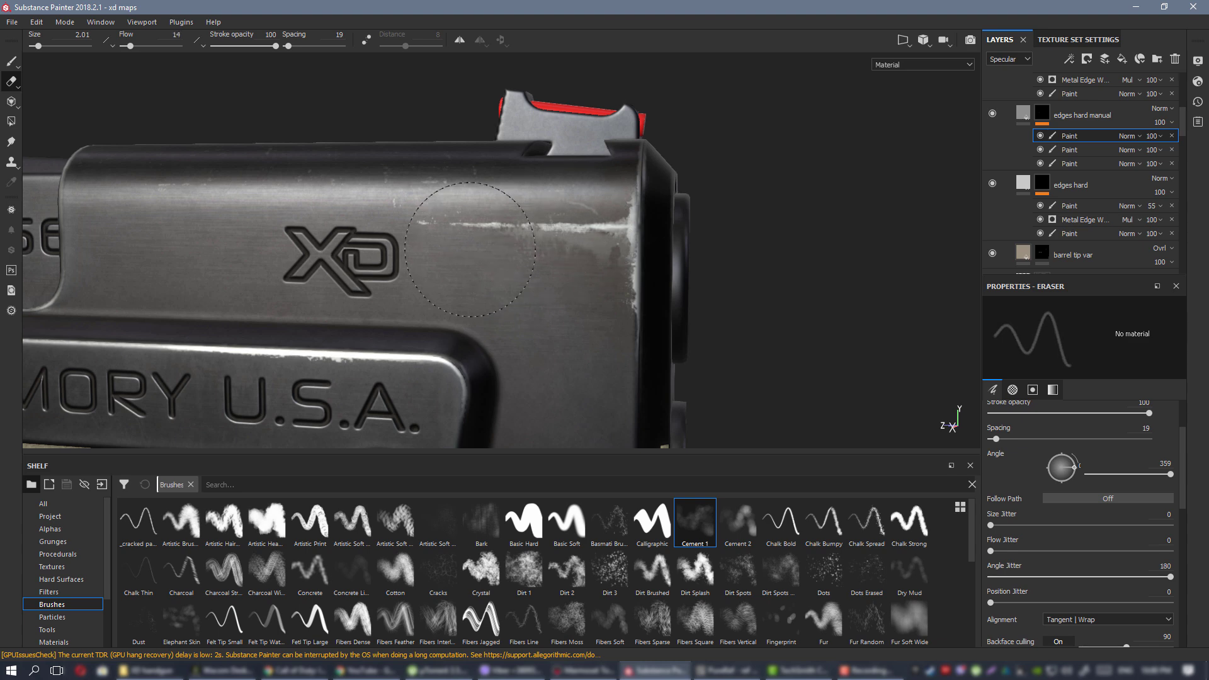
left_click_drag(535, 216, 517, 216, "ctrl")
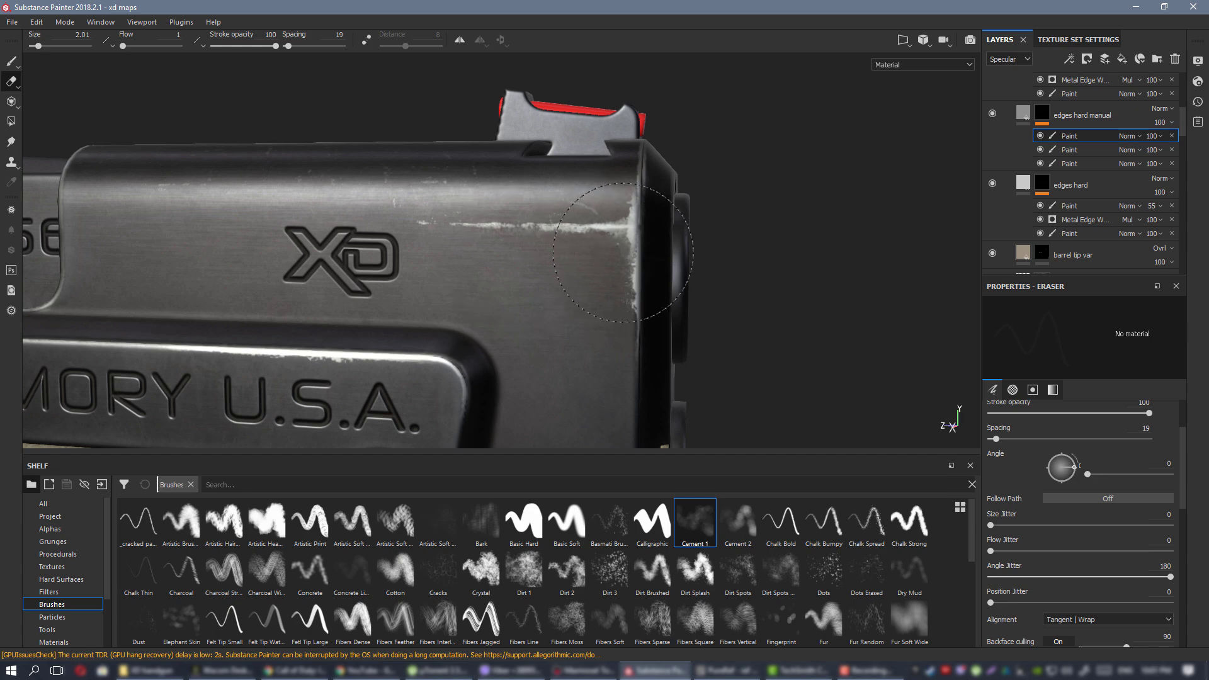
right_click_drag(623, 252, 210, 175, "alt")
left_click_drag(211, 176, 183, 196, "alt")
right_click_drag(183, 196, 516, 208, "alt")
mouse_move(516, 208)
left_mouse_down("alt")
mouse_move(564, 179)
mouse_move(499, 203)
left_mouse_up("alt")
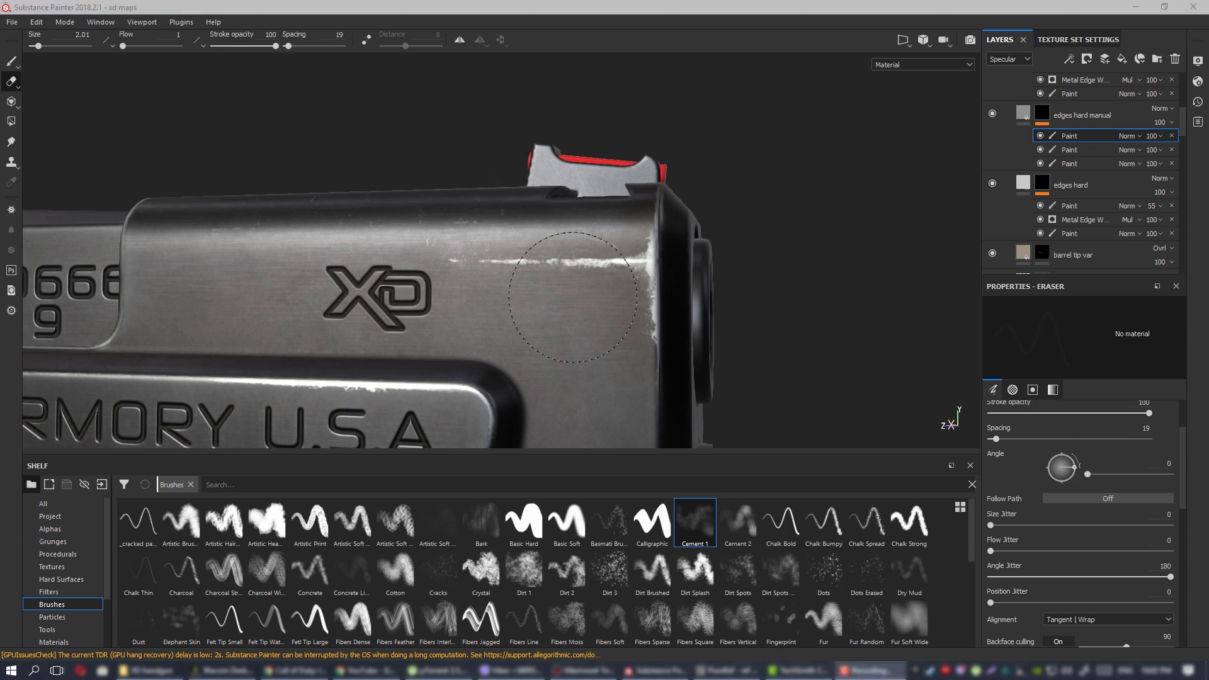
mouse_move(573, 297)
left_mouse_down("alt")
mouse_move(647, 270)
mouse_move(750, 290)
mouse_move(535, 295)
mouse_move(615, 305)
left_mouse_up("alt")
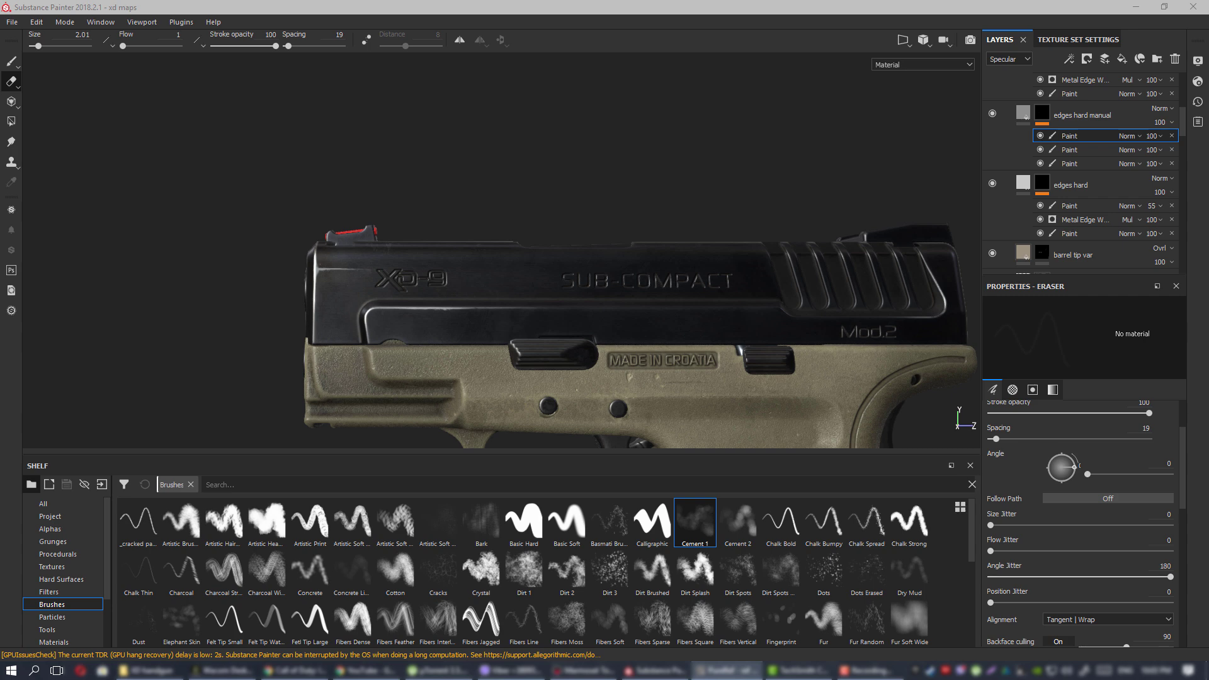
Export the low_mat texture set as 16-bit PNG maps at 4096x4096 with the PBR SpecGloss configuration.
left_click_drag(515, 272, 575, 314, "alt")
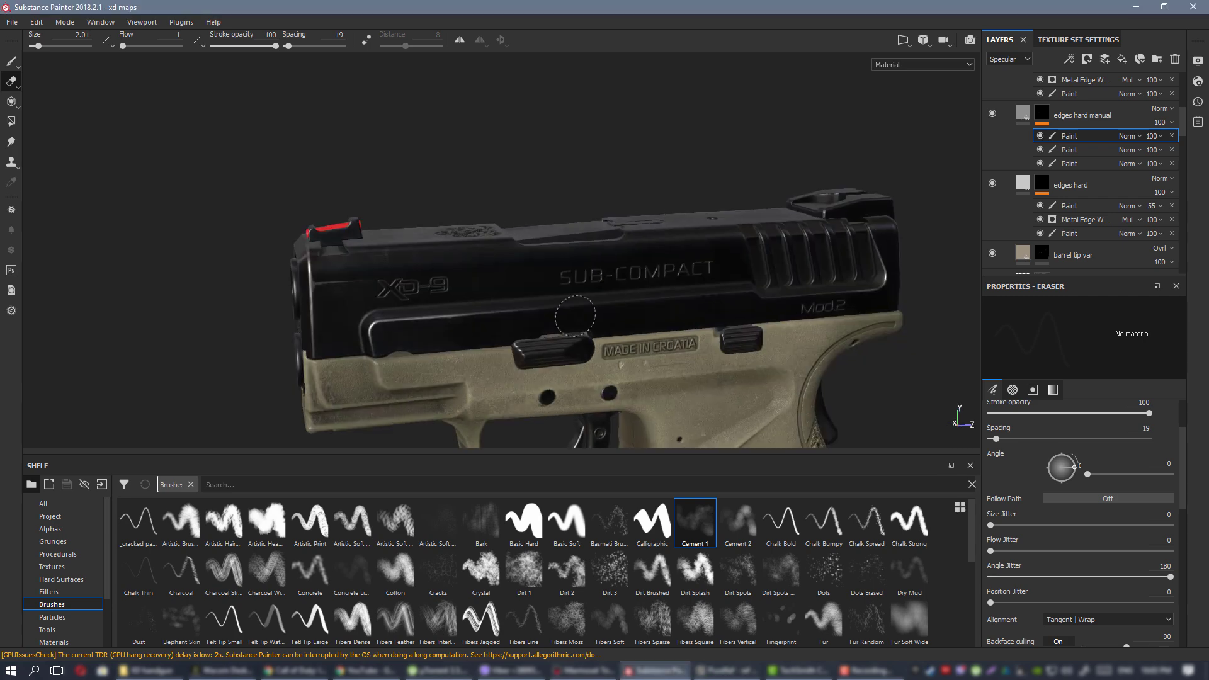
key("ctrl+shift+e")
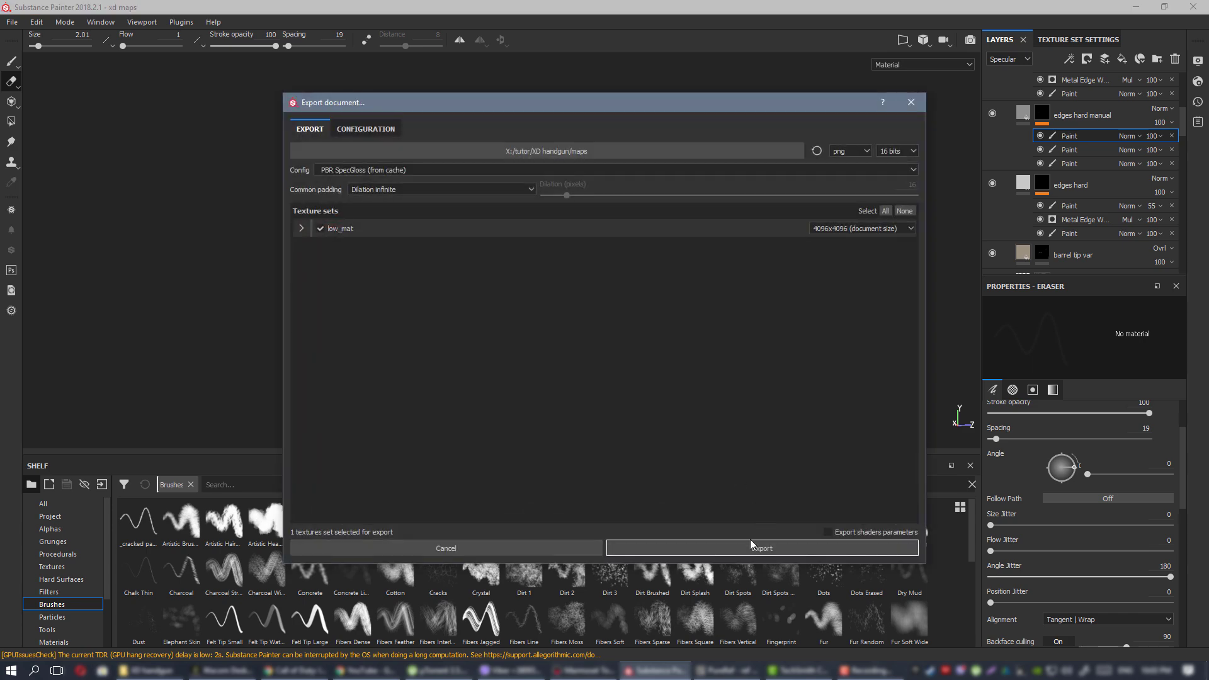
left_click(750, 543)
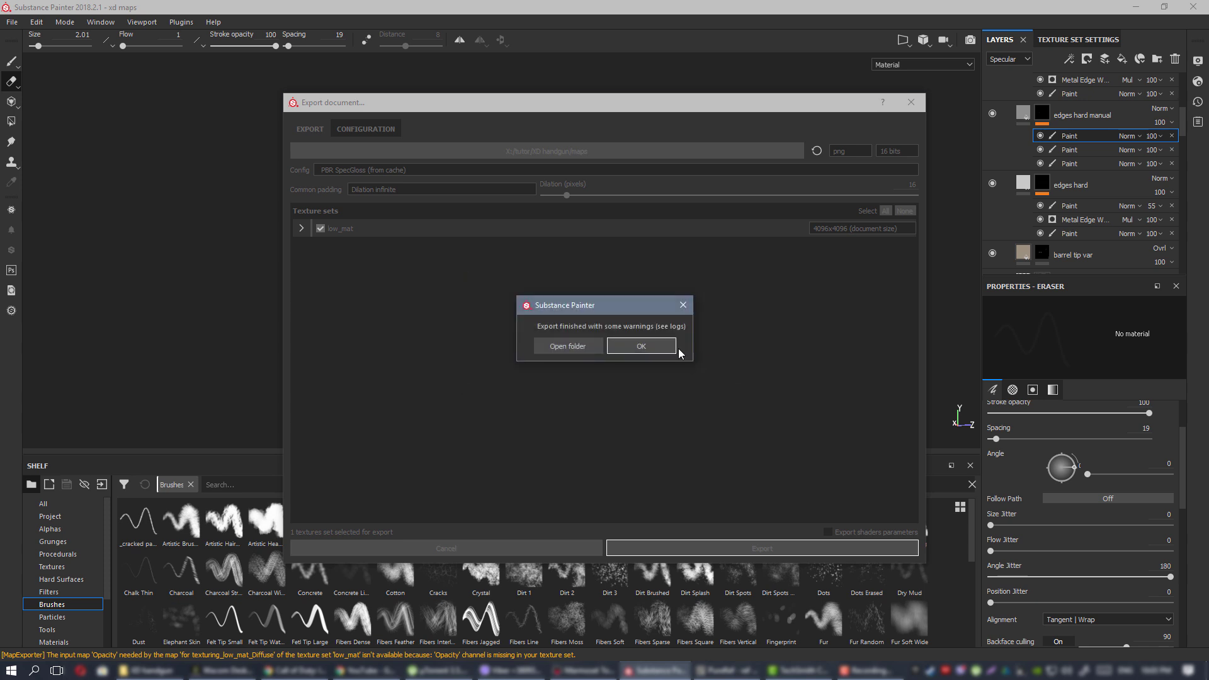
left_click(668, 348)
Switch to Marmoset Toolbag and examine the edge wear around the XD-9 logo and muzzle end, both close up and from afar.
left_click(582, 670)
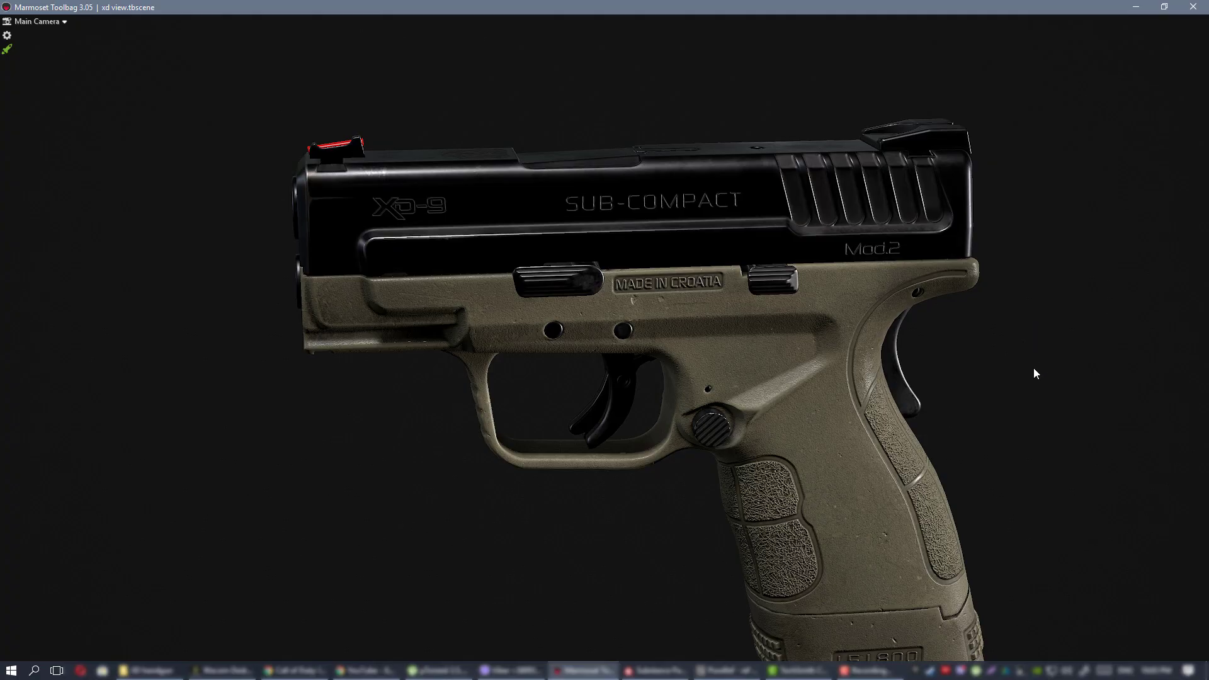
scroll(733, 318, "down", 5)
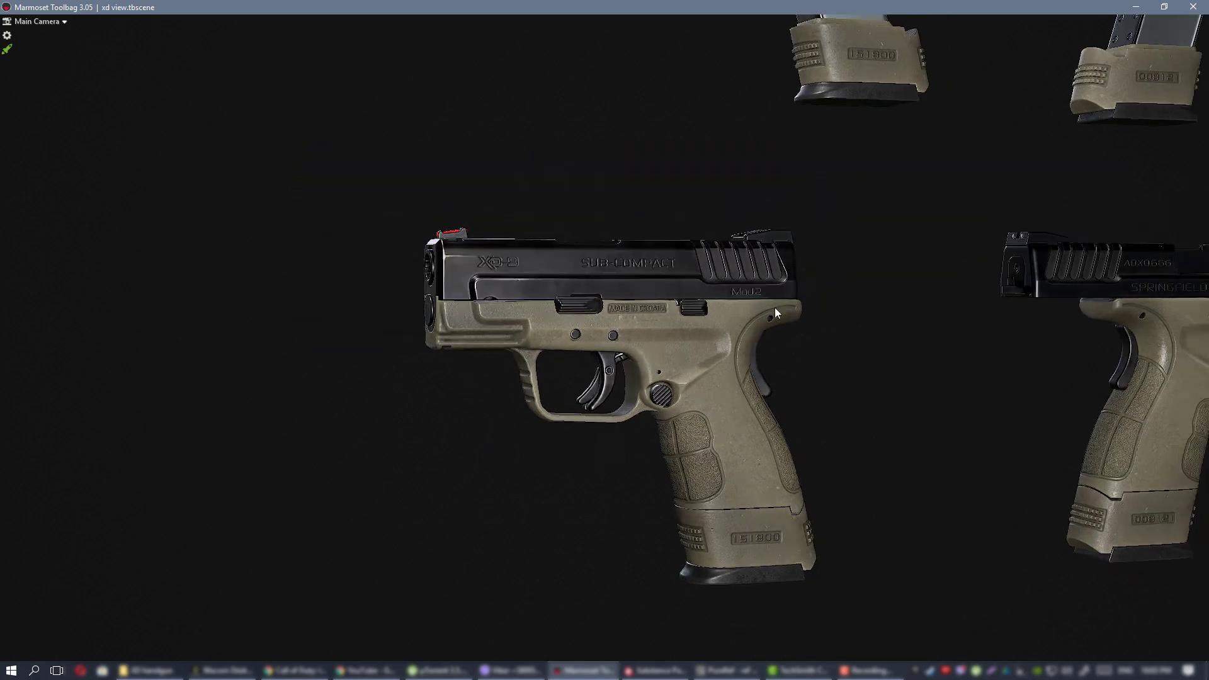
scroll(734, 288, "up", 5)
scroll(711, 364, "down", 1)
scroll(742, 381, "up", 2)
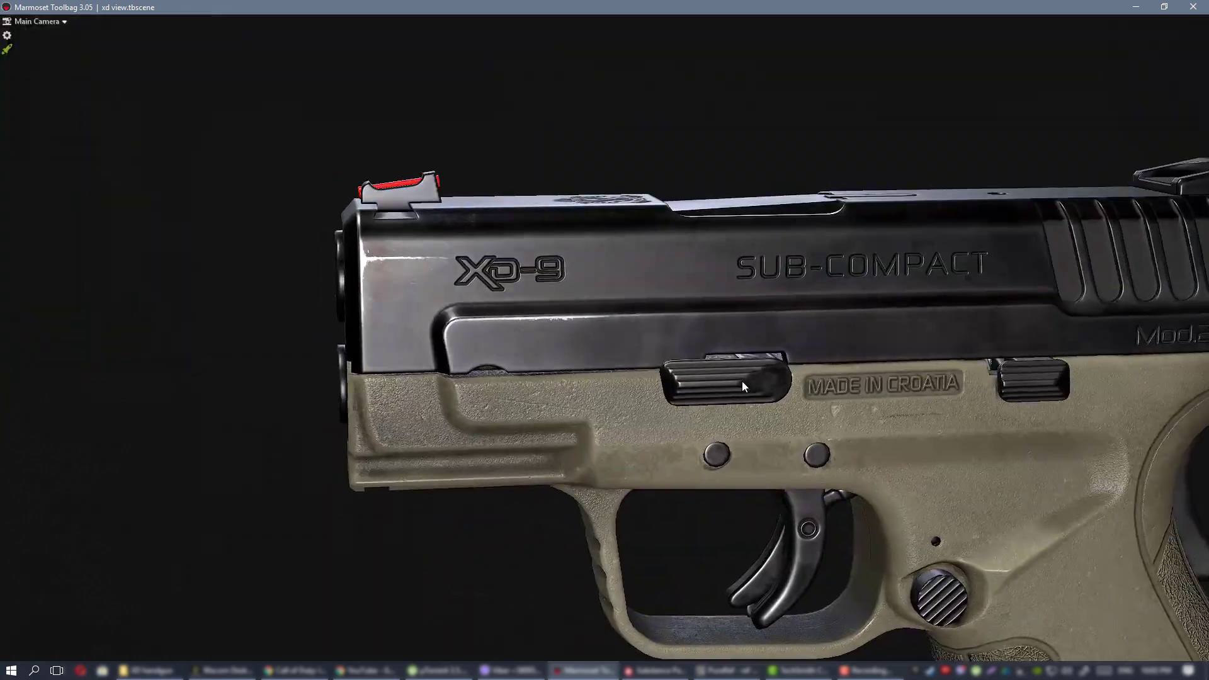
scroll(615, 366, "up", 4)
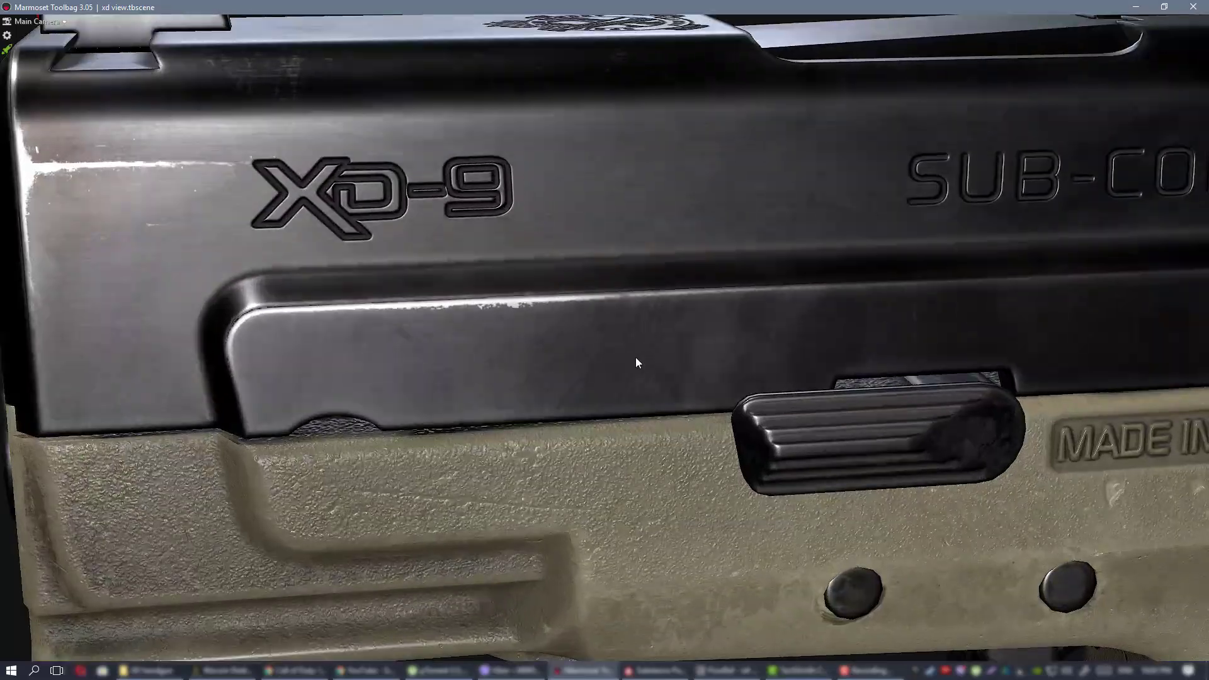
scroll(682, 380, "down", 2)
scroll(698, 391, "down", 3)
scroll(665, 331, "up", 1)
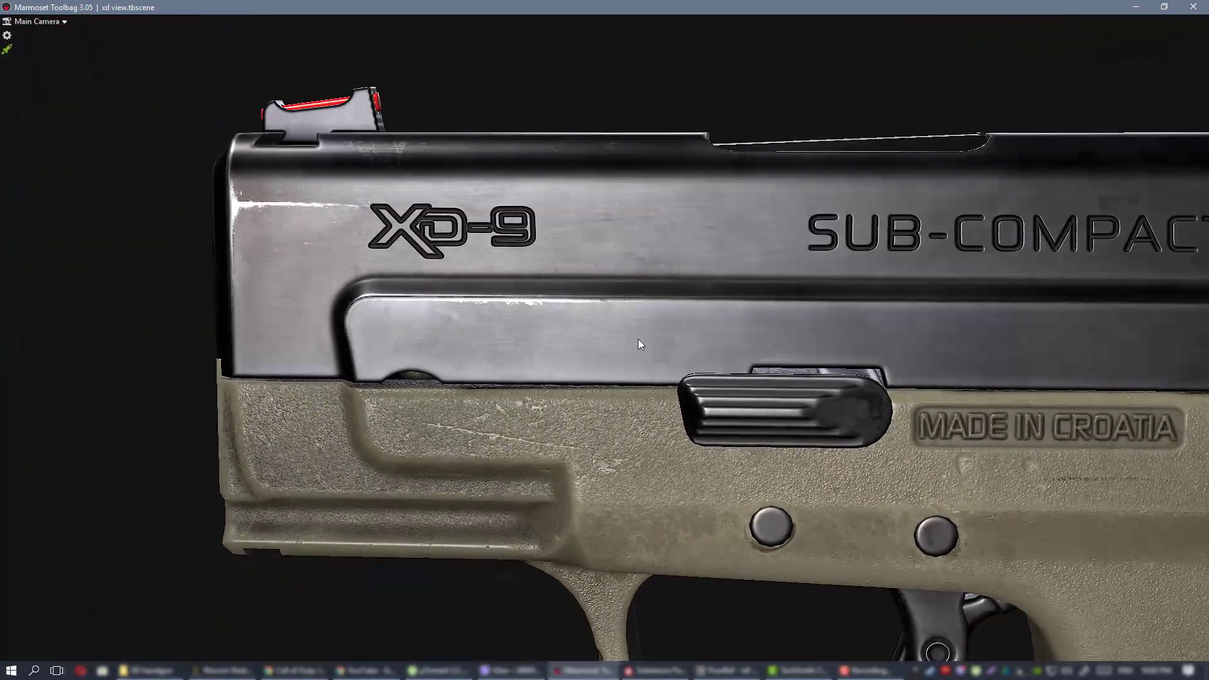
scroll(636, 327, "down", 3)
scroll(704, 327, "up", 1)
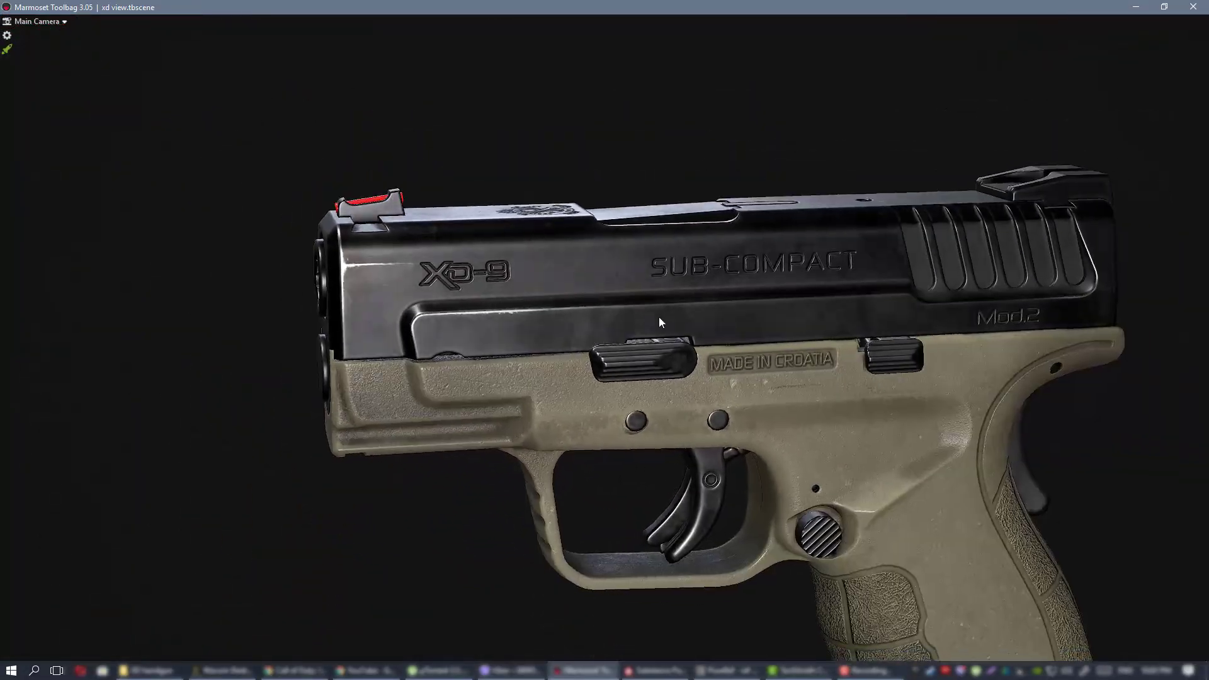
scroll(658, 322, "down", 1)
scroll(650, 323, "up", 3)
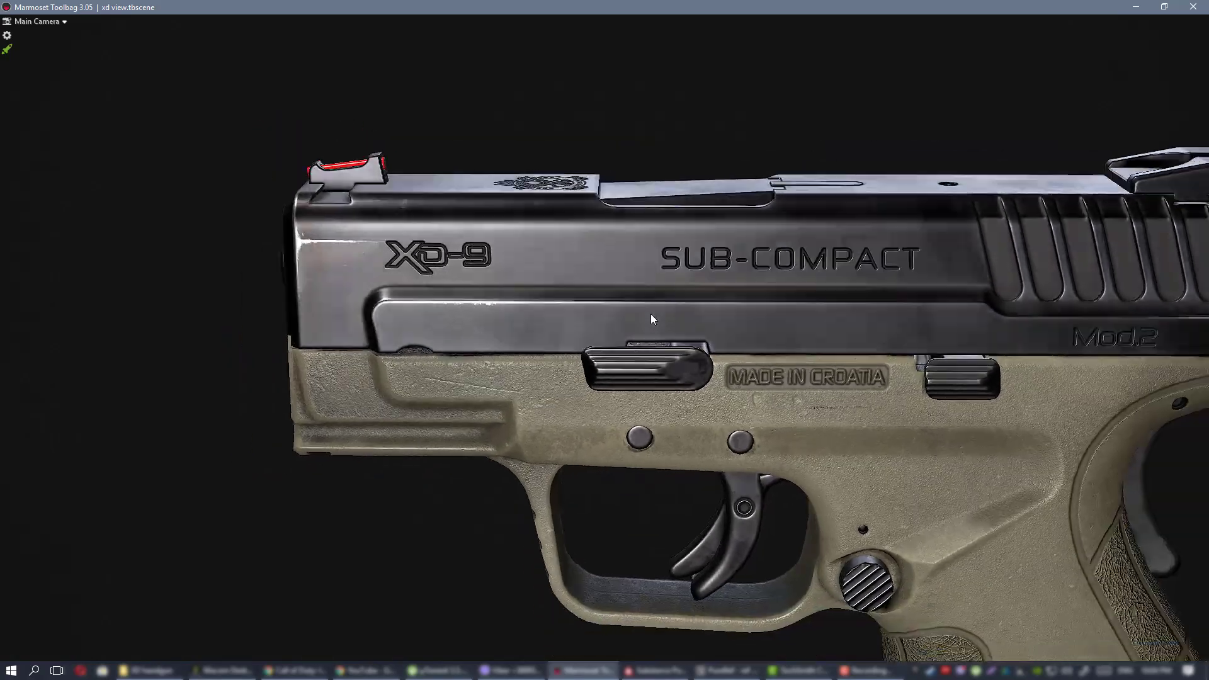
left_click_drag(651, 314, 694, 318)
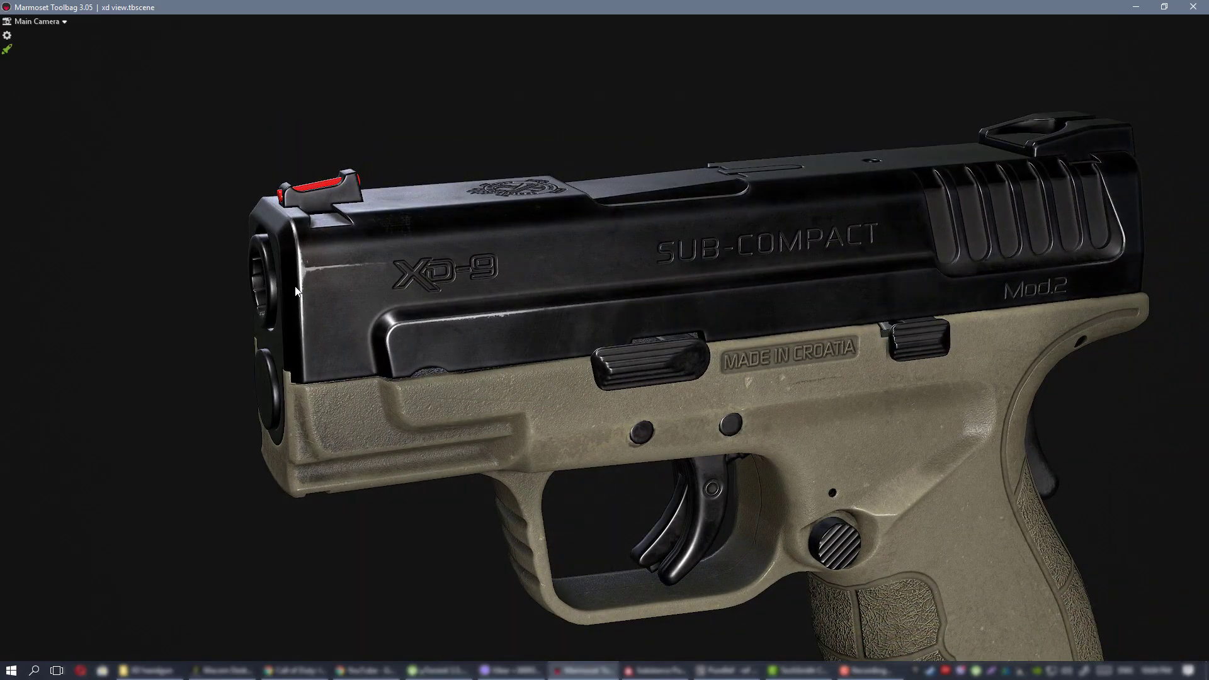
scroll(647, 248, "down", 2)
left_click_drag(647, 248, 563, 234)
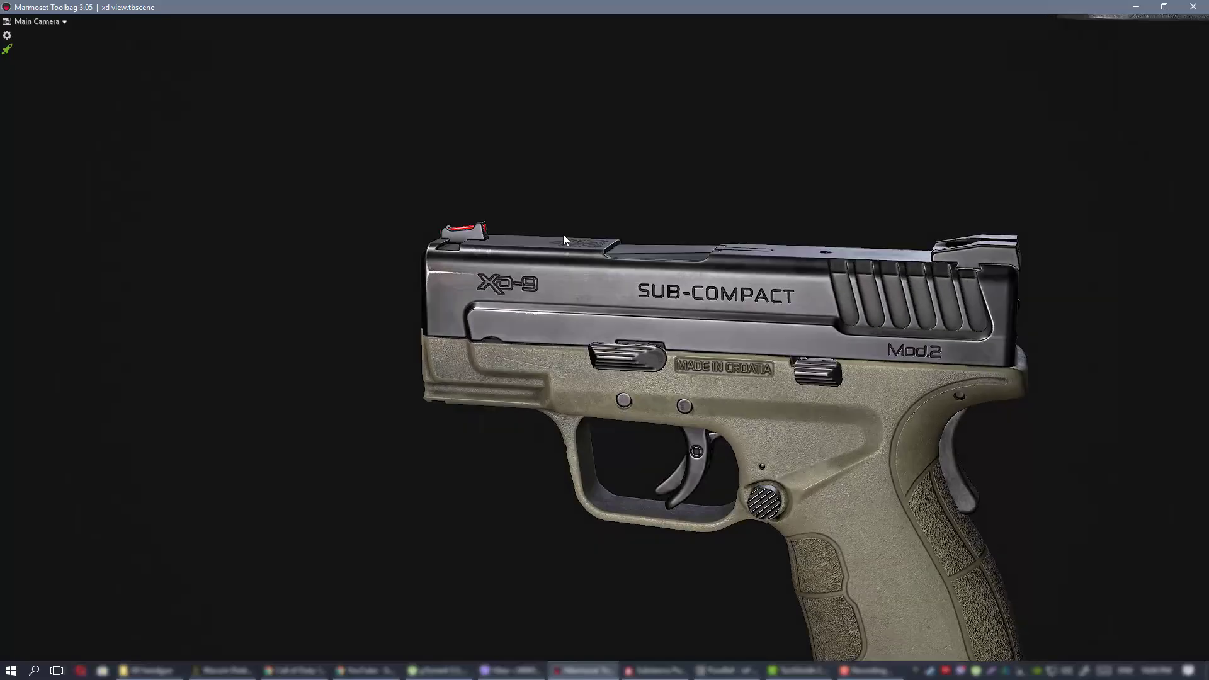
scroll(658, 360, "up", 5)
scroll(659, 361, "down", 3)
Examine the muzzle-end wear on the Springfield Armory side of the slide under rotated environment lighting, close up and from a distance.
left_click_drag(675, 338, 730, 259)
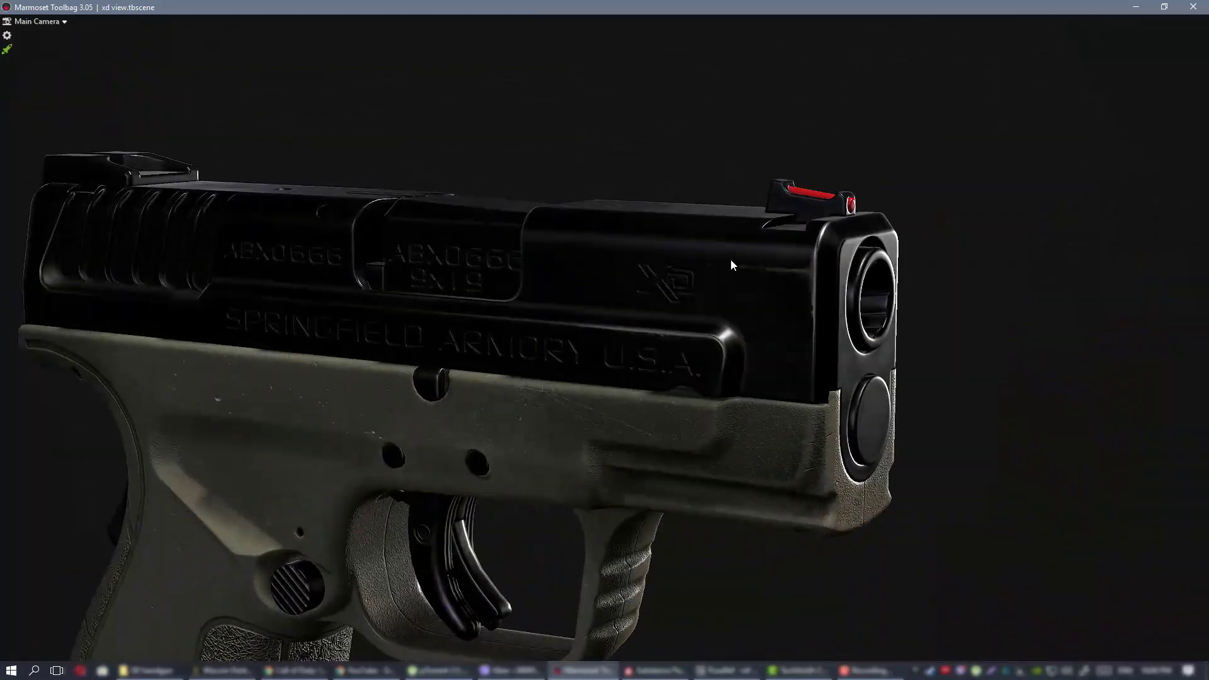
scroll(603, 259, "up", 2)
mouse_move(603, 260)
left_mouse_down("shift")
mouse_move(466, 261)
mouse_move(586, 271)
left_mouse_up("shift")
left_click_drag(585, 270, 708, 296)
left_click_drag(708, 295, 613, 292, "shift")
scroll(748, 301, "up", 2)
left_click_drag(748, 301, 607, 288)
scroll(606, 288, "down", 4)
scroll(711, 334, "up", 1)
left_click_drag(712, 333, 672, 304)
scroll(672, 304, "up", 4)
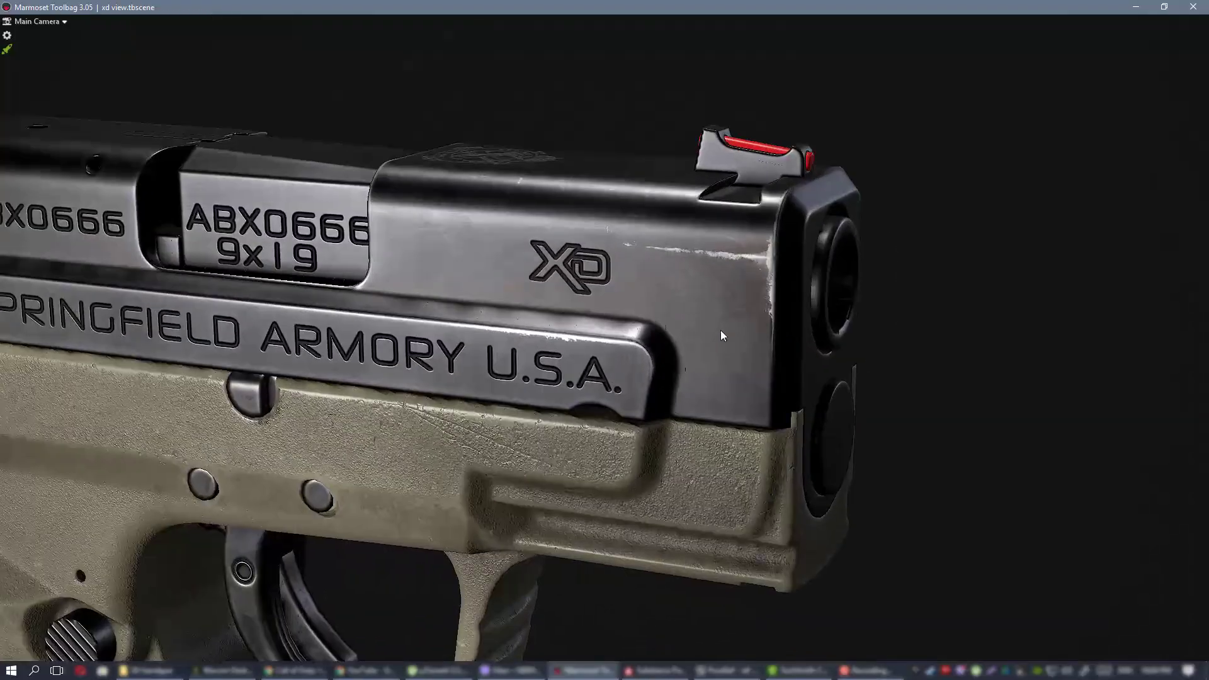
scroll(762, 311, "down", 5)
scroll(695, 315, "up", 3)
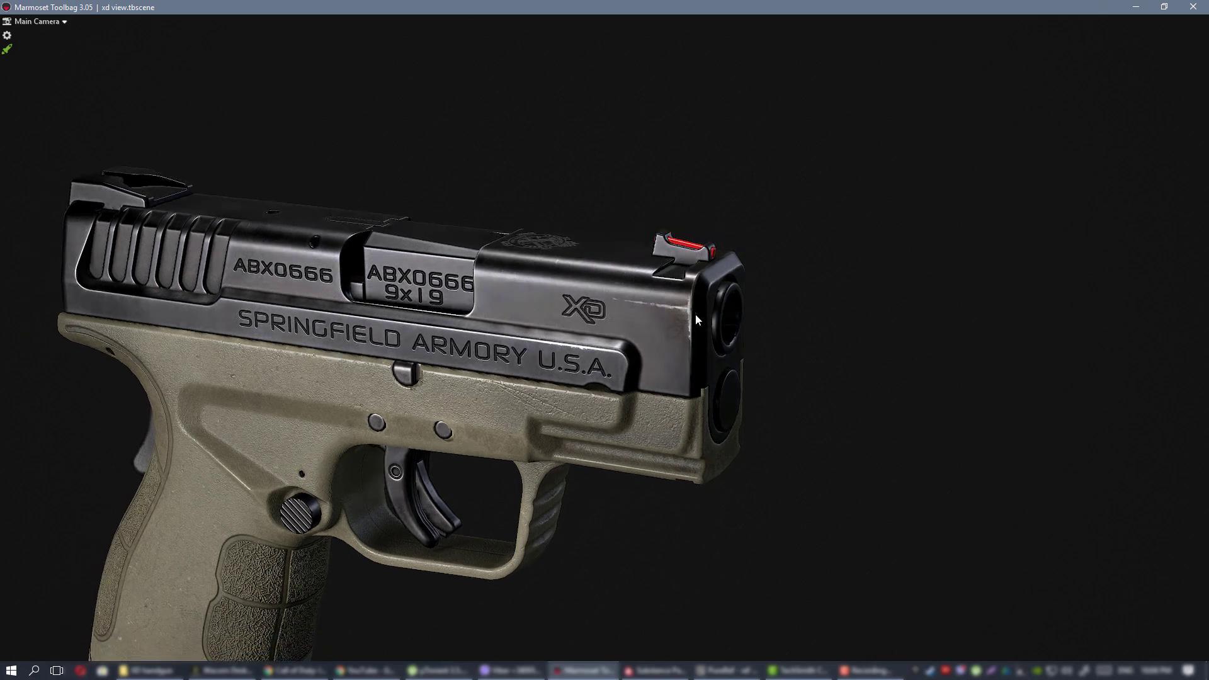
scroll(693, 339, "down", 5)
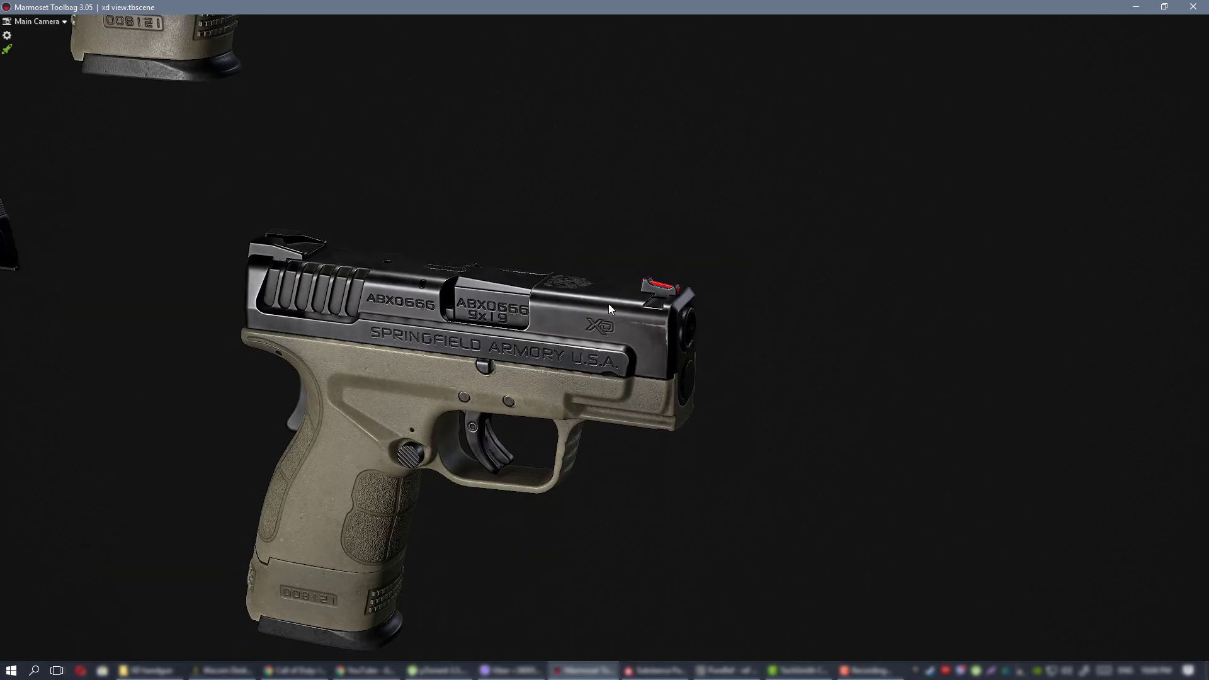
scroll(608, 303, "up", 5)
scroll(649, 348, "down", 5)
Inspect the muzzle face from the front and the surrounding slide finish on the Springfield Armory side.
left_click_drag(599, 294, 728, 305)
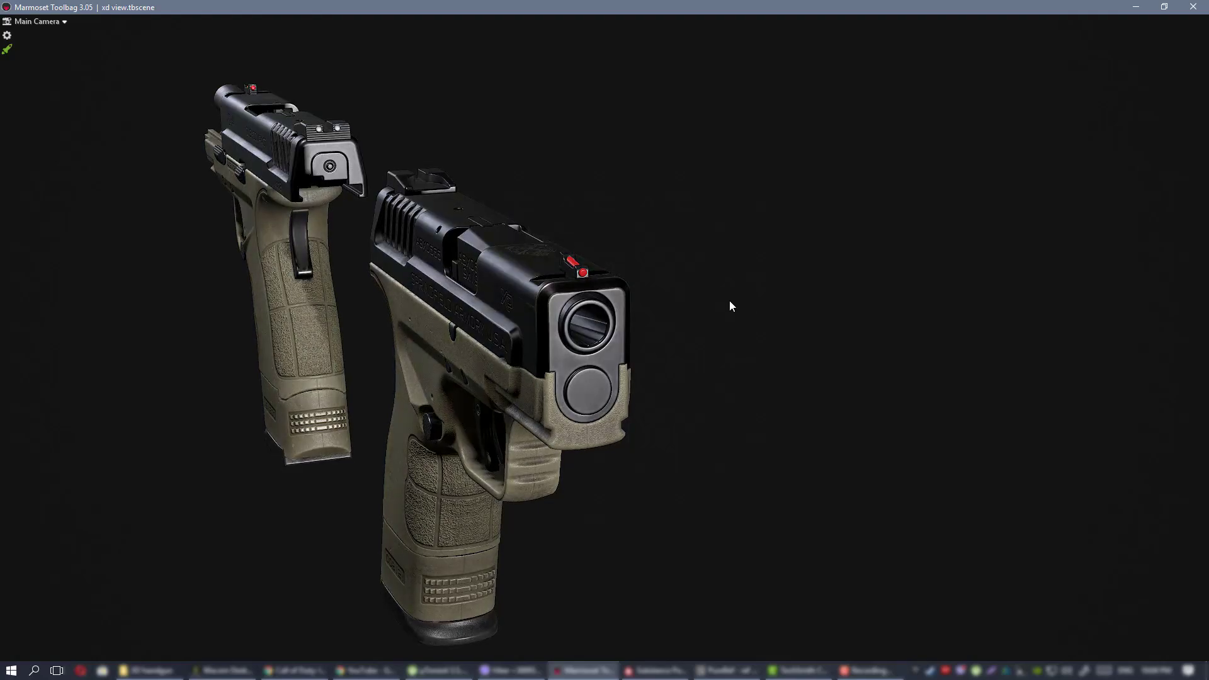
scroll(792, 400, "up", 5)
left_click_drag(792, 397, 758, 371)
scroll(757, 368, "down", 5)
left_click_drag(519, 301, 662, 327)
scroll(663, 328, "up", 3)
right_click_drag(663, 328, 588, 314)
right_click_drag(734, 287, 503, 257)
mouse_move(611, 278)
left_mouse_down()
mouse_move(639, 282)
mouse_move(578, 291)
mouse_move(608, 287)
left_mouse_up()
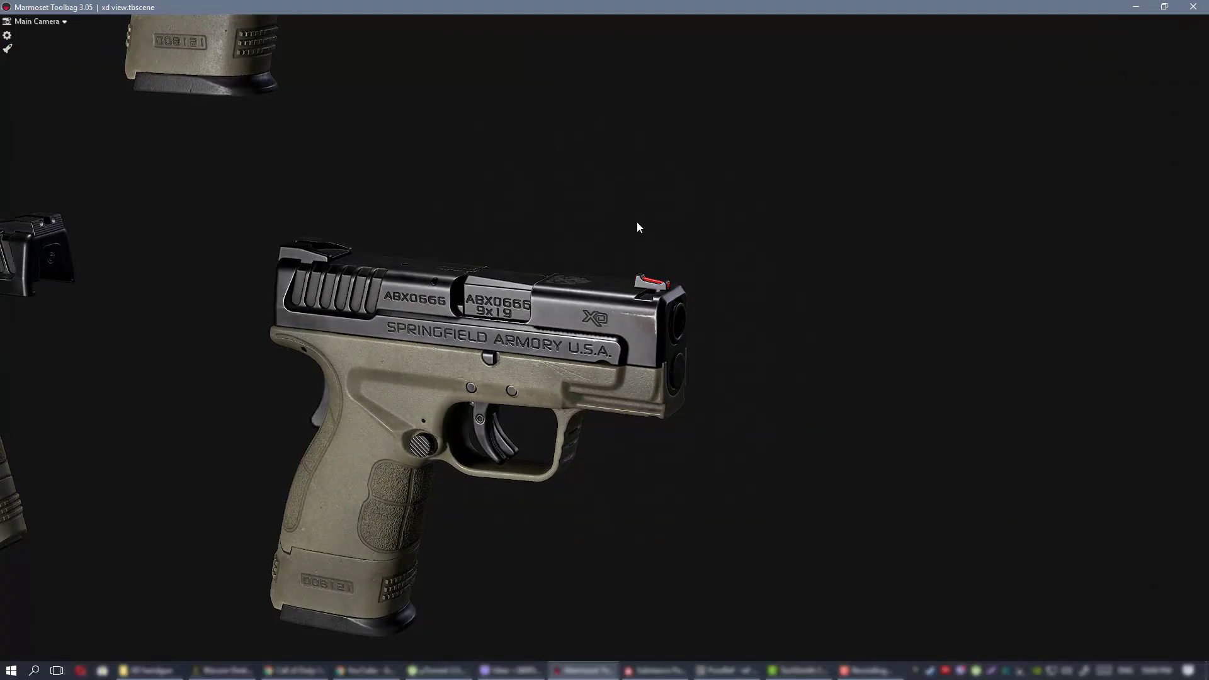
left_click_drag(636, 221, 608, 235)
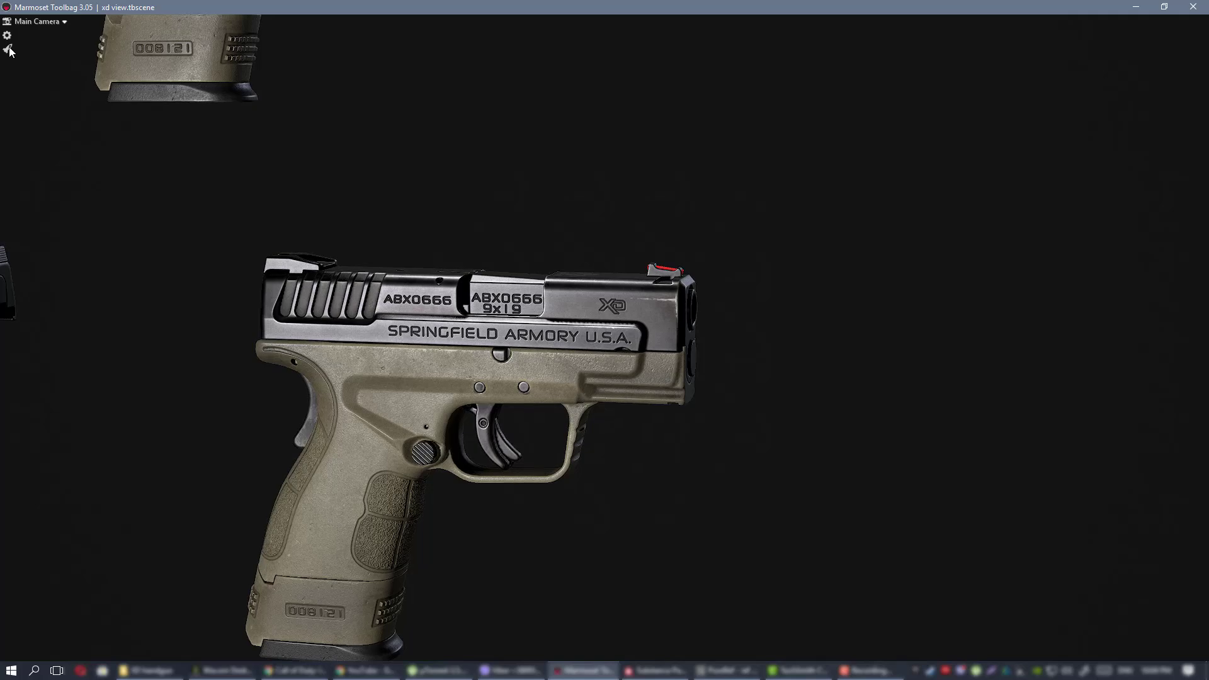
Examine the XD-9 side of the pistol again from several angles and distances, focusing on the slide's edge highlights.
left_click(8, 49)
mouse_move(541, 160)
left_mouse_down()
mouse_move(297, 154)
mouse_move(655, 190)
mouse_move(535, 172)
left_mouse_up()
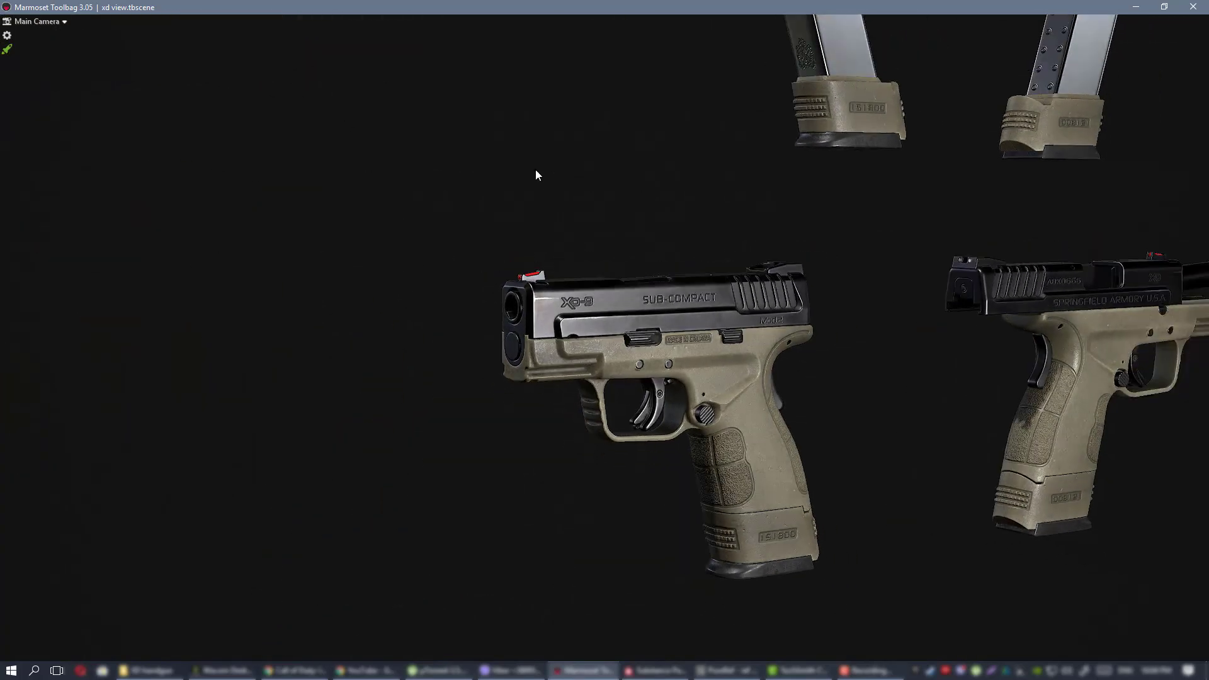
scroll(667, 288, "up", 5)
left_click_drag(667, 288, 605, 293)
right_click_drag(605, 293, 626, 216)
left_click_drag(626, 217, 655, 255)
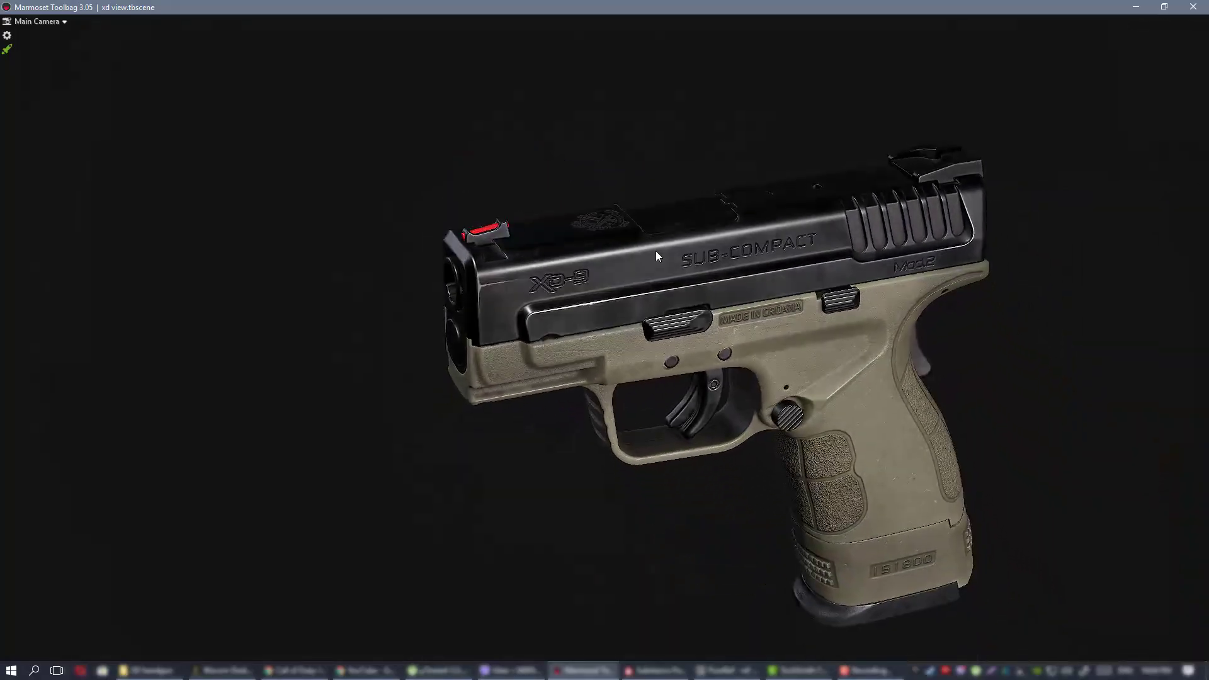
right_click_drag(656, 255, 711, 346)
left_click_drag(711, 346, 715, 366)
right_click_drag(718, 365, 635, 278)
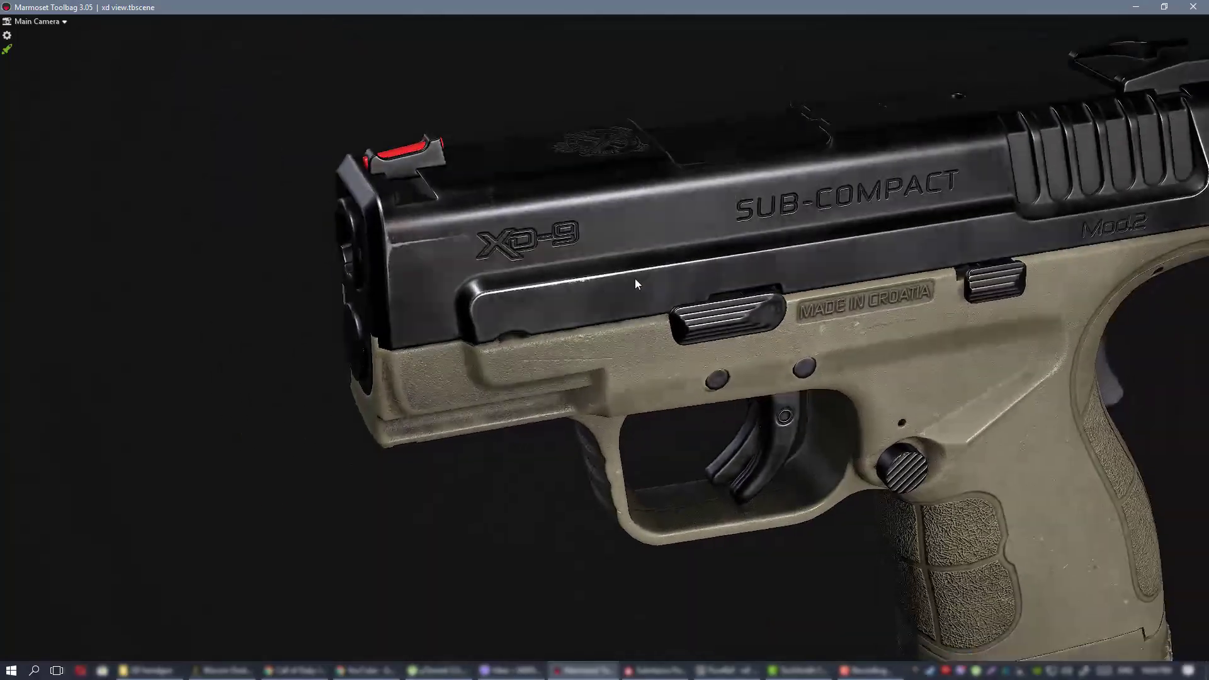
left_click_drag(658, 518, 578, 473)
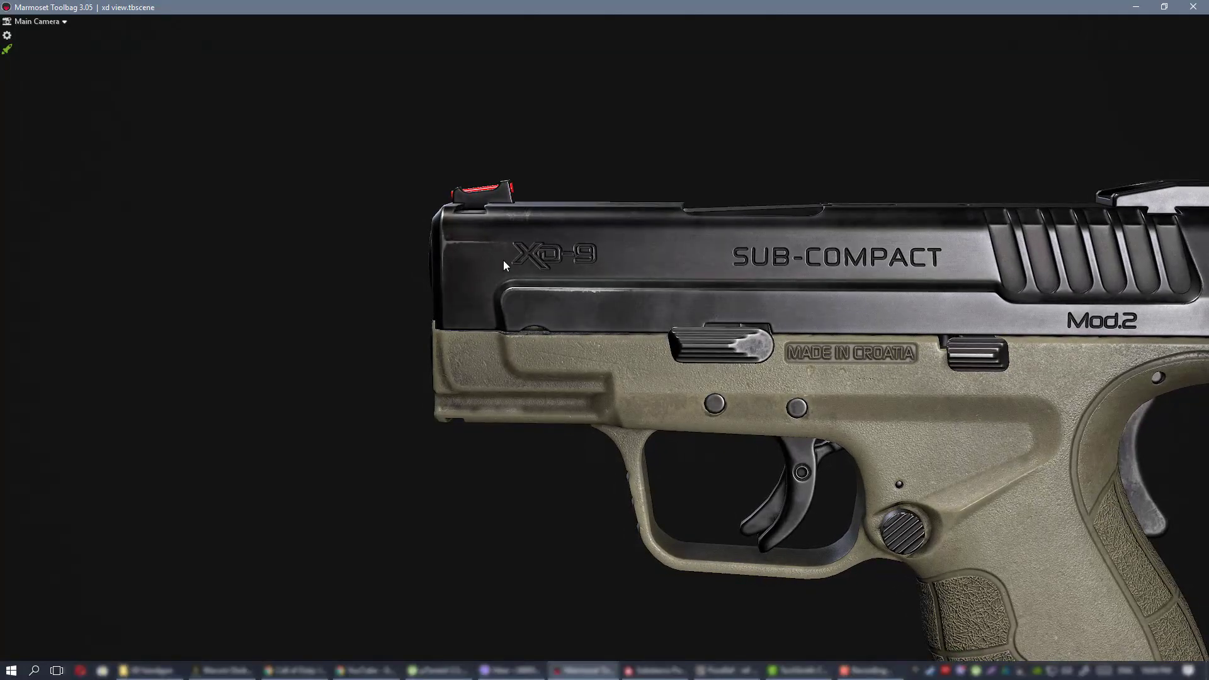
right_click_drag(503, 264, 585, 266)
left_click_drag(584, 266, 540, 308)
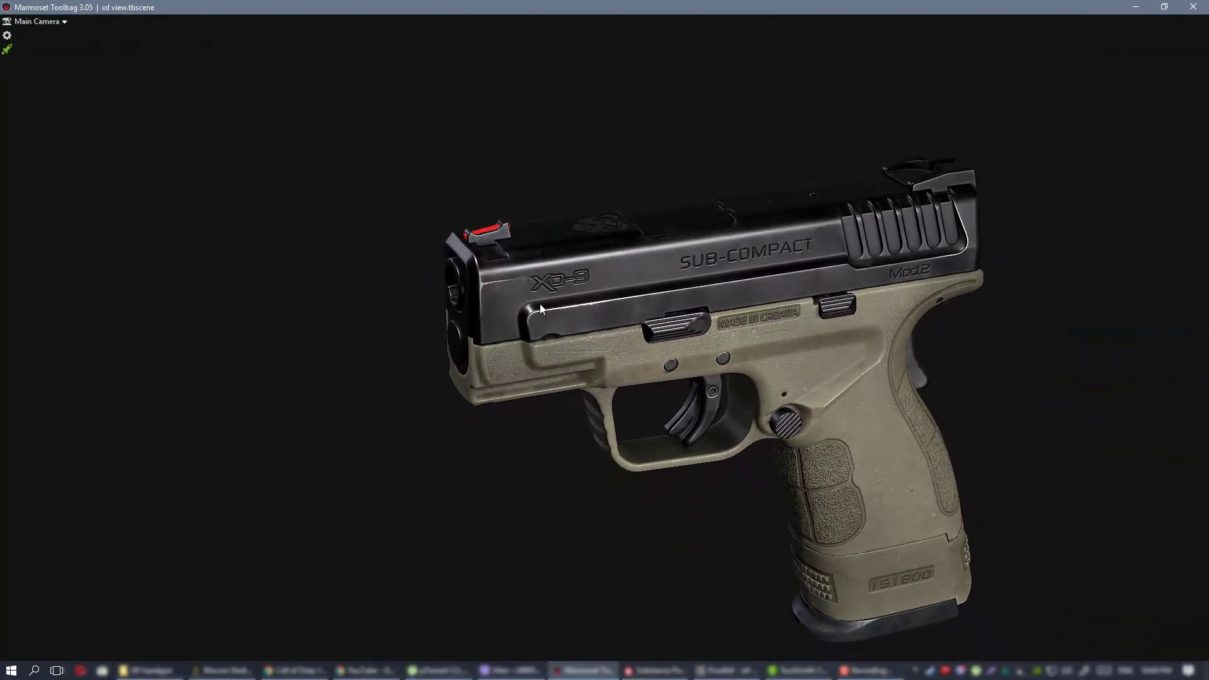
Switch back to Substance Painter and display the Specular channel on the muzzle end of the slide's XD-9 side.
left_click(639, 673)
right_click_drag(441, 265, 527, 243, "alt")
middle_click_drag(417, 297, 655, 228, "alt")
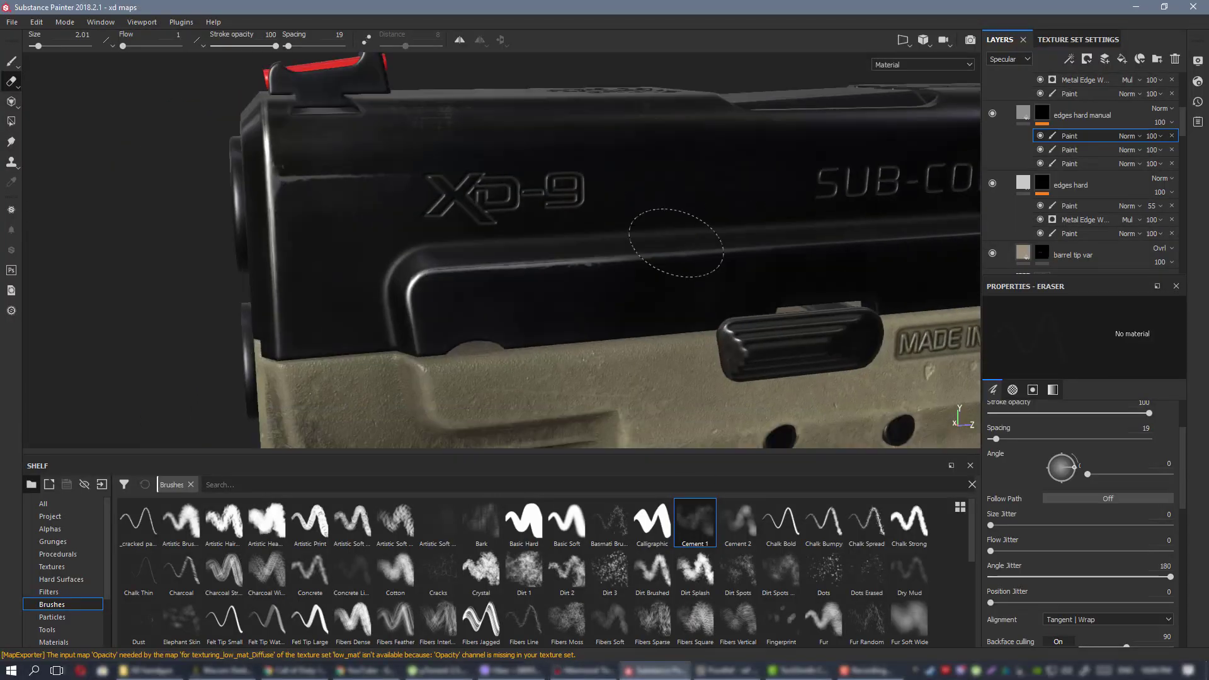
key("c")
left_click_drag(637, 249, 599, 244, "alt")
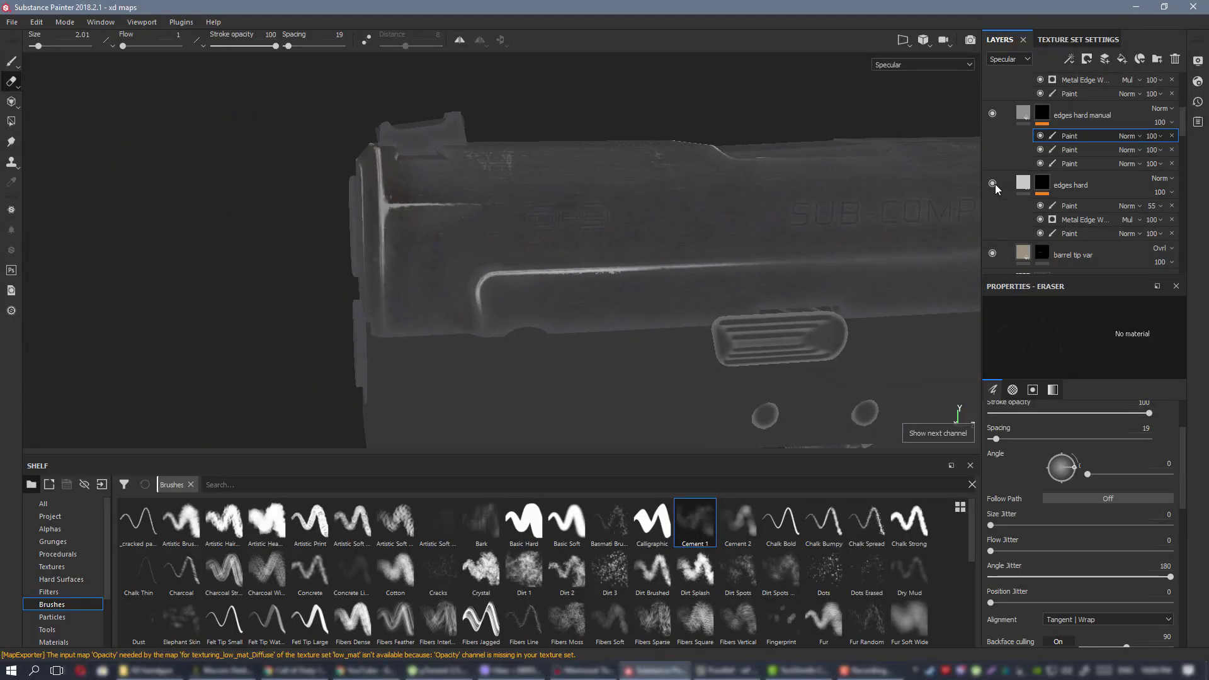
Darken the edges hard layer's specular colour to value 0.283 and compare the slide with the layer hidden and shown.
left_click(993, 184)
left_click(1070, 185)
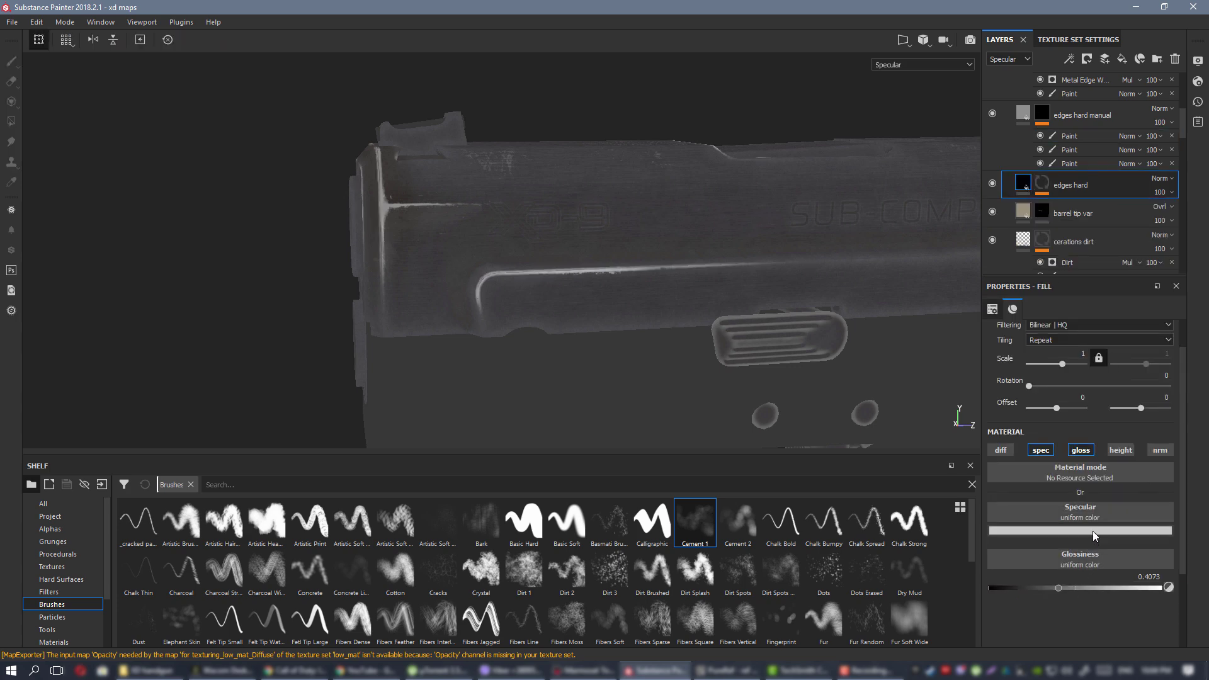
left_click(1092, 530)
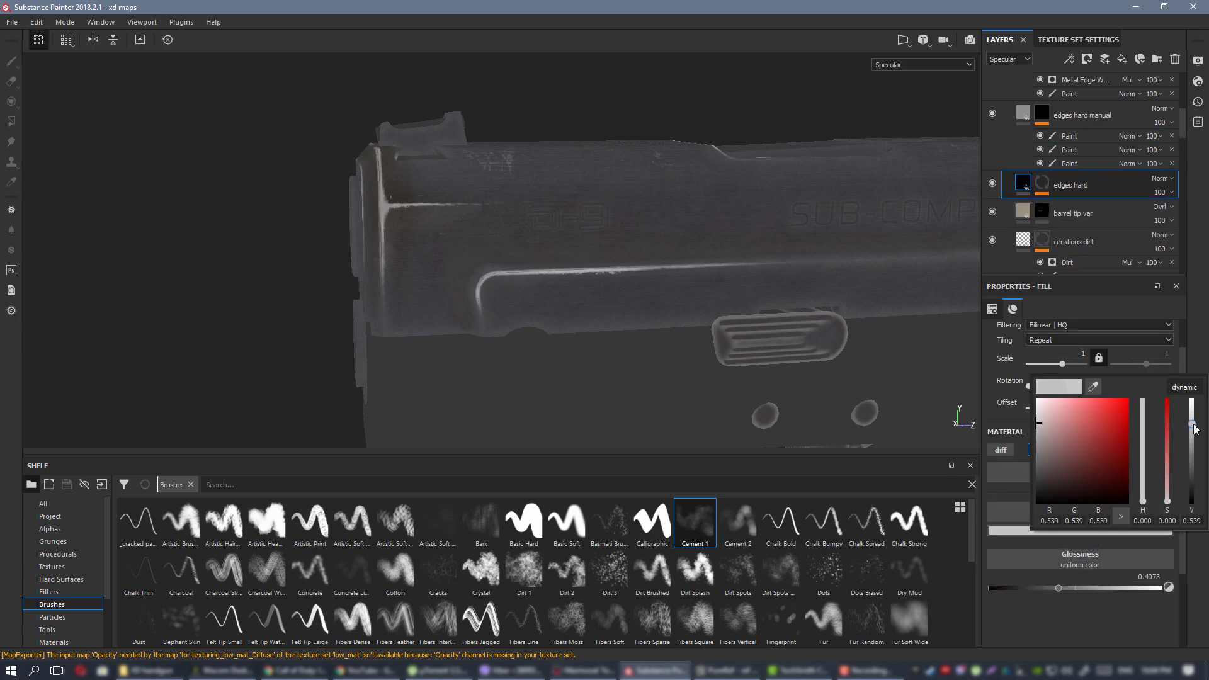
left_click_drag(1193, 423, 1199, 446)
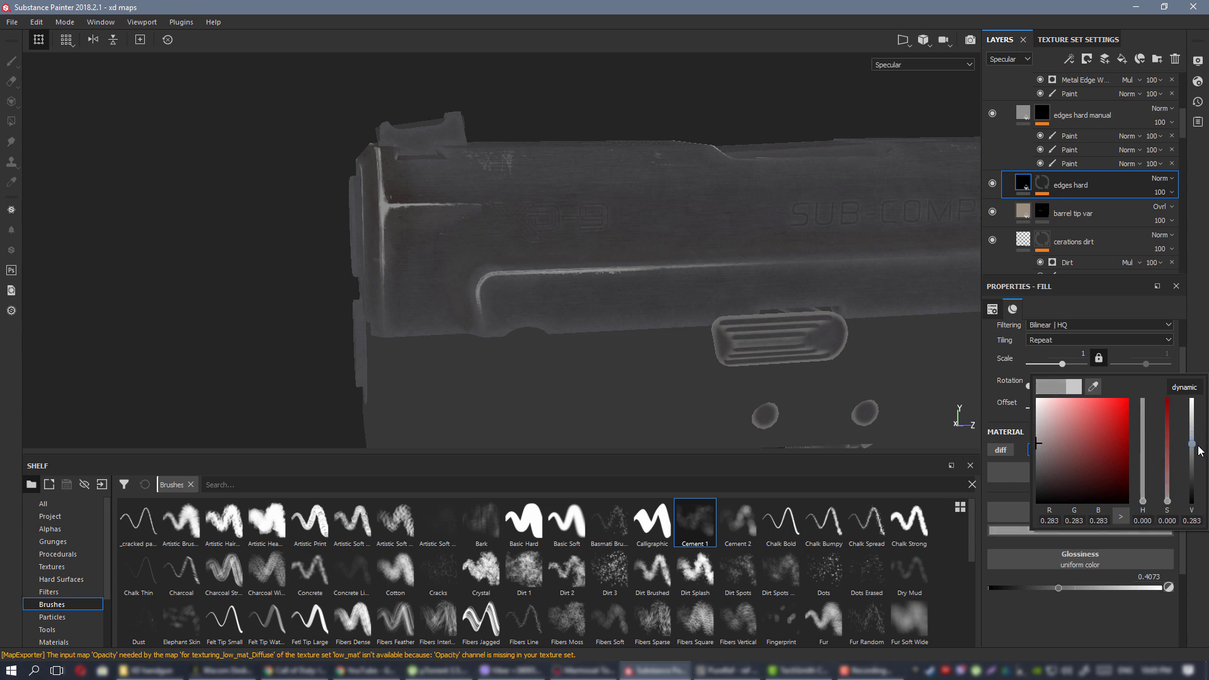
scroll(750, 310, "down", 3)
left_click_drag(751, 310, 1099, 232, "alt")
scroll(570, 283, "up", 2)
left_click_drag(569, 283, 650, 292, "alt")
left_click(994, 185)
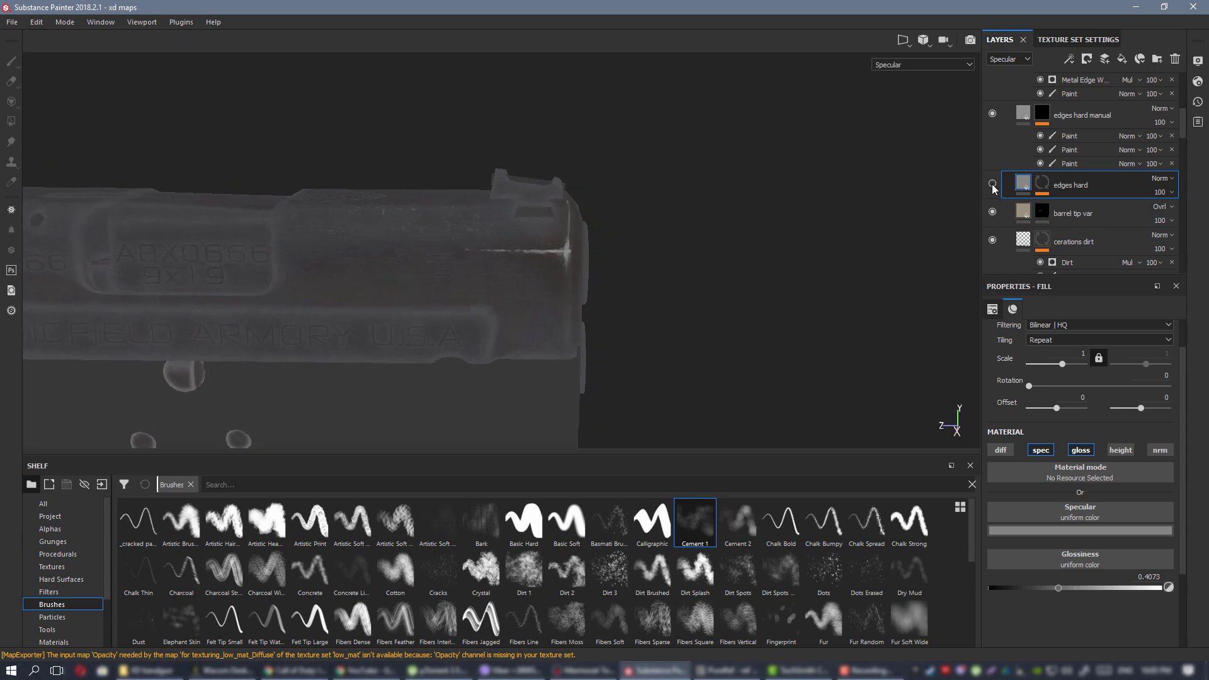
left_click(994, 185)
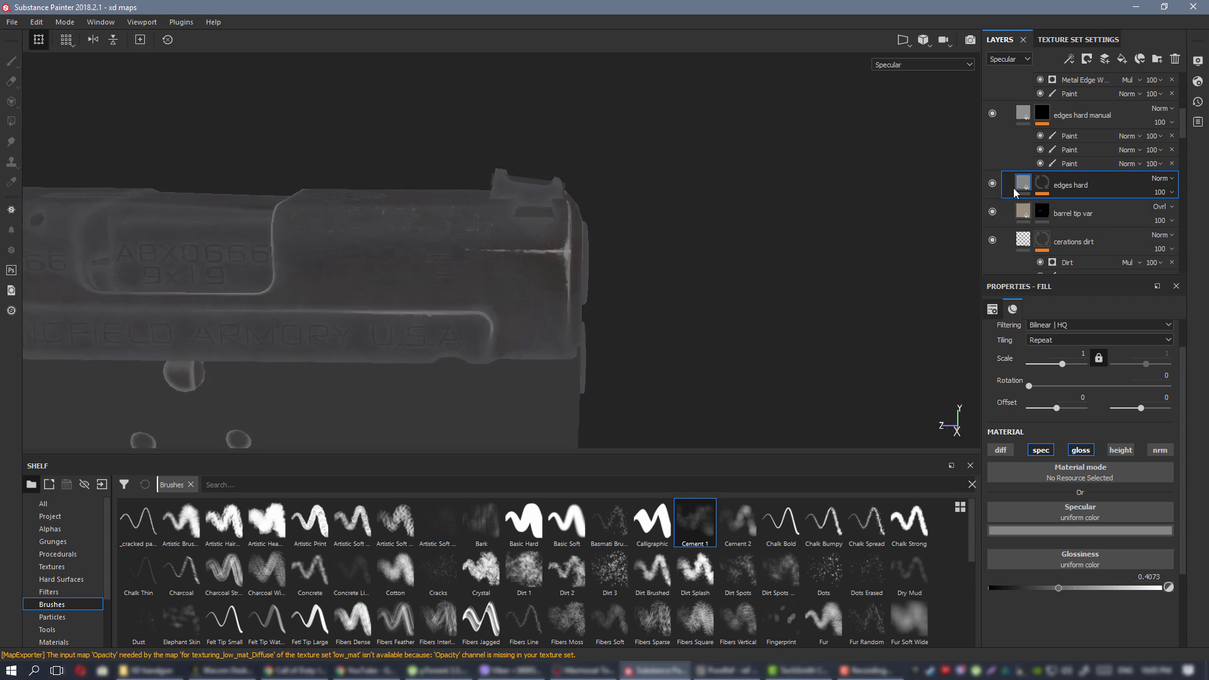
Darken the edges hard manual layer's specular colour to value 0.190 and check the wear on both sides of the slide.
left_click(992, 115)
left_click(1022, 113)
left_click(1120, 532)
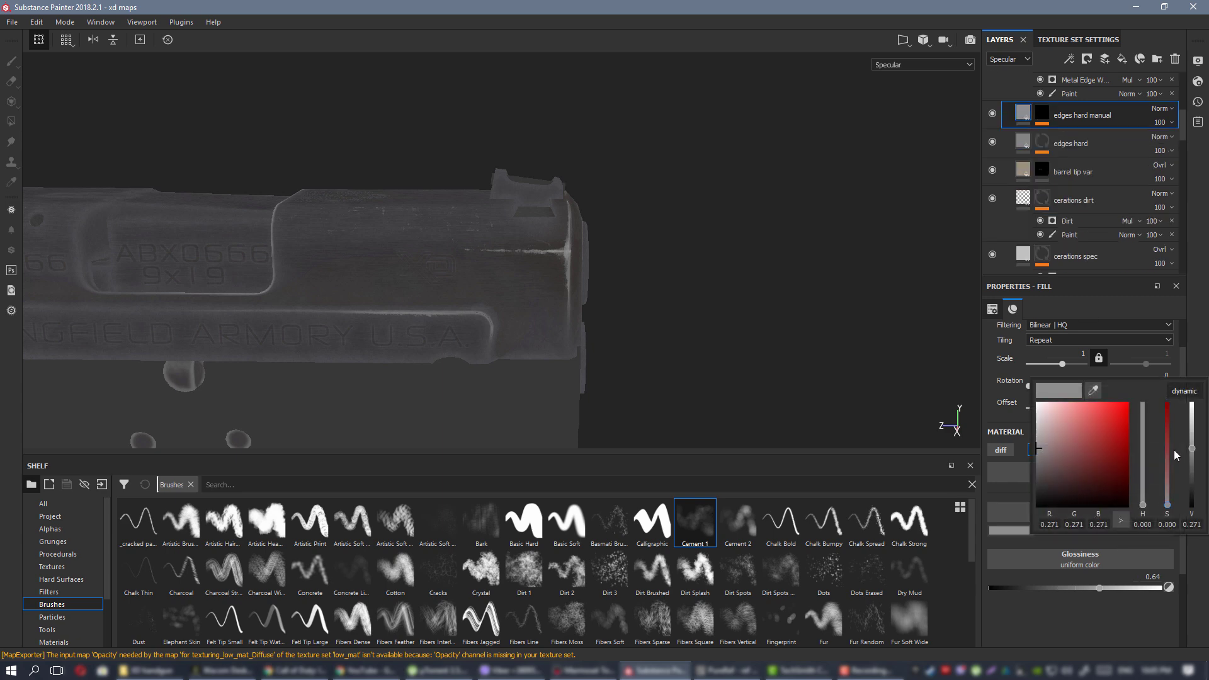
left_click(1193, 451)
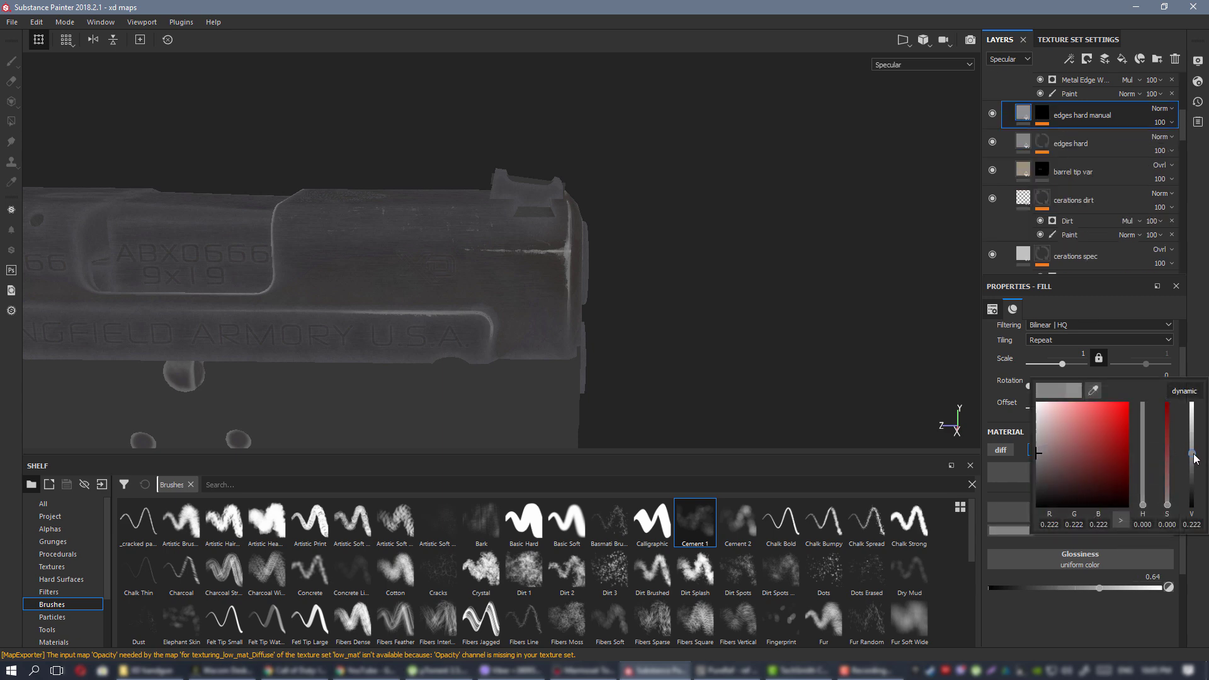
left_click_drag(629, 239, 447, 256, "alt")
right_click_drag(447, 256, 556, 282, "alt")
left_click_drag(556, 282, 527, 271, "alt")
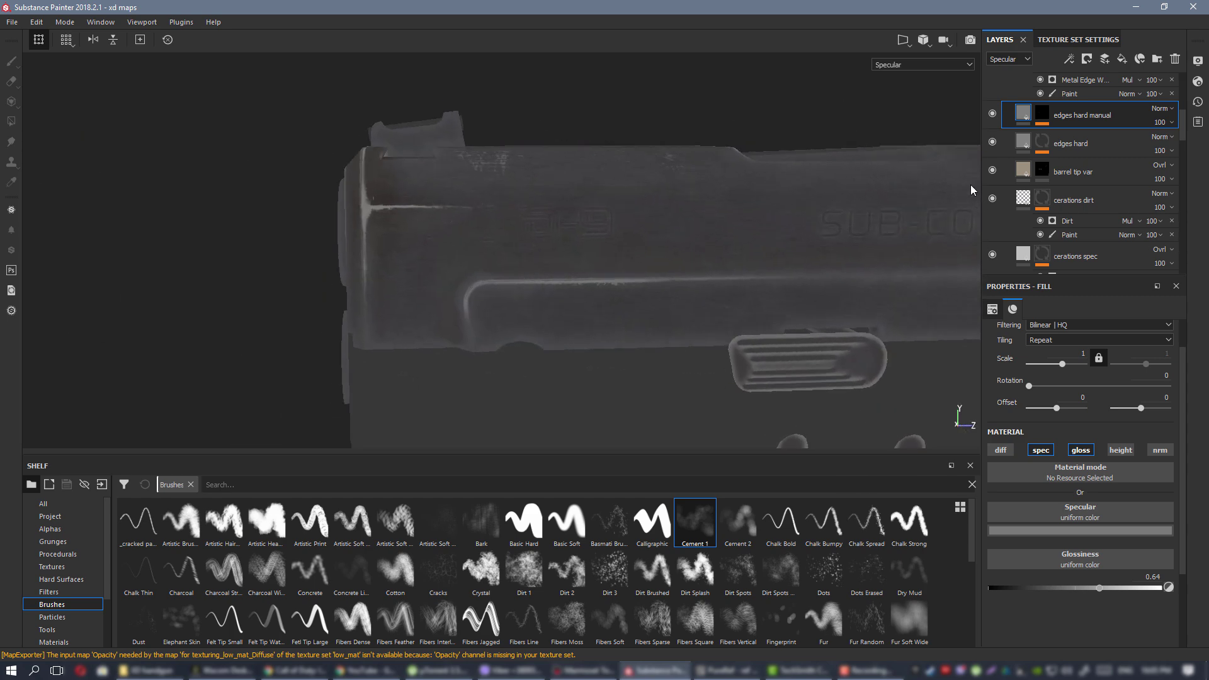
Compare the edges hard manual layer hidden and shown, and darken its specular colour slightly further.
left_click(993, 114)
left_click(992, 114)
left_click(1116, 529)
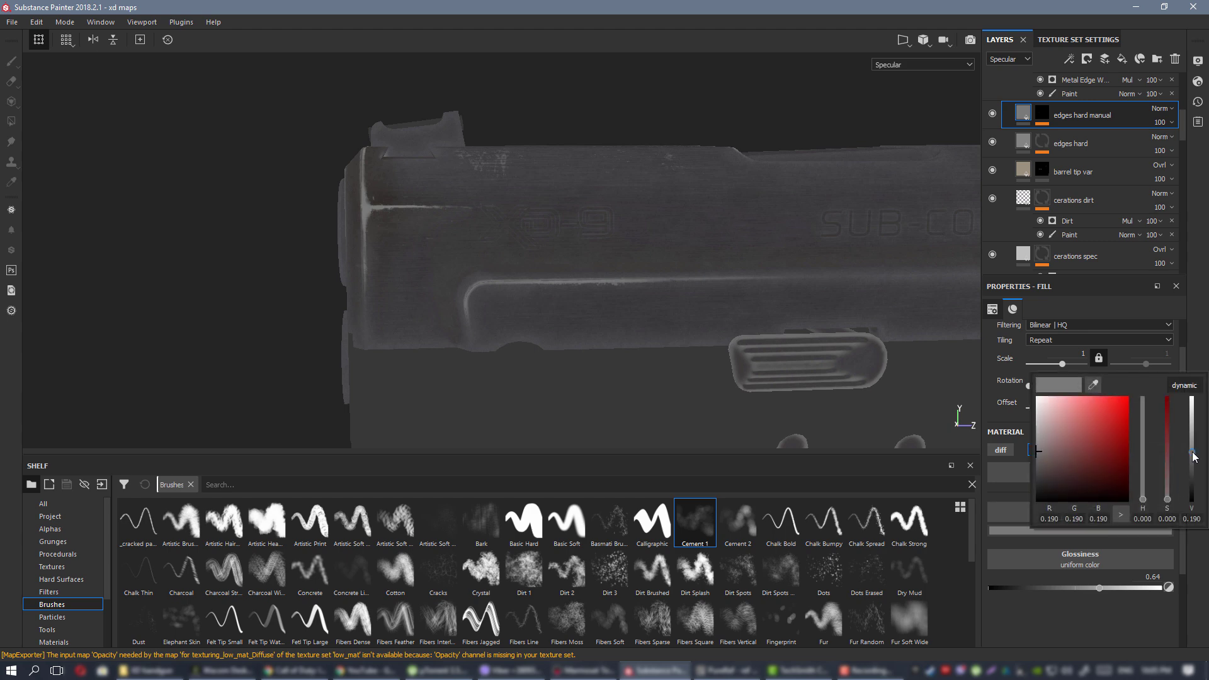
left_click_drag(1194, 455, 1196, 462)
scroll(491, 254, "down", 4)
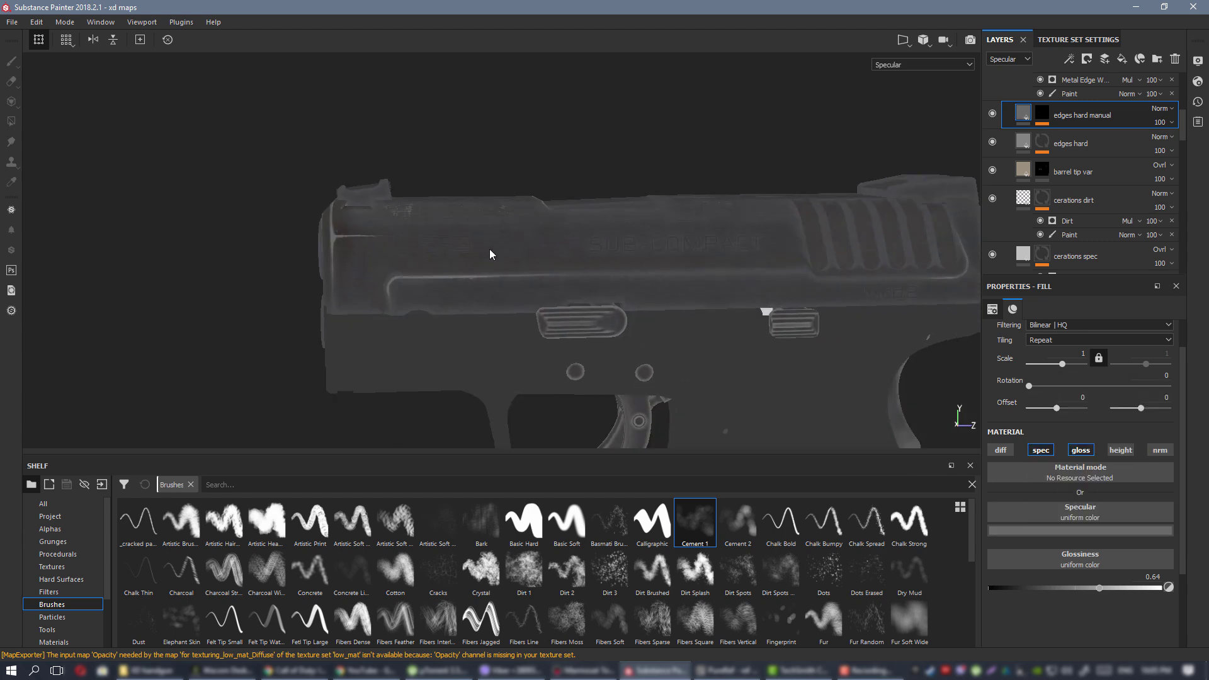
Examine the slide's edge wear on the XD-9 side in Material view from several angles and distances.
left_click_drag(491, 254, 563, 358, "alt")
key("m")
scroll(445, 238, "up", 4)
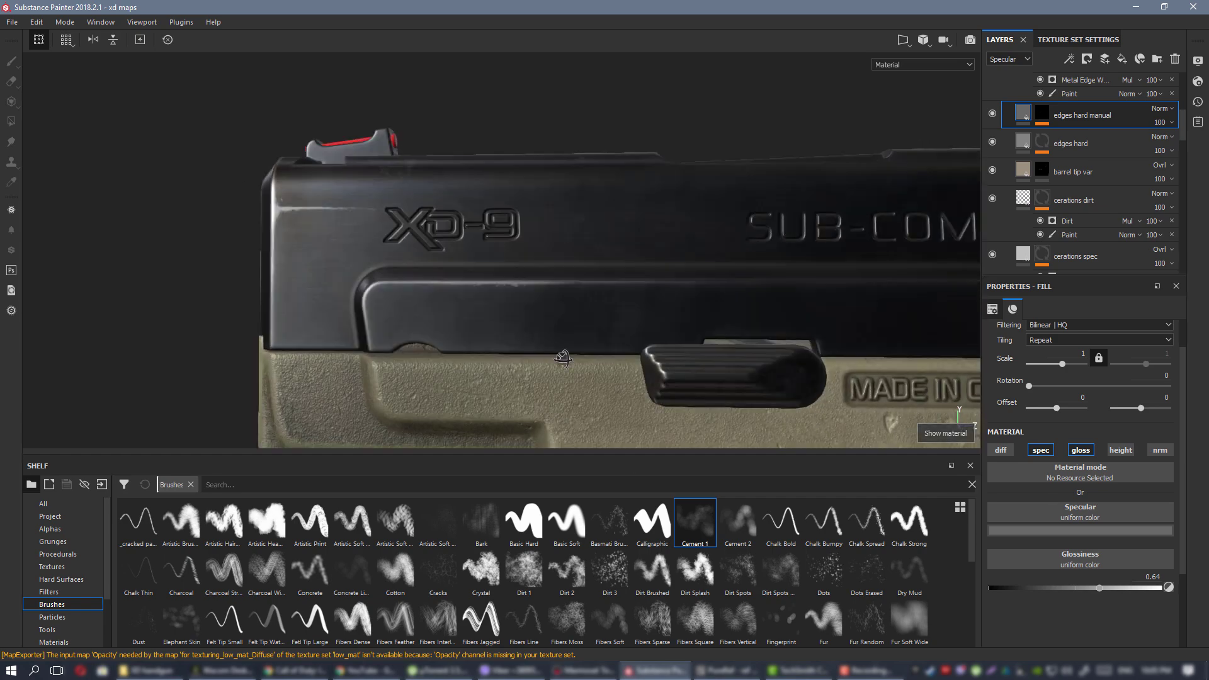
scroll(564, 358, "down", 6)
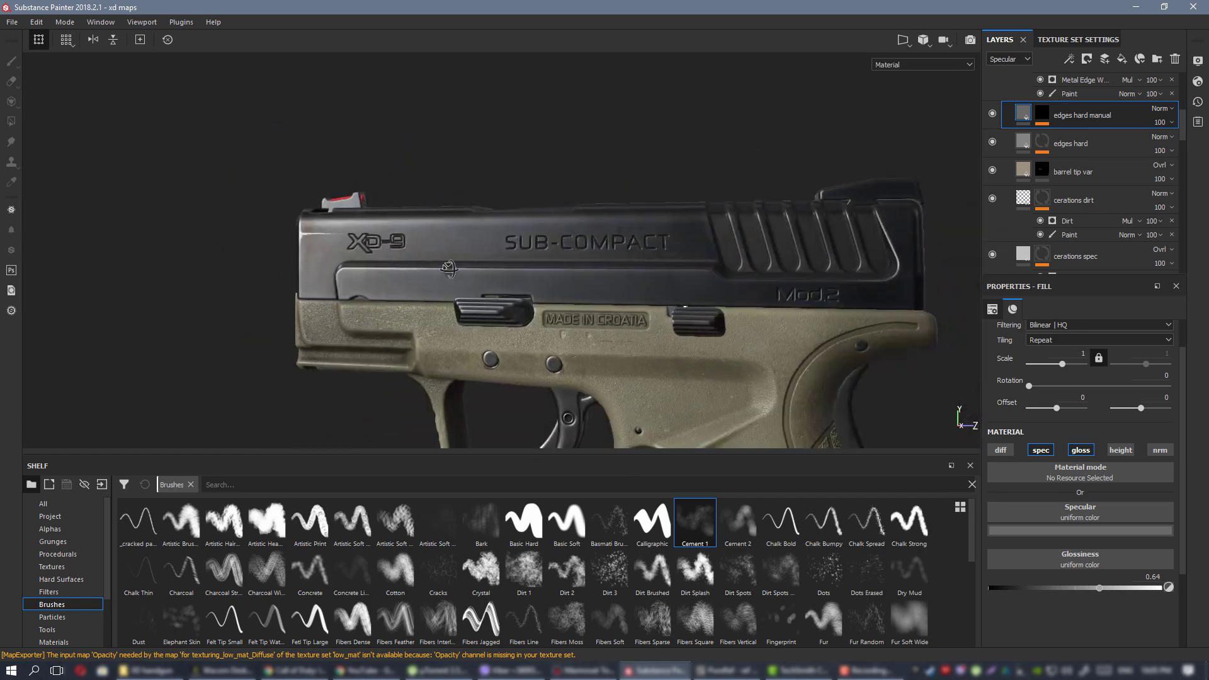
left_click_drag(450, 269, 553, 278, "alt")
scroll(478, 262, "up", 2)
scroll(566, 275, "up", 3)
scroll(553, 278, "up", 2)
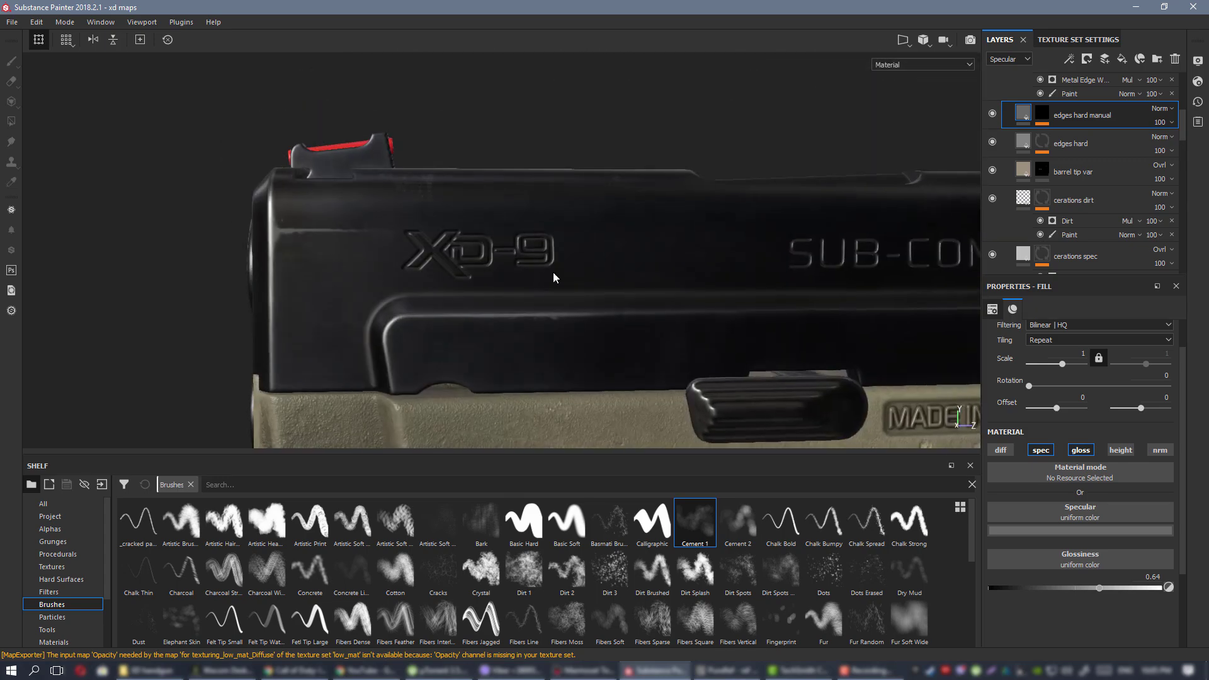
scroll(437, 257, "down", 2)
left_click_drag(537, 234, 702, 326, "alt")
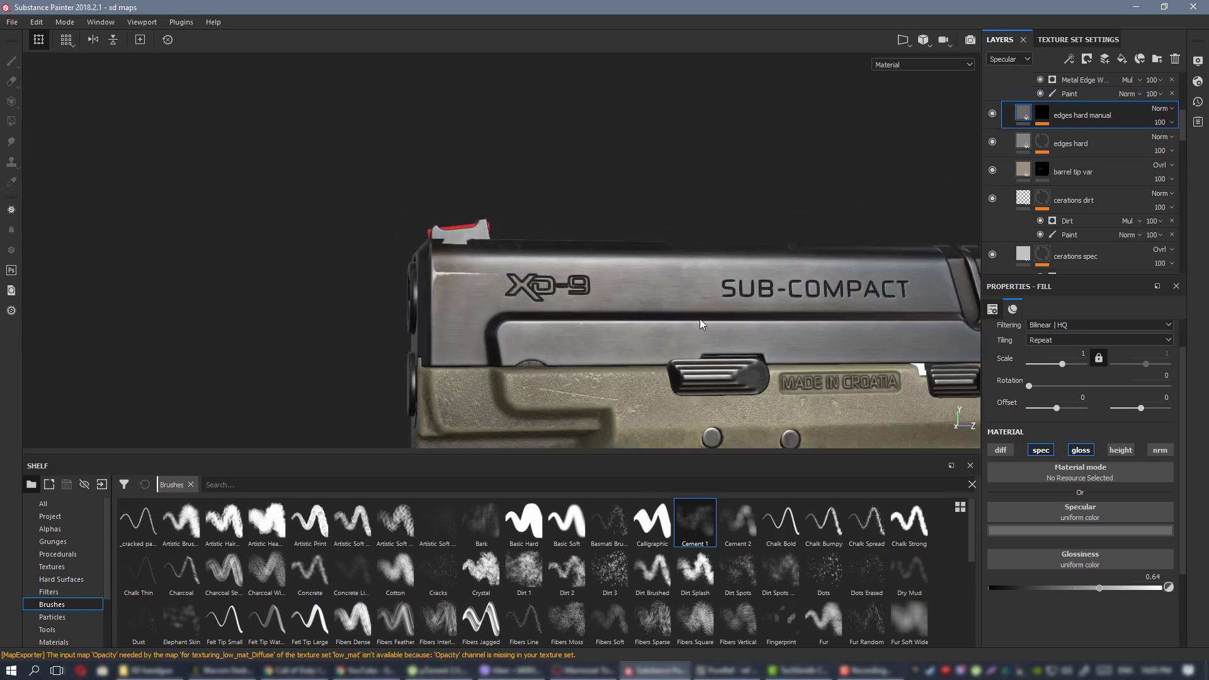
scroll(699, 324, "down", 2)
Display the Glossiness channel on the slide's XD side and lower the barrel tip var layer's glossiness to 0.3345.
left_click_drag(513, 267, 1007, 265, "alt")
right_click_drag(677, 260, 572, 258, "shift")
right_click_drag(385, 216, 558, 264, "alt")
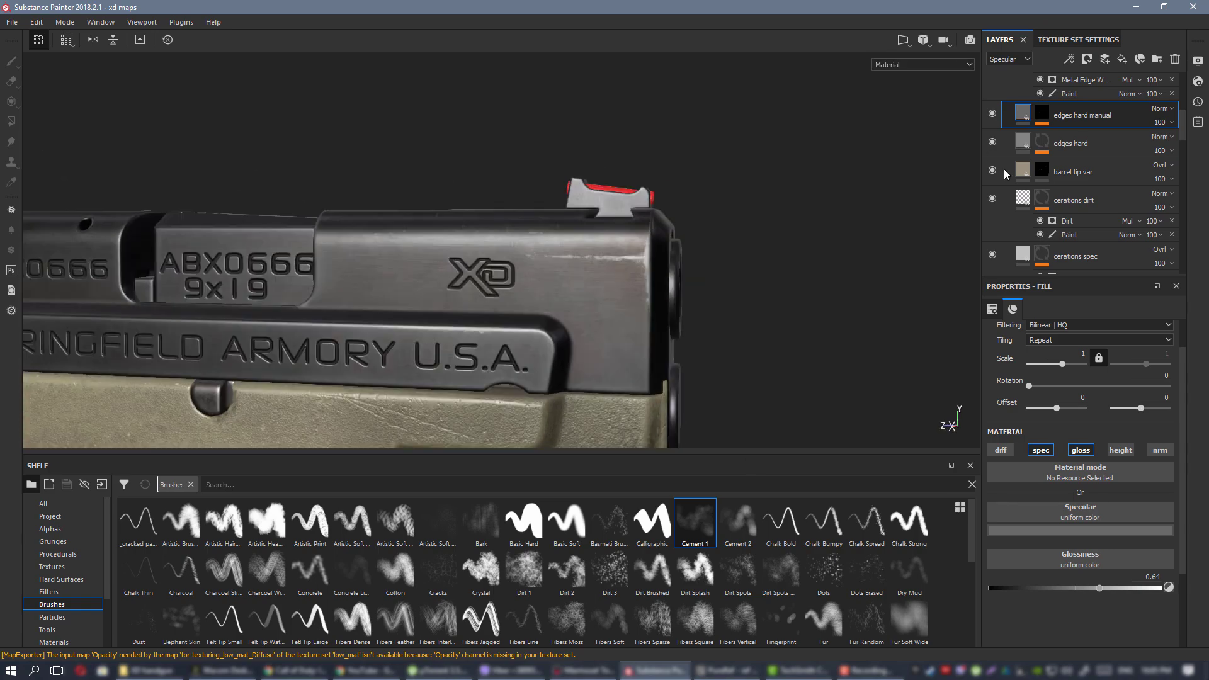
left_click(993, 171)
left_click(1007, 174)
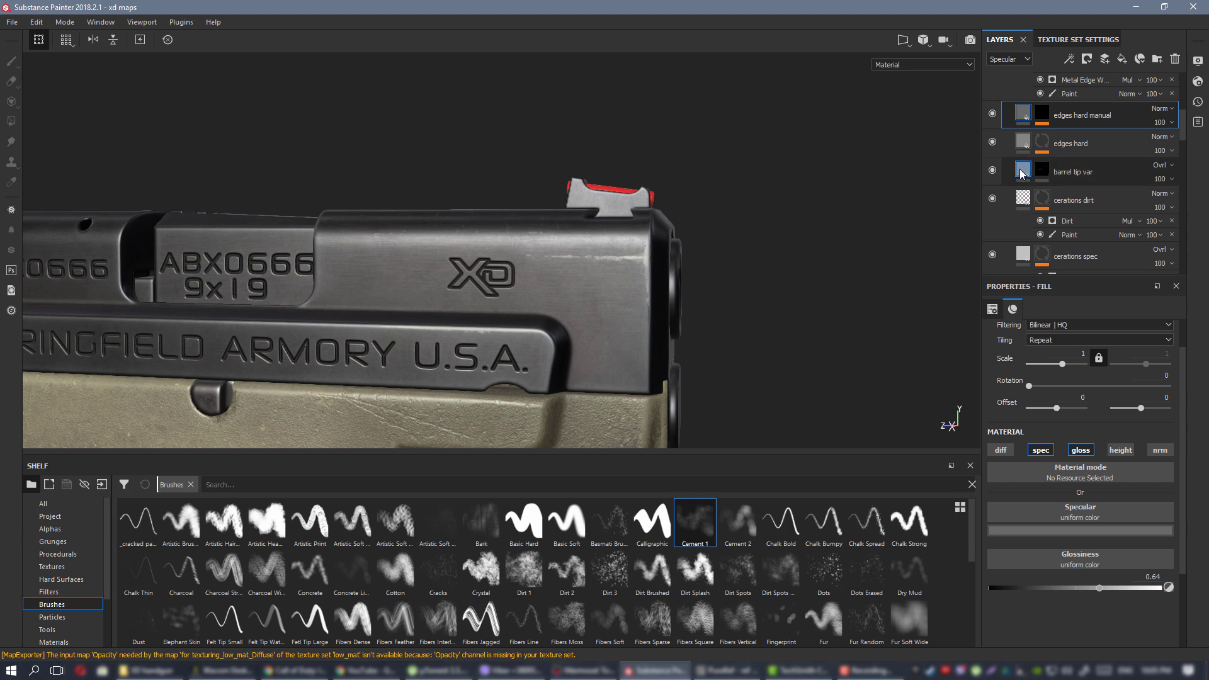
scroll(701, 263, "up", 2)
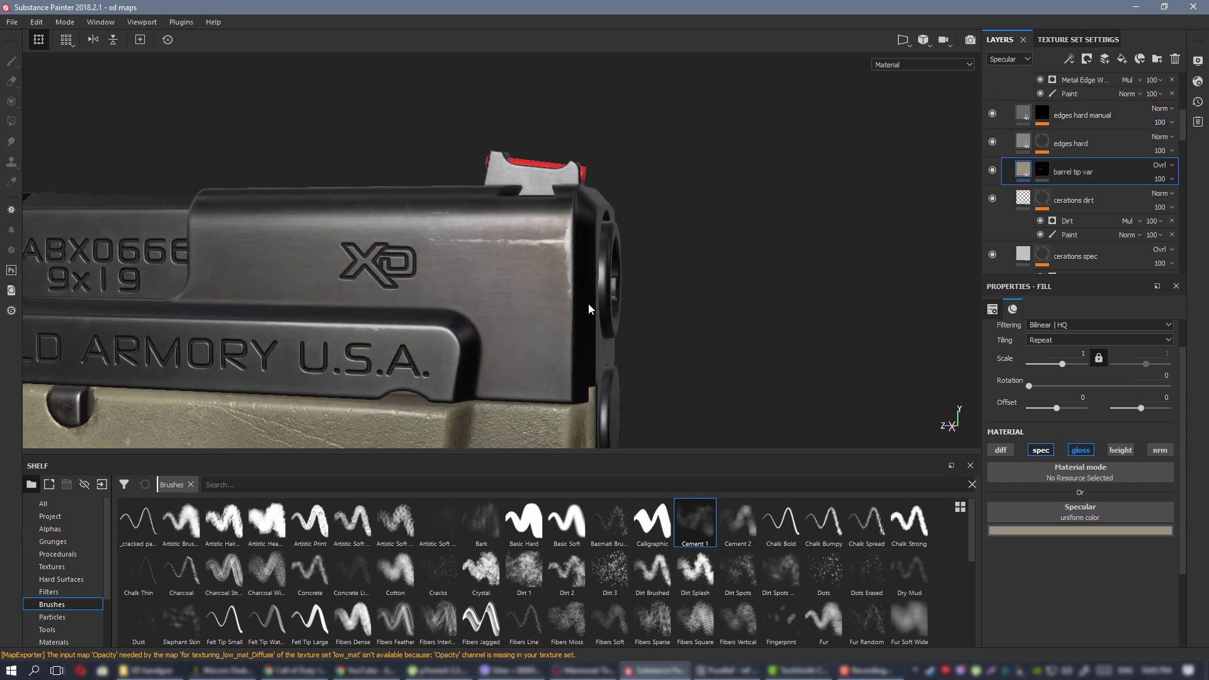
key("c")
key("c")
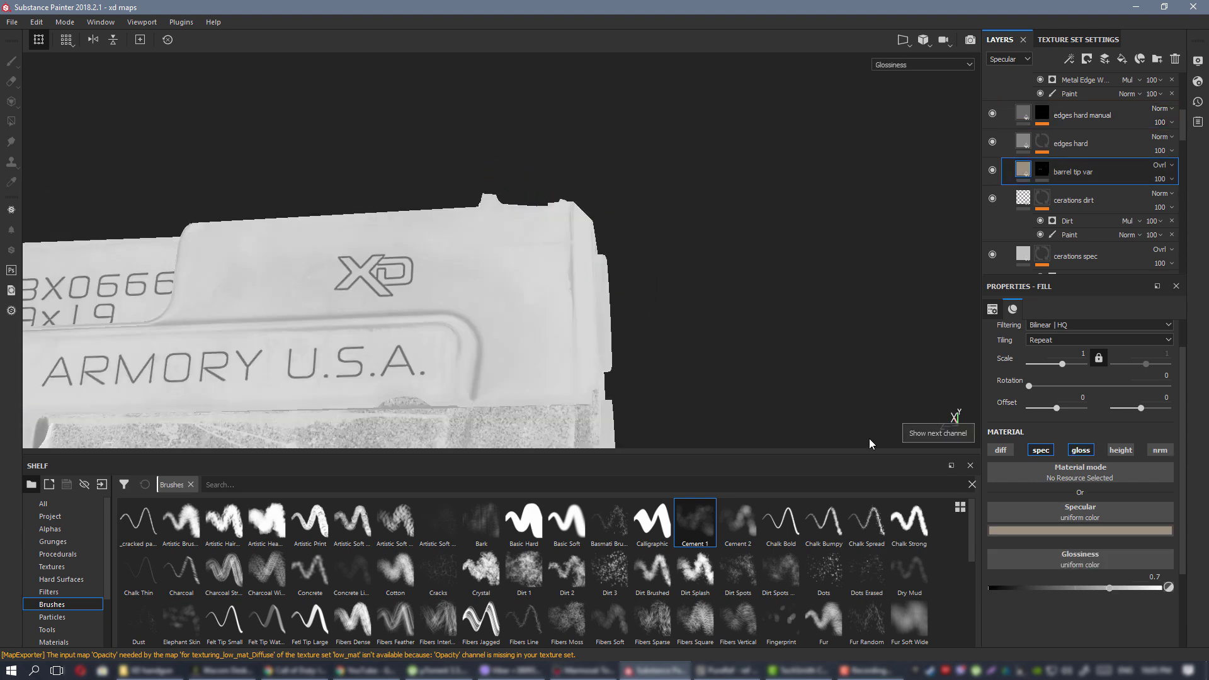
left_click_drag(1089, 587, 1045, 583)
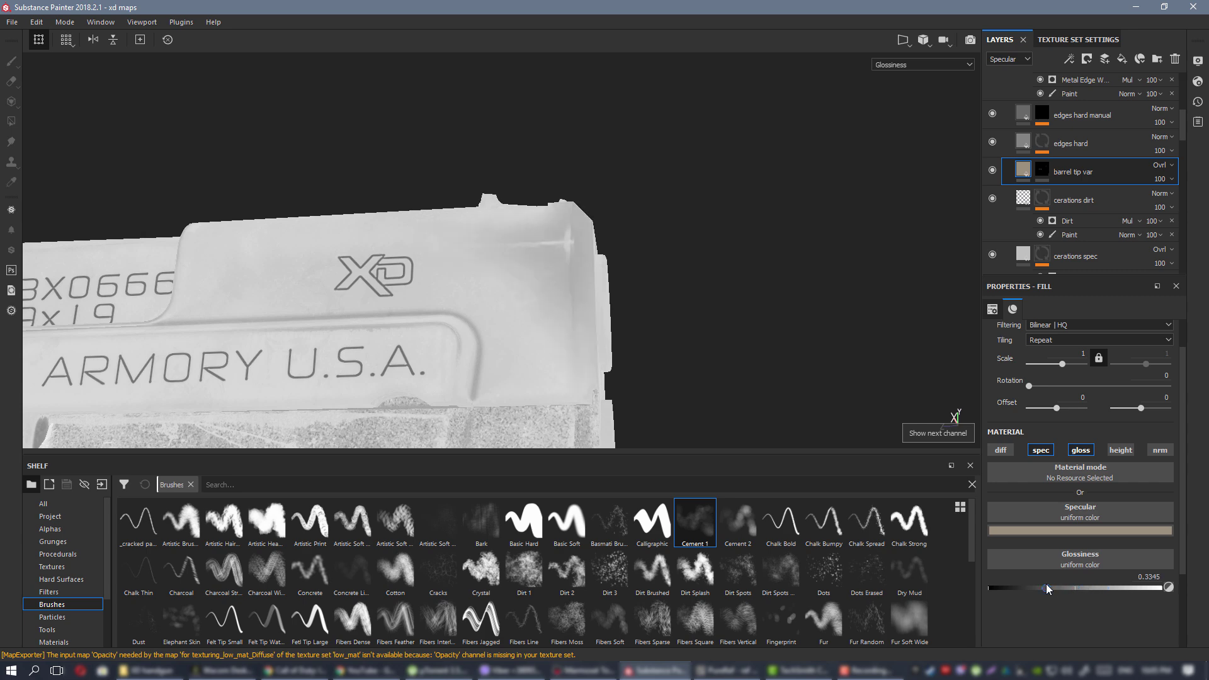
Switch the layer stack to the Glossiness channel and set the barrel tip var layer's blending mode to Overlay.
left_click(1024, 58)
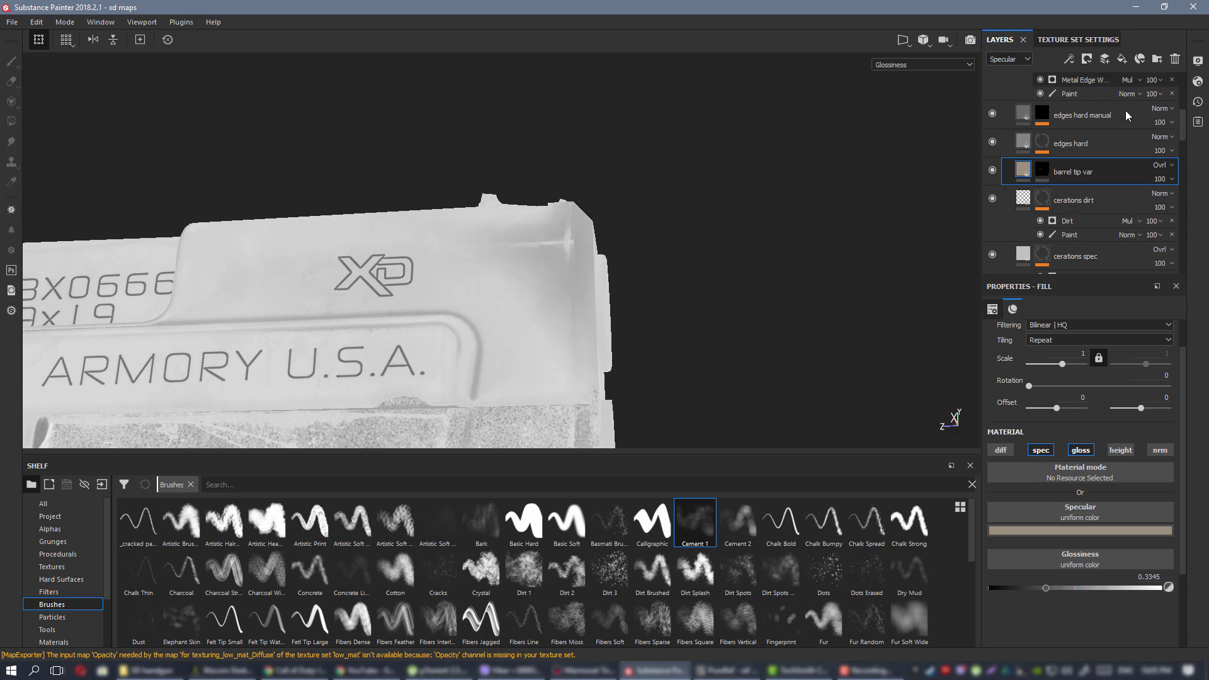
left_click(1011, 58)
left_click(1011, 89)
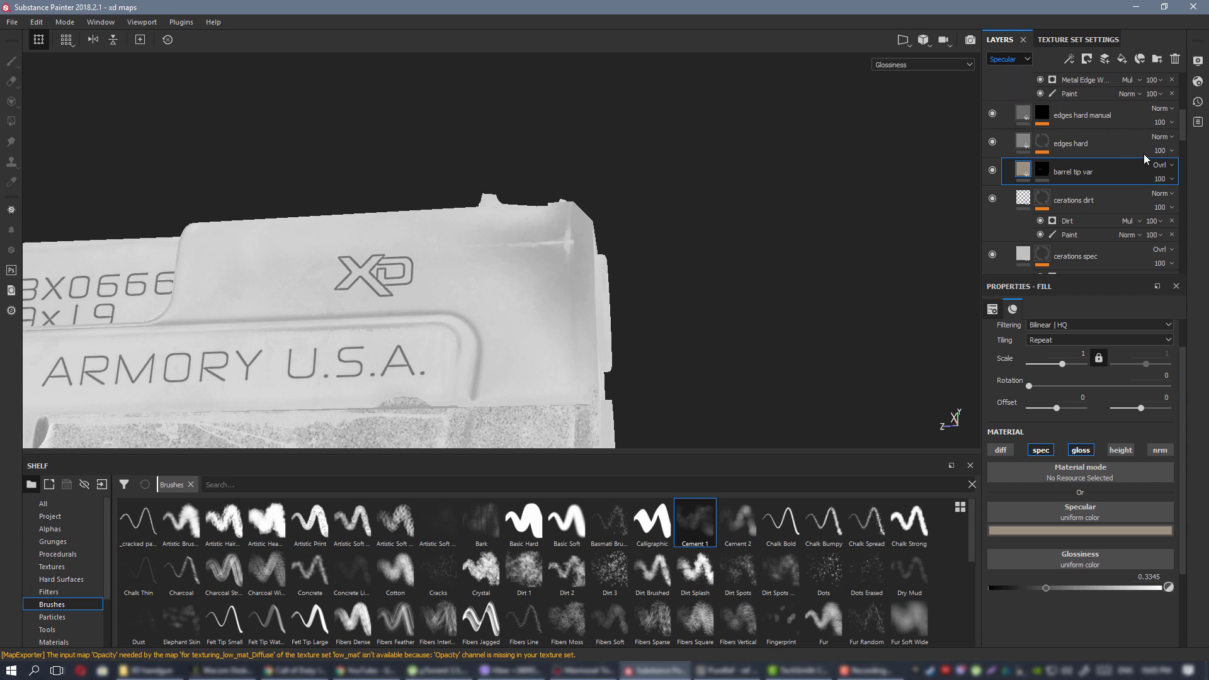
left_click(1164, 166)
left_click(1137, 355)
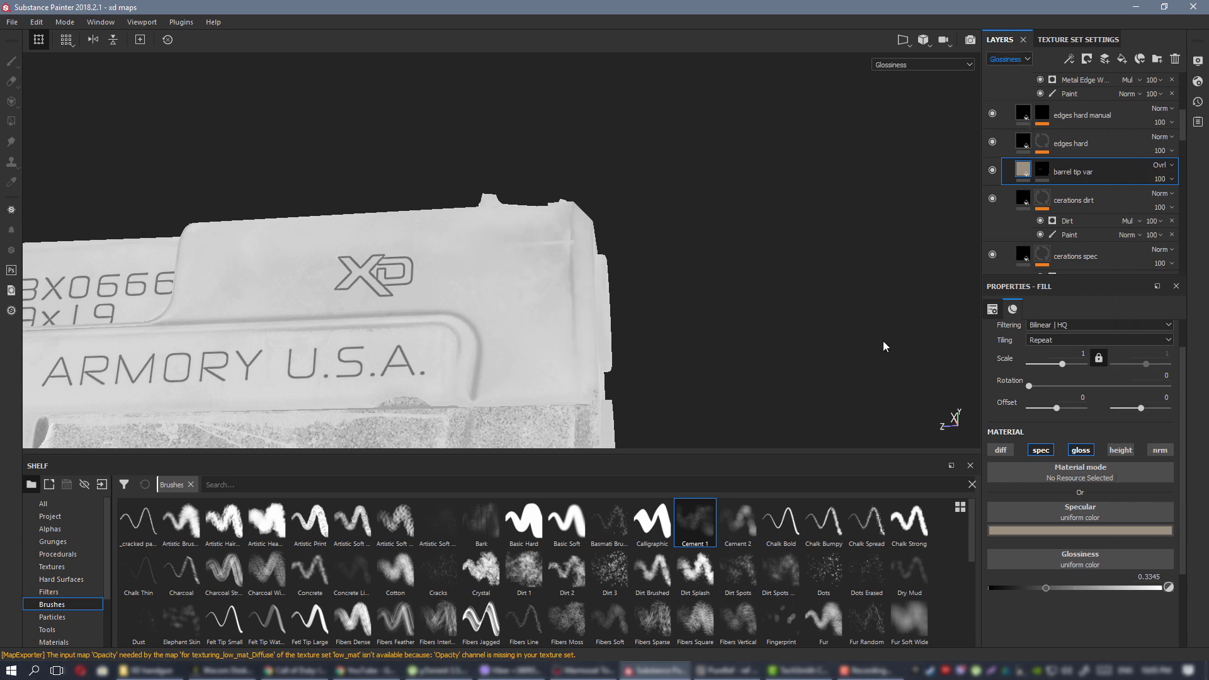
Lower the barrel tip var layer's glossiness to 0.1855, judging the muzzle end of the slide in Material view.
scroll(518, 239, "up", 2)
left_click_drag(1045, 588, 1021, 589)
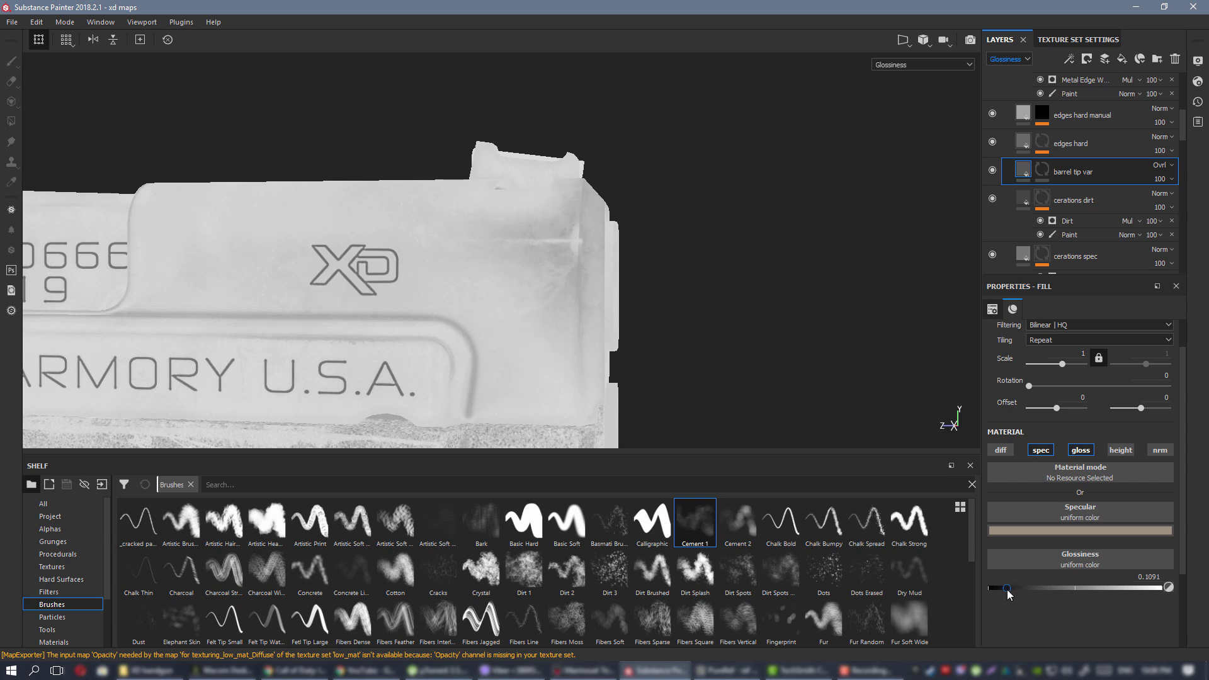
key("m")
left_click_drag(538, 333, 674, 463, "alt")
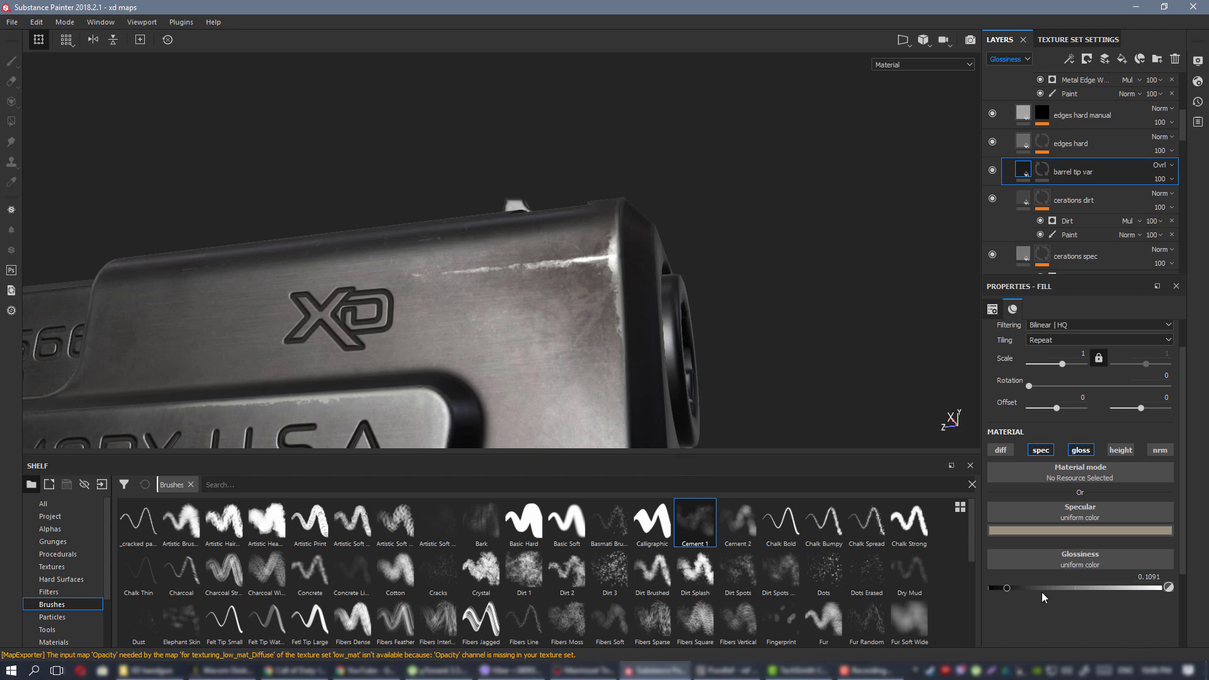
left_click_drag(1012, 589, 1020, 589)
scroll(522, 335, "down", 3)
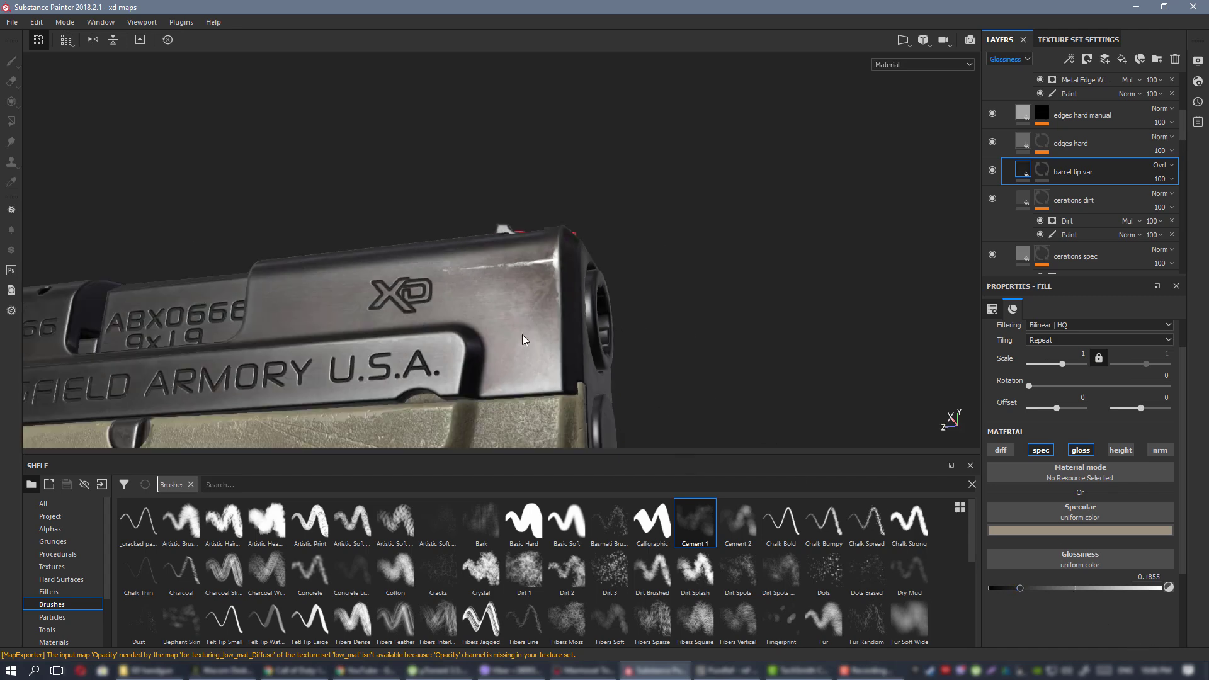
Select the barrel tip var mask, compare the layer hidden and shown on the XD-9 side, and set the eraser flow to 9.
left_click_drag(536, 307, 554, 208, "alt")
right_click_drag(478, 177, 281, 134, "alt")
left_click_drag(585, 240, 817, 205, "alt")
left_click(1037, 172)
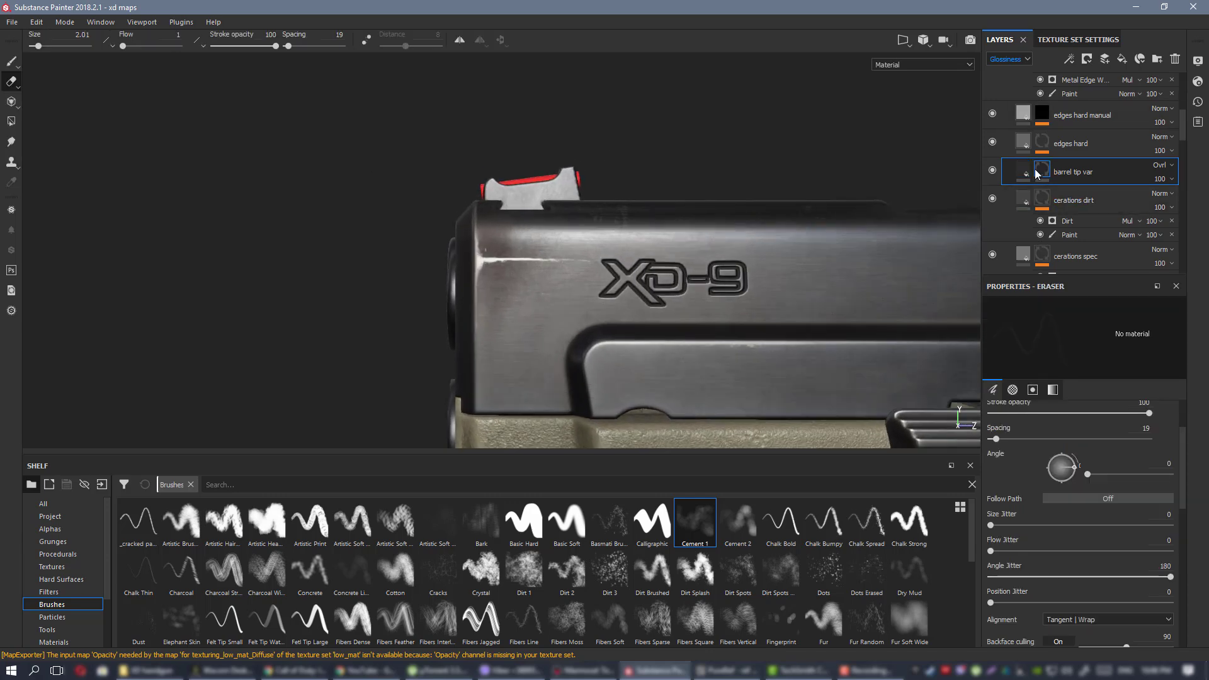
left_click_drag(557, 242, 547, 281, "alt")
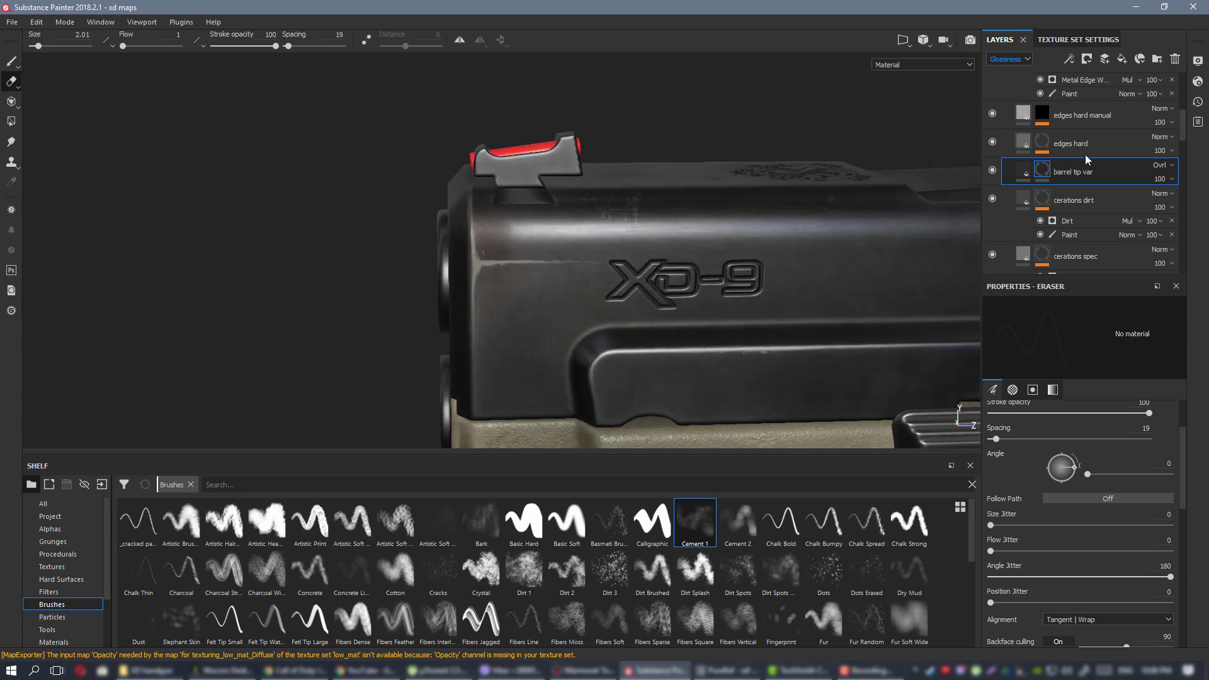
left_click(992, 171)
left_click_drag(507, 216, 503, 211, "alt")
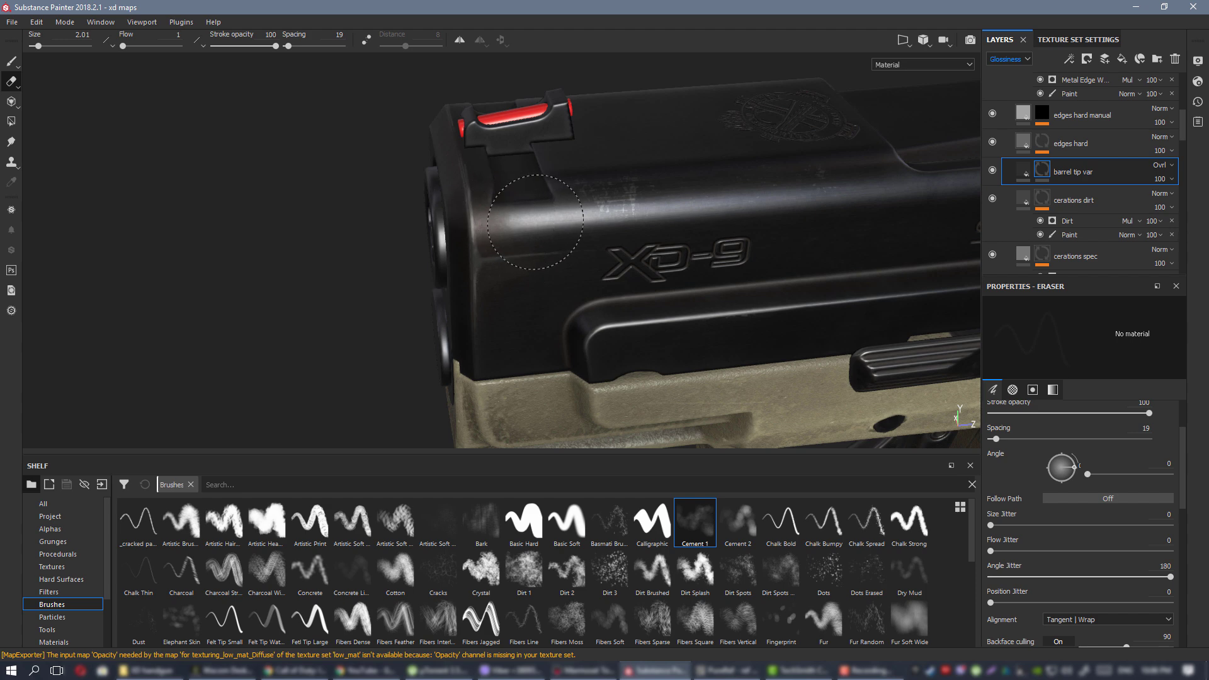
mouse_move(527, 236)
left_mouse_down("ctrl")
mouse_move(465, 157)
mouse_move(497, 209)
mouse_move(629, 218)
mouse_move(557, 220)
mouse_move(569, 234)
left_mouse_up("ctrl")
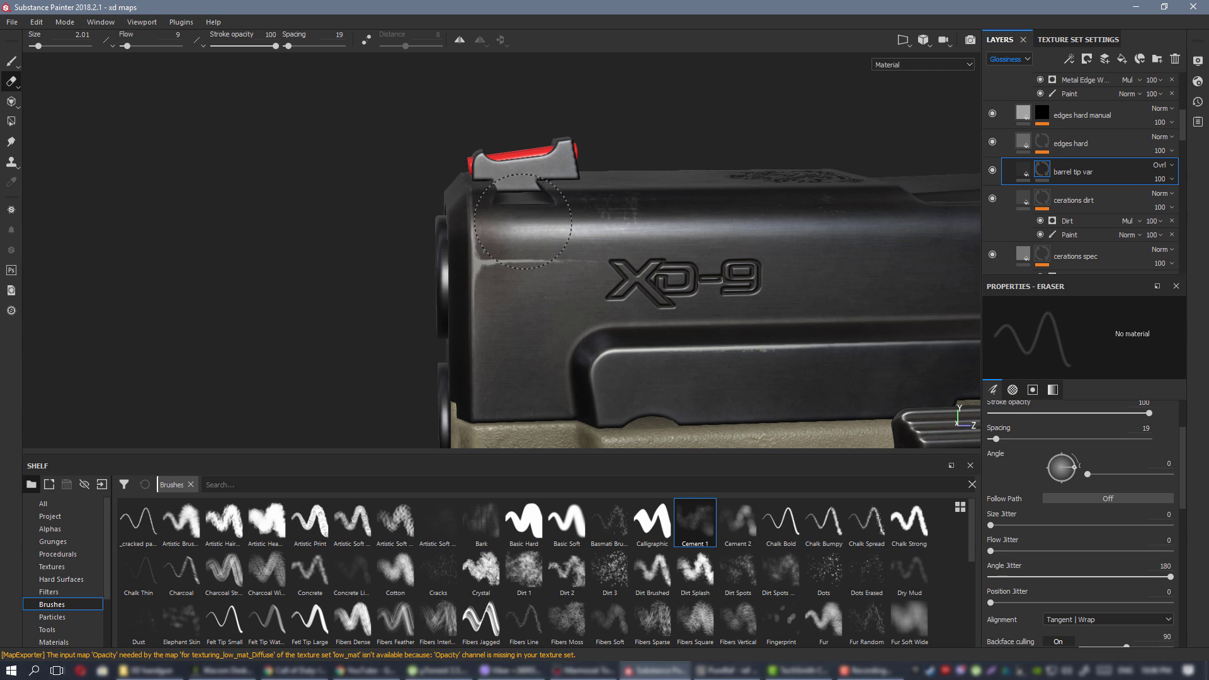
Reduce the eraser size to 1.16 and erase the barrel tip var mask on the muzzle face beside the barrel opening.
right_click_drag(704, 270, 669, 274, "alt")
left_click_drag(669, 275, 674, 243, "alt")
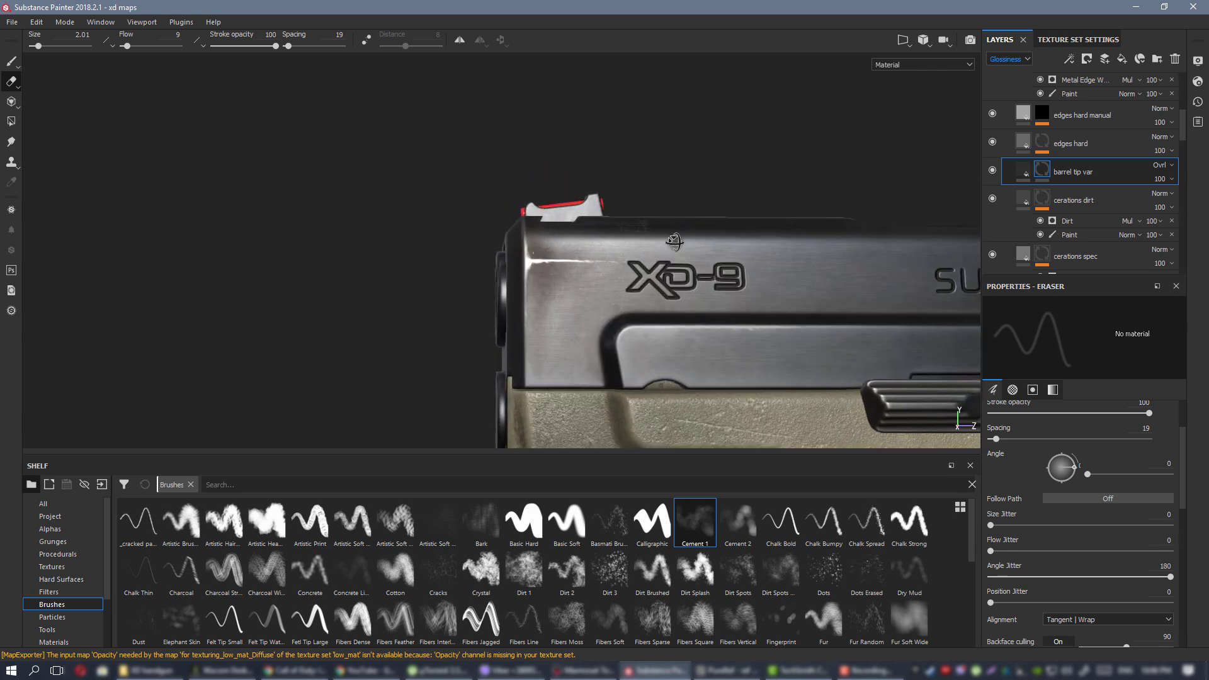
right_click_drag(587, 320, 562, 318, "alt")
middle_click_drag(562, 318, 513, 283, "alt")
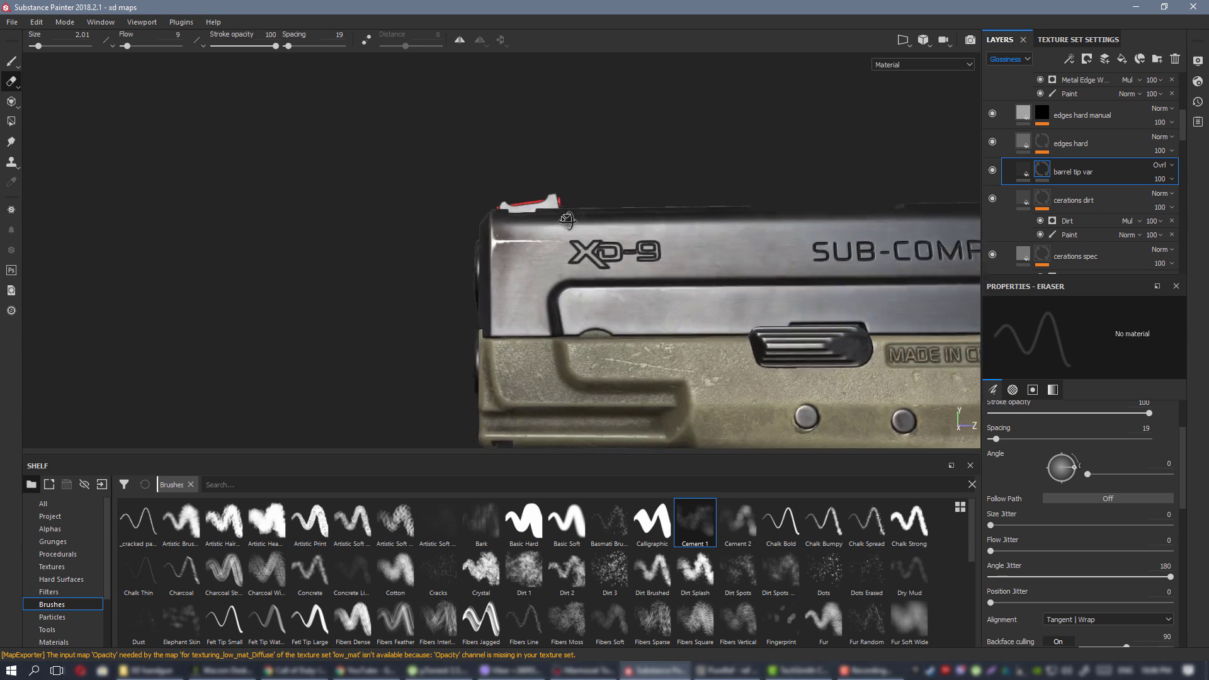
mouse_move(542, 270)
left_mouse_down("alt")
mouse_move(732, 238)
mouse_move(618, 237)
mouse_move(686, 246)
left_mouse_up("alt")
scroll(583, 351, "up", 5)
right_click_drag(417, 218, 390, 218, "ctrl")
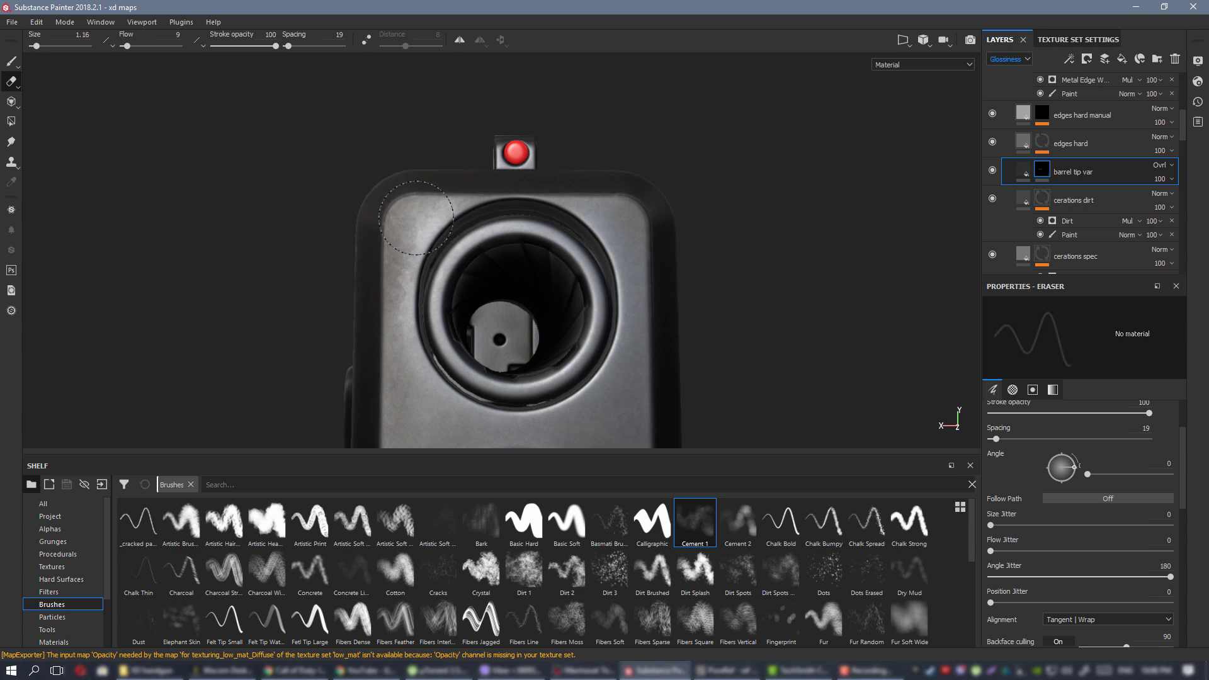
mouse_move(406, 252)
left_mouse_down()
mouse_move(406, 286)
mouse_move(415, 280)
left_mouse_up()
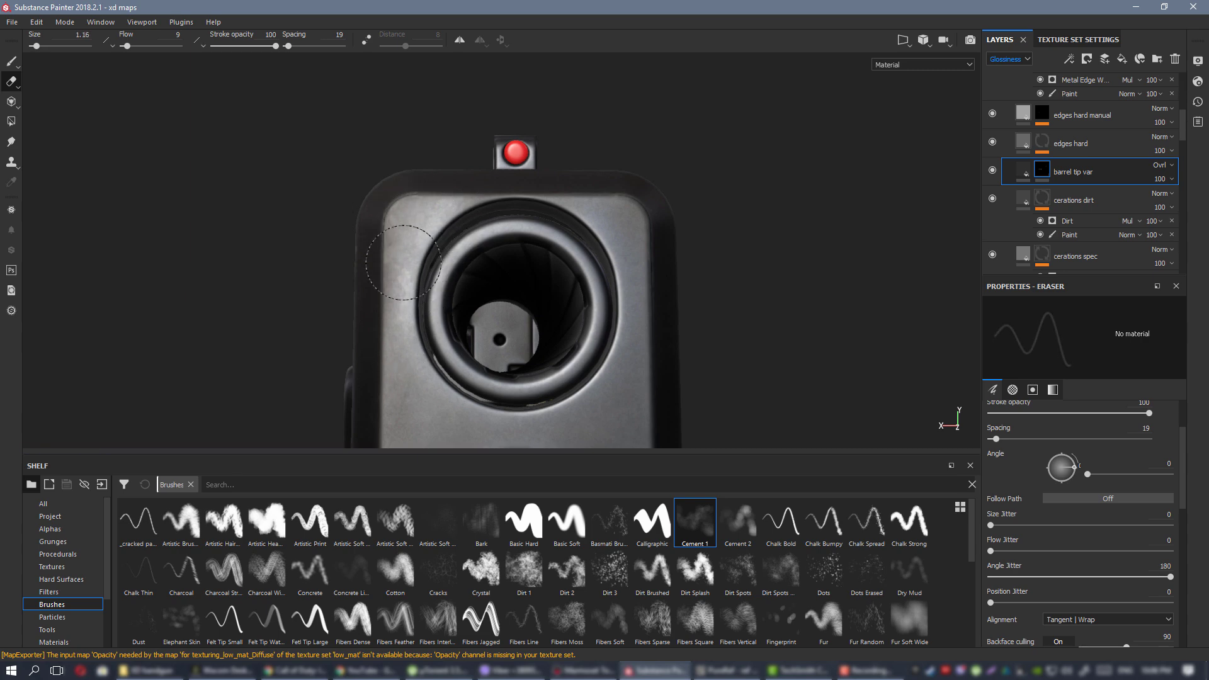
Switch to the paint brush at flow 8, inspect the barrel tip var mask on the muzzle face, and display the Specular channel.
left_click(11, 61)
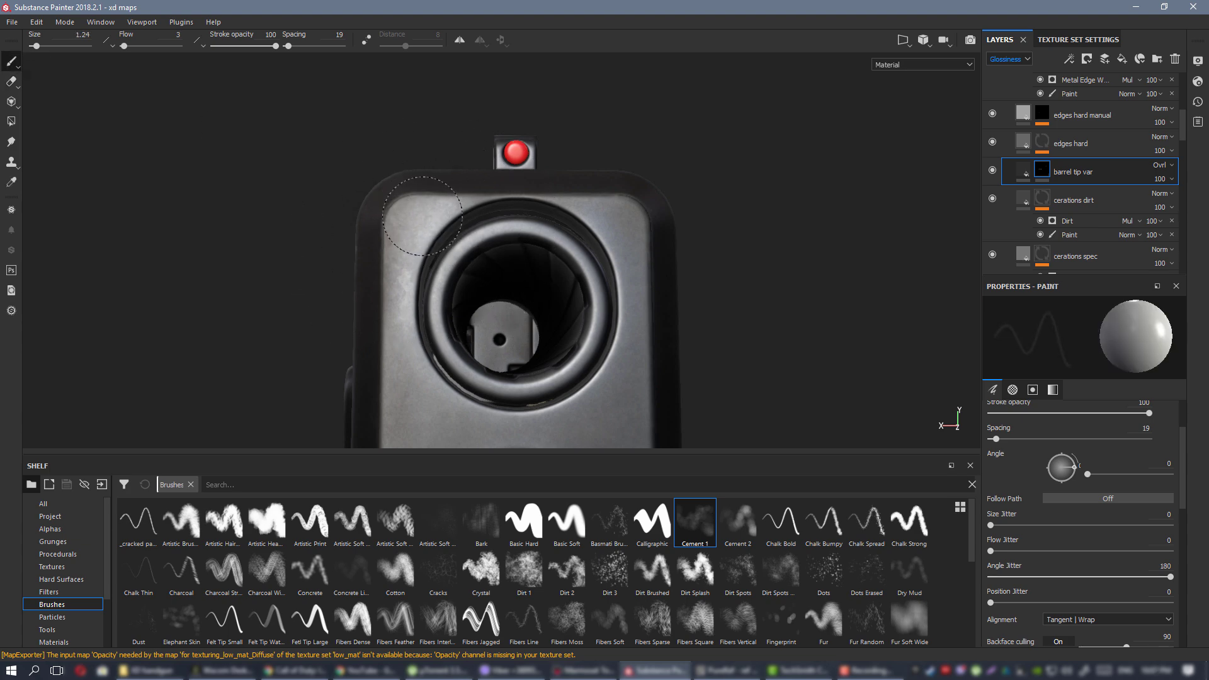
left_click_drag(422, 215, 424, 217, "ctrl")
key("c")
key("c")
key("c")
key("c")
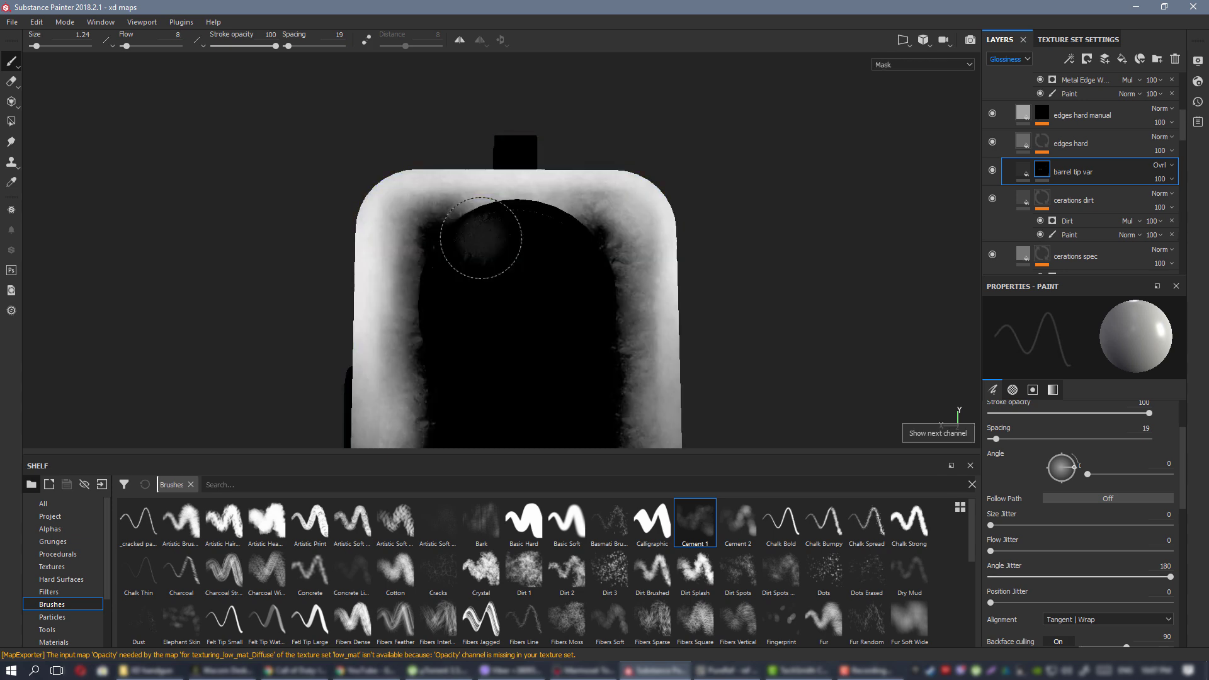
key("c")
key("c")
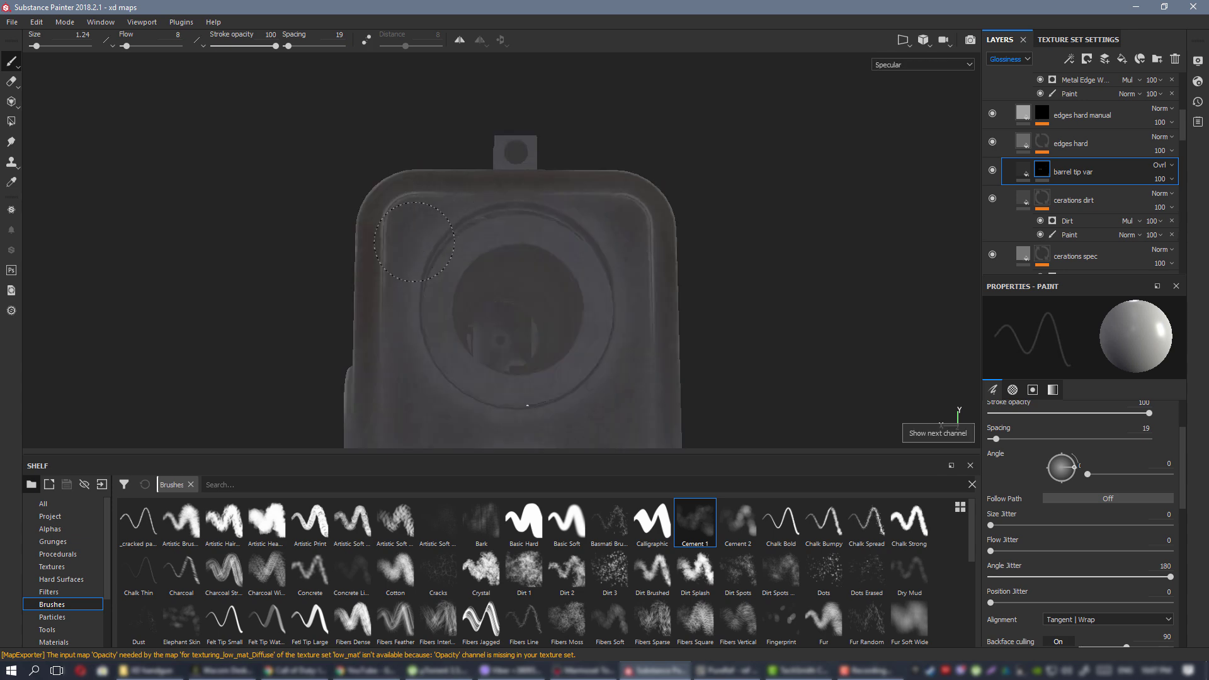
Paint the barrel tip var mask around the barrel opening on the front face of the separate slide.
left_click_drag(462, 204, 549, 388, "alt")
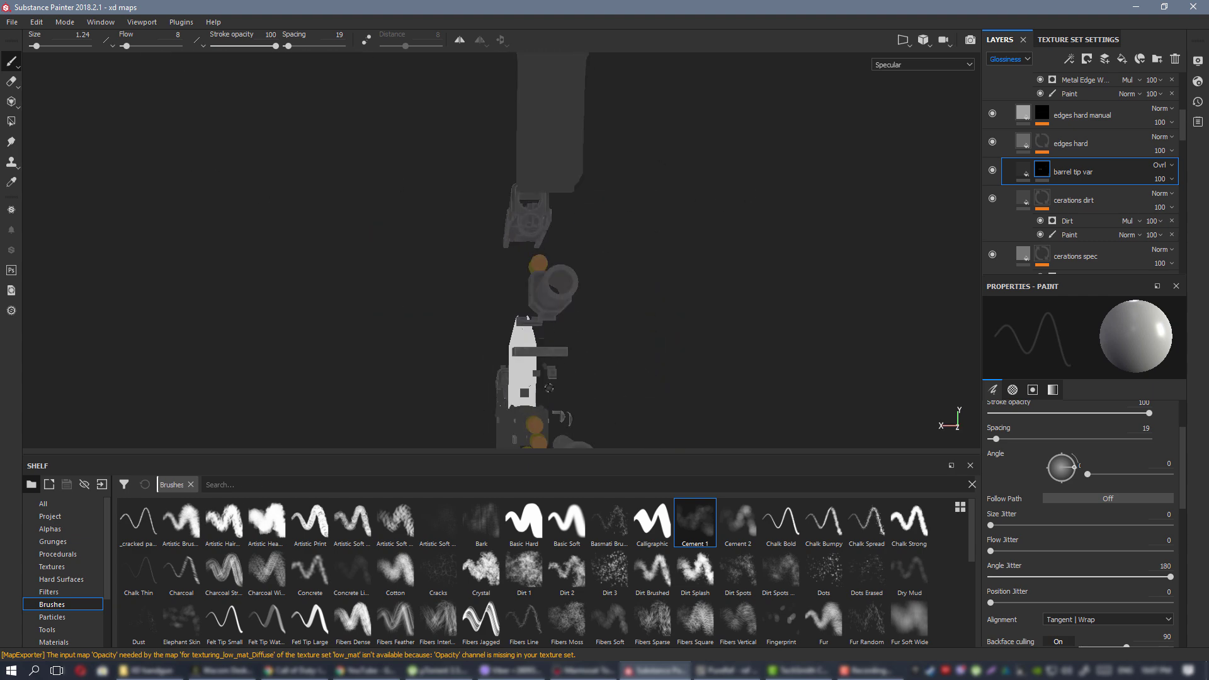
right_click_drag(513, 227, 601, 144, "alt")
right_click_drag(523, 176, 588, 151, "alt")
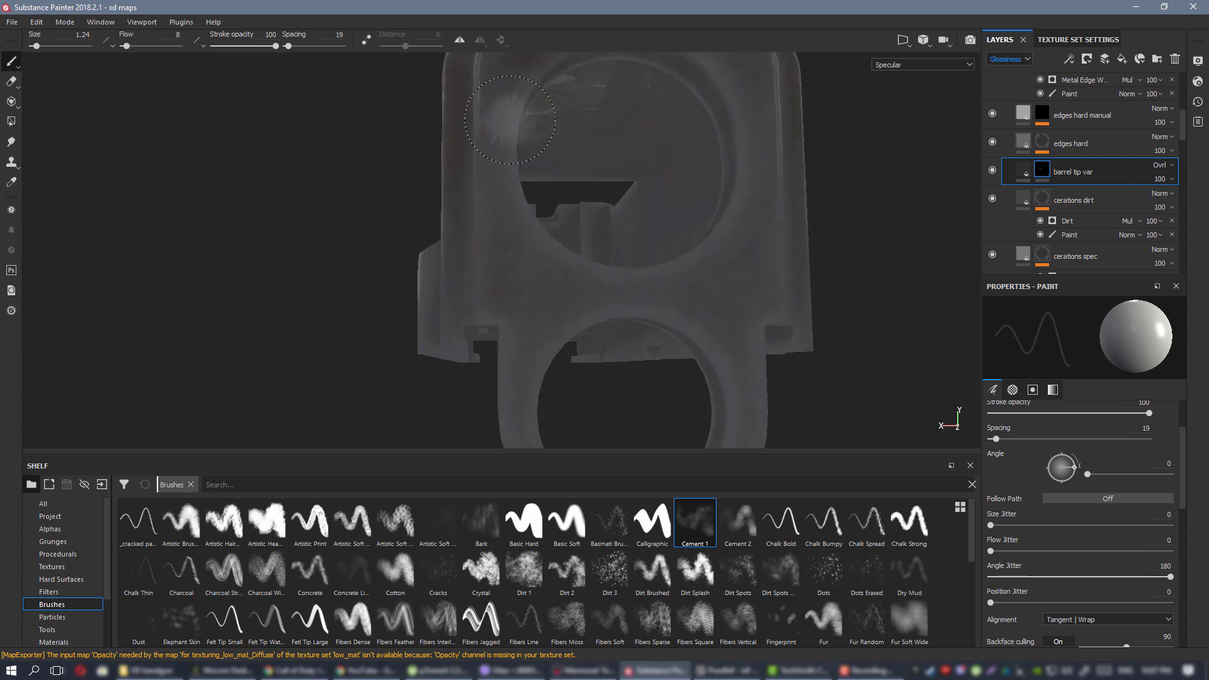
middle_click_drag(508, 123, 513, 211, "alt")
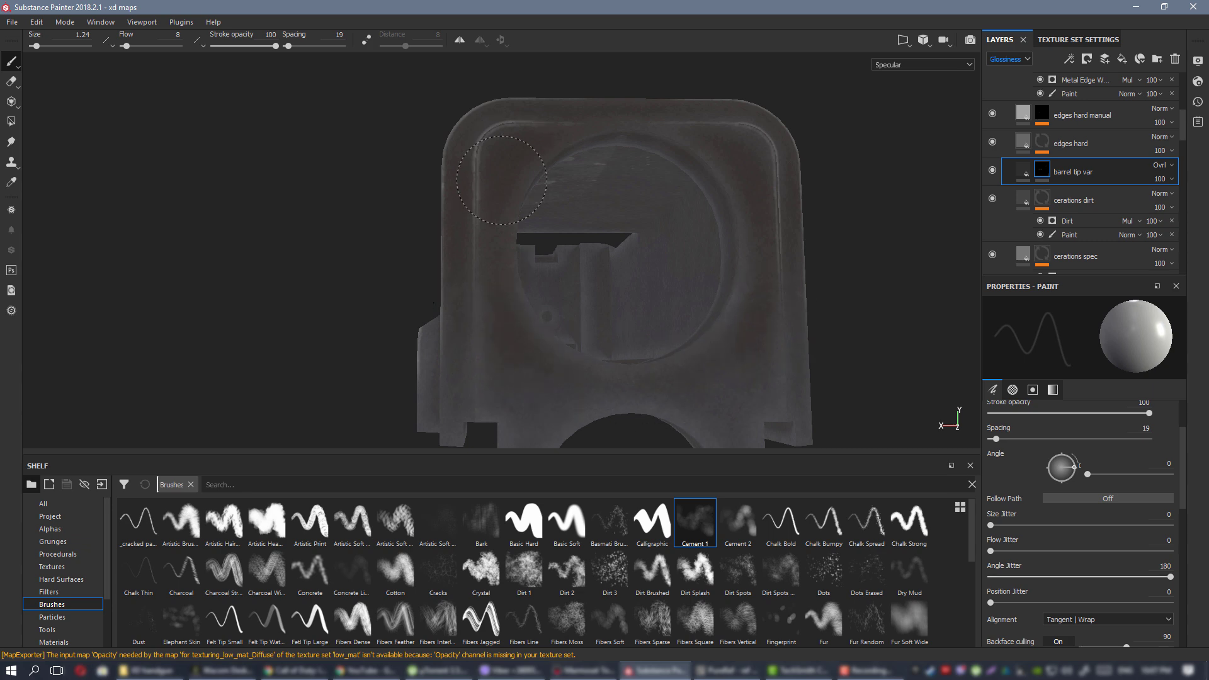
left_click_drag(643, 358, 691, 302, "alt")
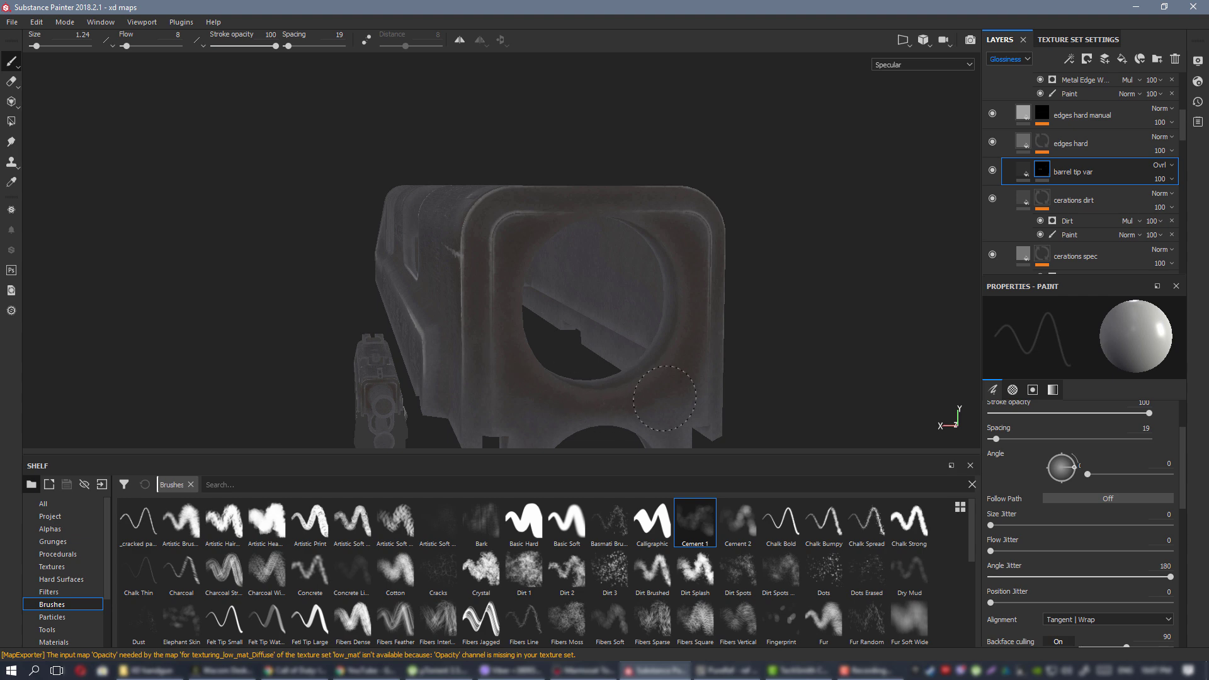
left_click_drag(664, 398, 639, 197, "alt")
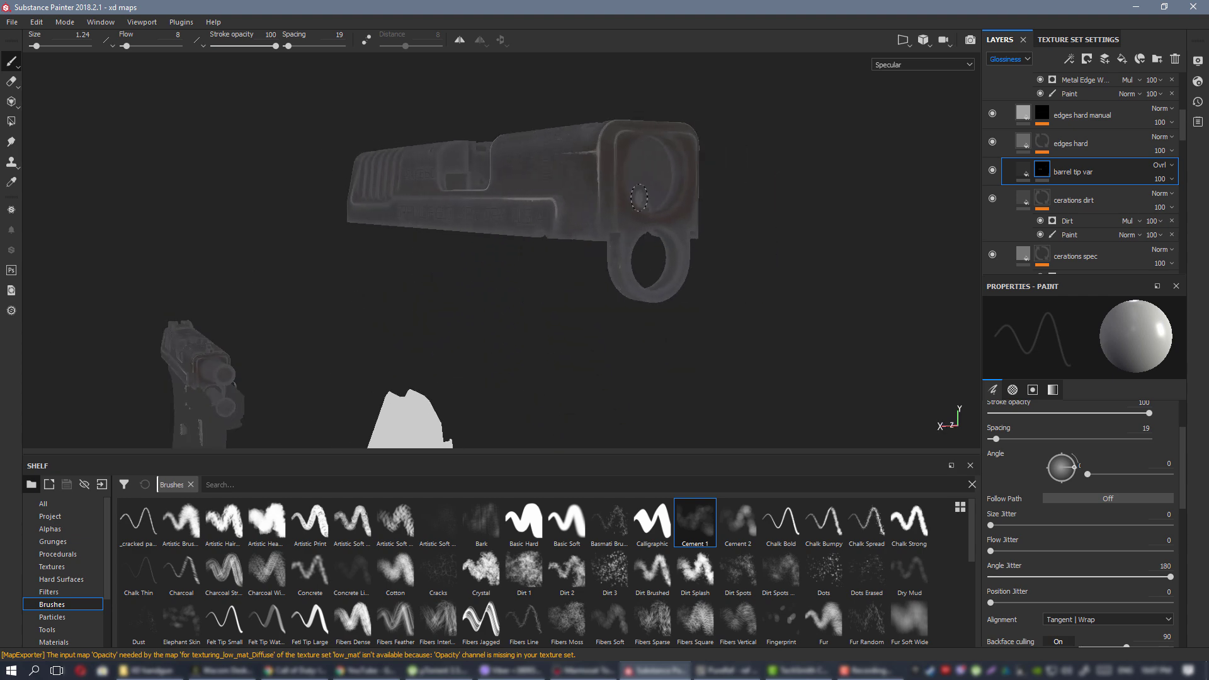
Examine the separate slide's front face up close in Material view.
key("m")
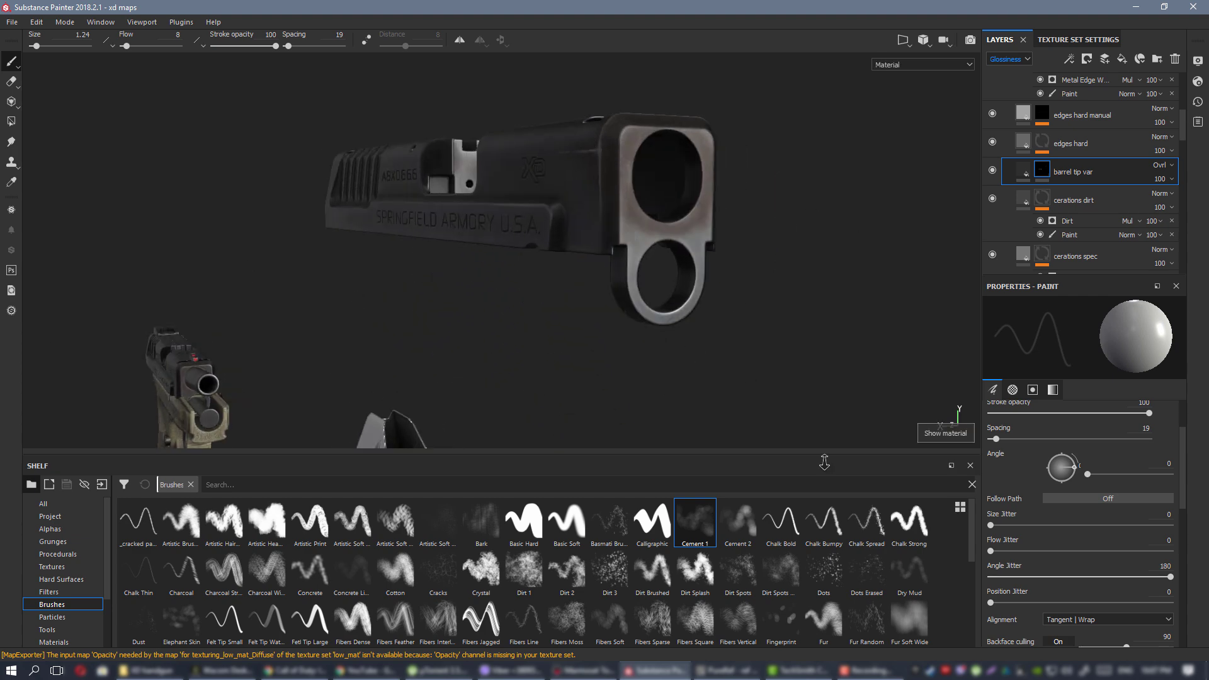
right_click_drag(824, 463, 781, 315, "alt")
middle_click_drag(756, 214, 560, 262, "alt")
mouse_move(557, 271)
left_mouse_down("alt")
mouse_move(467, 252)
mouse_move(504, 246)
mouse_move(530, 271)
left_mouse_up("alt")
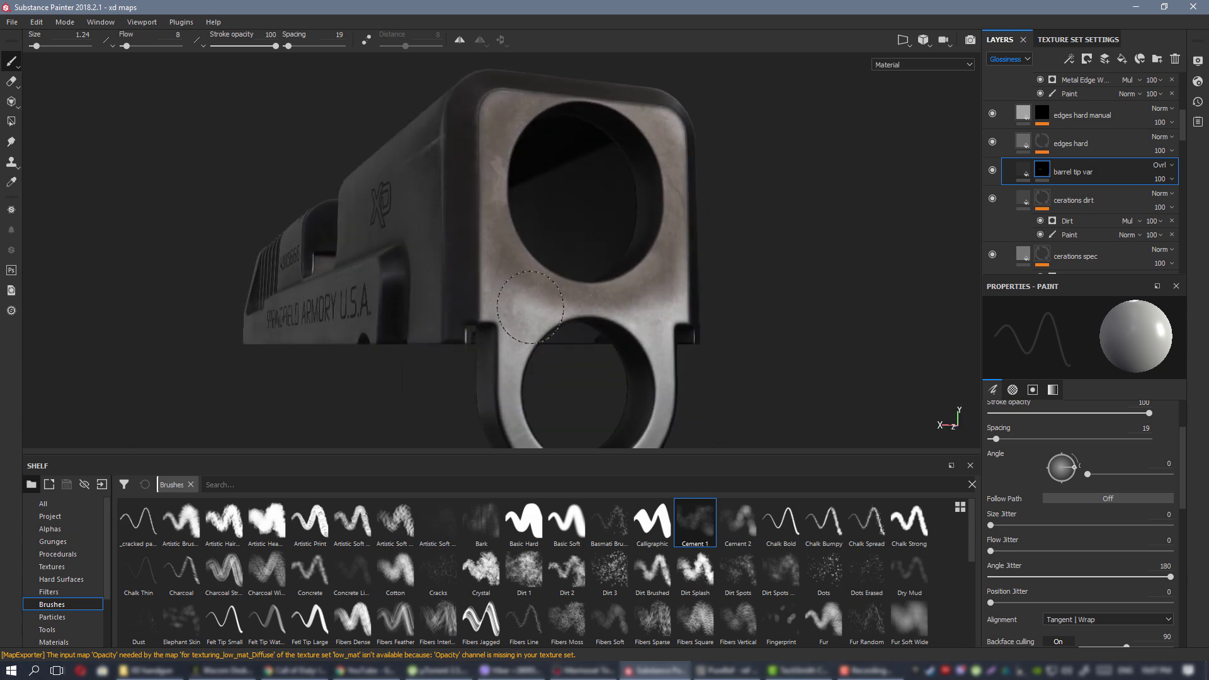
Set the brush size to 2.1 and examine the assembled pistol's muzzle face in Material view.
right_click_drag(523, 282, 554, 281, "ctrl")
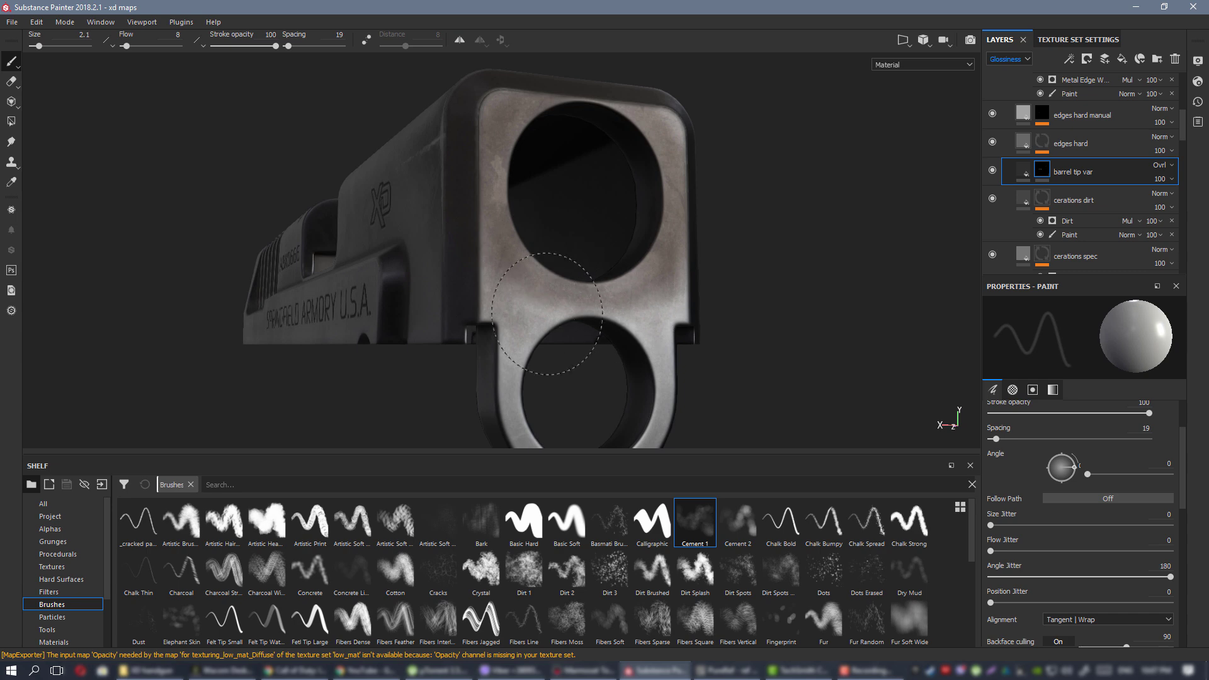
scroll(514, 313, "down", 10)
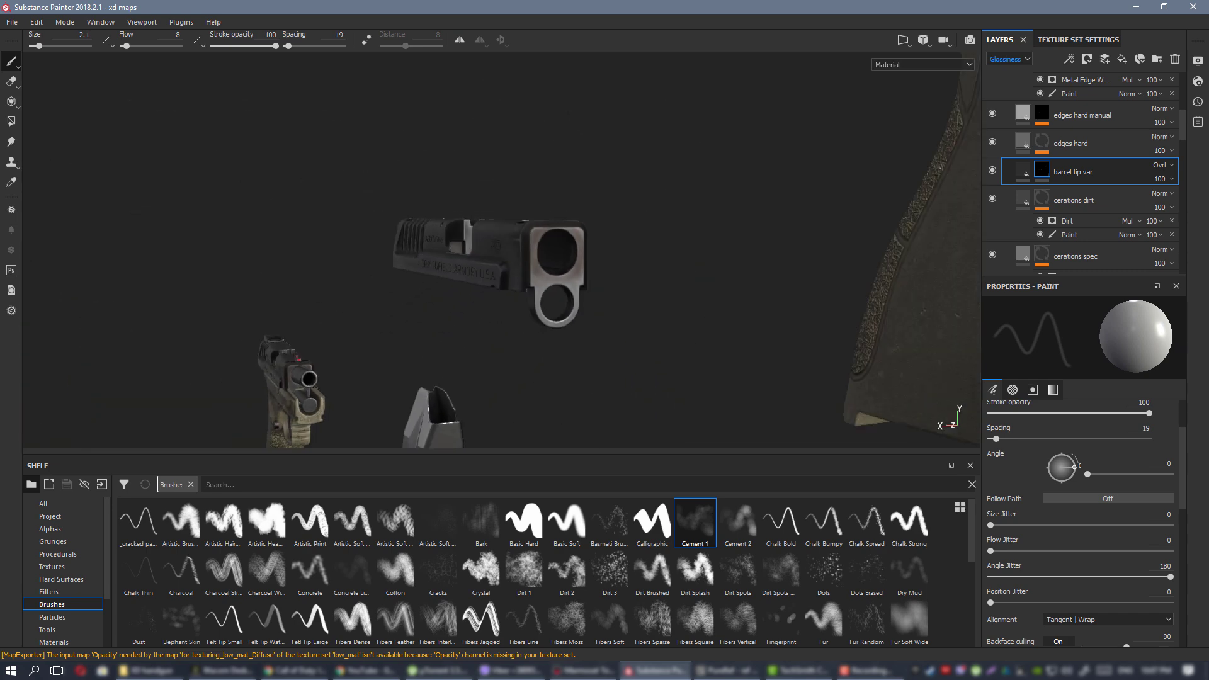
scroll(543, 323, "down", 3)
middle_click_drag(566, 396, 542, 202, "alt")
right_click_drag(542, 202, 512, 32, "alt")
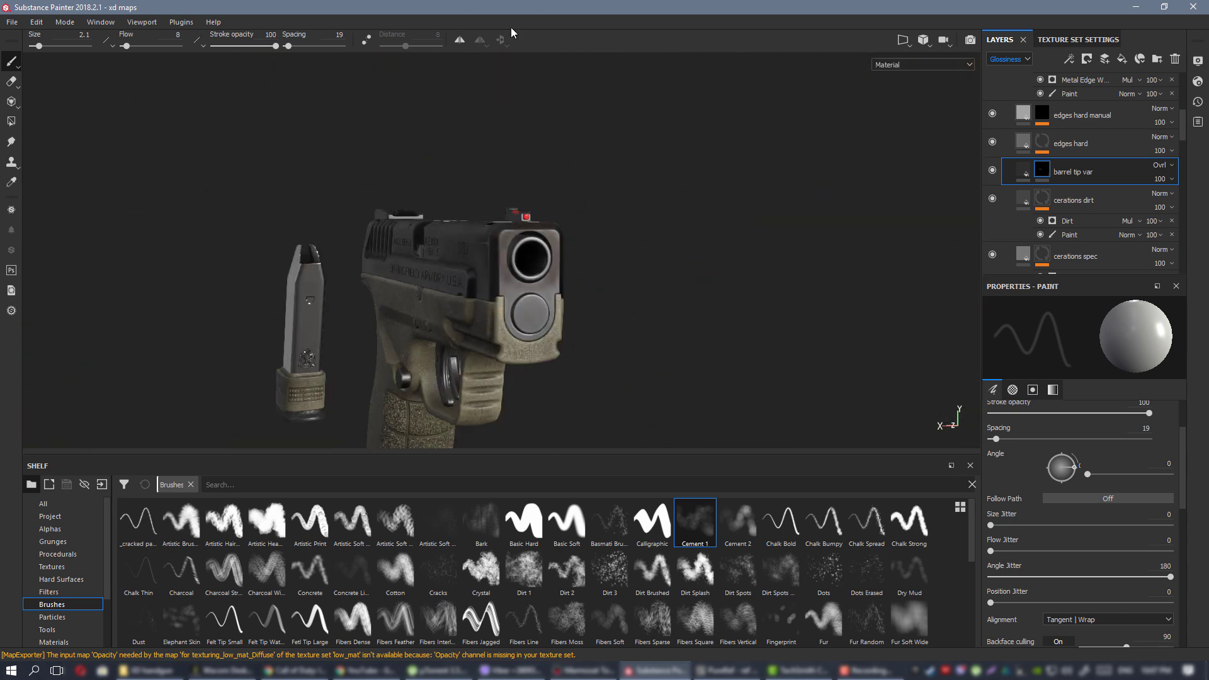
scroll(488, 303, "up", 2)
left_click_drag(488, 303, 408, 220, "alt")
scroll(537, 172, "up", 3)
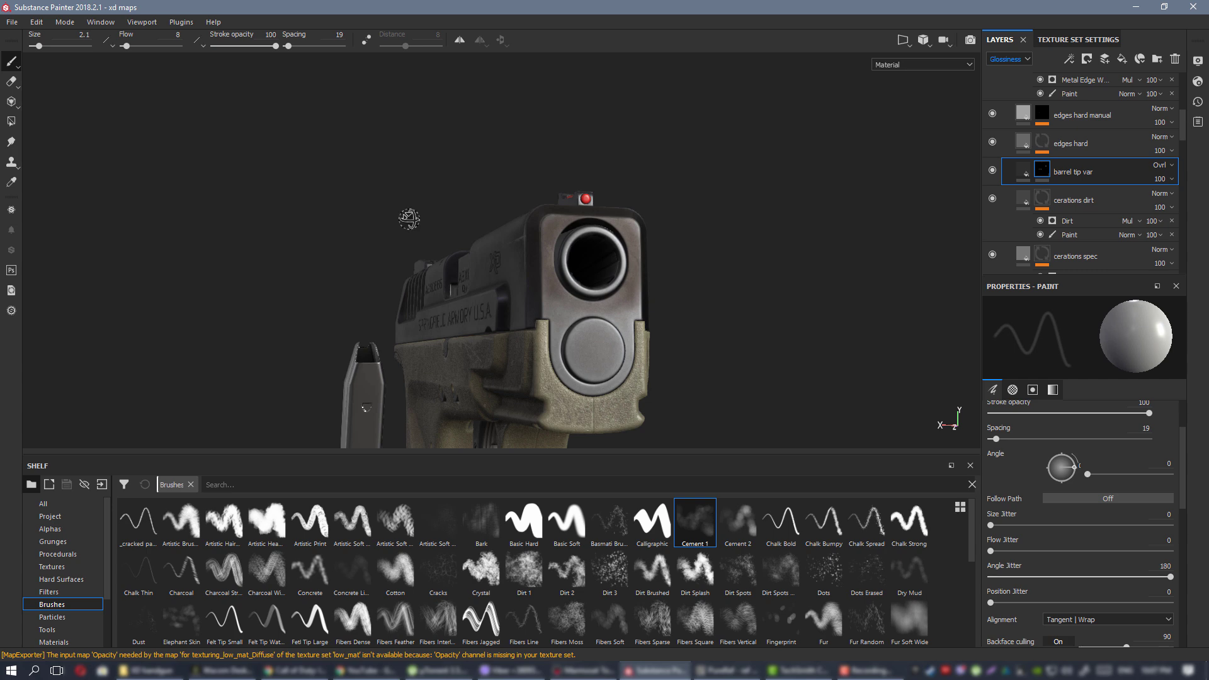
scroll(538, 236, "up", 3)
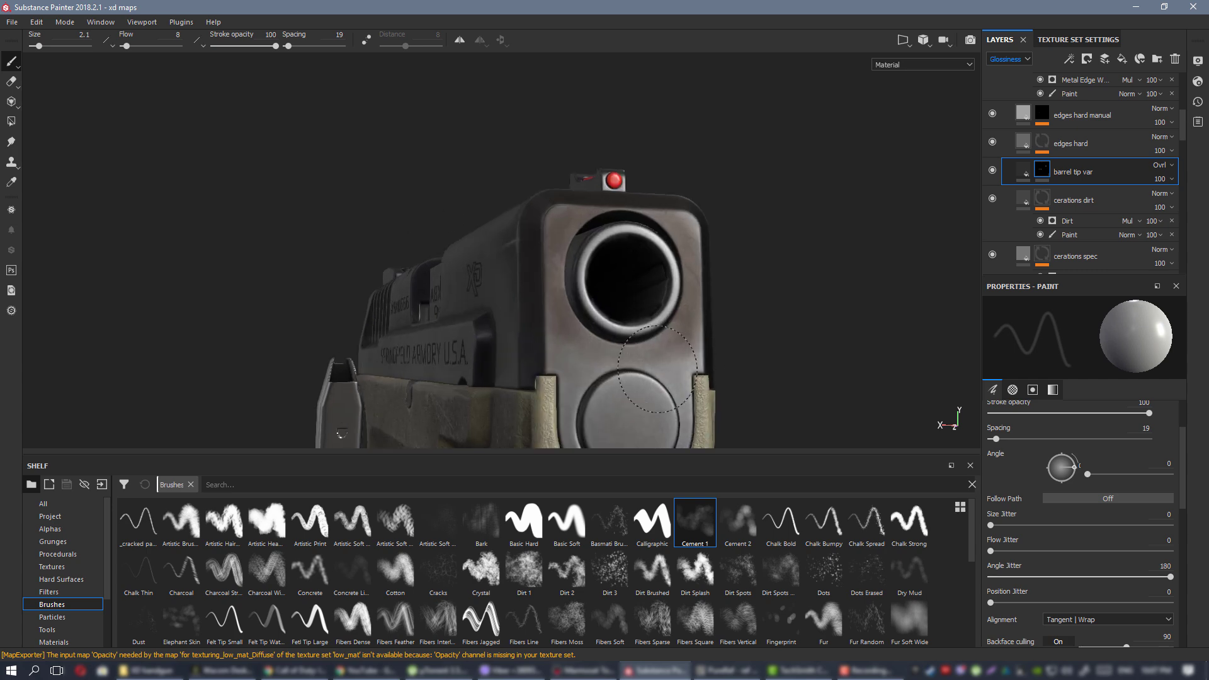
scroll(666, 377, "down", 2)
left_click_drag(627, 274, 712, 275, "alt")
Compare the muzzle's Specular channel with the barrel tip var layer hidden and shown.
key("c")
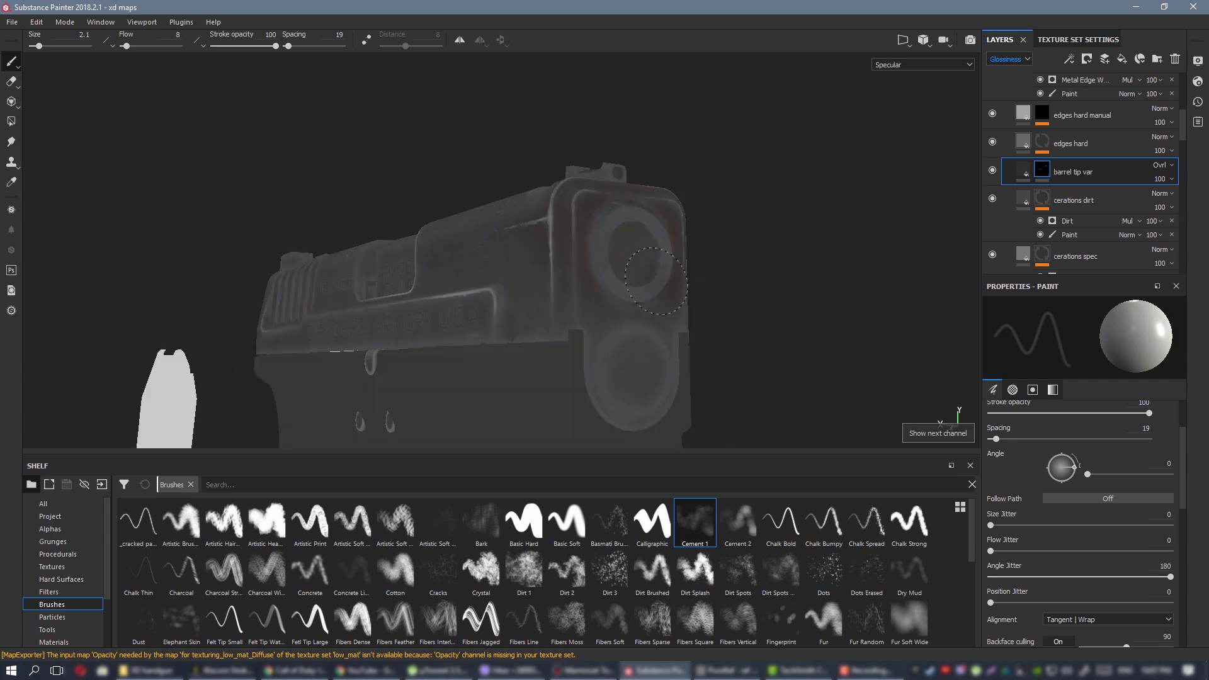
scroll(714, 343, "up", 2)
mouse_move(718, 352)
left_mouse_down("alt")
mouse_move(887, 372)
mouse_move(718, 355)
mouse_move(632, 275)
left_mouse_up("alt")
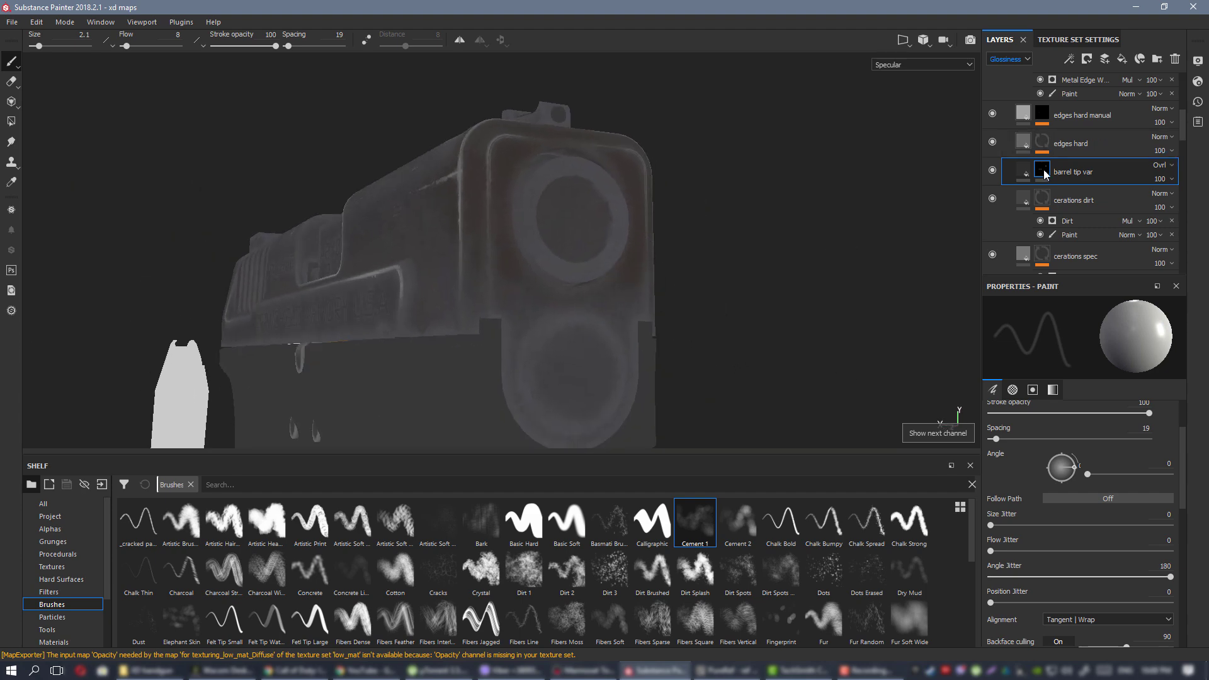
left_click(992, 169)
left_click(992, 169)
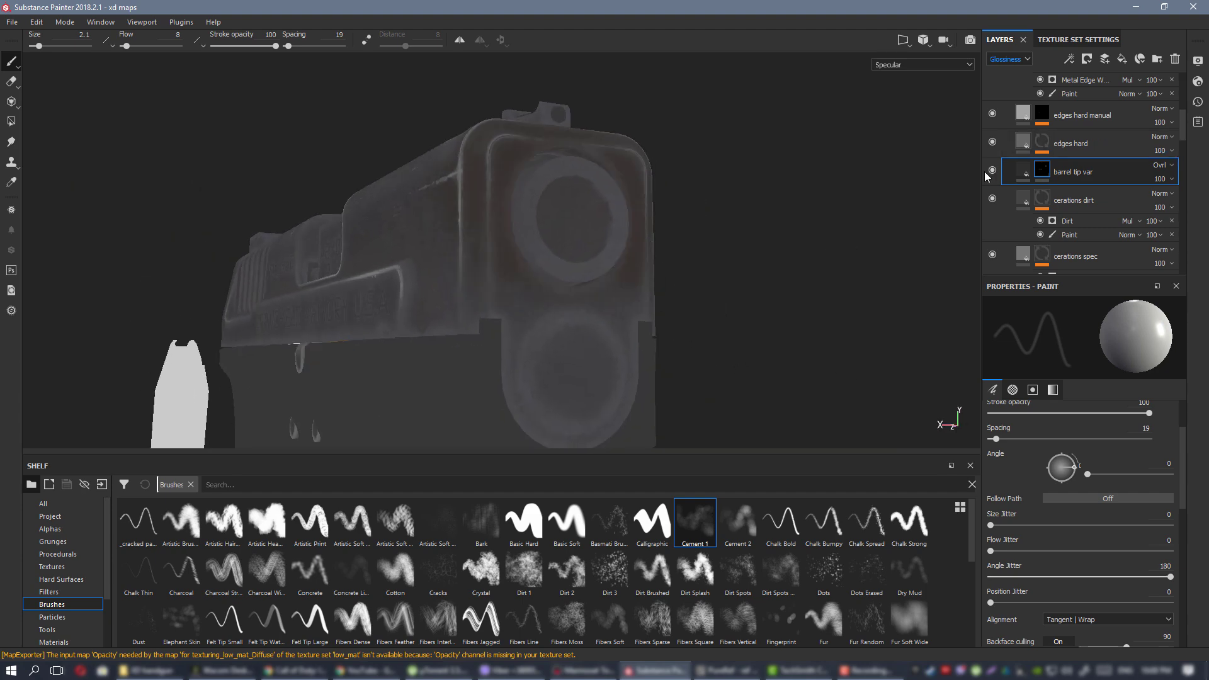
mouse_move(414, 166)
left_mouse_down("alt")
mouse_move(618, 197)
mouse_move(432, 185)
mouse_move(771, 151)
left_mouse_up("alt")
Duplicate the barrel tip var layer and add a Levels effect to the copy's mask with the input black point at 0.648.
right_click(1083, 176)
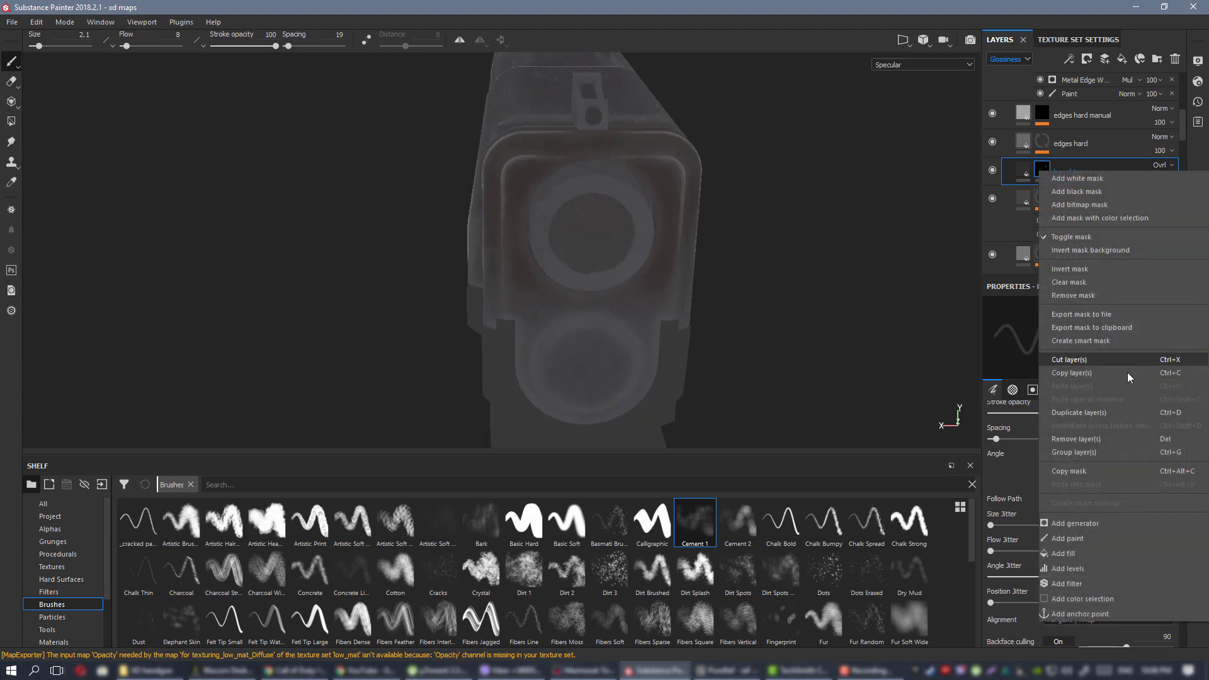
left_click(1070, 411)
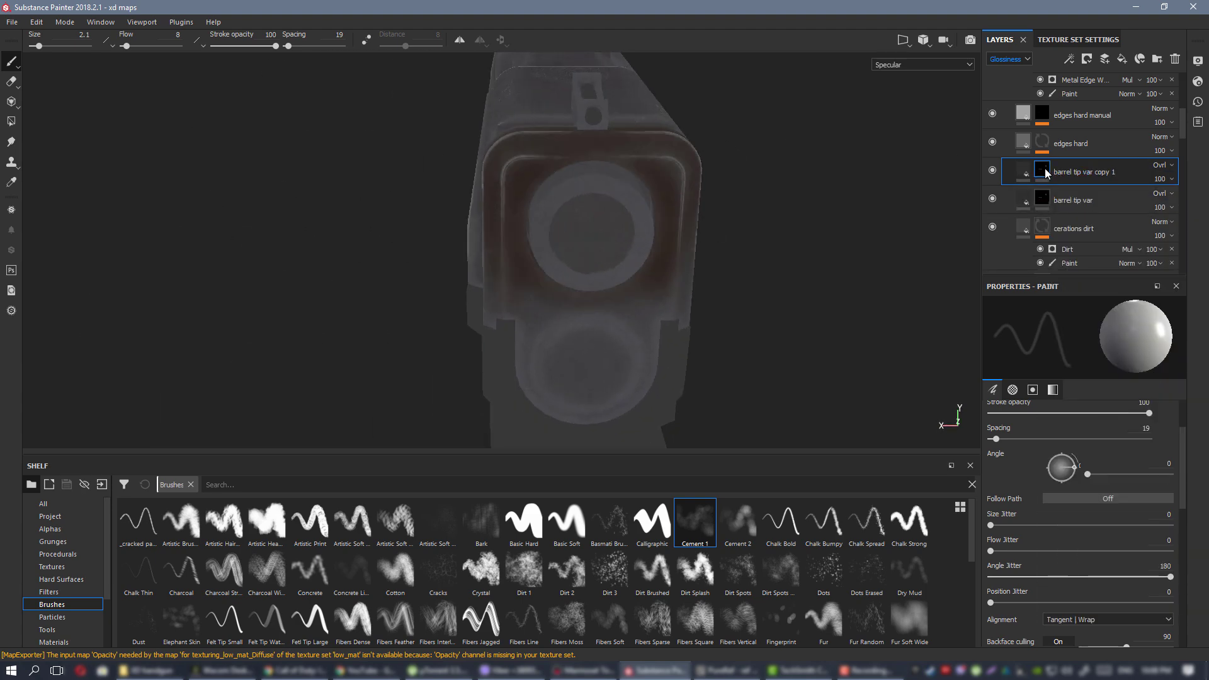
right_click(1044, 168)
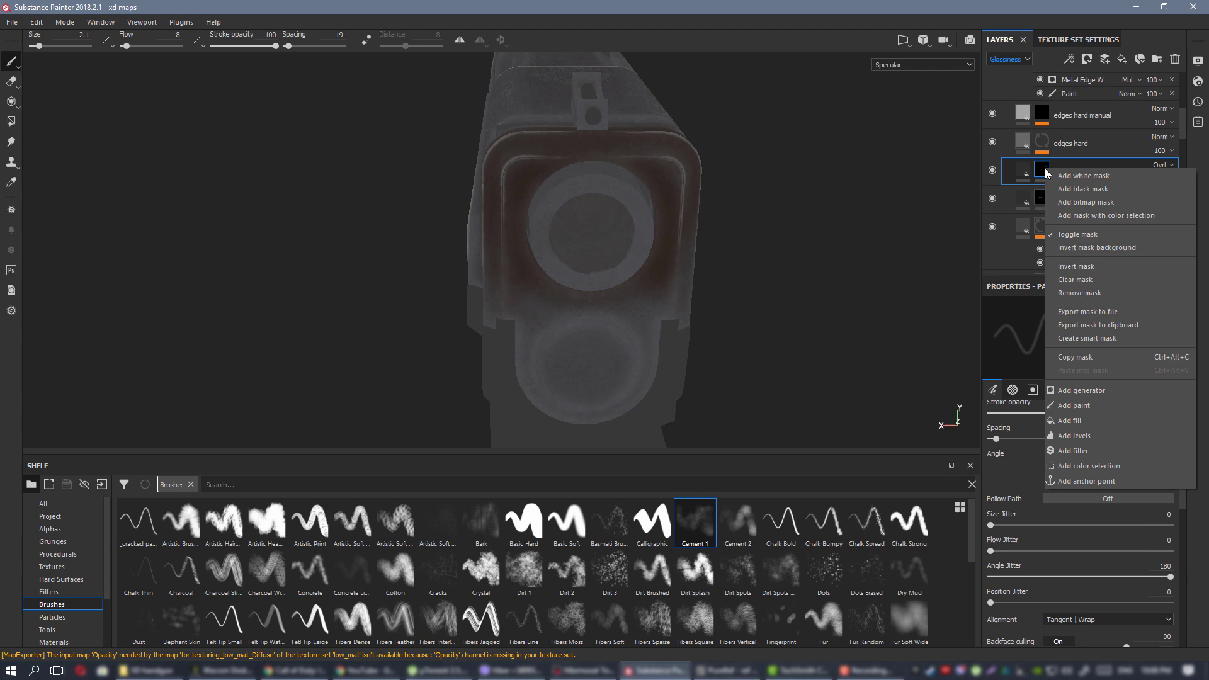
left_click(1143, 436)
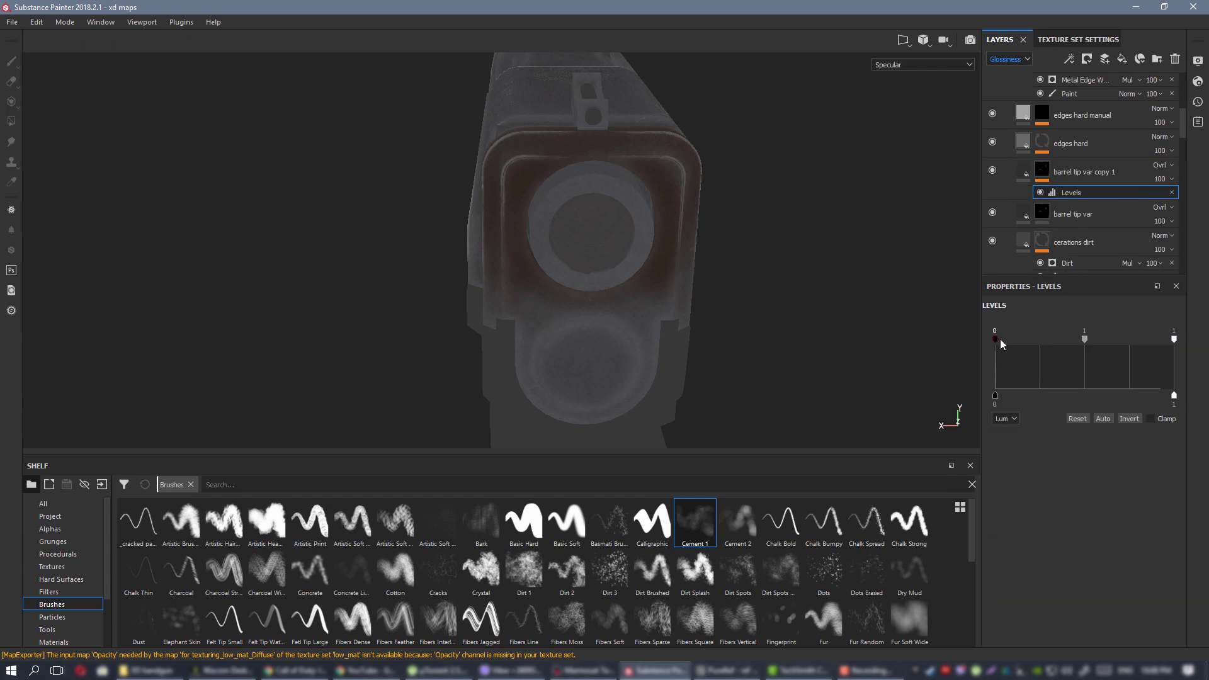
left_click_drag(1067, 339, 1102, 340)
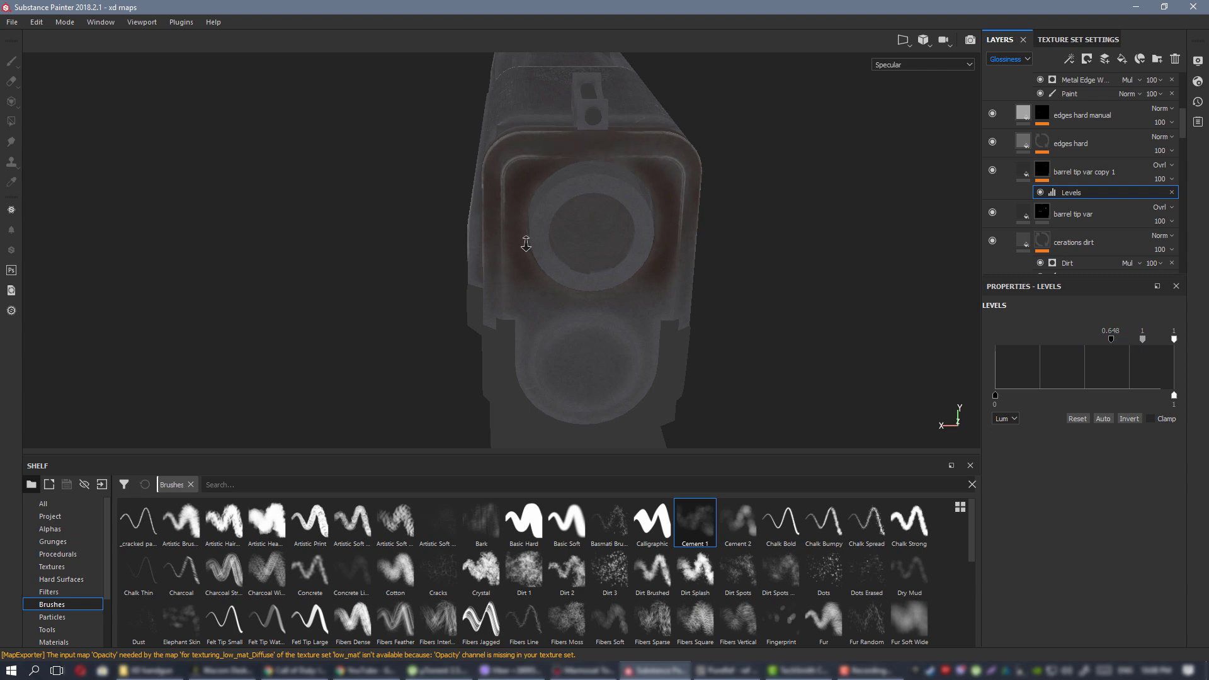
left_click_drag(526, 243, 731, 173, "alt")
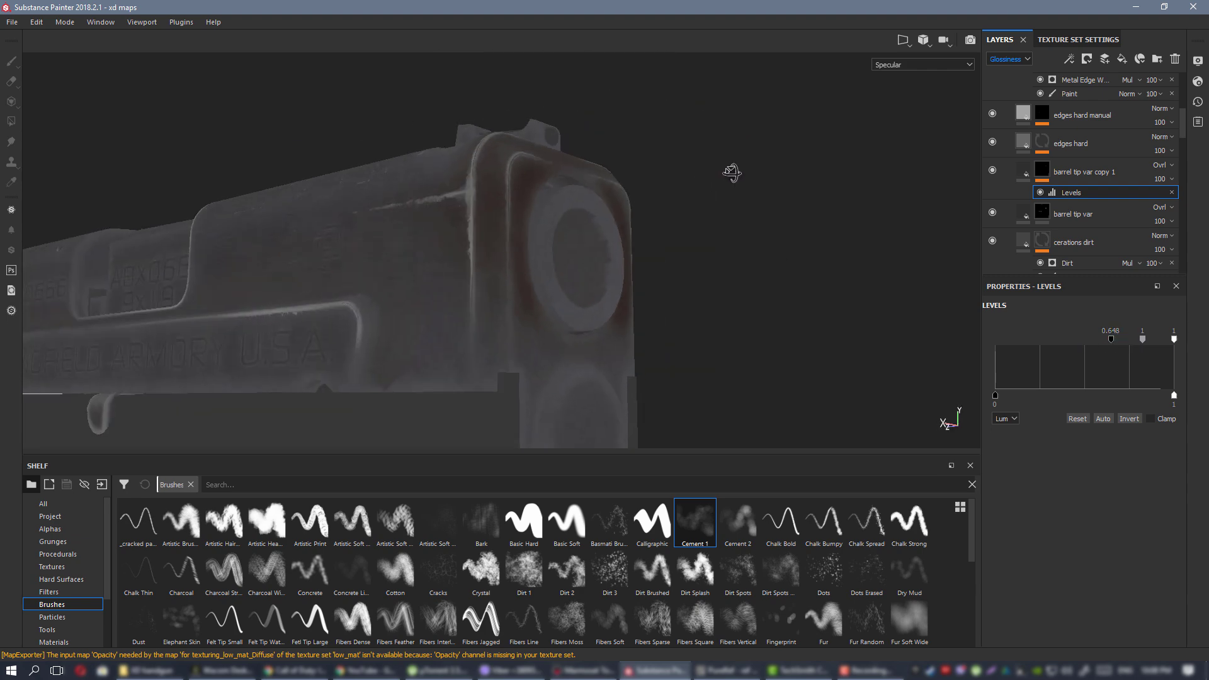
Change the specular color of the barrel tip var copy 1 fill to a green with hue 0.335 and low saturation.
left_click(993, 170)
left_click(1023, 173)
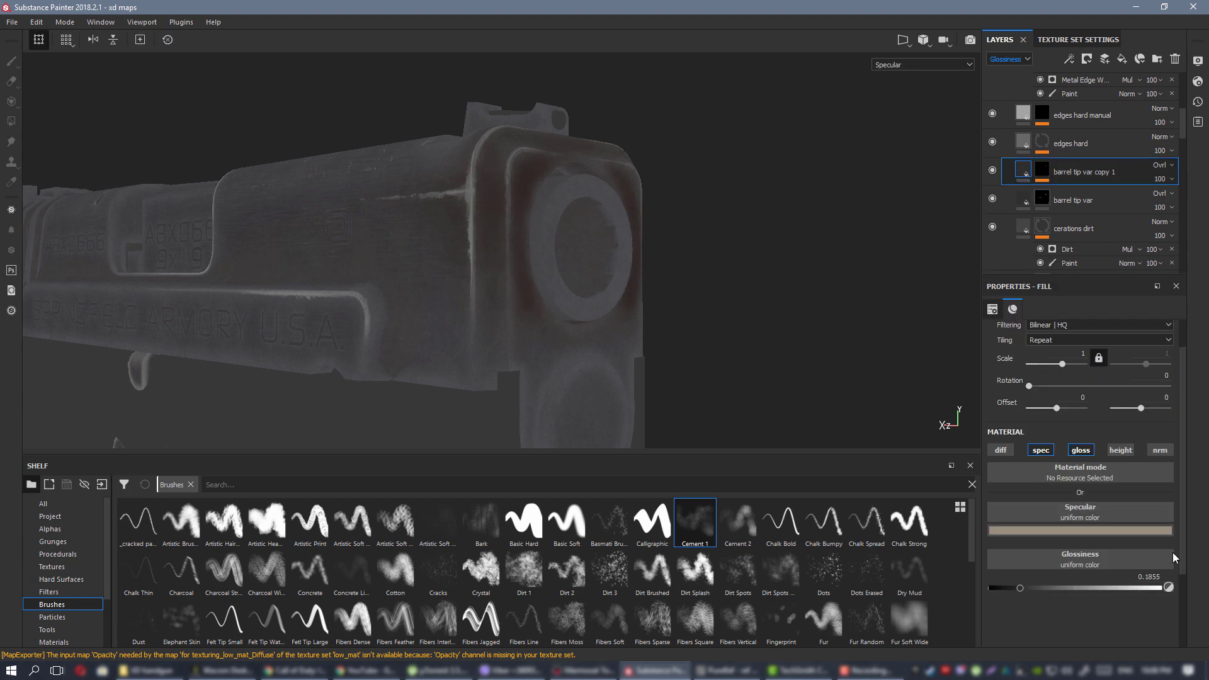
left_click(1074, 530)
left_click_drag(580, 256, 590, 240, "alt")
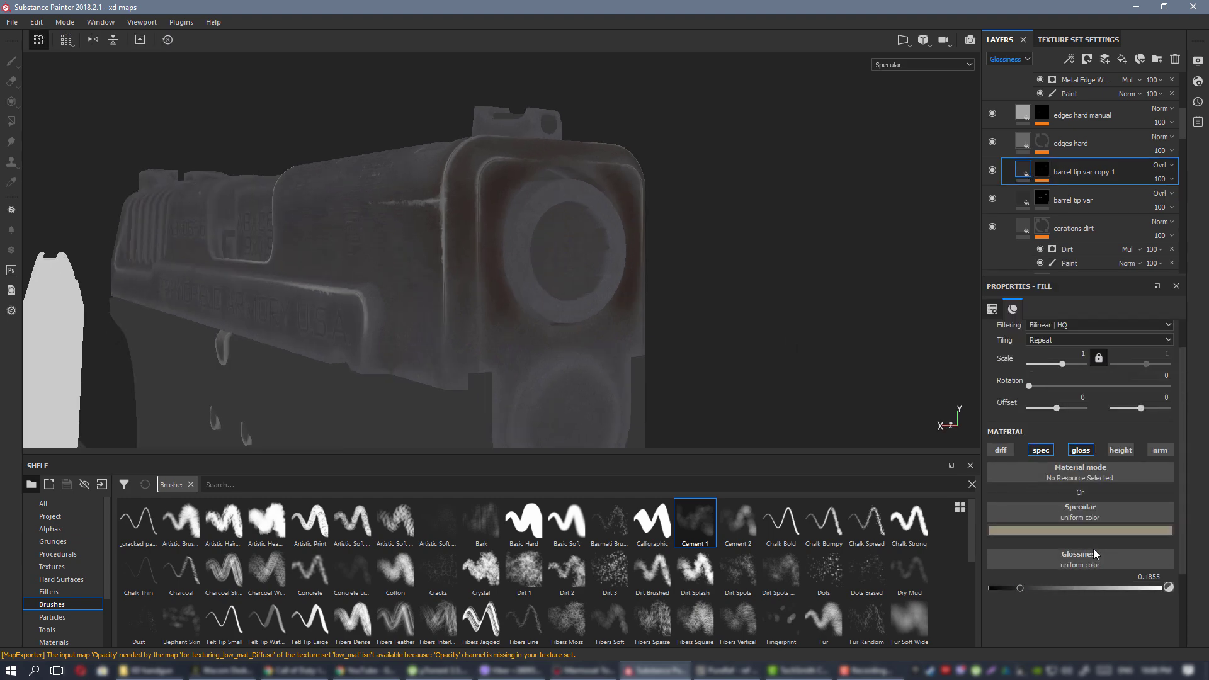
left_click(1088, 530)
left_click(1190, 391)
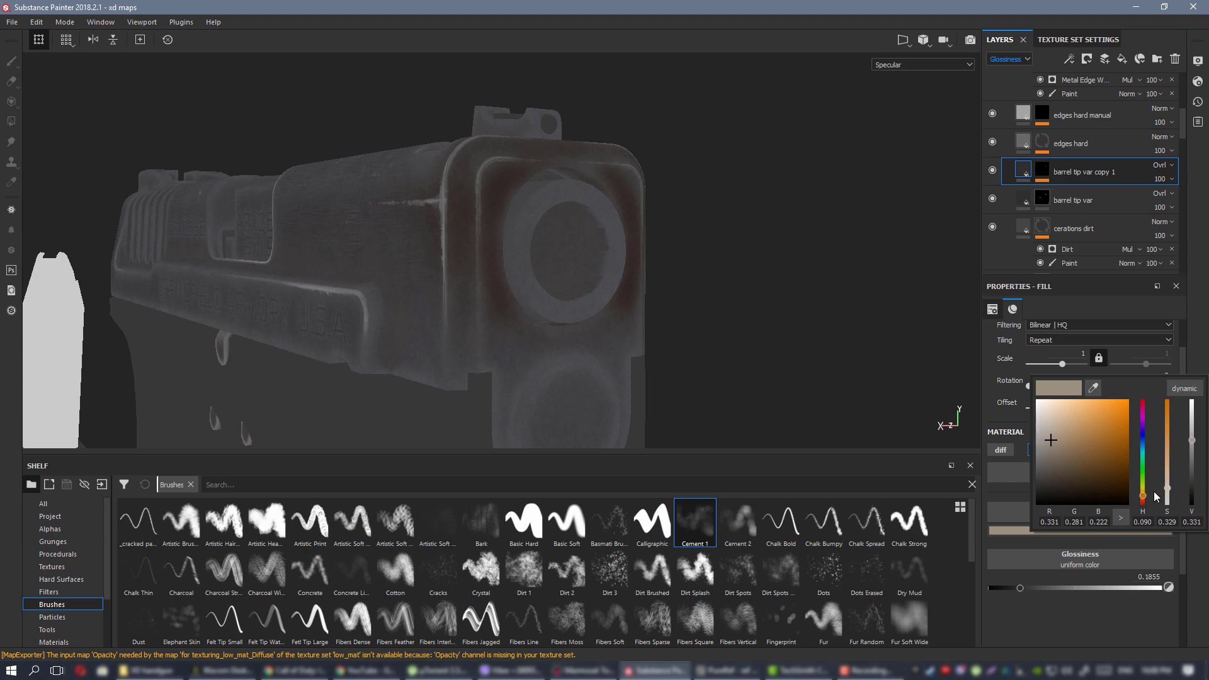
left_click_drag(1143, 497, 1145, 492)
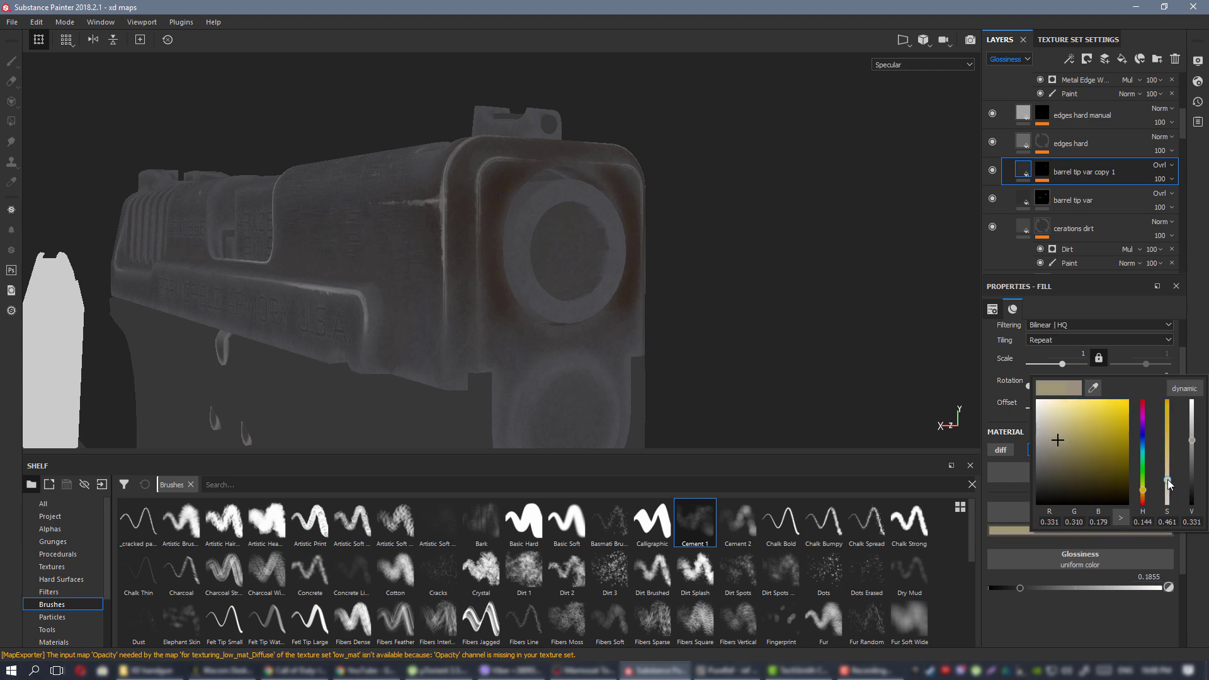
left_click_drag(1167, 479, 1144, 471)
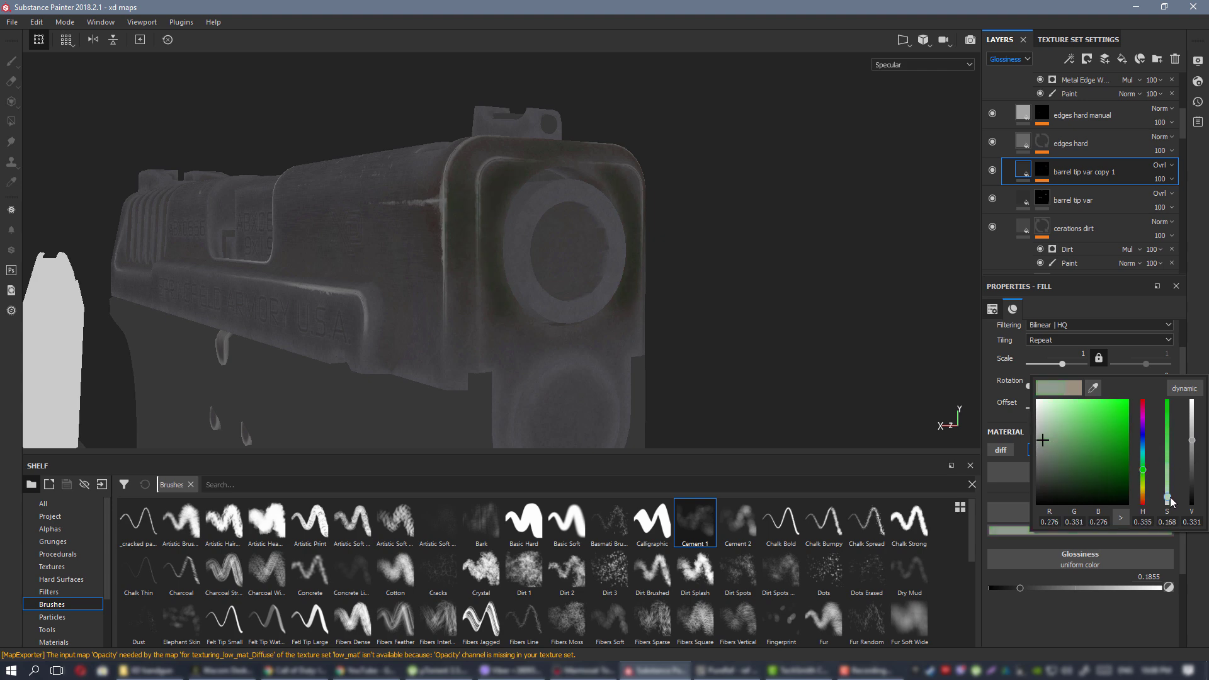
Check the effect of barrel tip var copy 1 on the muzzle by hiding and showing it, viewing both sides of the slide.
left_click_drag(559, 326, 1057, 115, "alt")
left_click(992, 171)
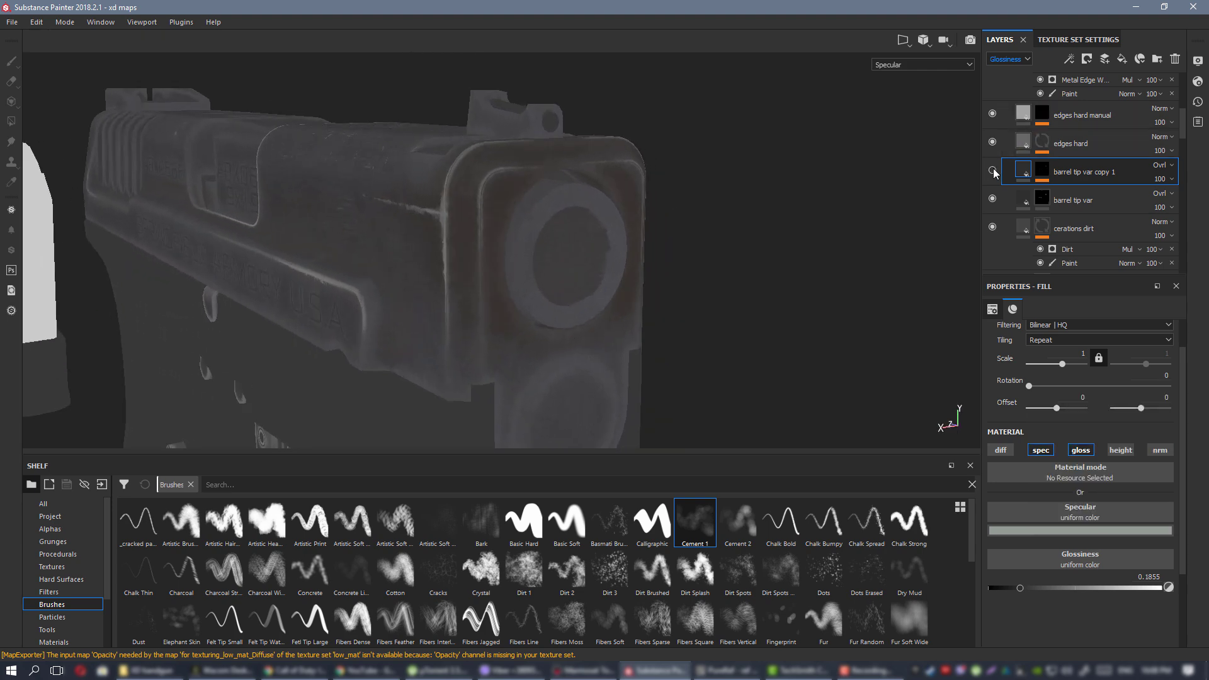
right_click_drag(288, 231, 221, 170, "alt")
left_click_drag(402, 245, 466, 292, "alt")
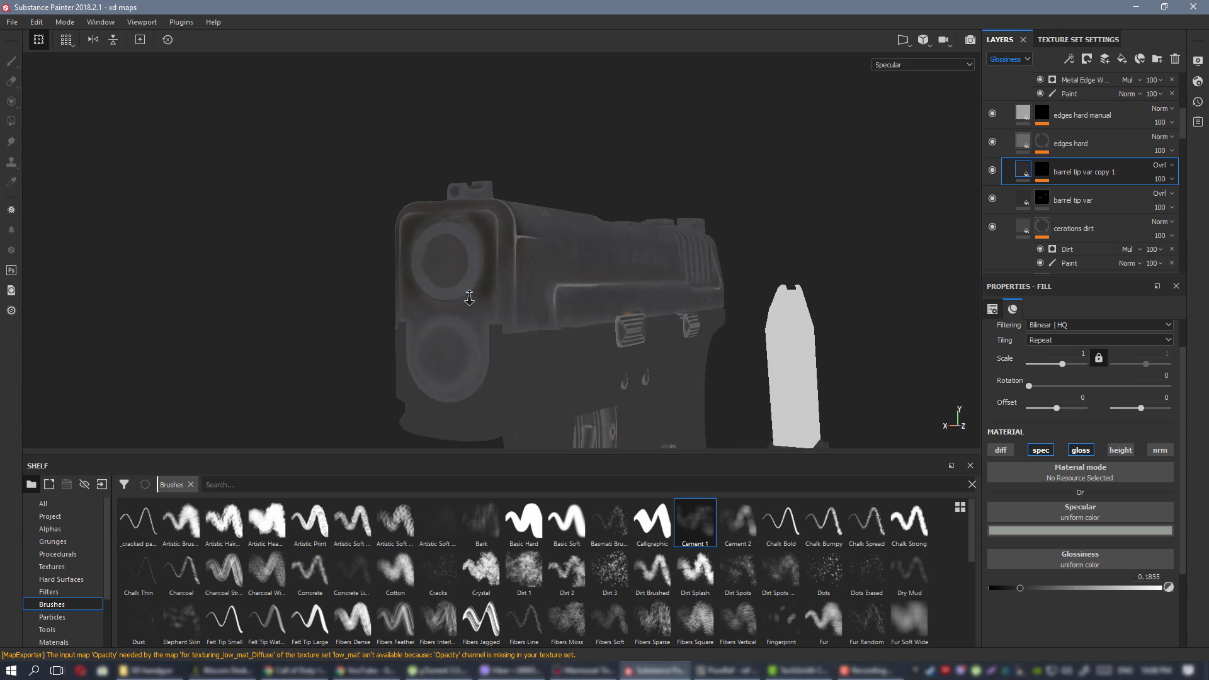
right_click_drag(466, 292, 540, 255, "alt")
mouse_move(540, 255)
middle_mouse_down("alt")
mouse_move(573, 282)
mouse_move(549, 255)
middle_mouse_up("alt")
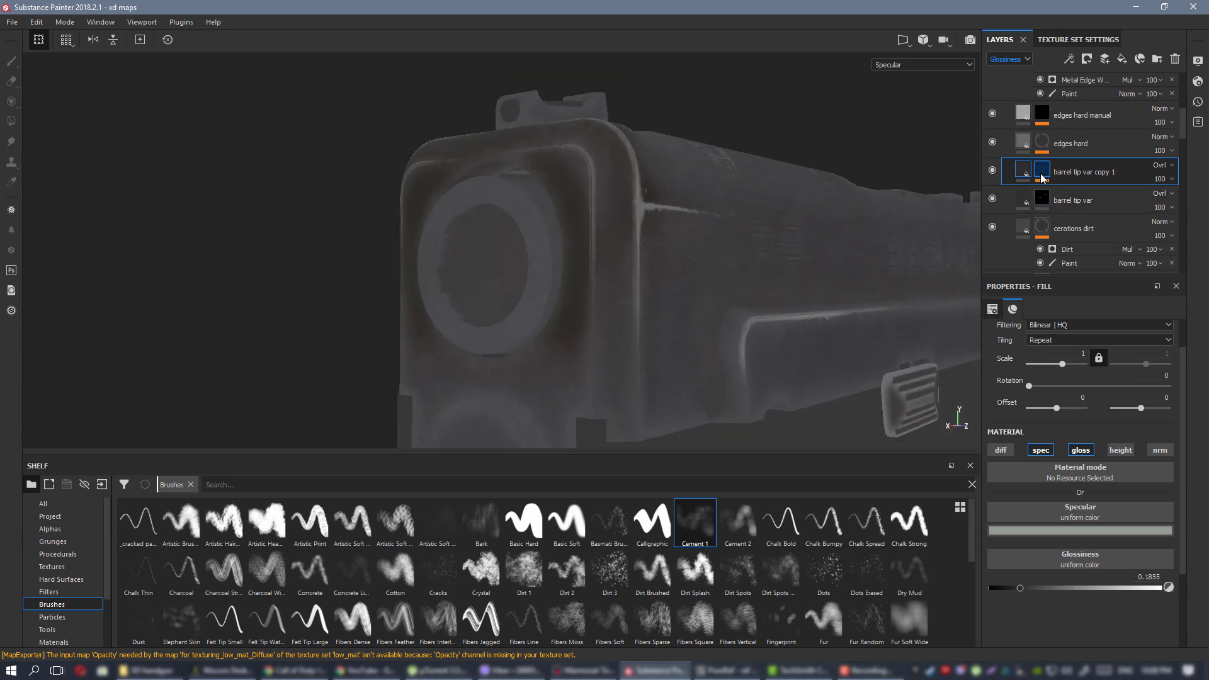
Raise the input black point of the Levels effect on the barrel tip var copy 1 mask to 0.722.
left_click(1042, 175)
left_click(1074, 195)
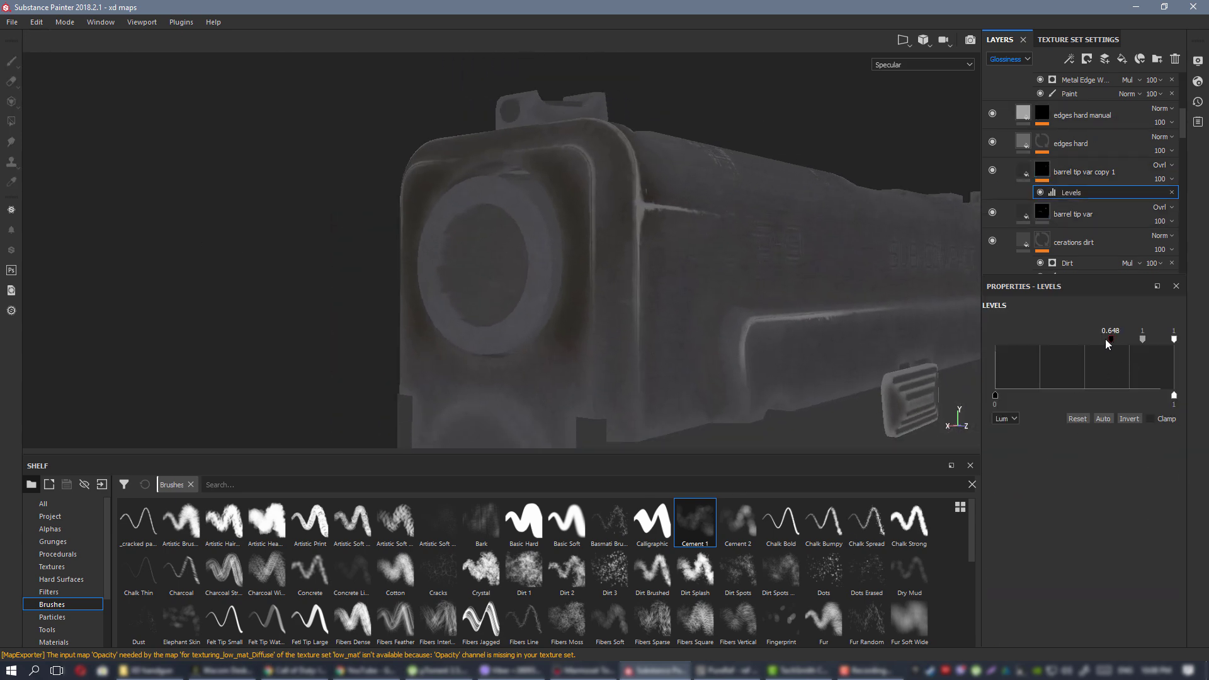
left_click_drag(1089, 339, 1101, 338)
Display the barrel tip var copy 1 mask, soften it with a low-intensity Blur filter, and recheck its Levels effect.
left_click(1042, 173, "alt")
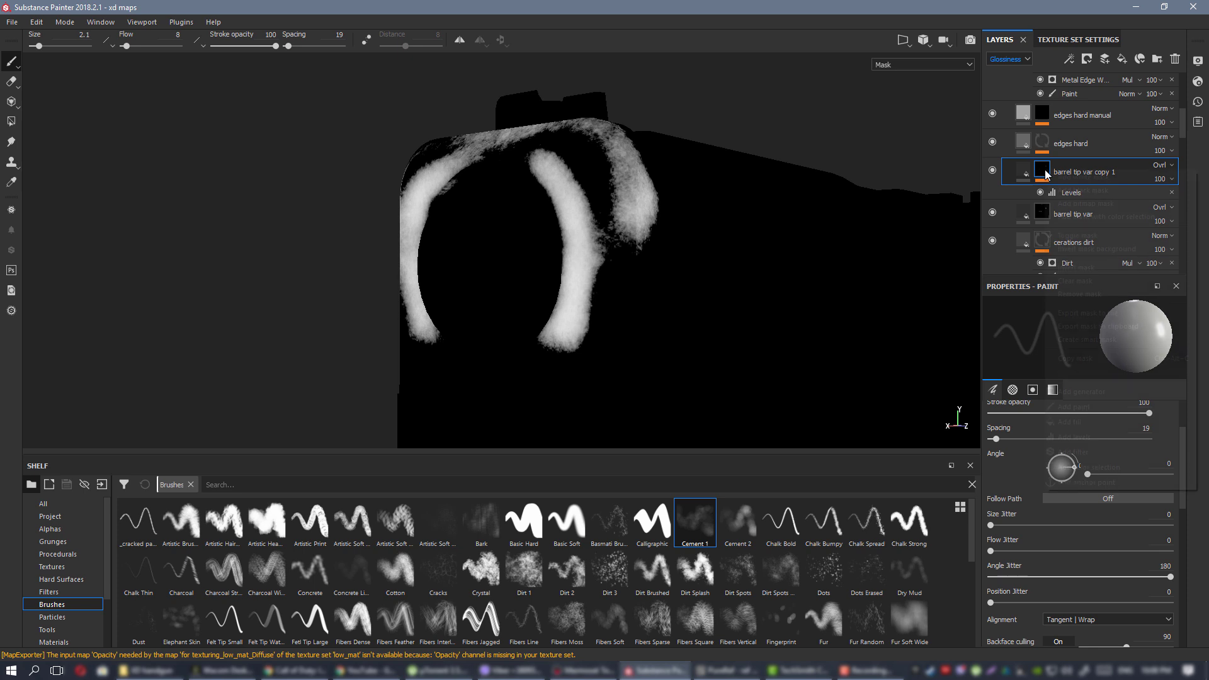
right_click(1047, 174)
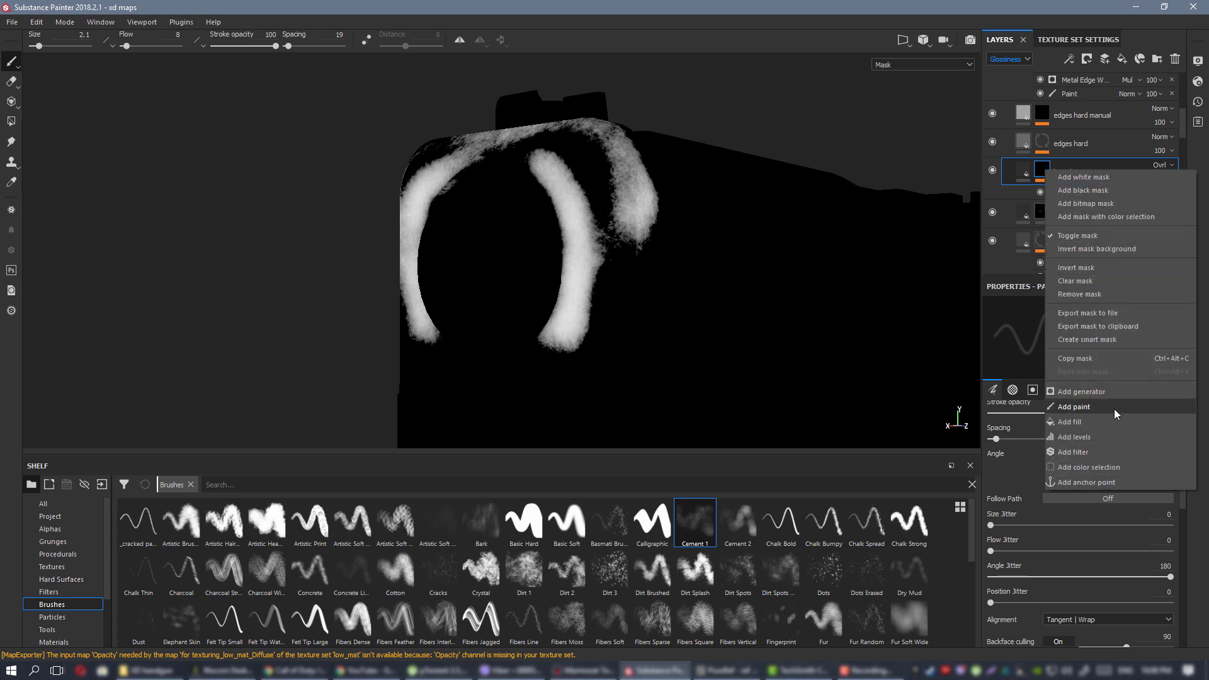
left_click(1098, 450)
left_click(1087, 330)
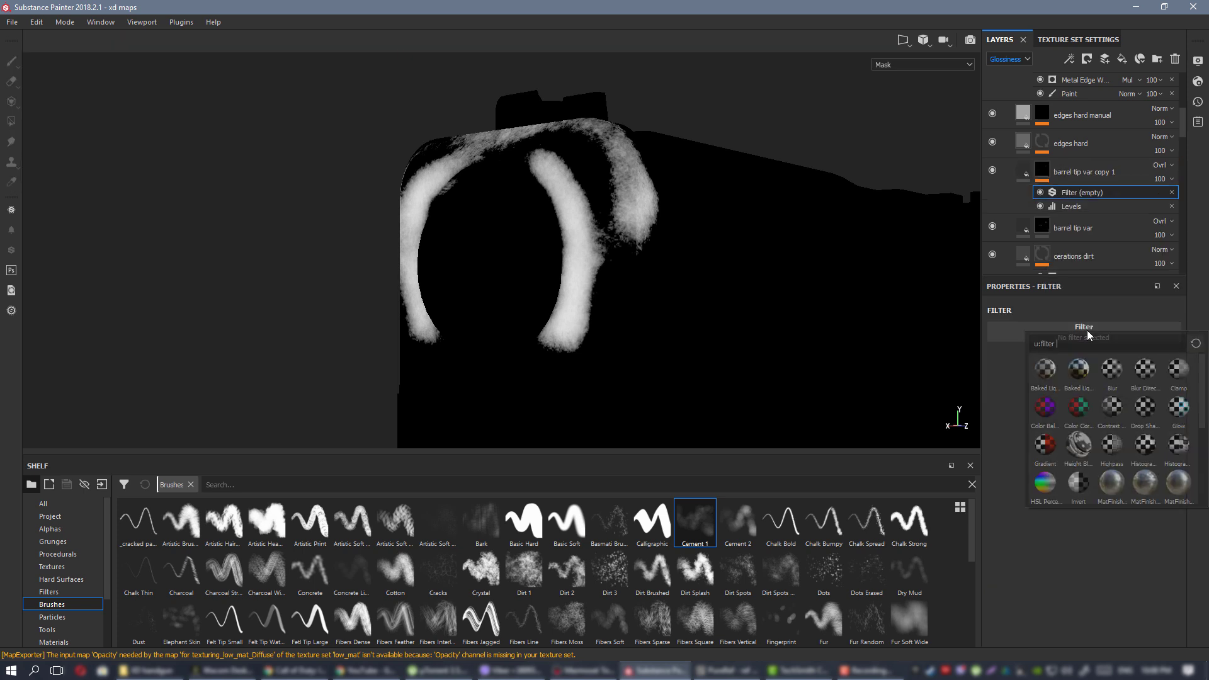
left_click(1111, 370)
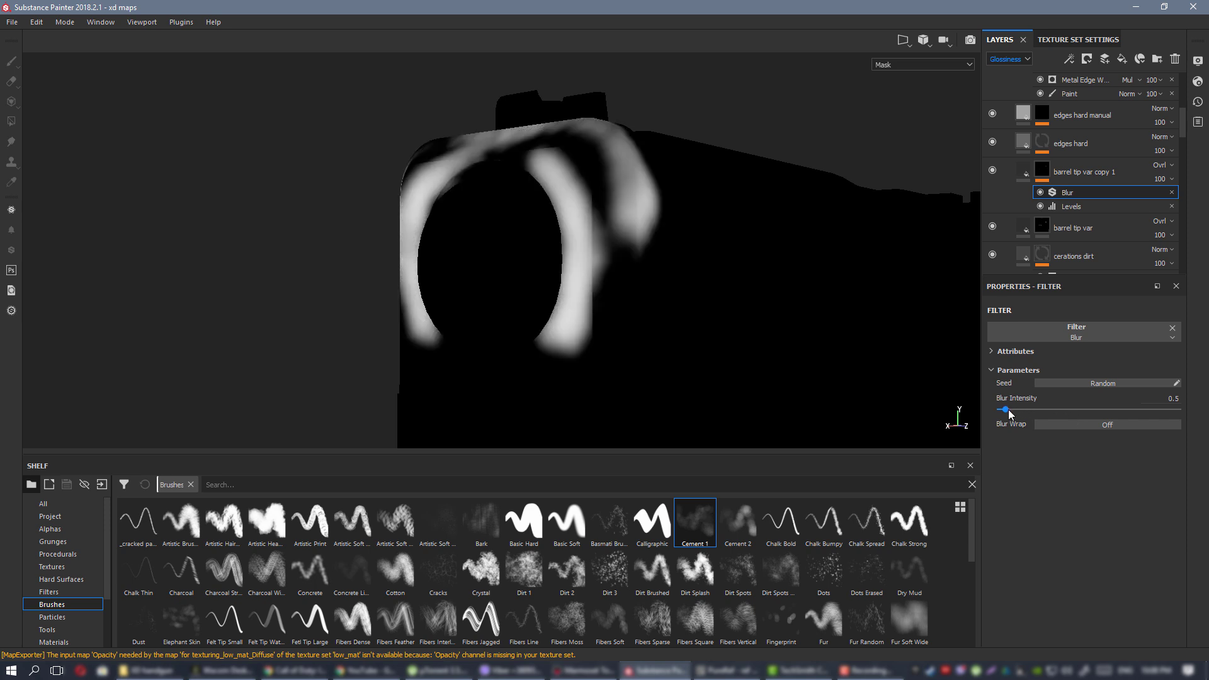
left_click(1058, 206)
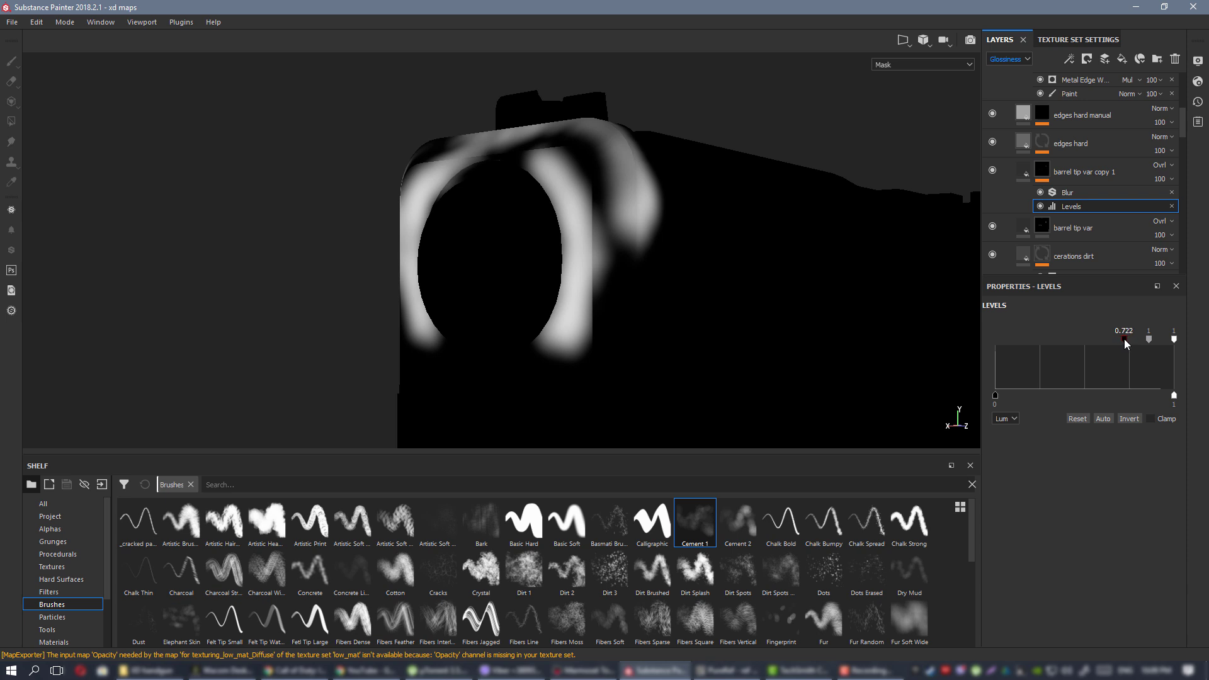
mouse_move(1069, 206)
left_mouse_down()
mouse_move(1074, 191)
mouse_move(1071, 214)
left_mouse_up()
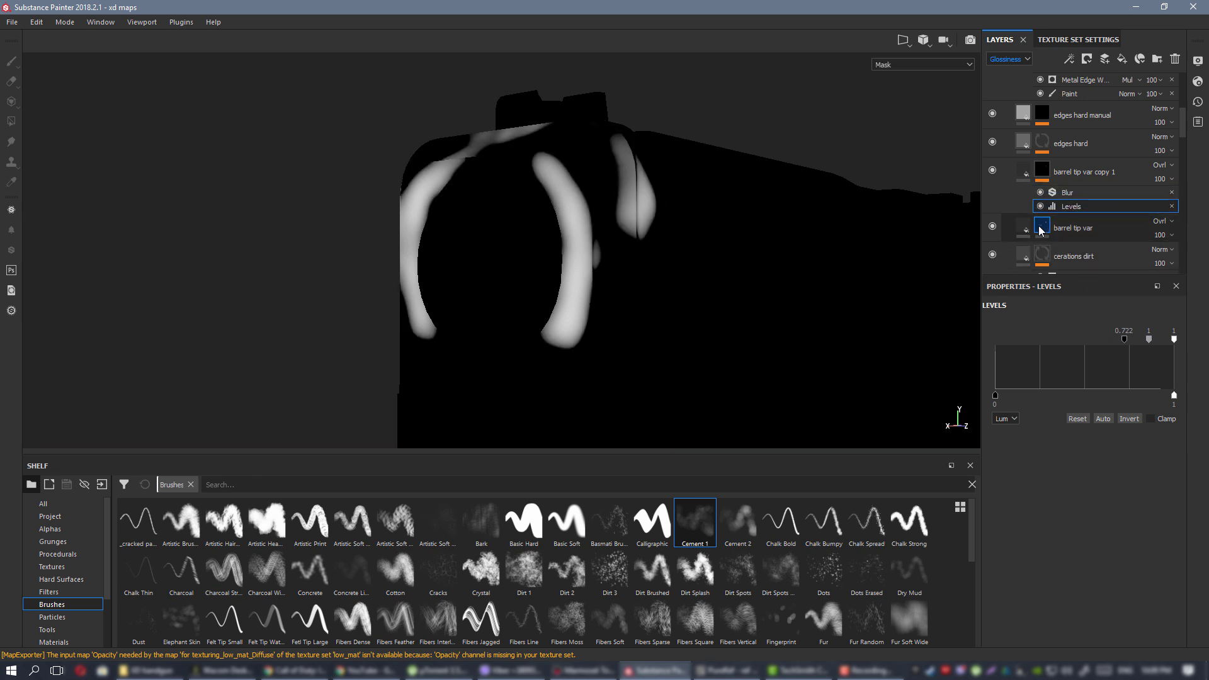
Inspect the muzzle in Material view, try a higher glossiness on the barrel tip var copy 1 fill, and turn off its gloss channel.
left_click_drag(689, 260, 745, 230, "alt")
key("m")
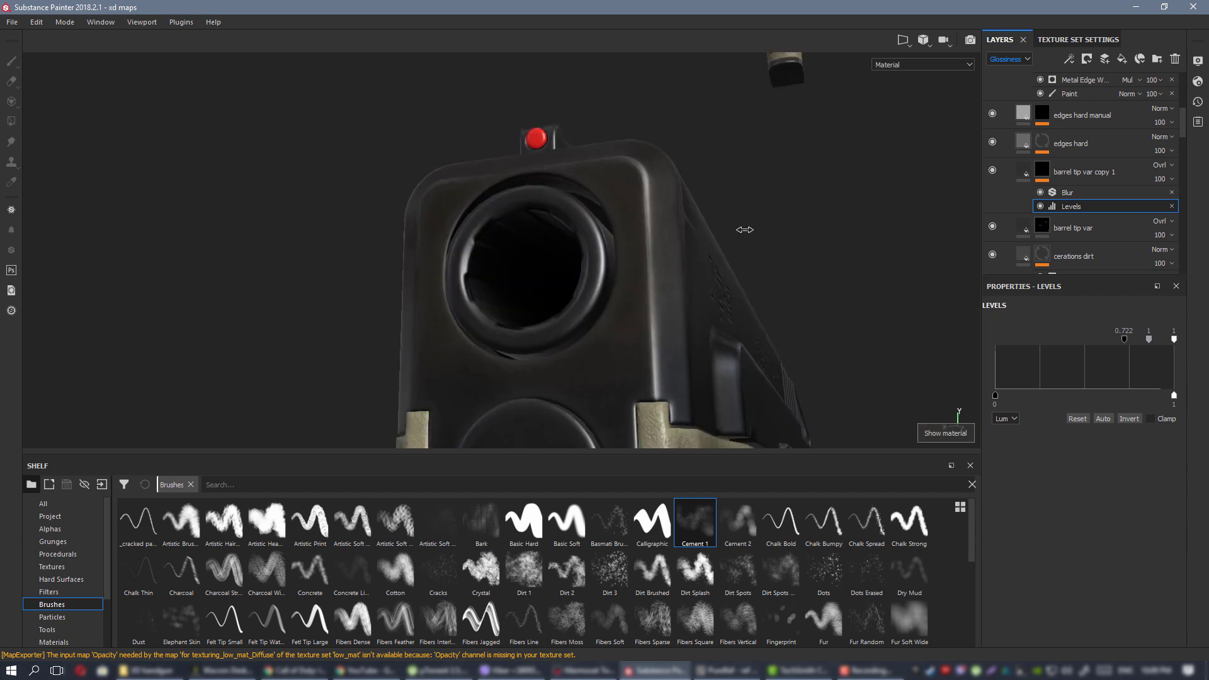
right_click_drag(733, 240, 437, 246, "alt")
left_click_drag(437, 245, 736, 352, "alt")
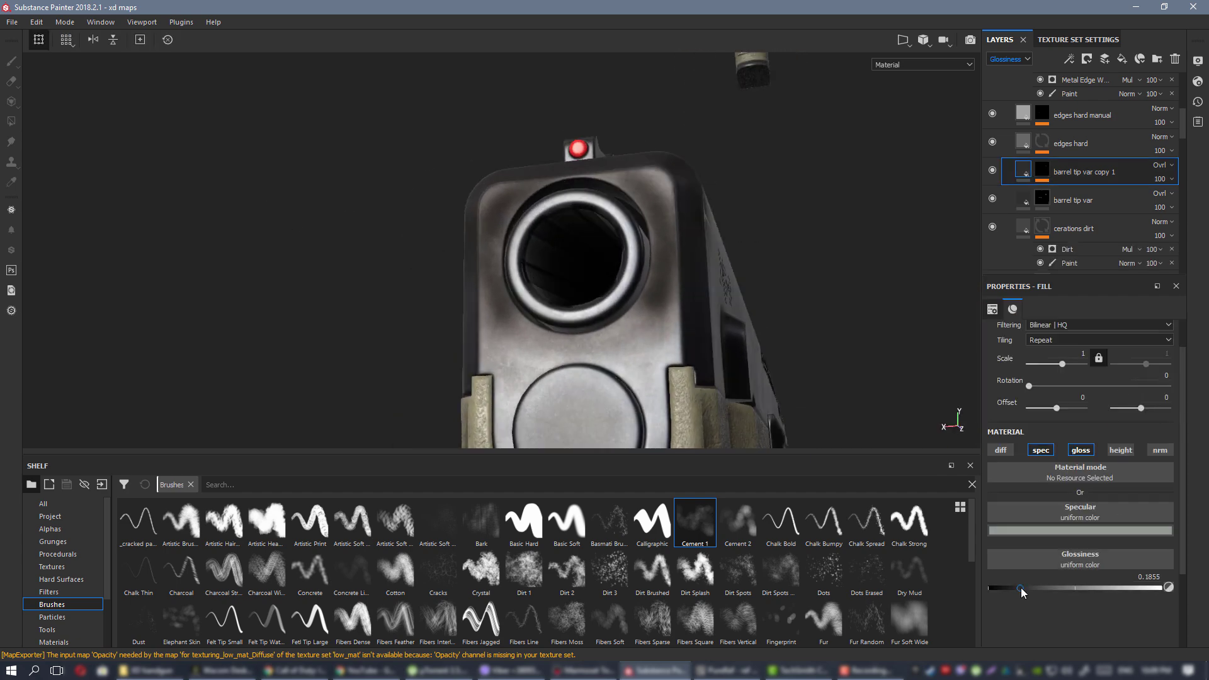
left_click_drag(1052, 590, 1066, 585)
left_click(1081, 450)
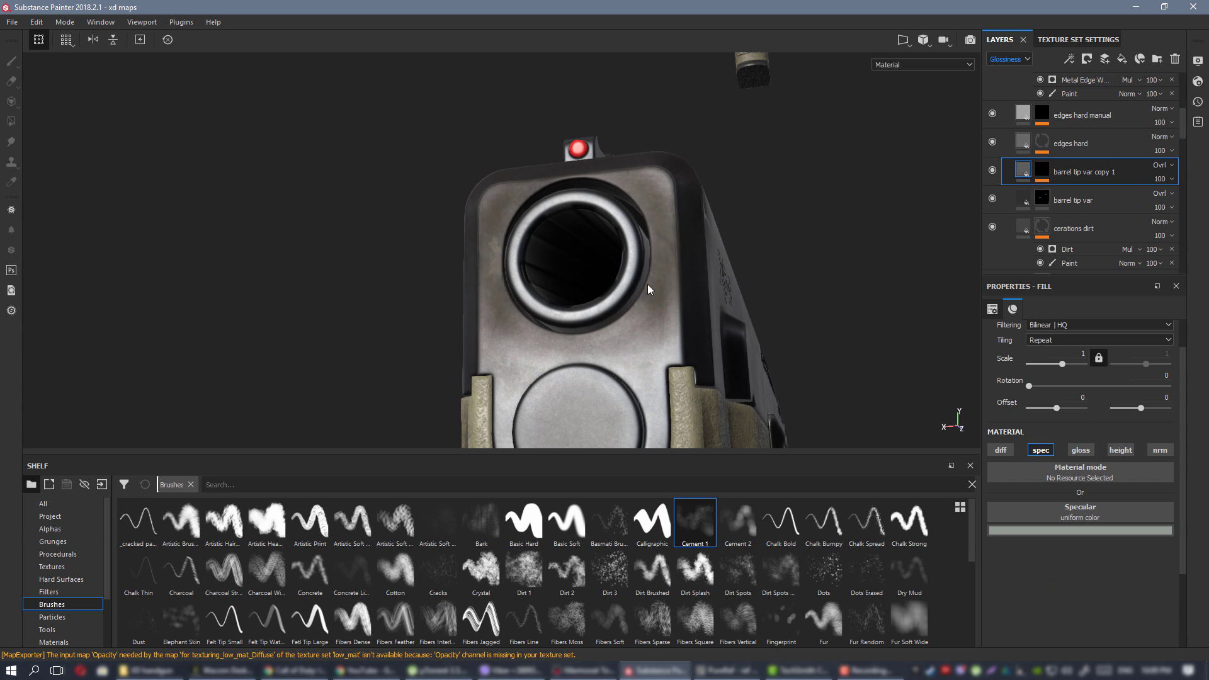
Display the Specular channel and brighten the specular color of the barrel tip var copy 1 fill to a value of 0.628.
left_click_drag(647, 289, 394, 316, "alt")
key("c")
key("c")
key("c")
key("c")
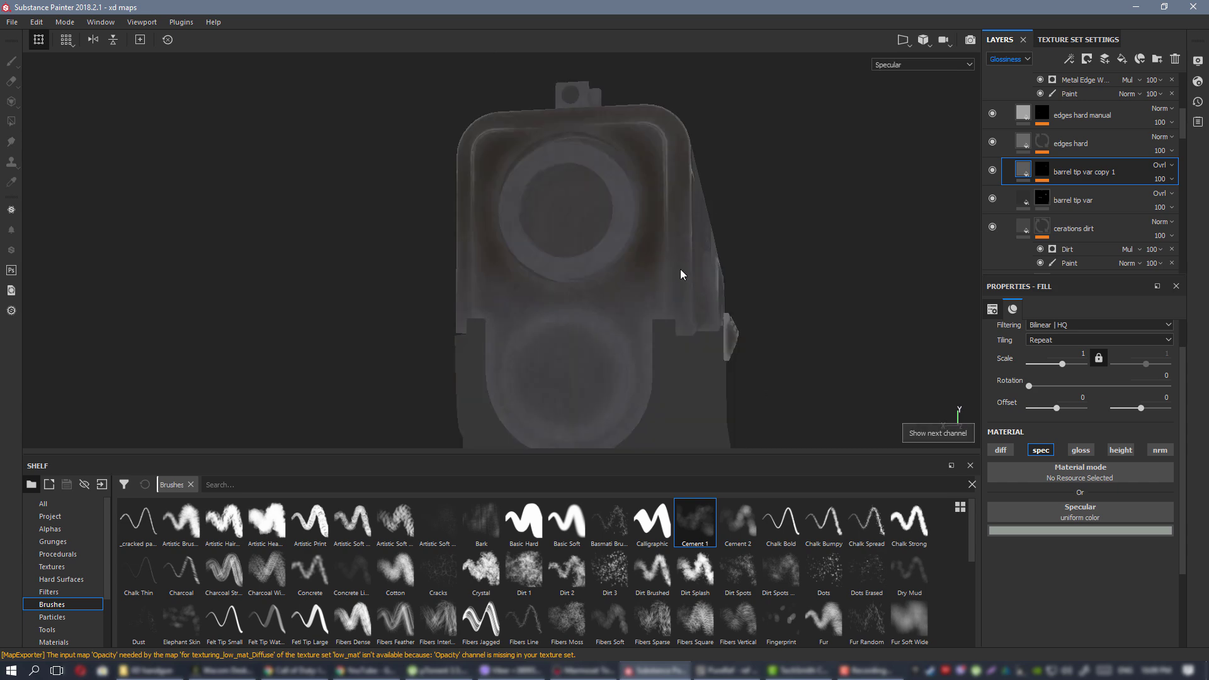
left_click_drag(681, 275, 799, 261, "alt")
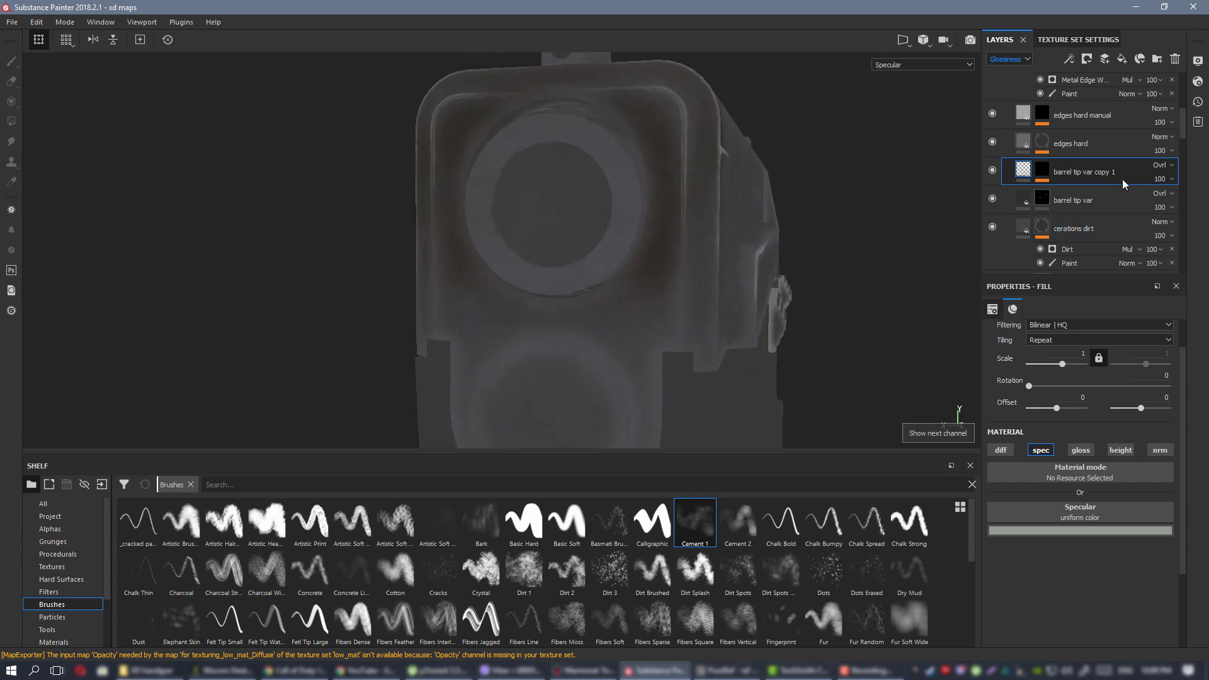
left_click(1103, 528)
left_click_drag(1193, 440, 1194, 424)
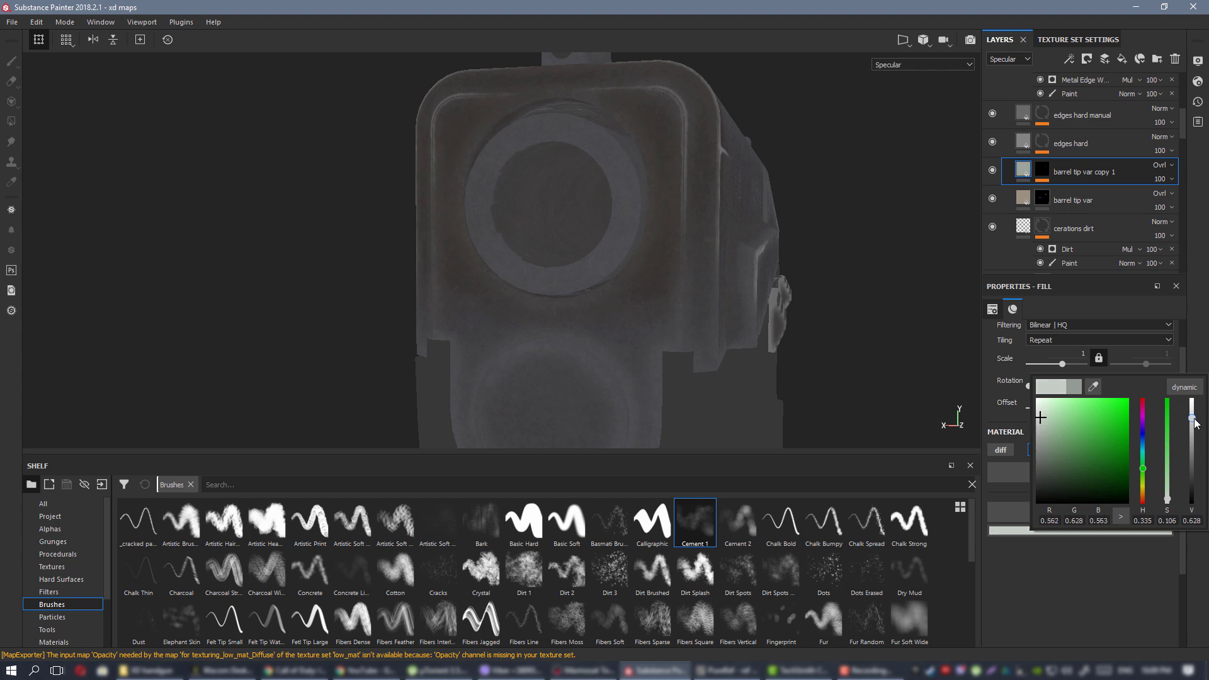
Compare the slide with the barrel tip var copy 1 layer toggled in the Specular channel, and inspect the pistol's side in Material view.
scroll(656, 229, "down", 5)
left_click_drag(655, 229, 575, 258, "alt")
middle_click_drag(575, 258, 554, 231, "alt")
left_click_drag(531, 199, 559, 197, "alt")
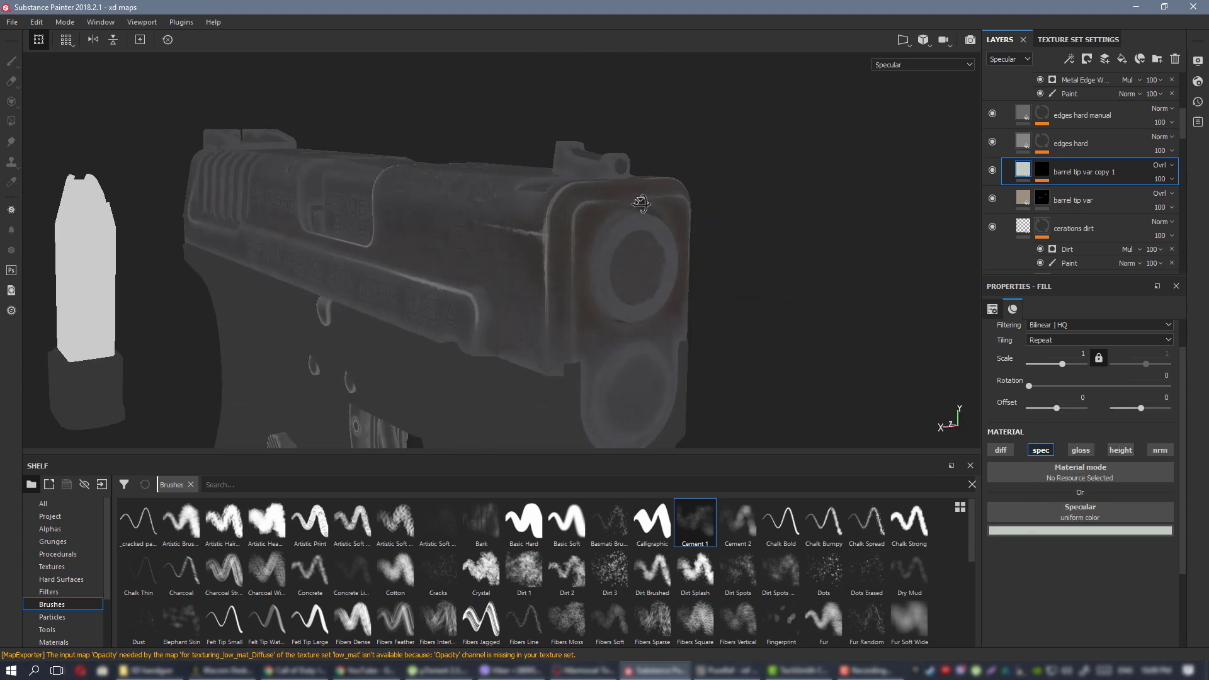
left_click(992, 170)
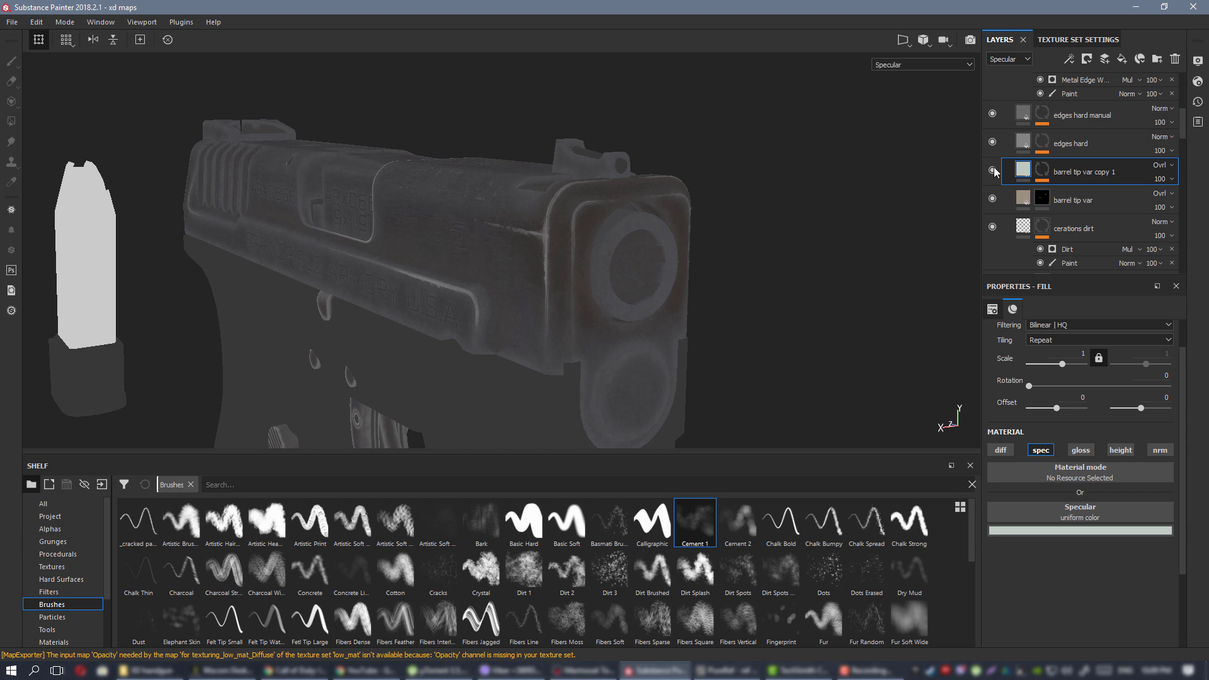
left_click_drag(573, 199, 615, 227, "alt")
right_click_drag(615, 227, 715, 225, "alt")
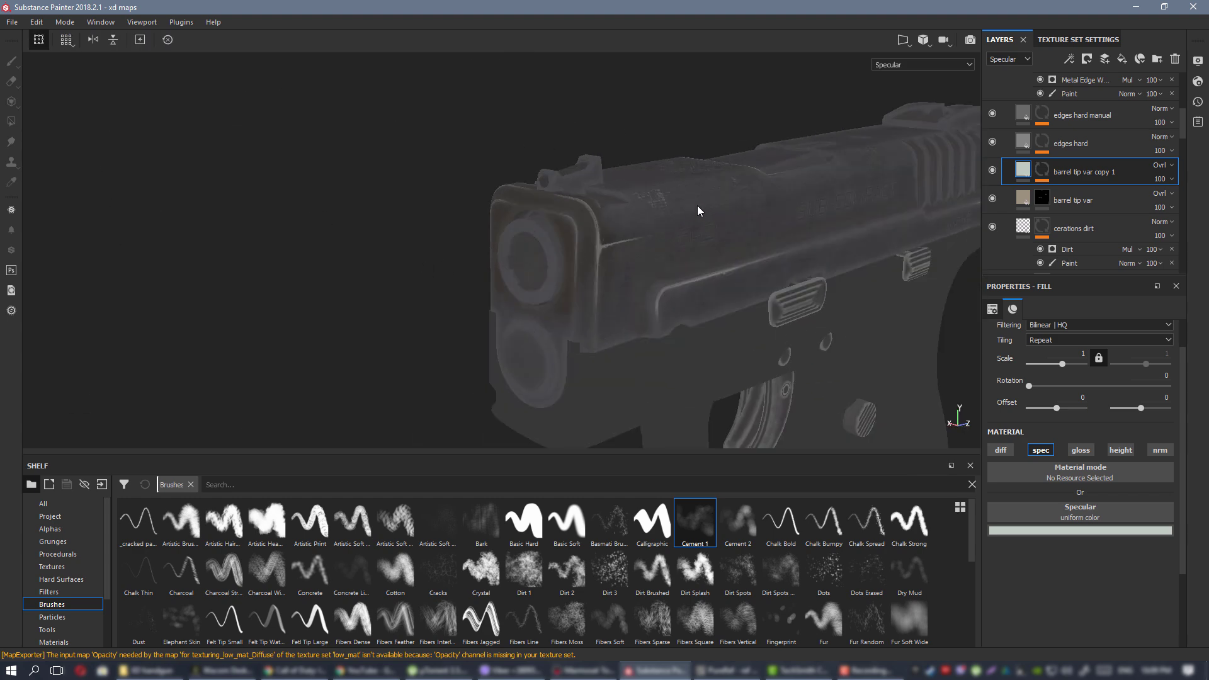
left_click_drag(697, 206, 591, 202, "alt")
right_click_drag(592, 203, 531, 198, "alt")
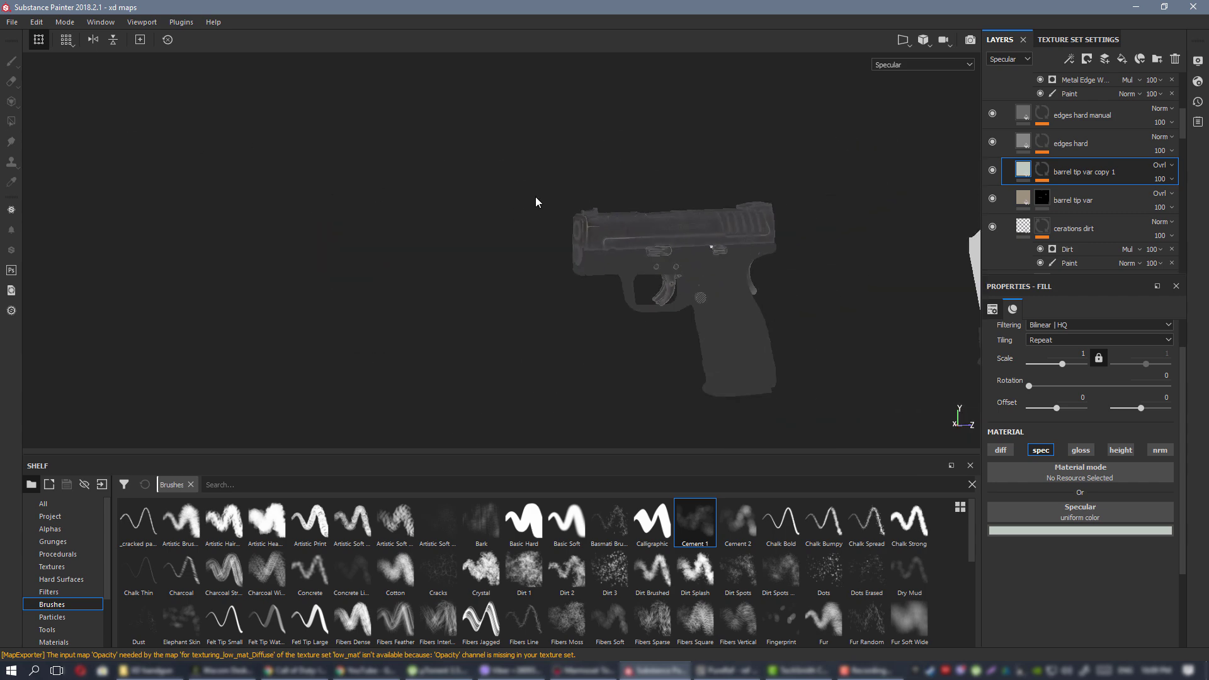
key("m")
right_click_drag(646, 235, 479, 151, "alt")
middle_click_drag(478, 151, 533, 198, "alt")
left_click_drag(534, 197, 520, 194, "alt")
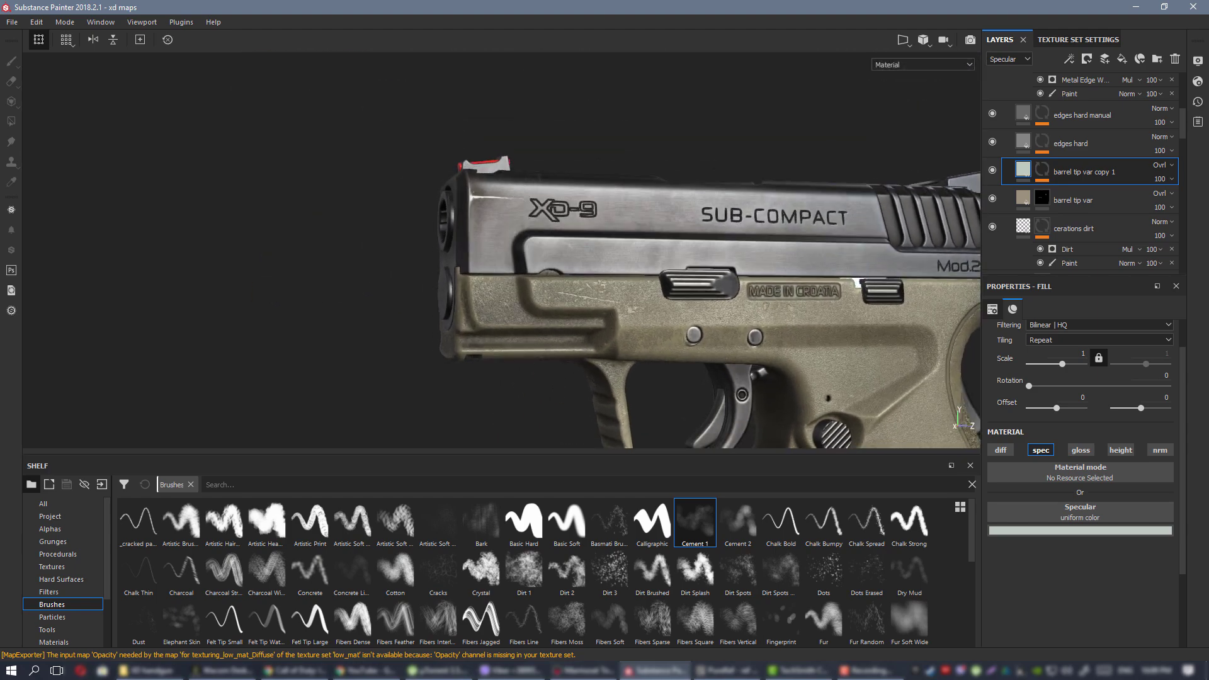
Switch to the PureRef reference board, examine the wear on the slides of the photographed pistols, and return to Substance Painter.
key("alt+Tab")
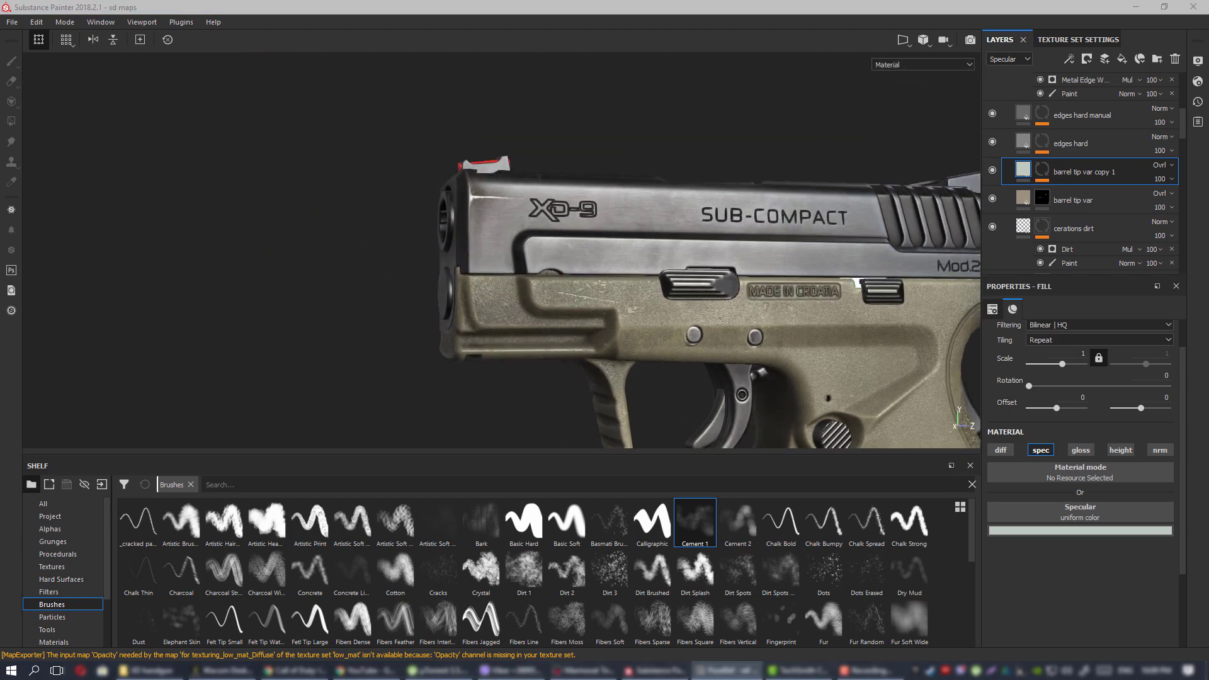
right_click_drag(1208, 302, 946, 284)
scroll(946, 285, "up", 3)
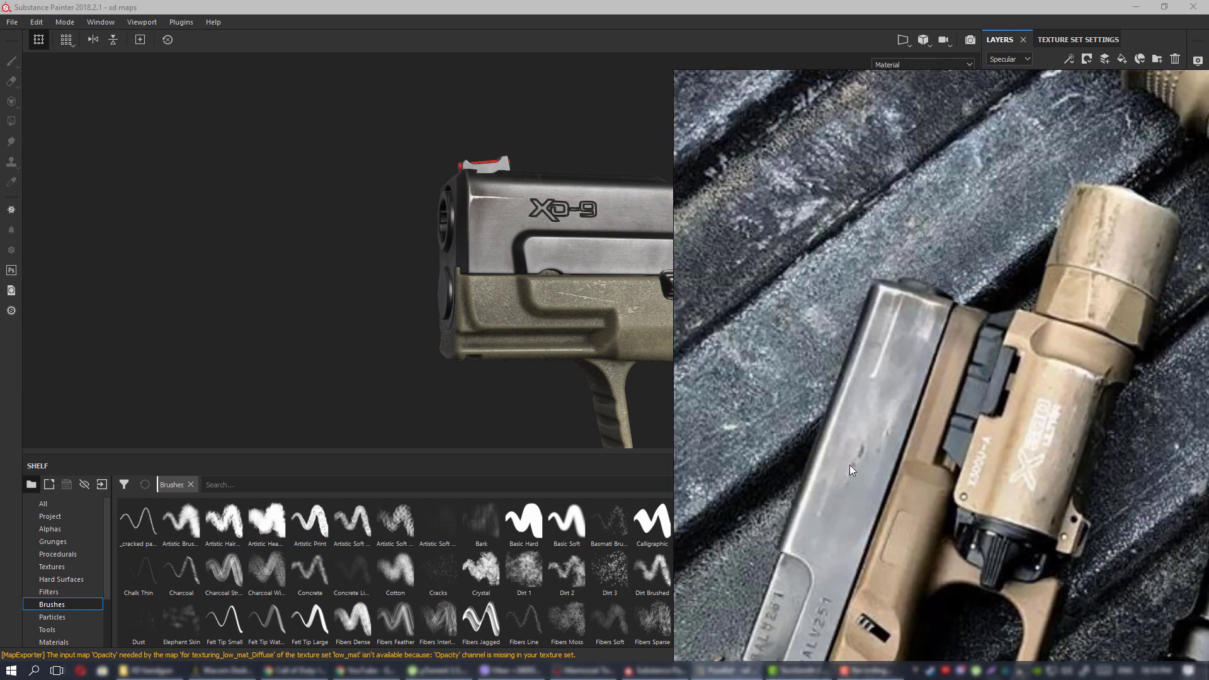
scroll(897, 372, "down", 2)
right_click_drag(896, 372, 897, 229)
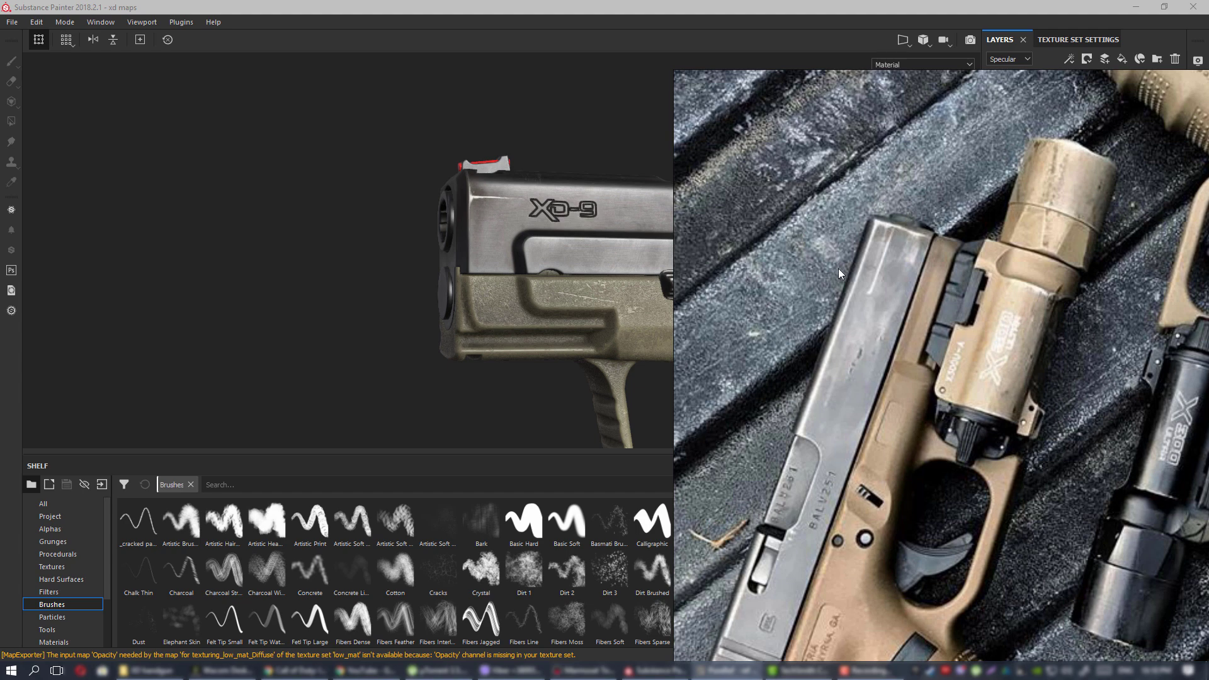
scroll(862, 258, "up", 2)
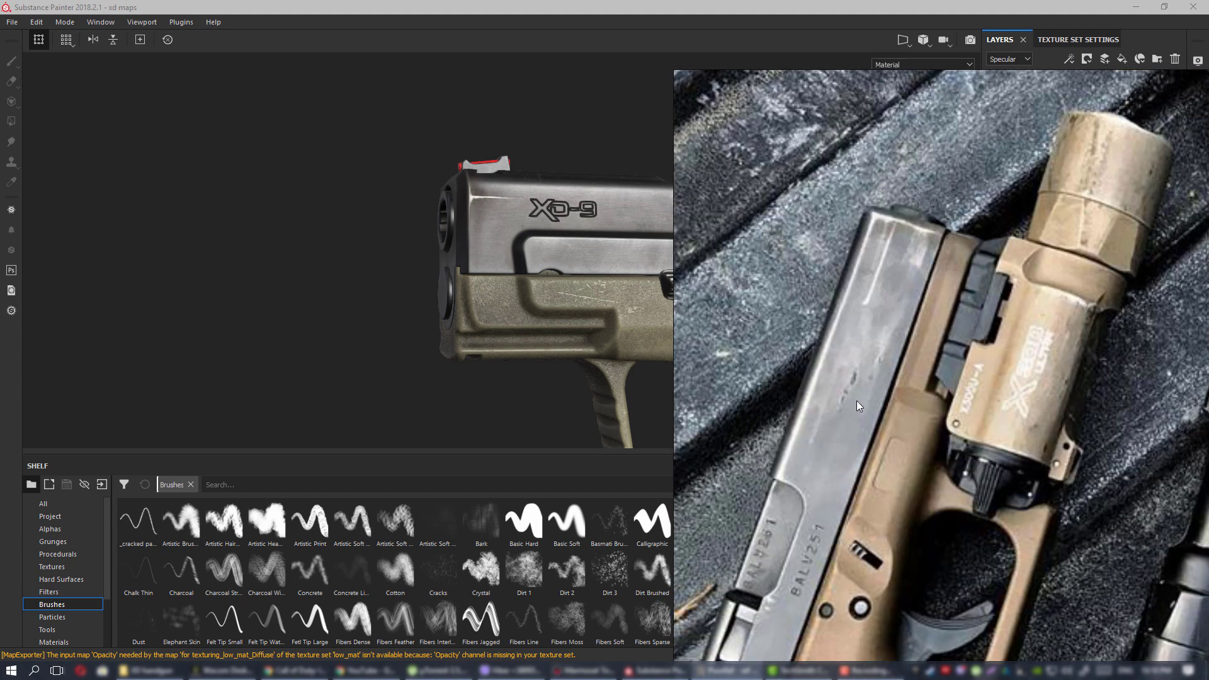
scroll(879, 293, "down", 1)
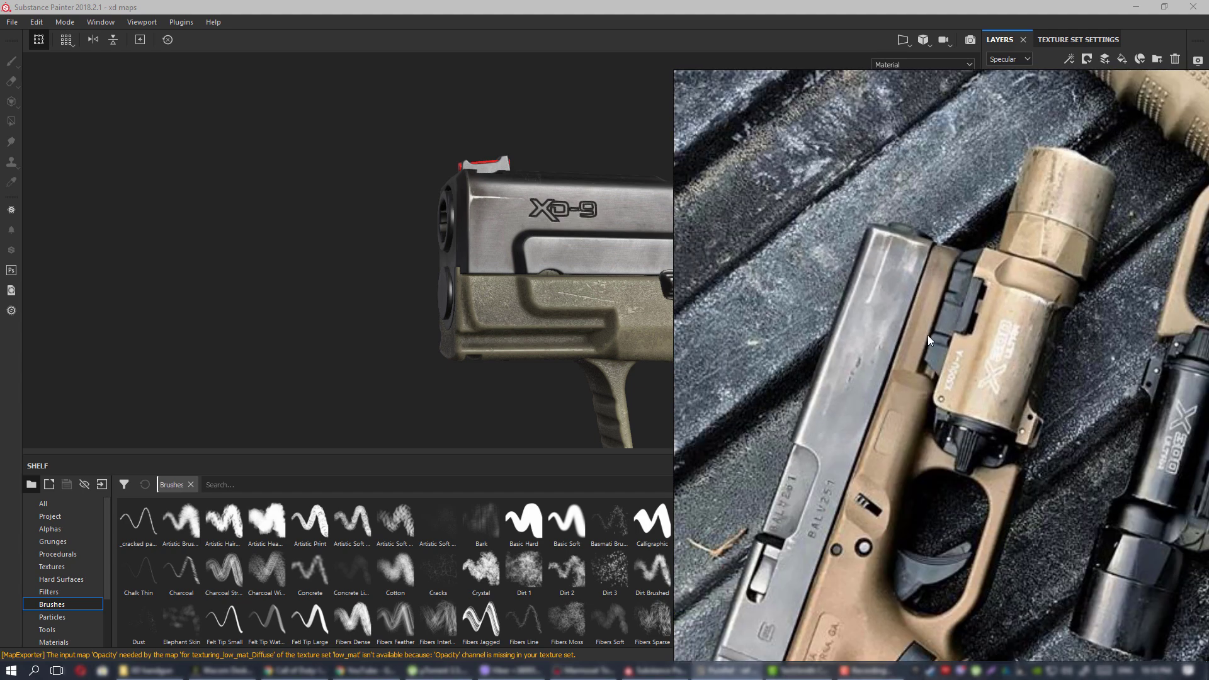
middle_click_drag(927, 334, 652, 342)
middle_click_drag(1082, 403, 941, 314)
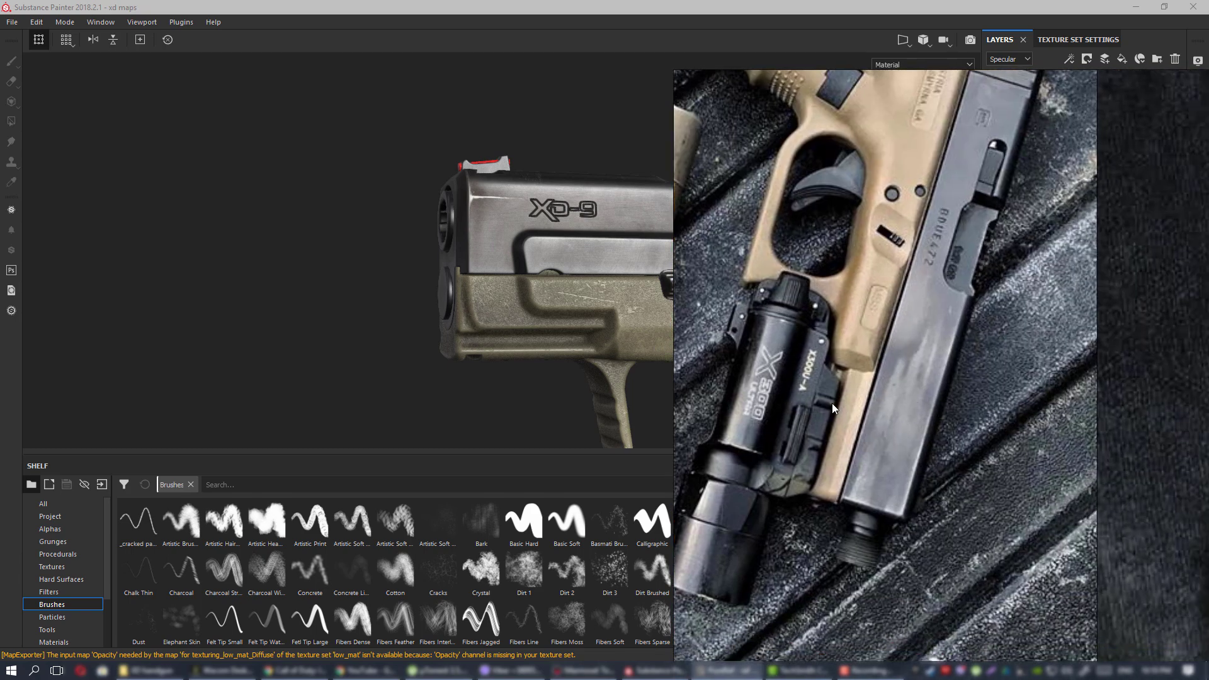
left_click(727, 670)
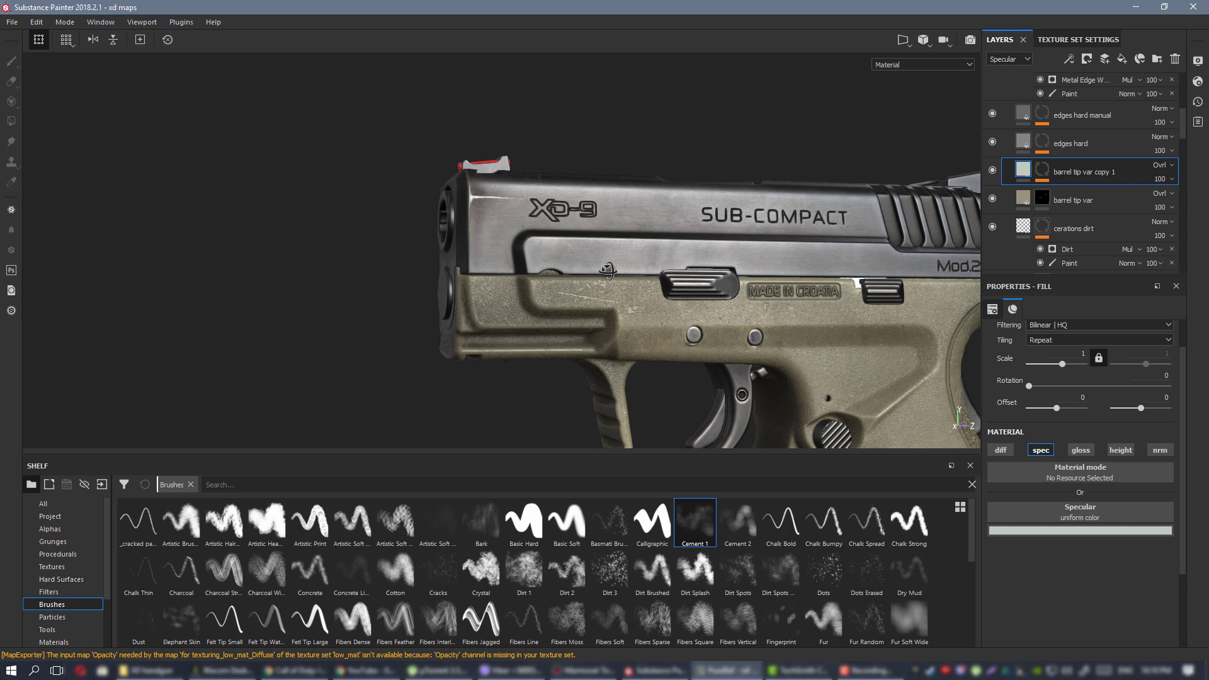
Duplicate the edges hard manual layer and rename the copy "big spec manual".
left_click_drag(607, 269, 542, 274, "alt")
middle_click_drag(636, 271, 535, 285, "alt")
scroll(1059, 135, "up", 1)
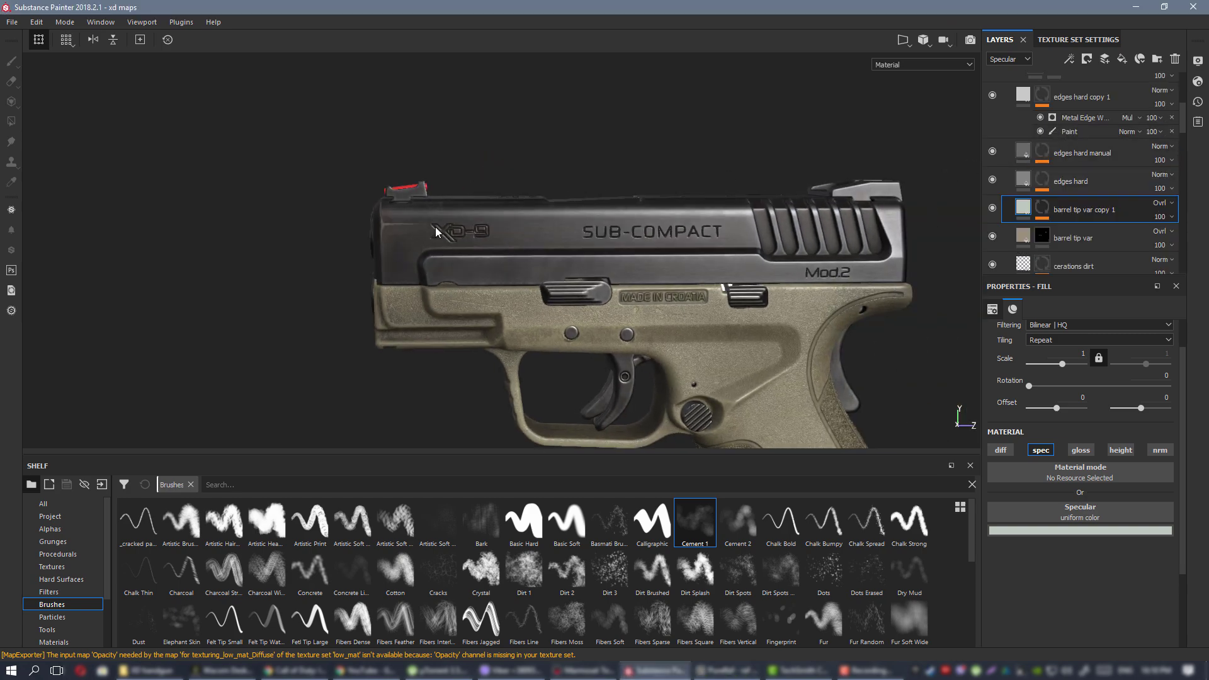
left_click_drag(436, 232, 466, 234, "alt")
right_click(1096, 156)
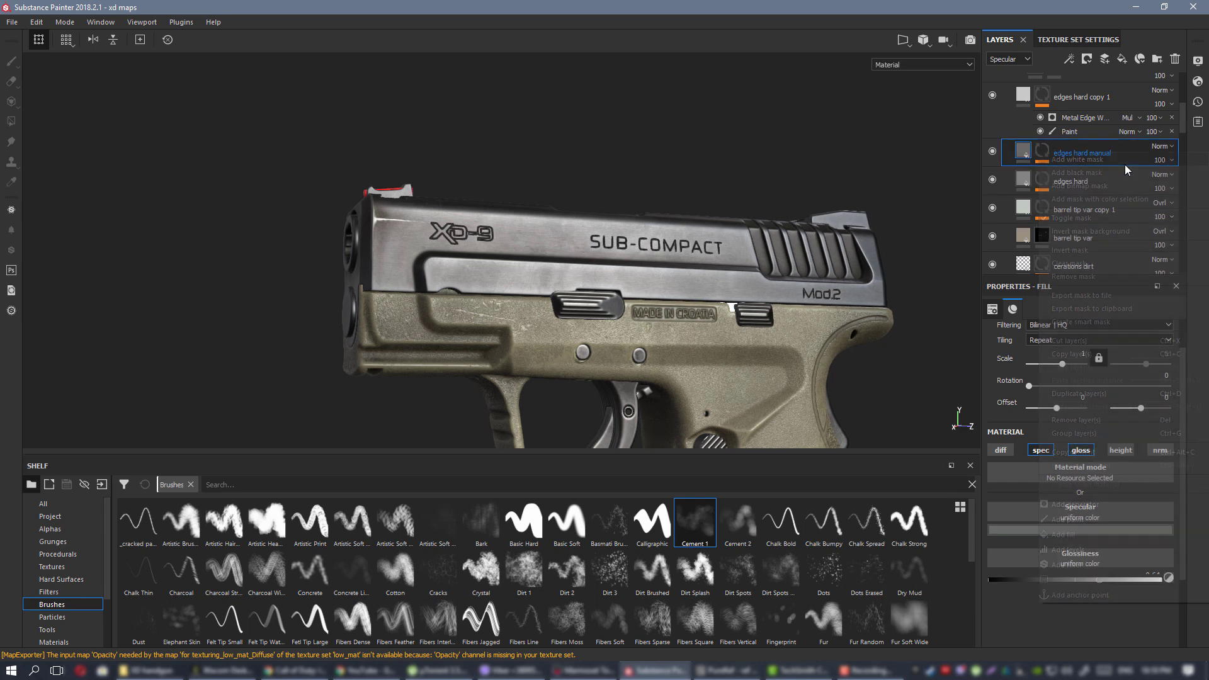
left_click(1102, 390)
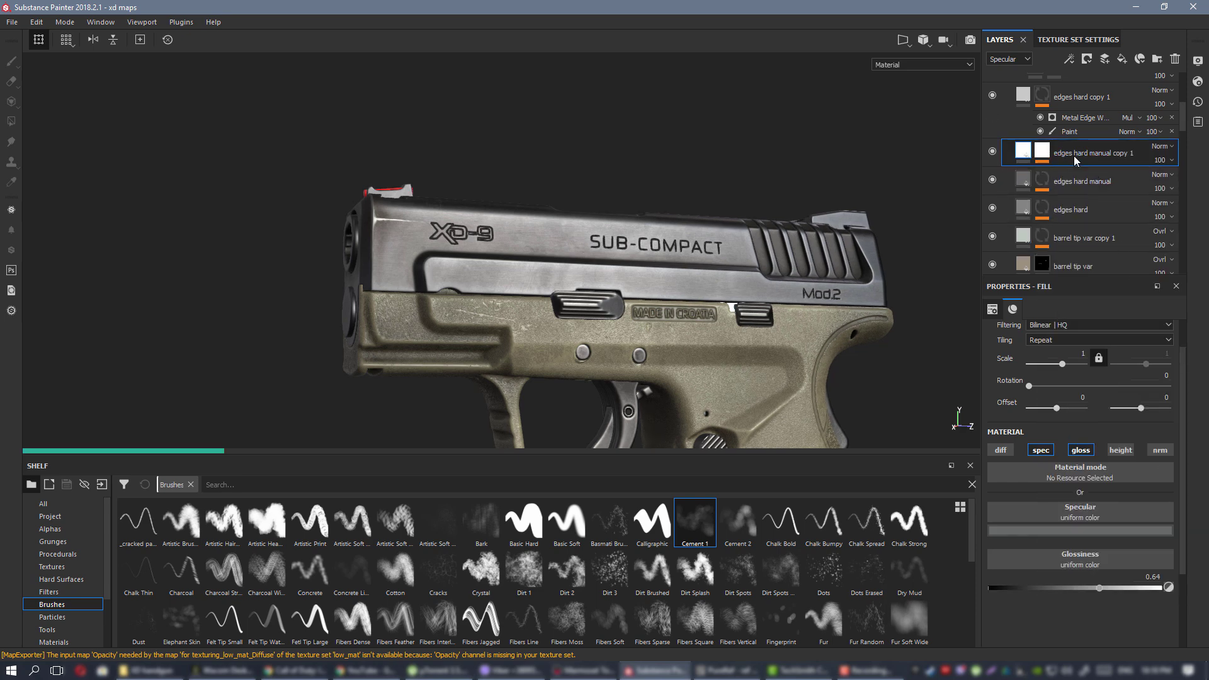
double_click(1108, 154)
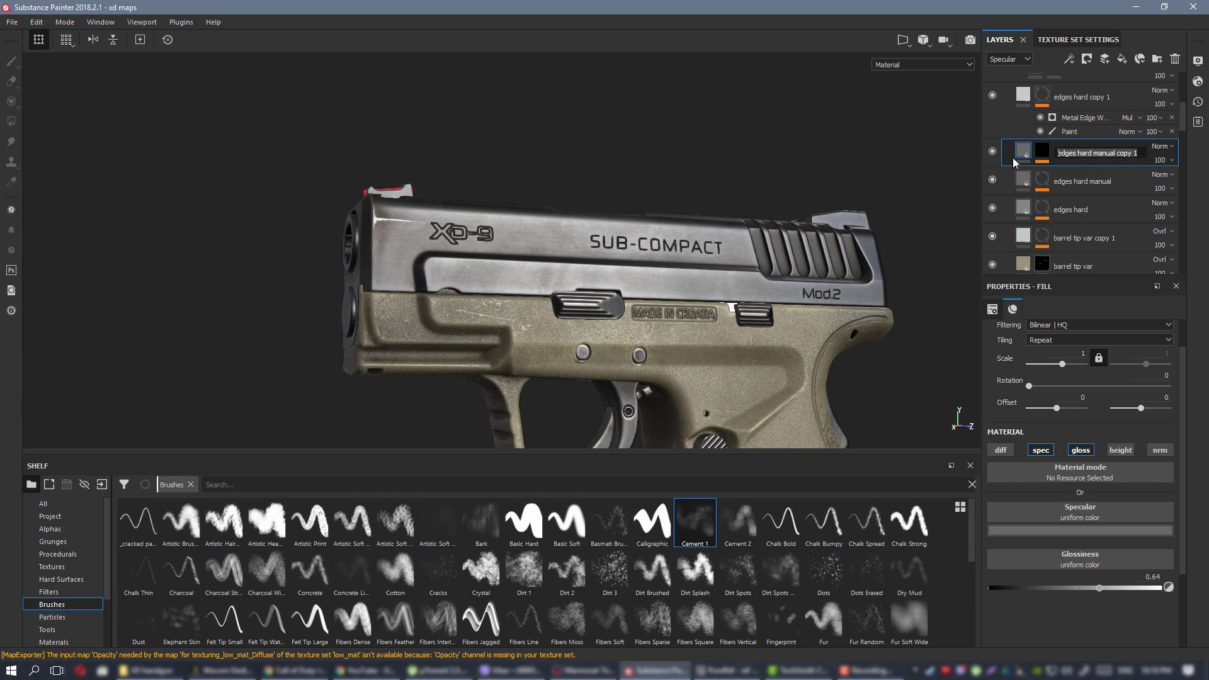
type("big spec manual")
key("Return")
Reset the big spec manual layer to a fresh black mask and add a Paint effect to that mask.
left_click_drag(764, 240, 812, 242, "alt")
right_click(1044, 153)
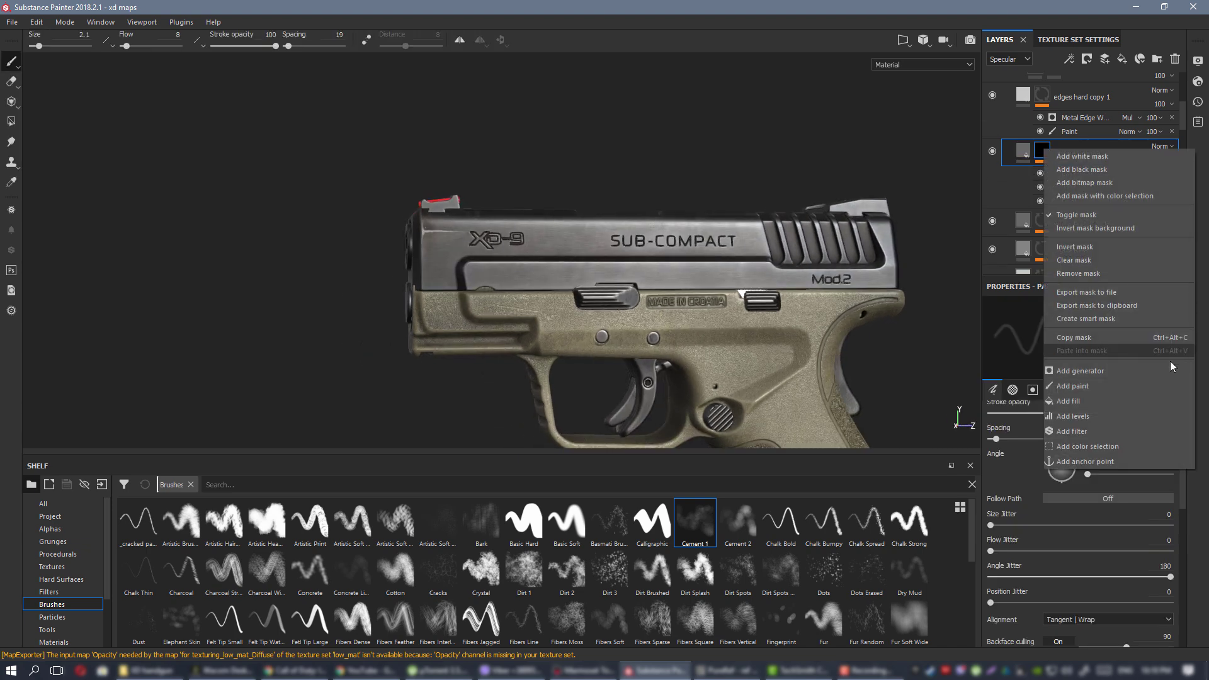
left_click(1117, 380)
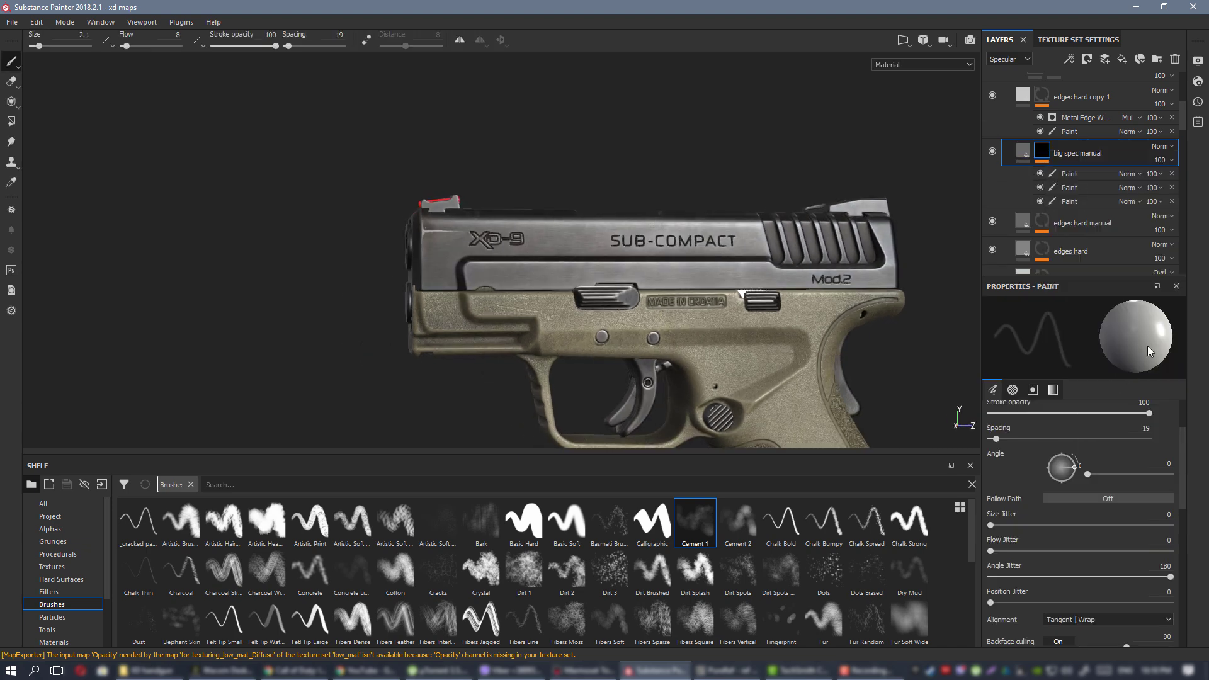
right_click(1040, 146)
left_click(1079, 168)
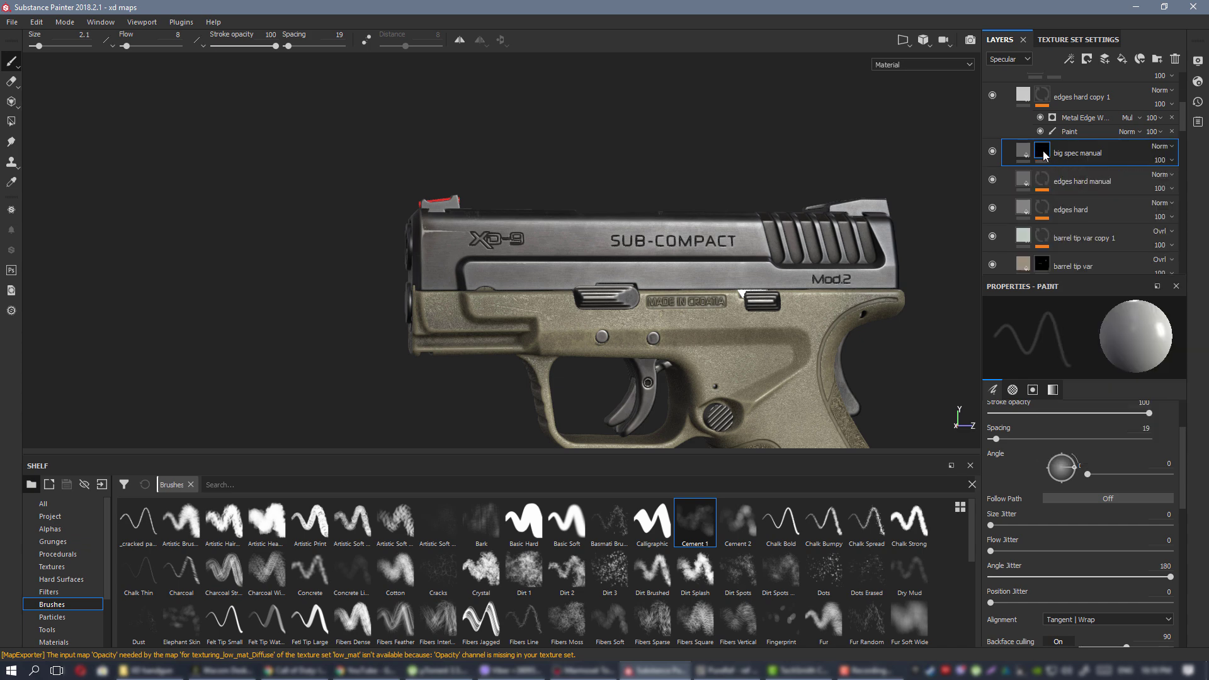
right_click(1043, 151)
left_click(1086, 392)
Display the Specular channel and examine both sides of the separate slide, ending on the muzzle end of the Springfield Armory side.
key("c")
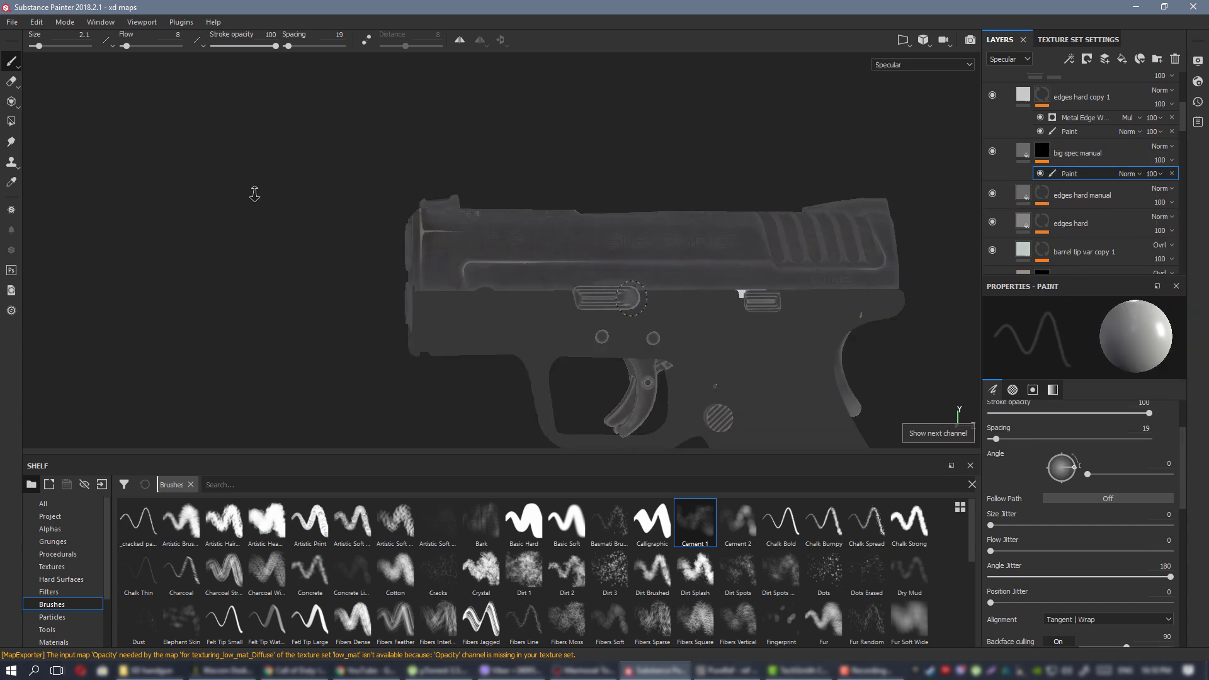
right_click_drag(254, 194, 195, 189, "alt")
right_click_drag(480, 186, 252, 183, "alt")
middle_click_drag(251, 182, 415, 189, "alt")
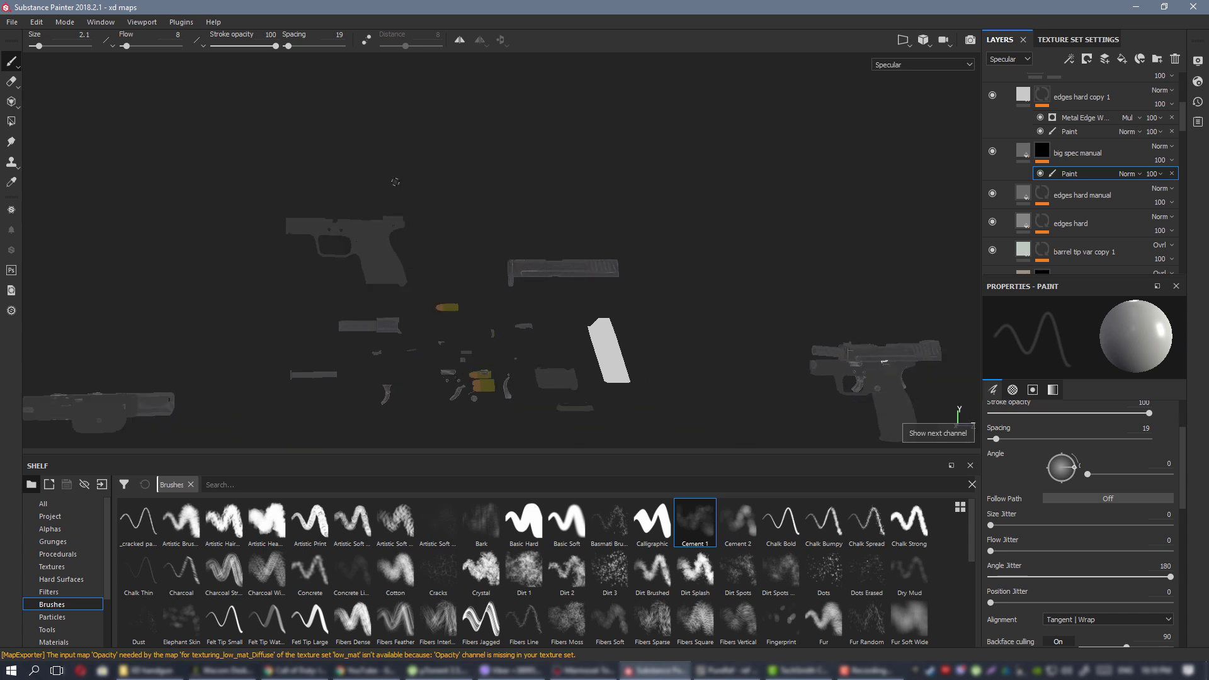
middle_click_drag(527, 273, 973, 676, "alt")
middle_click_drag(547, 476, 492, 414, "alt")
mouse_move(492, 414)
right_mouse_down("alt")
mouse_move(724, 406)
mouse_move(642, 268)
mouse_move(672, 289)
right_mouse_up("alt")
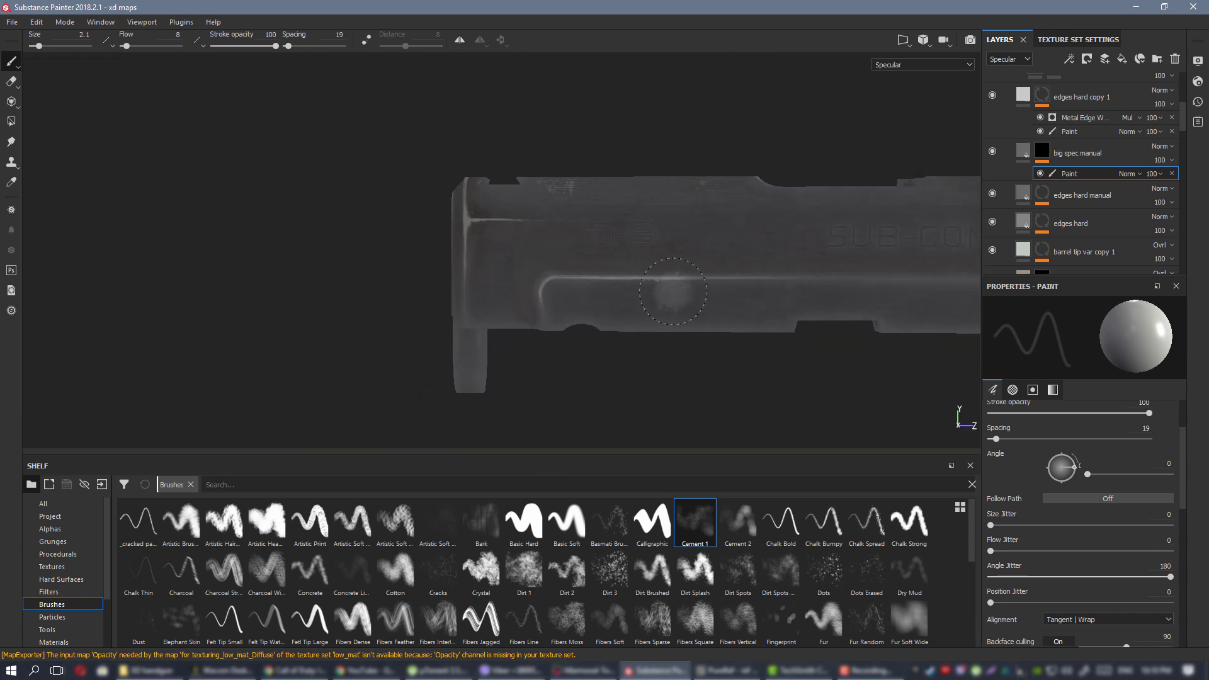
left_click_drag(672, 289, 906, 271, "alt")
right_click_drag(584, 189, 465, 207, "alt")
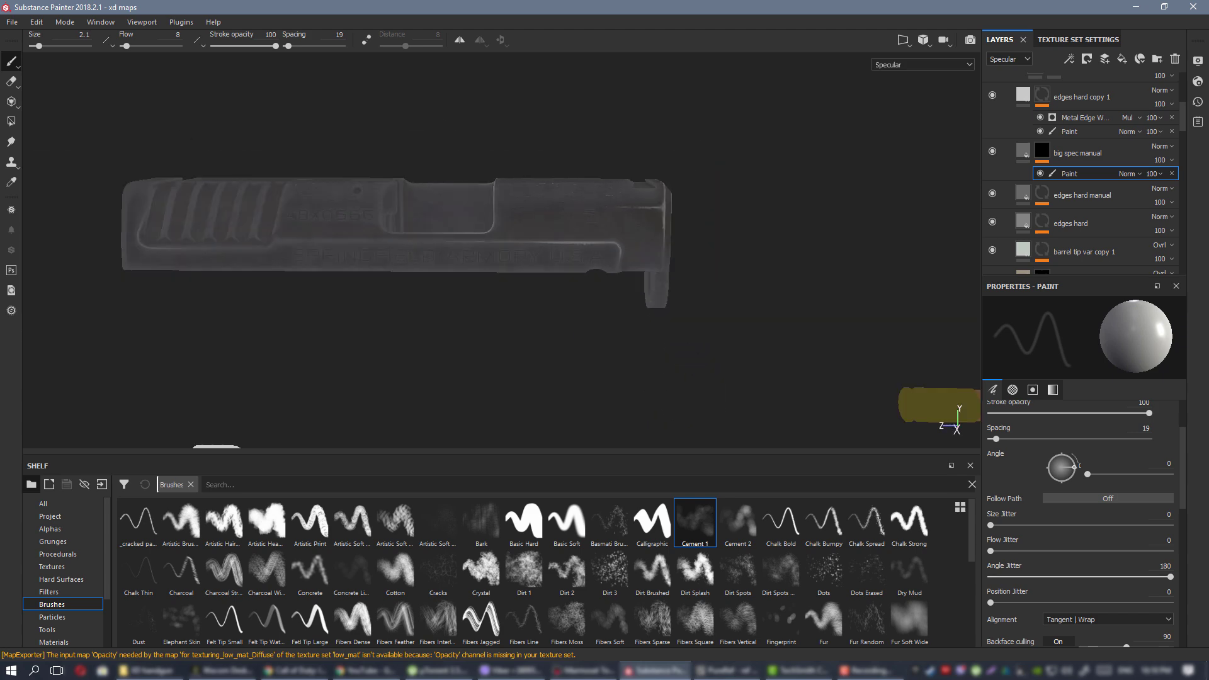
left_click_drag(441, 208, 356, 207, "alt")
right_click_drag(356, 207, 503, 239, "alt")
middle_click_drag(683, 317, 539, 291, "alt")
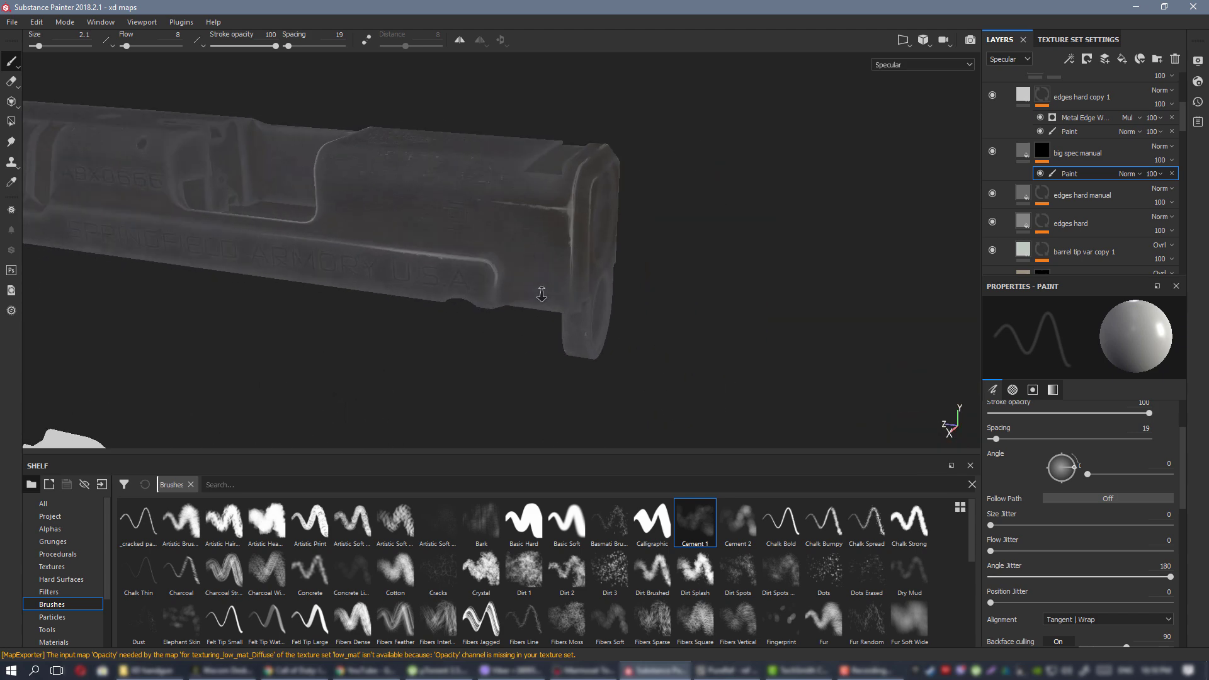
left_click_drag(539, 292, 604, 262, "alt")
right_click_drag(604, 262, 633, 262, "alt")
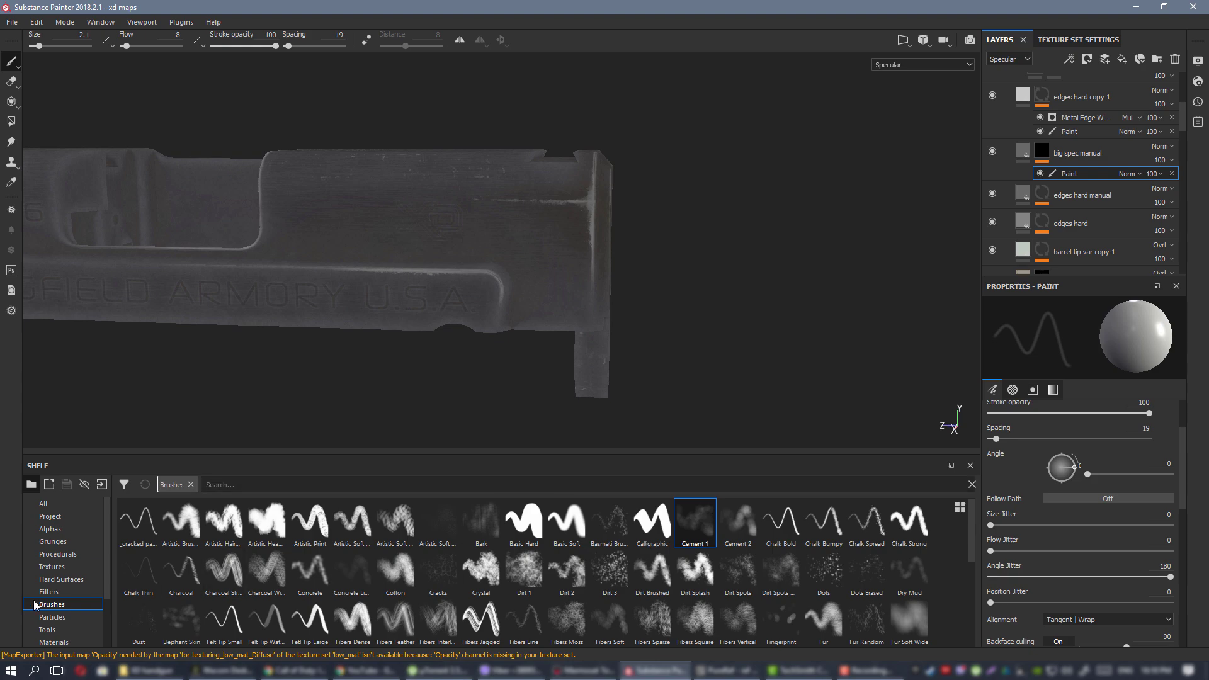
Load the TexturesCom_new4 alpha into the brush and set its flow to 100, angle to 271 and size to 13.63.
left_click(51, 529)
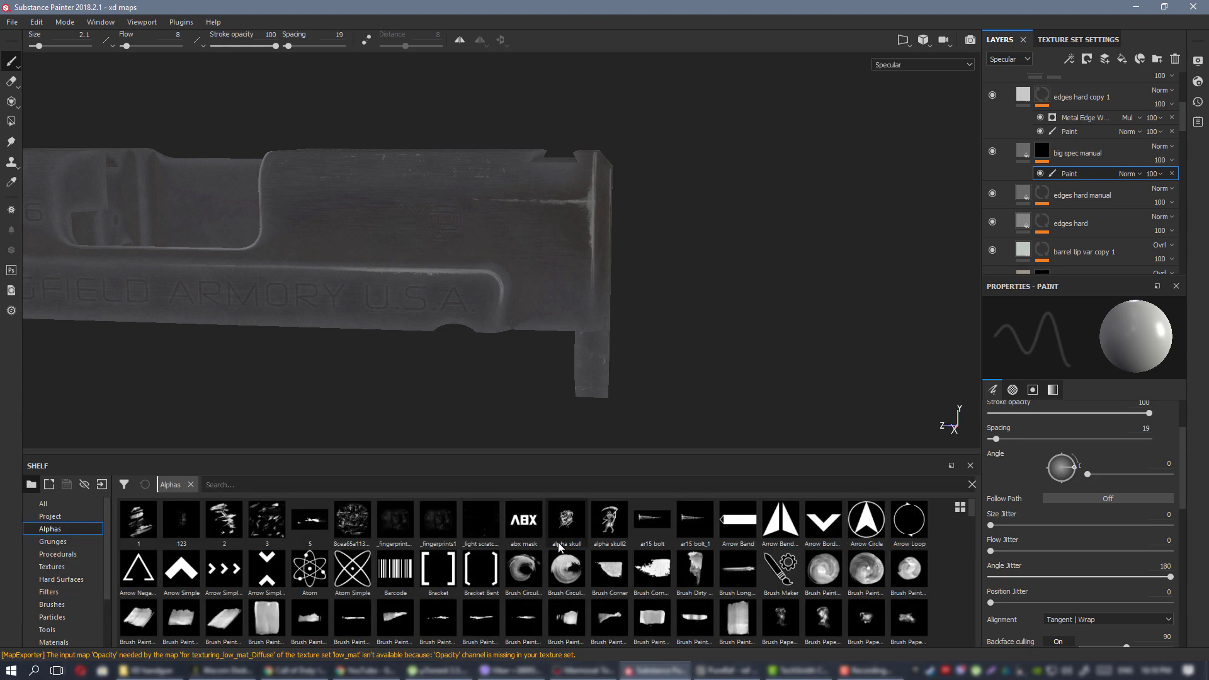
scroll(558, 542, "down", 10)
scroll(553, 605, "down", 3)
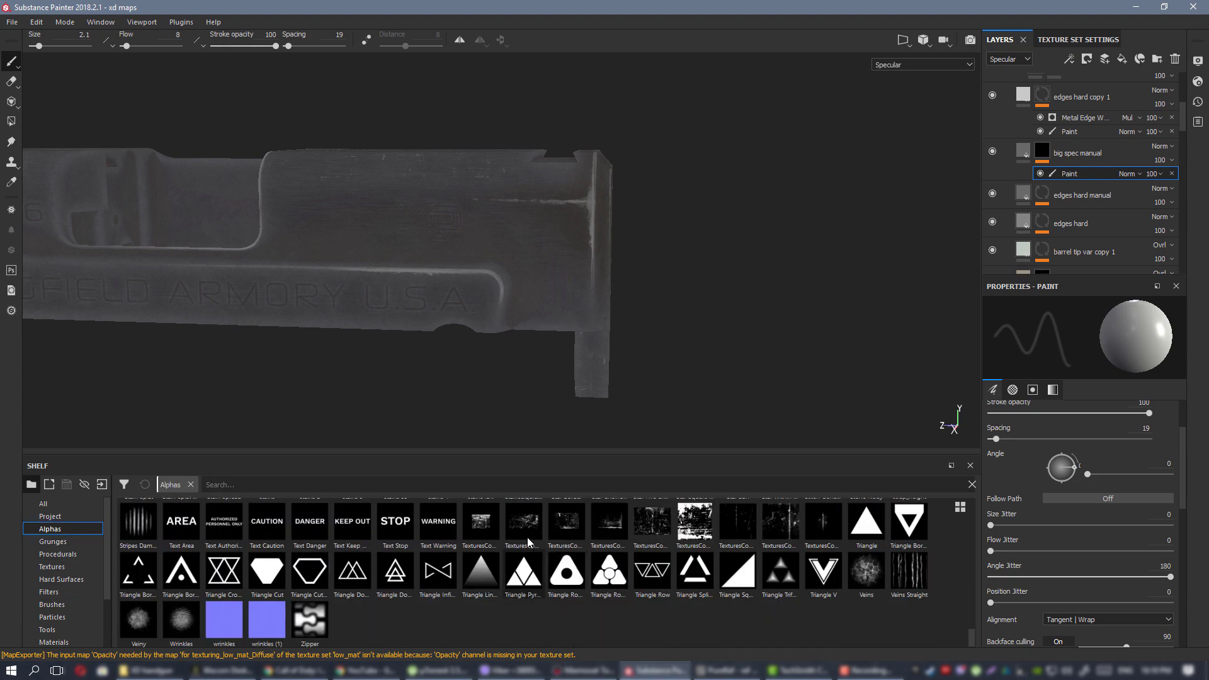
mouse_move(484, 529)
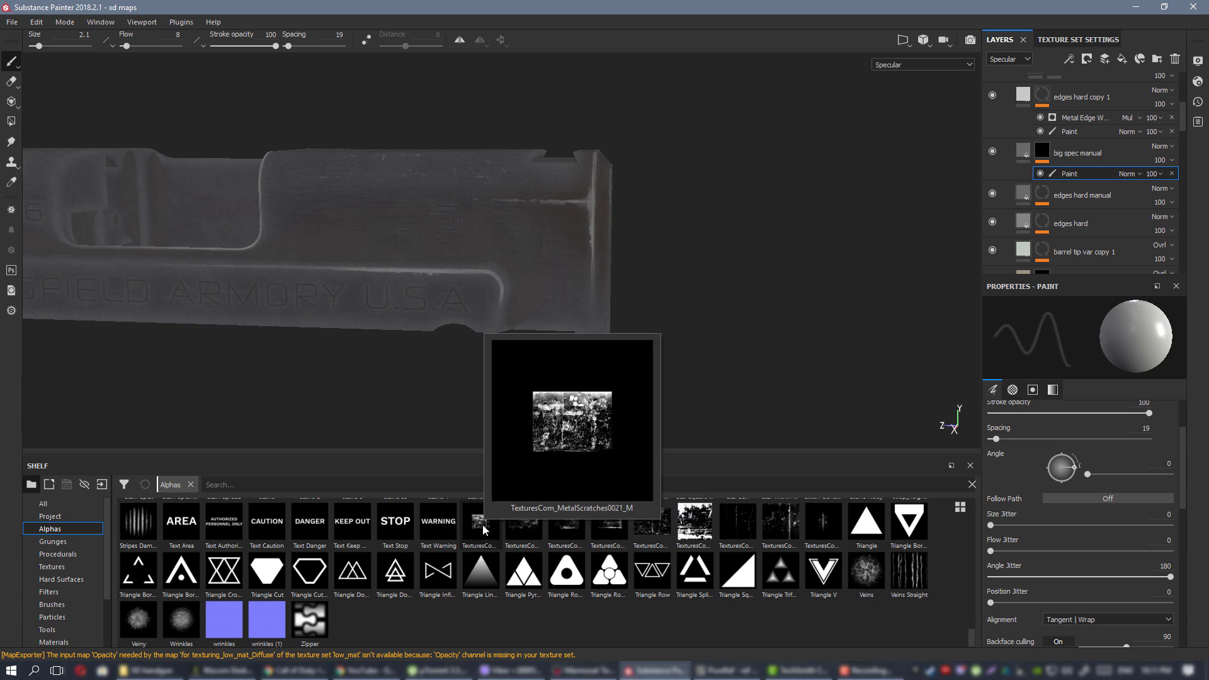
mouse_move(522, 530)
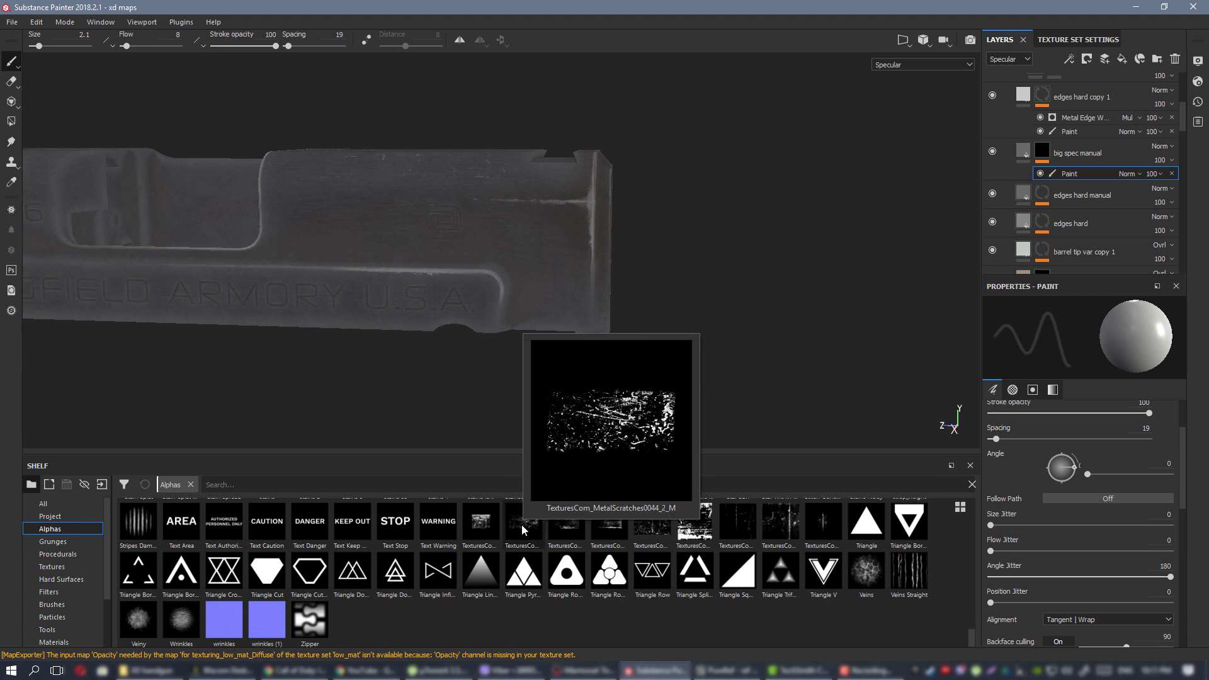
mouse_move(620, 524)
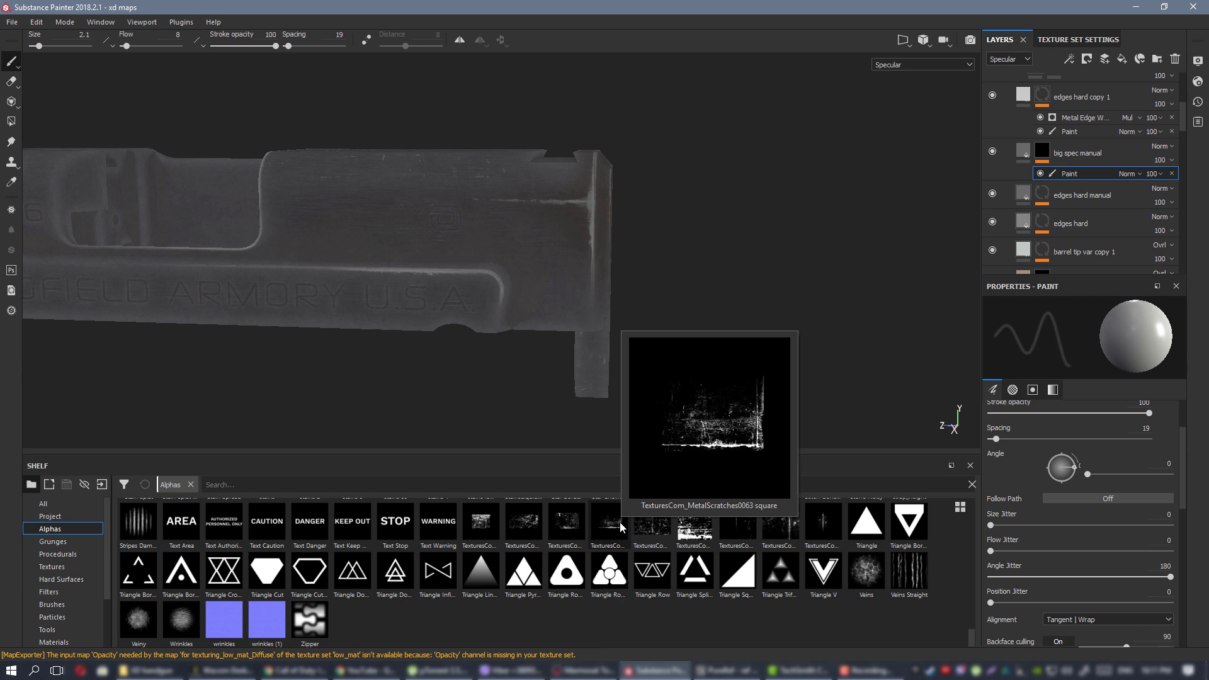
mouse_move(792, 527)
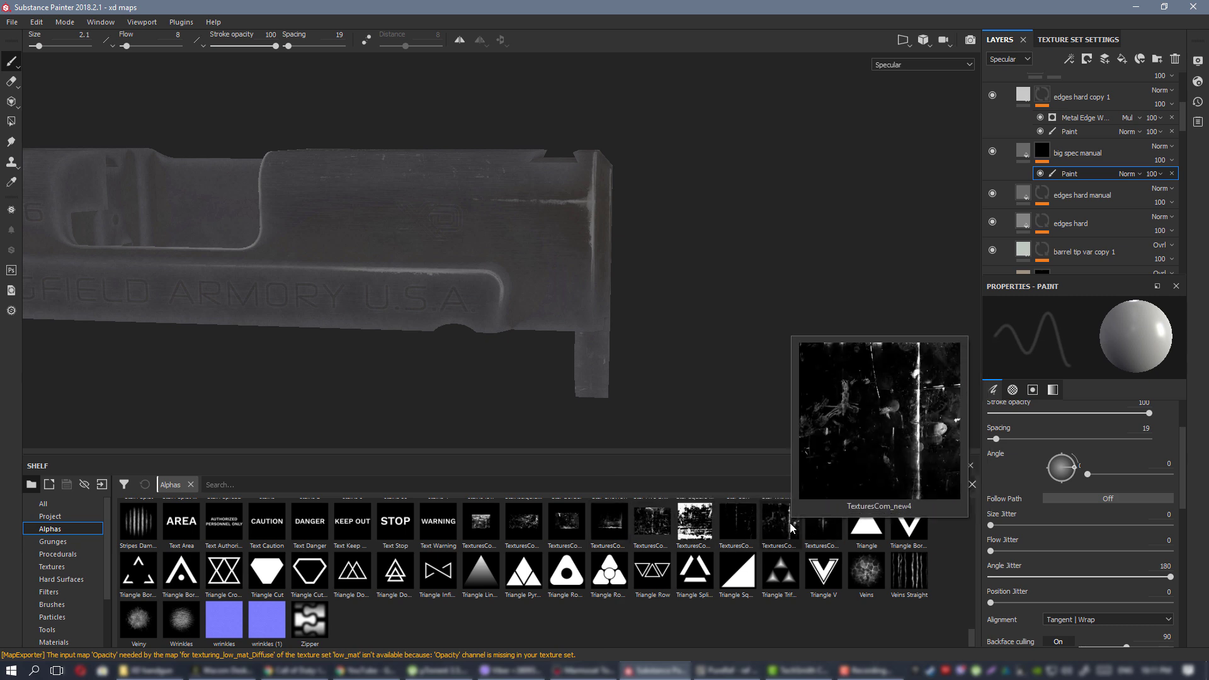
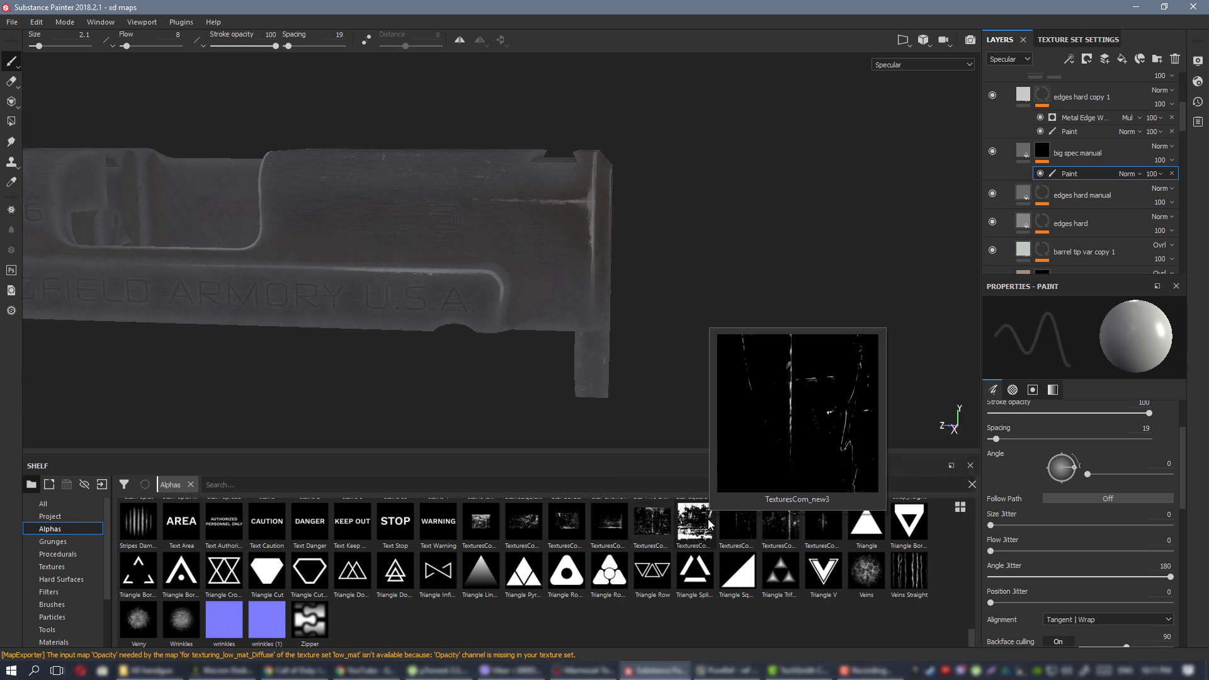
left_click(786, 523)
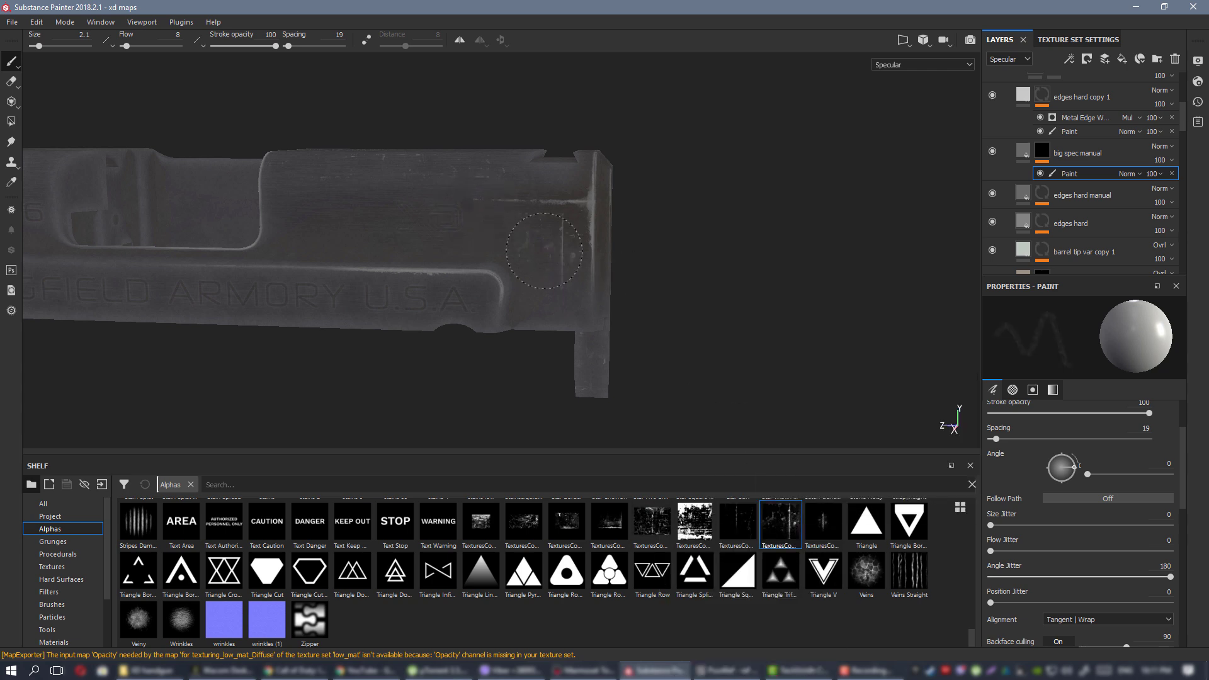
left_click_drag(544, 251, 582, 251, "ctrl")
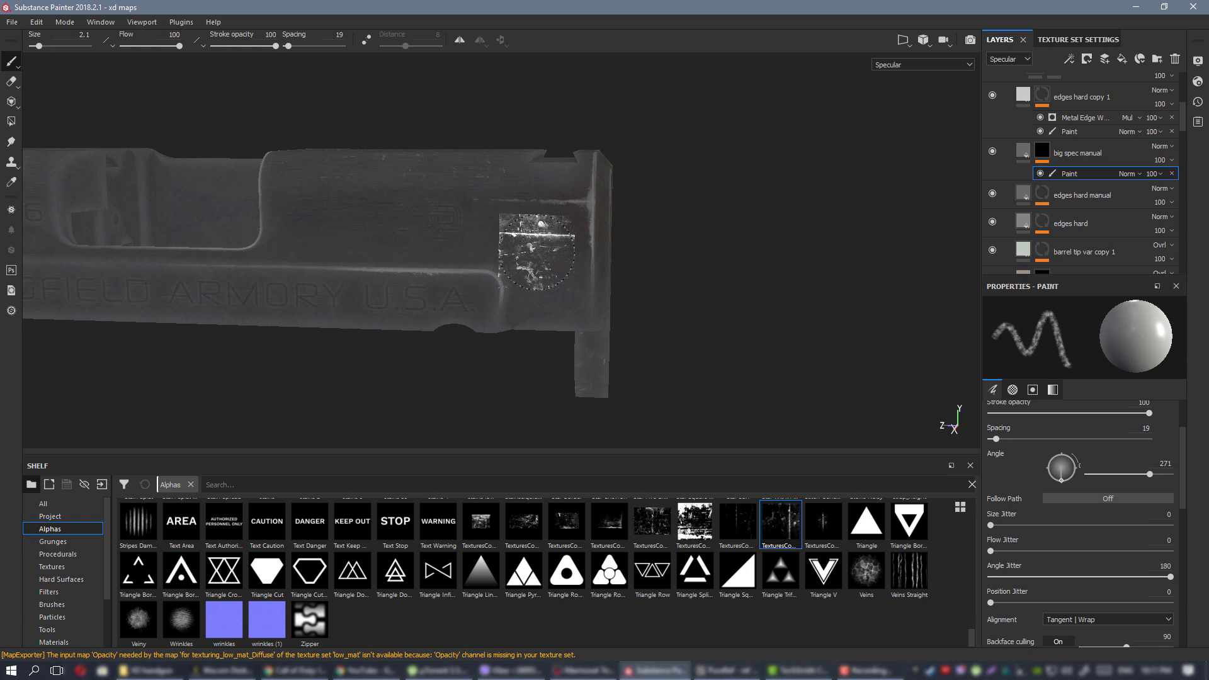
right_click_drag(537, 247, 592, 247, "ctrl")
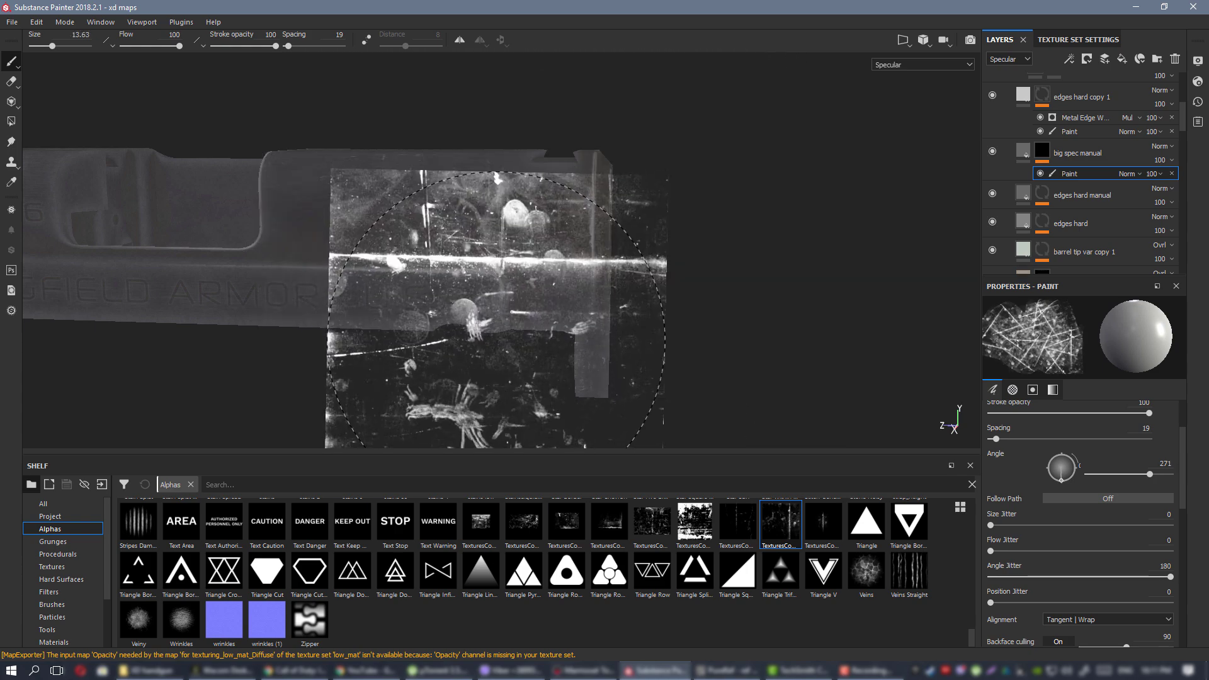
Set the brush size to 11.23, its angle to 91 and the angle jitter to 0.
left_click_drag(497, 311, 494, 258, "ctrl")
left_click_drag(558, 225, 557, 172, "ctrl")
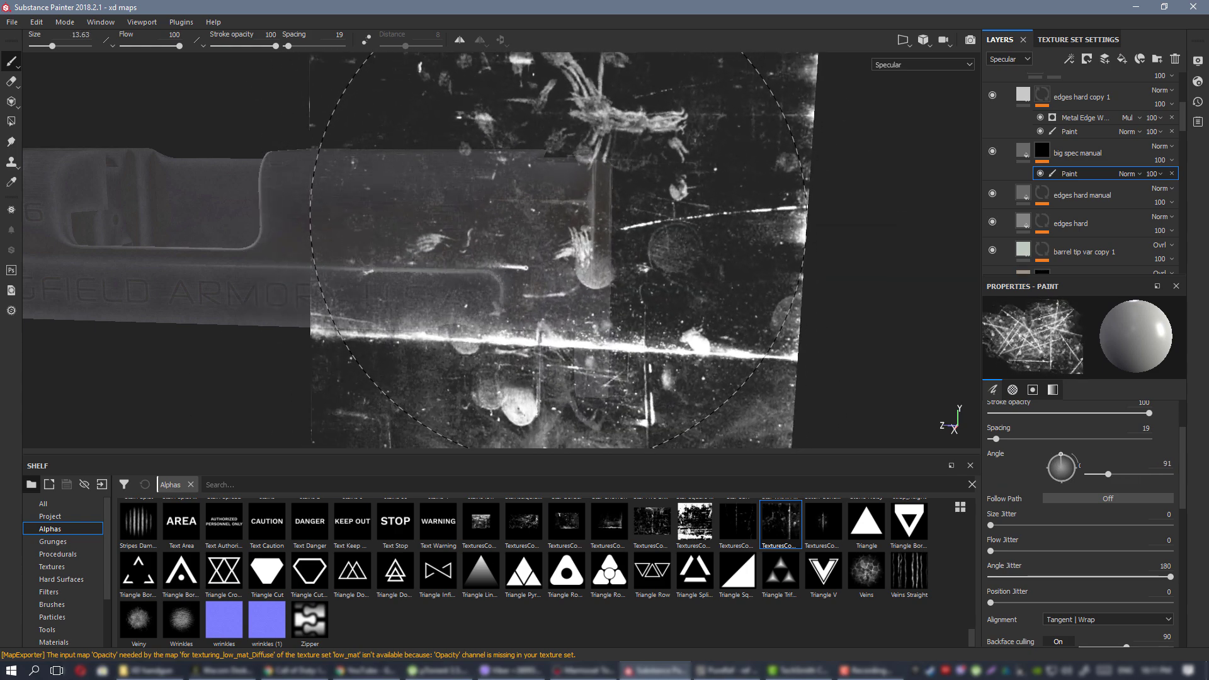
right_click_drag(540, 225, 529, 225, "ctrl")
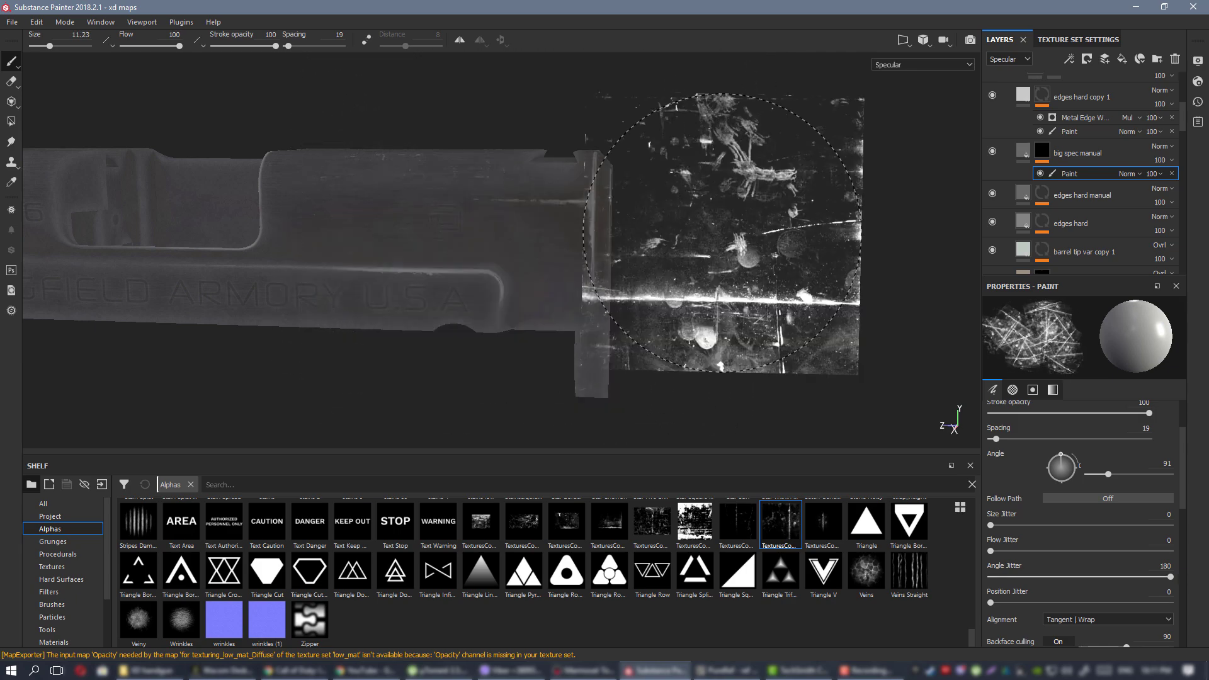
left_click_drag(1170, 576, 989, 576)
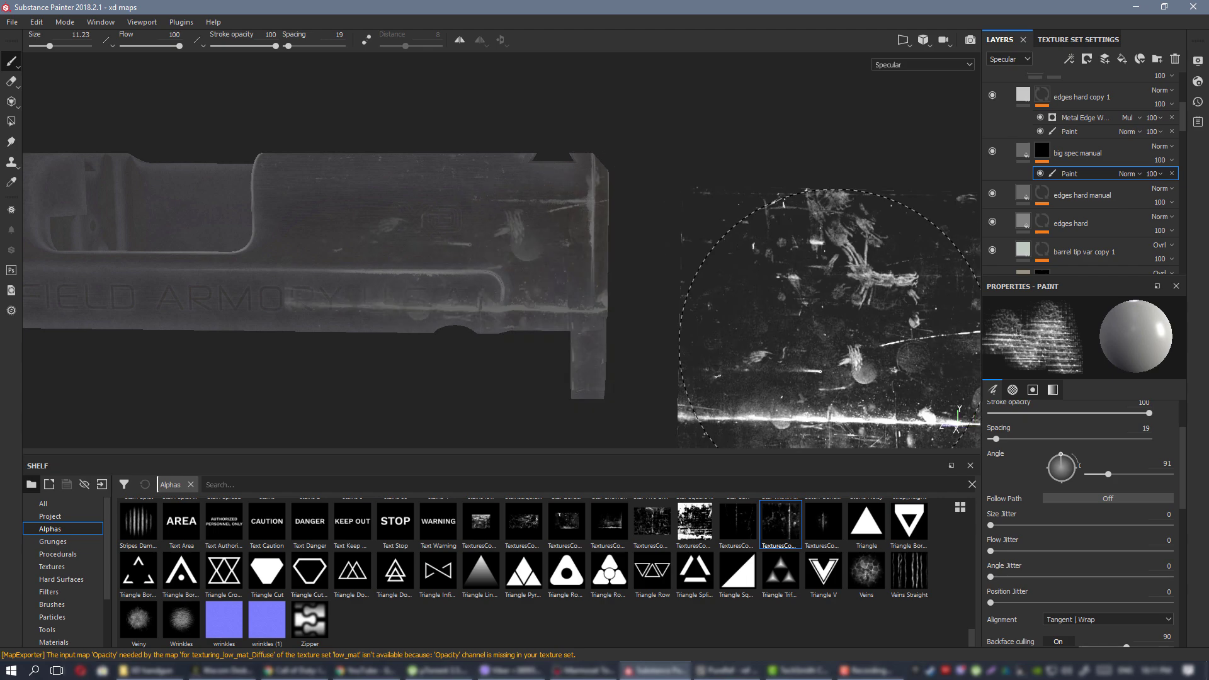
Undo the test stamp on the slide's muzzle end and try another TexturesCom scratch alpha there at an angle of 358.
left_click_drag(586, 277, 575, 275, "alt")
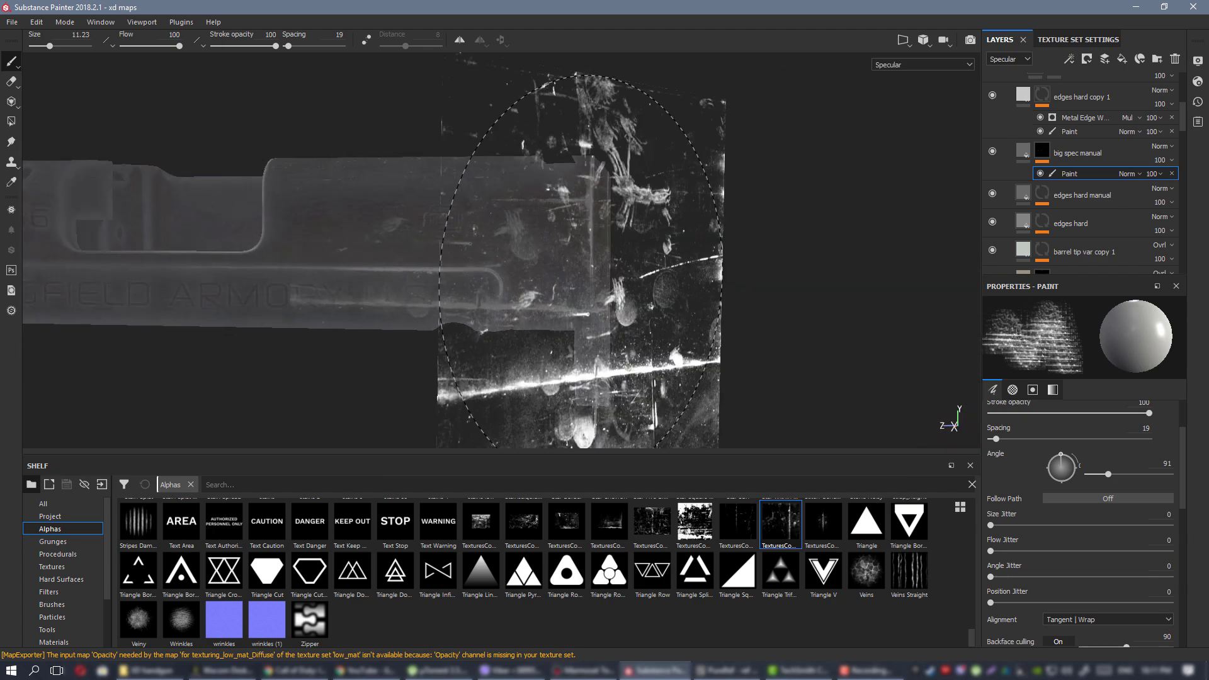
key("ctrl+z")
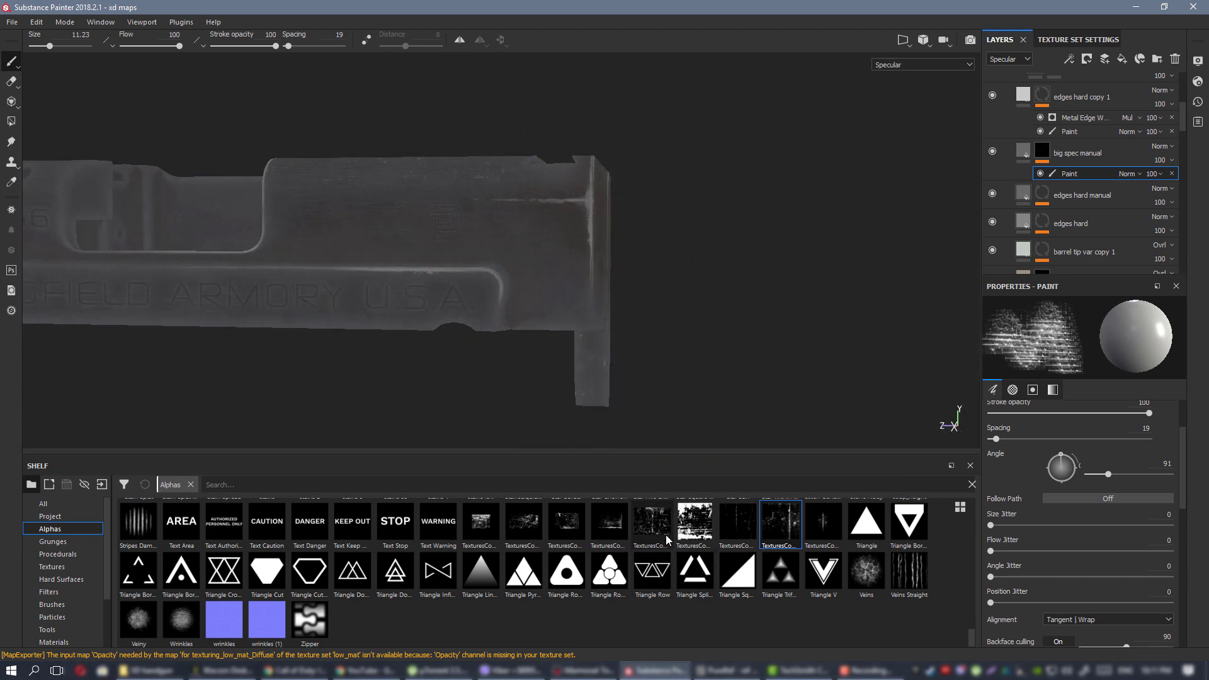
left_click(610, 524)
mouse_move(567, 220)
left_mouse_down("ctrl")
mouse_move(565, 271)
mouse_move(563, 252)
left_mouse_up("ctrl")
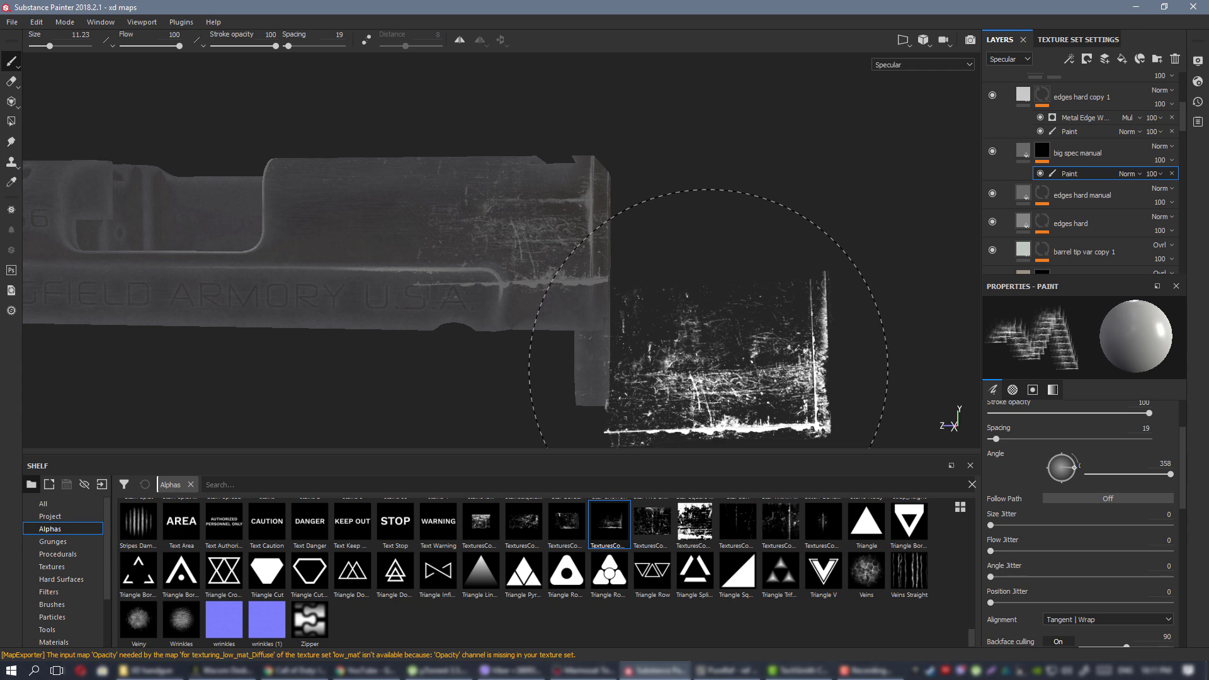
Load the MetalBase0127_XL alpha into the brush.
scroll(563, 578, "up", 3)
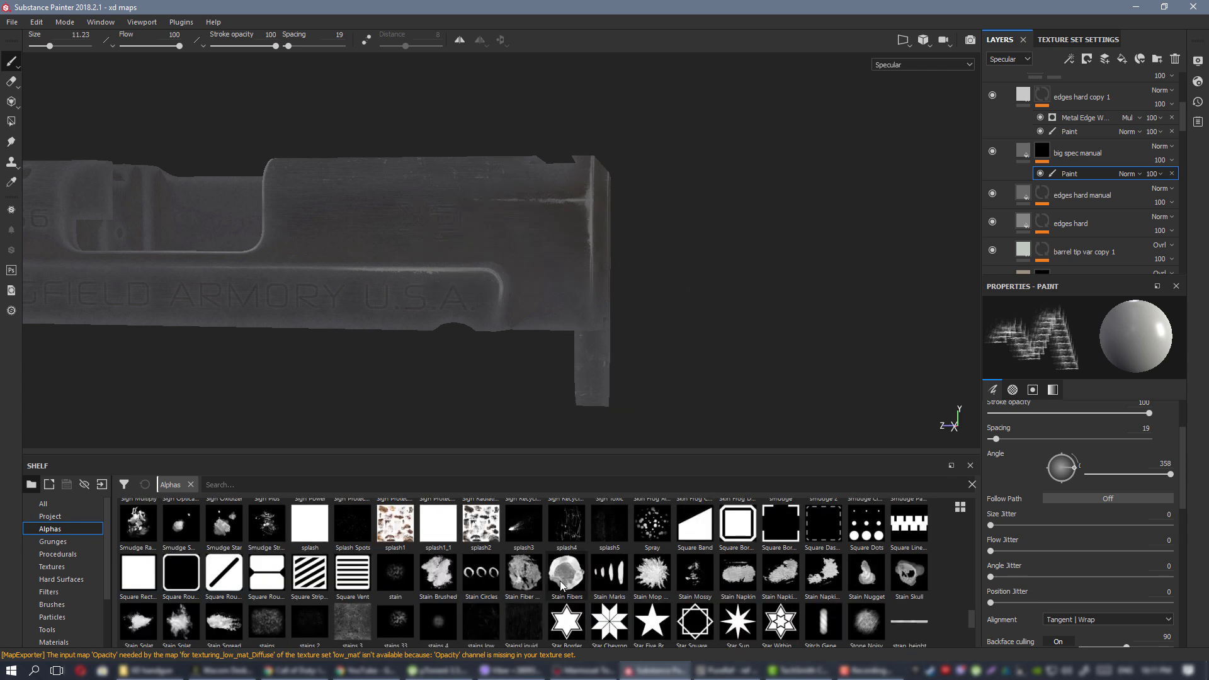
scroll(591, 595, "up", 3)
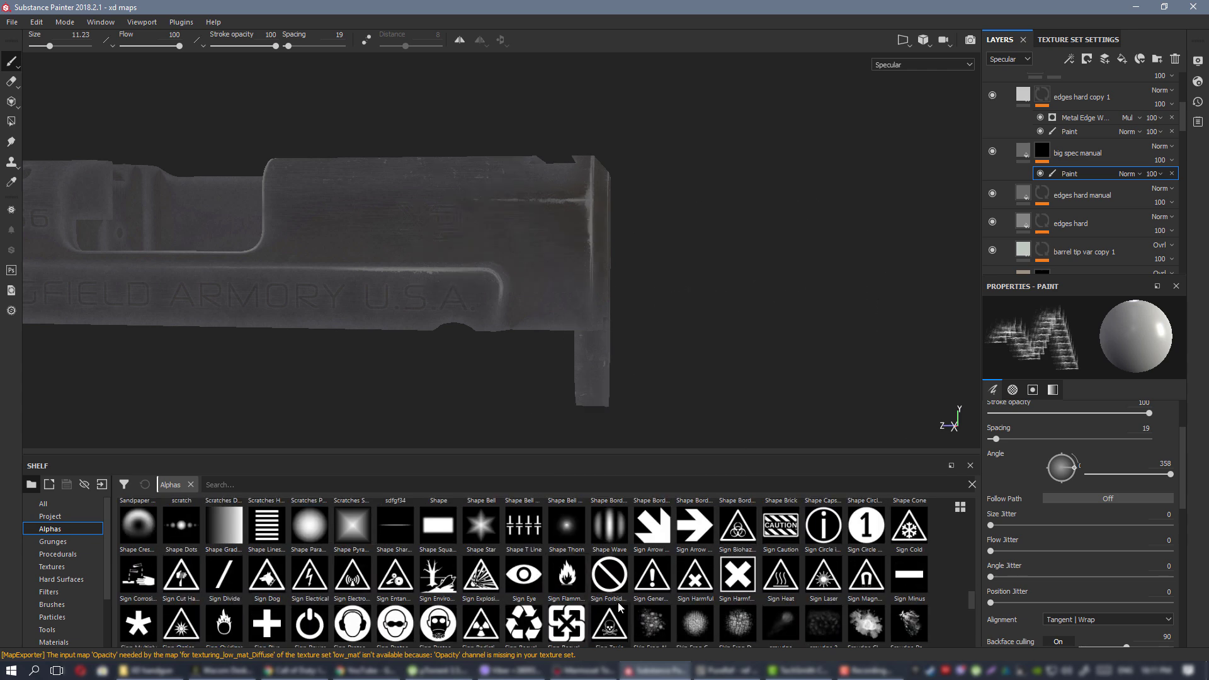
scroll(619, 607, "up", 3)
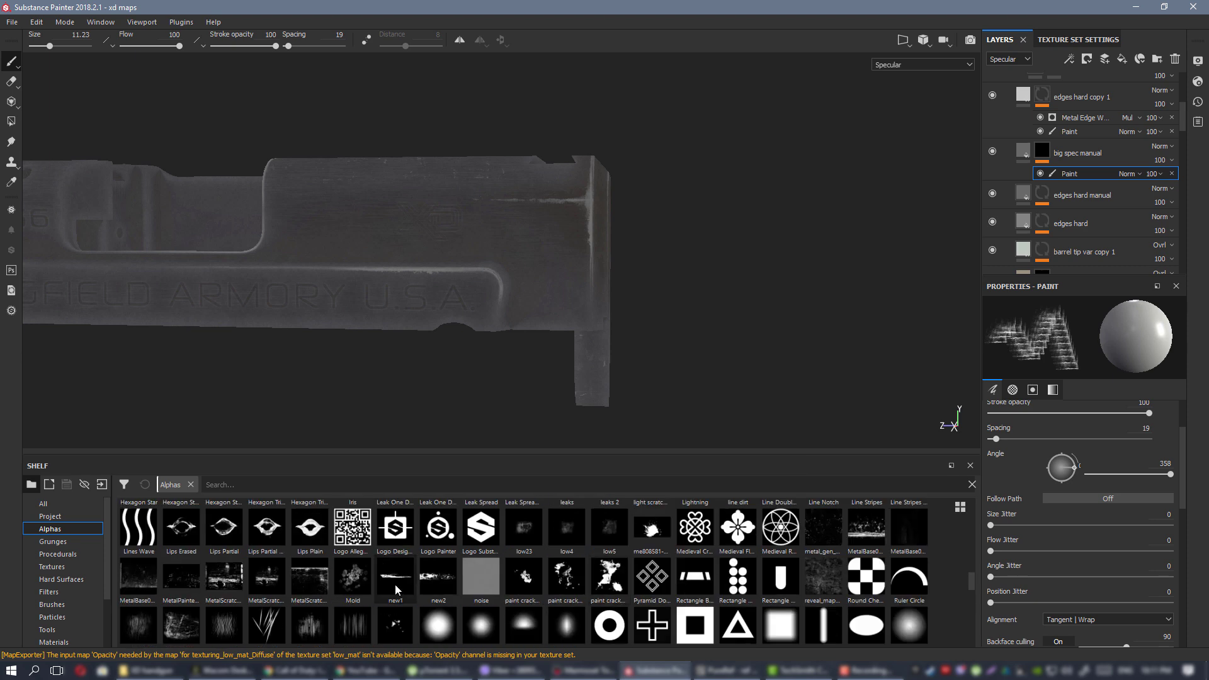
mouse_move(403, 582)
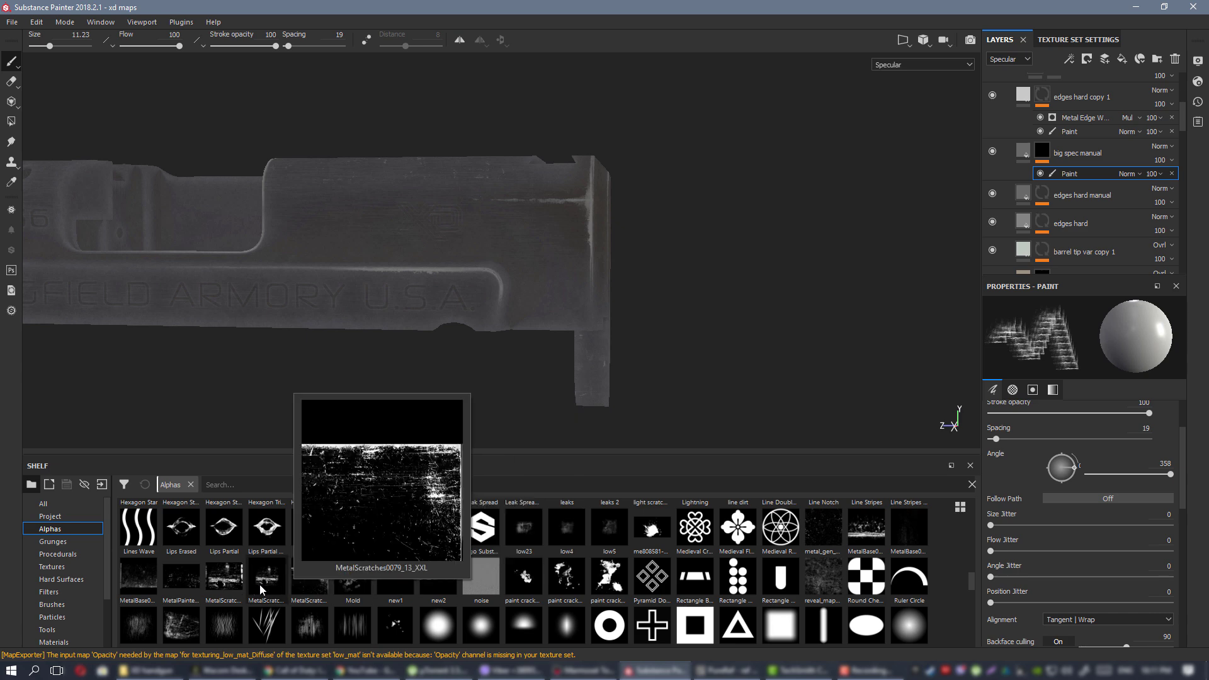
mouse_move(222, 586)
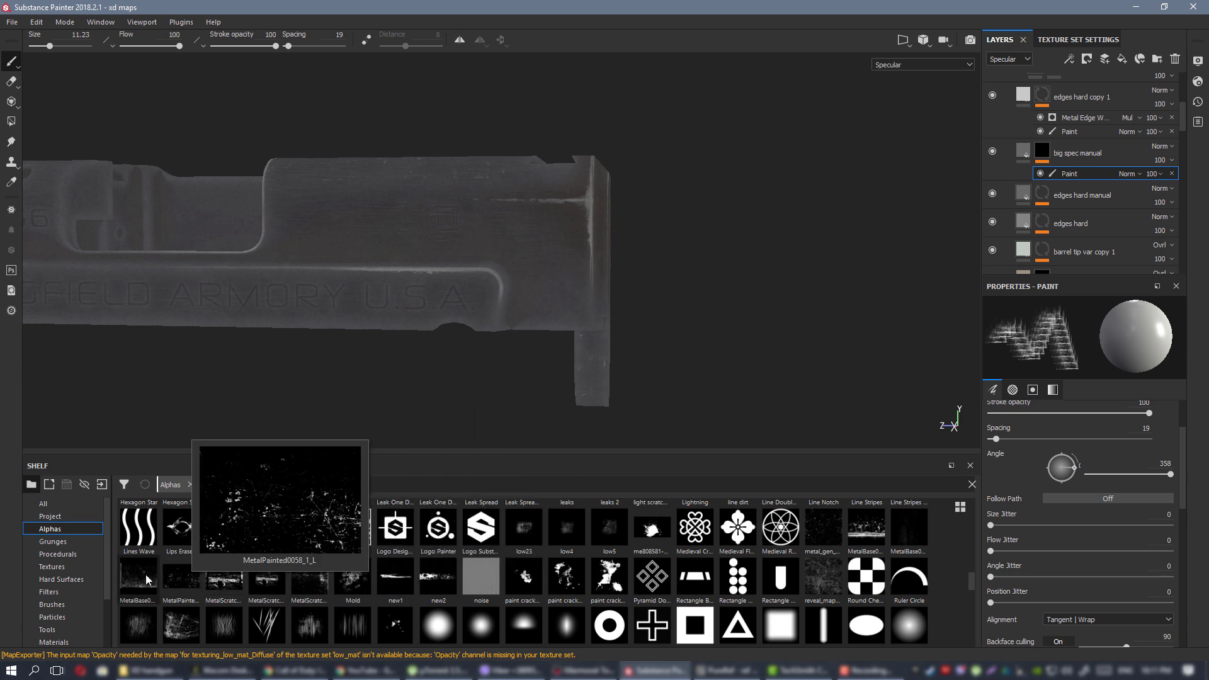
mouse_move(146, 579)
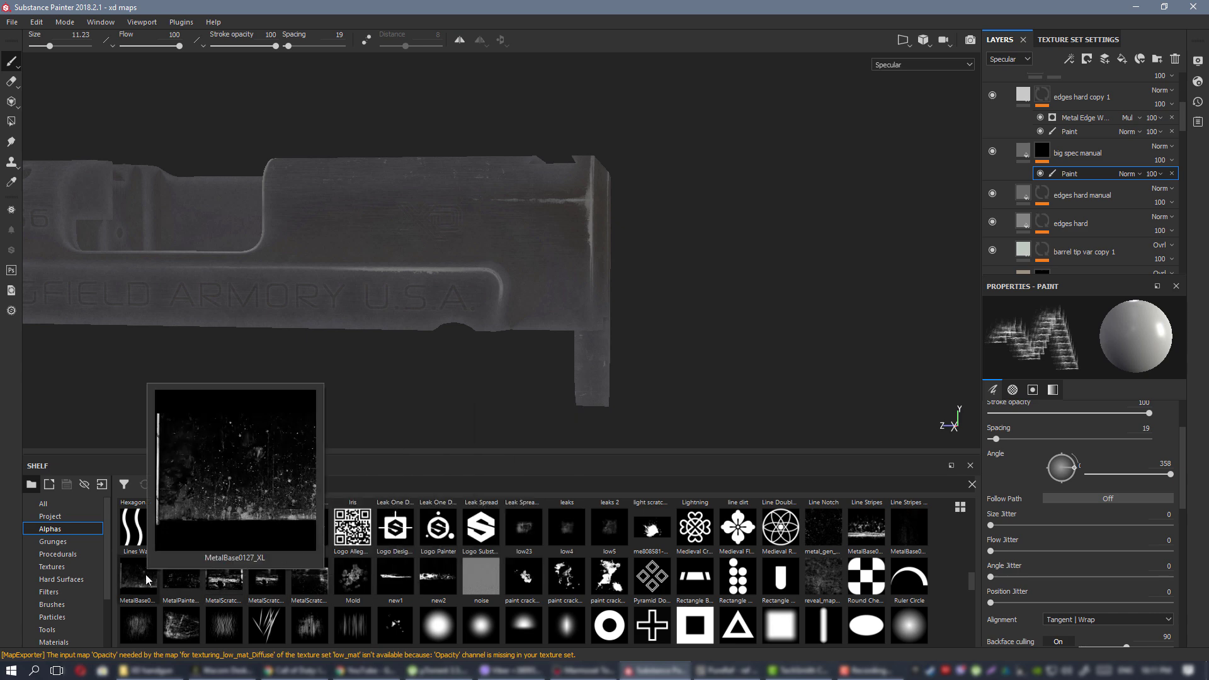
left_click(147, 579)
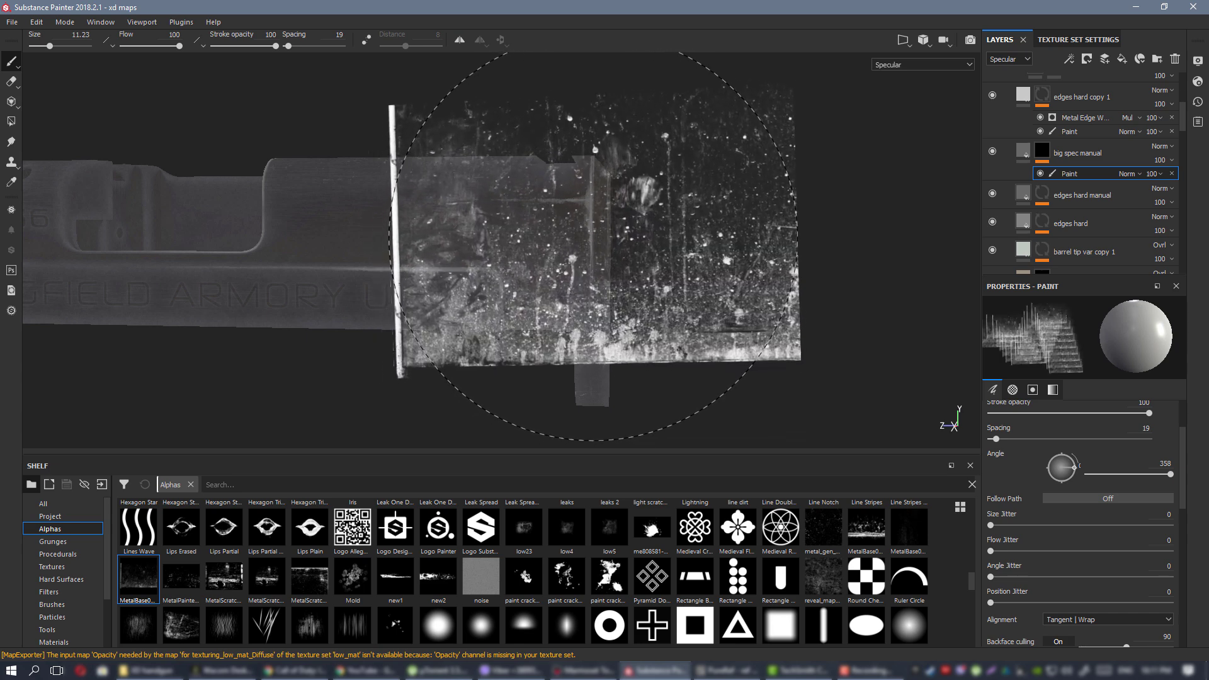
Rotate the brush to an angle of 269 and stamp speckled metal wear on the muzzle end of the slide.
mouse_move(596, 236)
left_mouse_down("ctrl")
mouse_move(495, 230)
mouse_move(522, 231)
left_mouse_up("ctrl")
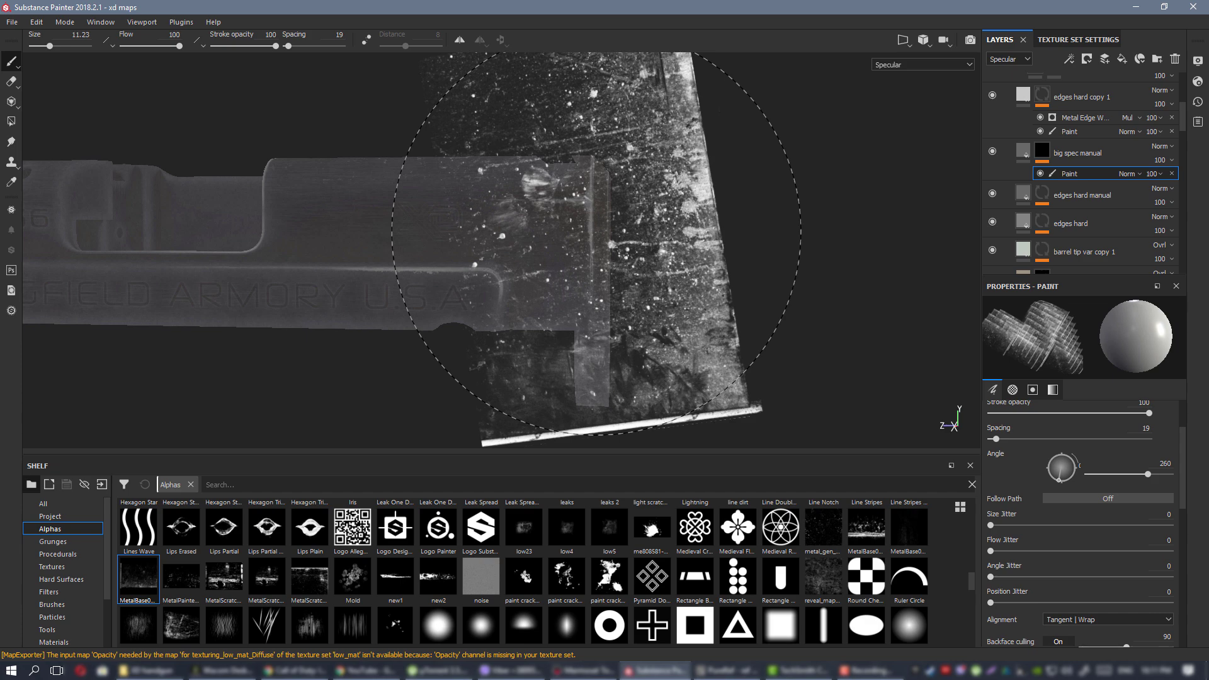
left_click_drag(597, 230, 596, 238, "ctrl")
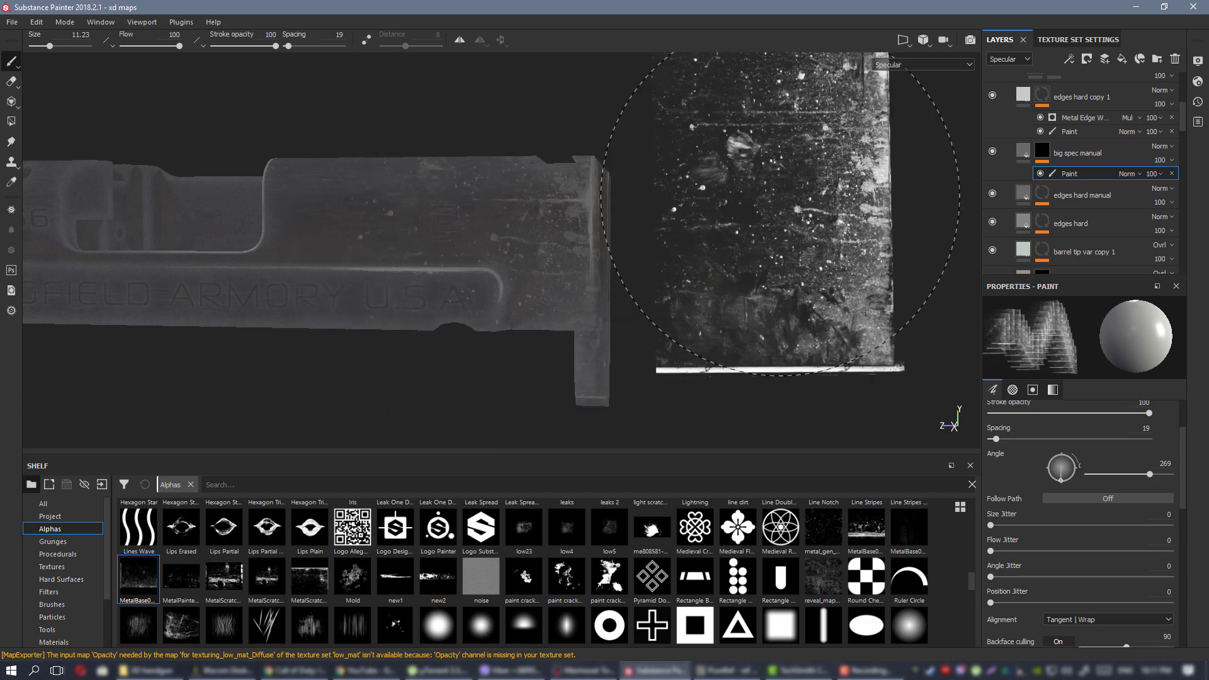
mouse_move(816, 248)
left_mouse_down("alt")
mouse_move(795, 223)
mouse_move(642, 157)
left_mouse_up("alt")
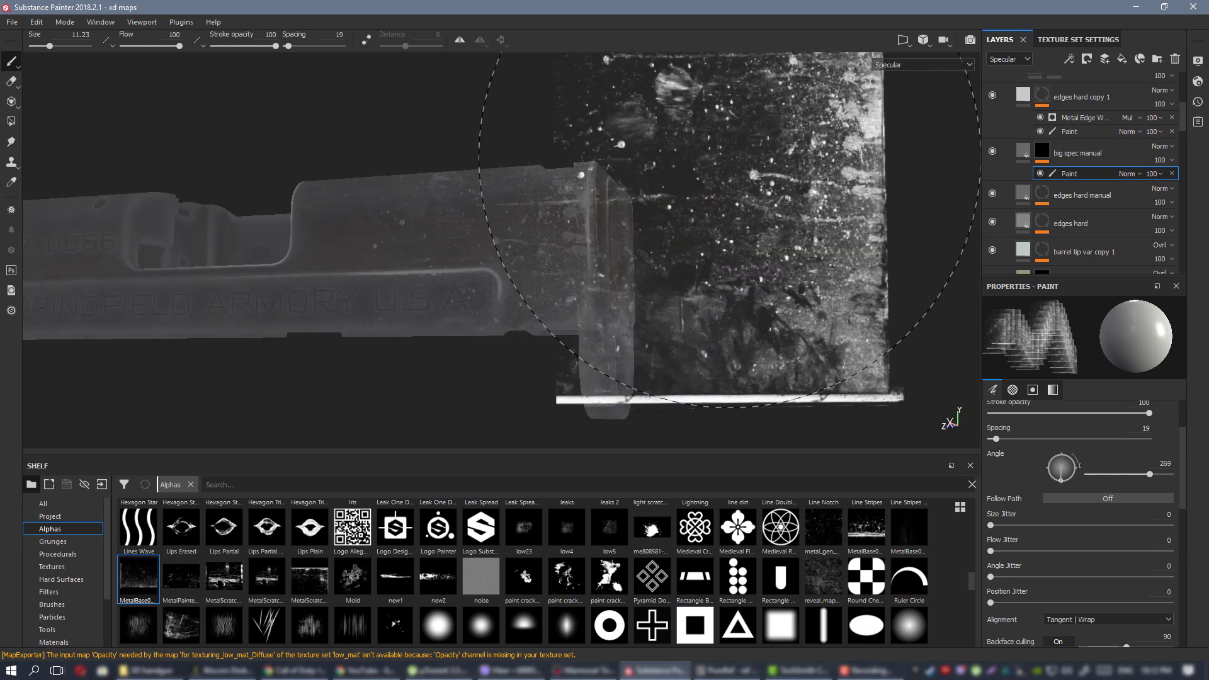
left_click(588, 218)
mouse_move(556, 232)
left_mouse_down("alt")
mouse_move(523, 234)
mouse_move(517, 221)
left_mouse_up("alt")
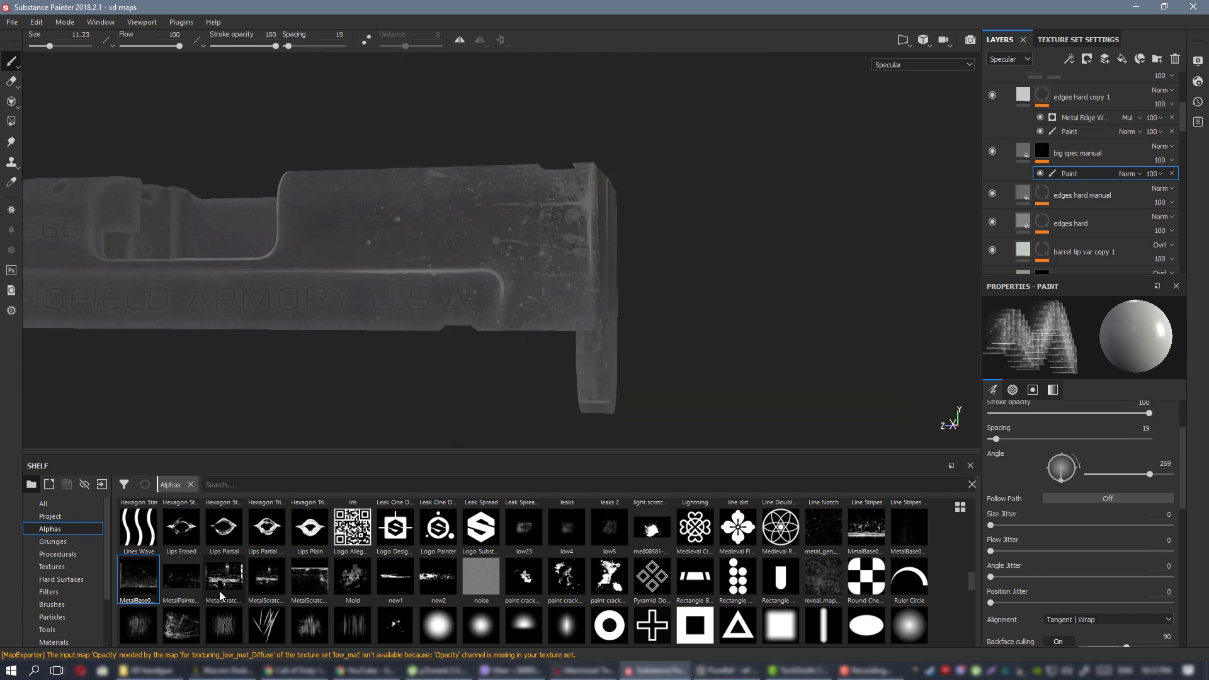
Look through the other shelf alphas and load the Brush Dirty alpha into the brush.
mouse_move(299, 593)
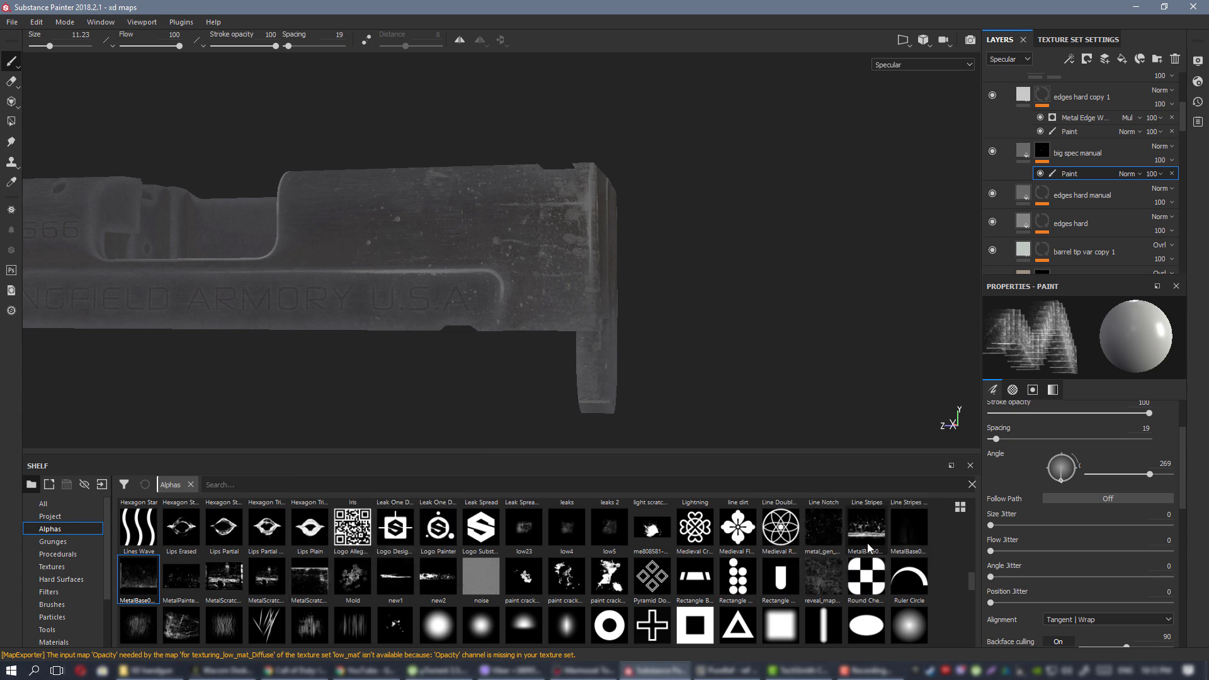
mouse_move(870, 540)
mouse_move(834, 533)
scroll(834, 534, "up", 5)
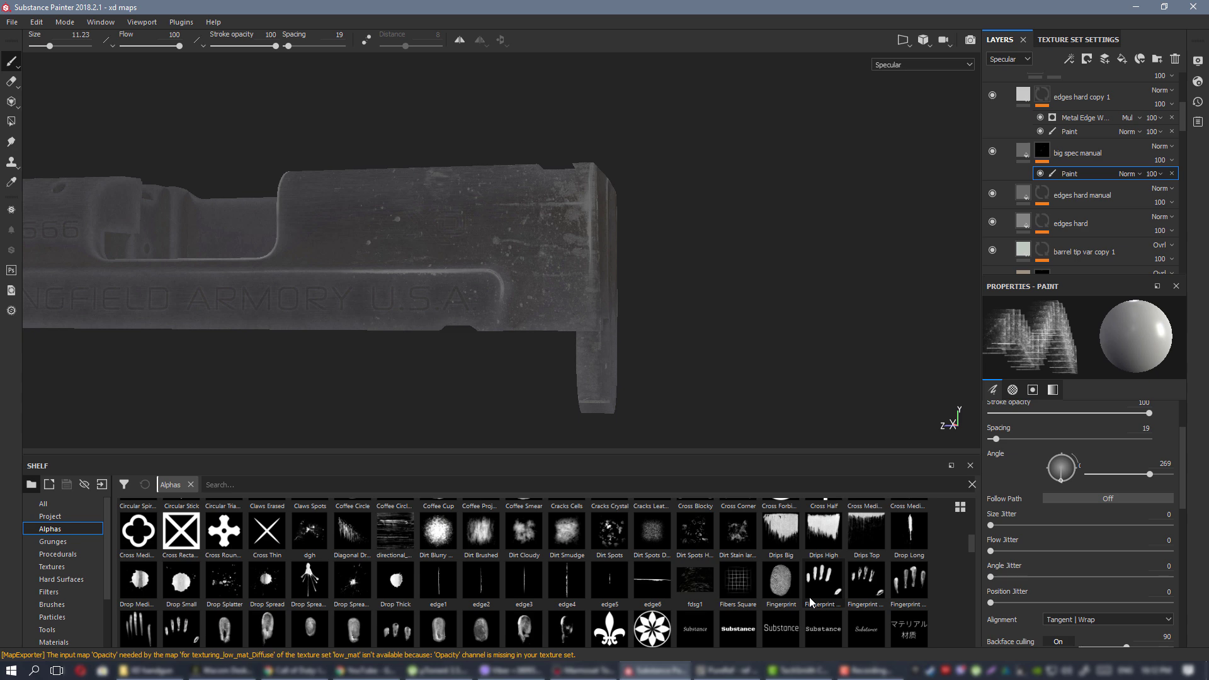
scroll(811, 603, "up", 2)
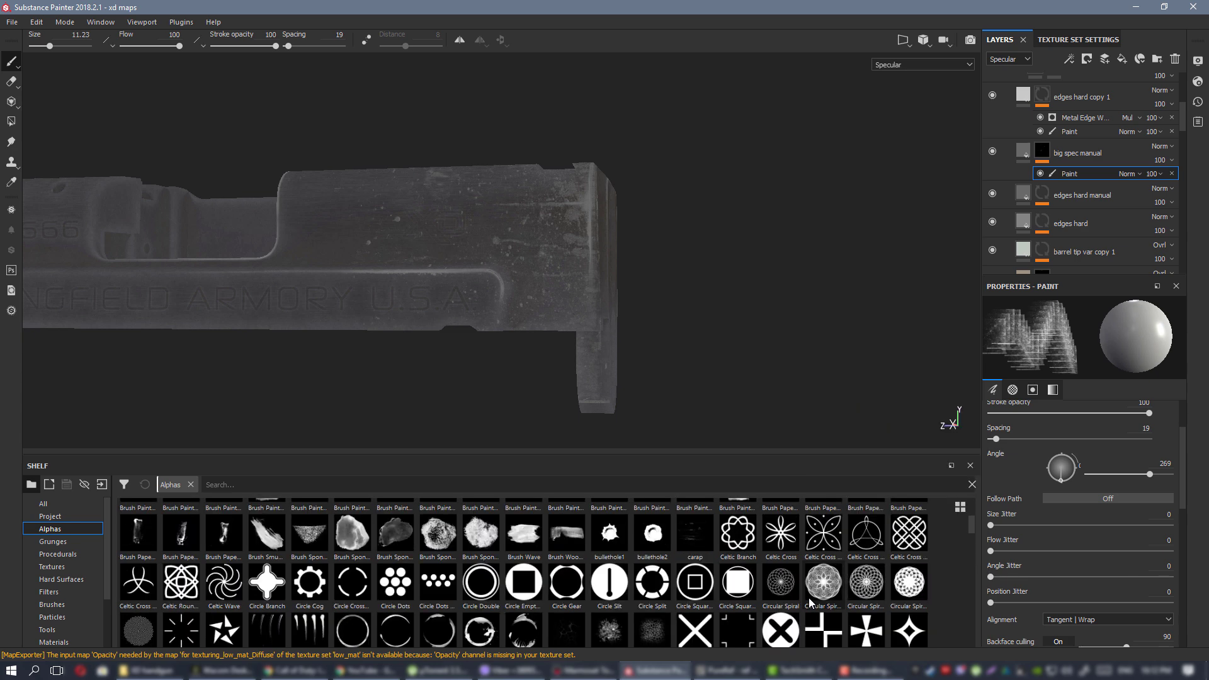
scroll(811, 602, "up", 2)
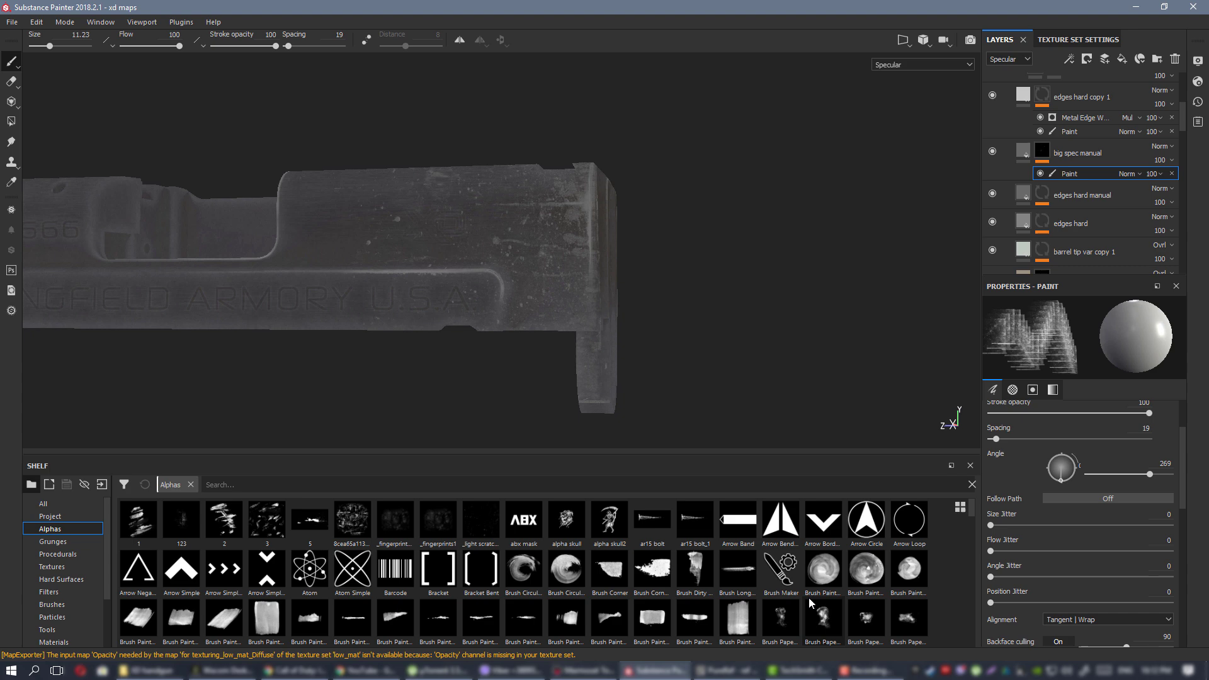
left_click(692, 566)
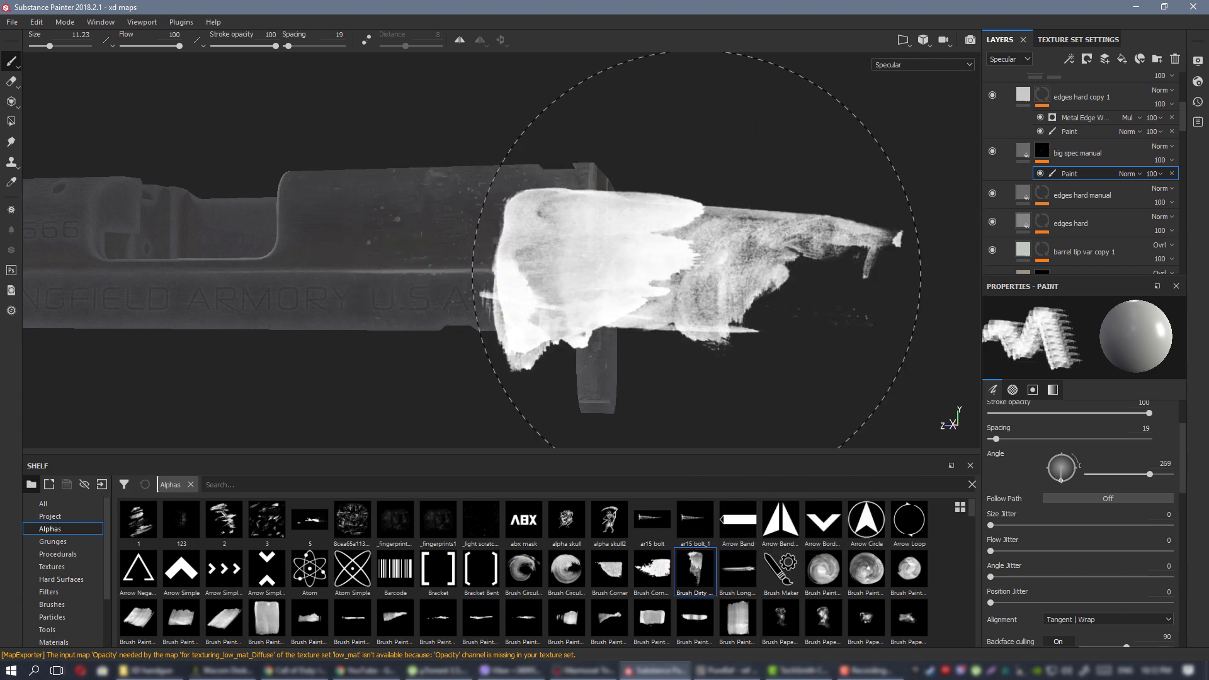
Set the brush size to 8.84 and its angle to 87, and stamp a large smear on the slide's muzzle end.
left_click_drag(696, 277, 599, 230, "ctrl")
left_click_drag(448, 235, 466, 225, "ctrl")
right_click_drag(463, 250, 448, 248, "ctrl")
left_click_drag(419, 244, 424, 251, "alt")
right_click_drag(424, 249, 444, 242, "alt")
left_click_drag(444, 242, 445, 251, "alt")
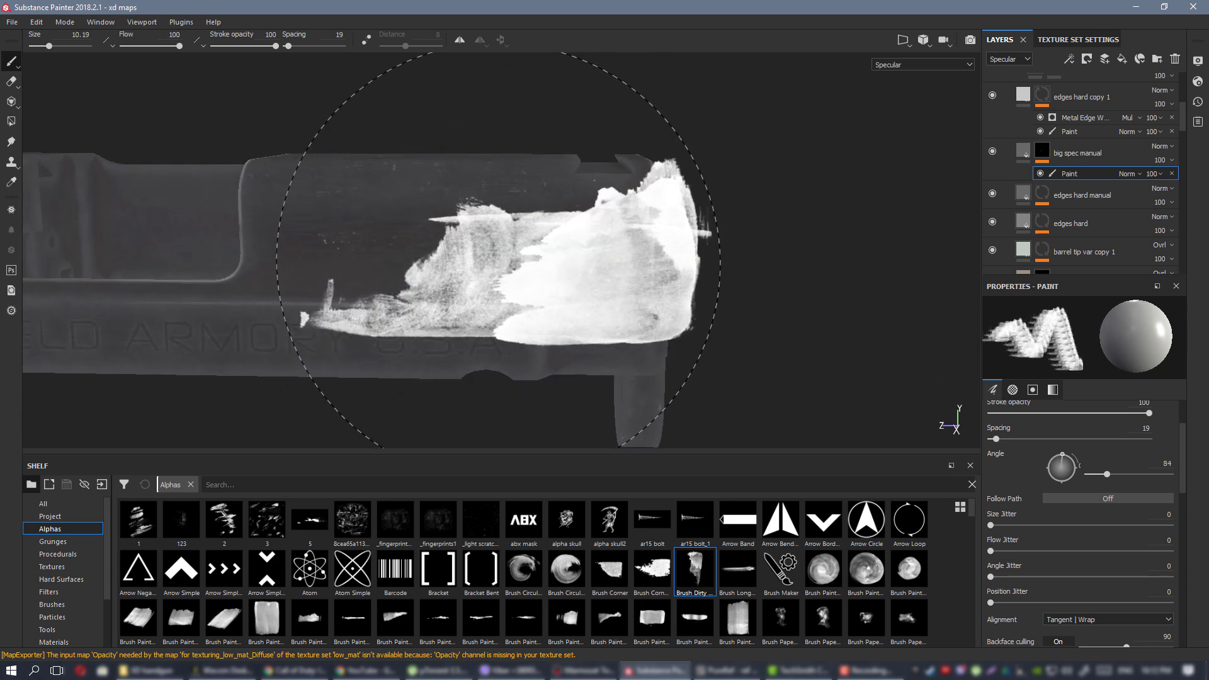
right_click_drag(507, 255, 492, 254, "ctrl")
mouse_move(492, 253)
left_mouse_down("ctrl")
mouse_move(517, 291)
mouse_move(381, 277)
left_mouse_up("ctrl")
left_click(493, 255)
key("ctrl+z")
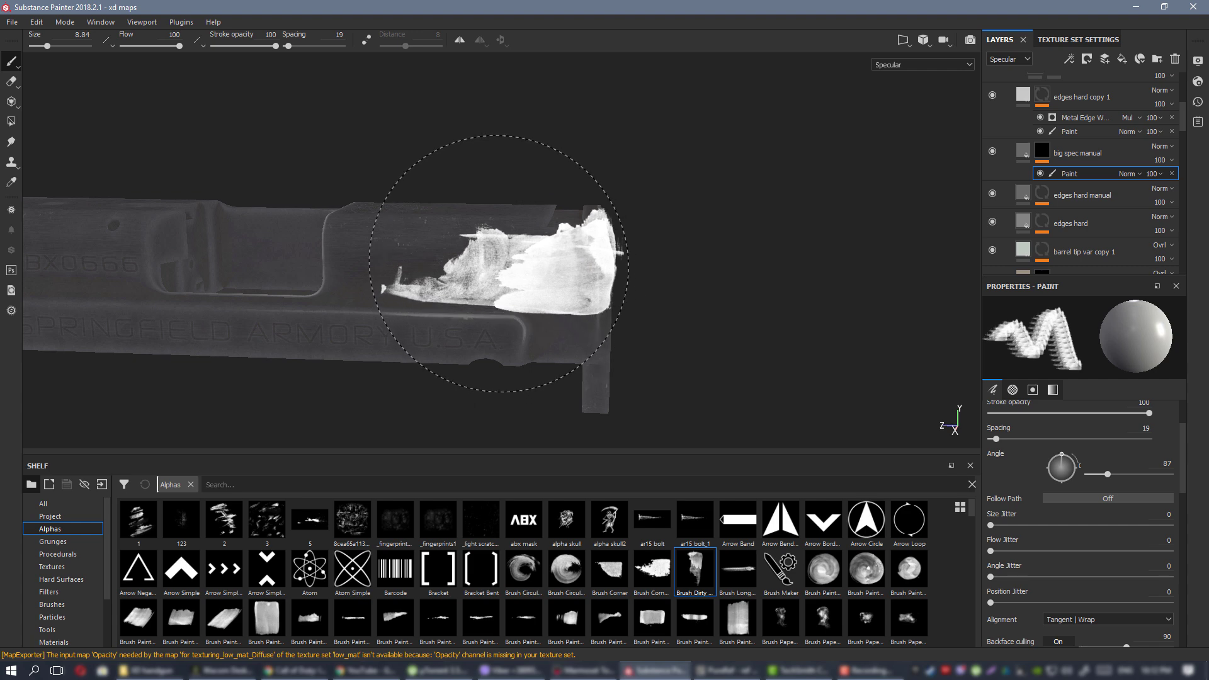
left_click_drag(498, 264, 518, 285, "alt")
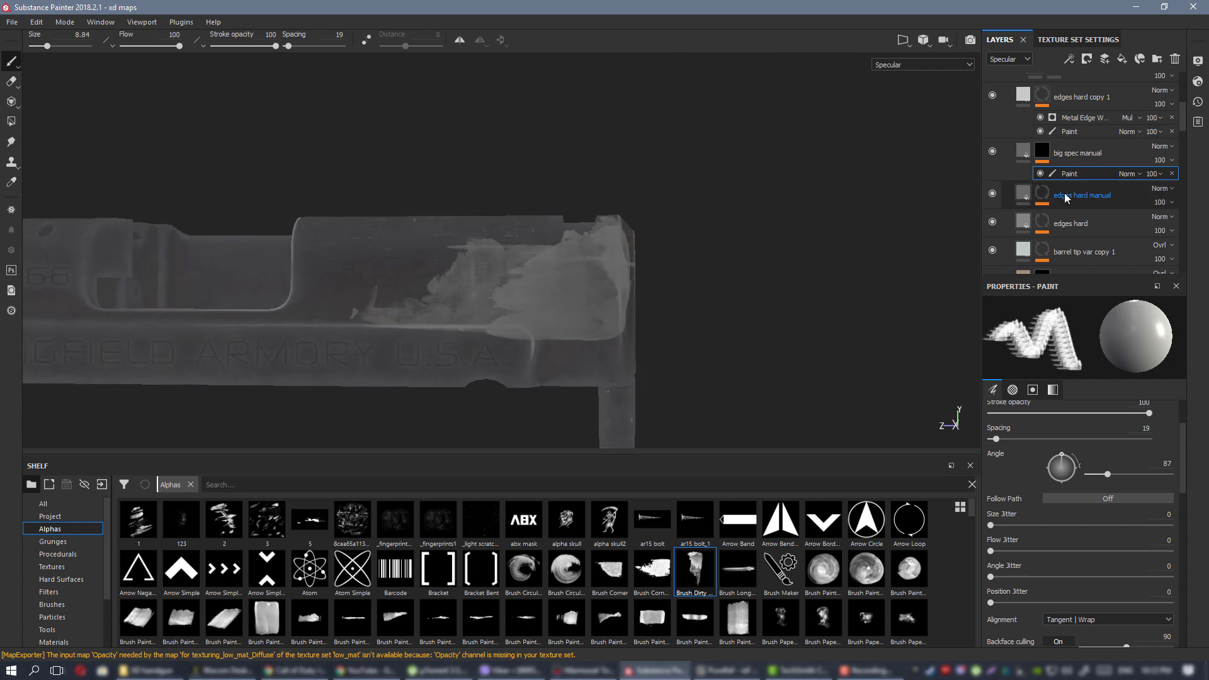
Move the big spec manual layer directly below the edges hard layer and display its fill properties.
scroll(1086, 155, "down", 1)
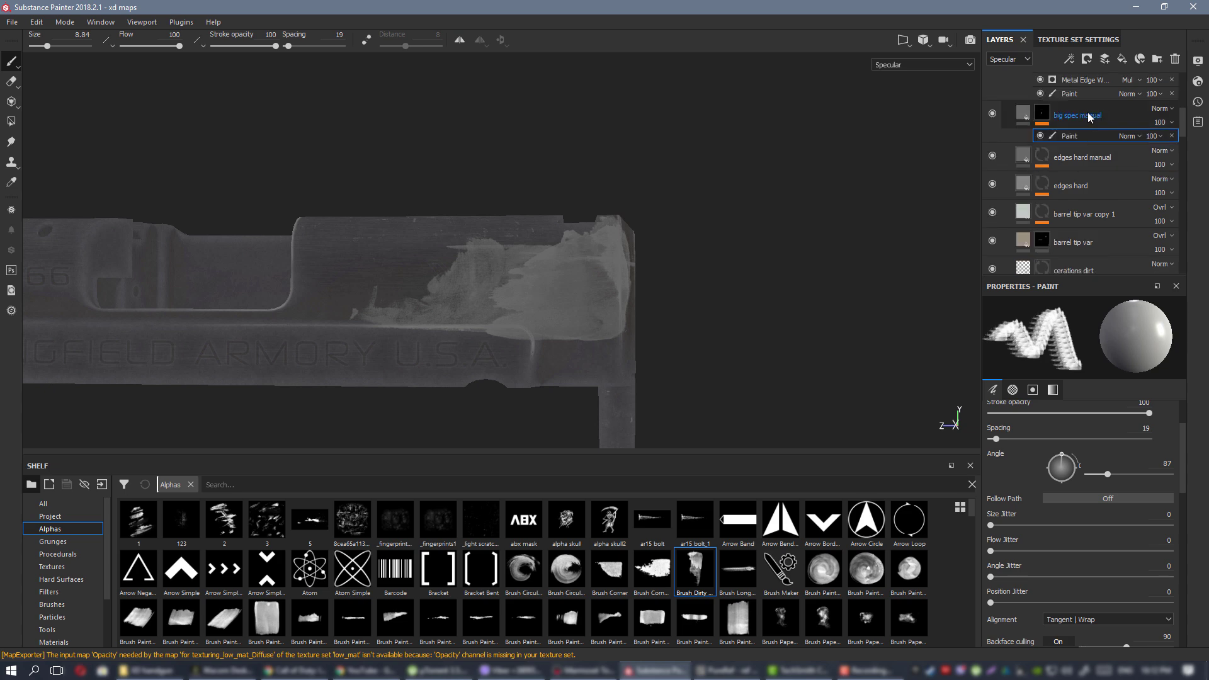
left_click_drag(1088, 118, 1099, 187)
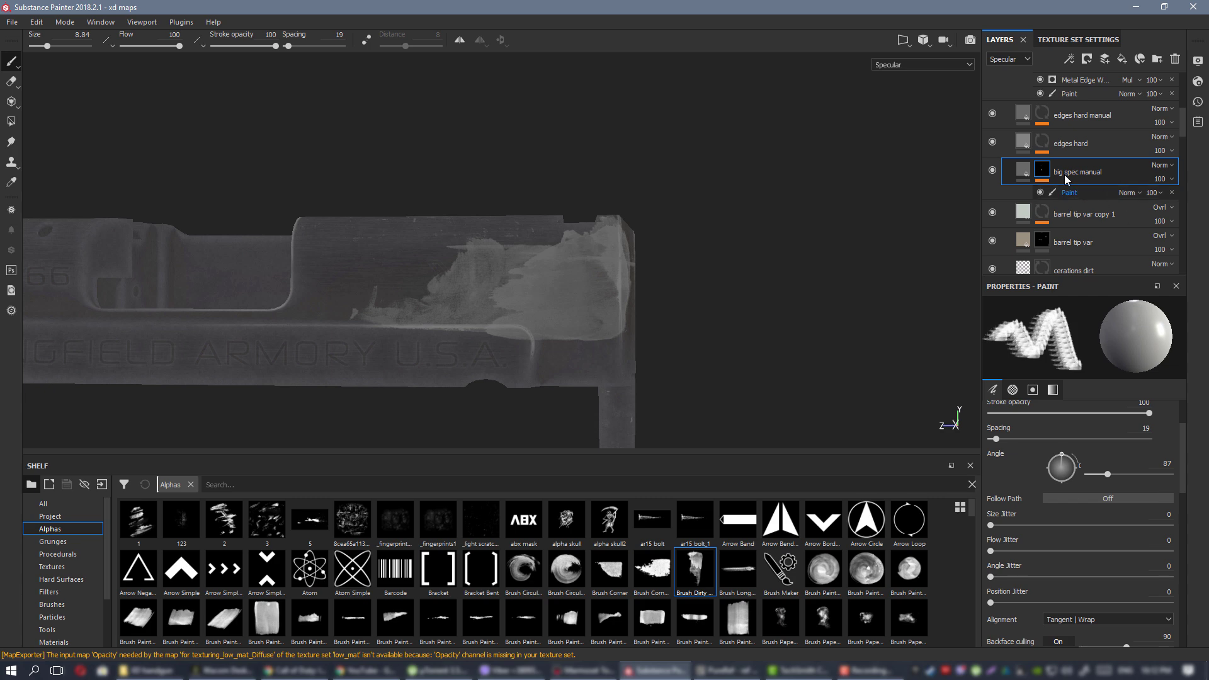
key("Delete")
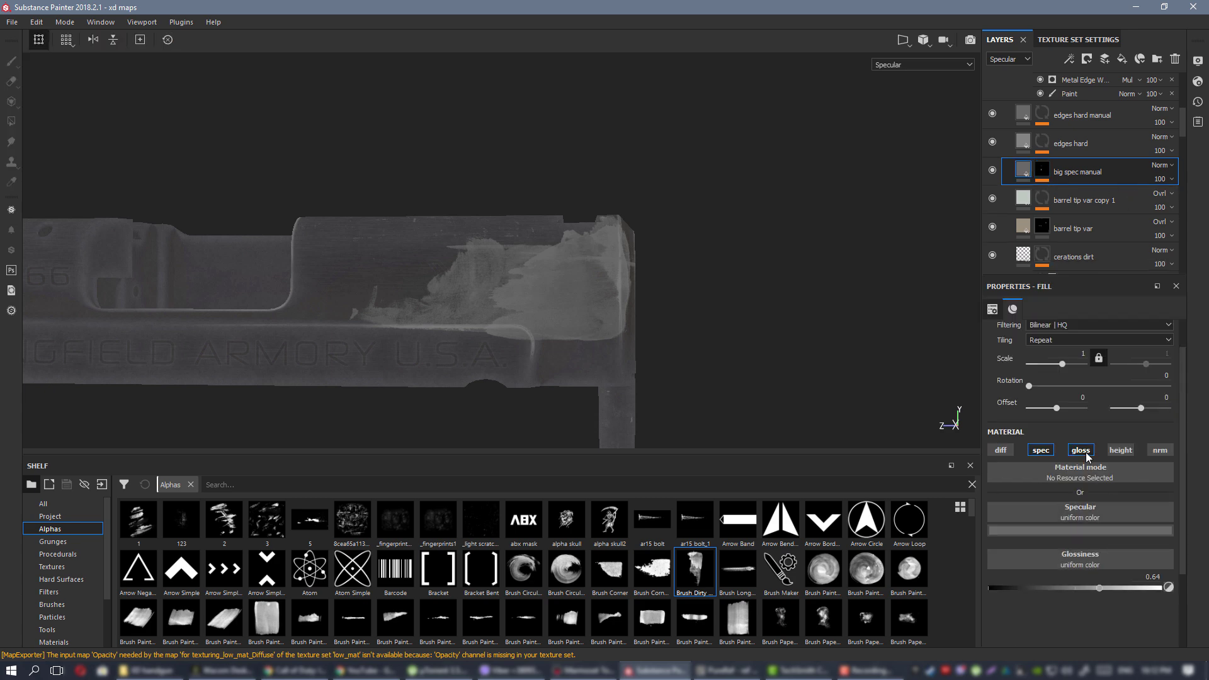
With gloss disabled on the big spec manual fill, set its Specular color value to 0.085 and its blend mode to Overlay.
left_click(1110, 531)
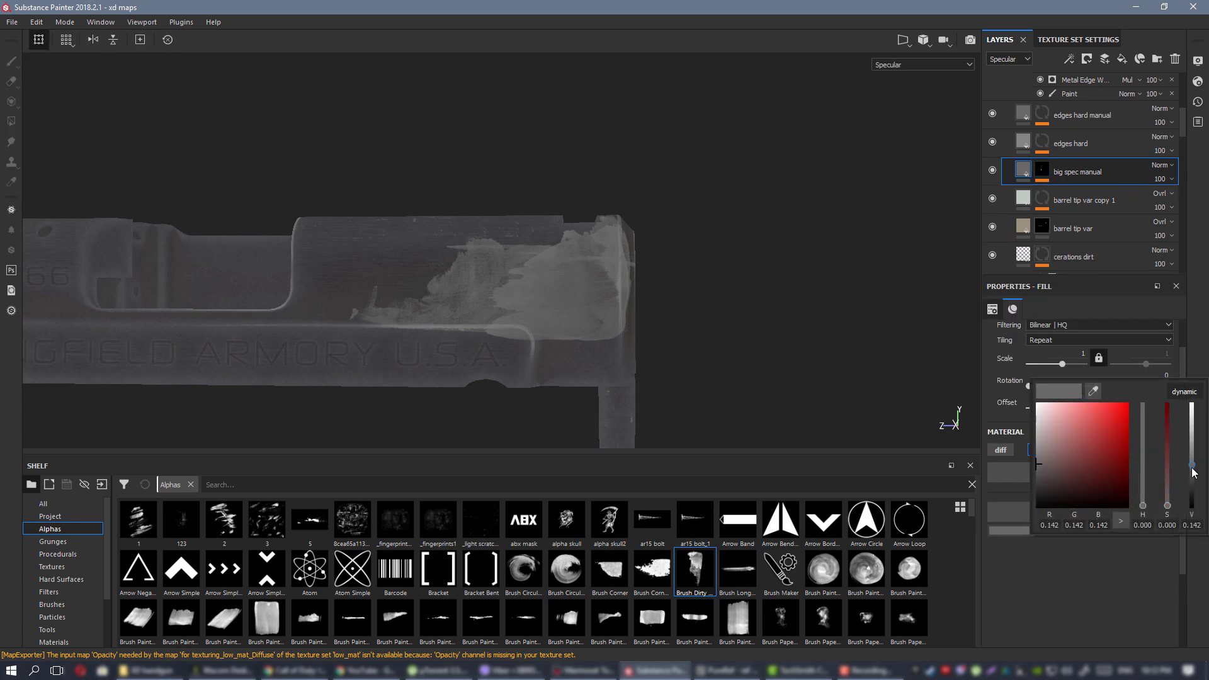
left_click_drag(1192, 471, 1193, 478)
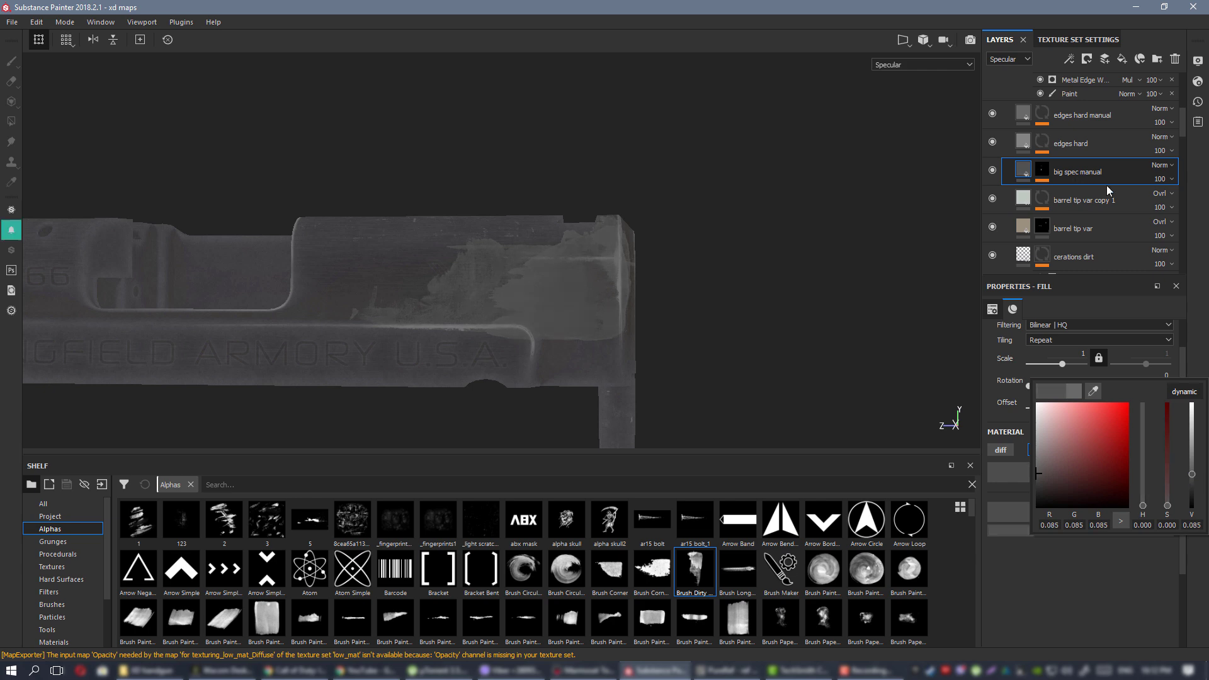
left_click(1168, 168)
left_click(1169, 355)
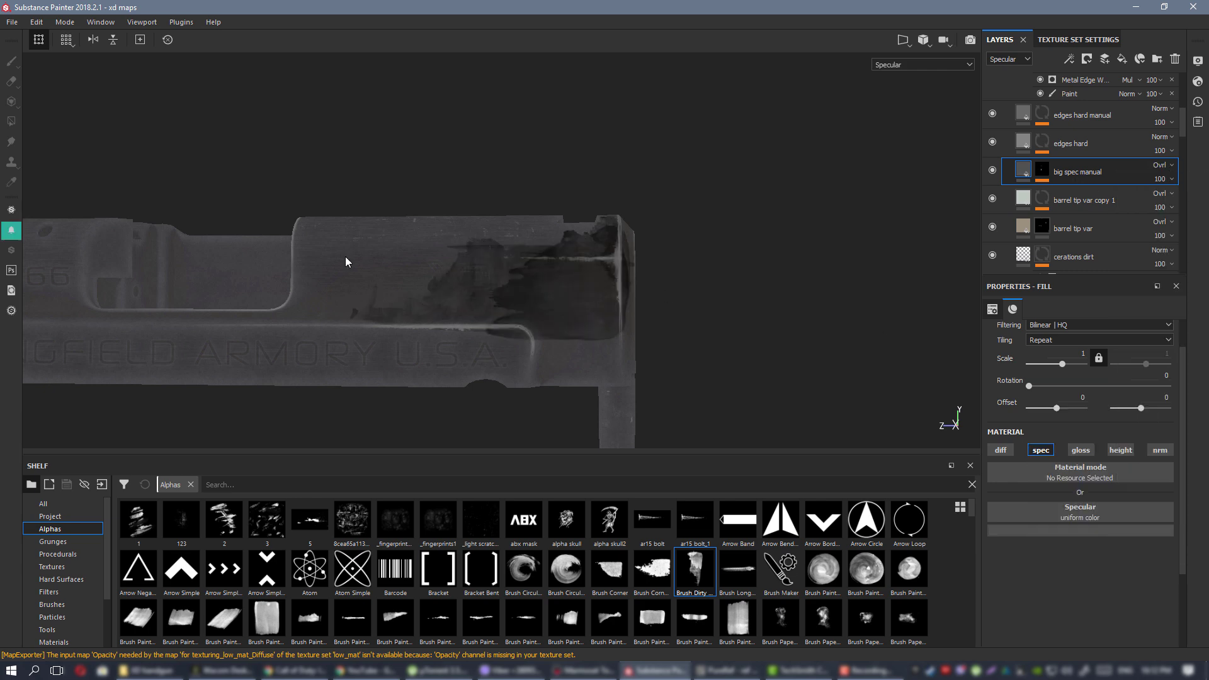
Brighten the big spec manual fill's Specular color to a value of 0.704 and return to its mask's Paint effect.
left_click(1049, 531)
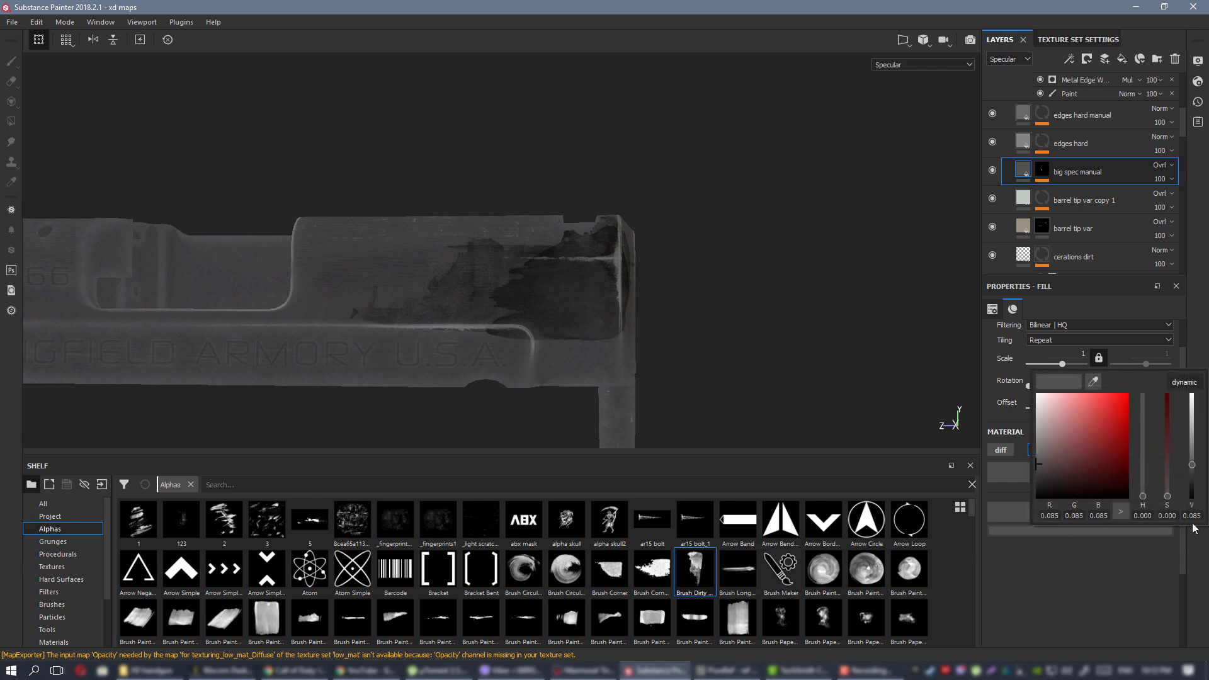
left_click_drag(1189, 445, 1195, 416)
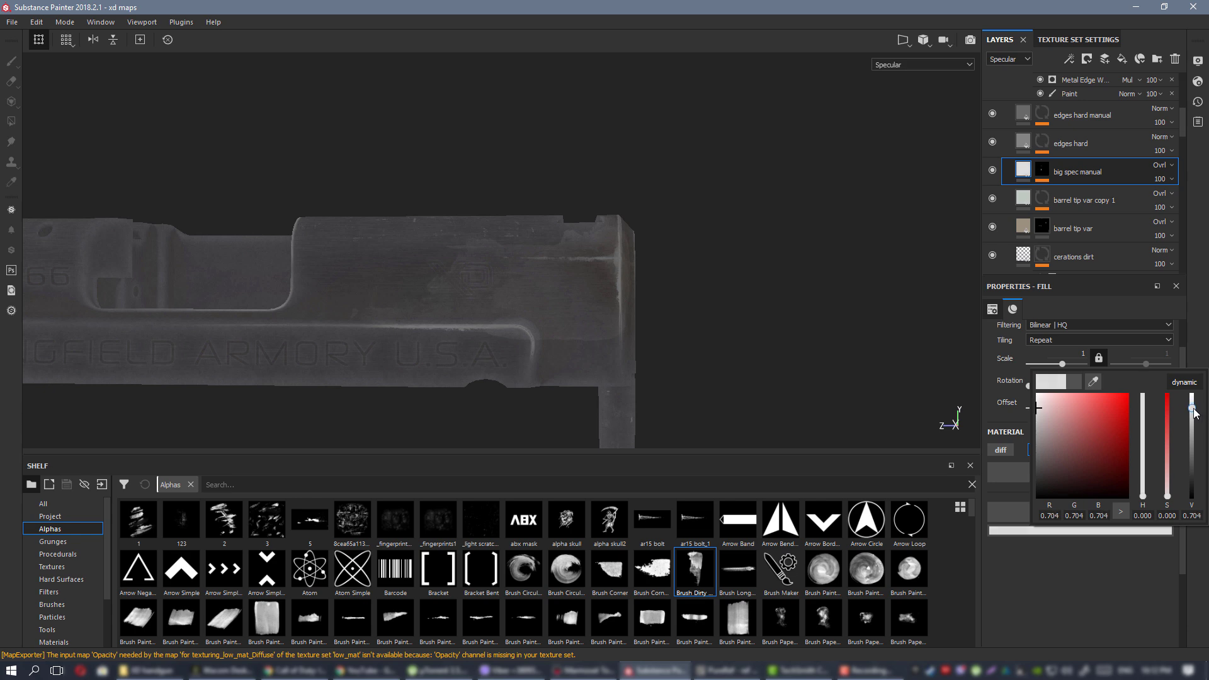
left_click_drag(590, 317, 612, 250, "alt")
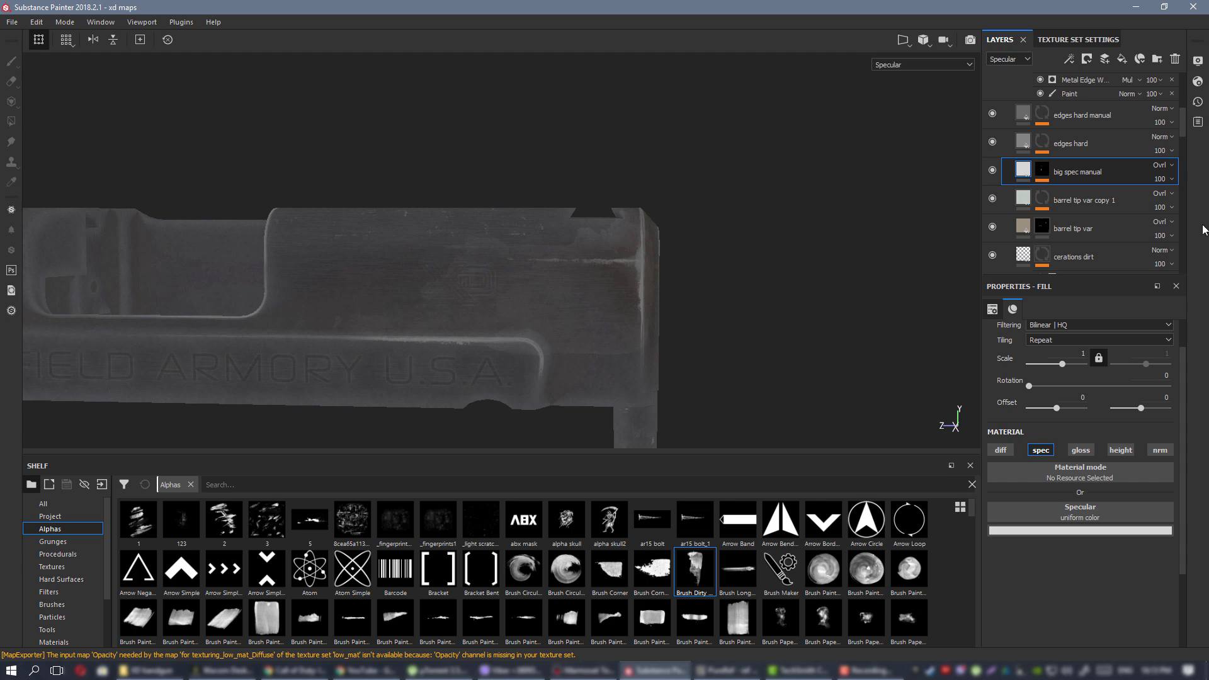
left_click(1047, 165)
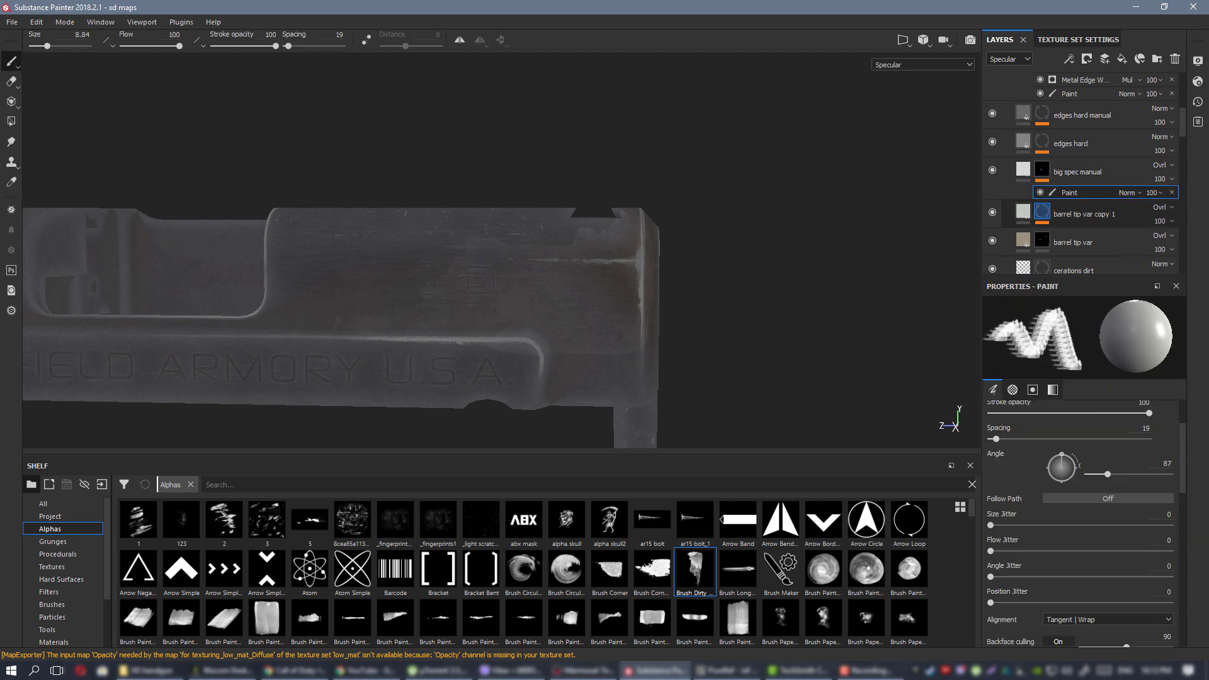
Soften the large smear on the slide's muzzle end with the Eraser at a flow of 9.
left_click(11, 81)
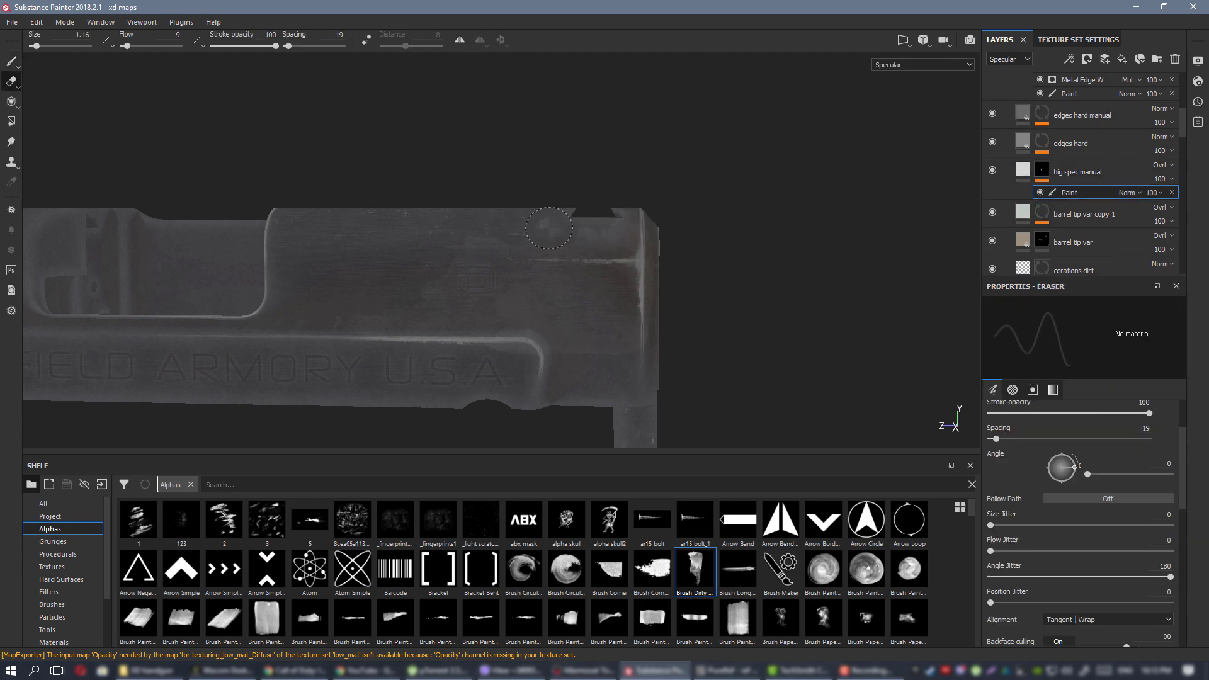
left_click_drag(558, 228, 461, 212, "alt")
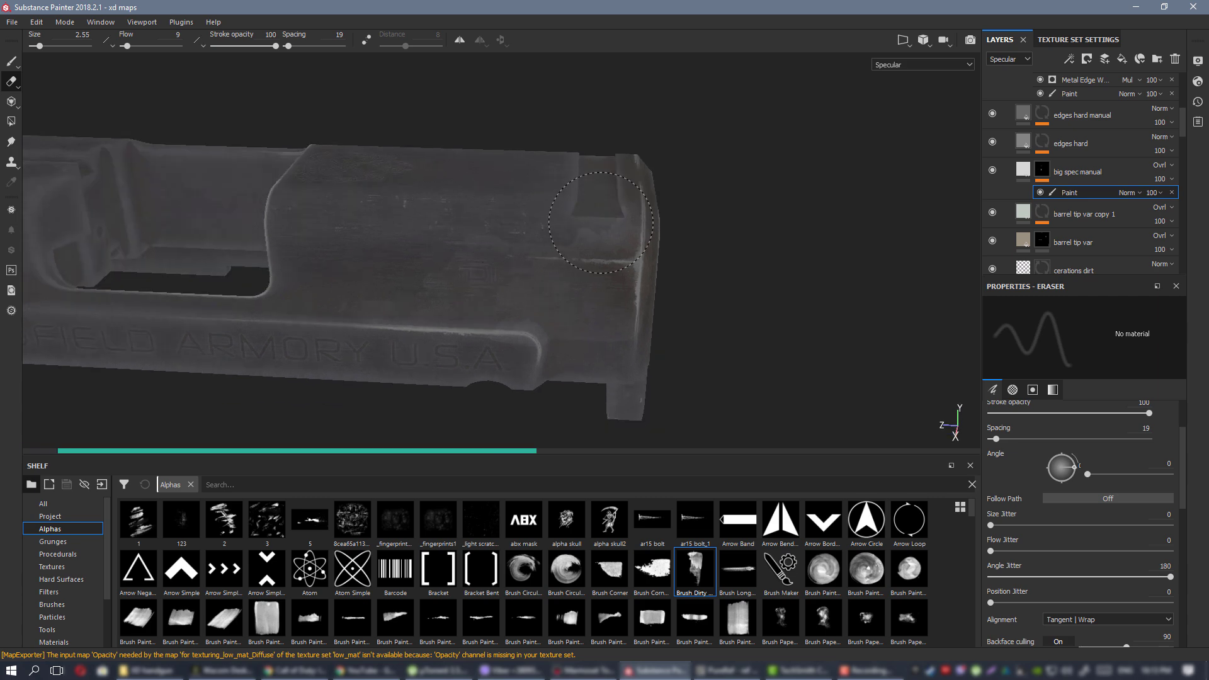
left_click_drag(479, 231, 633, 368, "alt")
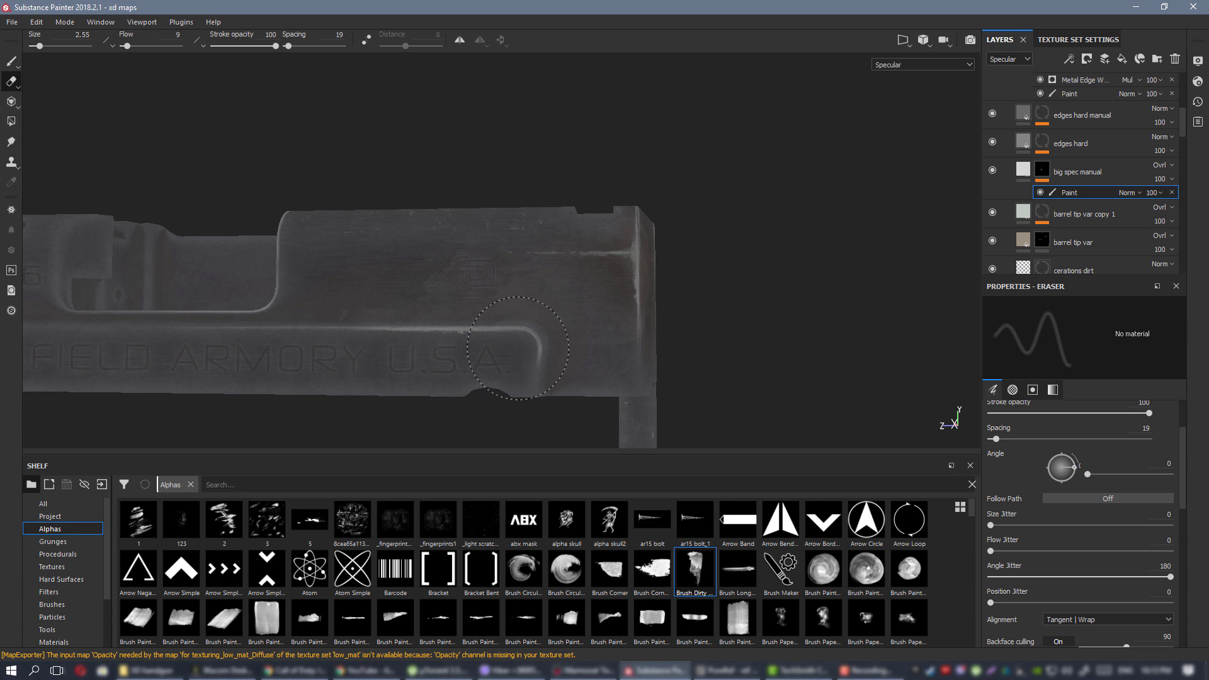
left_click_drag(518, 348, 511, 402, "alt")
mouse_move(472, 371)
right_mouse_down("alt")
mouse_move(507, 338)
mouse_move(476, 338)
right_mouse_up("alt")
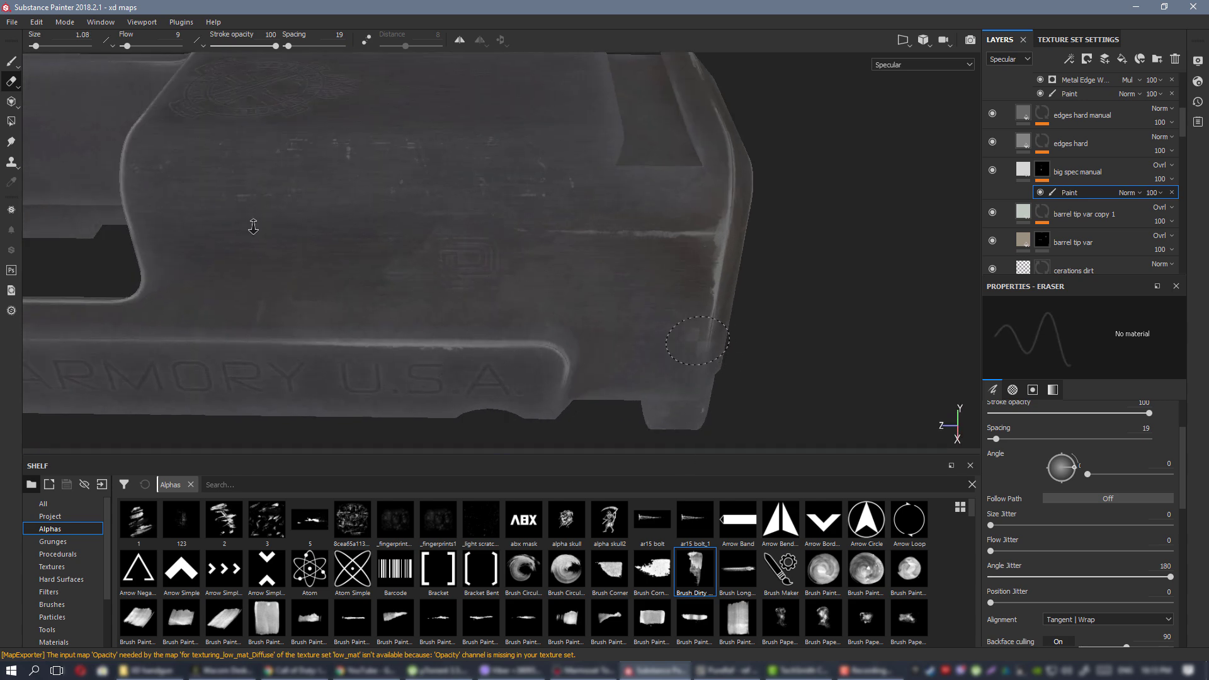
right_click_drag(253, 226, 188, 252, "alt")
left_click_drag(607, 271, 634, 216, "alt")
right_click_drag(556, 233, 513, 242, "alt")
left_click_drag(513, 242, 454, 243, "alt")
right_click_drag(453, 243, 702, 396, "alt")
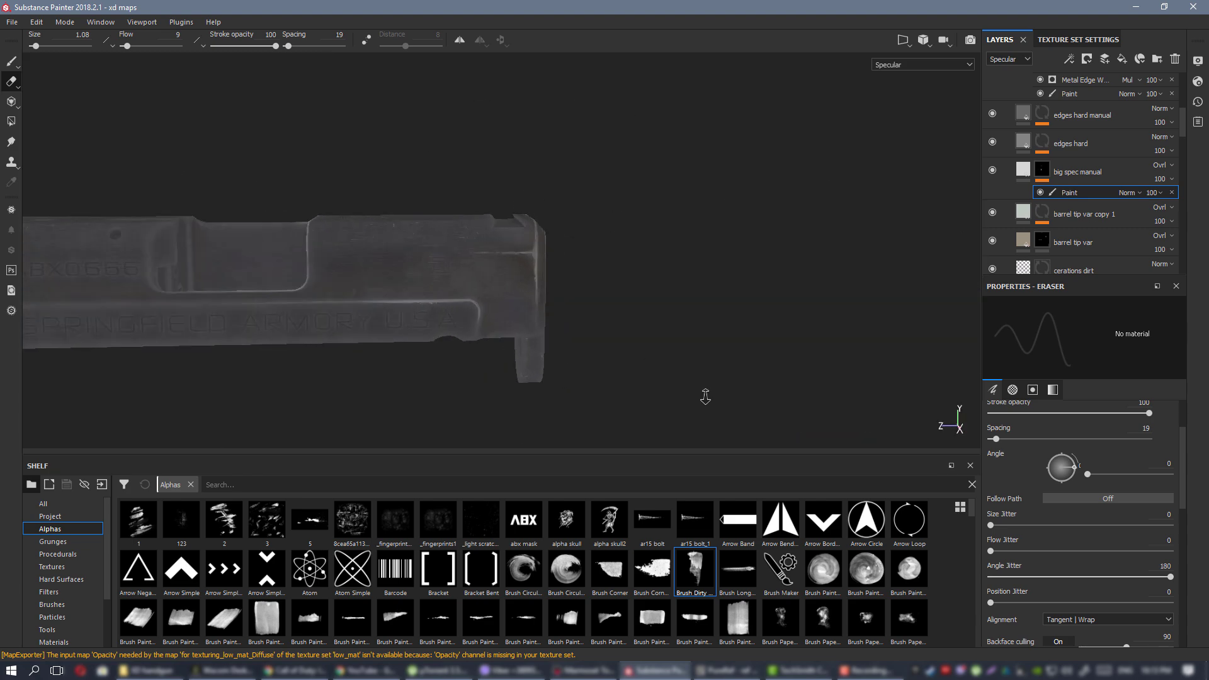
Preview the slide in the Material view and fine-tune the brightness of the big spec manual fill's Specular color.
key("m")
right_click_drag(645, 299, 378, 262, "shift")
left_click_drag(409, 267, 620, 328, "alt")
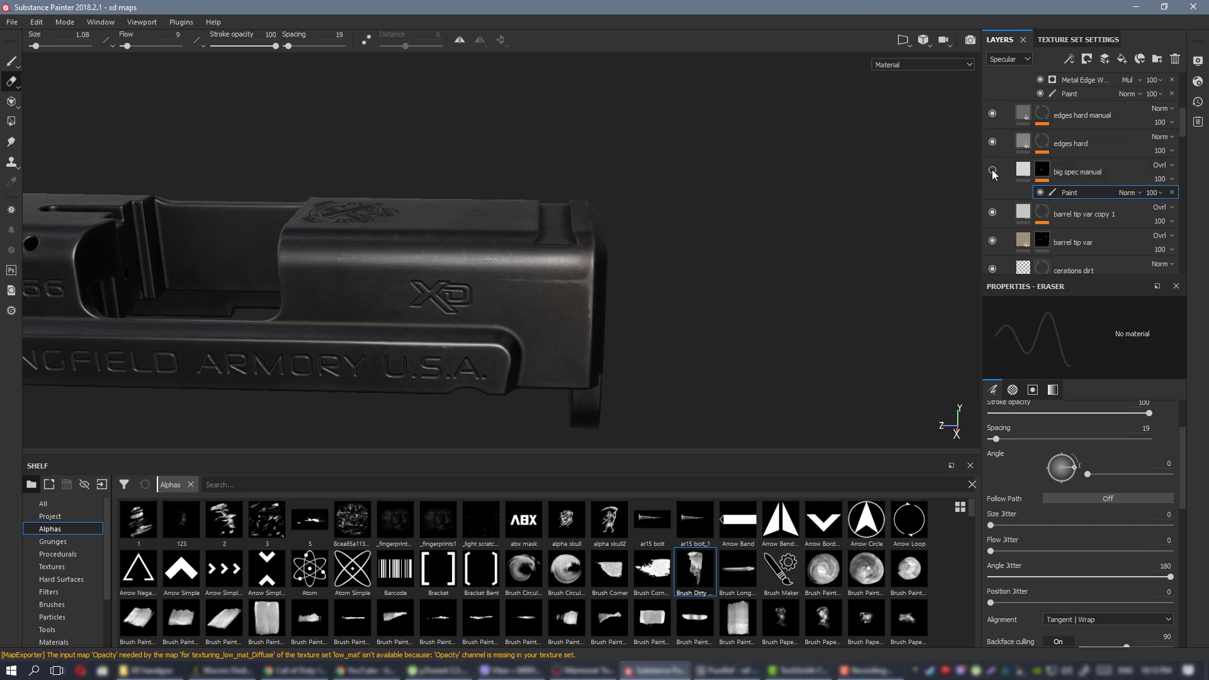
left_click(1023, 170)
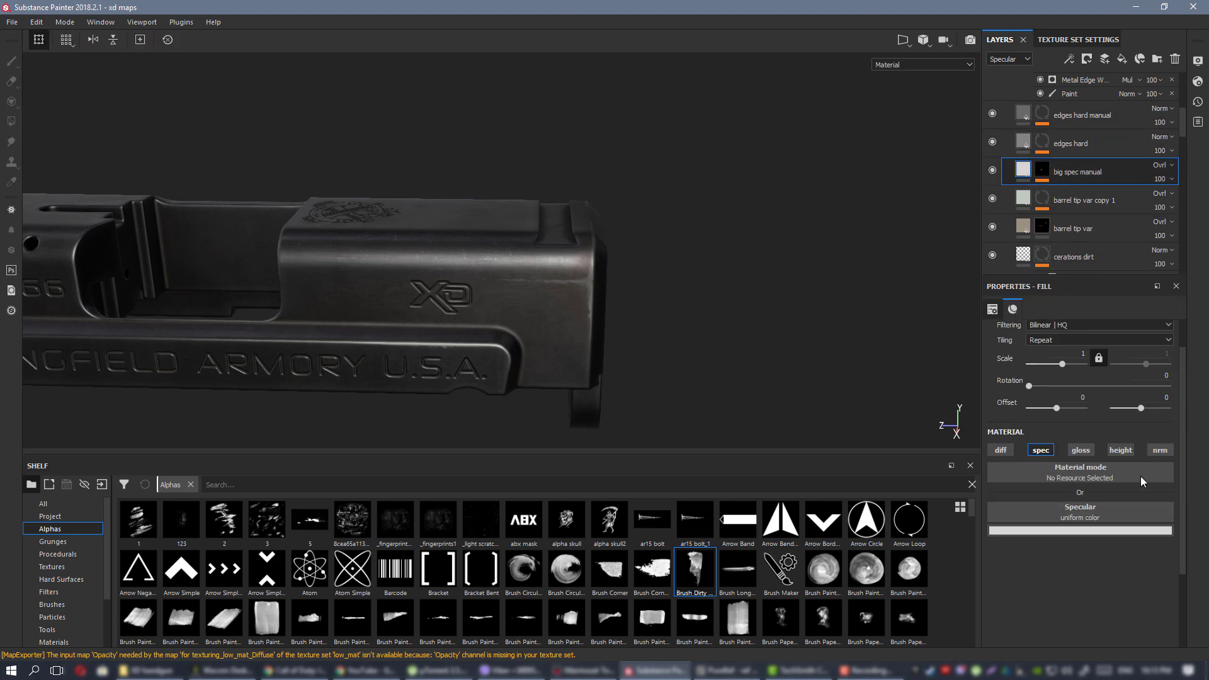
left_click(1116, 533)
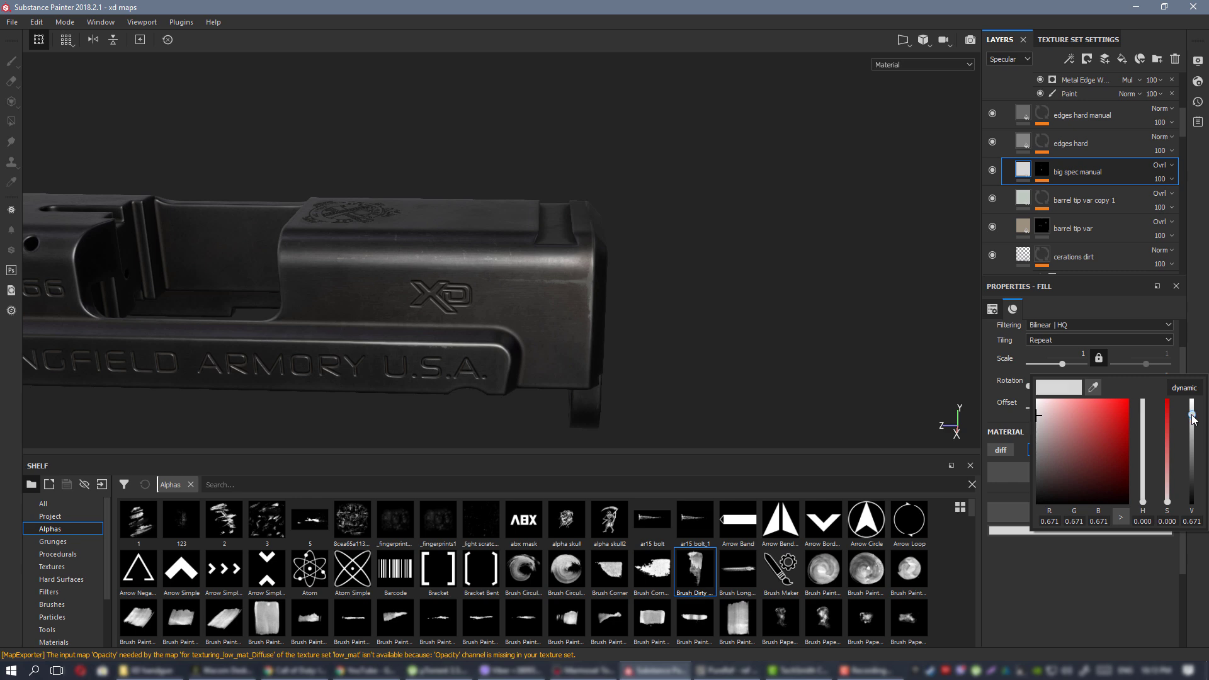
In the Specular channel view, erase excess smear along the ledge above the ARMORY U.S.A. engraving with size 1.08 and flow 100.
left_click_drag(479, 302, 570, 309, "alt")
key("c")
scroll(582, 308, "up", 3)
scroll(510, 281, "down", 2)
scroll(466, 342, "up", 3)
left_click_drag(467, 342, 416, 343, "alt")
middle_click_drag(498, 334, 631, 267, "alt")
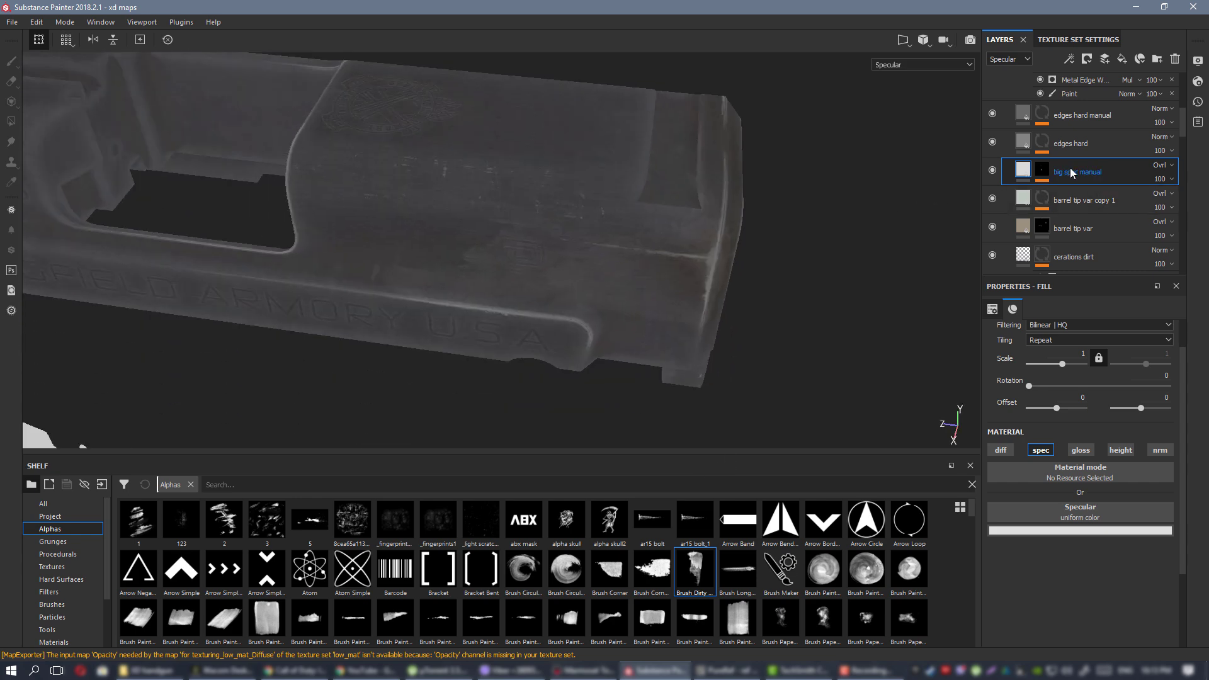
key("e")
scroll(461, 297, "up", 5)
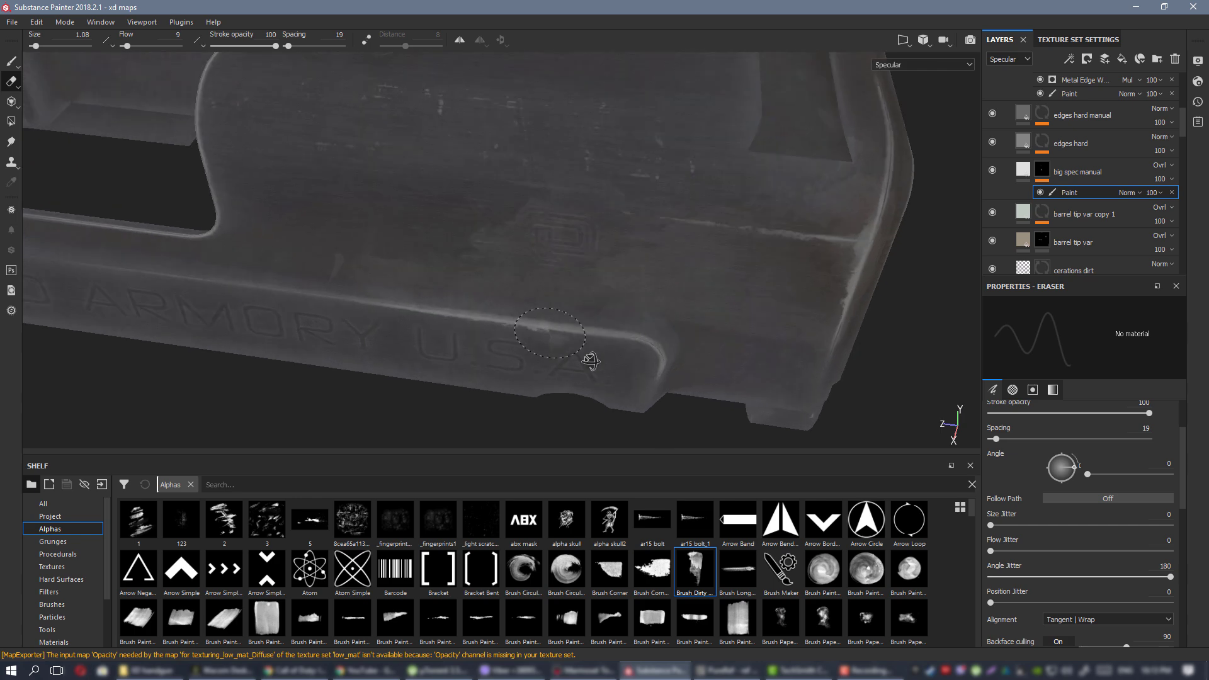
mouse_move(350, 317)
left_mouse_down()
mouse_move(257, 316)
mouse_move(311, 318)
left_mouse_up()
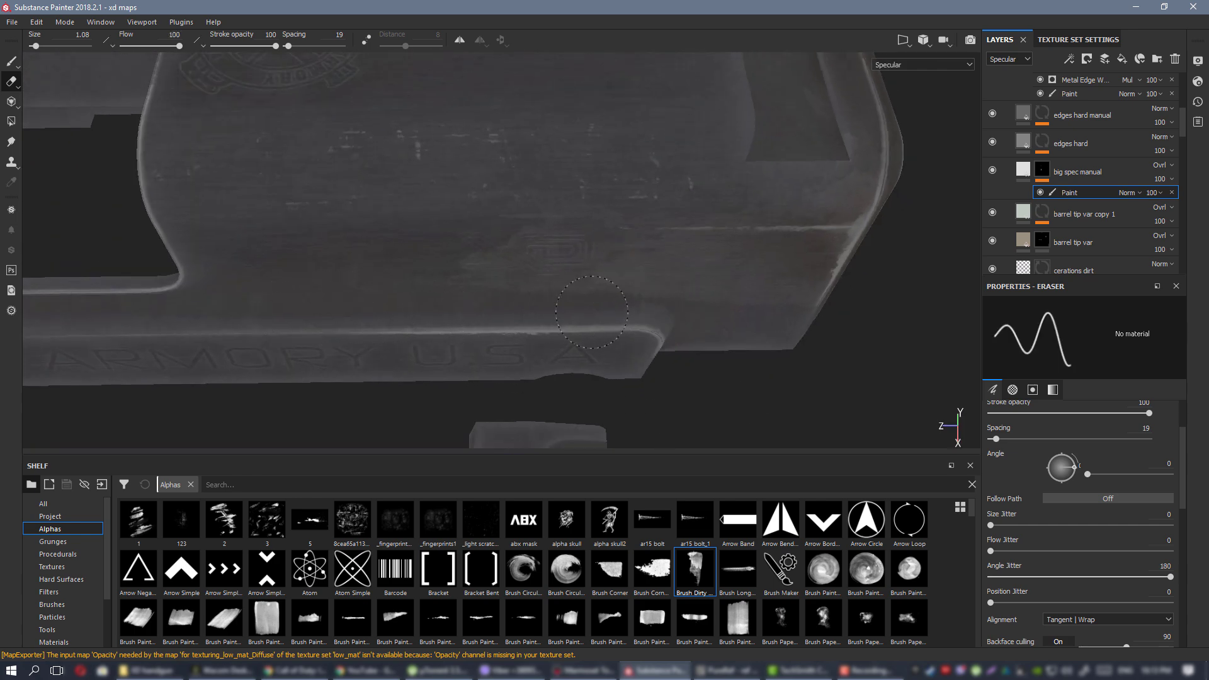
mouse_move(582, 309)
left_mouse_down("alt")
mouse_move(348, 235)
mouse_move(454, 236)
mouse_move(593, 265)
left_mouse_up("alt")
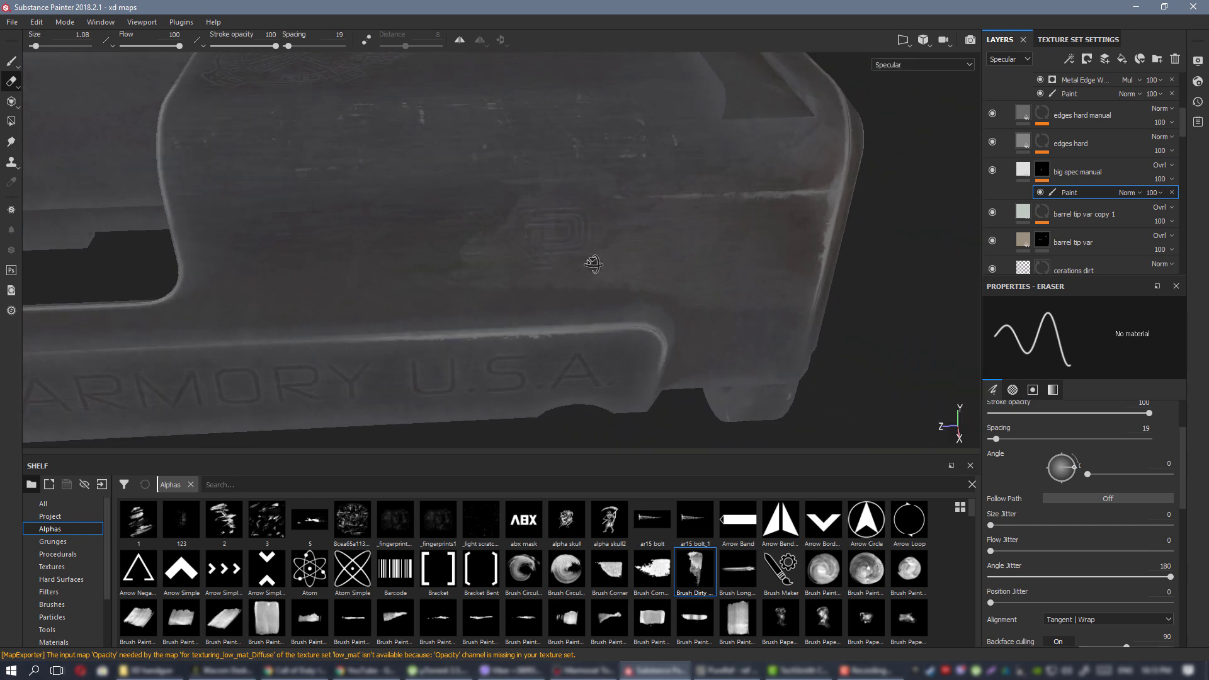
left_click(477, 325)
Erase the smear spilling onto the slide's front muzzle edge, reducing the eraser size to 0.84.
right_click_drag(486, 294, 245, 207, "alt")
left_click_drag(246, 208, 129, 211, "alt")
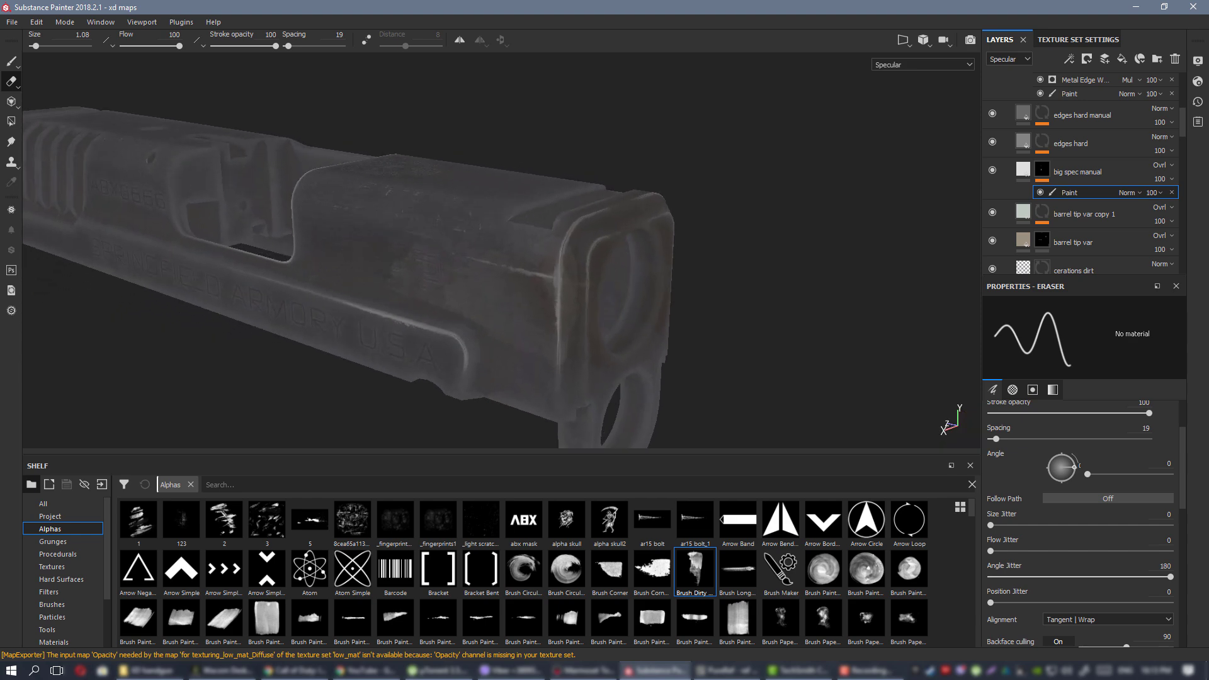
left_click_drag(579, 209, 567, 213, "alt")
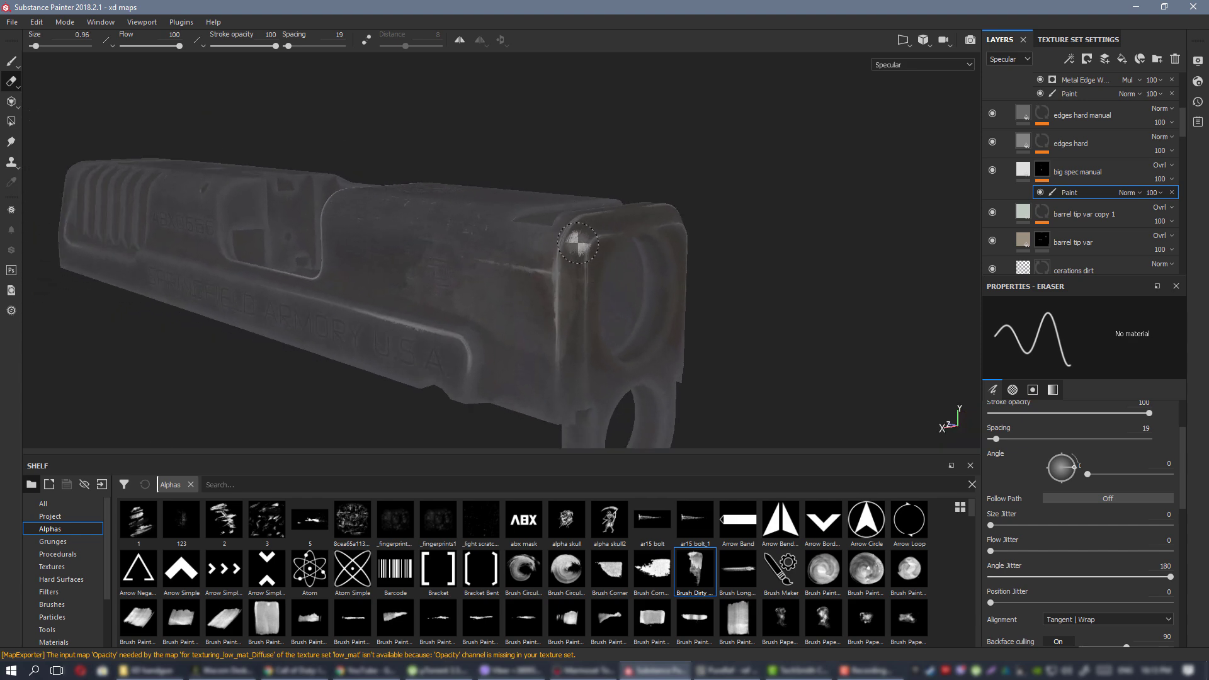
left_click_drag(564, 286, 572, 358)
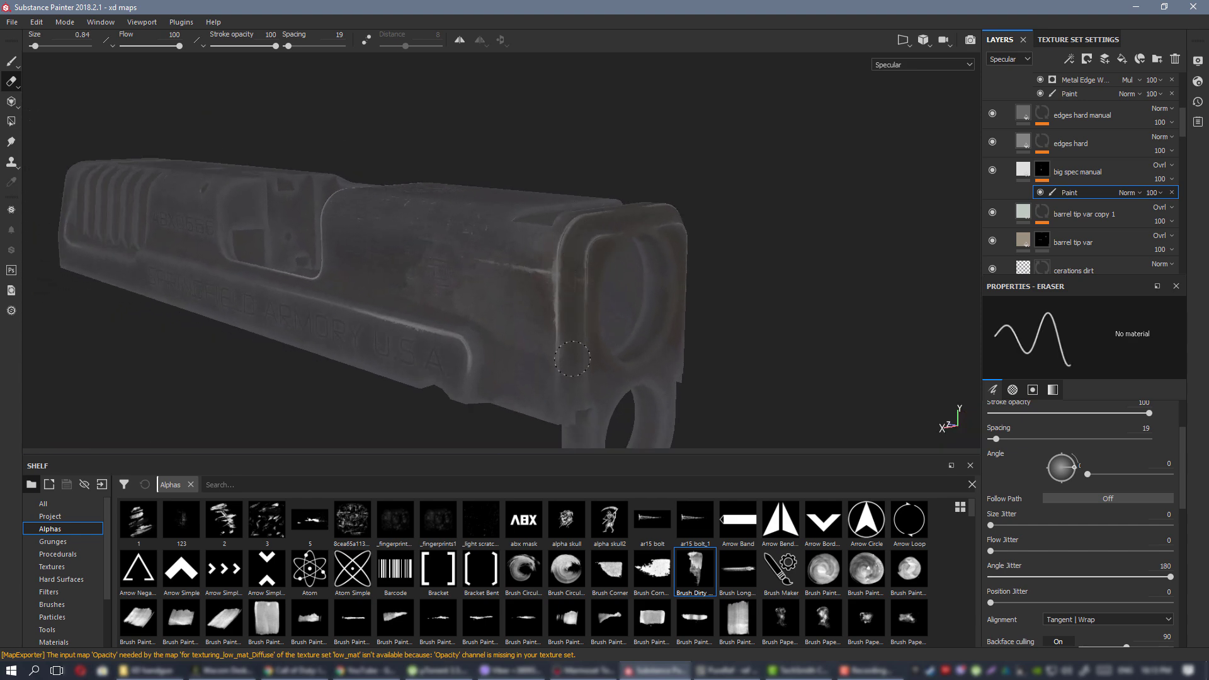
Stamp a large smear on the muzzle end of the slide's opposite side with brush size 8.84 and angle 268.
left_click_drag(604, 260, 531, 308, "alt")
middle_click_drag(531, 308, 495, 258, "alt")
right_click_drag(495, 258, 541, 251, "alt")
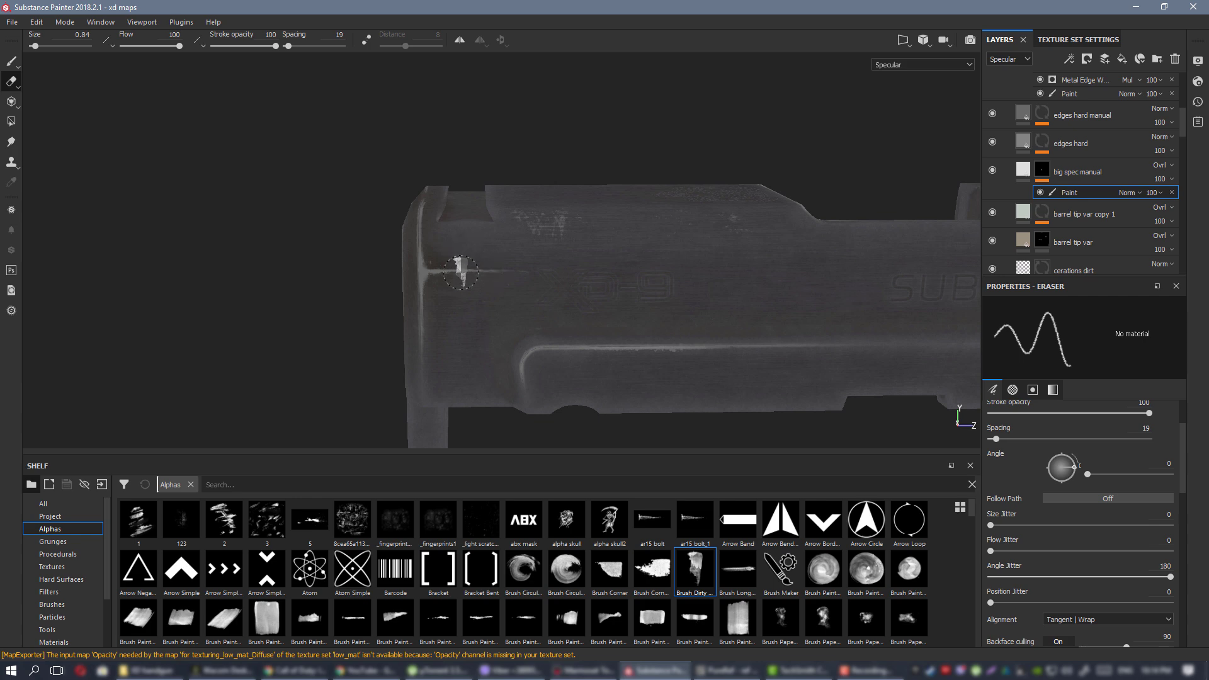
left_click(9, 65)
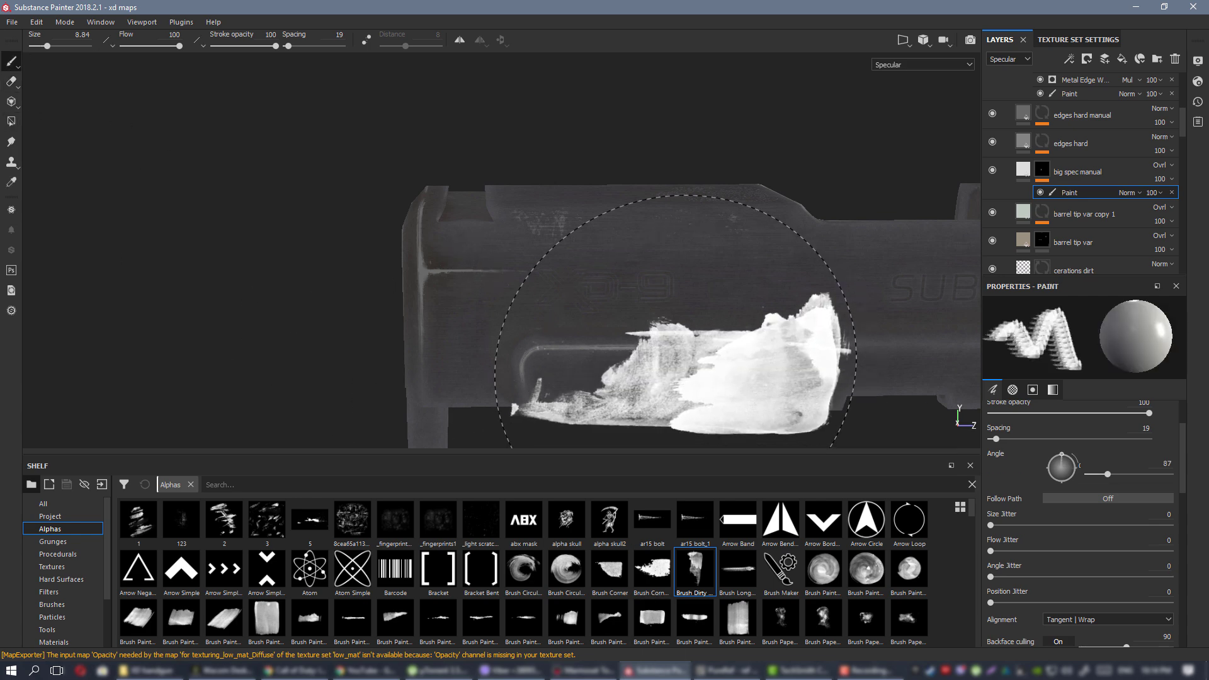
mouse_move(502, 328)
left_mouse_down("ctrl")
mouse_move(509, 385)
mouse_move(535, 409)
left_mouse_up("ctrl")
left_click_drag(575, 322, 576, 303, "ctrl")
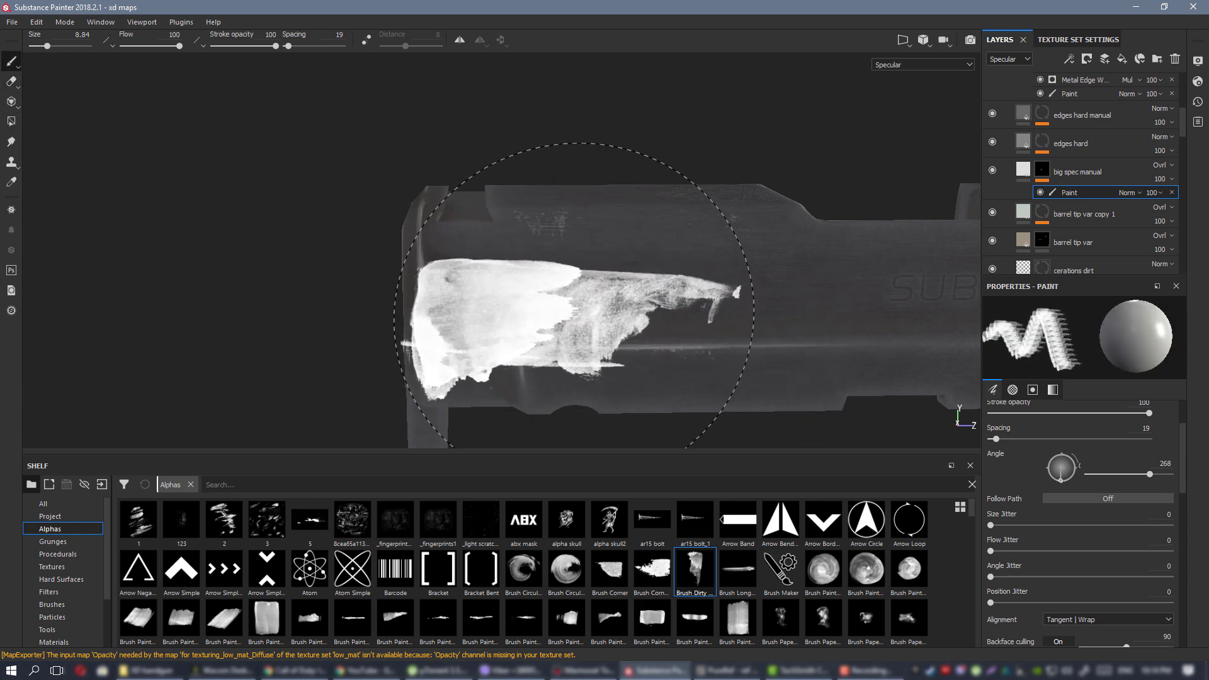
left_click(579, 291)
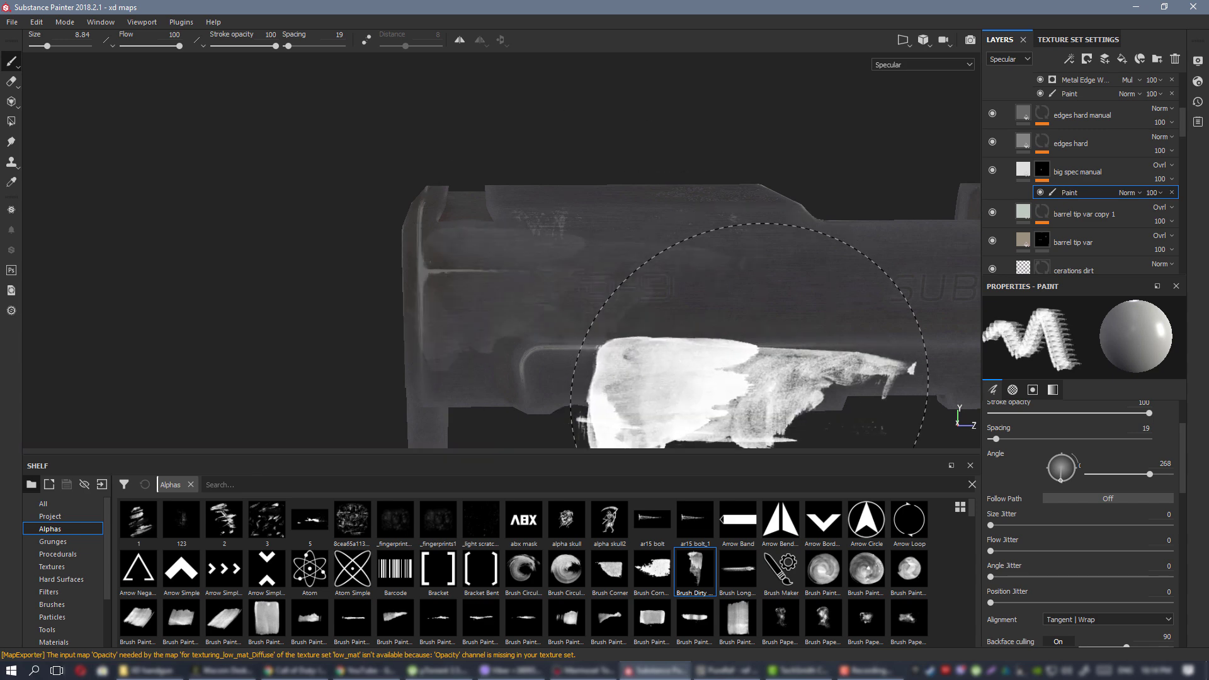
Load the Cement 1 brush preset into the Eraser, reduce its size to 1.86 and break up the new smear's upper area.
mouse_move(742, 394)
left_mouse_down("alt")
mouse_move(814, 332)
mouse_move(817, 383)
mouse_move(780, 398)
left_mouse_up("alt")
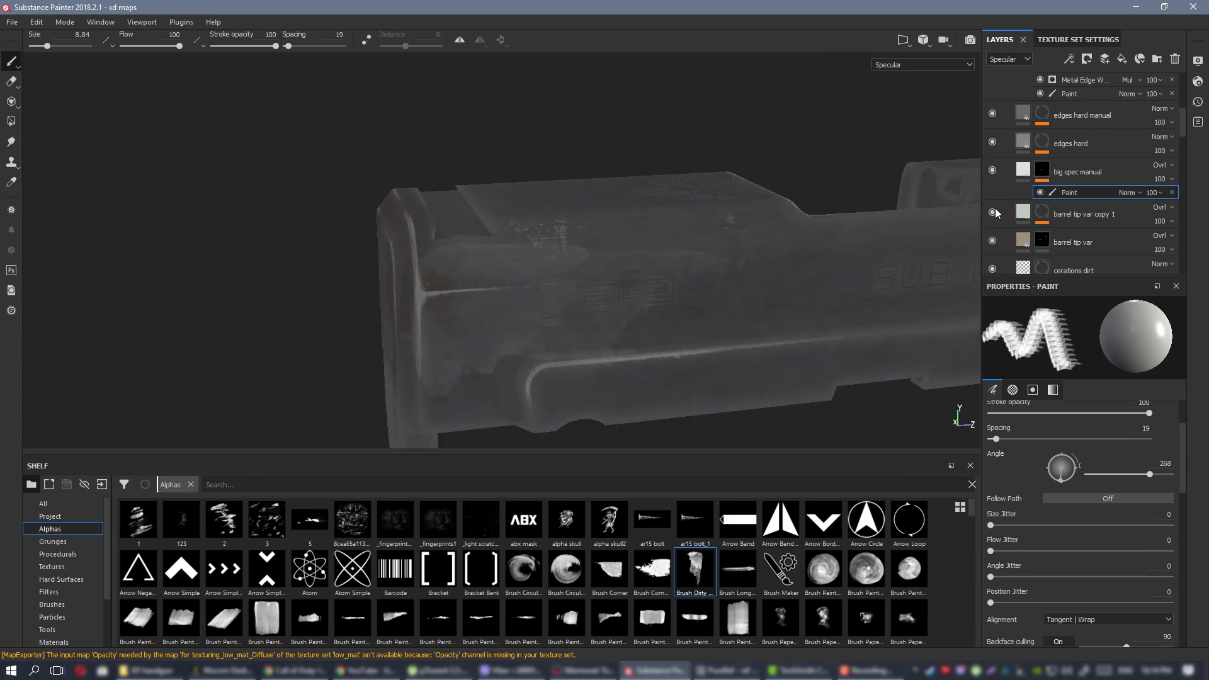
left_click(10, 81)
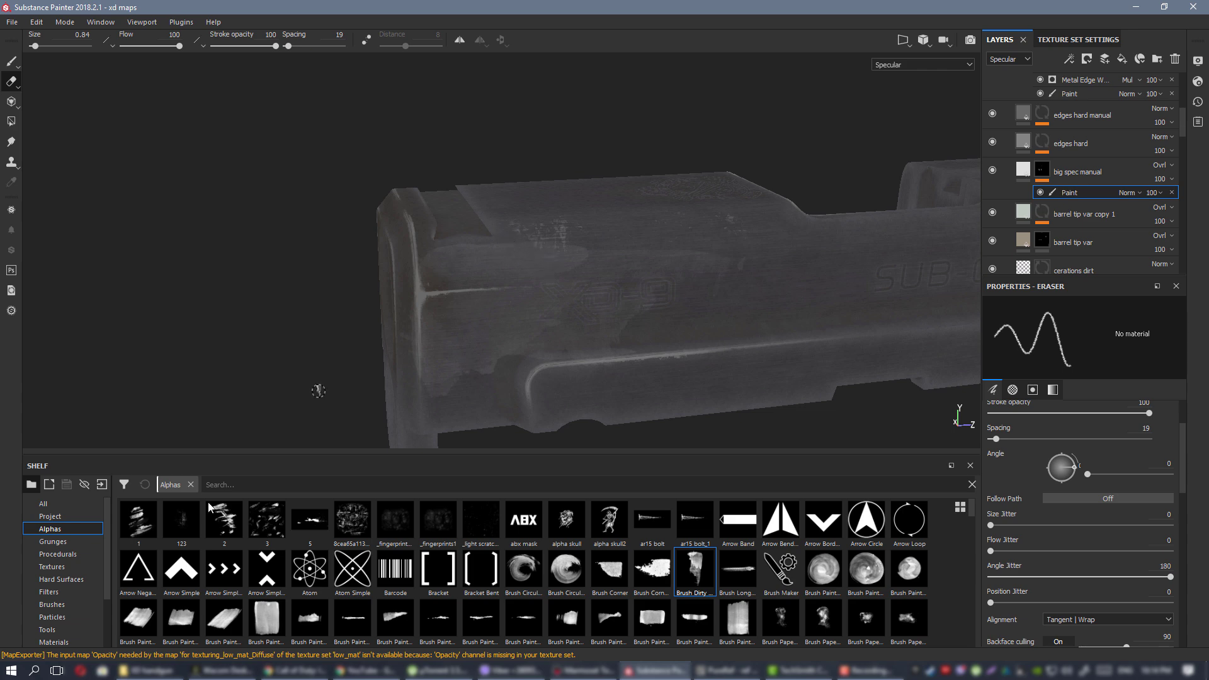
left_click(63, 606)
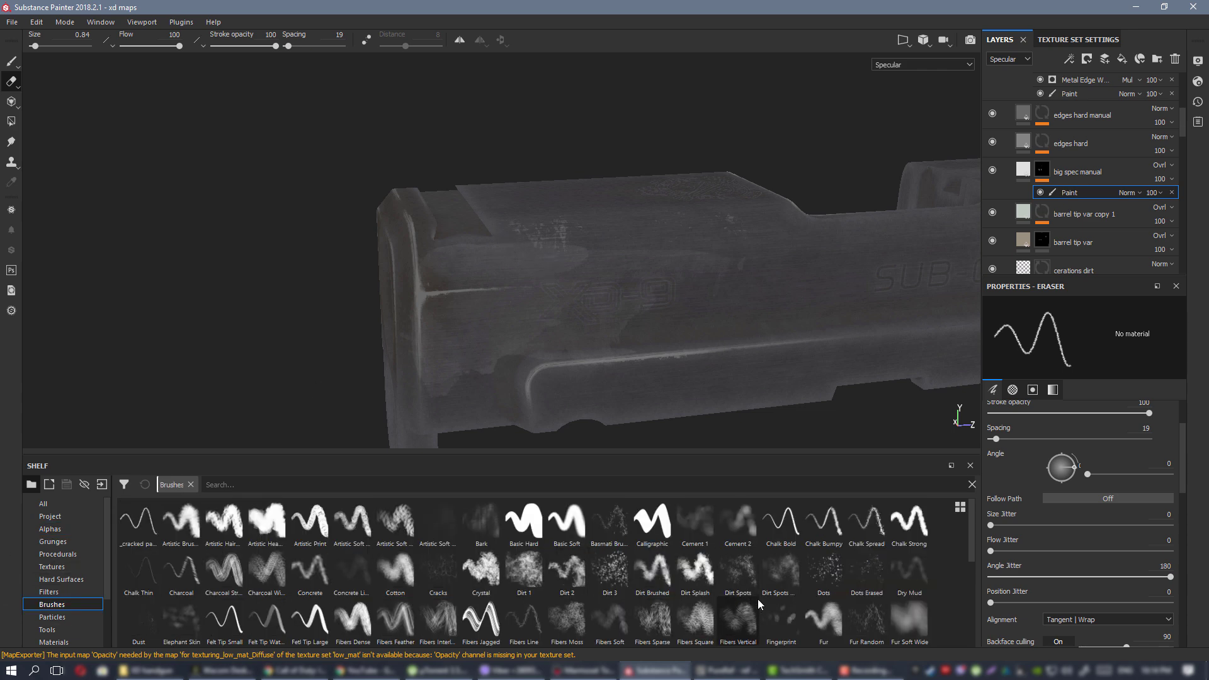
left_click(695, 522)
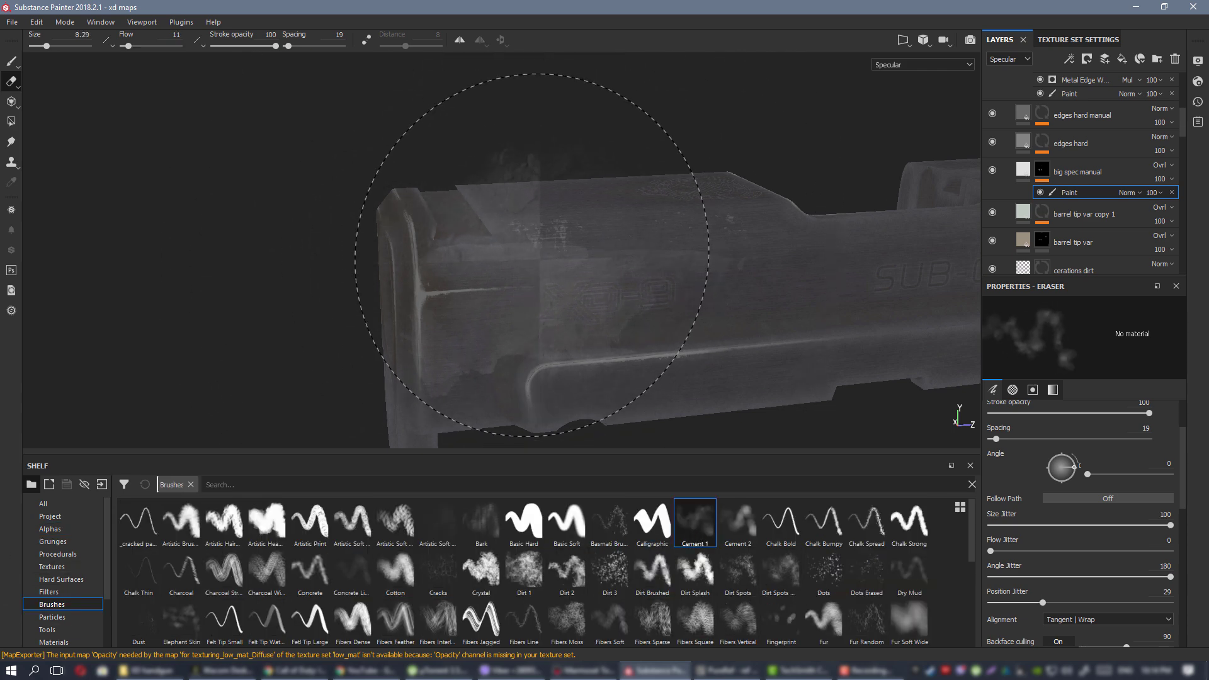
left_click_drag(564, 256, 502, 269, "alt")
right_click_drag(617, 257, 598, 257, "ctrl")
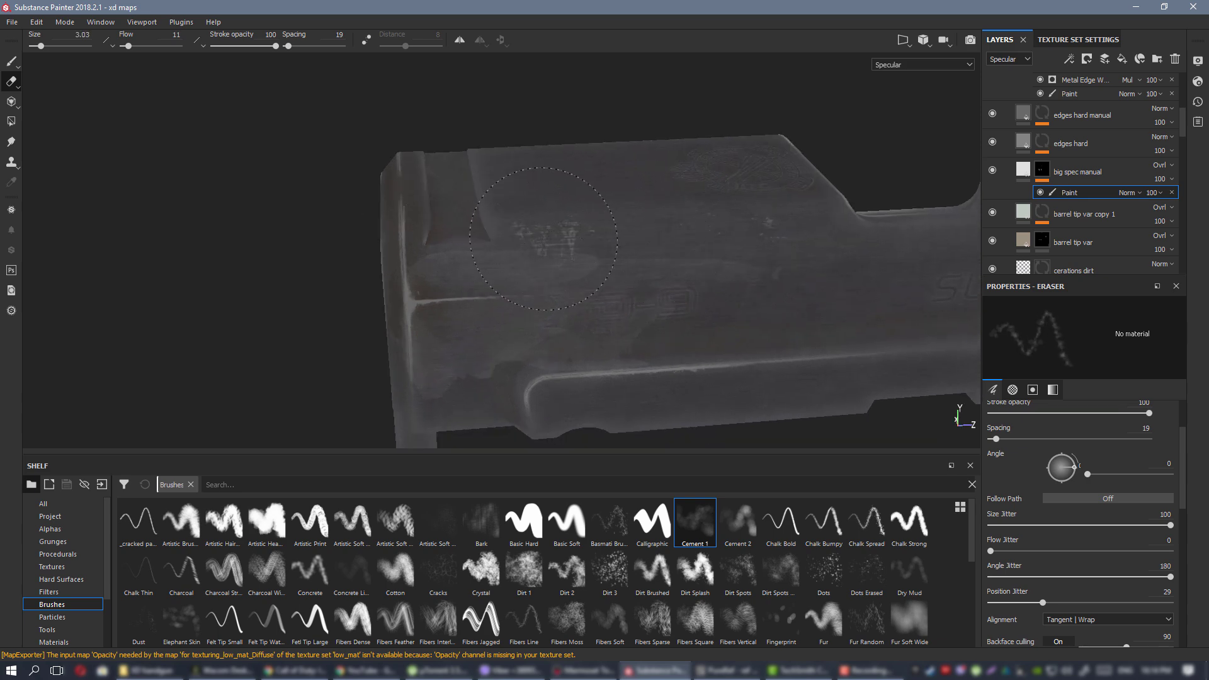
right_click_drag(491, 251, 469, 251, "ctrl")
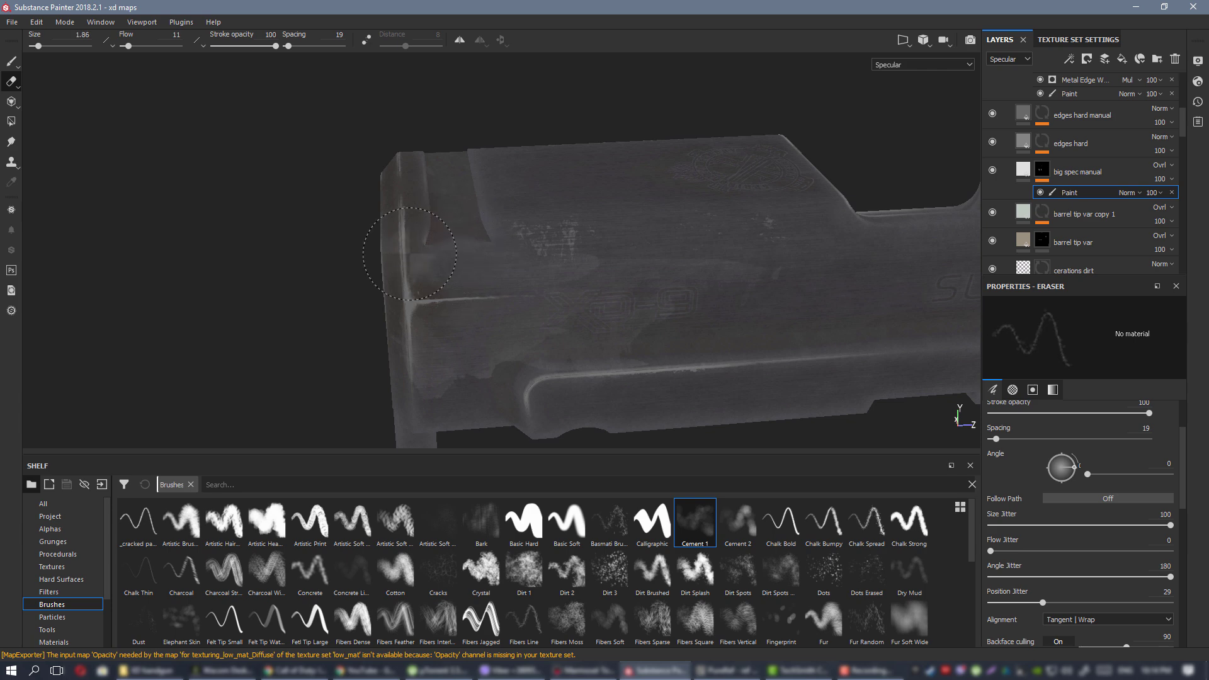
left_click_drag(575, 254, 565, 254)
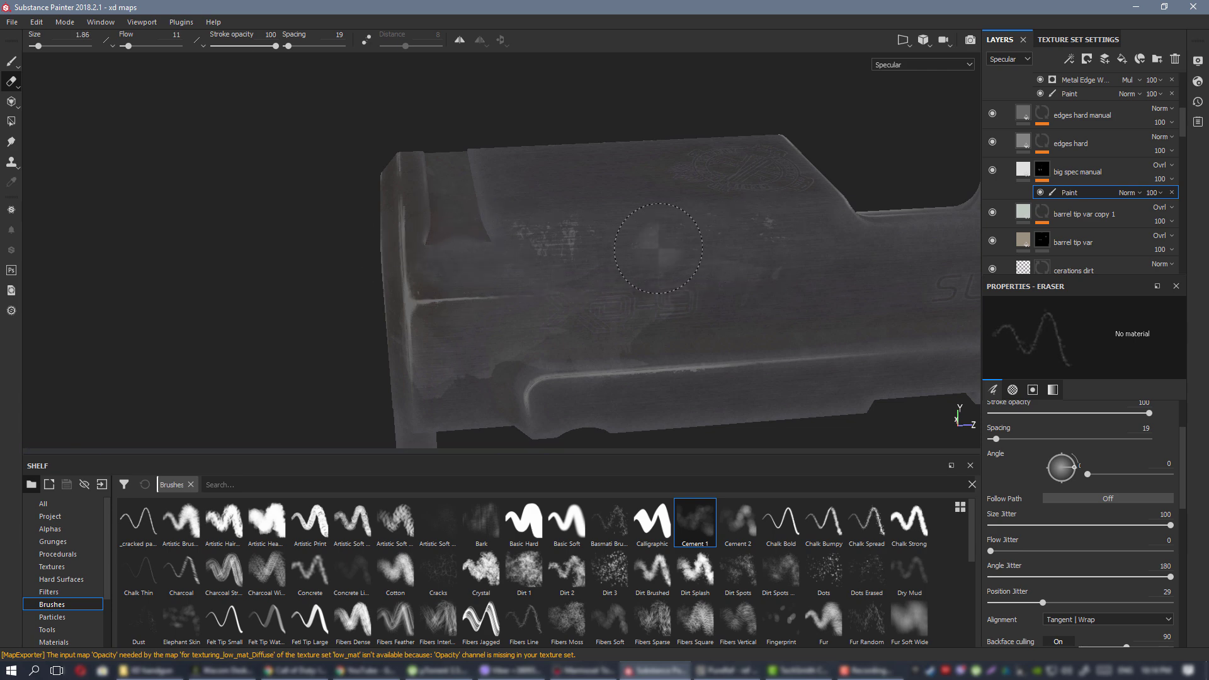
Continue softening the smear around the XD-9 engraving and the ledge corner with the Cement 1 eraser at flow 11.
left_click_drag(658, 248, 440, 359, "alt")
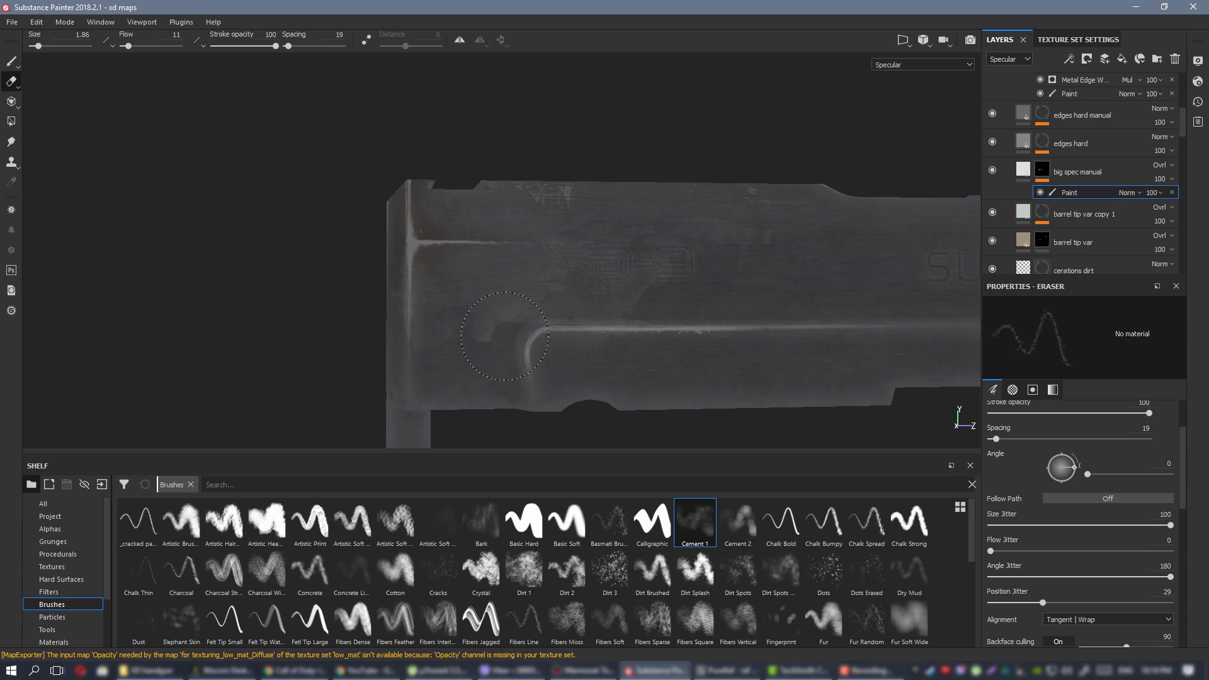
left_click_drag(505, 336, 494, 285, "alt")
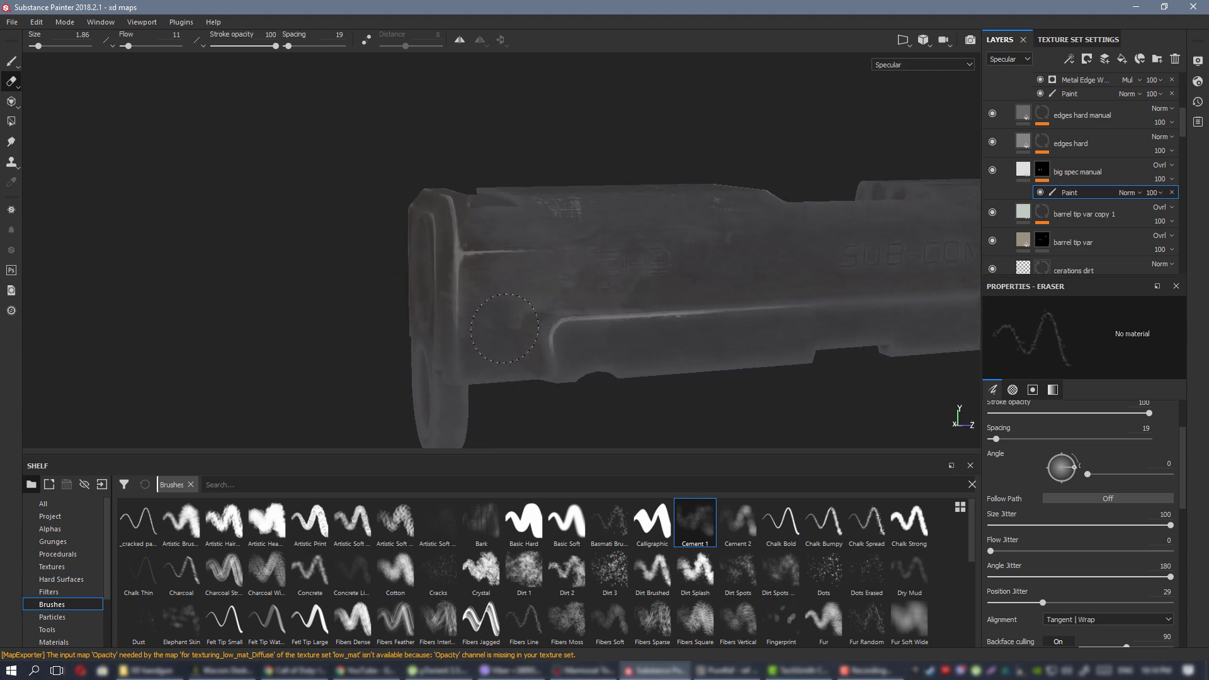
left_click_drag(510, 332, 638, 253, "alt")
left_click_drag(536, 258, 585, 293, "alt")
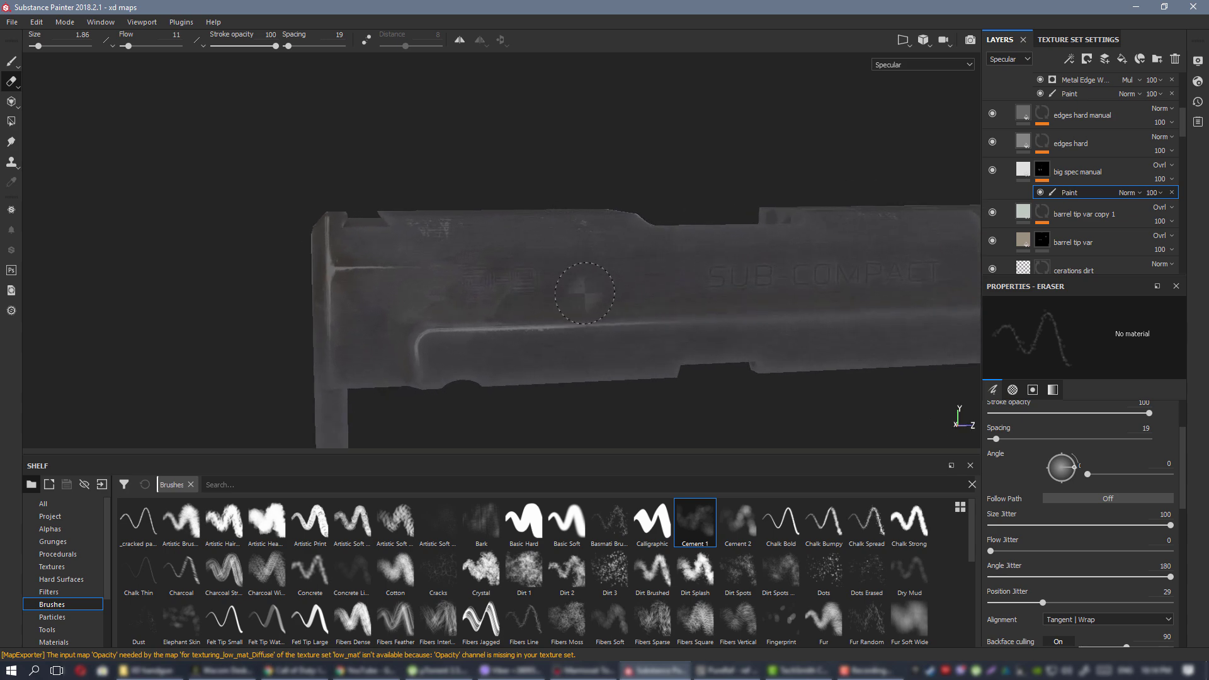
Set the eraser to size 0.74 and flow 100, with Size Jitter and Position Jitter at 0.
left_click_drag(447, 332, 515, 397, "alt")
right_click_drag(516, 397, 554, 385, "alt")
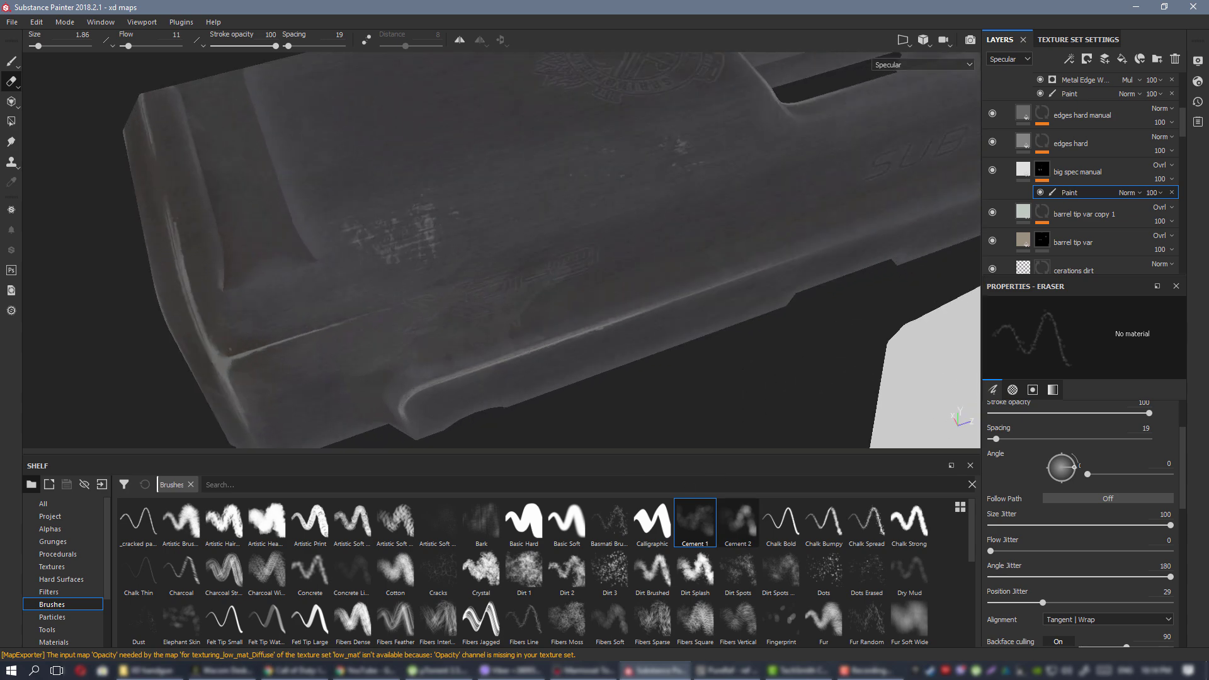
left_click_drag(554, 385, 520, 340, "alt")
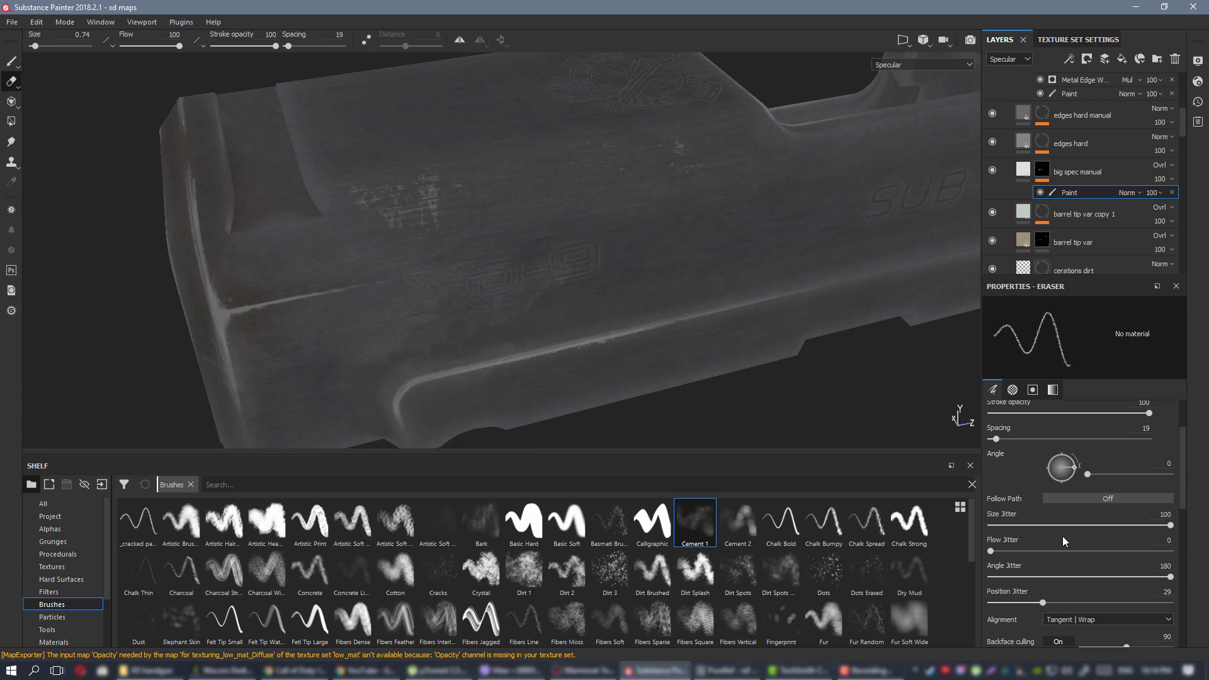
left_click_drag(999, 596, 983, 596)
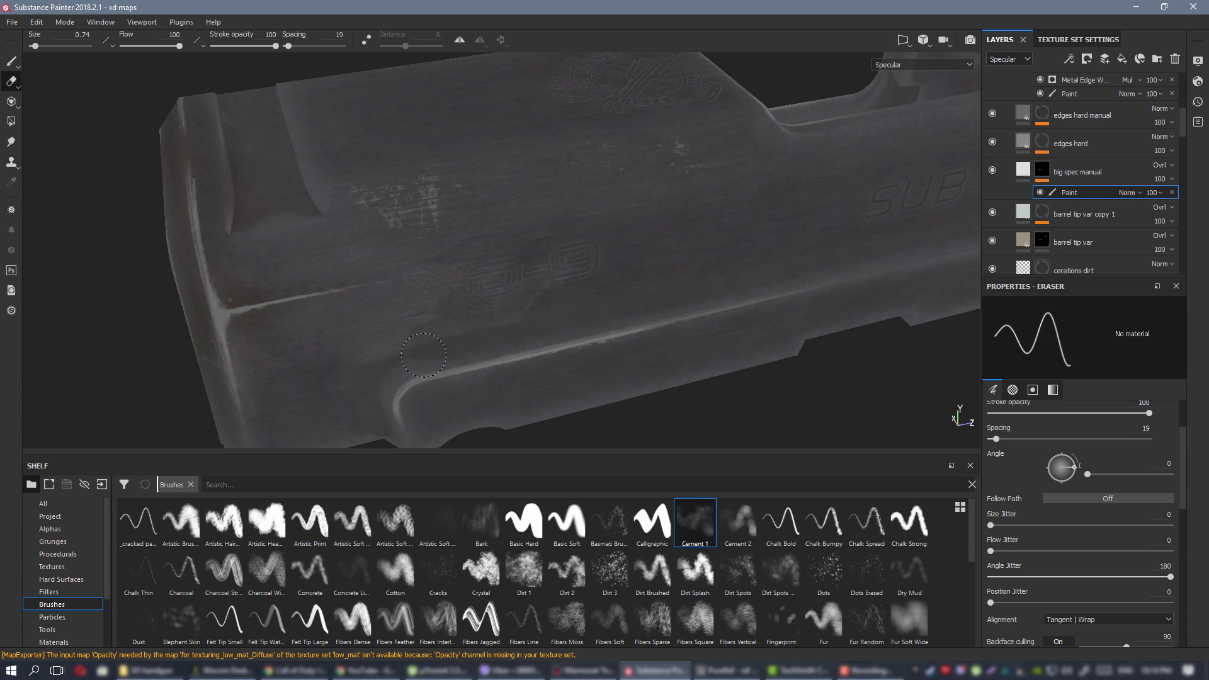
Erase the remaining smear edges near the ledge corner at size 2.29 and flow 25, then reduce the eraser to size 1.28 and flow 13.
scroll(426, 365, "down", 4)
left_click_drag(426, 364, 628, 275, "alt")
middle_click_drag(483, 373, 502, 337, "alt")
scroll(502, 337, "up", 4)
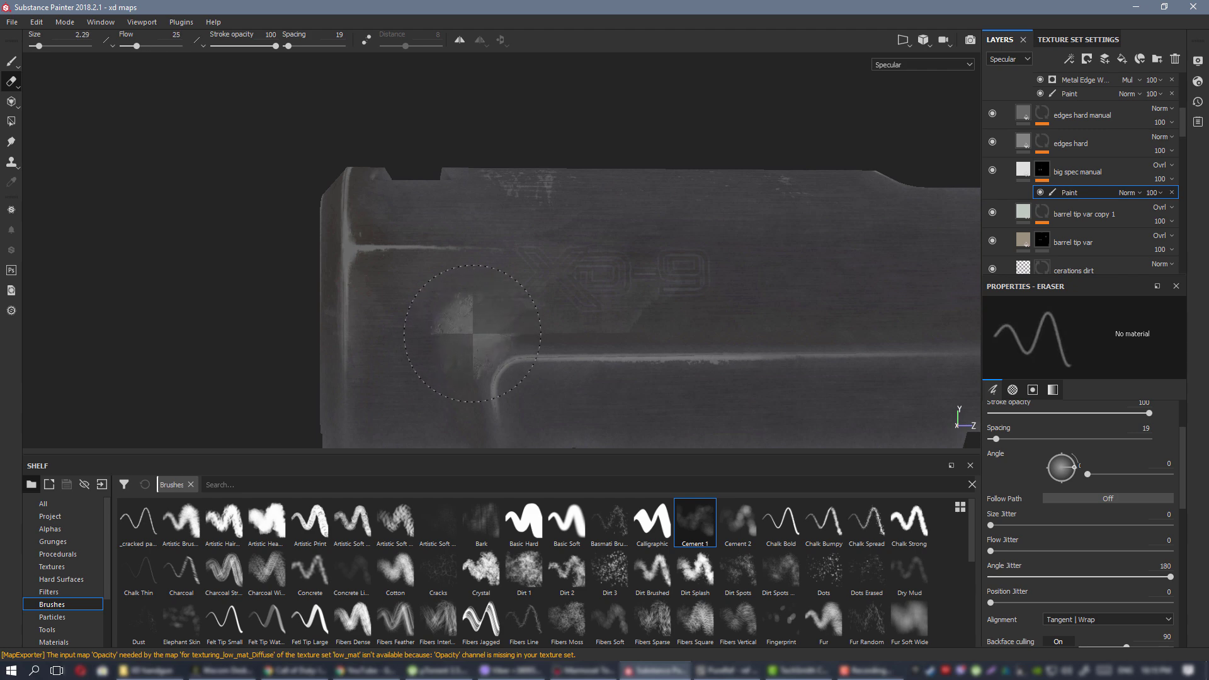
left_click_drag(424, 354, 508, 355)
right_click_drag(499, 331, 469, 331, "ctrl")
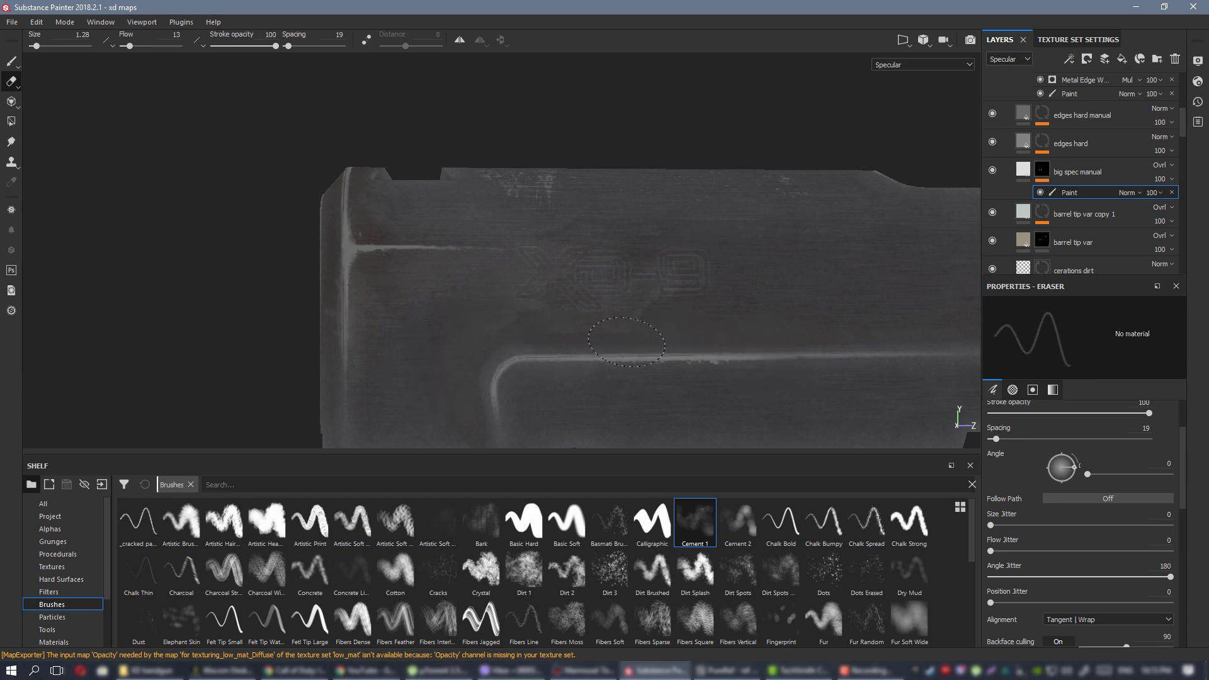
scroll(749, 345, "down", 5)
middle_click_drag(768, 317, 644, 306, "alt")
scroll(644, 307, "down", 4)
left_click_drag(651, 261, 699, 282, "alt")
right_click_drag(664, 253, 749, 308, "alt")
left_click_drag(749, 305, 610, 275, "alt")
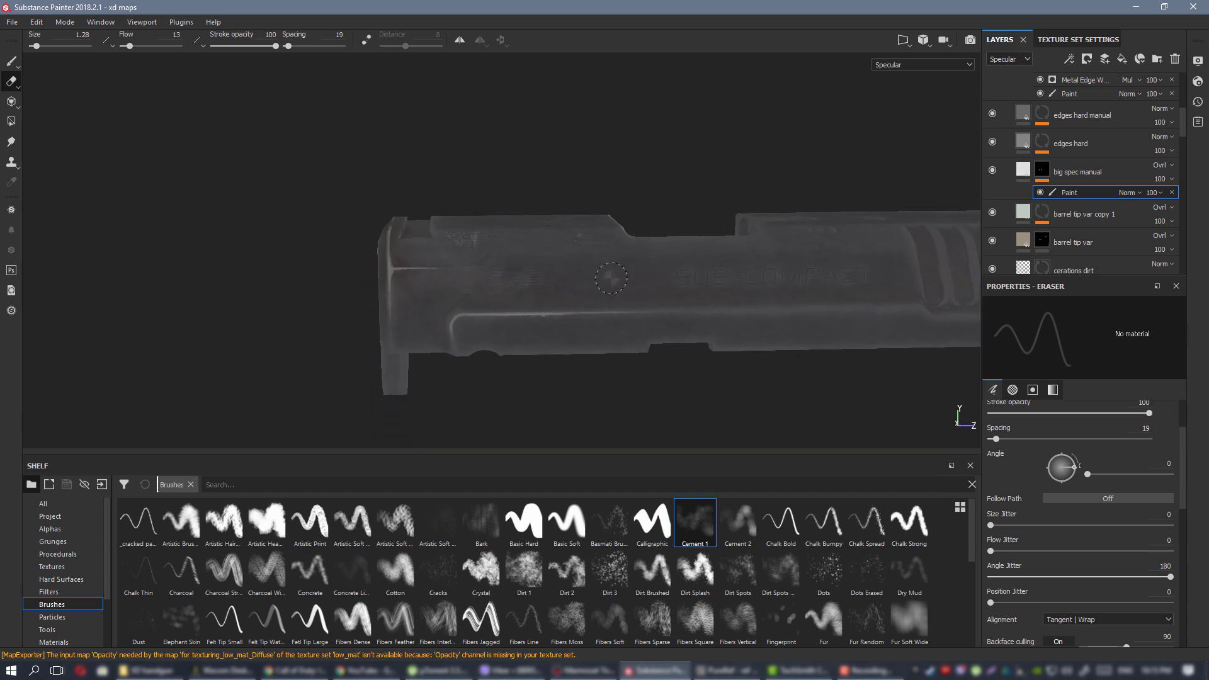
Examine the specular smears on both sides of the slide in the full Material view.
right_click_drag(731, 329, 870, 423, "alt")
key("m")
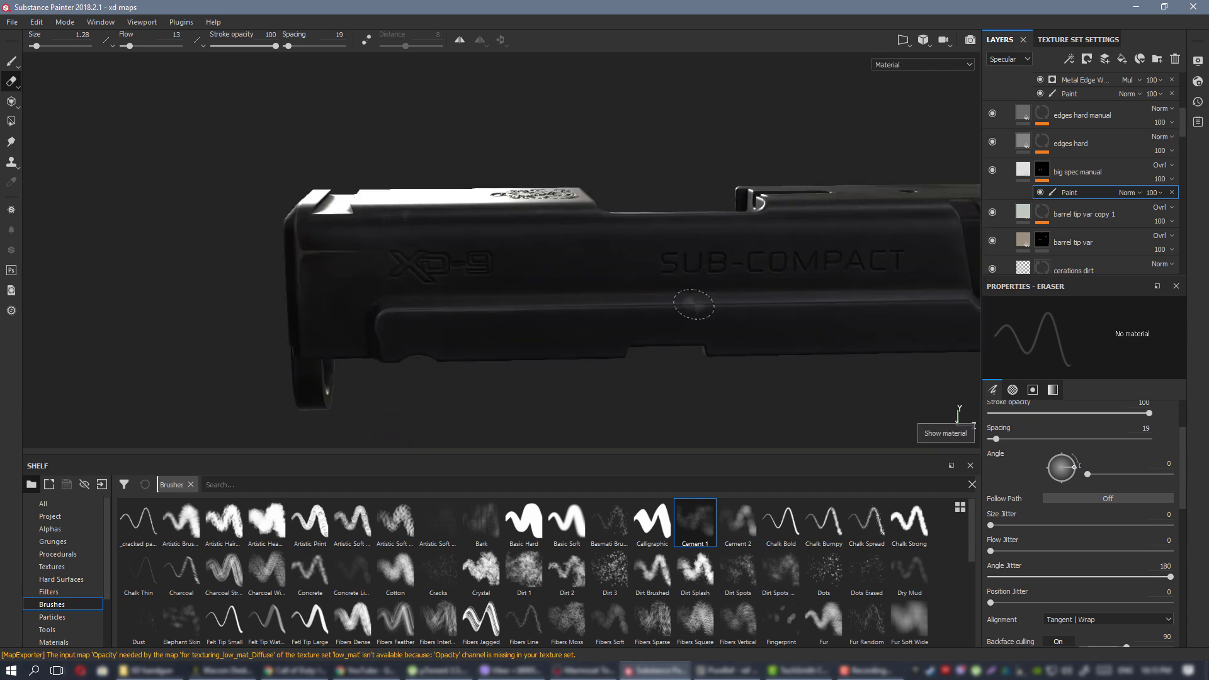
left_click_drag(727, 304, 689, 296, "alt")
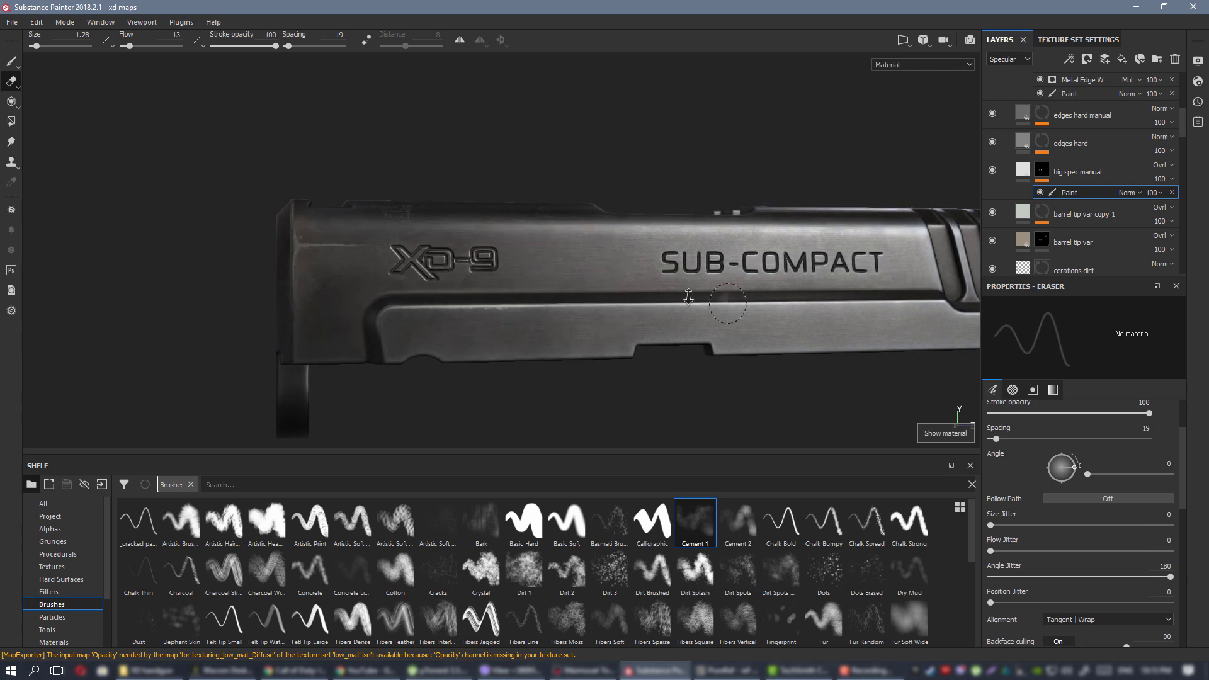
right_click_drag(688, 296, 558, 254, "alt")
left_click_drag(557, 254, 634, 358, "alt")
right_click_drag(634, 359, 711, 402, "alt")
left_click_drag(711, 403, 679, 337, "alt")
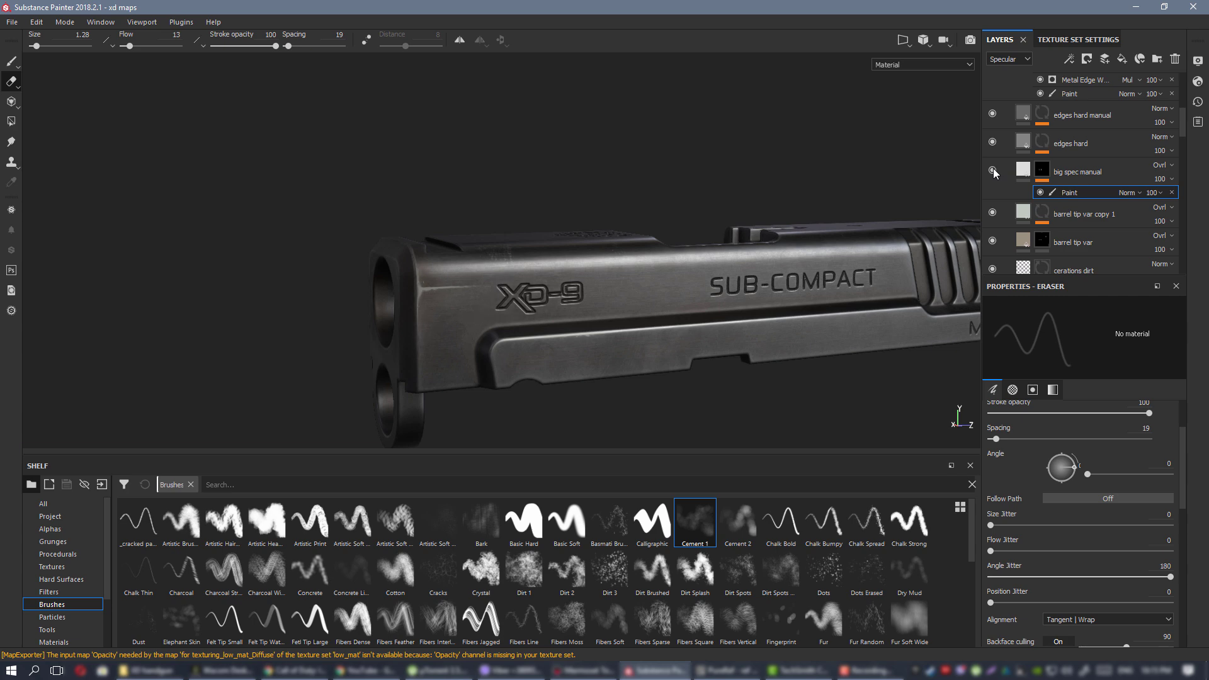
left_click_drag(692, 234, 584, 196, "alt")
middle_click_drag(584, 196, 534, 82, "alt")
right_click_drag(683, 277, 620, 283, "shift")
scroll(621, 284, "down", 5)
left_click_drag(655, 221, 733, 248, "alt")
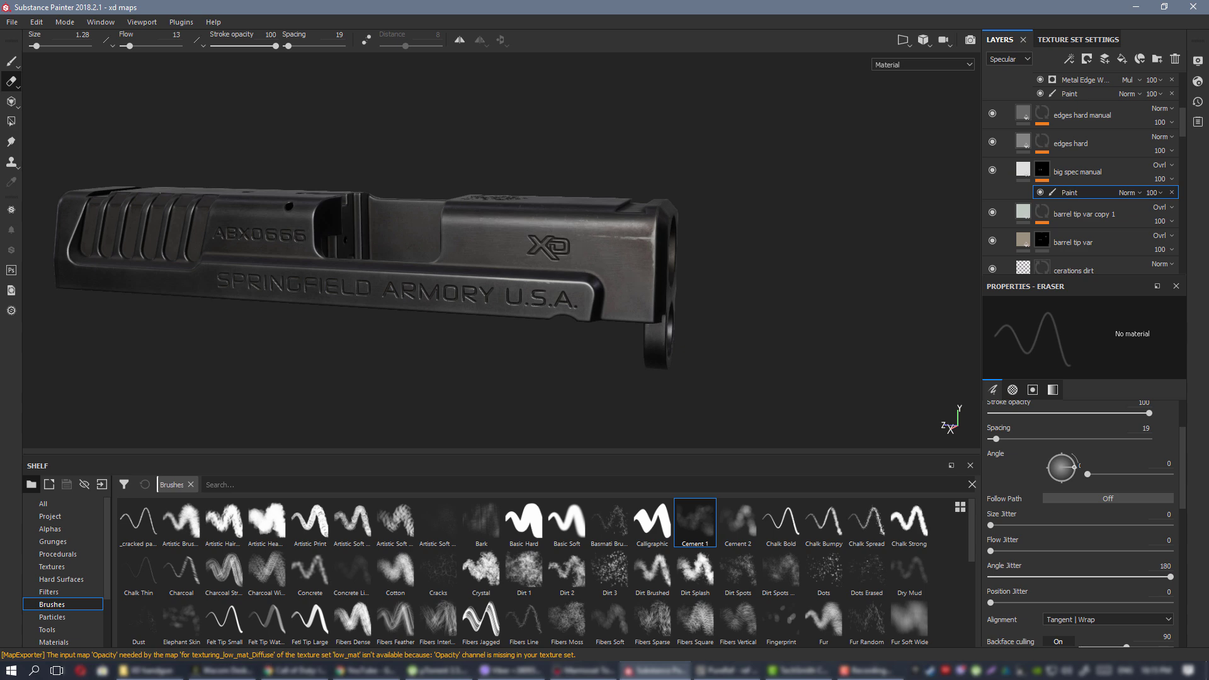
scroll(645, 228, "down", 4)
left_click_drag(646, 227, 580, 277, "alt")
Examine the slide's top, ejection port and muzzle in the Specular channel while checking the edges hard layers.
scroll(568, 189, "up", 6)
key("c")
key("c")
mouse_move(226, 135)
left_mouse_down("alt")
mouse_move(234, 151)
mouse_move(340, 189)
mouse_move(554, 226)
mouse_move(589, 217)
mouse_move(564, 187)
mouse_move(548, 197)
mouse_move(522, 153)
left_mouse_up("alt")
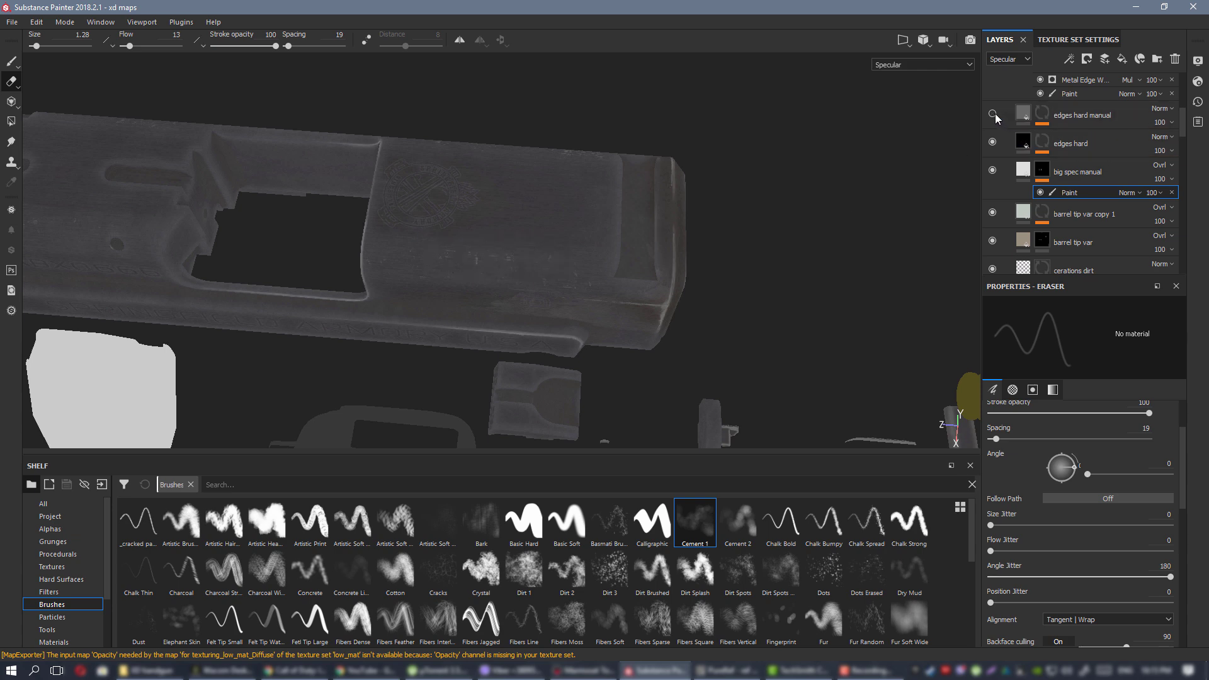
scroll(1008, 136, "up", 1)
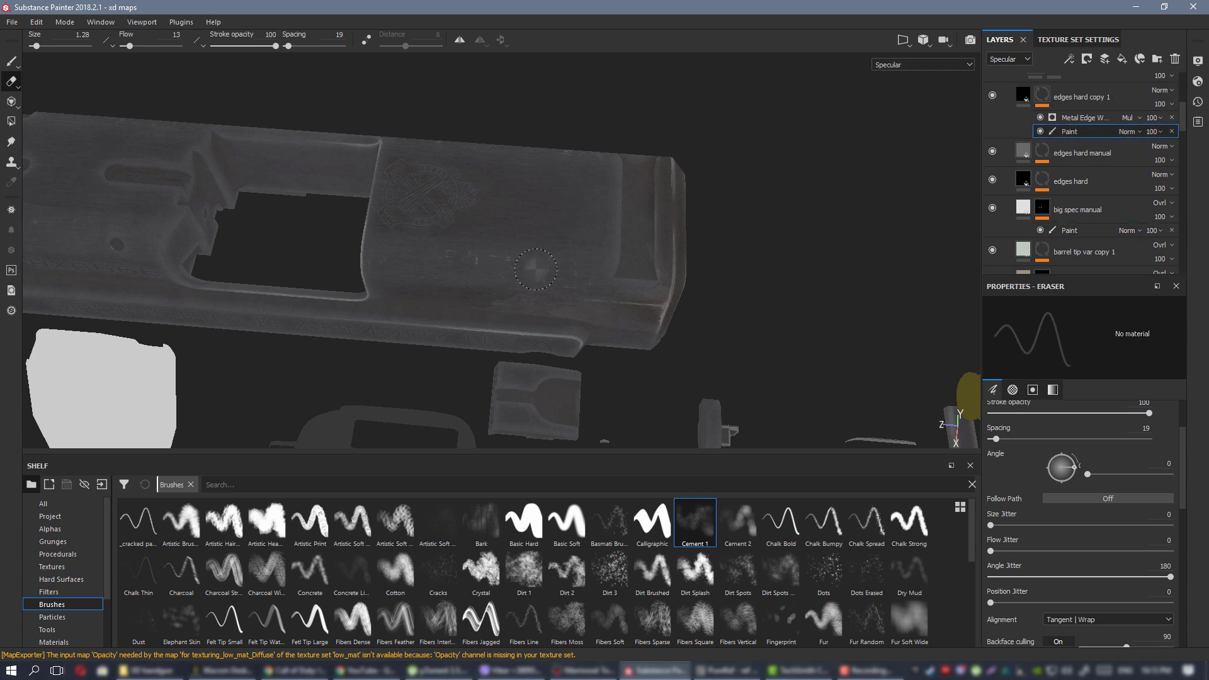
mouse_move(535, 270)
left_mouse_down("alt")
mouse_move(553, 237)
mouse_move(546, 265)
left_mouse_up("alt")
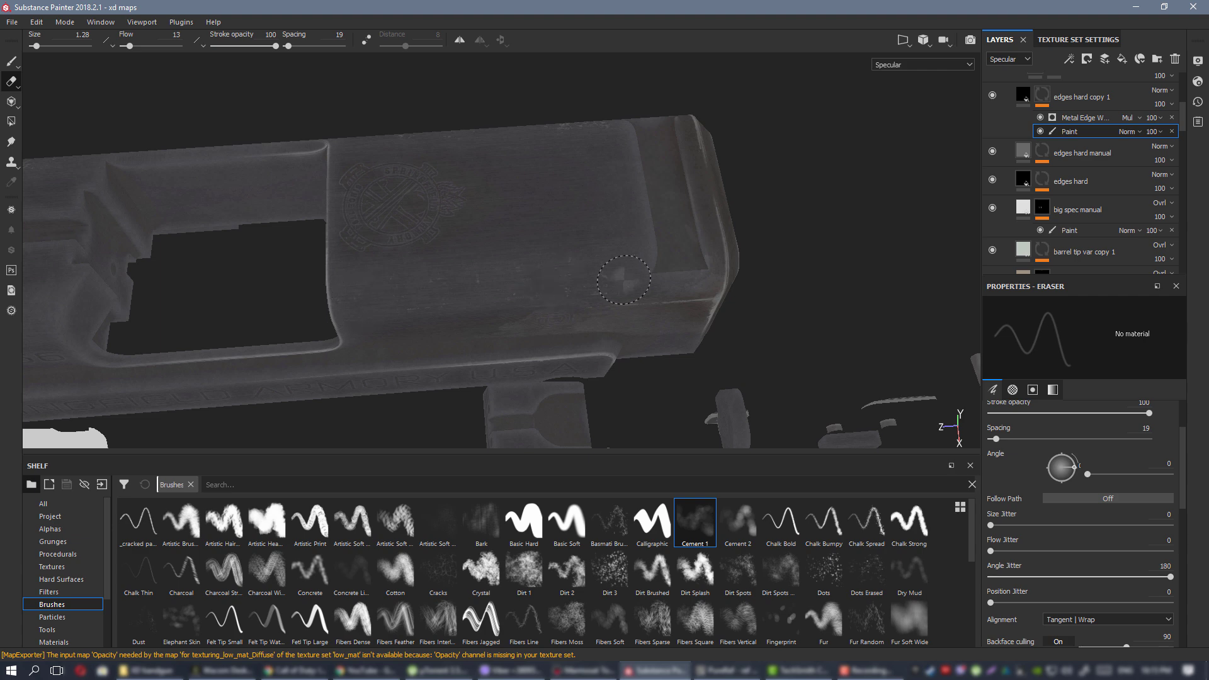
left_click_drag(479, 265, 578, 147, "alt")
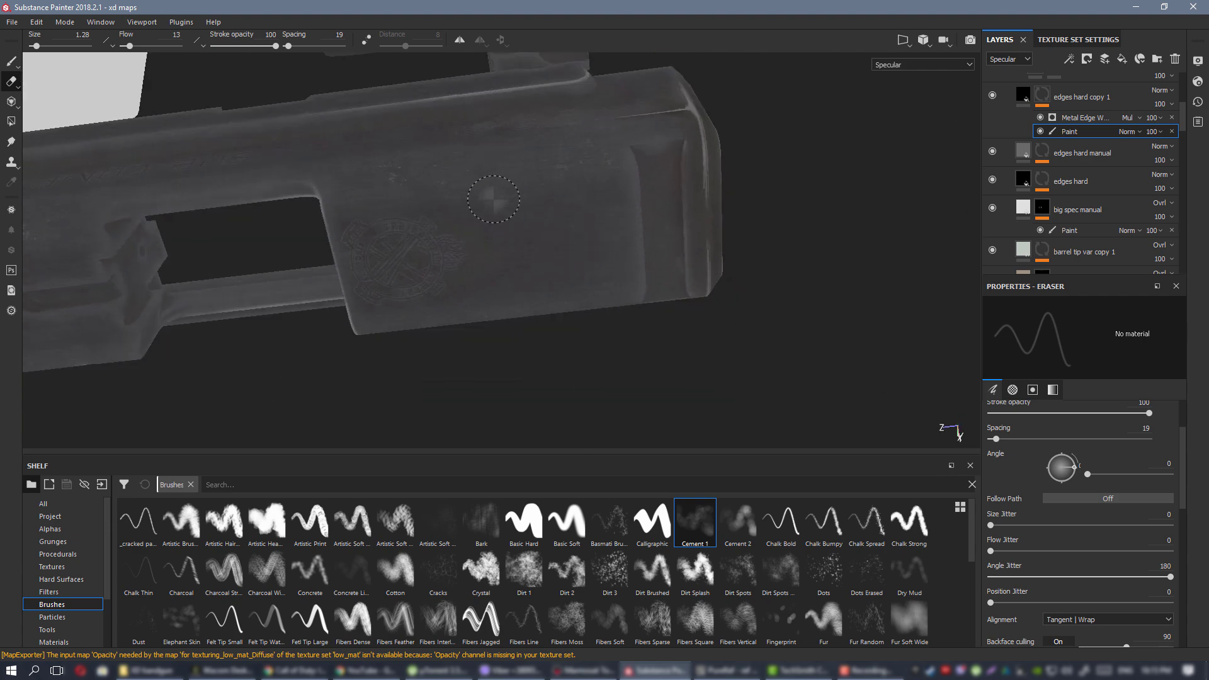
left_click_drag(494, 199, 777, 275, "alt")
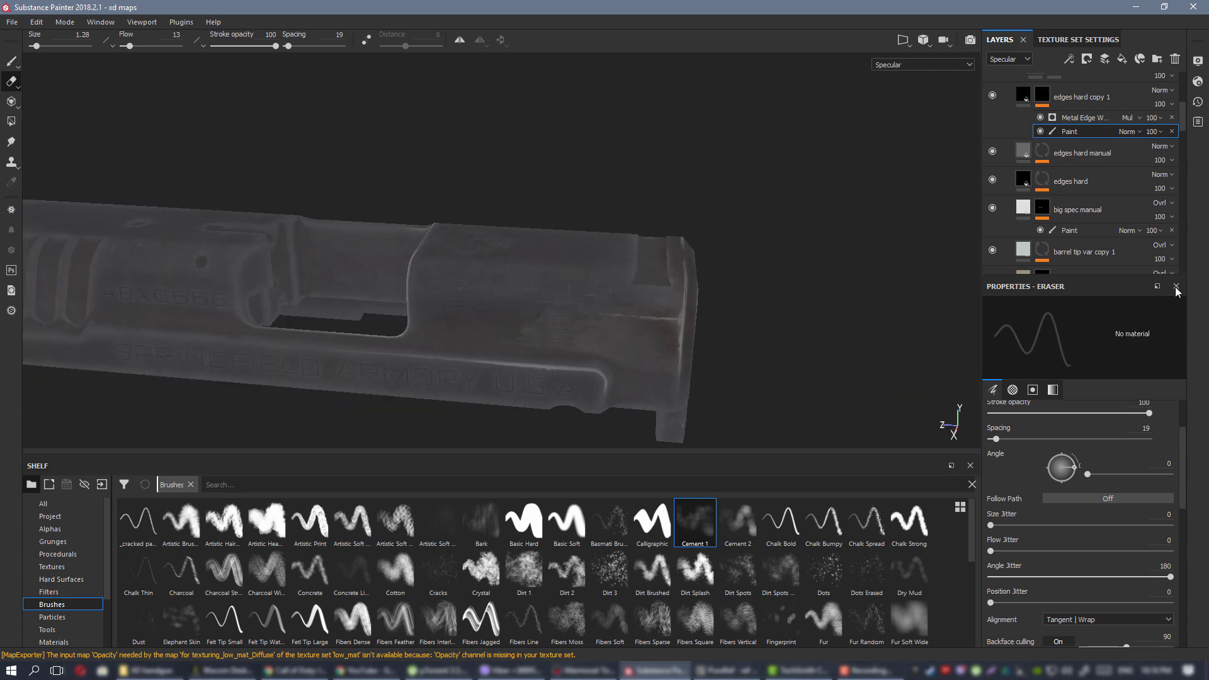
left_click_drag(695, 272, 757, 442, "alt")
right_click_drag(757, 443, 668, 342, "alt")
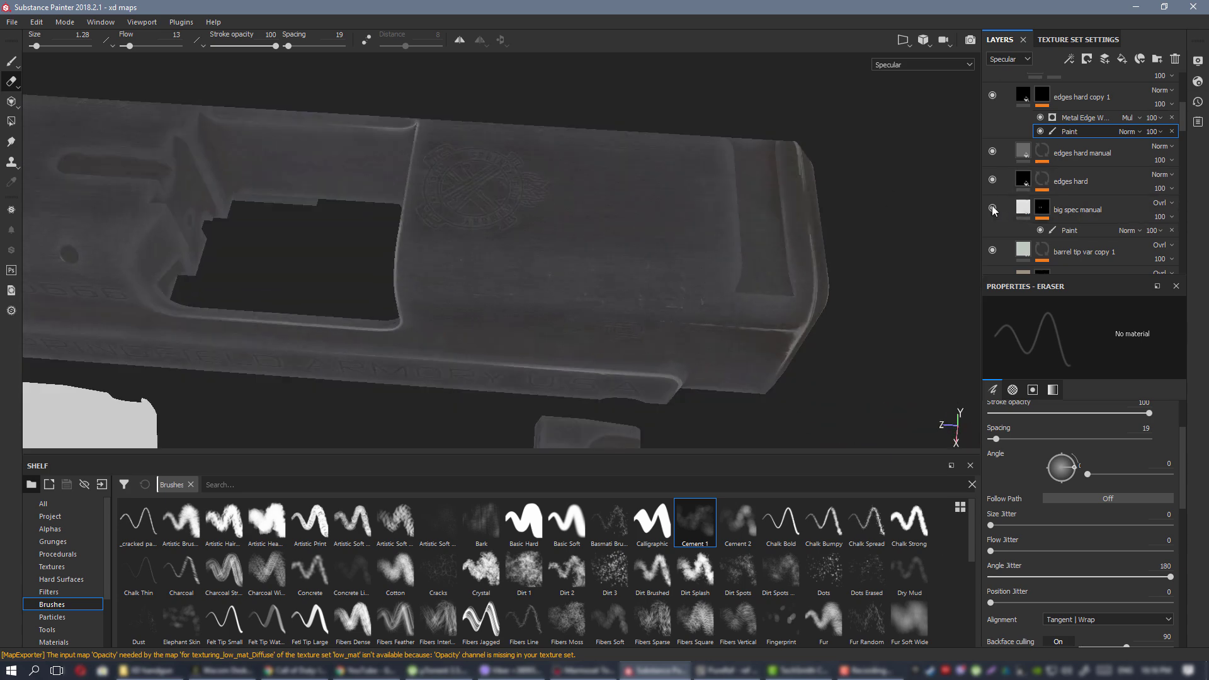
left_click_drag(478, 207, 636, 243, "alt")
scroll(637, 243, "up", 5)
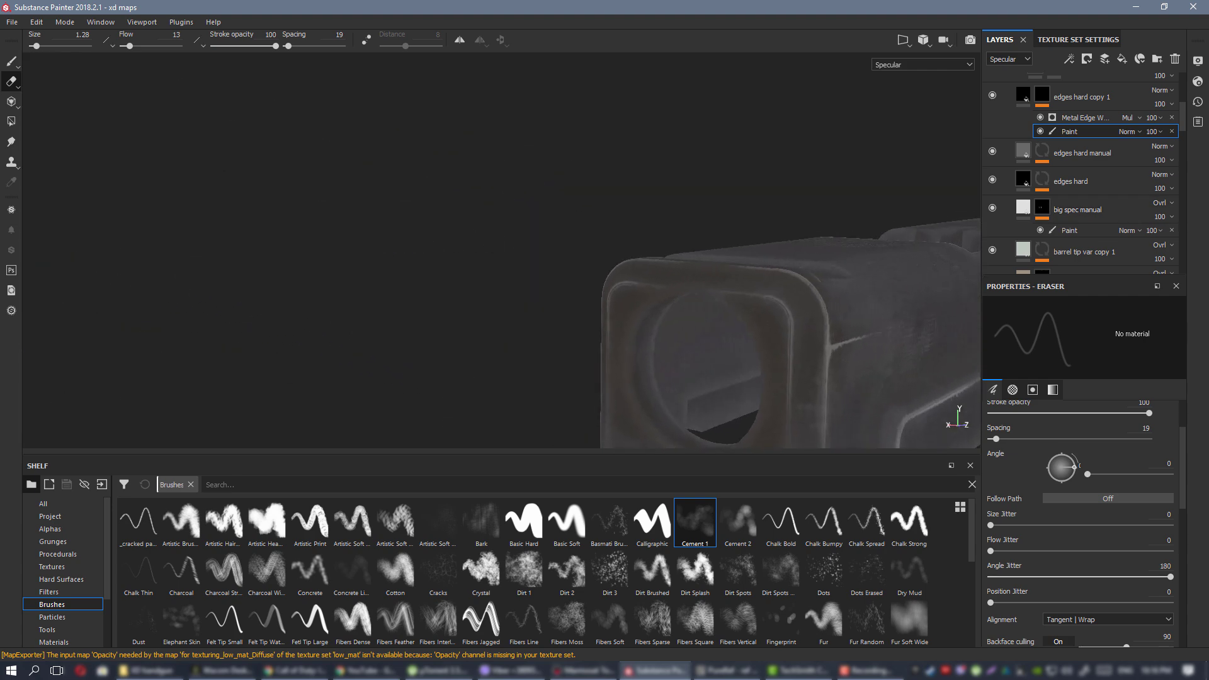
left_click_drag(780, 264, 635, 189, "alt")
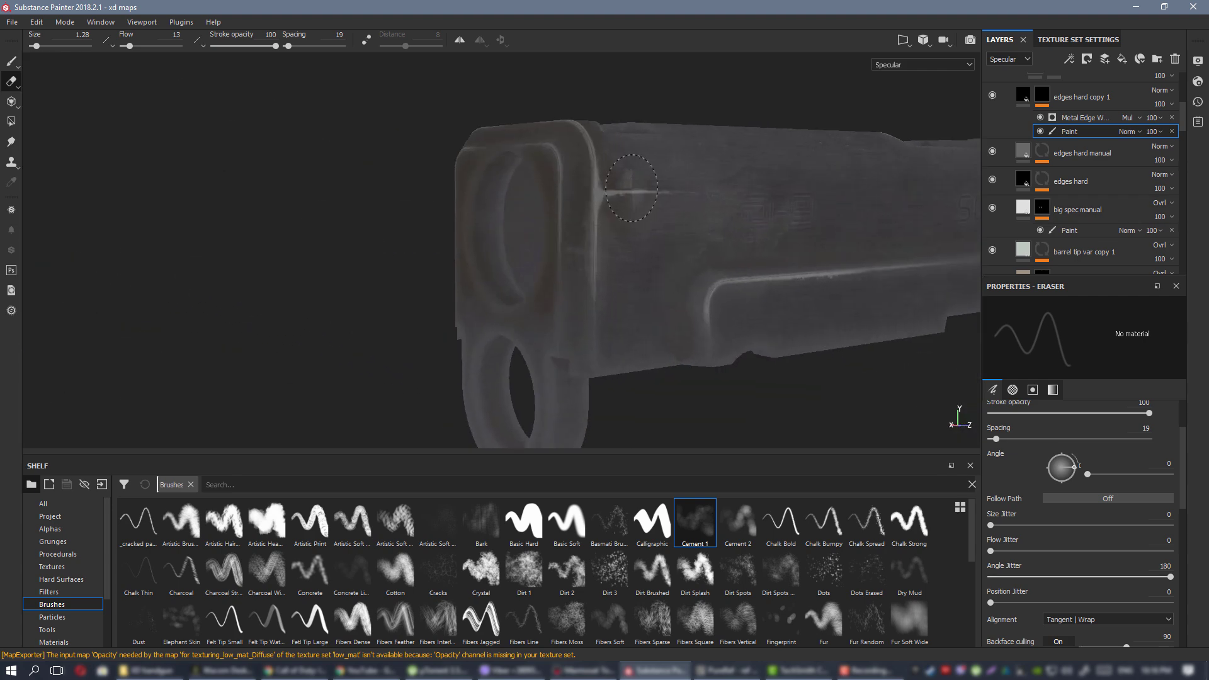
Select the Paint effect of "big spec manual" and paint broad smears on the slide's top at size 8.84 and flow 100.
left_click(992, 209)
left_click(1069, 230)
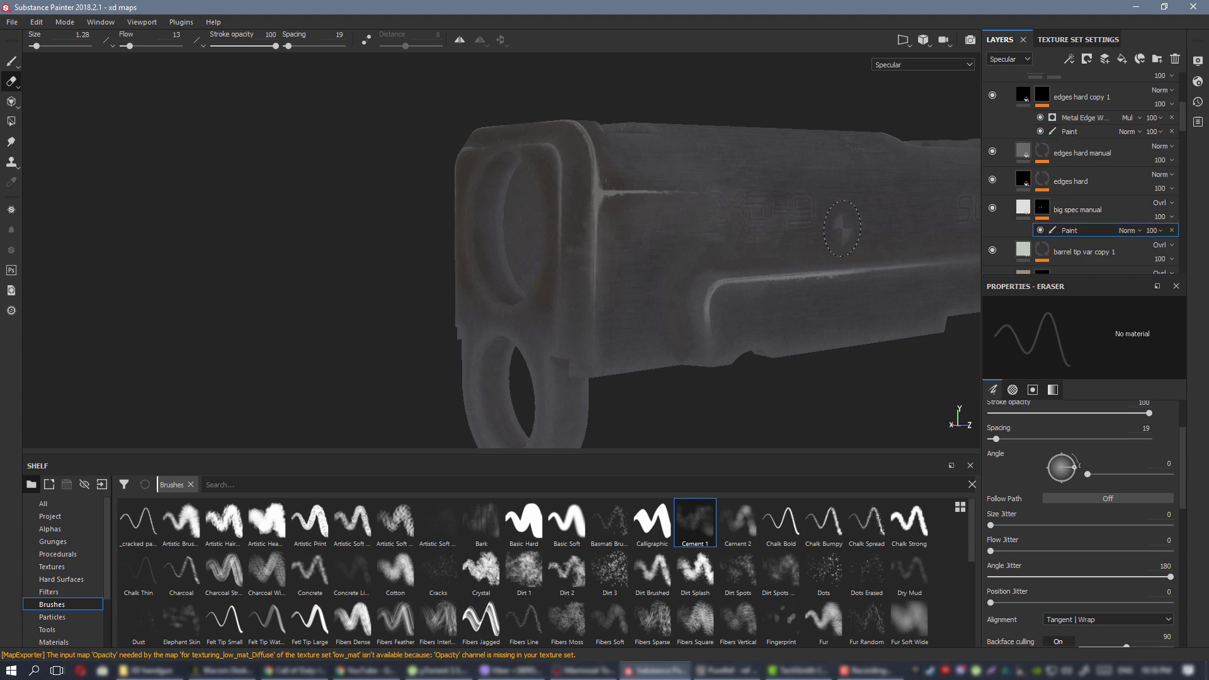
mouse_move(630, 208)
left_mouse_down("alt")
mouse_move(562, 205)
mouse_move(584, 211)
left_mouse_up("alt")
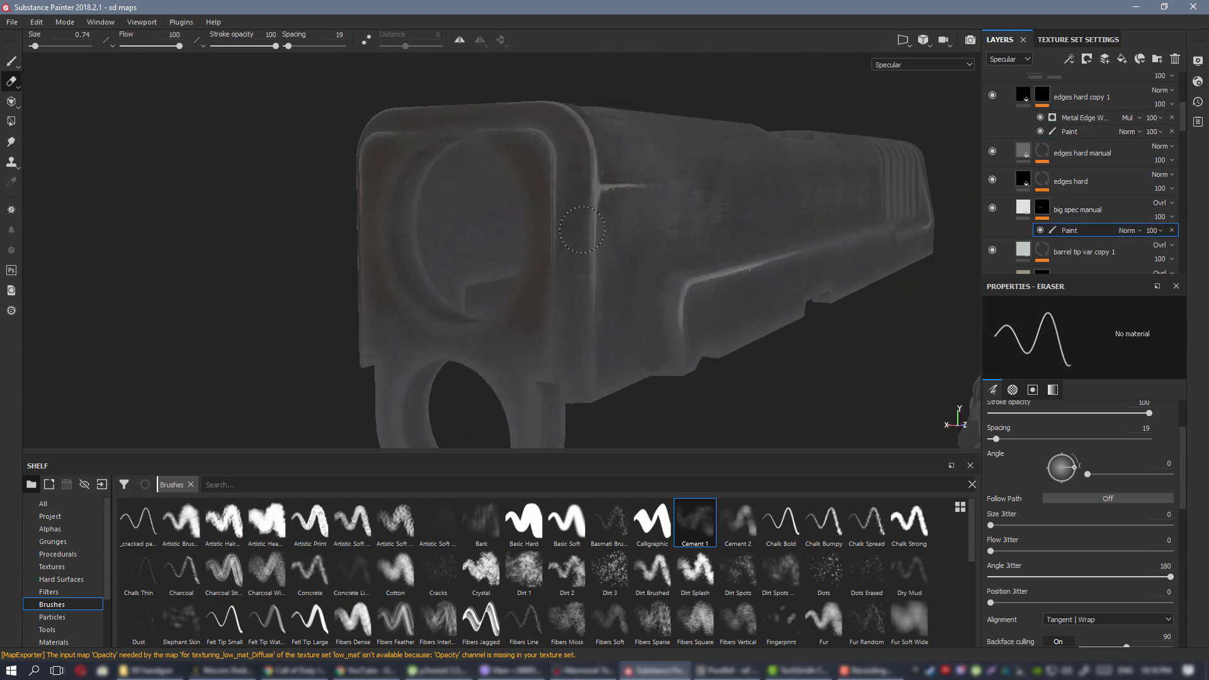
left_click_drag(302, 97, 668, 182, "alt")
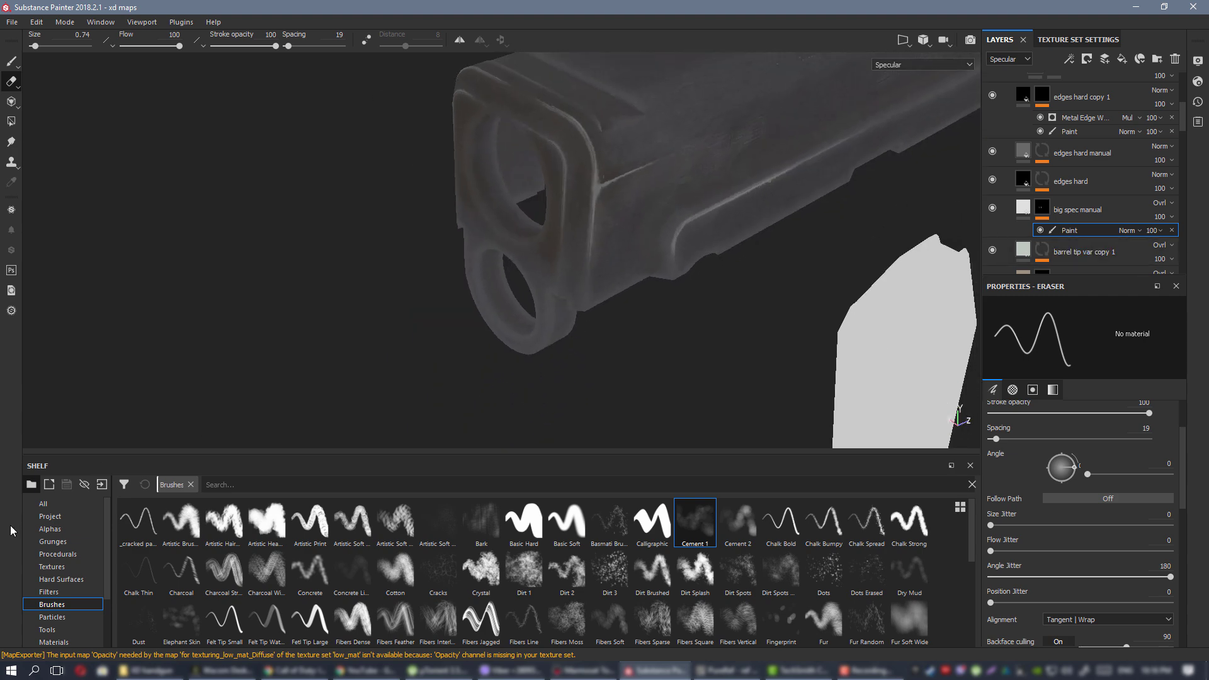
left_click(11, 61)
mouse_move(440, 138)
left_mouse_down("alt")
mouse_move(539, 149)
mouse_move(540, 310)
mouse_move(674, 269)
mouse_move(692, 278)
mouse_move(648, 270)
left_mouse_up("alt")
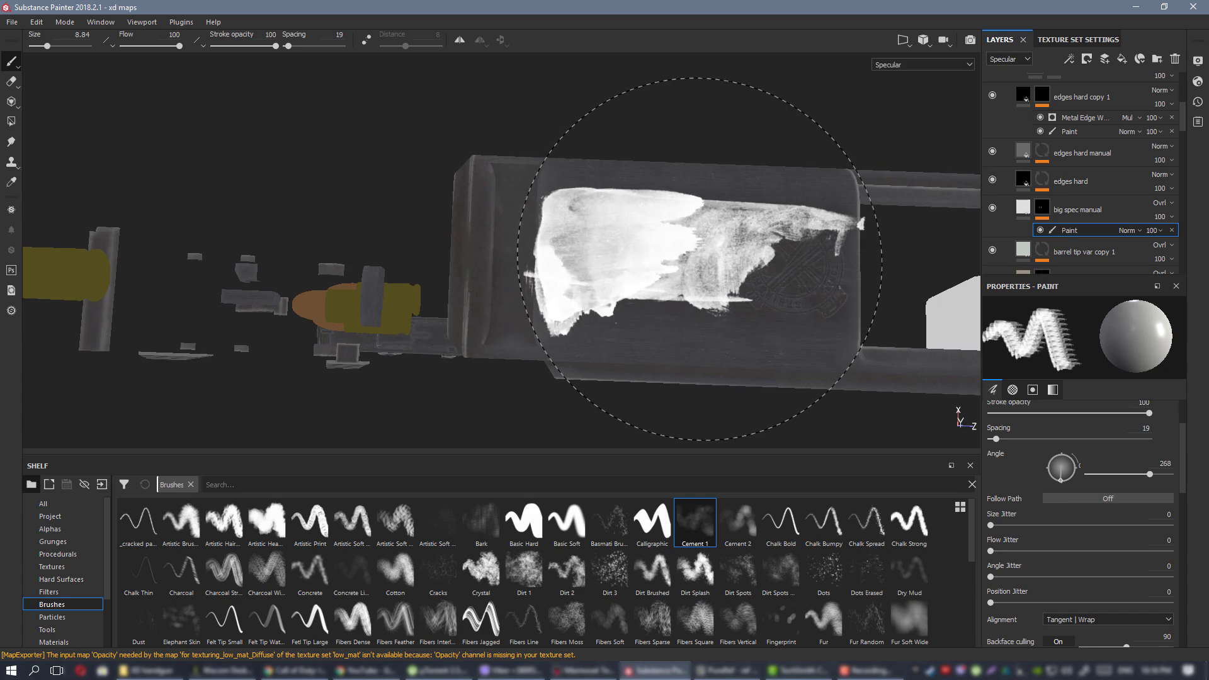
mouse_move(720, 344)
left_mouse_down("alt")
mouse_move(728, 348)
mouse_move(693, 233)
mouse_move(625, 397)
mouse_move(675, 405)
mouse_move(553, 283)
mouse_move(605, 290)
mouse_move(614, 278)
mouse_move(575, 274)
mouse_move(579, 328)
left_mouse_up("alt")
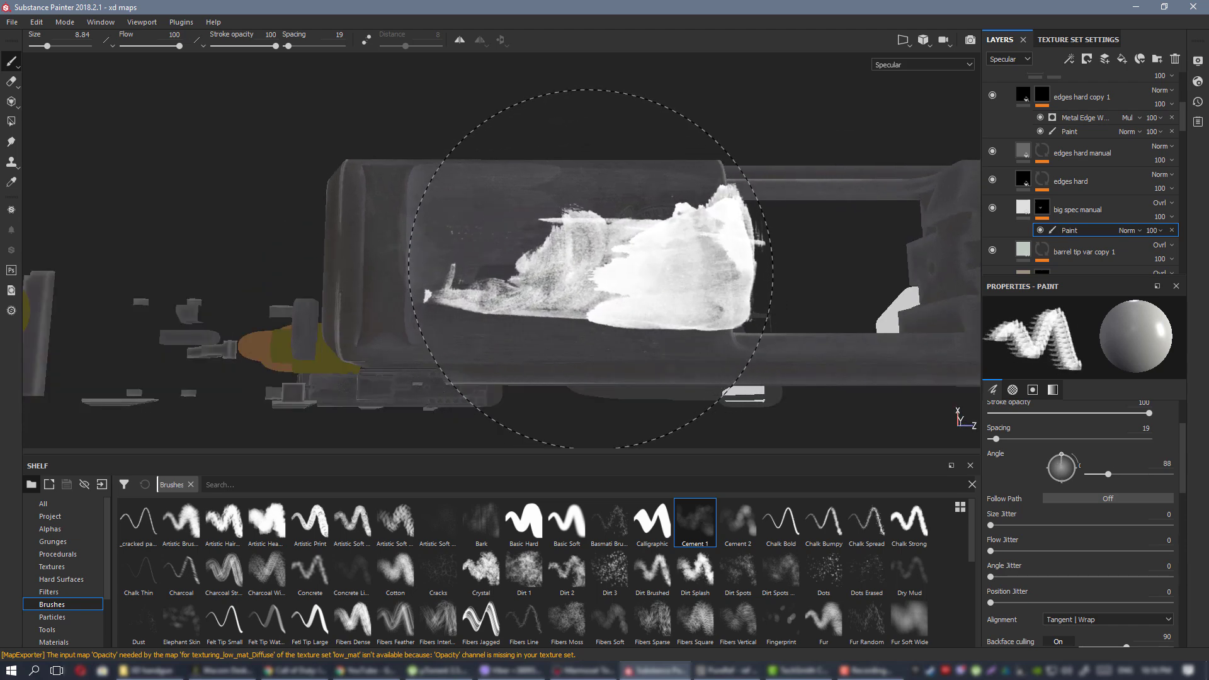
Try another size 8.84 smear near the XD-9 engraving at brush angle 266, compare with the paint hidden, and undo it.
key("x")
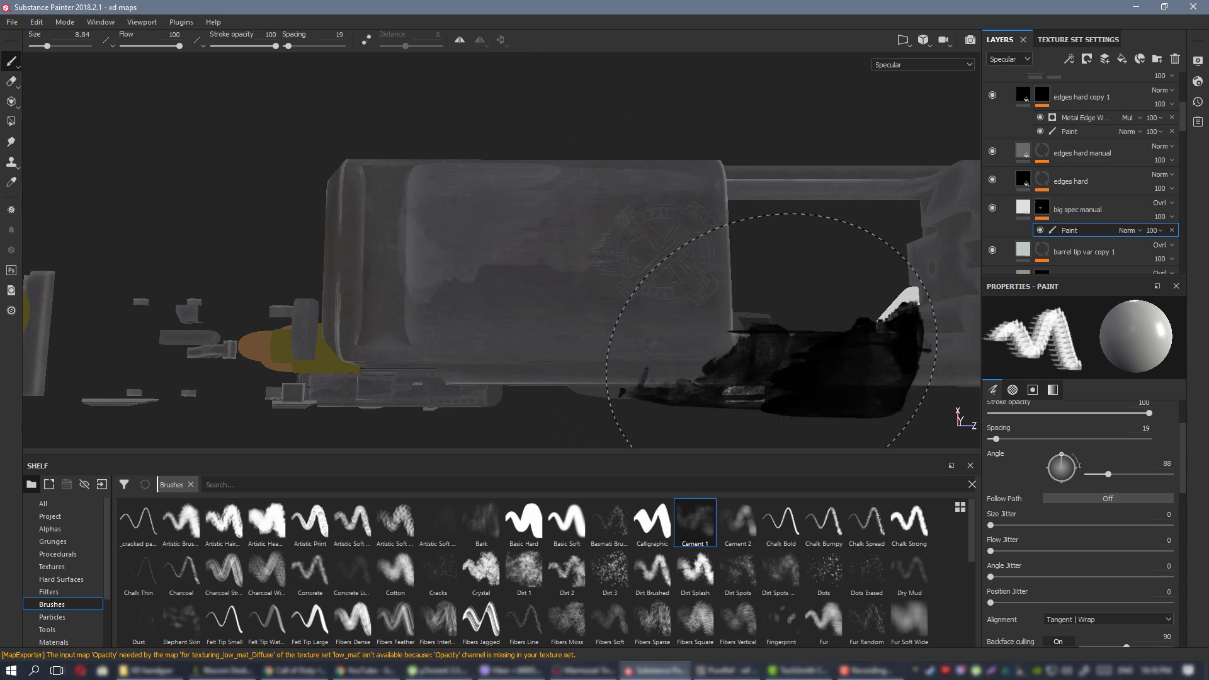
mouse_move(771, 330)
left_mouse_down("alt")
mouse_move(808, 296)
mouse_move(606, 342)
mouse_move(567, 315)
mouse_move(567, 365)
left_mouse_up("alt")
key("x")
left_click(566, 360)
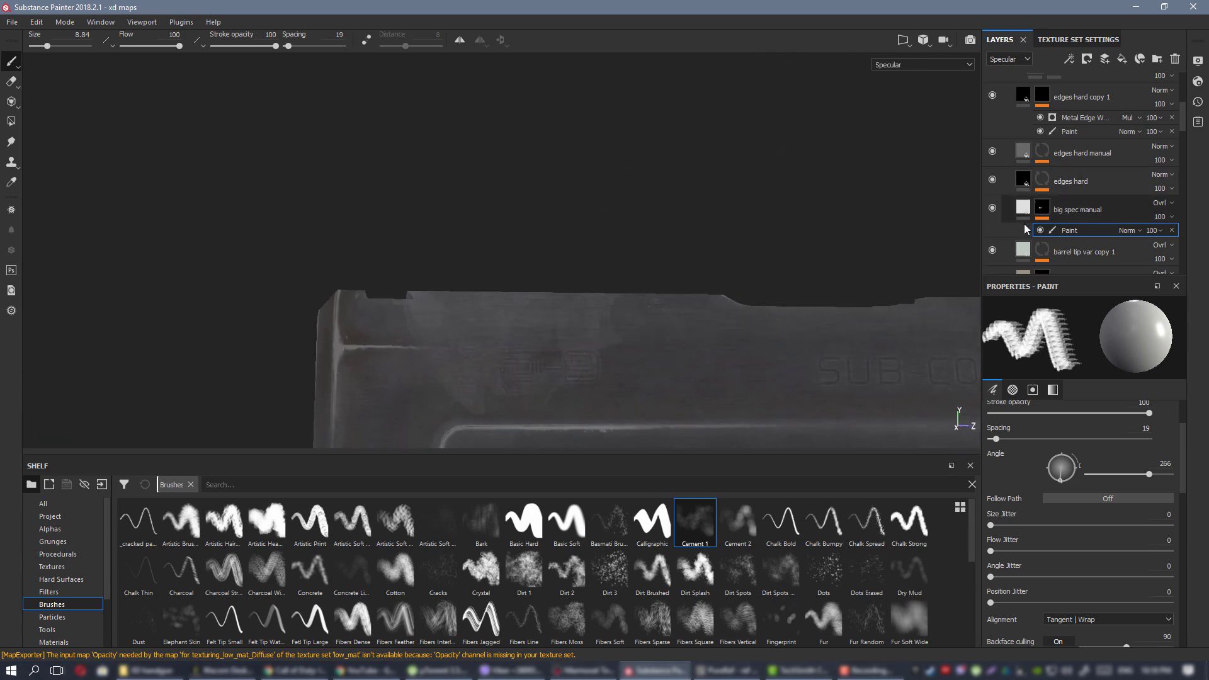
left_click(1040, 230)
mouse_move(680, 302)
left_mouse_down("alt")
mouse_move(629, 313)
mouse_move(632, 334)
left_mouse_up("alt")
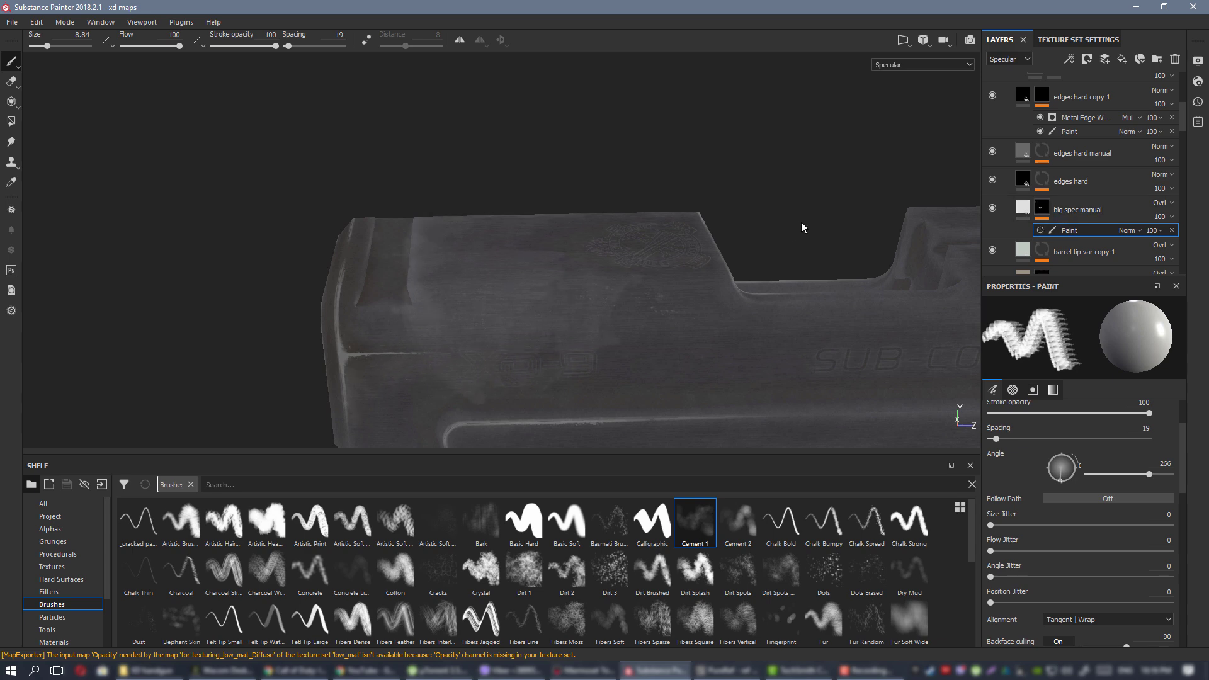
key("ctrl+z")
key("ctrl+y")
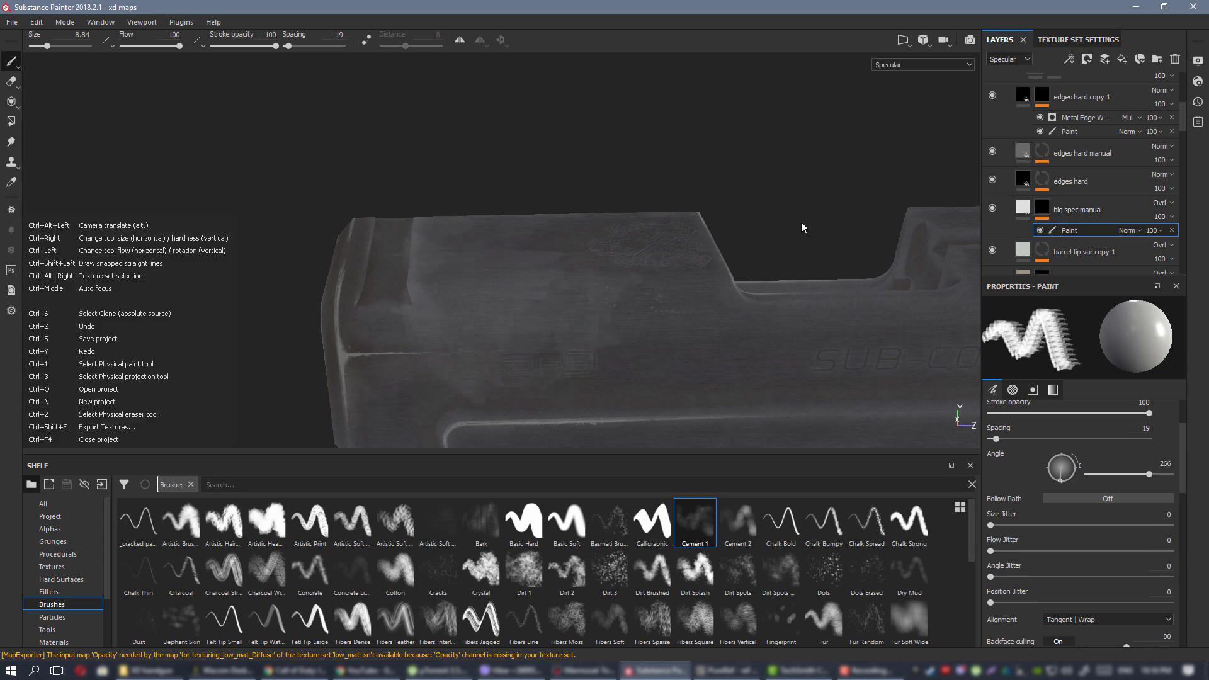
Paint a large smear over the slide's top ahead of the ejection port at size 7.69 and brush angle 262.
mouse_move(802, 227)
left_mouse_down("alt")
mouse_move(755, 265)
mouse_move(575, 343)
mouse_move(819, 284)
mouse_move(1159, 232)
mouse_move(623, 292)
mouse_move(564, 257)
mouse_move(602, 272)
mouse_move(567, 256)
mouse_move(579, 297)
mouse_move(548, 301)
mouse_move(587, 262)
mouse_move(588, 277)
left_mouse_up("alt")
left_click(548, 303)
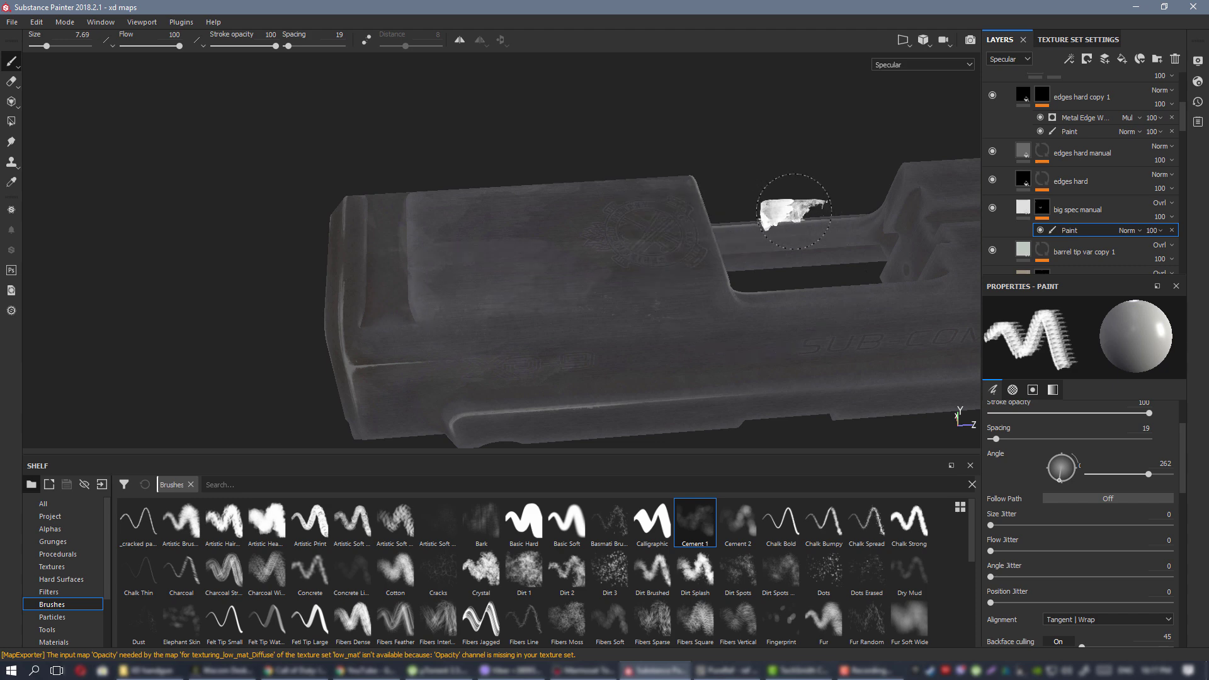
mouse_move(681, 271)
left_mouse_down("alt")
mouse_move(674, 306)
mouse_move(531, 240)
mouse_move(610, 236)
mouse_move(596, 246)
left_mouse_up("alt")
Soften the top smear with the Cement 1 eraser at size 4.49 and flow 5, then at size 3.54 and flow 10.
key("e")
left_click_drag(480, 262, 552, 242, "alt")
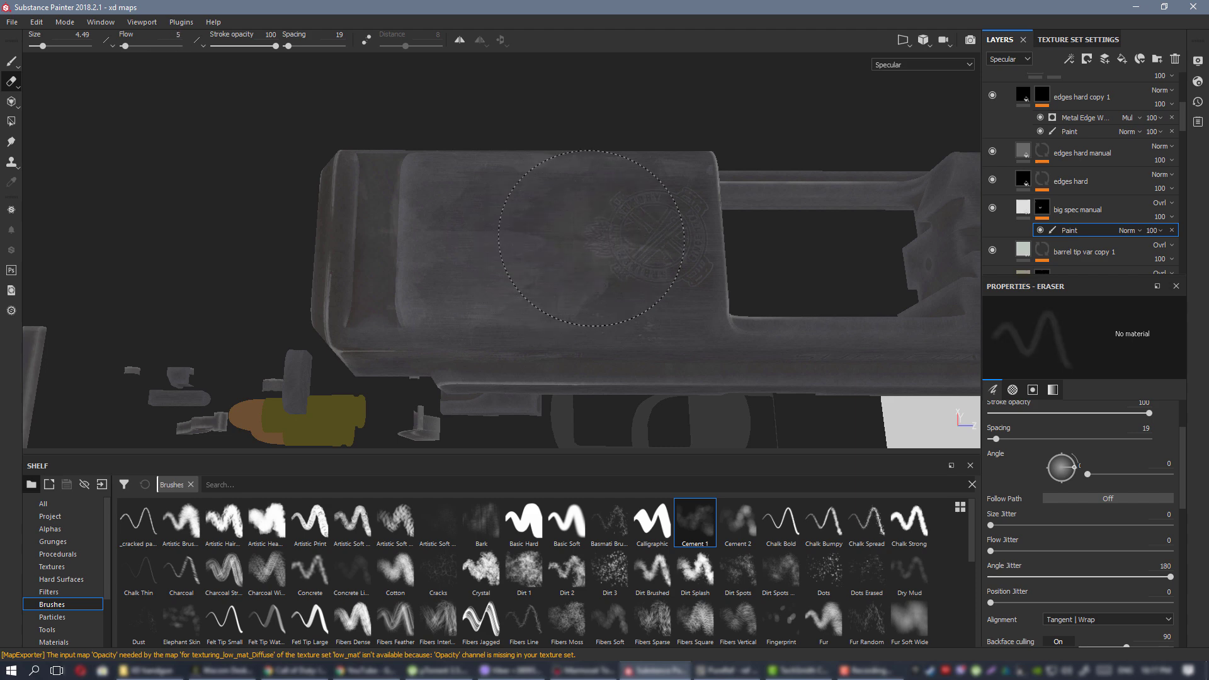
mouse_move(639, 289)
left_mouse_down("alt")
mouse_move(612, 309)
mouse_move(629, 268)
left_mouse_up("alt")
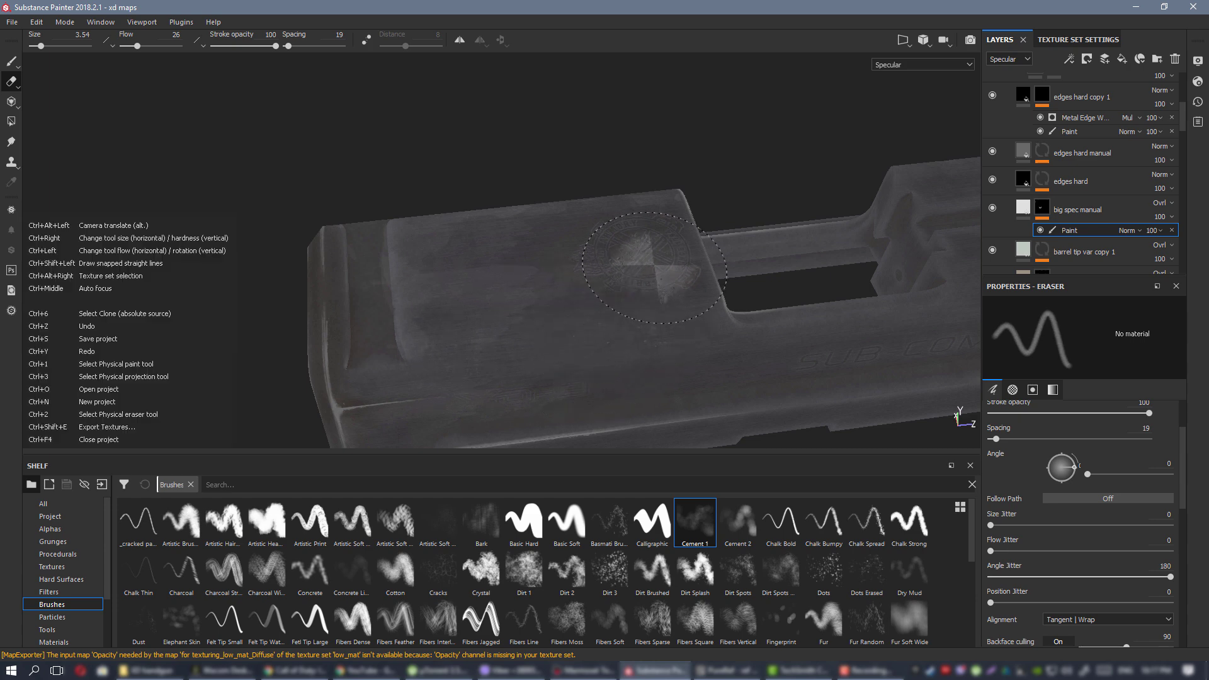
key("ctrl+z")
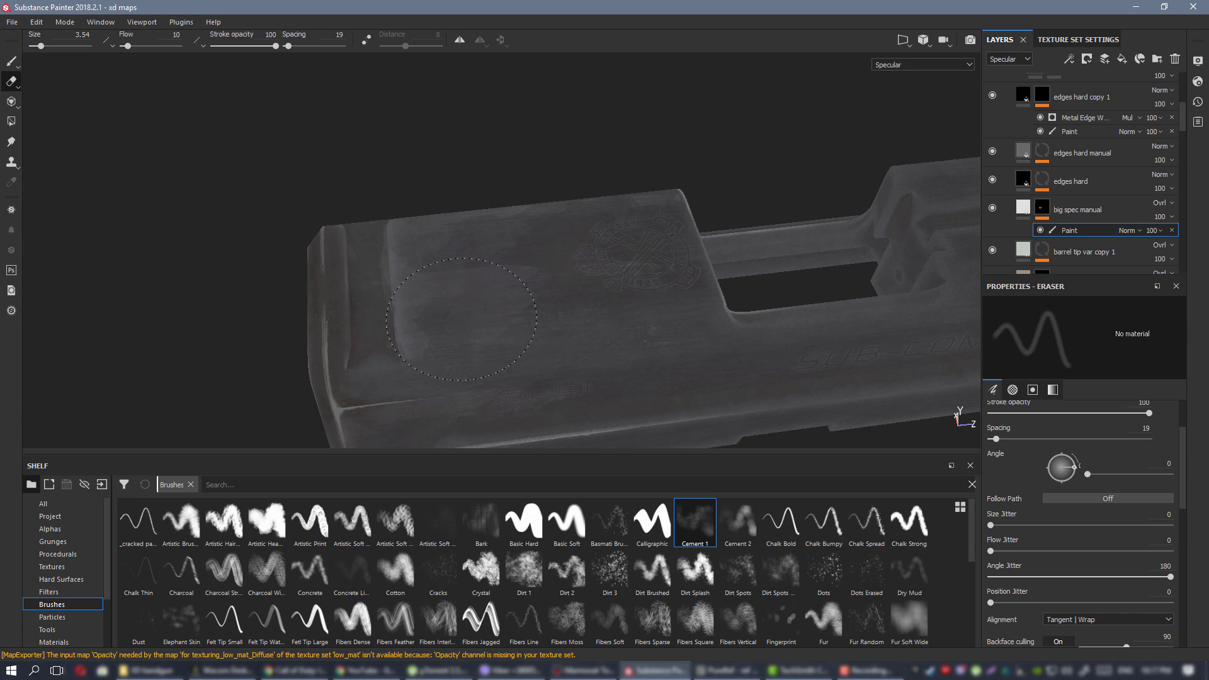
left_click_drag(461, 319, 556, 252, "alt")
left_click_drag(422, 264, 589, 214, "alt")
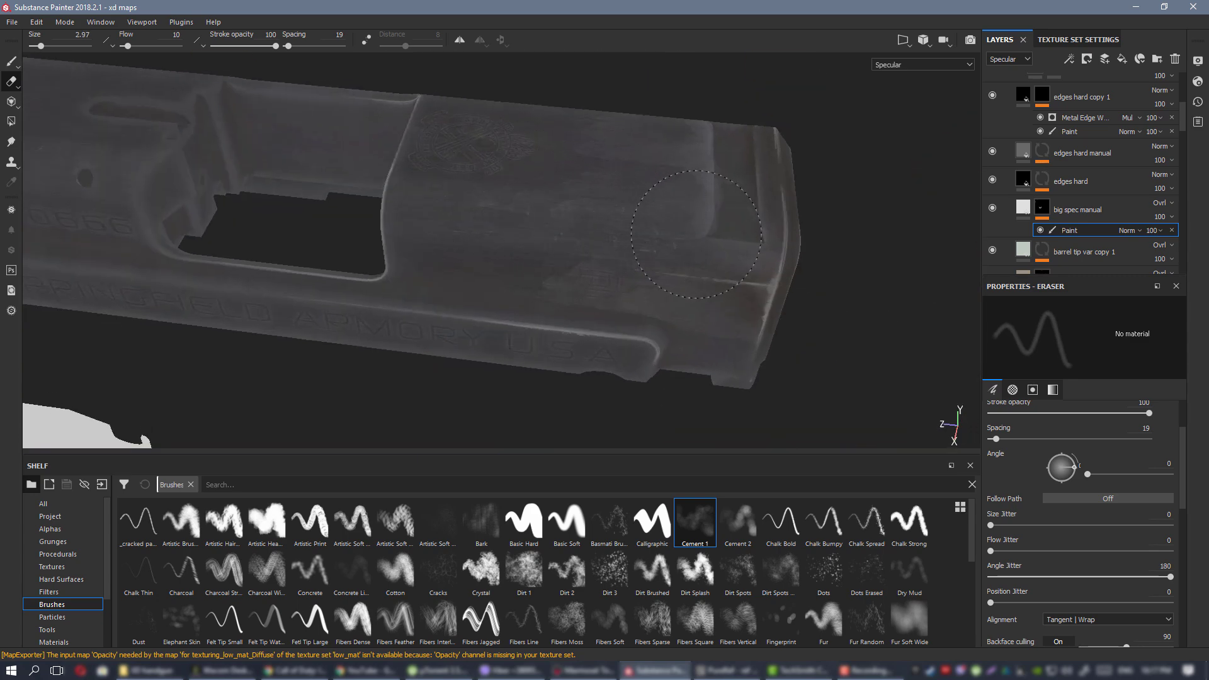
Erase smear paint at the step behind the muzzle at size 1.06 and flow 59, then soften around the crest at size 3.43 and flow 19.
mouse_move(439, 221)
left_mouse_down("alt")
mouse_move(502, 210)
mouse_move(430, 199)
mouse_move(399, 238)
mouse_move(517, 273)
mouse_move(582, 309)
left_mouse_up("alt")
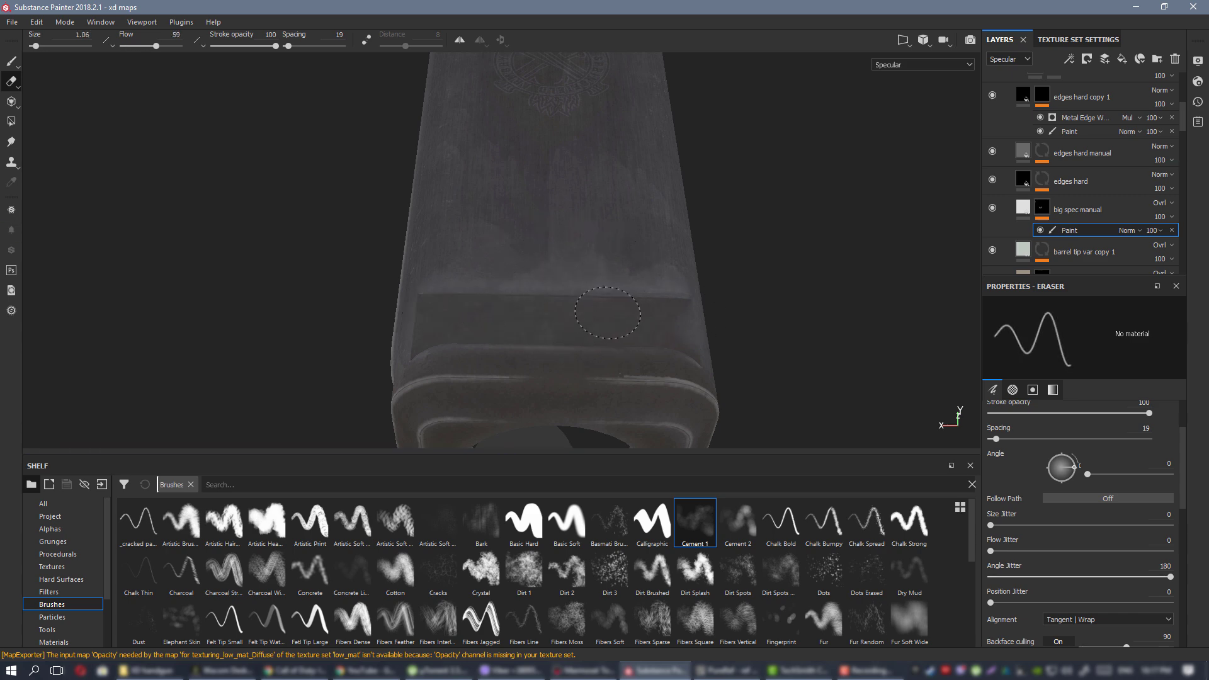
mouse_move(608, 313)
left_mouse_down("alt")
mouse_move(399, 272)
mouse_move(466, 246)
mouse_move(480, 219)
mouse_move(479, 275)
mouse_move(542, 289)
mouse_move(631, 346)
mouse_move(481, 260)
mouse_move(492, 296)
mouse_move(498, 258)
left_mouse_up("alt")
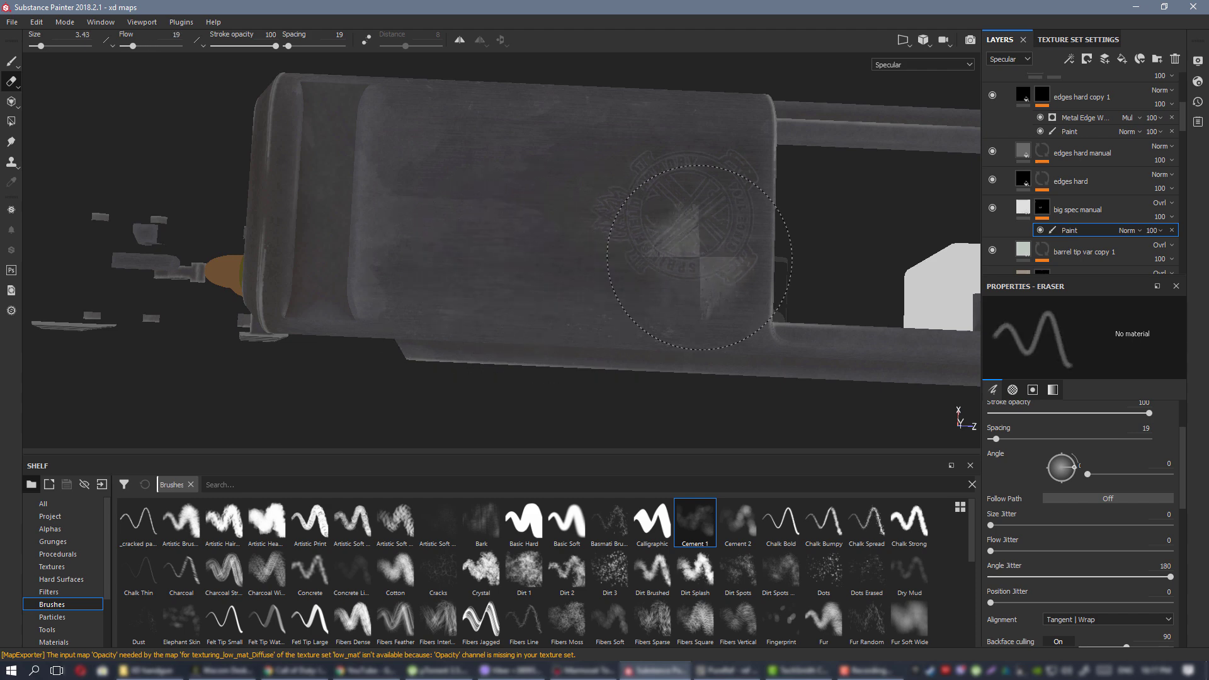
mouse_move(692, 271)
left_mouse_down("alt")
mouse_move(491, 202)
mouse_move(577, 209)
left_mouse_up("alt")
mouse_move(689, 274)
left_mouse_down("alt")
mouse_move(626, 229)
mouse_move(567, 248)
mouse_move(623, 262)
mouse_move(395, 158)
mouse_move(297, 235)
mouse_move(464, 317)
left_mouse_up("alt")
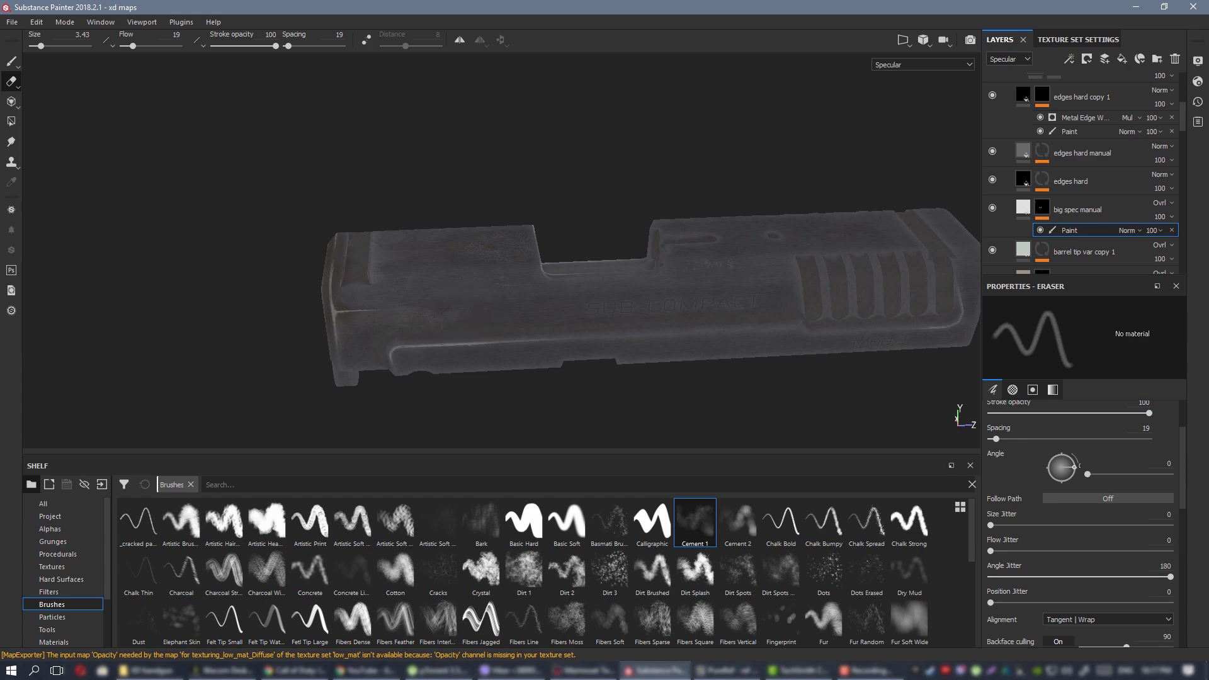
Compare the softened smears around the whole slide in the Specular channel and in the Material view.
key("alt+Tab")
mouse_move(673, 281)
left_mouse_down("alt")
mouse_move(750, 319)
mouse_move(727, 307)
left_mouse_up("alt")
middle_click_drag(658, 291, 462, 235, "alt")
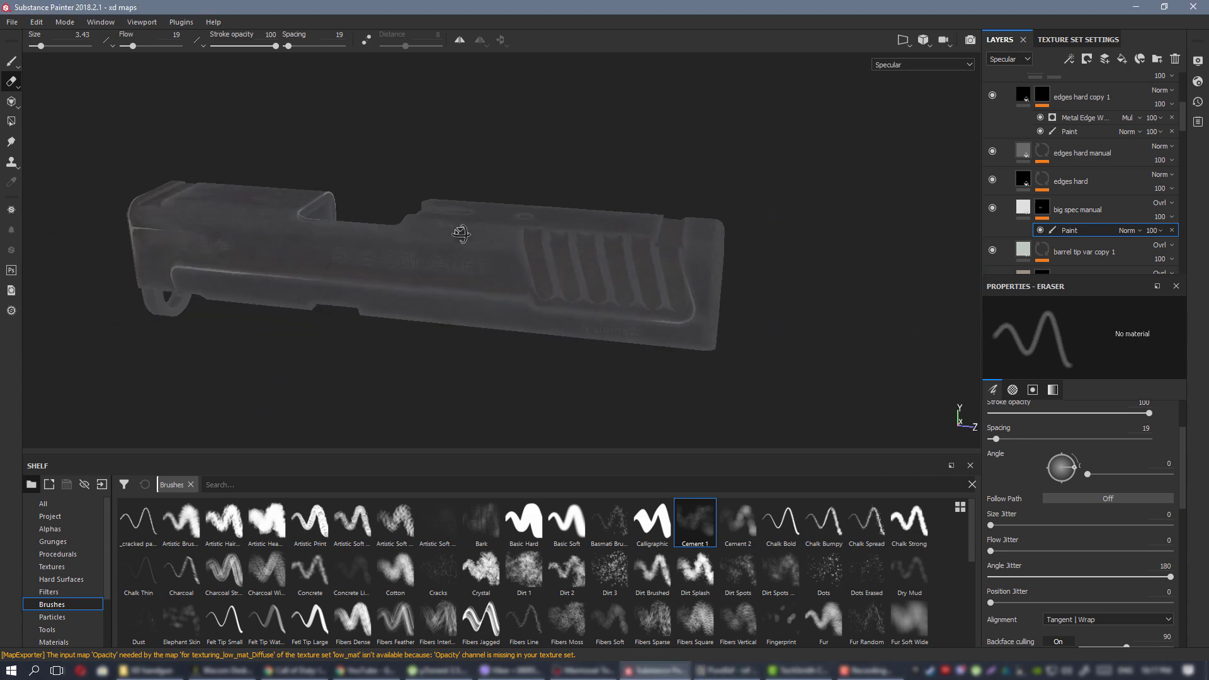
left_click_drag(461, 234, 626, 256, "alt")
middle_click_drag(328, 359, 560, 317, "alt")
left_click_drag(561, 316, 962, 270, "alt")
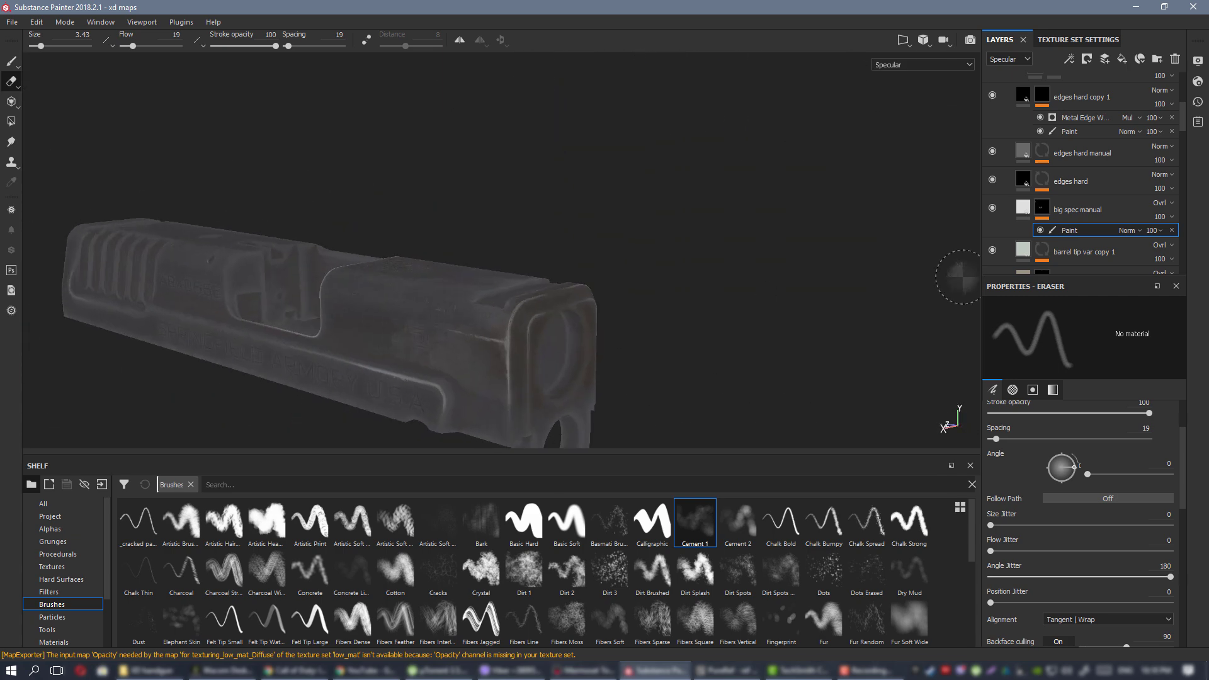
left_click_drag(465, 283, 513, 295, "alt")
key("m")
left_click_drag(625, 286, 383, 229, "alt")
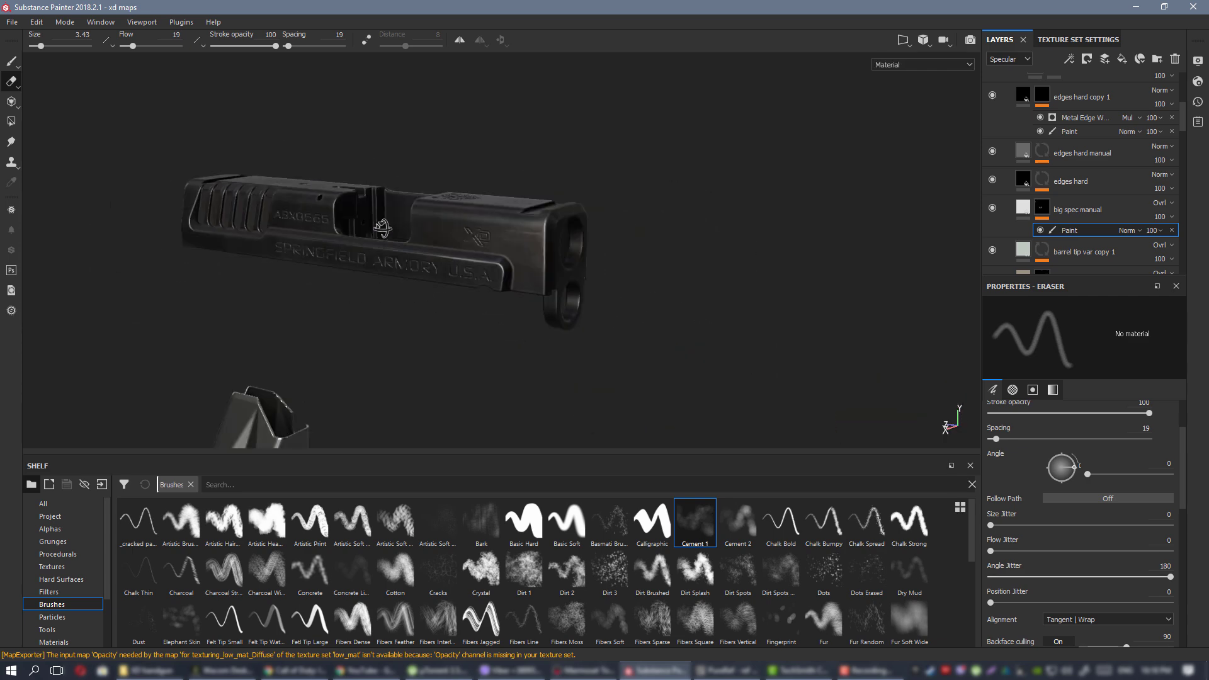
left_click_drag(812, 290, 620, 278, "alt")
Examine the SUB-COMPACT side and rear serrations in the Specular channel, then switch to PureRef for the references.
key("c")
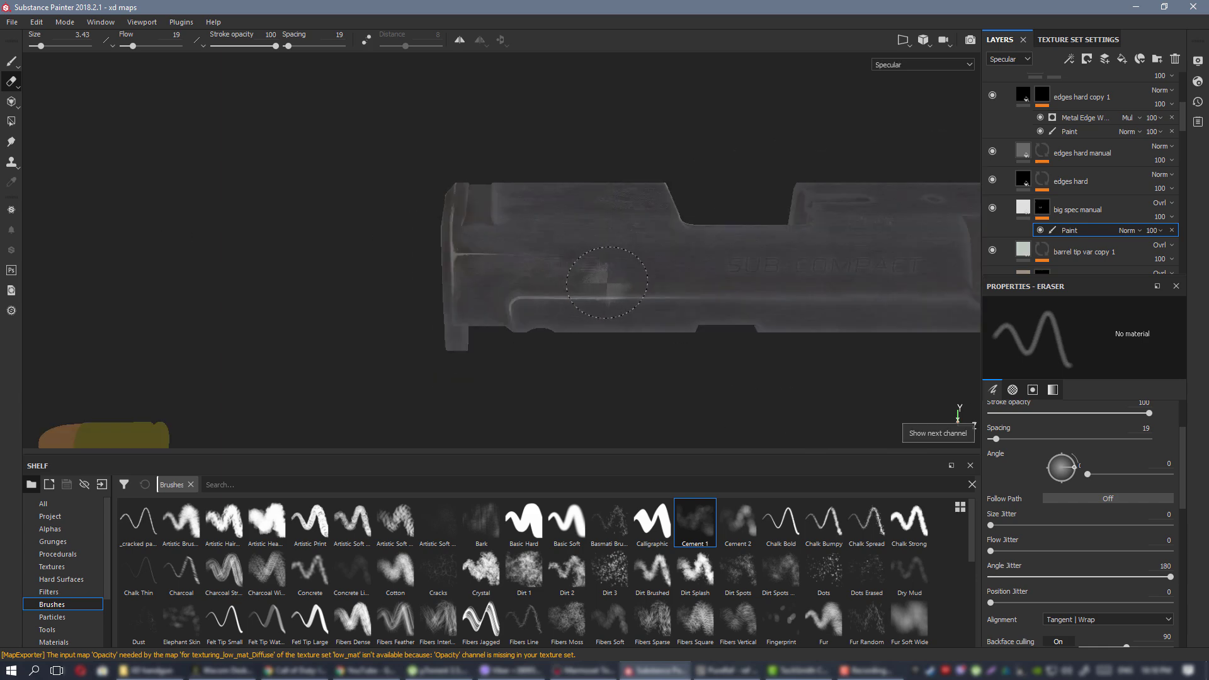
middle_click_drag(620, 277, 580, 320, "alt")
right_click_drag(580, 320, 813, 352, "alt")
left_click_drag(848, 312, 614, 255, "alt")
right_click_drag(613, 255, 493, 278, "alt")
left_click_drag(493, 278, 574, 281, "alt")
middle_click_drag(685, 278, 546, 273, "alt")
left_click_drag(546, 273, 506, 256, "alt")
right_click_drag(507, 256, 801, 362, "alt")
middle_click_drag(801, 362, 535, 340, "alt")
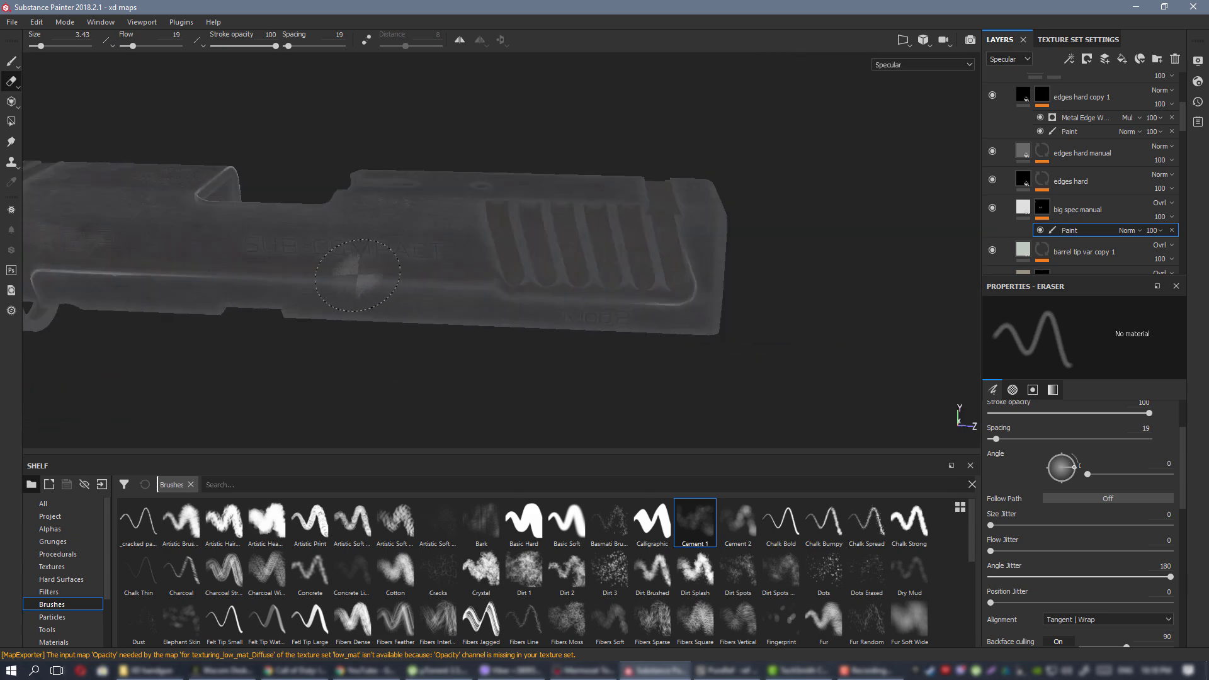
left_click_drag(535, 340, 442, 222, "alt")
key("alt+Tab")
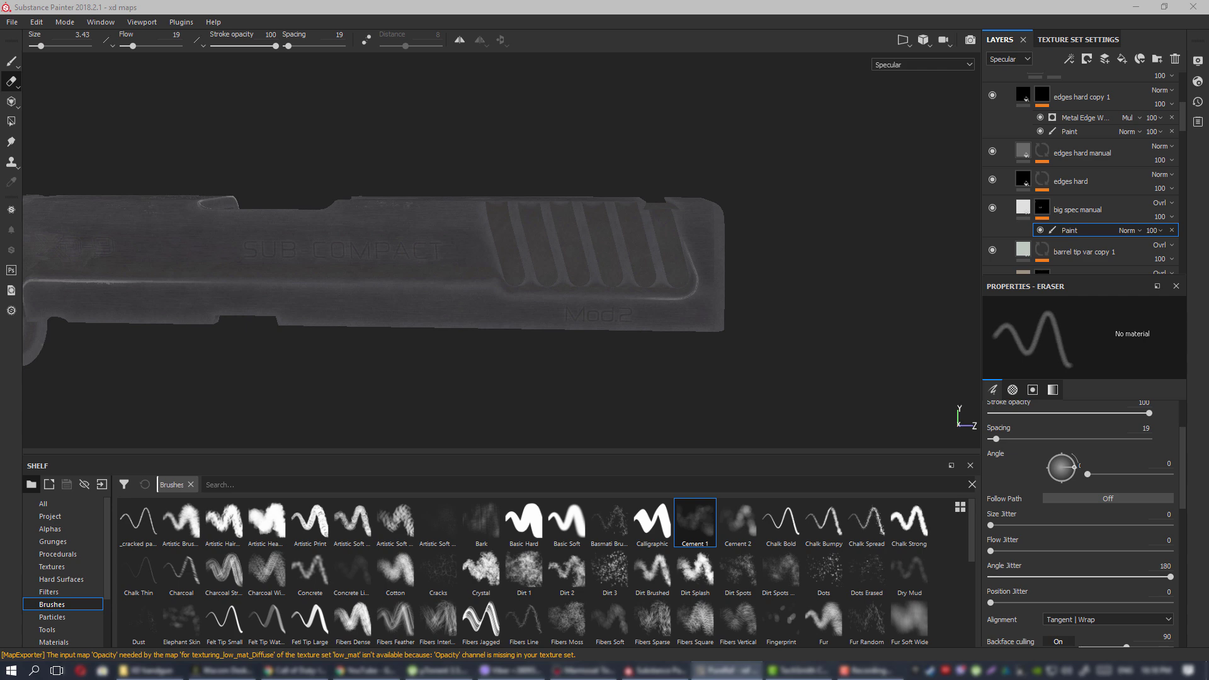
Try a specular smear over the rear serrations with the paint brush at size 7.69 and flow 100, undoing each attempt.
middle_click_drag(332, 278, 491, 263, "alt")
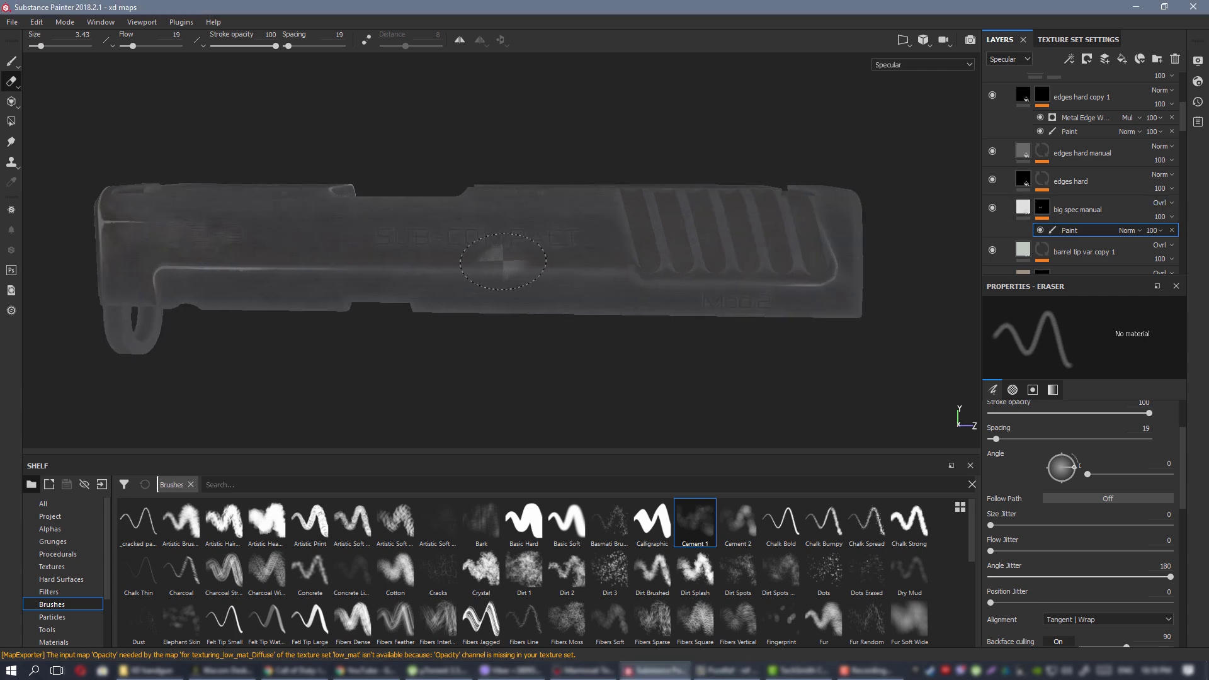
middle_click_drag(668, 233, 473, 232, "alt")
right_click_drag(474, 232, 591, 276, "alt")
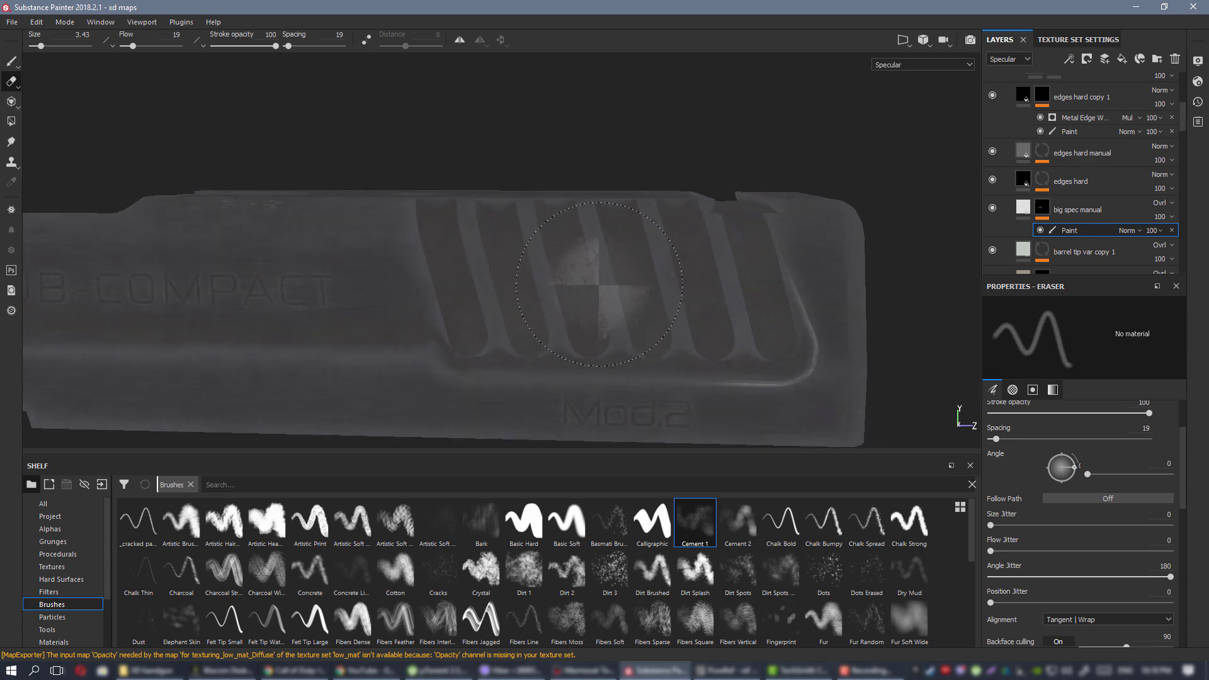
left_click(11, 62)
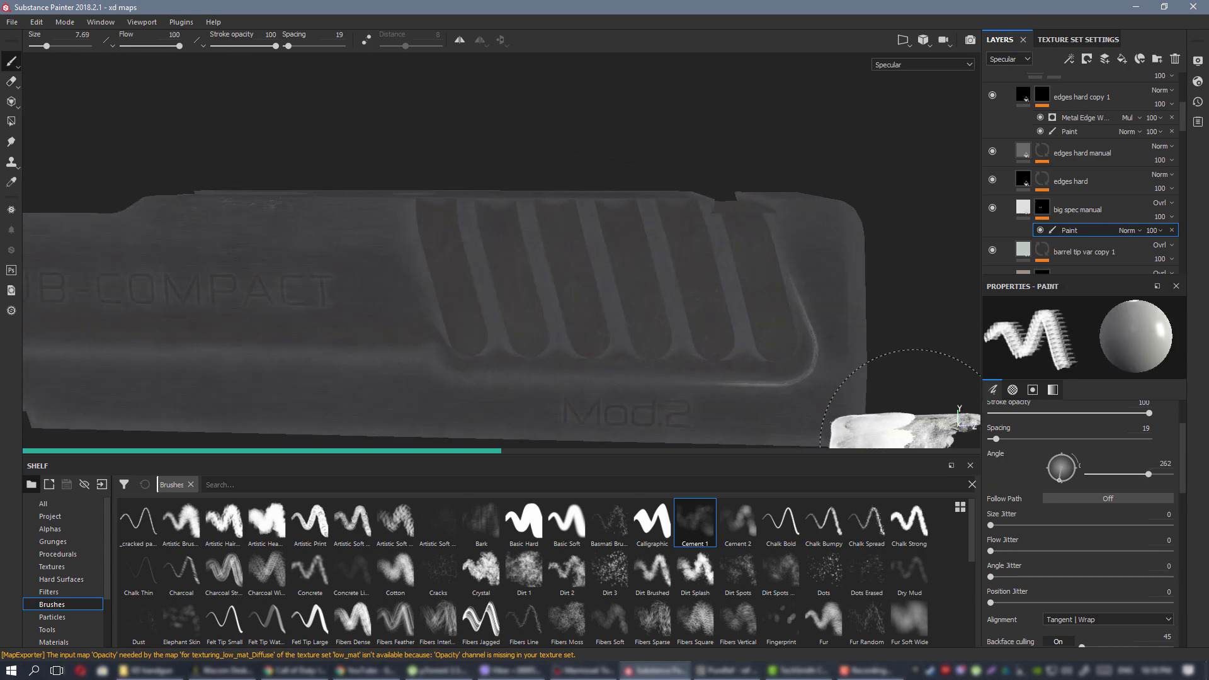
key("ctrl+z")
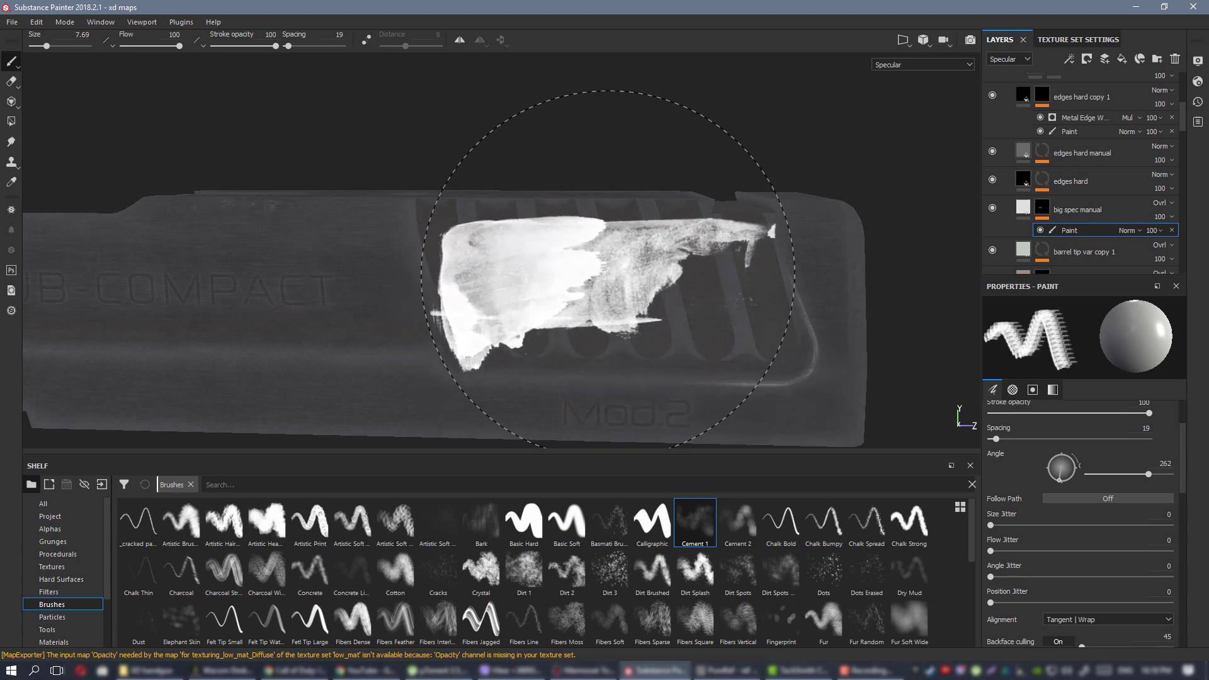
left_click_drag(605, 275, 637, 283, "alt")
left_click(637, 283)
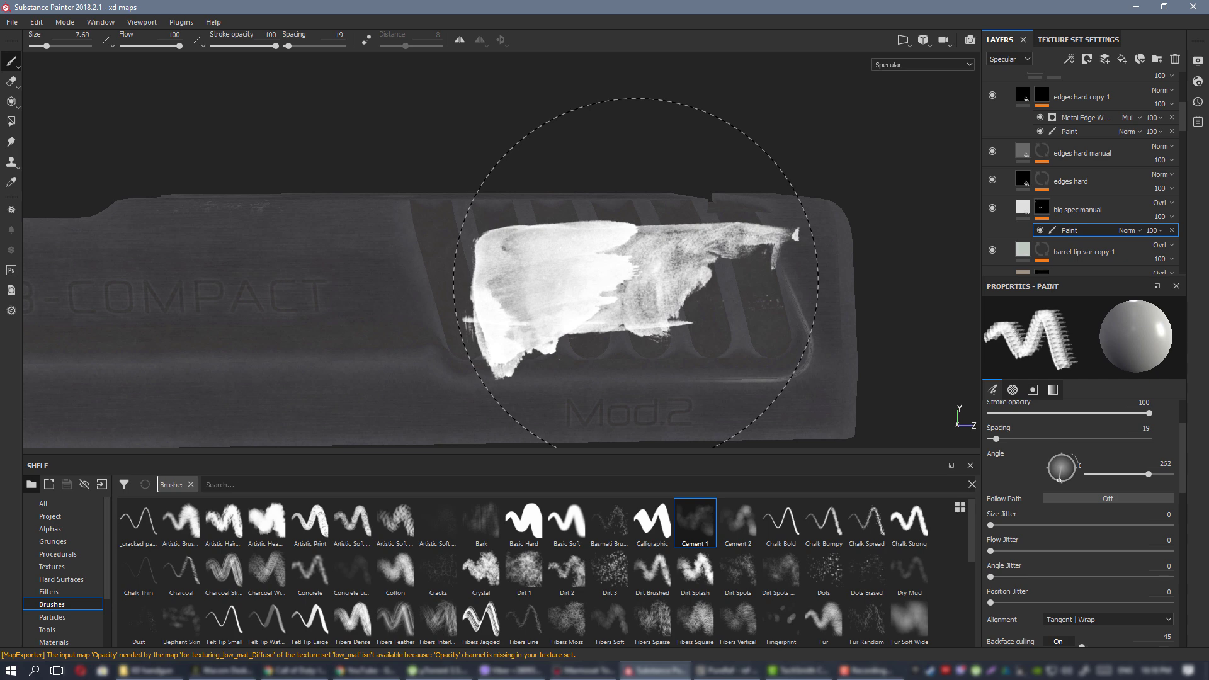
key("ctrl+z")
mouse_move(633, 285)
left_mouse_down("alt")
mouse_move(602, 273)
mouse_move(633, 298)
mouse_move(605, 256)
mouse_move(626, 319)
left_mouse_up("alt")
left_click(632, 299)
key("ctrl+z")
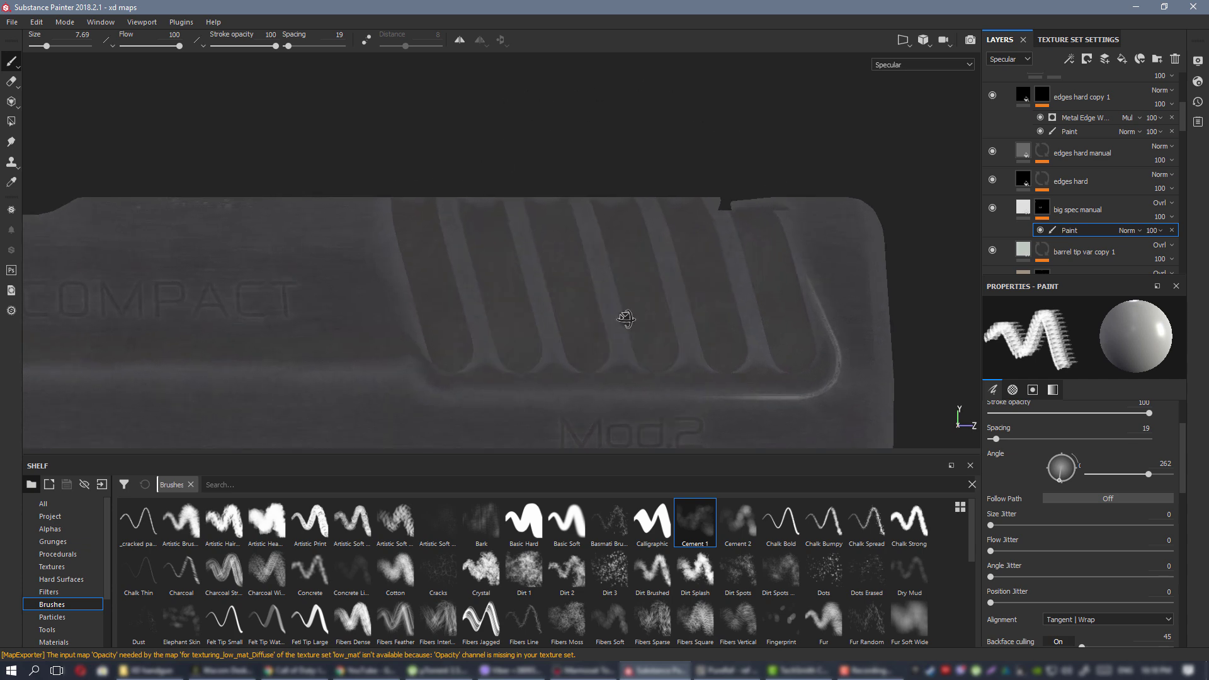
left_click(626, 318)
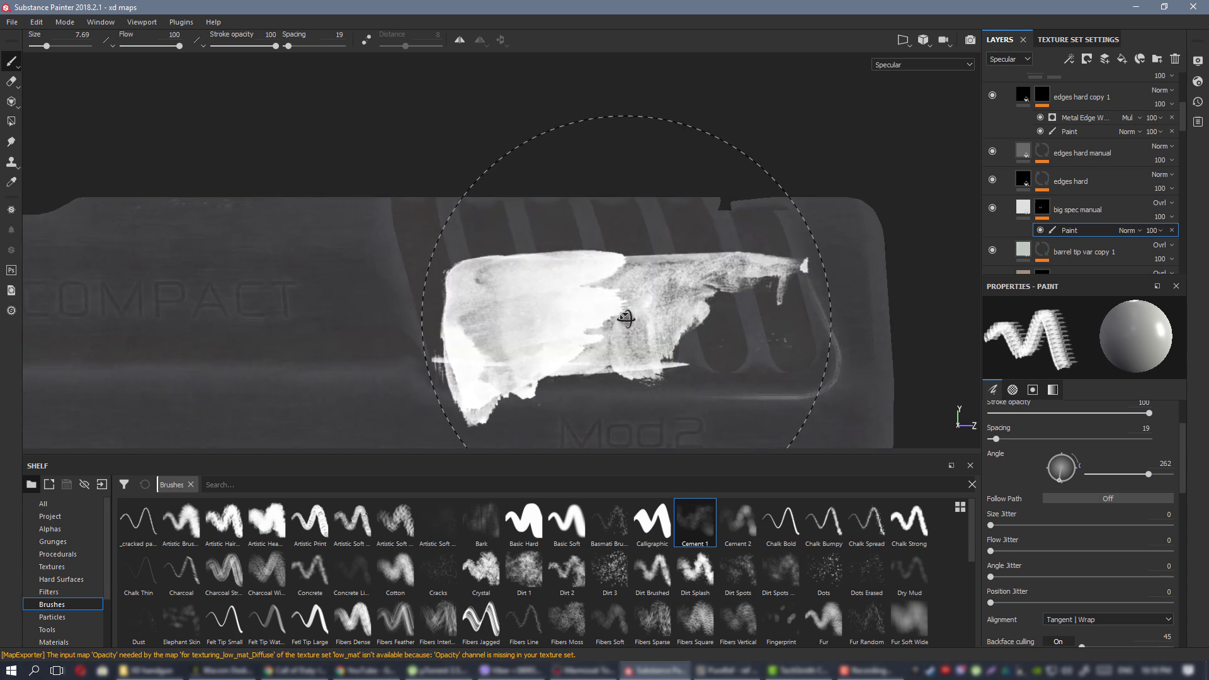
key("ctrl+z")
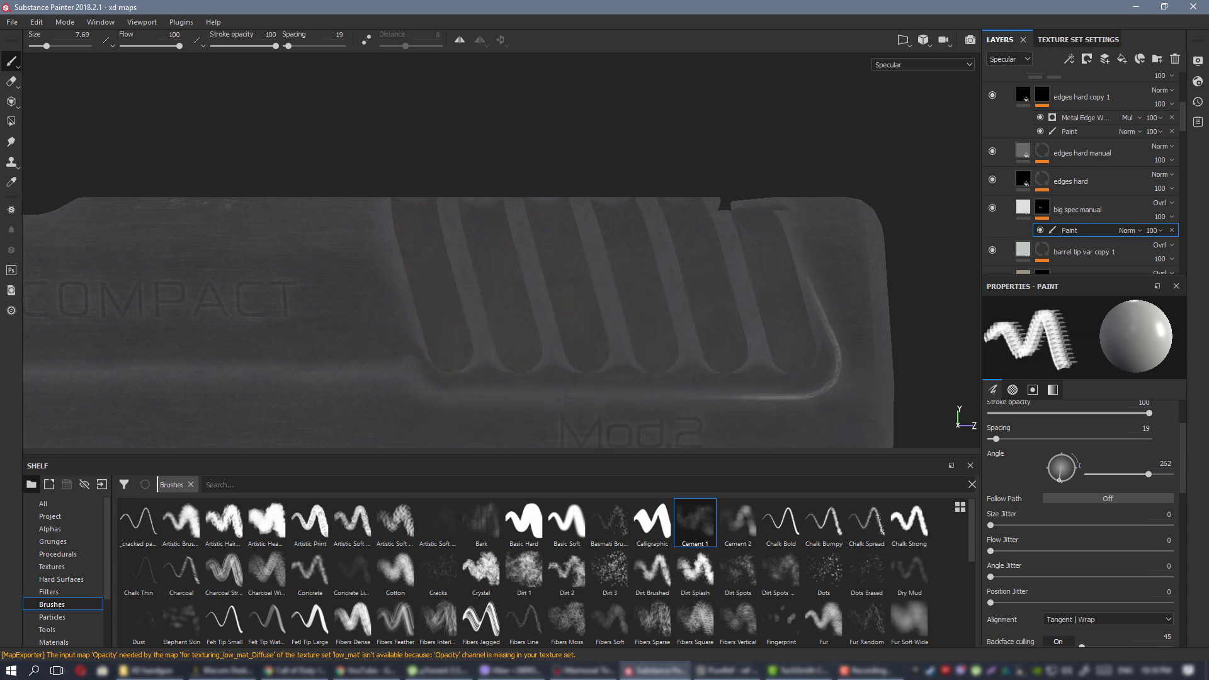
Save the project and try a specular smear over the rear serrations with the brush at size 6.22.
key("ctrl+s")
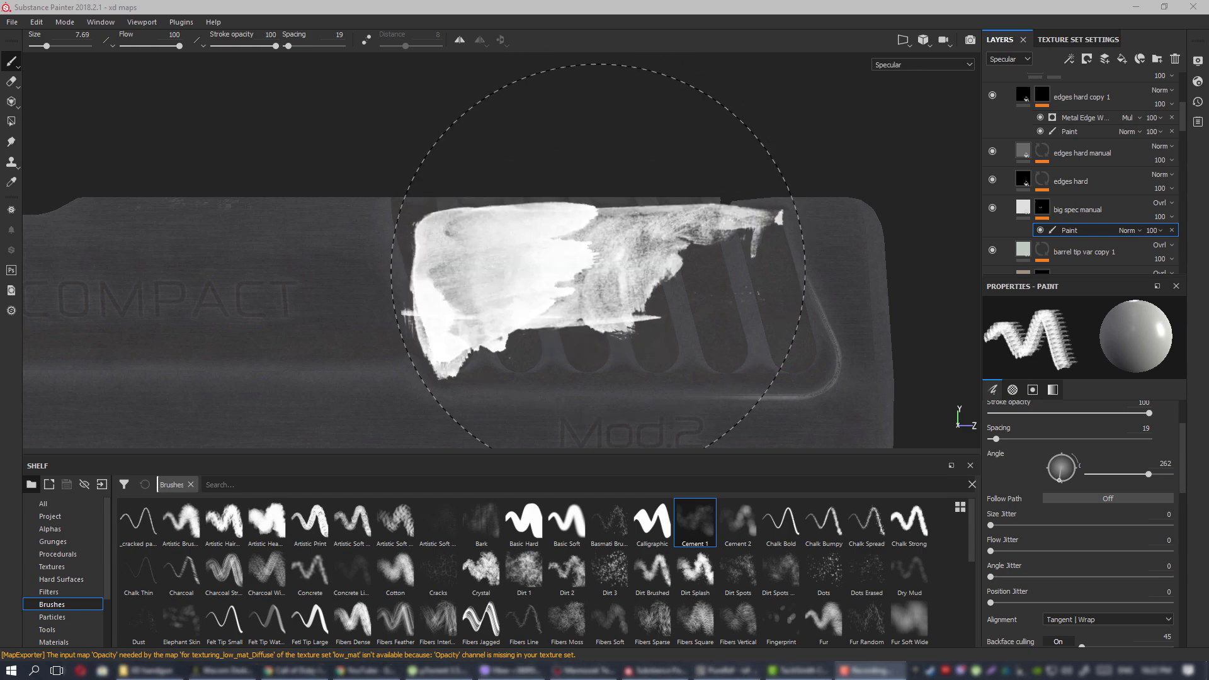
mouse_move(600, 257)
right_mouse_down("alt")
mouse_move(538, 246)
mouse_move(631, 314)
mouse_move(592, 303)
right_mouse_up("alt")
mouse_move(592, 302)
left_mouse_down("alt")
mouse_move(607, 353)
mouse_move(636, 303)
mouse_move(603, 248)
left_mouse_up("alt")
right_click_drag(599, 244, 585, 244, "ctrl")
key("ctrl+z")
key("ctrl+z")
key("ctrl+z")
key("ctrl+z")
key("ctrl+z")
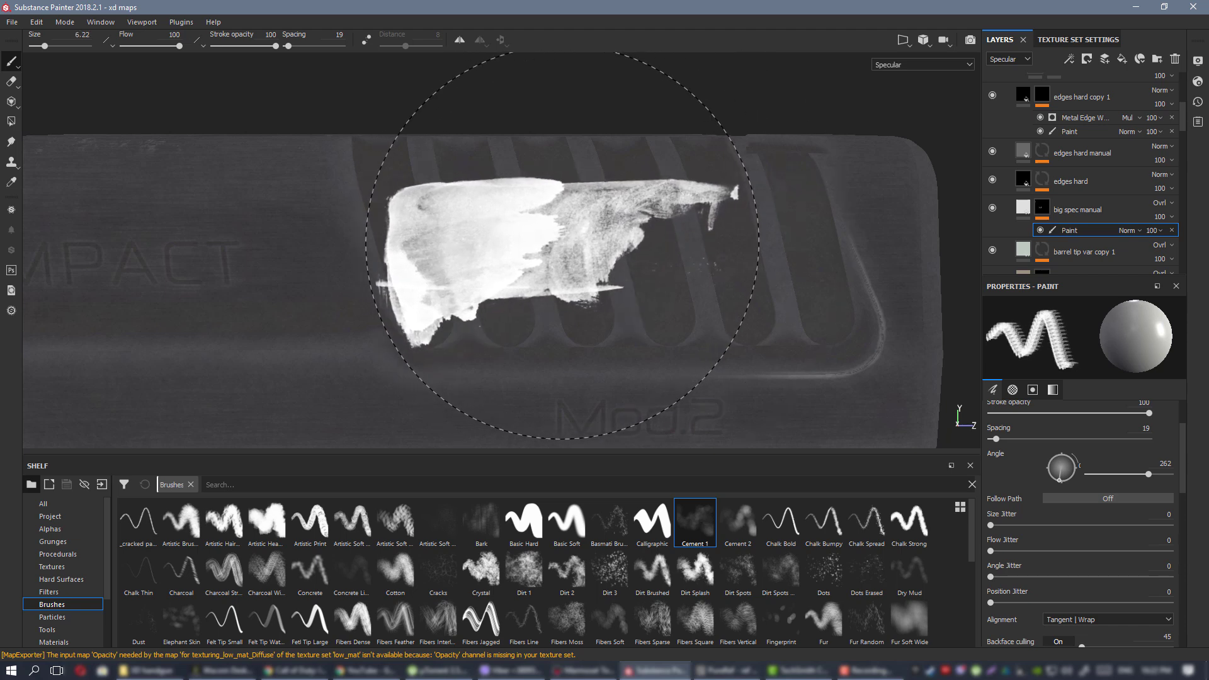
left_click(595, 232)
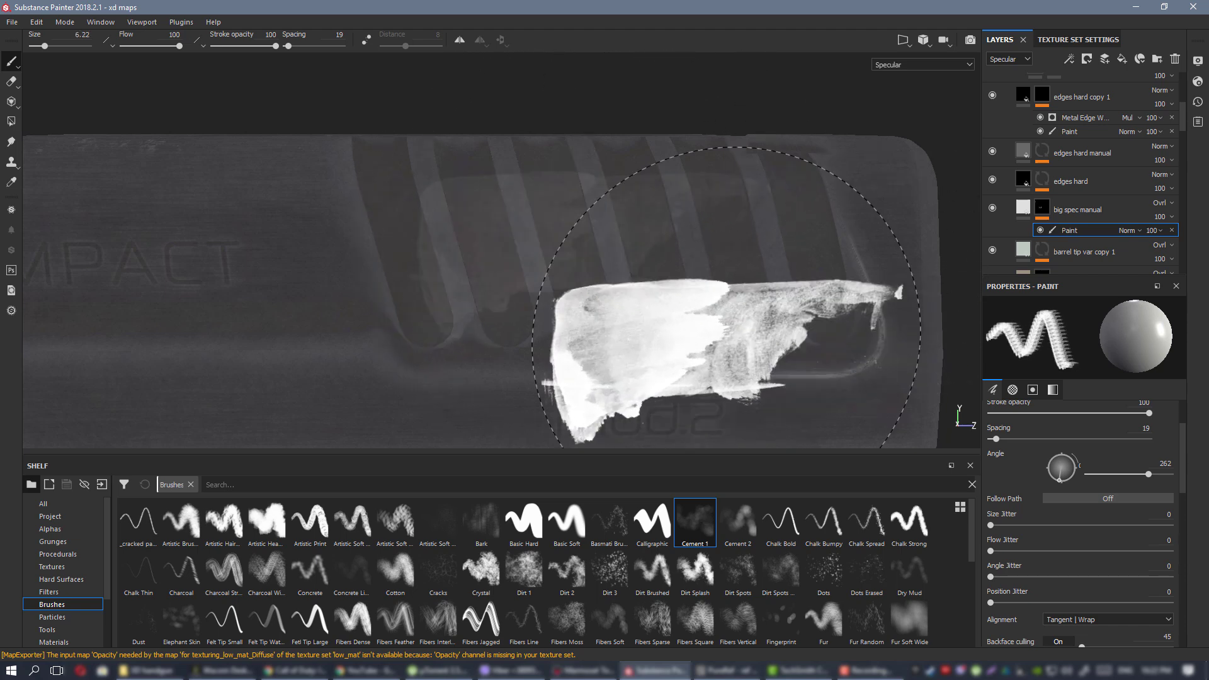
mouse_move(692, 322)
left_mouse_down("alt")
mouse_move(758, 334)
mouse_move(681, 321)
left_mouse_up("alt")
scroll(677, 320, "down", 8)
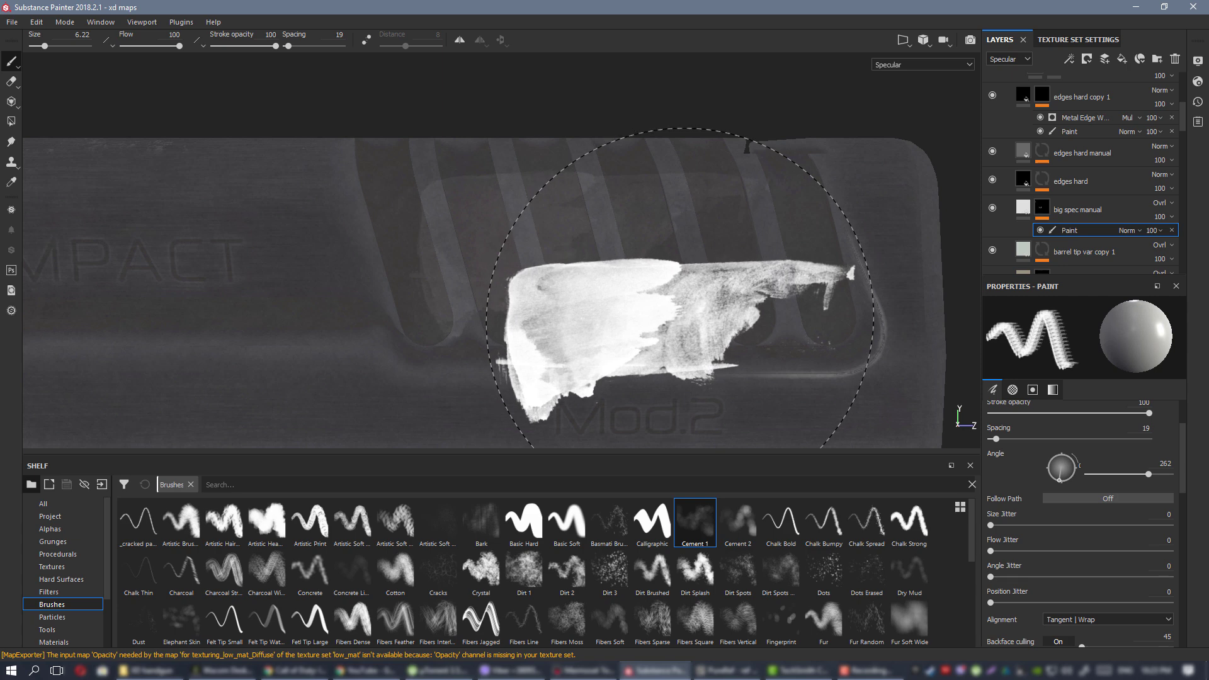
Examine the SUB-COMPACT side of the slide from the muzzle to the rear serrations in the Specular channel.
mouse_move(555, 297)
left_mouse_down("alt")
mouse_move(385, 279)
mouse_move(688, 297)
mouse_move(917, 265)
mouse_move(516, 281)
mouse_move(419, 259)
mouse_move(373, 234)
left_mouse_up("alt")
mouse_move(406, 277)
left_mouse_down("alt")
mouse_move(270, 237)
mouse_move(745, 231)
mouse_move(451, 229)
mouse_move(404, 216)
left_mouse_up("alt")
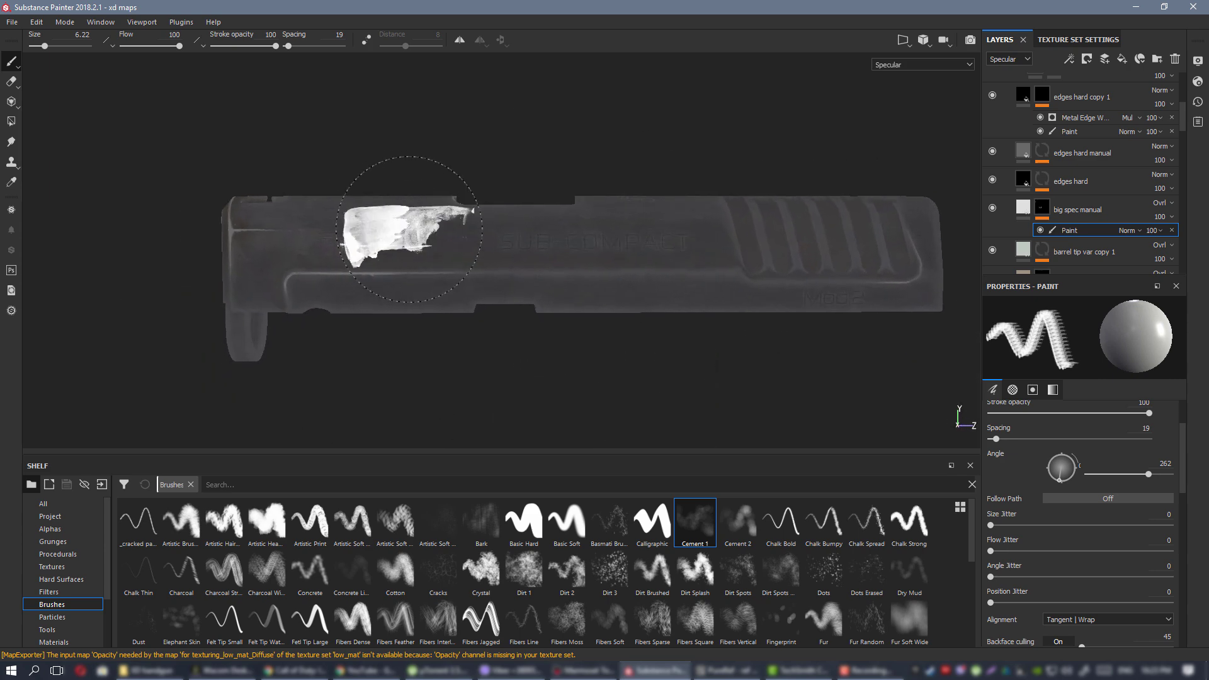
scroll(405, 216, "down", 5)
left_click_drag(659, 343, 808, 425, "alt")
right_click_drag(808, 425, 868, 441, "alt")
middle_click_drag(343, 122, 602, 273, "alt")
right_click_drag(602, 274, 724, 352, "alt")
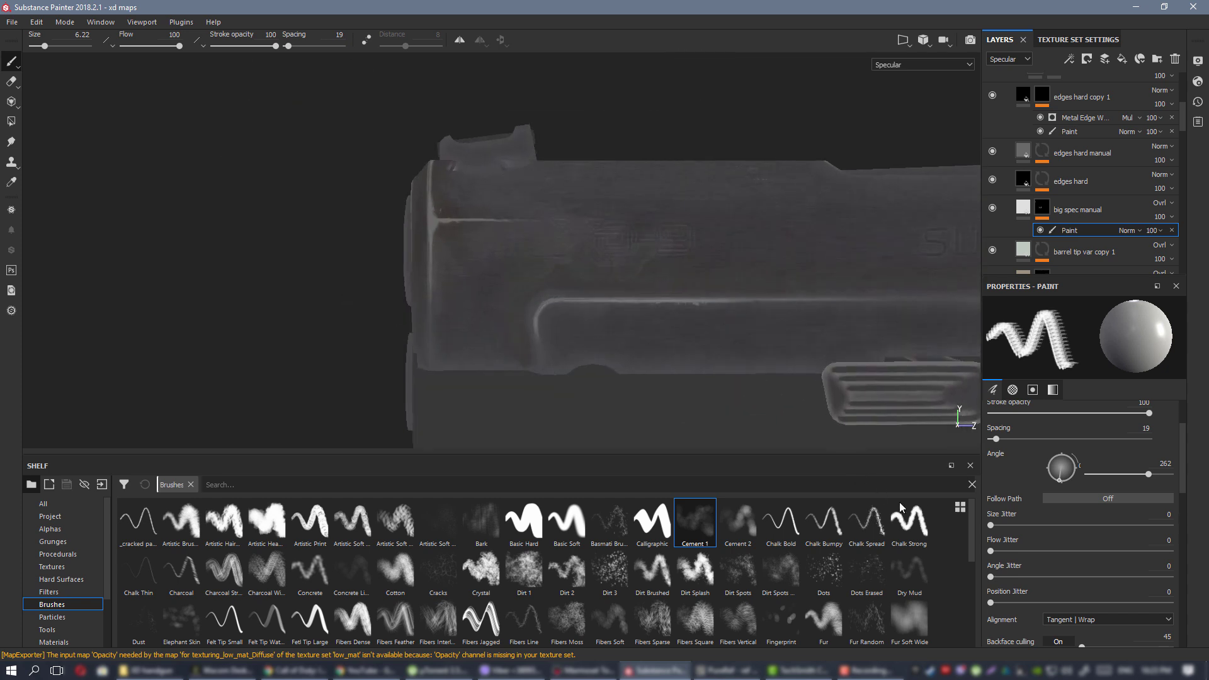
left_click_drag(491, 196, 577, 205, "alt")
right_click_drag(580, 203, 741, 301, "alt")
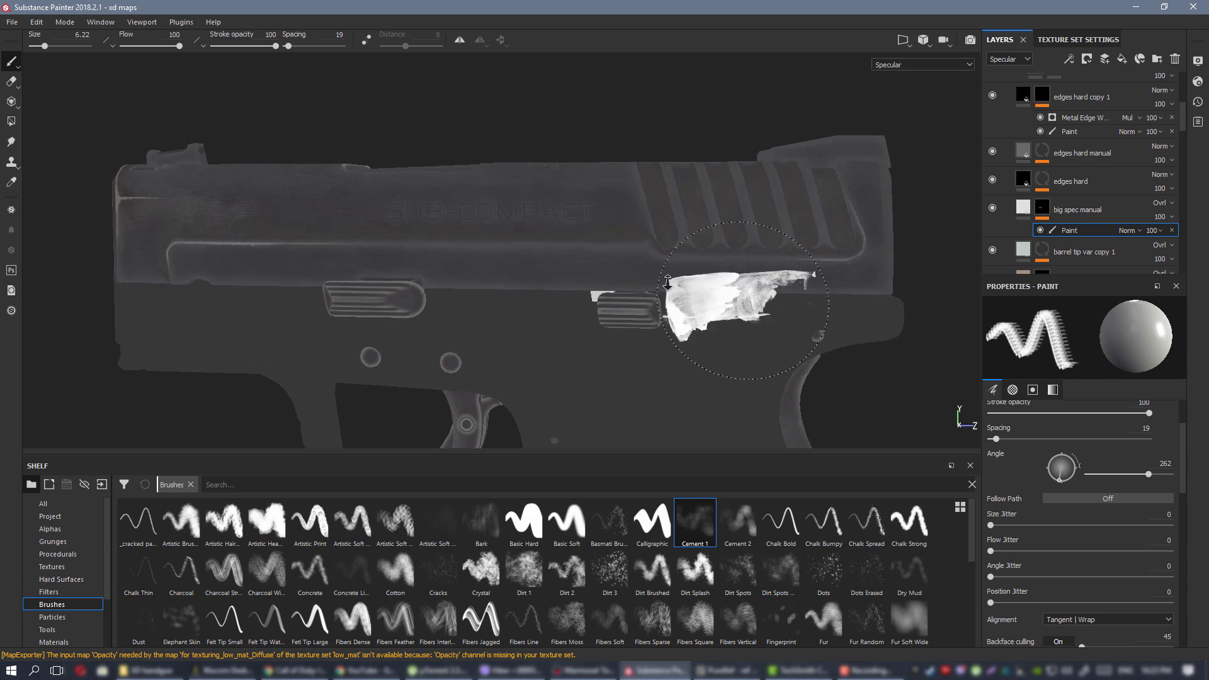
Examine the Springfield Armory side and muzzle end of the slide, comparing their smears with the SUB-COMPACT side.
left_click_drag(535, 211, 1143, 271, "alt")
left_click_drag(434, 258, 540, 262, "alt")
right_click_drag(539, 262, 724, 327, "alt")
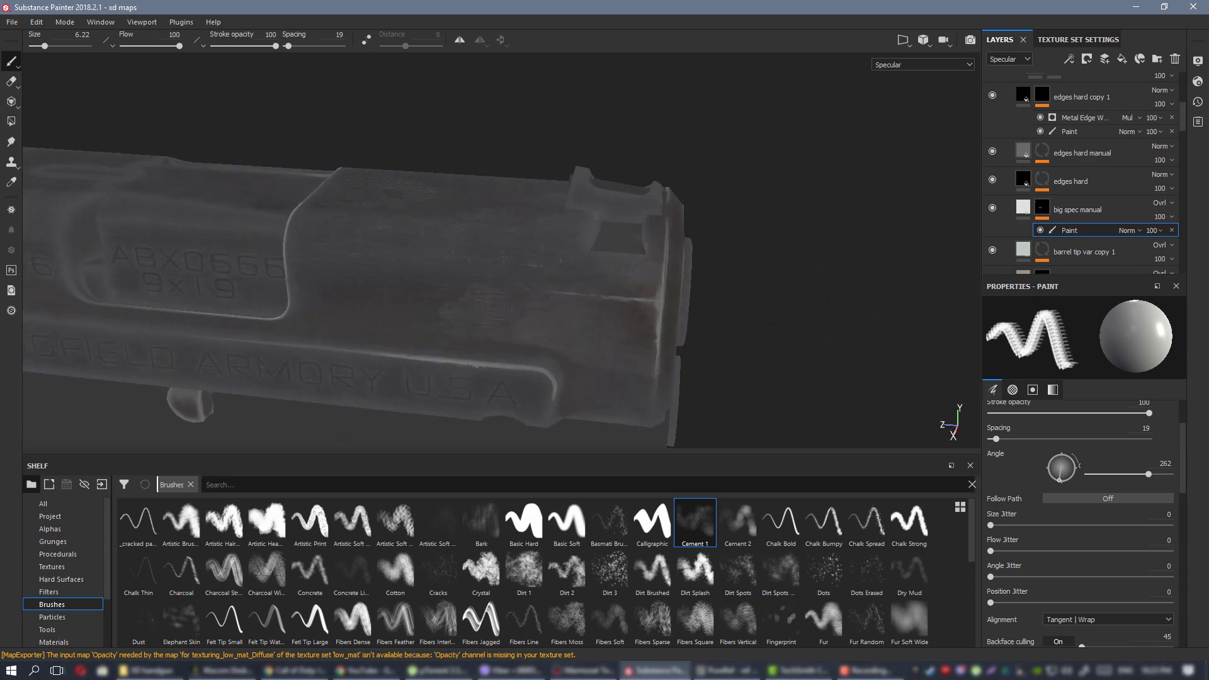
left_click_drag(648, 252, 669, 362, "alt")
left_click_drag(429, 289, 327, 264, "alt")
right_click_drag(327, 264, 151, 399, "alt")
left_click_drag(252, 246, 176, 245, "alt")
left_click_drag(566, 271, 353, 271, "alt")
mouse_move(441, 283)
right_mouse_down("alt")
mouse_move(712, 341)
mouse_move(567, 284)
right_mouse_up("alt")
left_click_drag(566, 283, 391, 226, "alt")
right_click_drag(390, 226, 321, 194, "alt")
middle_click_drag(321, 194, 230, 148, "alt")
right_click_drag(480, 202, 682, 372, "alt")
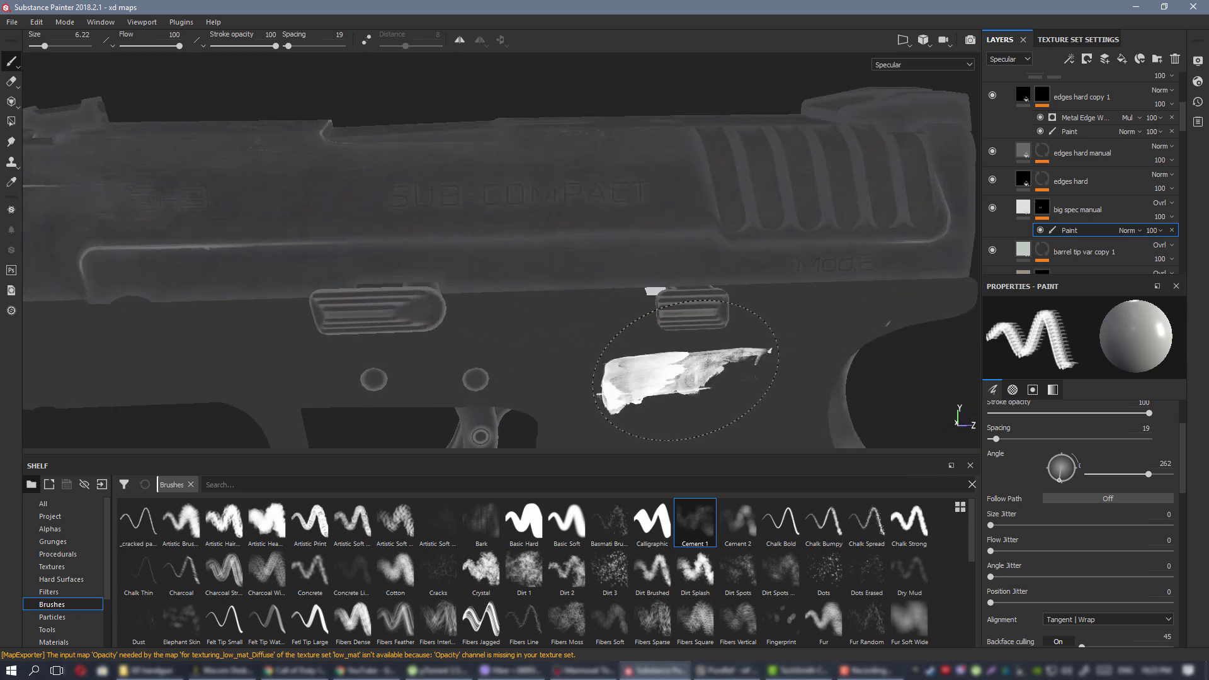
Stamp a specular smear on the slide's lower flank beneath the SUB-COMPACT lettering at size 6.22 and flow 100.
left_click_drag(535, 258, 562, 239, "alt")
mouse_move(467, 219)
right_mouse_down("alt")
mouse_move(478, 289)
mouse_move(498, 208)
mouse_move(509, 233)
right_mouse_up("alt")
left_click_drag(510, 233, 521, 238, "alt")
right_click_drag(521, 238, 615, 319, "alt")
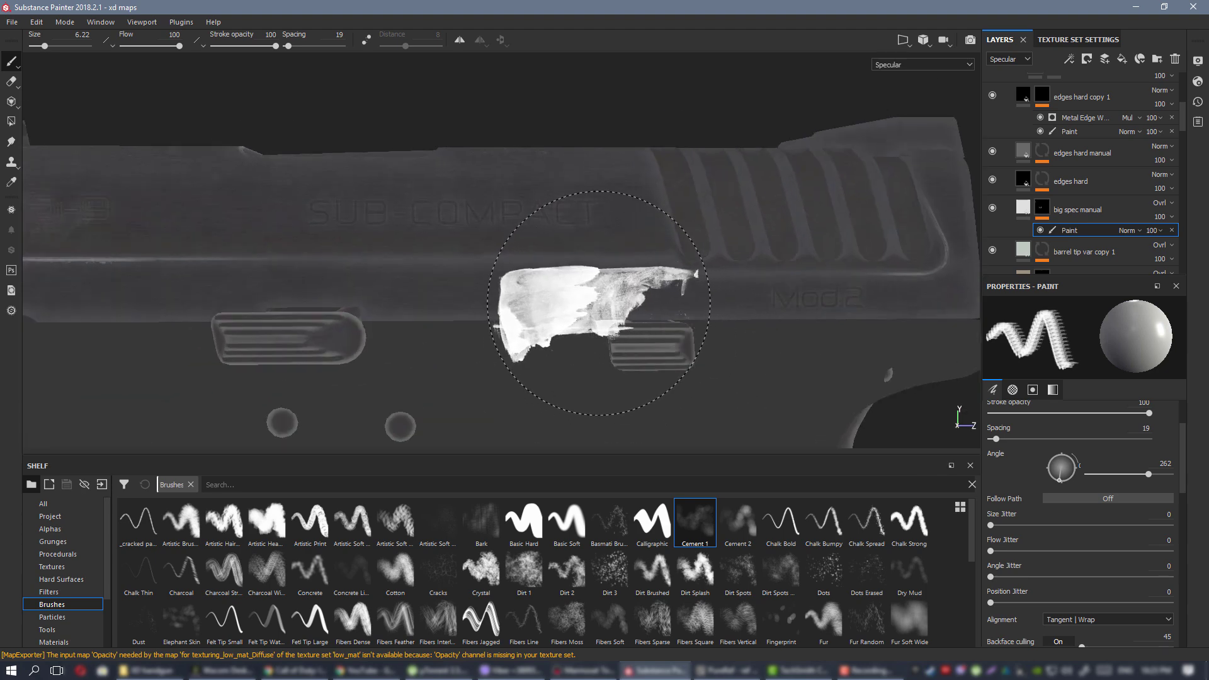
left_click(593, 298)
right_click_drag(745, 343, 551, 273, "alt")
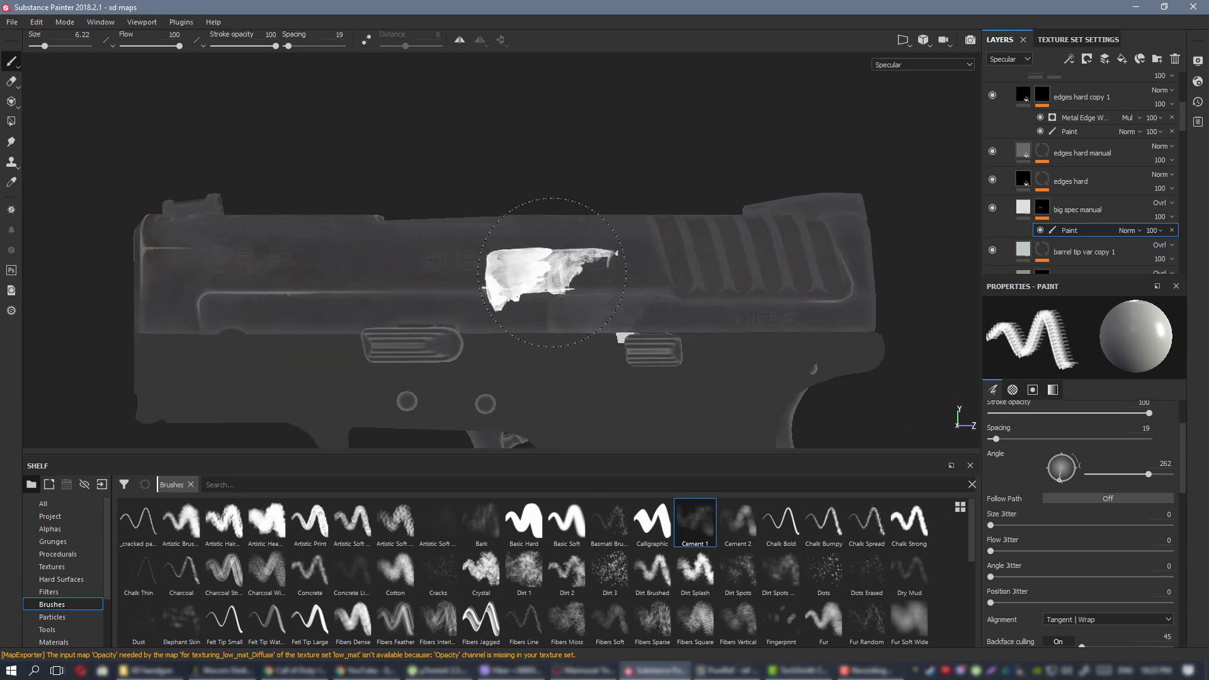
Set the paint brush angle to 82 and check the new smear along the SUB-COMPACT side of the slide.
left_click_drag(551, 273, 534, 297, "alt")
right_click_drag(535, 297, 610, 282, "alt")
middle_click_drag(351, 270, 592, 318, "alt")
left_click_drag(536, 272, 536, 384, "ctrl")
middle_click_drag(442, 284, 692, 333, "alt")
mouse_move(692, 333)
right_mouse_down("alt")
mouse_move(509, 238)
mouse_move(588, 179)
right_mouse_up("alt")
left_click_drag(588, 178, 631, 199, "alt")
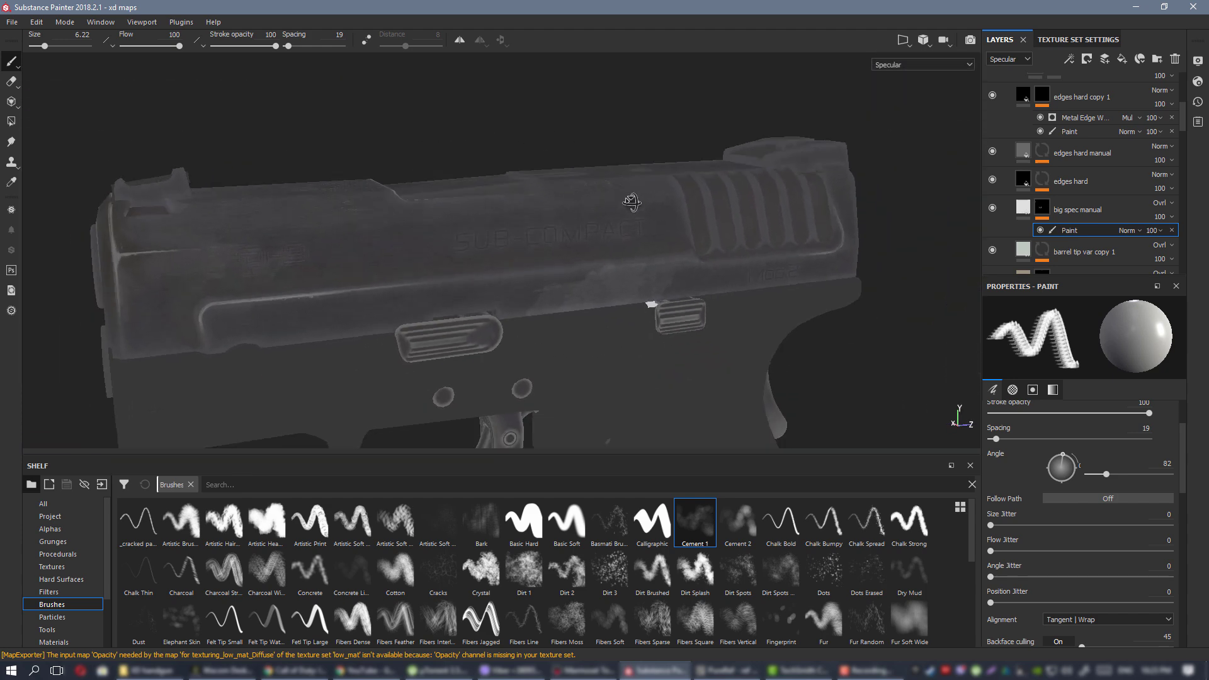
middle_click_drag(631, 199, 602, 190, "alt")
left_click_drag(582, 202, 554, 186, "alt")
Soften the smear beneath the SUB-COMPACT lettering with the Cement 1 eraser at size 3.43, using flow 19 and then flow 6.
left_click(11, 80)
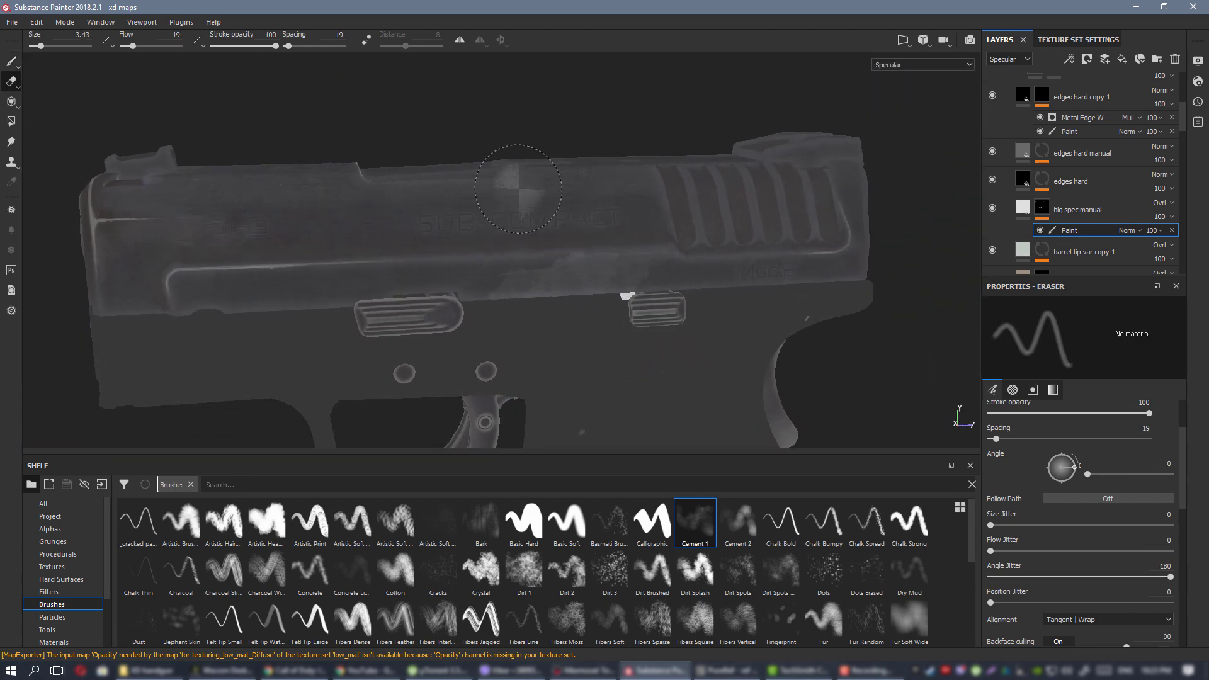
scroll(547, 264, "up", 3)
left_click_drag(538, 305, 615, 299)
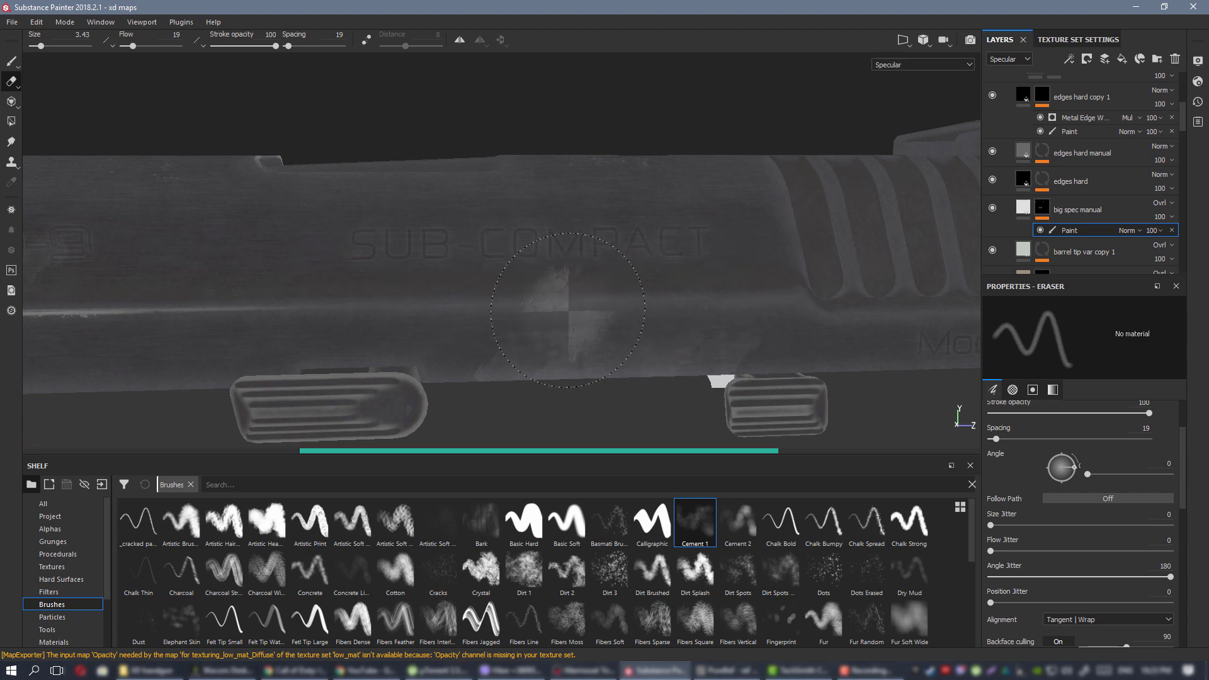
mouse_move(725, 278)
left_mouse_down("alt")
mouse_move(605, 264)
mouse_move(560, 196)
left_mouse_up("alt")
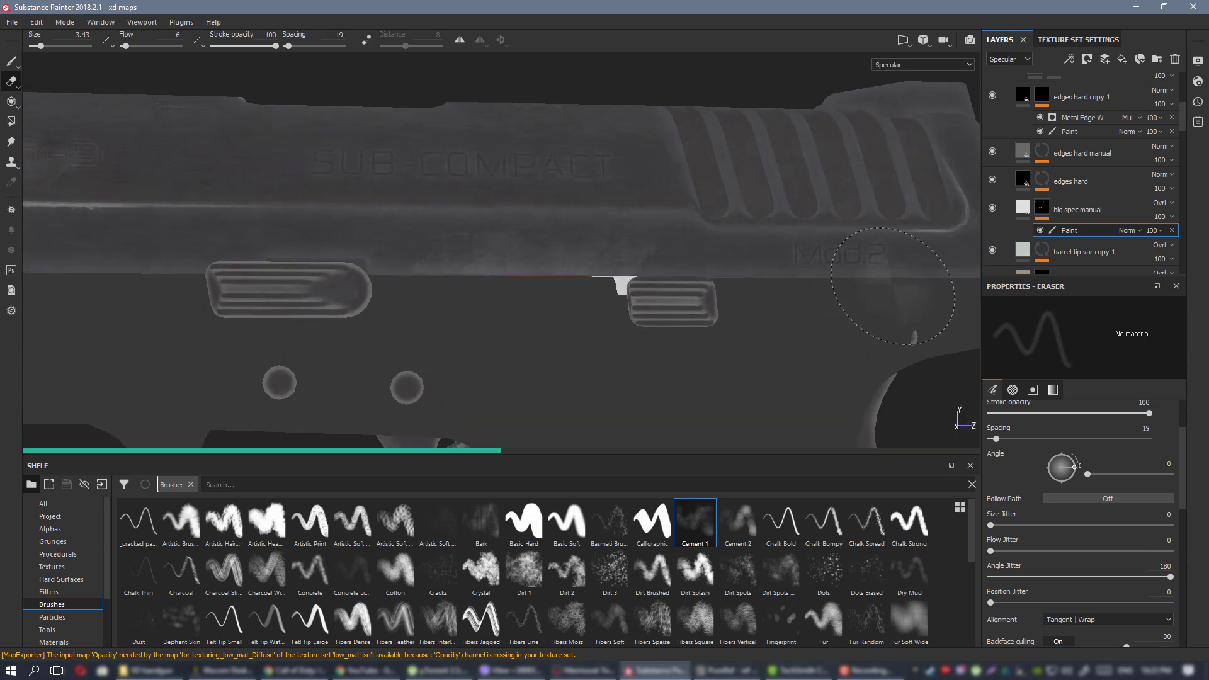
right_click_drag(834, 314, 736, 308, "alt")
left_click_drag(737, 308, 630, 333, "alt")
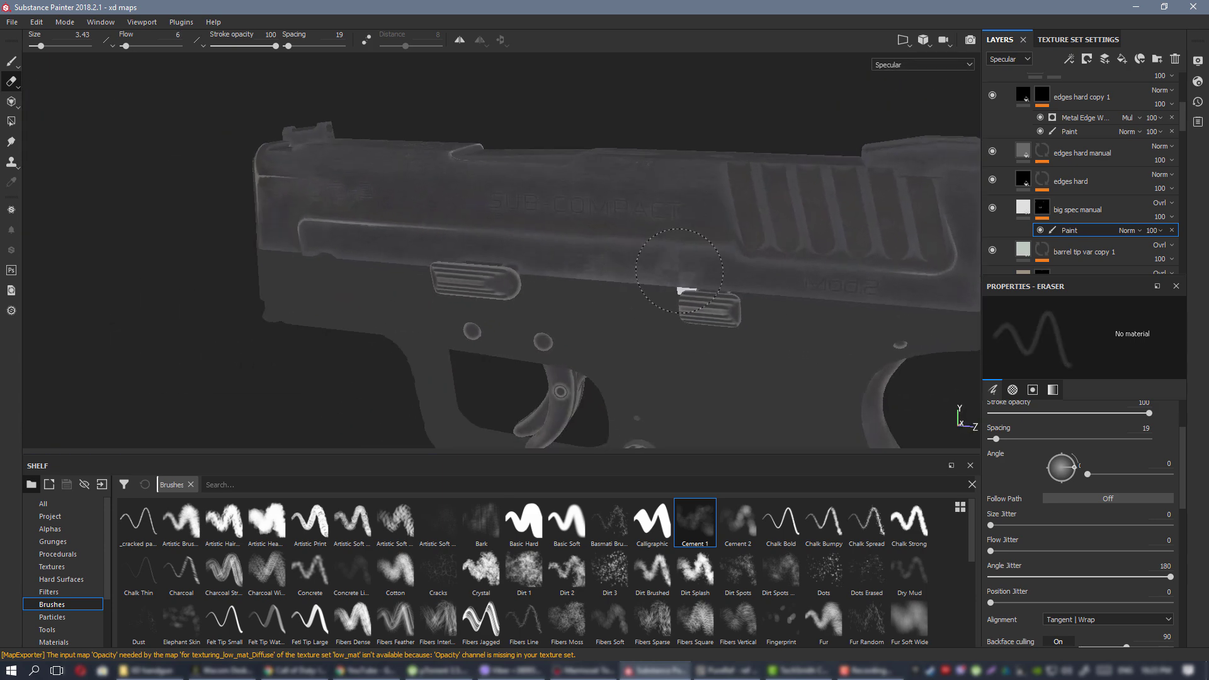
right_click_drag(630, 334, 636, 309, "alt")
left_click_drag(636, 309, 677, 273, "alt")
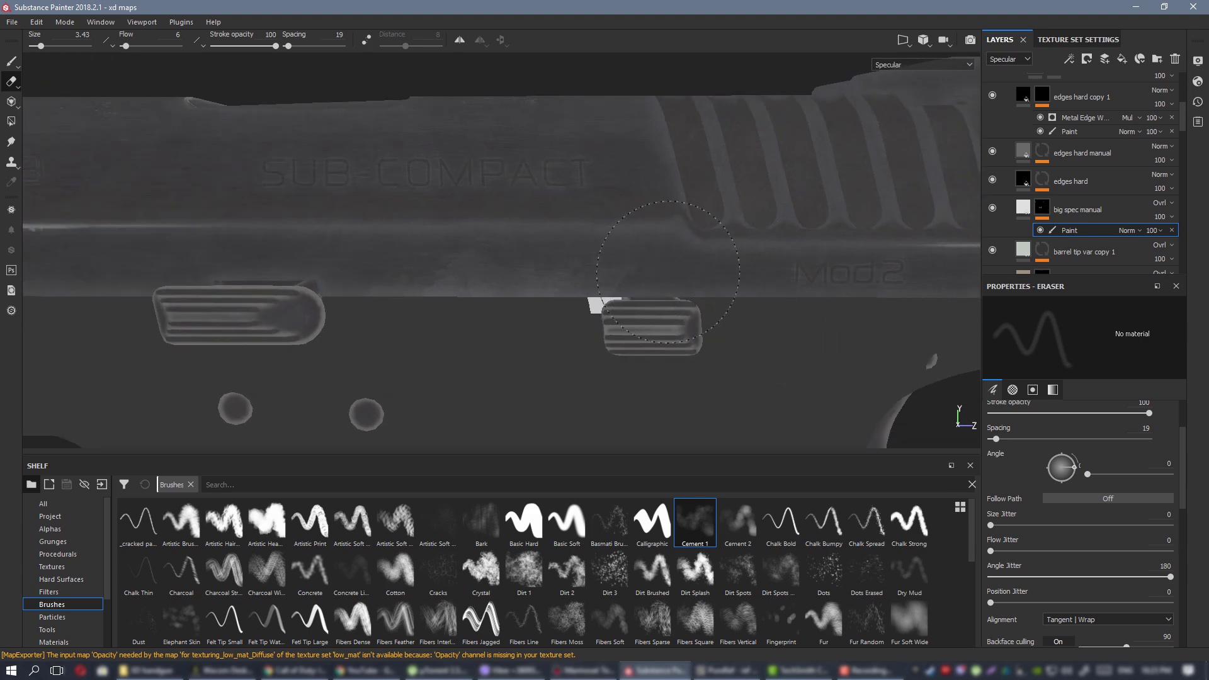
right_click_drag(503, 235, 498, 209, "alt")
mouse_move(498, 209)
left_mouse_down("ctrl+alt")
mouse_move(591, 213)
mouse_move(683, 277)
left_mouse_up("ctrl+alt")
right_click_drag(683, 276, 752, 419, "alt")
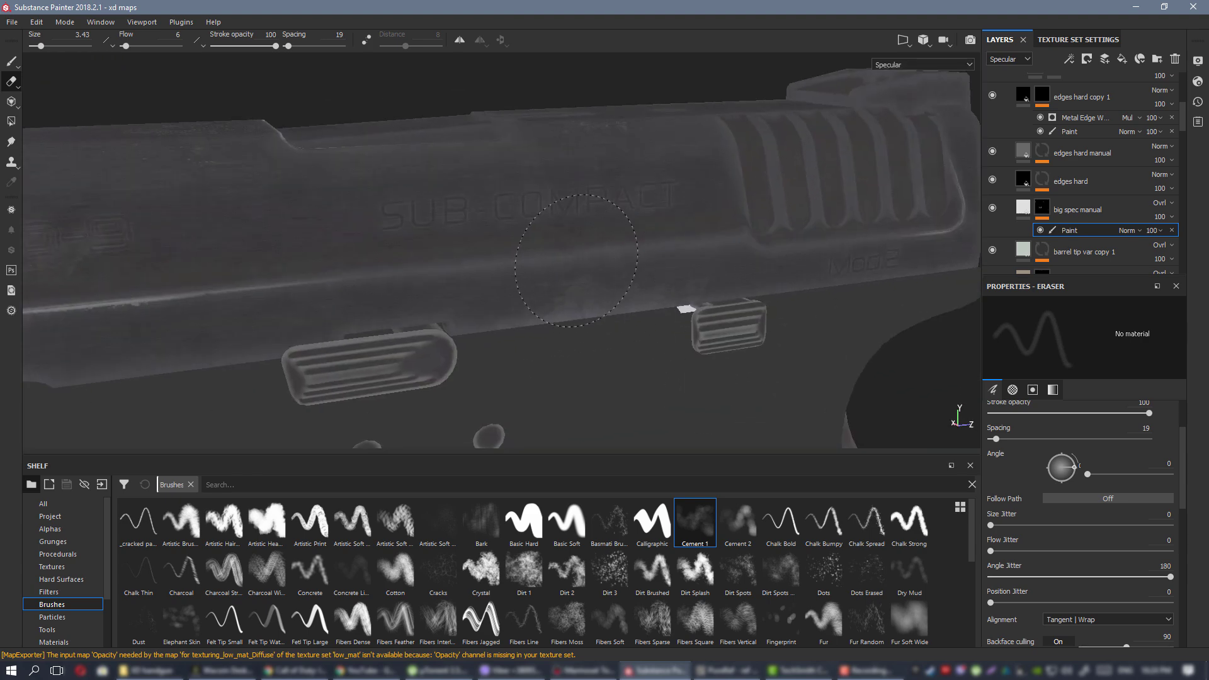
Examine the slide's specular wear on both sides, comparing the full material view with the single specular channel.
right_click_drag(777, 275, 711, 264, "alt")
mouse_move(711, 264)
left_mouse_down("alt")
mouse_move(523, 195)
mouse_move(583, 236)
left_mouse_up("alt")
key("m")
left_click_drag(677, 243, 746, 211, "alt")
right_click_drag(745, 211, 201, 159, "shift")
mouse_move(620, 217)
left_mouse_down("alt")
mouse_move(743, 246)
mouse_move(610, 216)
left_mouse_up("alt")
key("c")
right_click_drag(687, 216, 724, 221, "alt")
left_click_drag(724, 220, 576, 153, "alt")
left_click_drag(613, 251, 598, 169, "ctrl+alt")
mouse_move(601, 182)
left_mouse_down("alt")
mouse_move(641, 196)
mouse_move(609, 192)
left_mouse_up("alt")
Stamp a Cement 1 wear patch below the rear serrations on the slide's lettered ABX0666 side, and soften it with the eraser.
left_click(12, 62)
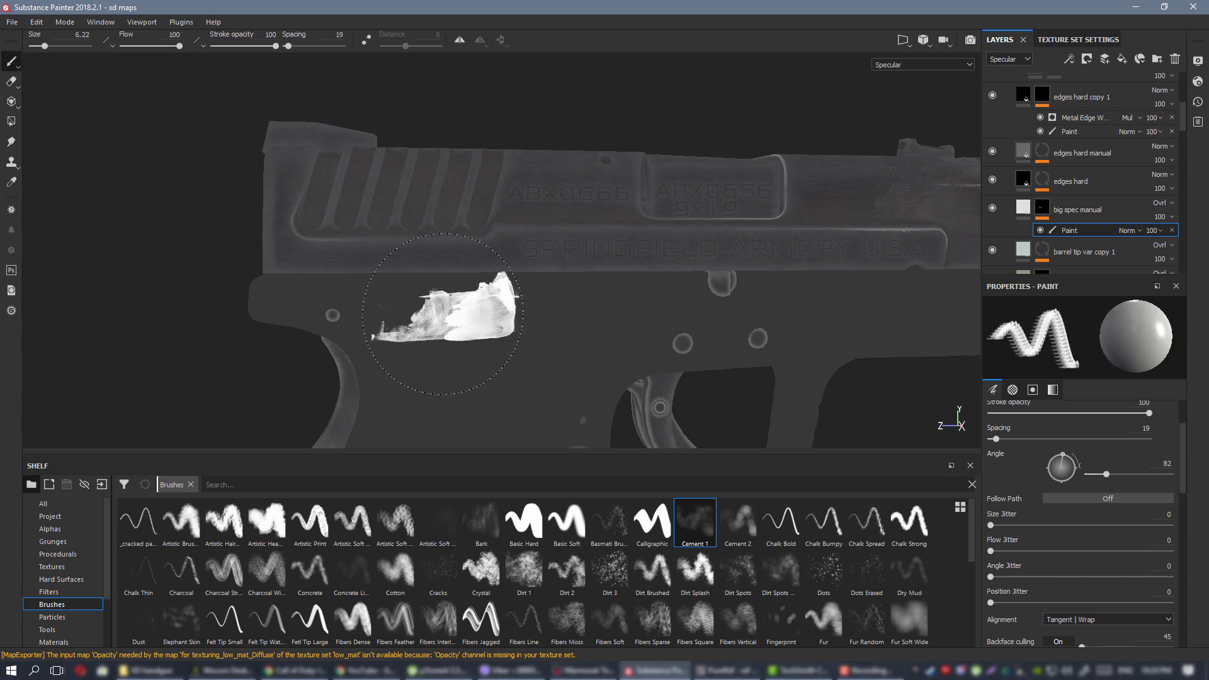
right_click_drag(408, 243, 512, 319, "alt")
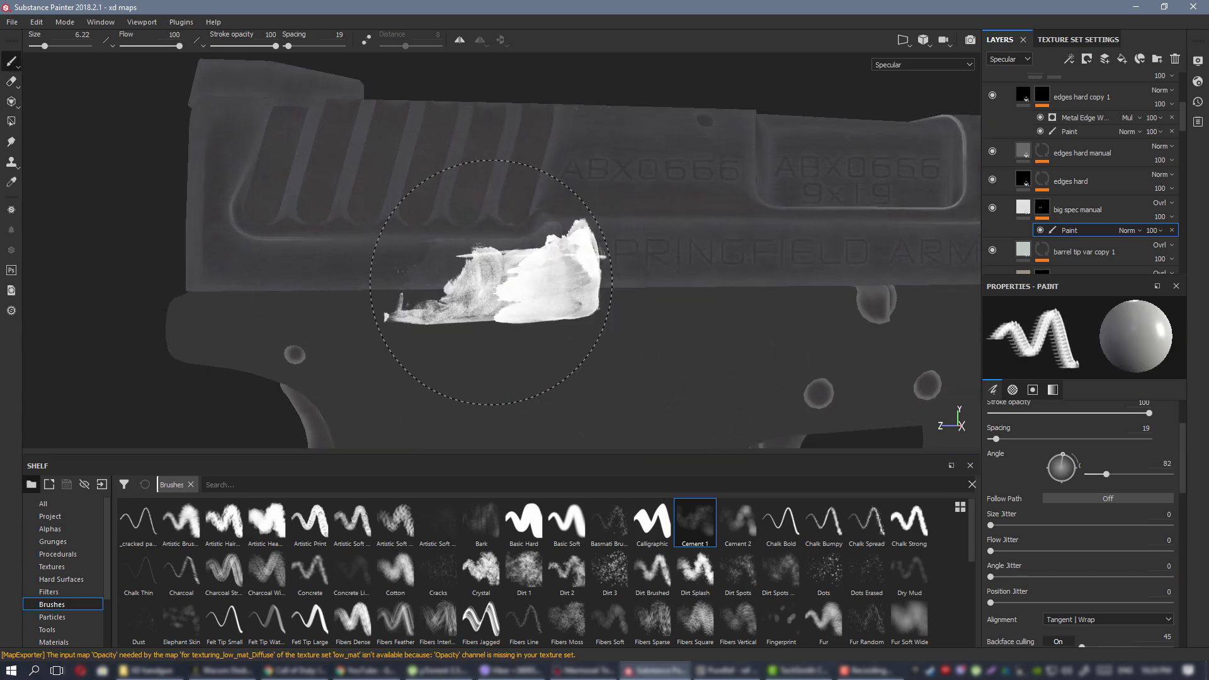
left_click(14, 80)
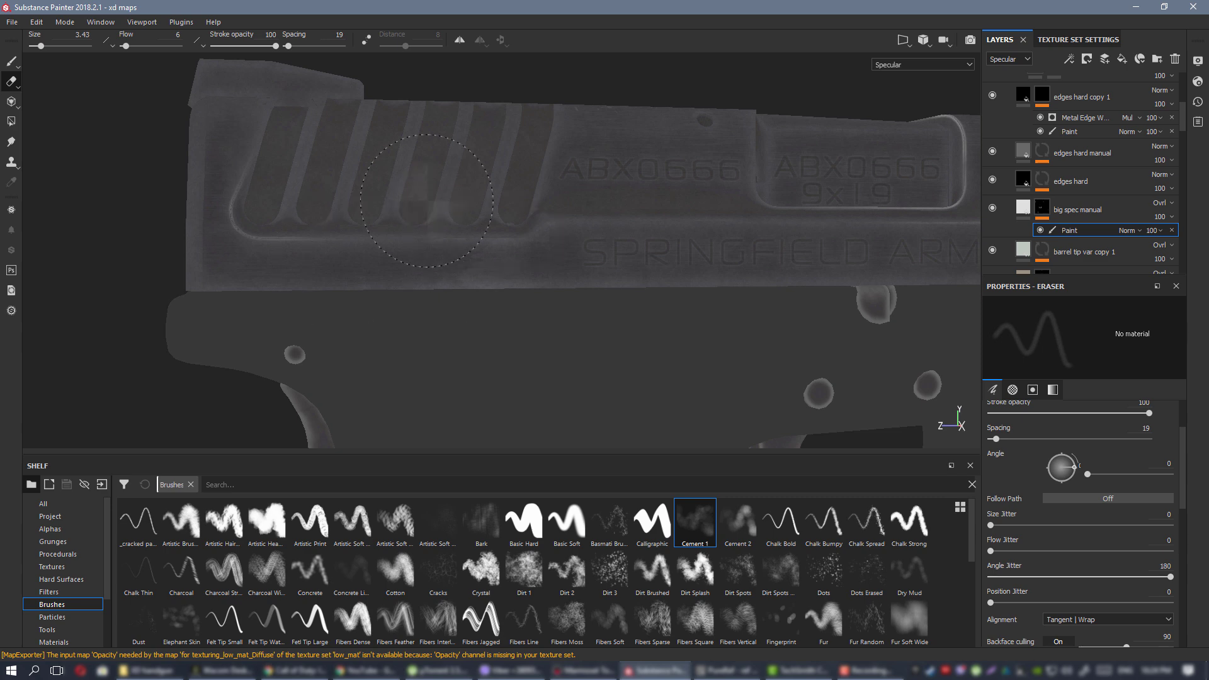
left_click_drag(426, 200, 591, 334, "alt")
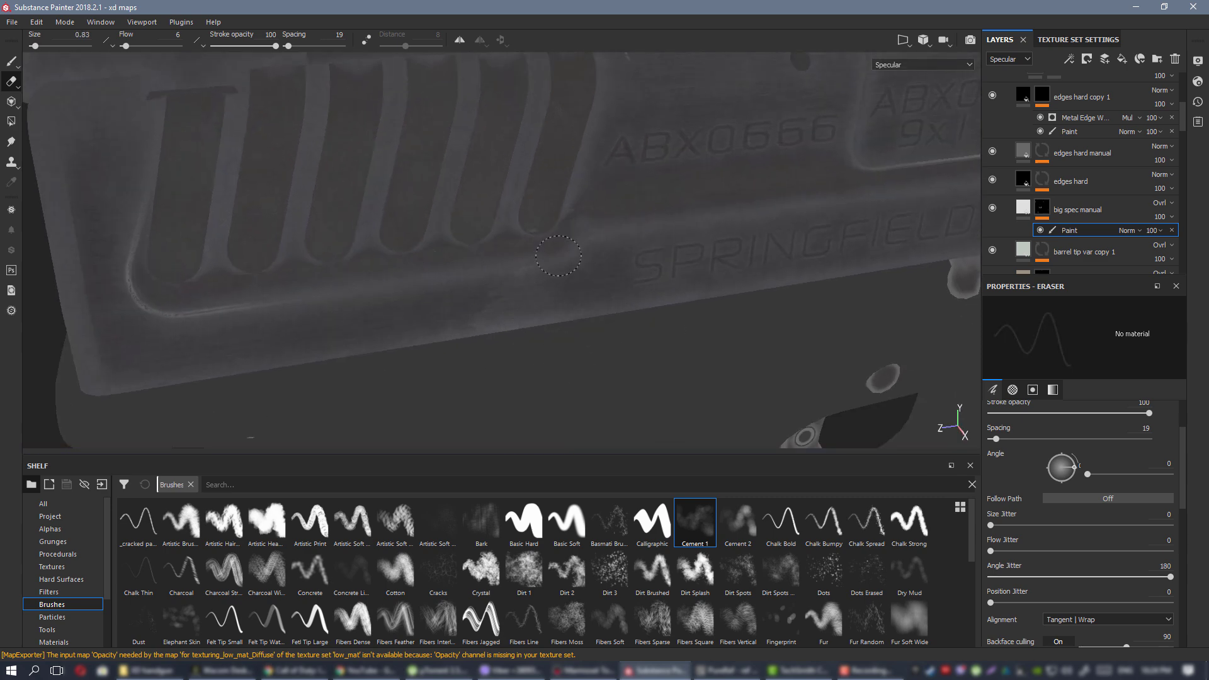
Stamp a wear patch on the slide's top behind the round hole, with brush size 9.44 and angle 268.
right_click_drag(602, 253, 329, 218, "alt")
left_click_drag(787, 227, 693, 245, "alt")
middle_click_drag(693, 245, 518, 286, "alt")
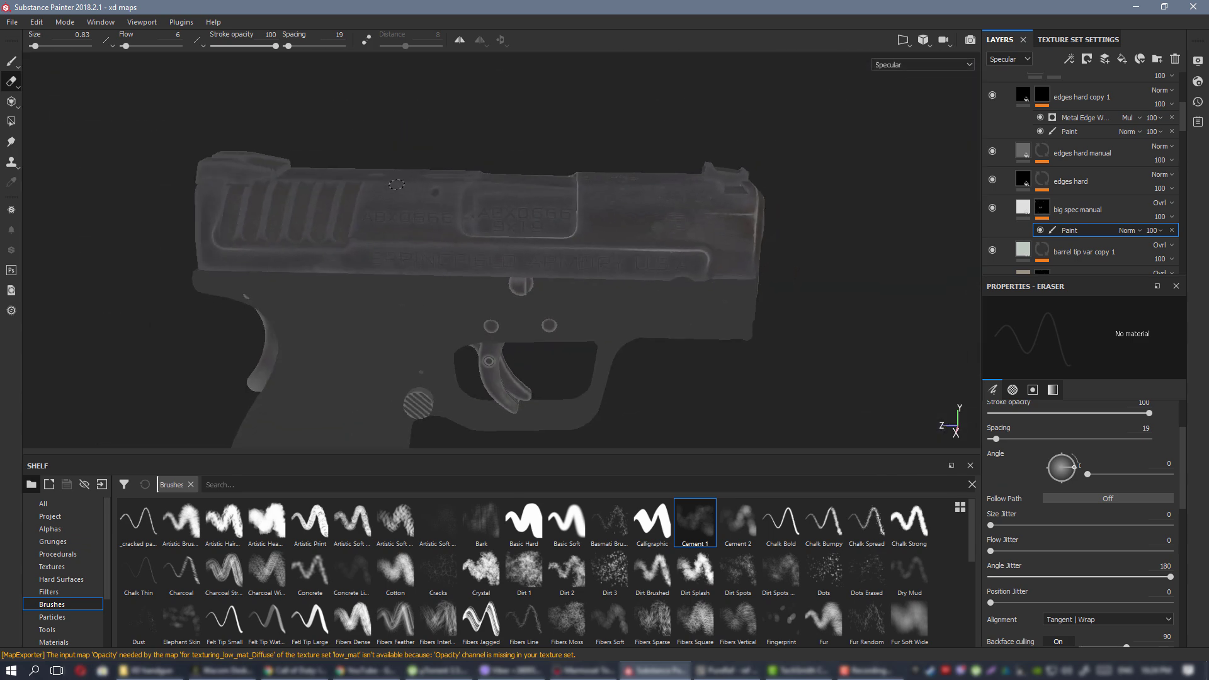
left_click_drag(617, 176, 512, 256, "alt")
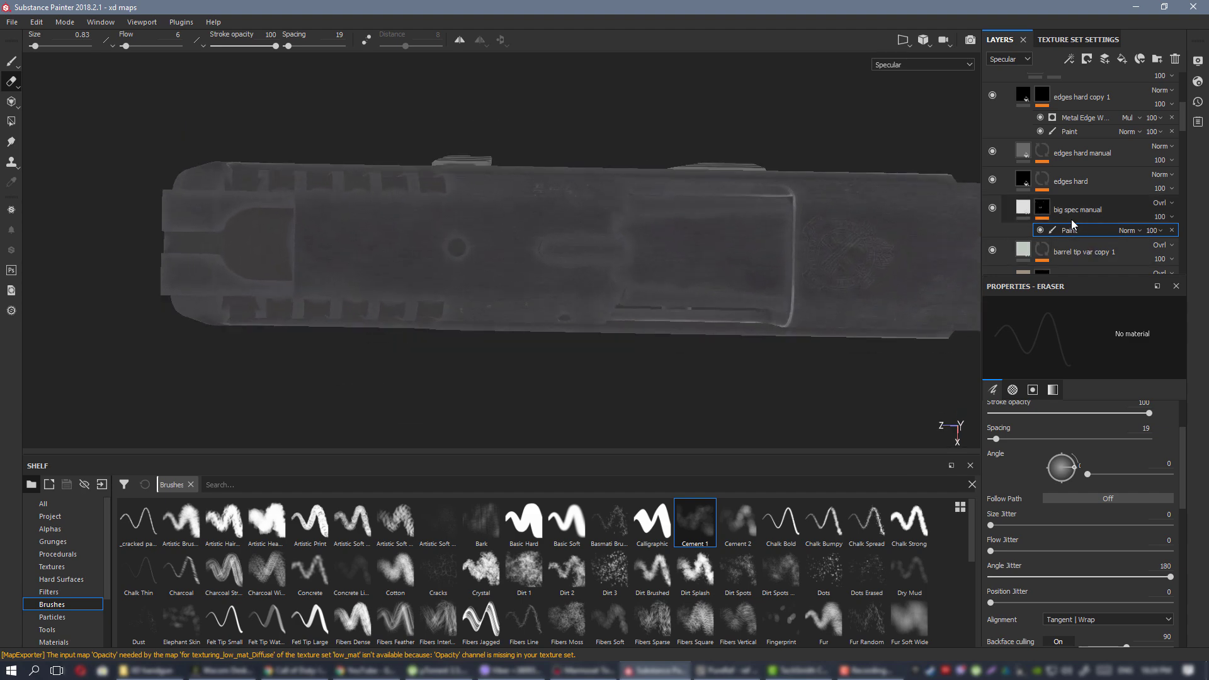
left_click(12, 63)
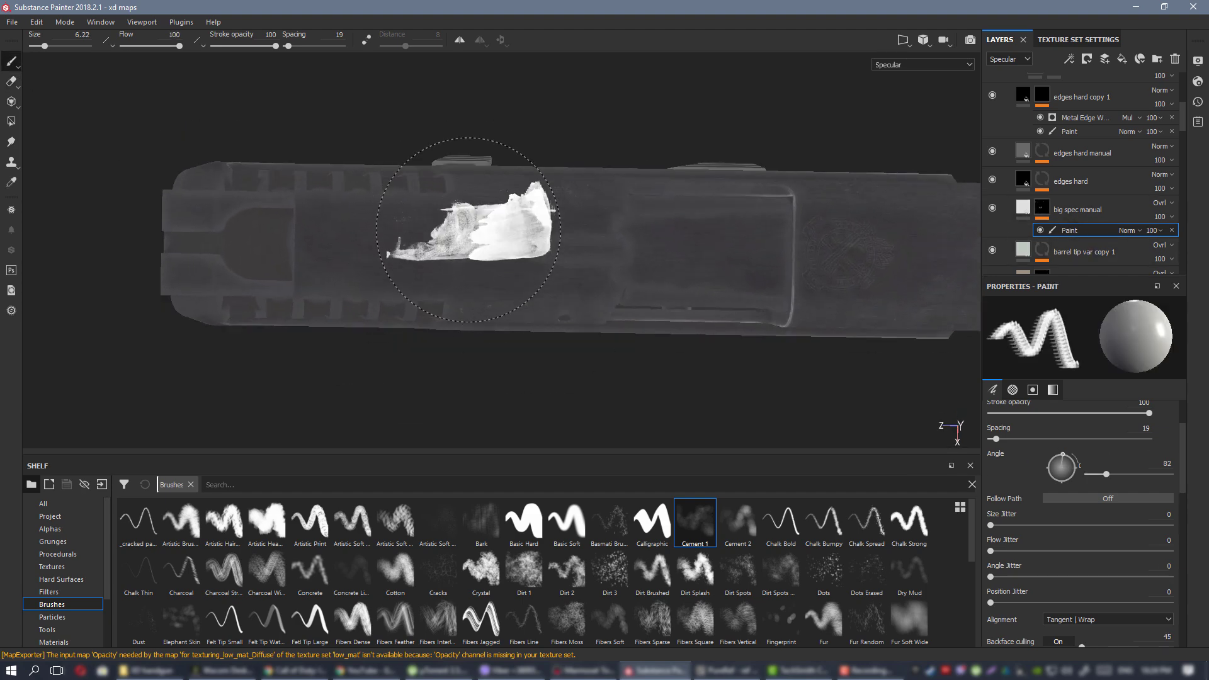
left_click_drag(441, 255, 440, 189, "ctrl")
right_click_drag(391, 244, 431, 246, "ctrl")
left_click(423, 237)
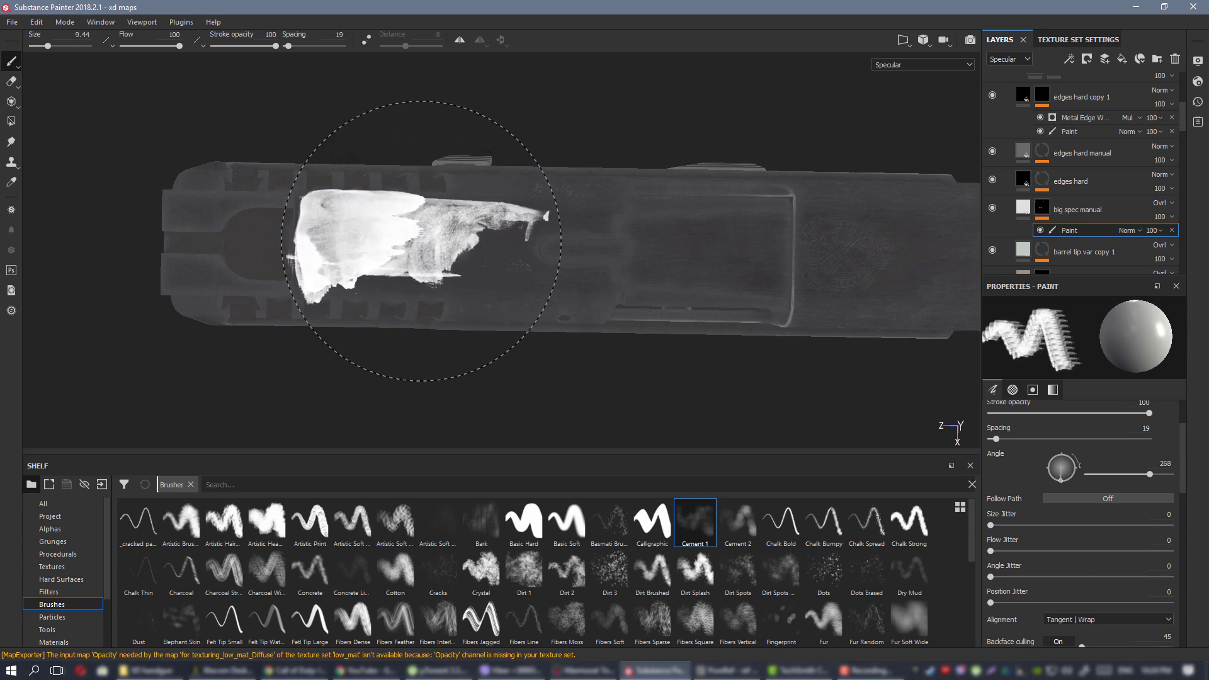
Fade the edges of the wear patch on the slide's top using the eraser at size 1.49.
mouse_move(540, 229)
left_mouse_down("alt")
mouse_move(289, 168)
mouse_move(352, 189)
left_mouse_up("alt")
left_click_drag(720, 281, 609, 372, "alt")
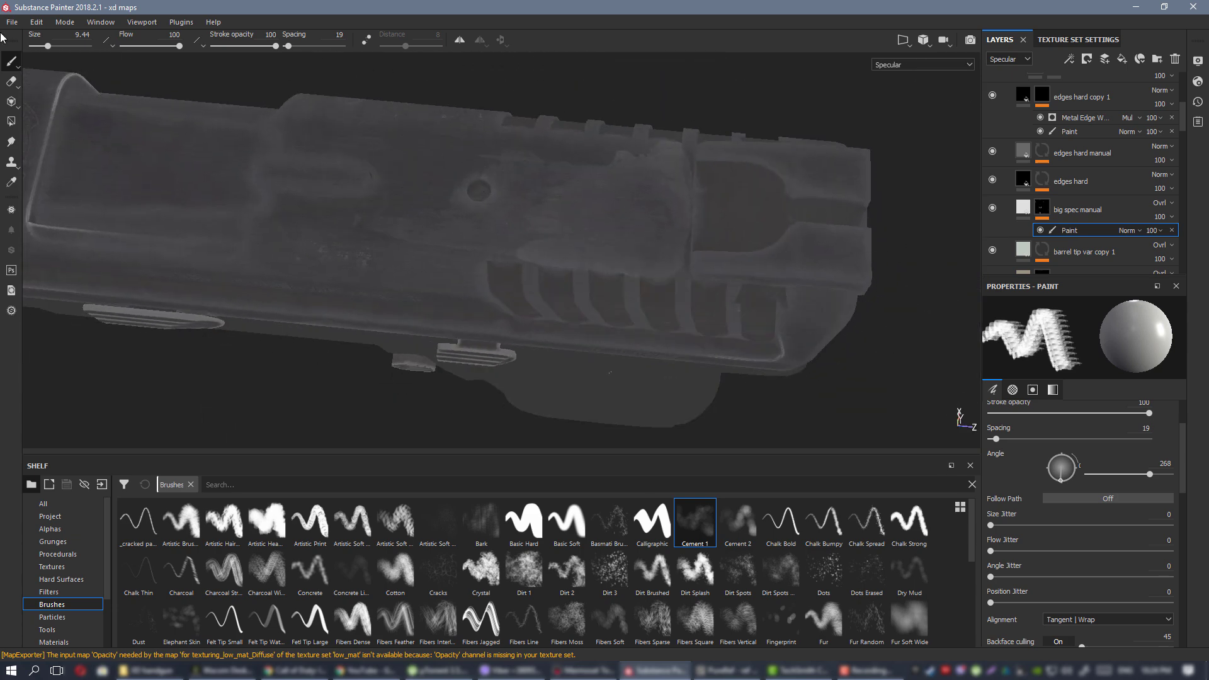
left_click(11, 81)
scroll(652, 285, "up", 3)
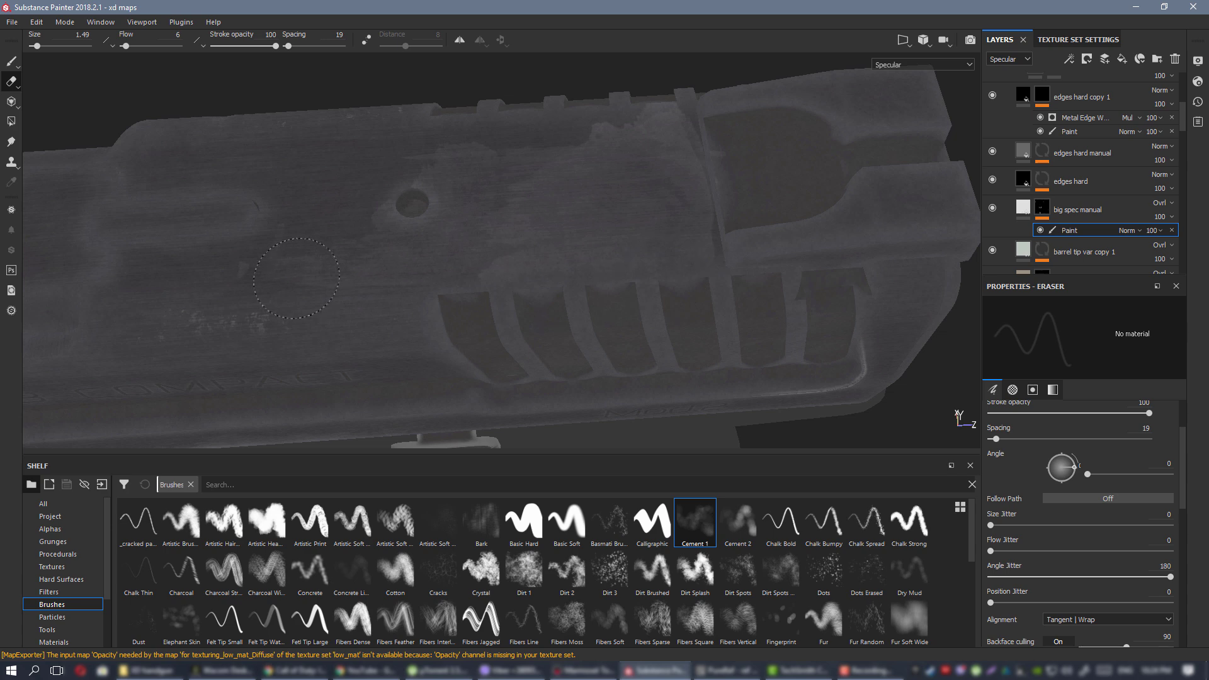
middle_click_drag(418, 150, 491, 206, "alt")
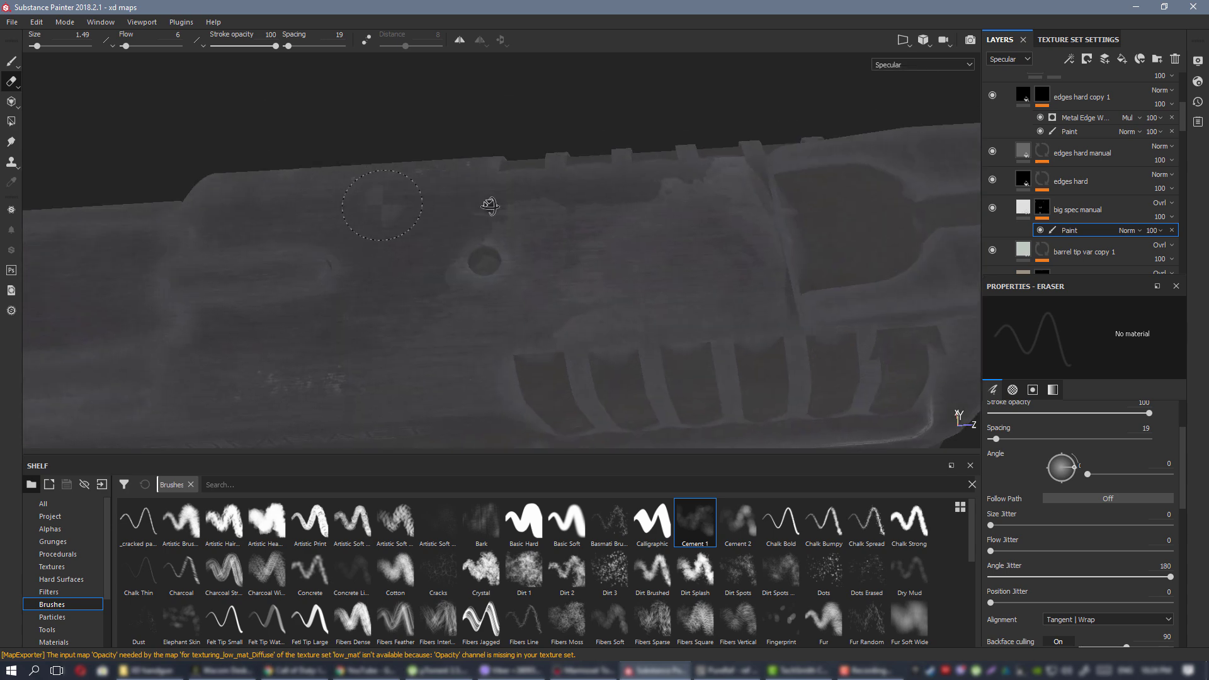
left_click_drag(491, 206, 724, 277, "alt")
middle_click_drag(508, 159, 591, 318, "alt")
left_click_drag(591, 319, 686, 328, "alt")
middle_click_drag(516, 320, 592, 341, "alt")
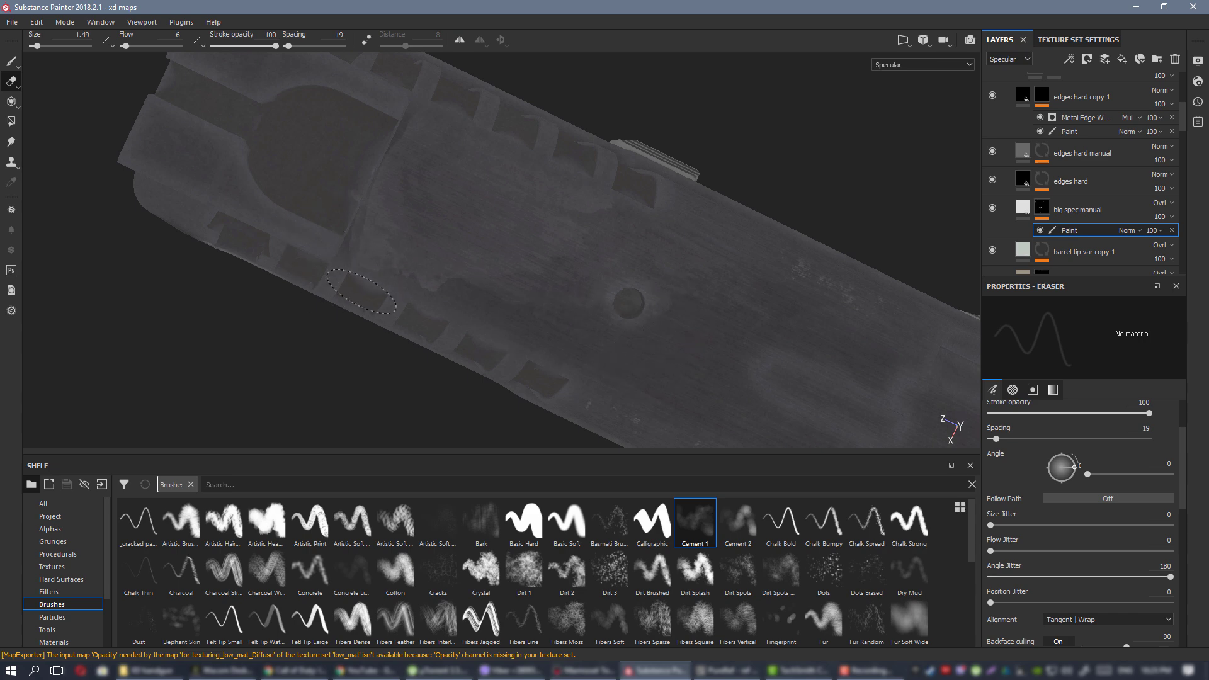
mouse_move(445, 279)
left_mouse_down("alt")
mouse_move(377, 297)
mouse_move(268, 277)
mouse_move(978, 294)
left_mouse_up("alt")
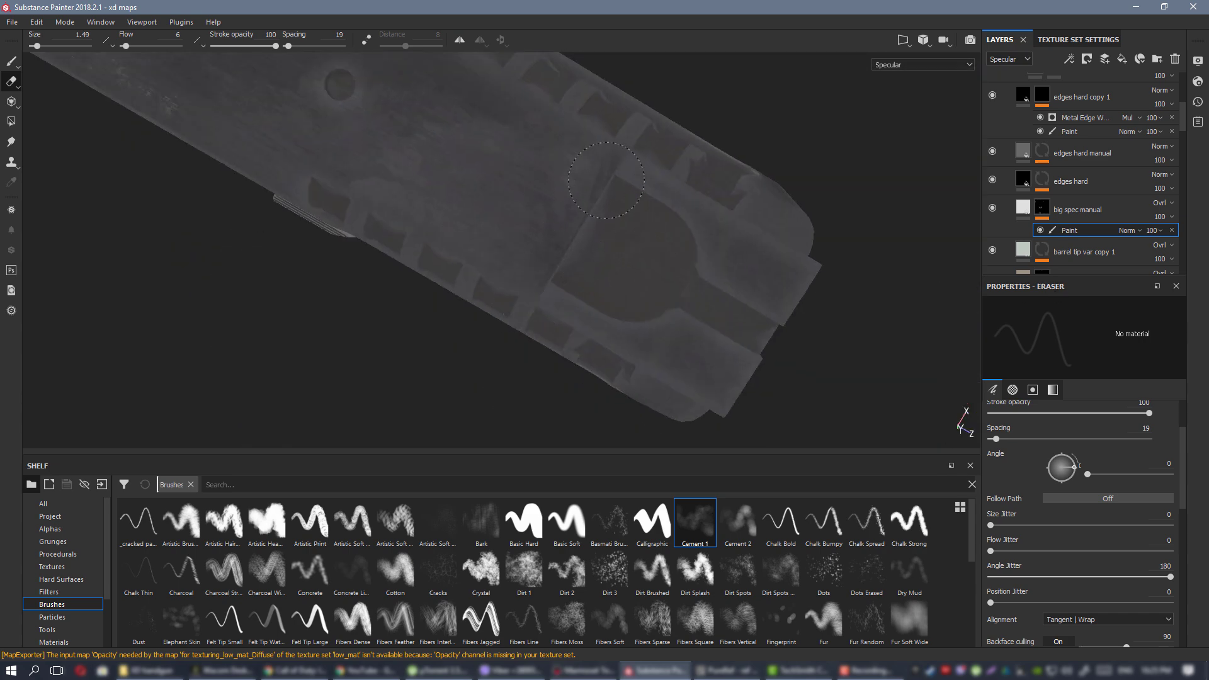
left_click_drag(499, 209, 761, 142, "alt")
mouse_move(189, 233)
left_mouse_down("alt")
mouse_move(313, 167)
mouse_move(579, 107)
left_mouse_up("alt")
Soften the specular wear around and ahead of the slide's top hole with the eraser at size 3.84.
right_click_drag(401, 228, 554, 300, "alt")
left_click_drag(586, 302, 625, 402, "alt")
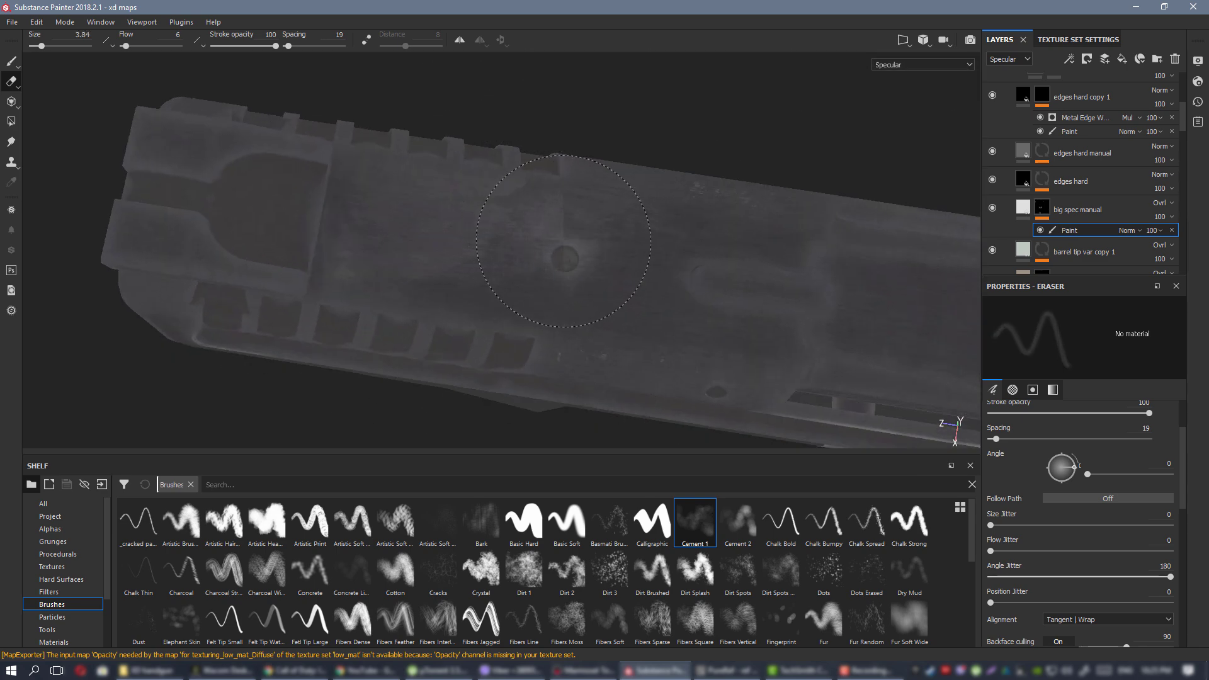
left_click(615, 318)
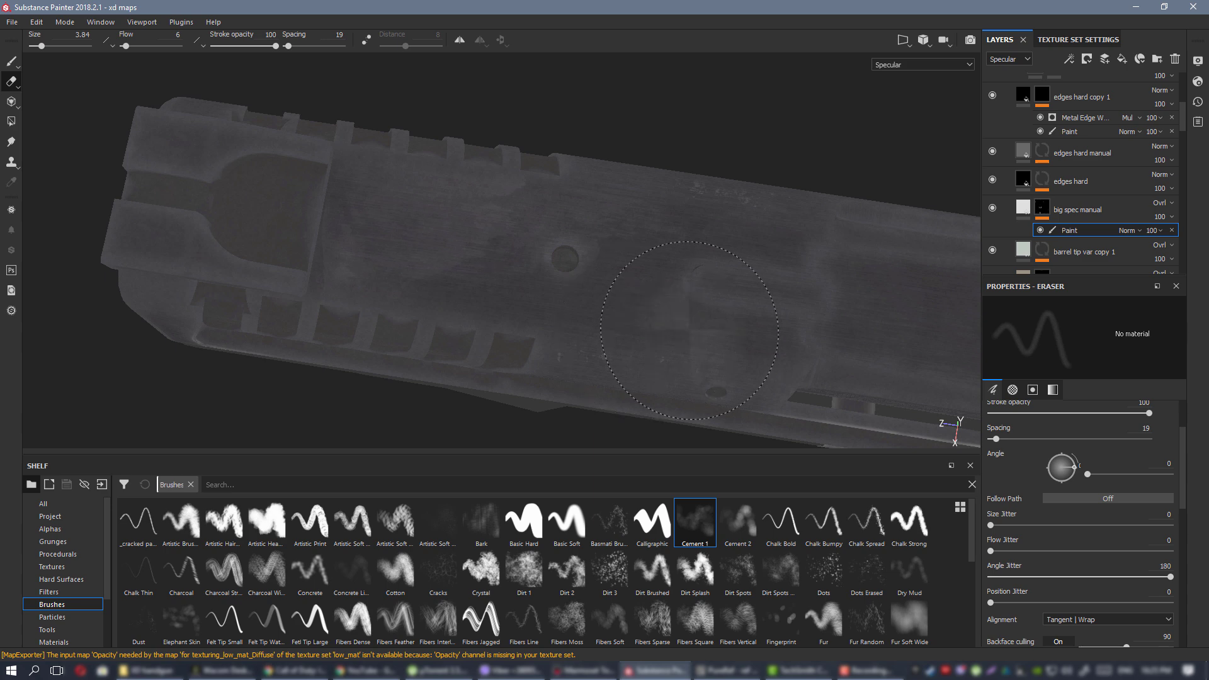
Inspect the slide's left side and top in full material view to judge the painted specular wear.
right_click_drag(535, 290, 372, 233, "alt")
left_click_drag(352, 258, 594, 245, "alt")
key("m")
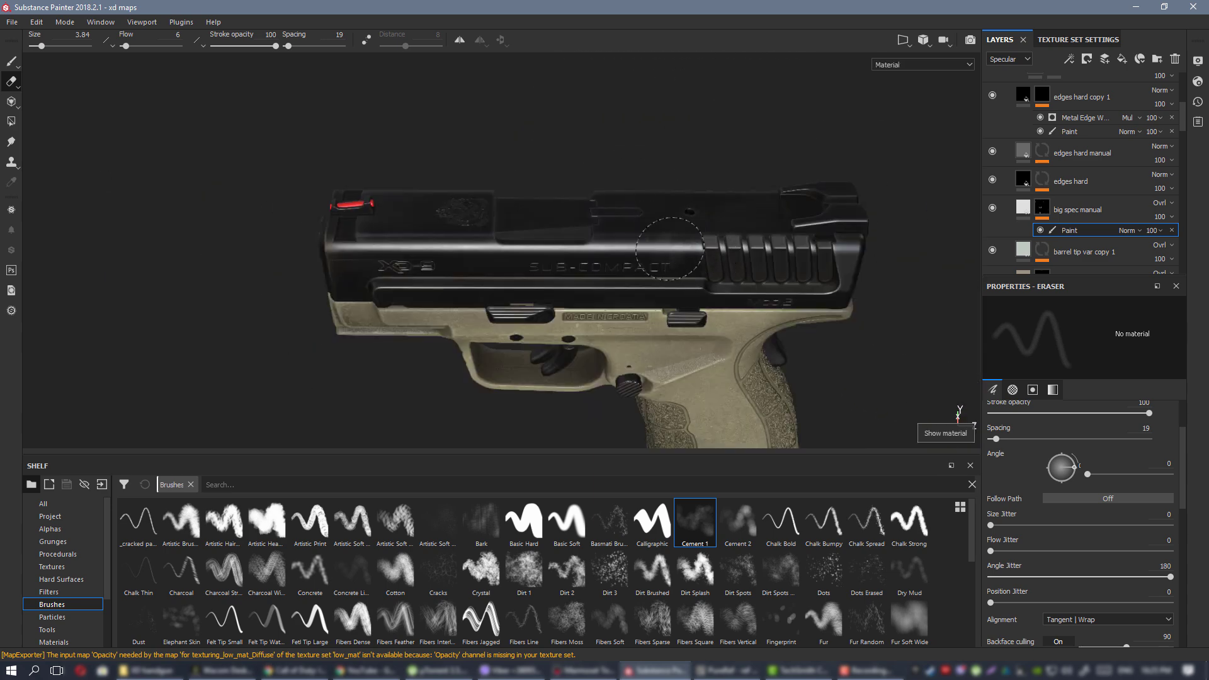
mouse_move(669, 248)
left_mouse_down("alt")
mouse_move(654, 292)
mouse_move(661, 252)
mouse_move(651, 263)
left_mouse_up("alt")
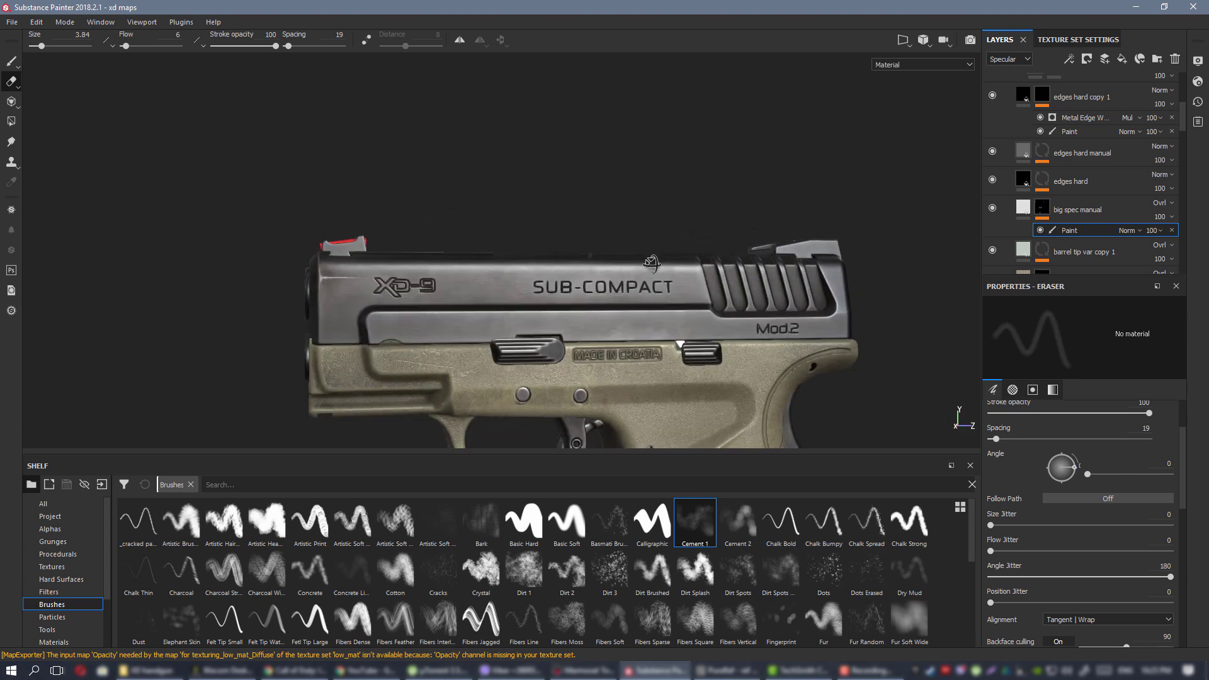
middle_click_drag(651, 263, 675, 223, "alt")
left_click_drag(675, 222, 670, 271, "alt")
middle_click_drag(659, 266, 610, 255, "alt")
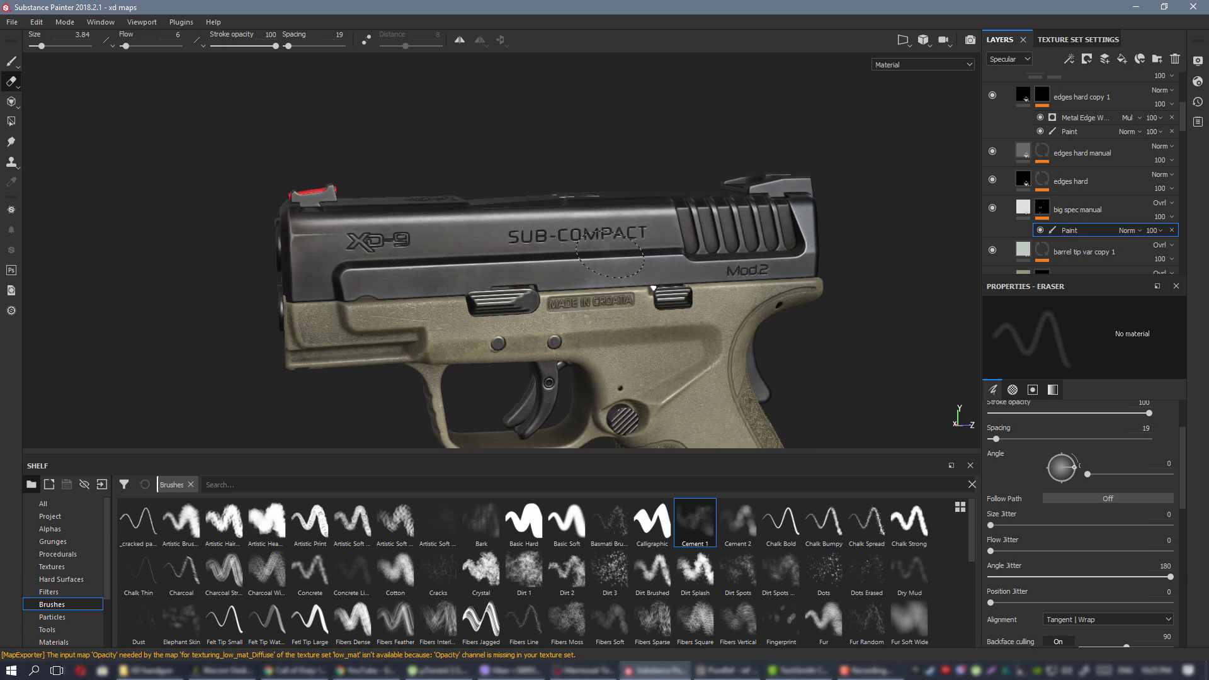
left_click_drag(610, 255, 554, 244, "alt")
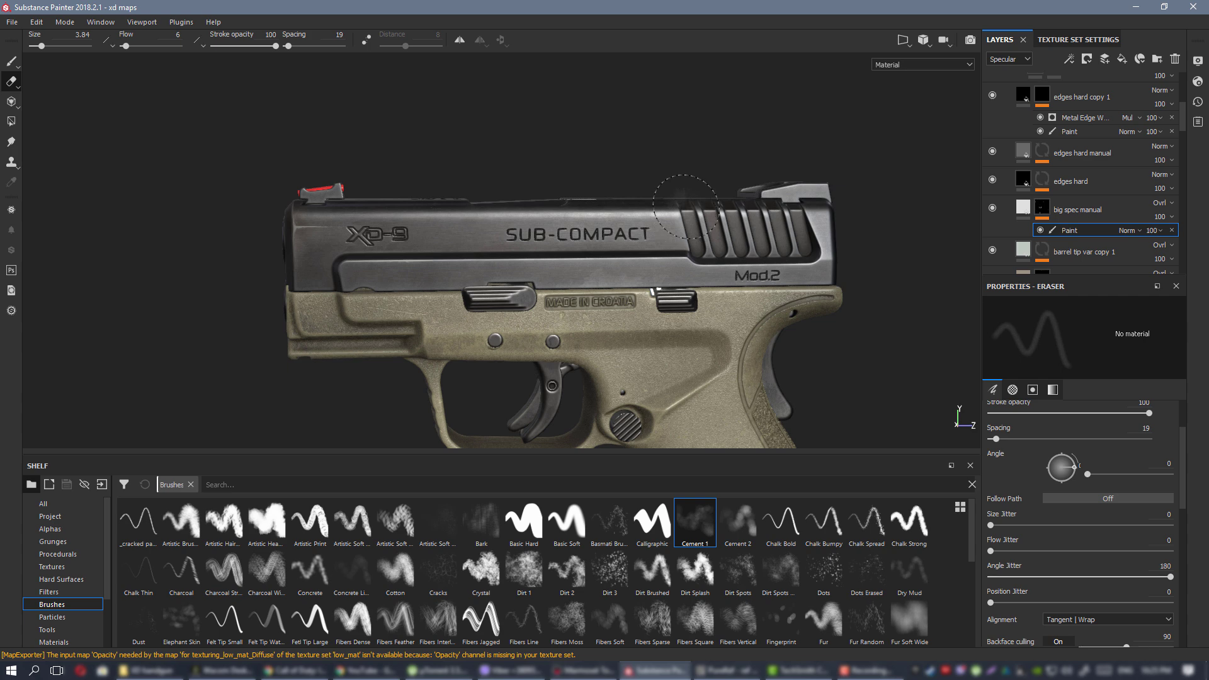
Export the low_mat texture set as 16-bit PNG at 4096x4096 with the PBR SpecGloss configuration to X:/tutor/XD handgun/maps.
key("ctrl+shift+e")
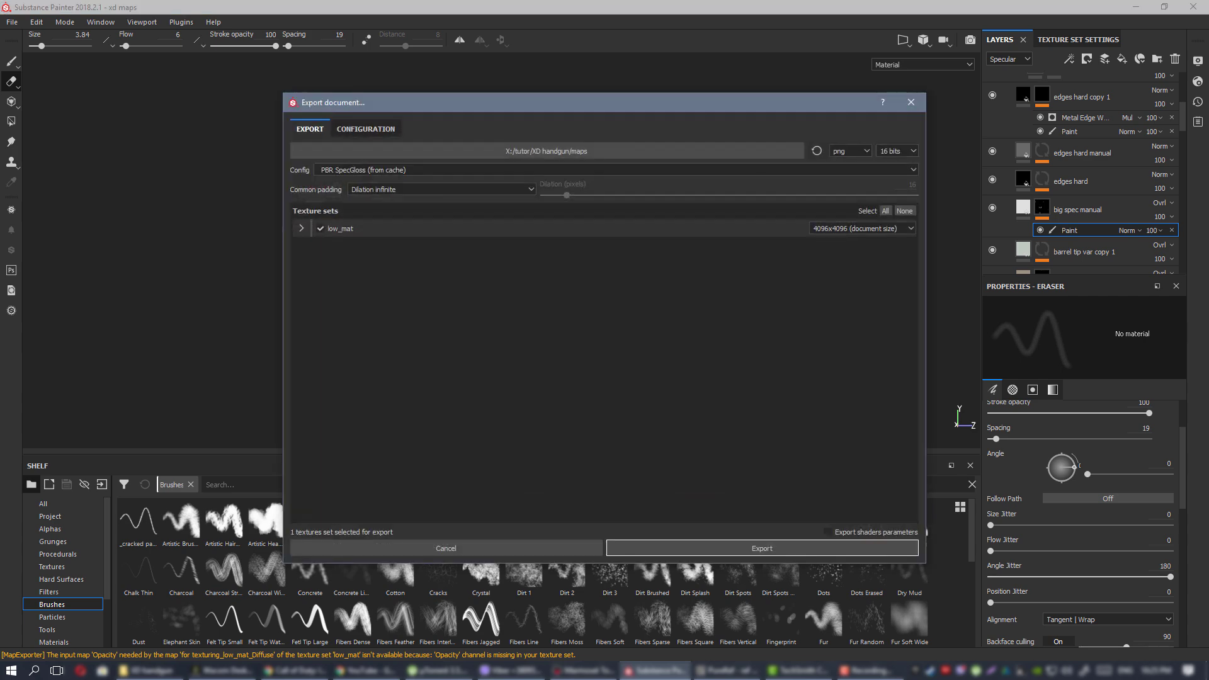
left_click(764, 546)
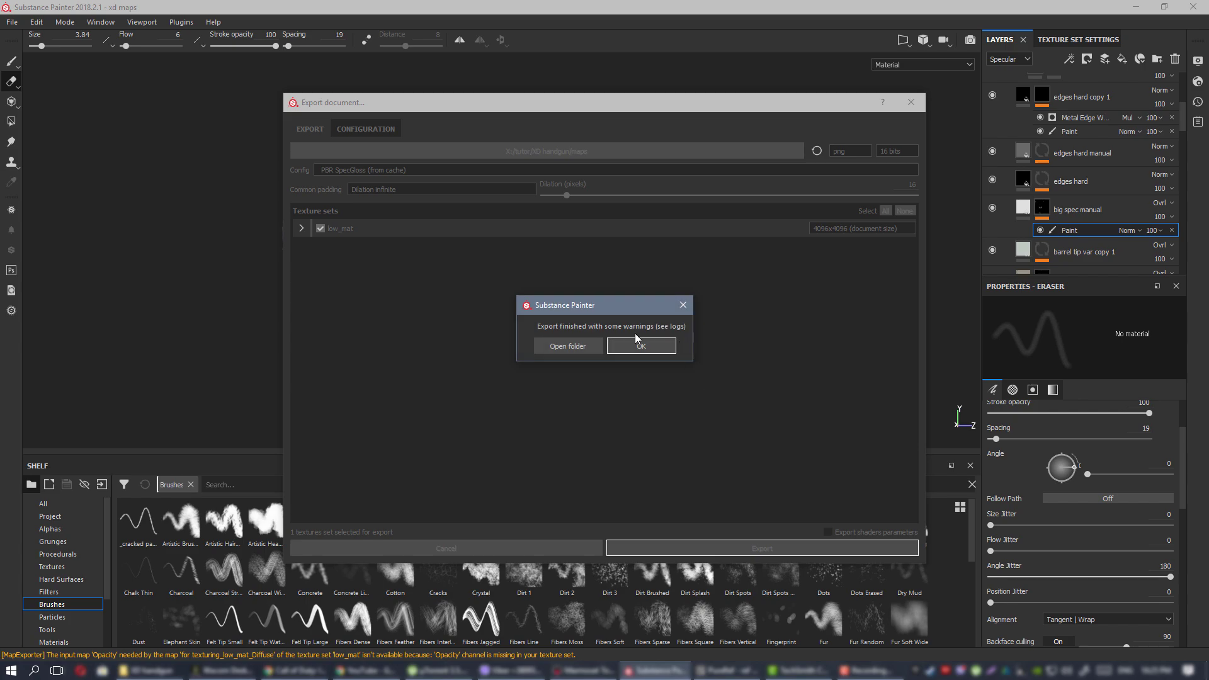
left_click(631, 343)
Switch to Marmoset Toolbag and examine the updated textures on the pistol's slide from several angles.
key("alt+Tab")
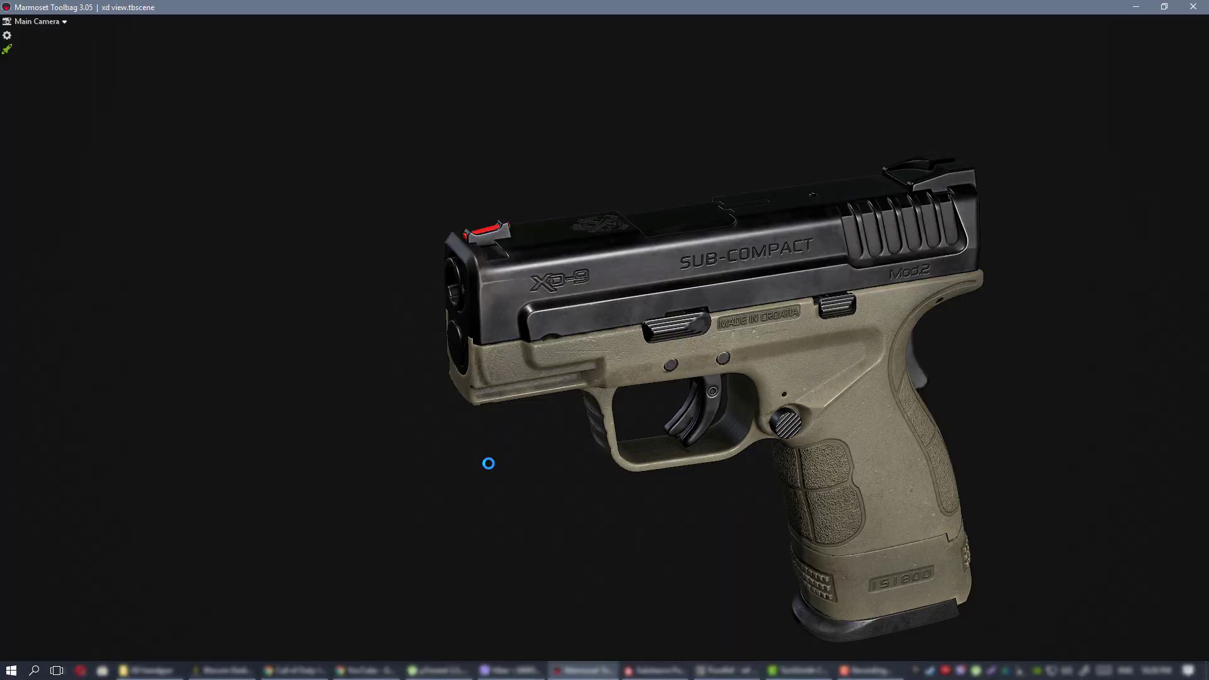
left_click_drag(723, 528, 699, 406)
right_click_drag(697, 411, 674, 421)
left_click_drag(673, 421, 591, 320)
scroll(592, 321, "up", 6)
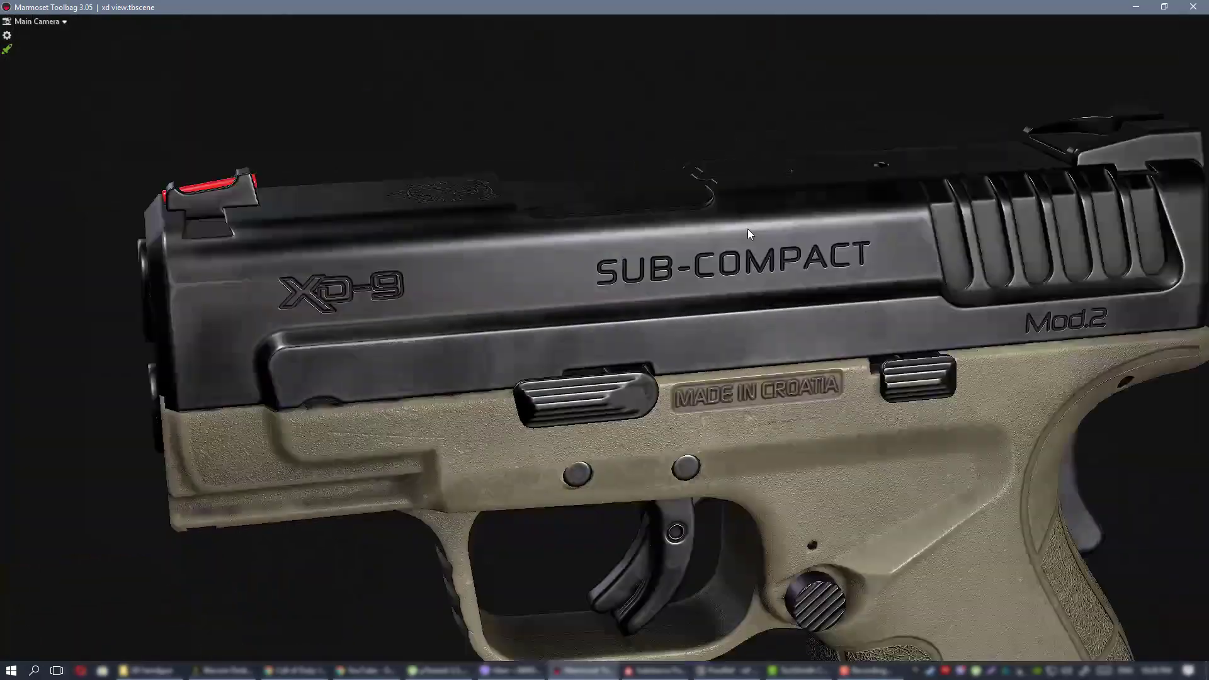
left_click(652, 263)
scroll(700, 272, "up", 2)
scroll(701, 272, "down", 5)
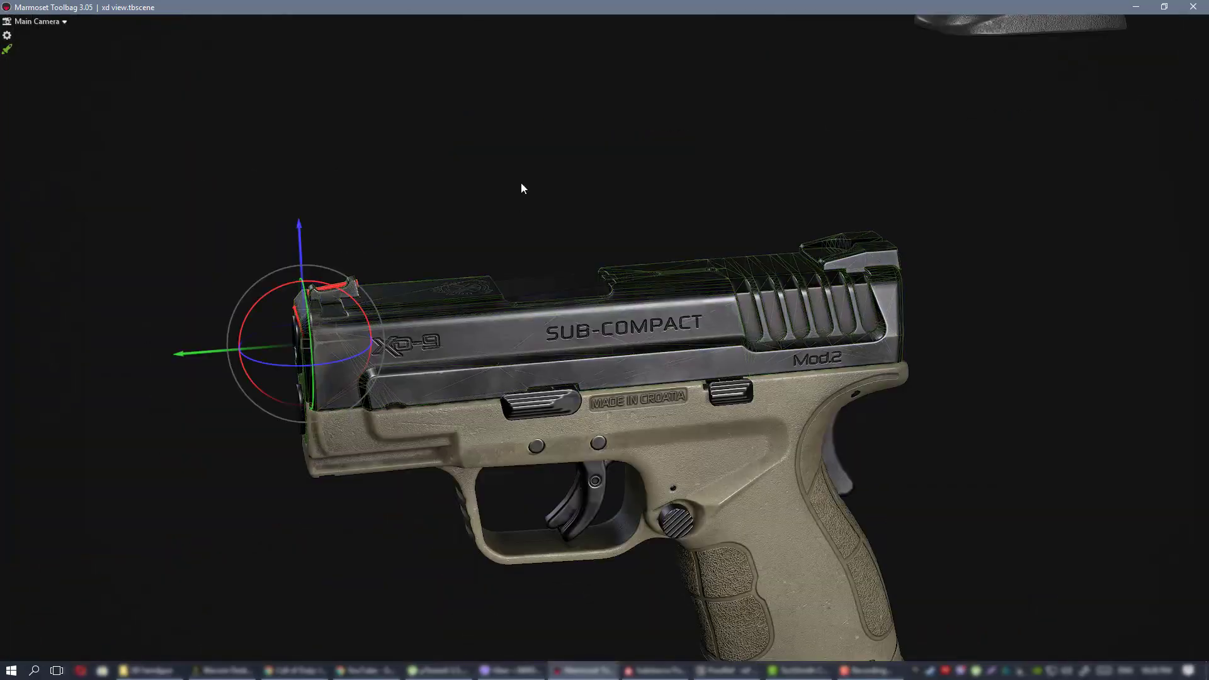
left_click(538, 271)
left_click_drag(538, 270, 666, 353)
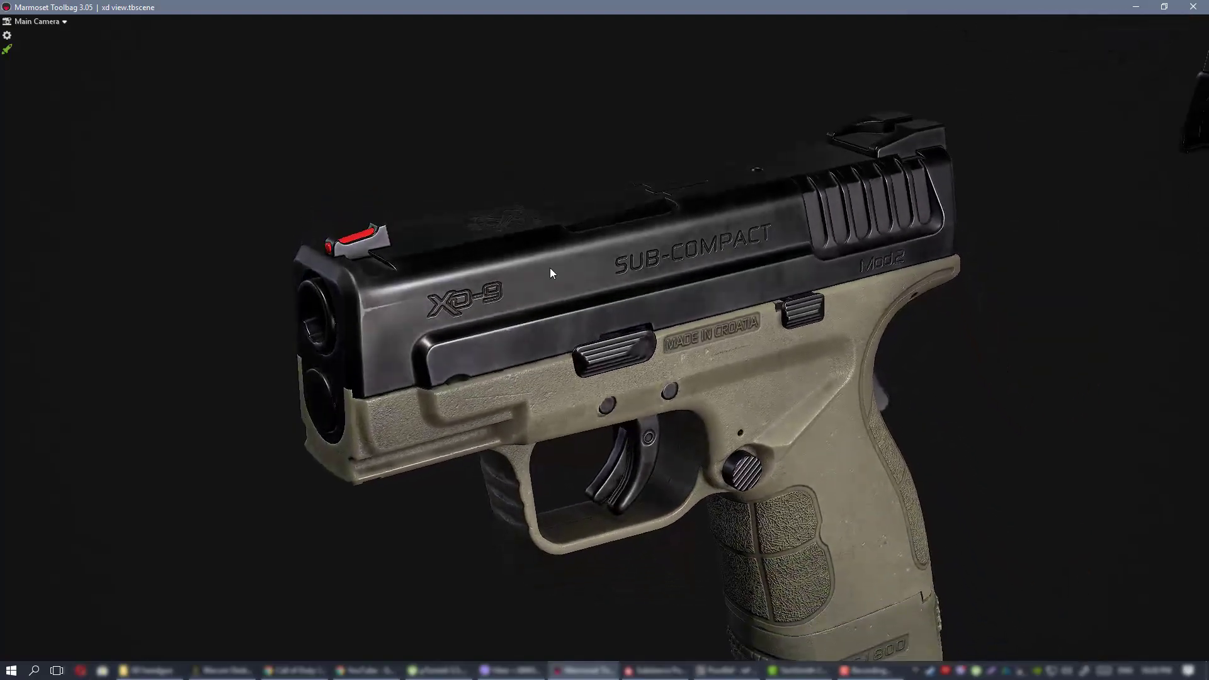
Show the scene outline and make all the Light 1 lights under Sky visible, then hide the interface again.
scroll(557, 258, "down", 5)
key("ctrl+space")
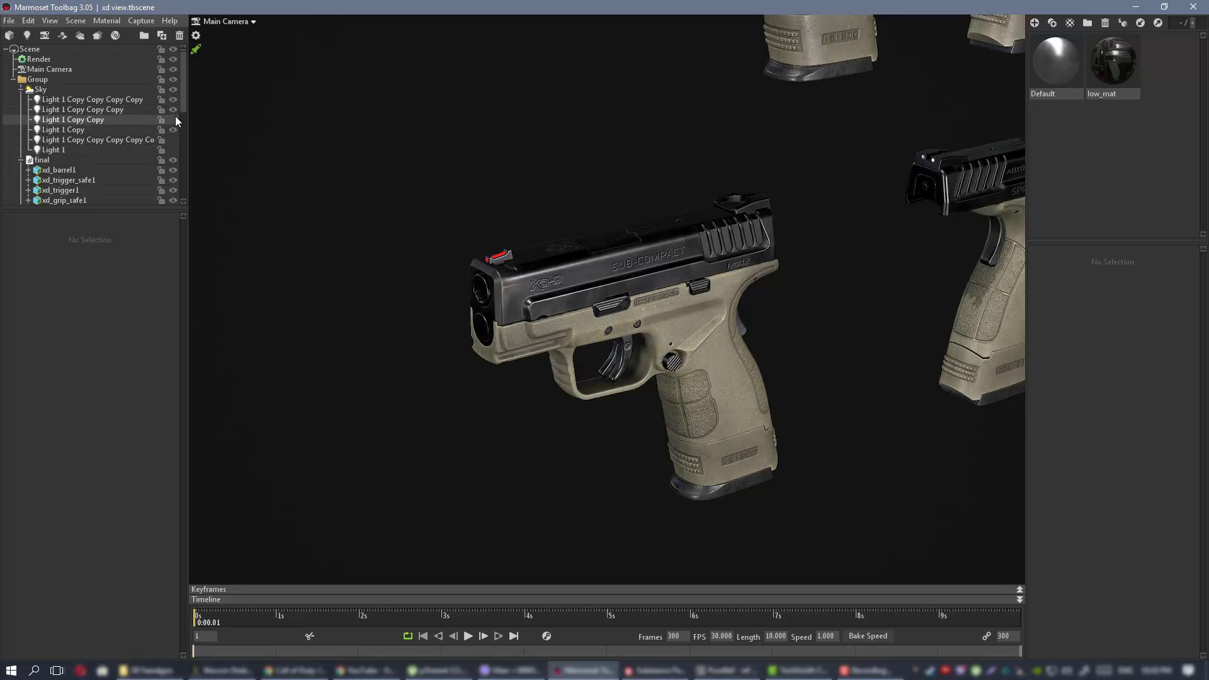
key("ctrl+space")
scroll(603, 267, "up", 3)
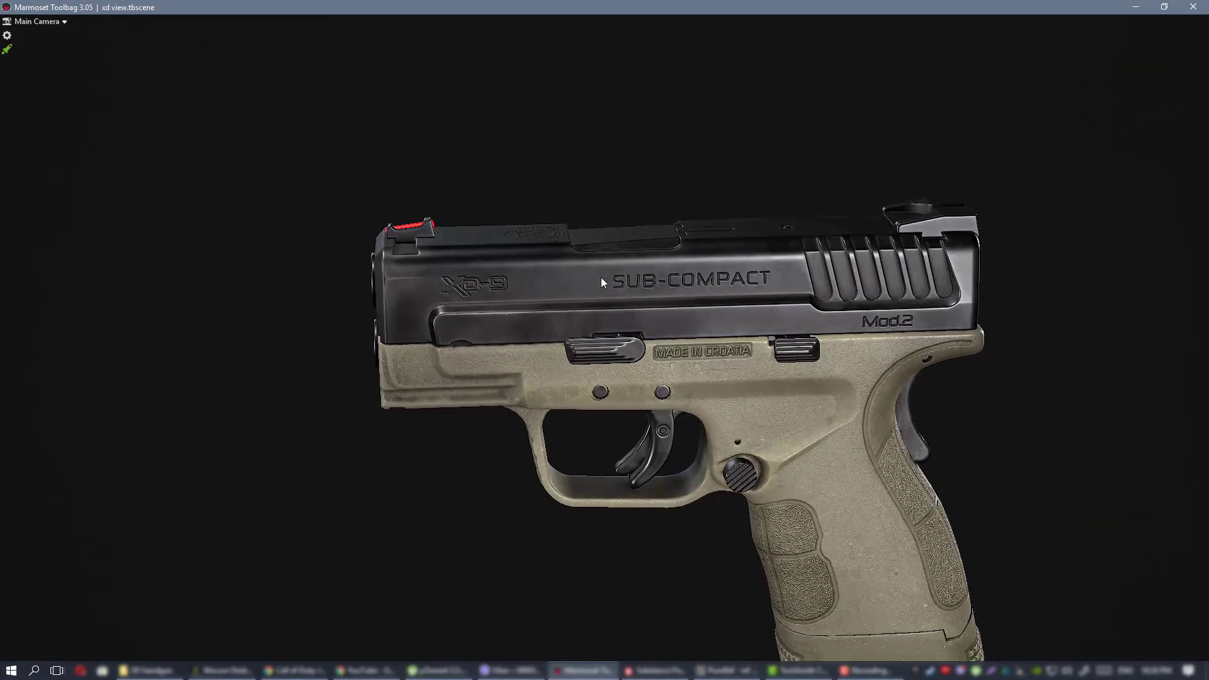
key("ctrl+space")
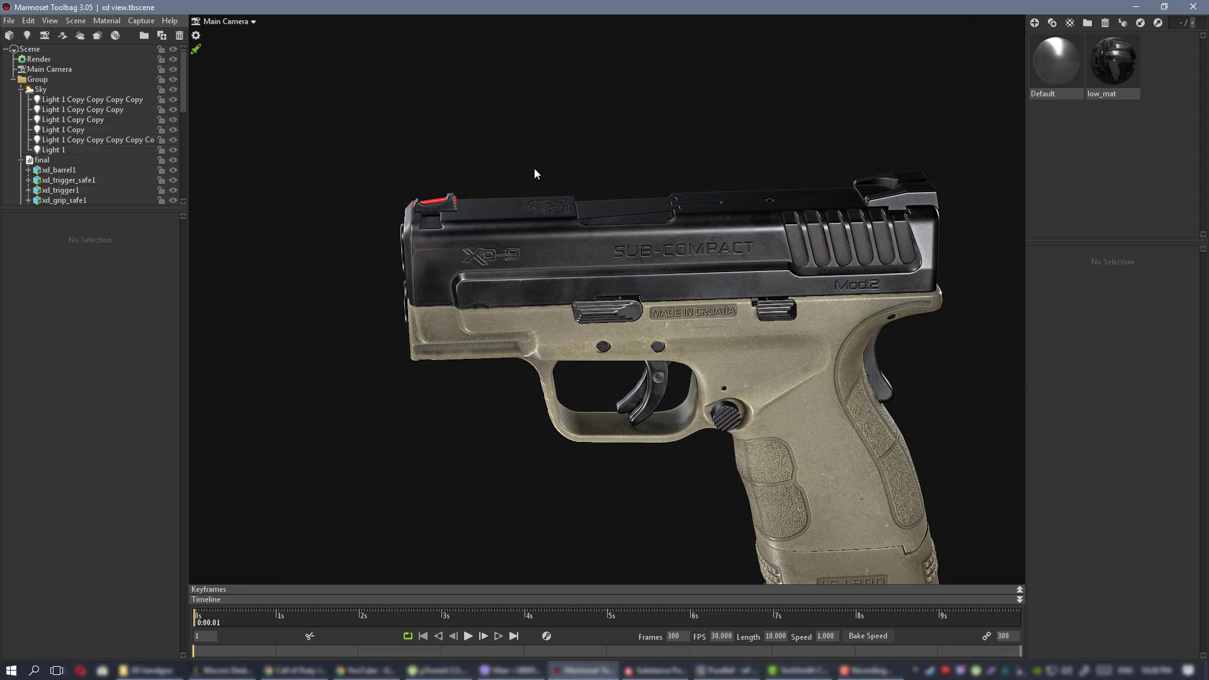
key("ctrl+space")
Examine the slide's reflections and wear in the render from above, the right side and the rear left.
left_click_drag(533, 168, 477, 322)
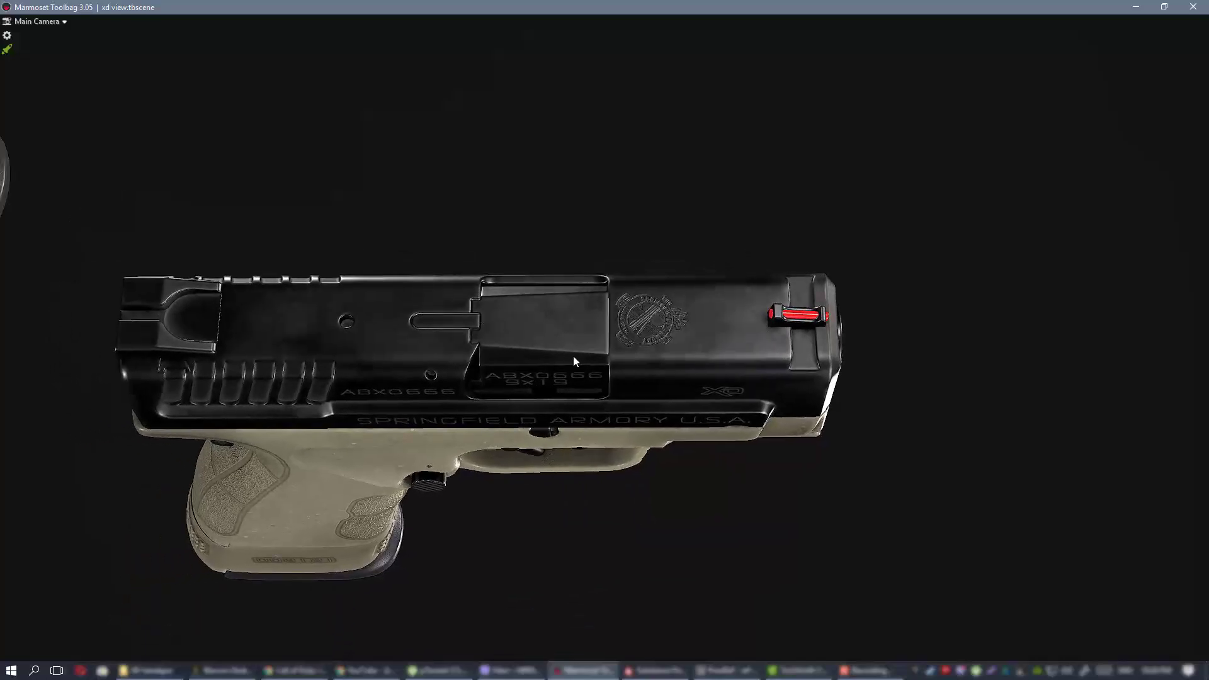
left_click_drag(572, 356, 702, 348)
scroll(534, 332, "up", 5)
scroll(579, 246, "down", 3)
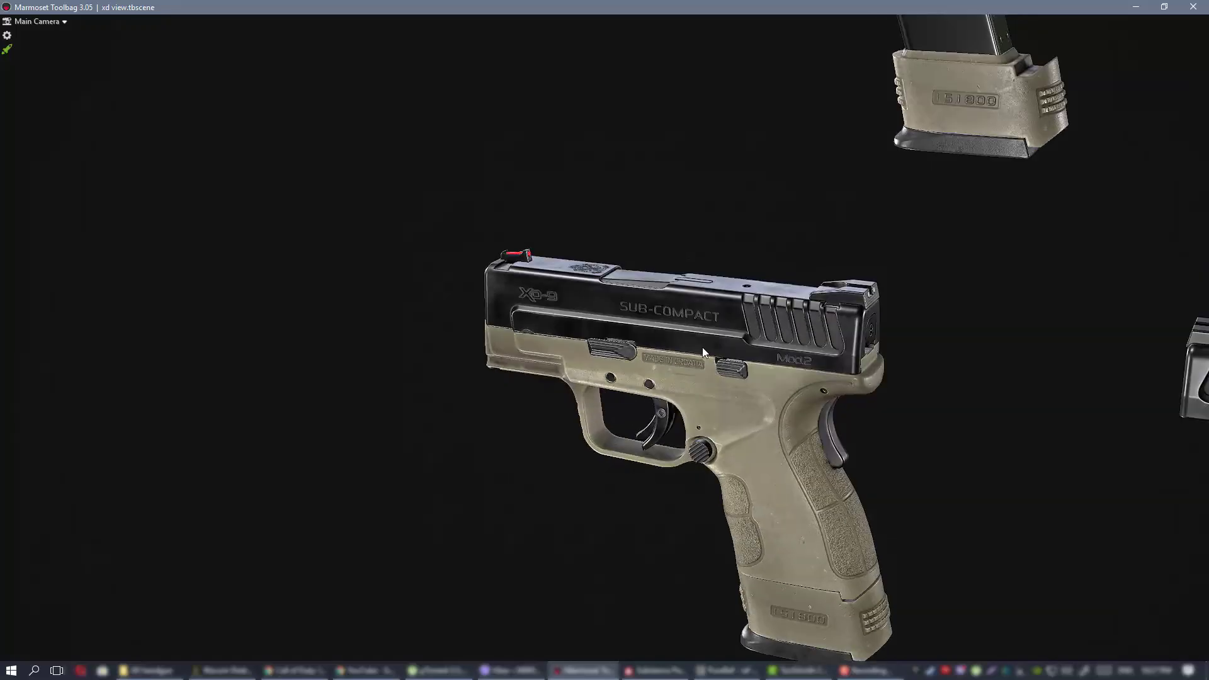
middle_click_drag(703, 353, 610, 301)
scroll(610, 301, "up", 5)
left_click_drag(611, 301, 526, 292)
scroll(698, 300, "down", 2)
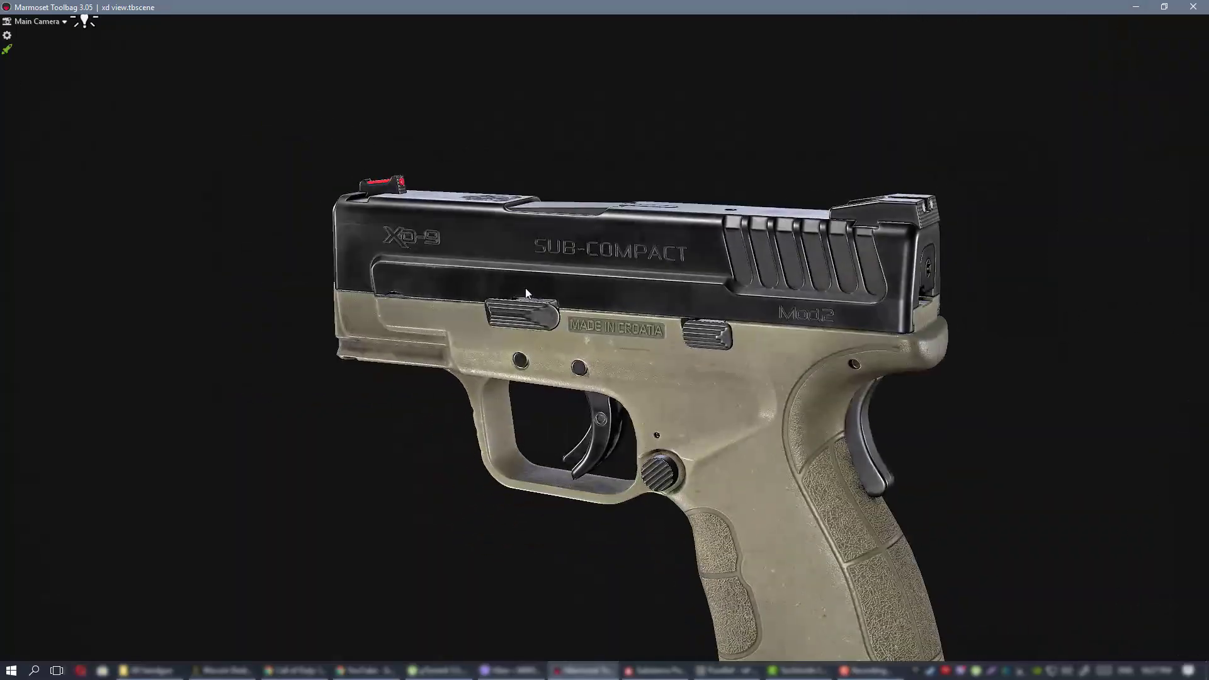
scroll(526, 292, "down", 2)
Switch back to Substance Painter and hide the gloss big spots layer.
left_click(655, 670)
mouse_move(616, 314)
left_mouse_down("alt")
mouse_move(685, 282)
mouse_move(556, 197)
mouse_move(617, 294)
mouse_move(649, 273)
mouse_move(624, 255)
left_mouse_up("alt")
scroll(561, 198, "up", 3)
scroll(641, 267, "down", 2)
scroll(1080, 186, "down", 5)
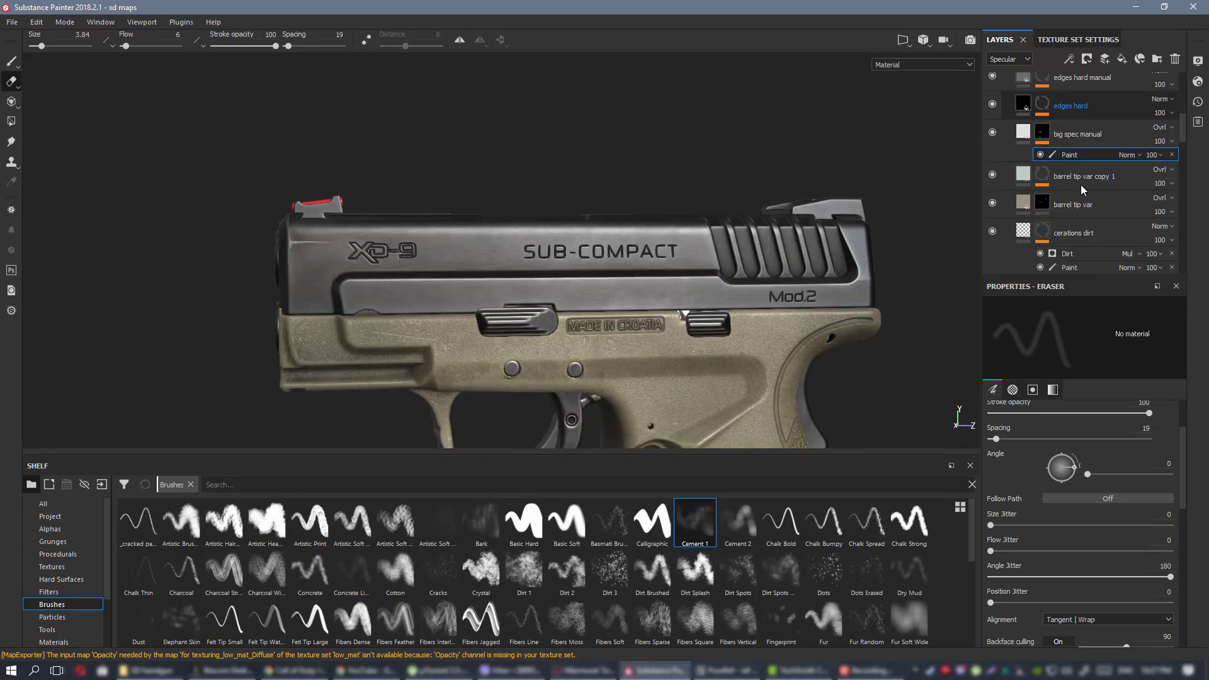
scroll(1080, 184, "down", 2)
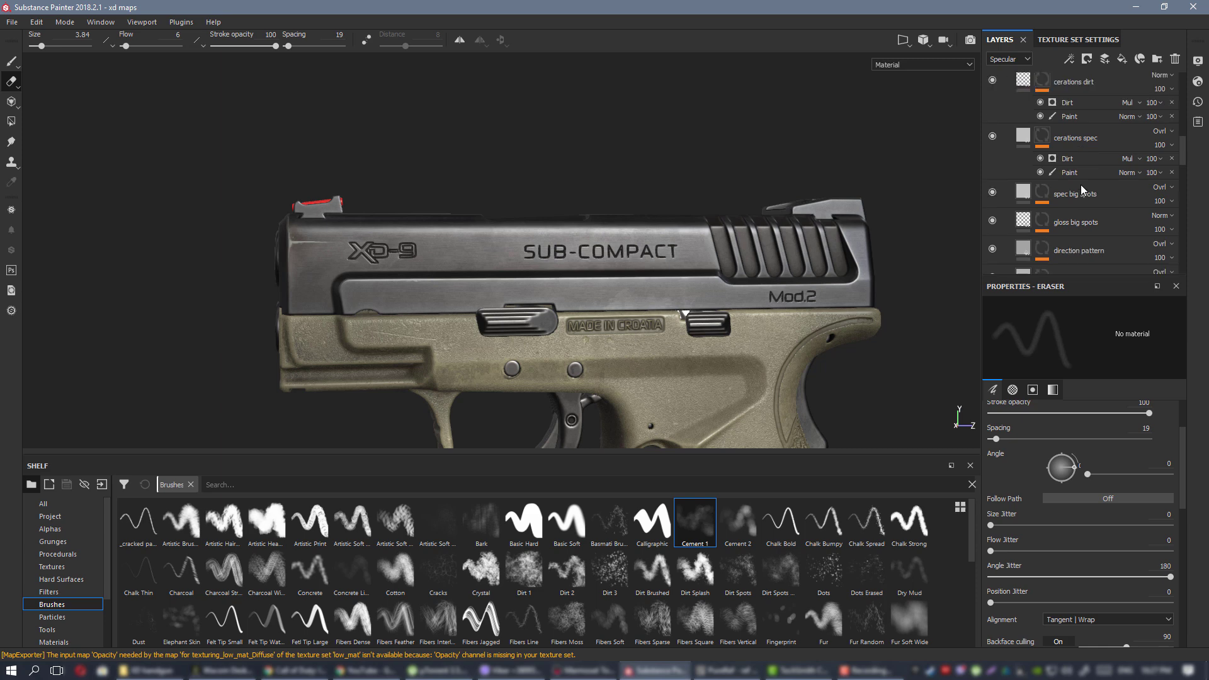
scroll(1080, 184, "down", 5)
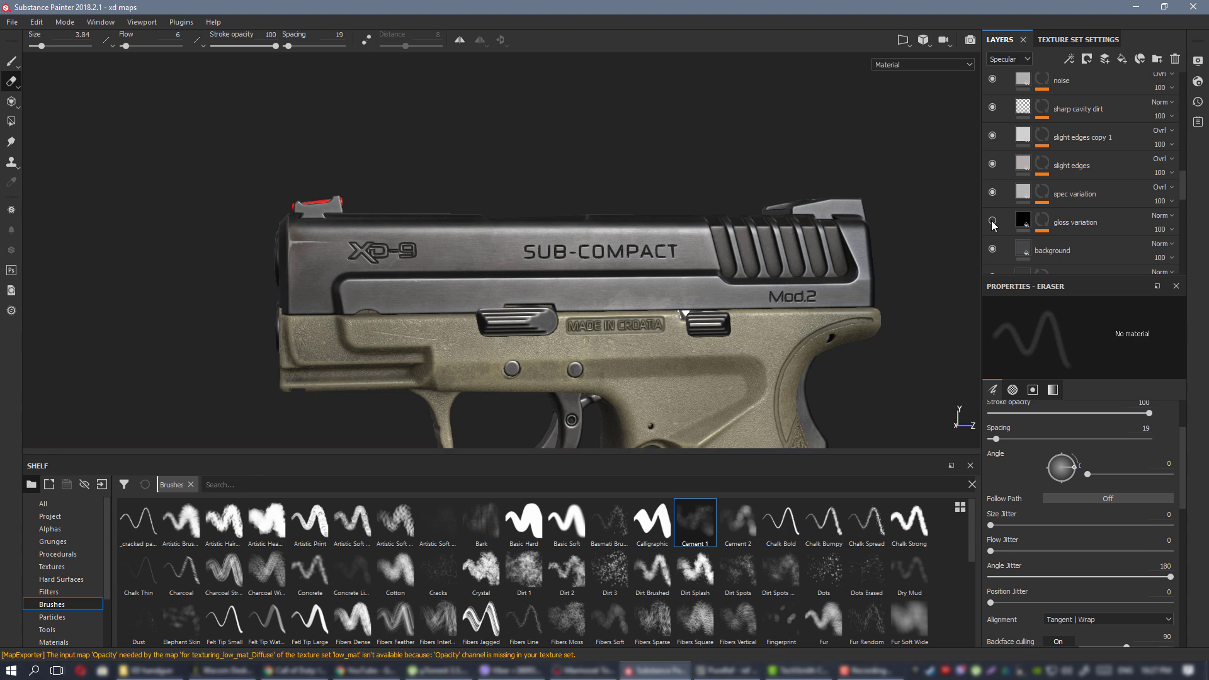
scroll(1065, 216, "up", 5)
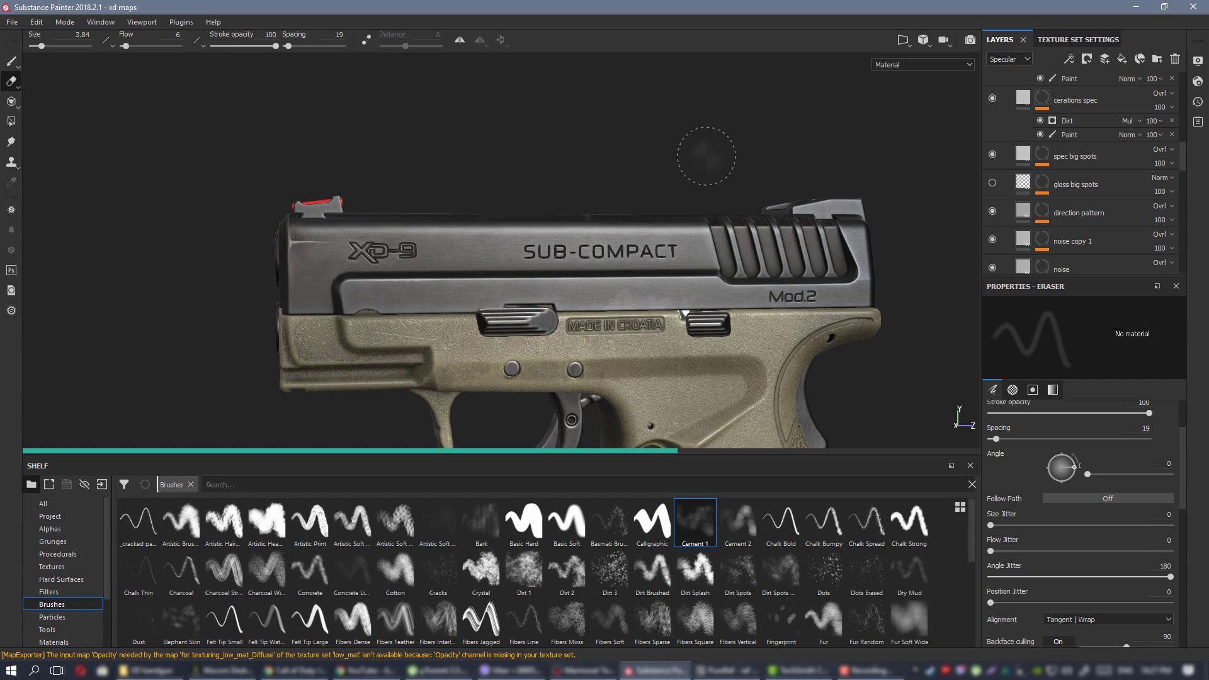
Export the low_mat texture set as 16-bit PNG maps with the PBR SpecGloss preset to the handgun maps folder.
mouse_move(567, 299)
left_mouse_down("alt")
mouse_move(567, 327)
mouse_move(560, 299)
mouse_move(554, 327)
mouse_move(545, 296)
left_mouse_up("alt")
key("ctrl+shift+e")
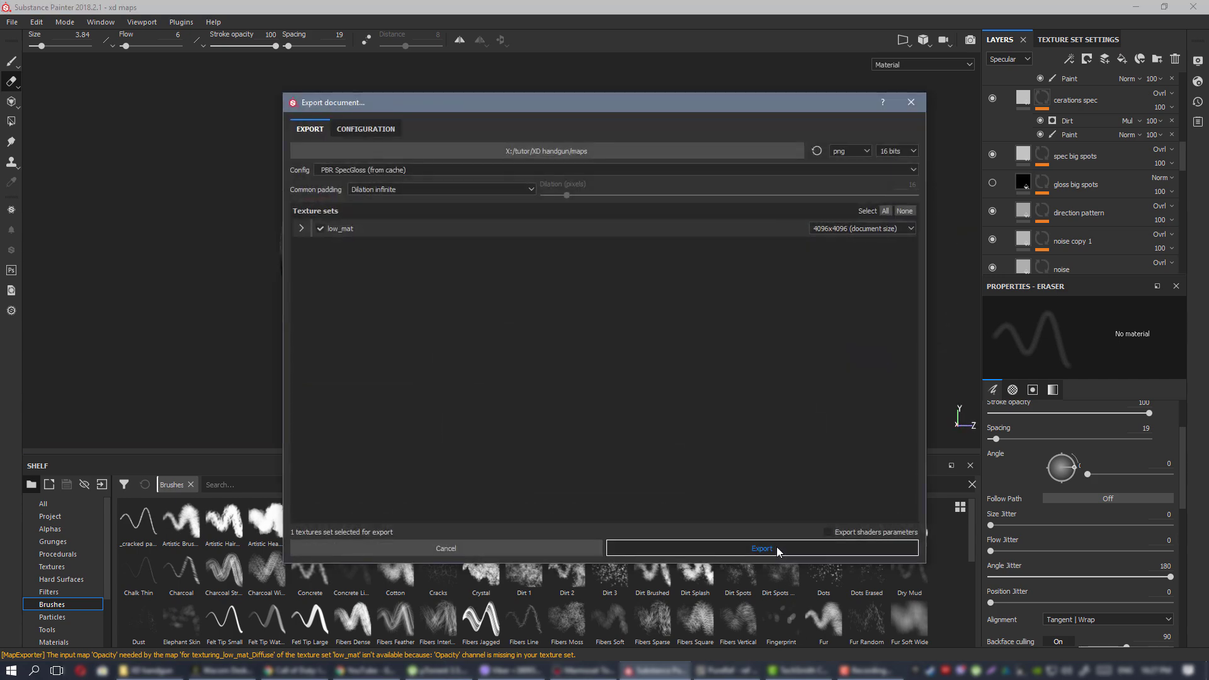
left_click(776, 547)
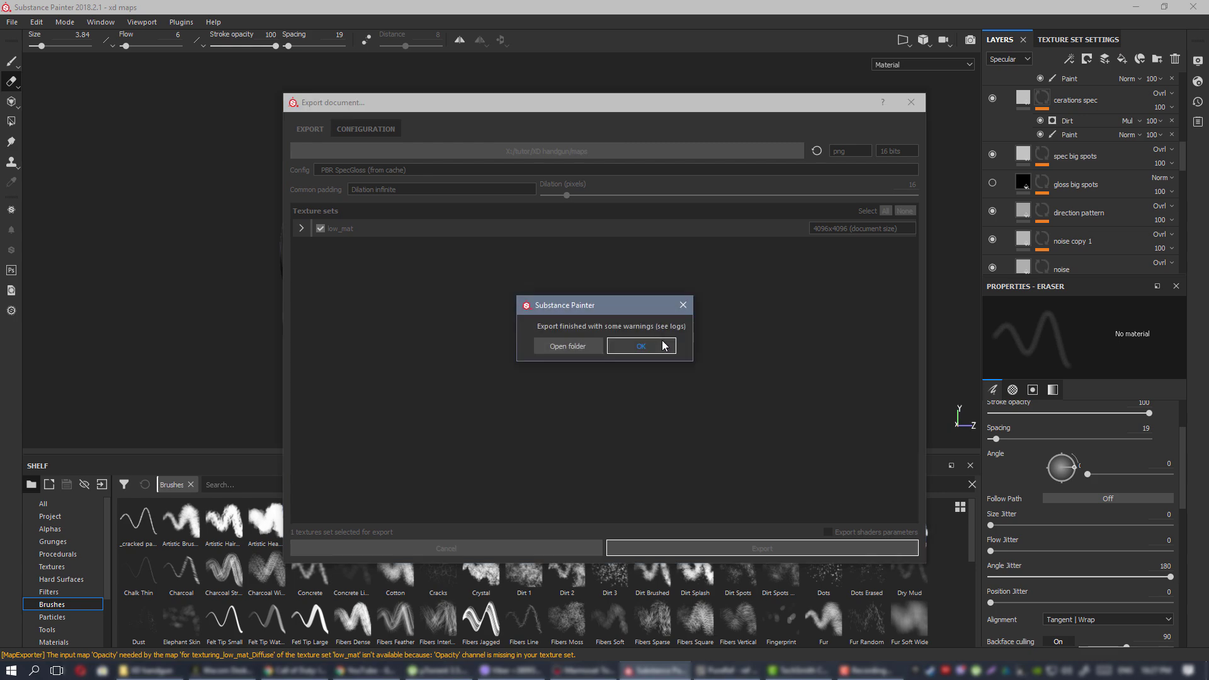
left_click(664, 346)
Switch to Marmoset Toolbag and examine the updated slide textures up close, then as part of the whole pistol.
key("alt+Tab")
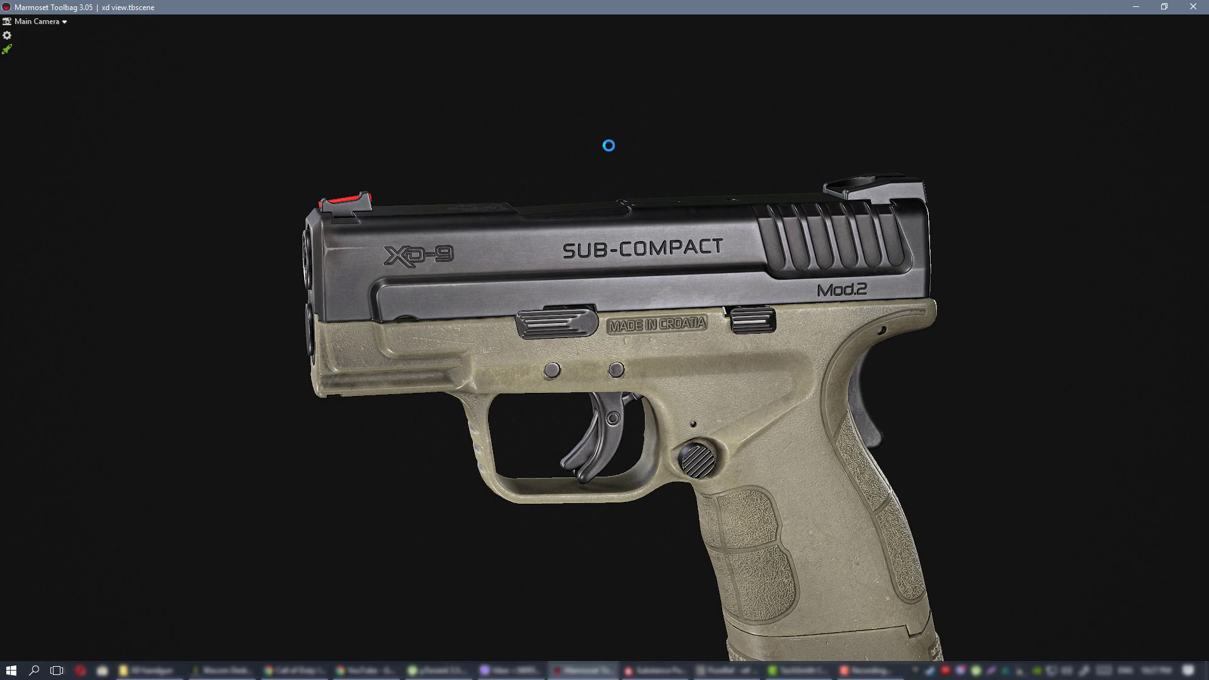
left_click_drag(644, 172, 568, 201, "alt")
right_click_drag(567, 202, 576, 268, "alt")
left_click_drag(576, 267, 613, 201, "alt")
right_click_drag(613, 204, 661, 226, "alt")
left_click_drag(661, 226, 665, 289, "alt")
scroll(643, 243, "down", 3)
left_click_drag(642, 243, 284, 309, "alt")
scroll(579, 338, "down", 2)
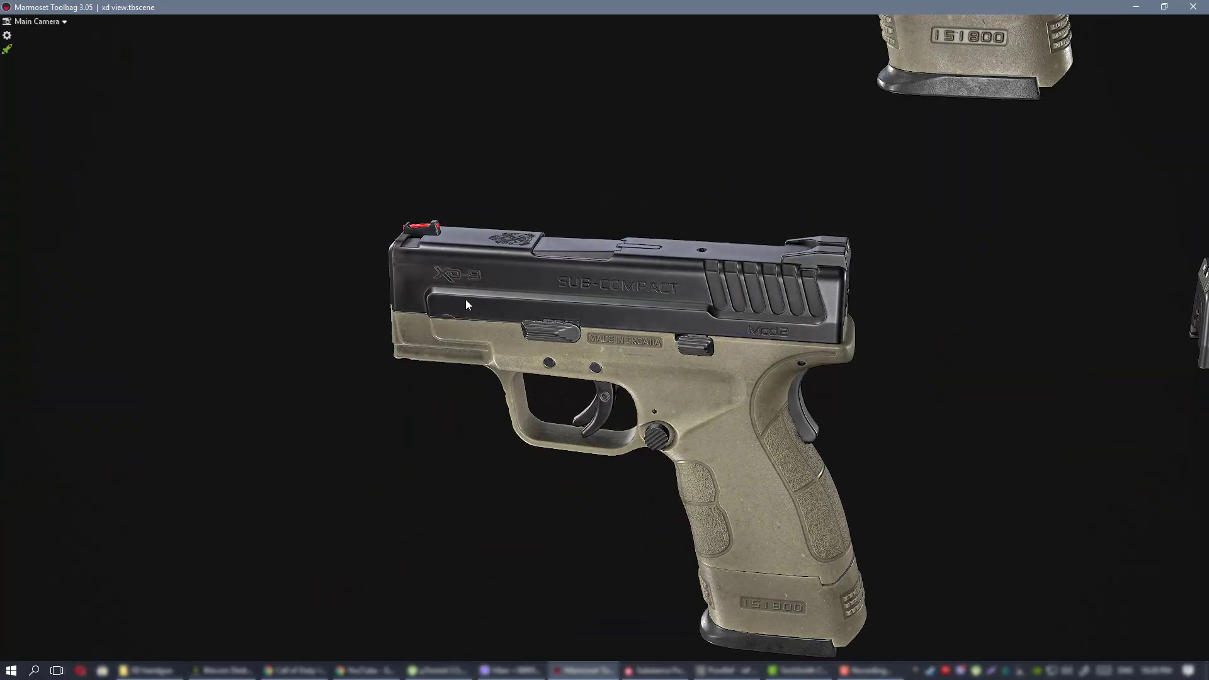
Examine the whole pistol in the render from the side and from the front at a slight downward angle.
scroll(594, 335, "up", 3)
left_click_drag(594, 335, 572, 247, "alt")
scroll(610, 333, "down", 1)
scroll(558, 328, "down", 1)
right_click_drag(572, 243, 670, 331, "alt")
mouse_move(671, 330)
left_mouse_down("alt")
mouse_move(643, 306)
mouse_move(652, 317)
left_mouse_up("alt")
right_click_drag(651, 317, 598, 313, "alt")
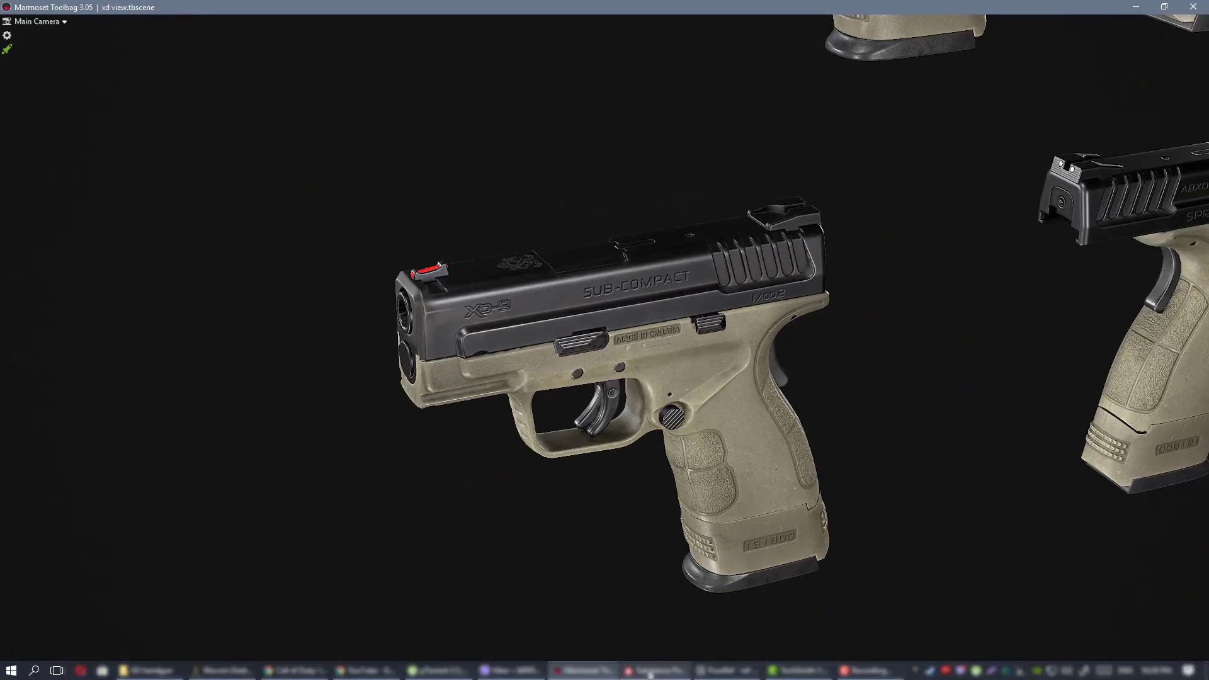
Switch back to Substance Painter, make the gloss big spots layer visible and display the Glossiness channel.
left_click(650, 673)
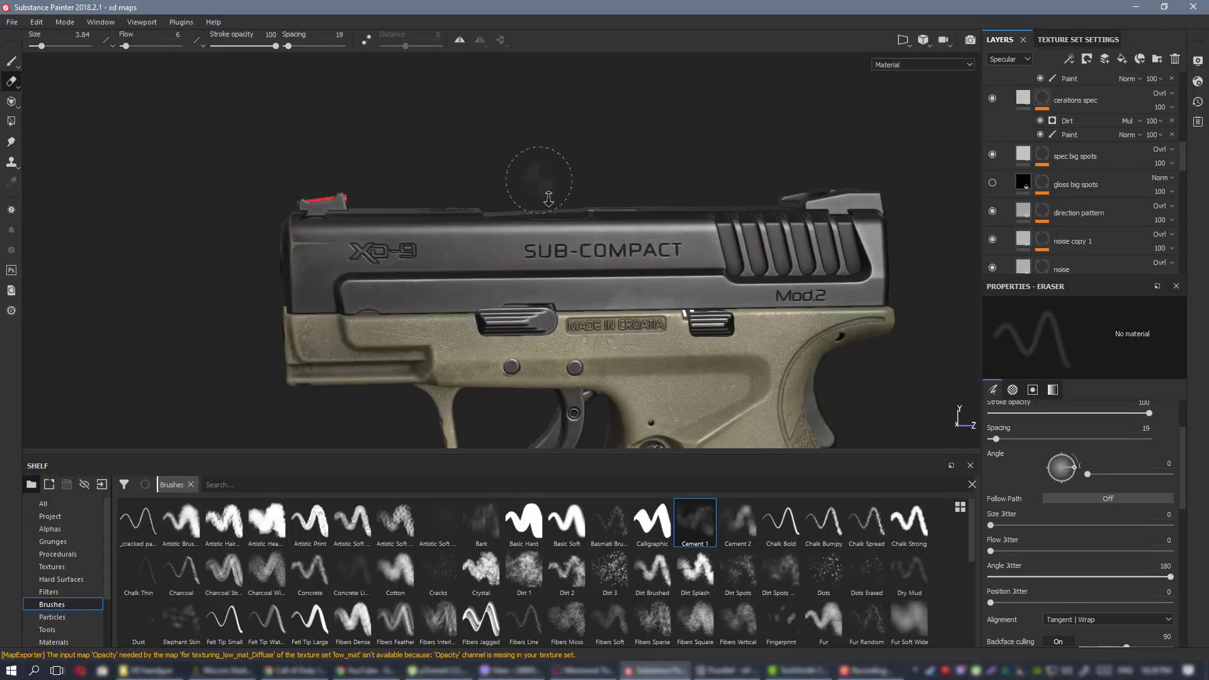
scroll(819, 258, "up", 5)
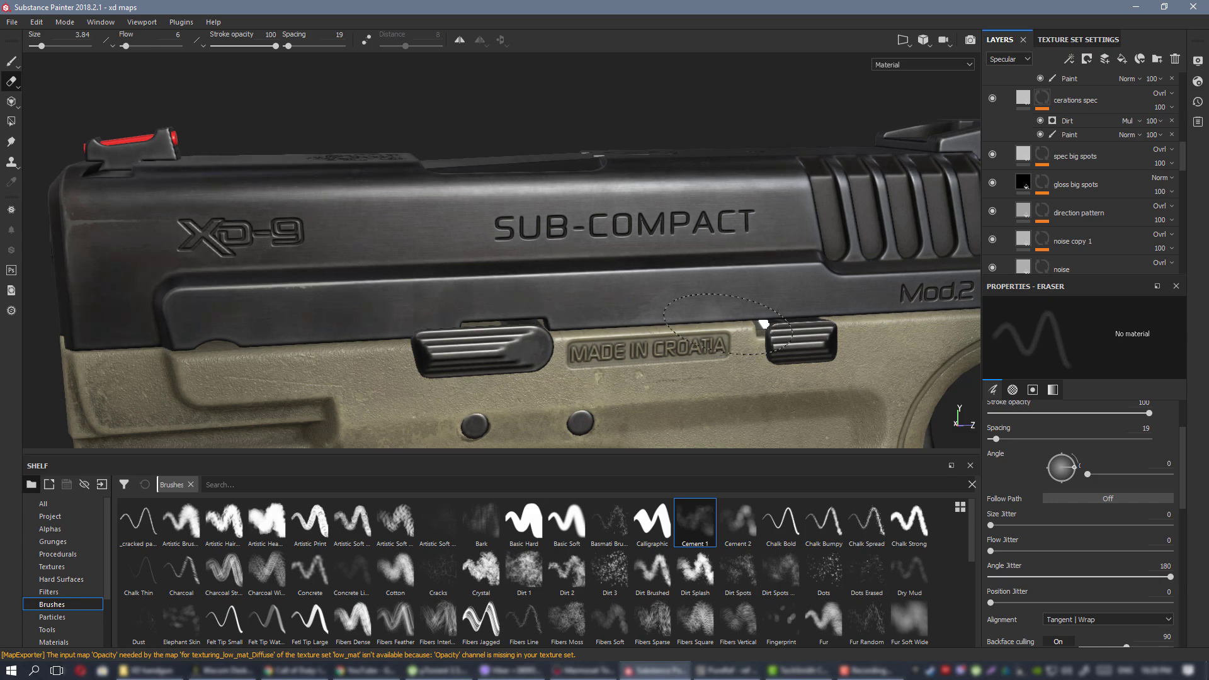
right_click_drag(728, 324, 636, 277, "alt")
left_click_drag(636, 276, 590, 227, "alt")
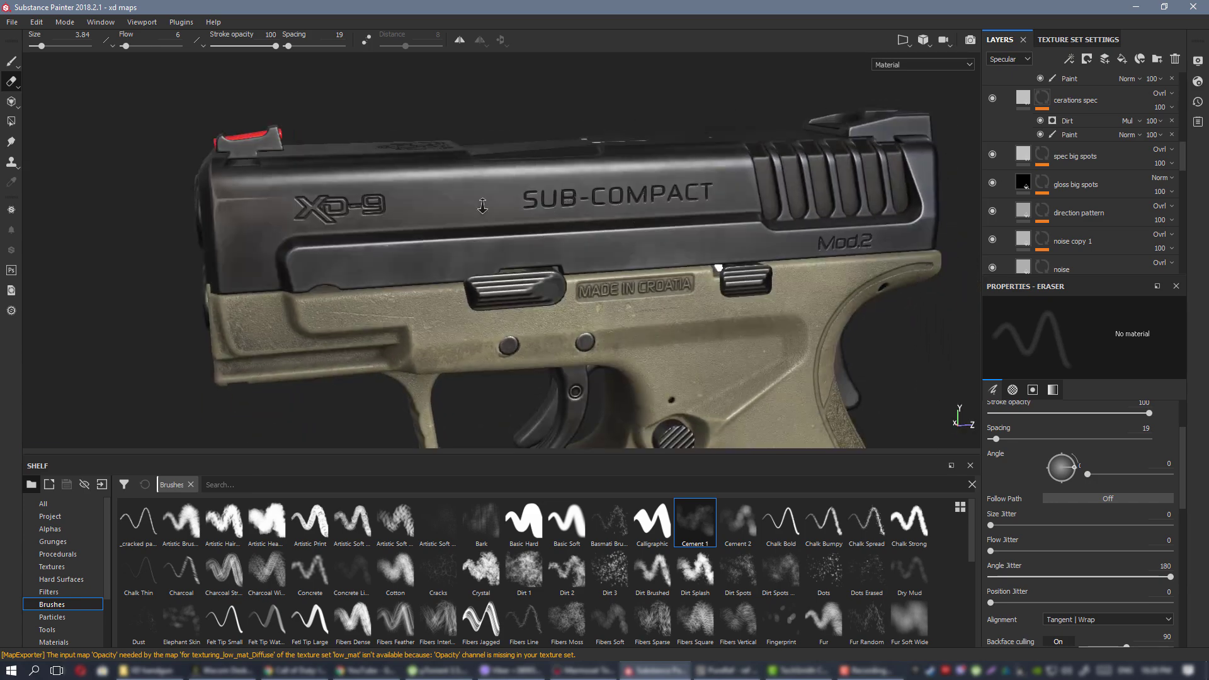
key("c")
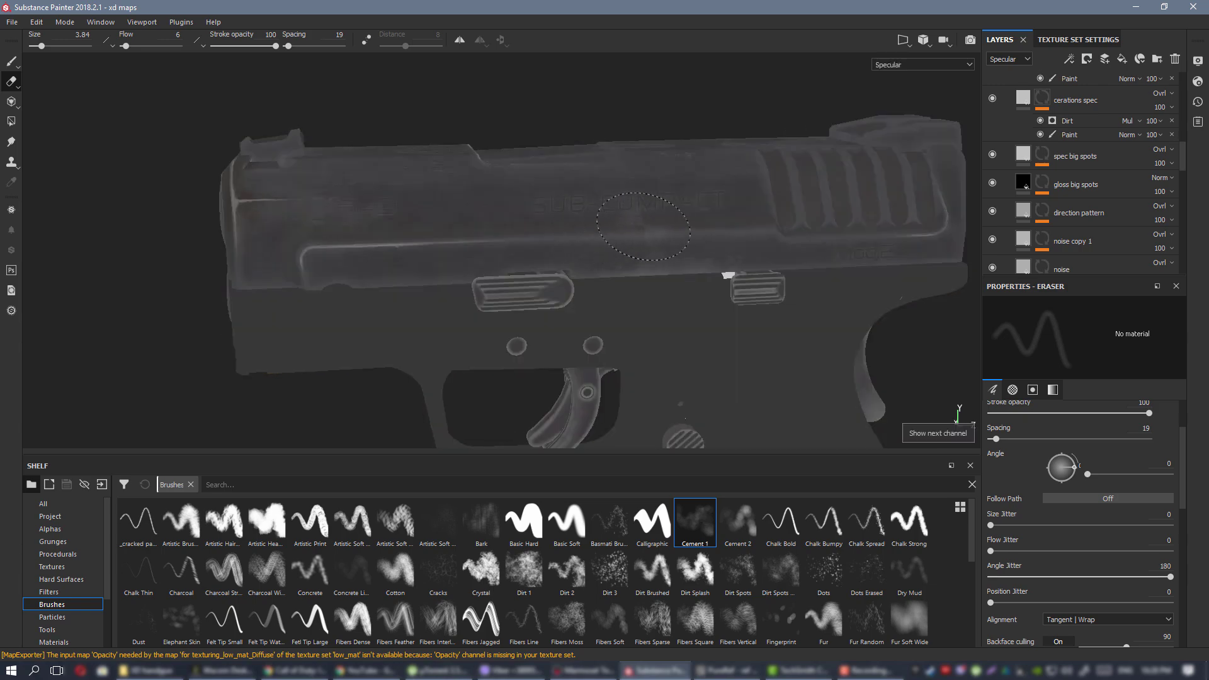
key("c")
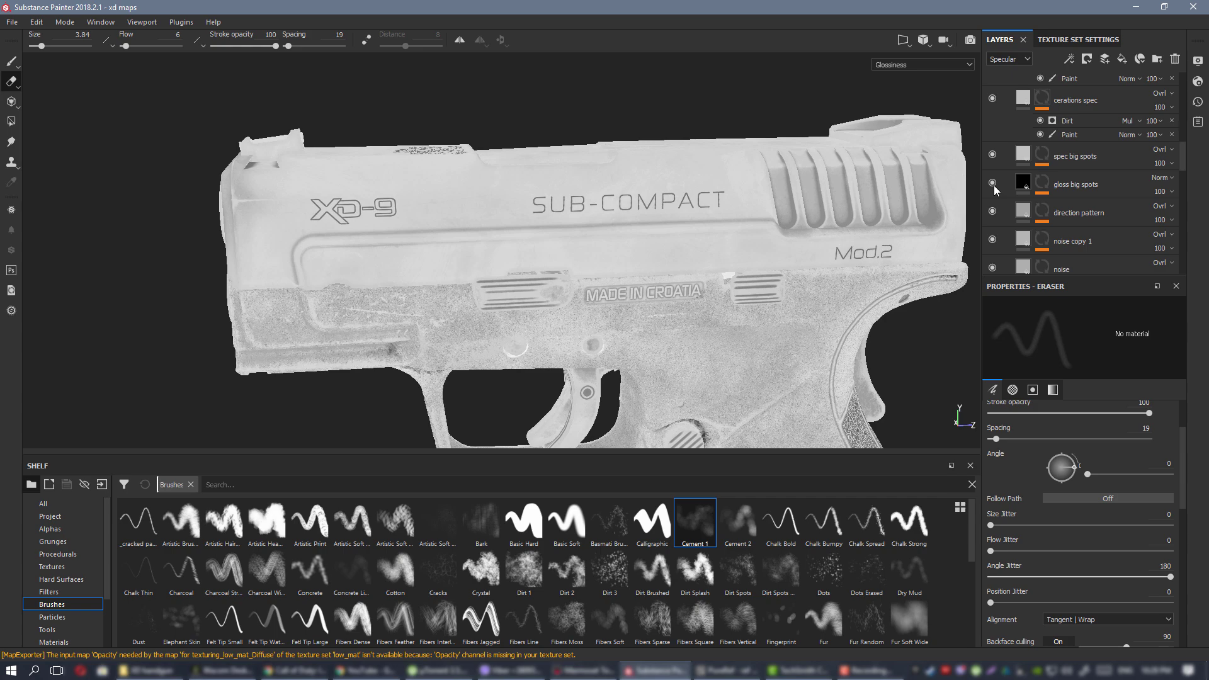
Inspect the mask of the gloss big spots layer on the pistol.
left_click(1045, 185)
left_click(1050, 183, "alt")
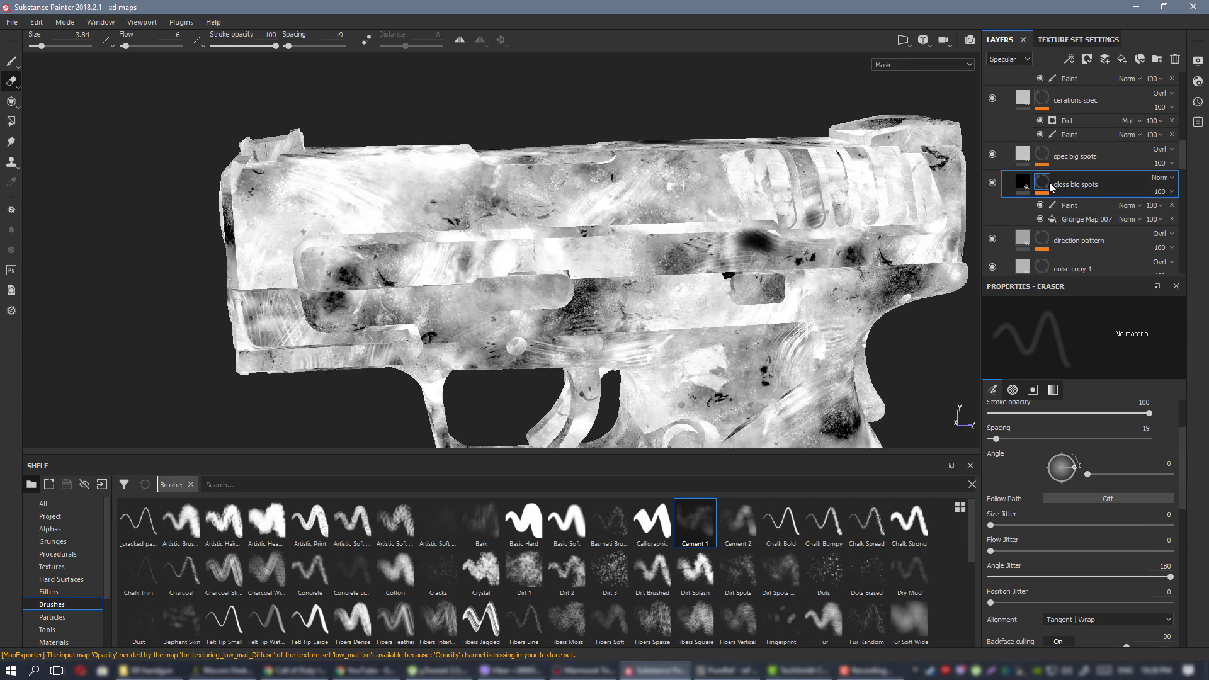
right_click(1046, 180)
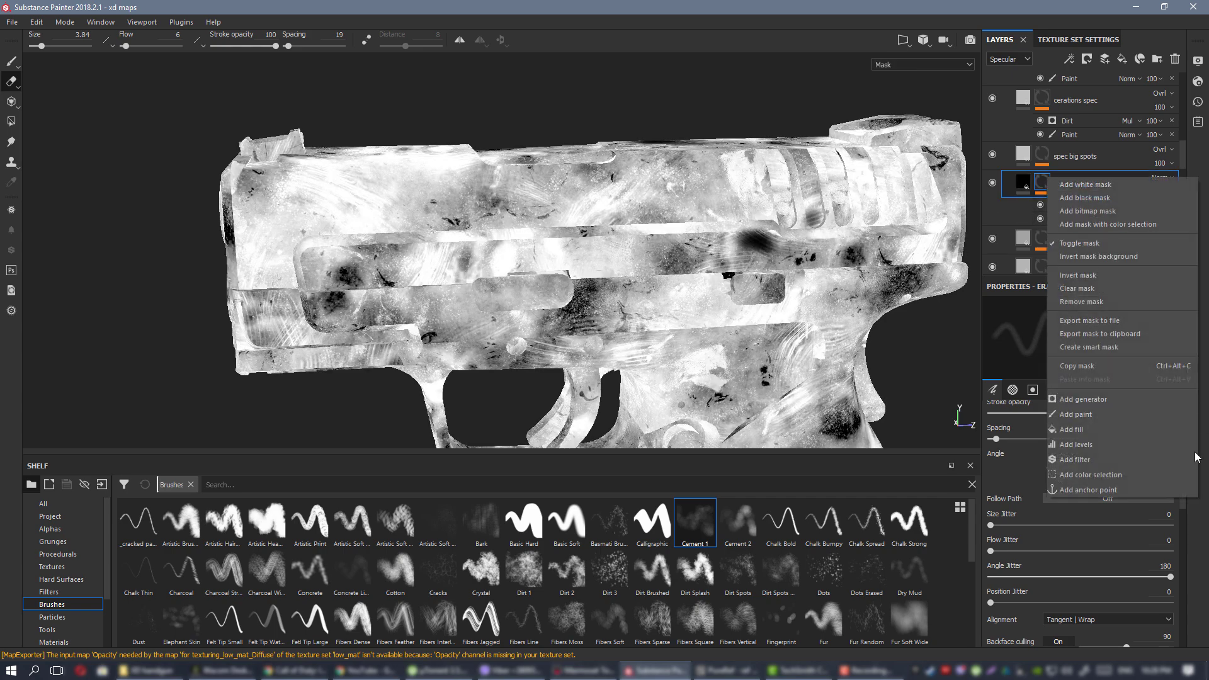
left_click(1046, 184)
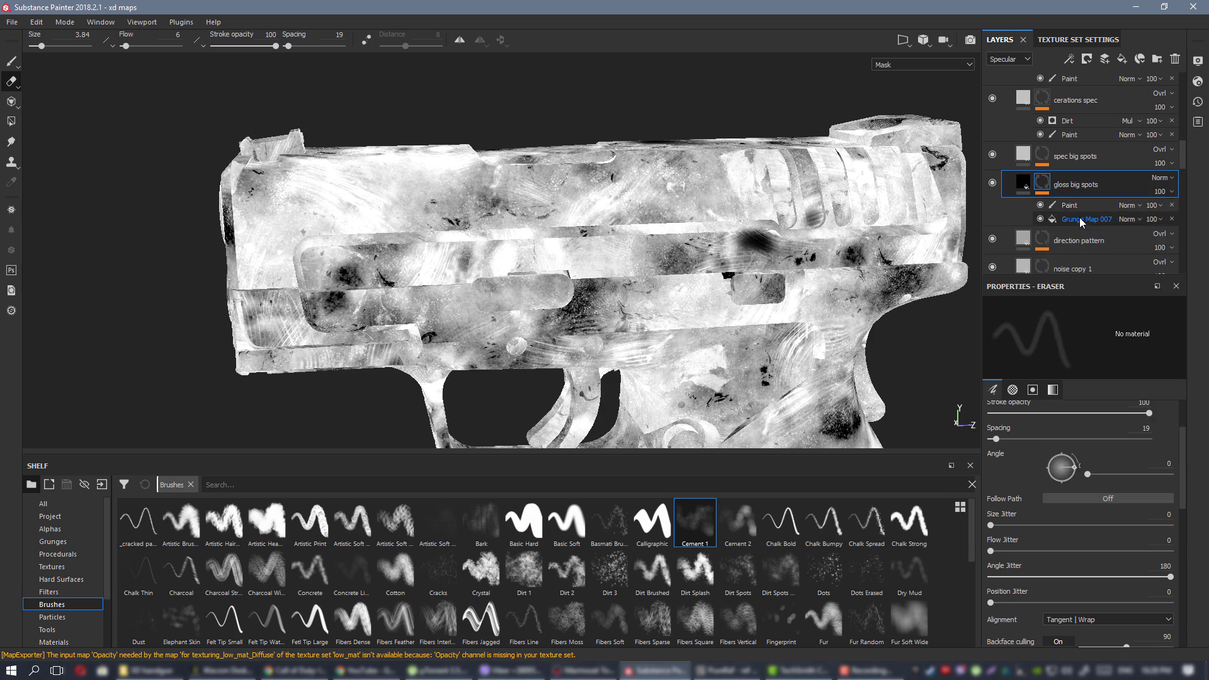
Set the gloss big spots layer's blending mode to Overlay.
left_click(1022, 182)
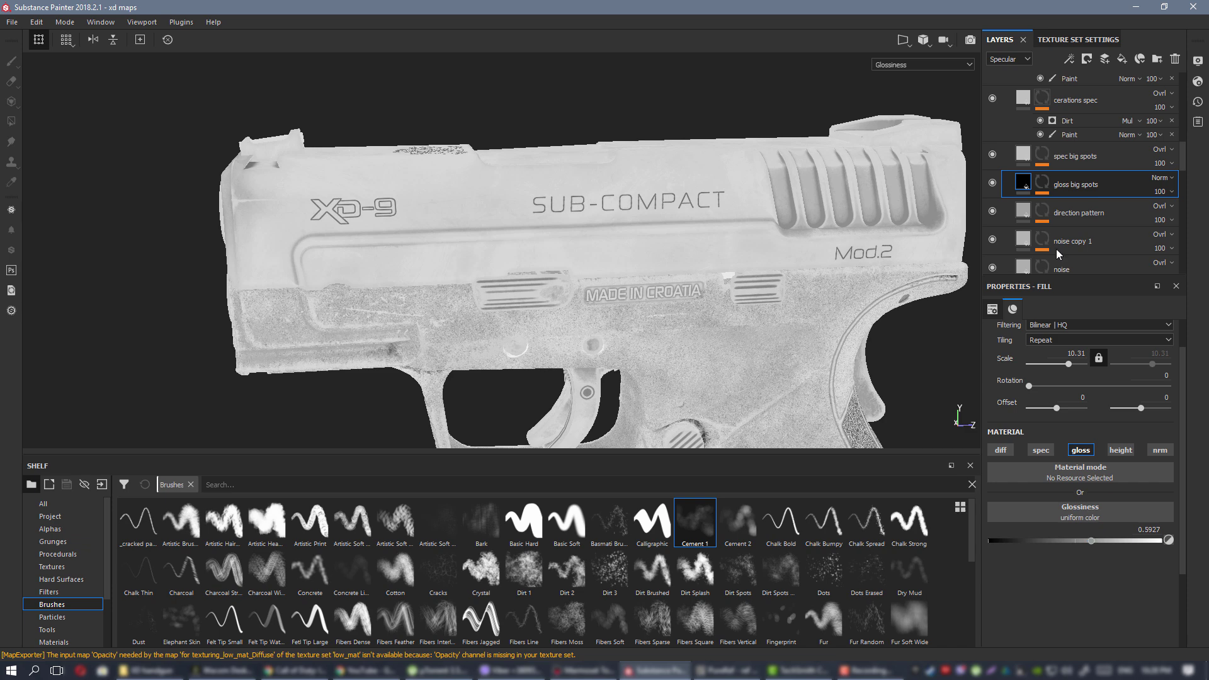
left_click(1166, 177)
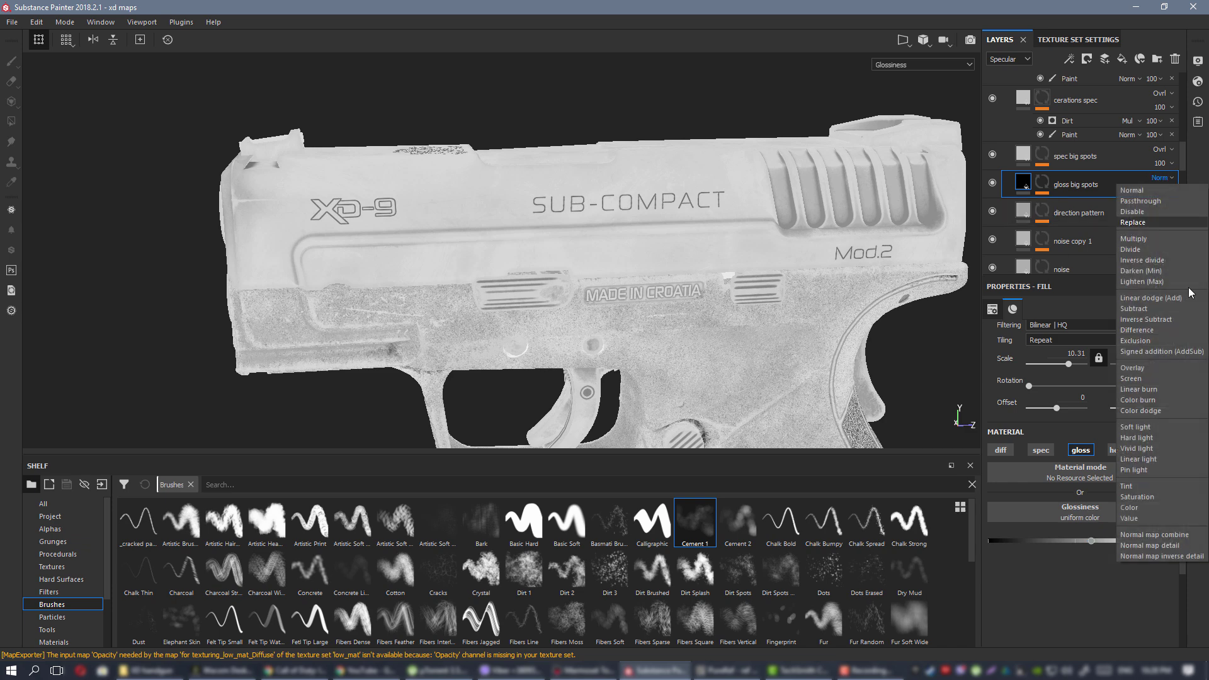
left_click(1149, 367)
Set the gloss big spots fill's glossiness to about 0.5527, comparing the material view with the layer hidden and shown.
scroll(501, 208, "up", 1)
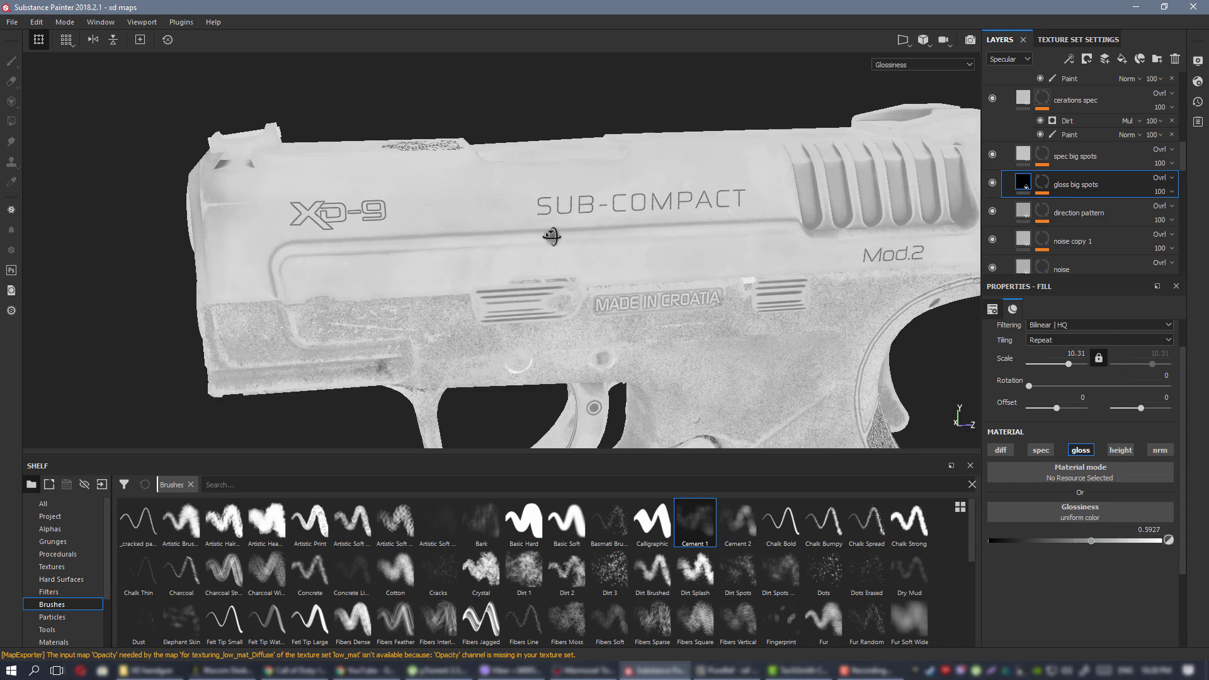
left_click_drag(1090, 540, 1063, 541)
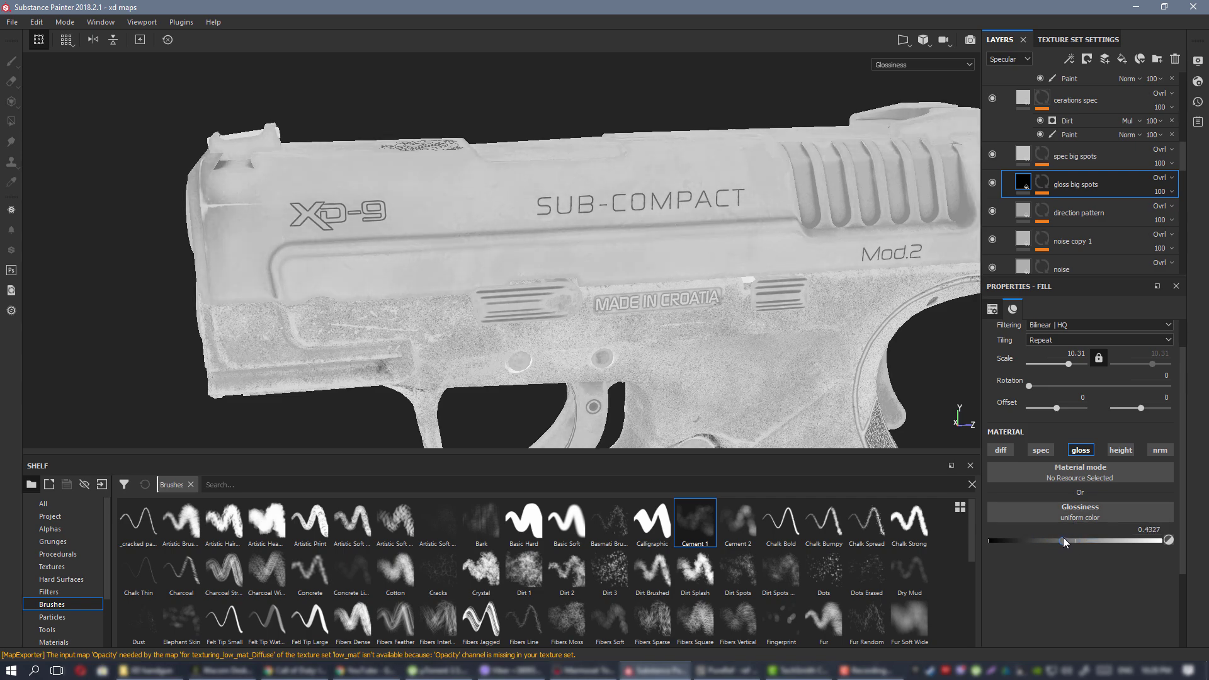
key("m")
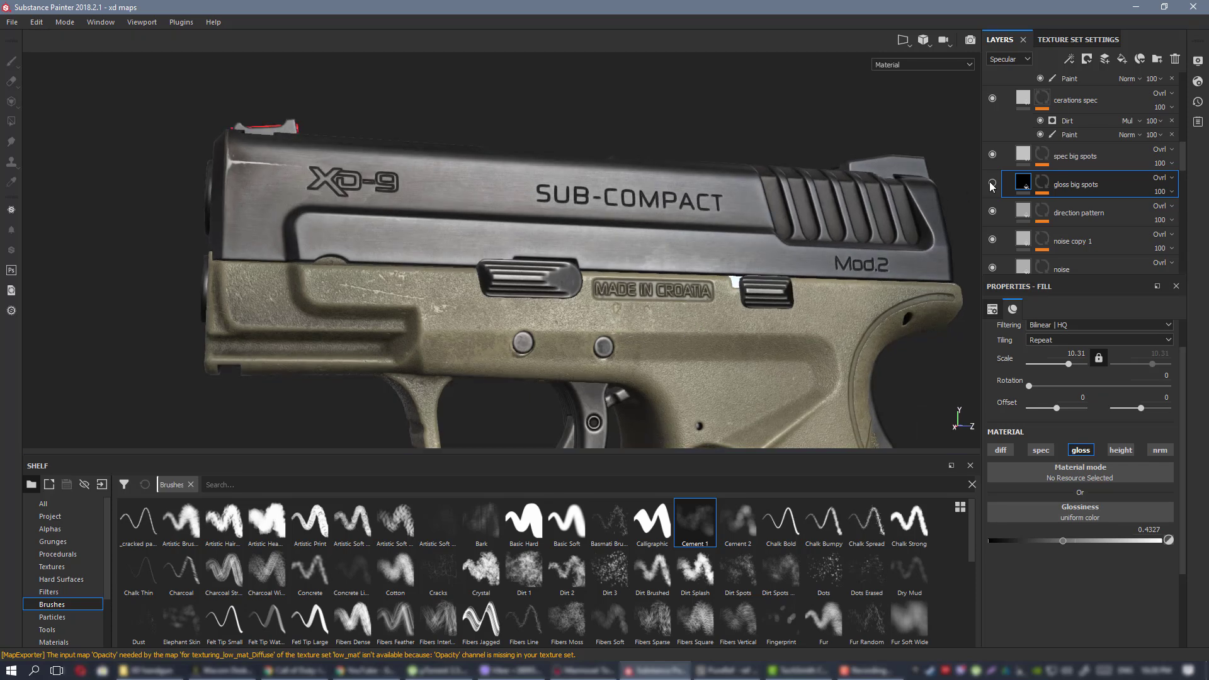
left_click(990, 183)
left_click_drag(1059, 537, 1079, 539)
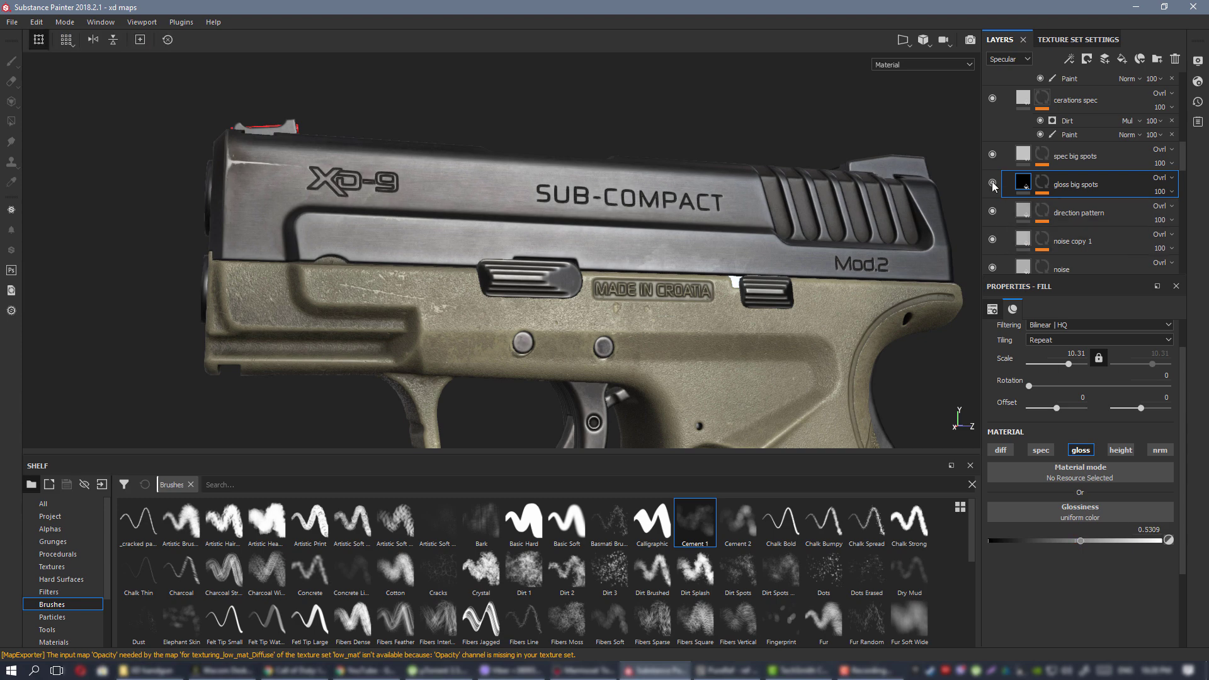
mouse_move(656, 201)
left_mouse_down("alt")
mouse_move(678, 246)
mouse_move(660, 217)
left_mouse_up("alt")
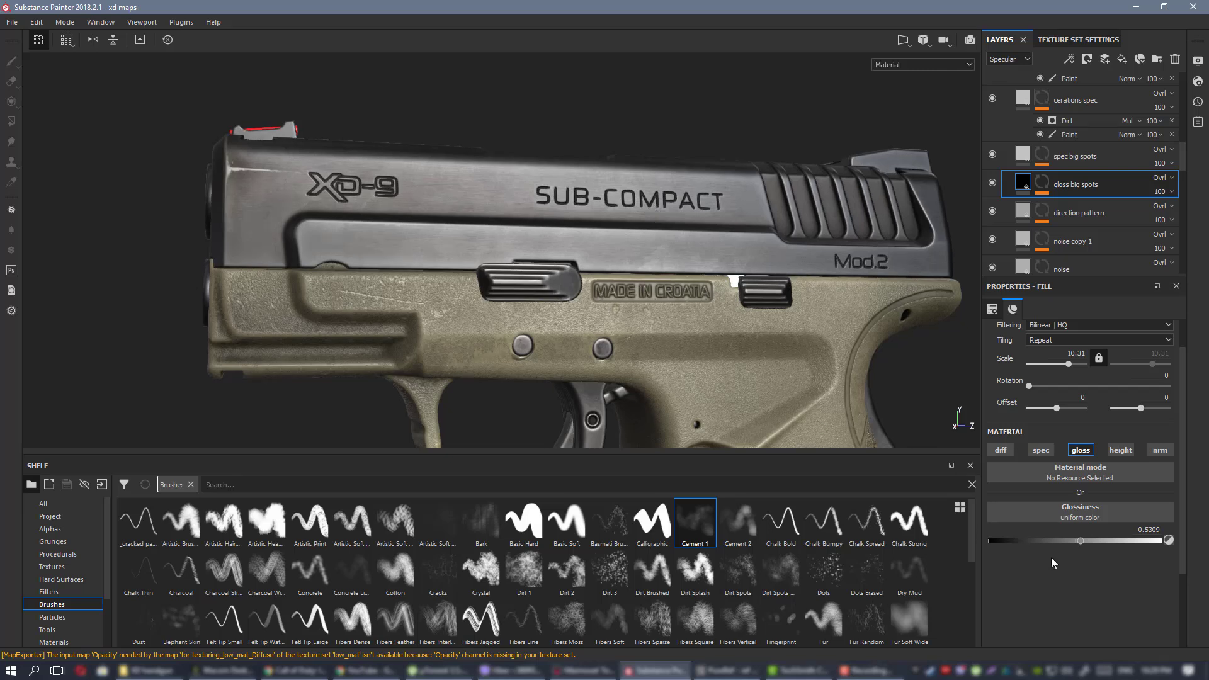
left_click_drag(1082, 542, 1083, 541)
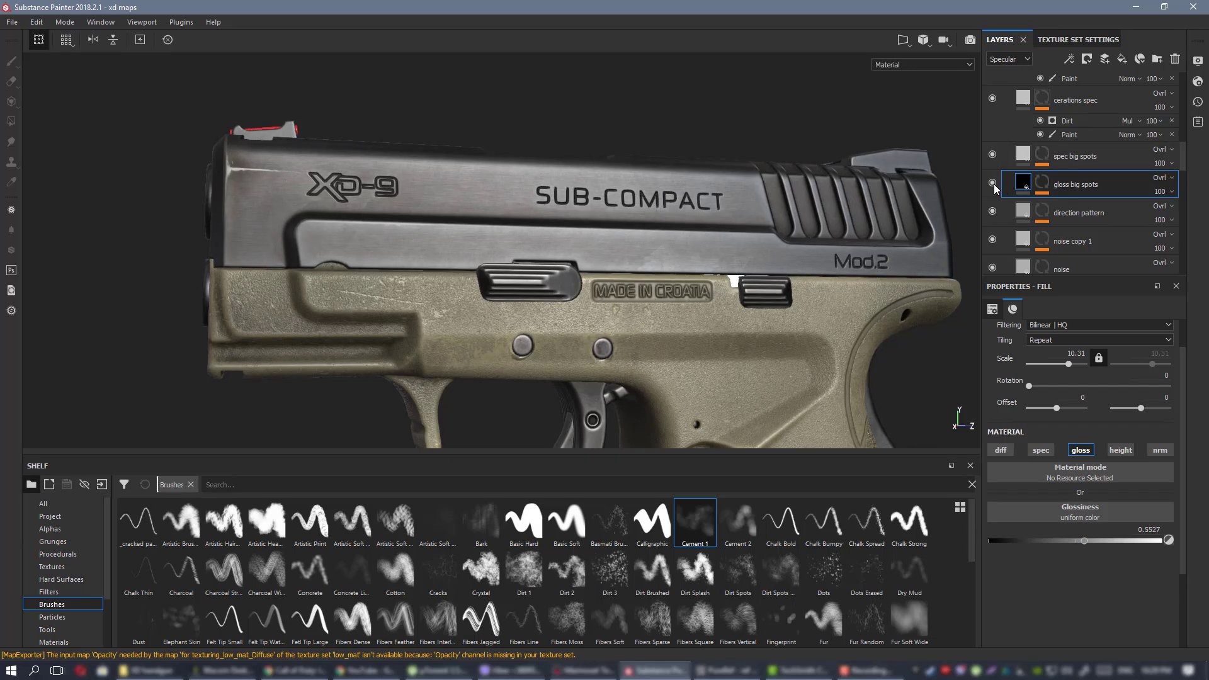
Select the big spec manual layer's fill and open its specular color.
left_click_drag(444, 226, 558, 243, "alt")
scroll(1026, 161, "up", 5)
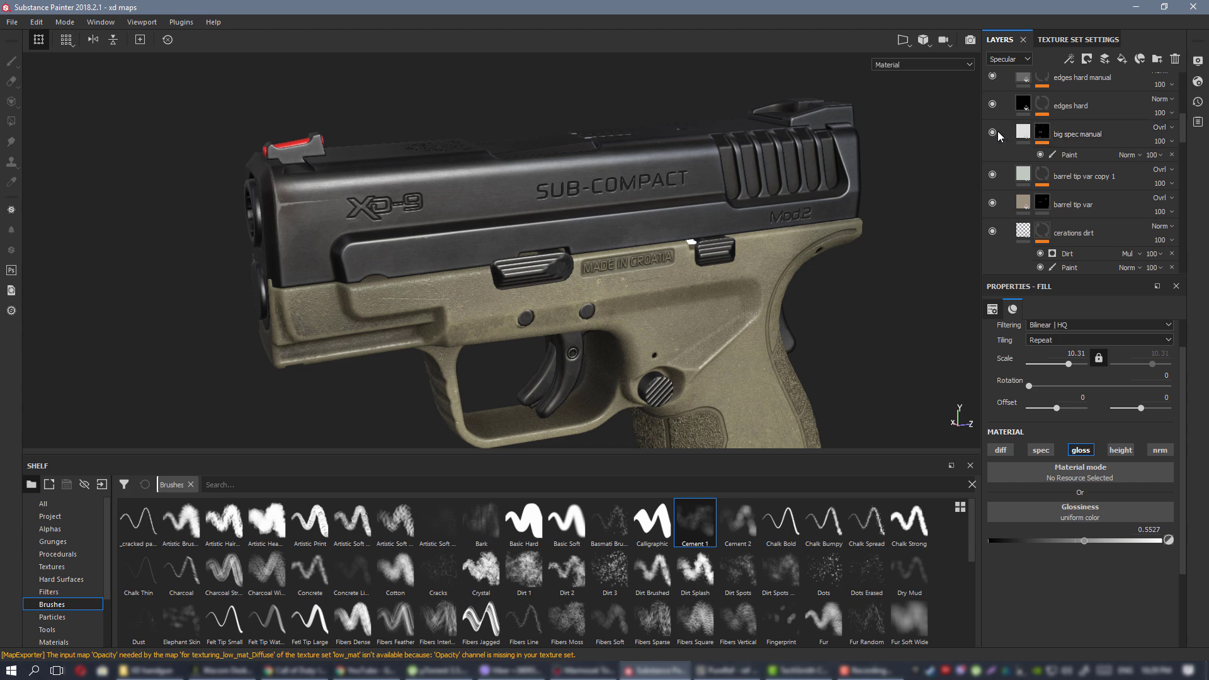
left_click(1020, 133)
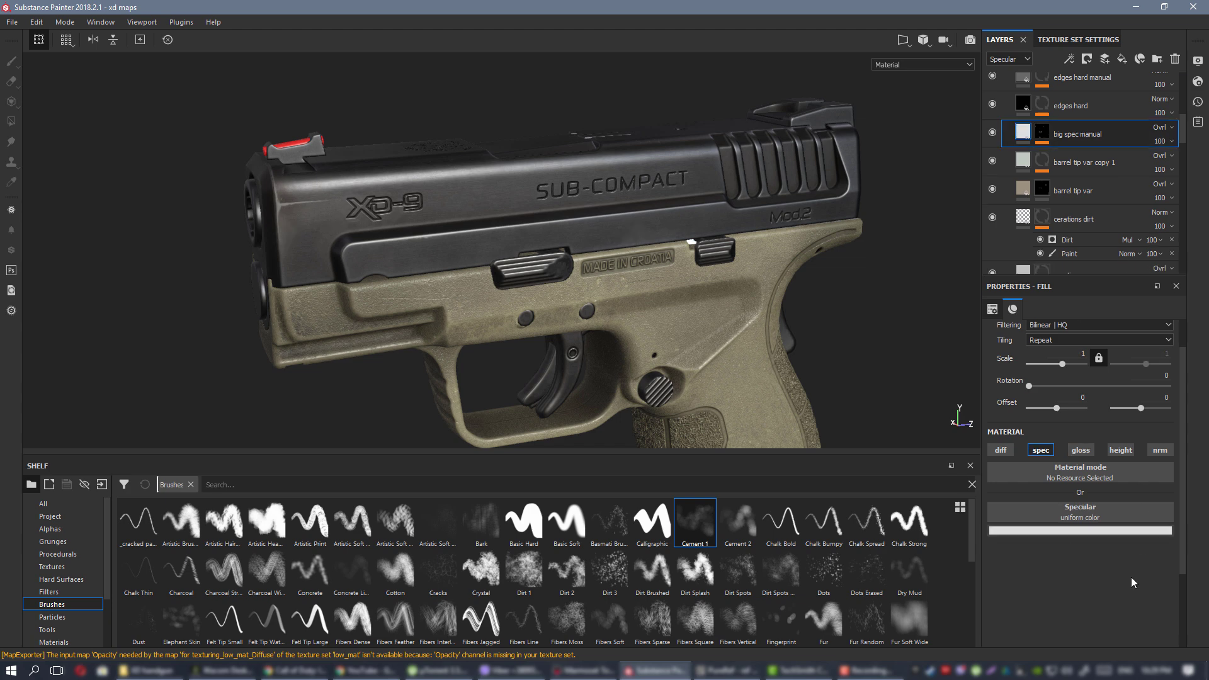
left_click(1102, 540)
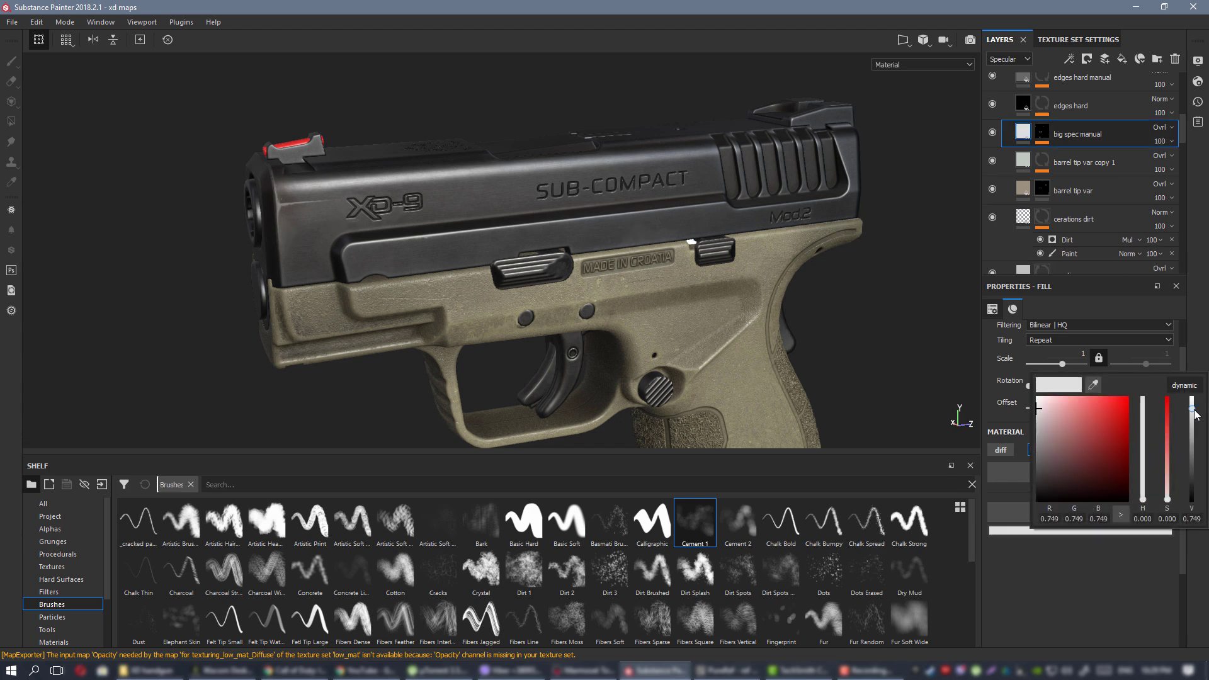
Examine the big spec manual layer's wear on both sides of the slide in the Specular channel.
left_click_drag(714, 386, 609, 358, "alt")
left_click_drag(462, 203, 617, 207, "alt")
key("c")
key("f")
key("c")
key("c")
key("c")
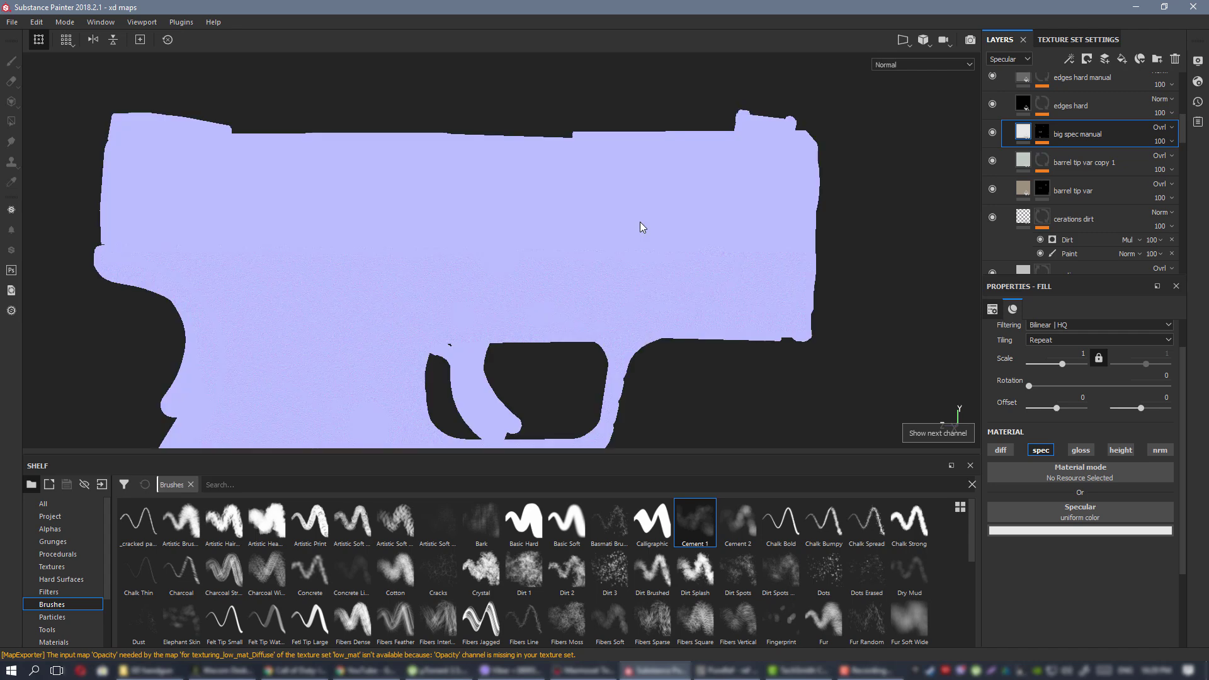
key("c")
key("c")
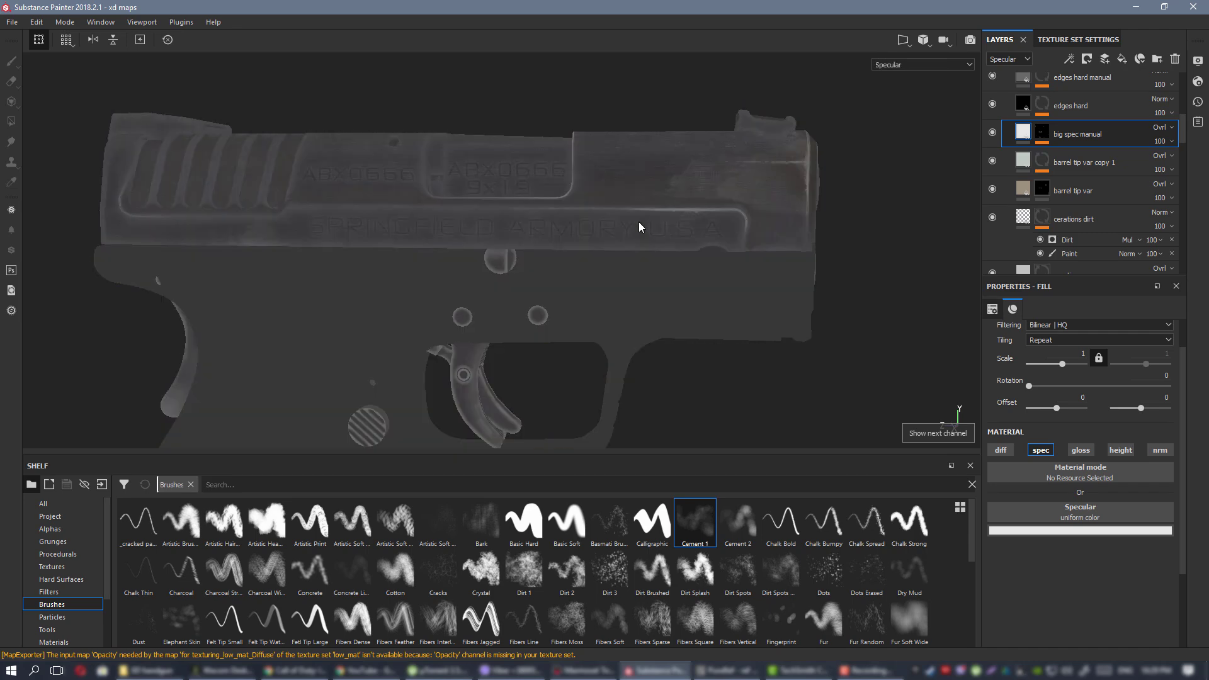
left_click_drag(640, 222, 896, 157, "alt")
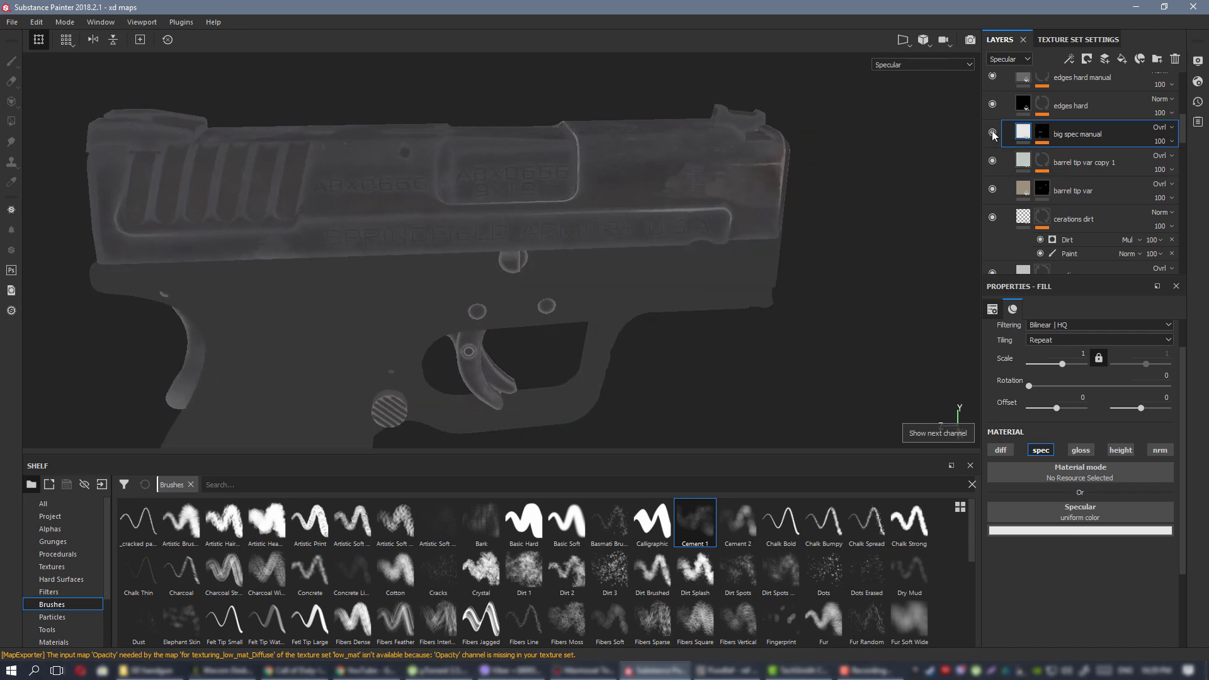
left_click_drag(700, 178, 1084, 169, "alt")
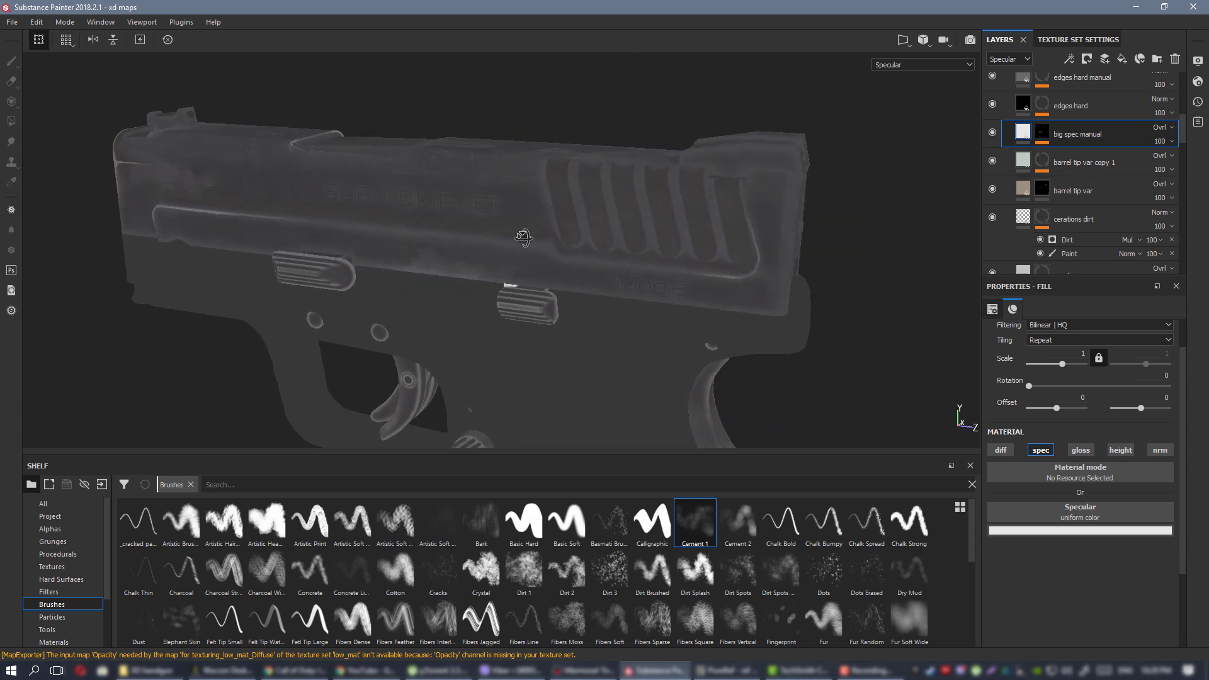
left_click_drag(524, 236, 591, 241, "alt")
Select the paint effect in the big spec manual mask and examine the slide's specular wear from the side and above.
left_click(1045, 133)
left_click(1066, 155)
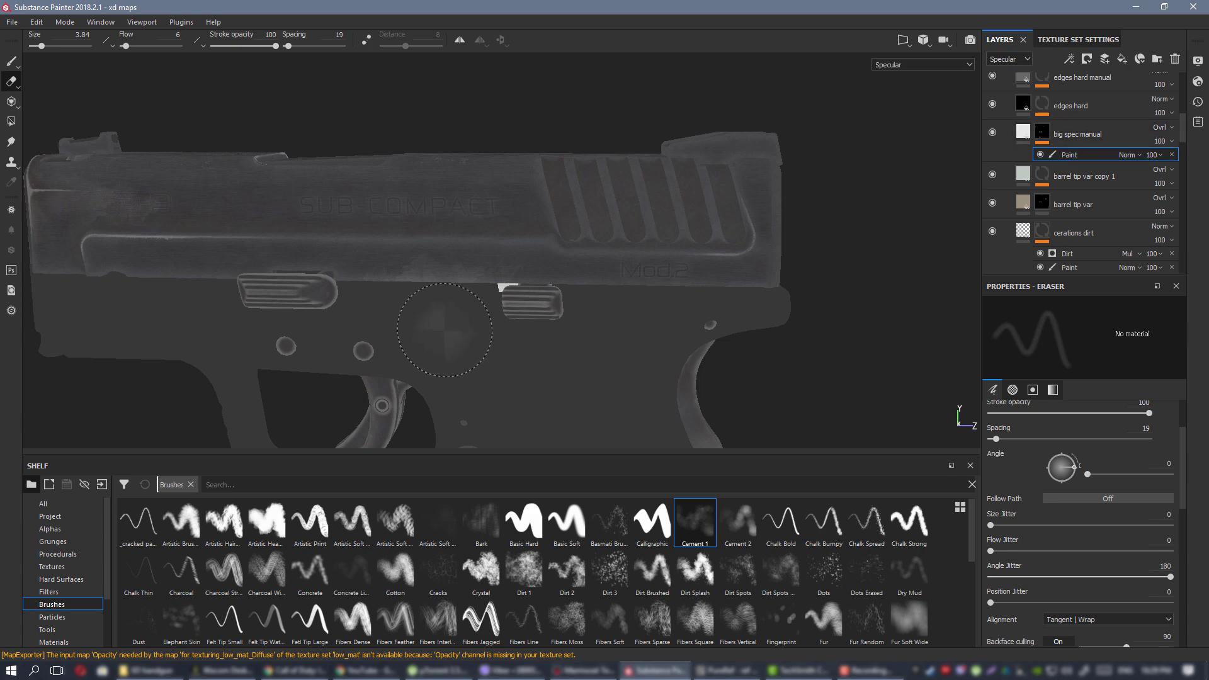
right_click_drag(452, 338, 515, 289, "alt")
left_click_drag(515, 288, 532, 285, "alt")
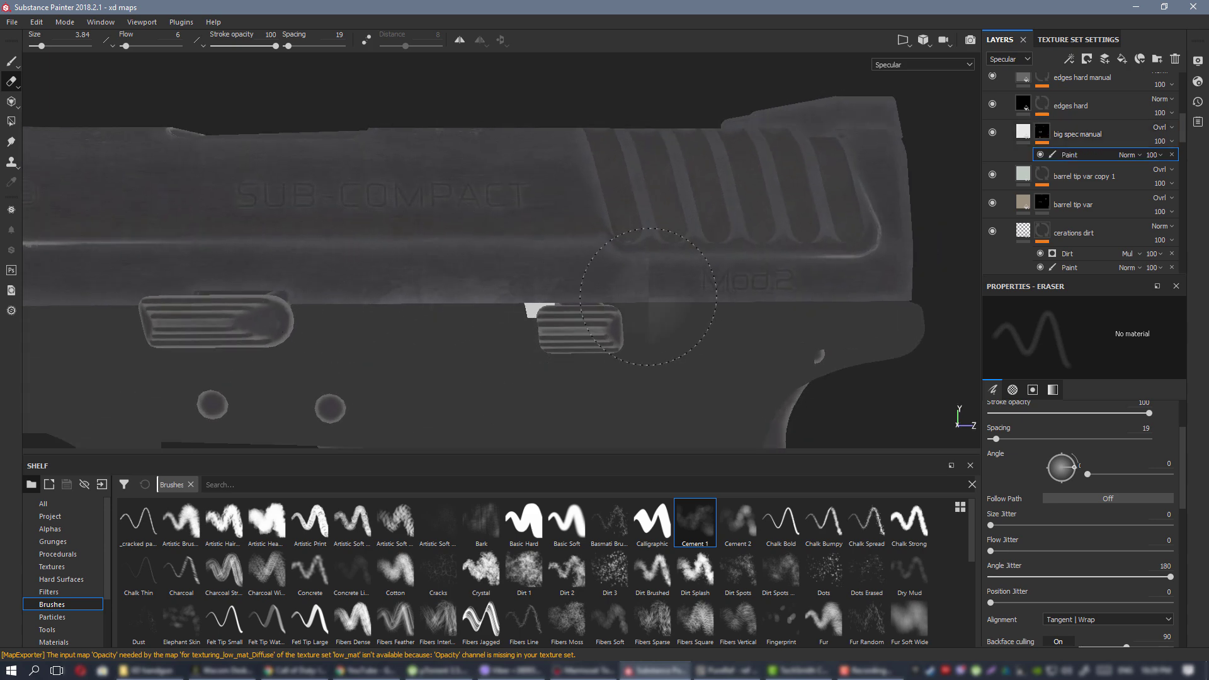
right_click_drag(708, 299, 608, 305, "alt")
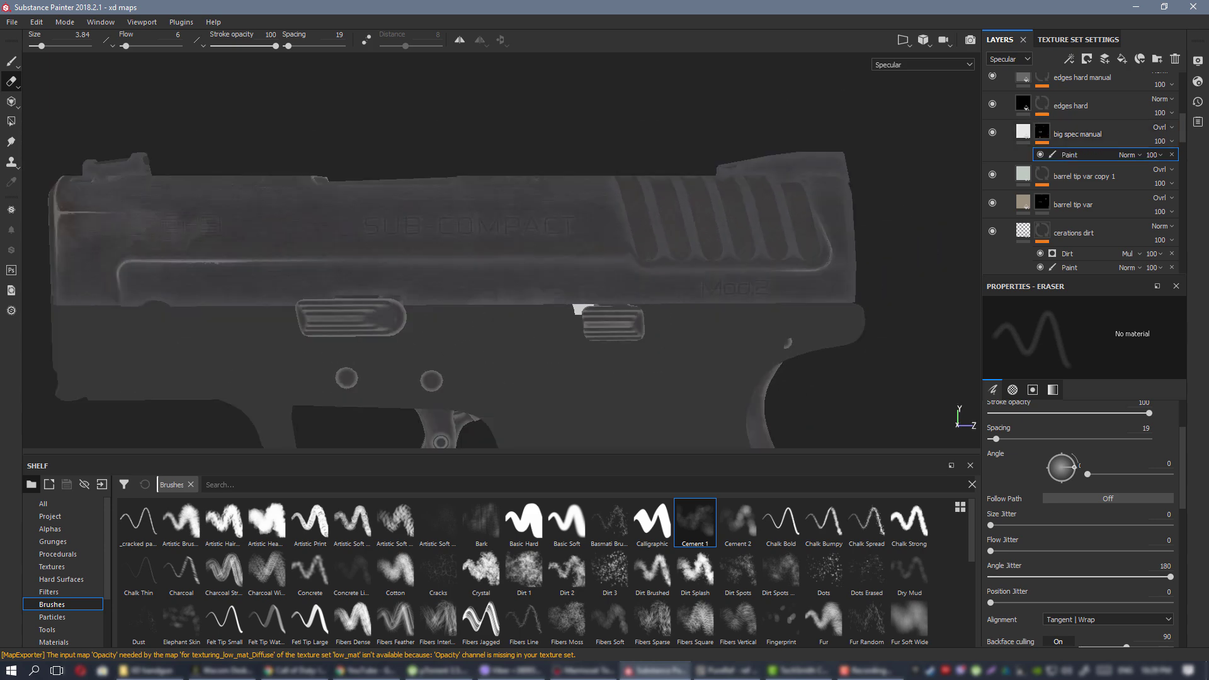
left_click_drag(468, 257, 518, 276, "alt")
mouse_move(526, 216)
left_mouse_down("alt")
mouse_move(471, 188)
mouse_move(772, 183)
mouse_move(841, 170)
left_mouse_up("alt")
right_click_drag(840, 170, 907, 182, "alt")
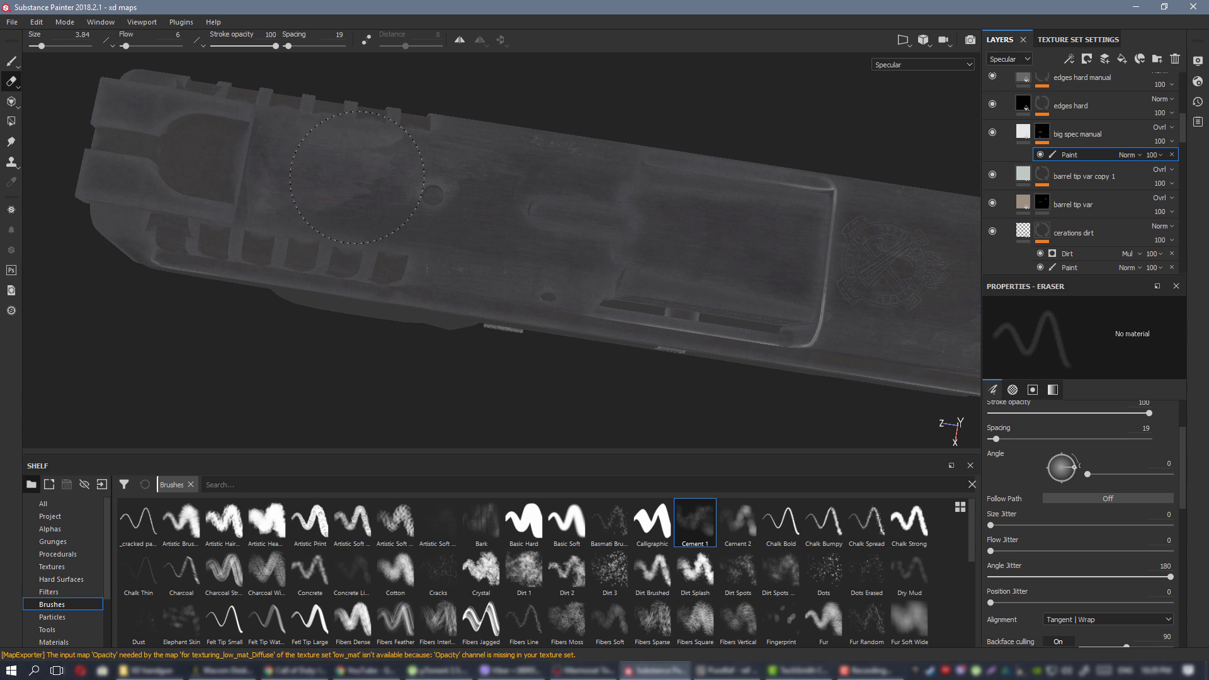
left_click_drag(549, 246, 498, 168, "alt")
mouse_move(412, 264)
left_mouse_down("alt")
mouse_move(612, 210)
mouse_move(569, 217)
left_mouse_up("alt")
In the material view, select the gloss big spots fill and set its glossiness to about 0.56.
key("m")
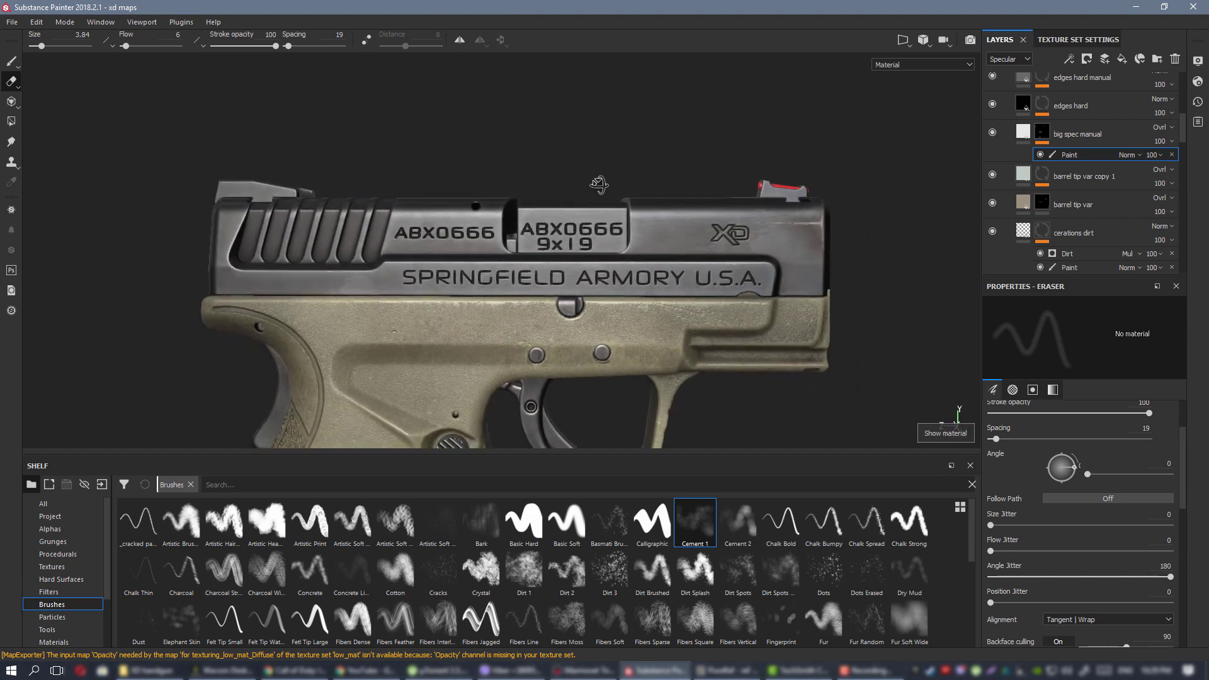
scroll(1068, 165, "down", 5)
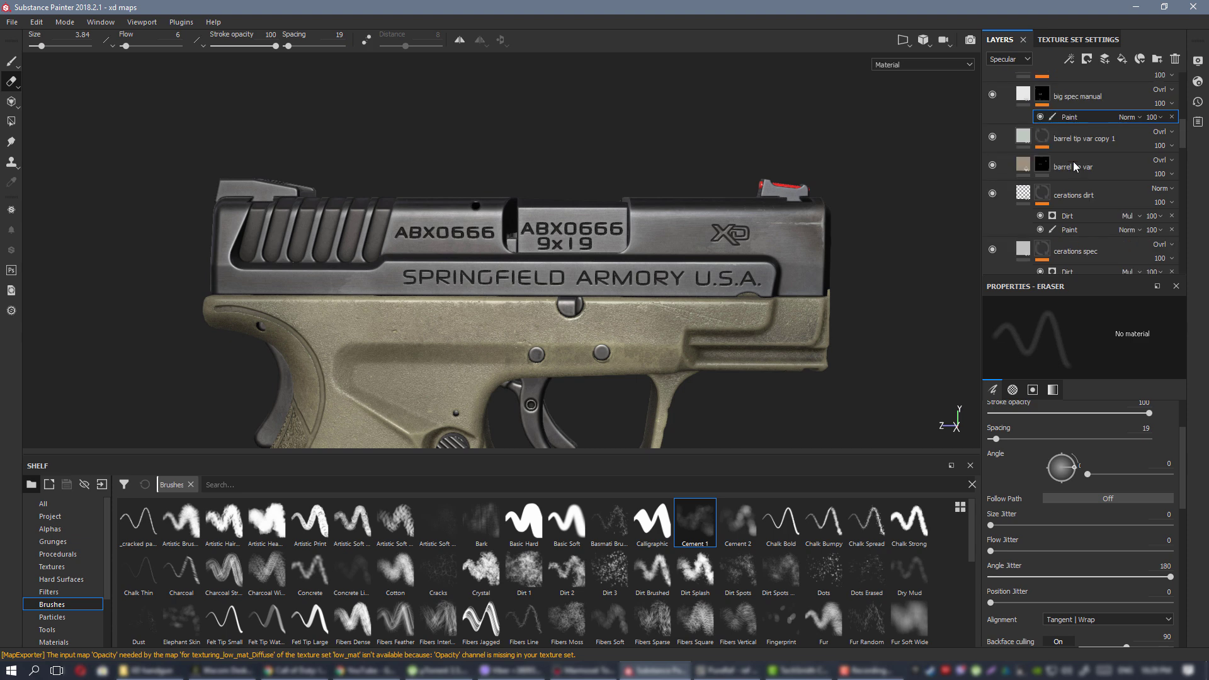
scroll(1071, 168, "down", 2)
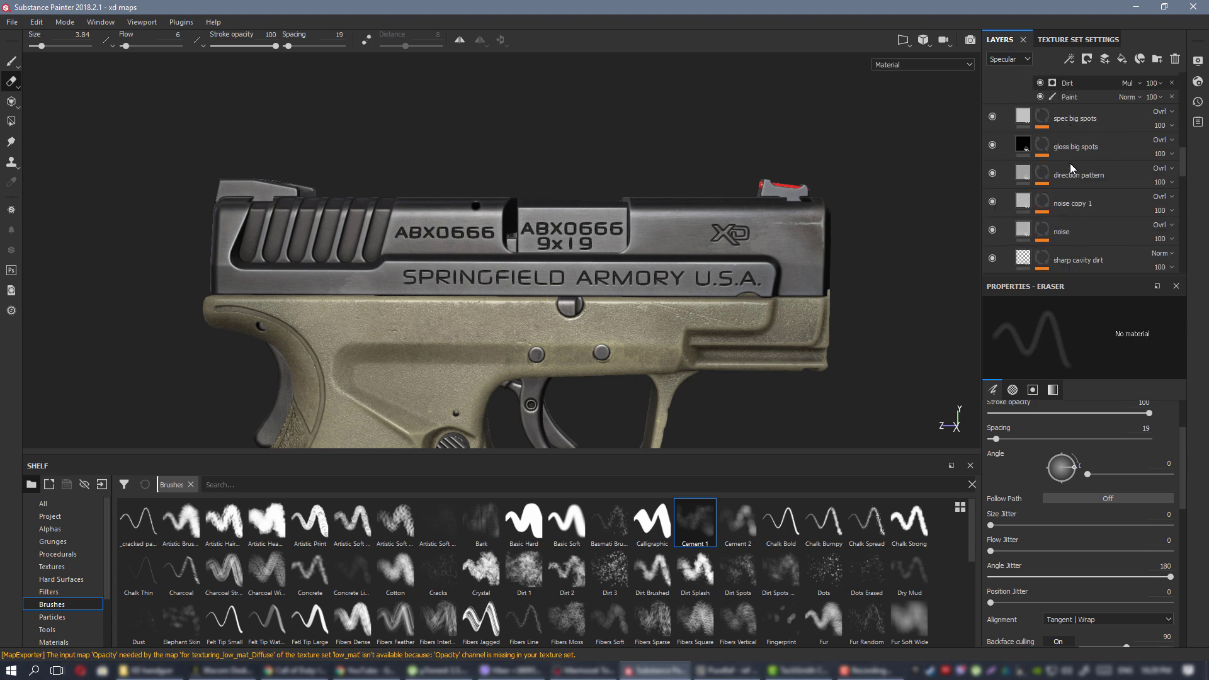
scroll(1068, 172, "up", 4)
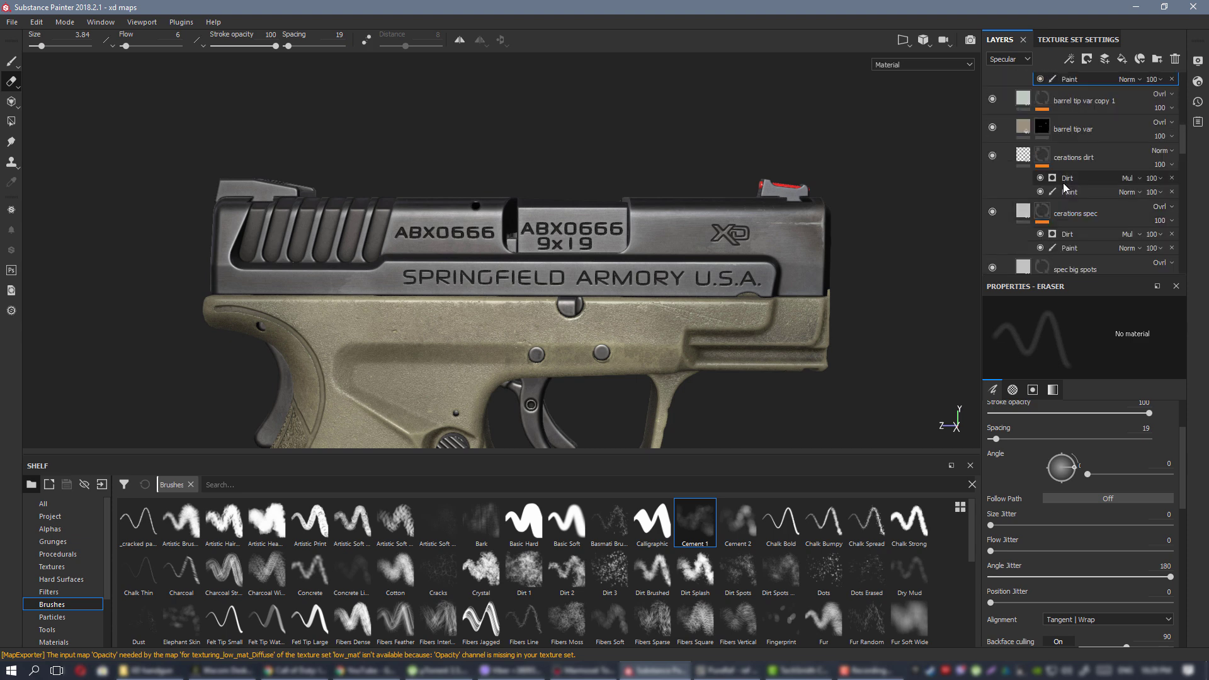
scroll(1065, 184, "up", 1)
scroll(1023, 179, "up", 1)
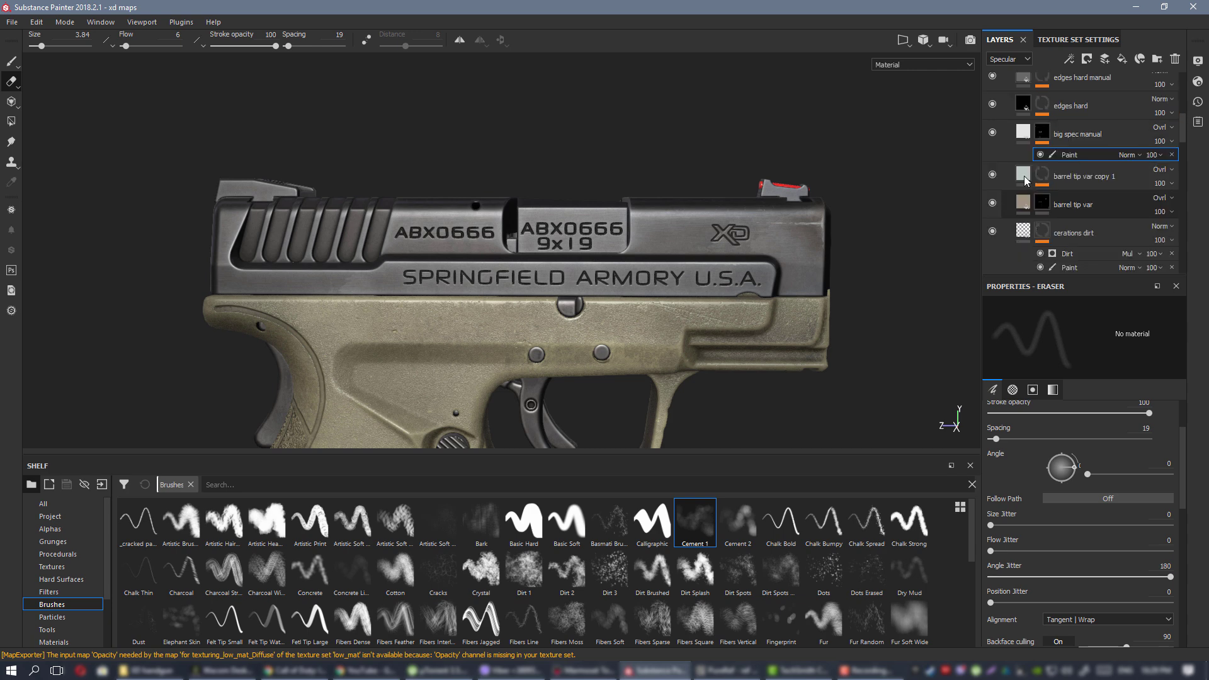
scroll(1013, 146, "down", 1)
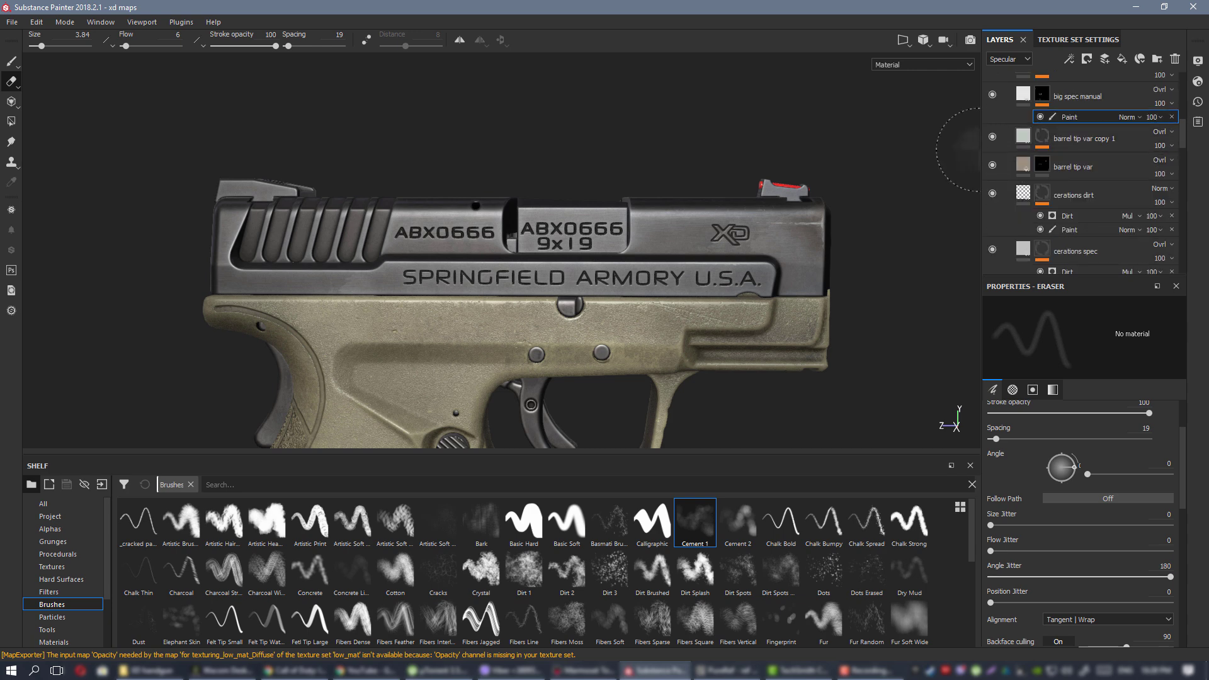
scroll(996, 154, "down", 3)
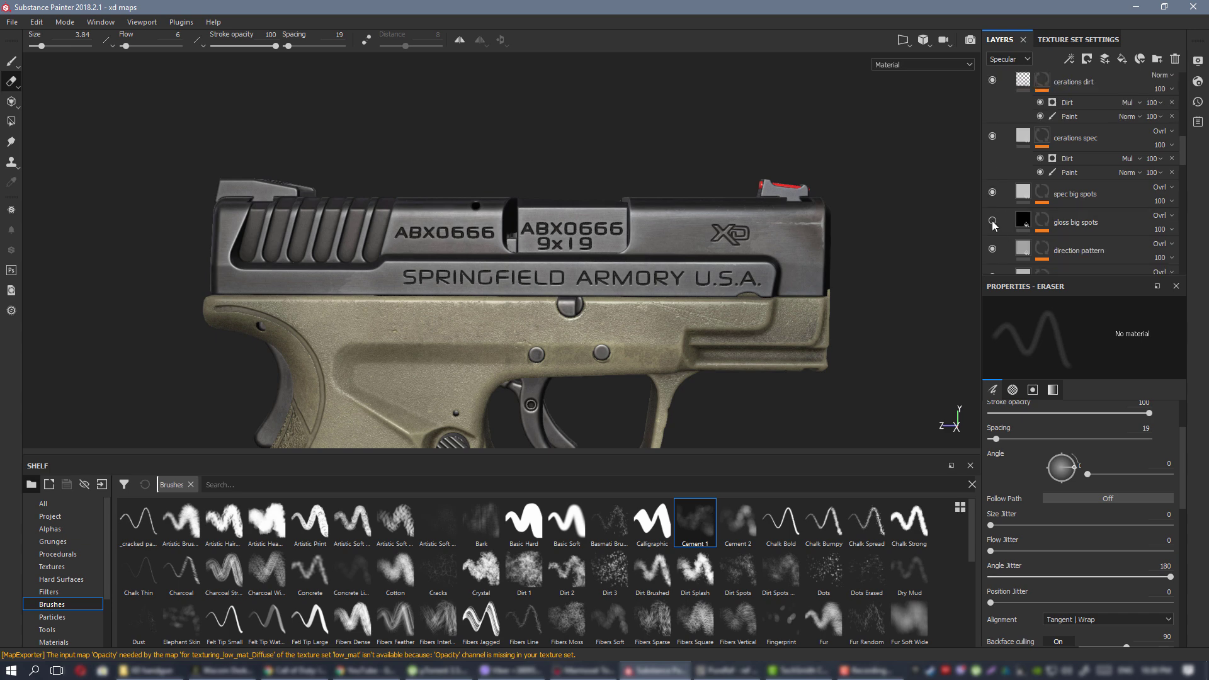
left_click(1007, 222)
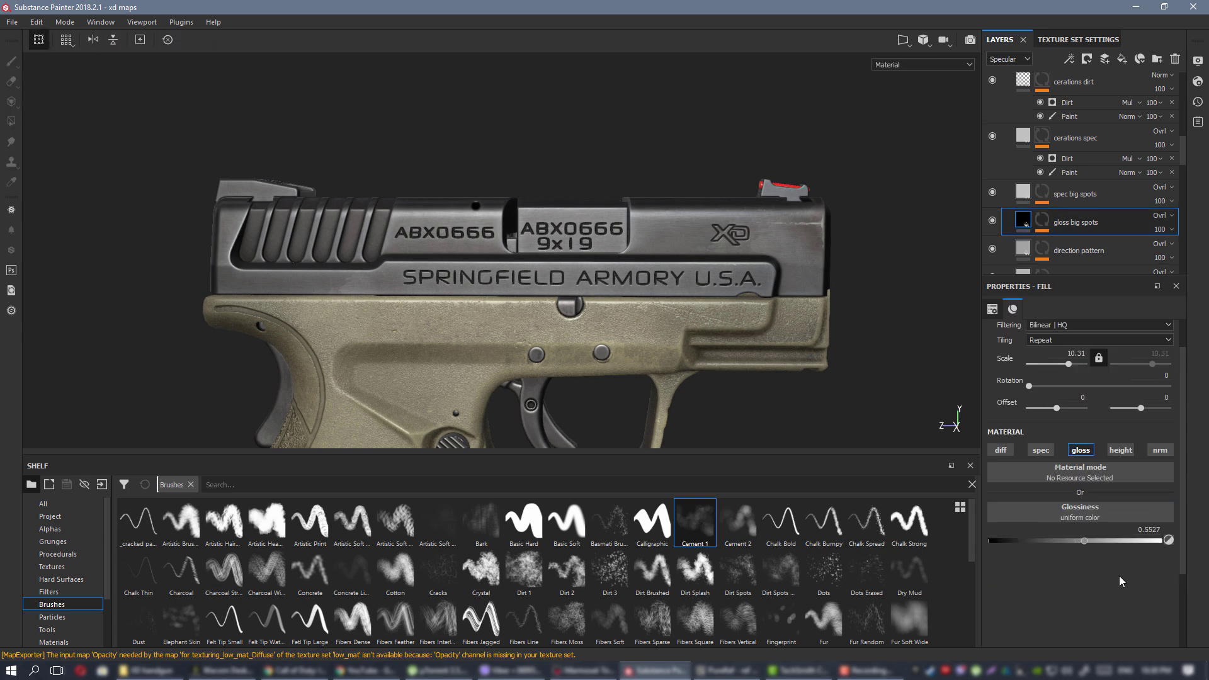
left_click_drag(1086, 541, 1090, 545)
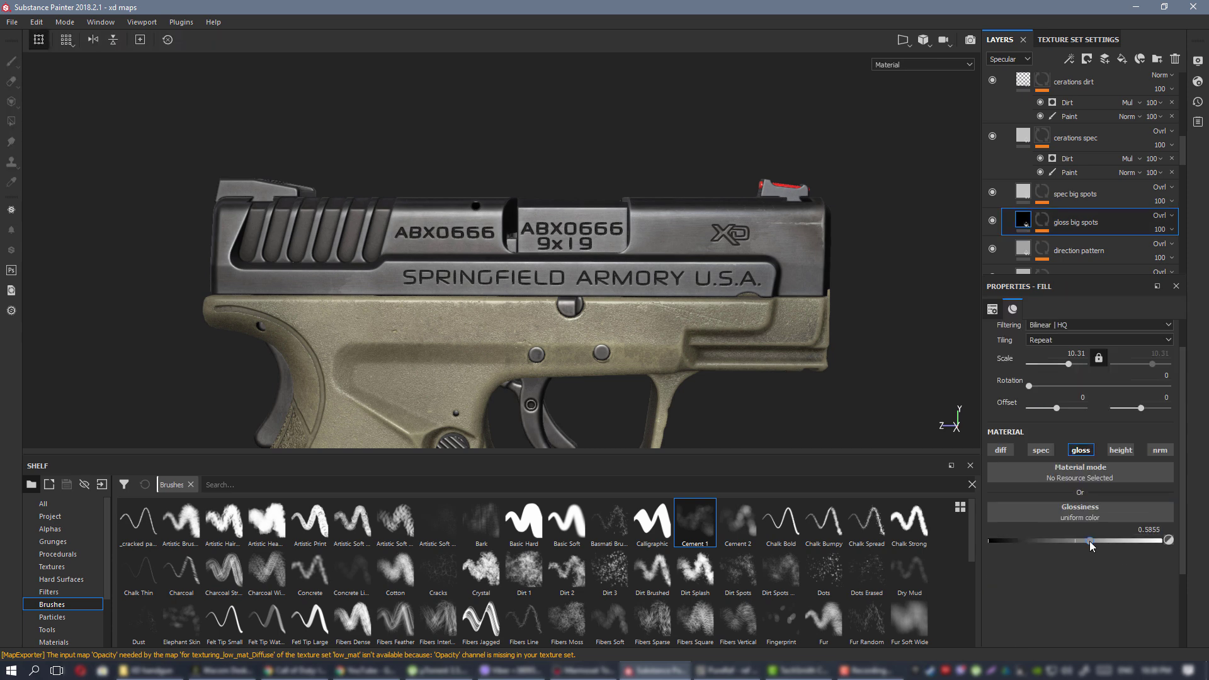
Compare the slide's gloss with the gloss big spots layer hidden and shown from several angles.
left_click(992, 221)
left_click(992, 221)
left_click(993, 221)
left_click_drag(565, 258, 517, 272, "alt")
left_click(992, 221)
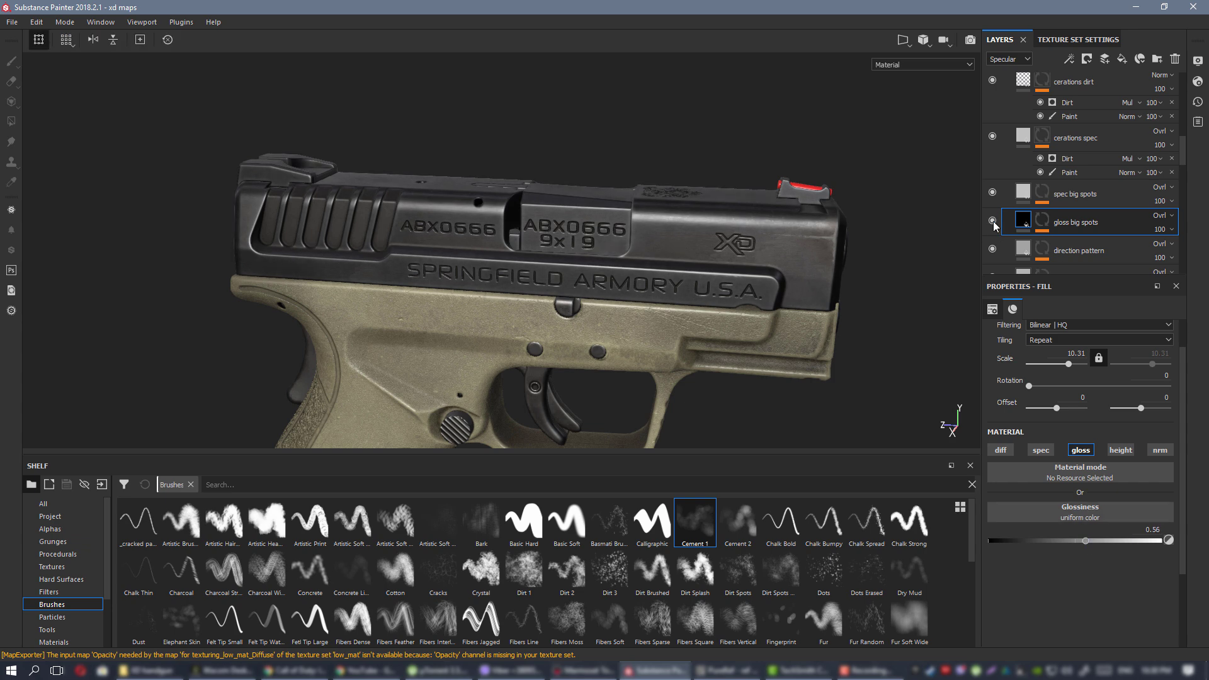
left_click_drag(742, 292, 826, 232, "alt")
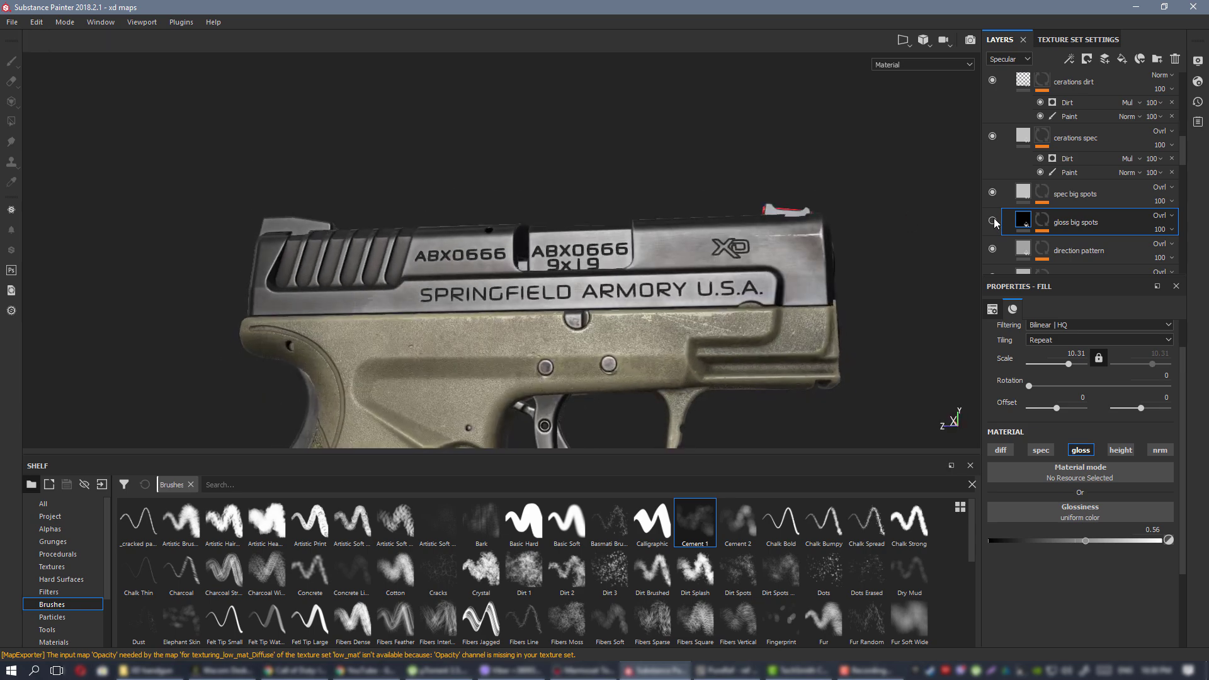
left_click(994, 220)
left_click_drag(732, 291, 686, 285, "alt")
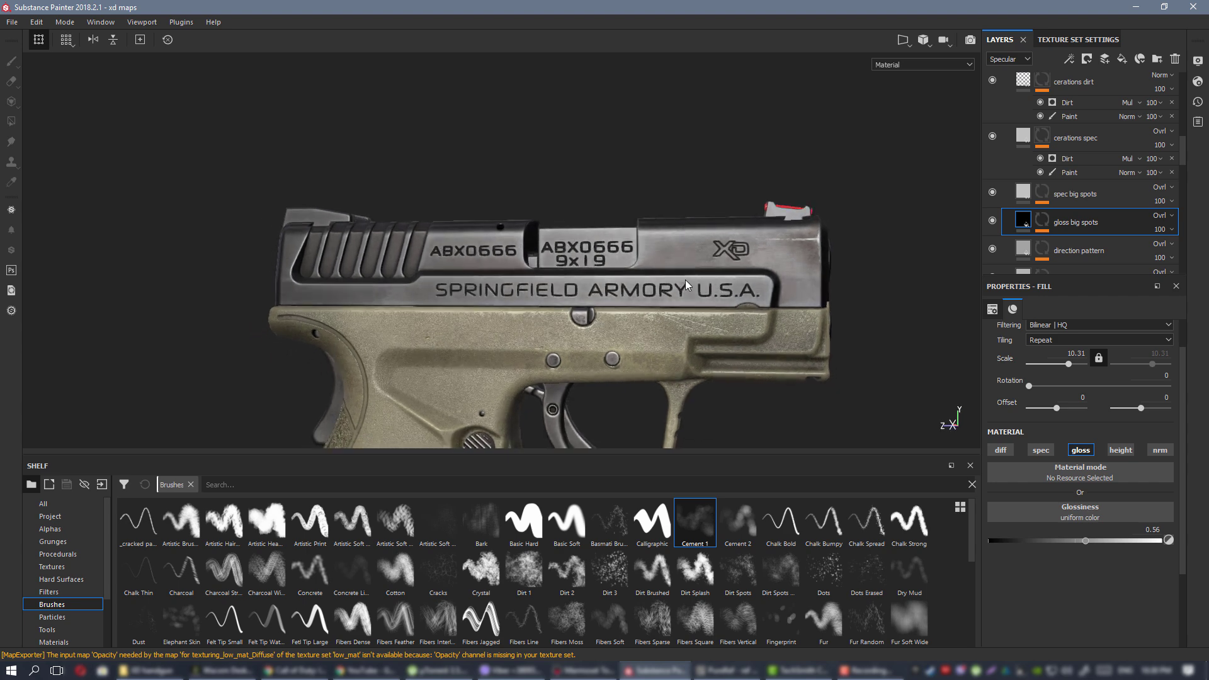
Export the low_mat texture set as 16-bit PNG maps with the PBR SpecGloss configuration.
key("ctrl+shift+e")
left_click(773, 547)
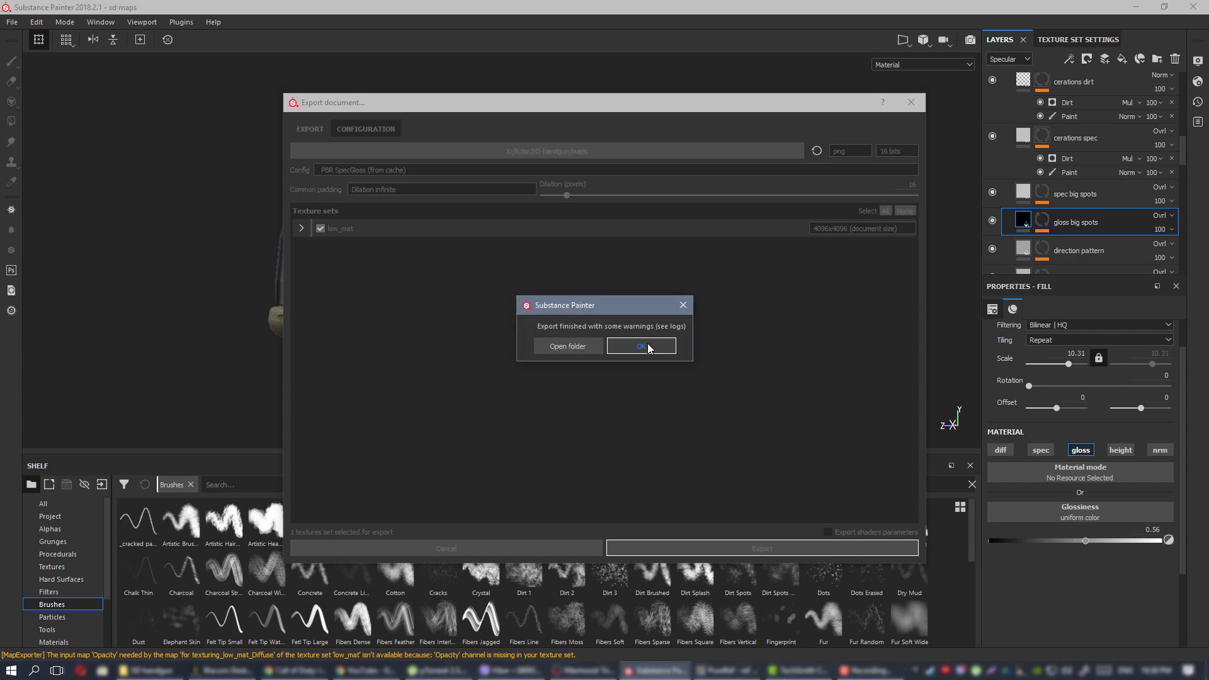
left_click(647, 343)
Switch to Marmoset Toolbag and examine the handgun's exported textures on the slide from the side and above.
left_click(579, 670)
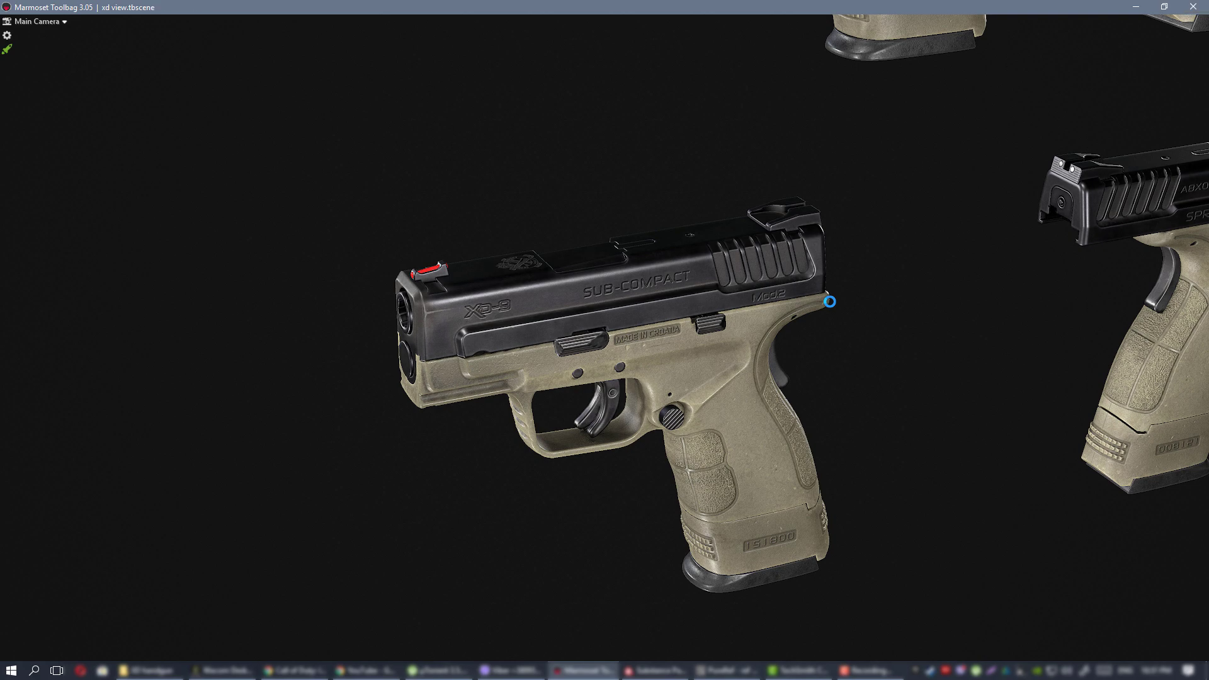
left_click_drag(875, 364, 737, 327, "alt")
left_click_drag(737, 328, 655, 298, "shift")
scroll(656, 298, "up", 3)
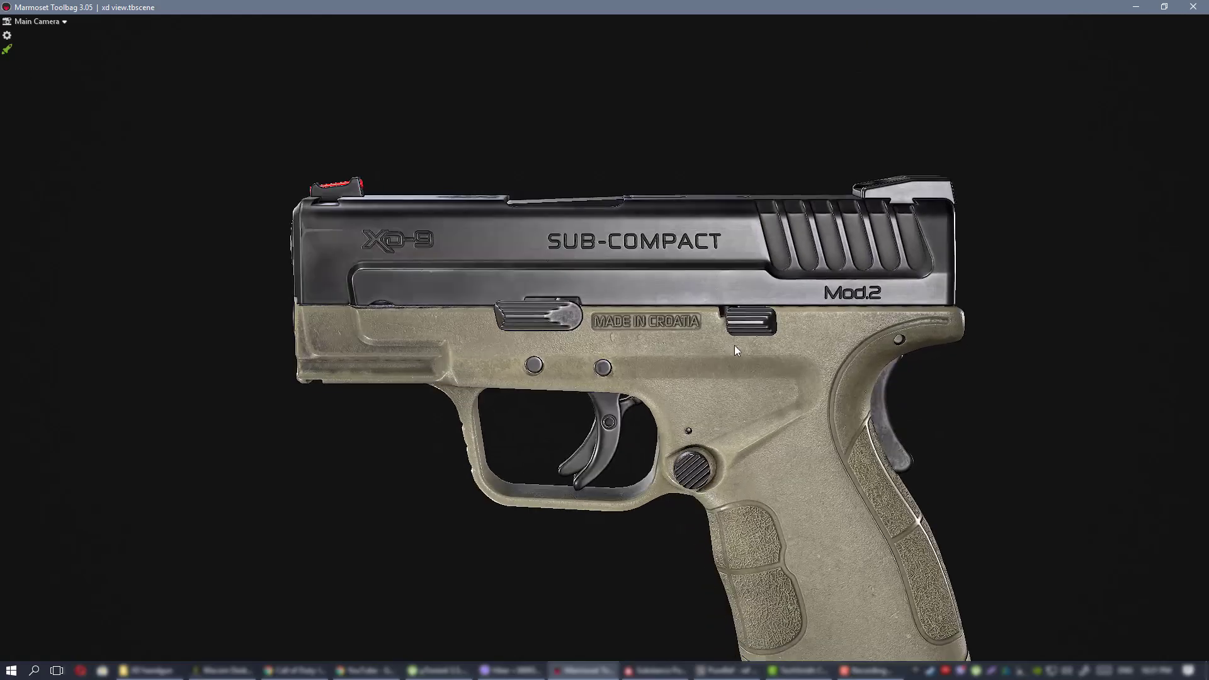
left_click_drag(734, 345, 381, 349, "alt")
scroll(586, 361, "up", 2)
left_click_drag(587, 361, 752, 418, "alt")
scroll(664, 335, "down", 2)
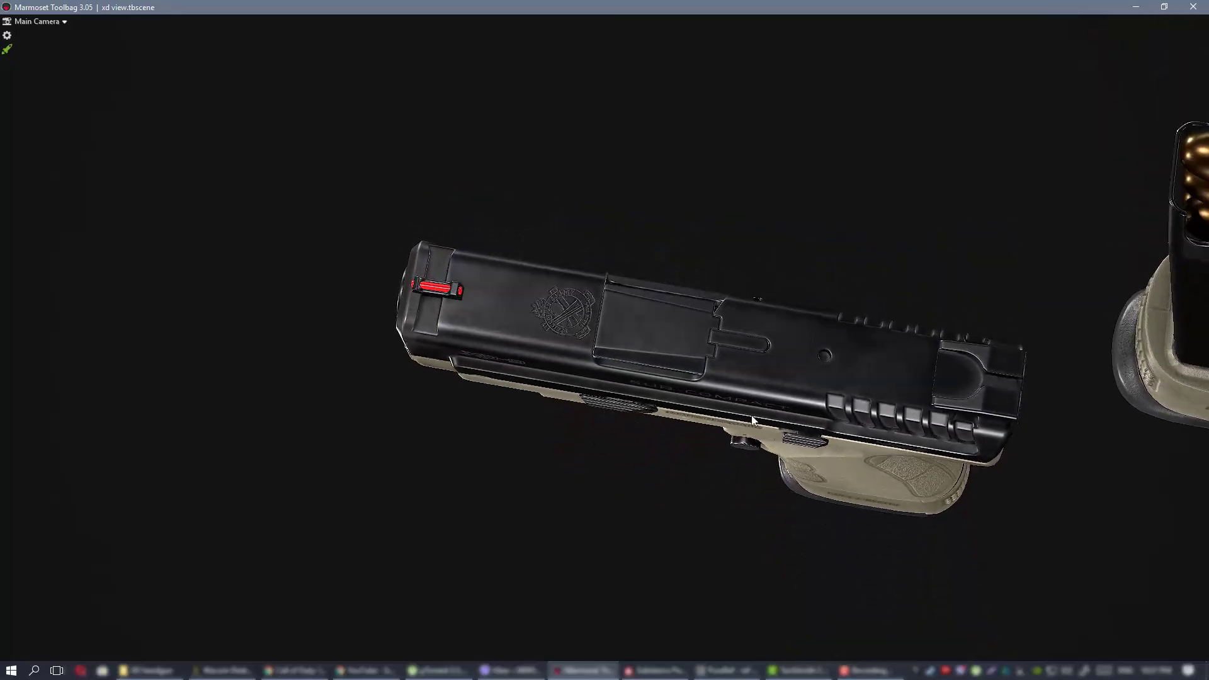
Examine the gloss and wear on the slide's XD-9 Sub-Compact side, both up close and from farther away.
left_click_drag(819, 366, 511, 332, "alt")
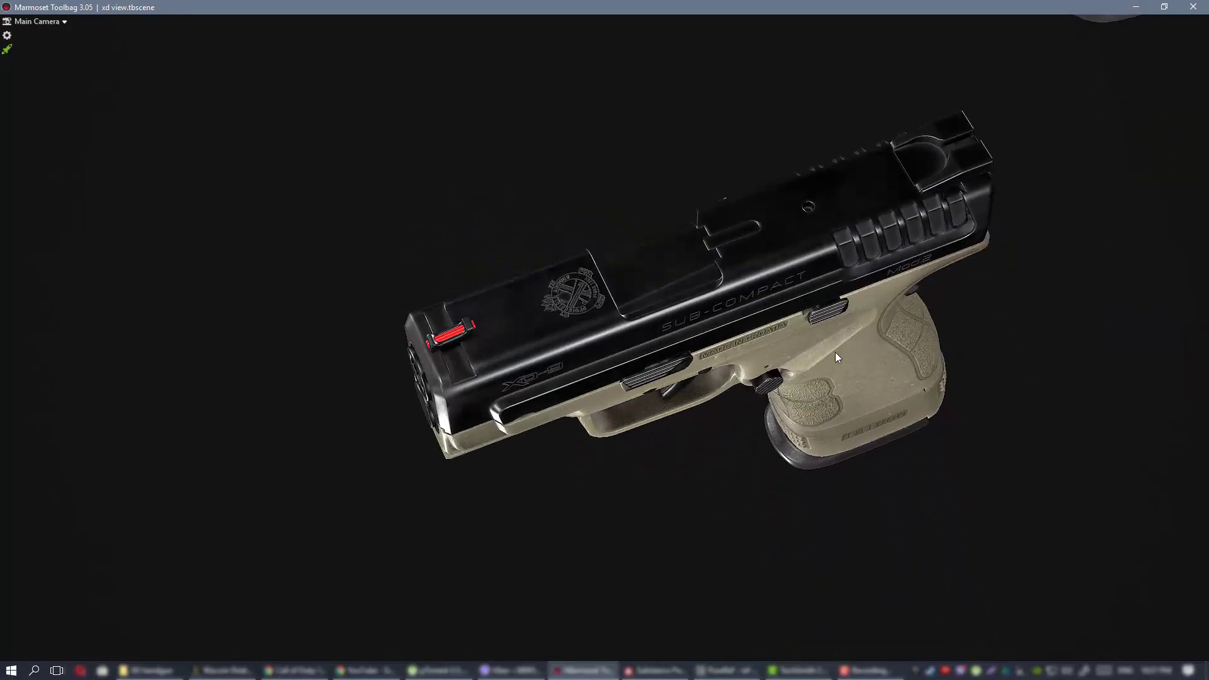
left_click_drag(836, 357, 853, 221, "alt")
left_click_drag(501, 270, 493, 271, "alt")
right_click_drag(493, 270, 542, 322, "alt")
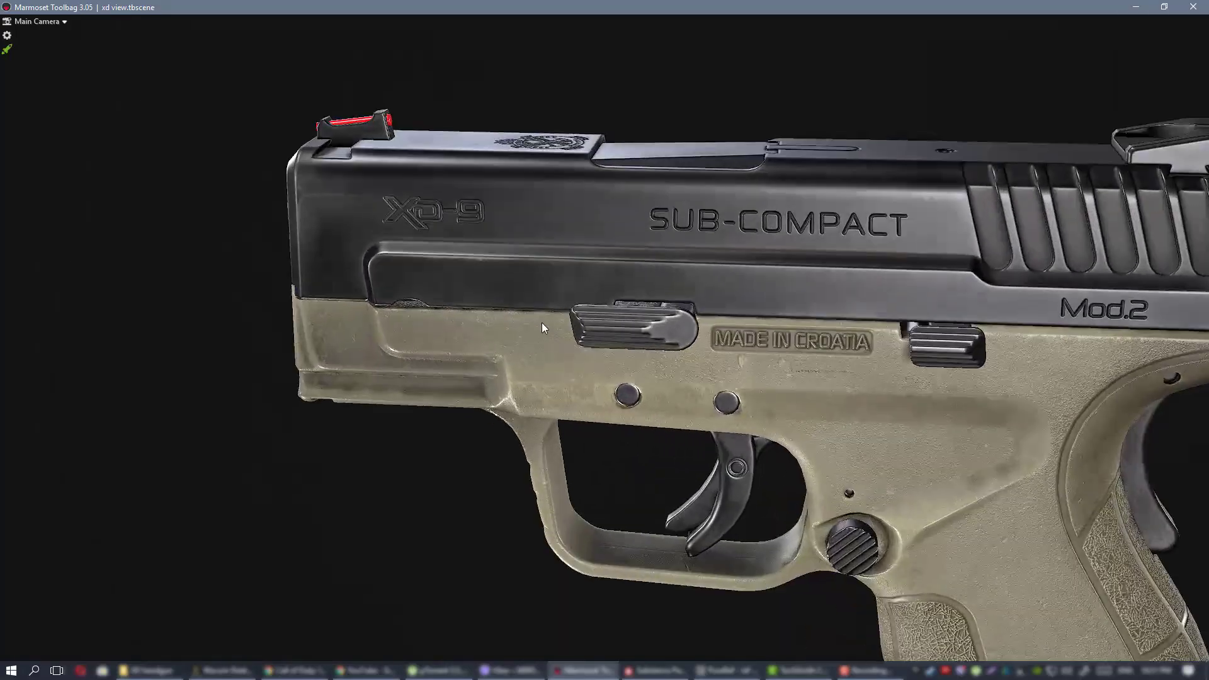
left_click_drag(541, 322, 564, 320, "alt")
right_click_drag(564, 320, 576, 334, "alt")
left_click_drag(464, 198, 424, 181, "alt")
left_click_drag(533, 228, 350, 254, "alt")
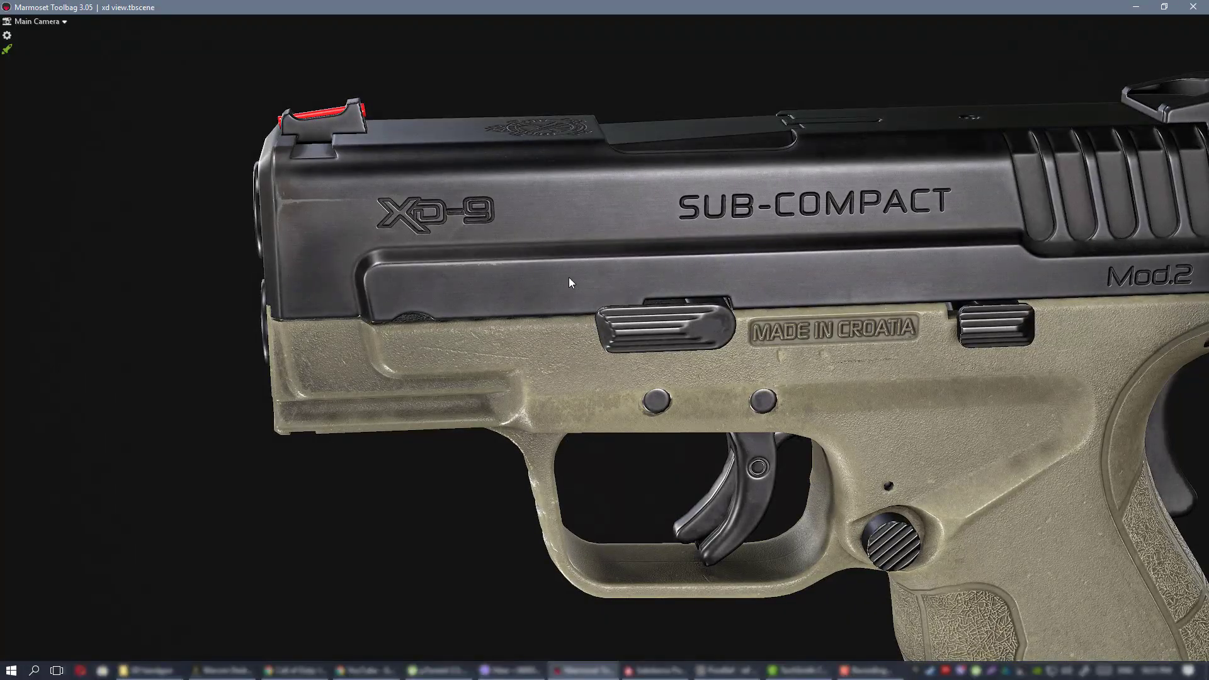
scroll(568, 278, "down", 3)
left_click_drag(568, 278, 553, 166, "alt")
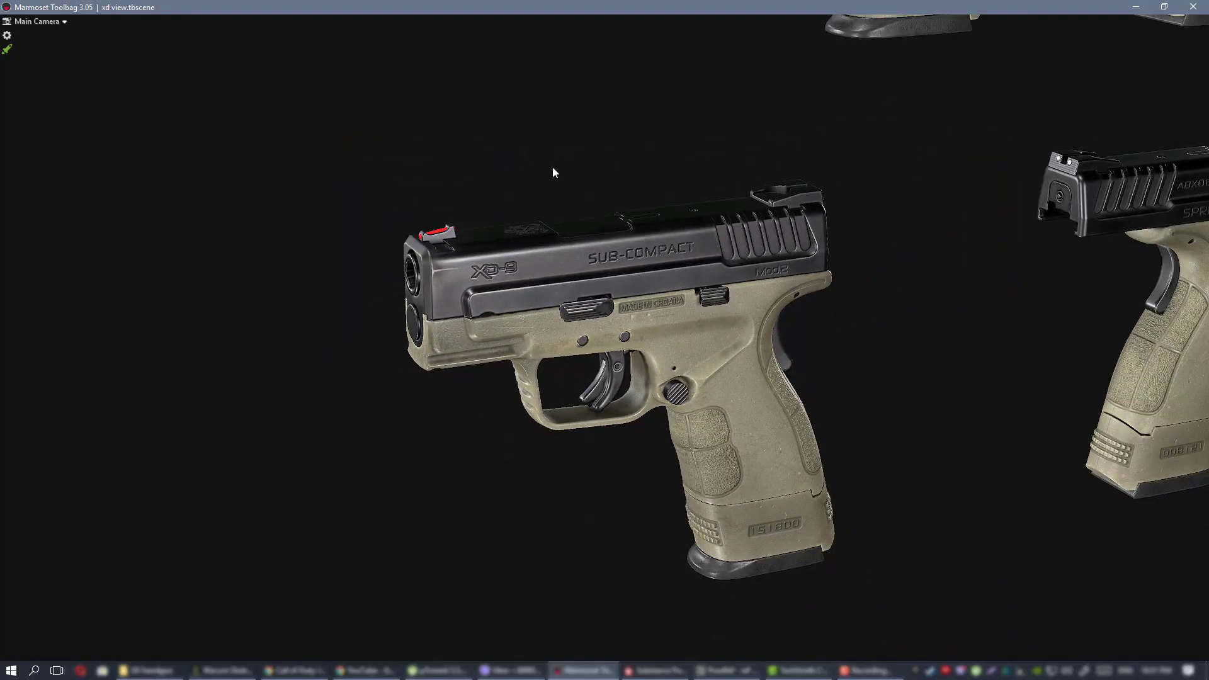
left_click_drag(621, 221, 594, 271, "alt")
scroll(564, 210, "up", 4)
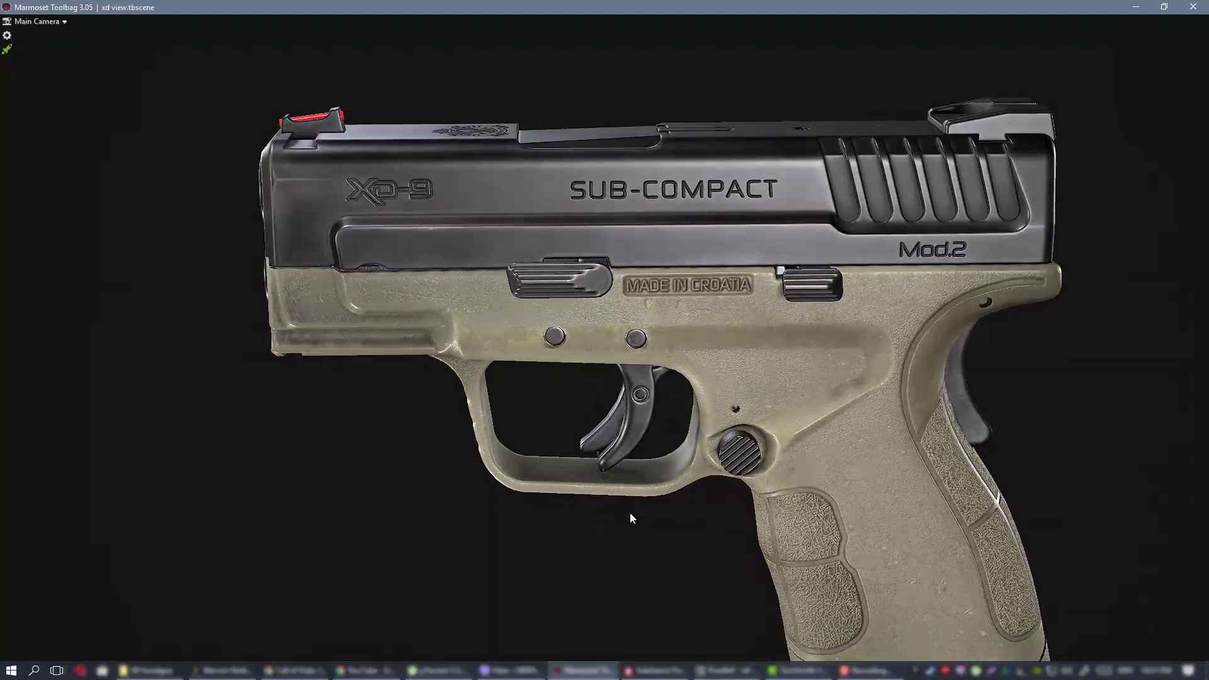
Switch back to Substance Painter and inspect the front of the slide up close in the material view.
left_click(655, 670)
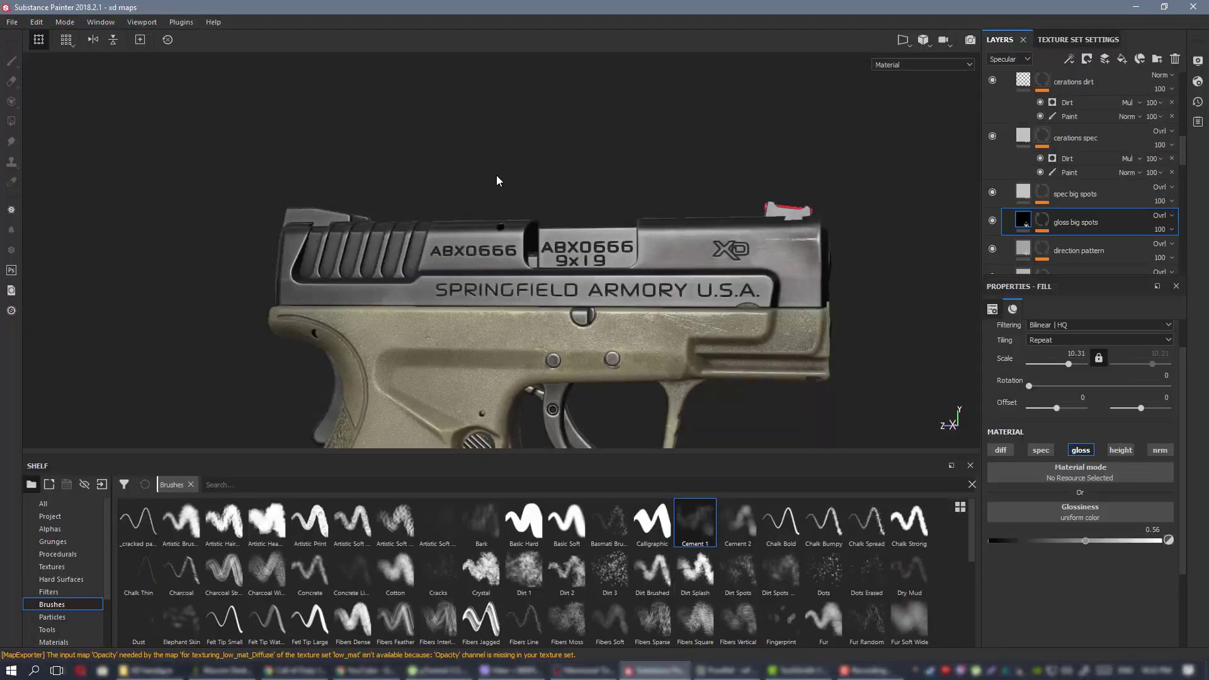
left_click_drag(649, 371, 629, 304, "alt")
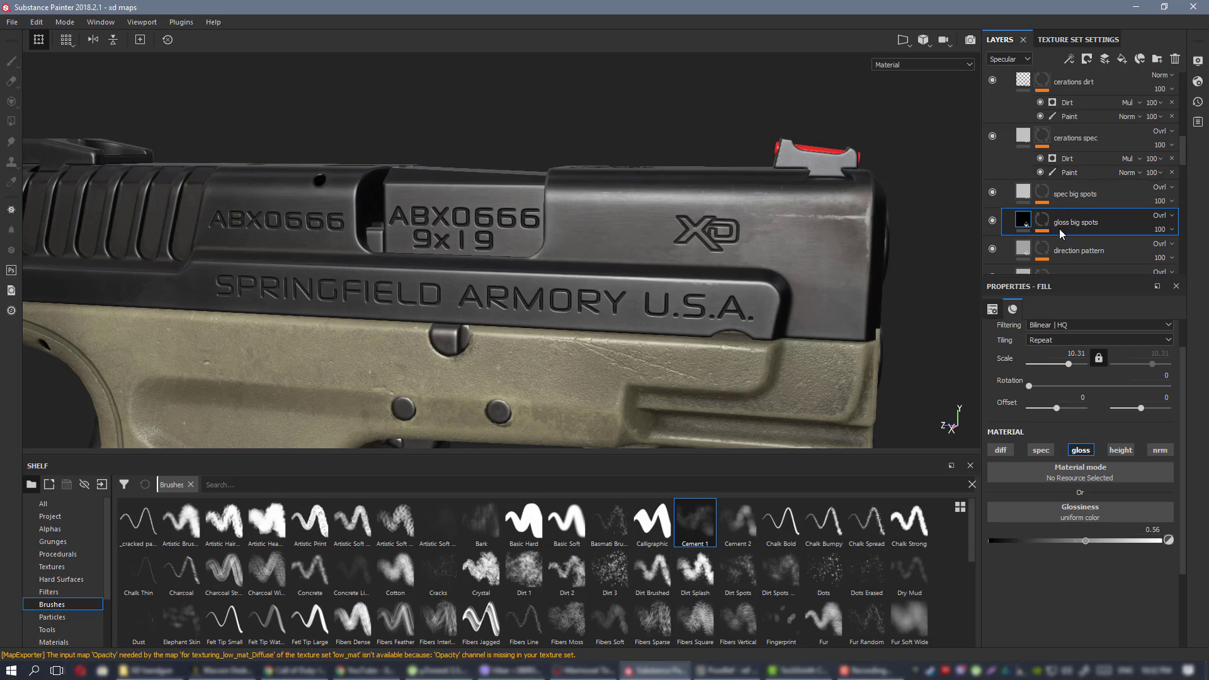
Try a glossiness of about 0.7964 and a lower value on the gloss big spots fill, and undo these trials.
left_click_drag(1087, 542, 1127, 540)
left_click_drag(630, 271, 856, 389, "alt")
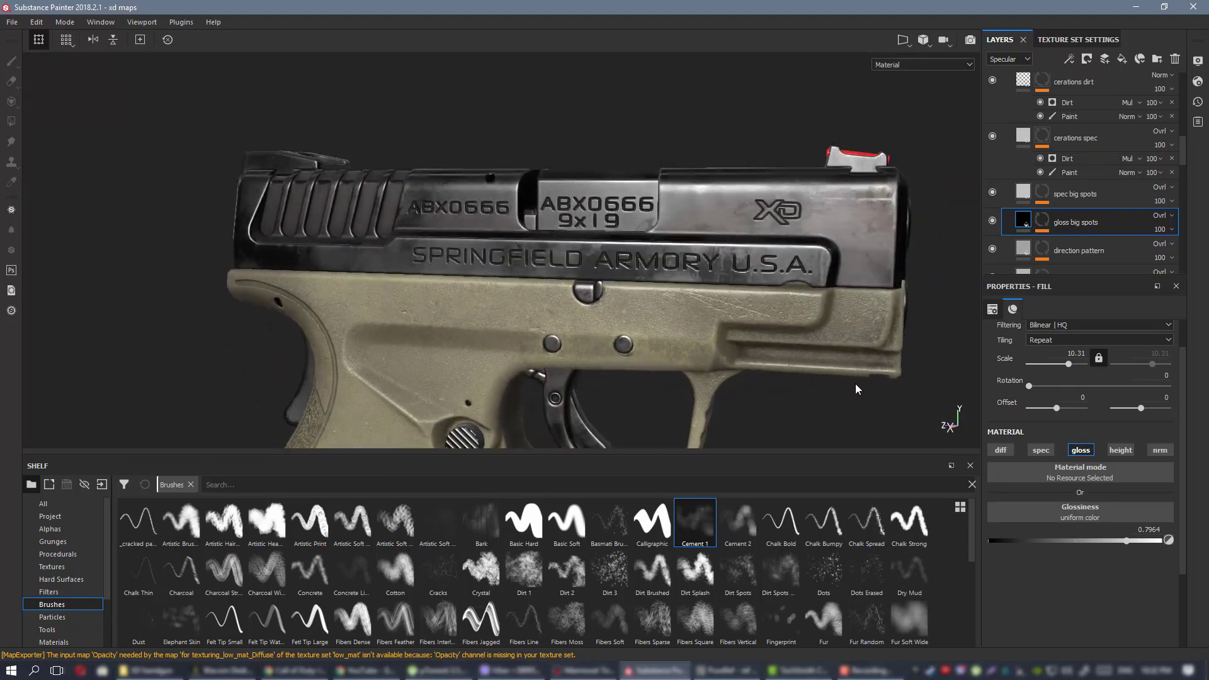
left_click_drag(1117, 542, 1095, 542)
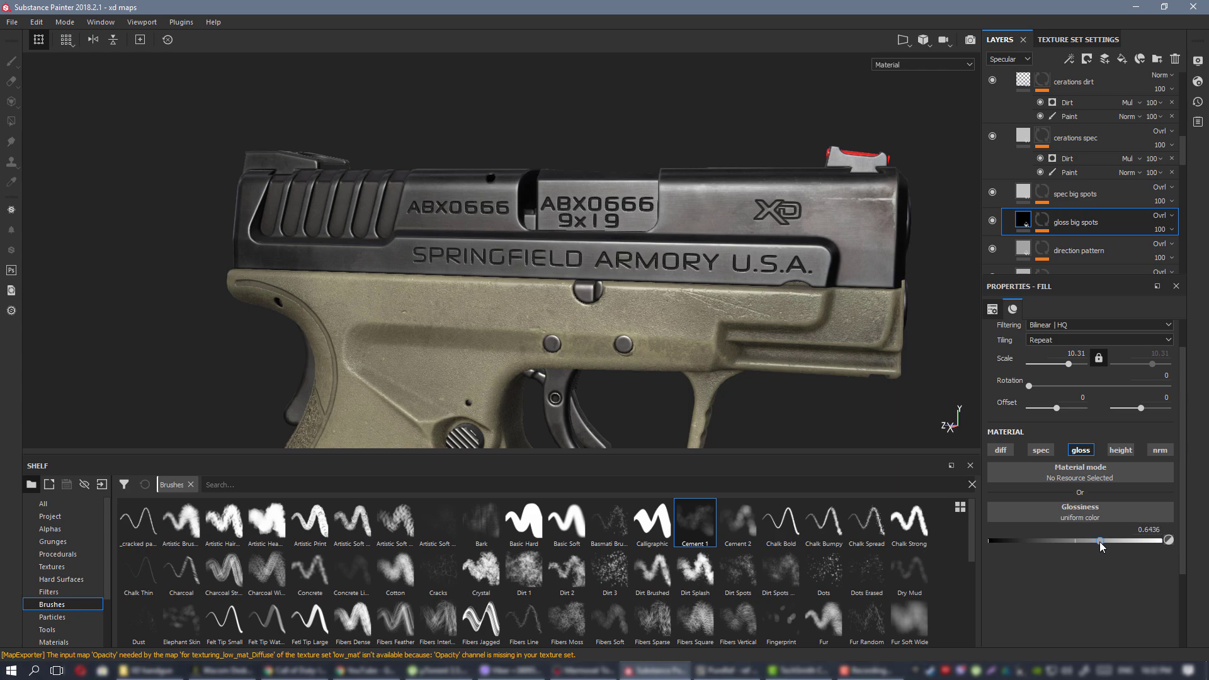
left_click_drag(753, 401, 743, 262, "alt")
key("ctrl+z")
key("ctrl+z")
key("ctrl+z")
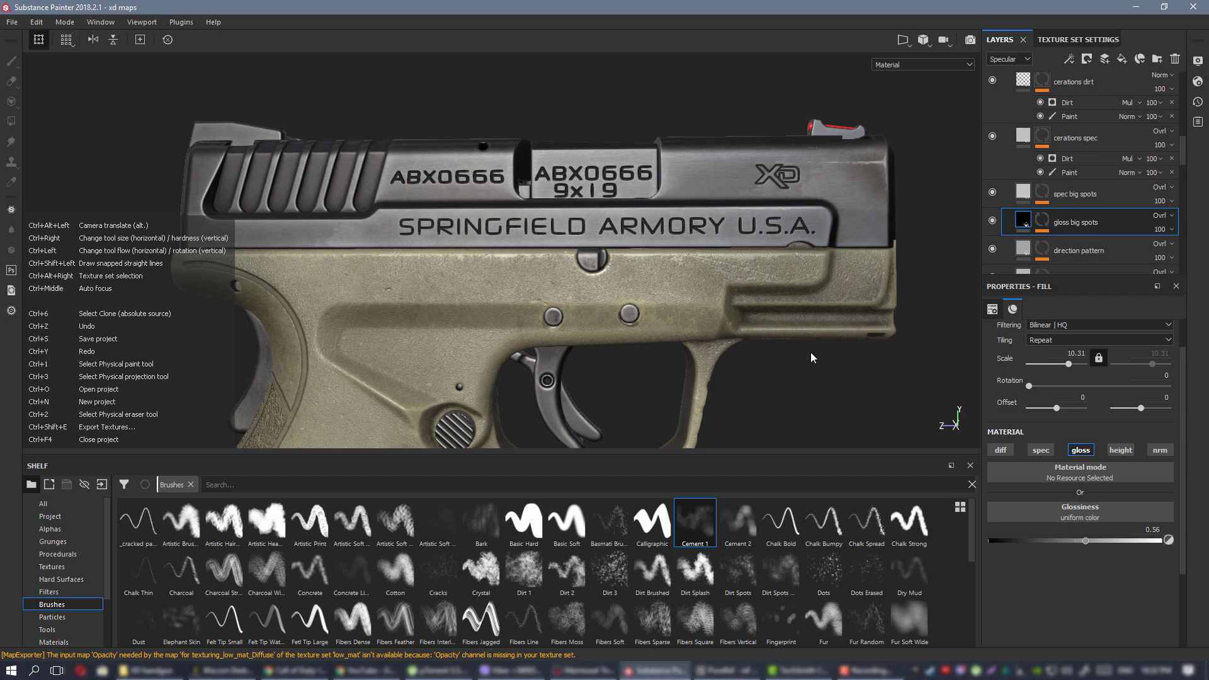
Set the gloss big spots fill's glossiness to about 0.6073 and check the slide from a higher angle.
left_click_drag(789, 353, 761, 399, "alt")
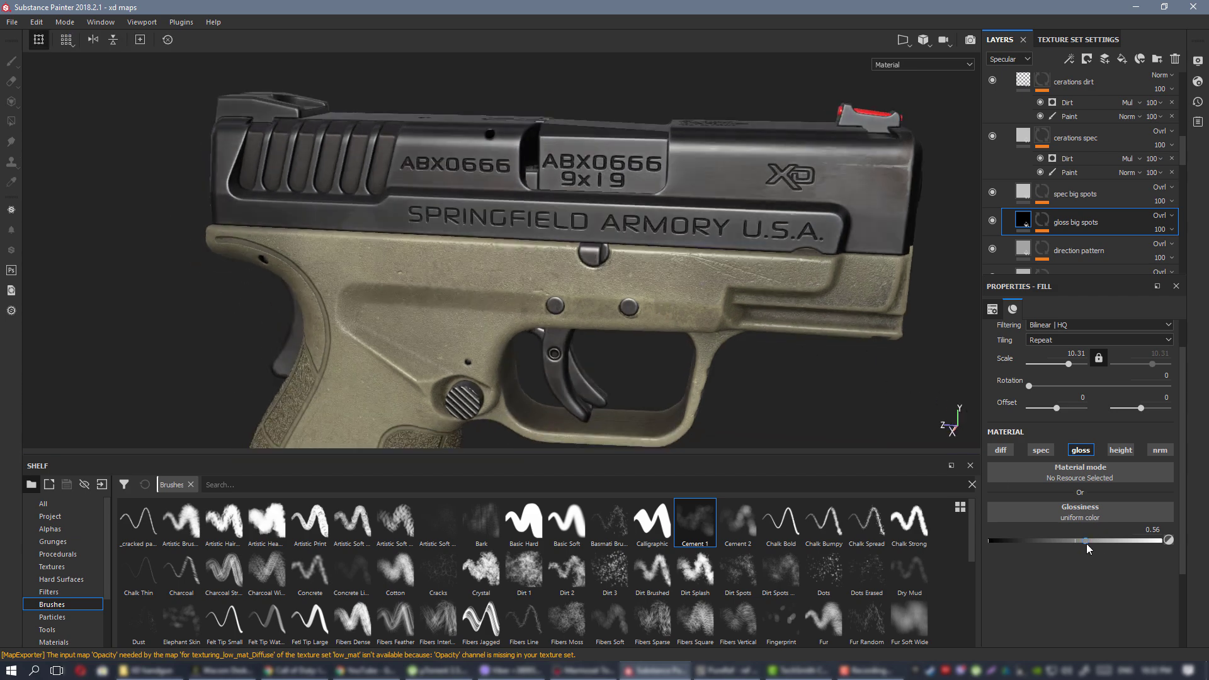
left_click_drag(1086, 541, 1092, 545)
left_click_drag(654, 295, 672, 273, "alt")
Select the paint effect in the big spec manual mask and frame the slide's front side in the Specular channel.
scroll(1061, 195, "up", 6)
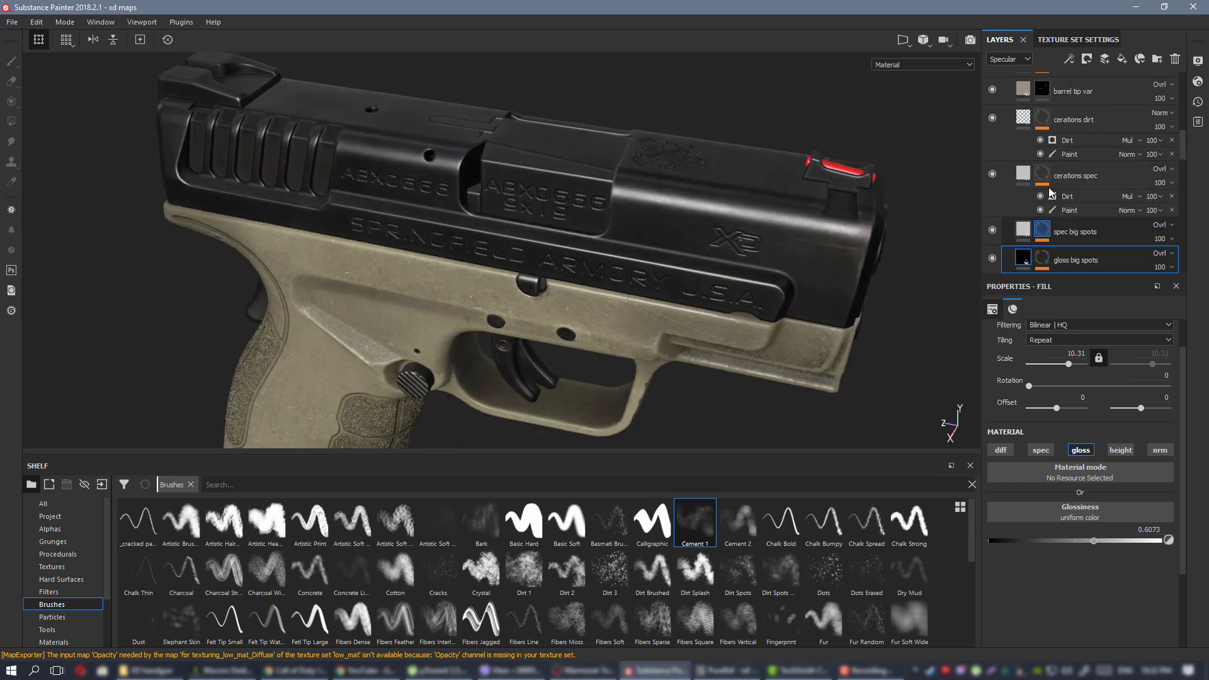
scroll(1036, 145, "up", 2)
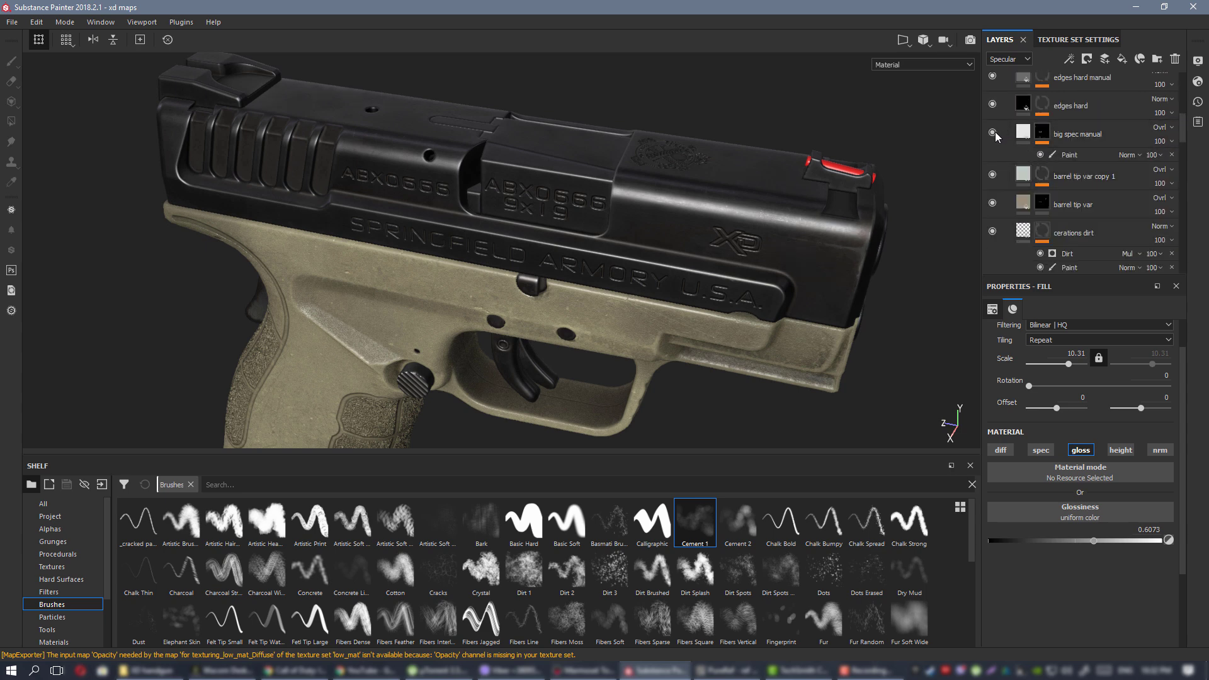
left_click(1023, 132)
key("c")
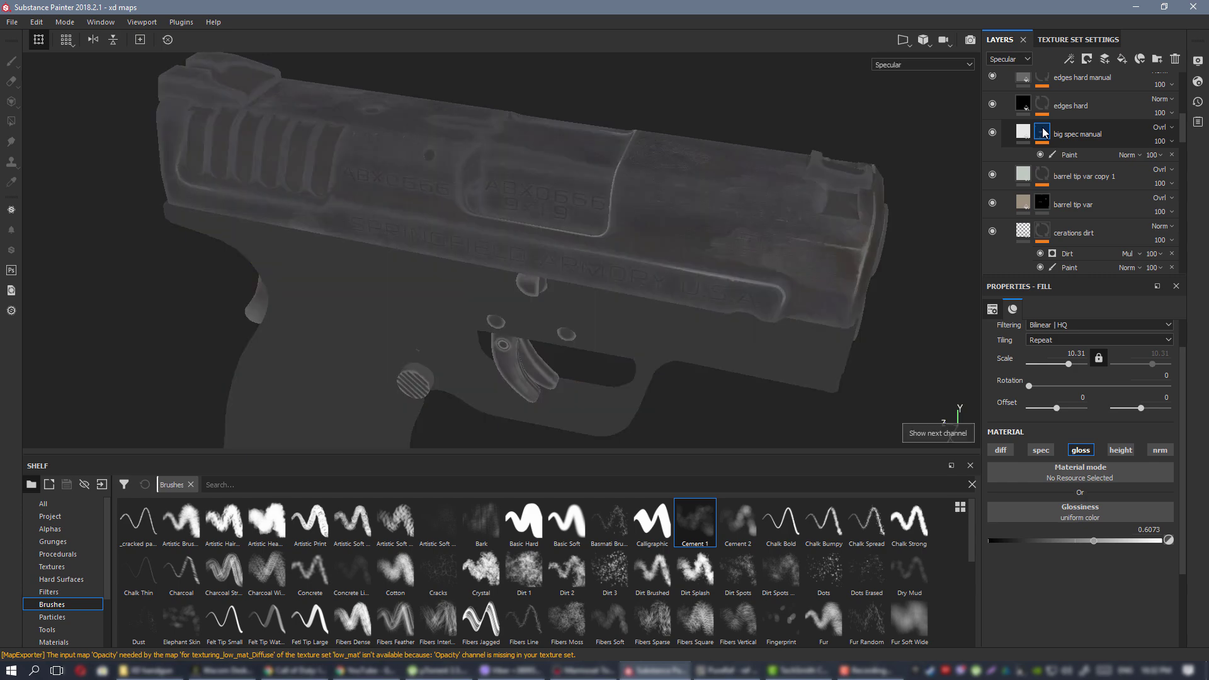
left_click(1069, 155)
left_click_drag(931, 239, 766, 273, "alt")
right_click_drag(766, 273, 854, 340, "alt")
mouse_move(855, 340)
middle_mouse_down("alt")
mouse_move(831, 318)
mouse_move(636, 233)
middle_mouse_up("alt")
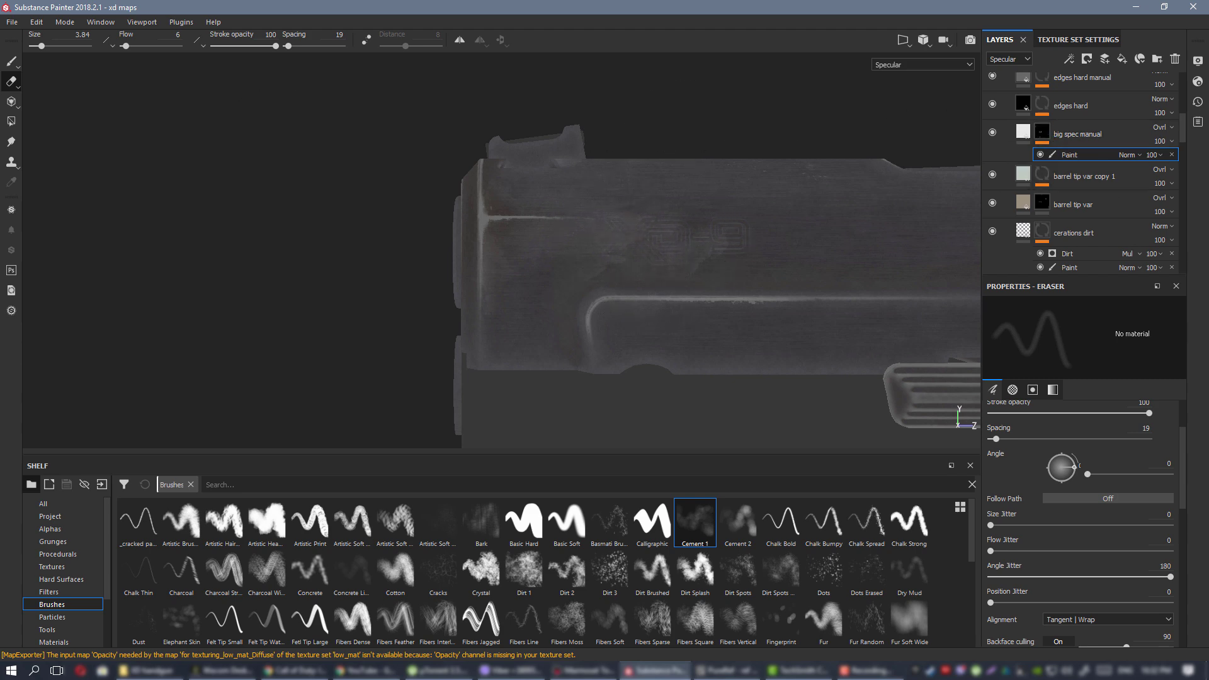
Stamp the Brush Dirty alpha at size 6.21 and angle 268 onto the lower front of the slide's XD-9 side in the mask.
left_click(12, 62)
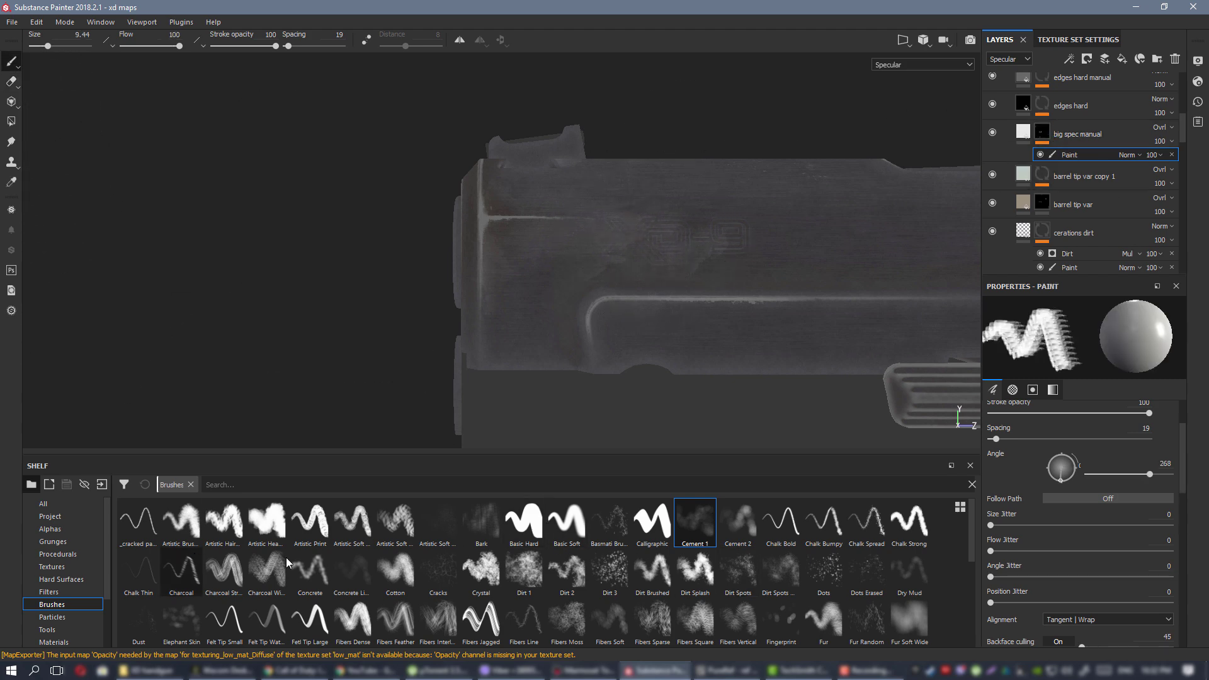
scroll(532, 557, "down", 3)
scroll(532, 558, "down", 1)
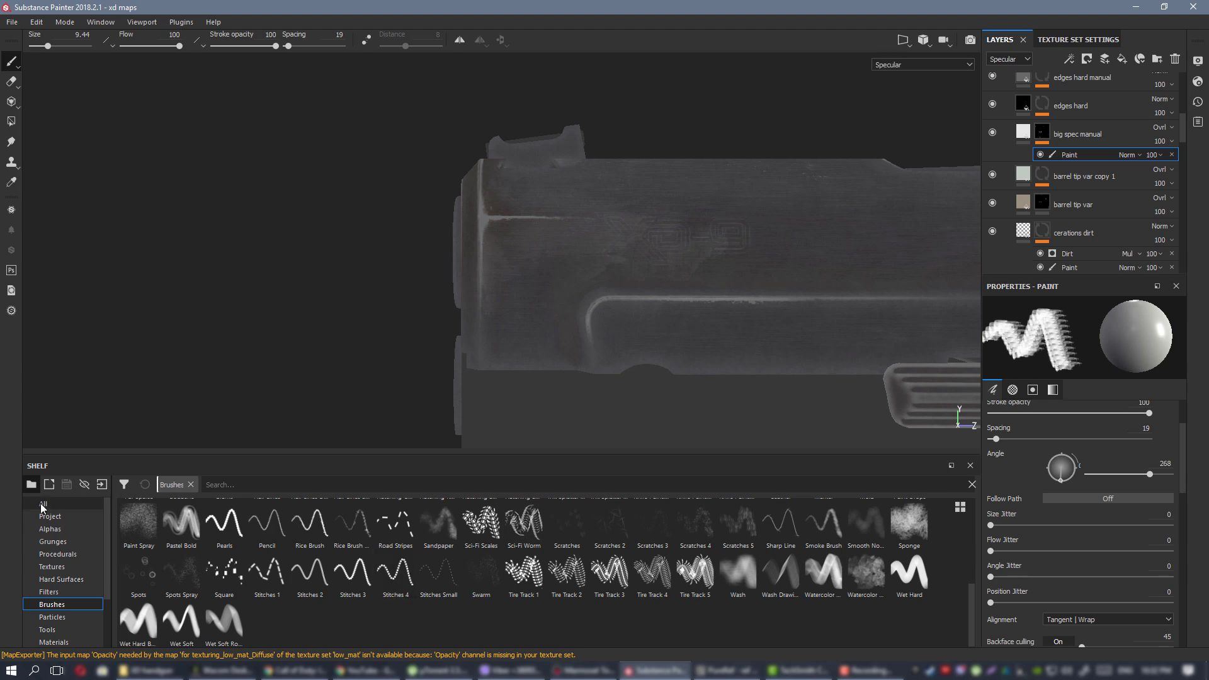
left_click(50, 529)
left_click(691, 566)
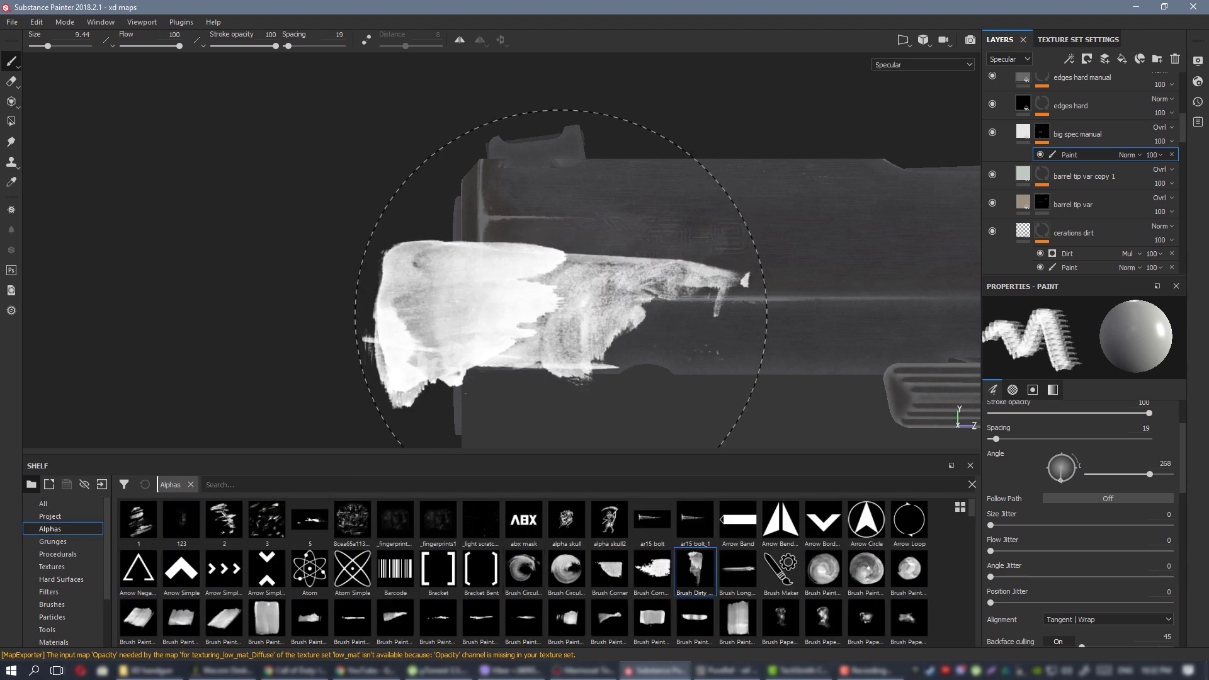
right_click_drag(562, 312, 536, 314, "ctrl")
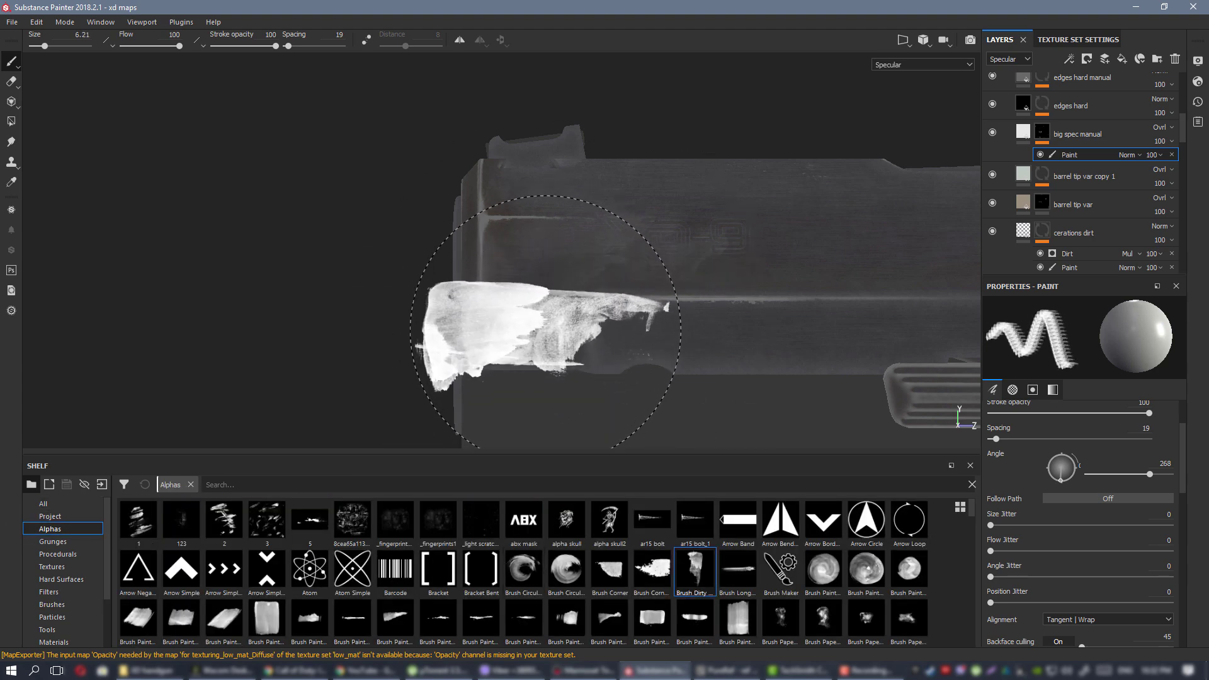
left_click(546, 330)
Soften the stamped wear at the slide's lower front with the eraser, raising its flow to 24 and its size to 2.57.
mouse_move(711, 377)
left_mouse_down("alt")
mouse_move(812, 387)
mouse_move(698, 359)
mouse_move(699, 332)
left_mouse_up("alt")
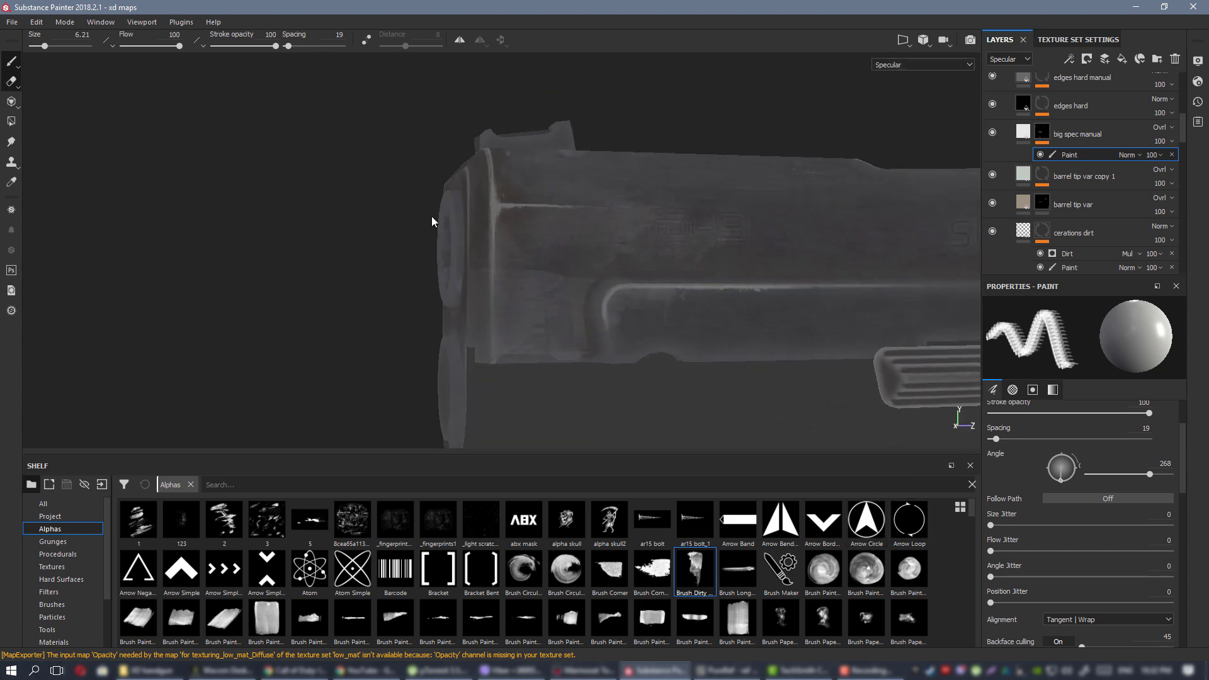
key("e")
left_click_drag(432, 221, 460, 259, "alt")
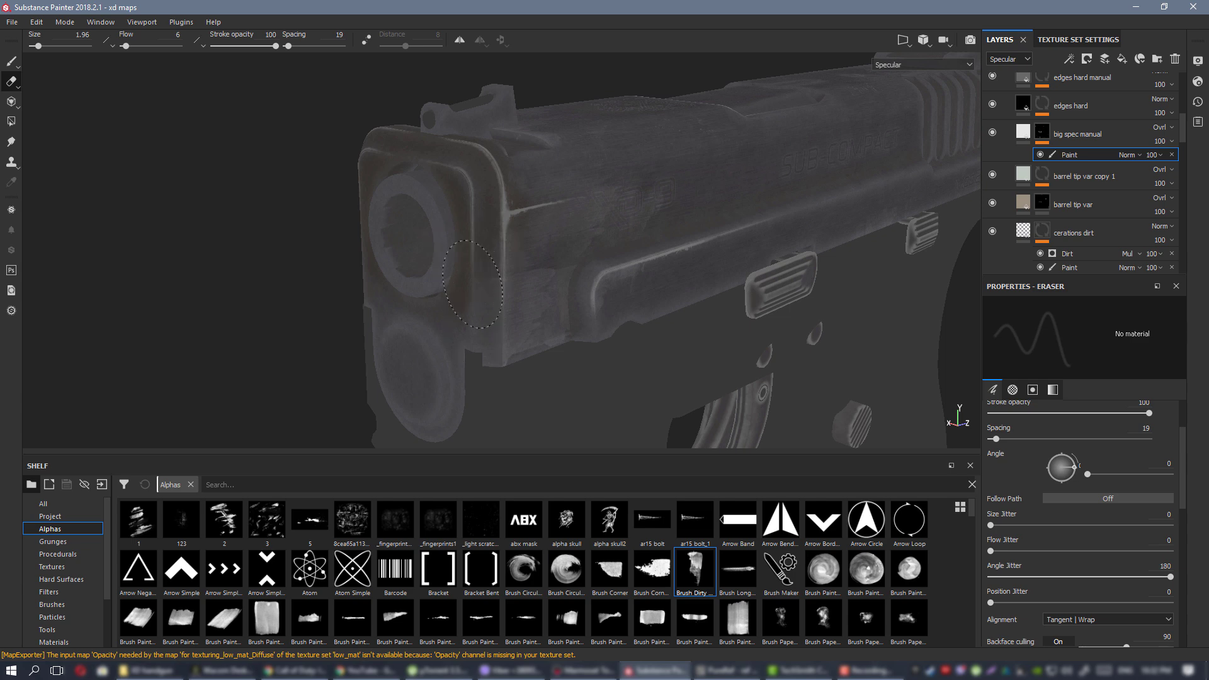
left_click_drag(485, 306, 513, 300, "ctrl")
right_click_drag(513, 301, 504, 297, "ctrl")
mouse_move(486, 277)
left_mouse_down()
mouse_move(481, 361)
mouse_move(561, 308)
mouse_move(542, 307)
left_mouse_up()
right_click_drag(567, 307, 620, 312, "ctrl")
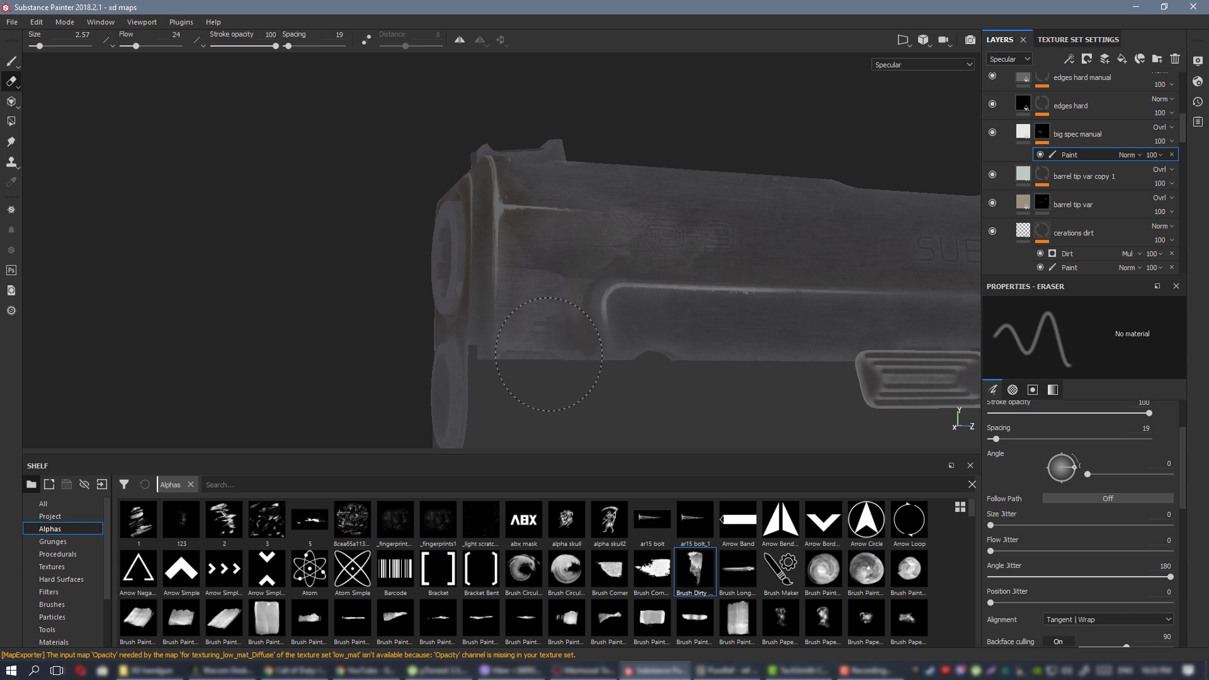
Stamp the same dirty alpha at angle 83 and size 6.21 onto the lower front of the slide's Springfield Armory side.
left_click_drag(701, 325, 1208, 210, "alt")
middle_click_drag(645, 252, 3, 101, "alt")
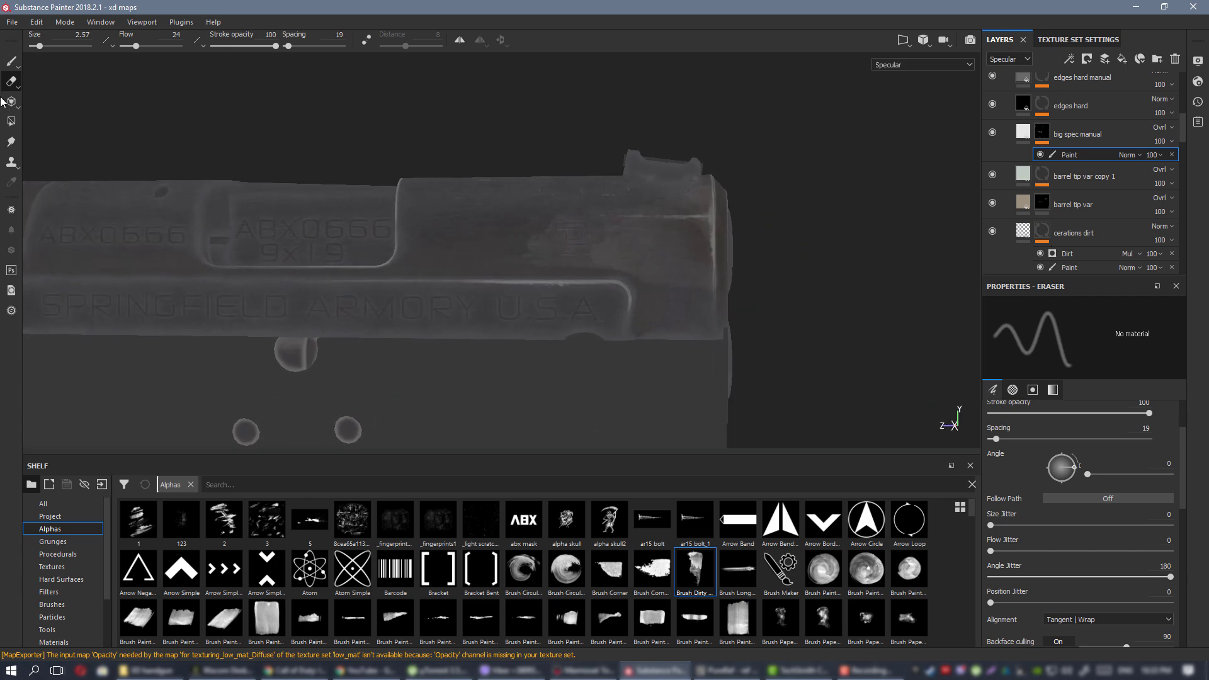
key("1")
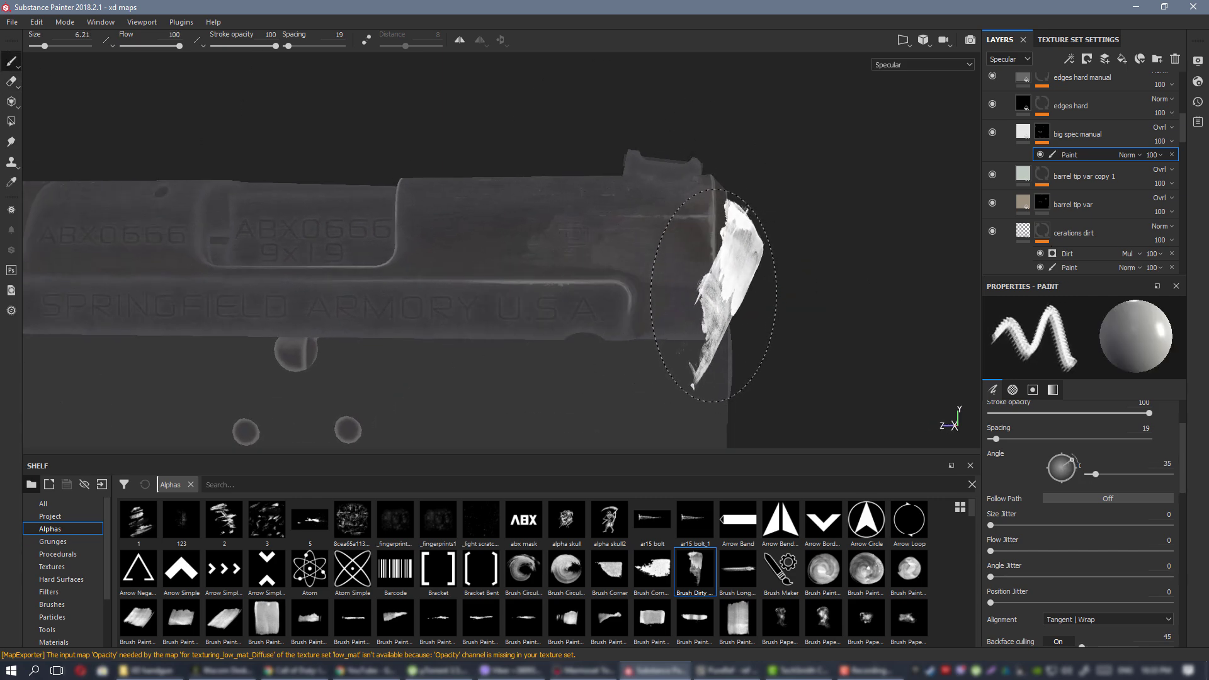
left_click_drag(681, 310, 682, 306, "ctrl")
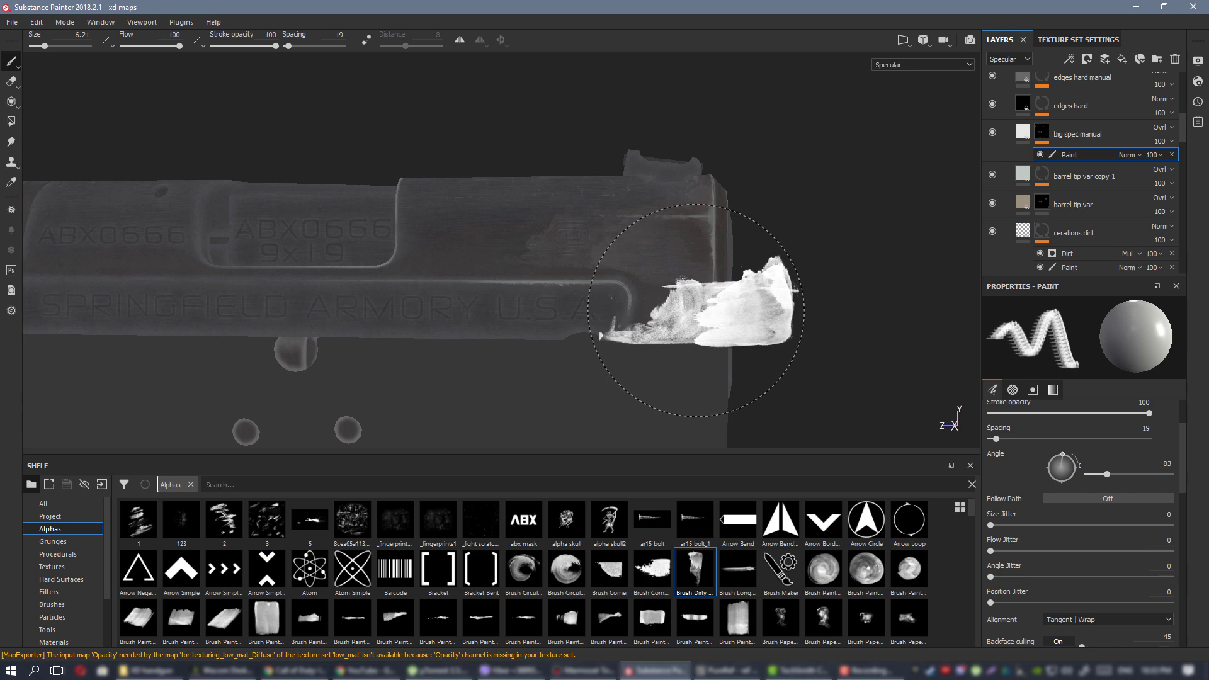
middle_click_drag(650, 371, 632, 342, "alt")
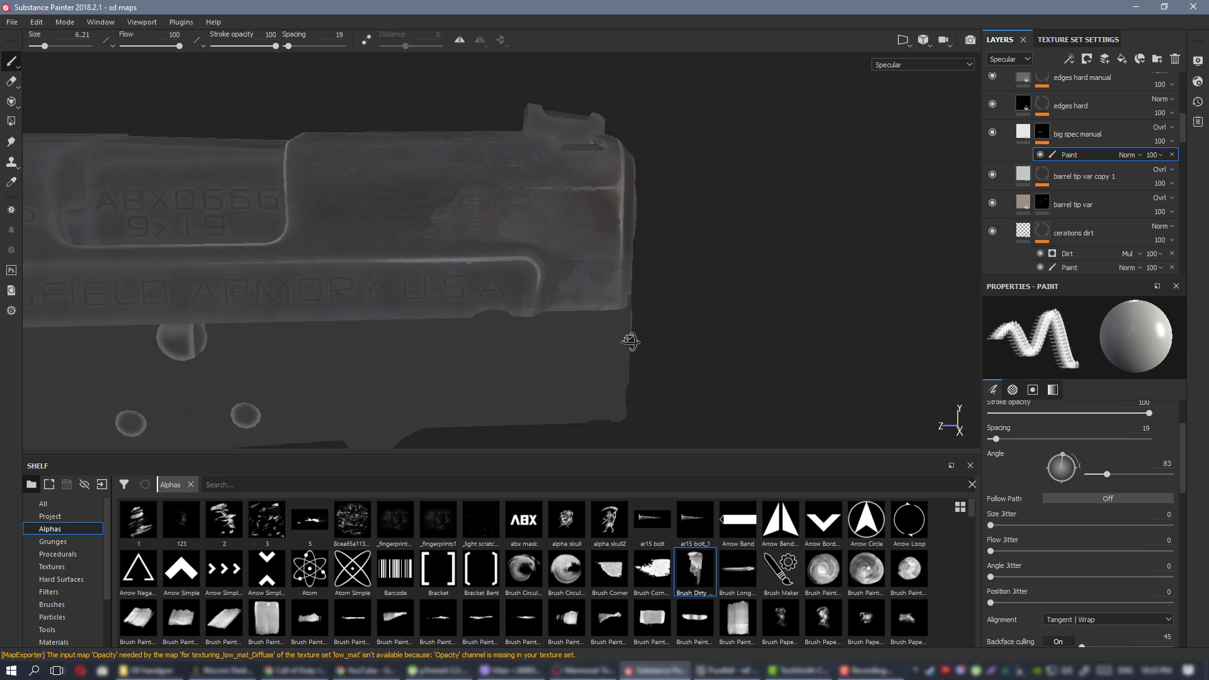
right_click_drag(631, 342, 652, 368, "alt")
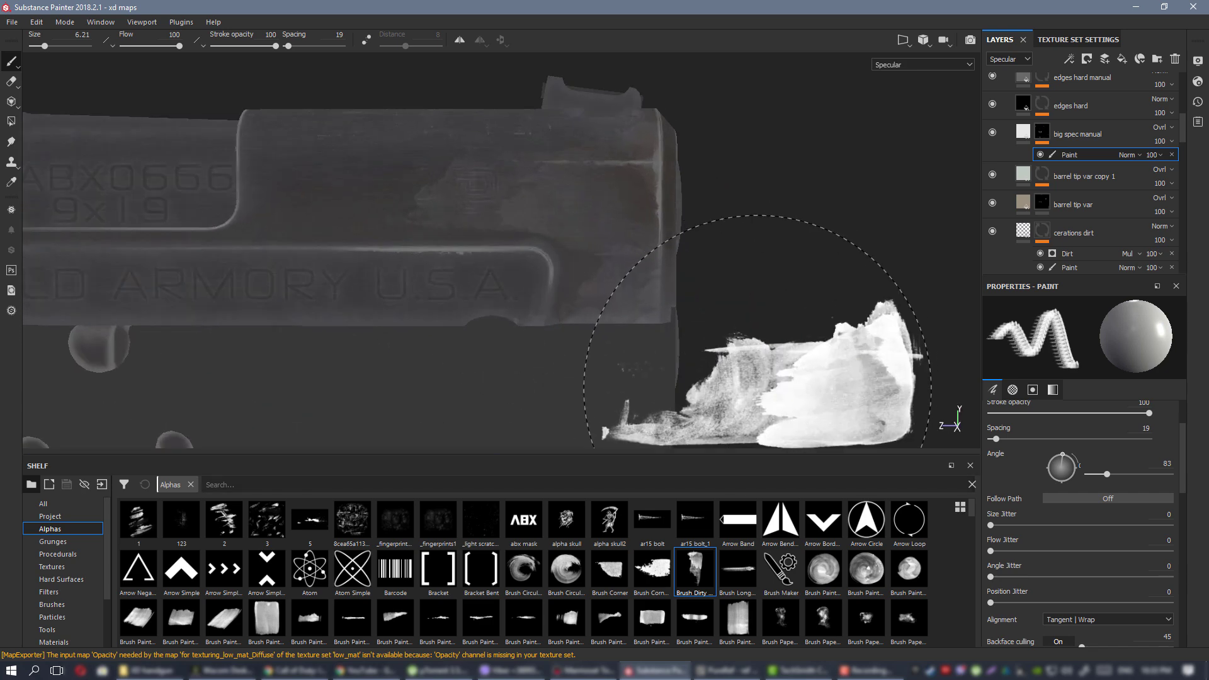
Erase excess from the new stamp around the slide's front edge at flow 24, reducing the eraser size to 1.86.
left_click(11, 82)
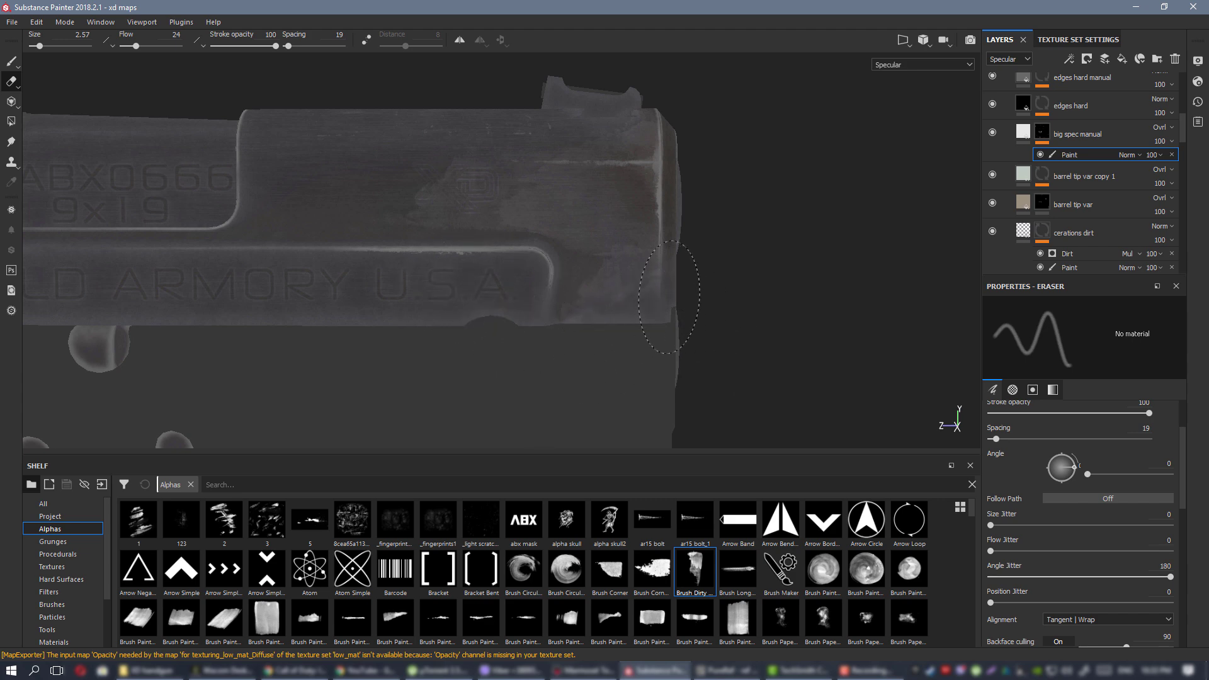
left_click_drag(522, 357, 303, 227, "alt")
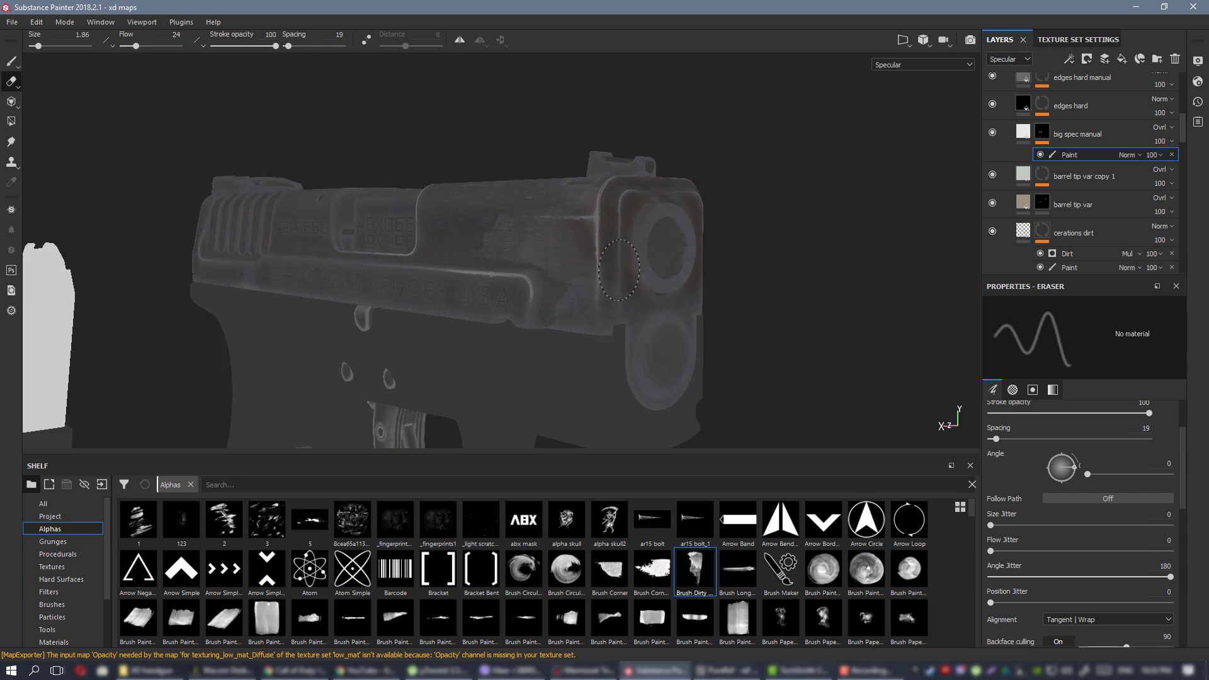
left_click_drag(625, 271, 504, 328, "alt")
middle_click_drag(626, 270, 448, 275, "alt")
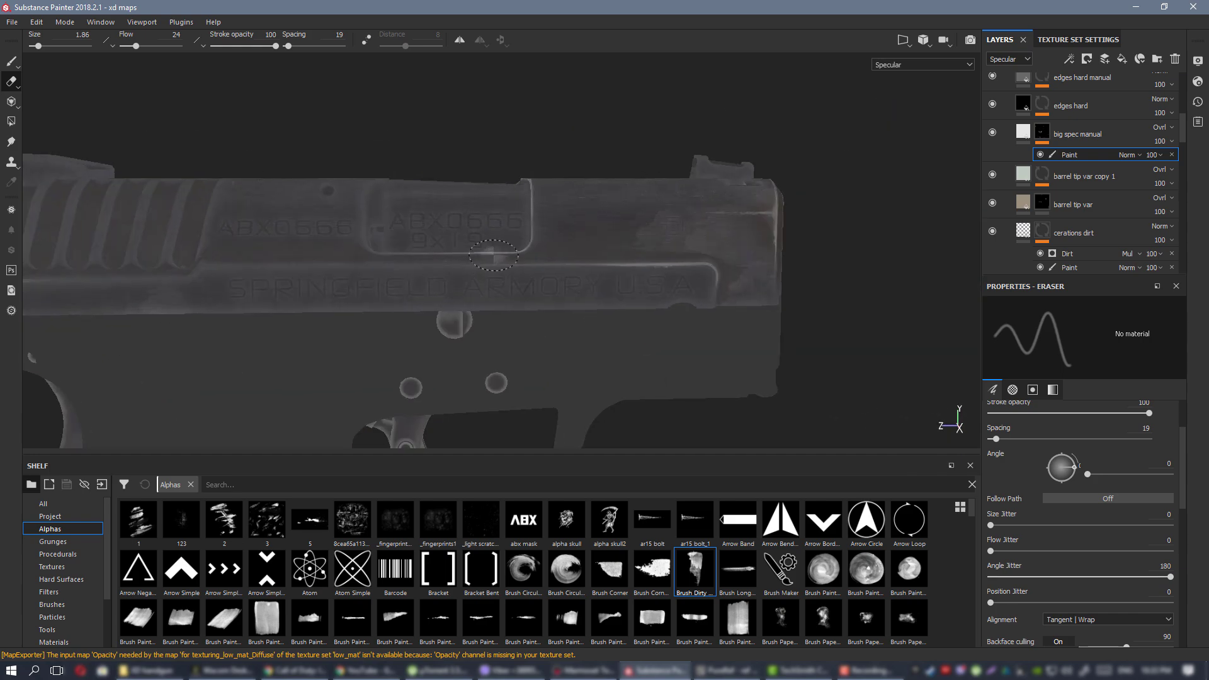
Show the full material and set the big spec manual fill's specular colour value to about 0.844.
key("m")
mouse_move(494, 255)
left_mouse_down("alt")
mouse_move(437, 231)
mouse_move(488, 240)
left_mouse_up("alt")
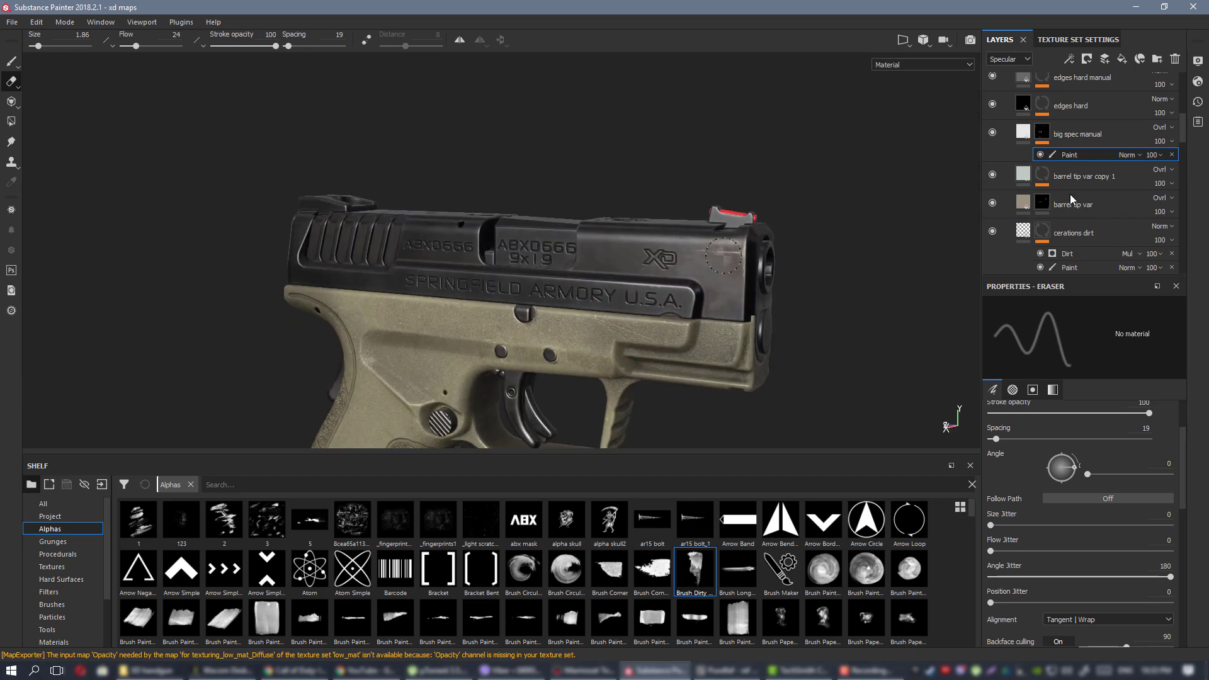
left_click(1018, 132)
left_click(1131, 524)
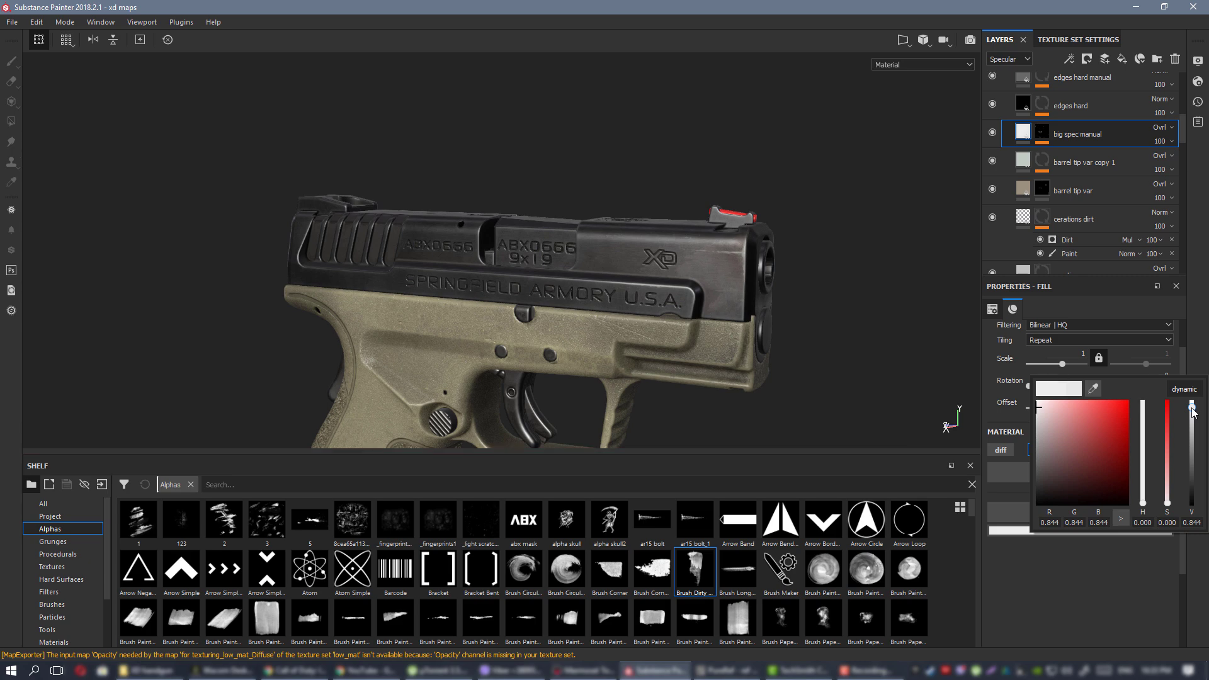
left_click_drag(652, 289, 525, 280, "alt")
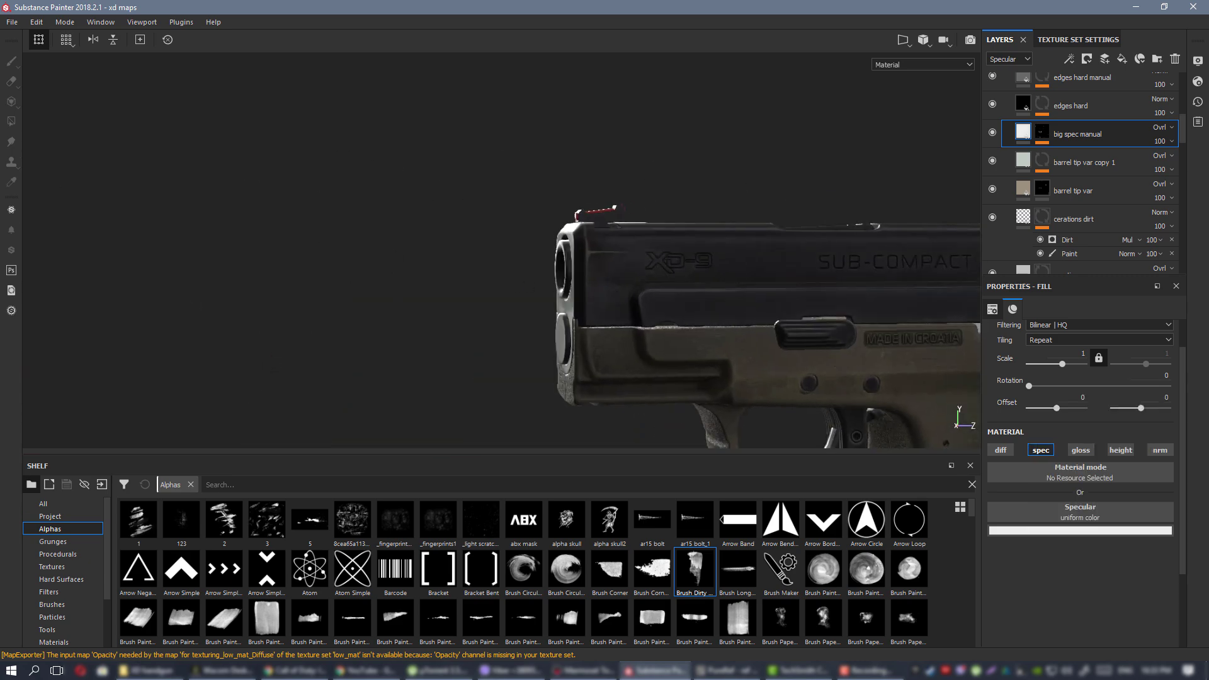
Switch to the reference images and examine the worn slide of the tan-framed handgun up close.
key("alt+Tab")
right_click_drag(878, 356, 770, 352)
scroll(769, 351, "down", 3)
mouse_move(769, 352)
middle_mouse_down()
mouse_move(635, 386)
mouse_move(626, 401)
middle_mouse_up()
scroll(682, 245, "up", 3)
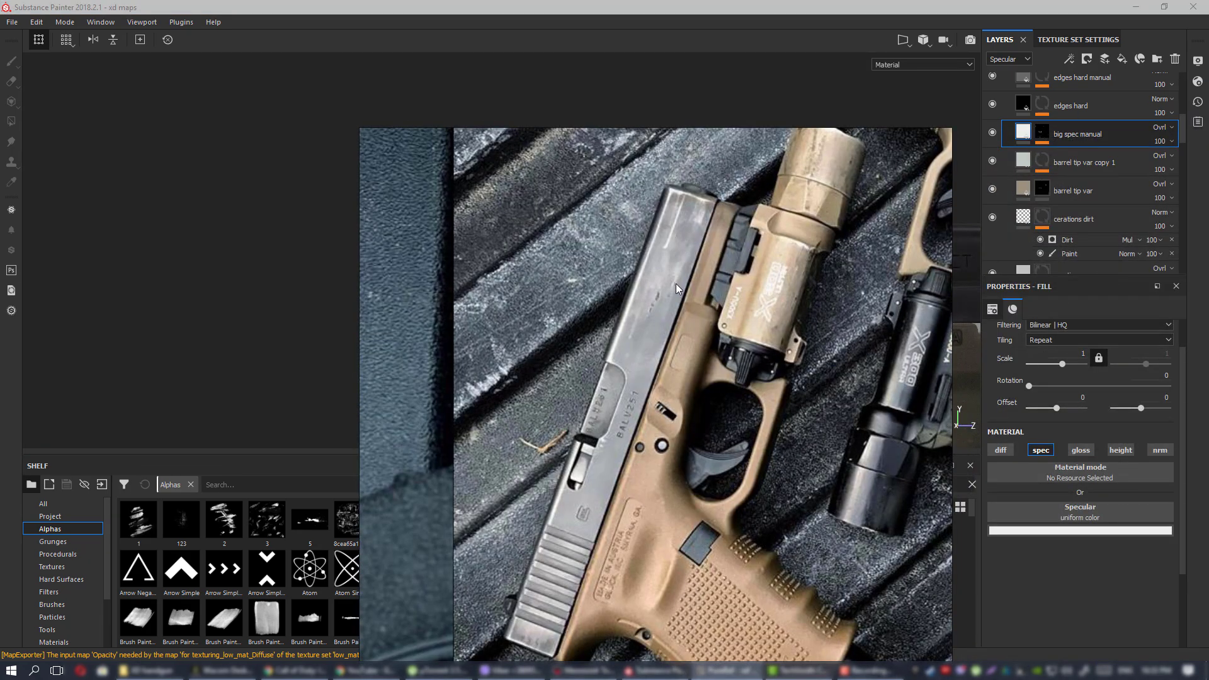
Return to Substance Painter, set the big spec manual fill's specular colour value to about 0.894, and brighten it further while checking both sides.
key("alt+Tab")
mouse_move(745, 258)
left_mouse_down("alt")
mouse_move(562, 278)
mouse_move(571, 263)
left_mouse_up("alt")
right_click_drag(571, 263, 619, 263, "shift")
left_click_drag(666, 308, 684, 322, "alt")
left_click(1116, 532)
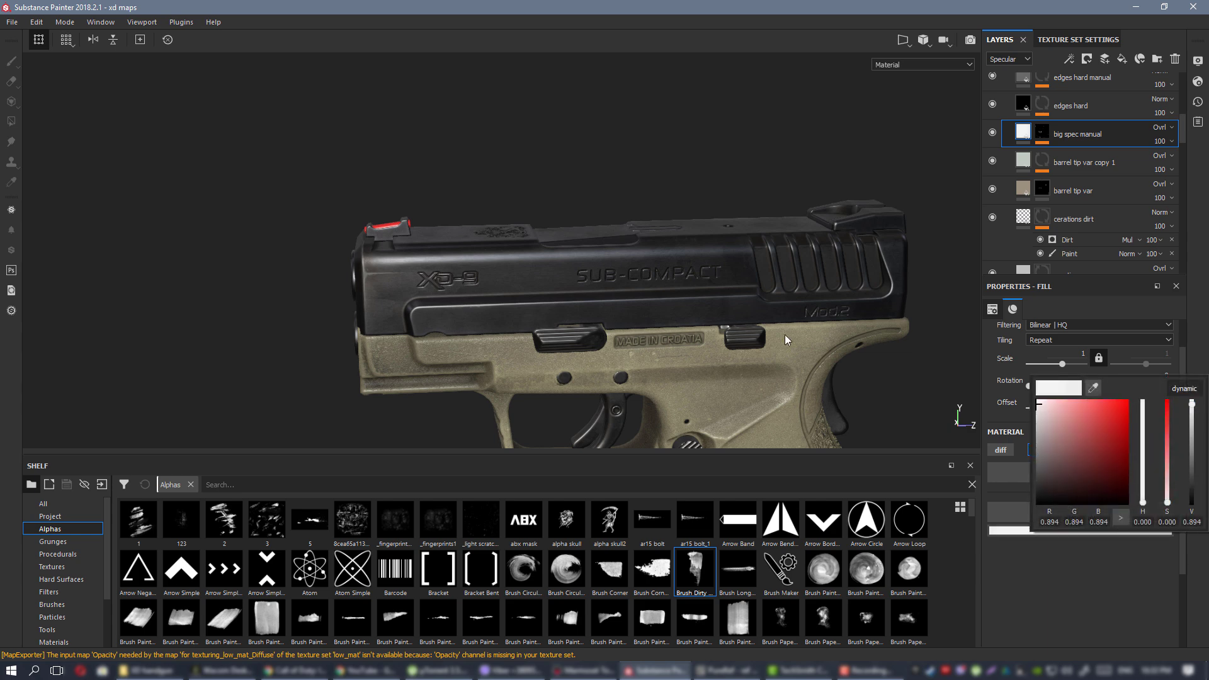
left_click_drag(786, 340, 677, 311, "alt")
left_click(1099, 531)
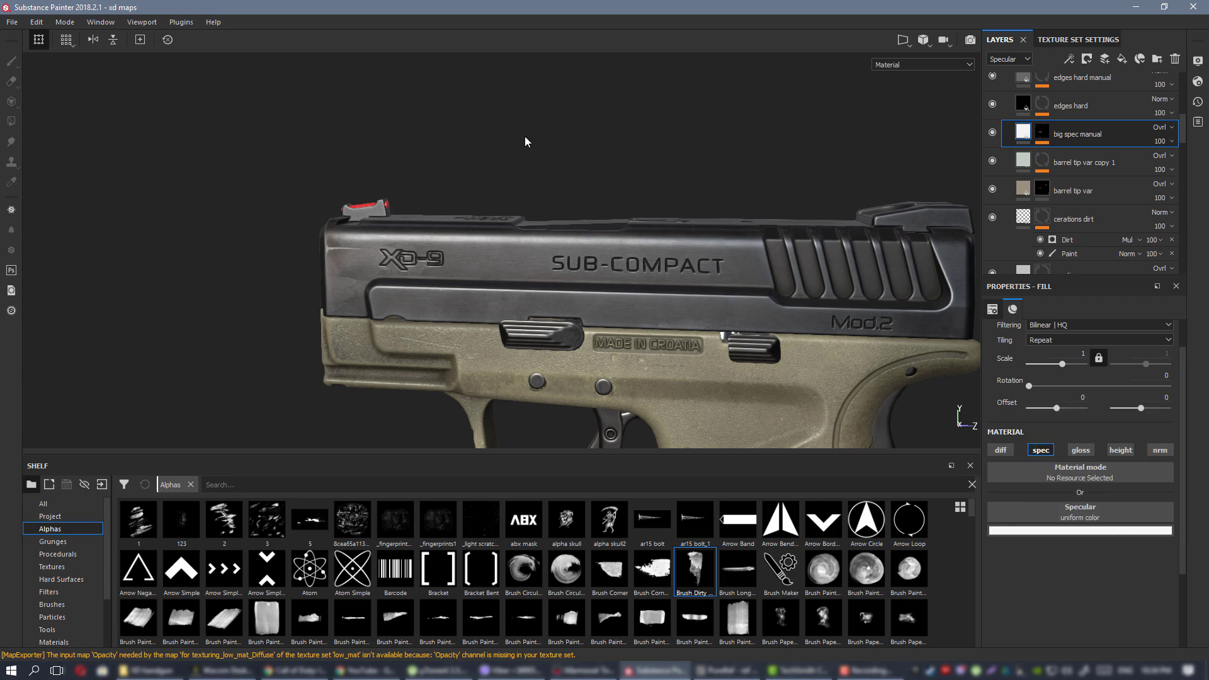
left_click_drag(526, 139, 549, 219, "alt")
scroll(579, 211, "down", 3)
Export the low_mat texture set as 16-bit PNG maps with the PBR SpecGloss configuration at 4096x4096 to the maps folder.
key("ctrl+shift+e")
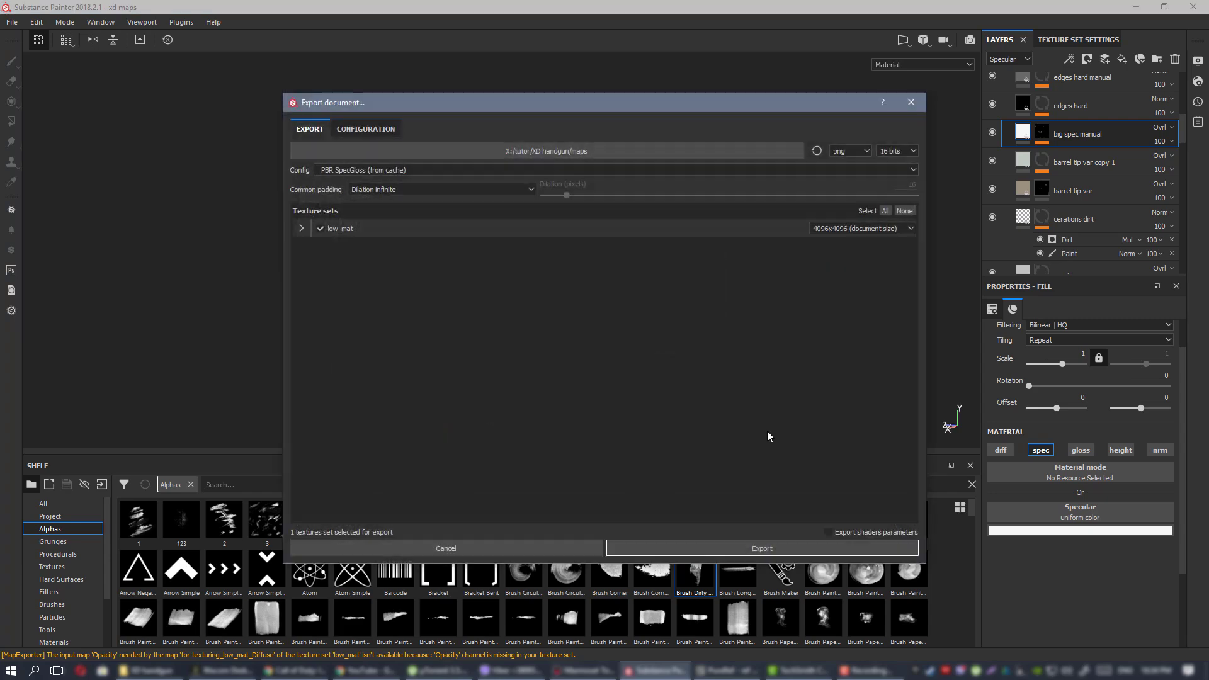
left_click(758, 549)
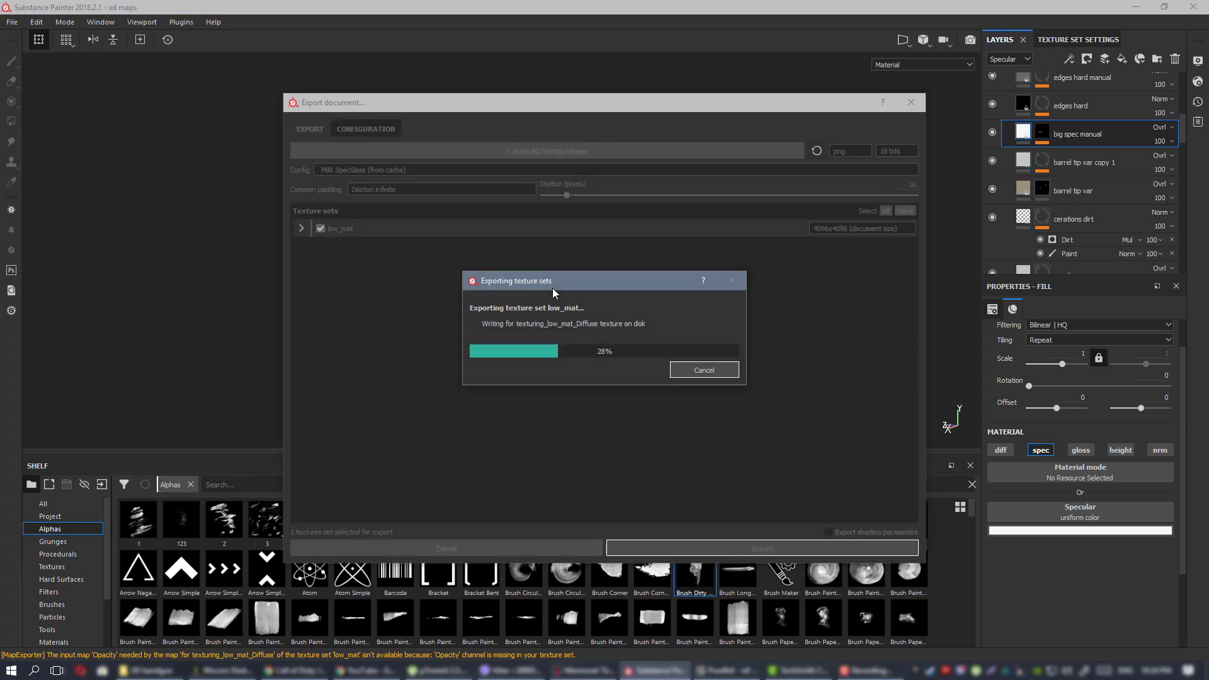
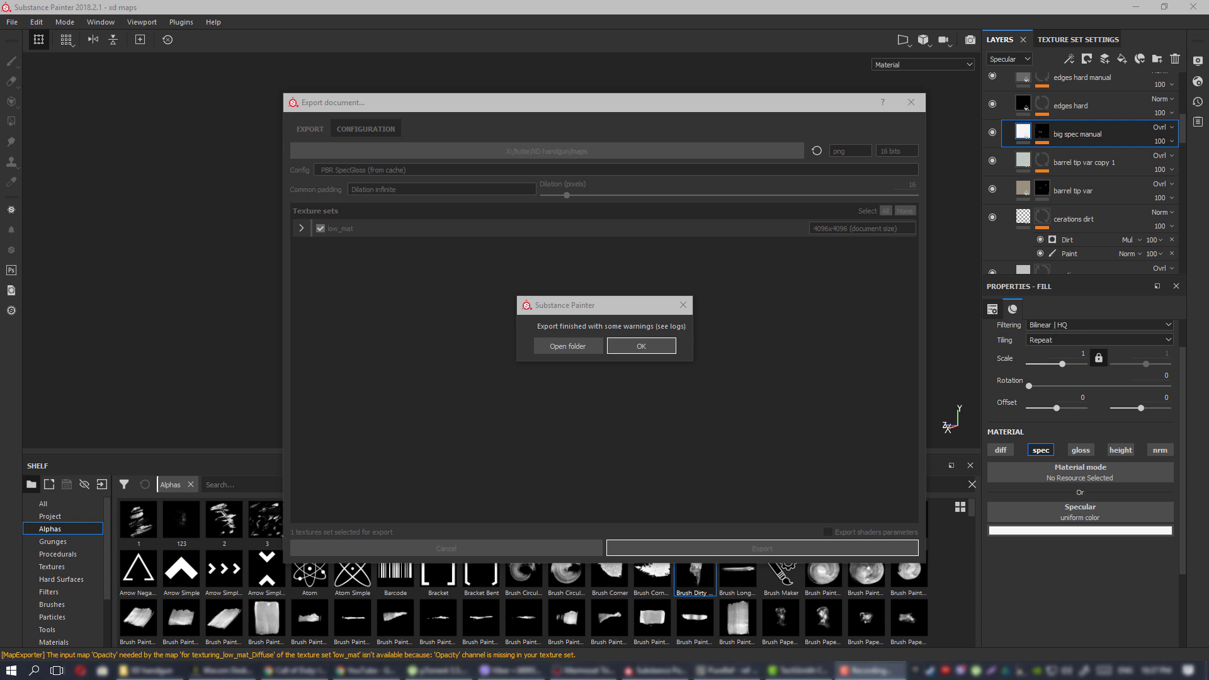
left_click(637, 345)
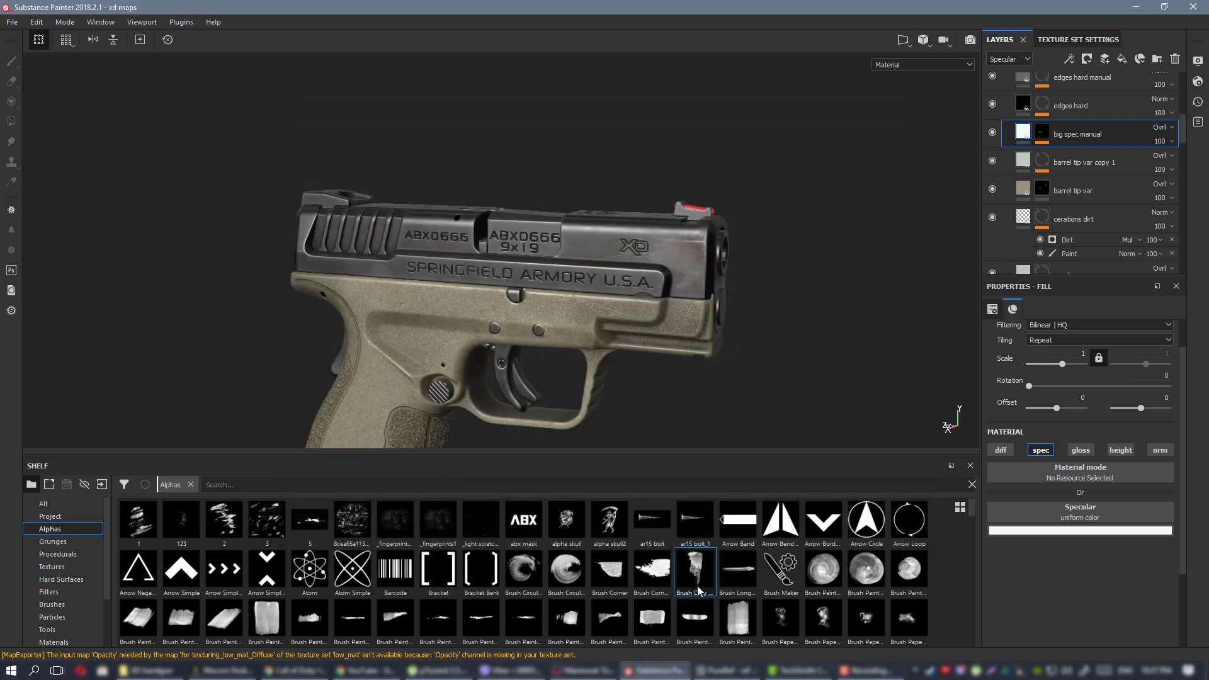
Switch to Marmoset Toolbag and examine the slide's wear and reflections on the re-exported handgun from several angles and distances.
mouse_move(693, 588)
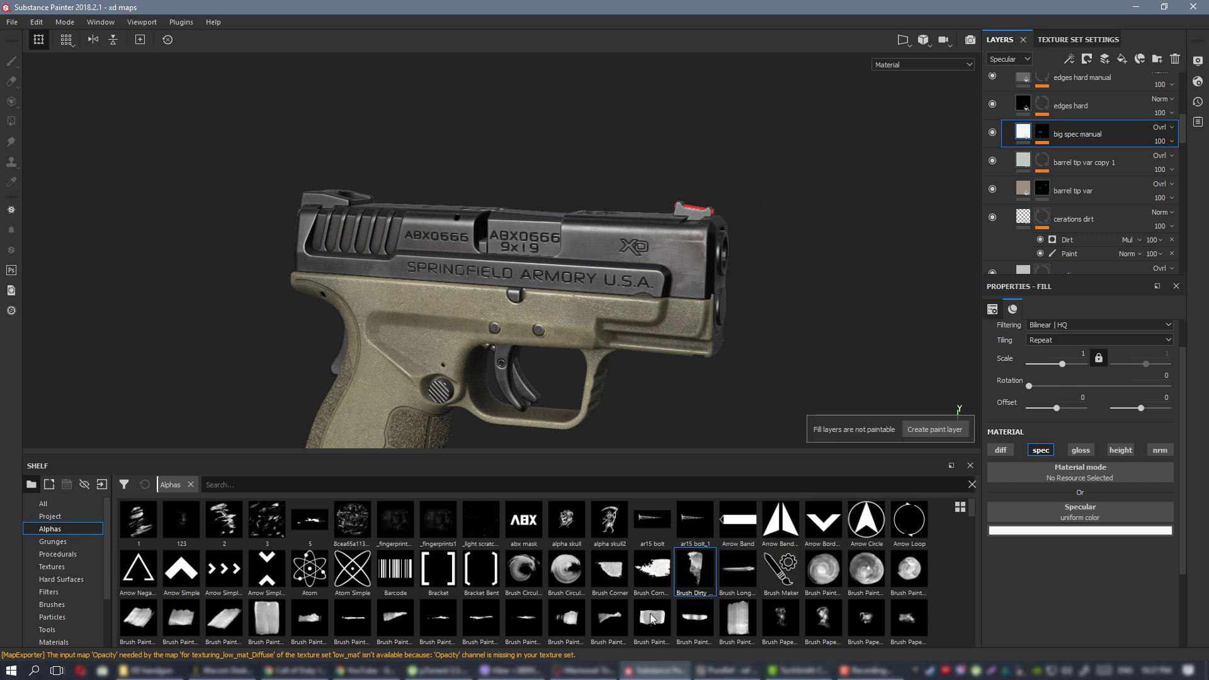
left_click(582, 670)
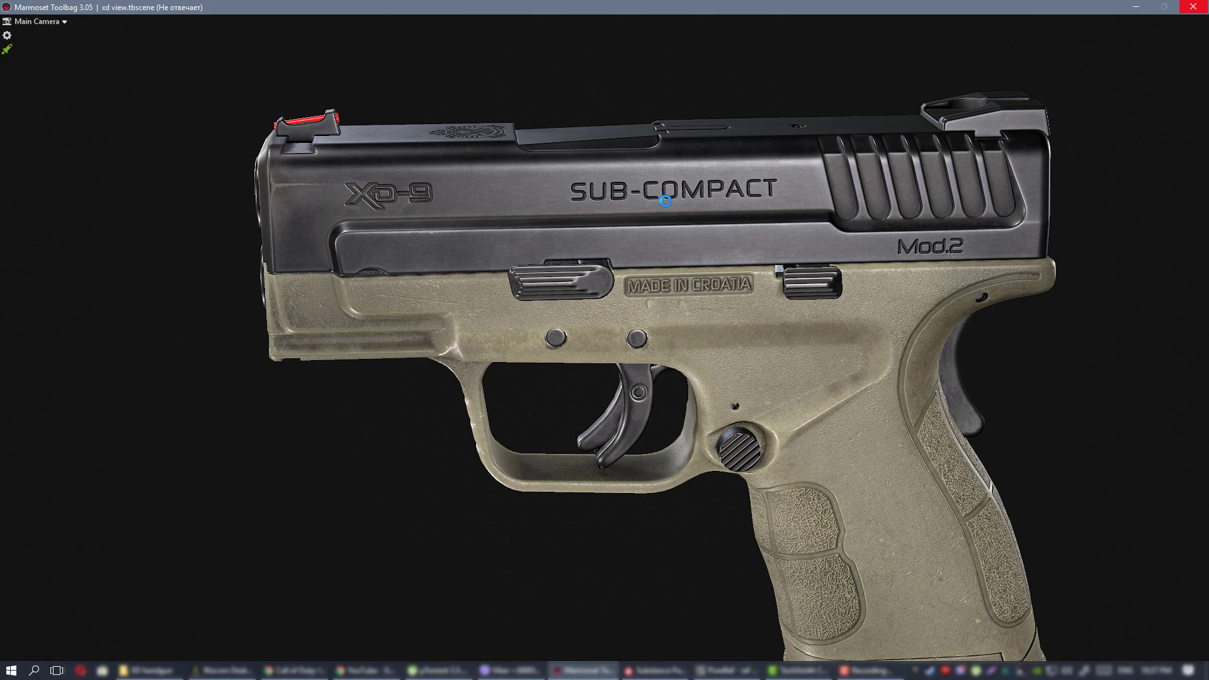
scroll(724, 245, "down", 3)
left_click_drag(724, 245, 632, 293)
scroll(673, 286, "down", 3)
left_click_drag(632, 293, 694, 323)
scroll(651, 308, "down", 3)
scroll(607, 274, "up", 5)
scroll(638, 309, "down", 3)
scroll(683, 289, "down", 2)
scroll(581, 281, "up", 3)
scroll(694, 324, "down", 4)
left_click_drag(550, 256, 777, 278)
scroll(659, 276, "up", 3)
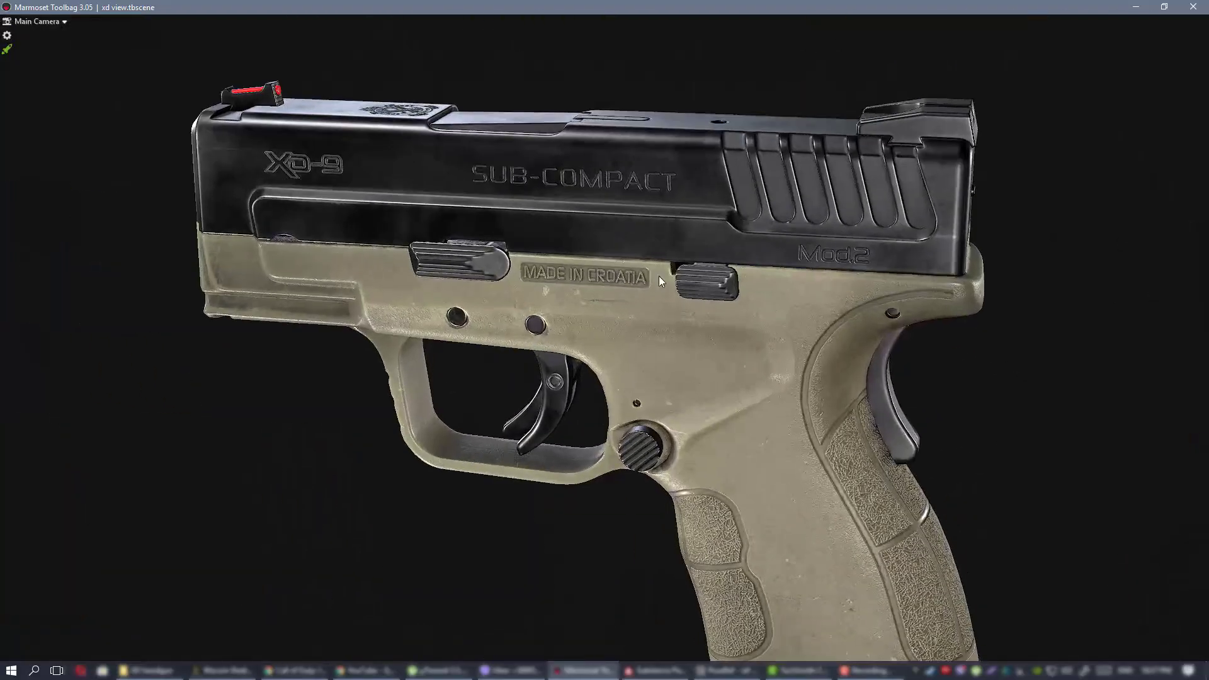
scroll(523, 251, "down", 3)
Hide every light under the sky except Light 1 Copy Copy Copy, with the interface shown only while doing so.
key("Tab")
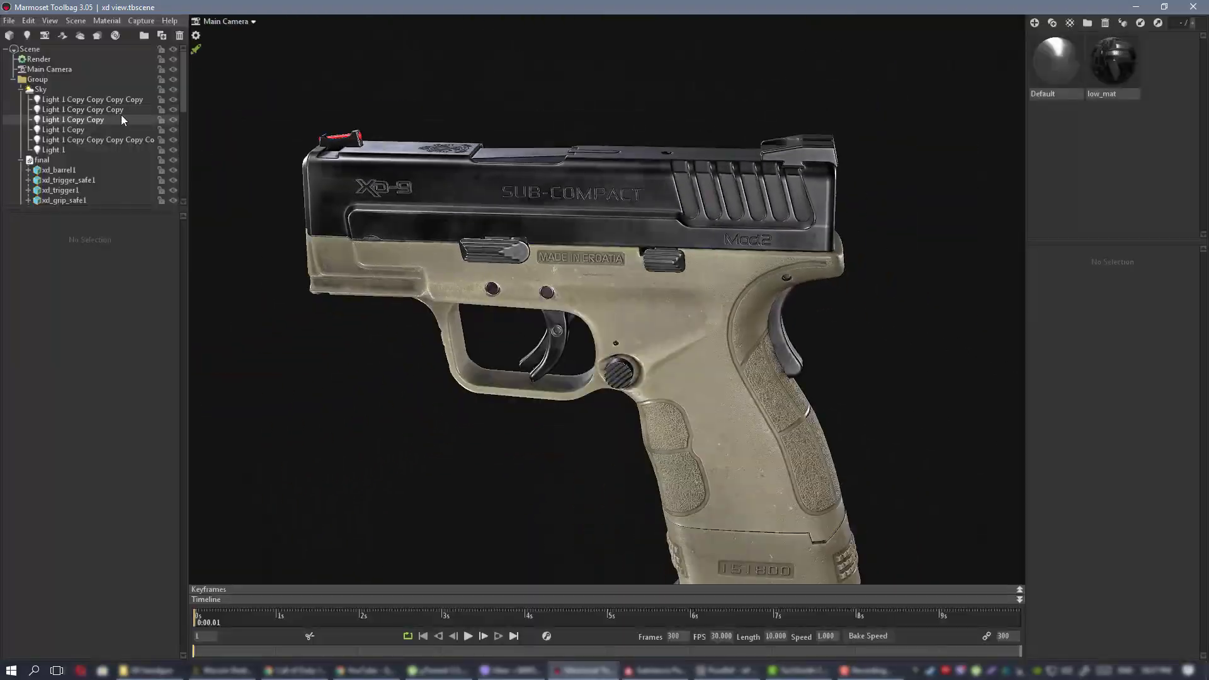
left_click(173, 99)
left_click(173, 119)
left_click(173, 129)
left_click(173, 140)
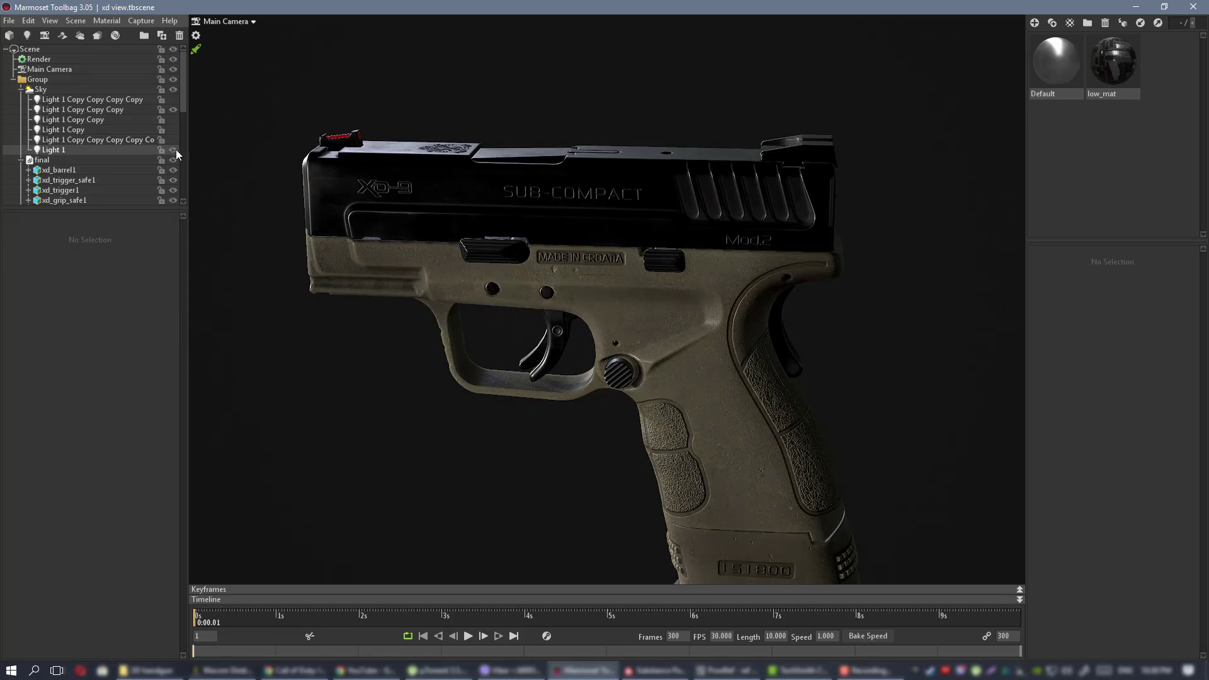
left_click(175, 149)
key("Tab")
Examine the slide on both handgun models under the single remaining light.
left_click_drag(844, 248, 758, 270, "shift")
scroll(500, 217, "down", 3)
scroll(758, 271, "up", 5)
left_click(635, 198)
scroll(635, 198, "down", 3)
left_click(530, 172)
left_click_drag(530, 172, 603, 209, "alt")
right_click_drag(603, 210, 651, 260, "alt")
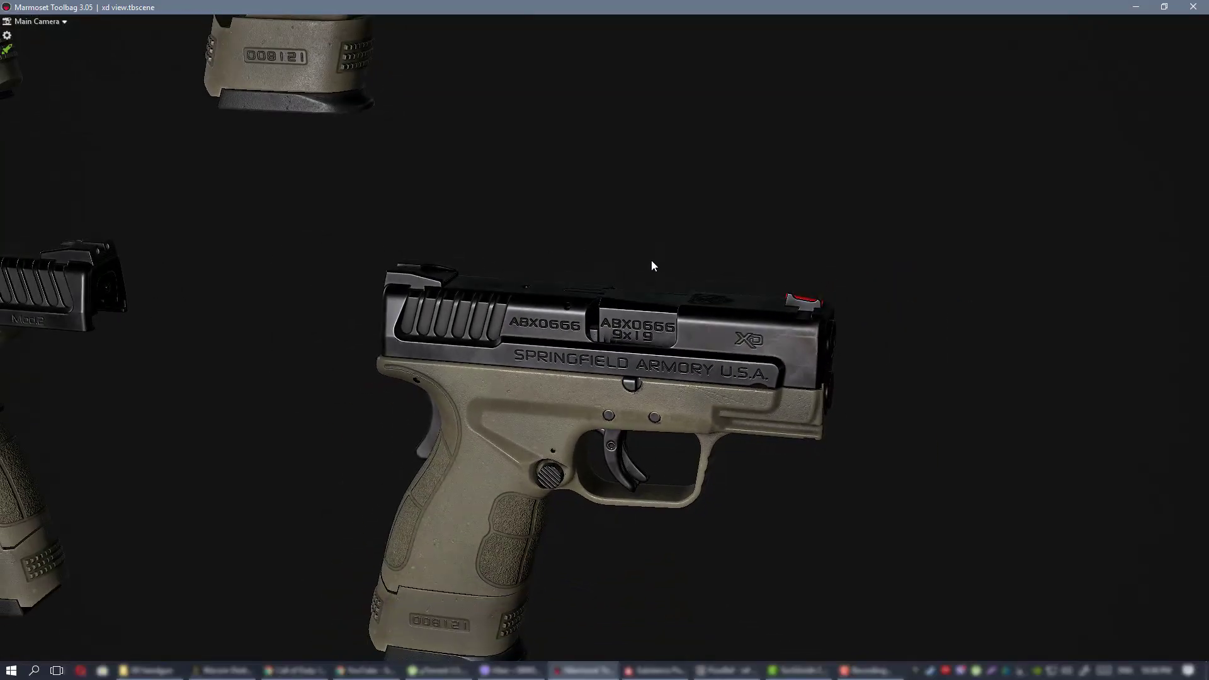
left_click_drag(651, 261, 677, 308, "alt")
Turn Light 1 Copy Copy Copy Copy back on and frame the whole scene with the light positions.
key("ctrl+space")
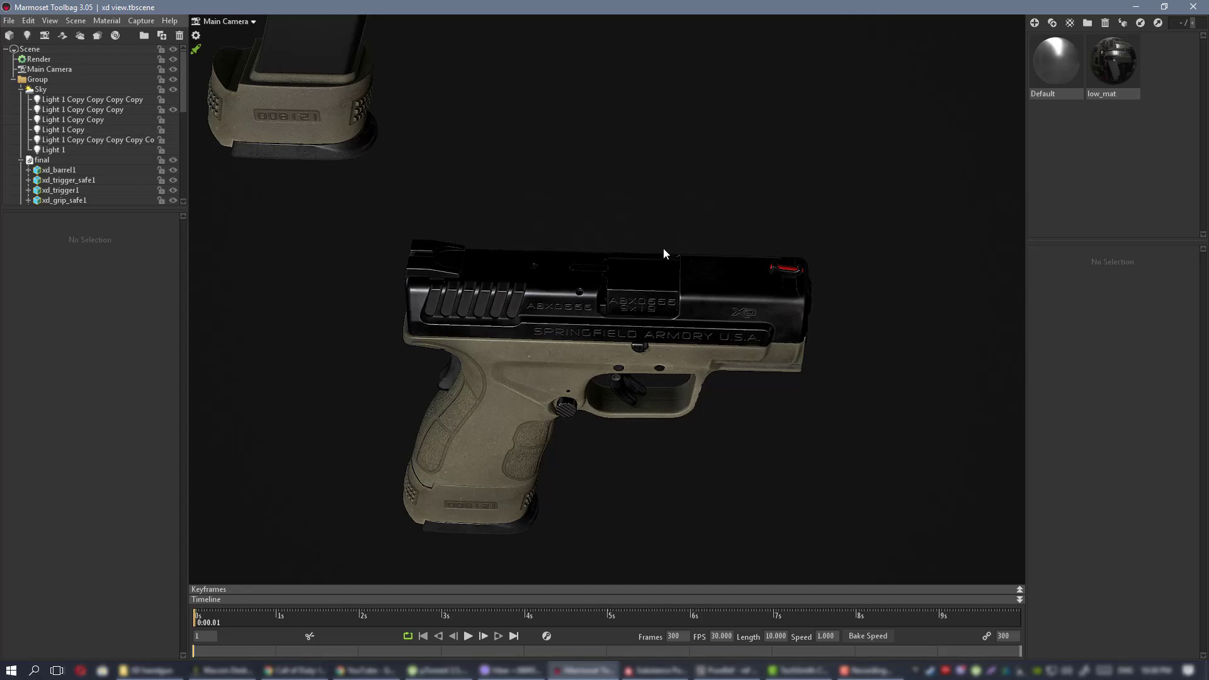
right_click_drag(662, 248, 510, 192, "alt")
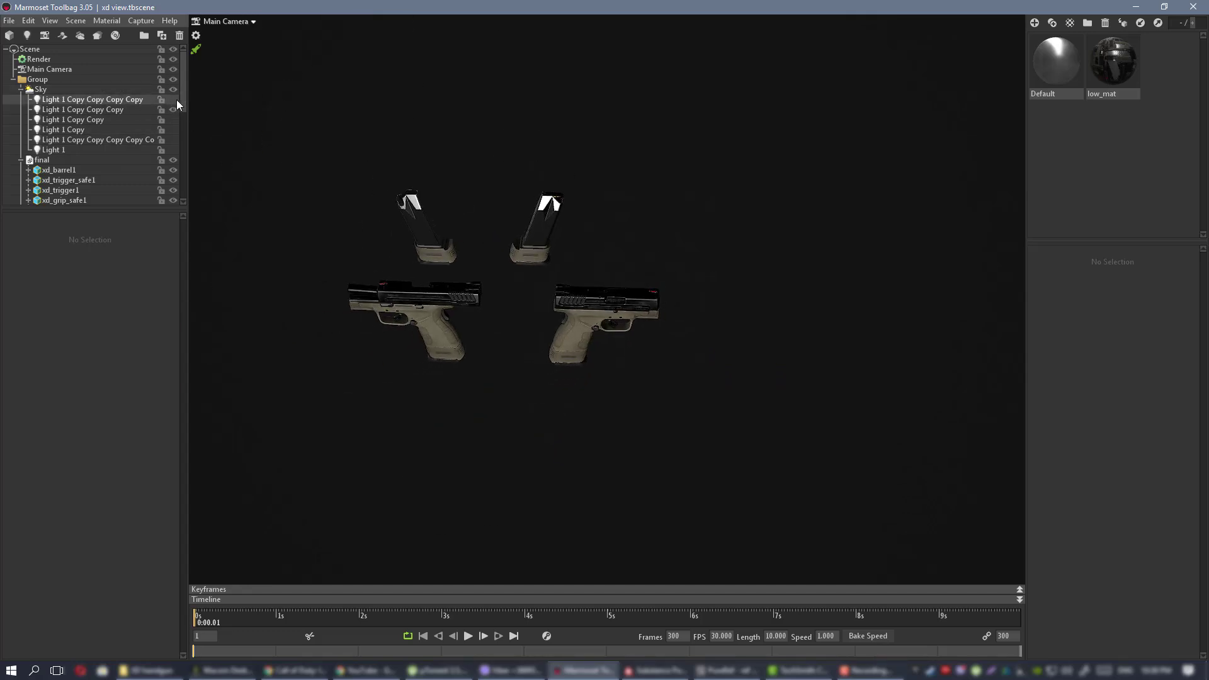
left_click(176, 100)
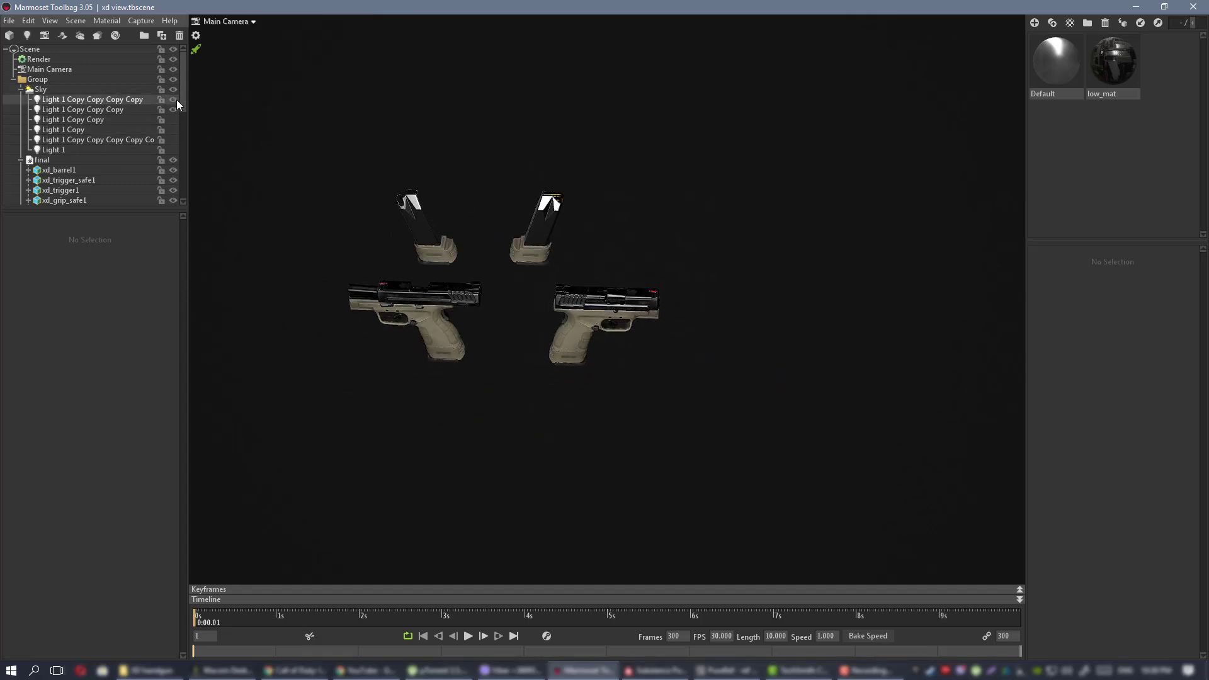
left_click_drag(616, 234, 648, 175, "alt")
right_click_drag(649, 175, 560, 160, "alt")
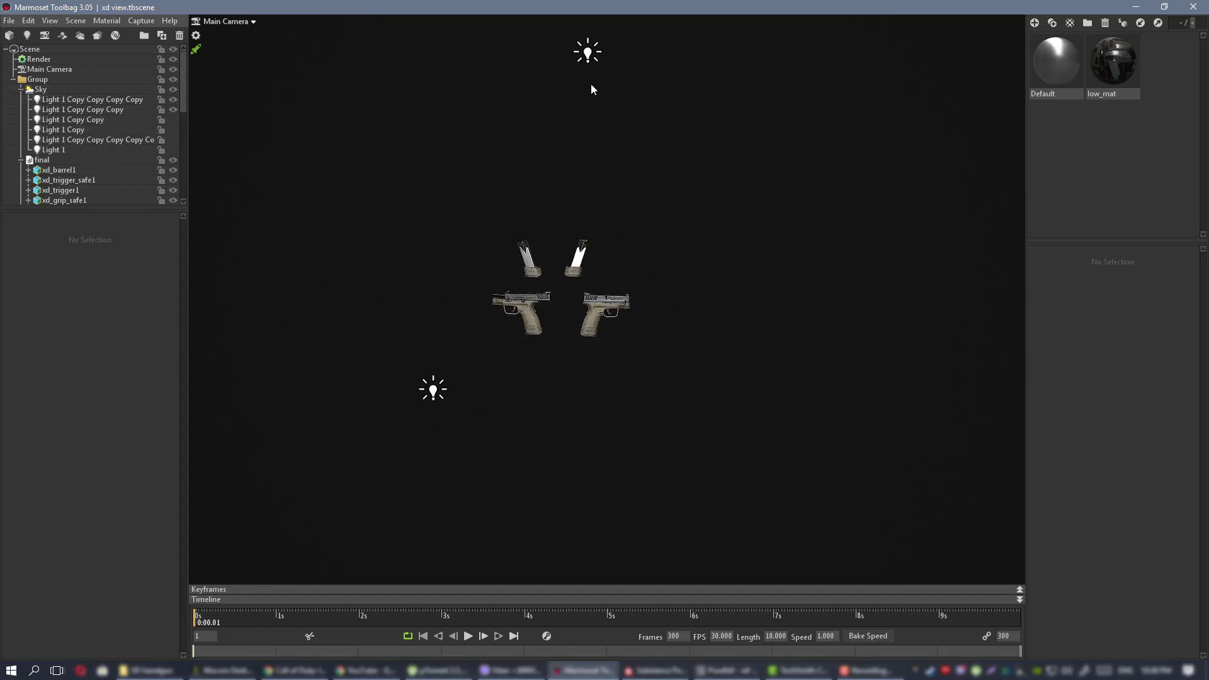
Move Light 1 Copy Copy Copy Copy down and across so it sits closer to the handgun models.
left_click(587, 53)
left_click_drag(747, 162, 638, 127, "alt")
left_click_drag(519, 65, 612, 197)
left_click_drag(583, 59, 824, 141, "alt")
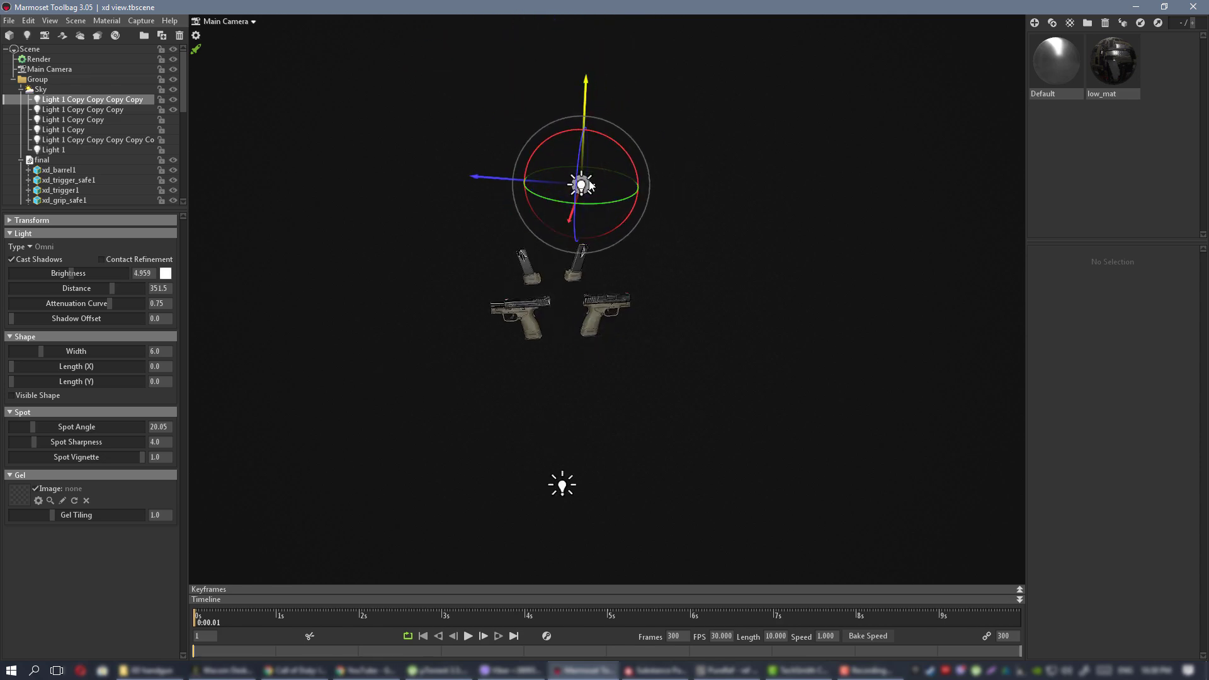
left_click_drag(670, 198, 723, 308, "alt")
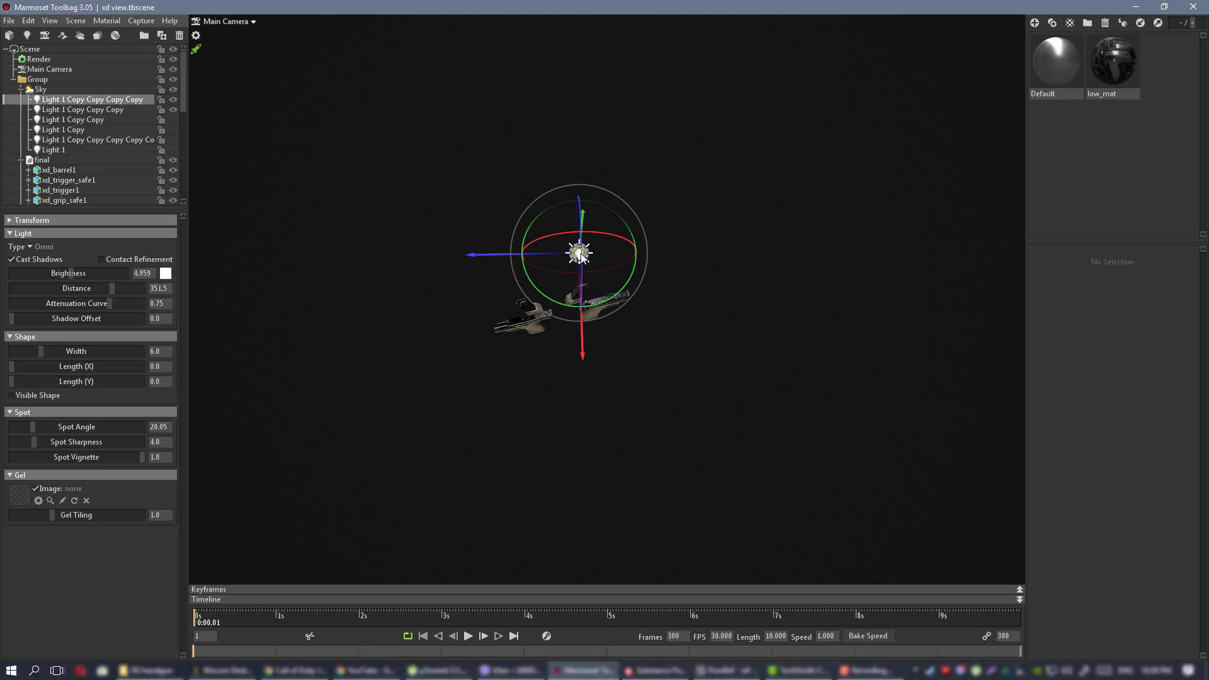
left_click_drag(580, 254, 588, 271)
left_click(749, 282)
Hide the interface and examine the slide's reflections on the handgun's Sub-Compact side under the moved light.
key("ctrl+space")
right_click_drag(716, 259, 913, 504, "alt")
left_click_drag(913, 504, 337, 216, "alt")
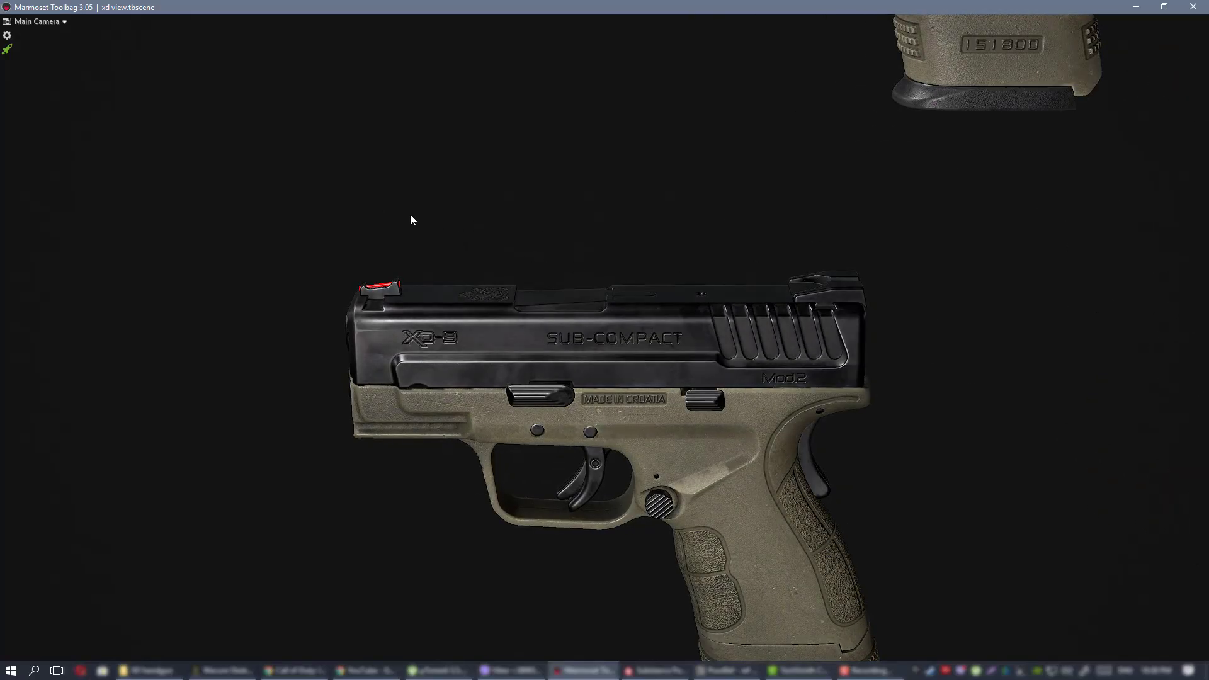
left_click_drag(411, 219, 446, 199, "alt")
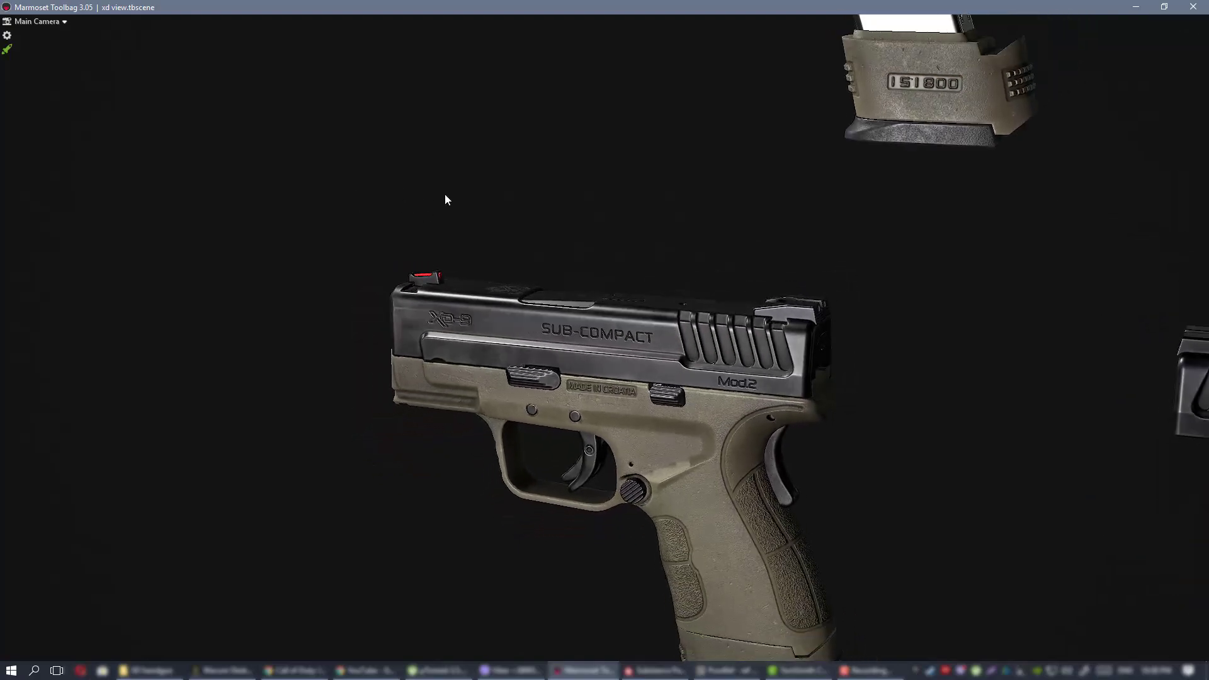
Switch to Substance Painter and lower the gloss big spots layer's glossiness to 0.5491, checking it in the glossiness channel view.
left_click(650, 671)
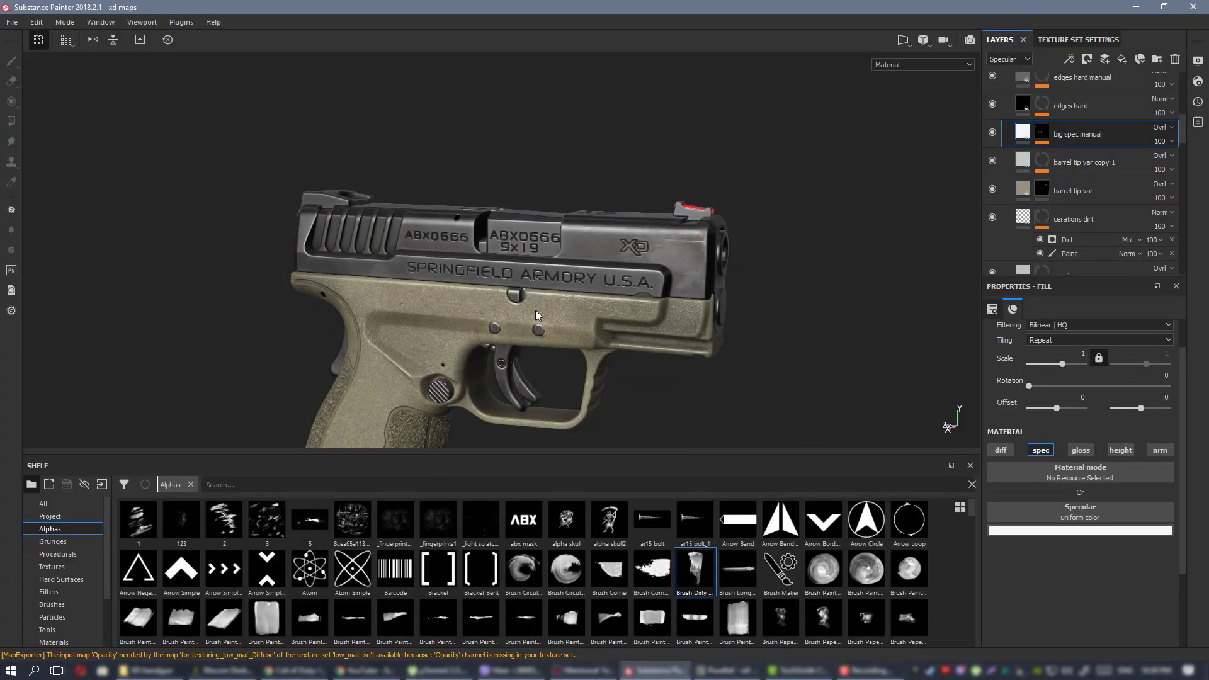
scroll(956, 190, "up", 5)
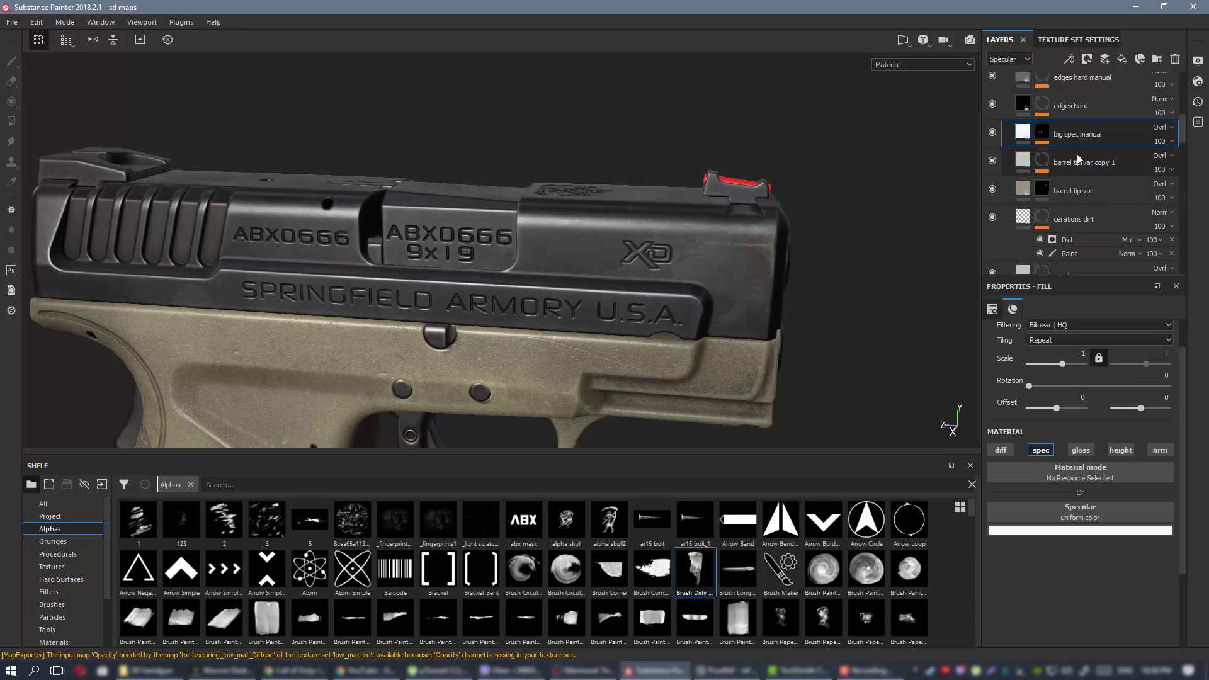
scroll(1048, 168, "down", 1)
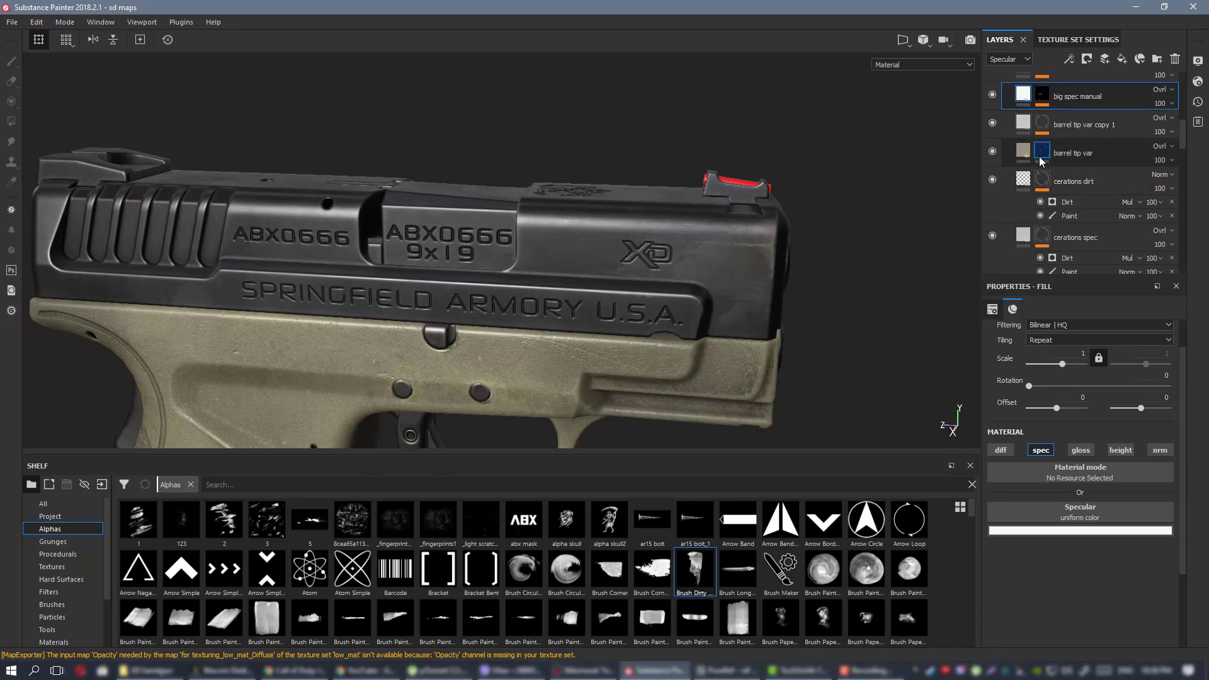
scroll(1040, 162, "down", 1)
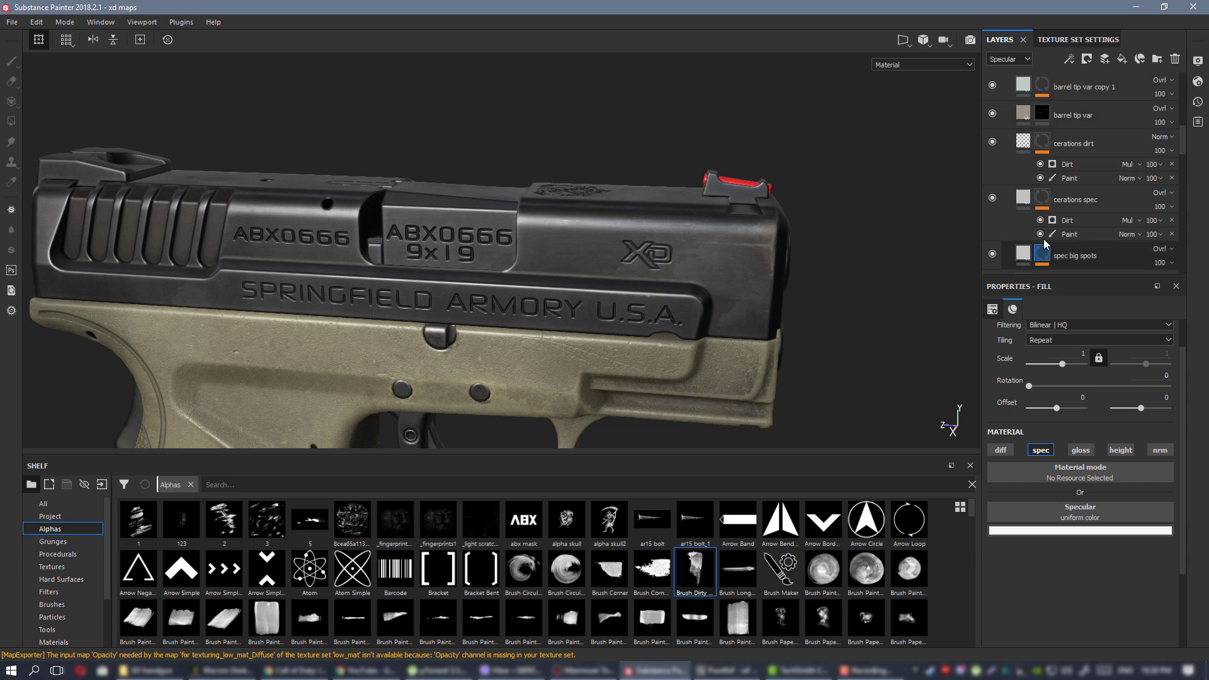
scroll(1070, 190, "down", 1)
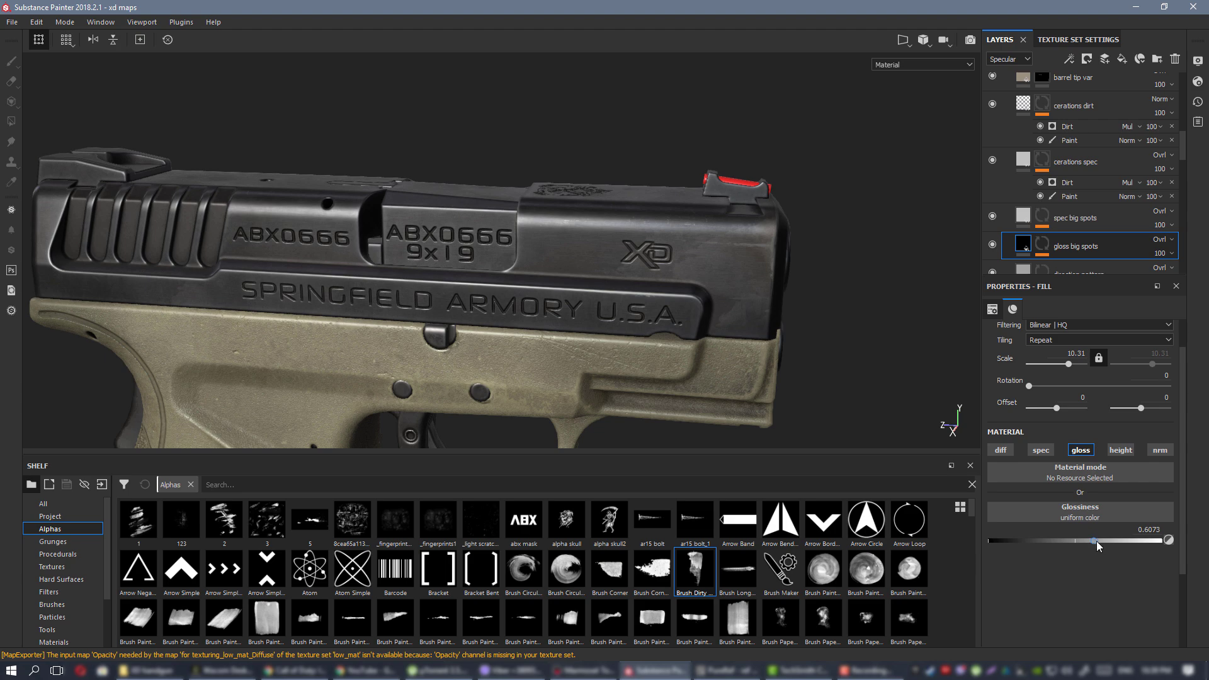
key("c")
key("c")
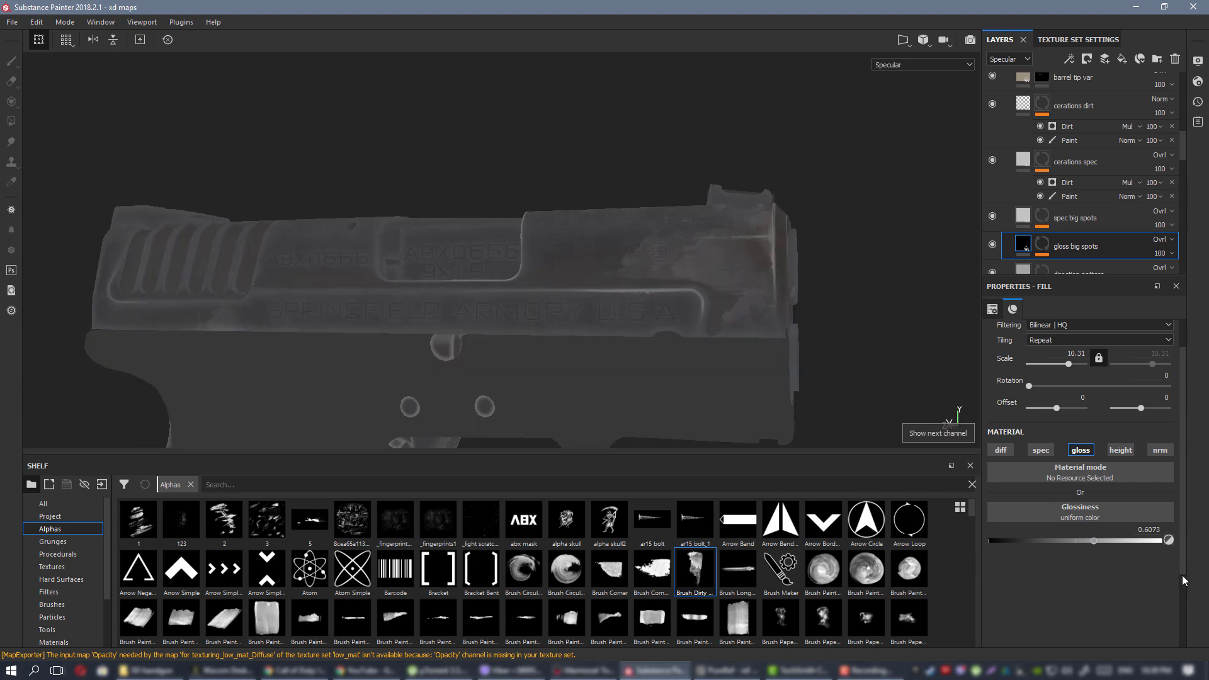
key("c")
left_click_drag(1092, 541, 1083, 542)
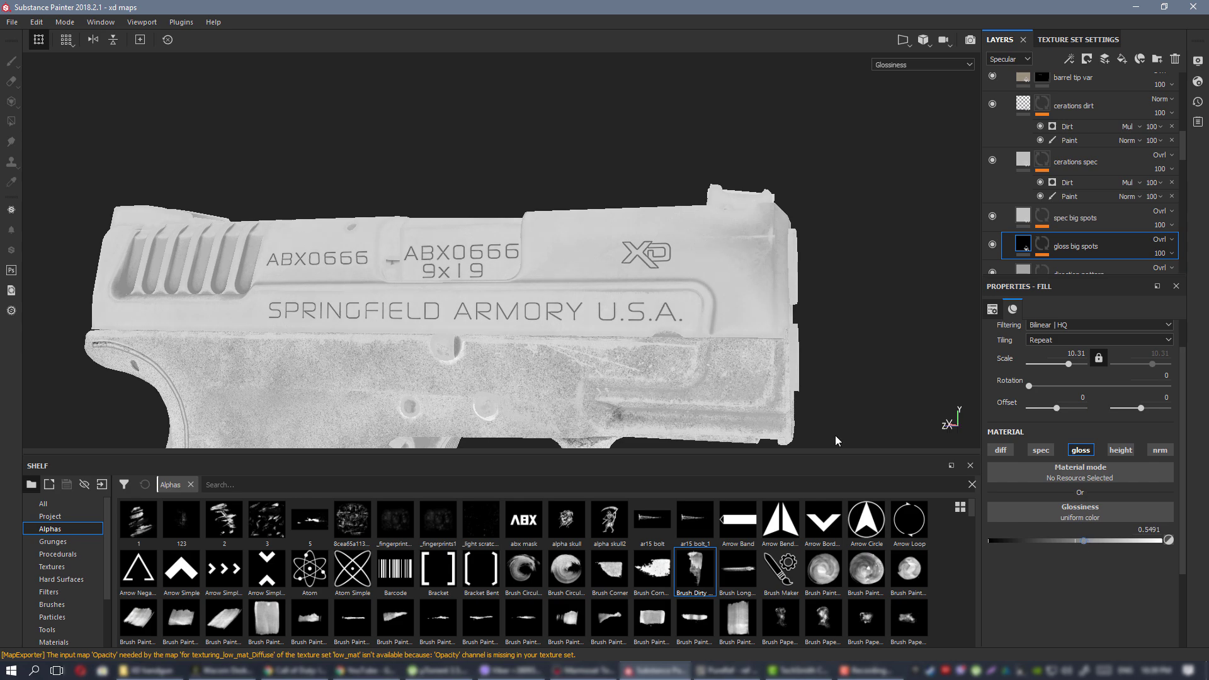
key("m")
Examine the Sub-Compact side of the slide from several angles and under rotated environment lighting, and look through the metal layers.
left_click_drag(517, 306, 313, 221, "alt")
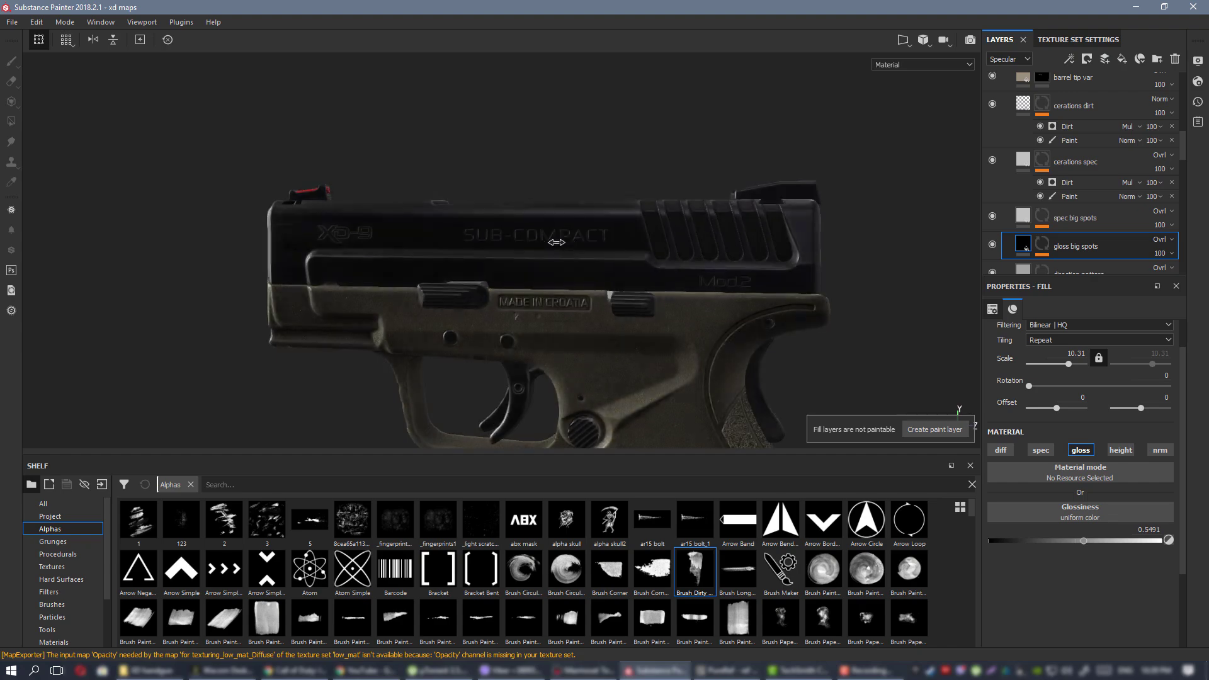
scroll(518, 279, "up", 3)
left_click_drag(519, 278, 598, 289, "alt")
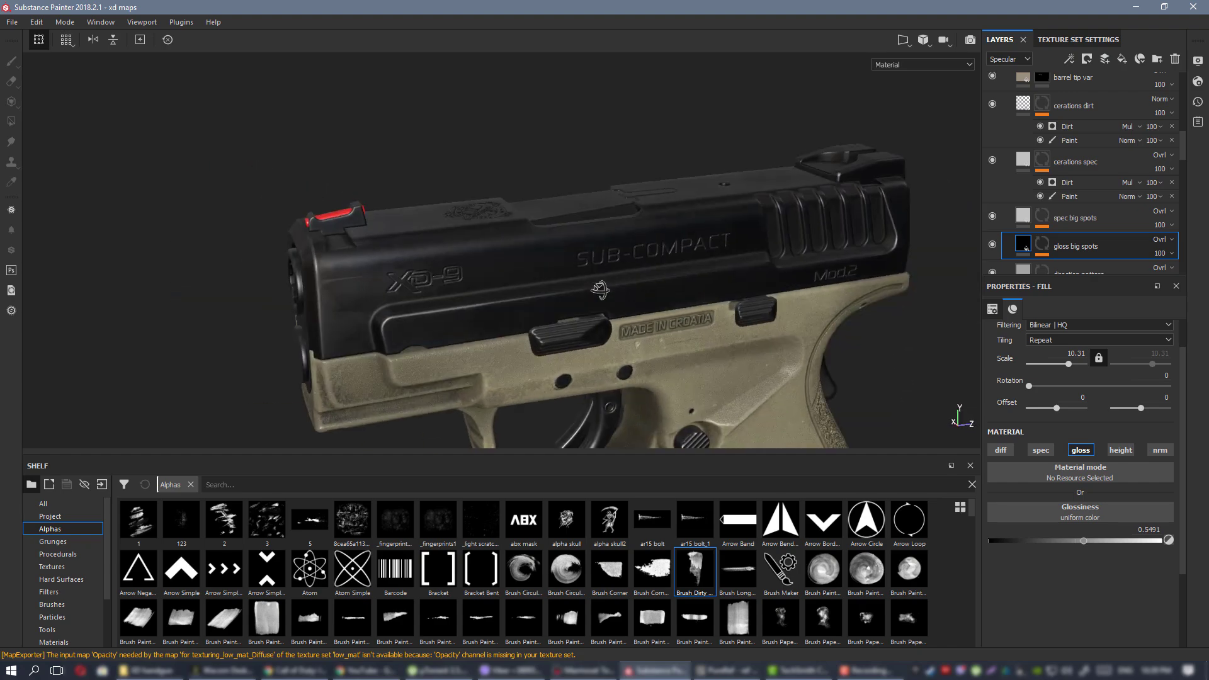
right_click_drag(599, 289, 548, 229, "alt")
left_click_drag(548, 229, 558, 229, "alt+shift")
right_click_drag(553, 232, 571, 294, "alt")
mouse_move(568, 294)
left_mouse_down("alt")
mouse_move(604, 292)
mouse_move(589, 291)
left_mouse_up("alt")
scroll(1116, 228, "up", 5)
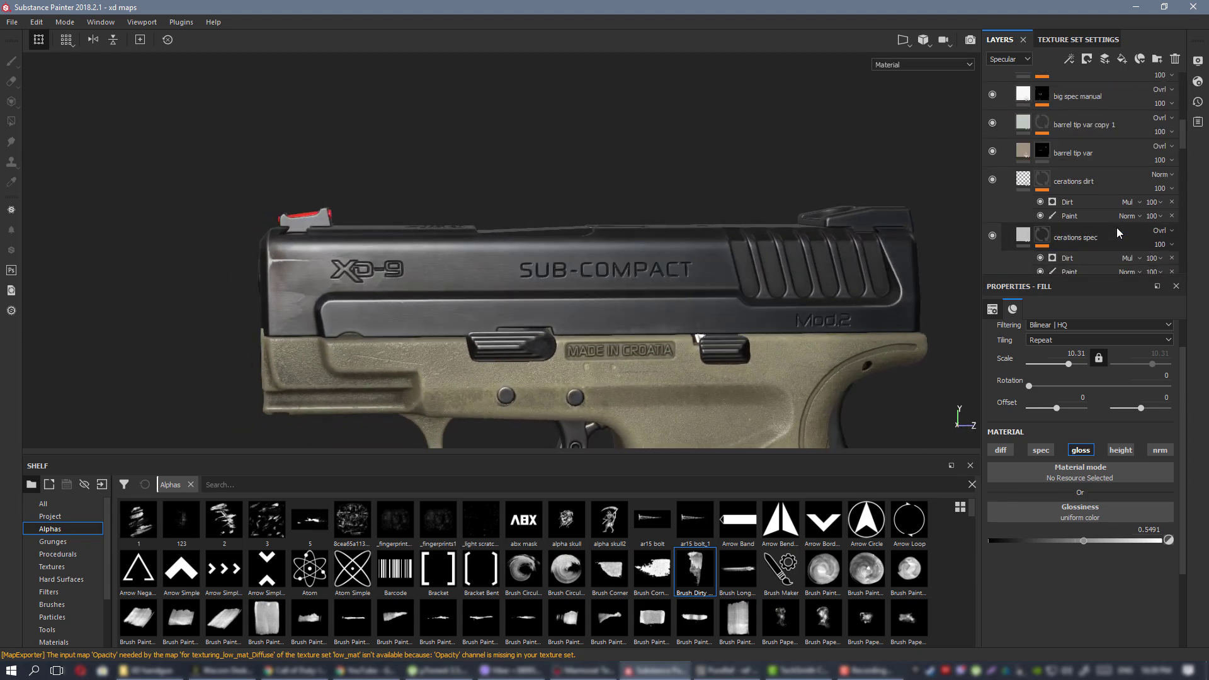
scroll(1111, 240, "up", 4)
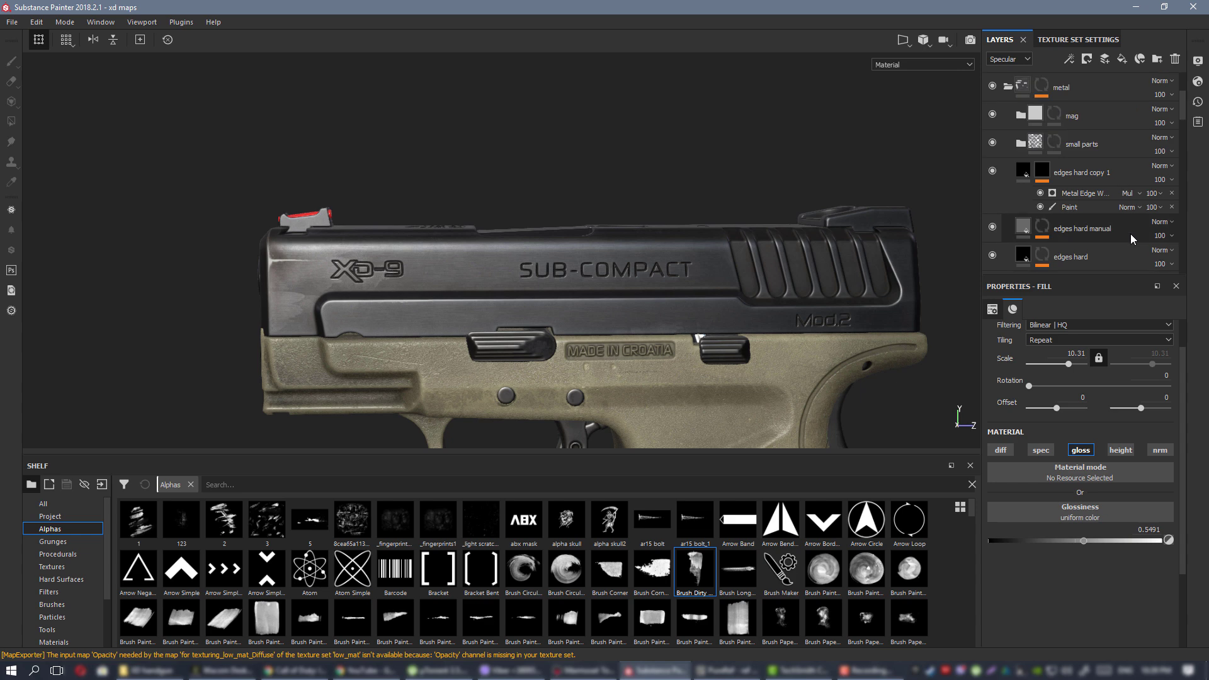
left_click_drag(601, 268, 664, 279, "alt")
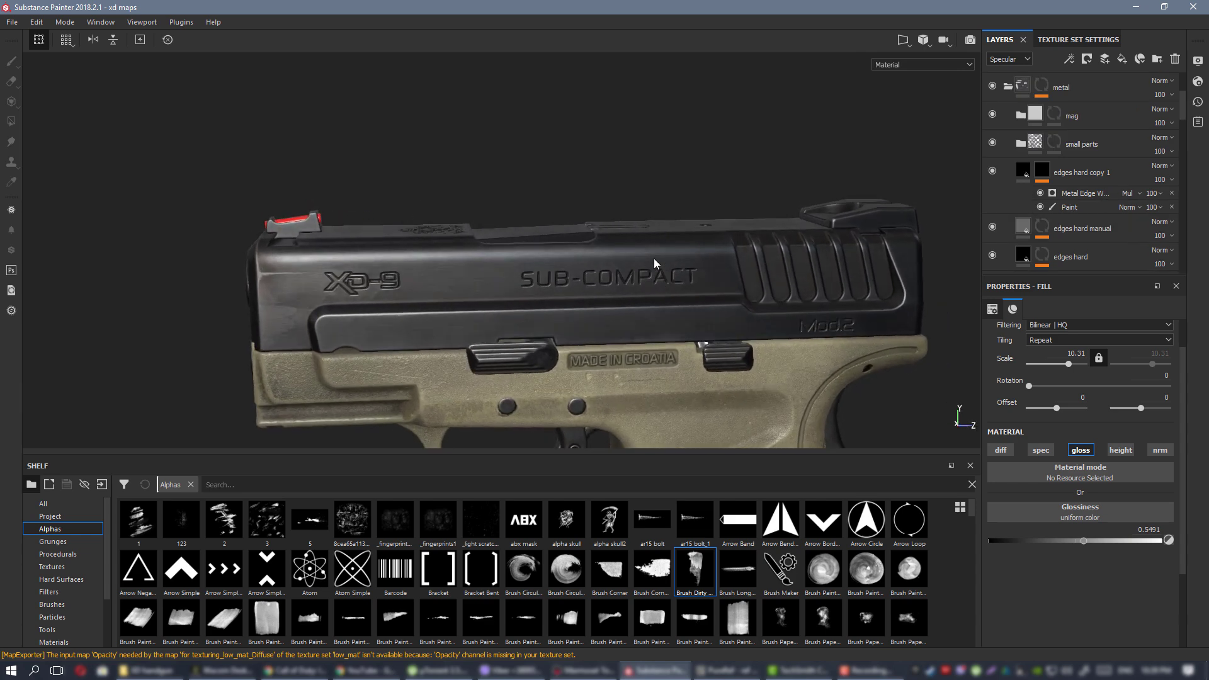
Add a fill layer named "light spots" above big spec manual and keep only its specular channel enabled.
left_click(1042, 170)
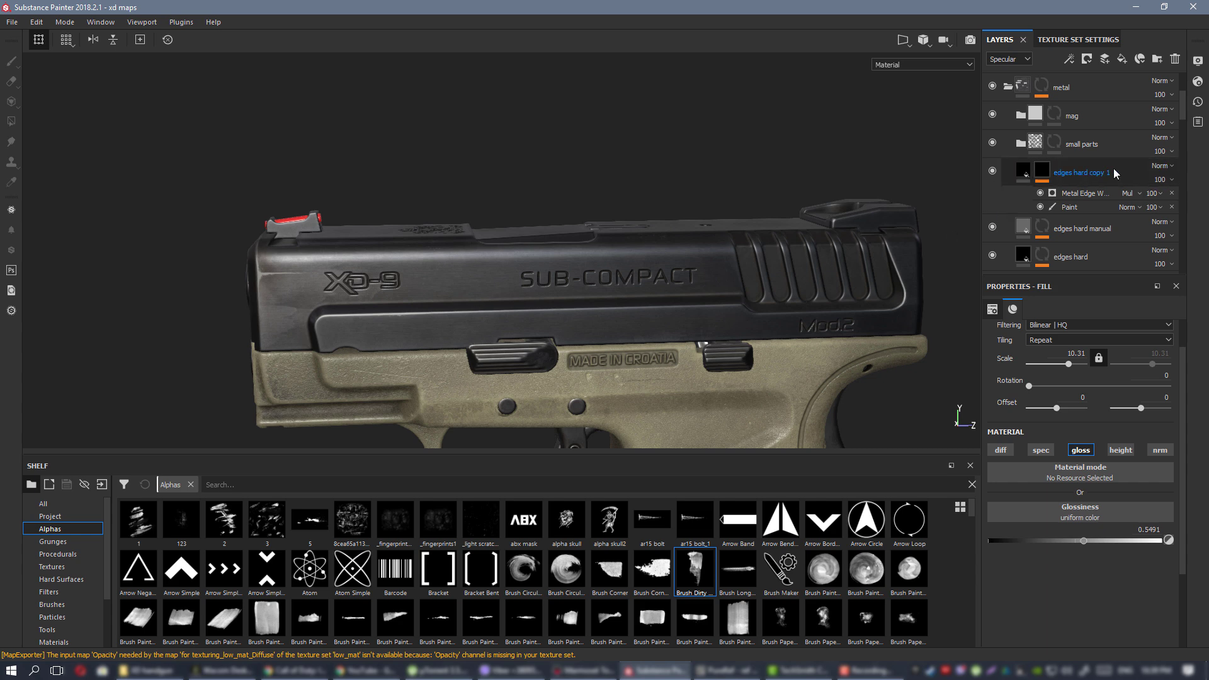
key("e")
scroll(1081, 129, "down", 3)
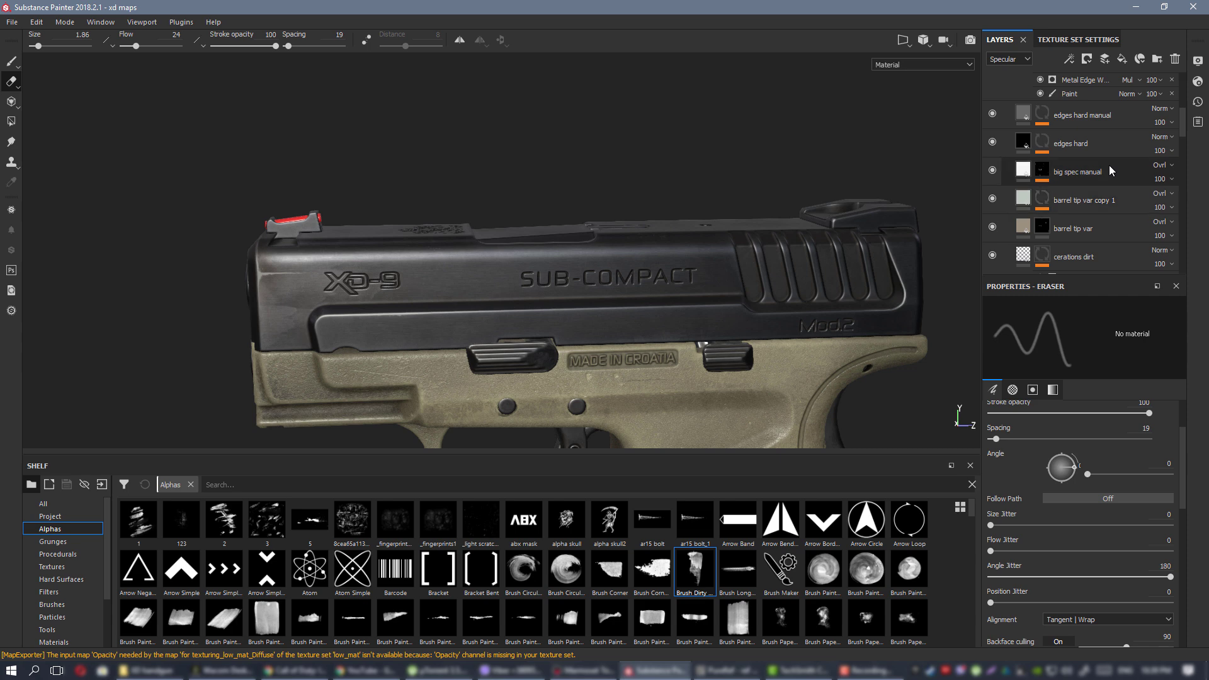
left_click(1113, 165)
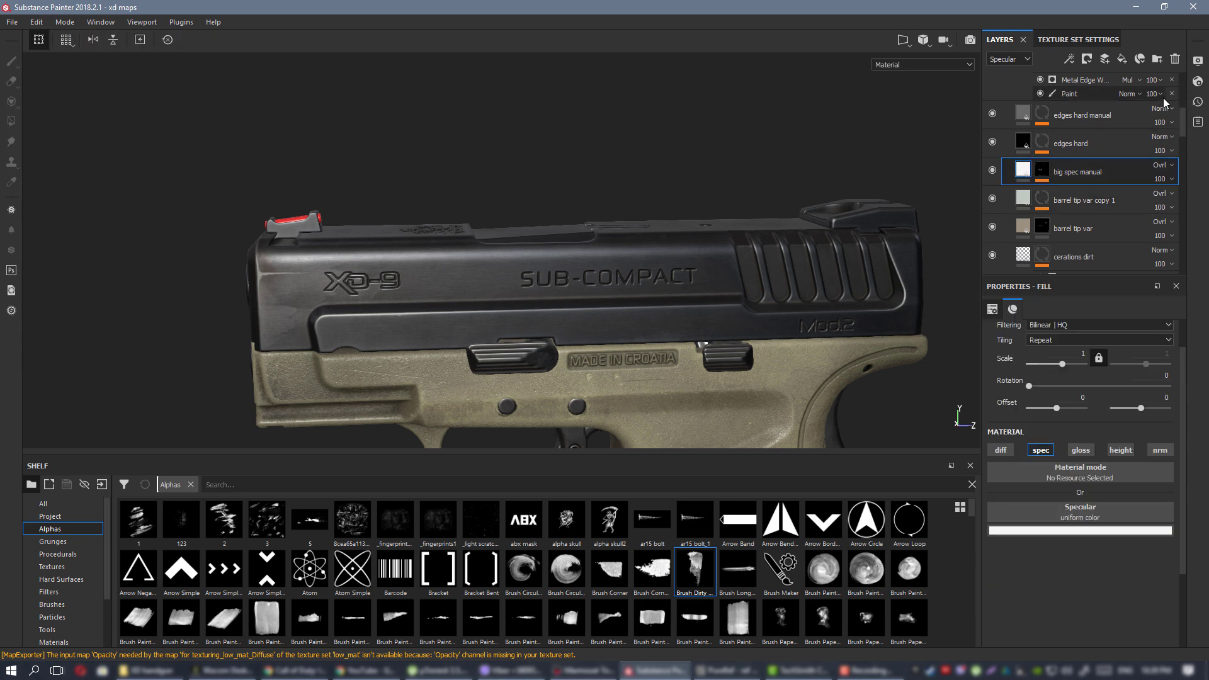
left_click(1121, 58)
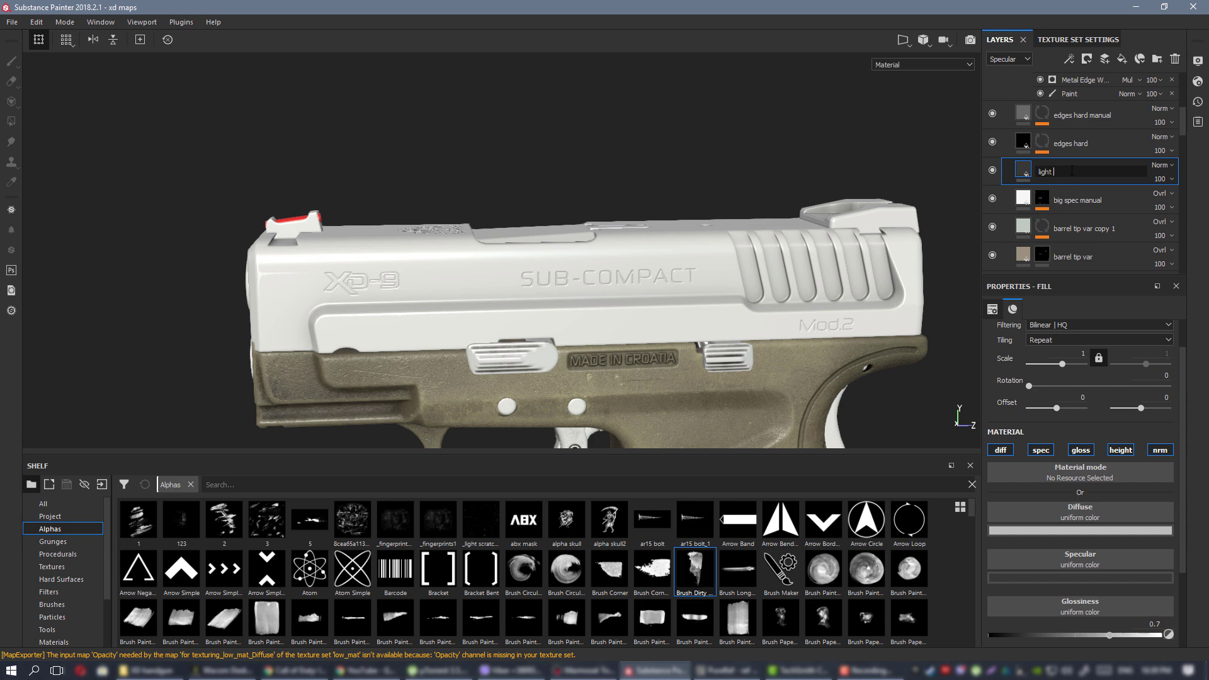
key("Return")
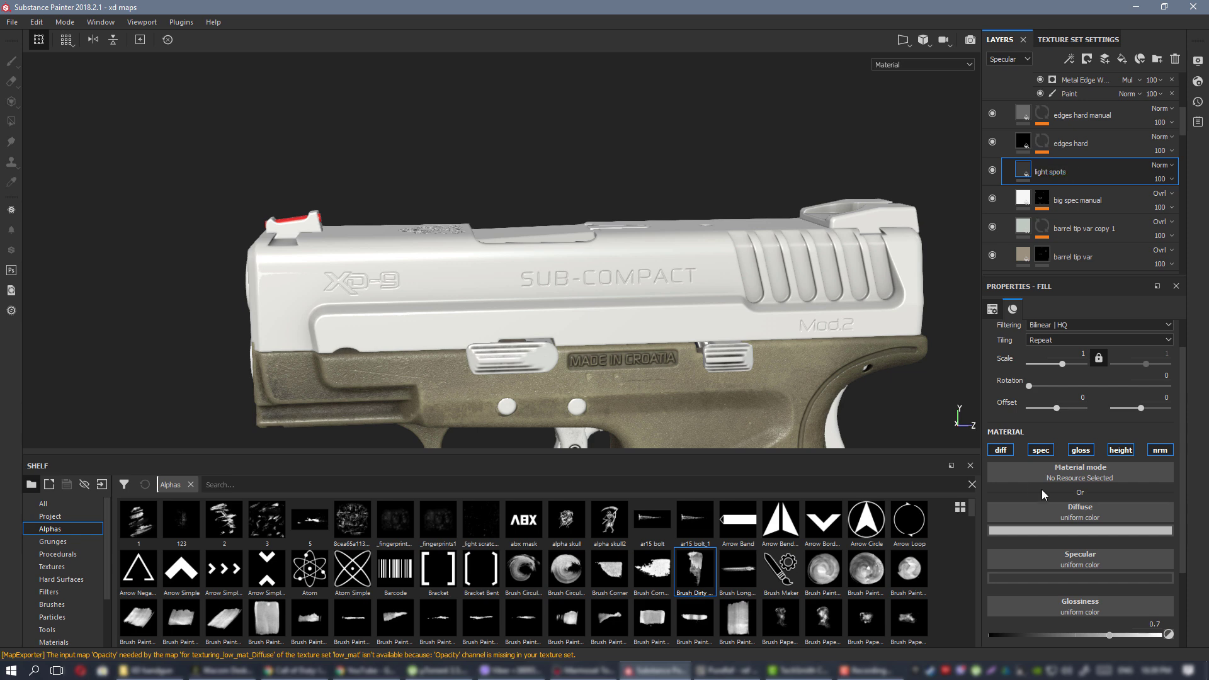
left_click(994, 452)
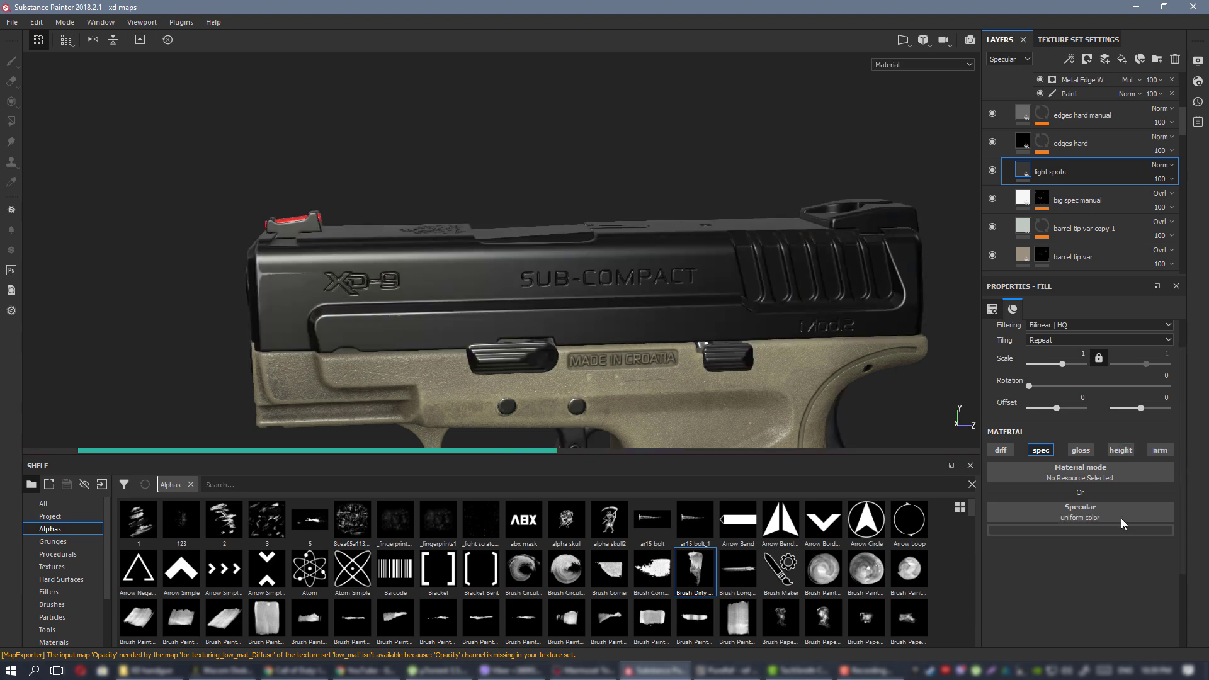
Set the light spots layer's specular blending to Overlay and its specular colour to a light grey of about 0.68.
left_click(1091, 529)
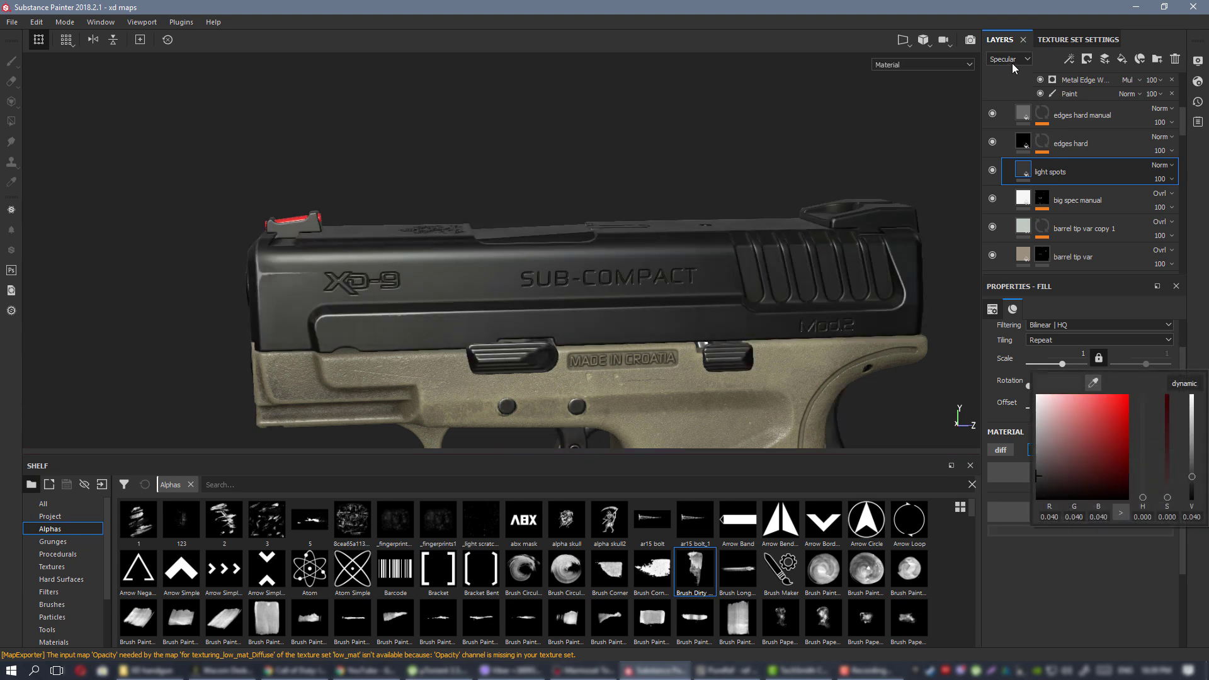
left_click(1166, 166)
key("Escape")
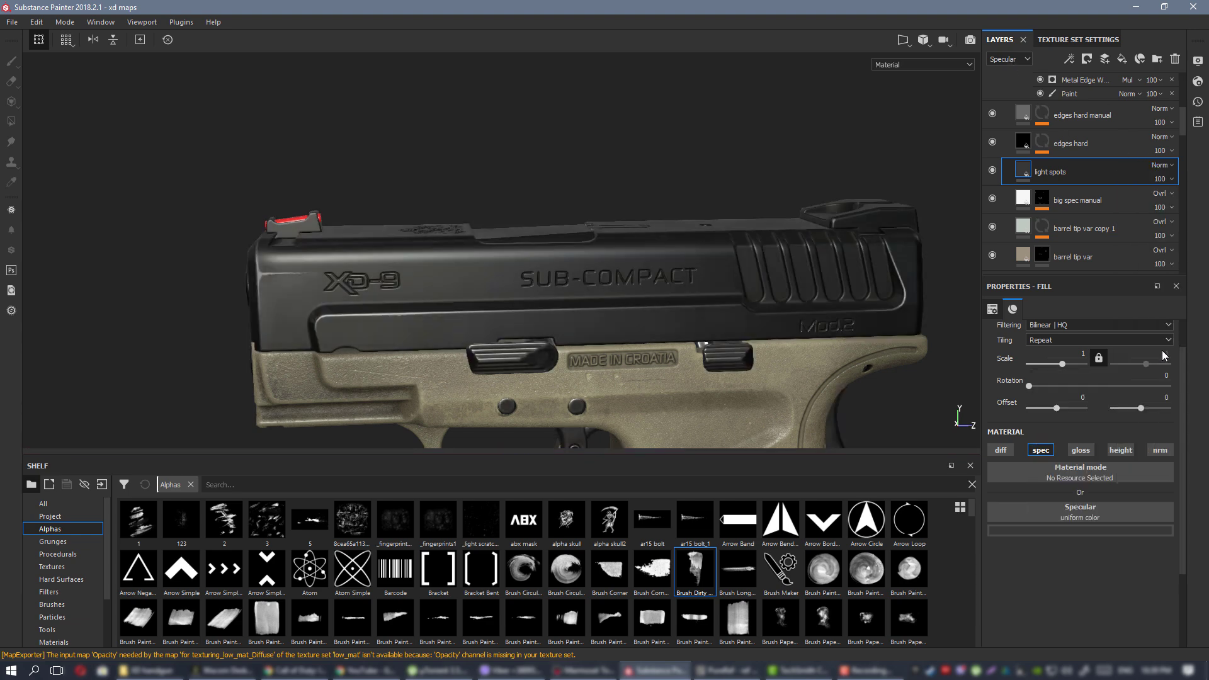
left_click(1161, 166)
left_click(1154, 354)
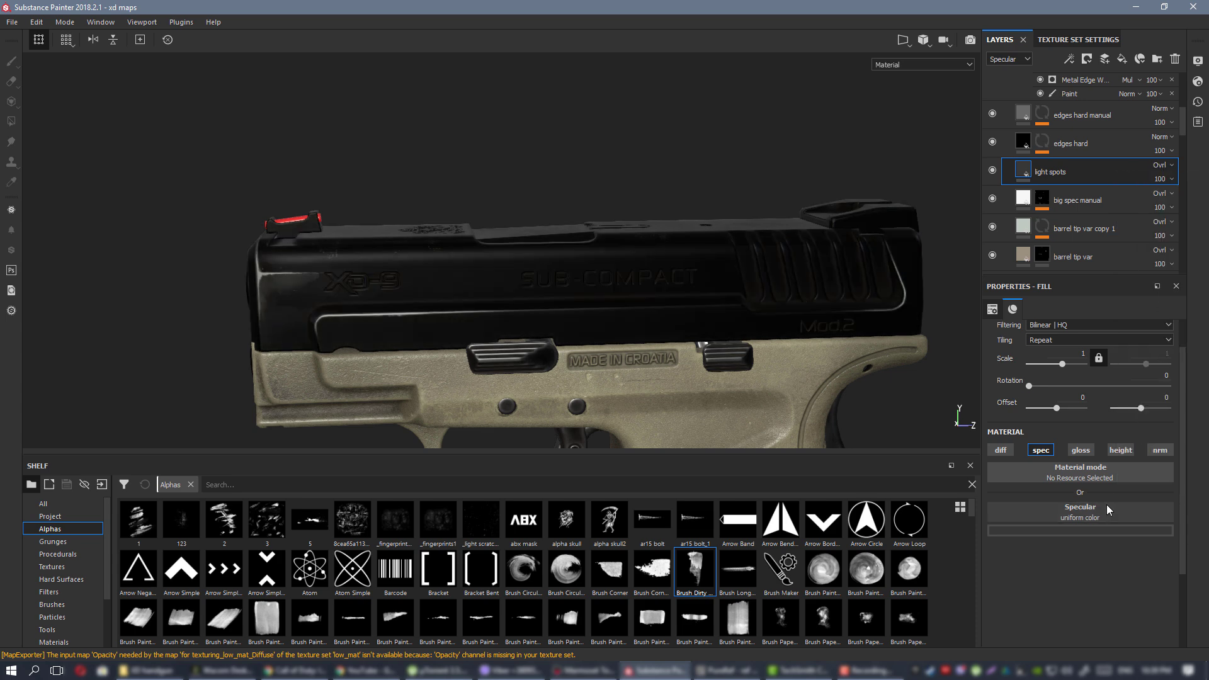
left_click(1090, 531)
left_click_drag(1195, 443, 1197, 420)
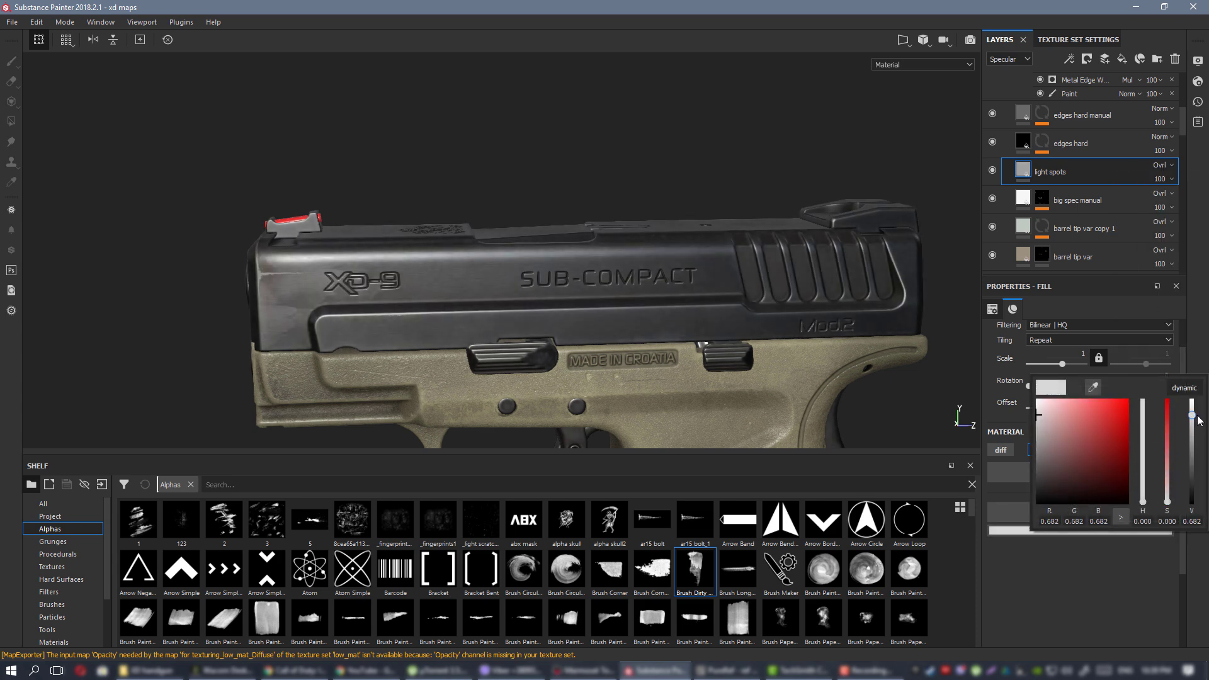
Give the light spots layer a white mask with a fill effect that uses the _light scratches alpha.
left_click(1063, 166)
right_click(1036, 169)
left_click(1081, 192)
key("e")
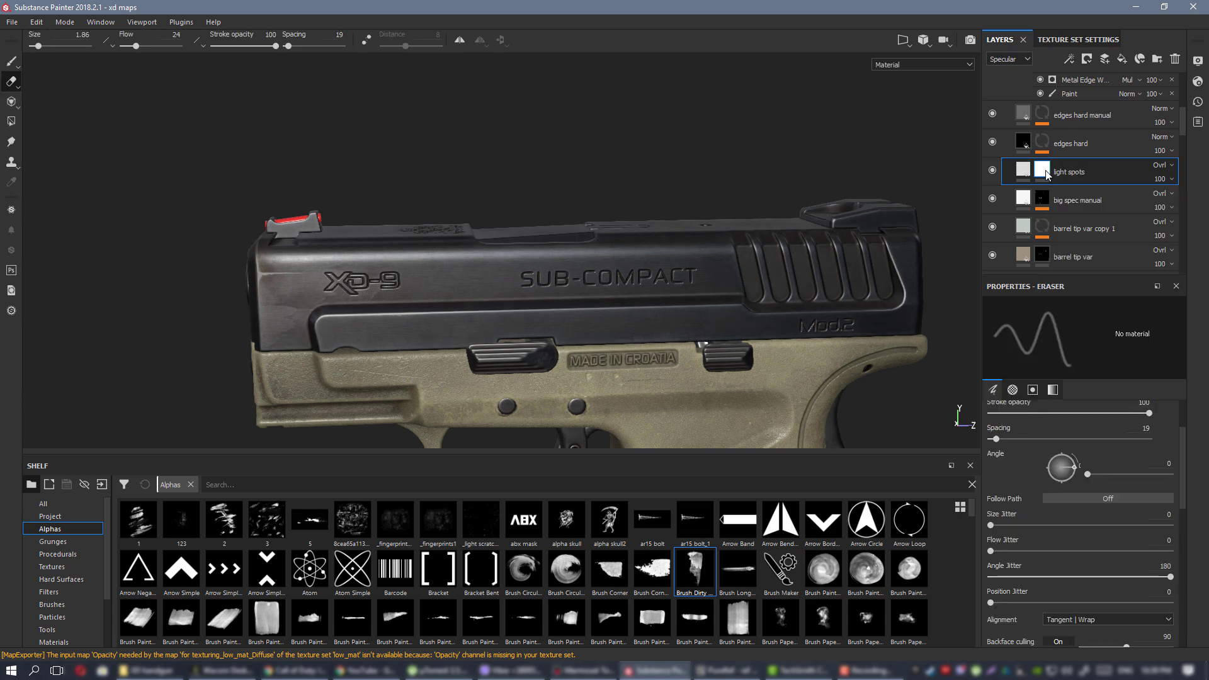
right_click(1047, 174)
left_click(1100, 418)
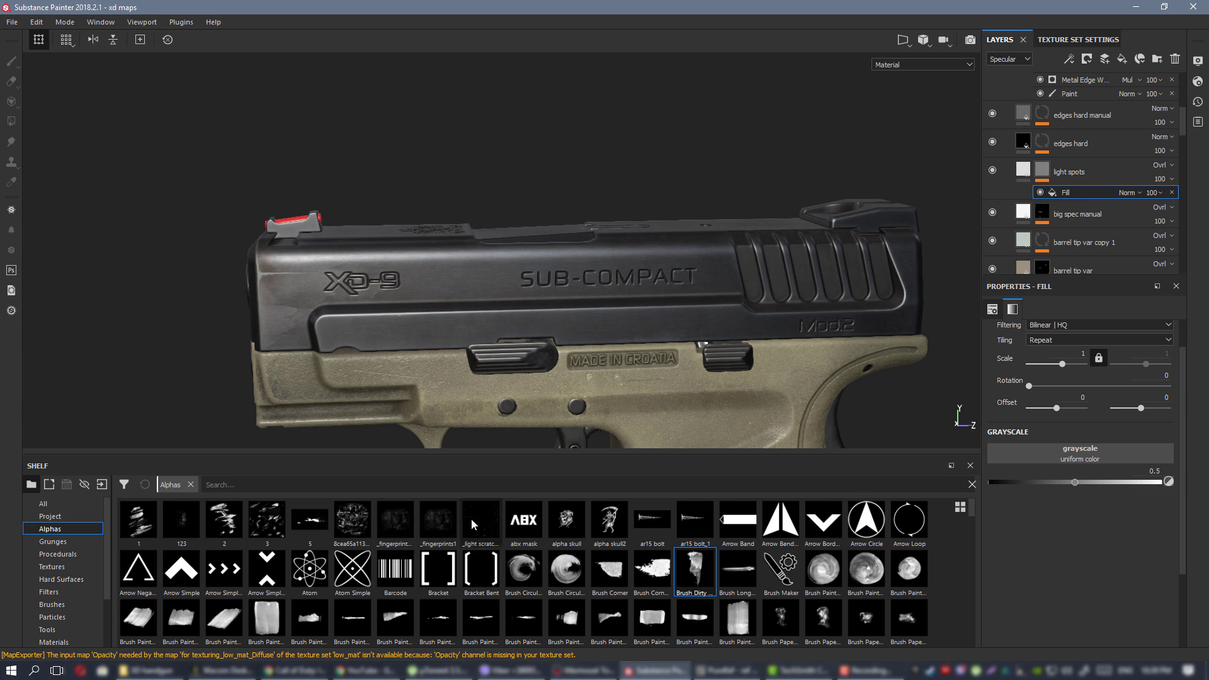
mouse_move(471, 519)
left_click_drag(471, 519, 1079, 453)
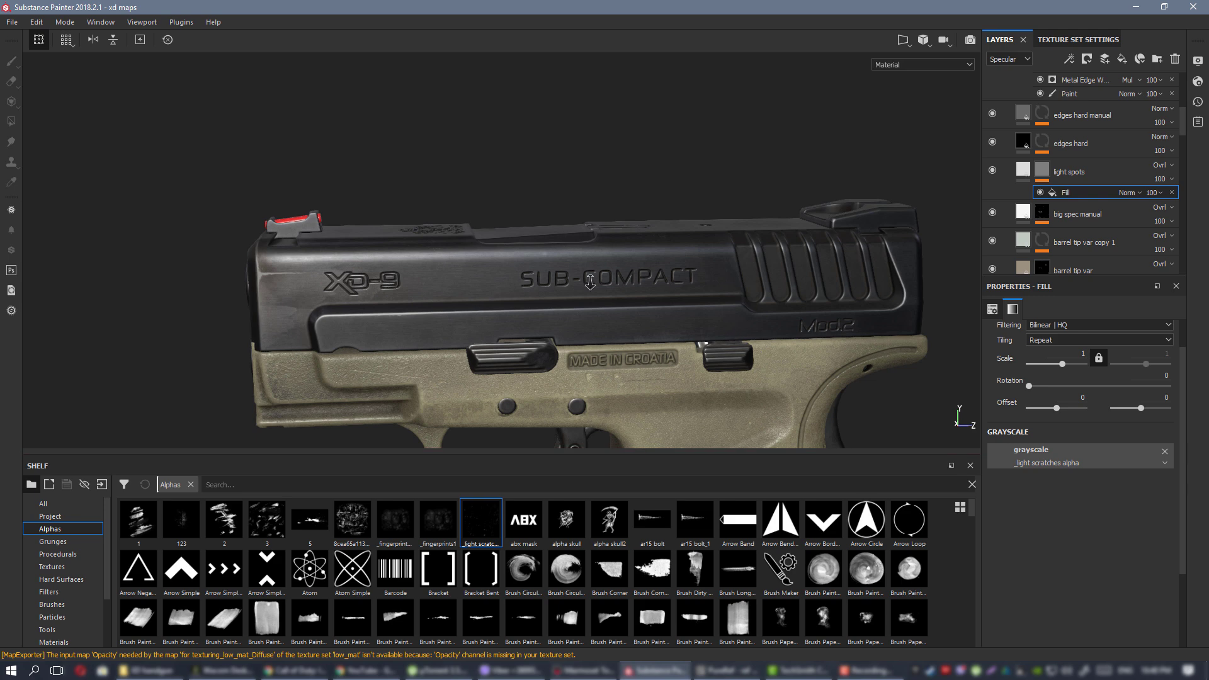
Display the light spots mask on the model and set the scale of its scratches fill to 4.42.
left_click_drag(585, 275, 630, 264, "alt")
left_click(1046, 167, "alt")
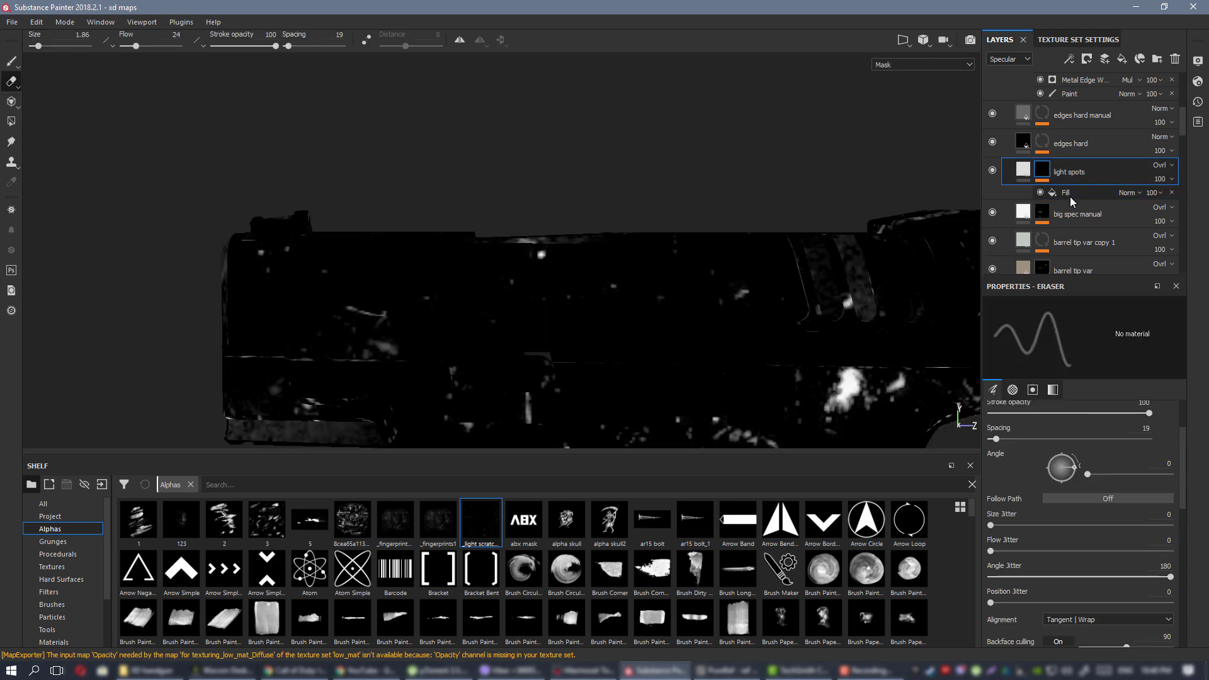
left_click(1071, 193)
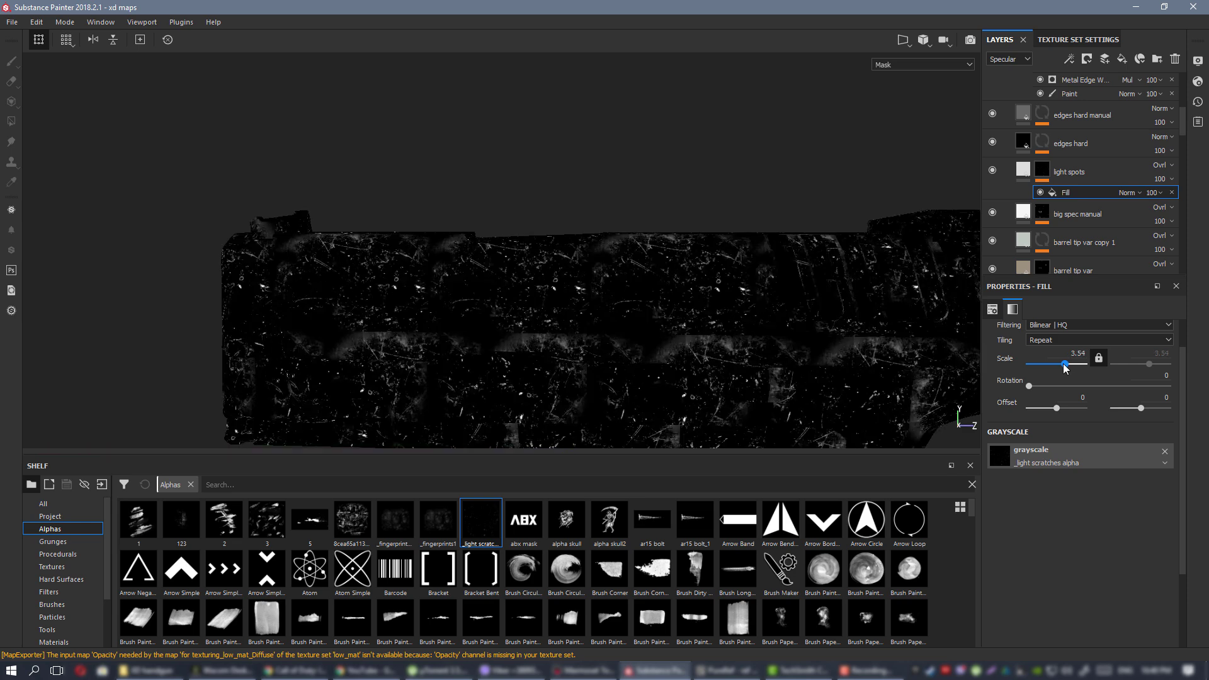
left_click_drag(1065, 368, 1064, 369)
left_click_drag(855, 324, 784, 319, "alt")
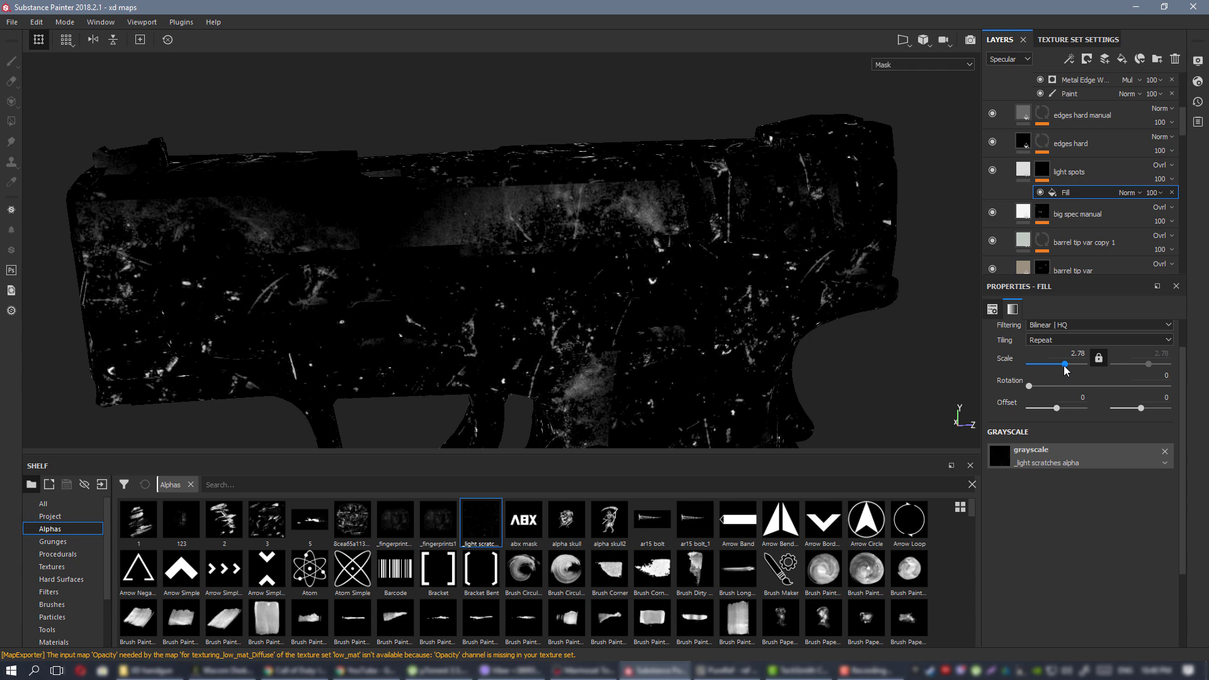
left_click_drag(1064, 368, 1065, 368)
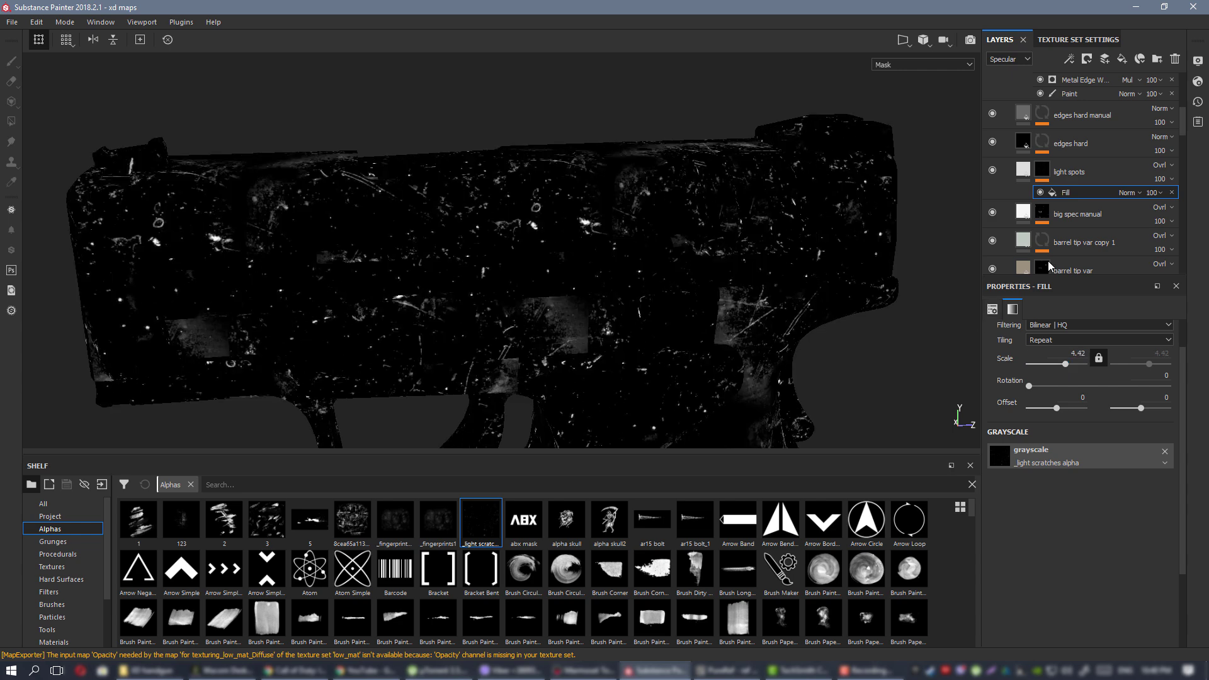
Add a Levels effect to the light spots mask and set its black input point to 0.239.
left_click(1042, 170)
right_click(1041, 170)
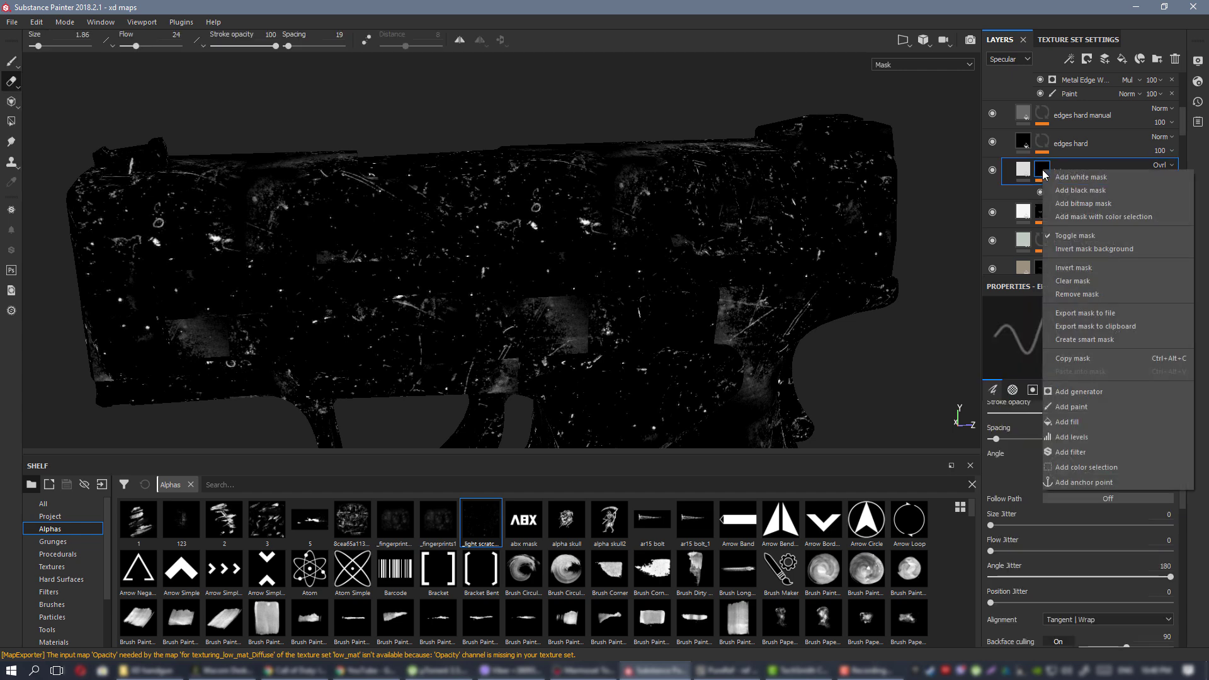
left_click(1102, 437)
mouse_move(1032, 339)
left_mouse_down()
mouse_move(1116, 341)
mouse_move(1060, 334)
left_mouse_up()
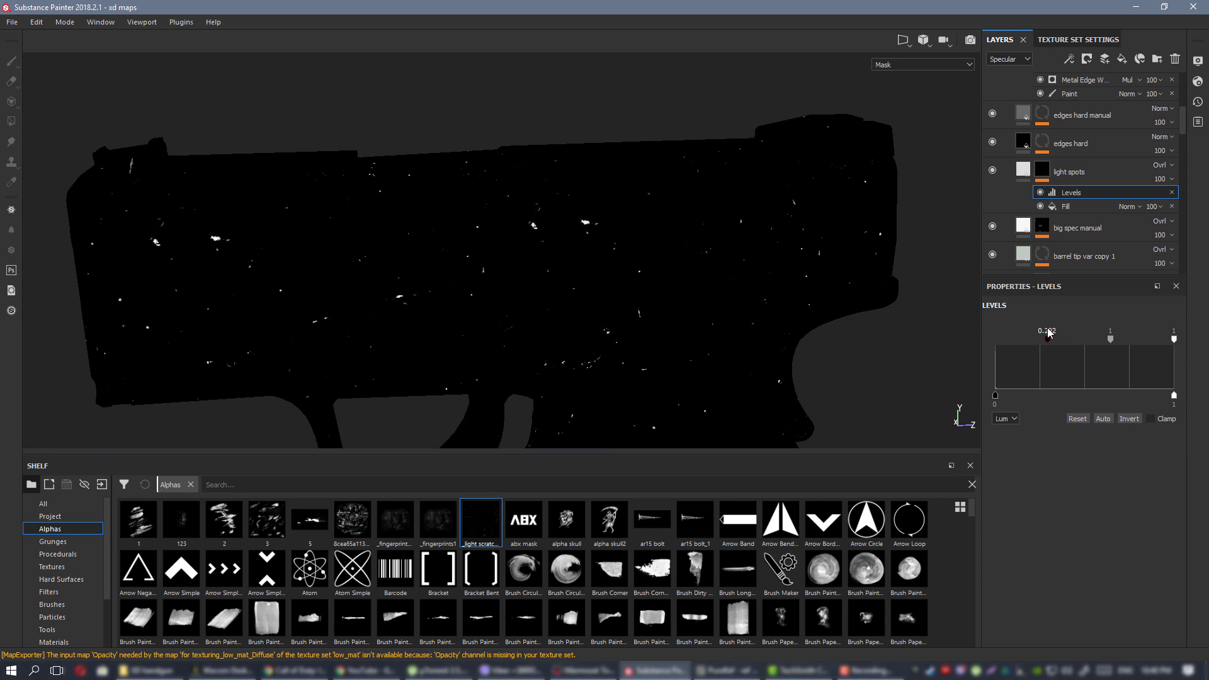
key("m")
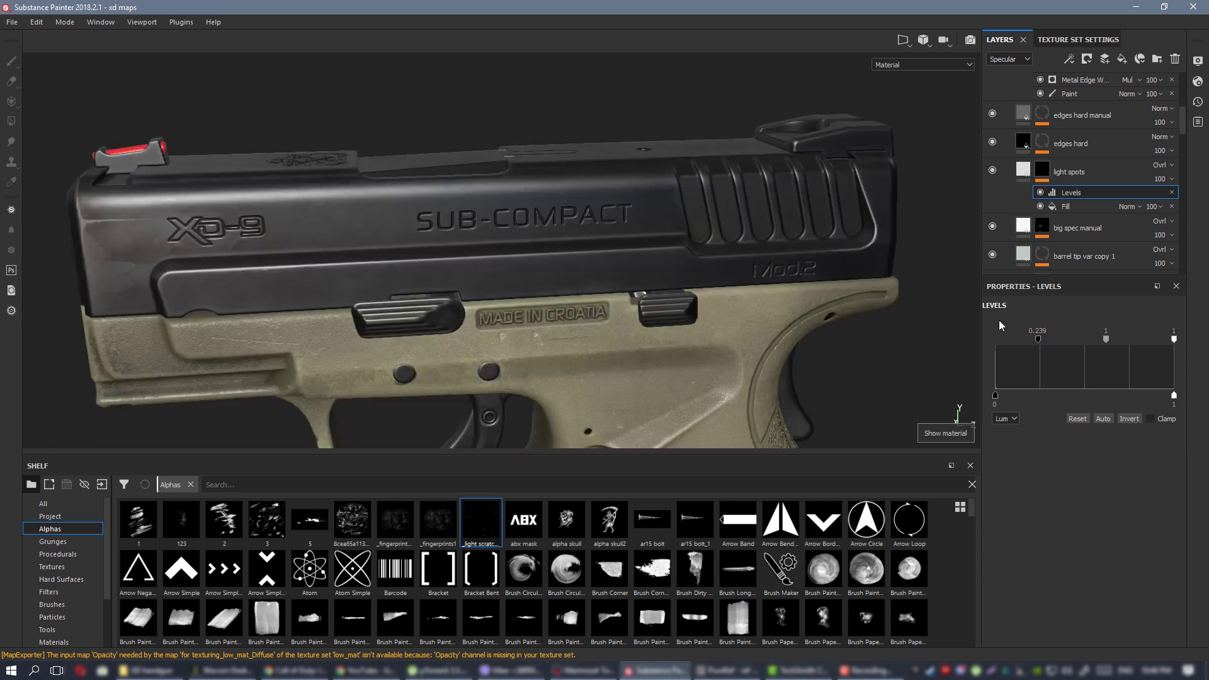
Display the specular channel on the model and set the light spots layer's specular colour to pure white.
left_click_drag(445, 220, 440, 211, "alt")
middle_click_drag(450, 234, 609, 272, "alt")
key("c")
key("c")
key("c")
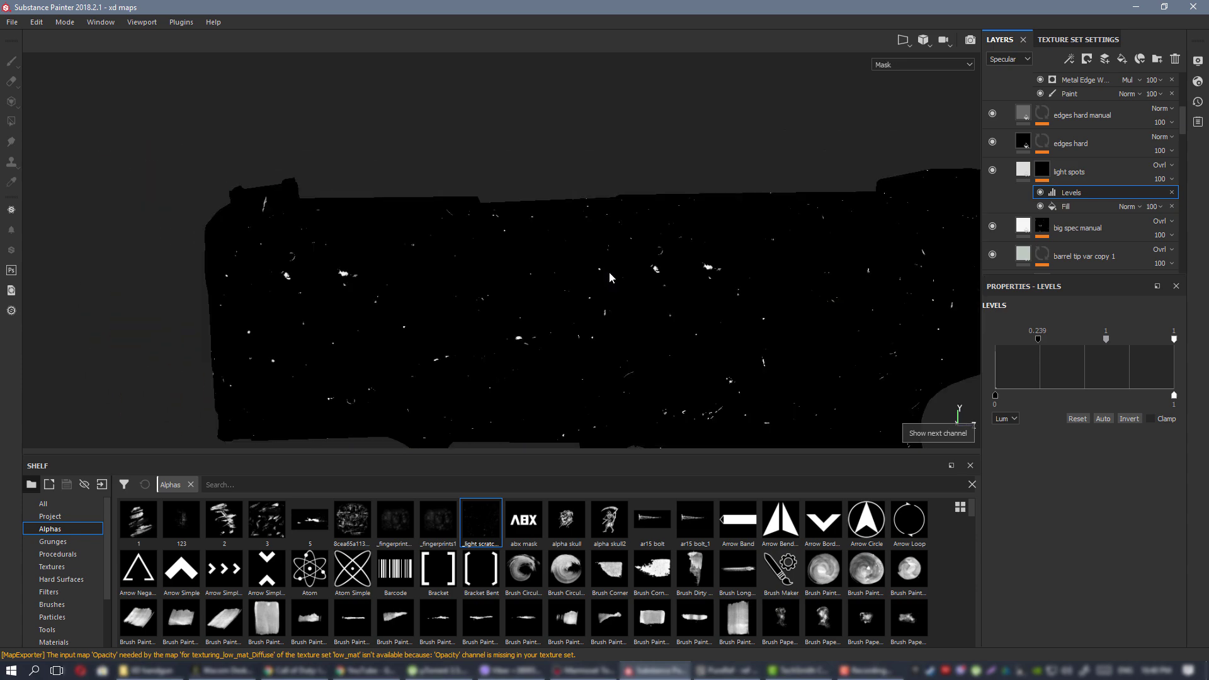
left_click_drag(538, 226, 615, 307, "alt")
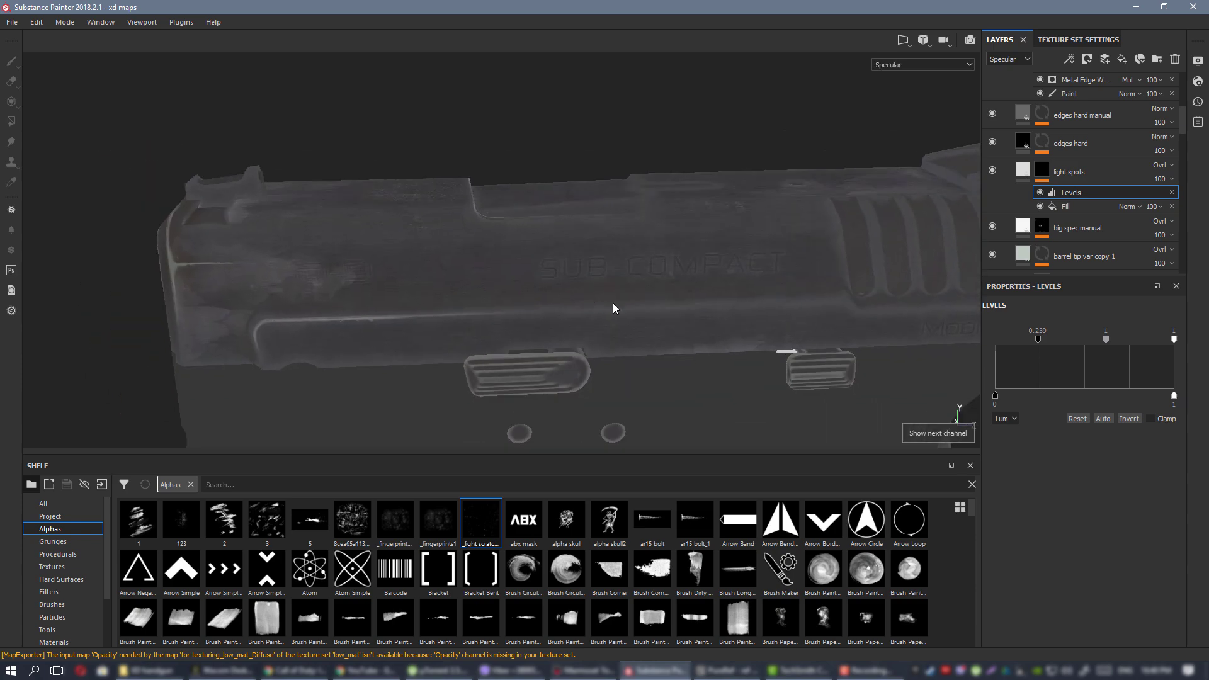
left_click(1023, 170)
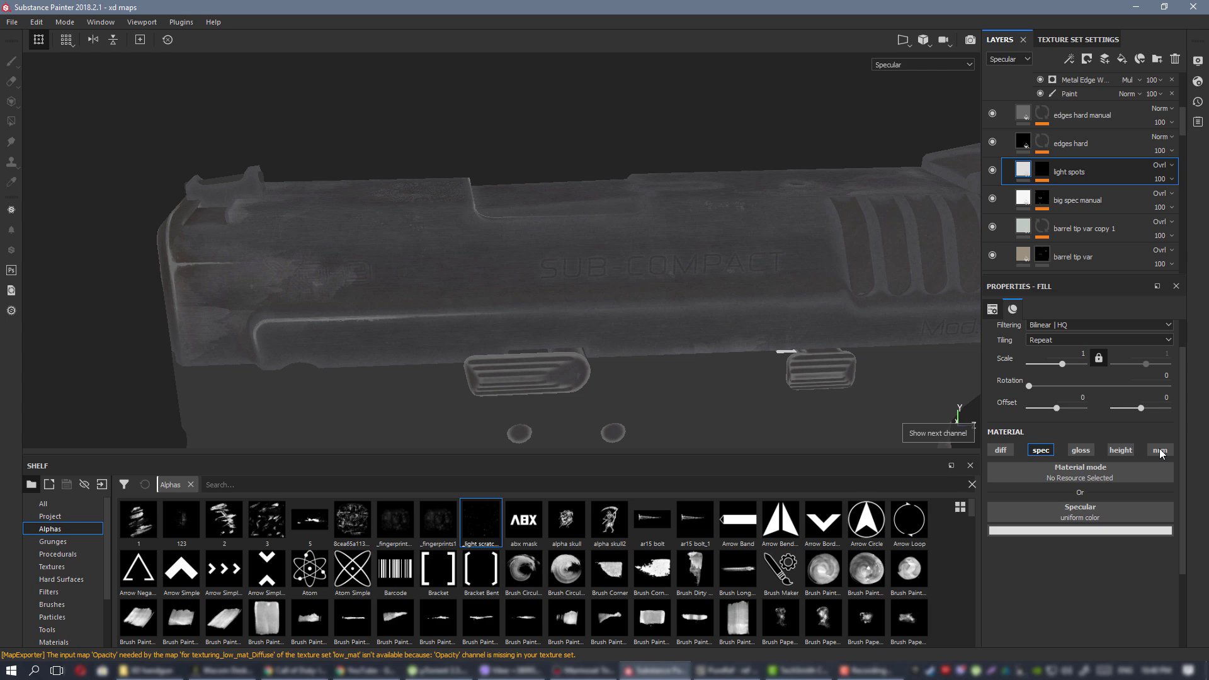
left_click(1113, 531)
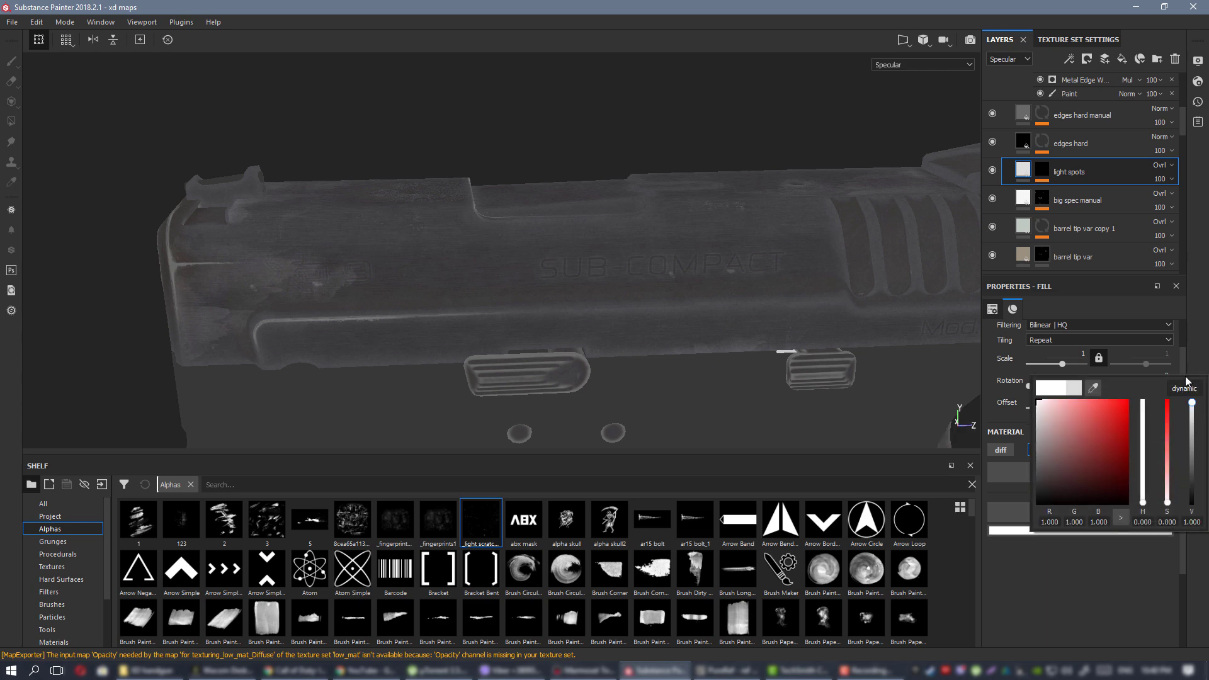
Compare the slide's specular on both sides with the light spots layer hidden and shown.
left_click_drag(685, 289, 702, 243, "alt")
left_click(990, 172)
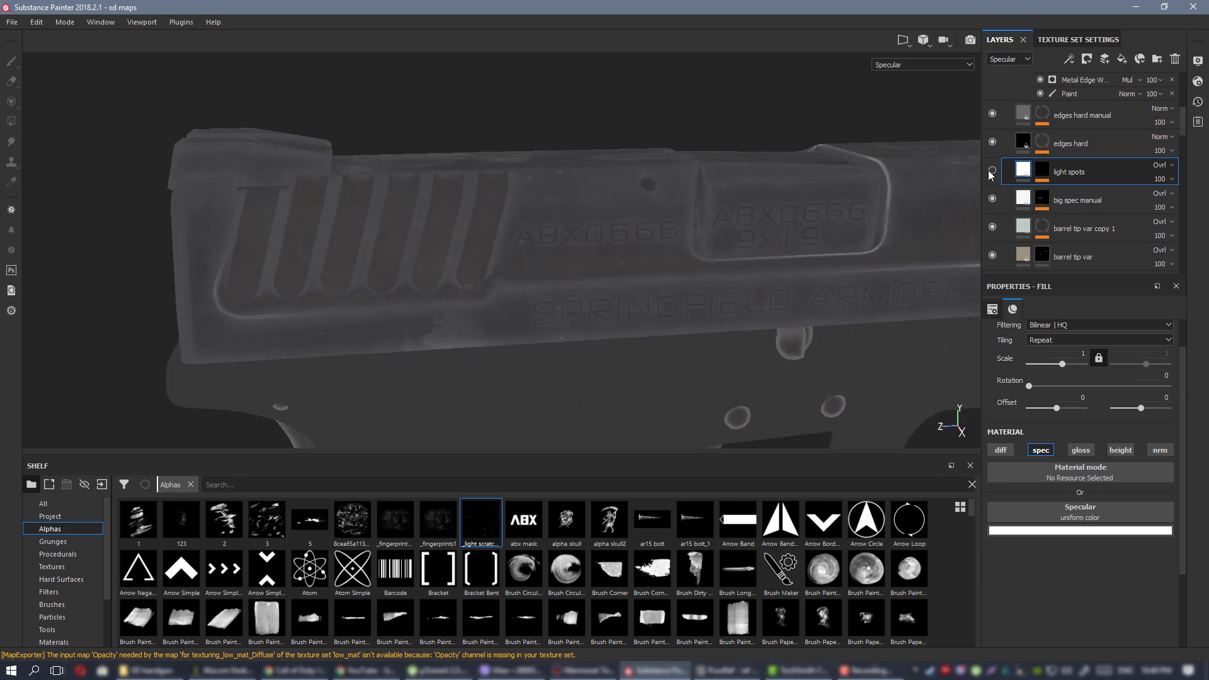
left_click(991, 172)
left_click_drag(745, 197, 421, 134, "alt")
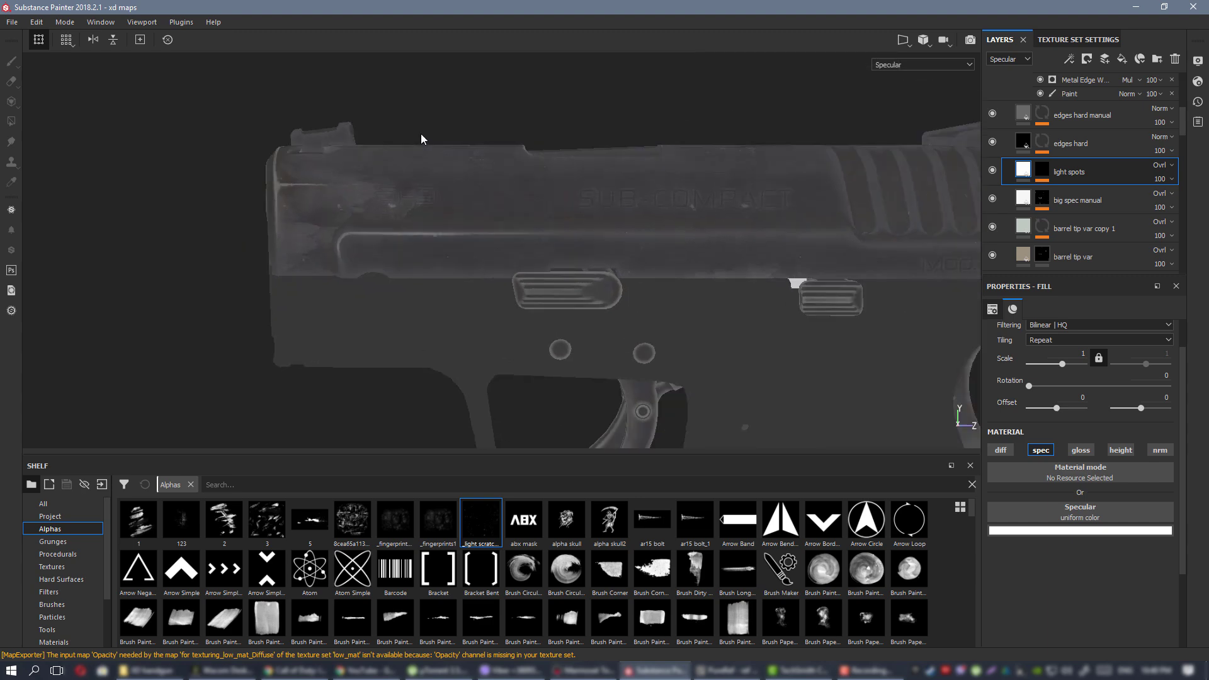
Set the light spots mask's Levels black input to 0.141 and rotate its scratches fill to 23.01.
left_click(1048, 170)
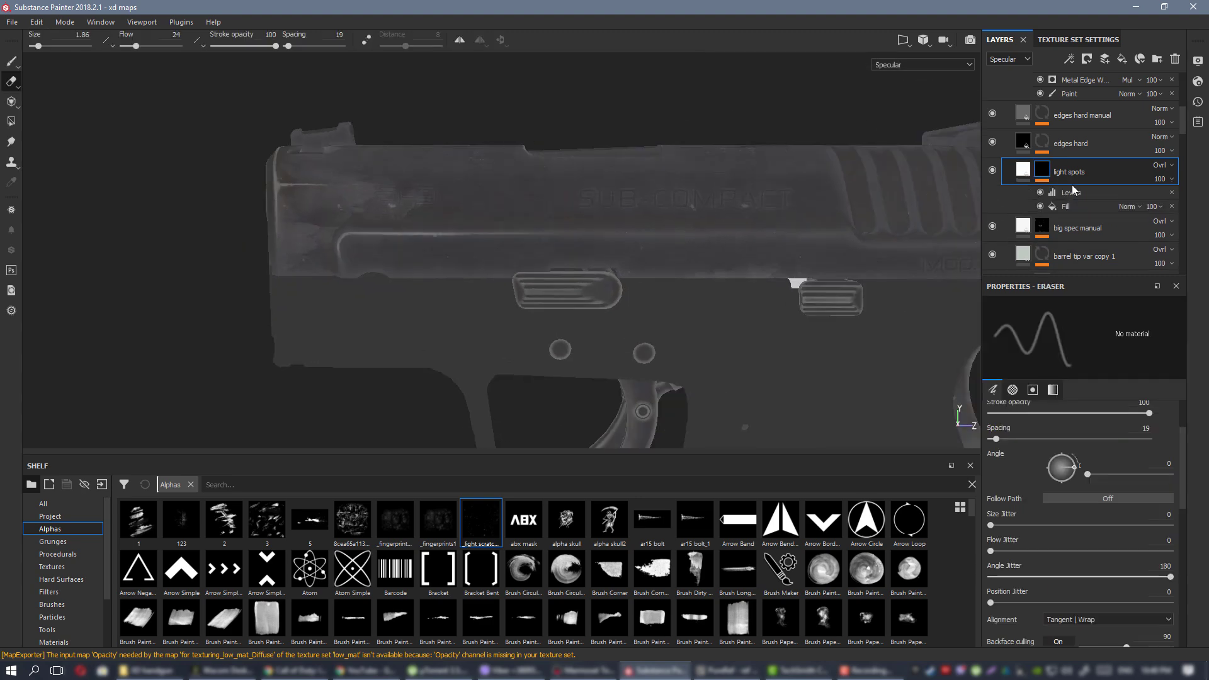
left_click(1069, 194)
left_click_drag(1037, 339, 1020, 339)
left_click_drag(721, 234, 707, 327, "alt")
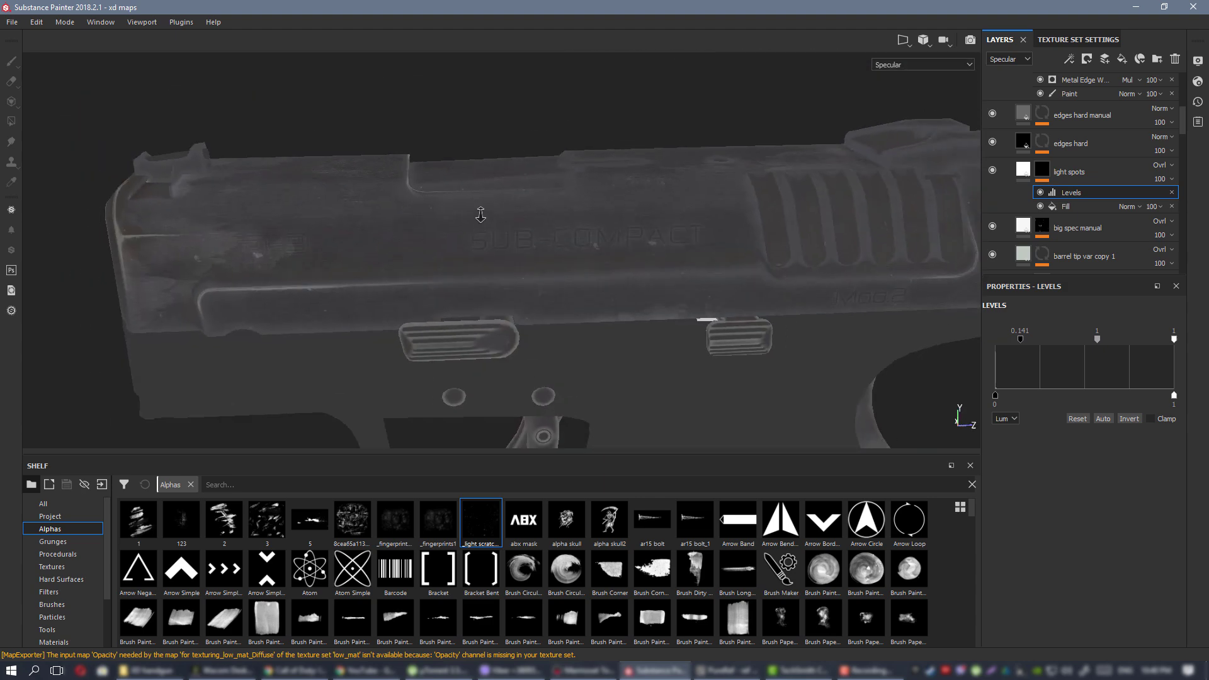
left_click(1066, 207)
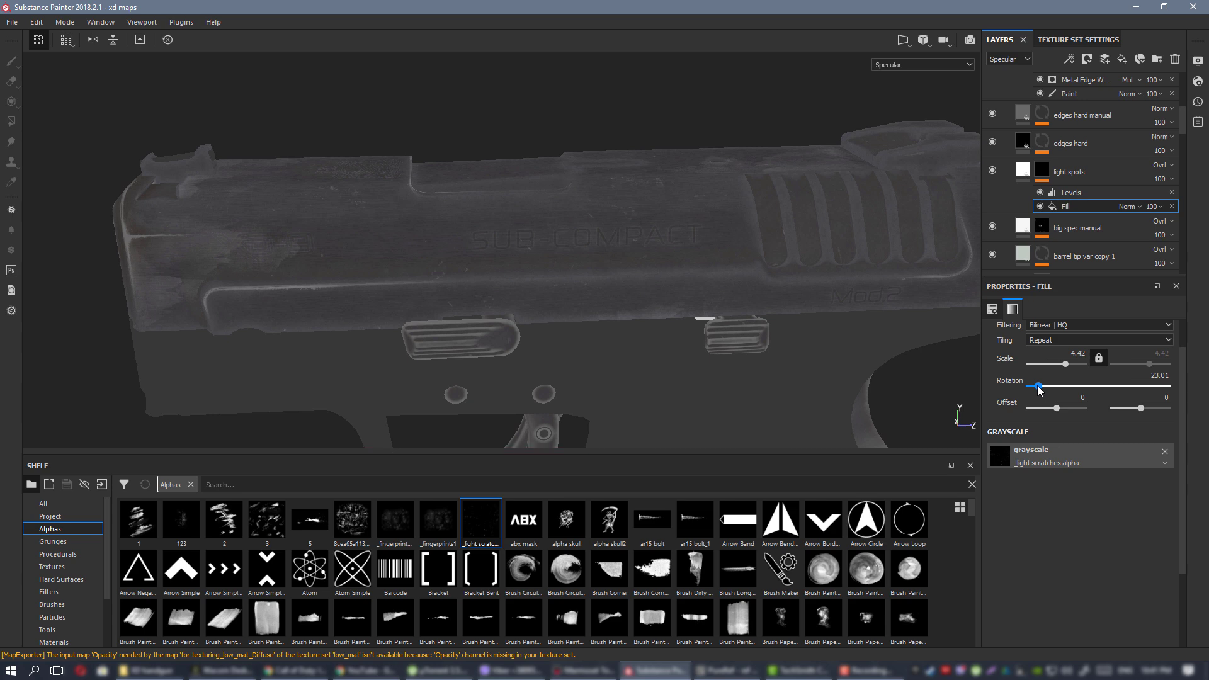
left_click_drag(707, 213, 539, 216, "alt")
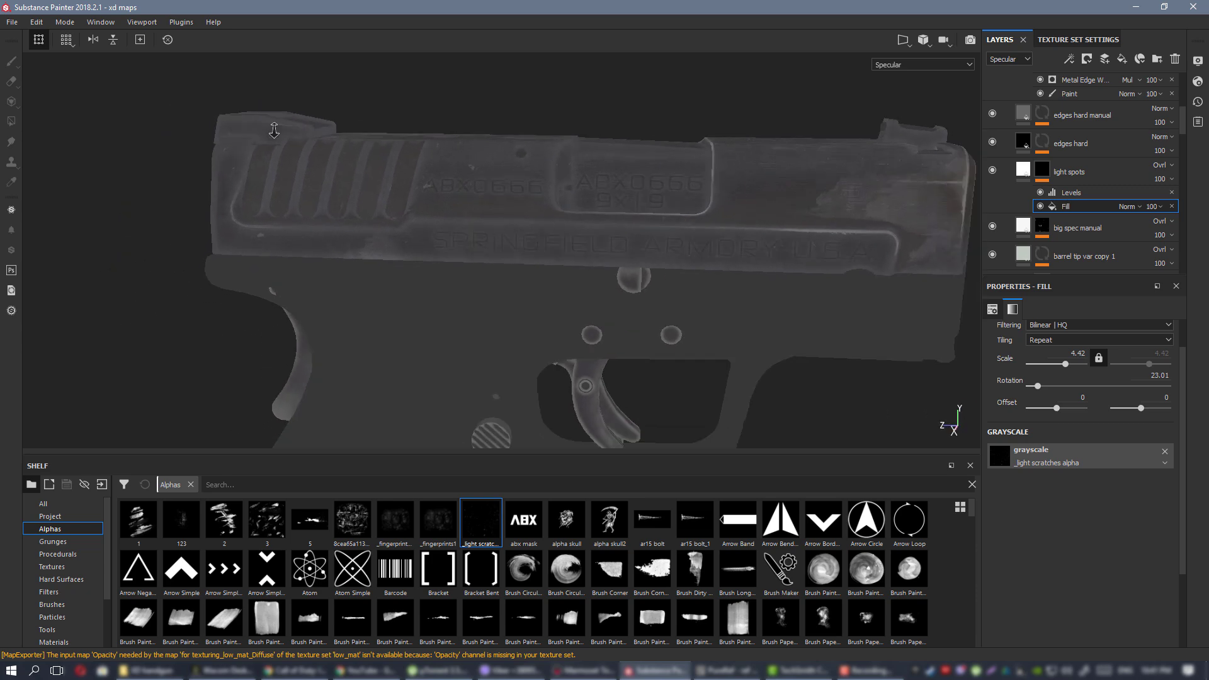
Examine the light spots on the slide in material view, both close up and from farther away.
right_click_drag(273, 130, 583, 158, "alt")
key("m")
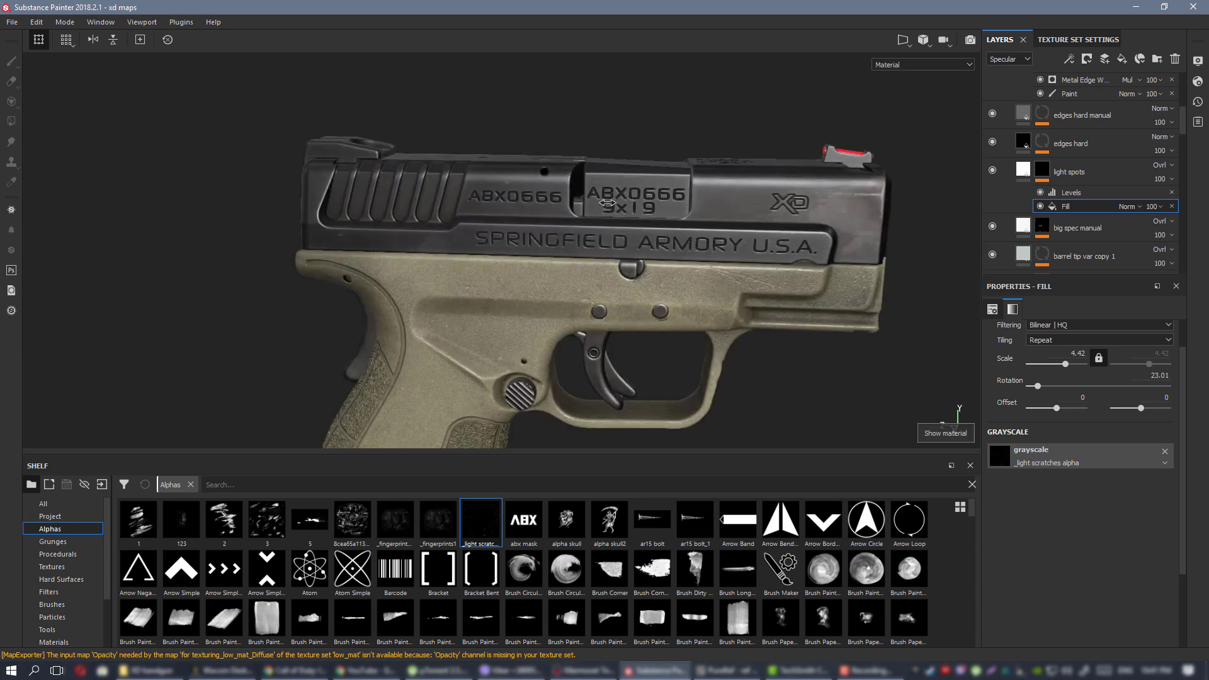
scroll(665, 274, "up", 5)
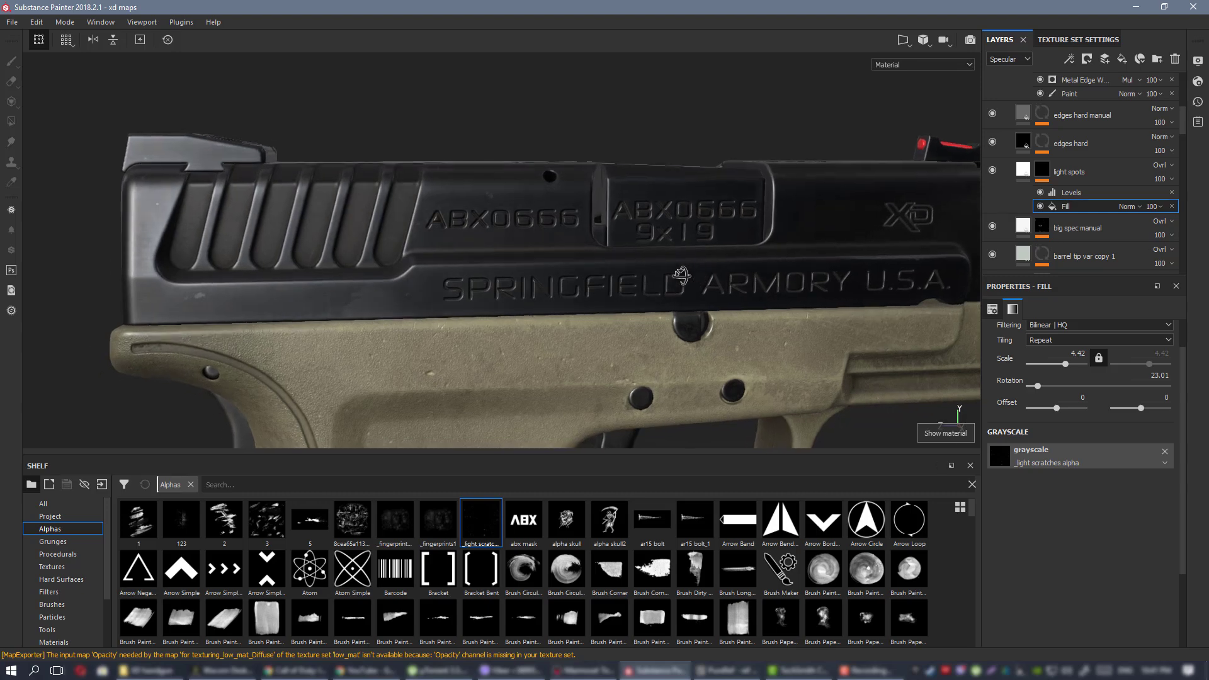
left_click(1023, 174)
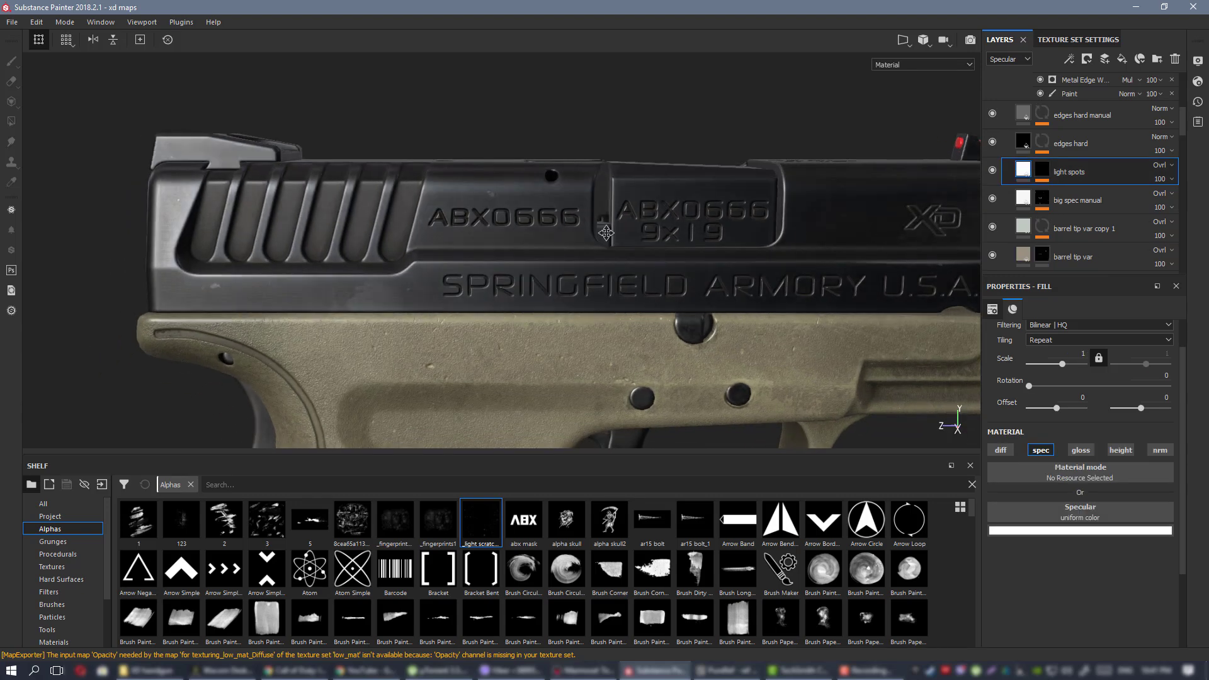
left_click_drag(603, 231, 532, 208, "alt")
scroll(665, 265, "down", 3)
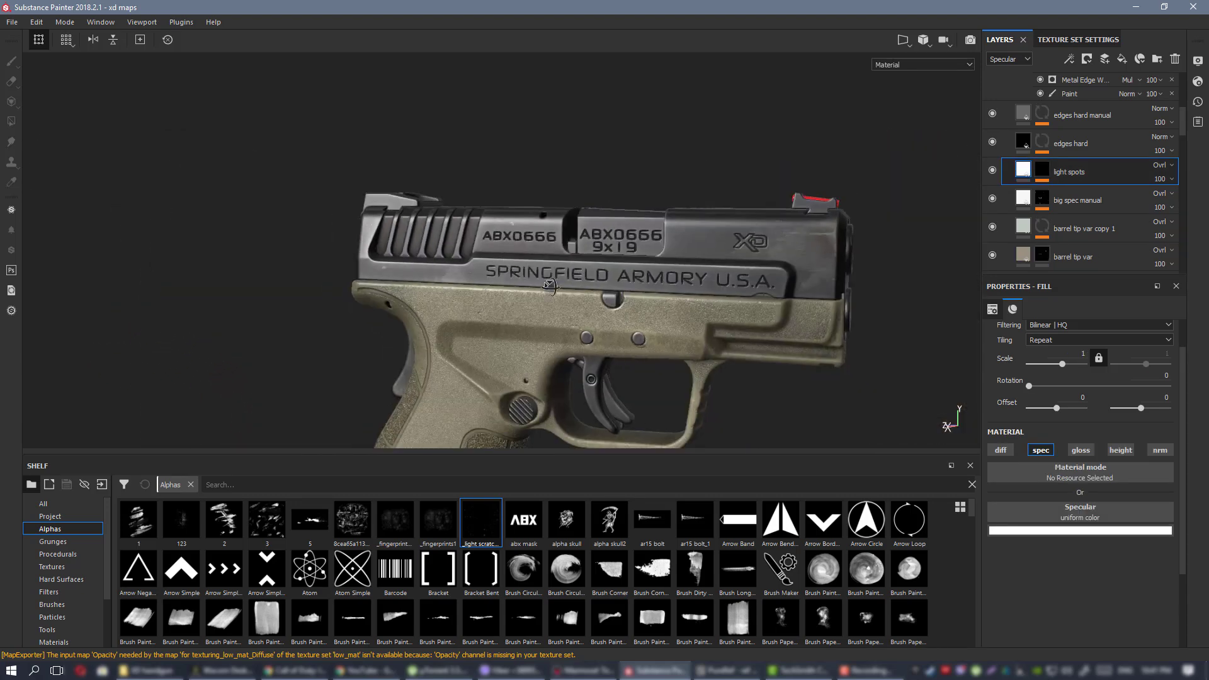
left_click_drag(550, 283, 802, 233, "alt")
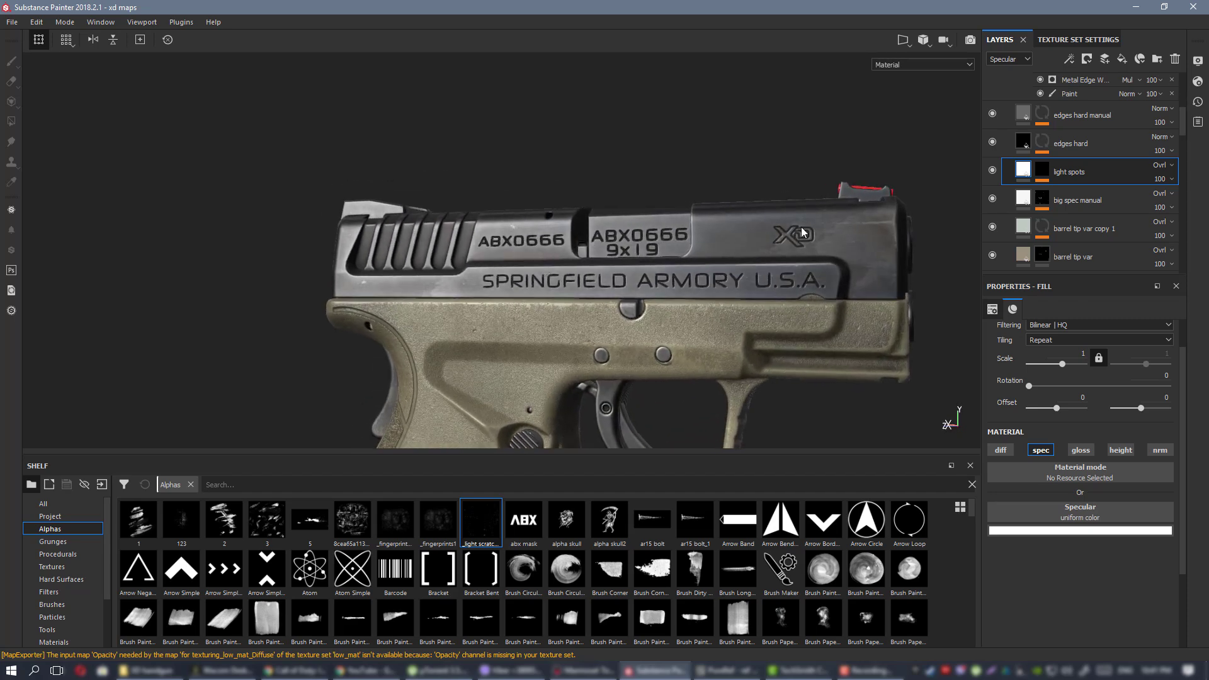
Duplicate the light spots layer and rename the copy "dark spots".
right_click(1107, 168)
left_click(1104, 413)
double_click(1074, 173)
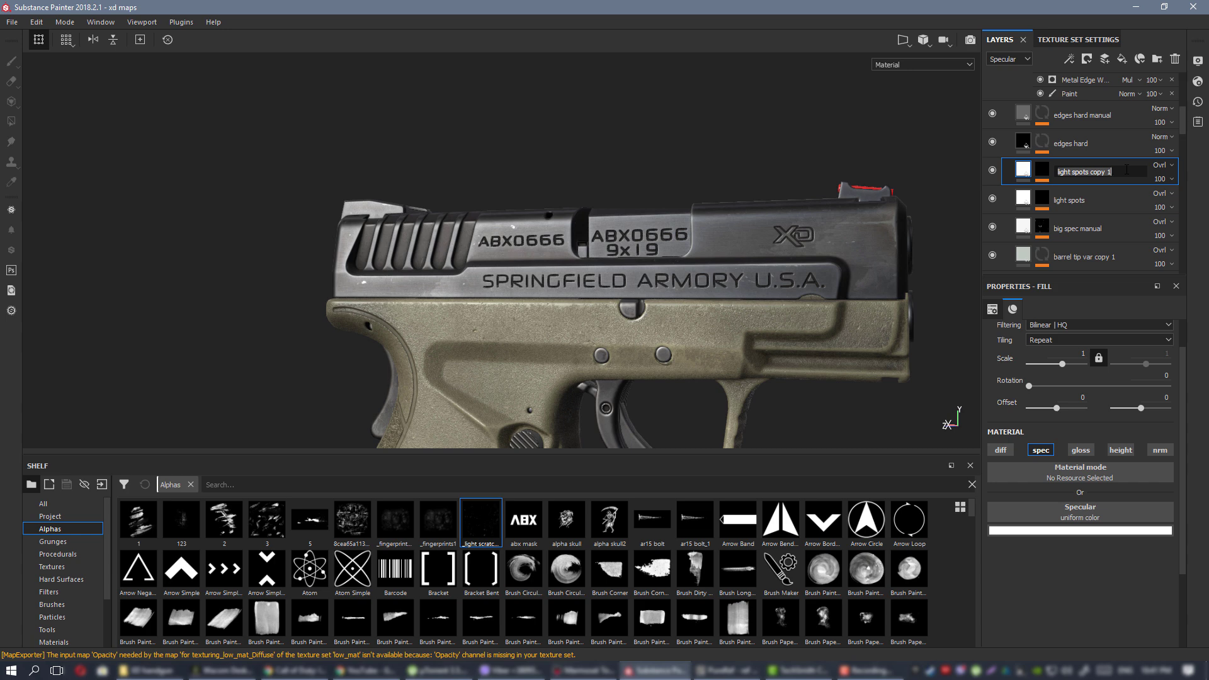
type("dark spots")
key("Return")
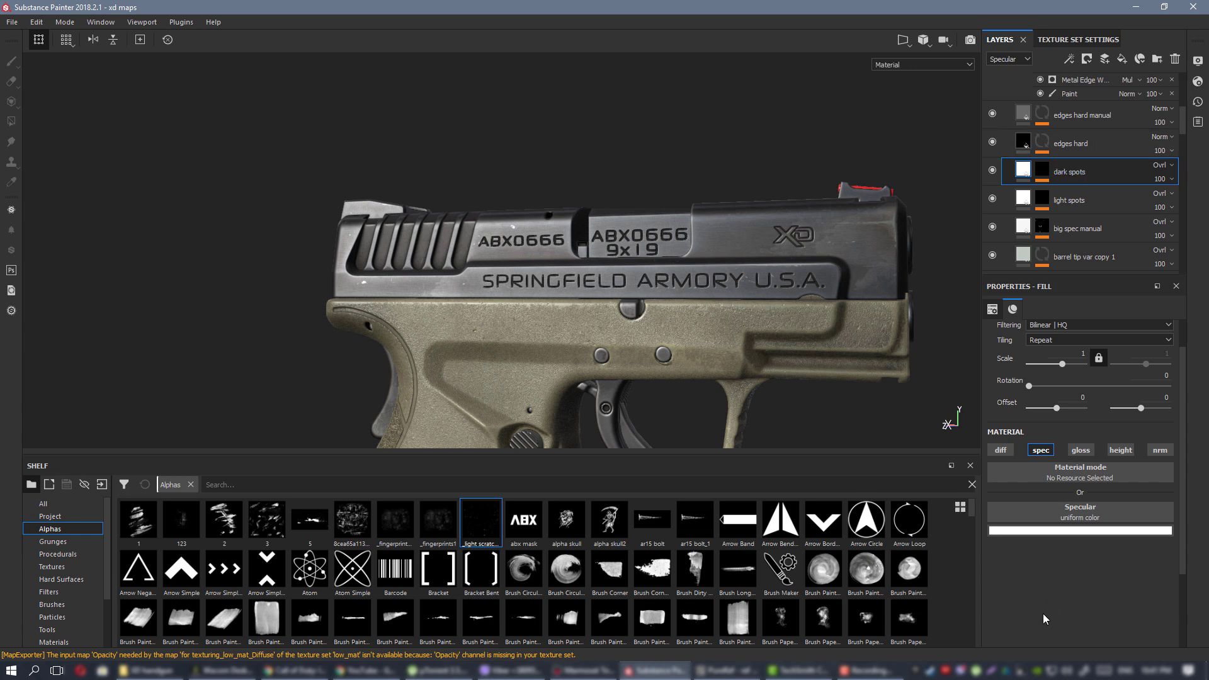
left_click(1092, 532)
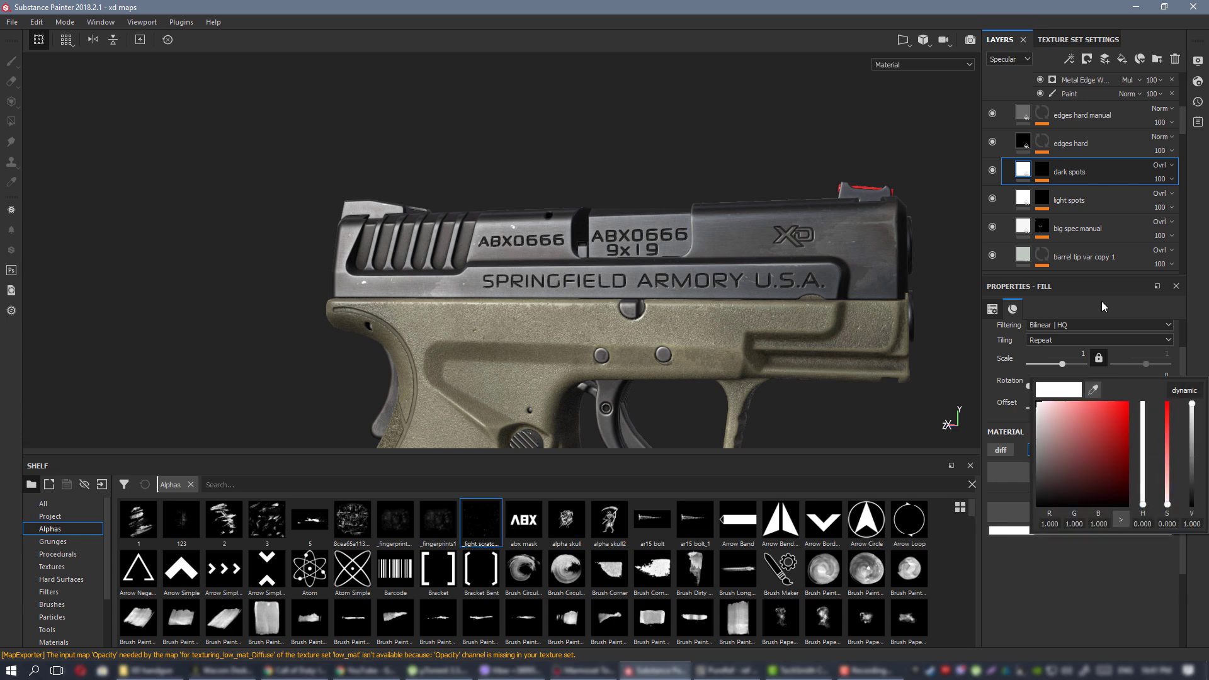
Replace the scratches alpha in the dark spots mask's fill with the Dirt 2 procedural.
left_click(1041, 173)
left_click(1069, 206)
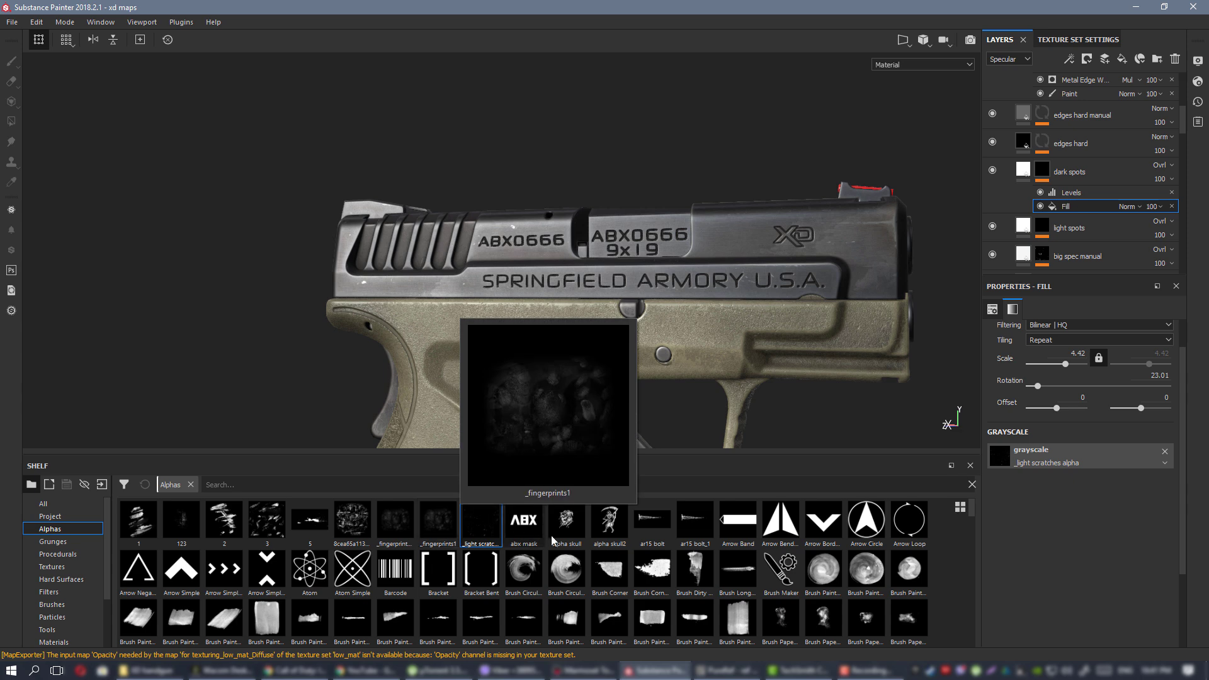
scroll(574, 545, "down", 3)
scroll(575, 545, "down", 3)
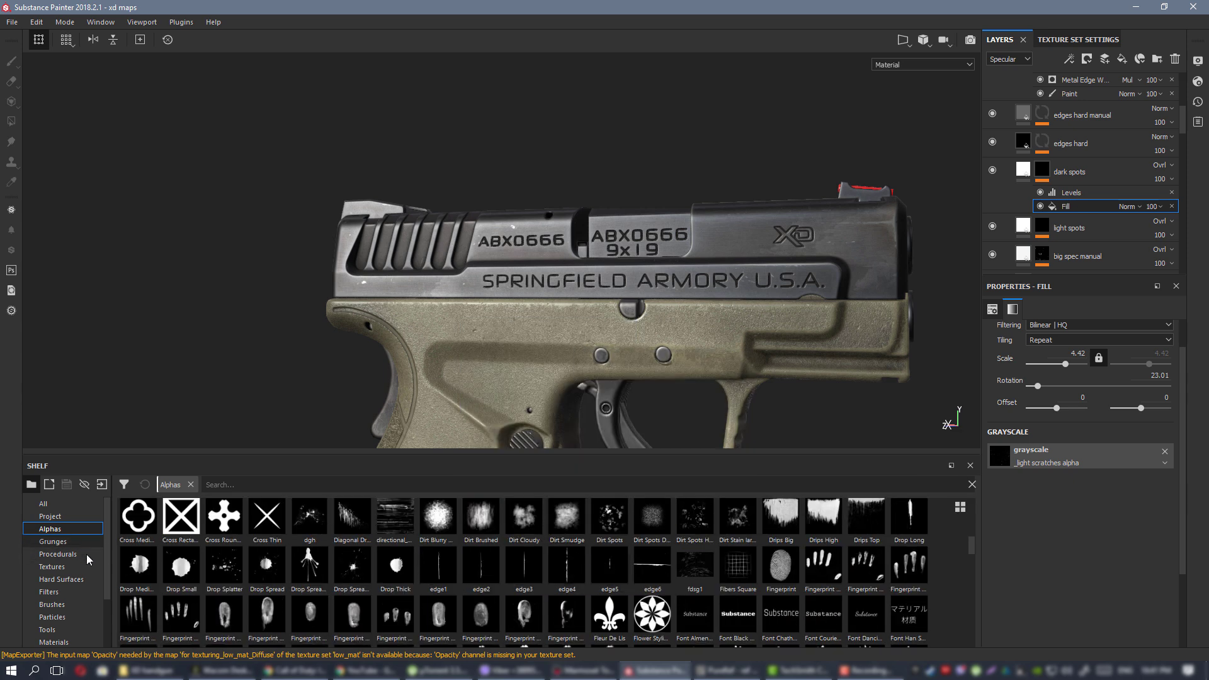
left_click(57, 554)
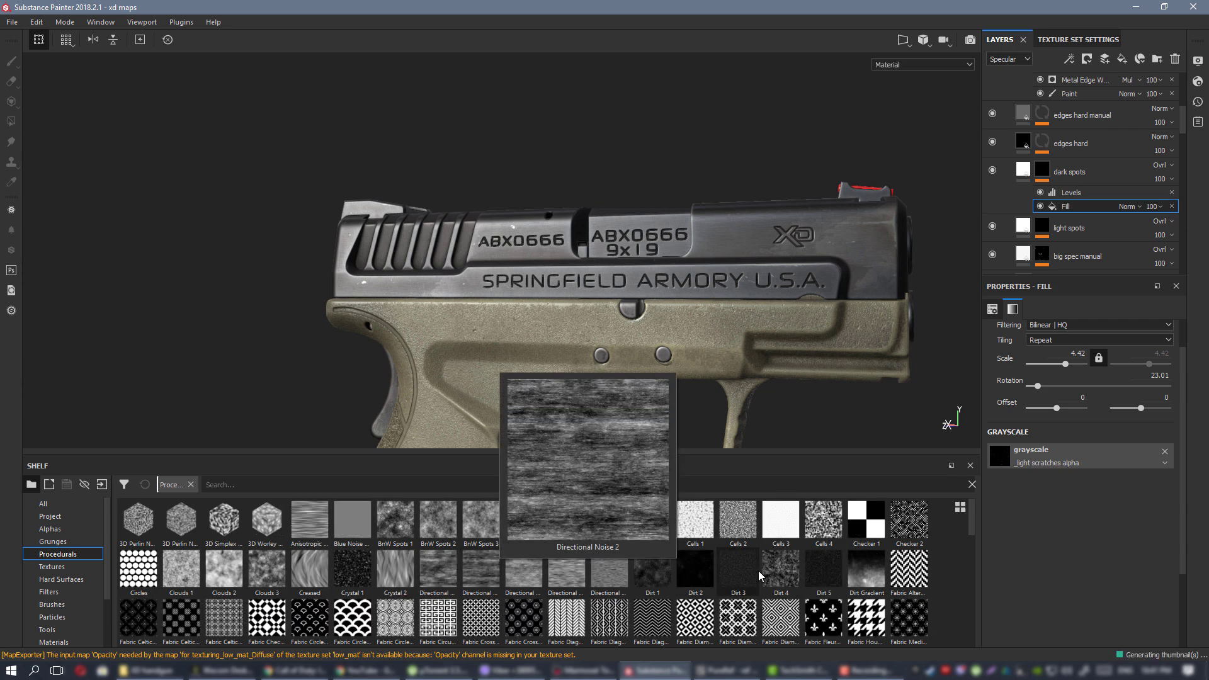
mouse_move(698, 567)
left_click_drag(698, 566, 1127, 457)
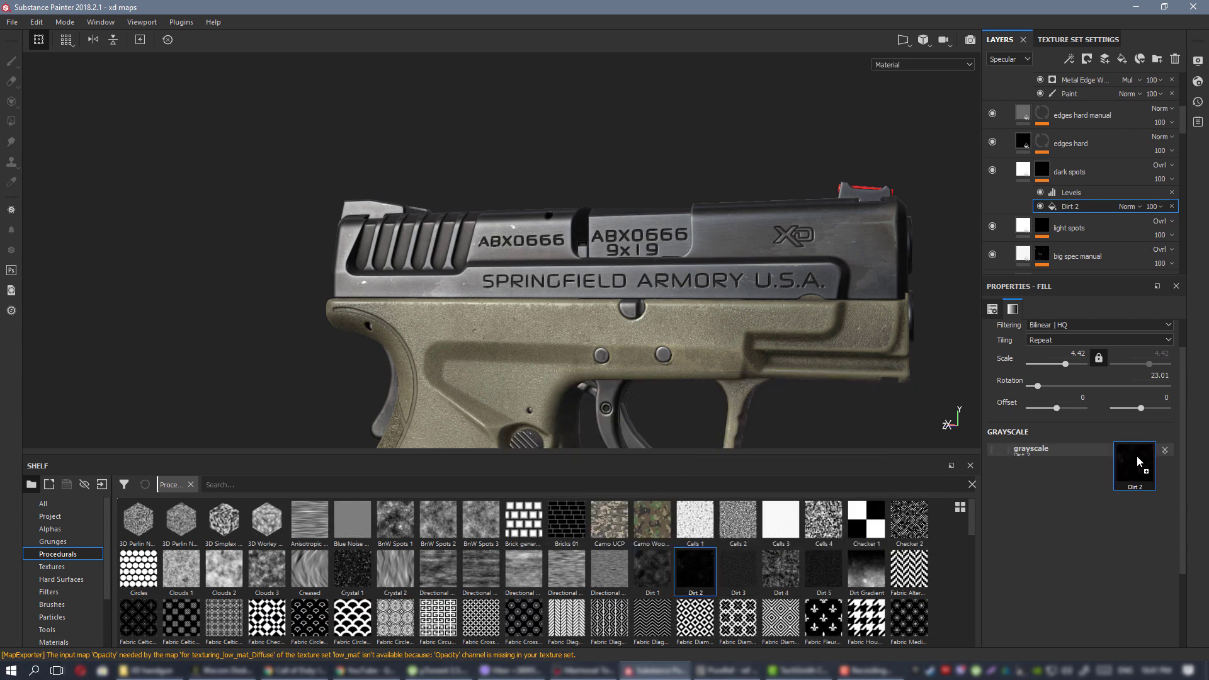
Display the specular channel and set the dark spots mask's Levels input range to about 0.35 black and 0.46 white.
left_click_drag(541, 264, 631, 285, "alt")
key("c")
right_click_drag(575, 214, 811, 414, "alt")
left_click_drag(761, 336, 685, 300, "alt")
middle_click_drag(686, 300, 535, 296, "alt")
left_click_drag(535, 296, 578, 304, "alt")
left_click(1072, 192)
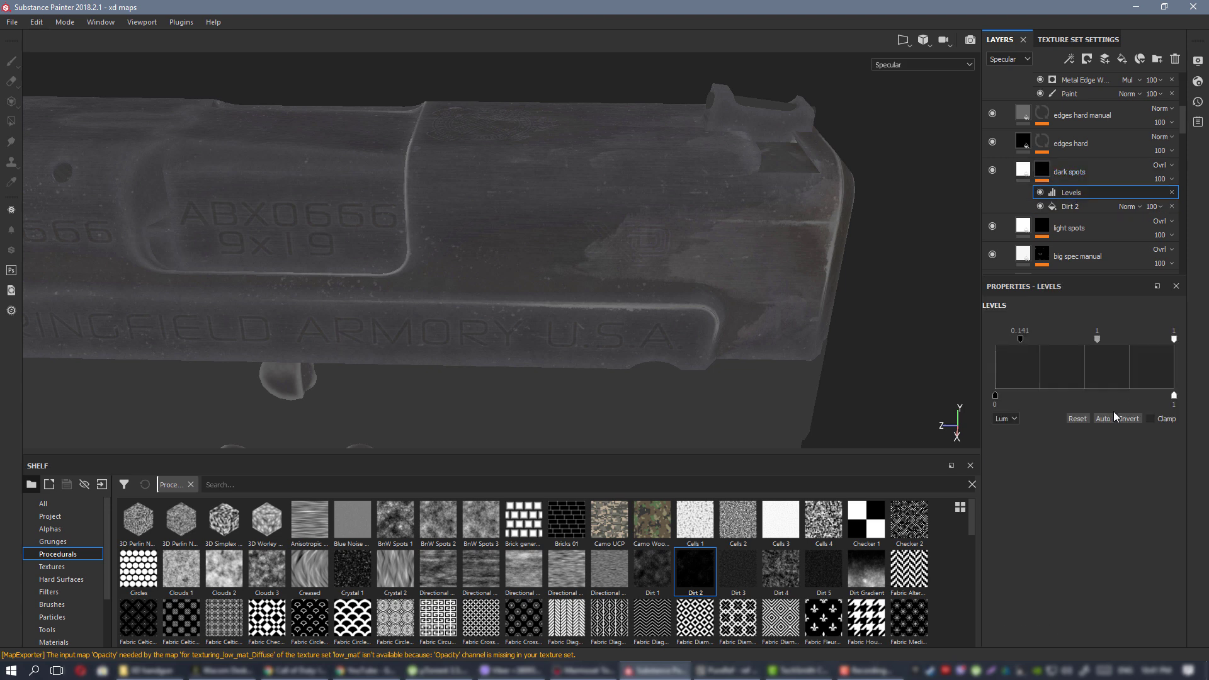
left_click_drag(1114, 341, 1040, 339)
left_click_drag(229, 284, 695, 287, "alt")
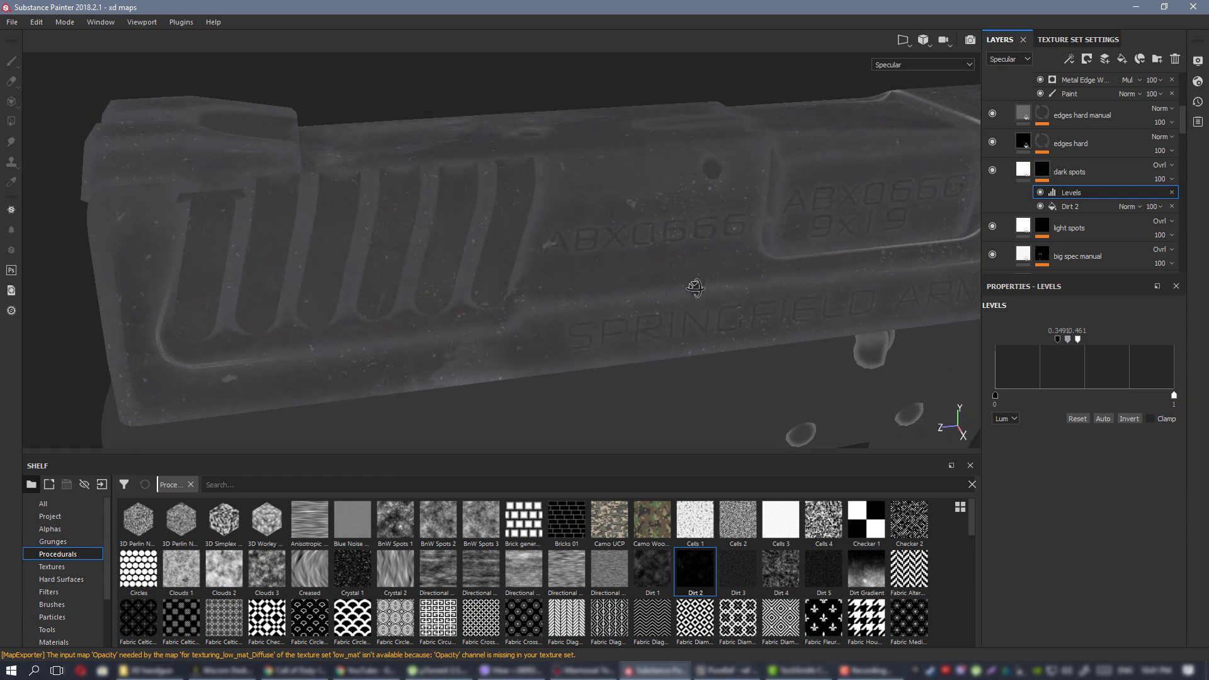
Set the dark spots layer's specular colour to a mid grey of about 0.39.
left_click(1071, 205)
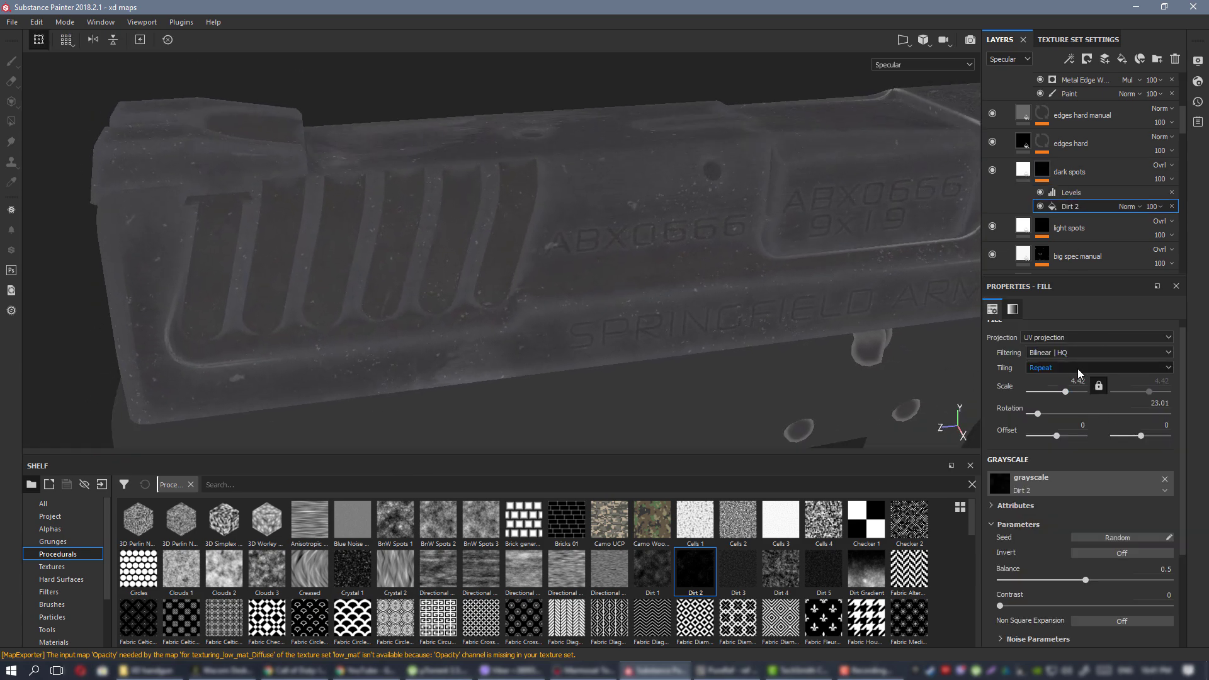
left_click(1023, 170)
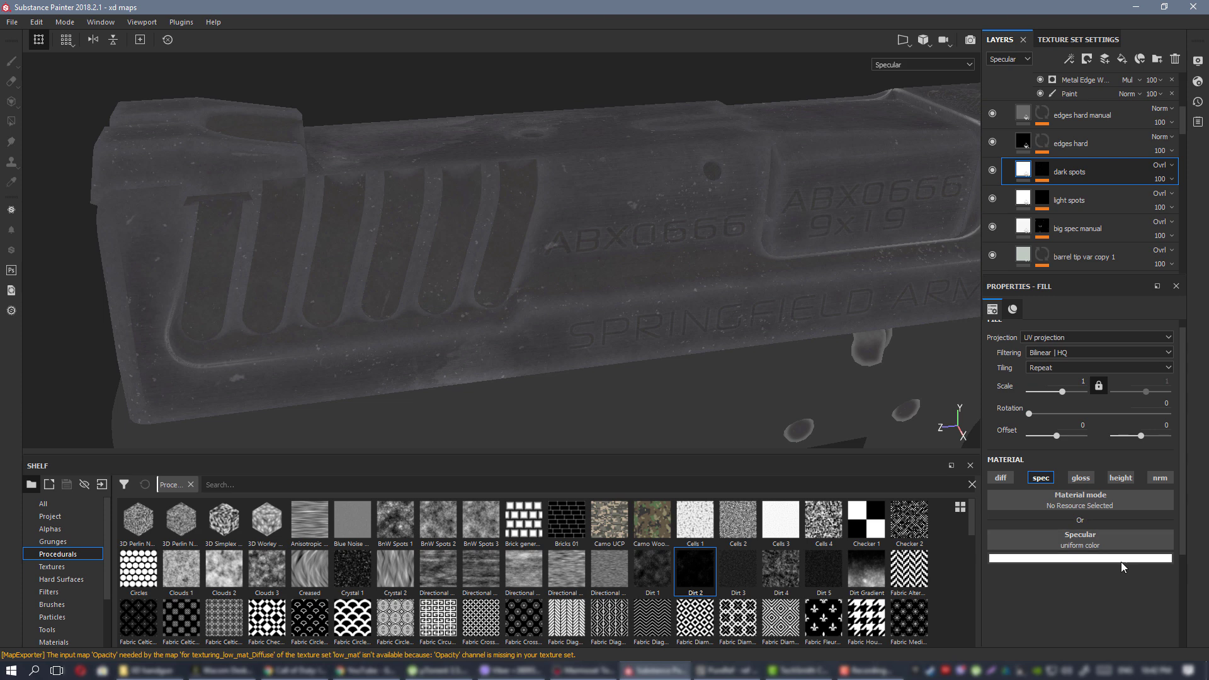
left_click(1121, 559)
left_click_drag(1193, 455, 1203, 480)
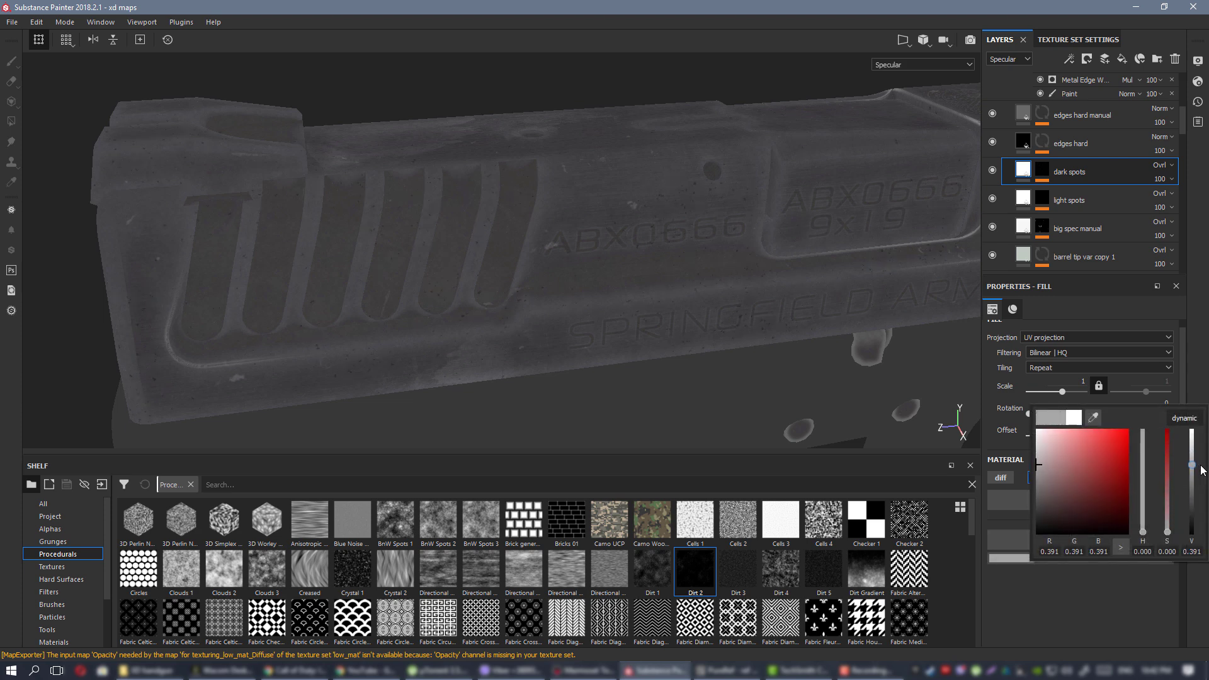
left_click_drag(580, 236, 403, 246, "alt")
right_click_drag(556, 284, 831, 257, "alt")
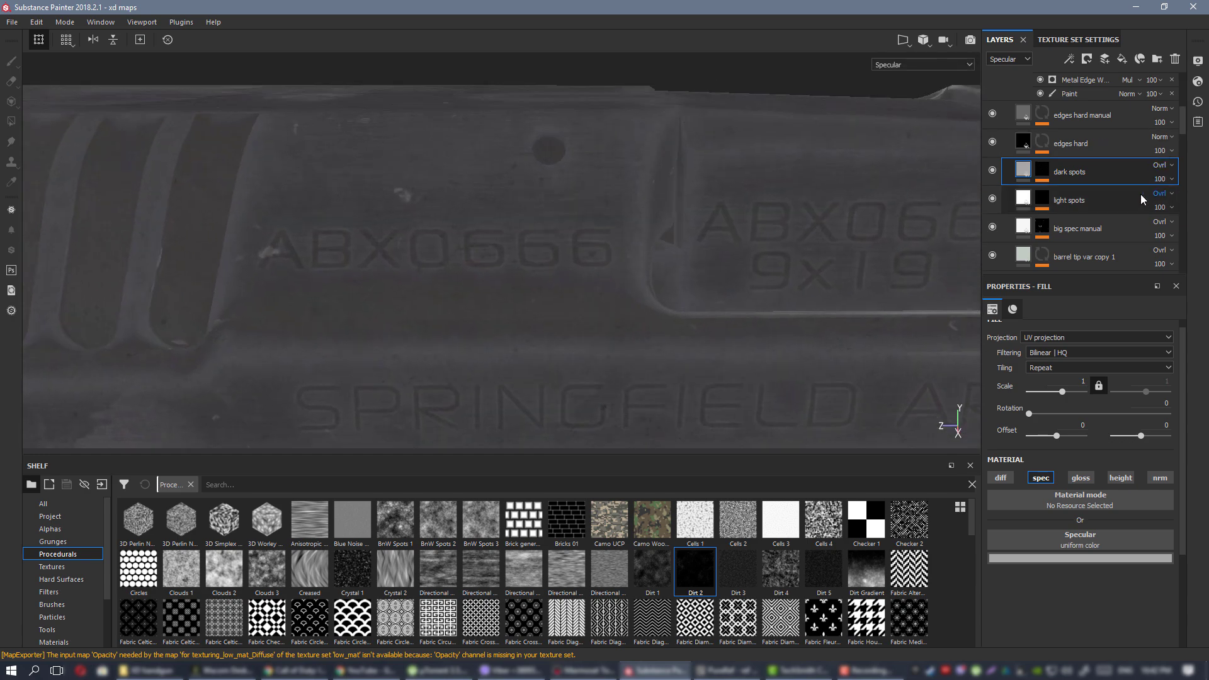
Set the scale of the dark spots mask's Dirt 2 fill to 2.14 and check the slide in material view.
left_click(1042, 169)
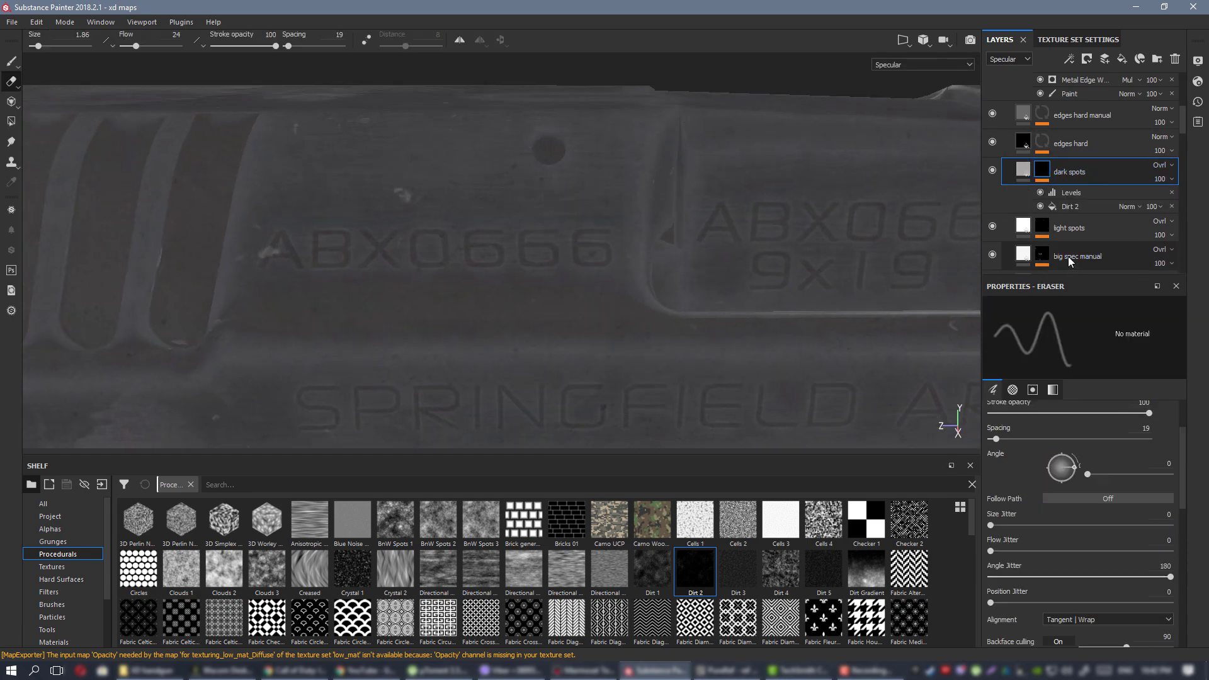
left_click(1072, 208)
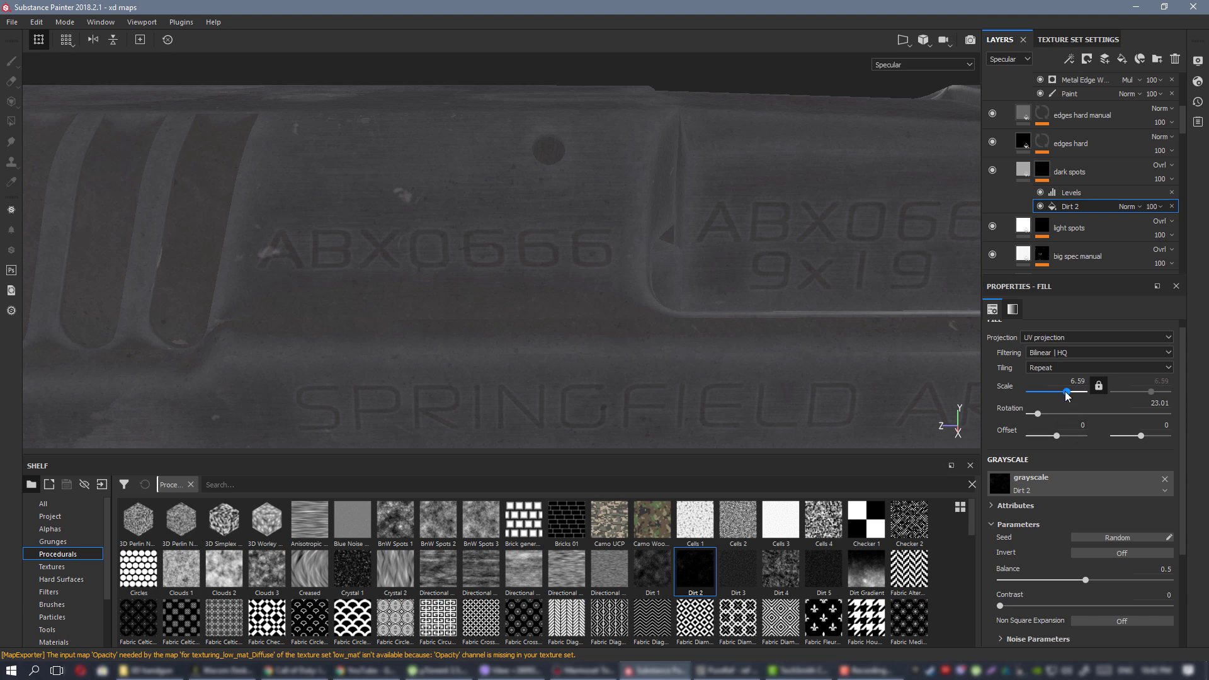
left_click_drag(1066, 392, 1064, 392)
left_click_drag(699, 351, 595, 271, "alt")
key("m")
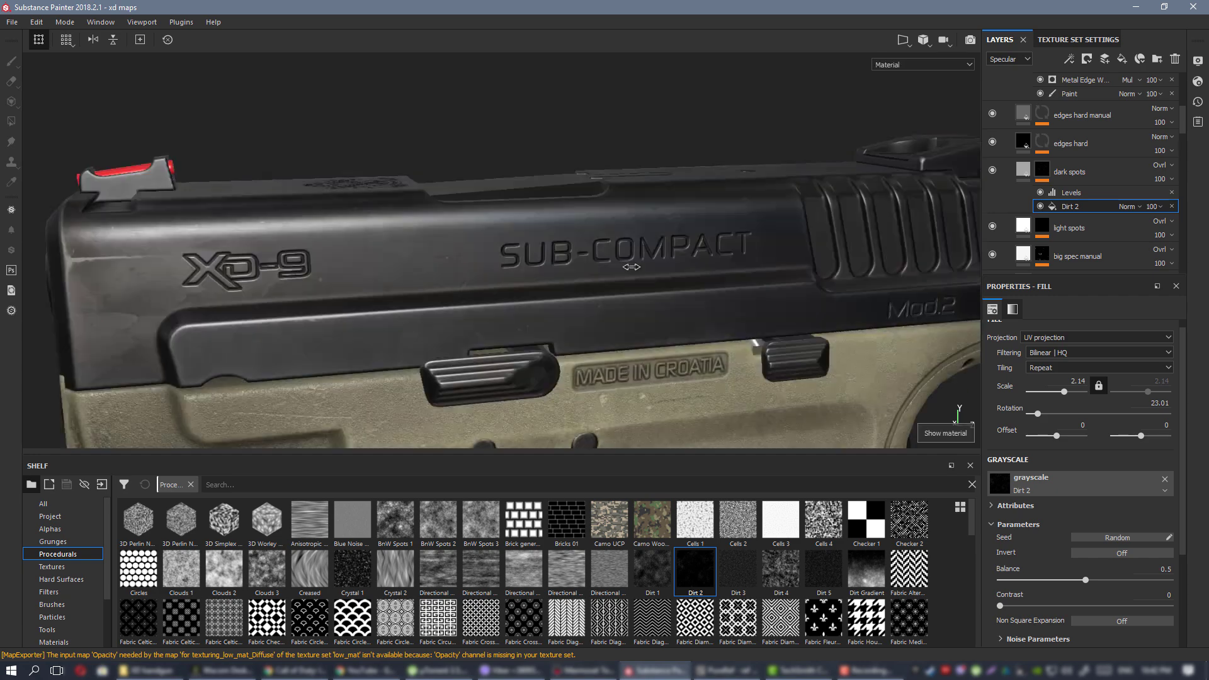
left_click_drag(631, 252, 615, 280, "alt")
right_click_drag(615, 281, 795, 434, "alt")
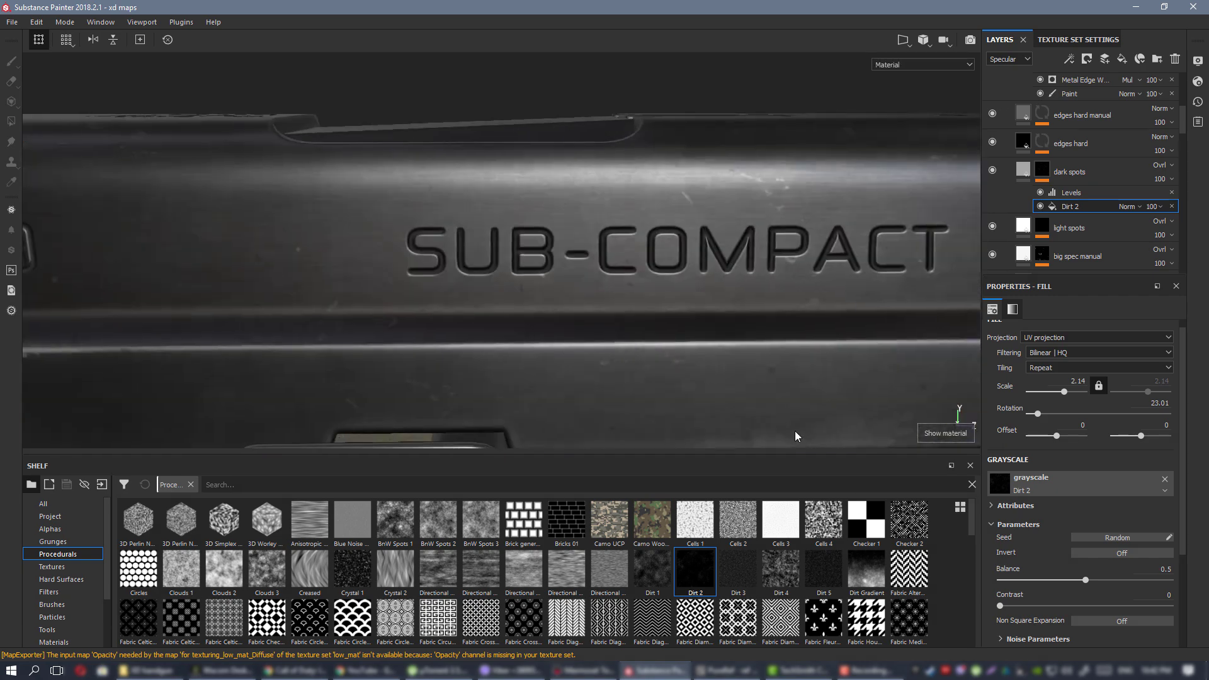
Compare the left side of the slide with the dark spots layer hidden and shown.
left_click_drag(796, 434, 753, 311, "alt")
right_click_drag(753, 311, 614, 288, "alt")
left_click_drag(654, 258, 533, 244, "alt")
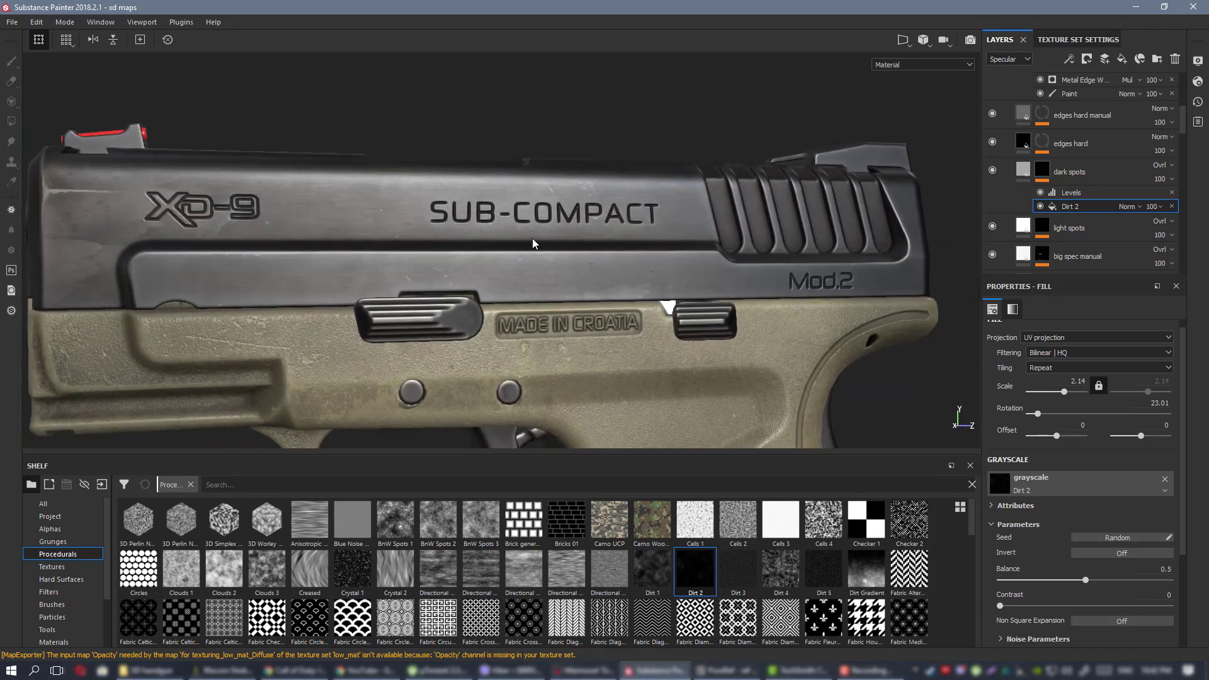
left_click(992, 170)
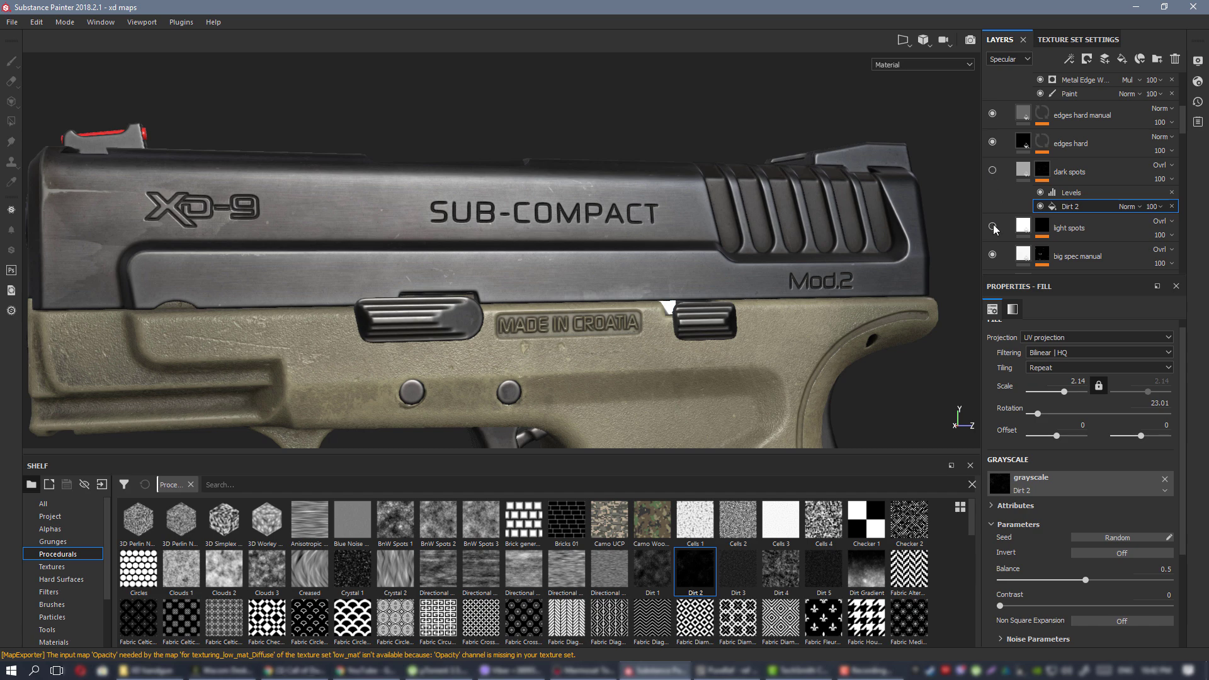
left_click(992, 171)
left_click_drag(633, 222, 608, 234, "alt")
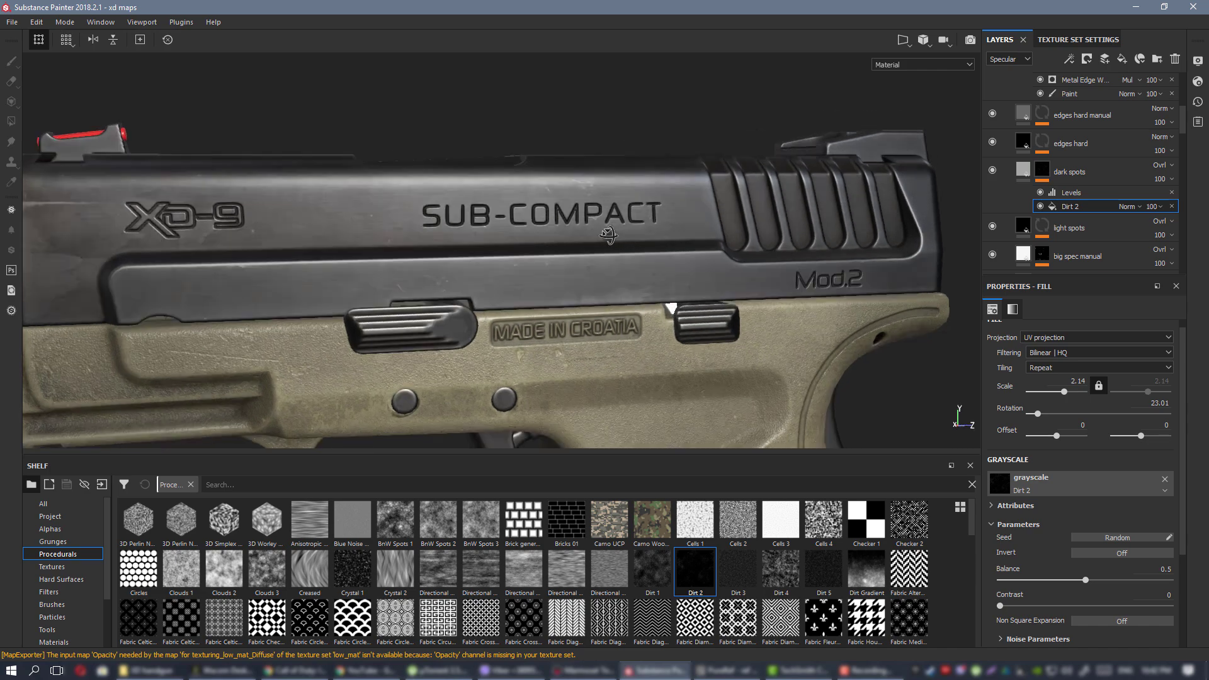
Duplicate the dark spots layer and set the rotation of the copy's Dirt 2 fill to 59.18.
left_click(1078, 174)
right_click(1097, 171)
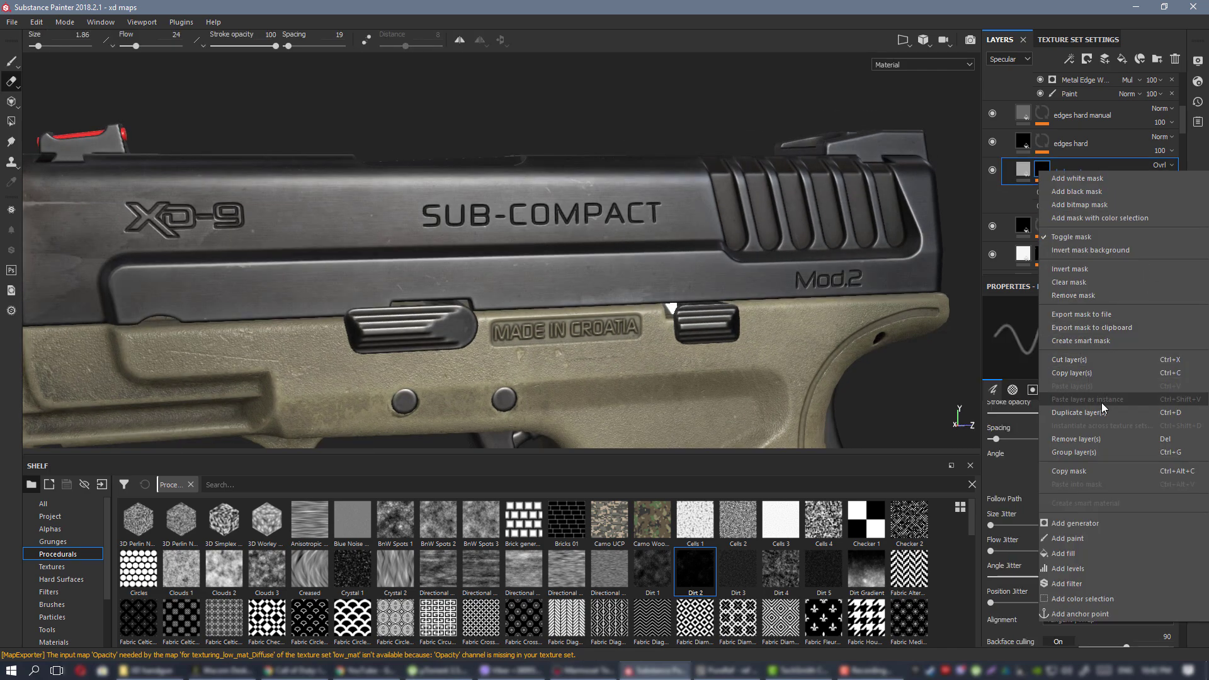
left_click(1078, 412)
left_click(1071, 207)
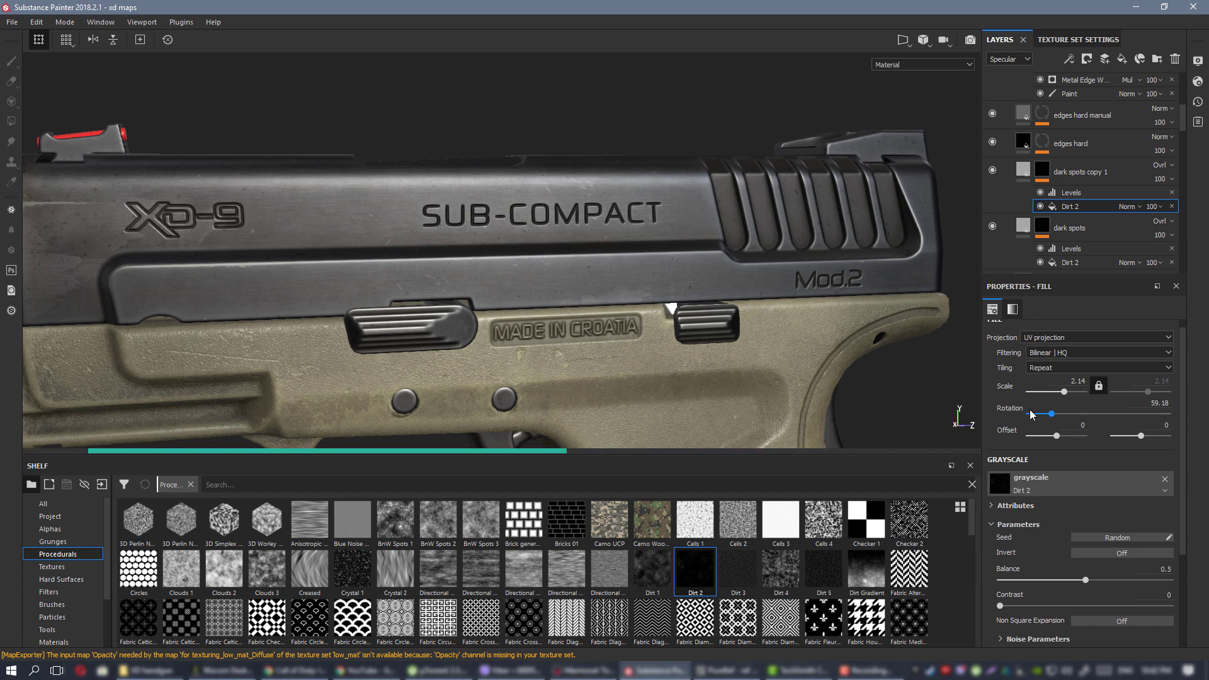
Inspect the duplicated dark spots on the slide in the specular channel and in material view from several angles.
key("c")
left_click_drag(452, 257, 605, 226, "alt")
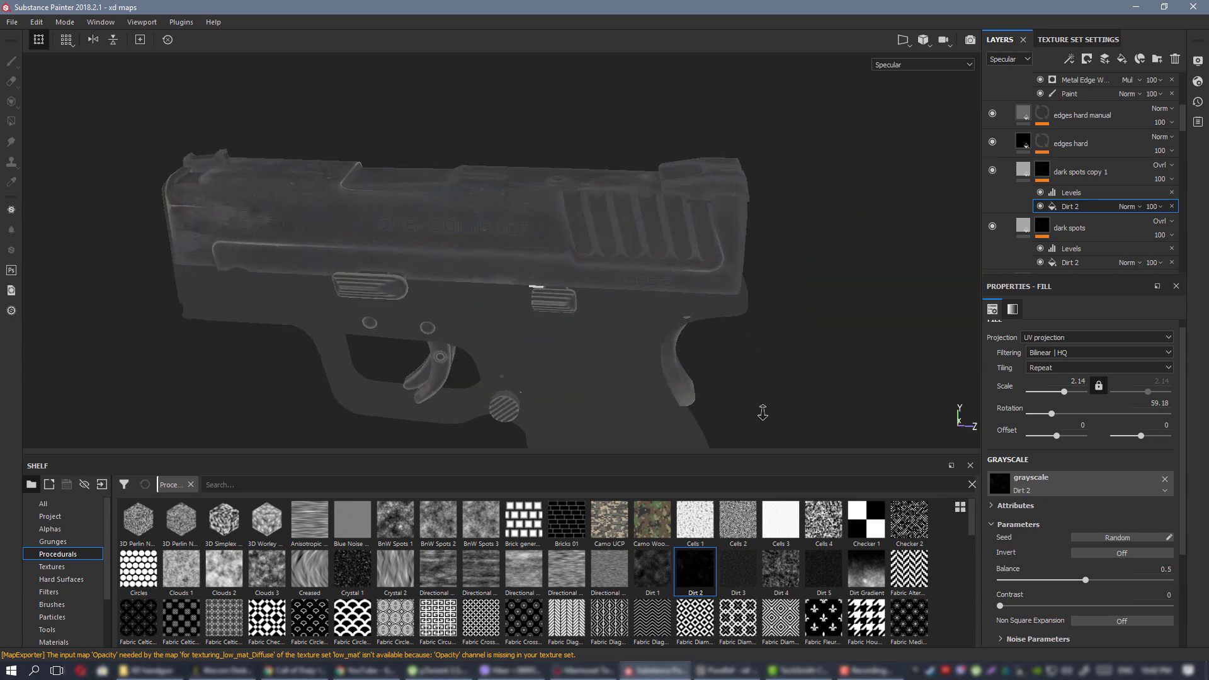
scroll(640, 248, "up", 5)
key("m")
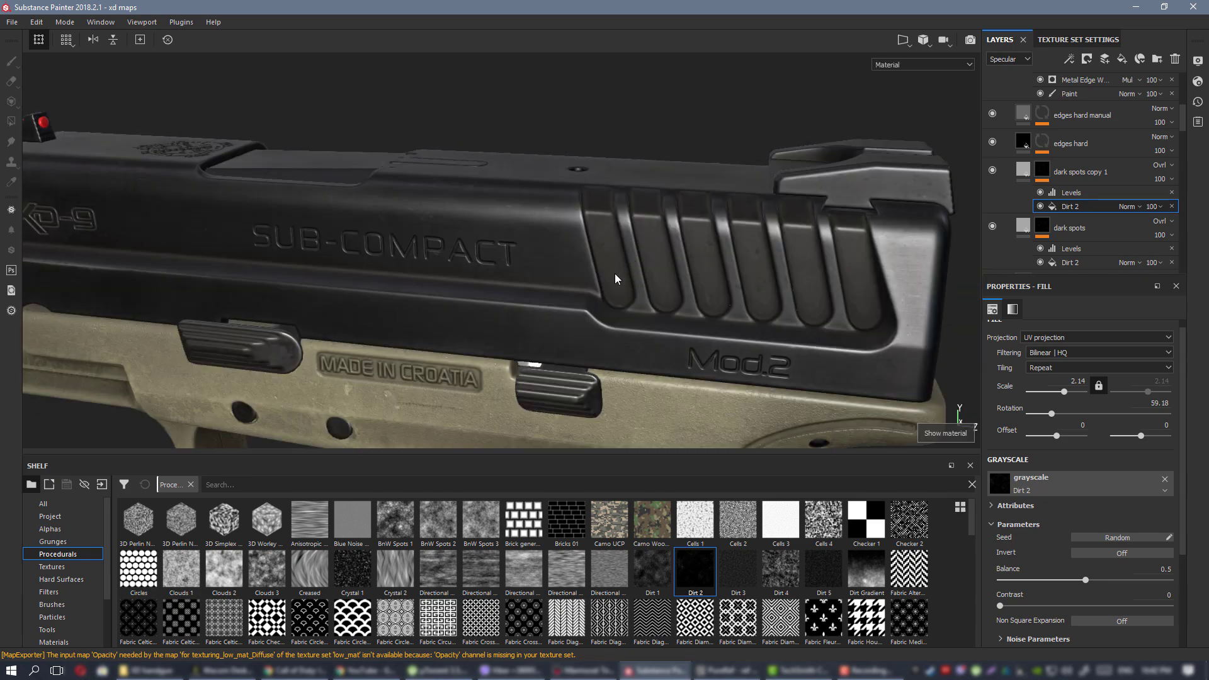
scroll(616, 279, "down", 5)
left_click_drag(553, 251, 611, 259, "alt")
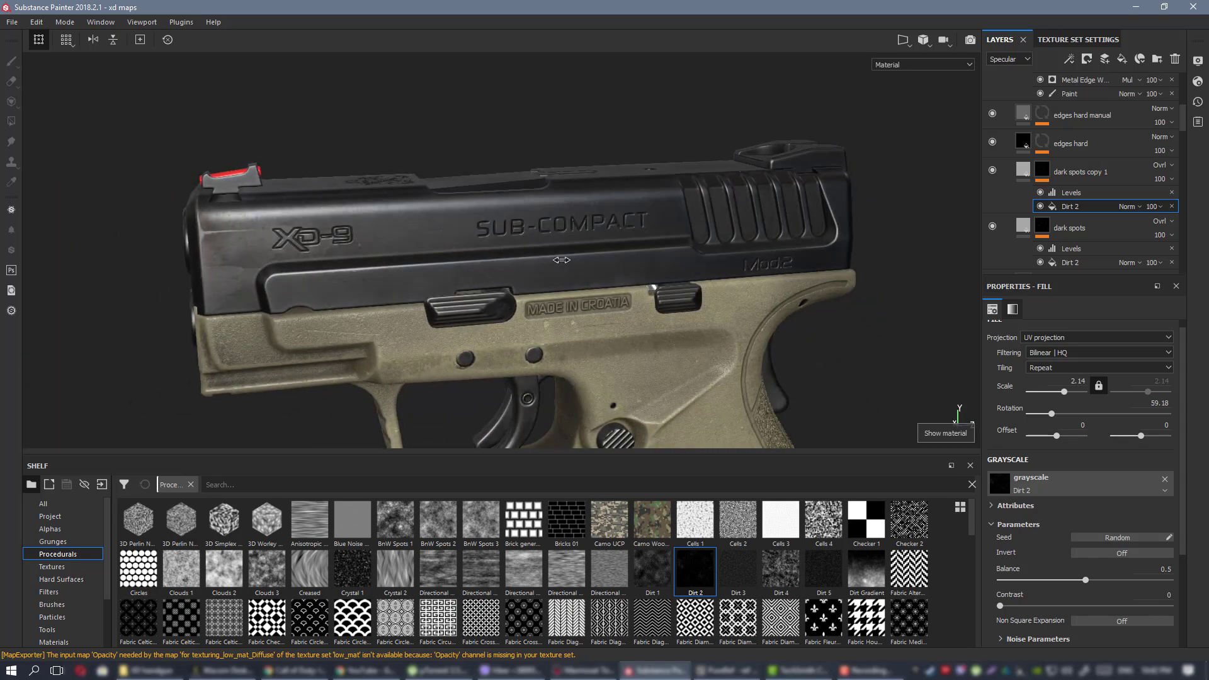
scroll(635, 257, "up", 3)
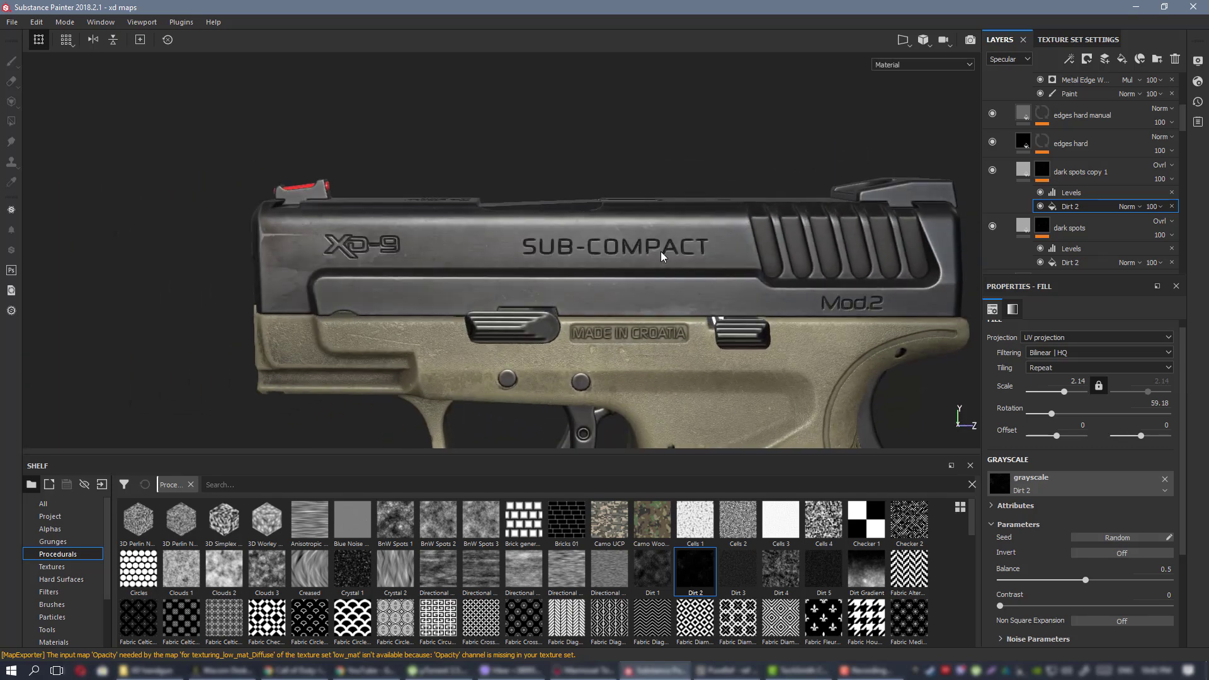
key("alt+Tab")
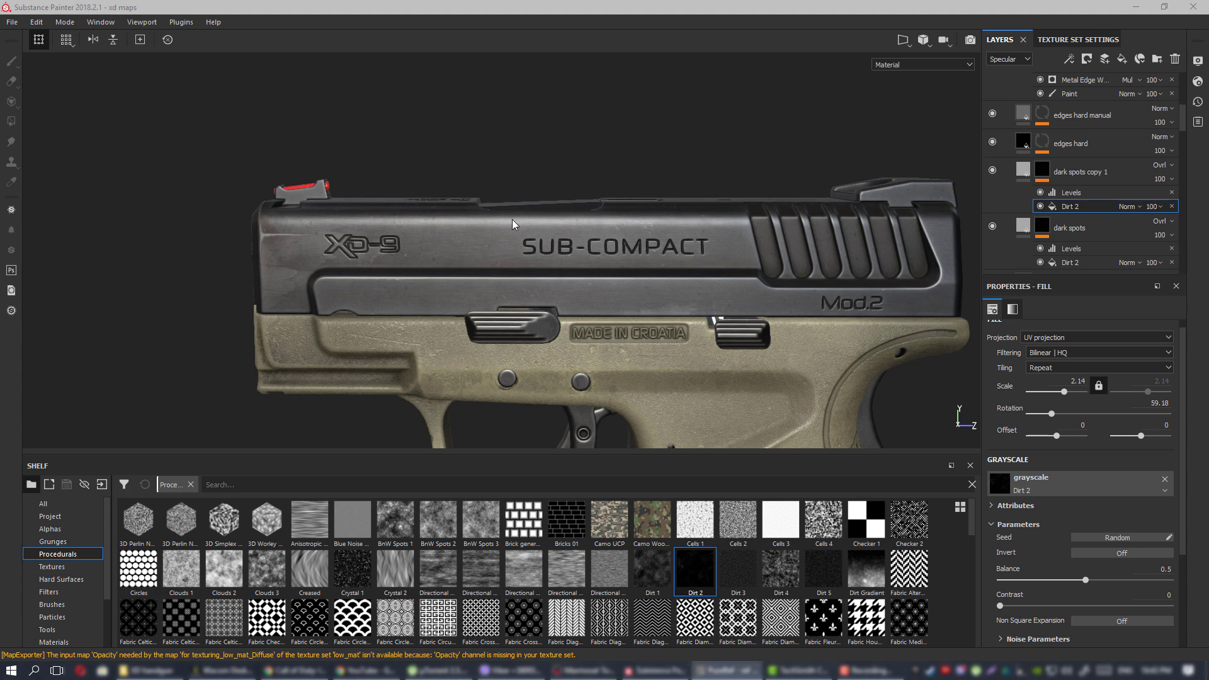
middle_click_drag(591, 249, 392, 238, "alt")
mouse_move(392, 238)
left_mouse_down("alt")
mouse_move(440, 211)
mouse_move(491, 256)
left_mouse_up("alt")
scroll(491, 256, "down", 3)
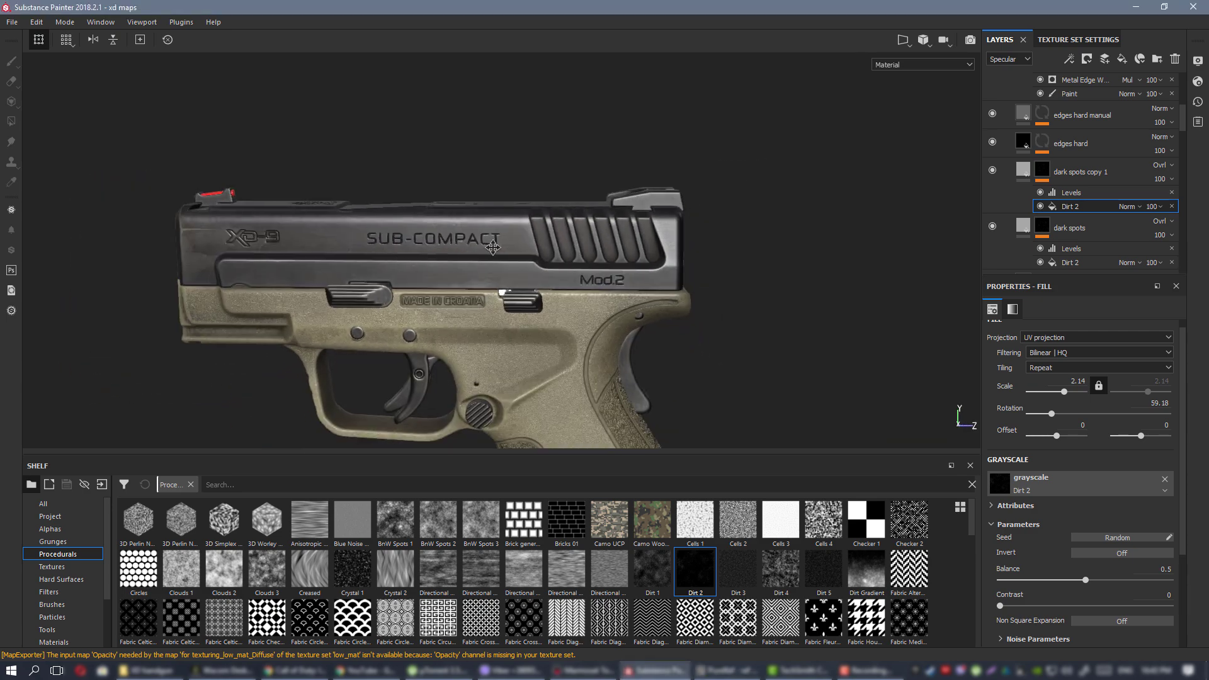
middle_click_drag(491, 252, 585, 240, "alt")
mouse_move(585, 240)
left_mouse_down("alt")
mouse_move(504, 221)
mouse_move(510, 212)
left_mouse_up("alt")
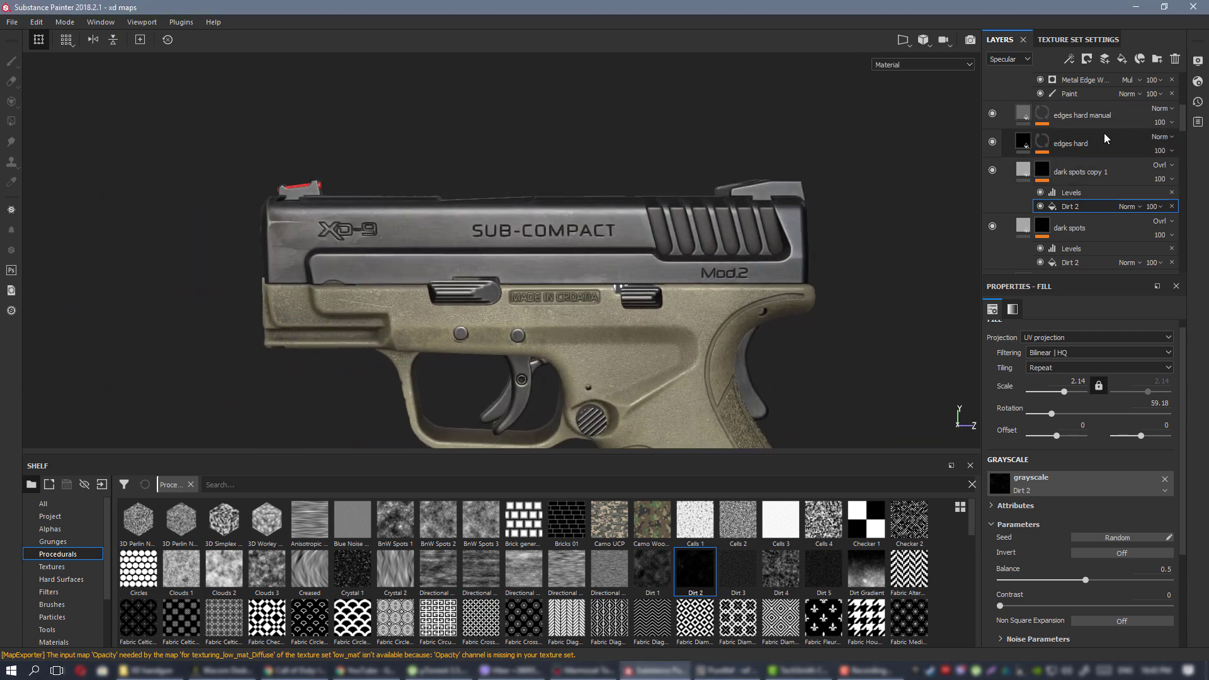
Check what the edges hard copy 1 and barrel tip var layers contribute by toggling their visibility.
scroll(1102, 138, "up", 4)
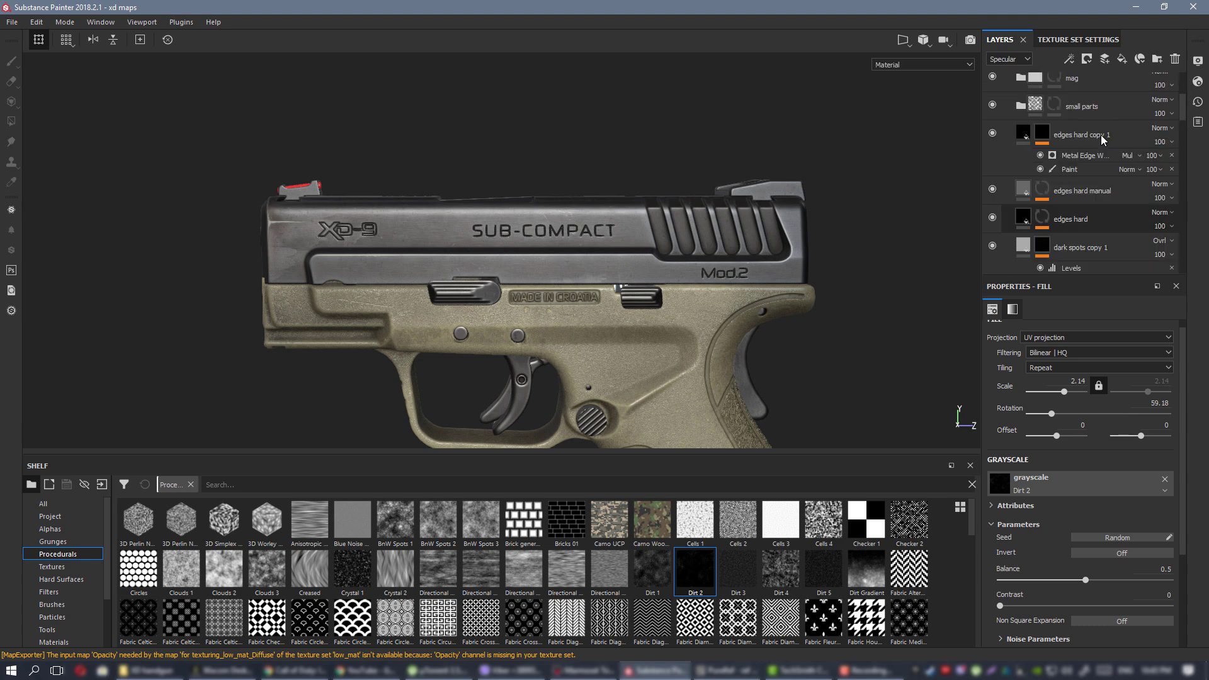
scroll(1101, 154, "up", 2)
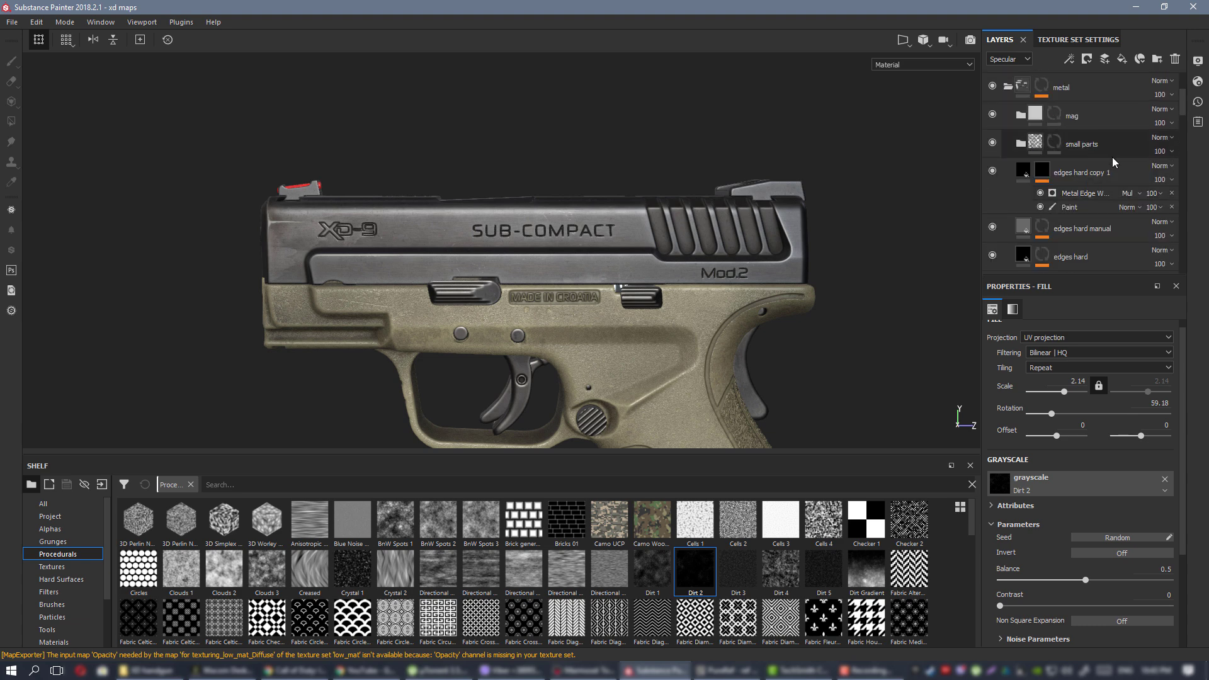
left_click(992, 170)
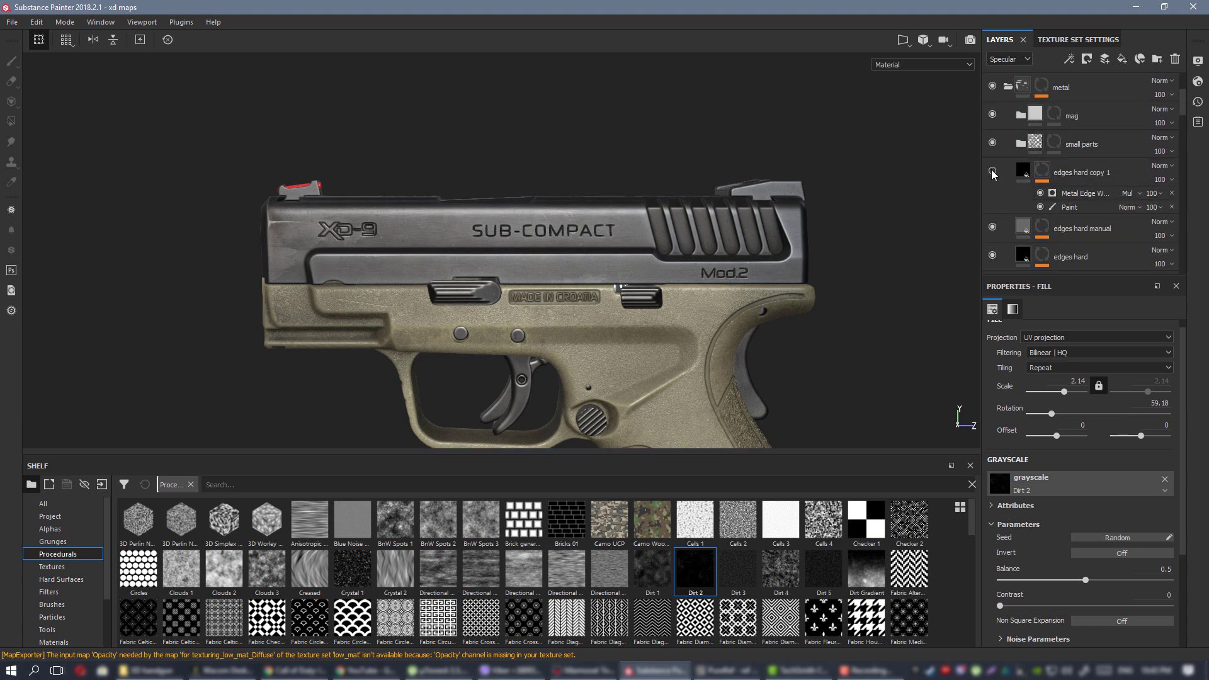
left_click(1065, 173)
scroll(1064, 170, "down", 10)
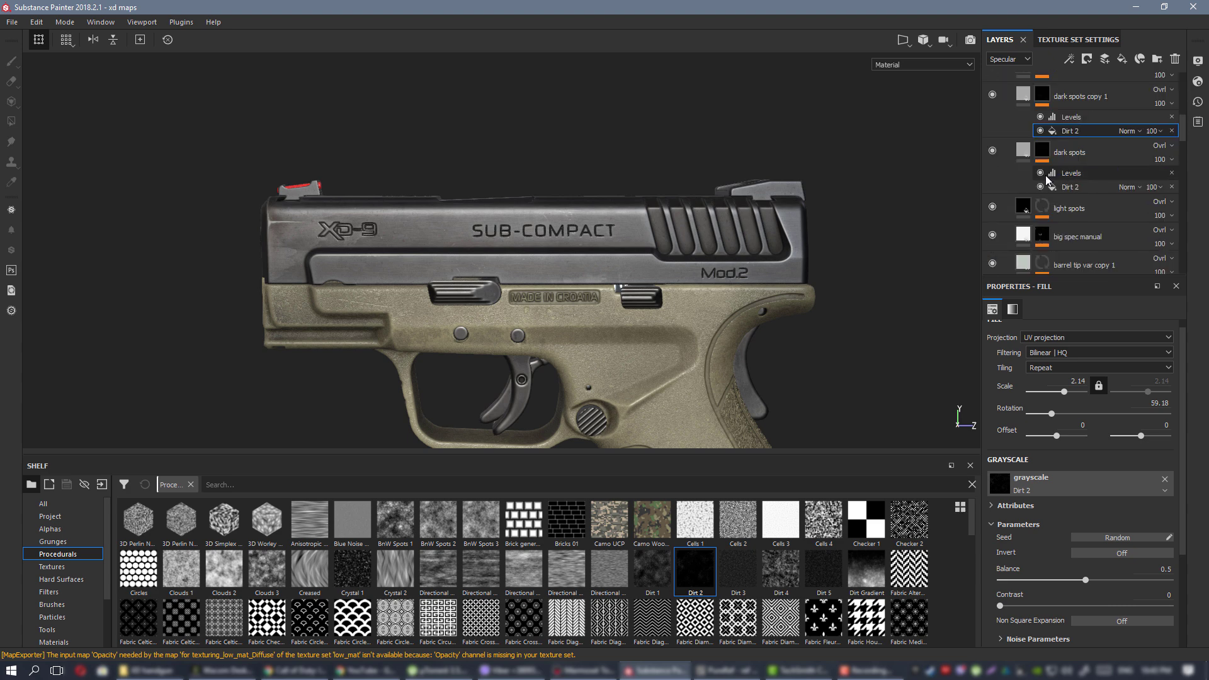
scroll(1047, 180, "down", 6)
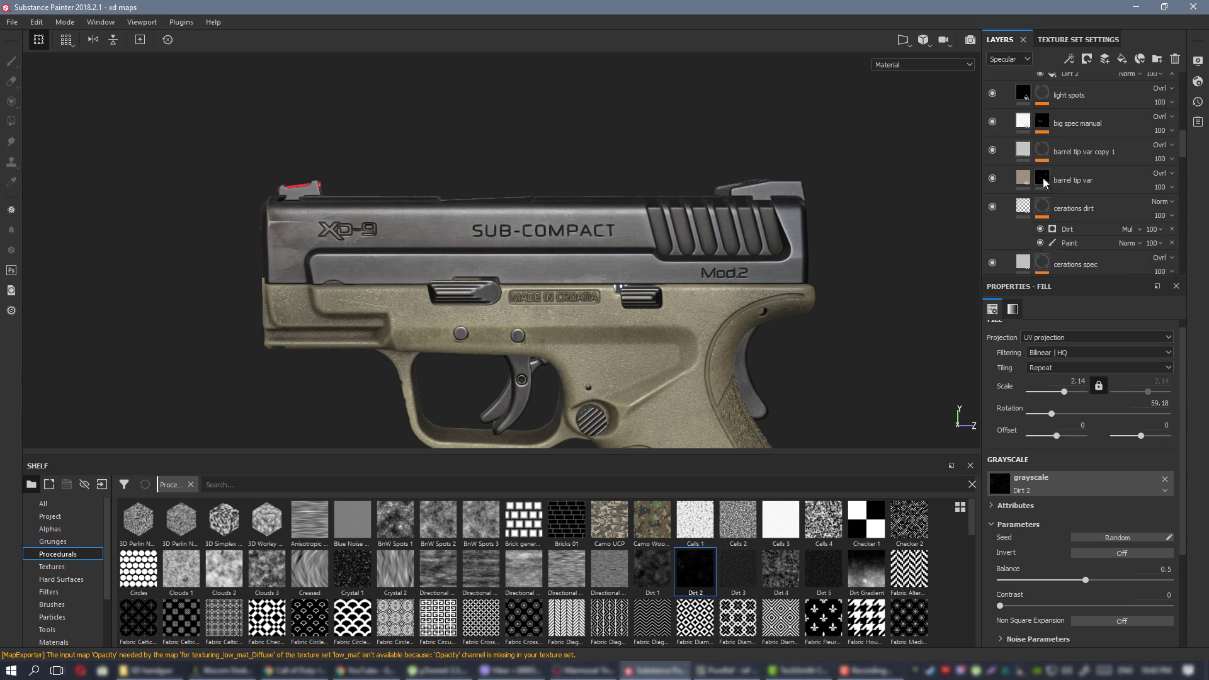
left_click(992, 180)
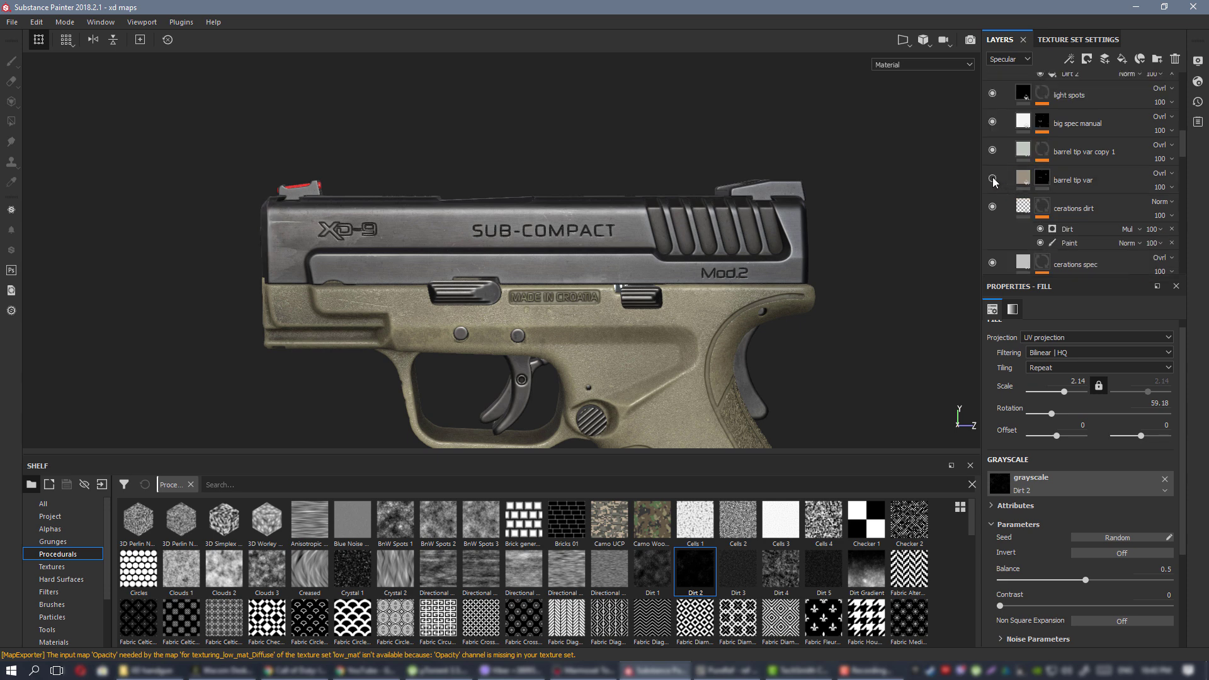
left_click(992, 181)
Add a paint effect to the mask of the barrel tip var layer.
left_click(1042, 178)
key("e")
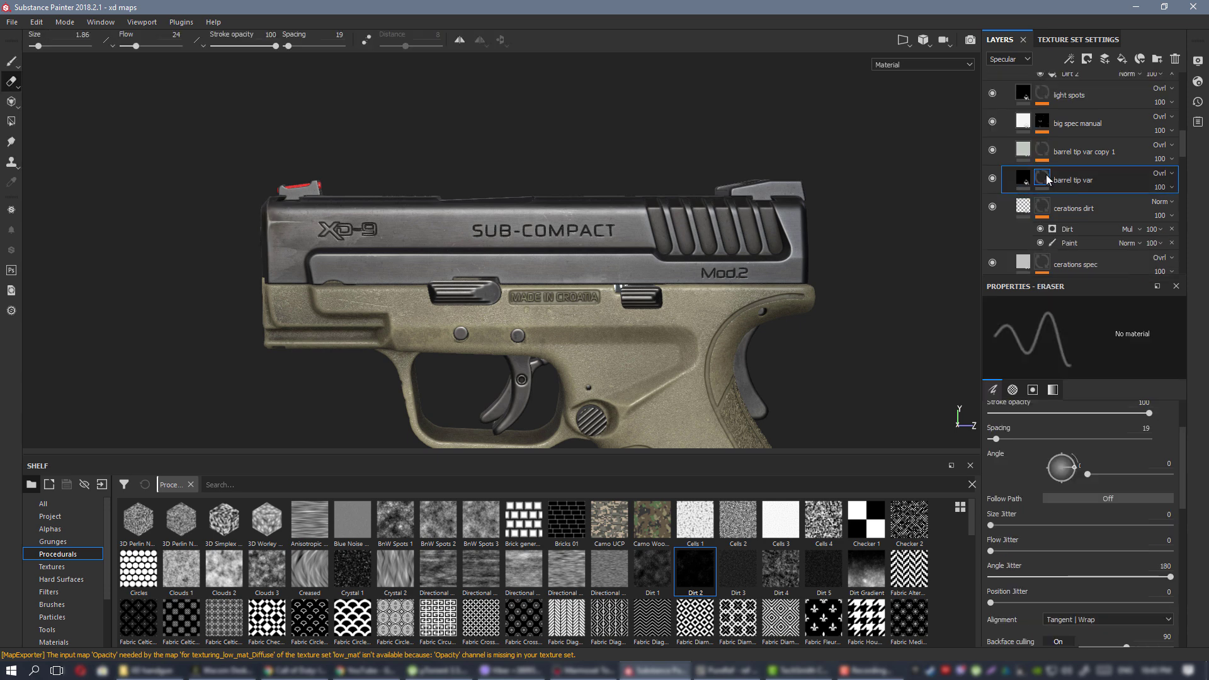
right_click(1040, 174)
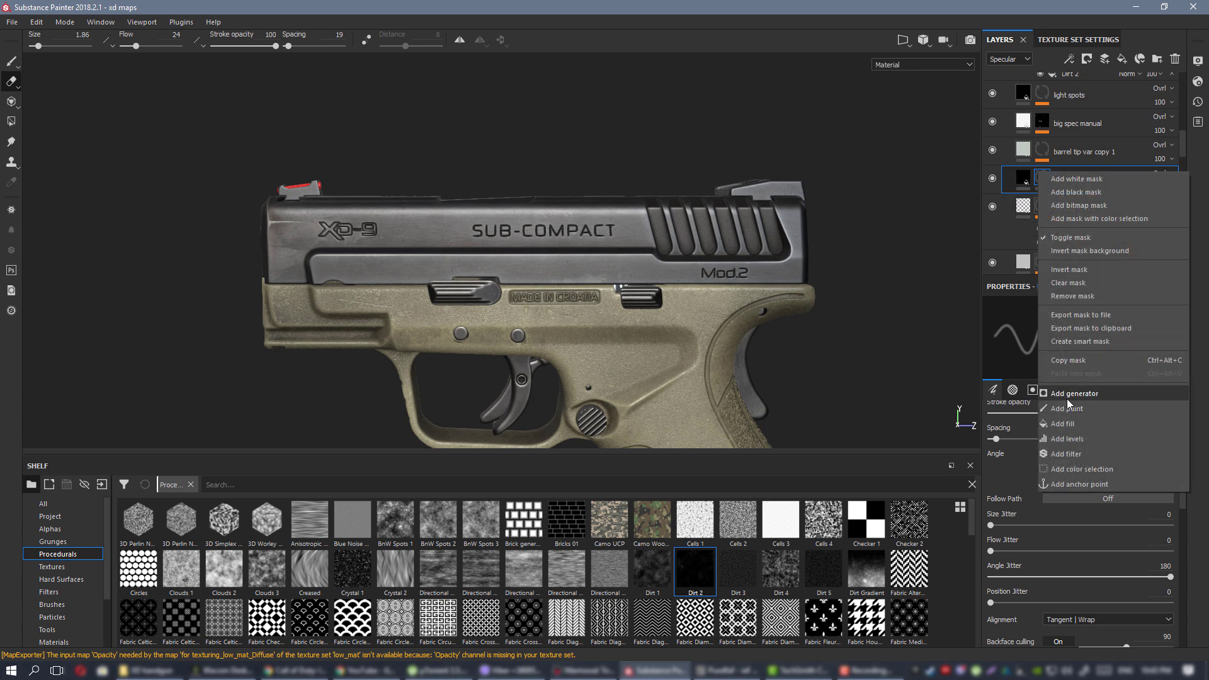
left_click(684, 293)
middle_click_drag(685, 292, 631, 294)
scroll(631, 294, "up", 3)
Choose the Cement 1 paint brush and set its position jitter and size jitter to 0.
key("1")
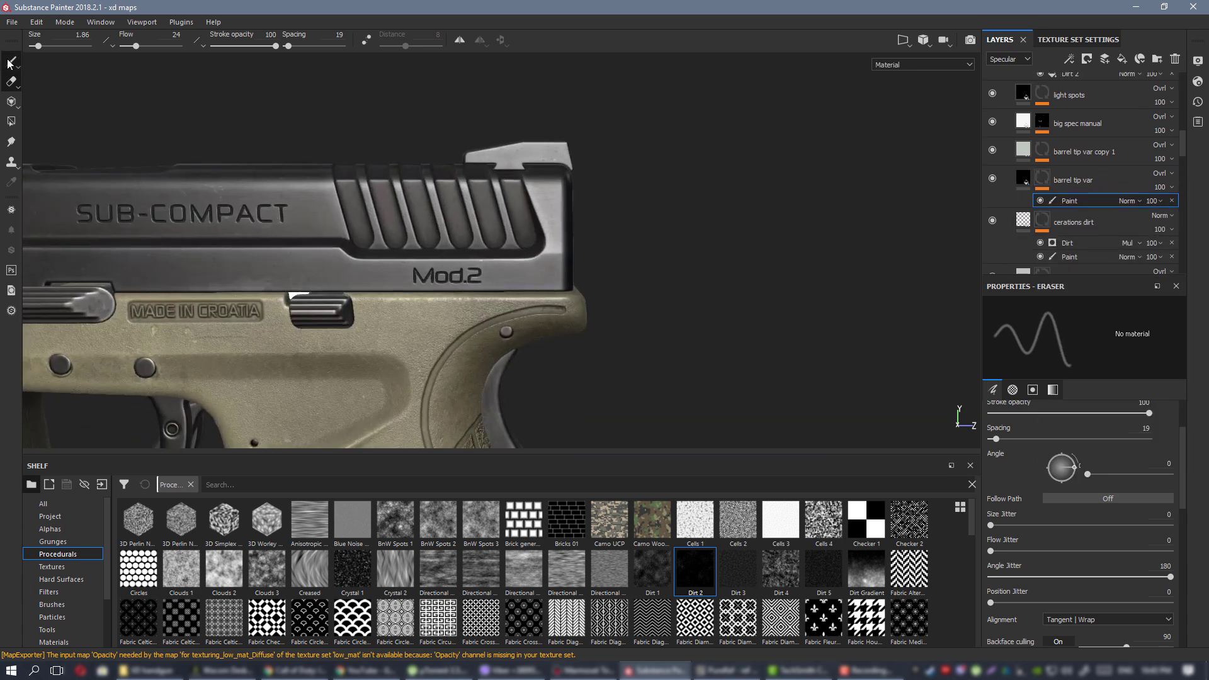
left_click(52, 605)
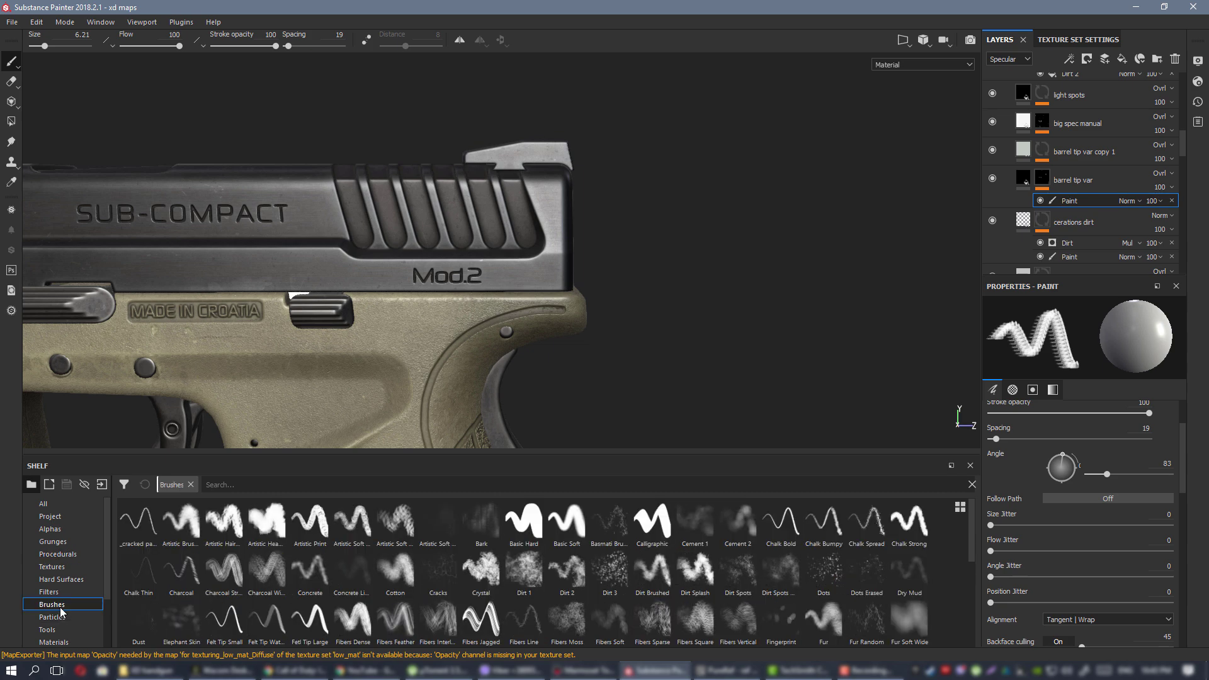
left_click(688, 529)
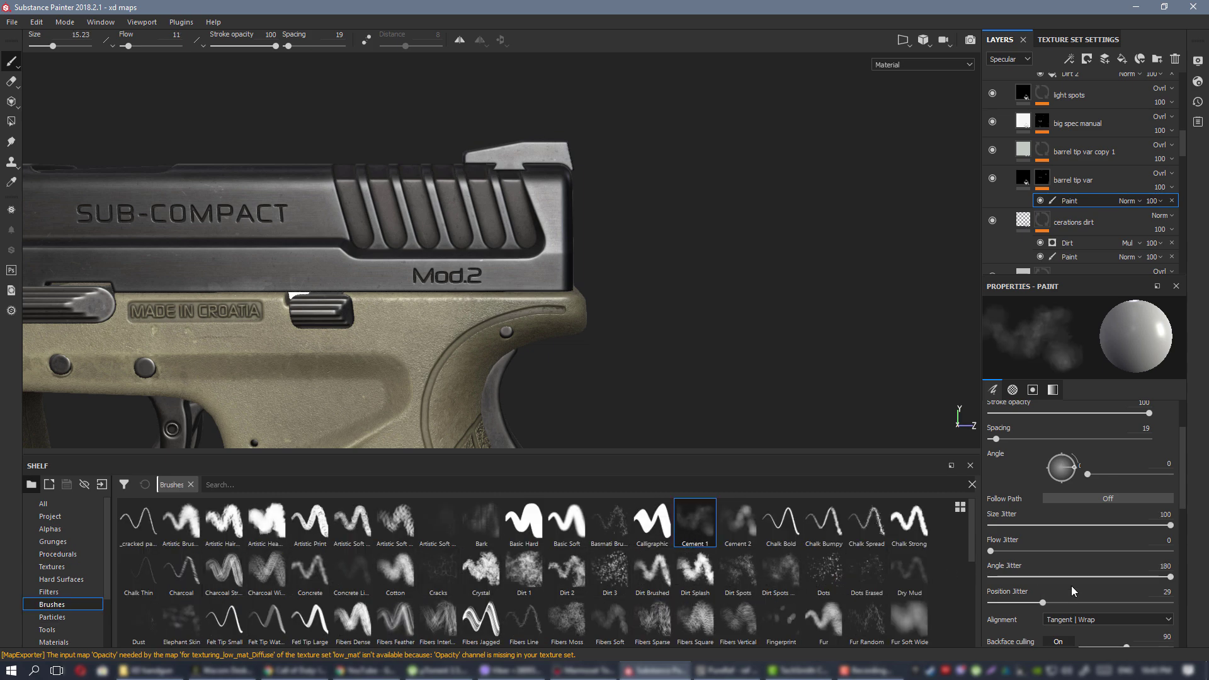
left_click_drag(1024, 608, 983, 604)
left_click_drag(1085, 524, 984, 525)
Reduce the brush size to 1.71 and paint the barrel tip var mask on the slide's rear corner behind the serrations.
right_click_drag(451, 163, 352, 163, "ctrl")
right_click_drag(527, 188, 602, 304, "alt")
left_click_drag(601, 304, 600, 258, "alt")
right_click_drag(598, 252, 586, 251, "ctrl")
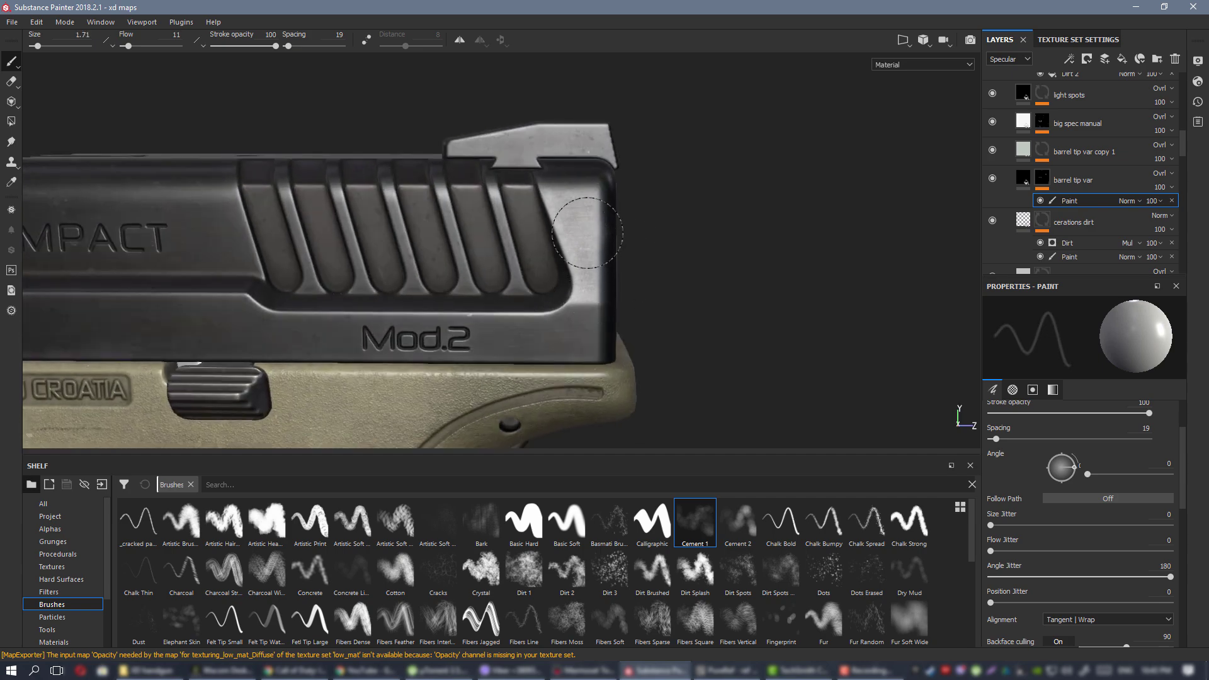
mouse_move(590, 275)
left_mouse_down()
mouse_move(593, 263)
mouse_move(591, 283)
mouse_move(602, 275)
mouse_move(595, 265)
left_mouse_up()
mouse_move(568, 206)
left_mouse_down()
mouse_move(584, 253)
mouse_move(564, 217)
mouse_move(574, 265)
left_mouse_up()
scroll(595, 340, "down", 2)
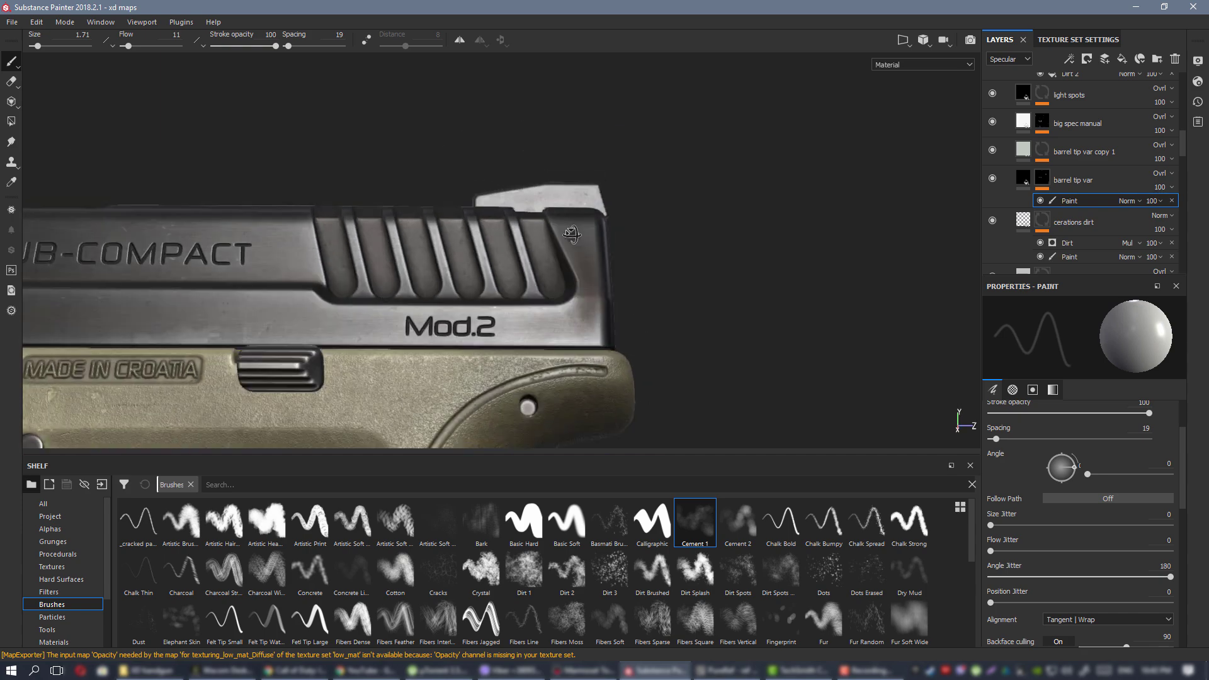
Compare the painted rear of the slide with the pistol reference photo.
left_click_drag(611, 322, 601, 305, "alt")
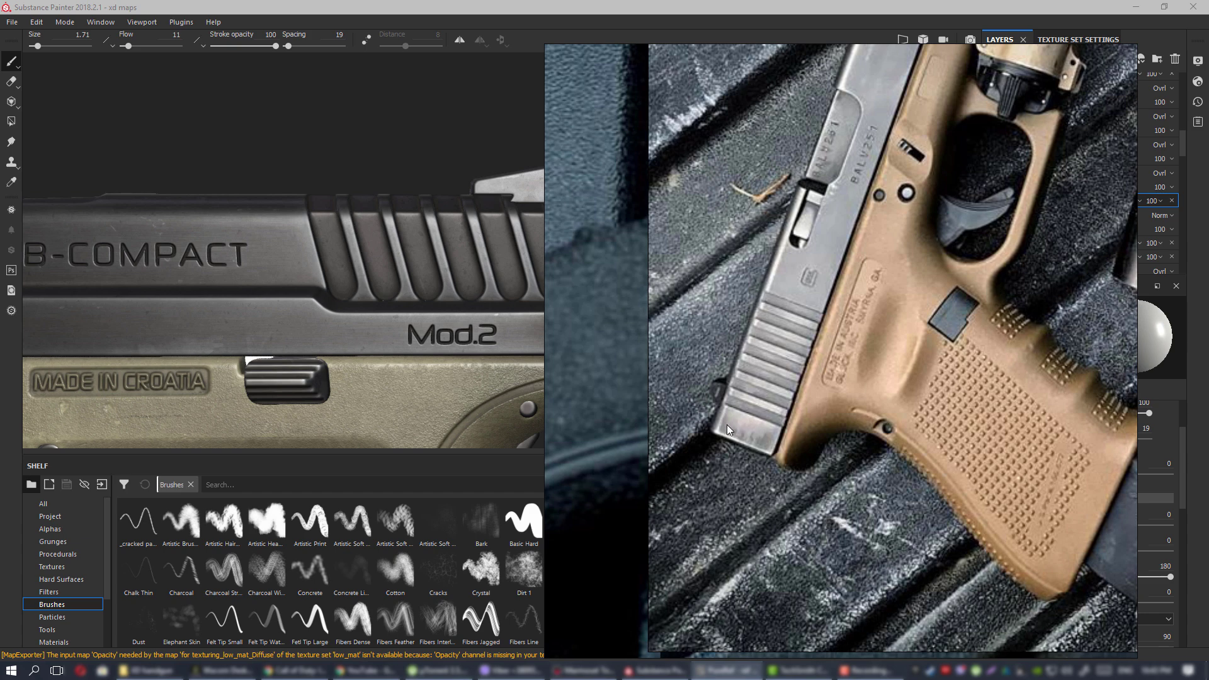
right_click_drag(750, 426, 1208, 425)
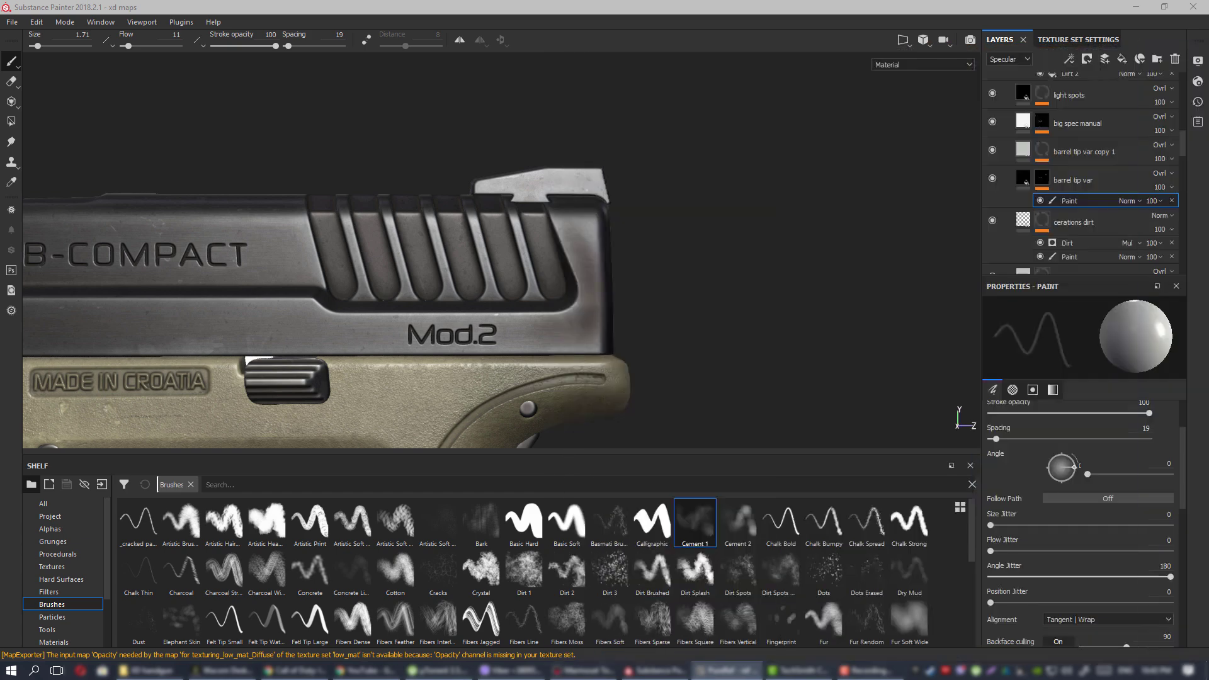
left_click_drag(549, 309, 573, 246, "alt")
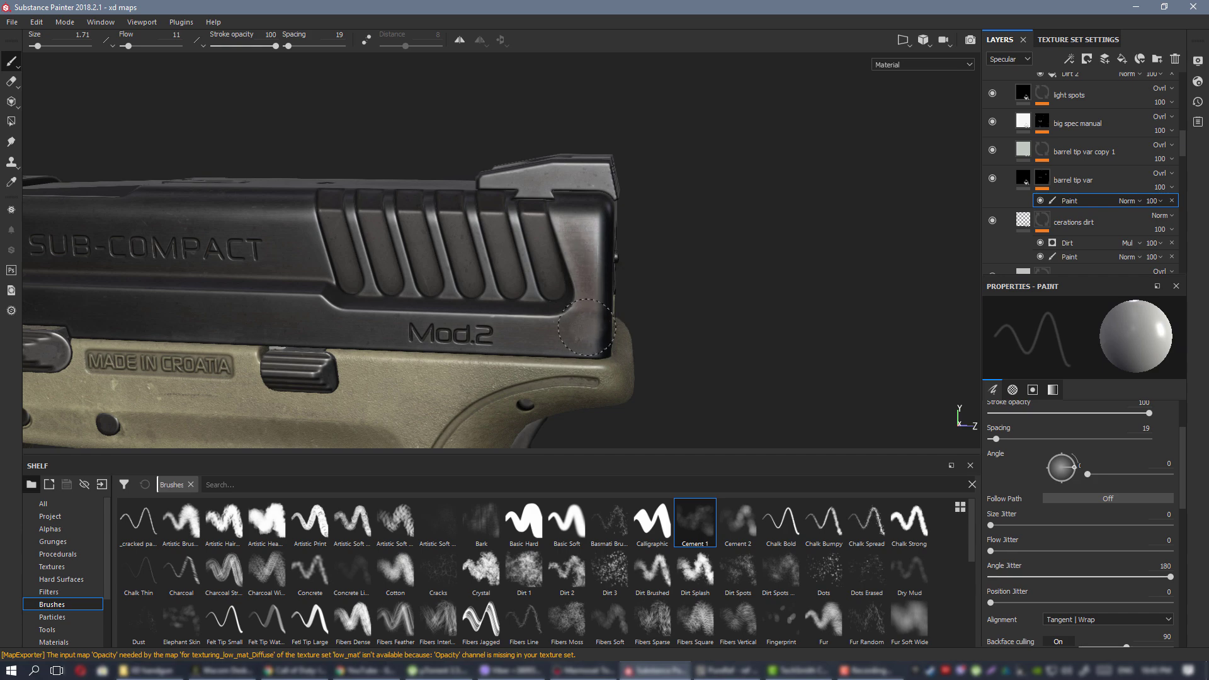
Paint the barrel tip var mask behind the serrations on the opposite side of the slide.
left_click_drag(585, 327, 680, 327, "alt")
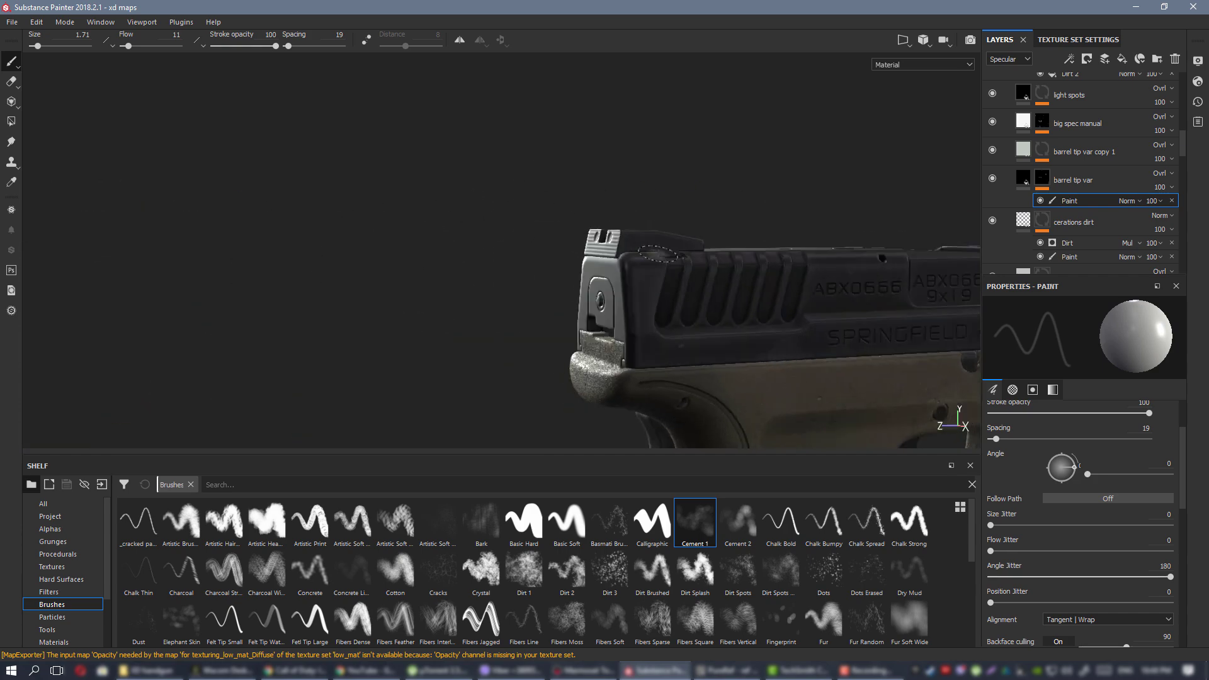
right_click_drag(680, 327, 663, 434, "alt")
middle_click_drag(663, 434, 642, 380, "alt")
left_click_drag(668, 242, 652, 238, "alt")
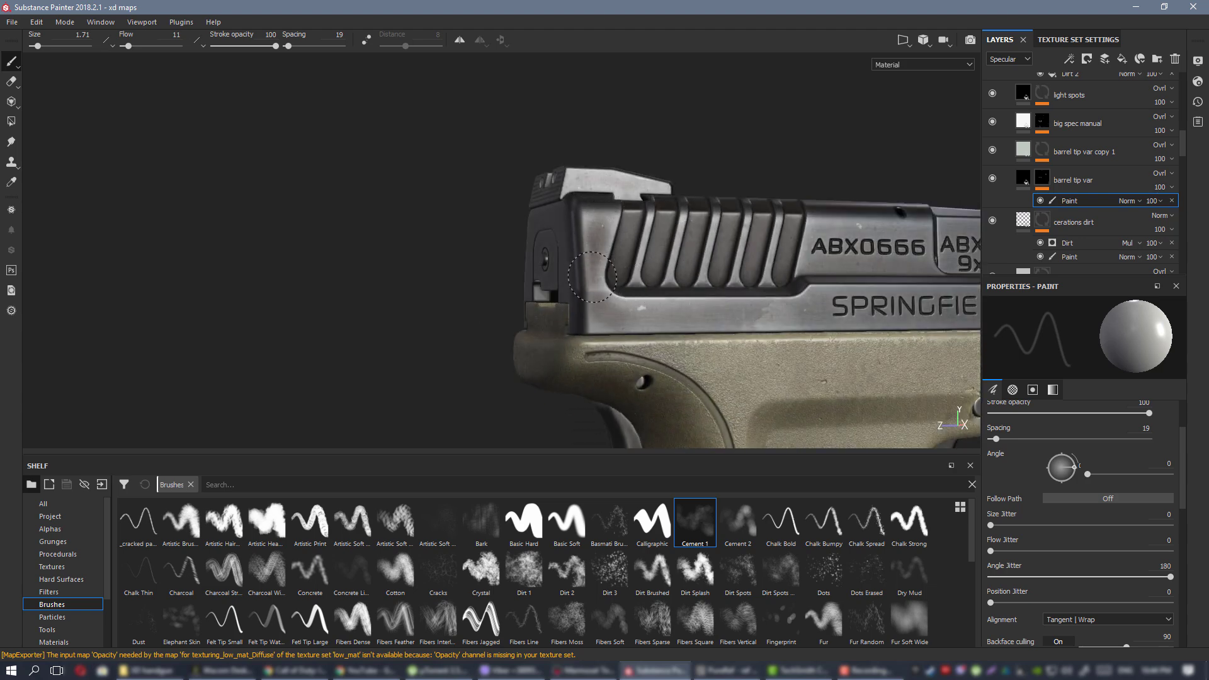
mouse_move(592, 277)
left_mouse_down()
mouse_move(620, 311)
mouse_move(601, 302)
left_mouse_up()
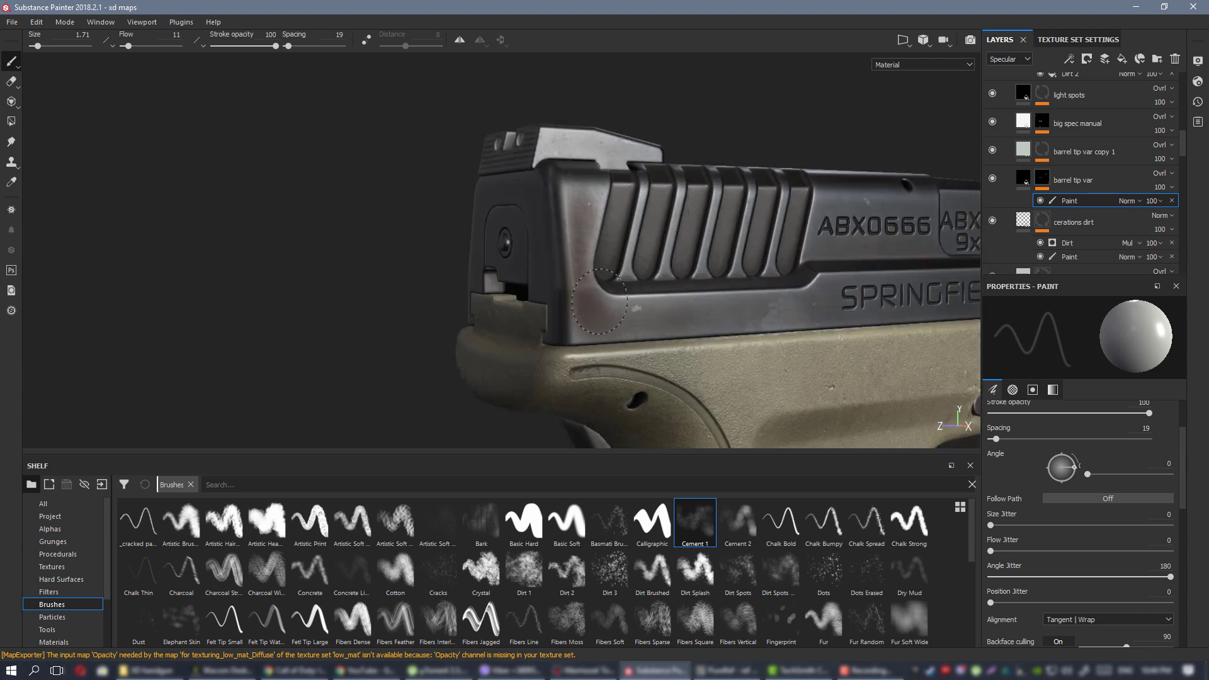
Display the specular channel and soften the painted patch behind the serrations with the eraser at size 3.7 and flow 13.
left_click_drag(580, 176, 633, 217, "alt")
key("c")
key("e")
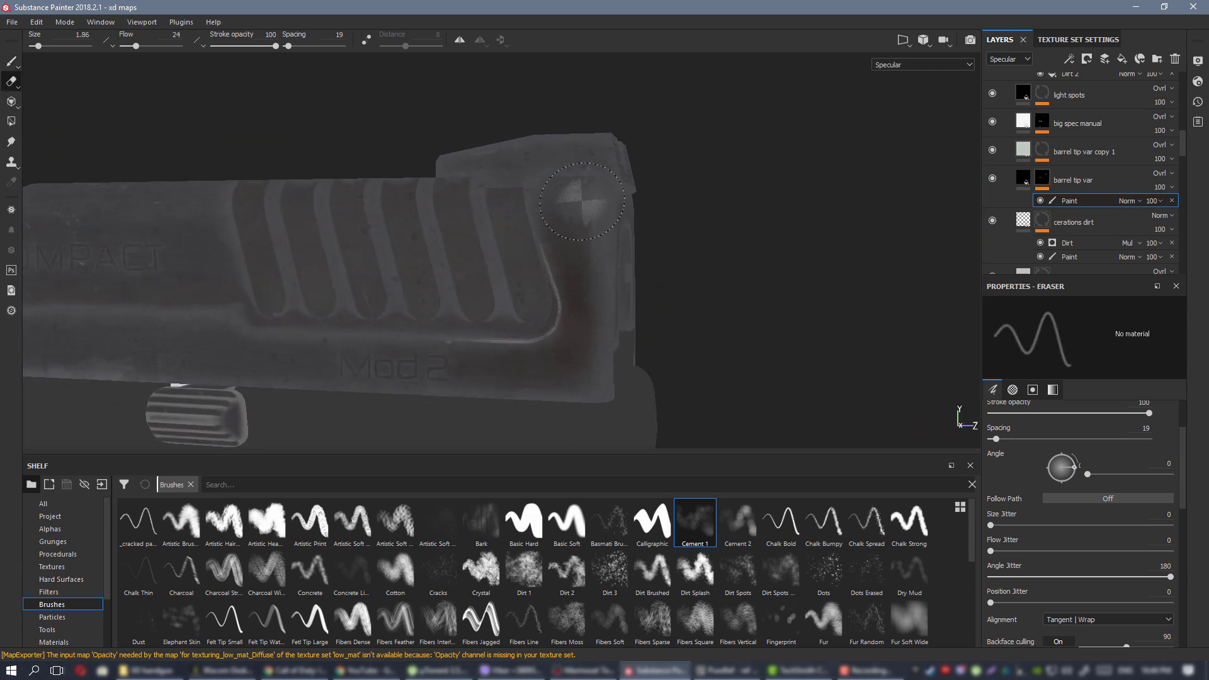
right_click_drag(576, 196, 592, 197, "ctrl")
left_click_drag(592, 196, 577, 200, "ctrl")
left_click_drag(565, 390, 557, 362)
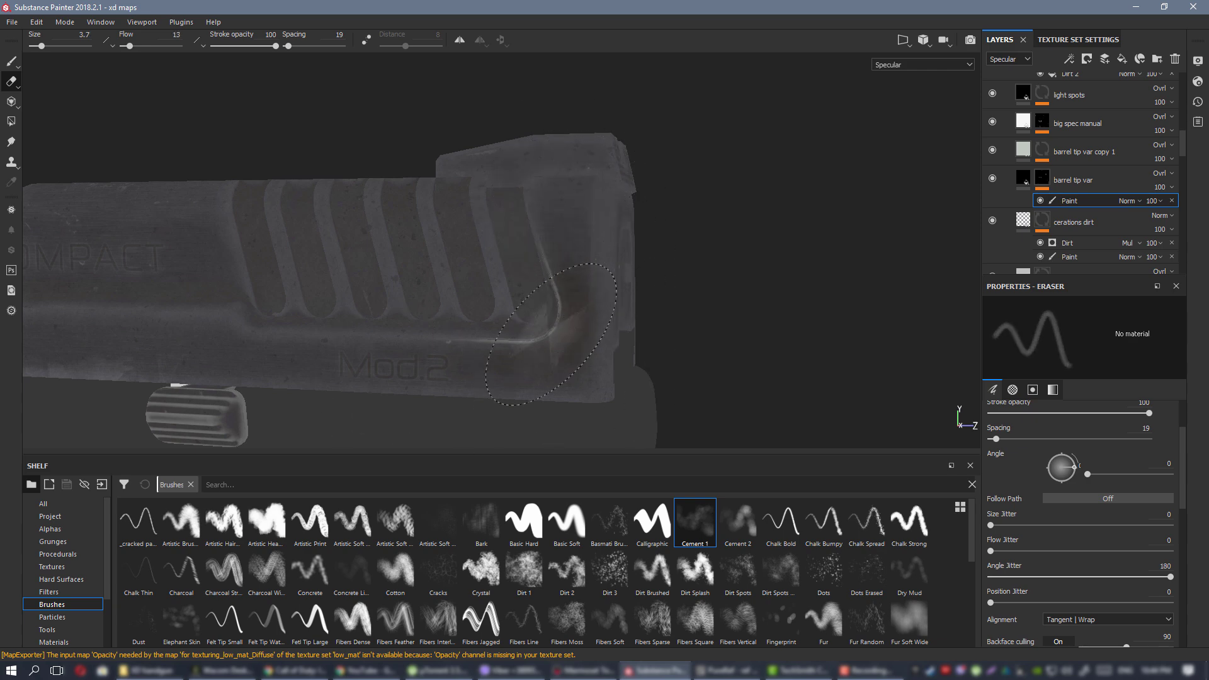
Lower the eraser flow to 5 and fade the barrel tip var patch behind the serrations, reducing the eraser size to 1.9.
mouse_move(679, 208)
left_mouse_down("alt")
mouse_move(521, 224)
mouse_move(749, 214)
mouse_move(692, 204)
left_mouse_up("alt")
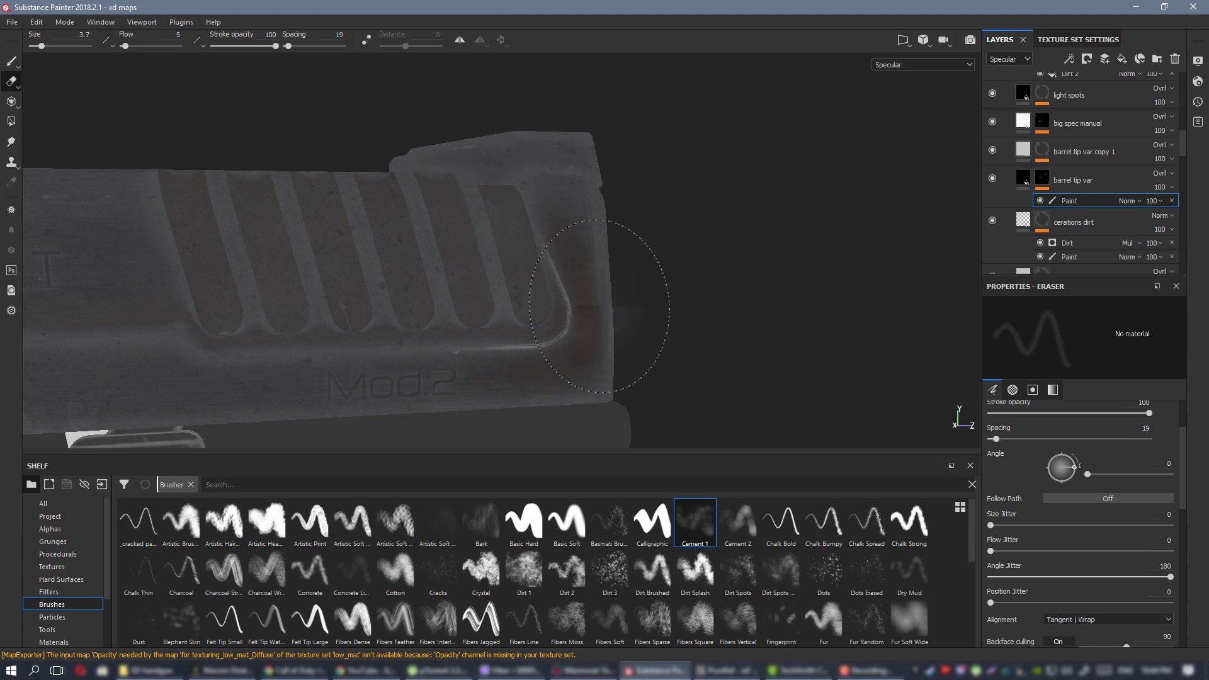
mouse_move(452, 365)
left_mouse_down("alt")
mouse_move(491, 313)
mouse_move(479, 307)
left_mouse_up("alt")
right_click(605, 296)
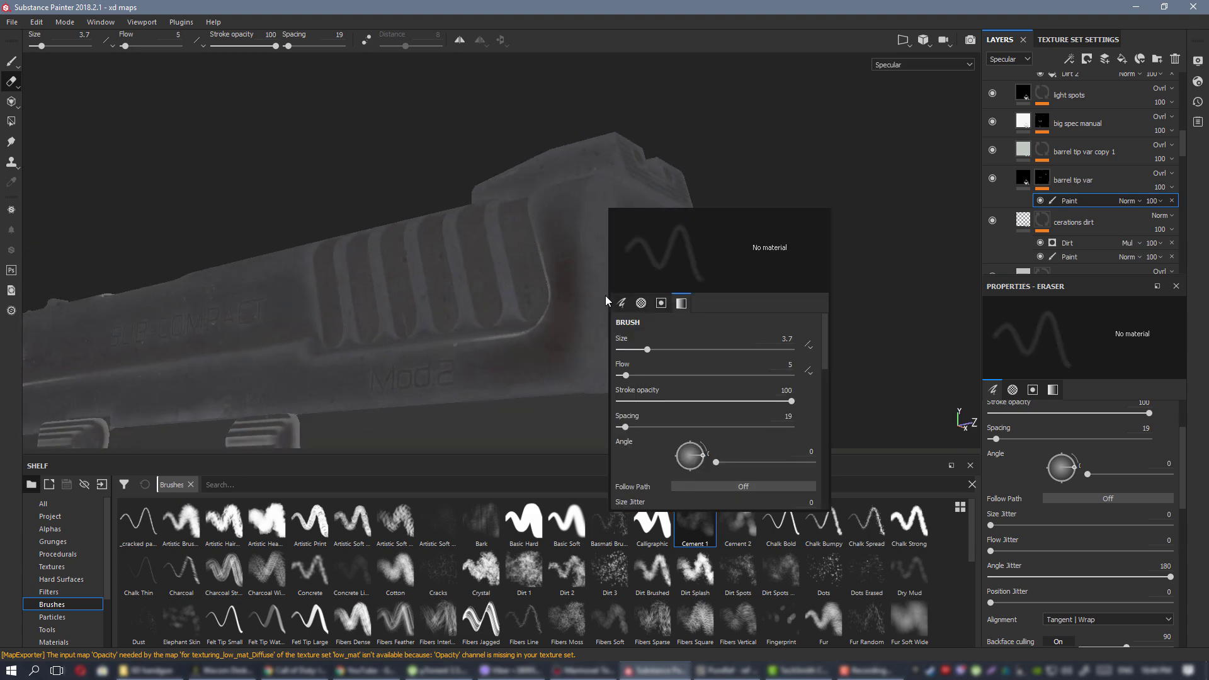
left_click(560, 240)
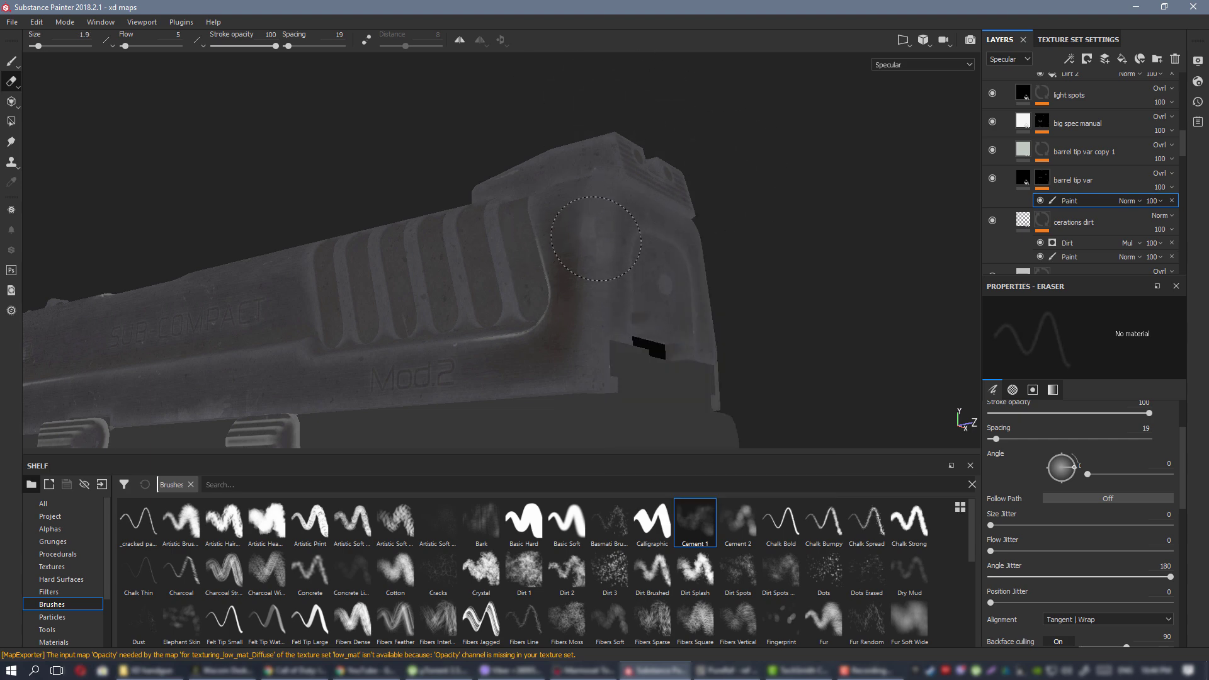
Soften the barrel tip var patch behind the serrations on the opposite side with the eraser at size 3.04 and flow 5.
mouse_move(613, 362)
left_mouse_down("alt")
mouse_move(717, 329)
mouse_move(340, 345)
mouse_move(476, 259)
left_mouse_up("alt")
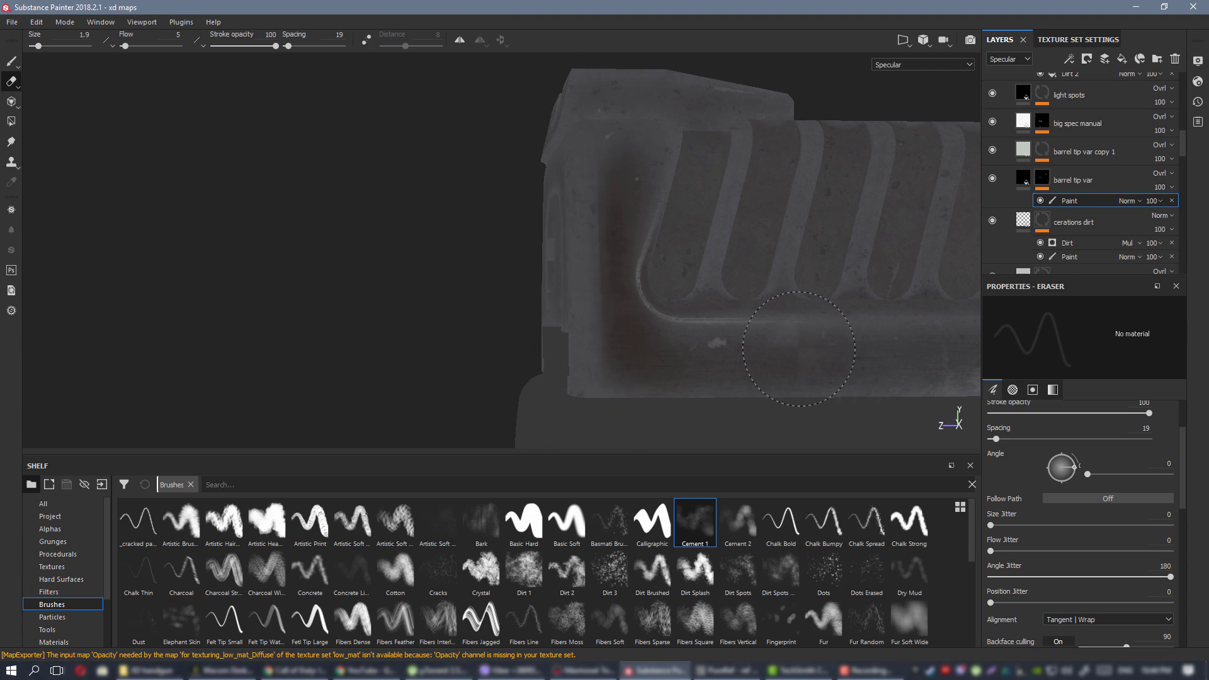
left_click_drag(798, 348, 614, 298, "alt")
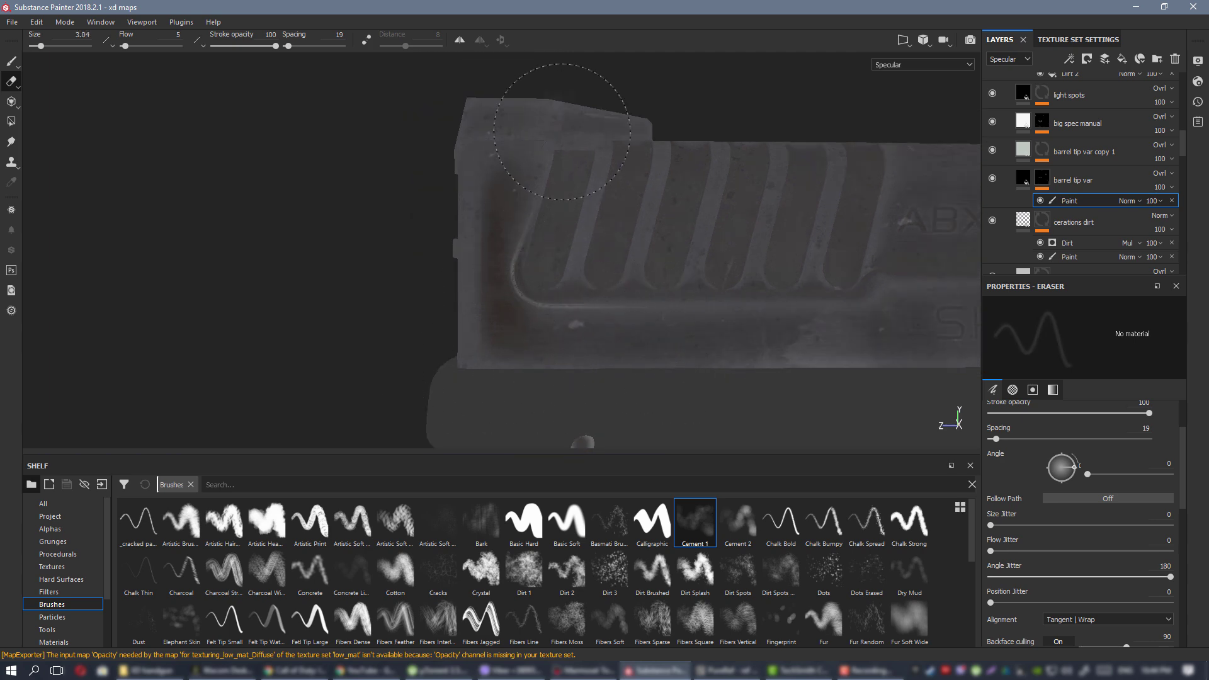
left_click_drag(725, 204, 871, 261, "alt")
mouse_move(579, 296)
left_mouse_down("alt")
mouse_move(1038, 233)
mouse_move(630, 245)
left_mouse_up("alt")
right_click_drag(629, 245, 692, 271, "alt")
left_click_drag(693, 271, 598, 252, "alt")
Erase a straight line in the barrel tip var mask along the slide's rear edge at size 0.32 and flow 100.
right_click_drag(537, 239, 491, 239, "ctrl")
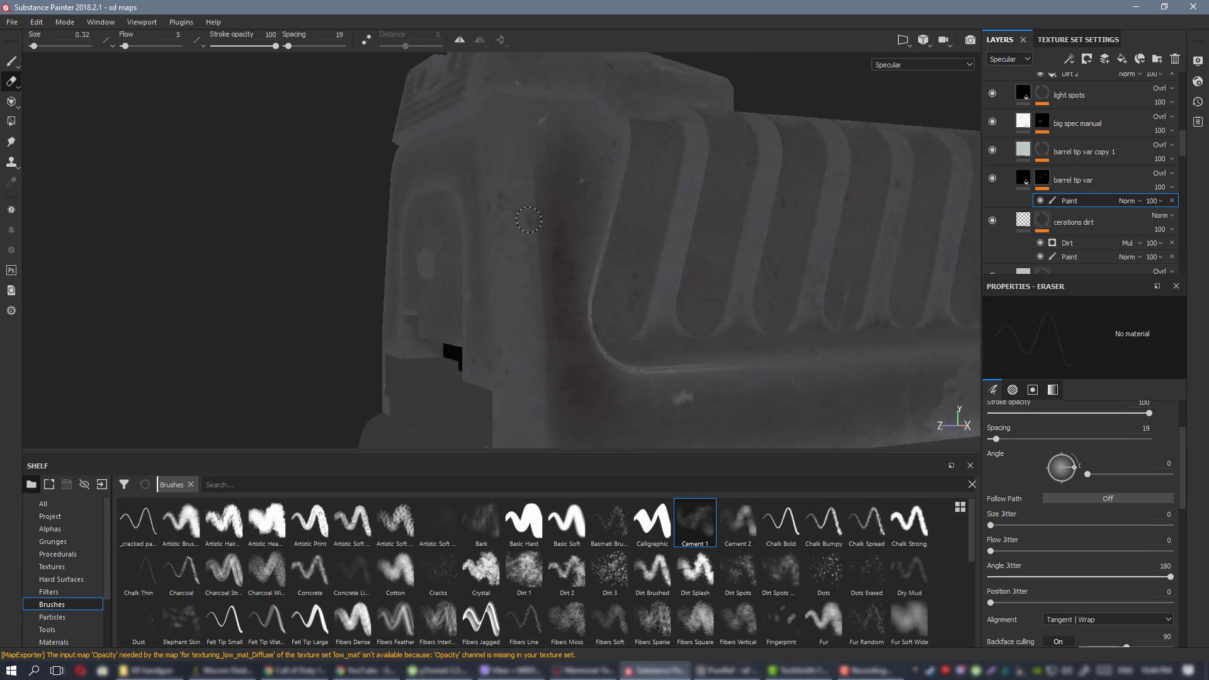
mouse_move(536, 223)
left_mouse_down("ctrl")
mouse_move(561, 237)
mouse_move(535, 164)
left_mouse_up("ctrl")
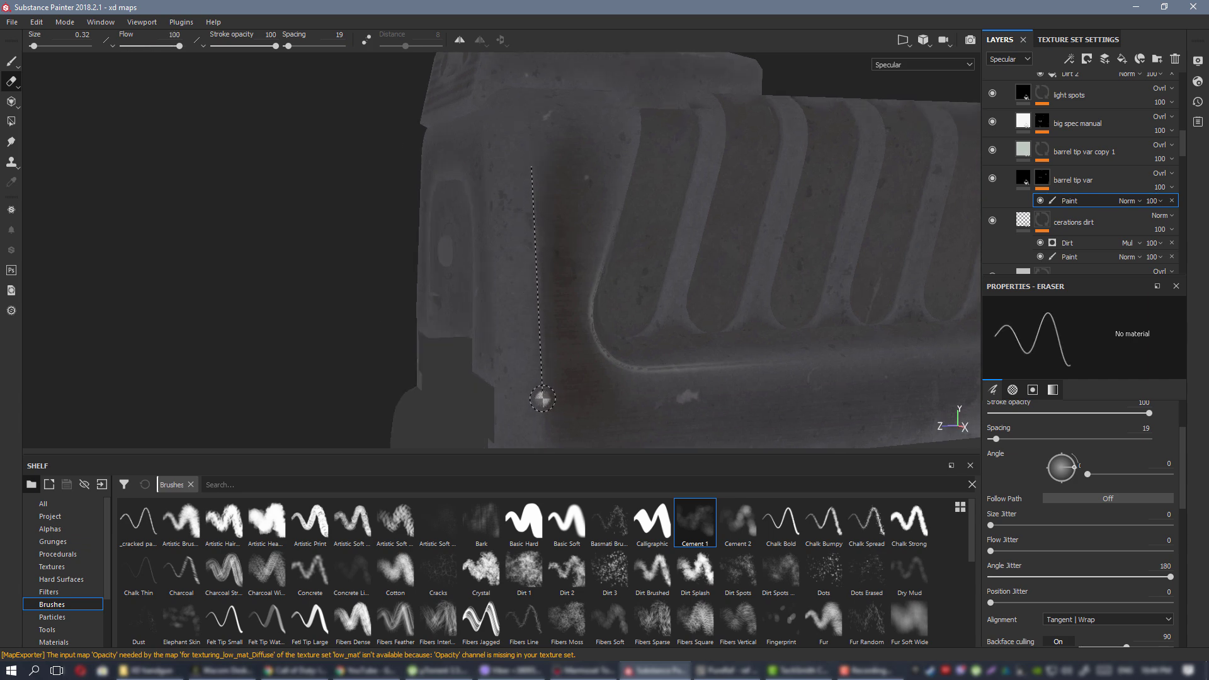
left_click_drag(621, 302, 526, 346, "alt")
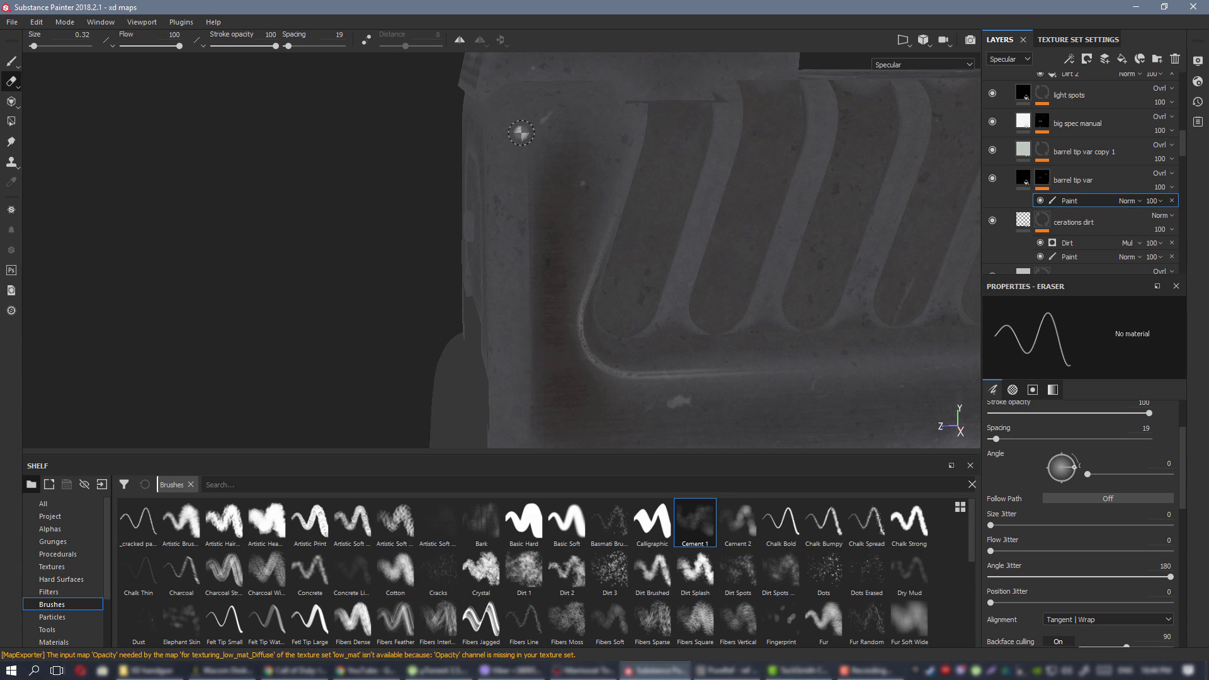
mouse_move(572, 379)
left_mouse_down("alt")
mouse_move(720, 321)
mouse_move(585, 371)
left_mouse_up("alt")
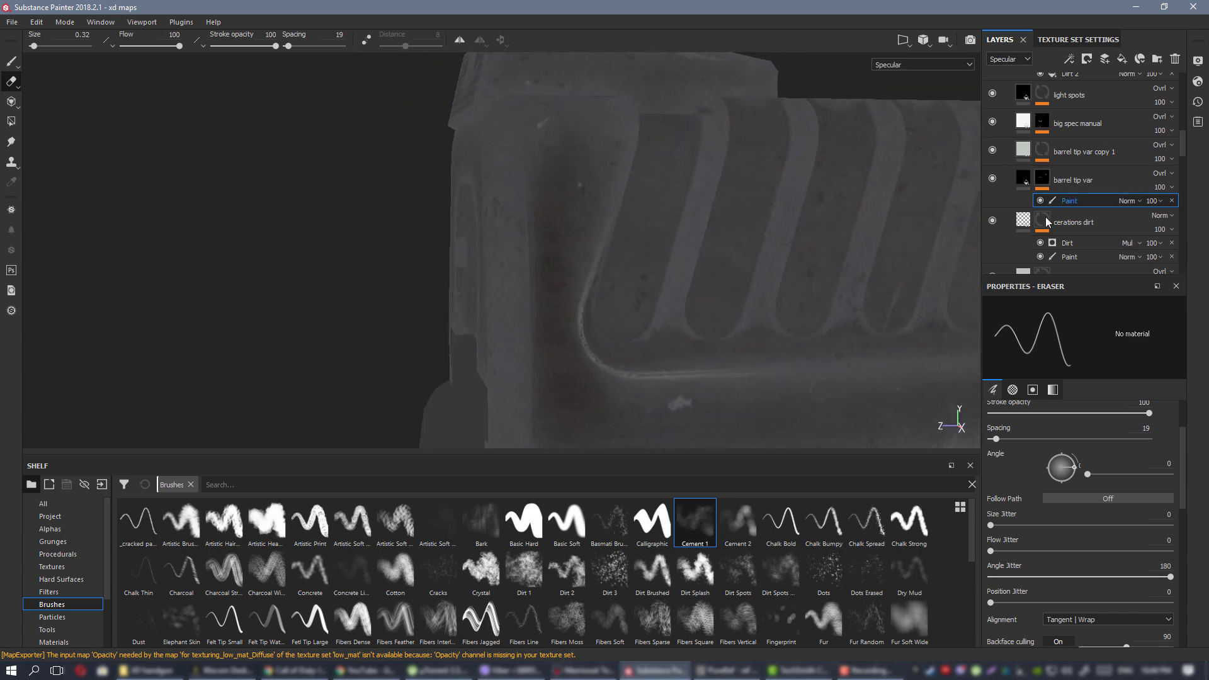
Hide the barrel tip var layer and inspect the slide's rear without its tint.
left_click(992, 180)
right_click_drag(765, 347, 235, 175, "alt")
middle_click_drag(675, 284, 545, 232, "alt")
mouse_move(586, 226)
left_mouse_down("alt")
mouse_move(602, 227)
mouse_move(553, 245)
mouse_move(1096, 209)
mouse_move(445, 232)
mouse_move(585, 221)
mouse_move(570, 228)
left_mouse_up("alt")
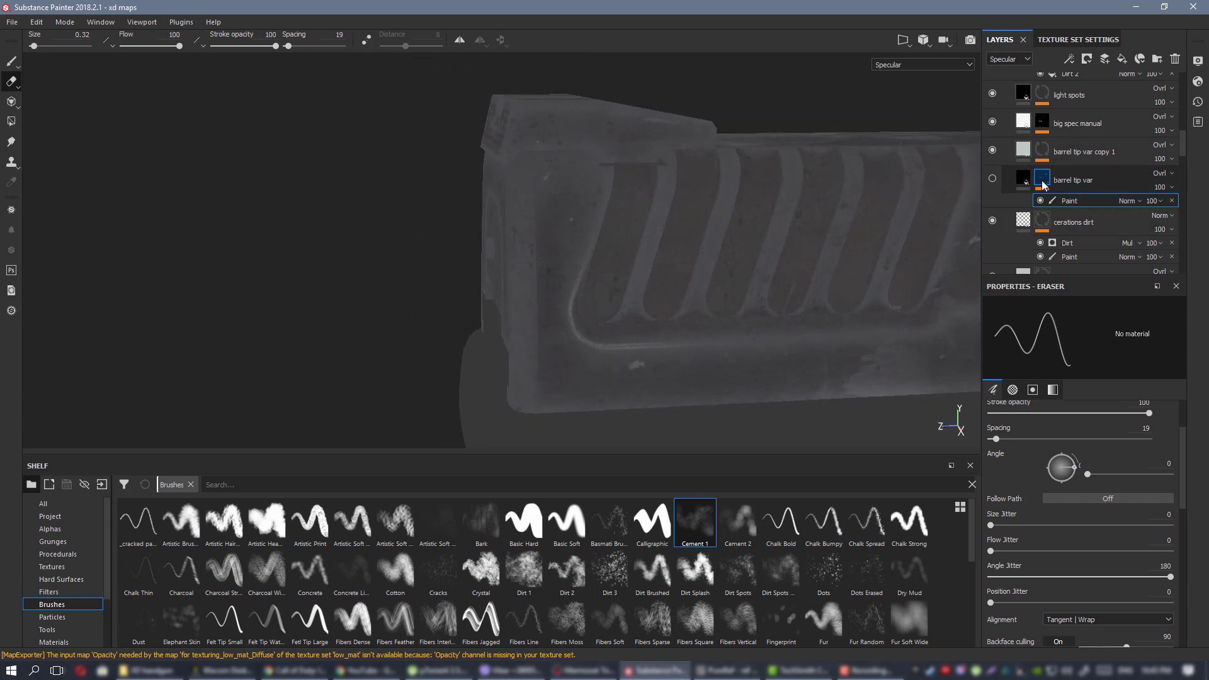
Toggle the visibility of the lower variation and slight edges layers to examine their effect on the slide's rear.
scroll(1042, 184, "down", 3)
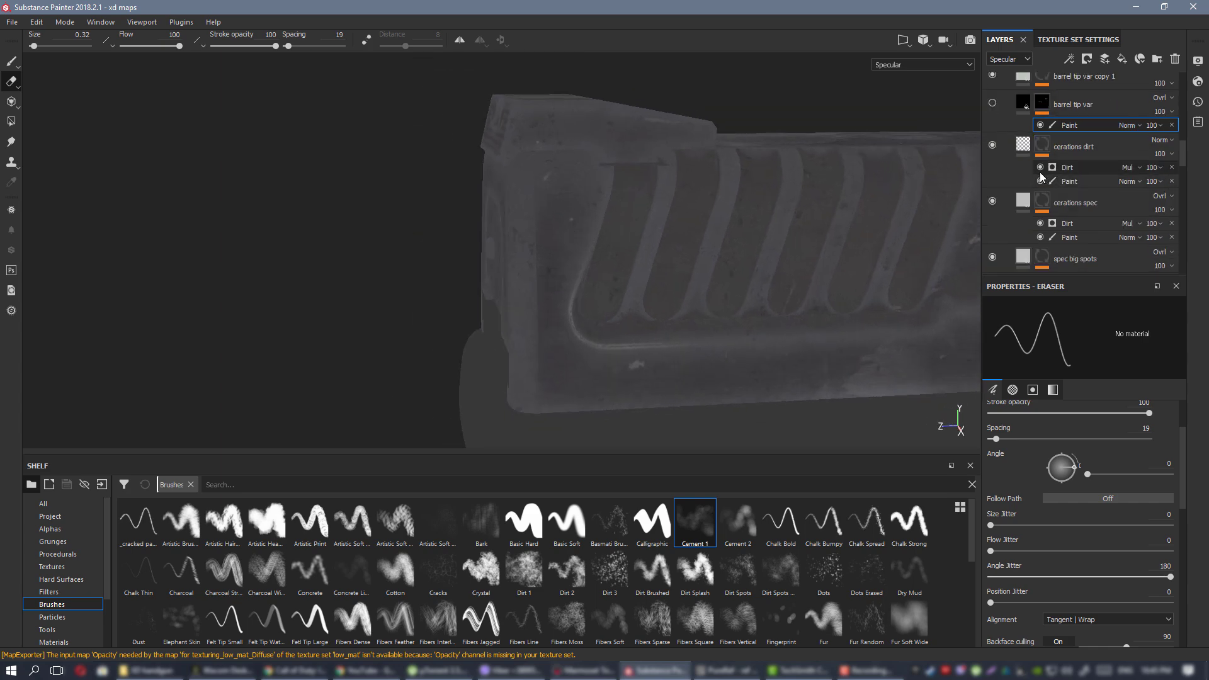
scroll(1043, 177, "down", 5)
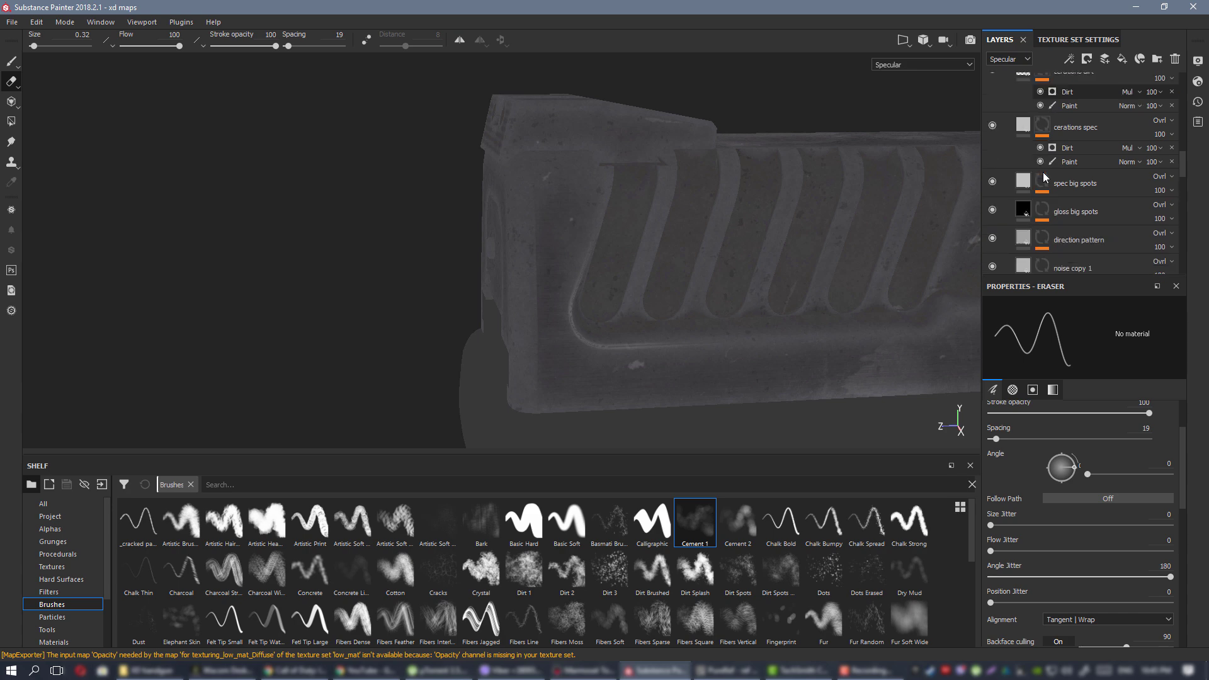
scroll(1014, 164, "down", 2)
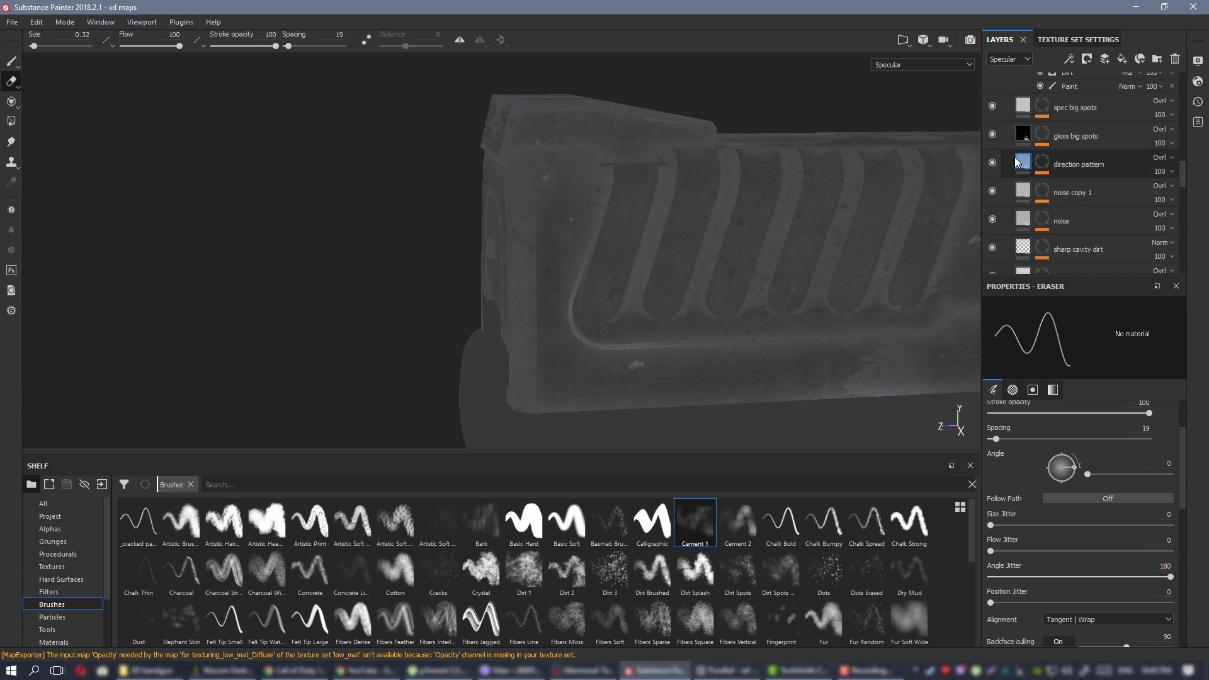
scroll(1014, 162, "down", 2)
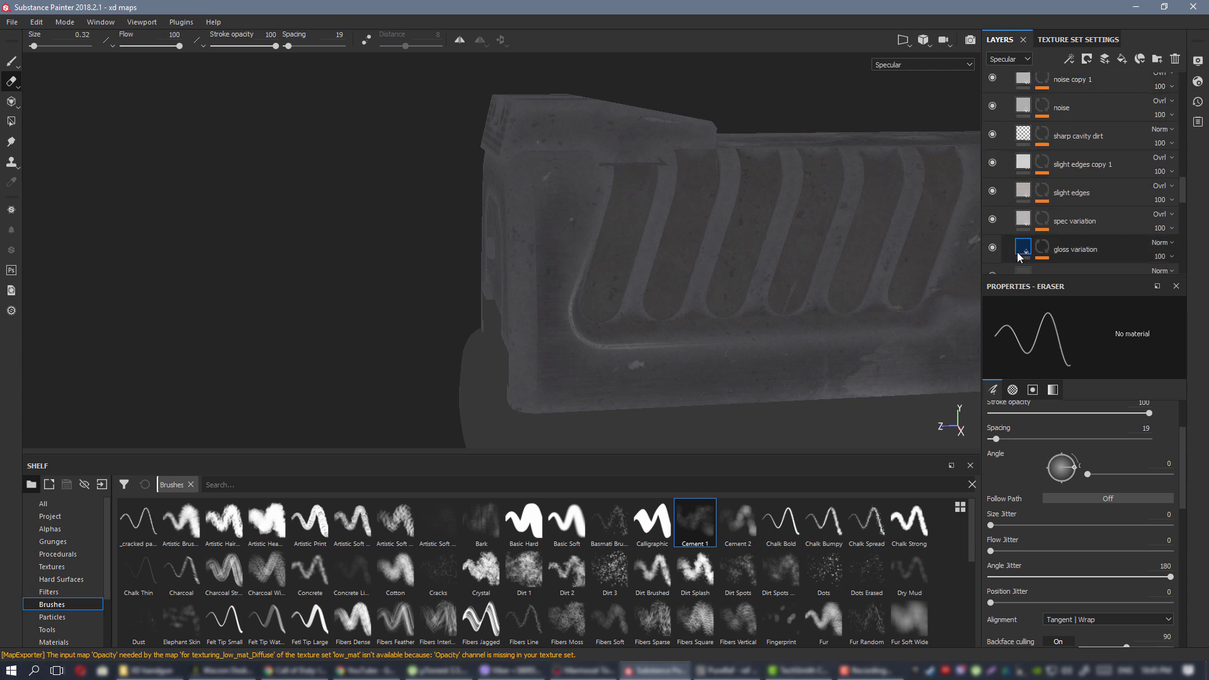
left_click(991, 247)
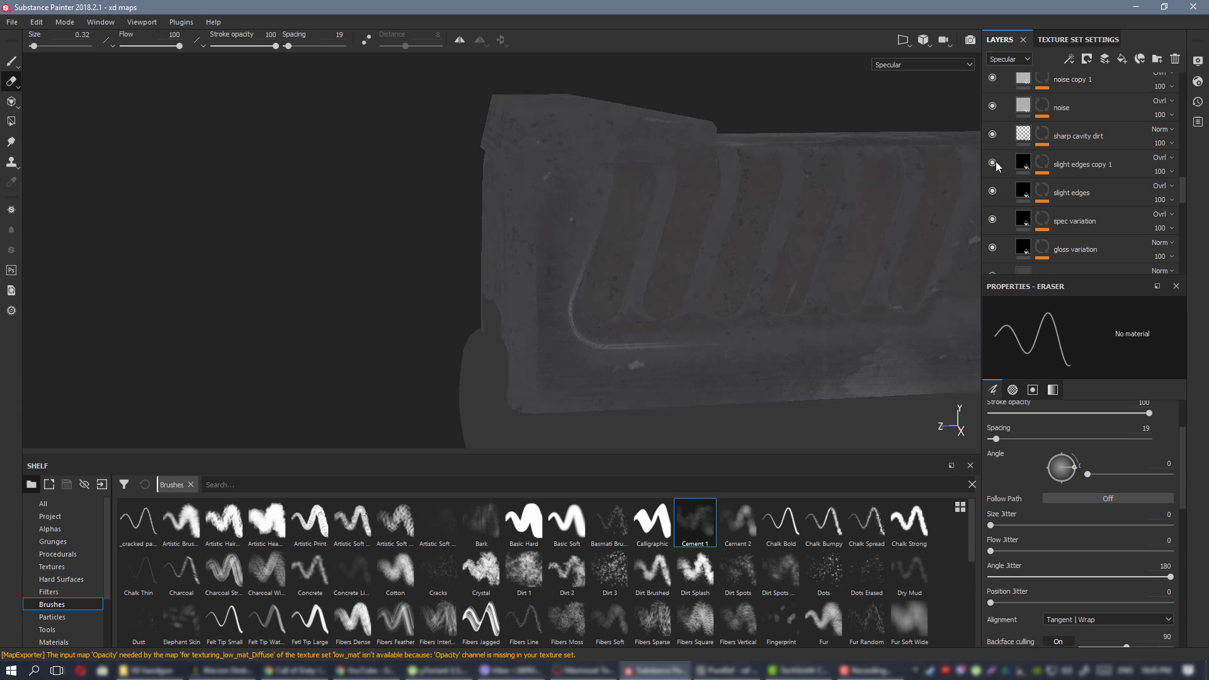
left_click(993, 162)
Select the paint effect on the slight edges mask and try erasing behind the serrations at size 1.85.
left_click(1042, 191)
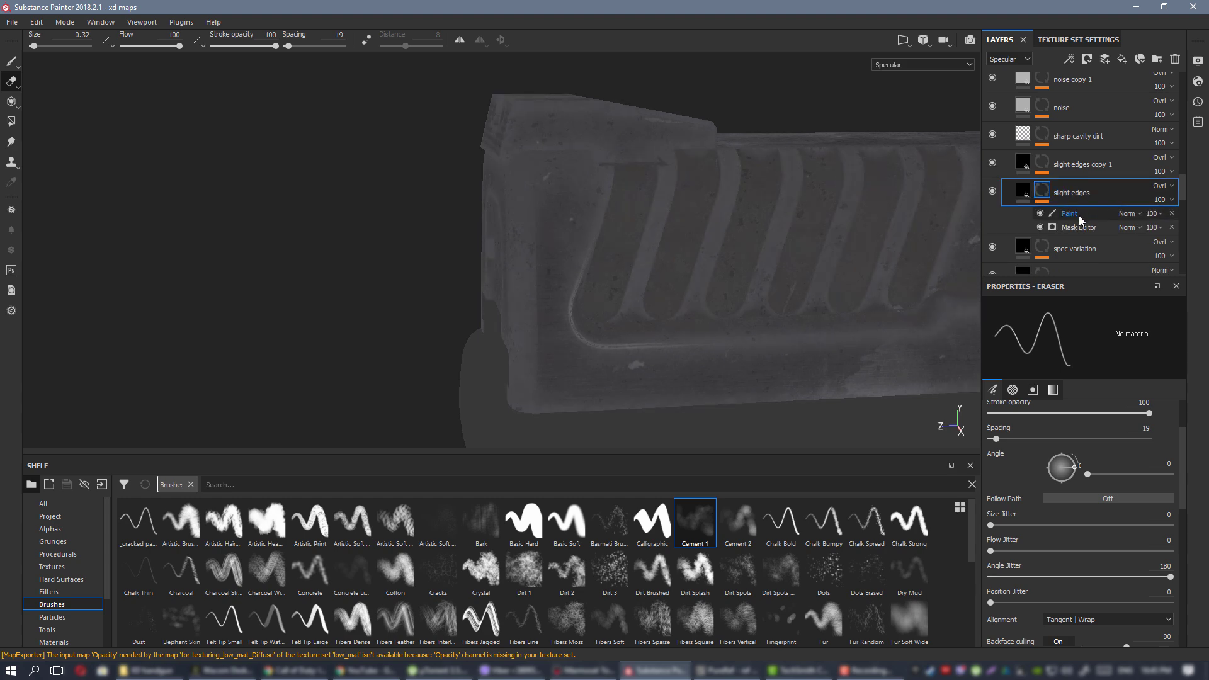
left_click(1080, 217)
scroll(594, 251, "up", 2)
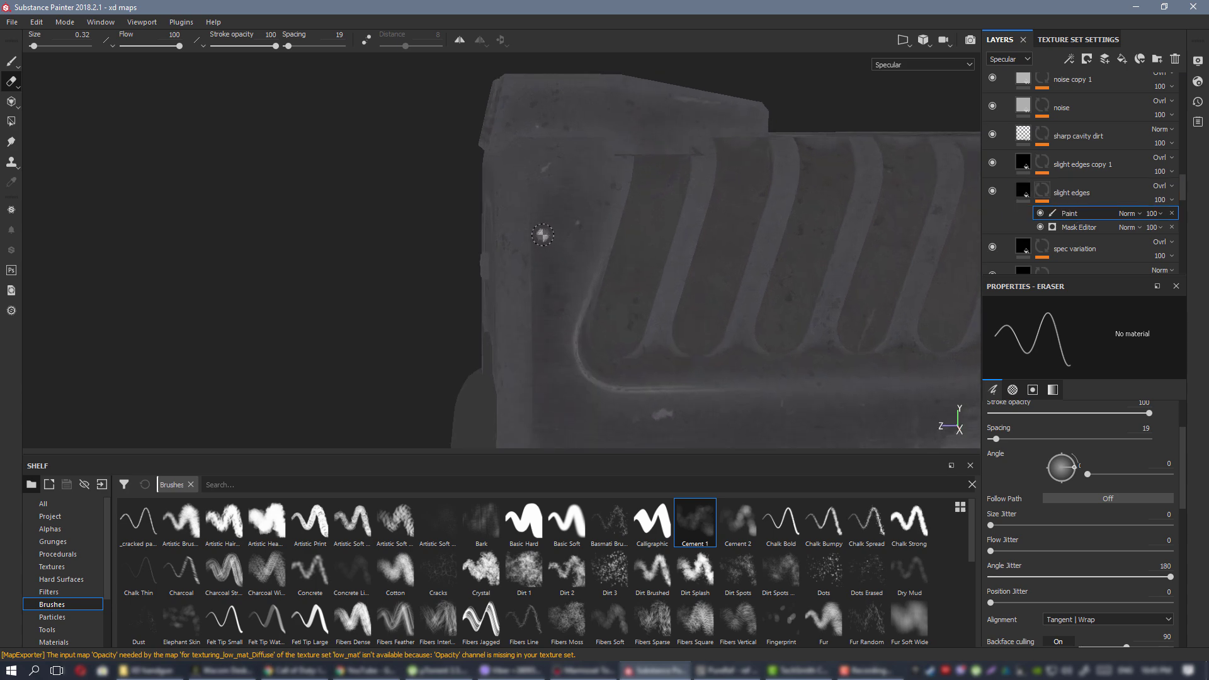
right_click_drag(536, 217, 529, 209, "ctrl")
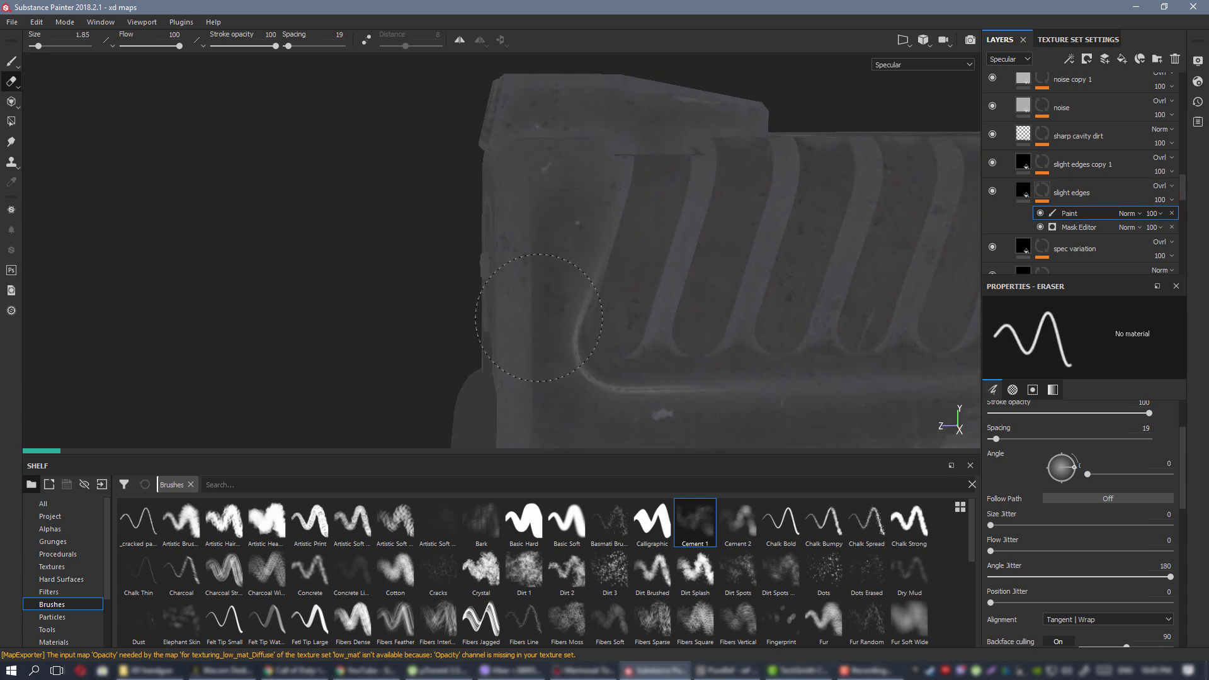
middle_click_drag(529, 333, 537, 232, "alt")
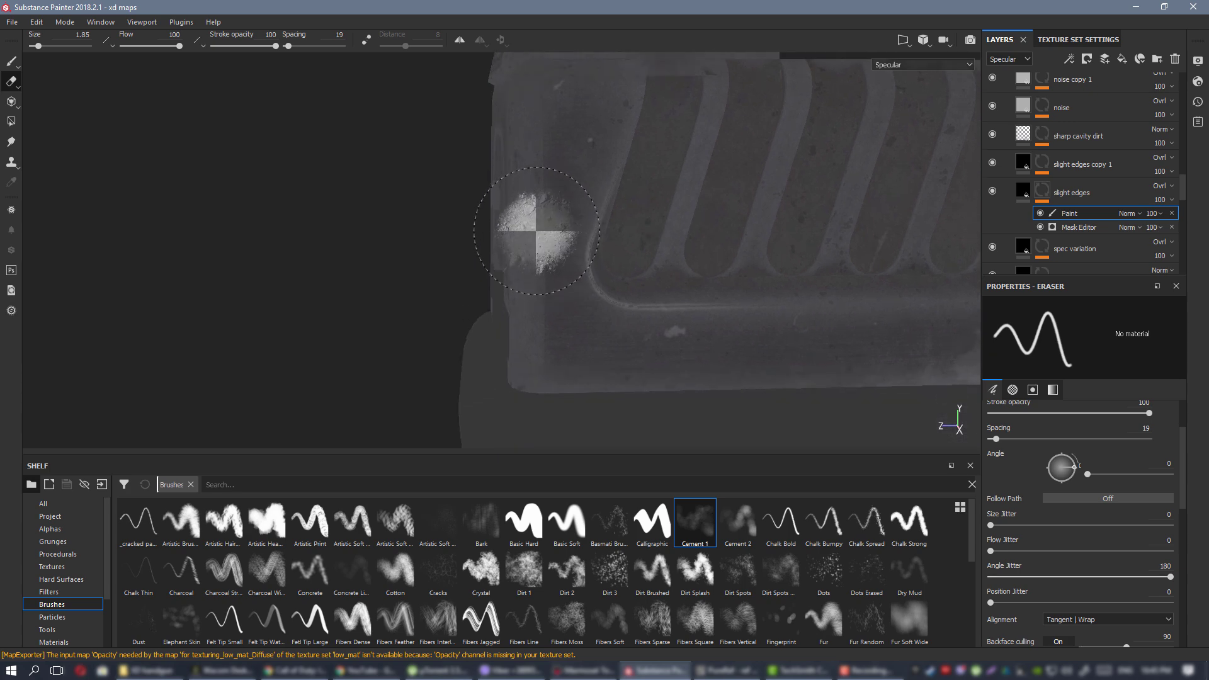
right_click(537, 220)
left_click(531, 191)
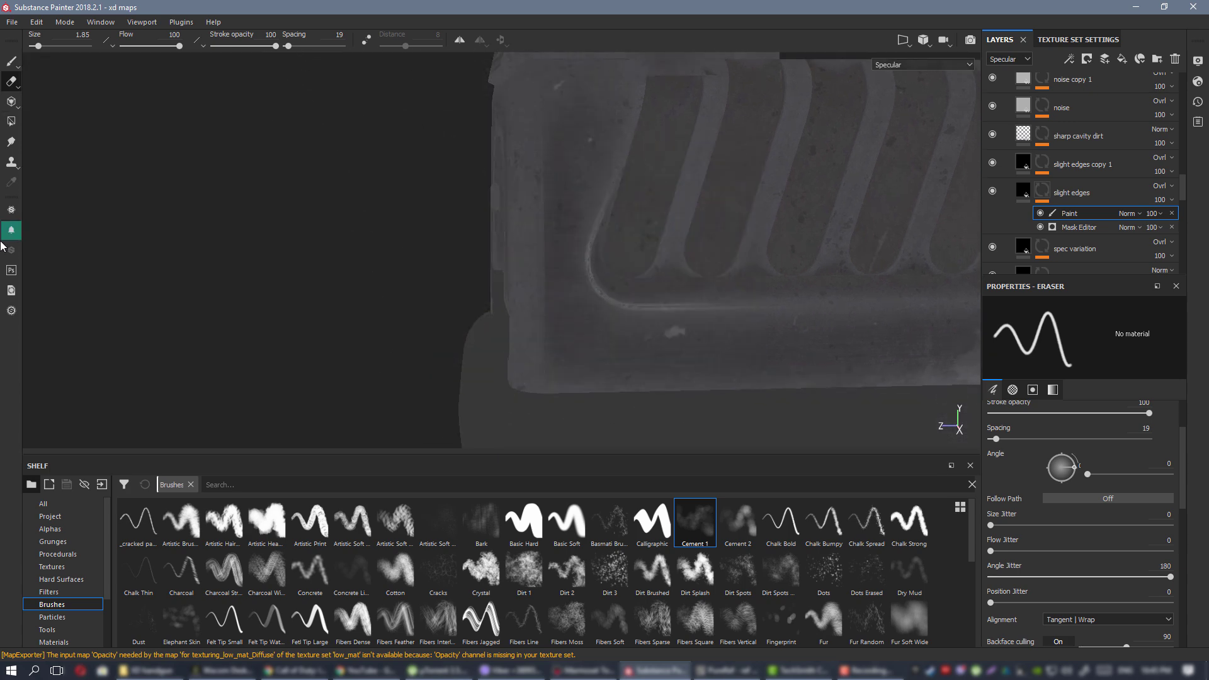
Paint out the slight edges mask behind the serrations on both sides with the brush at size 1.62 and flow 98.
left_click(11, 60)
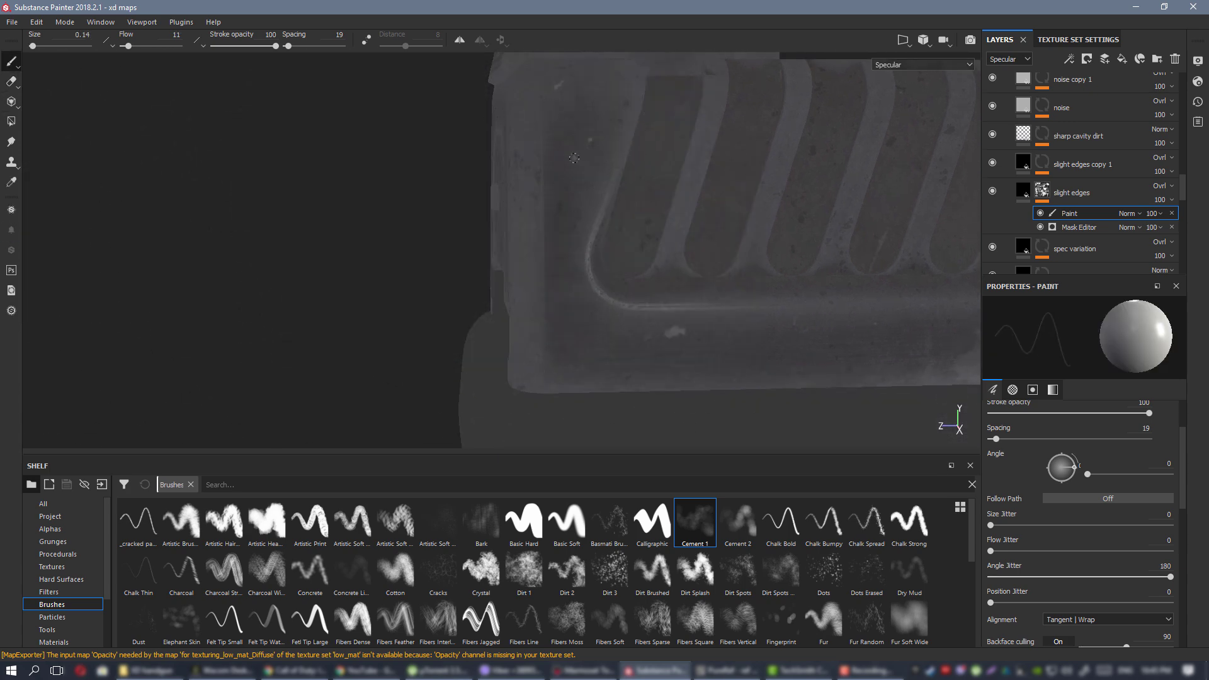
key("bracketright")
key("bracketright")
mouse_move(547, 175)
left_mouse_down()
mouse_move(547, 234)
mouse_move(587, 120)
mouse_move(570, 135)
mouse_move(648, 135)
left_mouse_up()
key("ctrl+z")
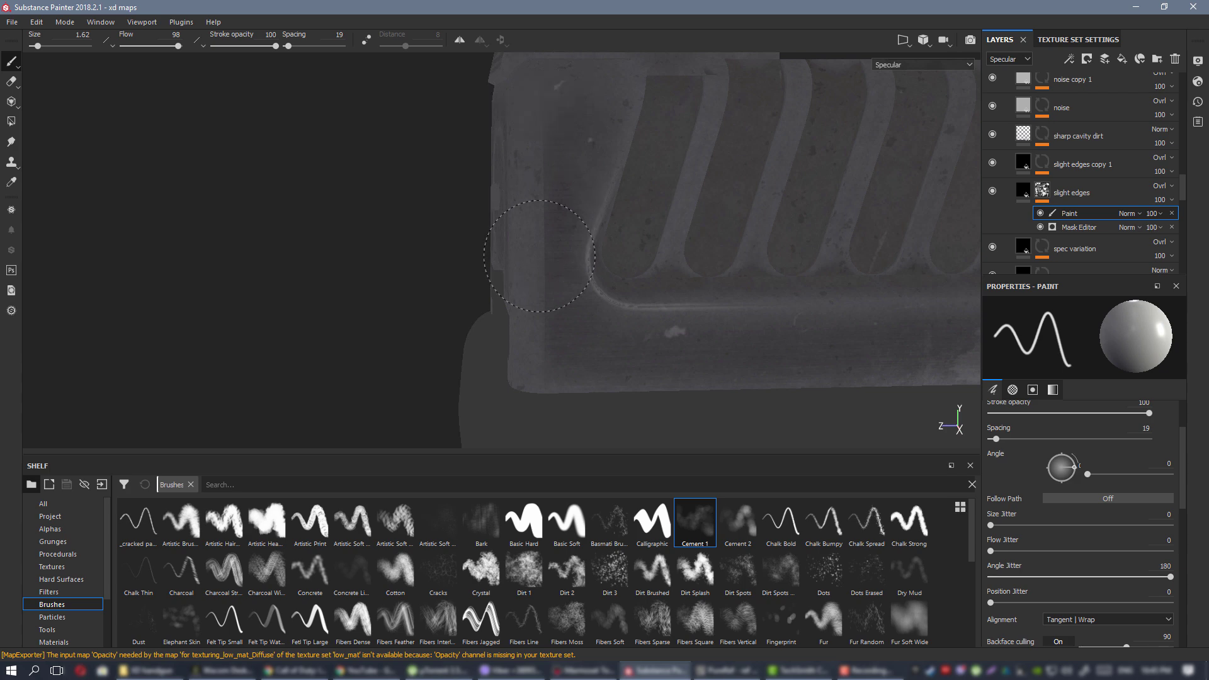
mouse_move(534, 145)
left_mouse_down("alt")
mouse_move(641, 261)
mouse_move(592, 195)
mouse_move(532, 176)
left_mouse_up("alt")
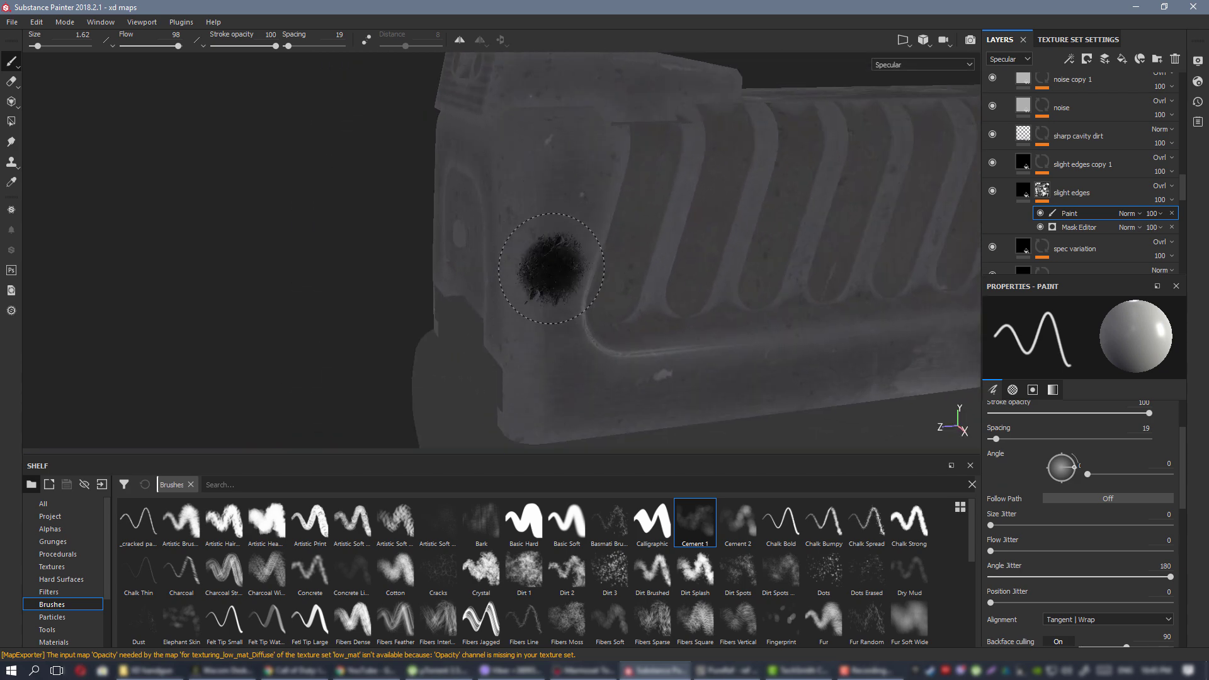
right_click_drag(562, 267, 513, 271, "alt")
mouse_move(415, 252)
left_mouse_down("alt")
mouse_move(554, 255)
mouse_move(445, 122)
left_mouse_up("alt")
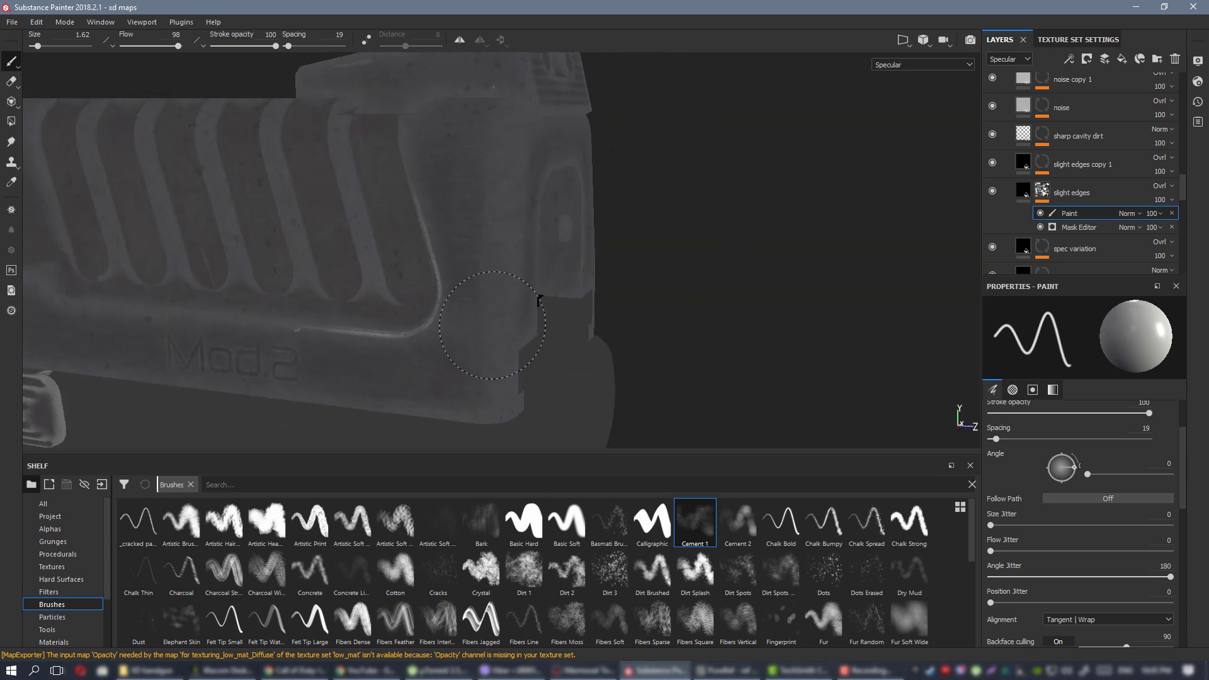
left_click(495, 123)
Hide the gloss big spots and direction pattern layers and toggle spec big spots to examine their effect behind the serrations.
left_click_drag(610, 237, 661, 221, "alt")
scroll(1033, 184, "down", 2)
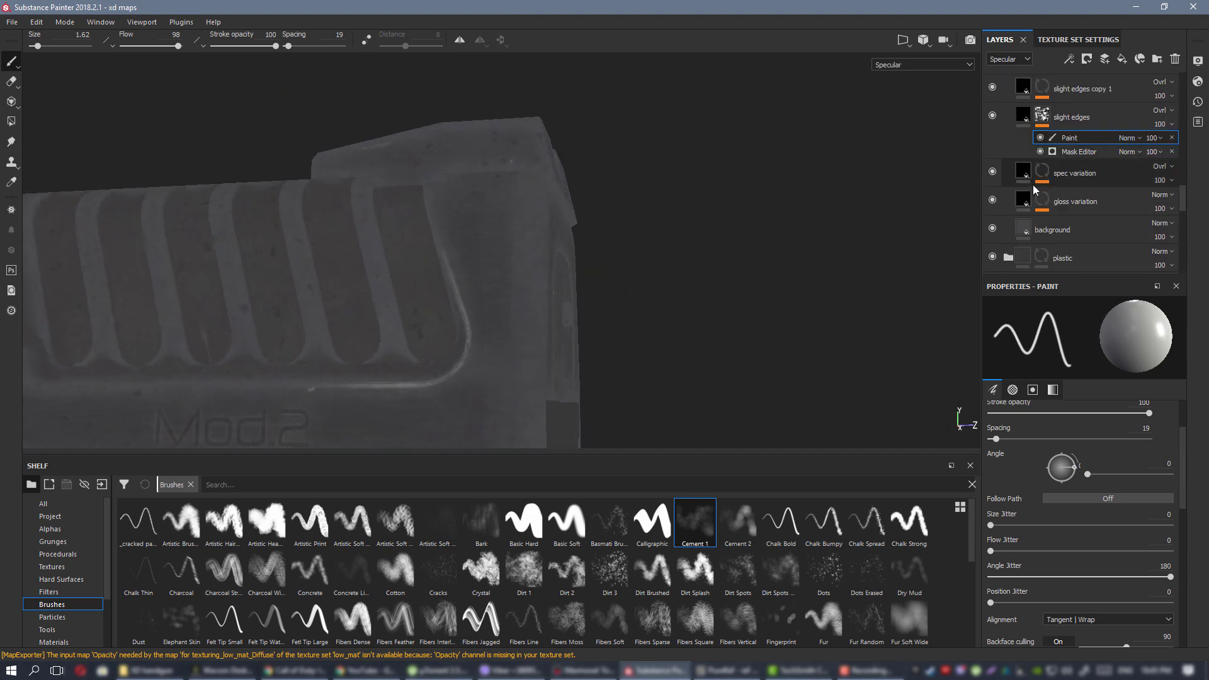
scroll(1025, 180, "up", 6)
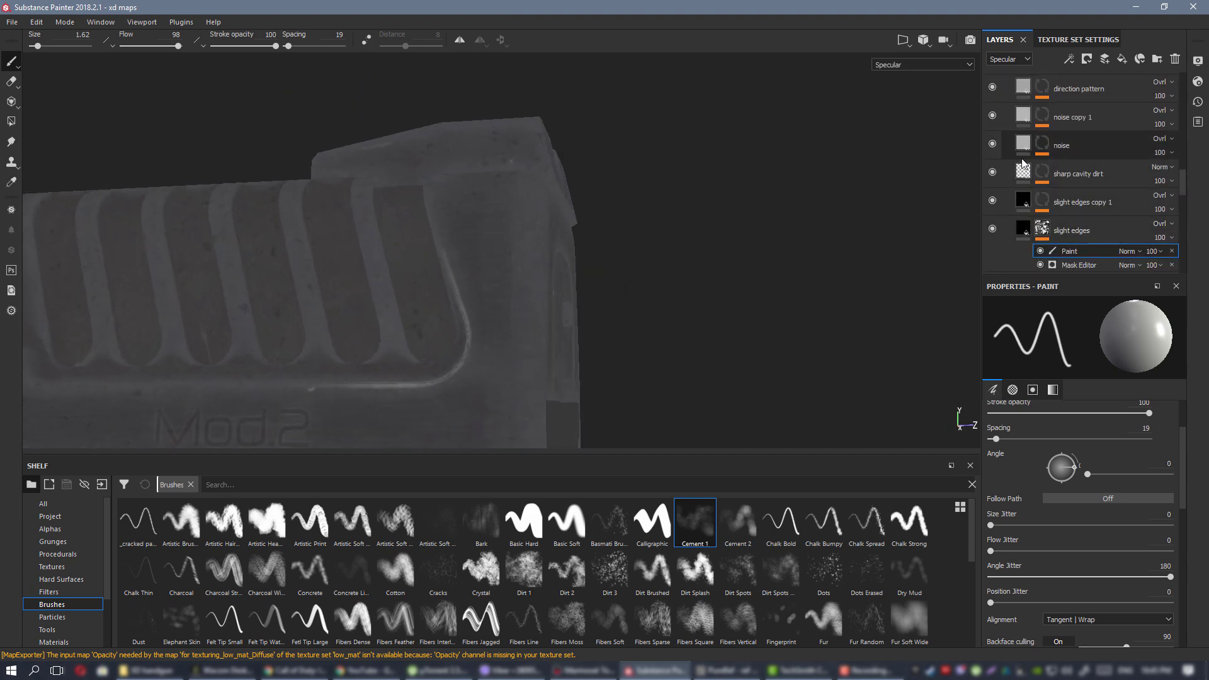
scroll(1014, 146, "up", 2)
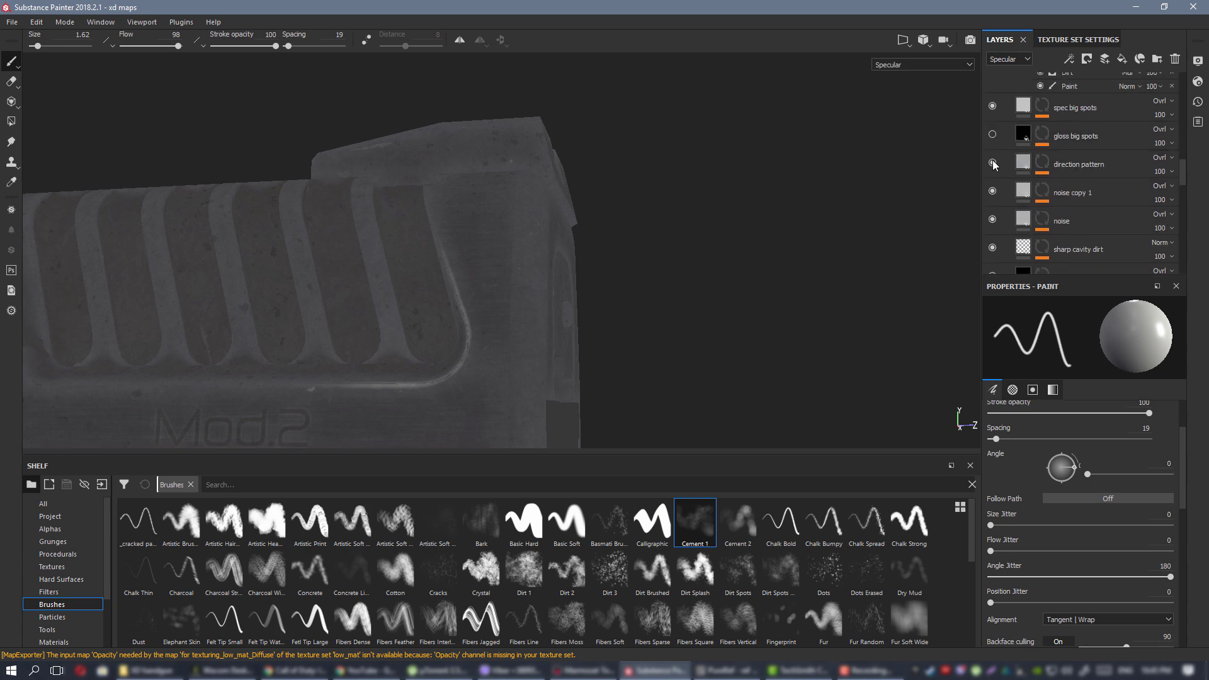
left_click(992, 163)
left_click(992, 106)
left_click(994, 105)
Add a paint effect to the mask of the spec big spots layer.
left_click(1109, 111)
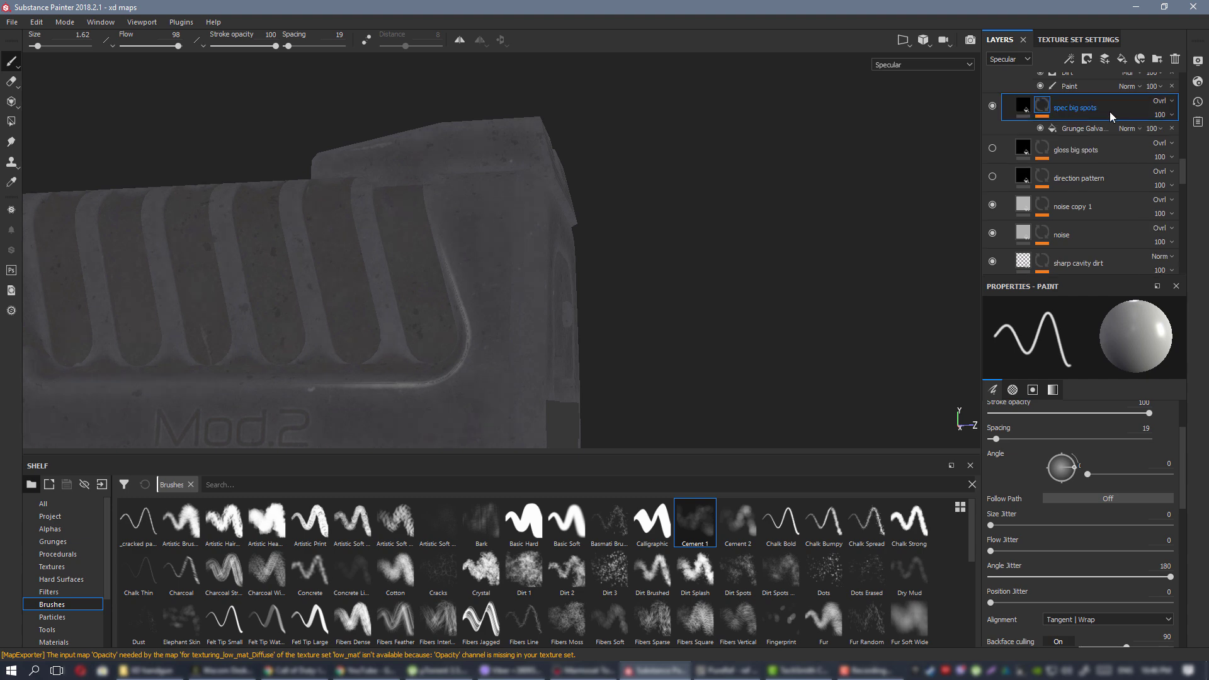
right_click(1064, 118)
left_click(1083, 307)
Paint out the spec big spots mask behind the serrations on both sides of the slide at brush size 0.83.
scroll(567, 277, "up", 3)
left_click(551, 289)
left_click_drag(552, 288, 522, 237, "alt")
key("bracketleft")
key("bracketleft")
key("bracketleft")
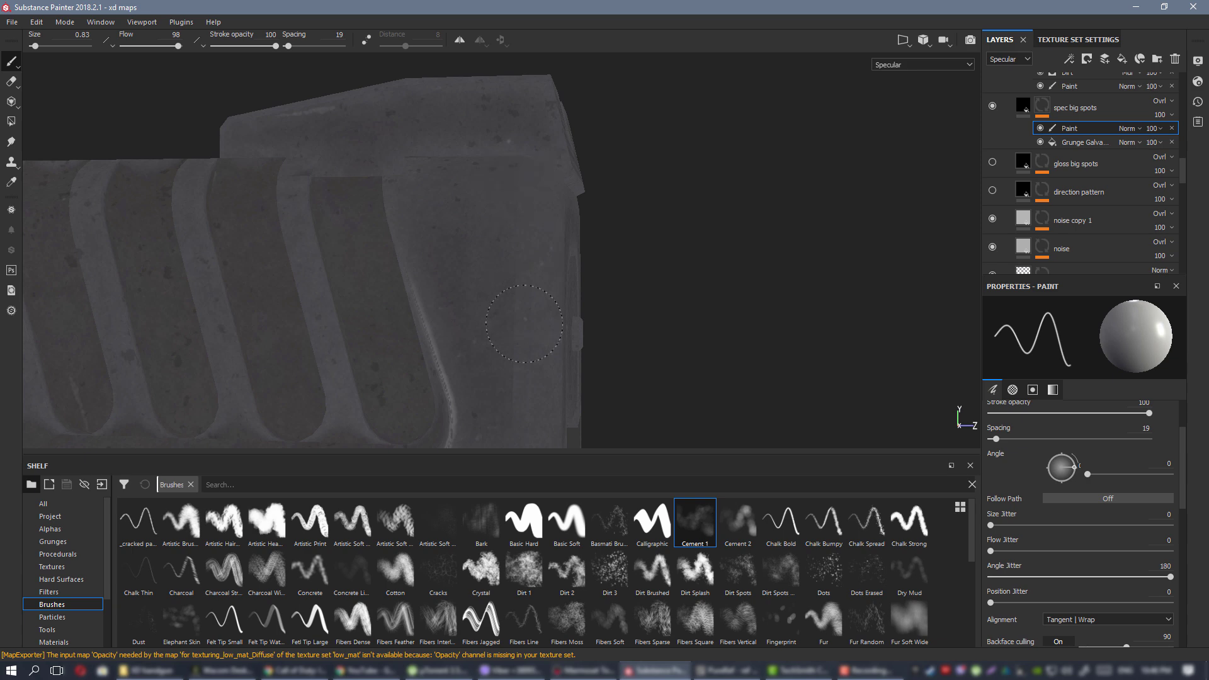
mouse_move(518, 187)
left_mouse_down("alt")
mouse_move(532, 258)
mouse_move(509, 194)
left_mouse_up("alt")
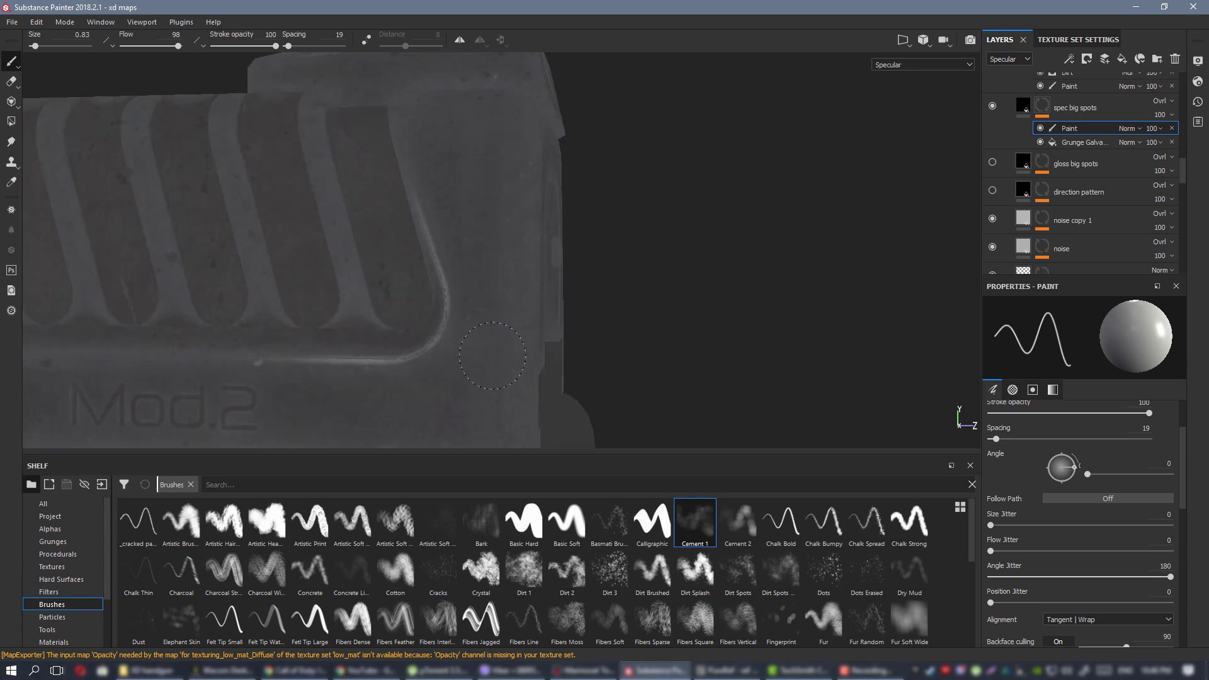
left_click_drag(504, 379, 580, 134, "alt")
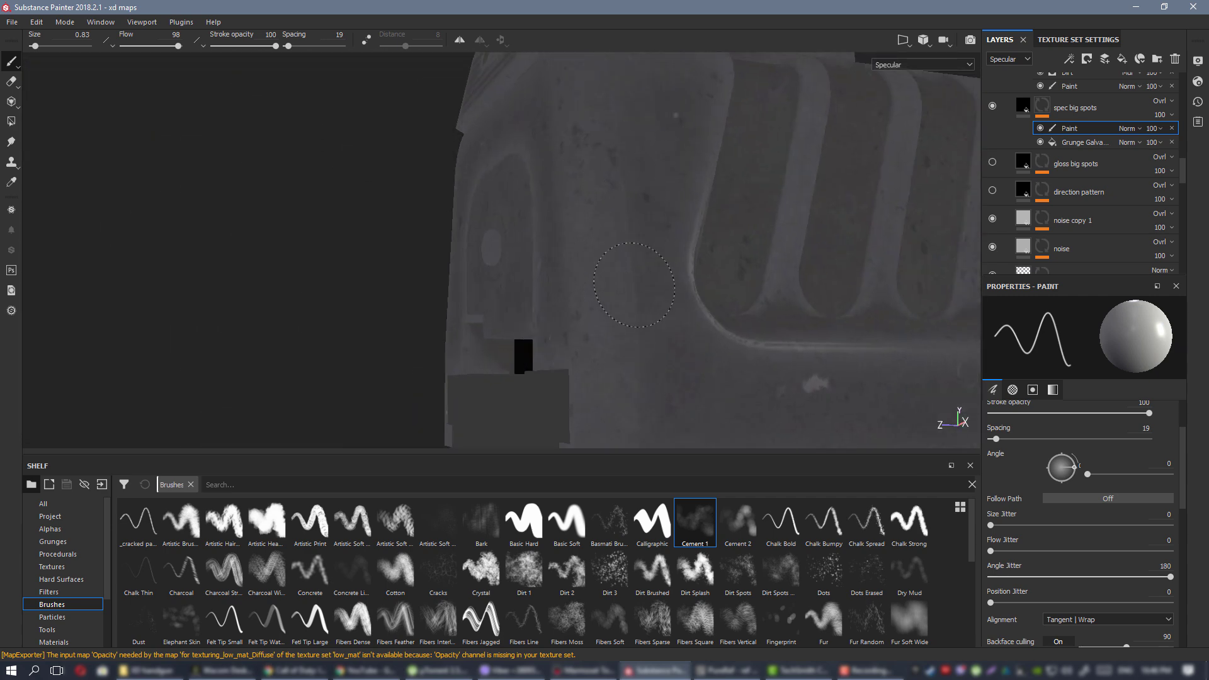
mouse_move(633, 284)
left_mouse_down("alt")
mouse_move(628, 163)
mouse_move(583, 184)
mouse_move(664, 270)
mouse_move(761, 256)
mouse_move(872, 207)
left_mouse_up("alt")
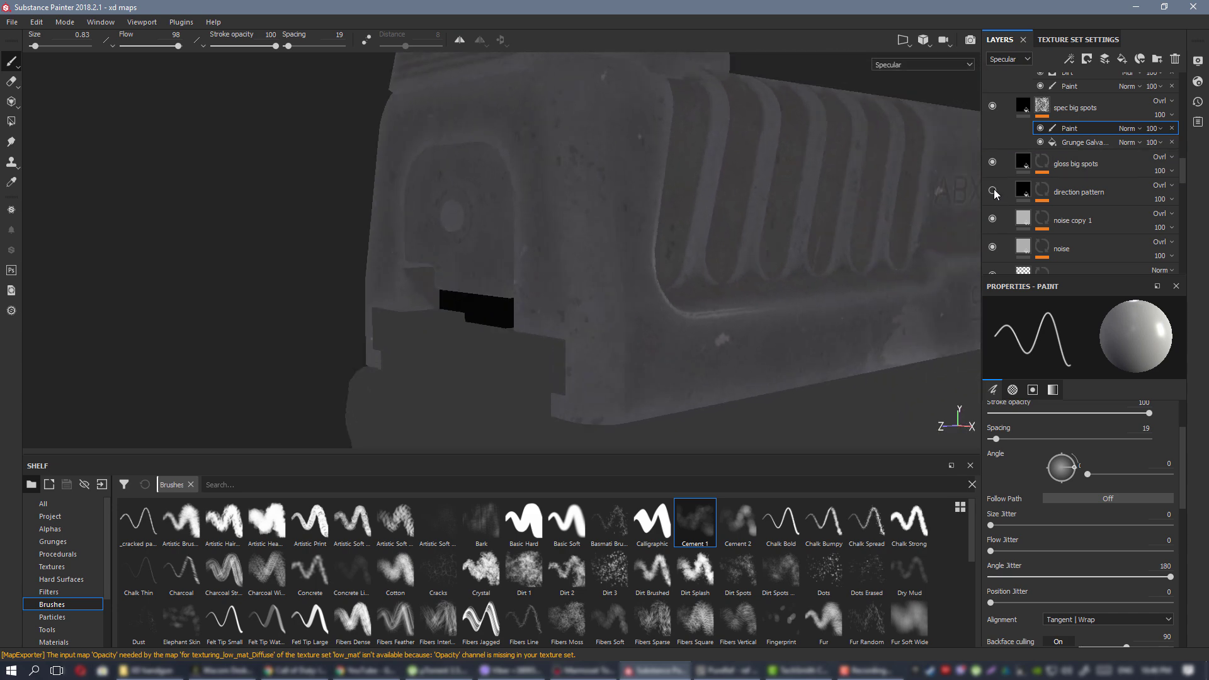
Paint out the direction pattern layer's mask behind the serrations on both sides of the slide at brush size 0.83.
left_click_drag(567, 167, 454, 178, "alt")
left_click(1041, 189)
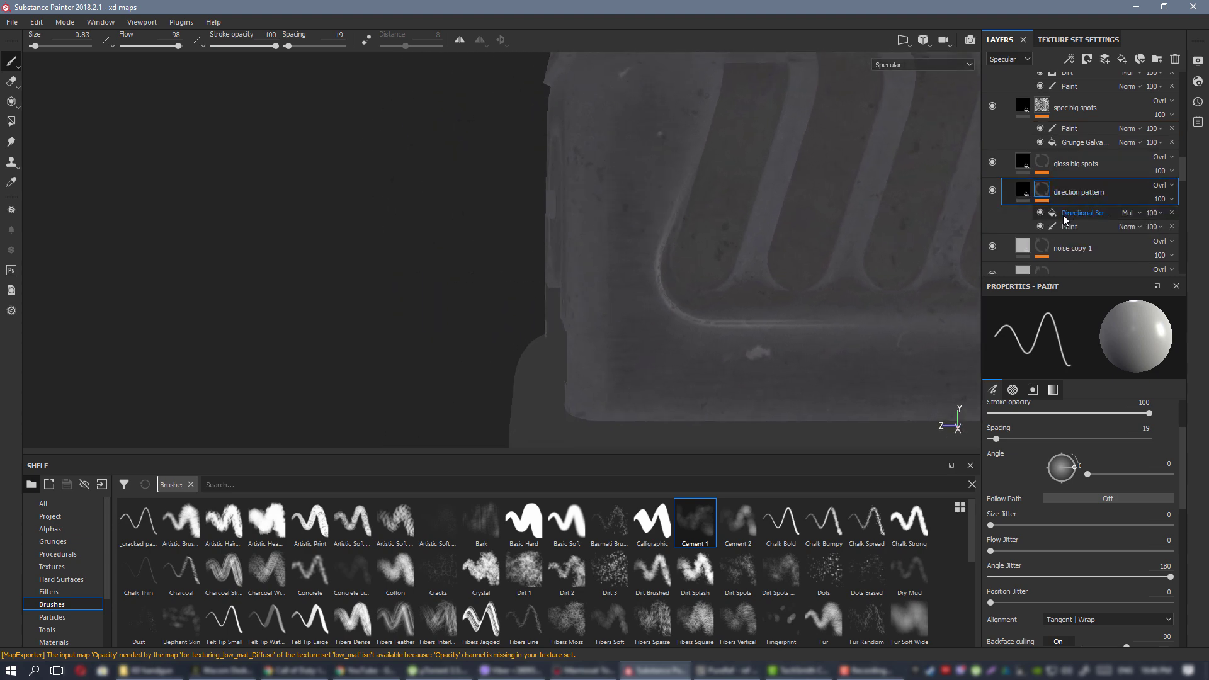
left_click(1068, 226)
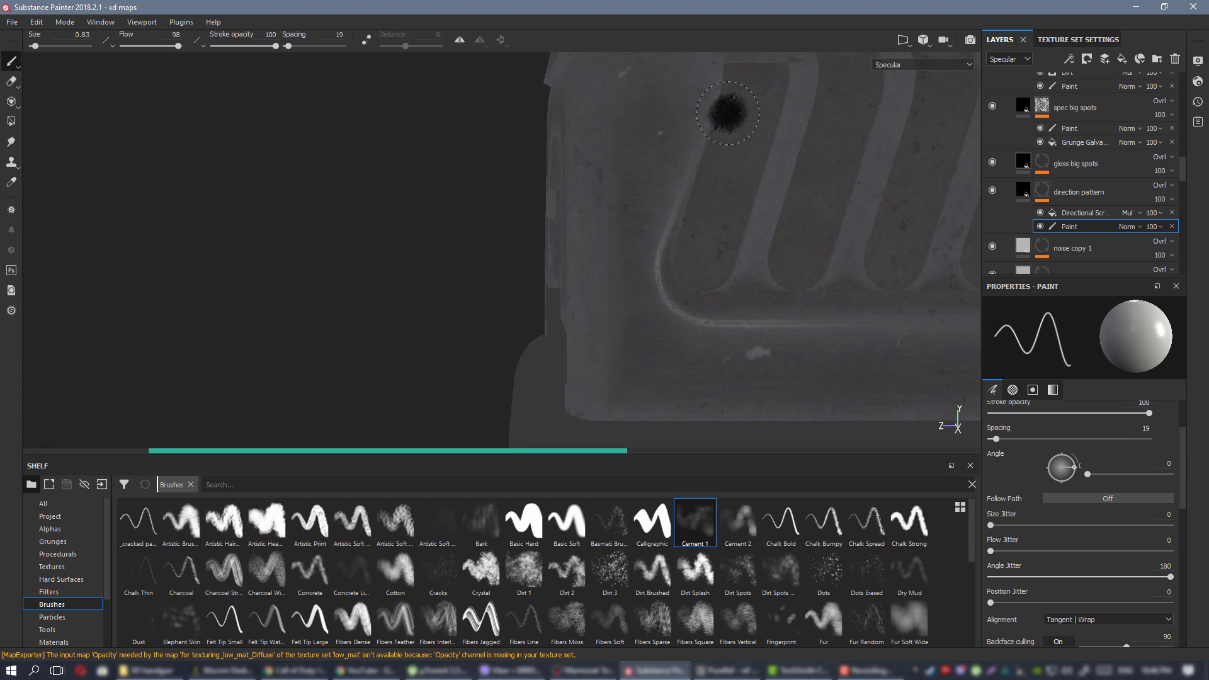
left_click_drag(728, 113, 436, 162, "alt")
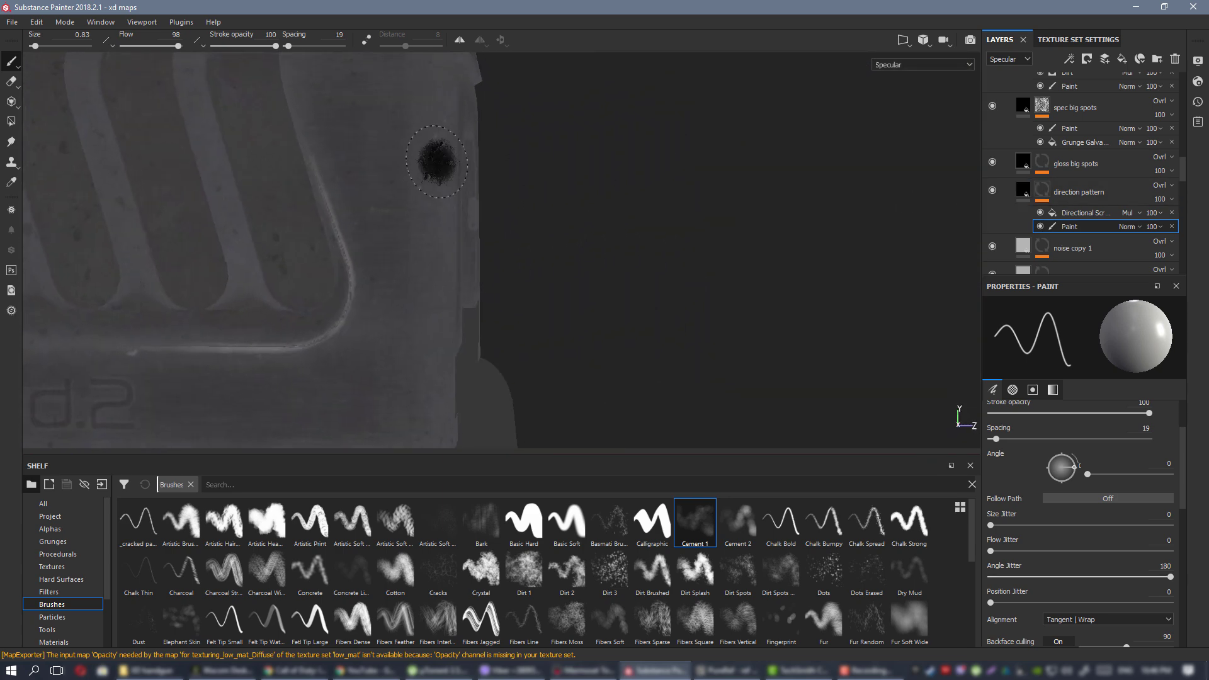
left_click_drag(416, 331, 225, 219, "alt")
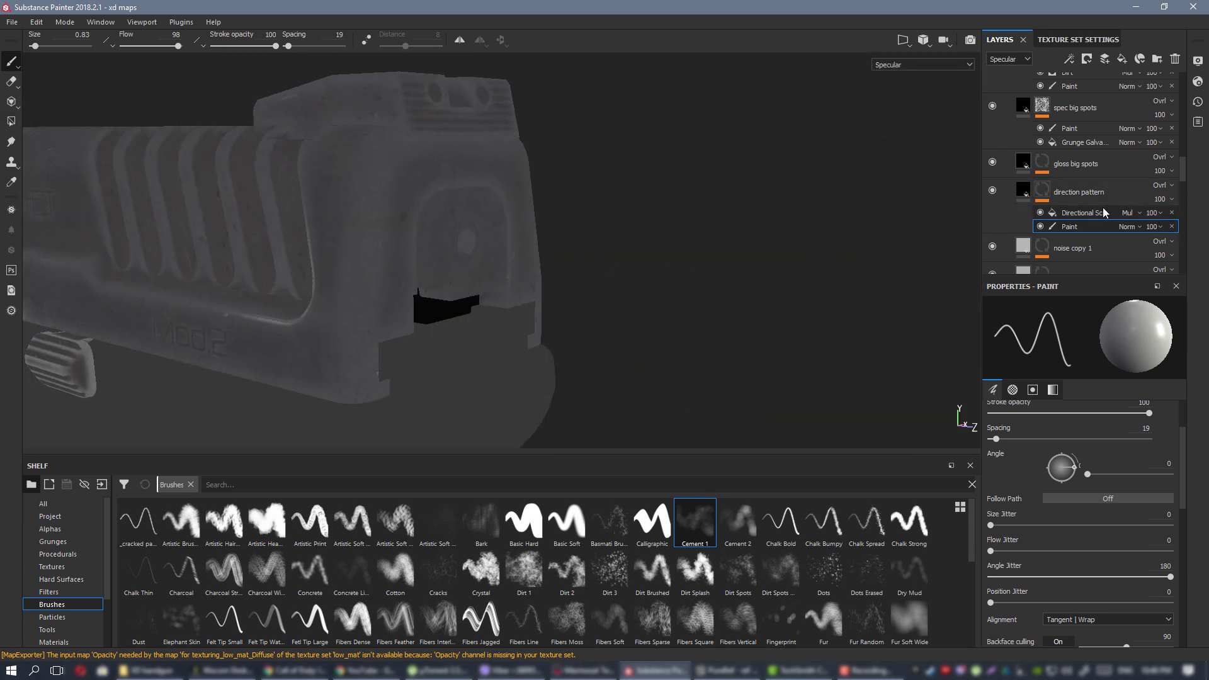
Show the barrel tip var layer, select its mask's paint effect and inspect the wear on both sides of the slide.
scroll(1102, 207, "down", 5)
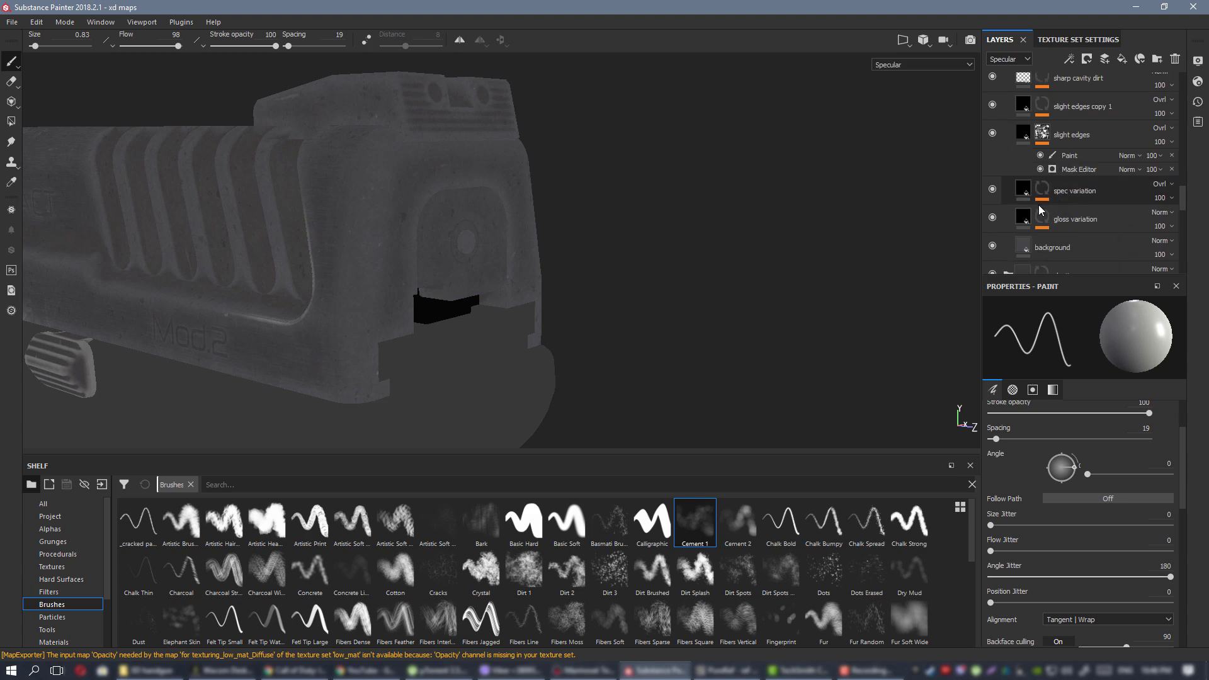
scroll(1047, 210, "down", 5)
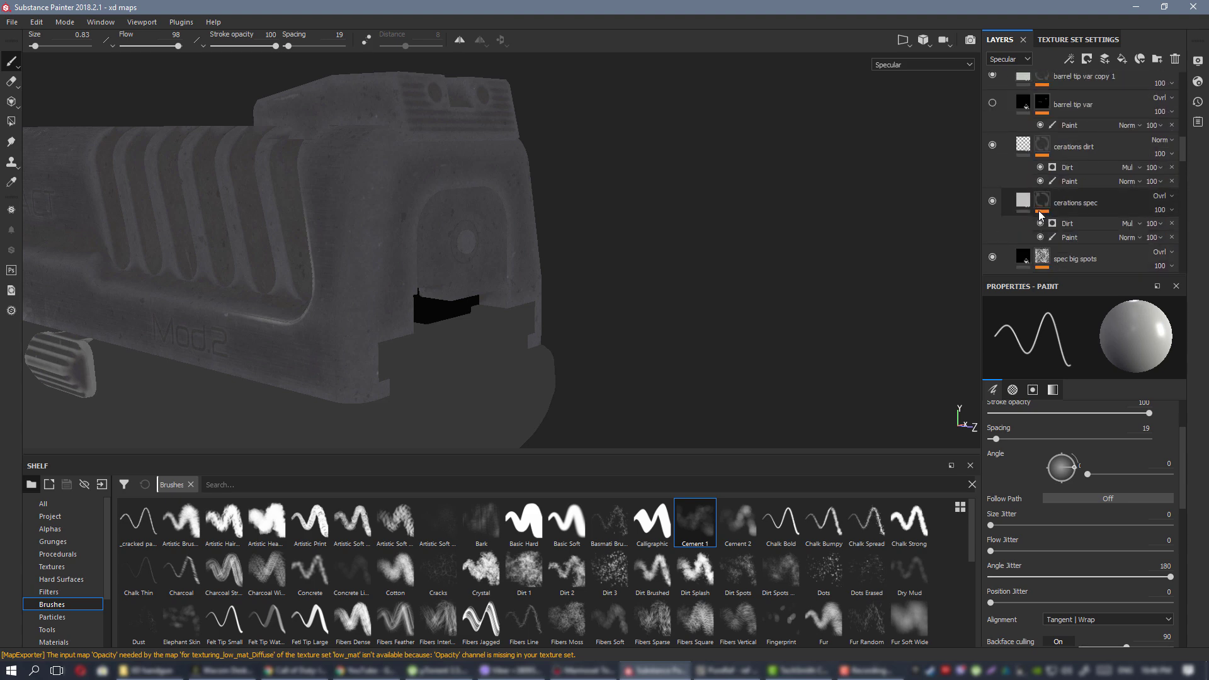
scroll(1038, 164, "up", 3)
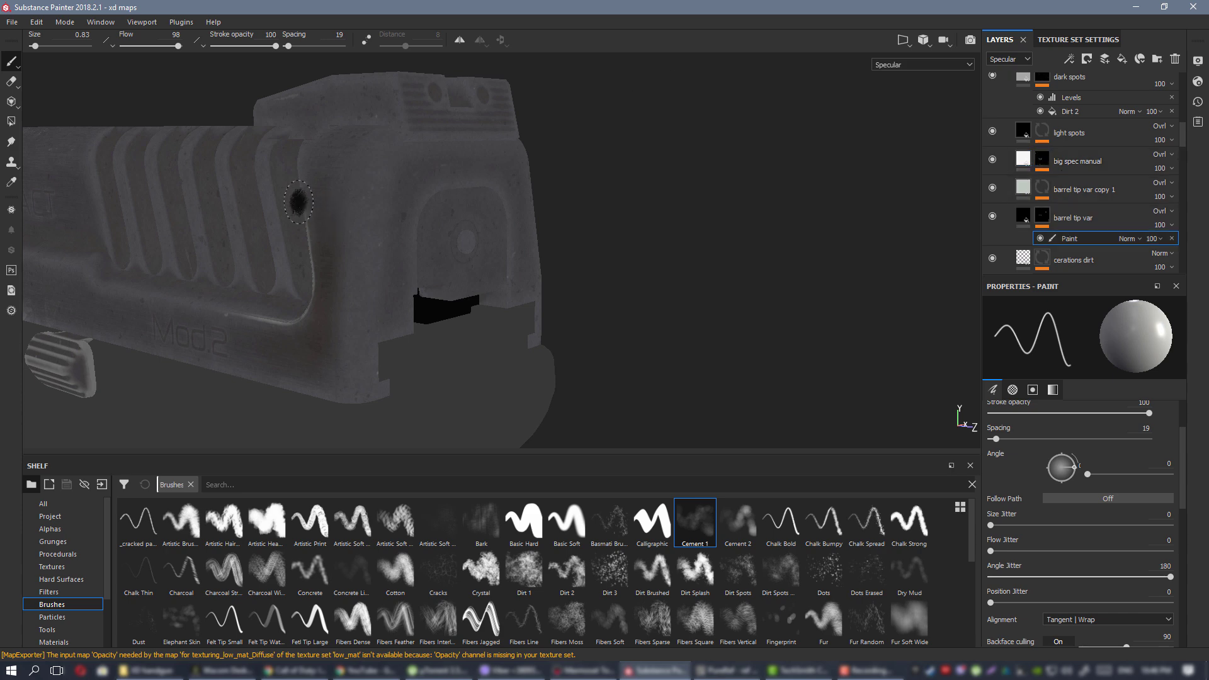
left_click_drag(298, 202, 647, 180, "alt")
left_click_drag(648, 224, 409, 189, "alt")
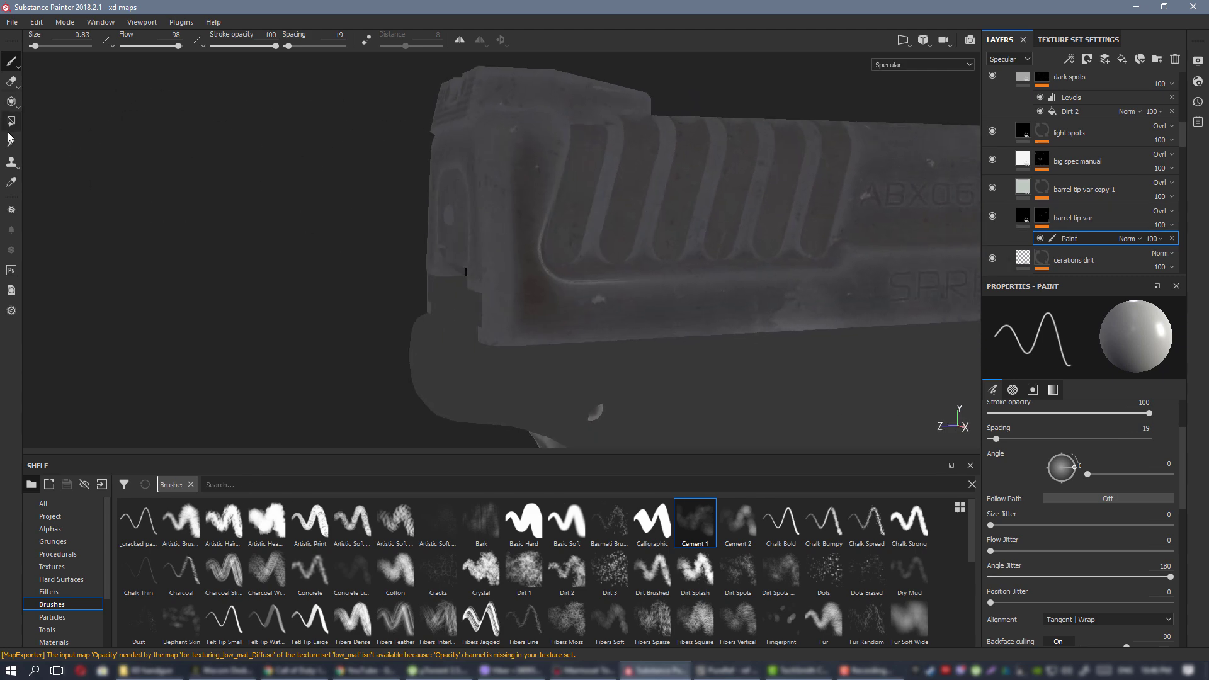
Set up the eraser with the Brush Dirty alpha at size 3.04 for the barrel tip var mask.
left_click(11, 81)
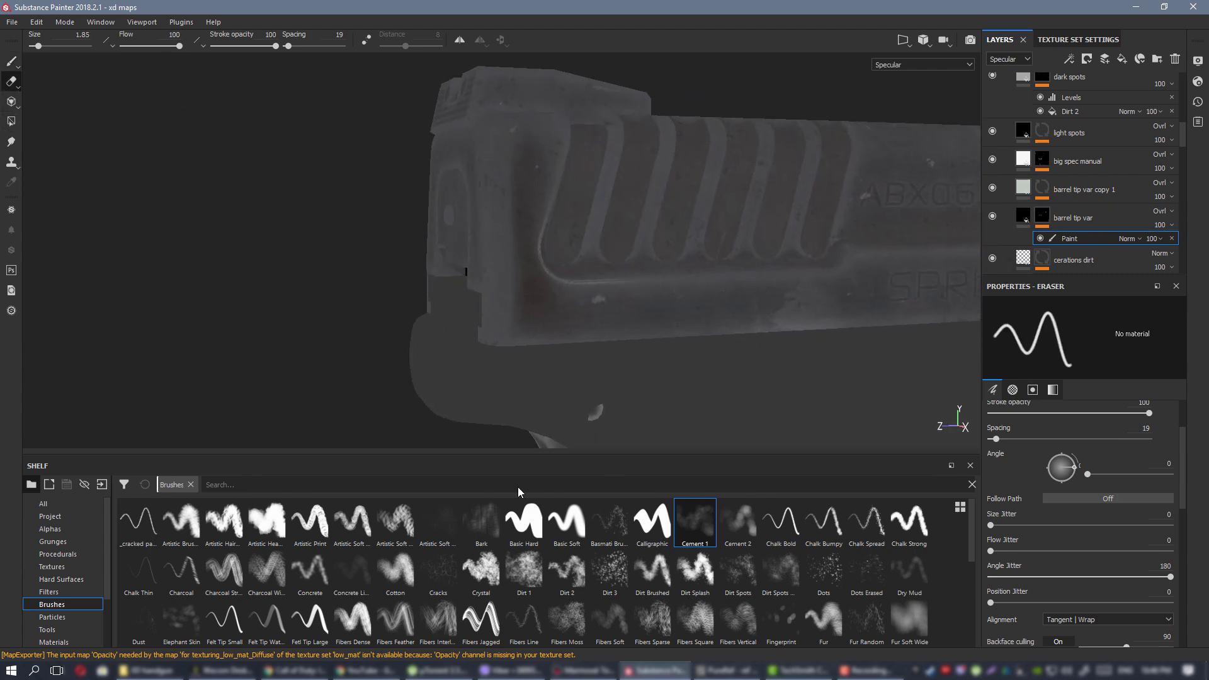
left_click(51, 528)
middle_click_drag(498, 158, 478, 229, "alt")
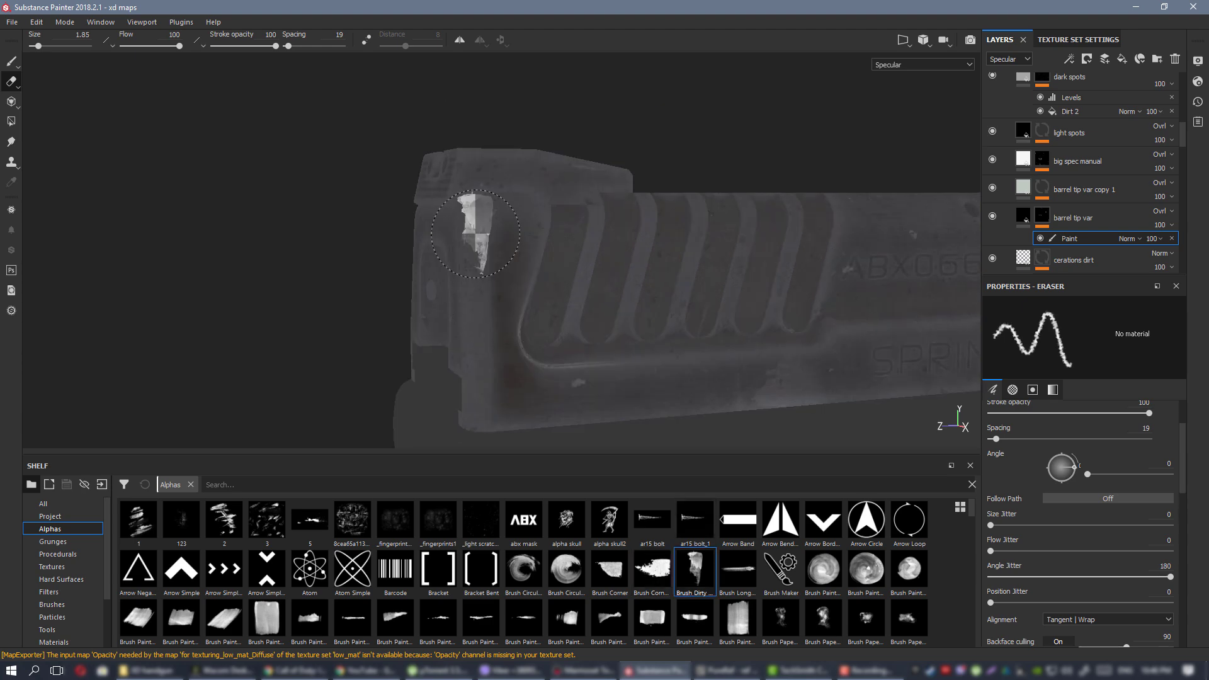
right_click_drag(478, 229, 560, 302, "alt")
left_click_drag(560, 315, 540, 339, "alt")
middle_click_drag(648, 381, 600, 277, "alt")
right_click_drag(460, 166, 528, 167, "ctrl")
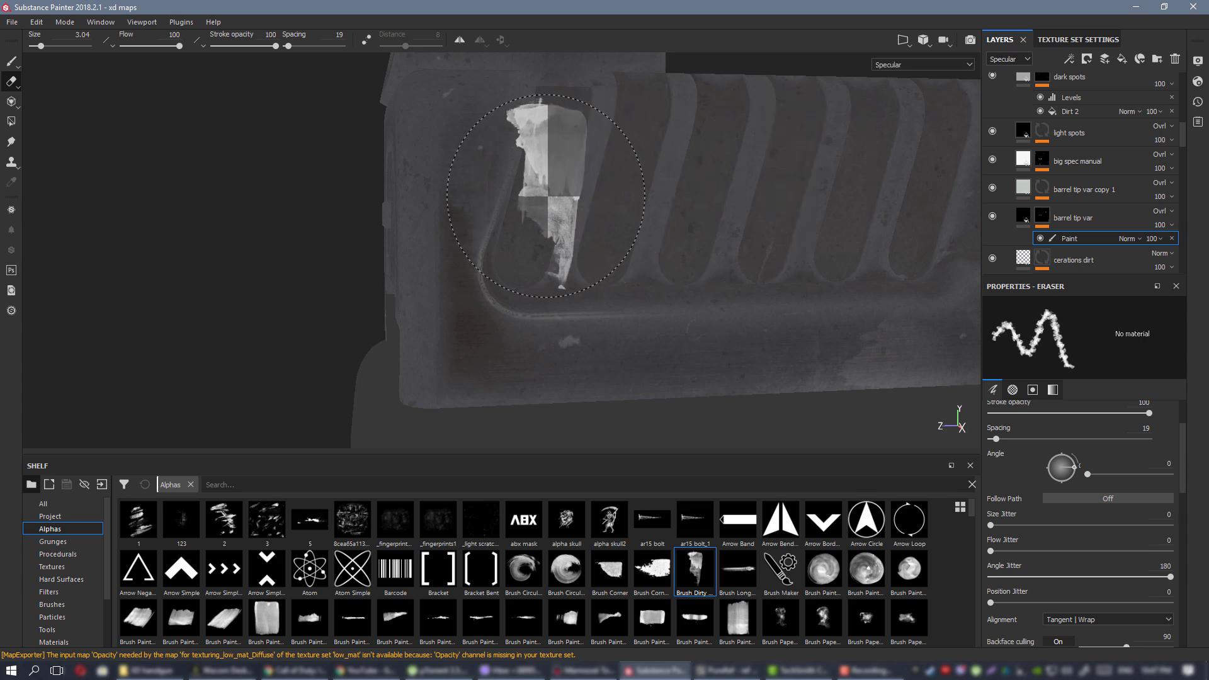
Set the eraser's flow to 69, undo the test stroke and set the angle jitter to 0.
left_click_drag(482, 175, 469, 173, "ctrl")
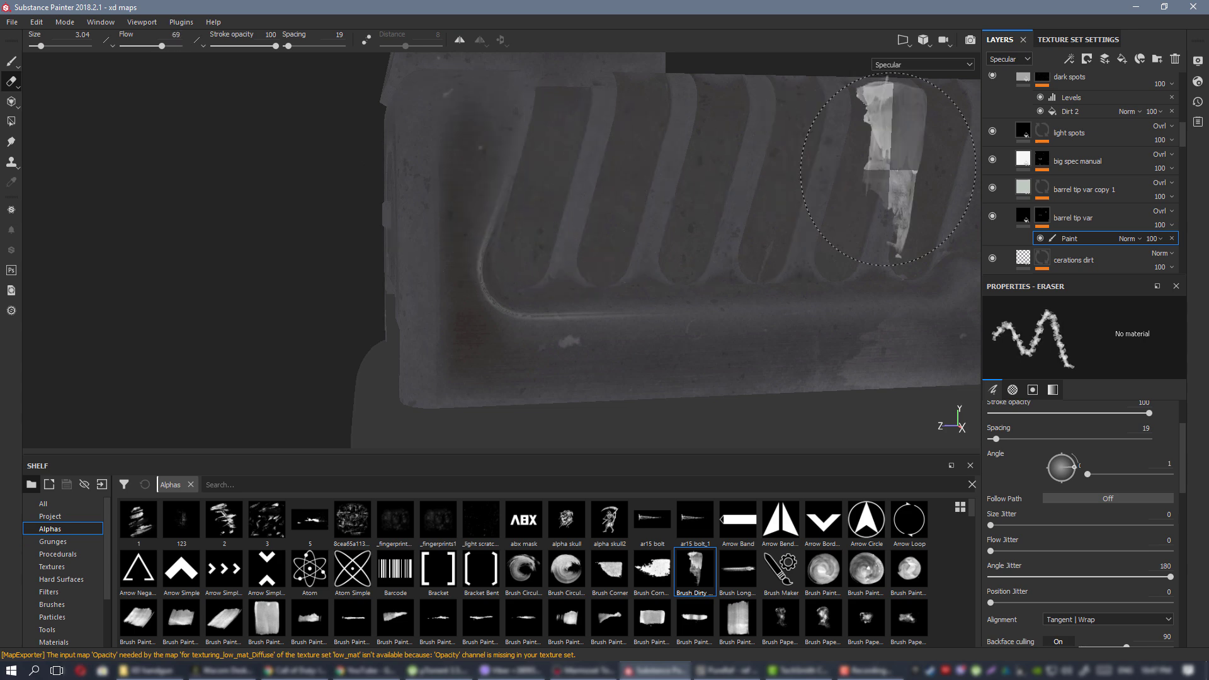
key("ctrl+z")
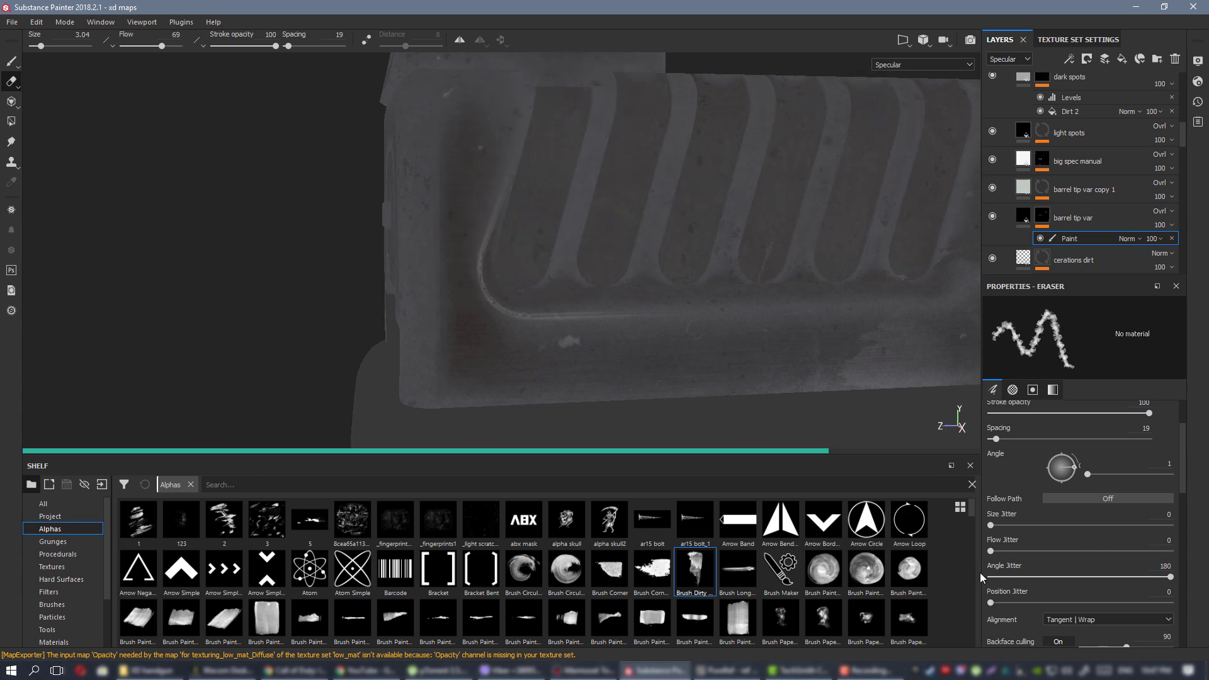
left_click(988, 577)
Erase patches of the barrel tip var mask behind the ABX-side serrations in material view, rotating the eraser alpha to 88.
middle_click_drag(453, 175, 472, 284, "alt")
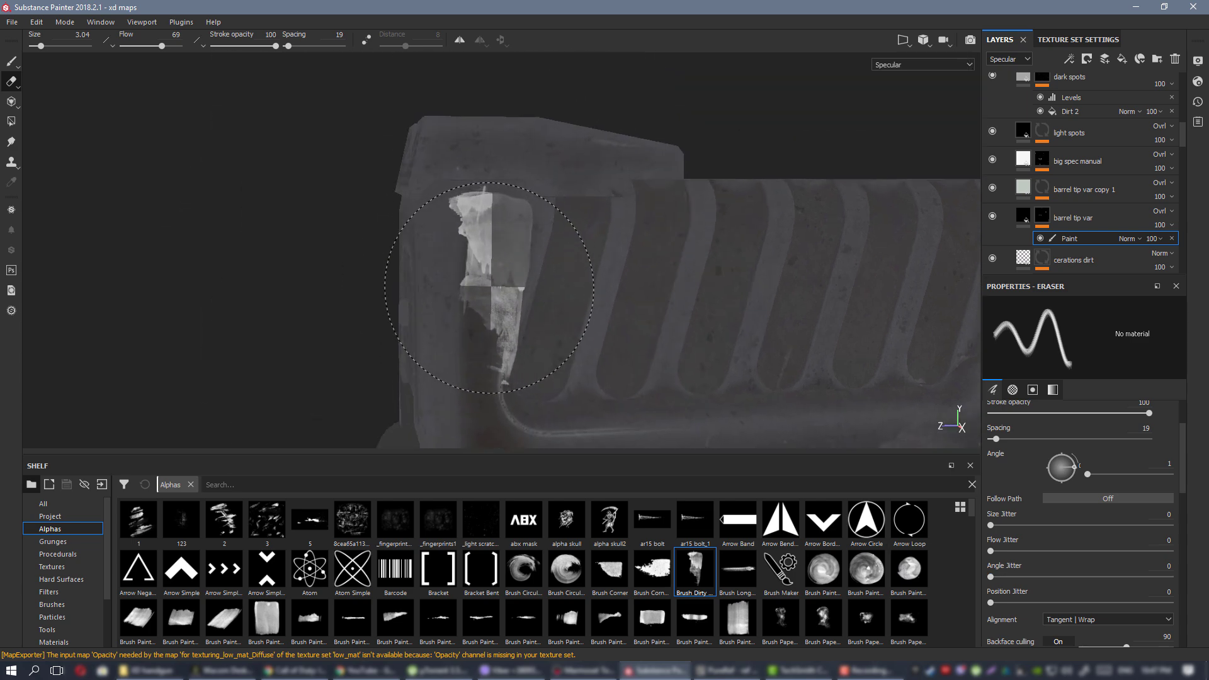
middle_click_drag(628, 310, 645, 208, "alt")
left_click_drag(644, 206, 632, 197, "alt")
key("m")
right_click_drag(698, 269, 651, 217, "alt")
middle_click_drag(651, 217, 608, 162, "alt")
mouse_move(608, 162)
left_mouse_down("alt")
mouse_move(648, 169)
mouse_move(644, 190)
left_mouse_up("alt")
right_click_drag(644, 190, 644, 262, "alt")
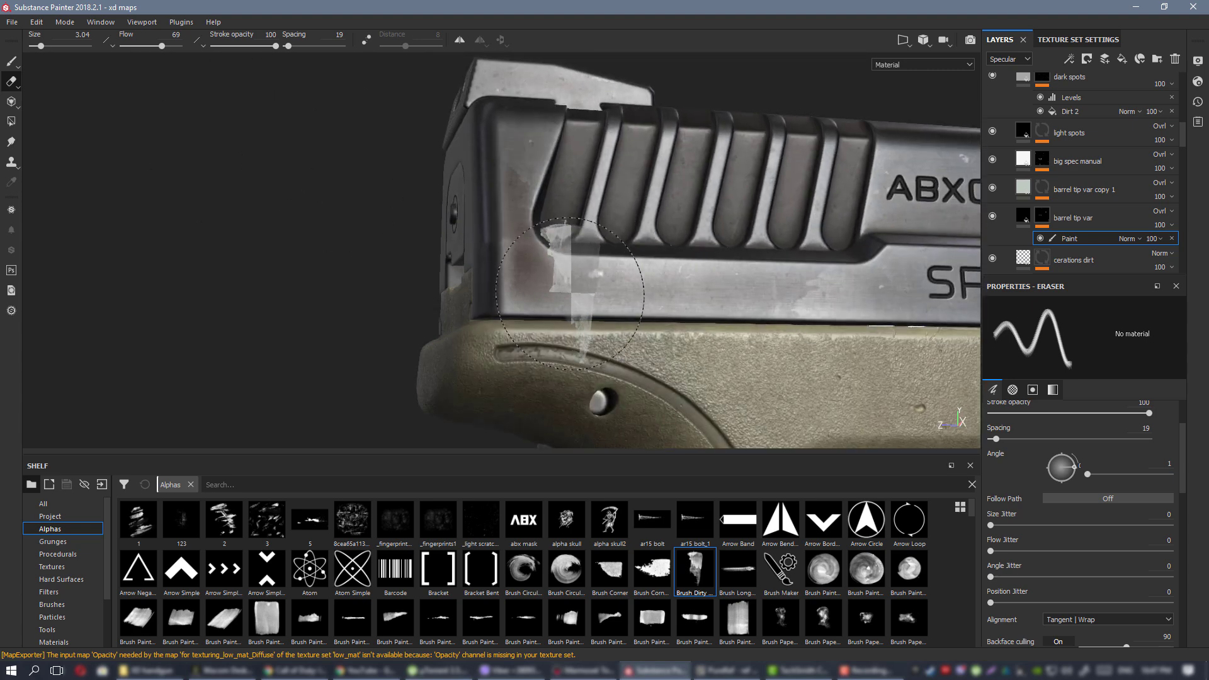
mouse_move(570, 293)
left_mouse_down("ctrl")
mouse_move(570, 246)
mouse_move(589, 301)
mouse_move(610, 314)
left_mouse_up("ctrl")
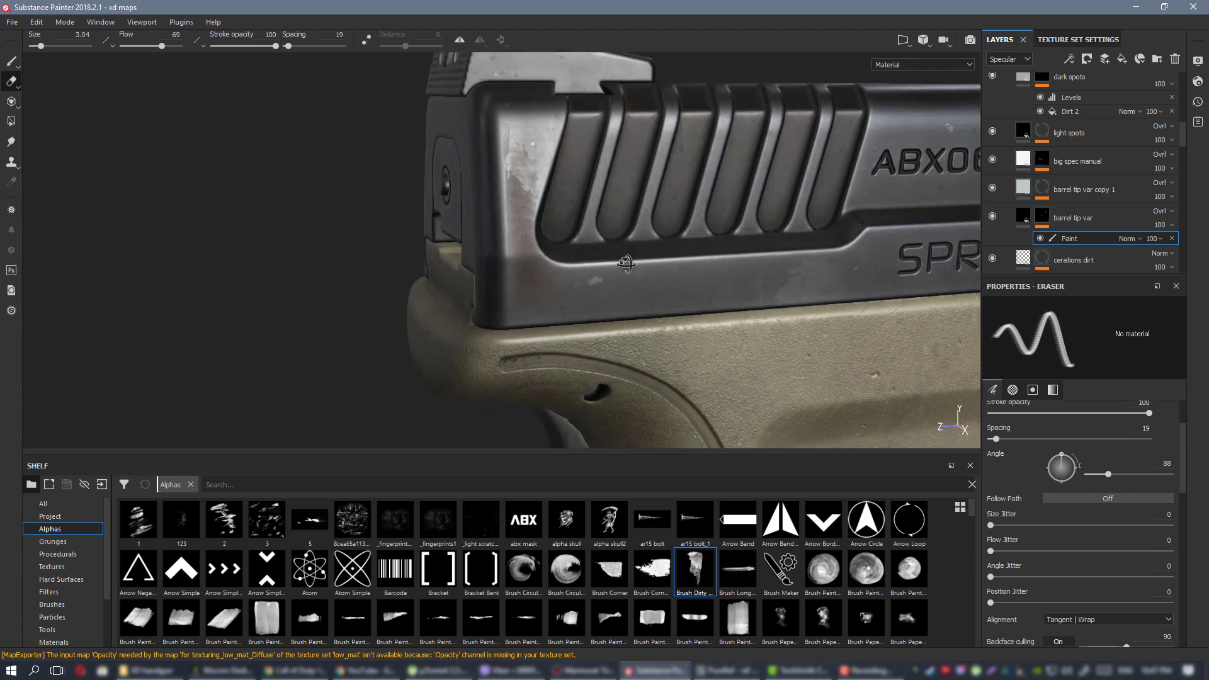
left_click_drag(693, 273, 705, 264, "alt")
Break up the ABX-side barrel tip var wear with the eraser at size 3.61, lowering its flow to 49, 25 and 13.
mouse_move(510, 141)
left_mouse_down("ctrl")
mouse_move(503, 196)
mouse_move(506, 143)
left_mouse_up("ctrl")
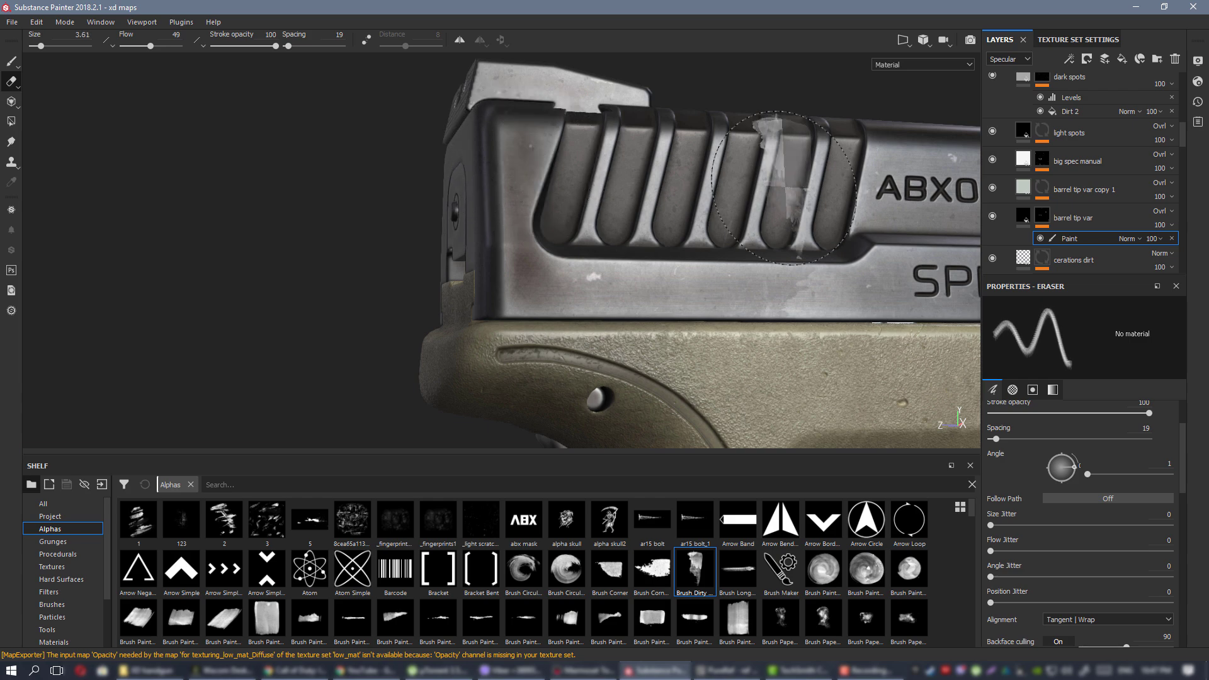
mouse_move(649, 205)
left_mouse_down("alt")
mouse_move(675, 197)
mouse_move(661, 218)
left_mouse_up("alt")
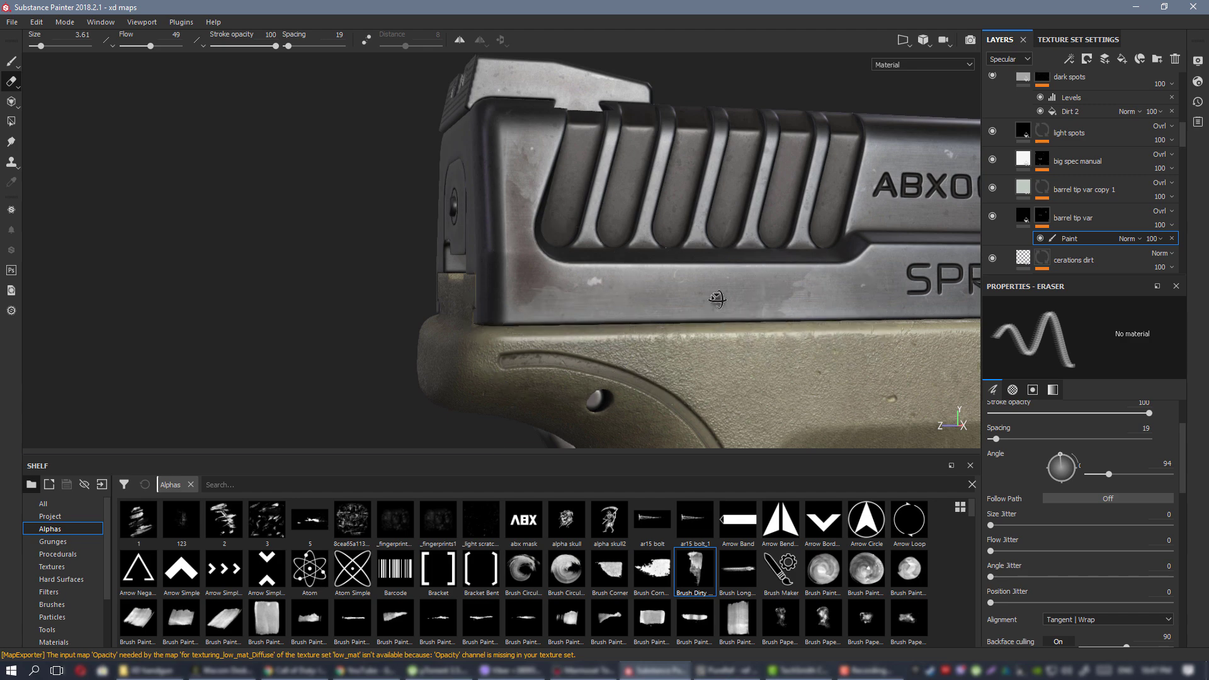
left_click_drag(795, 365, 688, 305, "alt")
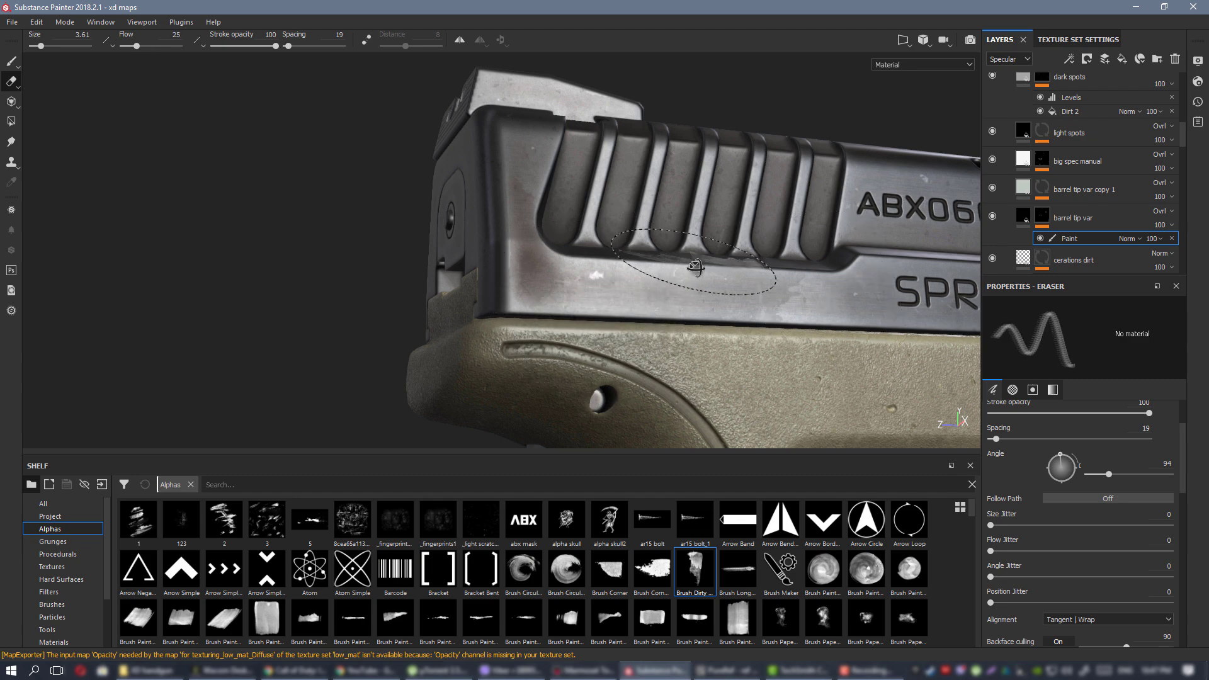
left_click_drag(696, 268, 695, 289, "alt")
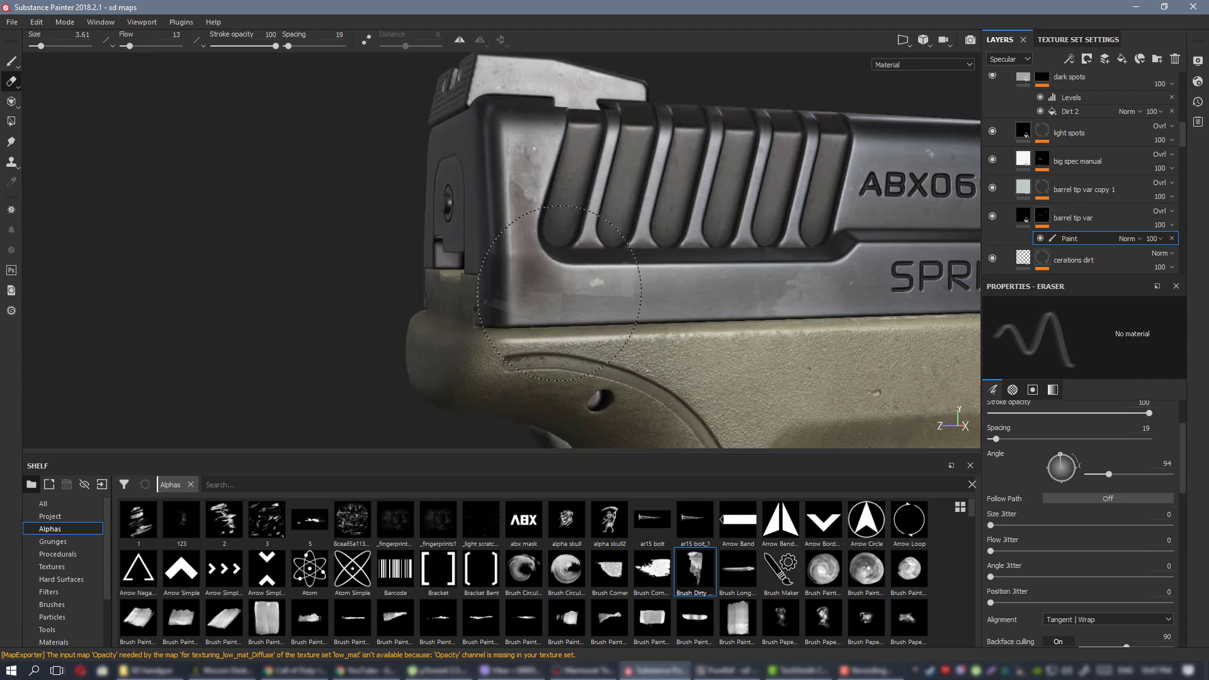
mouse_move(759, 288)
left_mouse_down("alt")
mouse_move(714, 294)
mouse_move(541, 163)
mouse_move(552, 166)
left_mouse_up("alt")
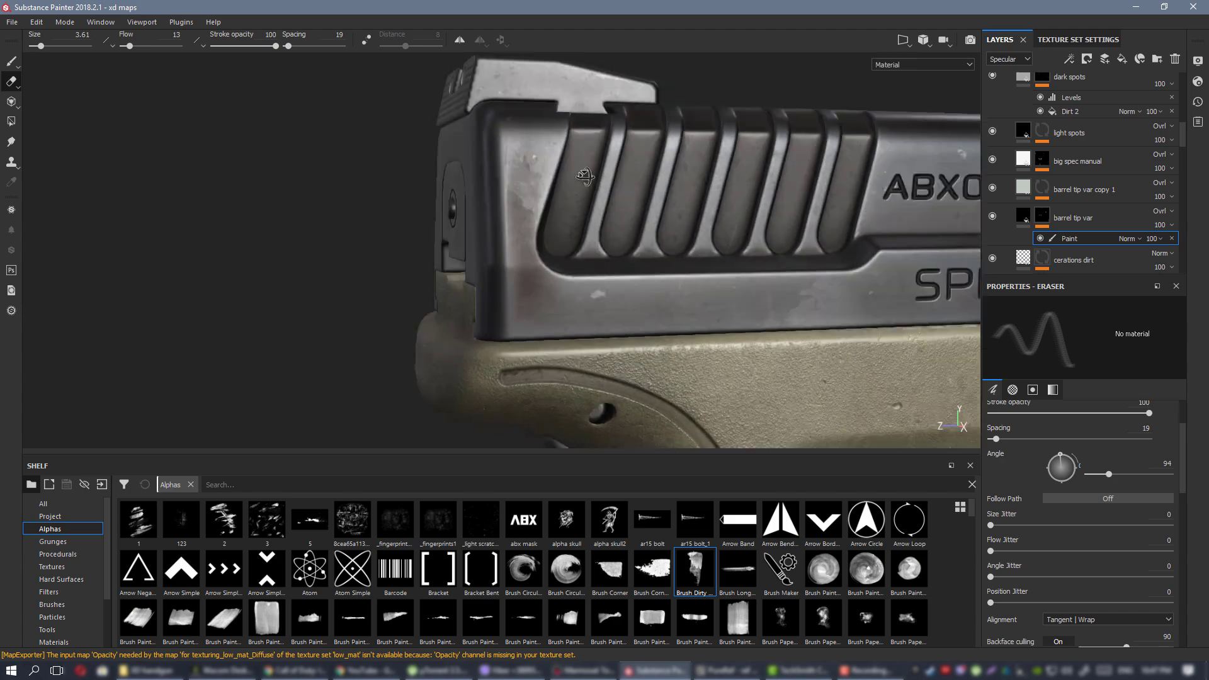
Erase patches of the barrel tip var mask behind the Mod.2-side serrations at flow 13, varying the alpha angle between 144, 356 and 265.
right_click_drag(552, 167, 503, 189, "alt")
left_click_drag(504, 189, 1042, 196, "alt")
left_click_drag(595, 205, 680, 210, "alt+shift")
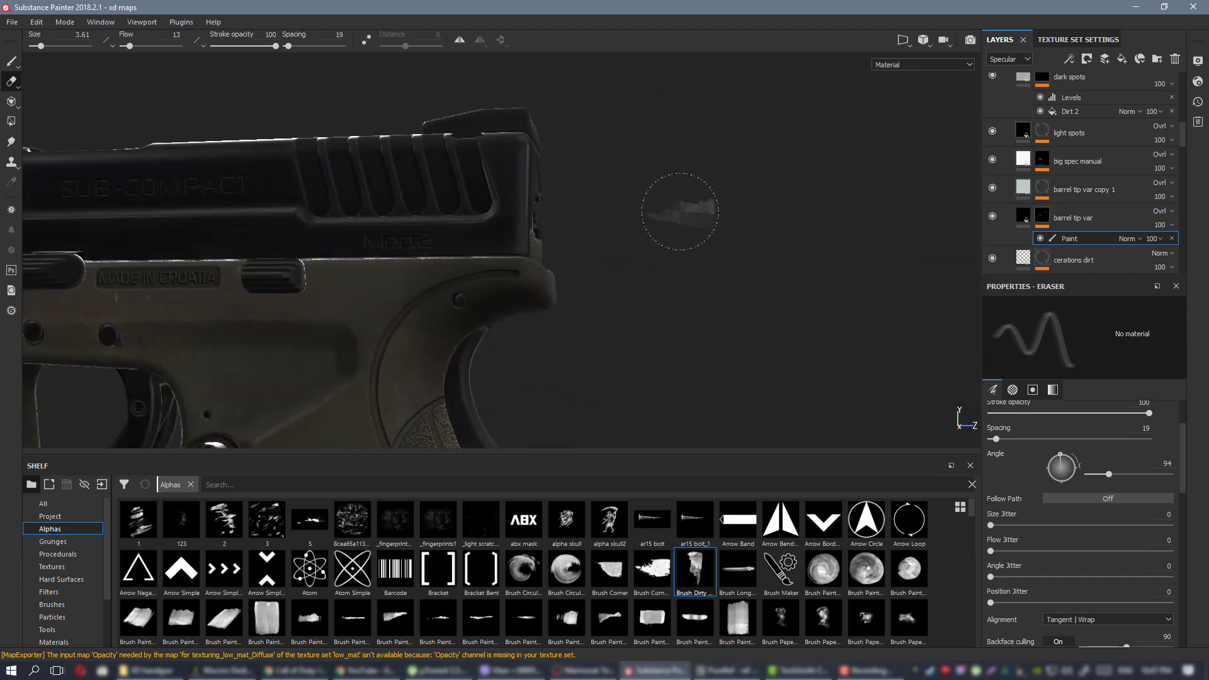
right_click_drag(680, 210, 587, 370, "shift")
left_click_drag(588, 370, 568, 374, "alt")
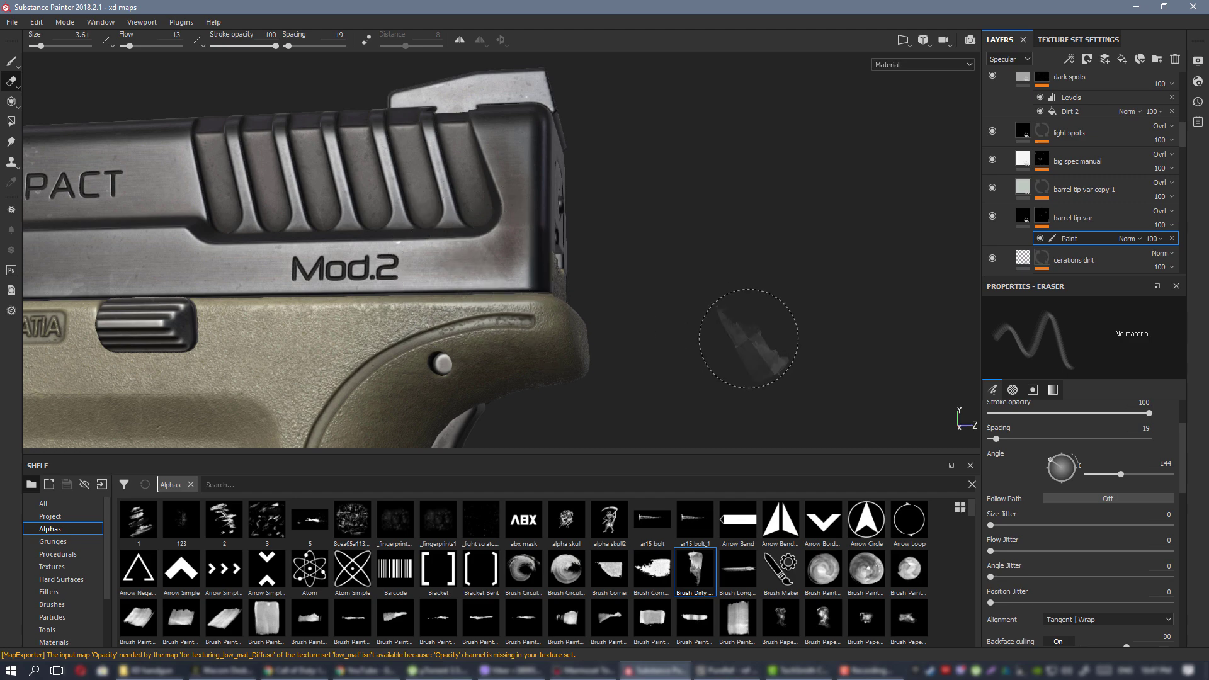
left_click_drag(496, 277, 497, 218, "alt")
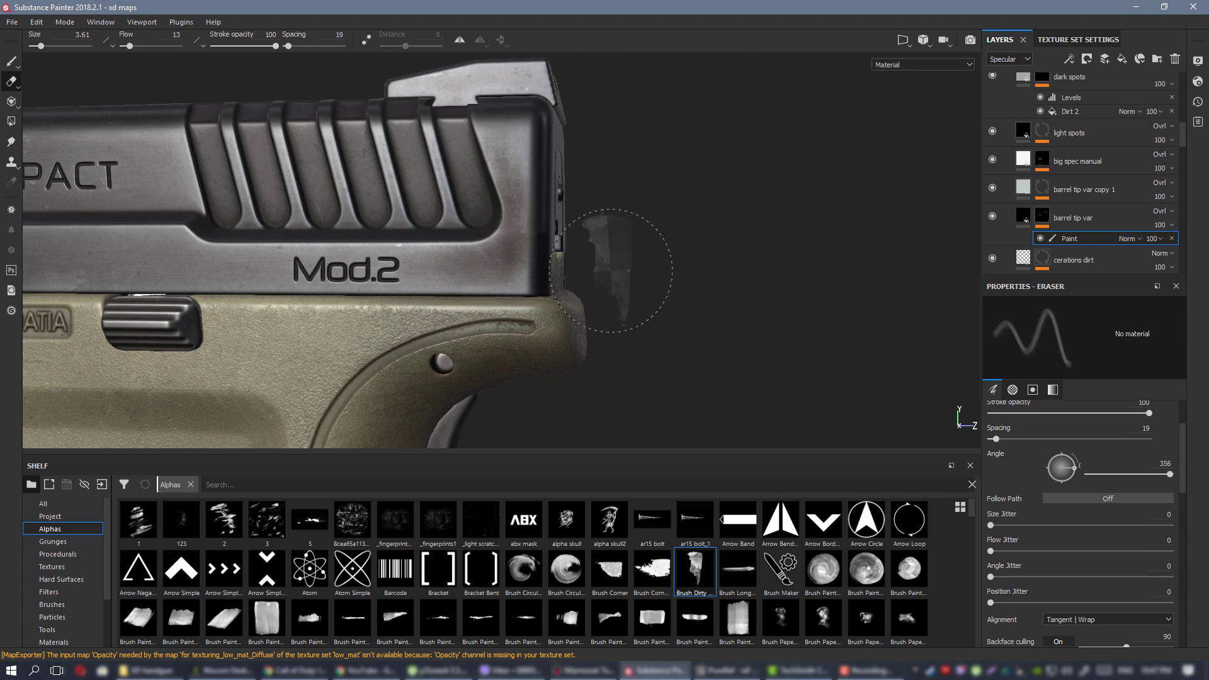
mouse_move(497, 268)
left_mouse_down("alt")
mouse_move(478, 252)
mouse_move(456, 272)
left_mouse_up("alt")
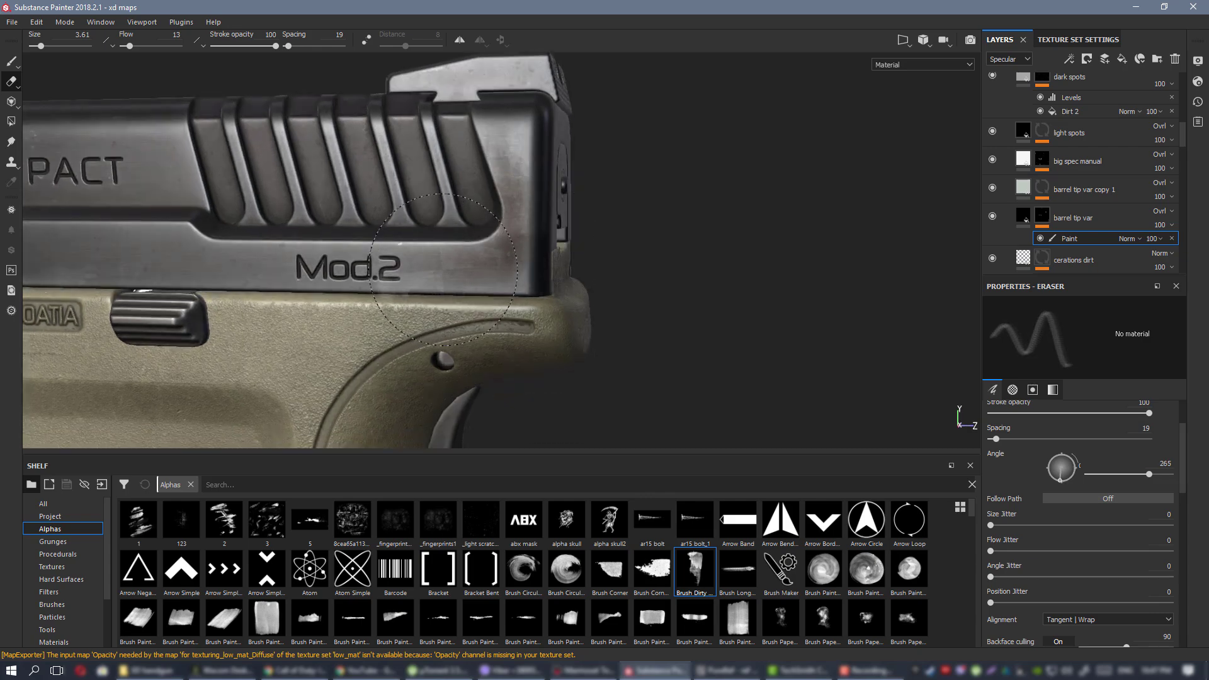
left_click_drag(650, 296, 503, 280, "alt")
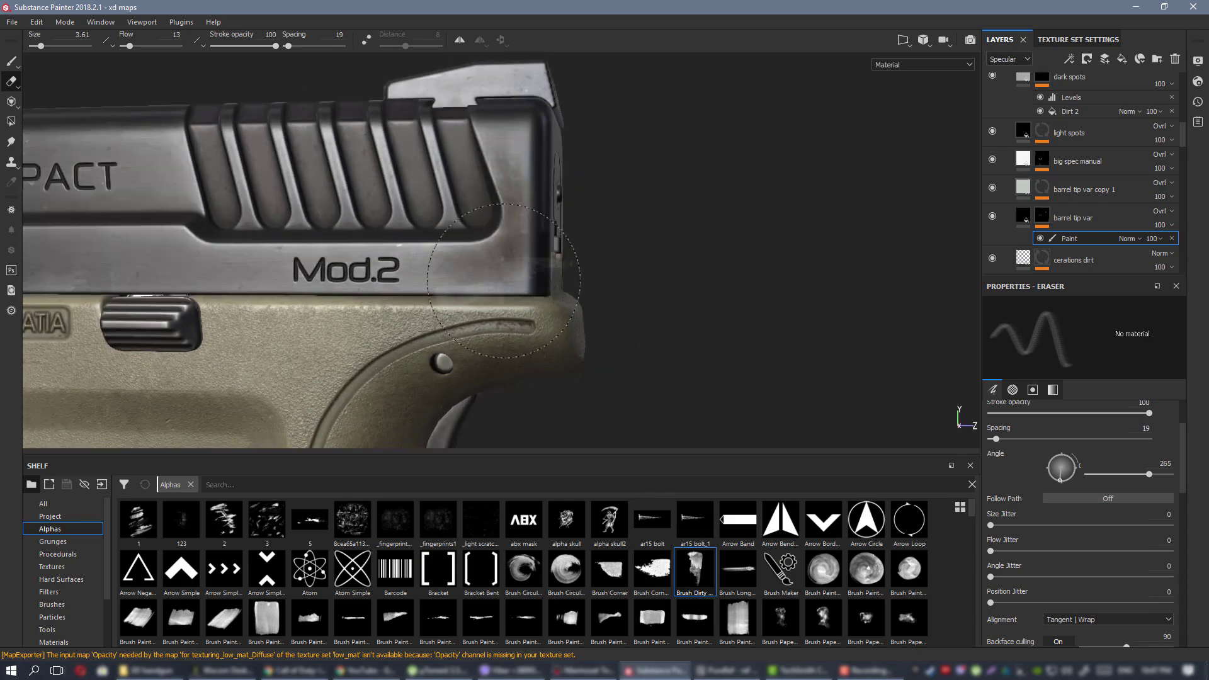
Examine the erased wear behind the Mod.2-side serrations from several distances and angles.
right_click_drag(631, 233, 395, 132, "alt")
left_click_drag(395, 131, 413, 170, "alt")
right_click_drag(479, 201, 435, 189, "alt")
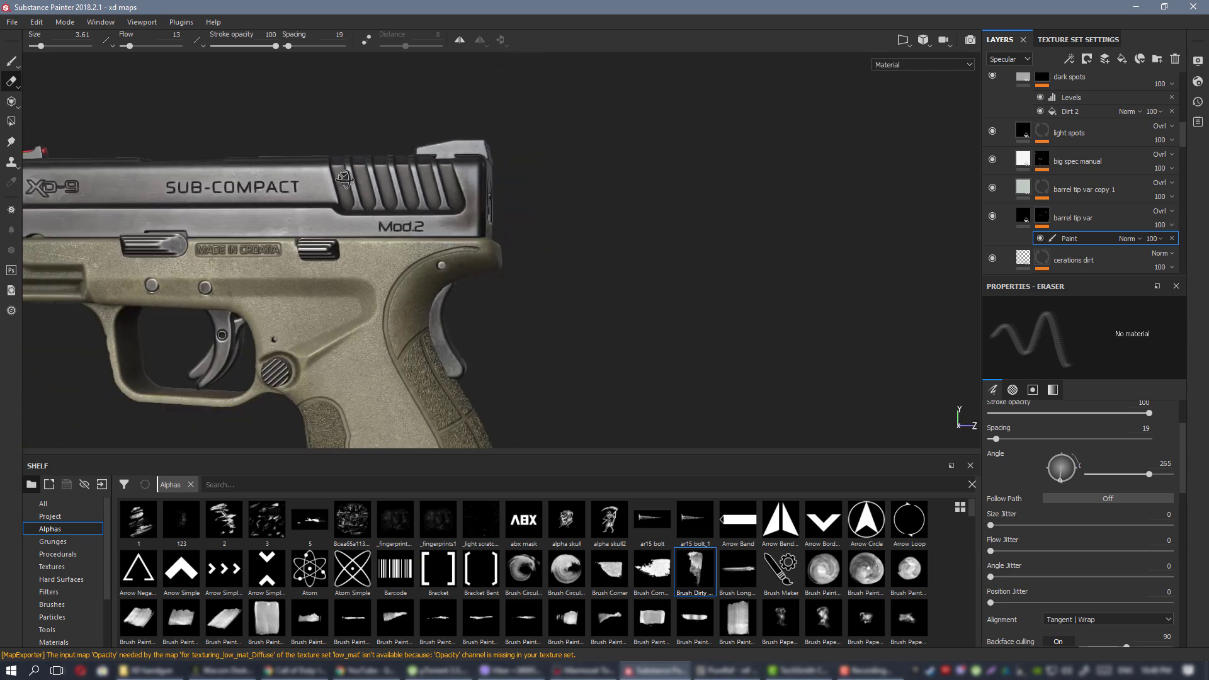
left_click_drag(435, 189, 439, 185, "alt")
right_click_drag(439, 185, 630, 284, "alt")
middle_click_drag(701, 313, 554, 302, "alt")
left_click_drag(554, 302, 456, 275, "alt")
Try a glossiness of 0.2836 on the barrel tip var fill after comparing the specular and material views, and undo it.
left_click(1023, 216)
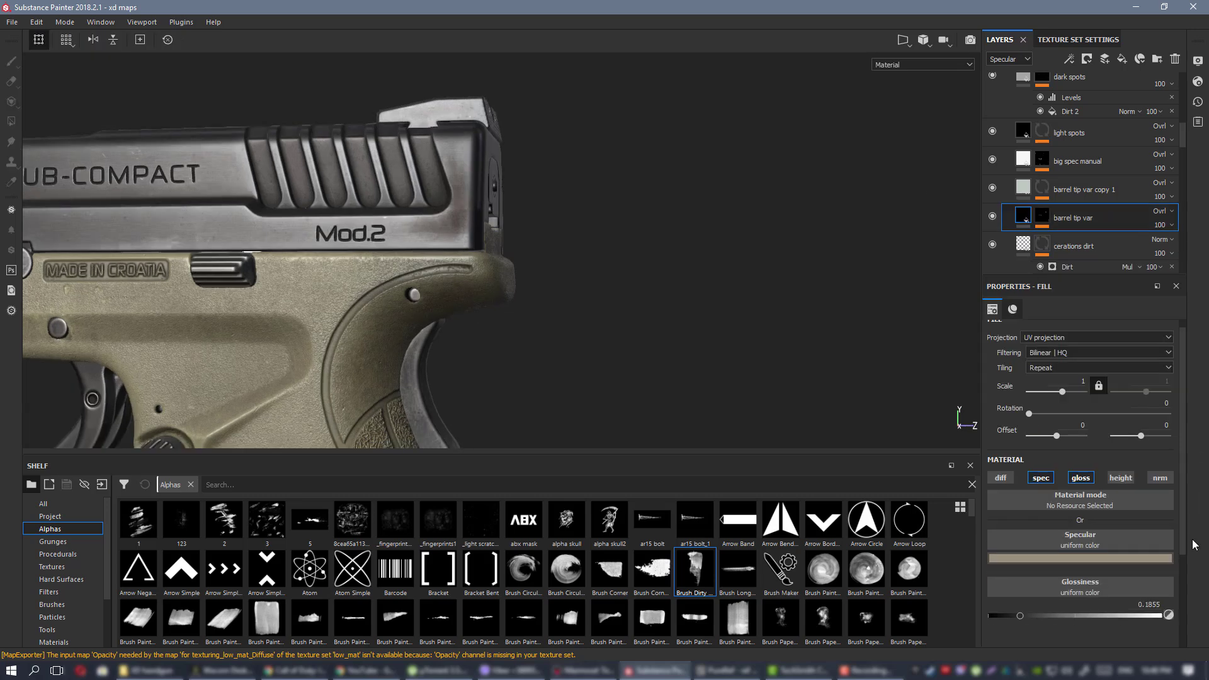
key("c")
right_click_drag(516, 309, 596, 346, "alt")
left_click_drag(596, 346, 636, 353, "alt")
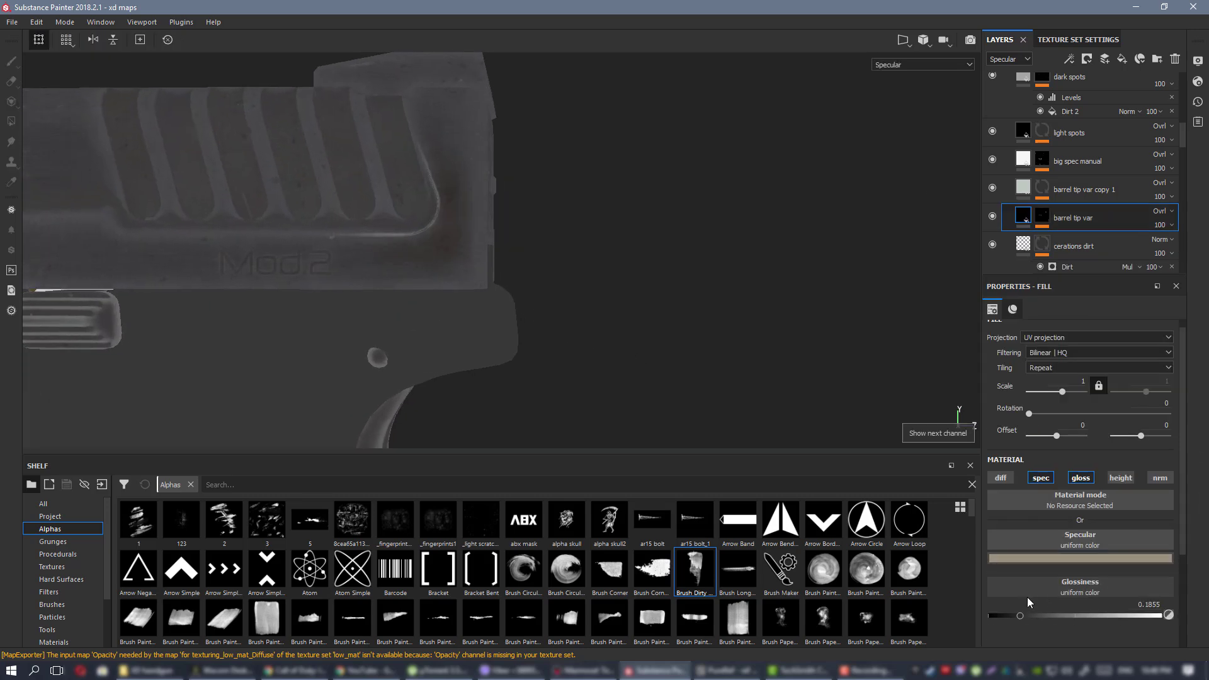
key("m")
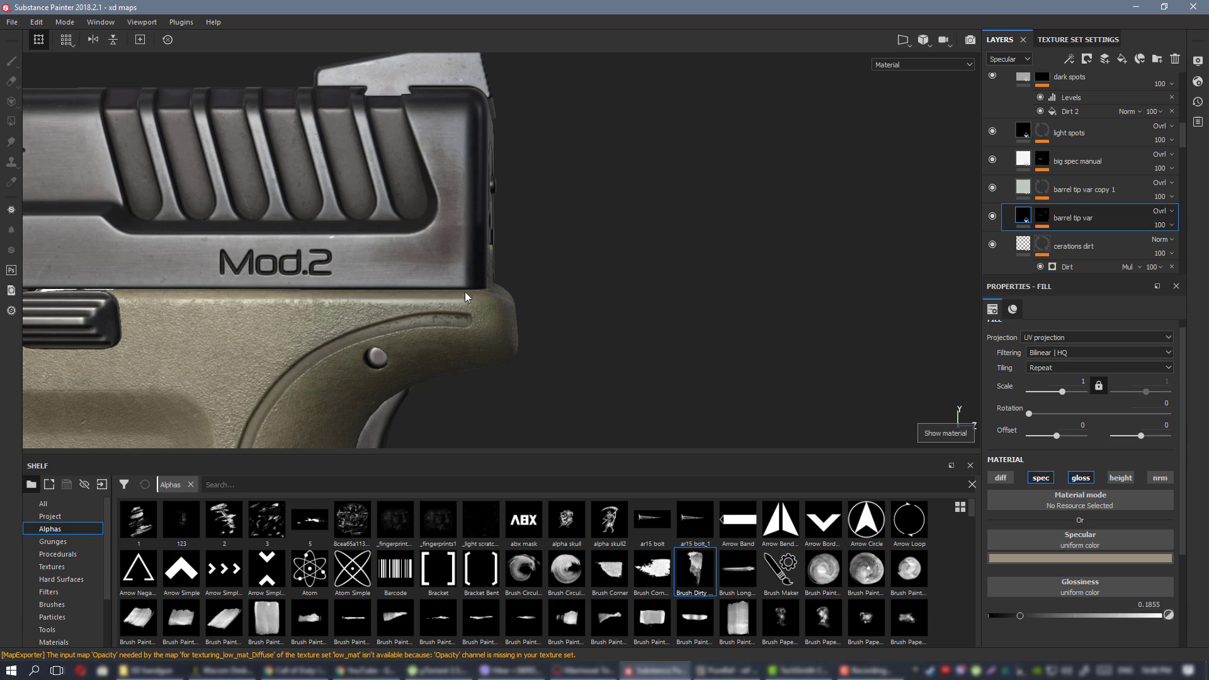
mouse_move(464, 293)
left_mouse_down("alt")
mouse_move(396, 308)
mouse_move(459, 296)
left_mouse_up("alt")
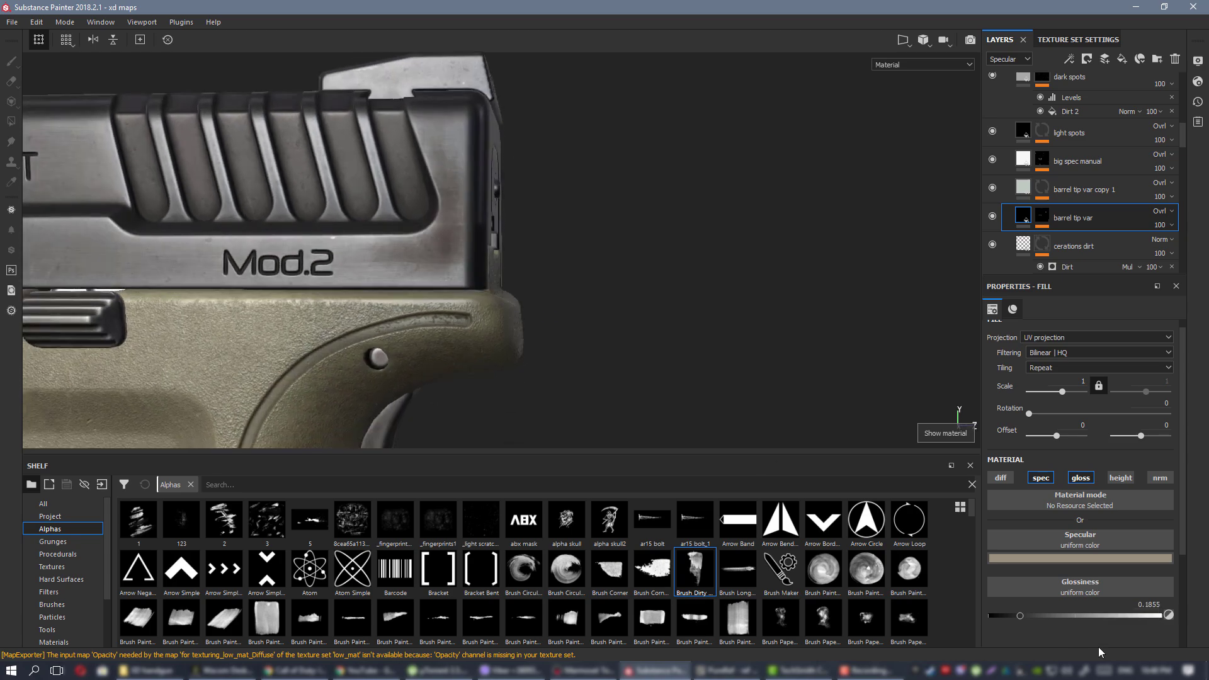
left_click(1036, 617)
left_click_drag(484, 307, 725, 187, "alt")
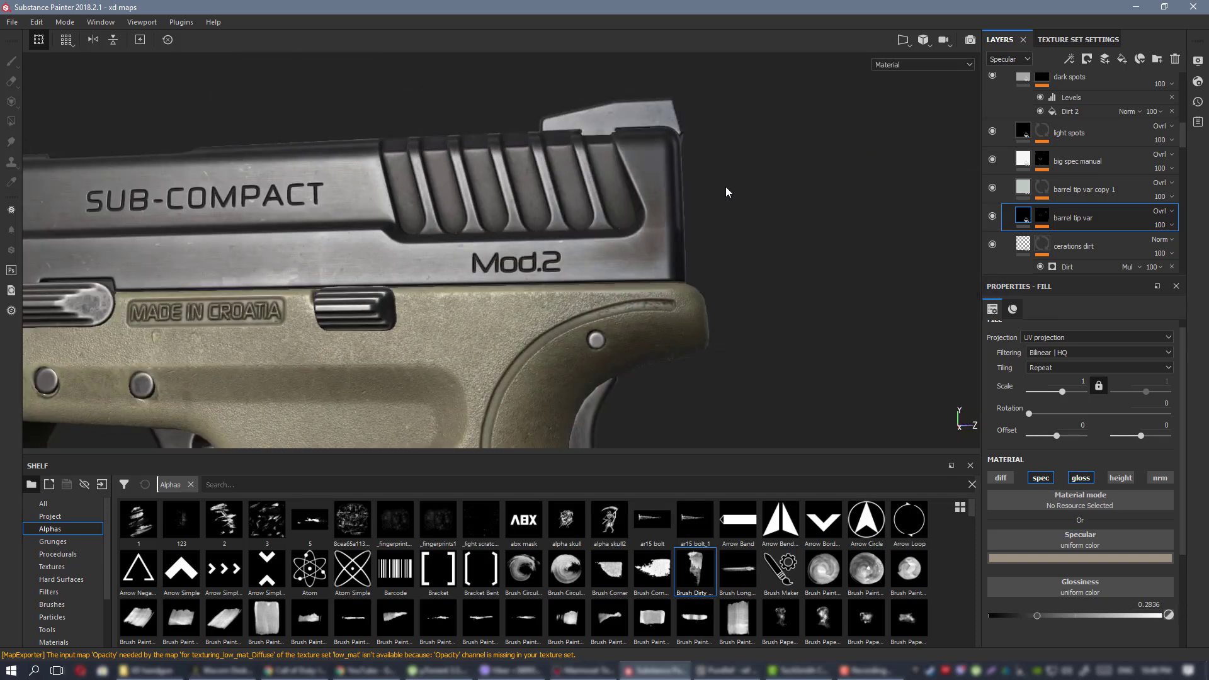
key("ctrl+z")
left_click_drag(712, 330, 634, 260, "alt")
left_click_drag(455, 218, 510, 243, "alt")
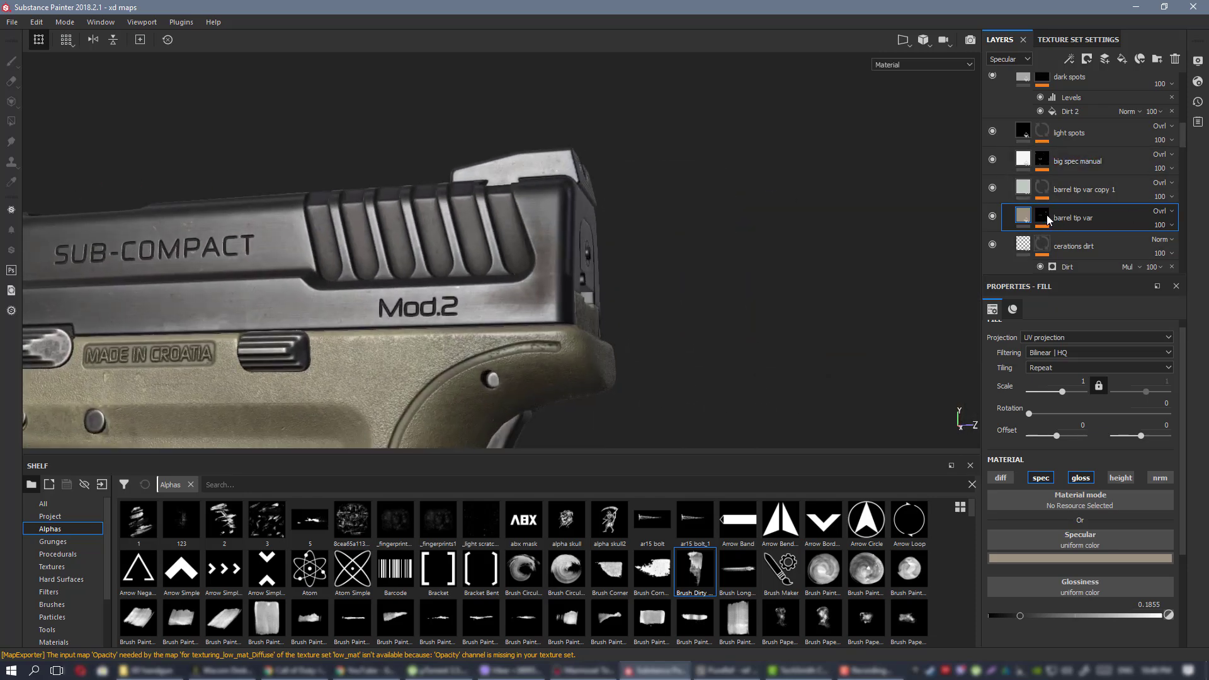
Select the paint effect on the barrel tip var mask and load the Cement 1 brush preset for the eraser.
left_click(1044, 218)
key("e")
left_click(1069, 240)
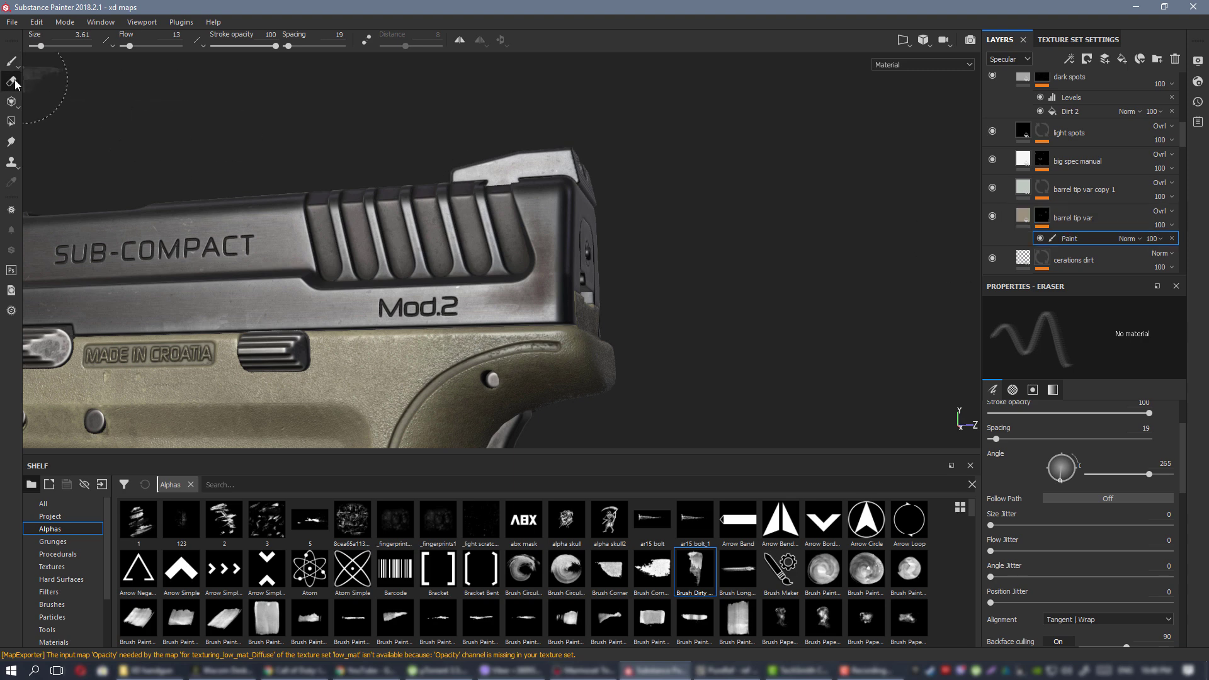
left_click(51, 604)
left_click(695, 521)
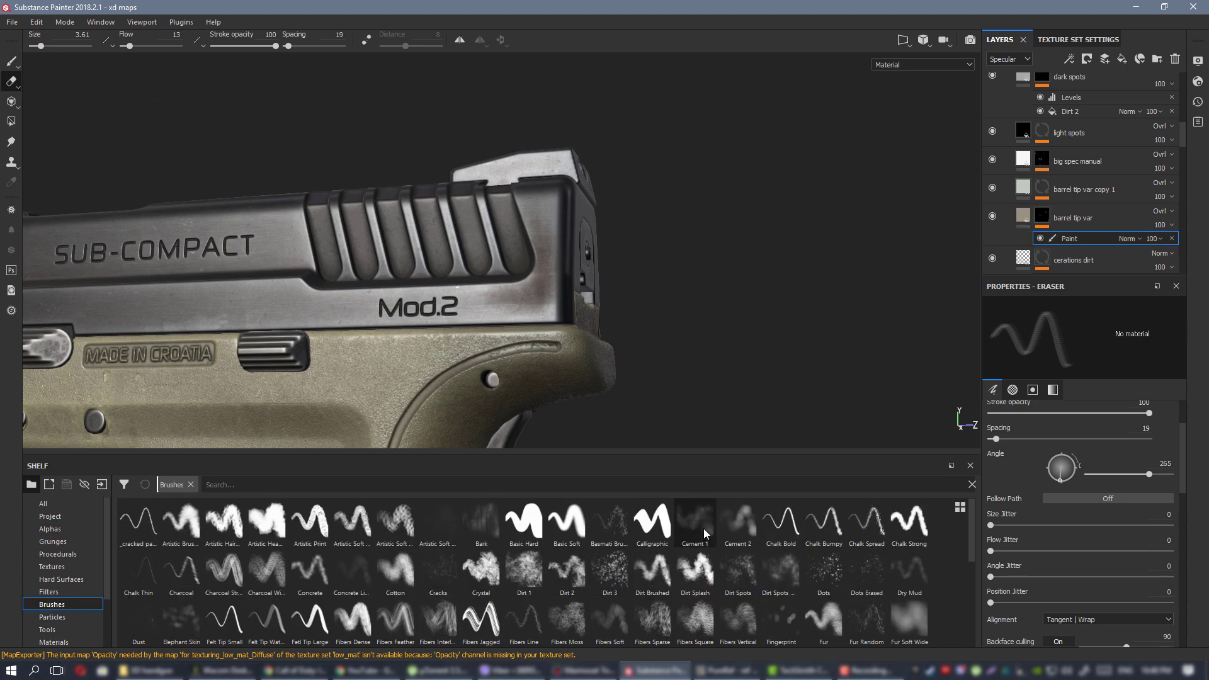
left_click_drag(1023, 607, 982, 604)
left_click_drag(1101, 526, 982, 528)
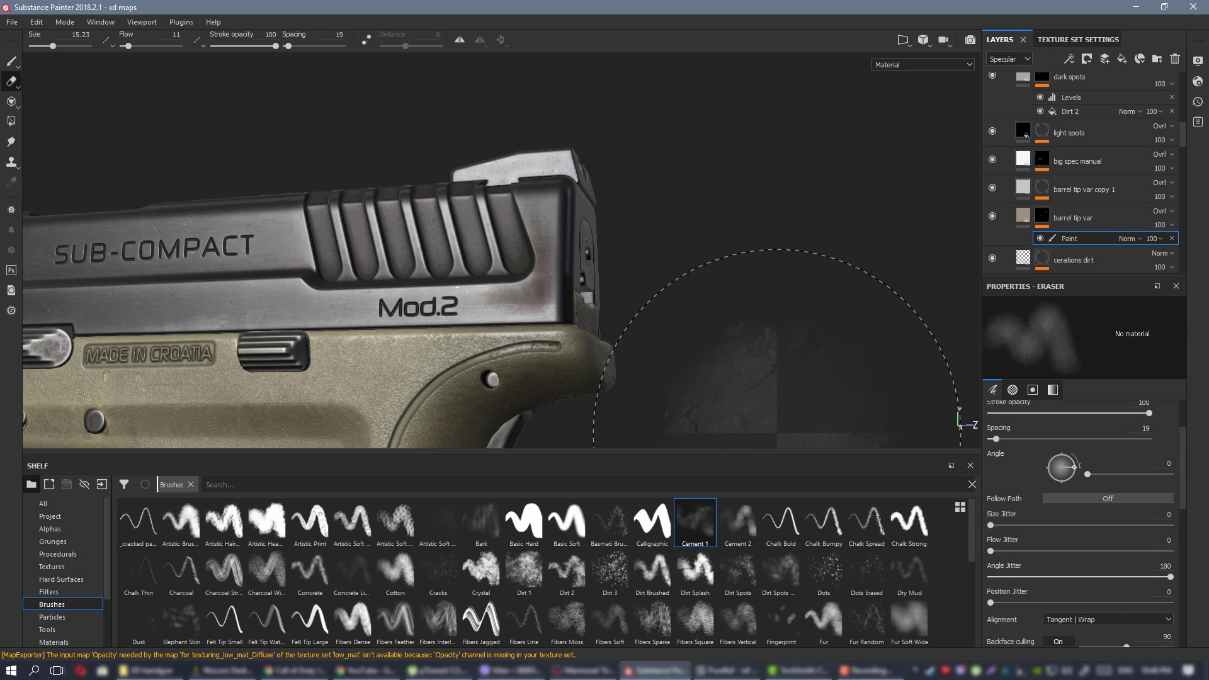
Lightly erase the barrel tip var mask behind the Mod.2-side serrations at size 5.77 and flow 1.
right_click_drag(510, 217, 459, 217, "ctrl")
left_click_drag(509, 218, 472, 217, "ctrl")
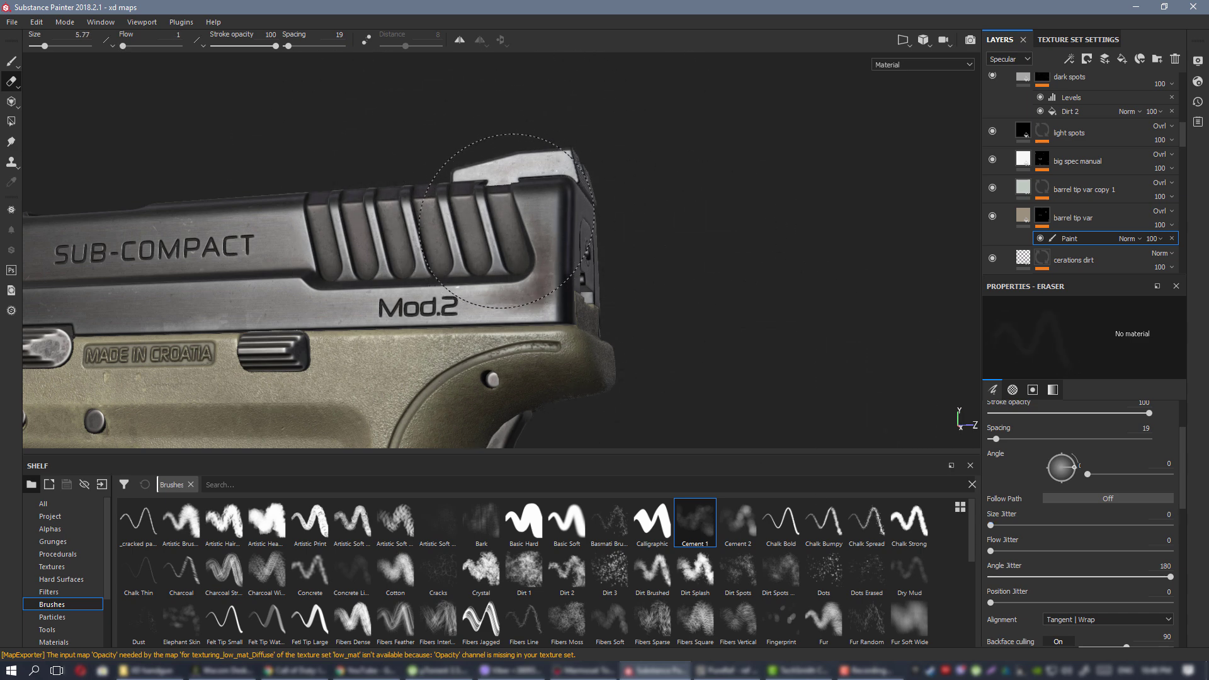
left_click_drag(538, 253, 546, 240)
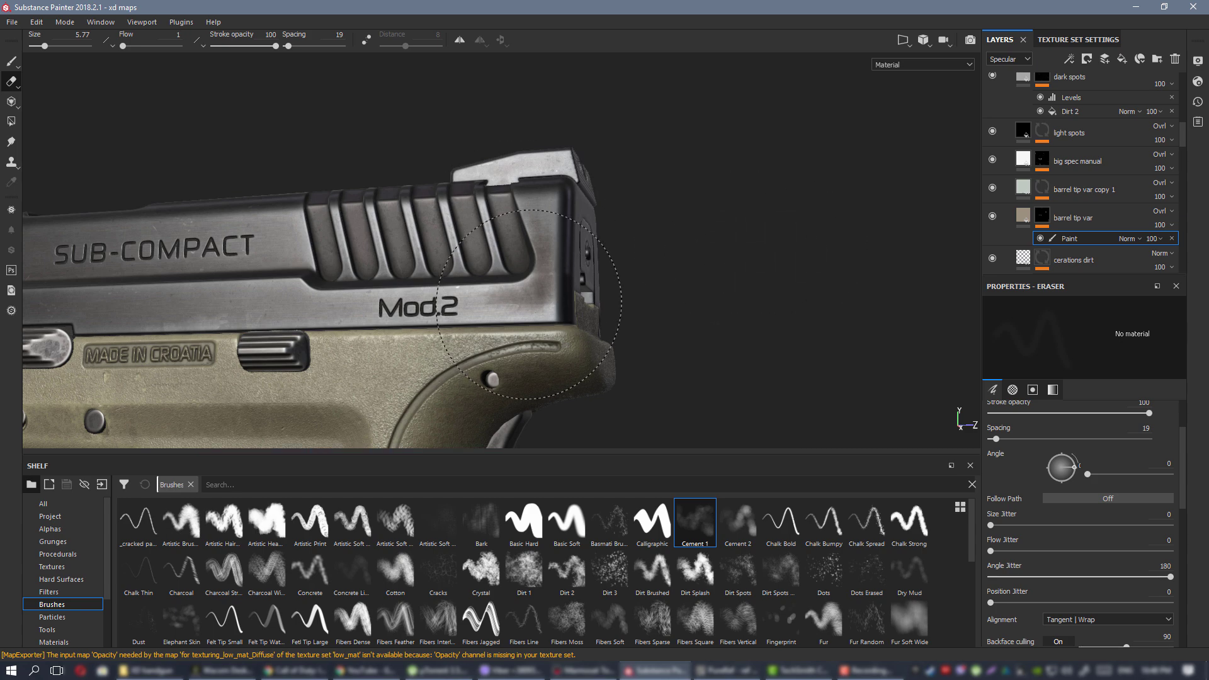
left_click_drag(524, 304, 544, 230, "alt")
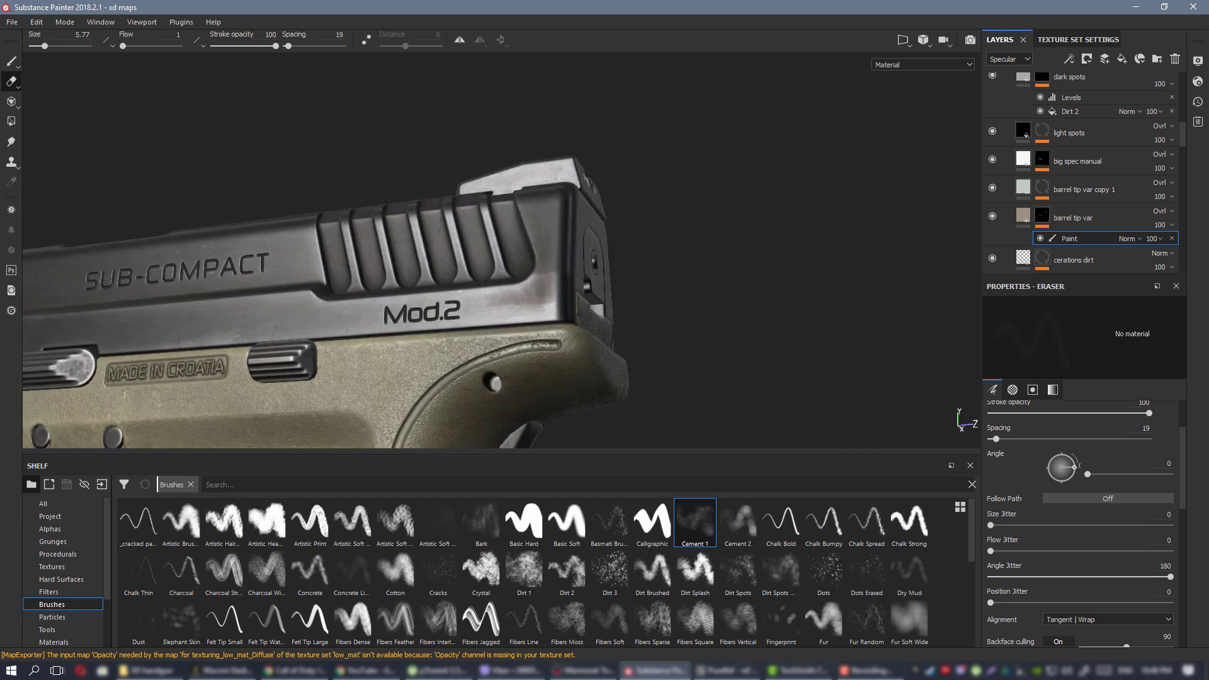